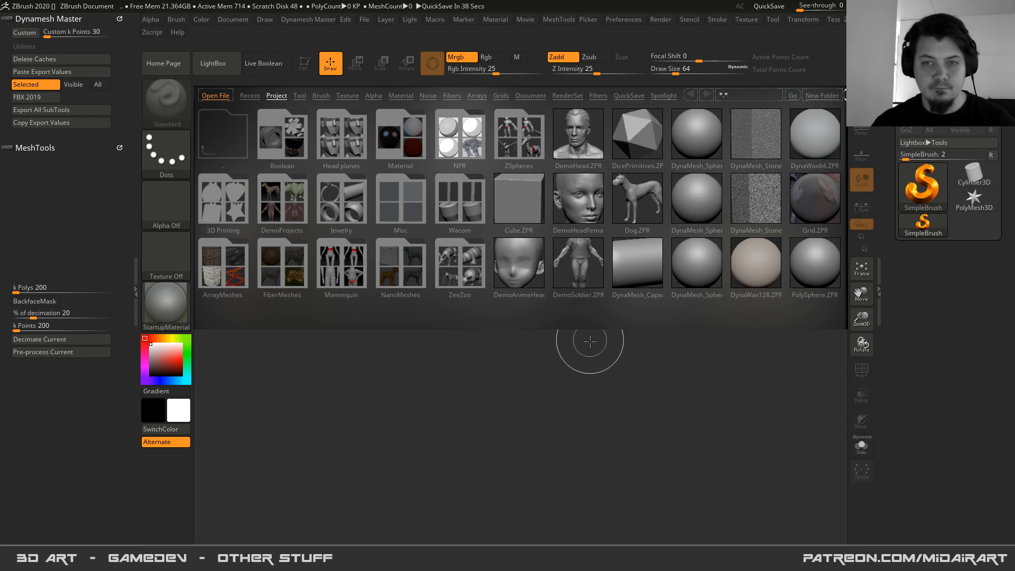
- Hide LightBox, switch to File Explorer and delete the BaseMesh_Male project from the Default Male folder
key(comma)
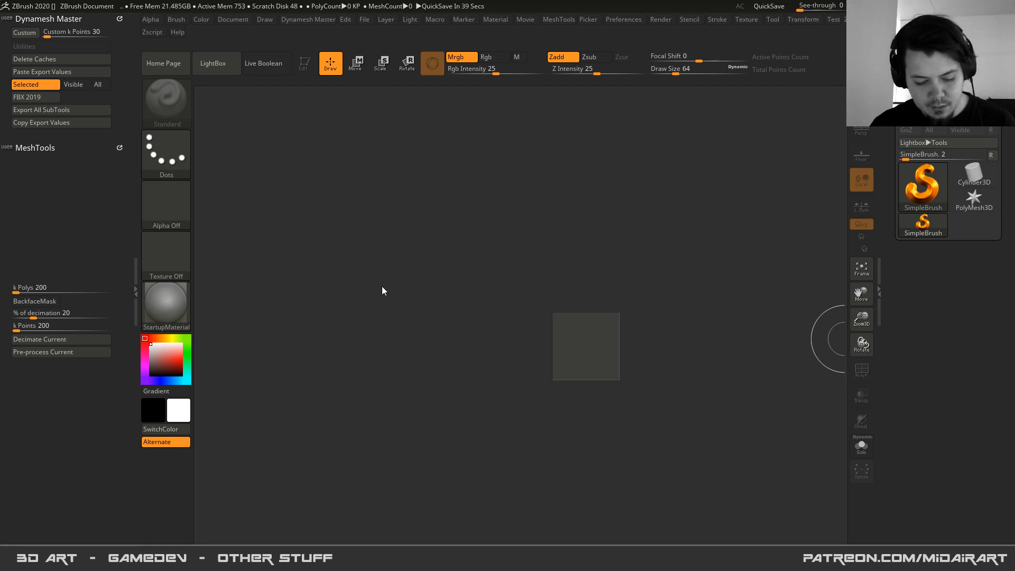
key(super+e)
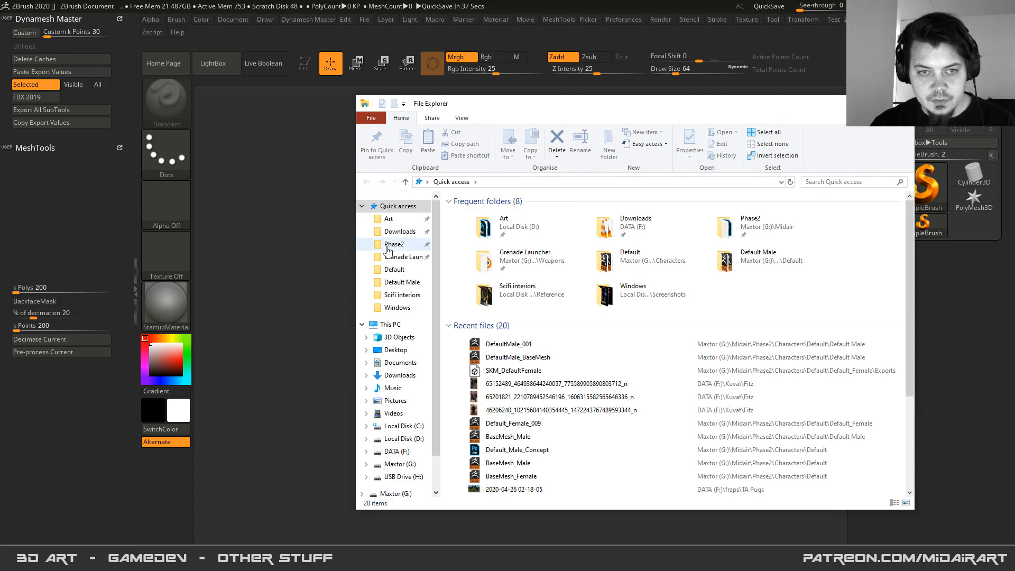
click(390, 283)
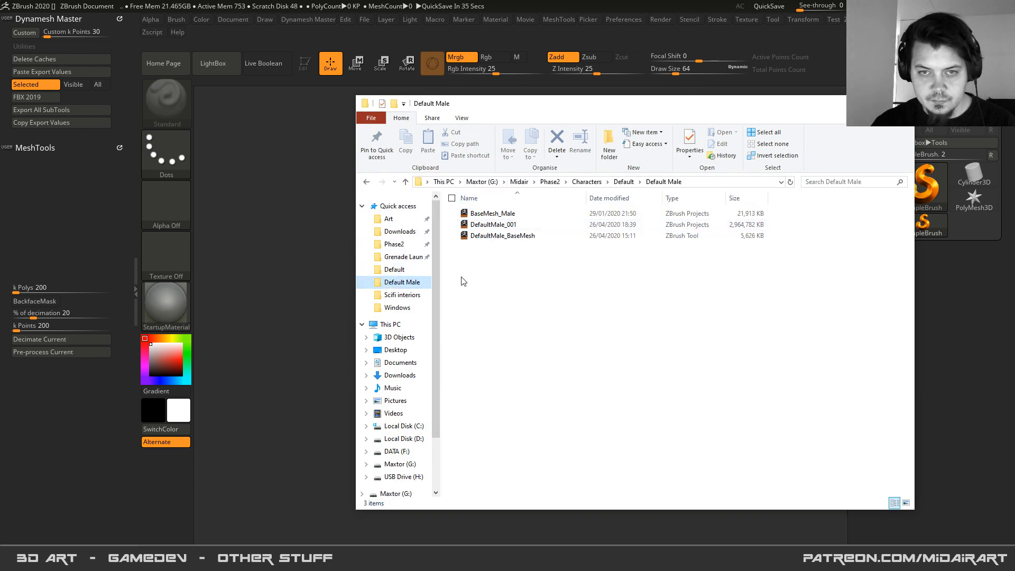
click(519, 214)
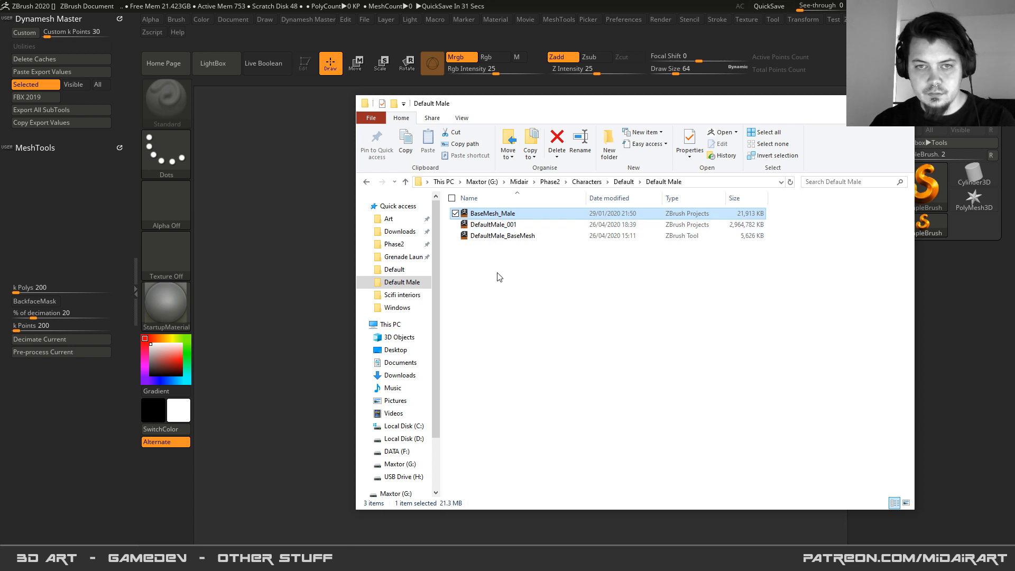
key(Delete)
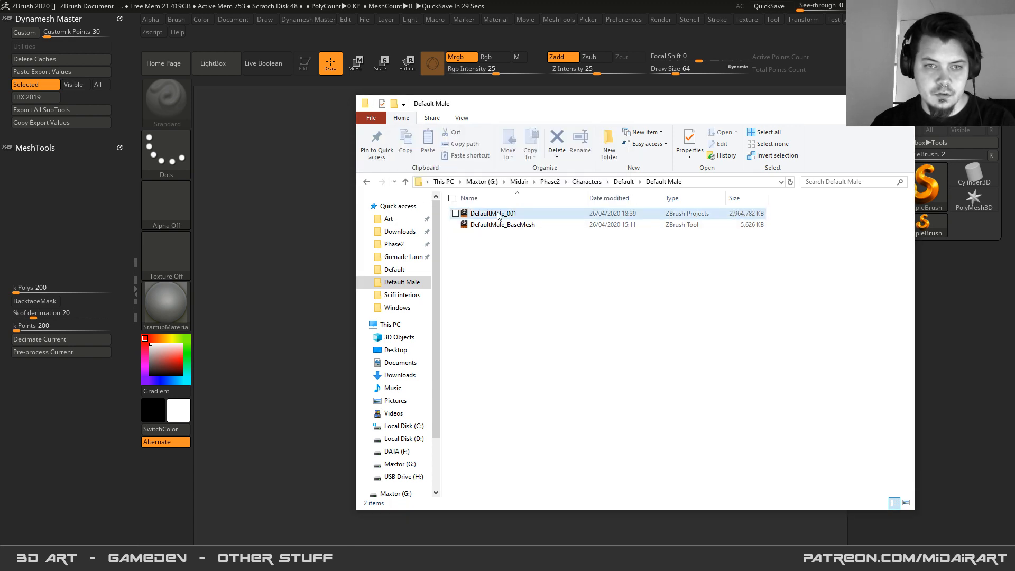
- Open the DefaultMale_001 project without saving the current one and frame the male body in view
double_click(498, 214)
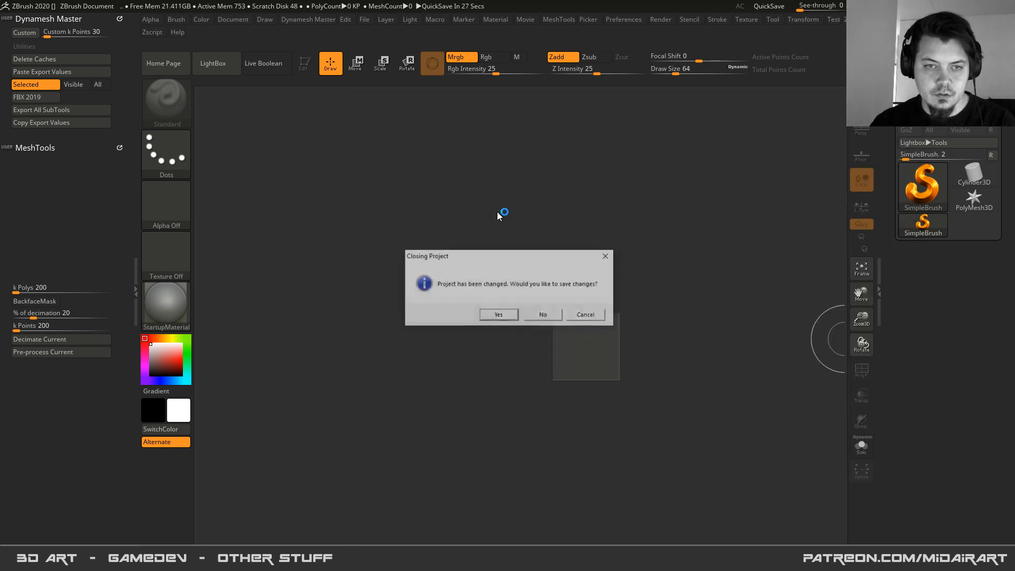
click(539, 314)
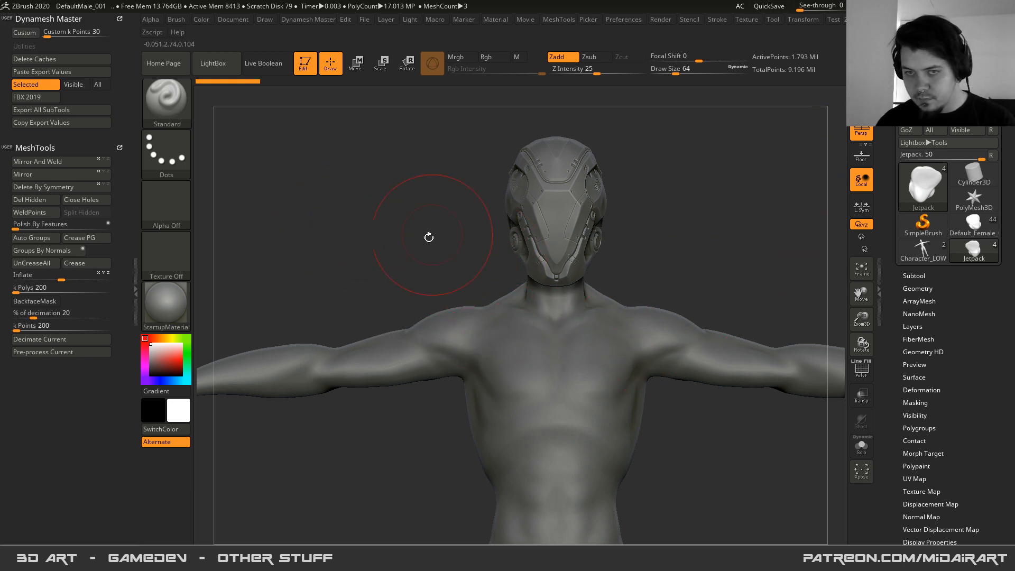
key(ctrl+n)
key(f)
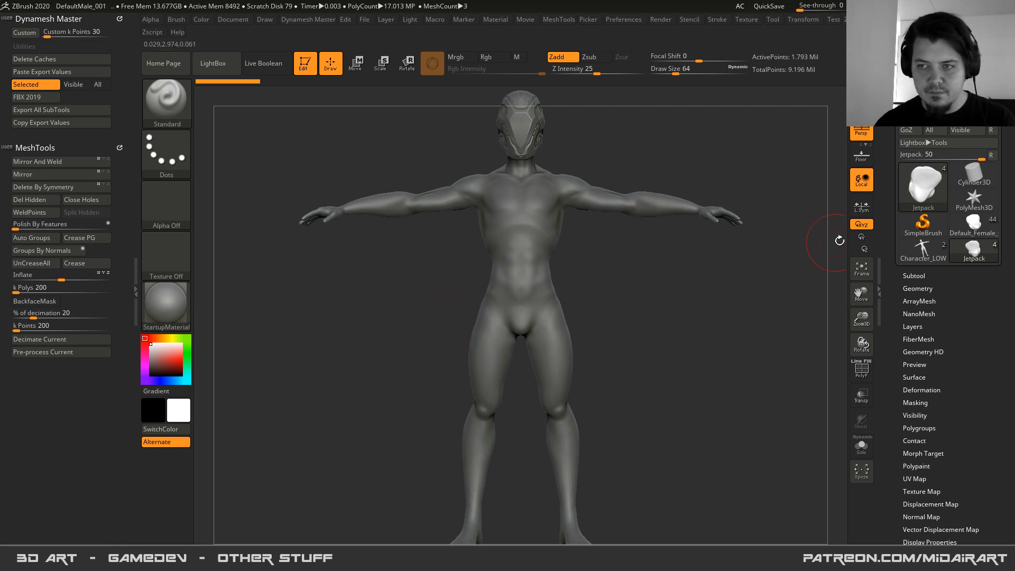
- Compare the Character_LOW, Default_Female_009 and Jetpack tools by viewing each full figure
click(922, 252)
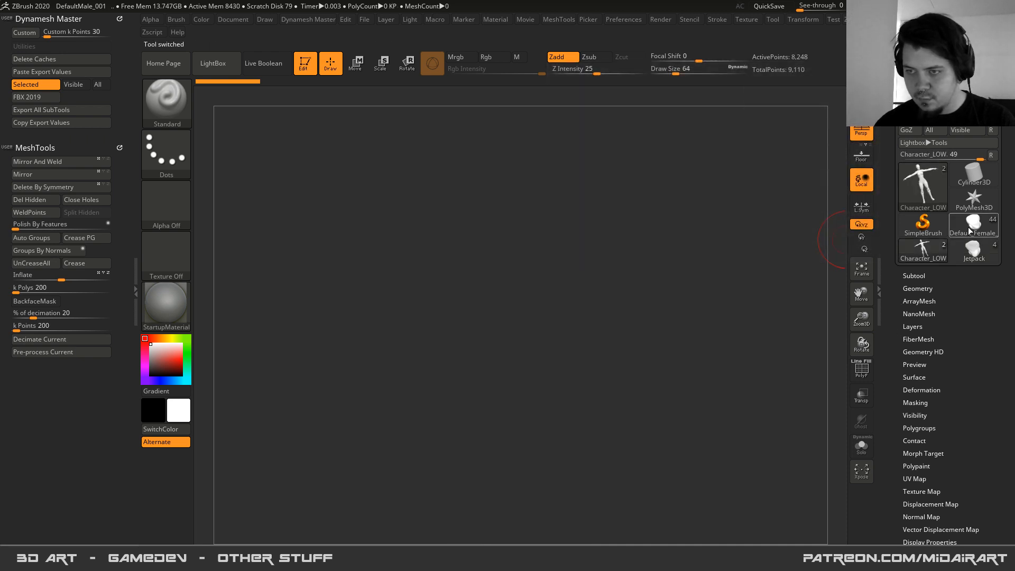
click(970, 227)
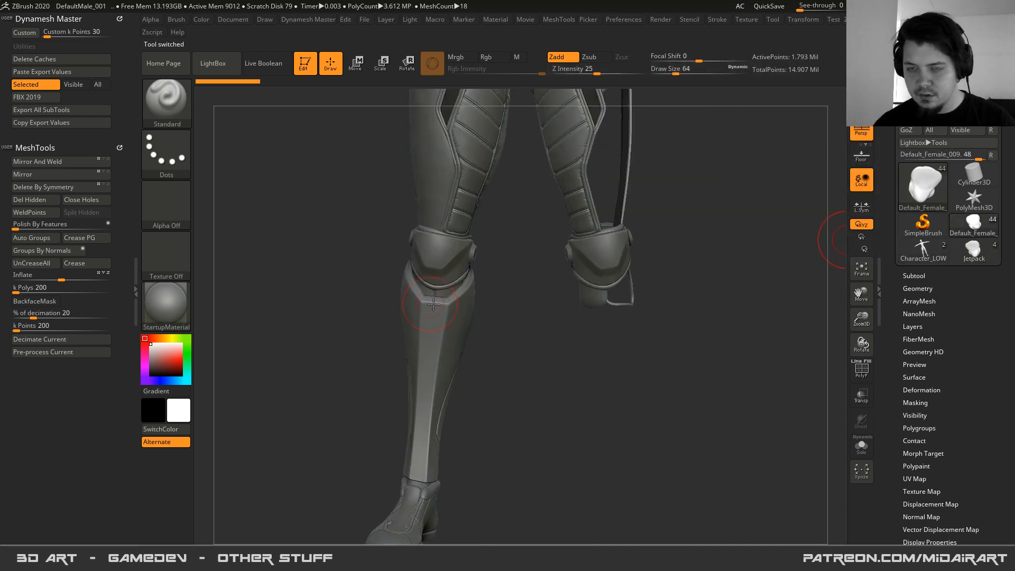
mouse_move(453, 304)
ctrl+right_down()
mouse_move(426, 247)
mouse_move(471, 327)
ctrl+right_up()
alt+right_drag(463, 95, 458, 249)
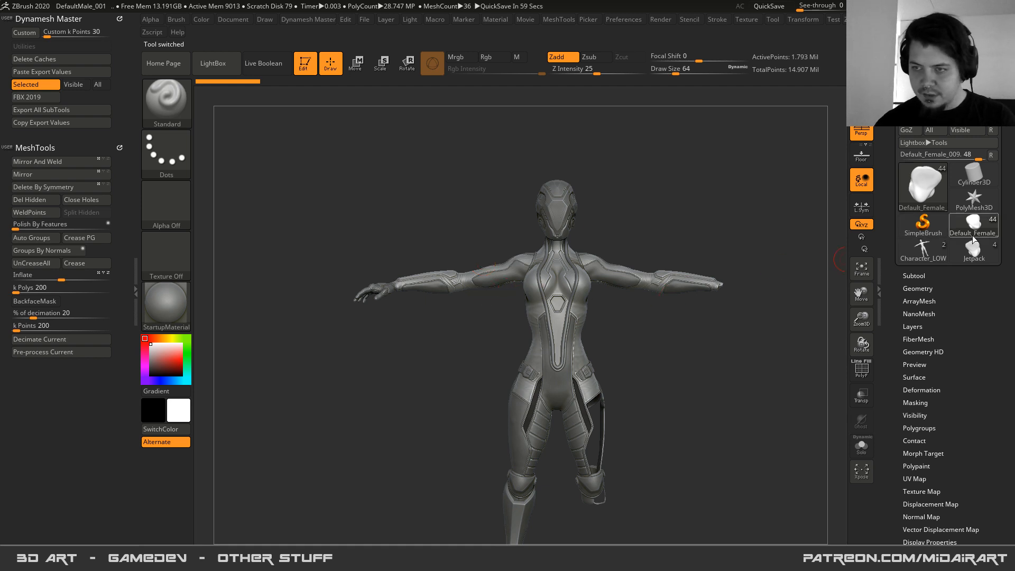
mouse_move(972, 247)
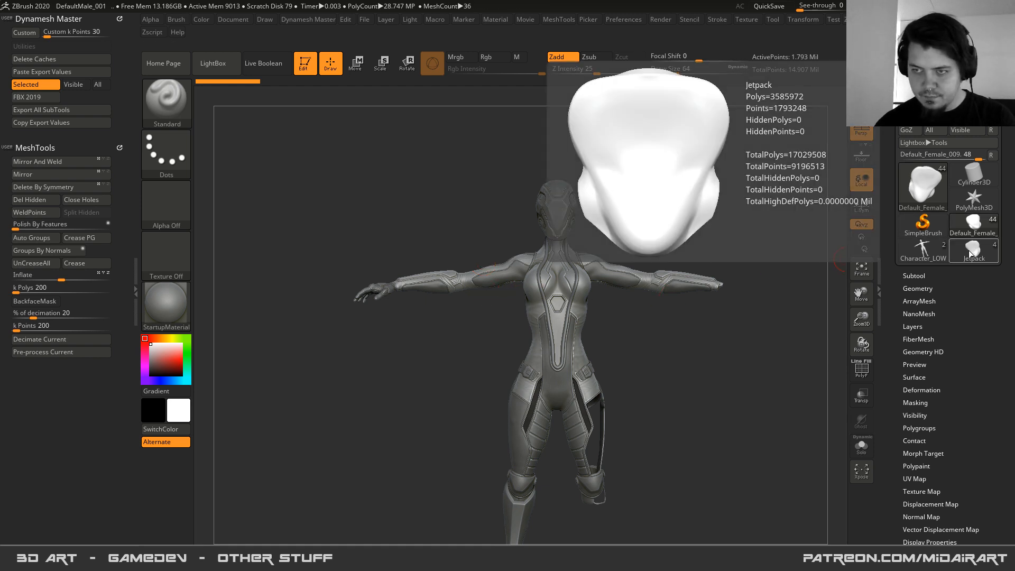
click(969, 250)
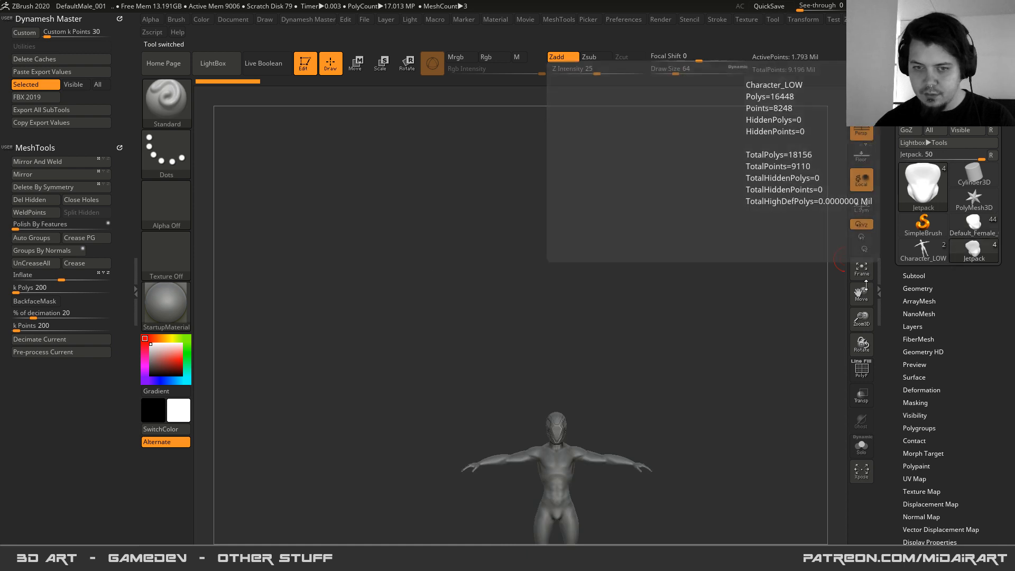
alt+drag(457, 402, 442, 233)
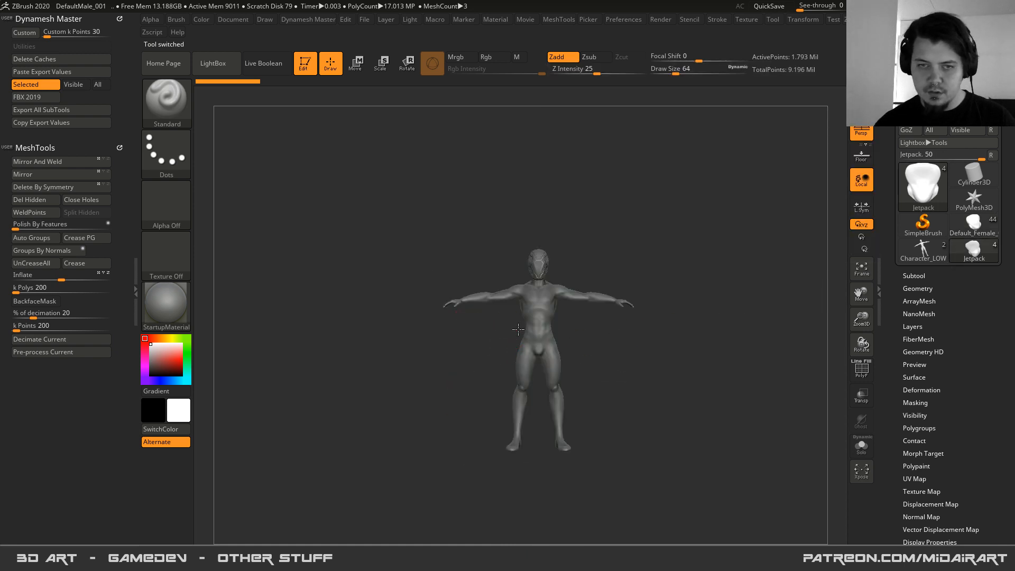
alt+drag(518, 329, 534, 323)
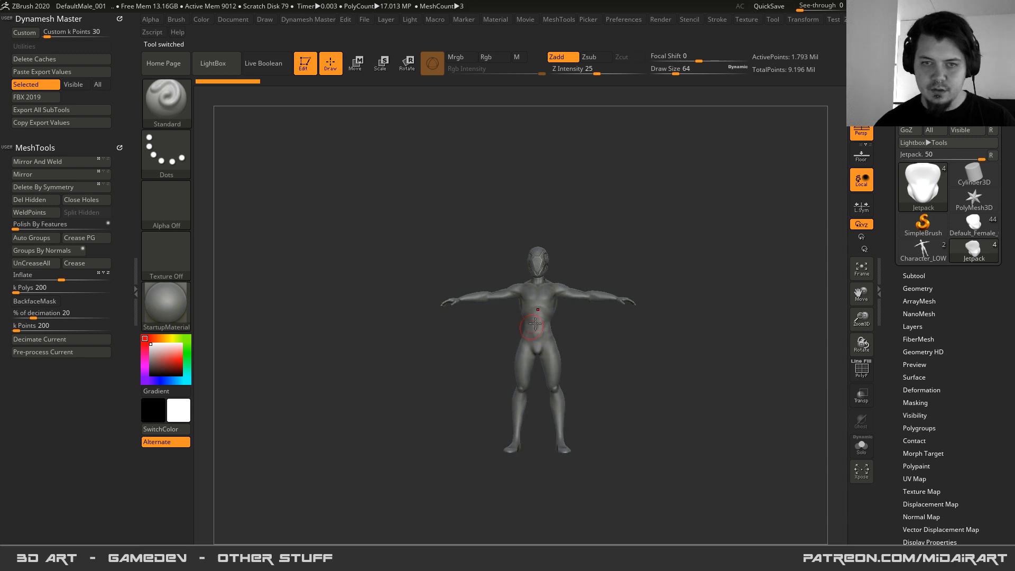
alt+drag(535, 323, 524, 201)
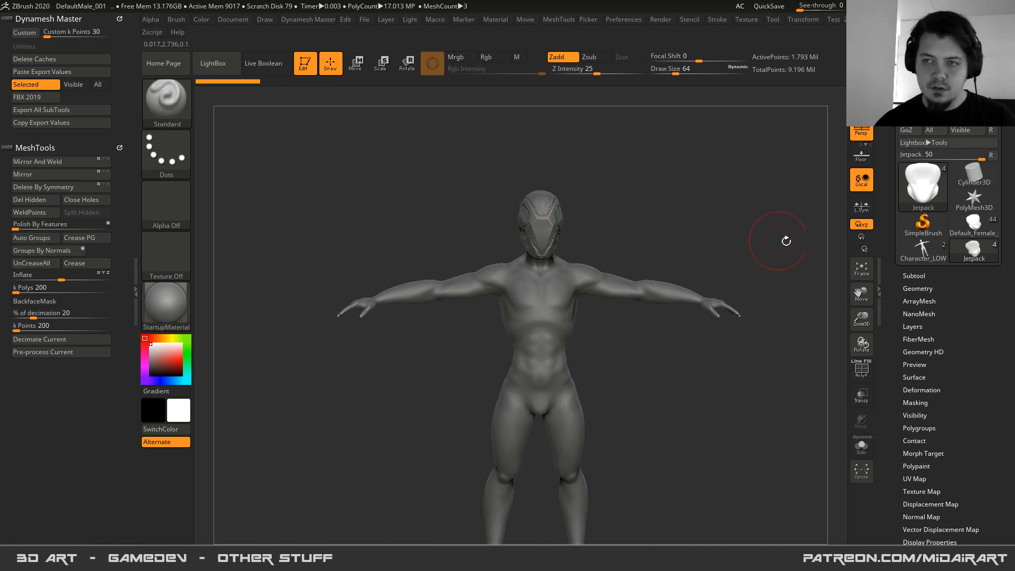
- Examine the subtools of the Character_LOW tool and return to the Jetpack tool with the male body
mouse_move(923, 253)
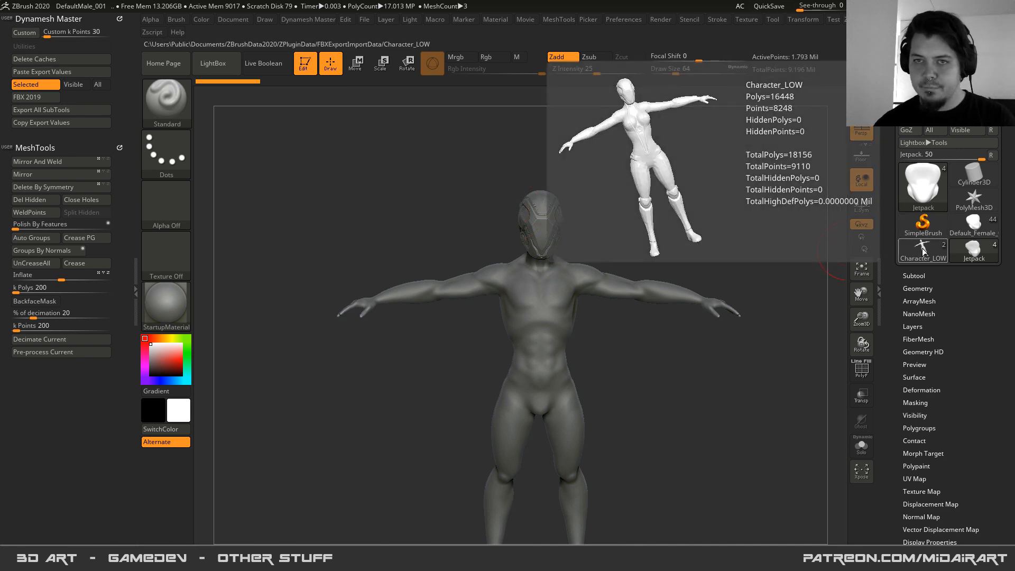
click(923, 253)
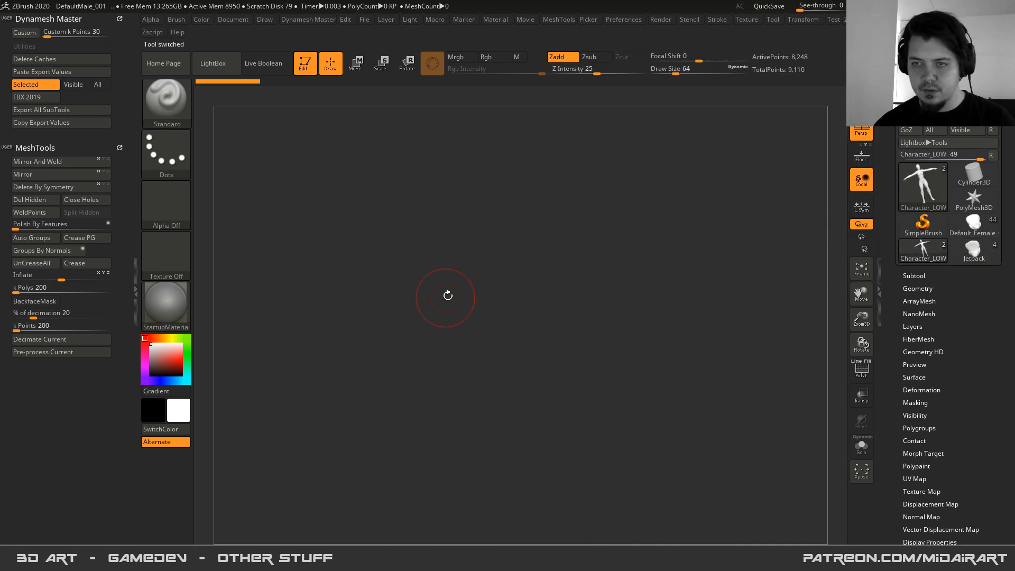
click(913, 275)
mouse_move(915, 336)
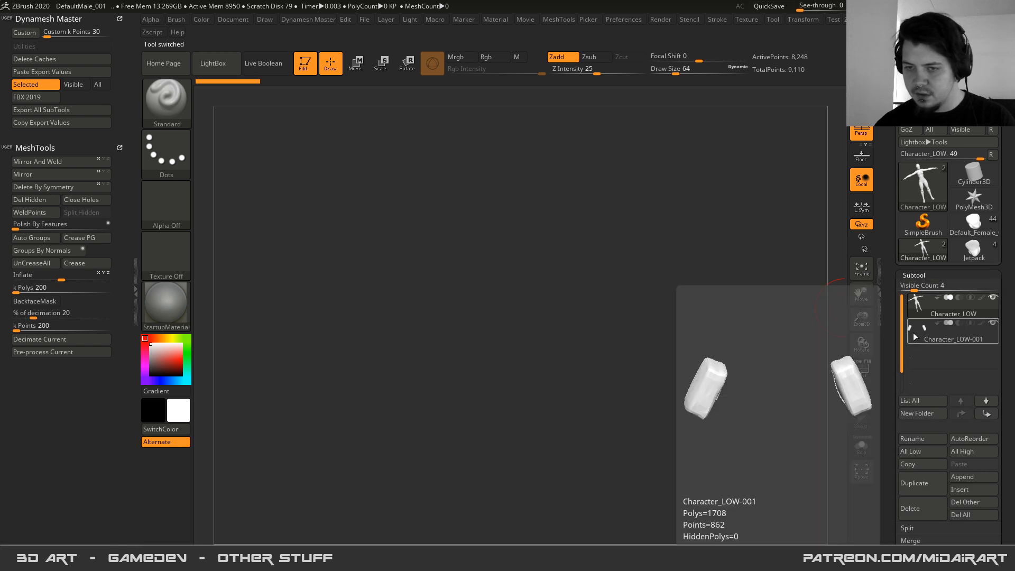
mouse_move(916, 305)
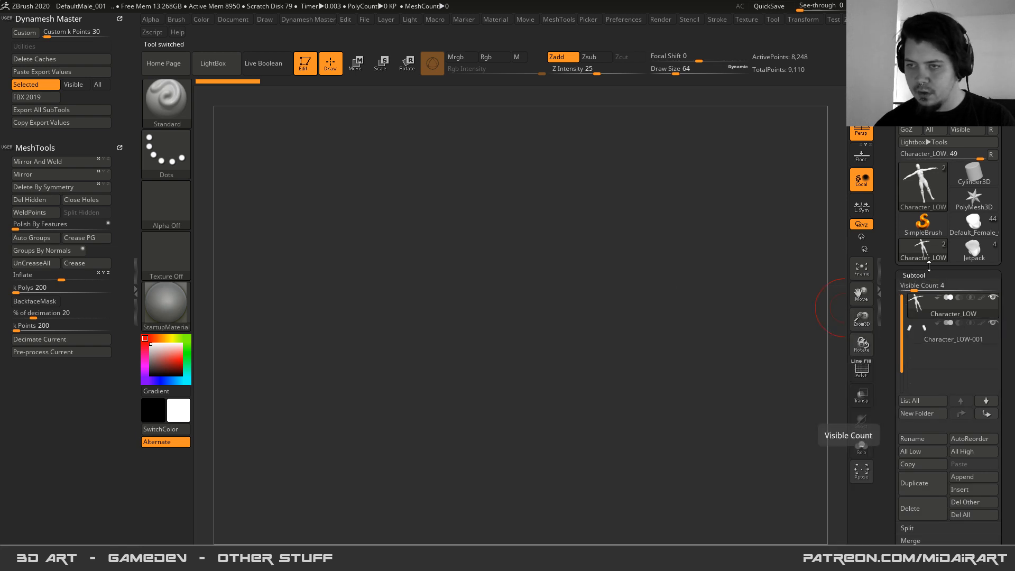
click(970, 256)
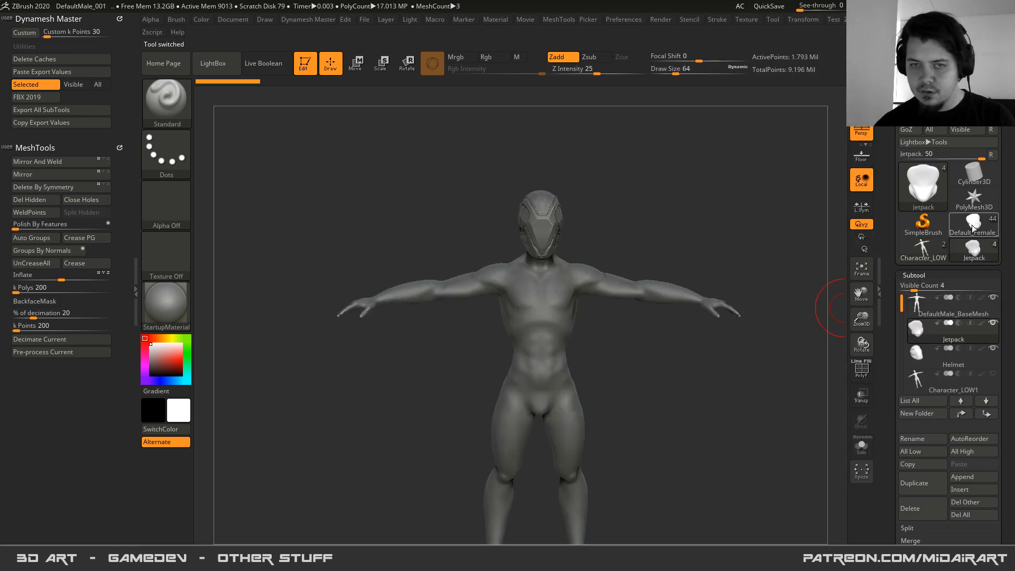
- Switch to the Default_Female_009 tool, inspect the armoured suit and make the Pouch3 subtool behind her hip active
click(972, 226)
alt+drag(551, 417, 551, 465)
drag(499, 253, 518, 257)
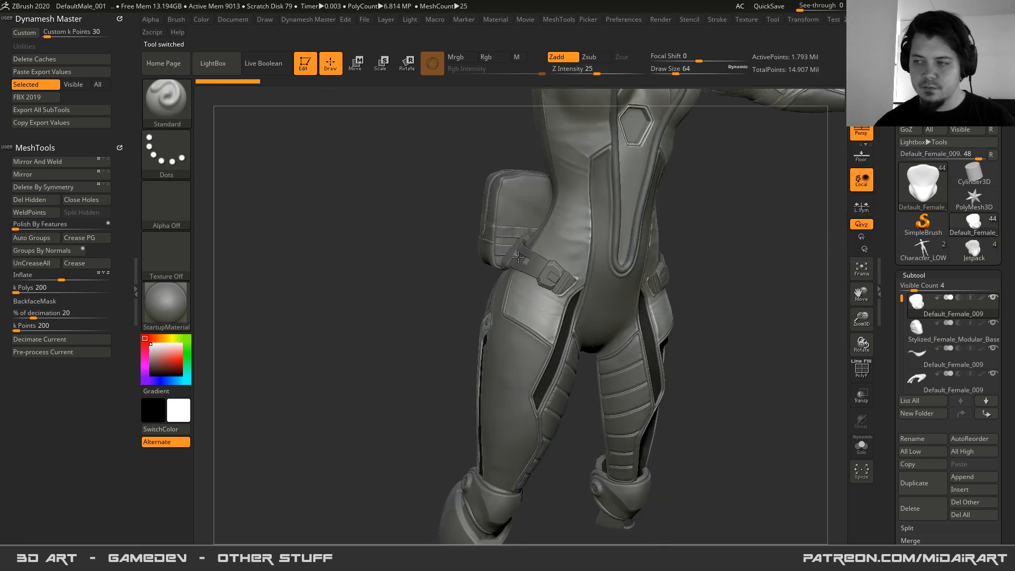
right_drag(518, 257, 528, 259)
alt+right_drag(526, 306, 510, 239)
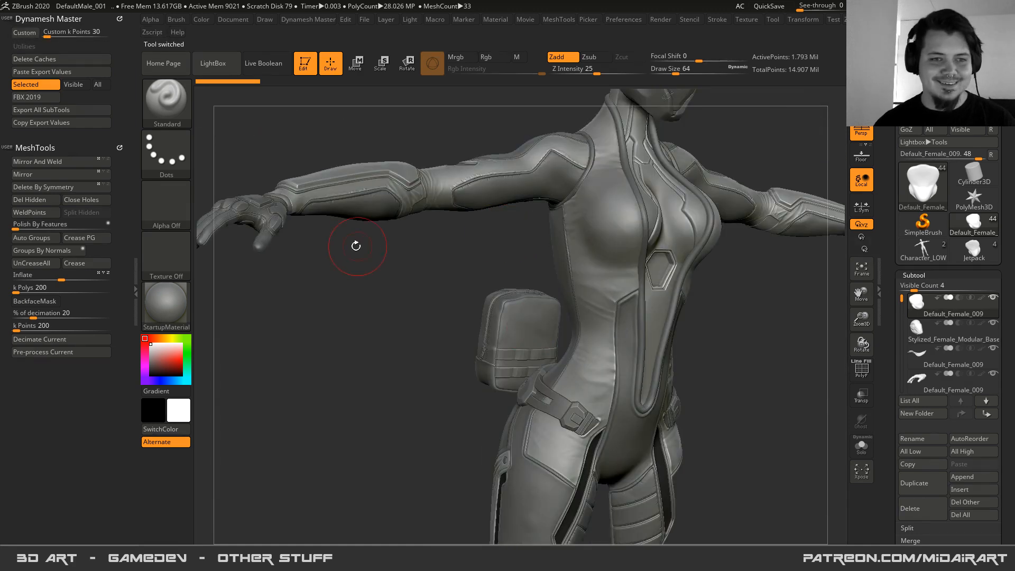
right_drag(372, 249, 596, 340)
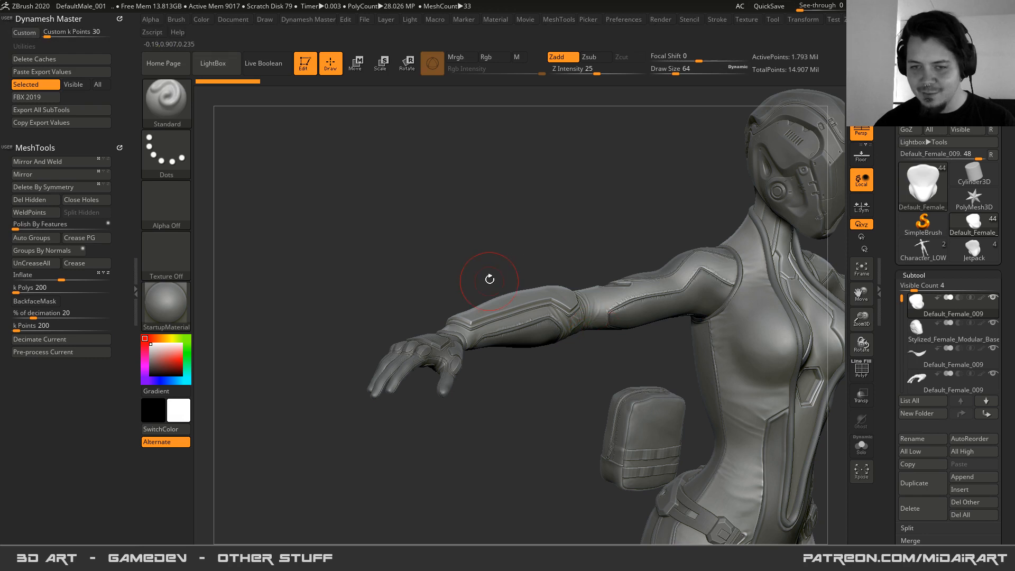
right_drag(526, 332, 617, 414)
alt+click(657, 414)
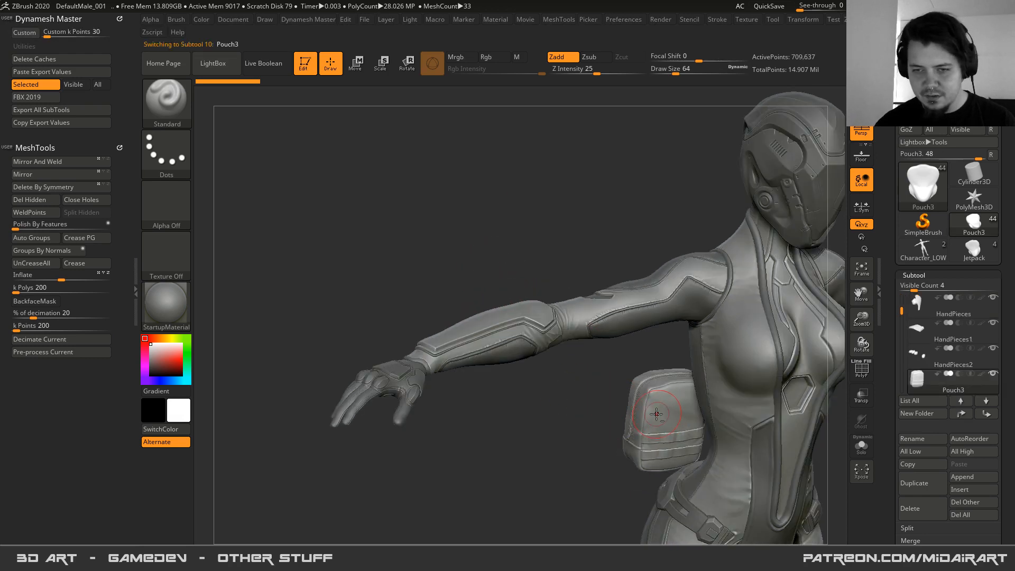
right_drag(627, 415, 837, 442)
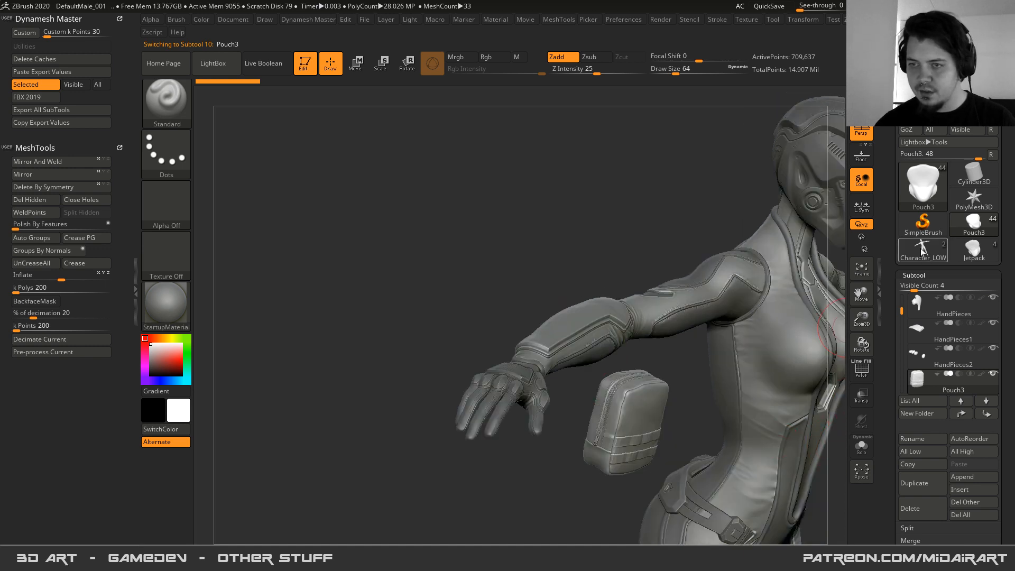
- Return to the Jetpack tool and insert the pouch from the female model below the Character_LOW1 subtool
click(969, 253)
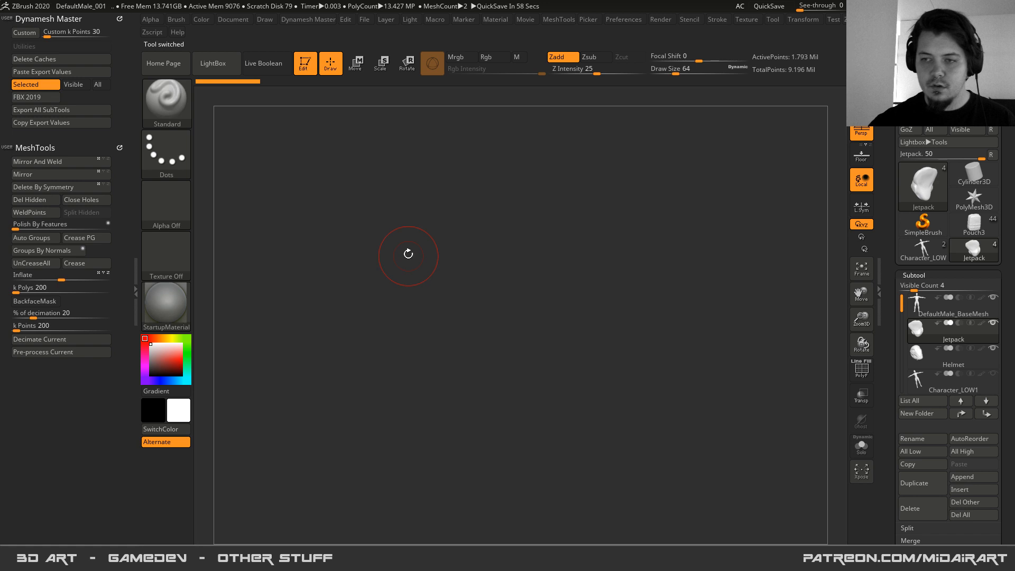
click(920, 377)
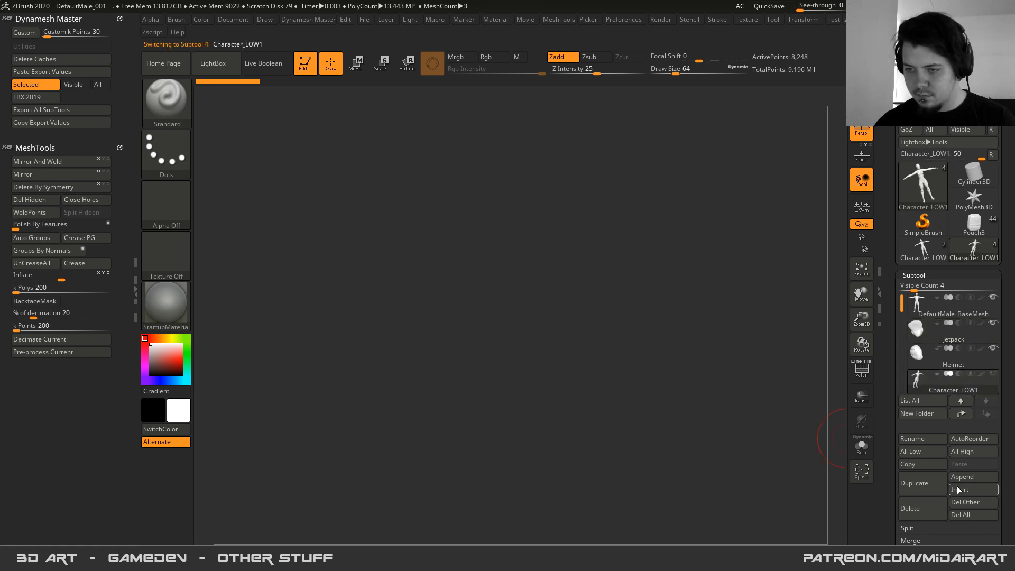
click(959, 489)
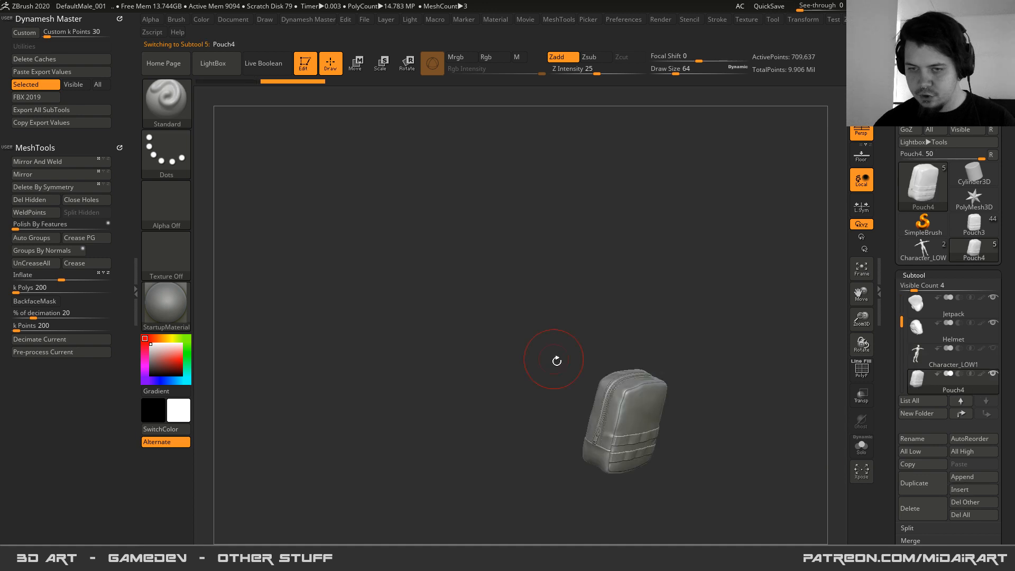
- Centre the transform gizmo on the inserted pouch and reset the gizmo's orientation
drag(557, 361, 500, 238)
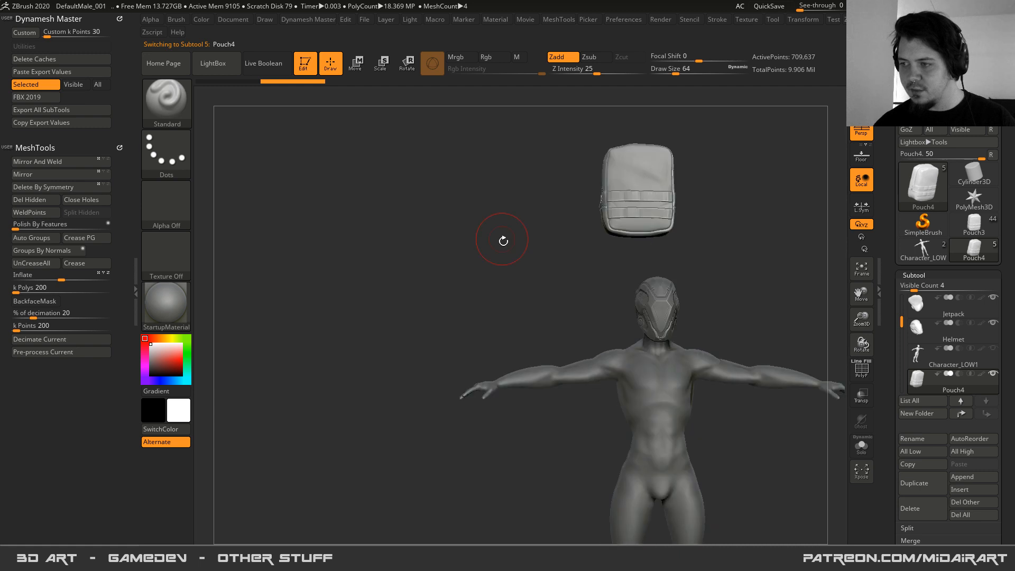
key(w)
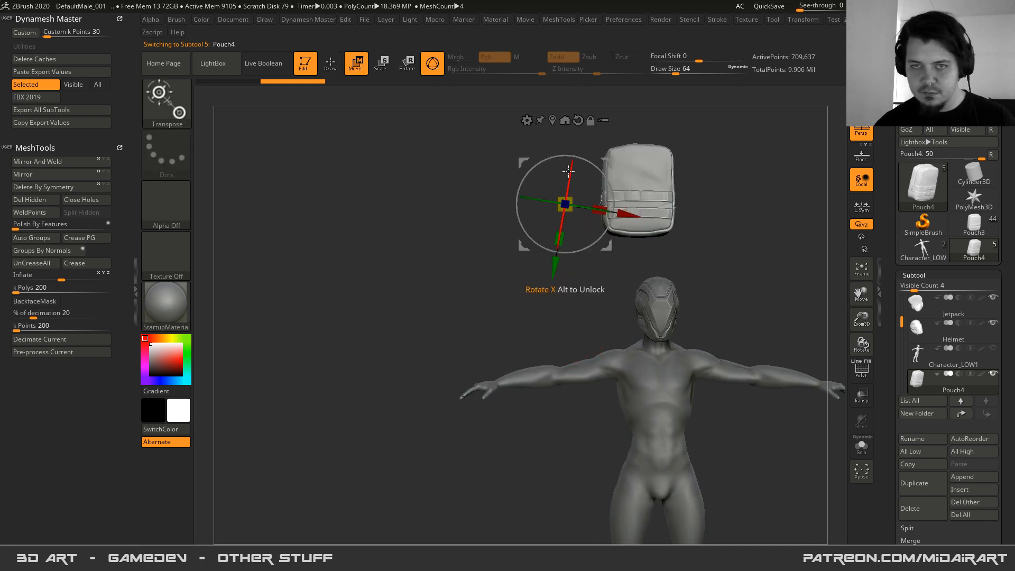
click(553, 120)
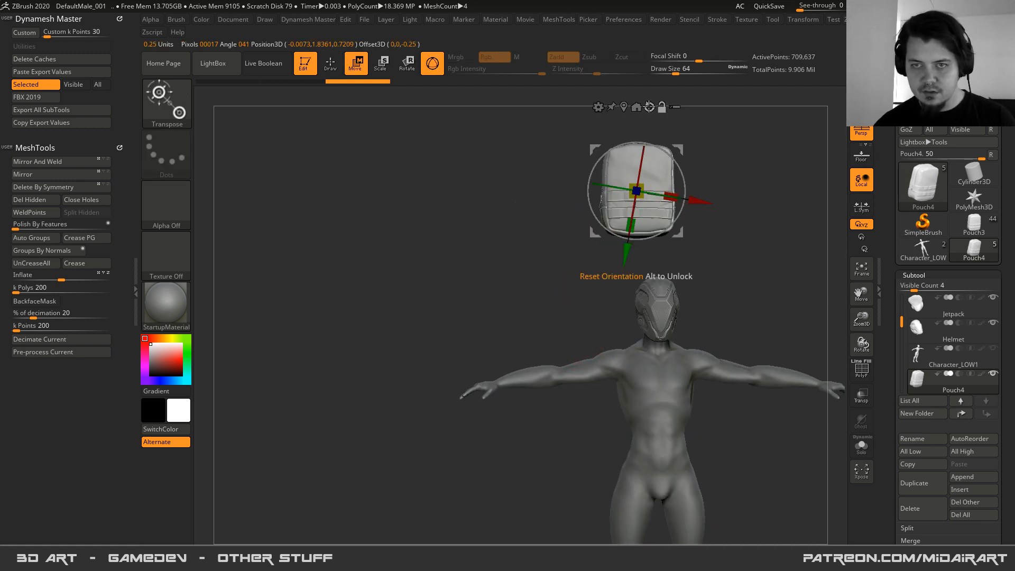
click(649, 106)
- Move the pouch down beside the male body's hip, below the outstretched arm
drag(631, 217, 555, 461)
drag(509, 463, 556, 471)
drag(591, 511, 593, 513)
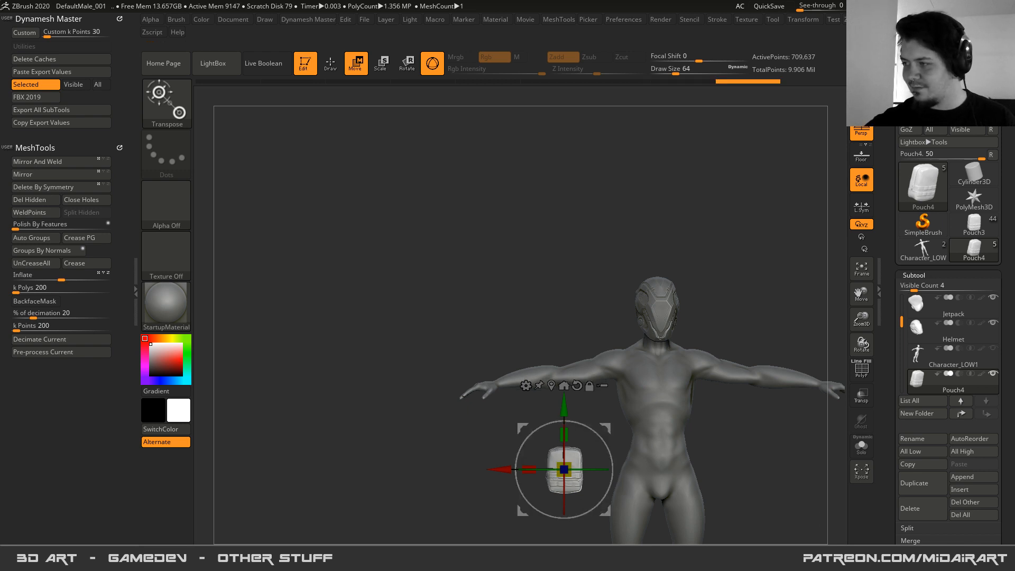
shift+drag(456, 310, 471, 365)
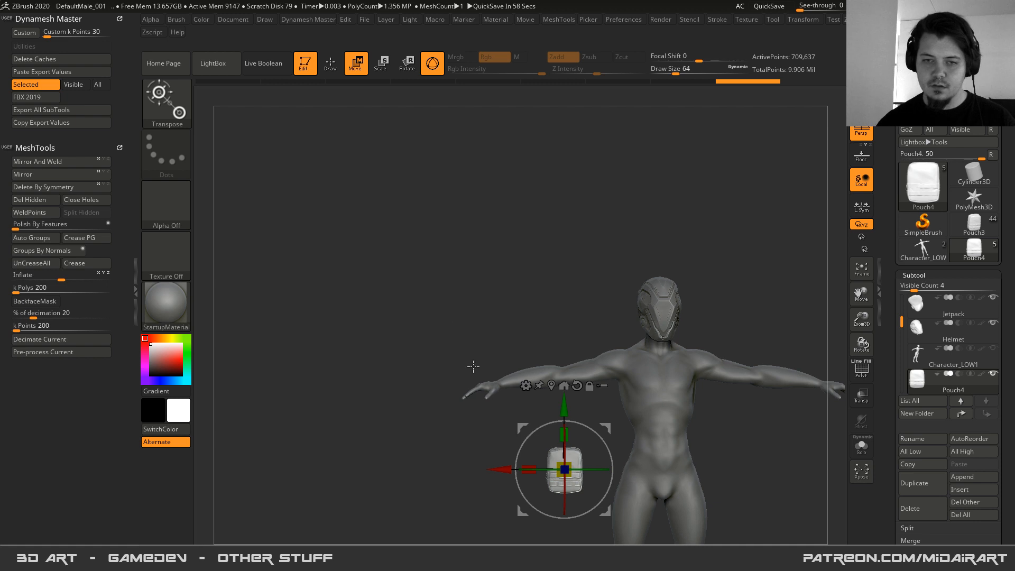
drag(530, 464, 527, 462)
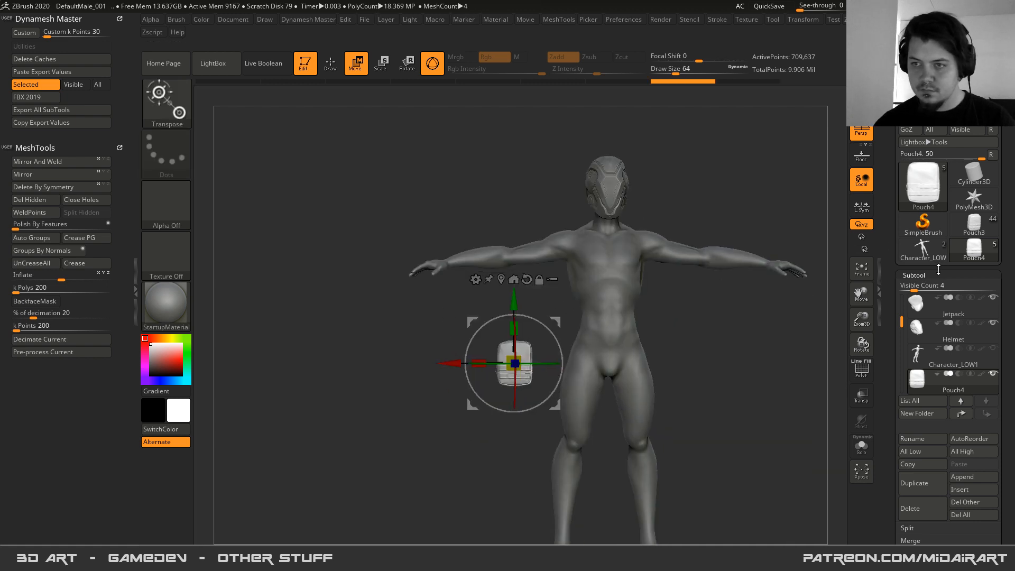
- Switch to the Character_LOW tool, frame it to view the low-poly female figure, and return to the Pouch4 tool
click(920, 248)
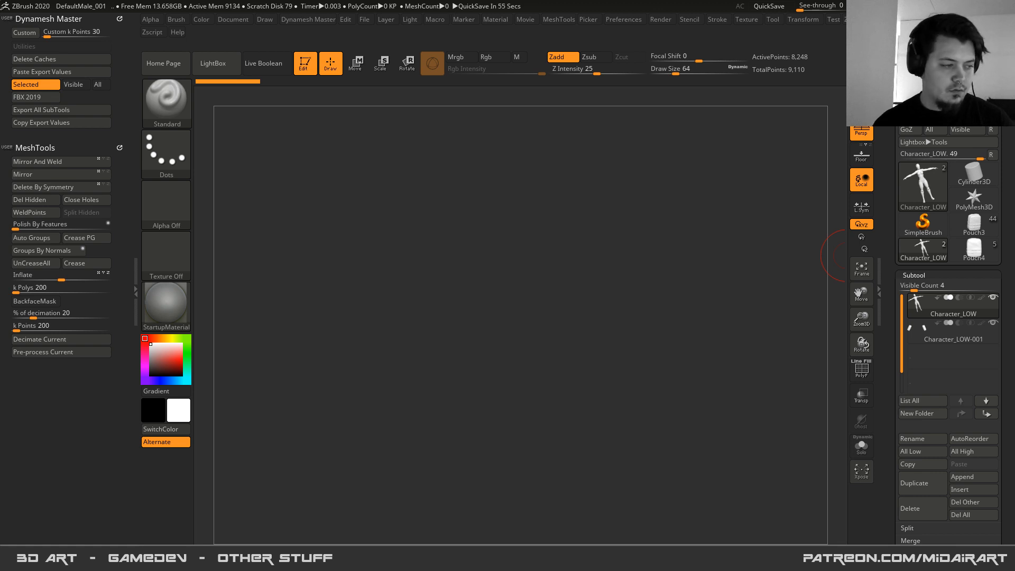
key(f)
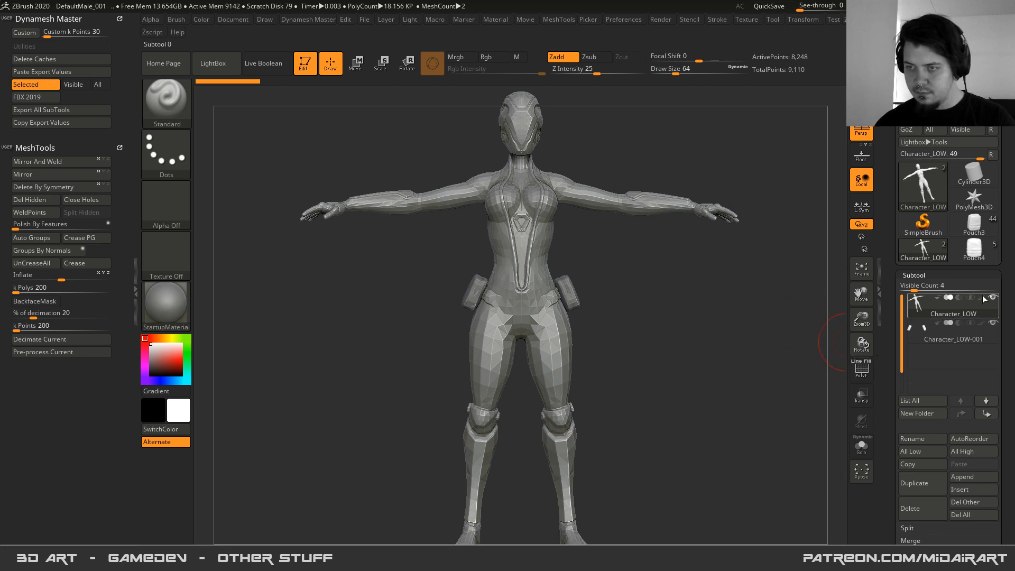
click(977, 246)
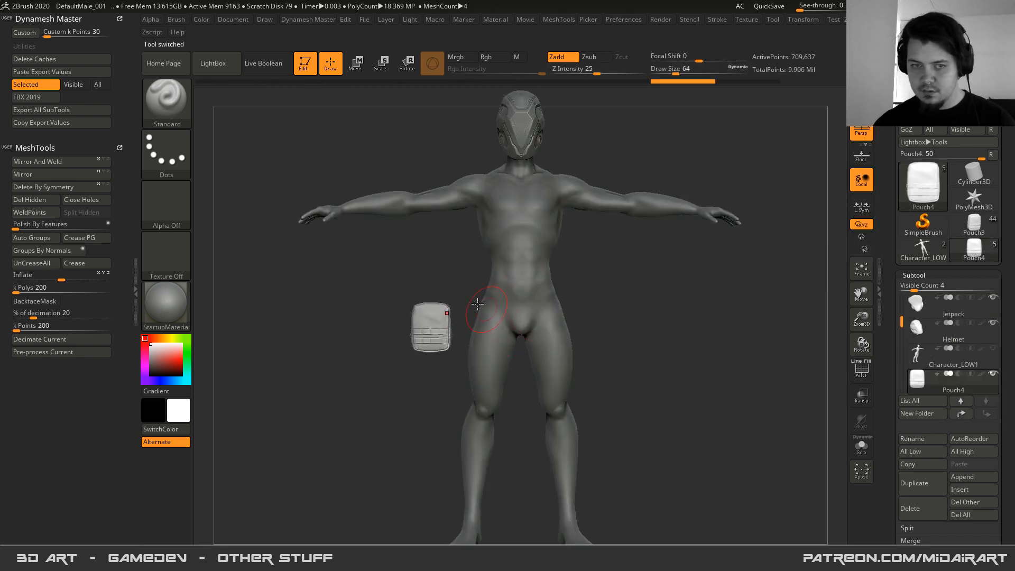
mouse_move(464, 309)
mouse_down()
mouse_move(503, 310)
mouse_move(475, 312)
mouse_move(482, 320)
mouse_up()
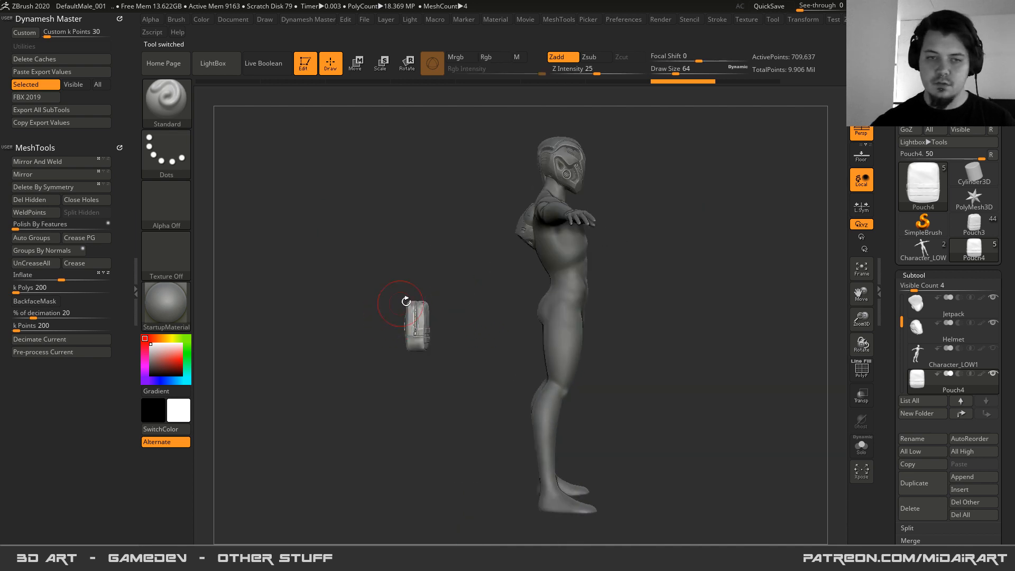
- Move the pouch closer to the male body in side view, bringing it forward and slightly up beside the hip
key(w)
drag(417, 259, 515, 251)
drag(576, 320, 559, 310)
drag(496, 257, 497, 243)
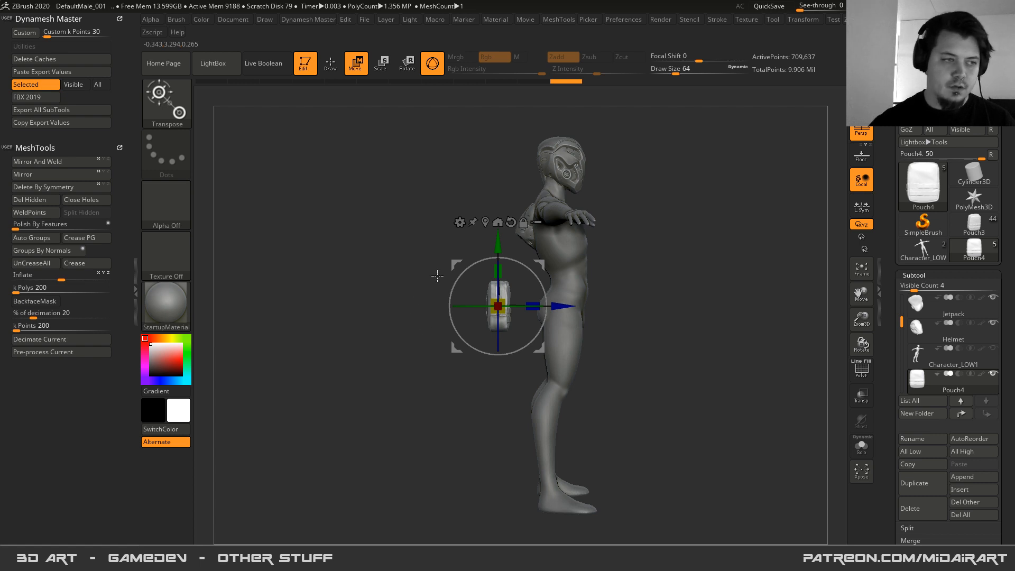
drag(465, 254, 399, 261)
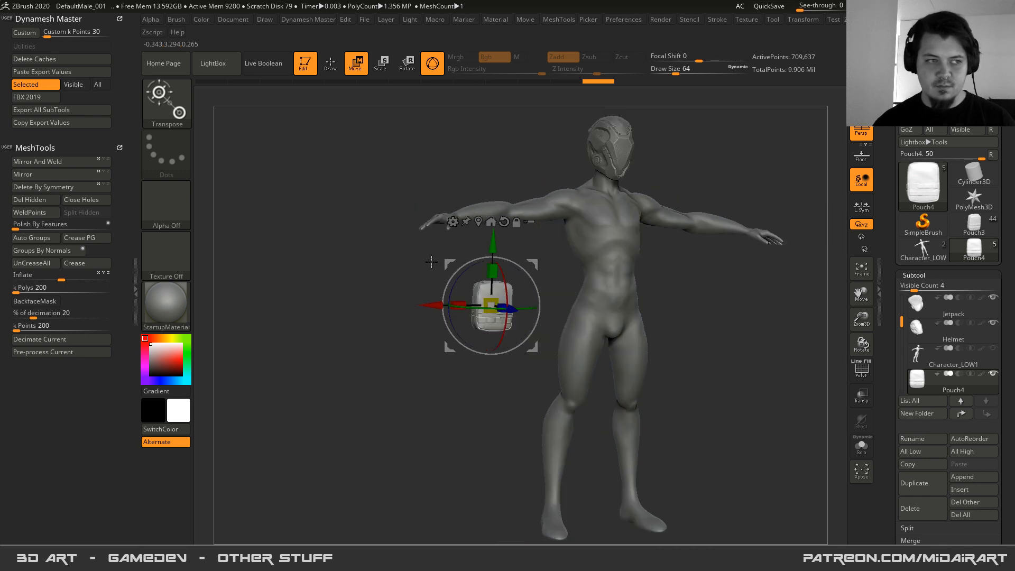
drag(425, 225, 437, 265)
right_click(425, 297)
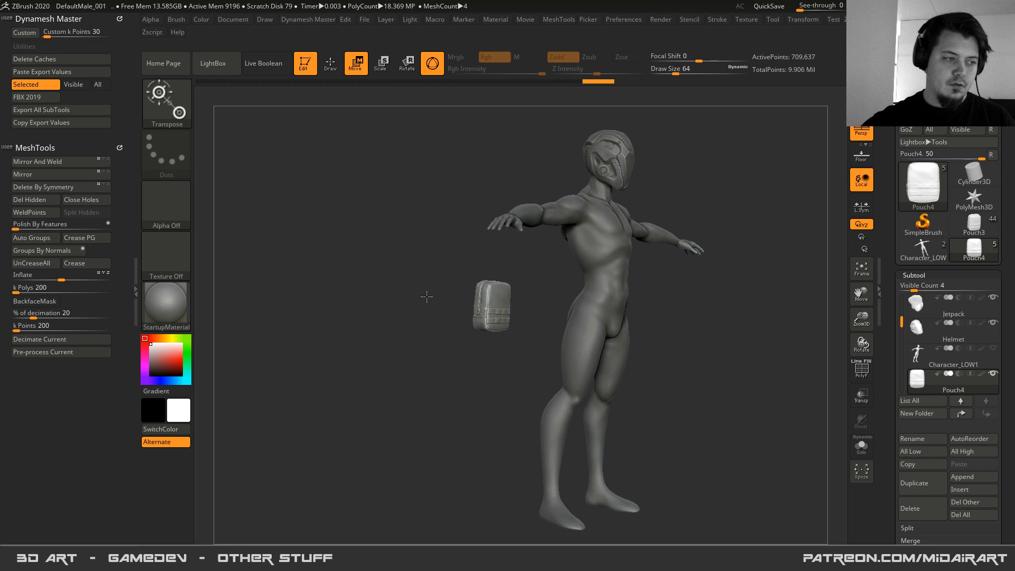
right_drag(452, 288, 450, 272)
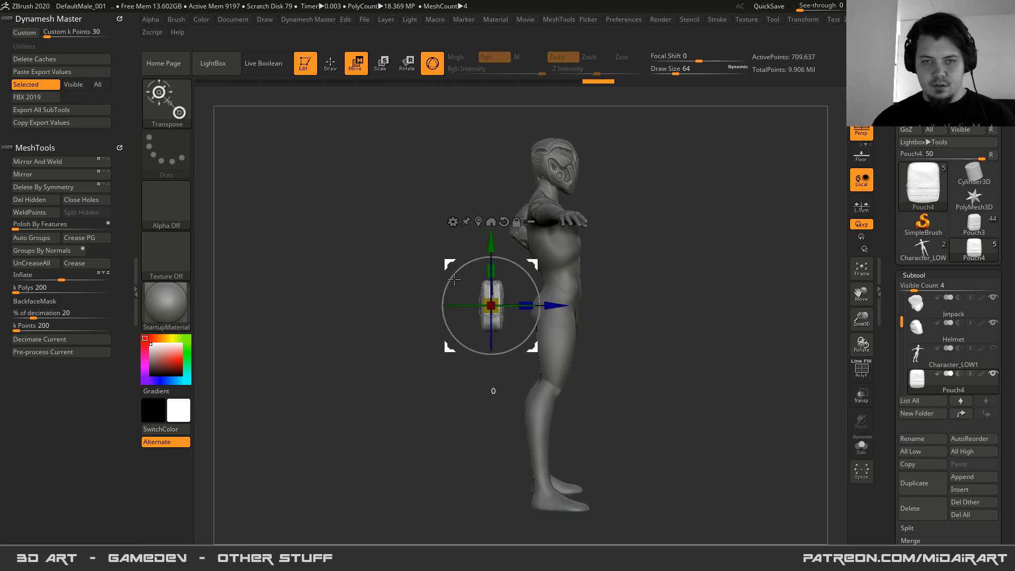
drag(559, 304, 600, 304)
right_drag(587, 322, 466, 319)
- Hide the Pouch4 subtool and move the Helmet subtool to the top of the subtool list
click(993, 375)
click(910, 355)
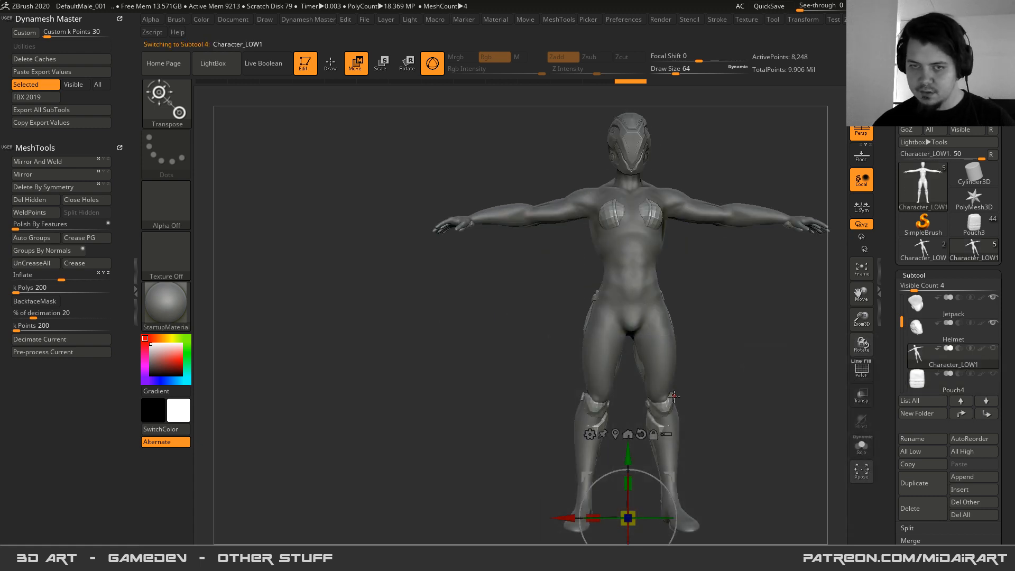
click(906, 320)
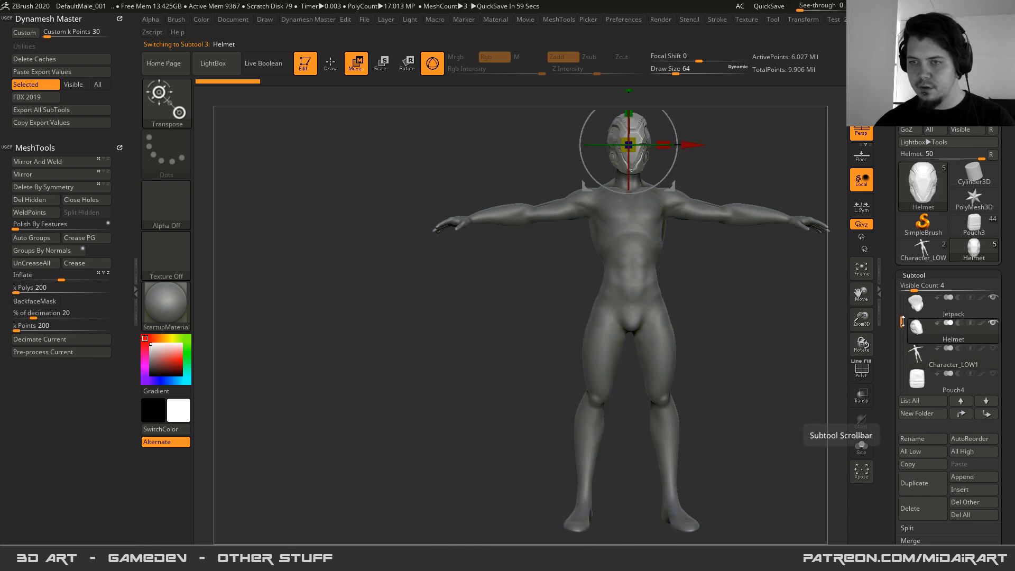
drag(902, 317, 906, 290)
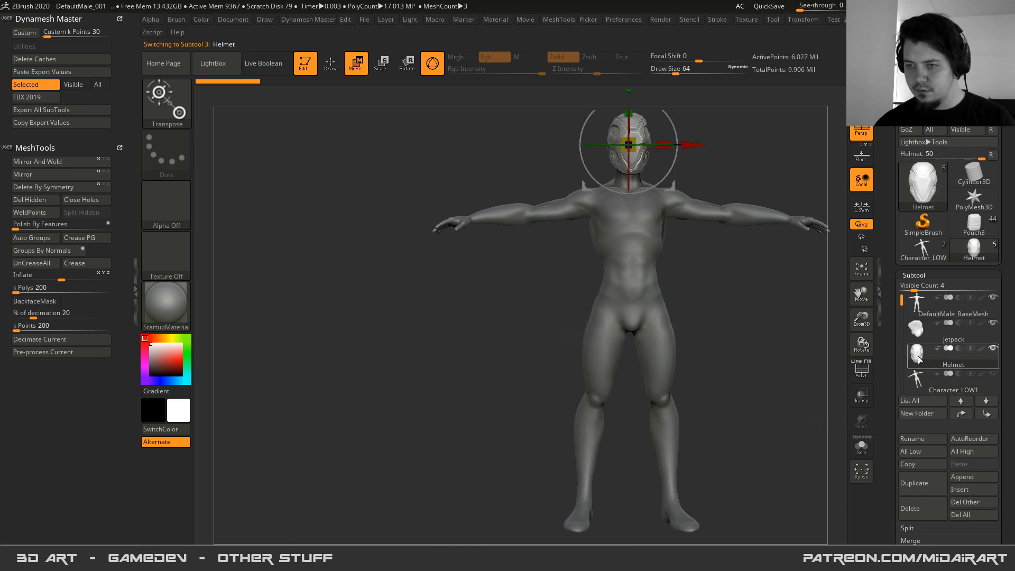
click(960, 413)
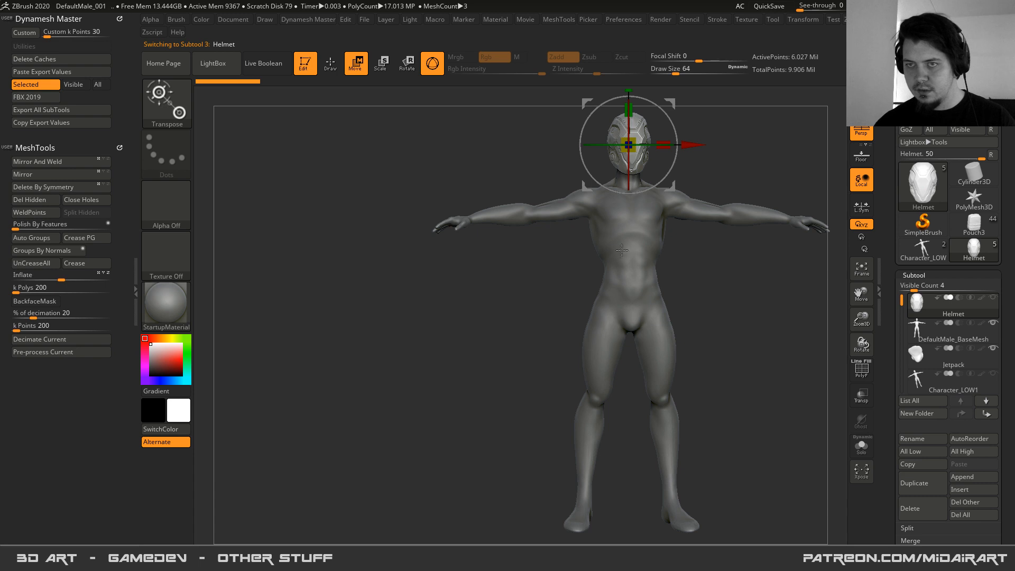
- Duplicate the Helmet subtool, hide the original and isolate the copy in Solo mode
drag(861, 295, 800, 415)
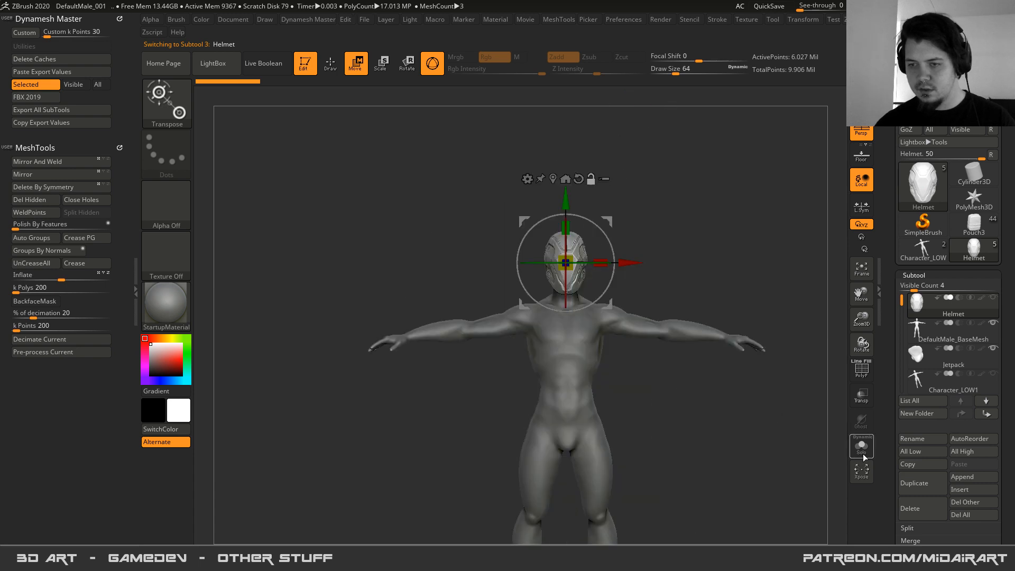
click(917, 482)
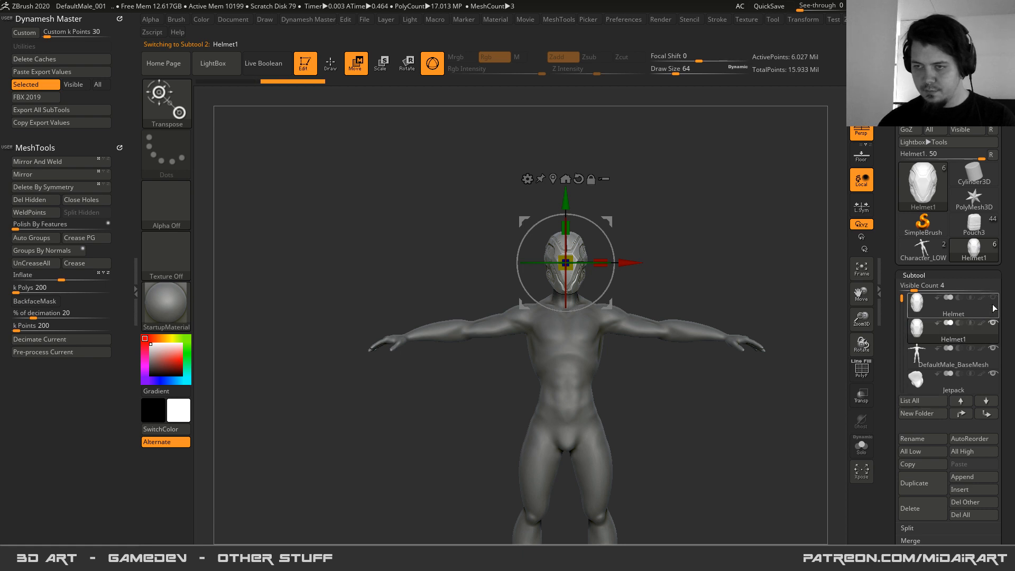
click(861, 445)
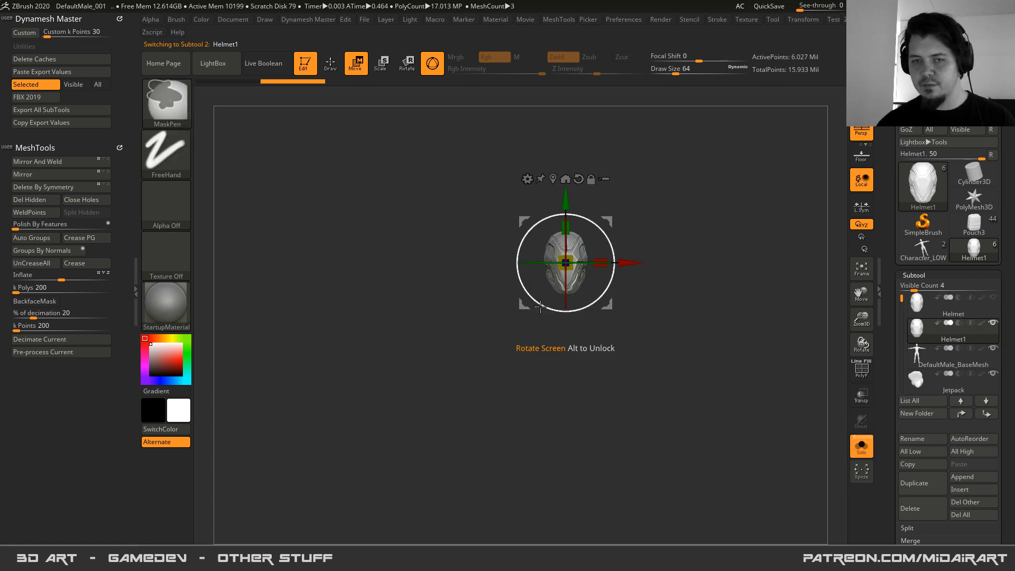
- Inspect the helmet copy's polygon density, pre-process it and decimate it to 20 %
ctrl+right_drag(599, 407, 573, 280)
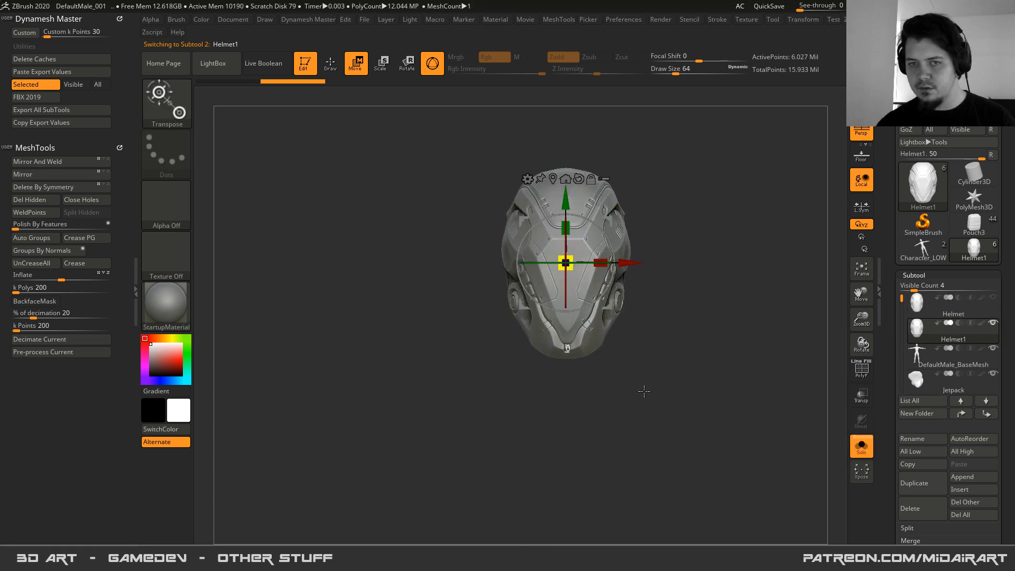
ctrl+right_drag(644, 391, 578, 283)
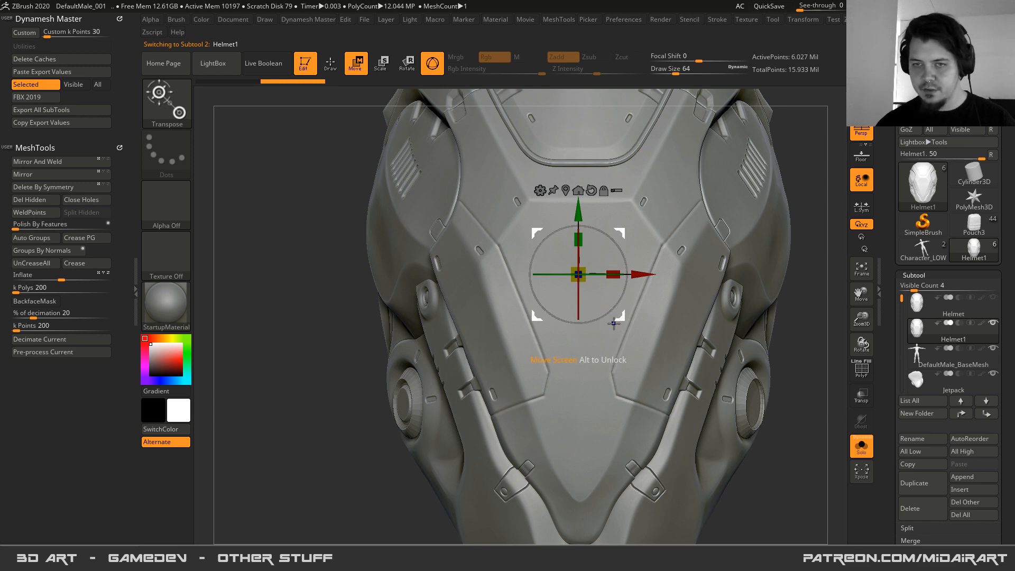
key(shift+f)
key(shift+f)
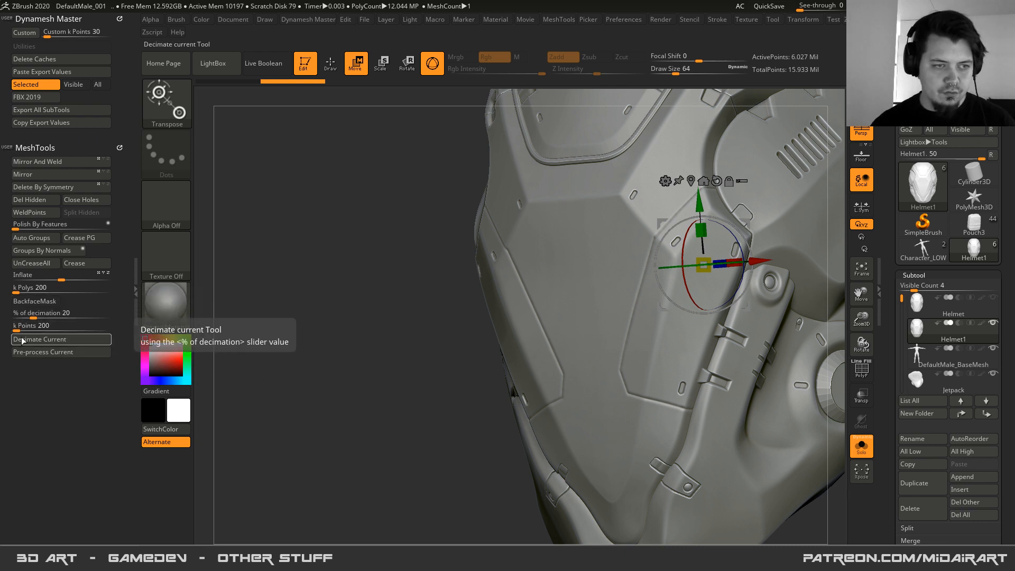
key(shift+f)
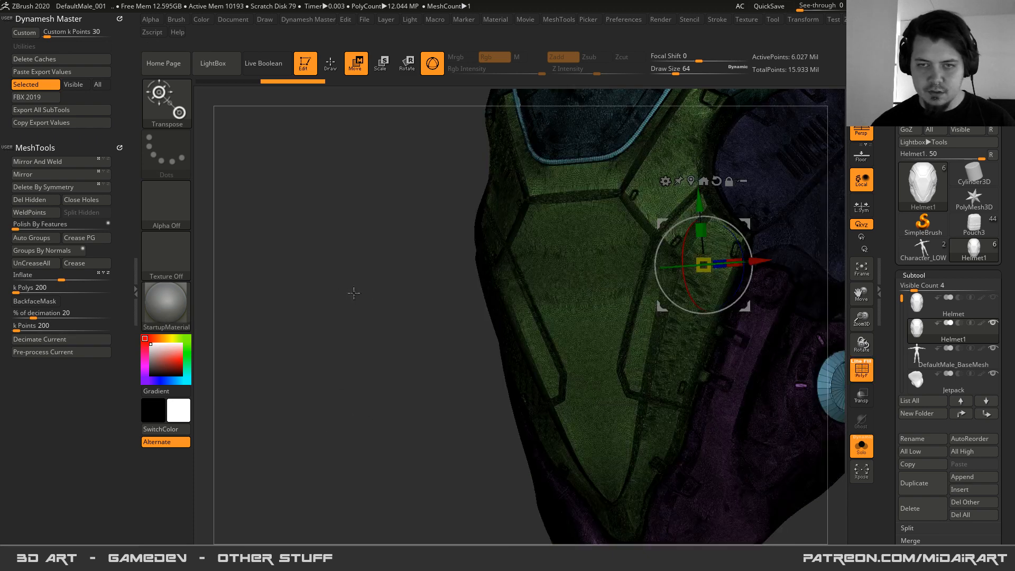
key(shift+f)
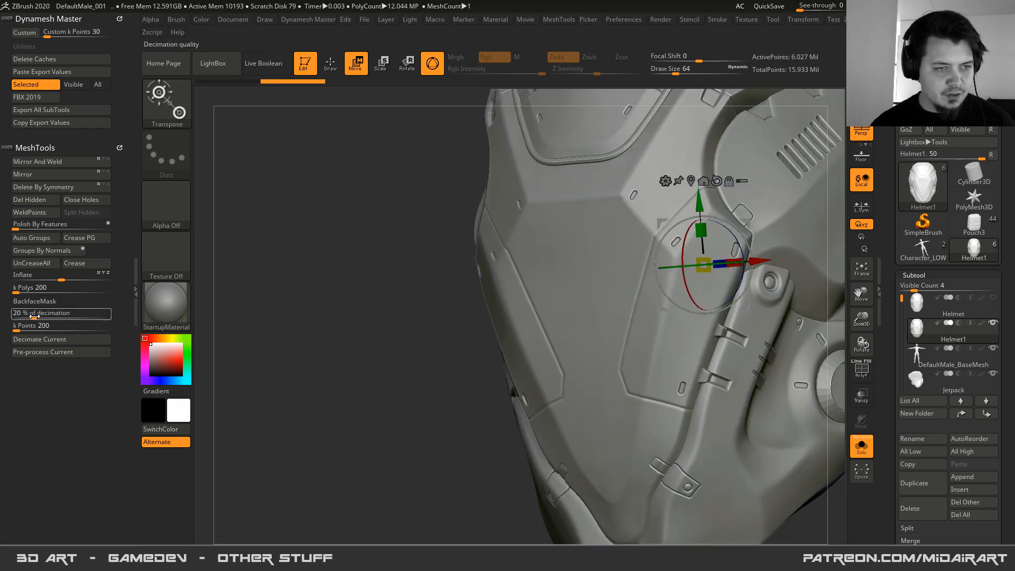
click(36, 350)
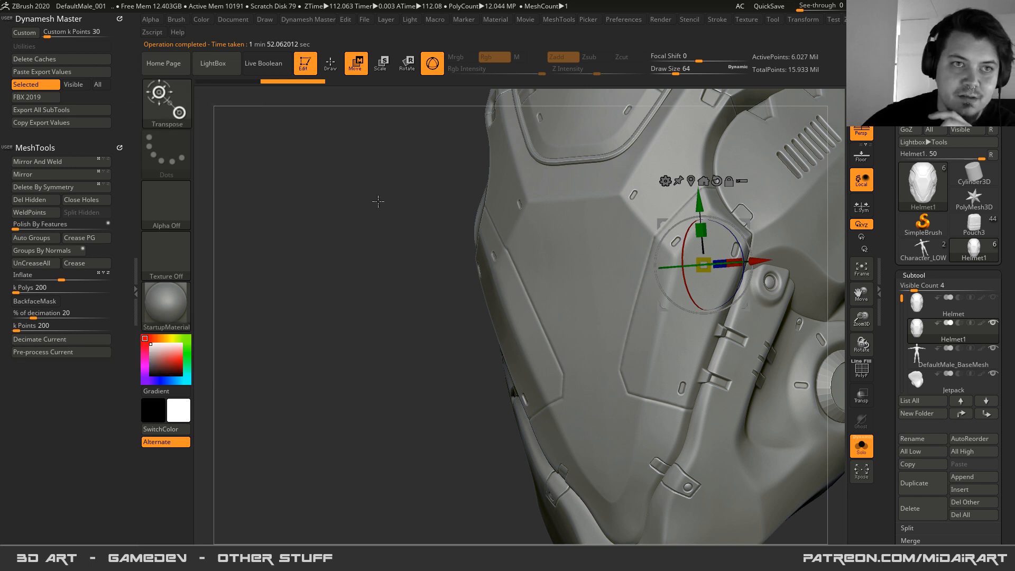
click(57, 340)
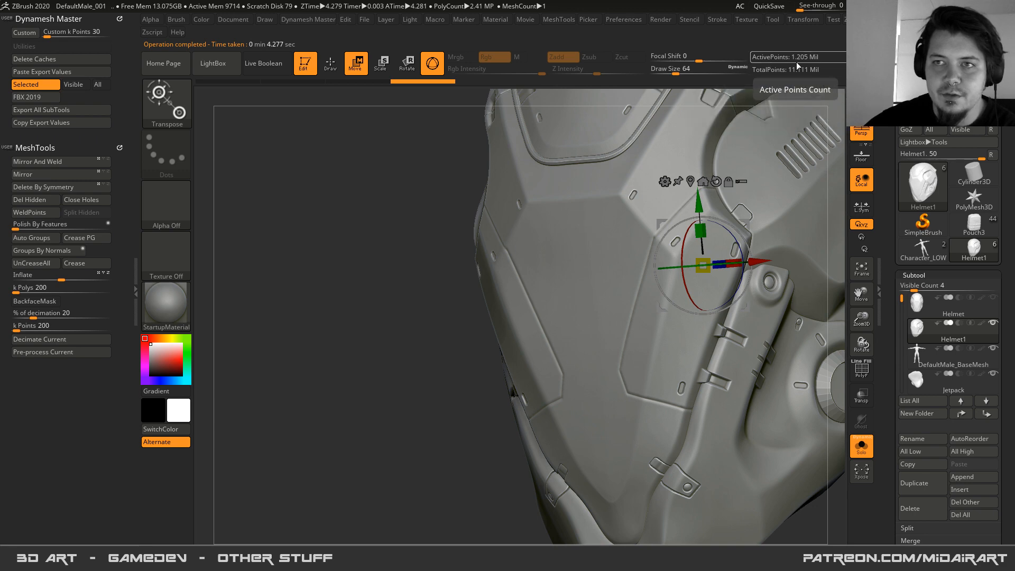
- Check the decimated helmet's wireframe, set the decimation to 10 % and decimate the mesh again
drag(398, 270, 456, 337)
key(shift+f)
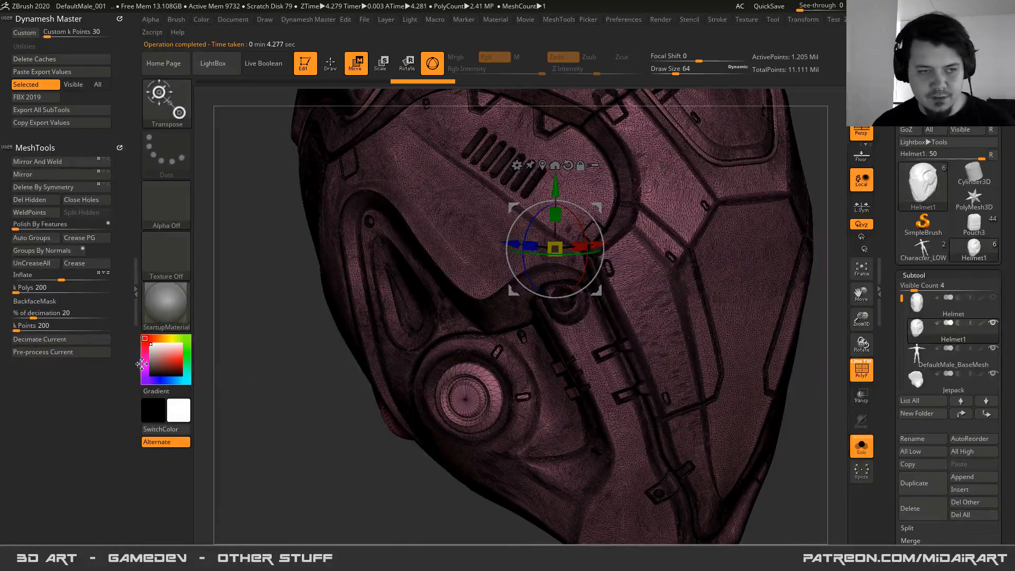
drag(33, 313, 23, 313)
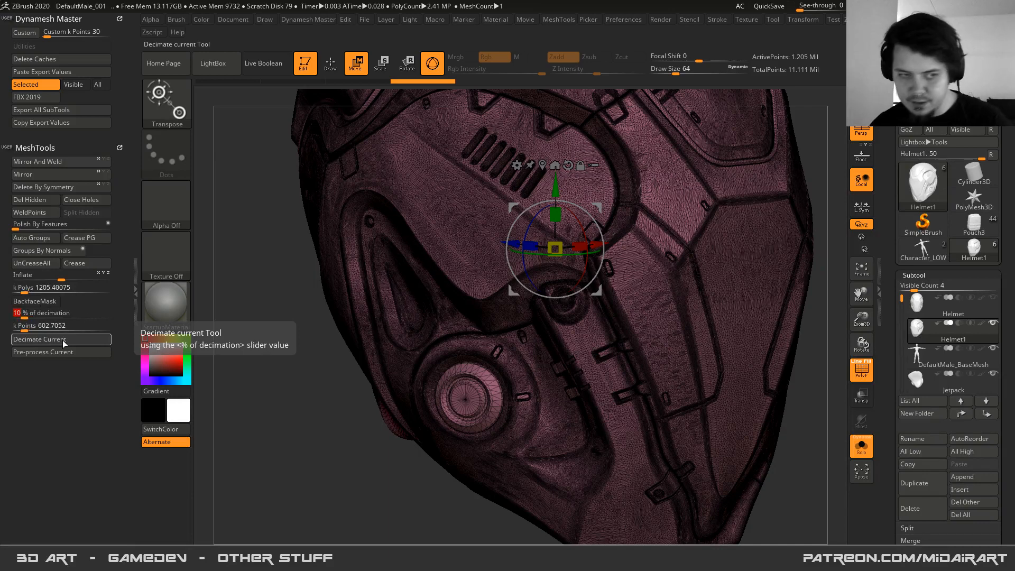
click(47, 340)
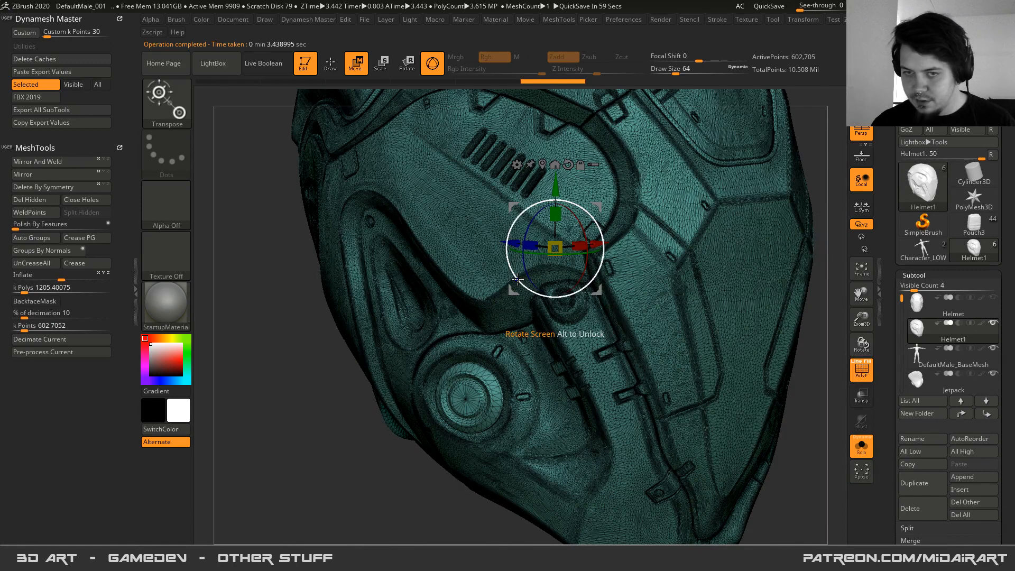
key(shift+f)
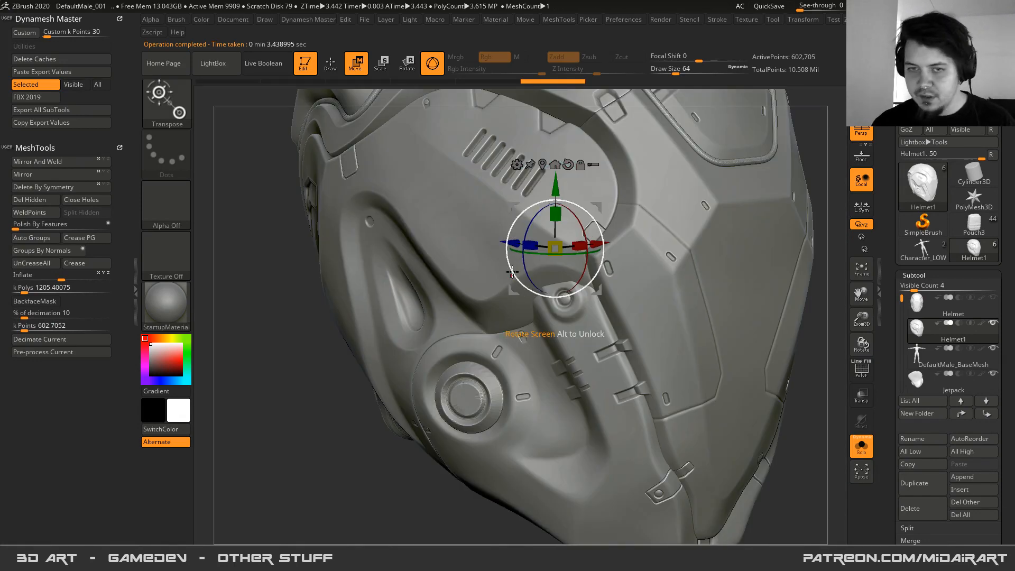
- Return to Draw mode, turn off Solo and review the decimated helmet on the full male body
key(q)
mouse_move(506, 269)
right_down()
mouse_move(470, 278)
mouse_move(526, 317)
right_up()
right_drag(499, 262, 793, 437)
click(854, 453)
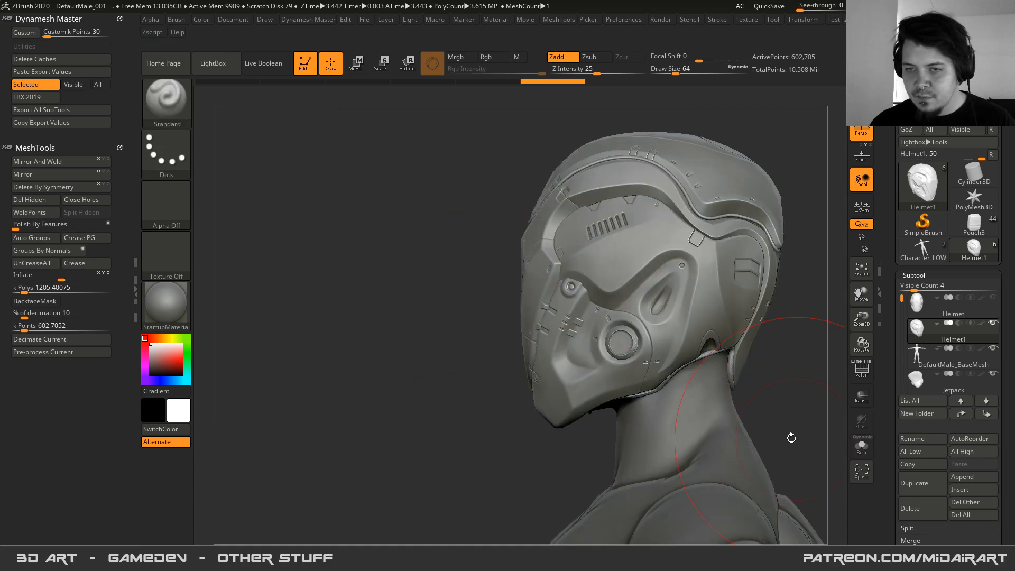
mouse_move(509, 350)
right_down()
mouse_move(472, 286)
mouse_move(491, 353)
mouse_move(446, 317)
mouse_move(510, 310)
right_up()
key(ctrl+s)
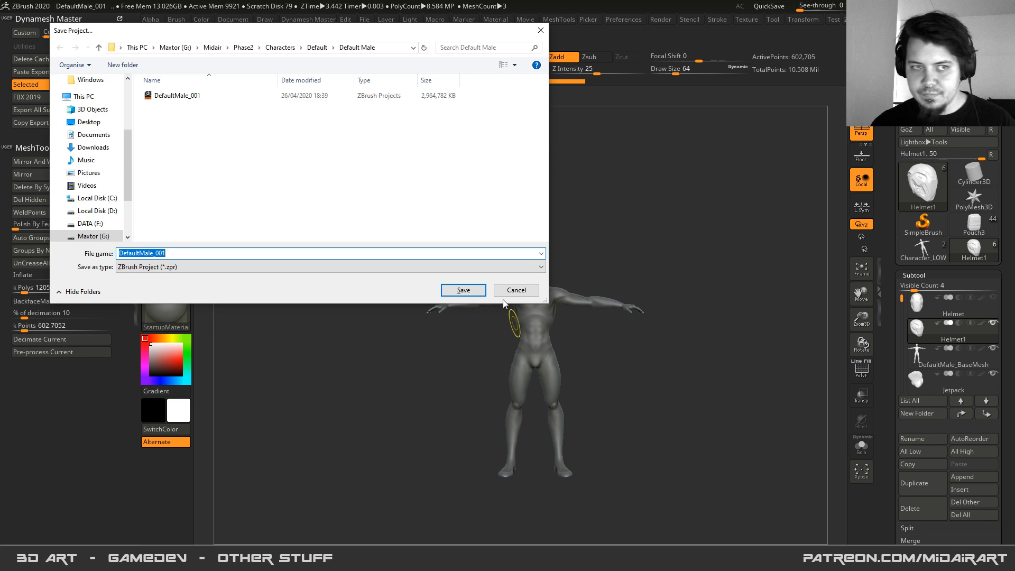
click(515, 293)
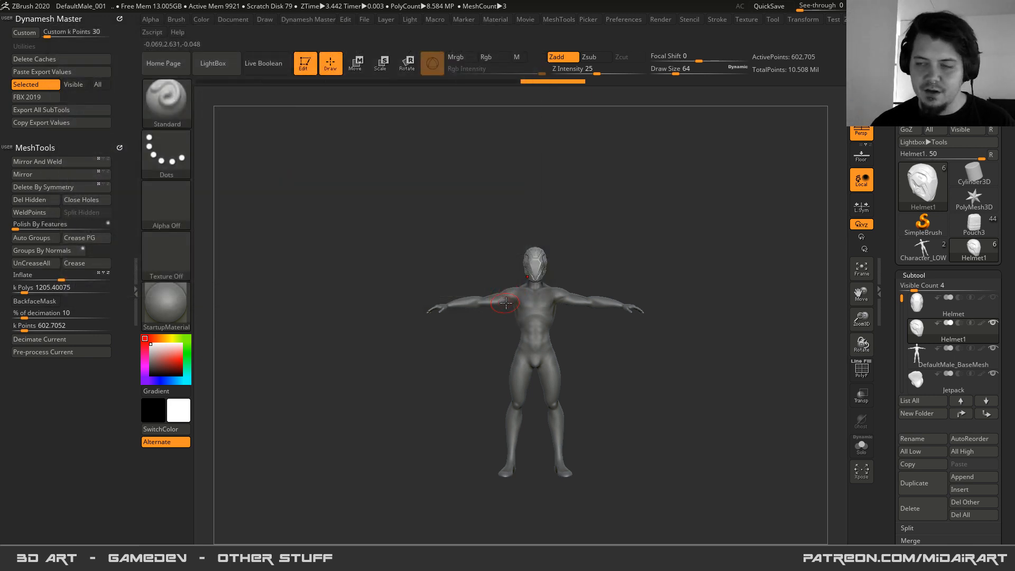
mouse_move(924, 309)
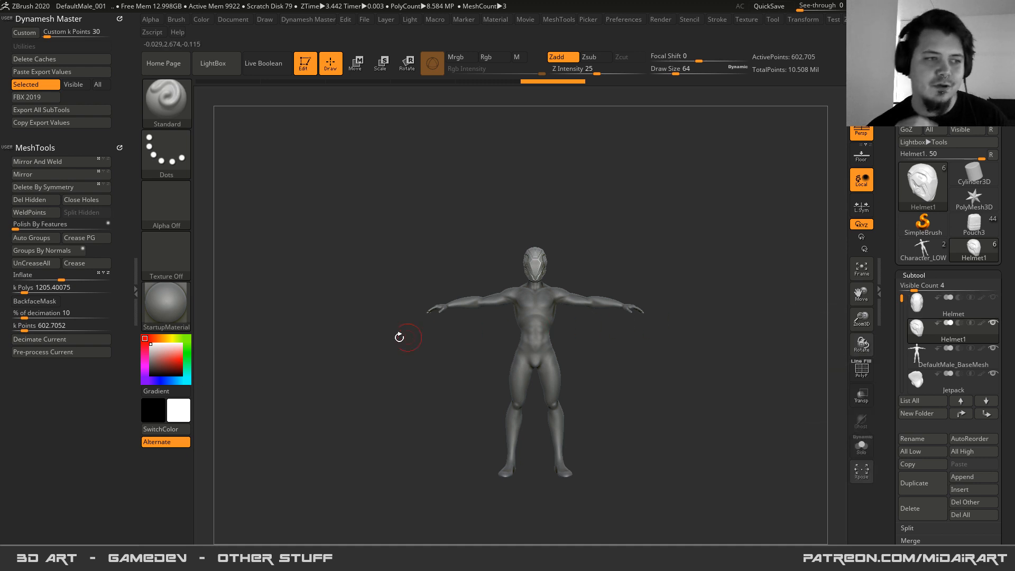
right_click(474, 353)
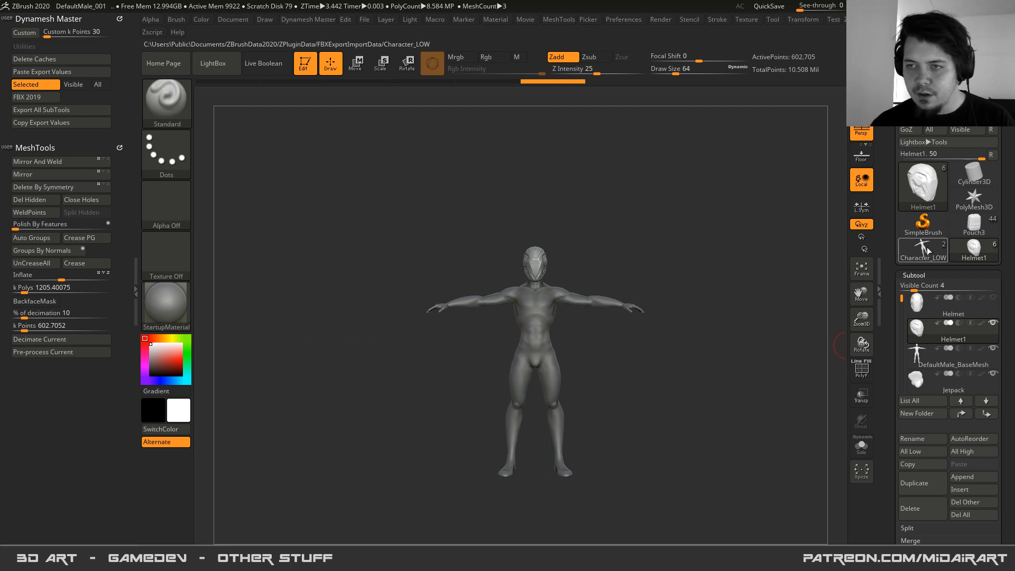
- Switch to the female character's Pouch3 tool and inspect the armoured suit and backpack from the front, back and side
click(983, 223)
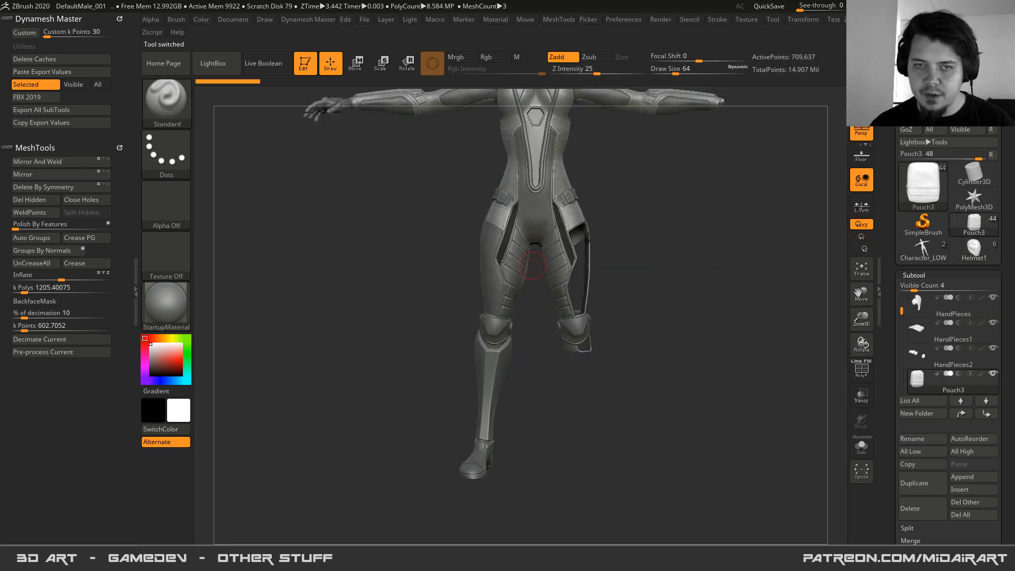
alt+right_drag(503, 228, 540, 362)
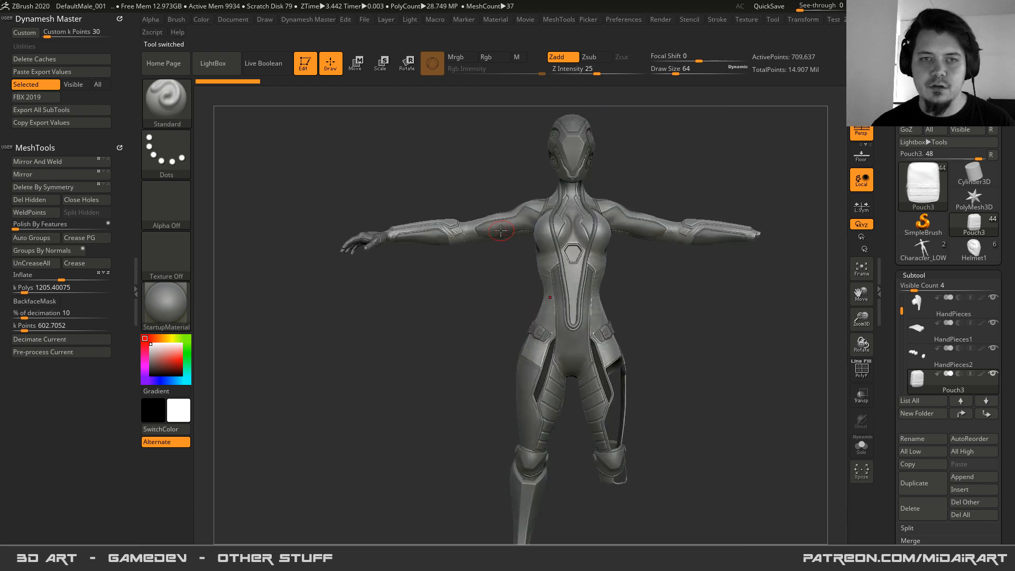
right_drag(499, 240, 572, 306)
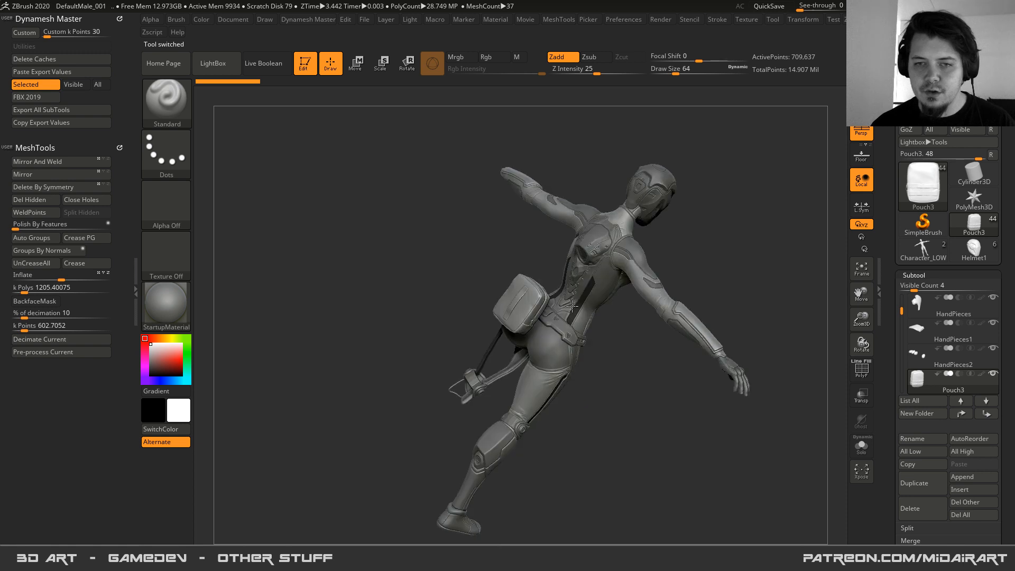
right_drag(572, 306, 447, 424)
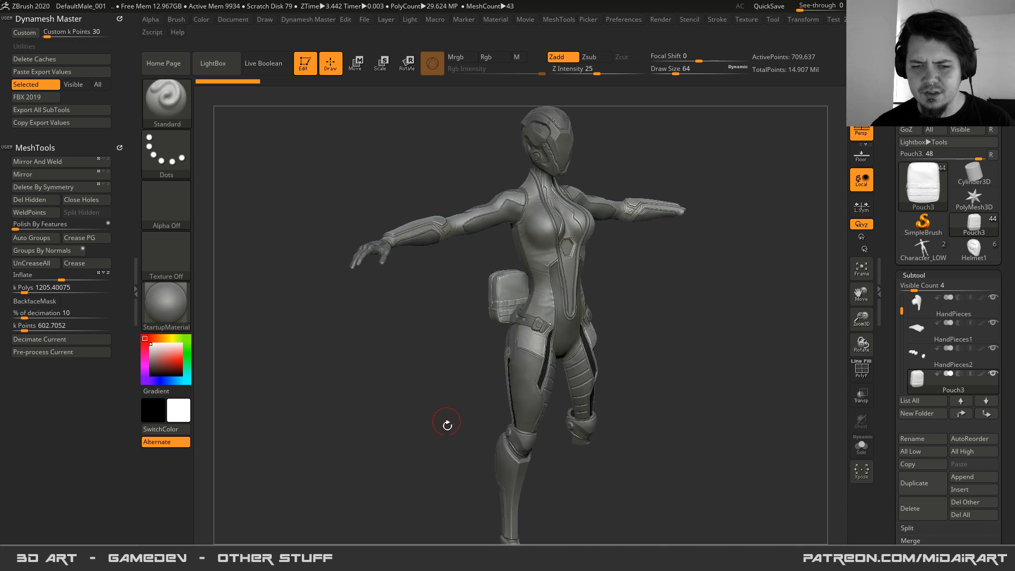
- Inspect the female character's legs from the back and side and make the main shoe subtool active
right_drag(446, 424, 468, 353)
key(space)
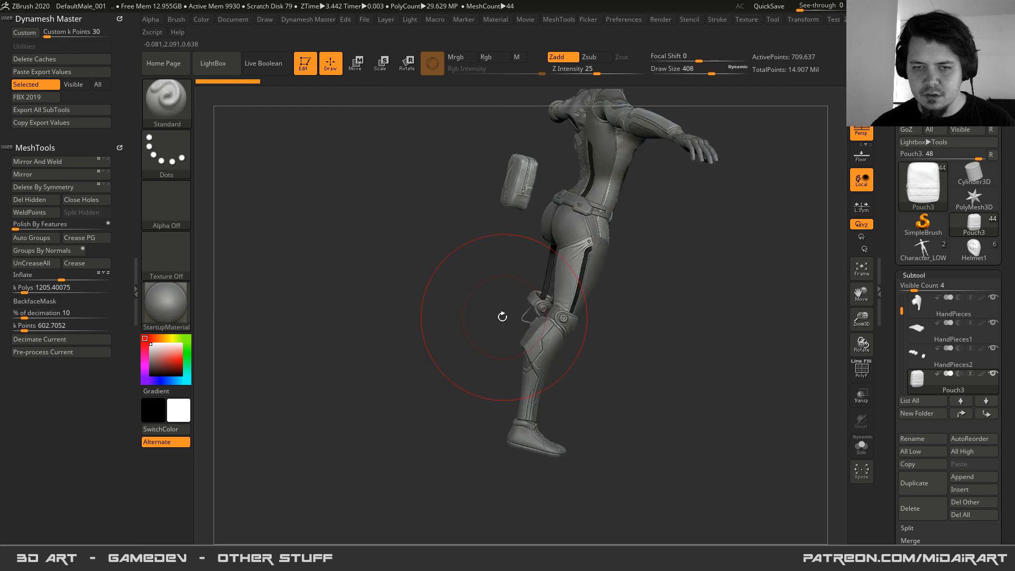
right_drag(502, 316, 540, 333)
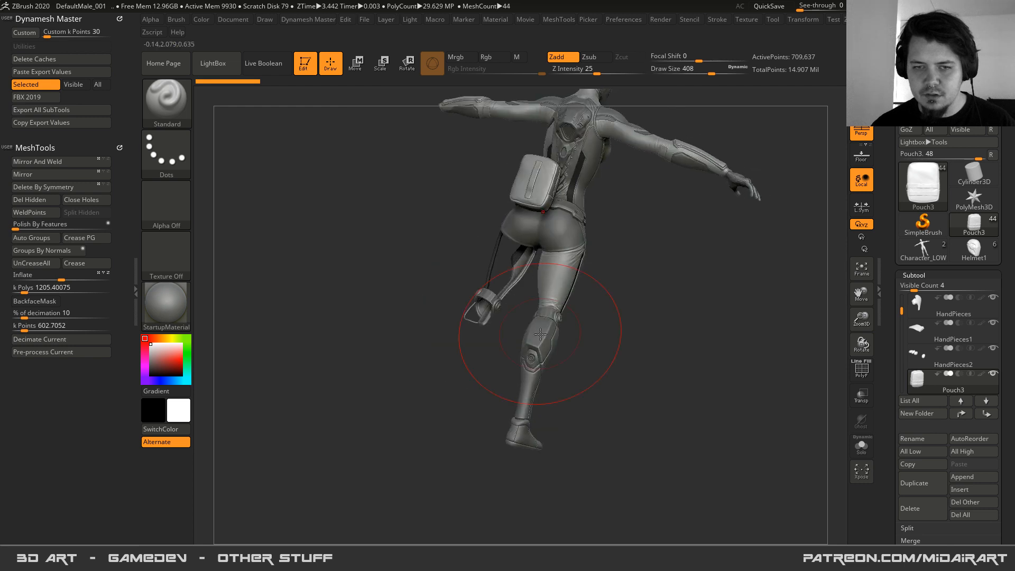
mouse_move(540, 334)
right_down()
mouse_move(514, 306)
mouse_move(550, 447)
right_up()
alt+click(552, 448)
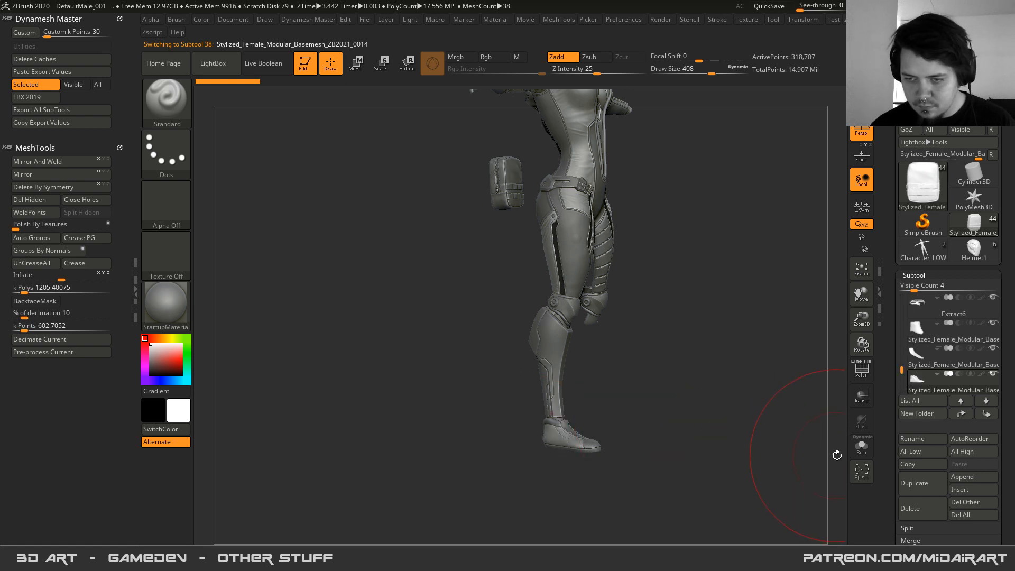
- Set the draw size to 251 and examine the shoe's mesh wireframe up close
alt+right_drag(512, 425, 515, 336)
key(space)
drag(511, 329, 491, 330)
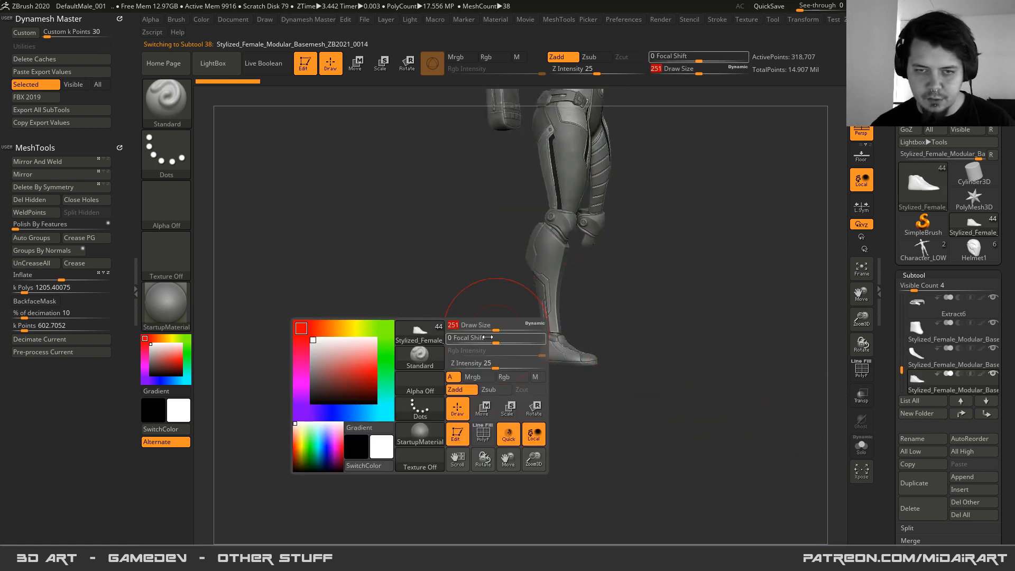
right_drag(576, 402, 486, 162)
right_drag(482, 390, 518, 353)
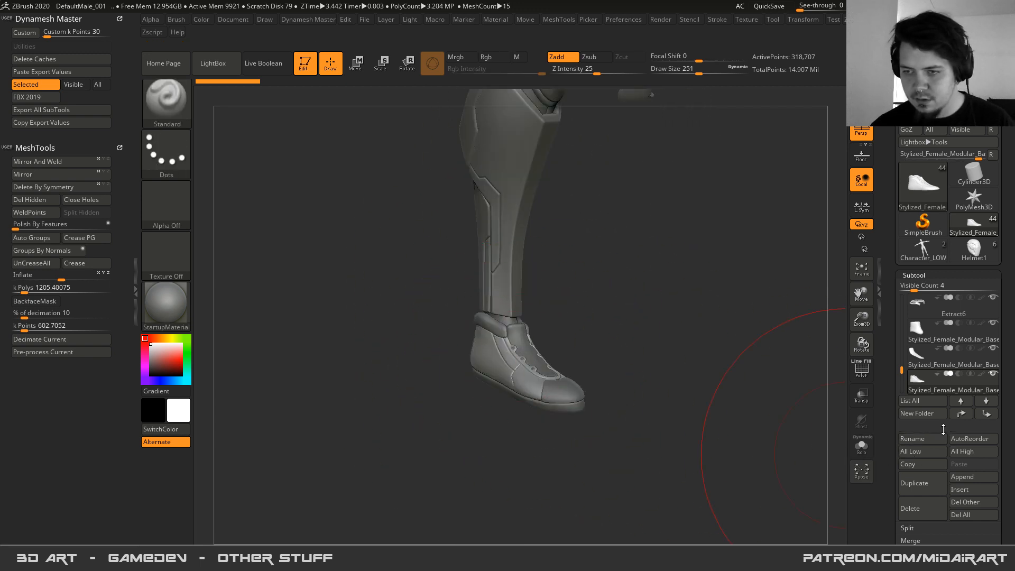
key(shift+f)
key(shift+f)
ctrl+right_drag(526, 363, 835, 367)
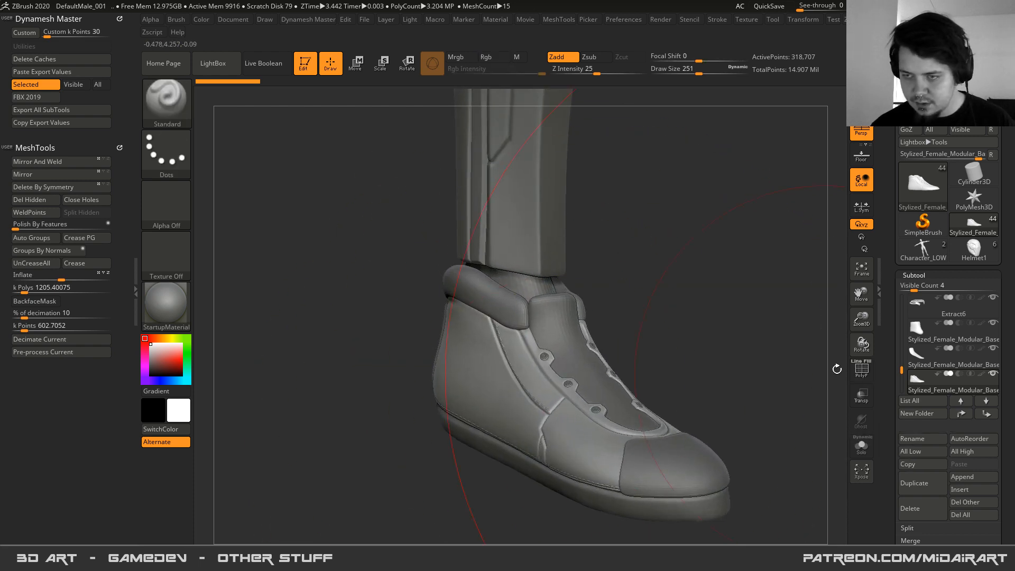
- Move the shoe's padded collar, tongue, upper and lace eyelets one after another to the start of the subtool order
alt+click(516, 344)
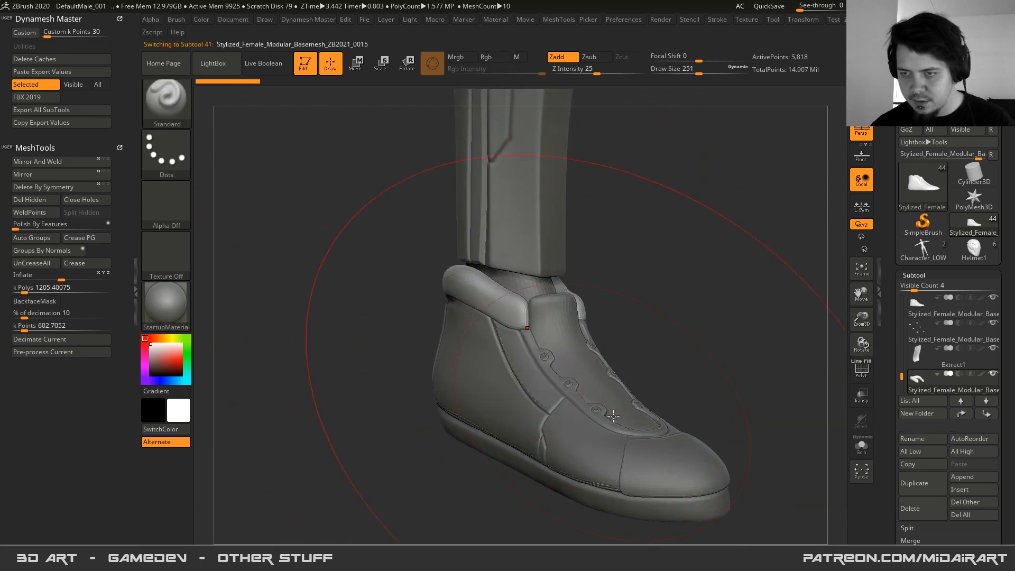
shift+click(961, 413)
alt+click(550, 333)
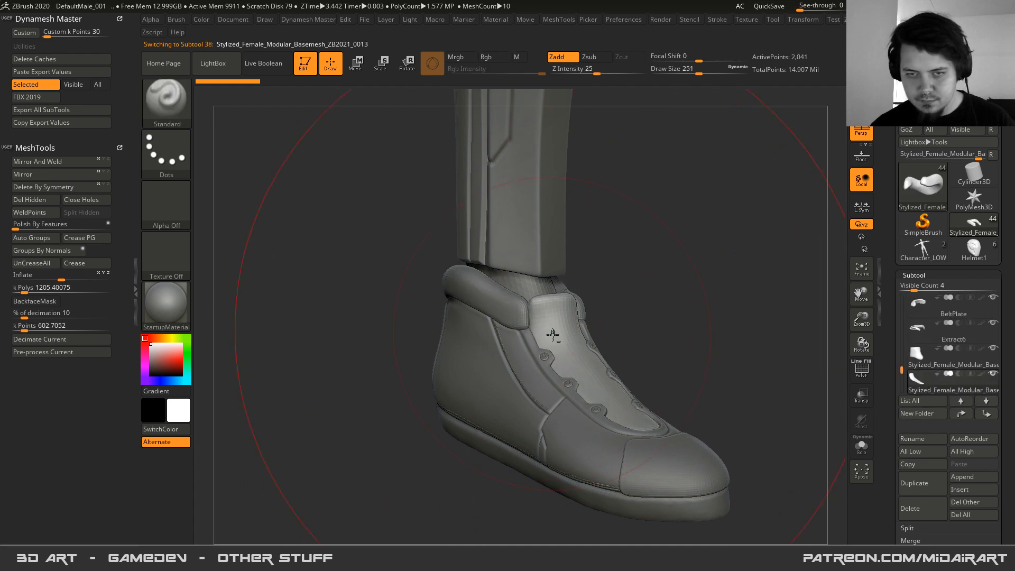
shift+click(961, 401)
alt+click(498, 365)
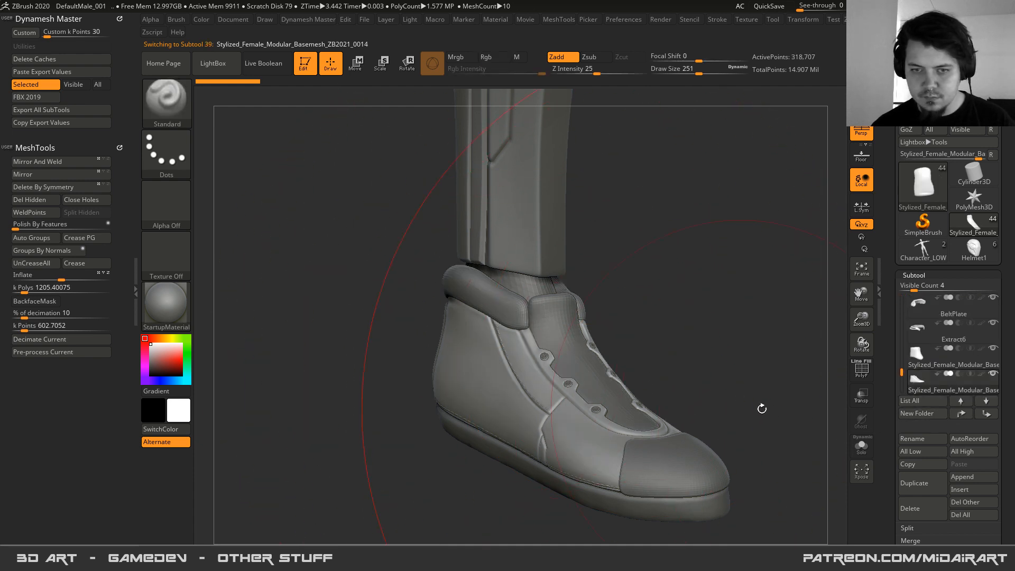
shift+click(961, 401)
alt+click(541, 355)
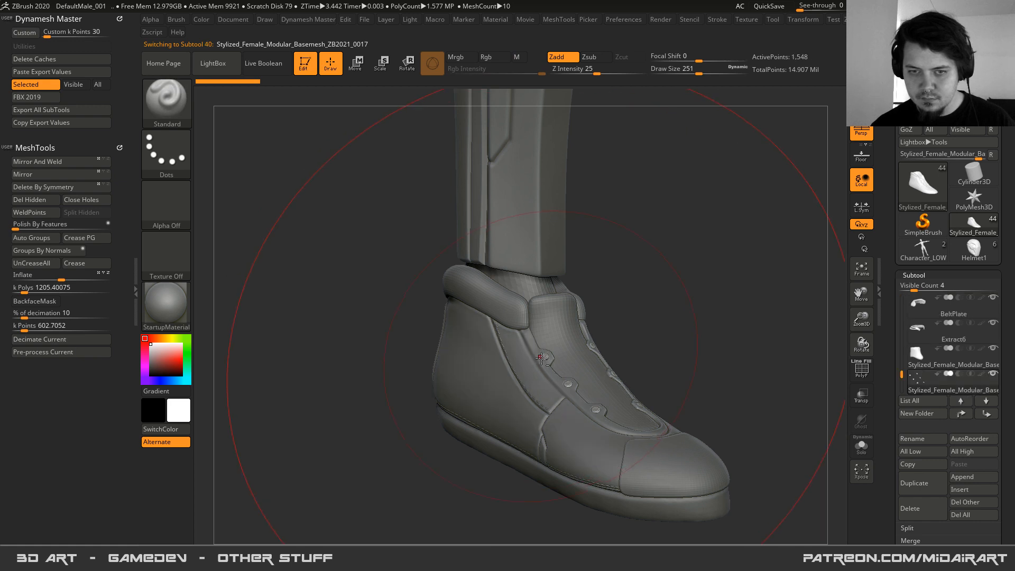
shift+click(960, 401)
- Reduce the draw size to 29 and move the shoe's toe cap and sole to the start of the subtool order
key(s)
drag(604, 340, 570, 340)
alt+click(657, 466)
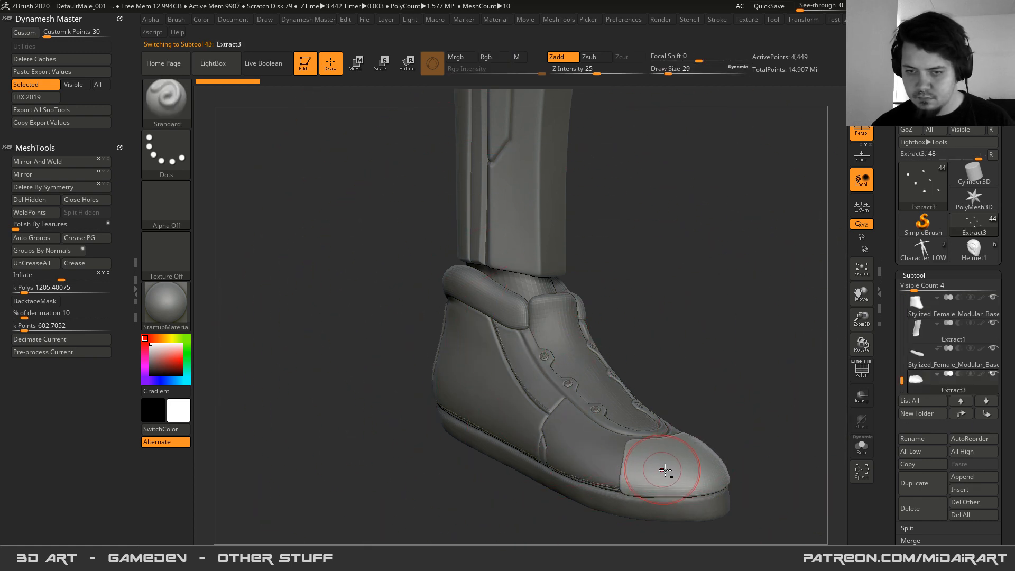
shift+click(959, 413)
alt+click(592, 494)
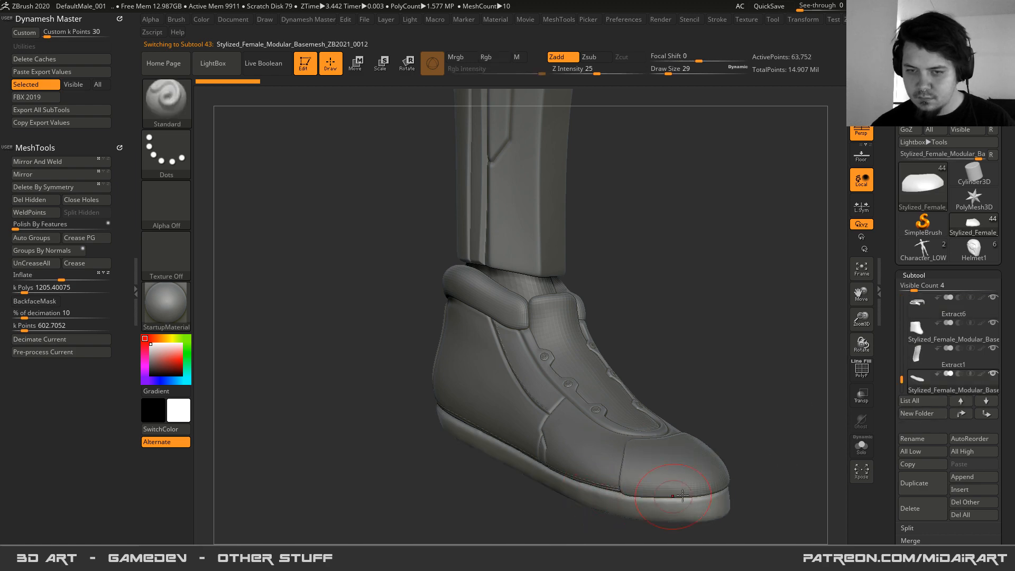
shift+click(956, 413)
mouse_move(597, 476)
alt+right_down()
mouse_move(607, 375)
mouse_move(603, 450)
mouse_move(610, 425)
mouse_move(494, 280)
mouse_move(582, 317)
mouse_move(725, 355)
alt+right_up()
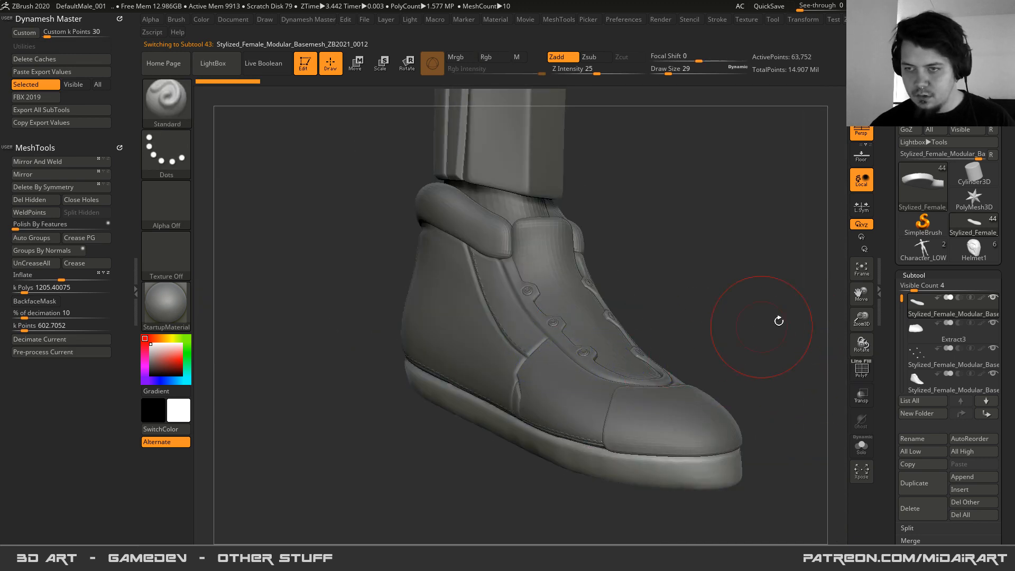
- Merge the sole down with the toe cap, eyelets, upper, tongue and collar, accepting the non-undoable operation
key(shift+d)
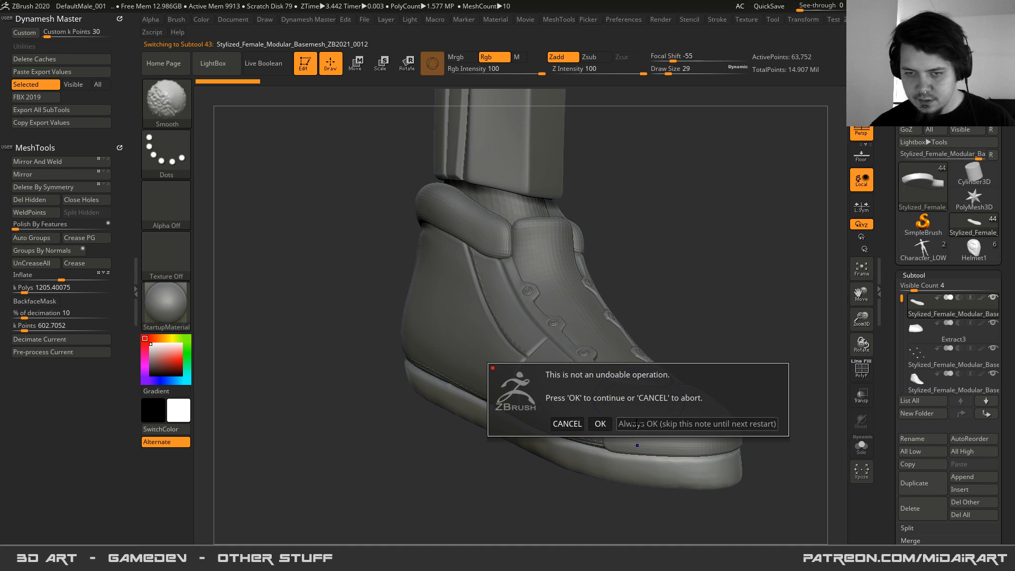
click(609, 423)
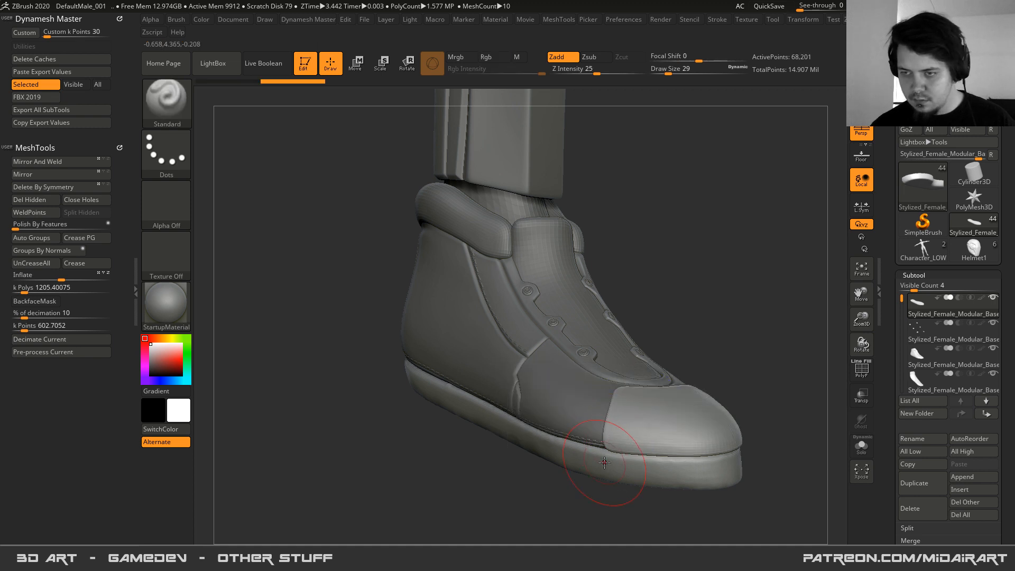
key(shift+d)
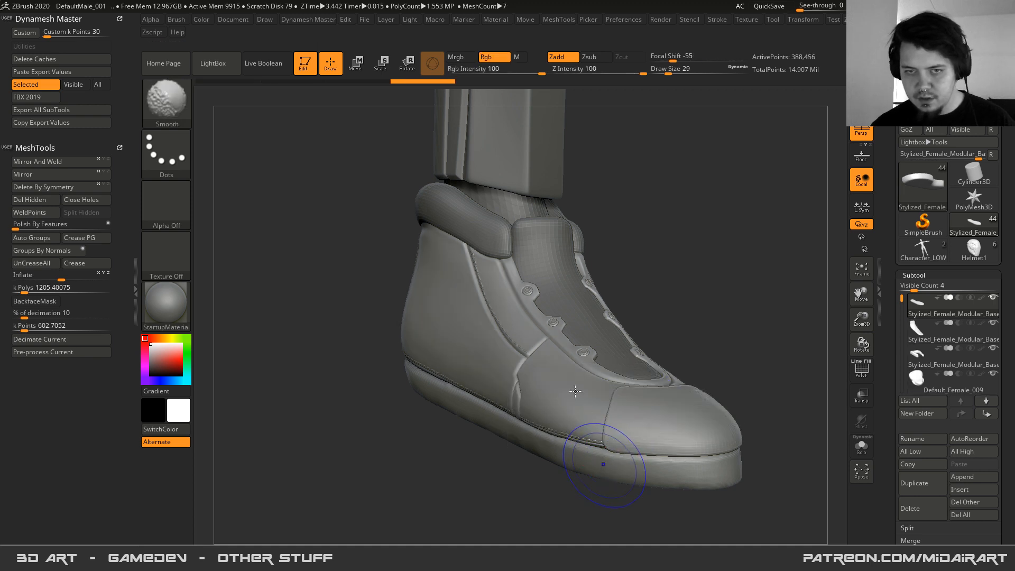
key(shift+d)
key(shift+d)
- Select the stitched heel strip, bring it to the start of the subtool order and merge it down into the shoe
mouse_move(404, 307)
mouse_down()
mouse_move(505, 344)
mouse_move(471, 337)
mouse_move(351, 265)
mouse_up()
alt+click(351, 264)
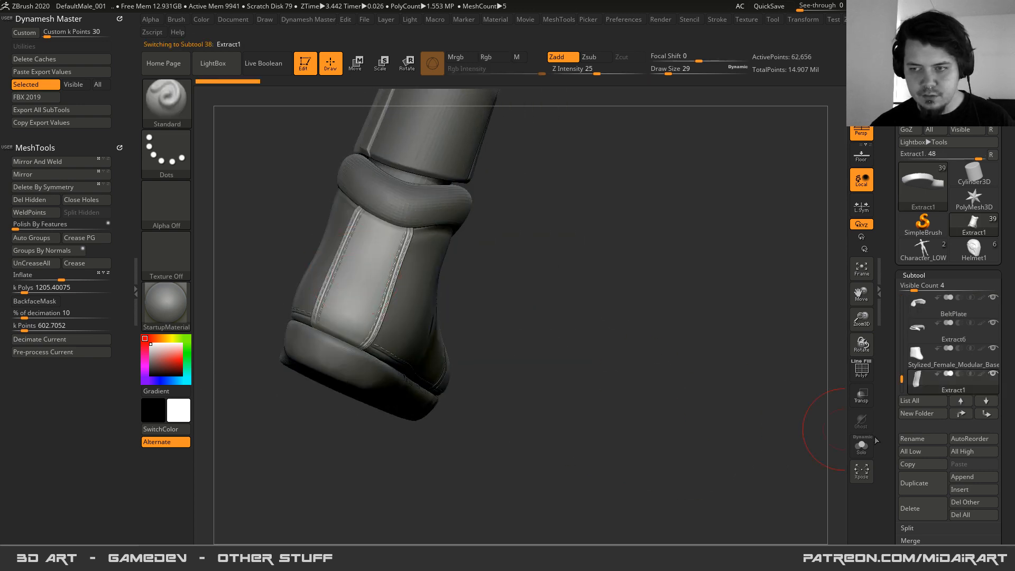
key(shift+d)
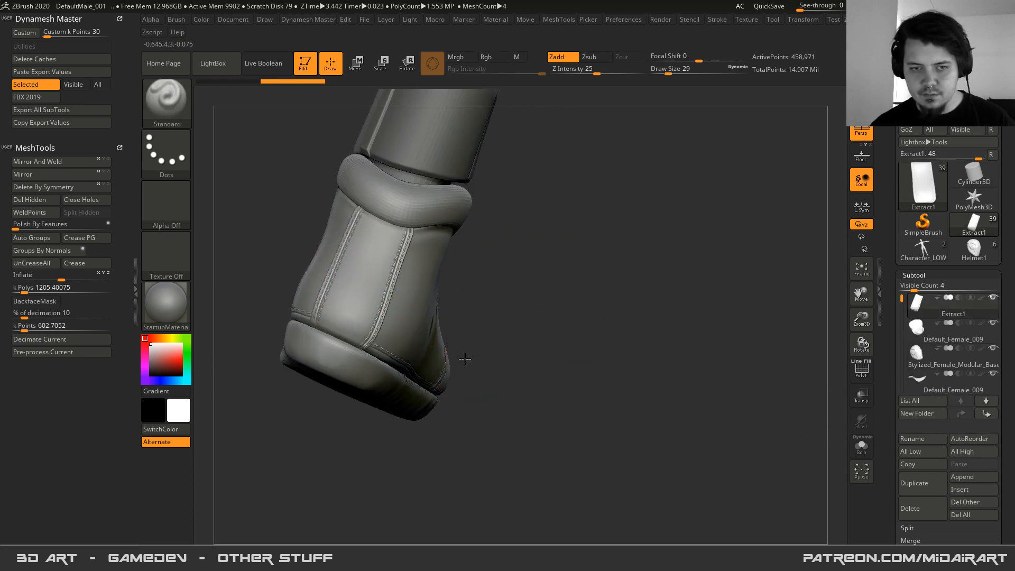
- Check the merged shoe and its wireframe from the back and the front
drag(467, 358, 425, 348)
key(shift+f)
key(shift+f)
right_drag(467, 371, 453, 381)
key(shift+f)
key(shift+f)
right_drag(484, 342, 616, 331)
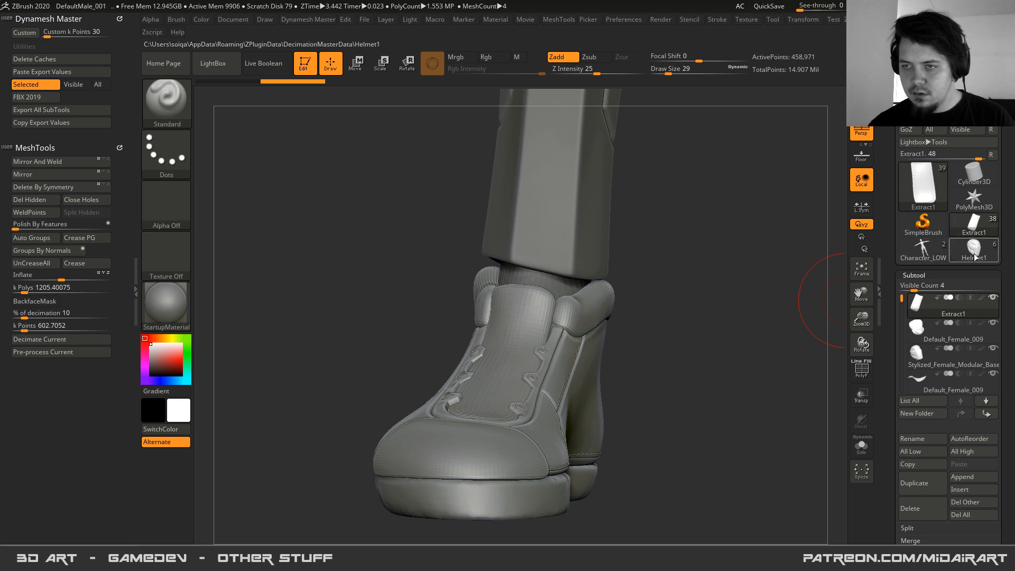
- Switch to the male character's Helmet1 tool and insert the merged Extract1 shoe as a subtool
click(973, 247)
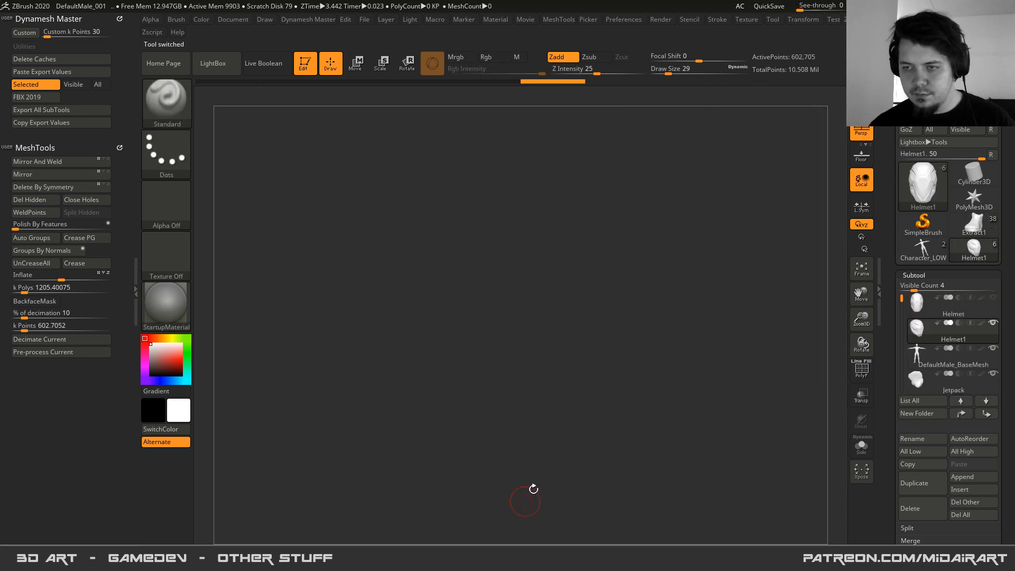
alt+right_drag(520, 410, 540, 333)
click(960, 489)
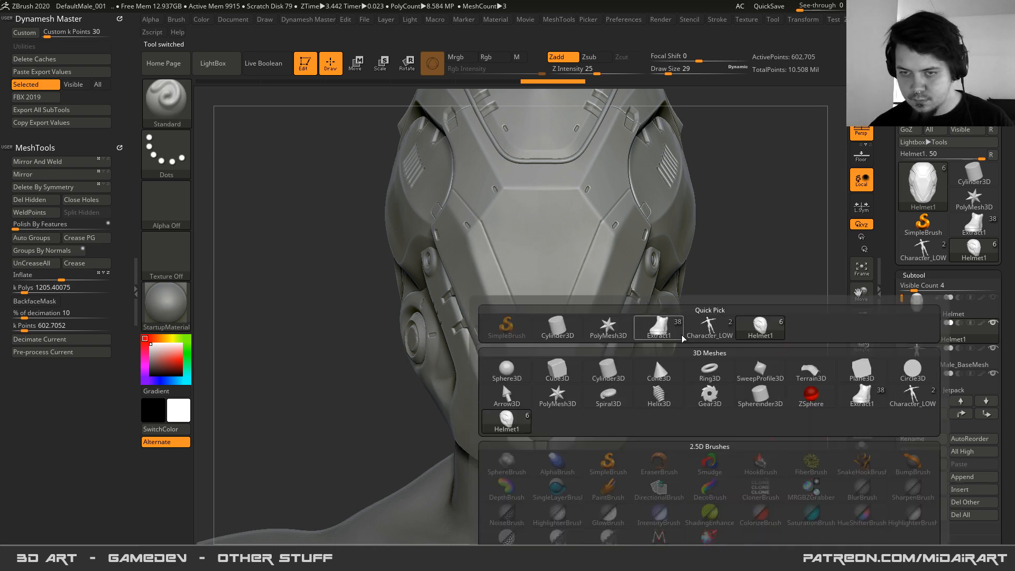
click(661, 331)
alt+right_drag(478, 403, 495, 349)
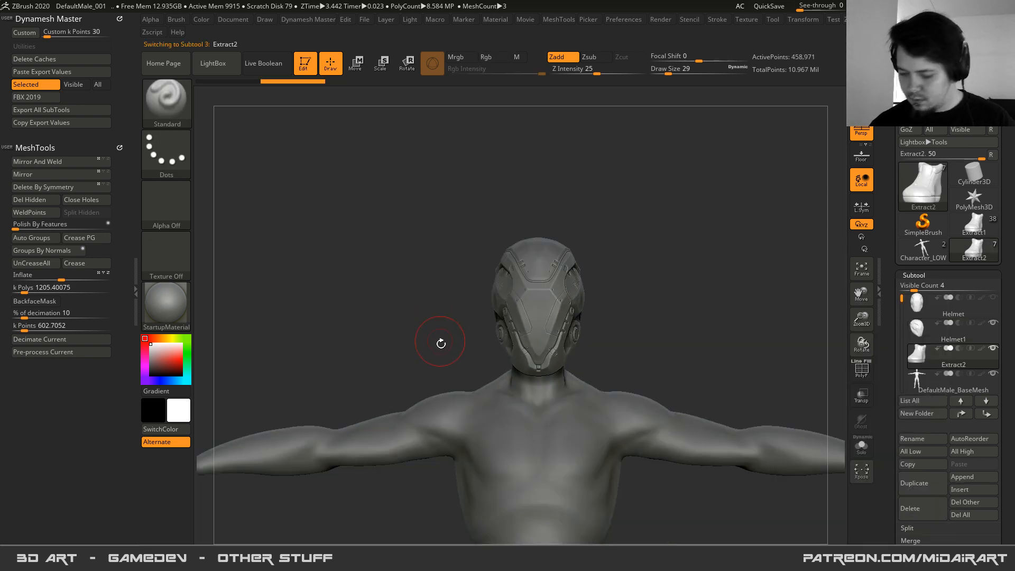
- Activate Move mode for the inserted shoe and centre the gizmo on it beside the male body's foot
click(992, 348)
key(f)
alt+right_drag(399, 369, 458, 252)
right_drag(439, 328, 576, 358)
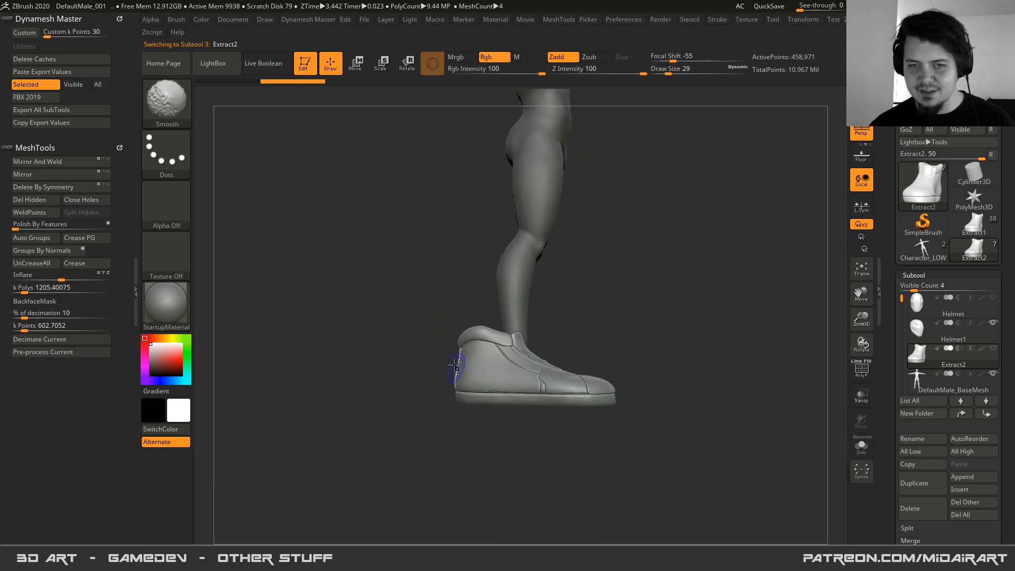
key(w)
mouse_move(397, 360)
right_down()
mouse_move(524, 378)
mouse_move(479, 254)
right_up()
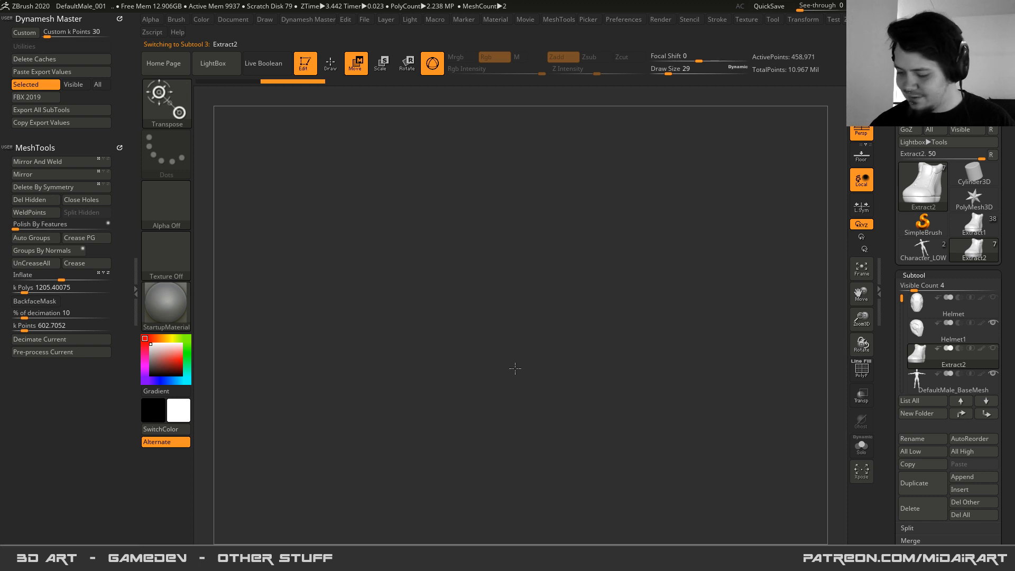
key(f)
alt+right_drag(515, 362, 510, 517)
alt+right_drag(515, 277, 516, 418)
ctrl+right_drag(520, 241, 532, 318)
click(540, 261)
- Move the shoe onto the male foot and scale it uniformly to match the foot in side view
drag(461, 344, 435, 343)
right_drag(435, 343, 505, 329)
drag(558, 290, 624, 316)
drag(612, 260, 572, 354)
drag(528, 307, 538, 294)
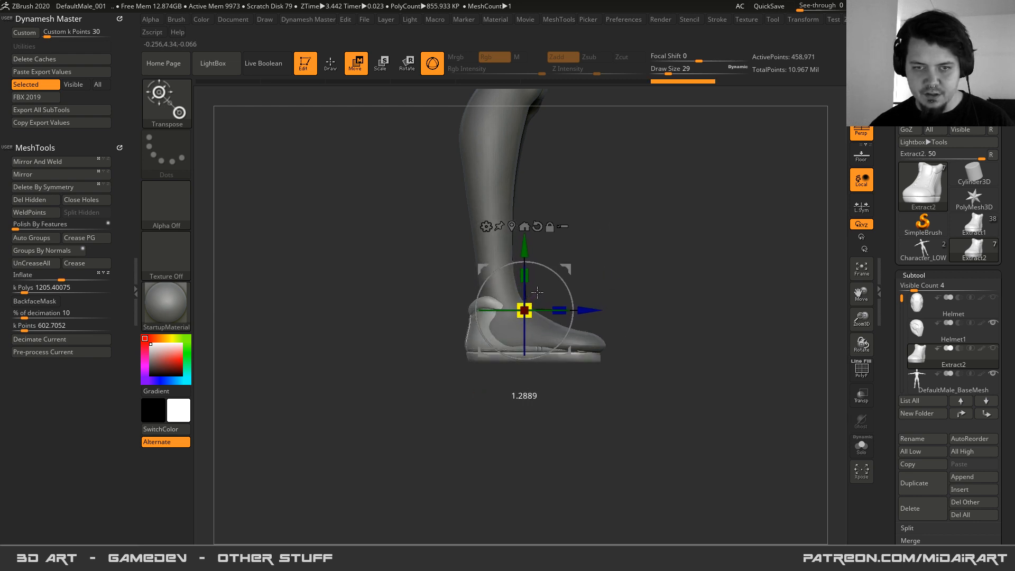
drag(573, 353, 574, 346)
- Align the shoe with the foot from the front and adjust its overall scale
shift+drag(474, 369, 458, 374)
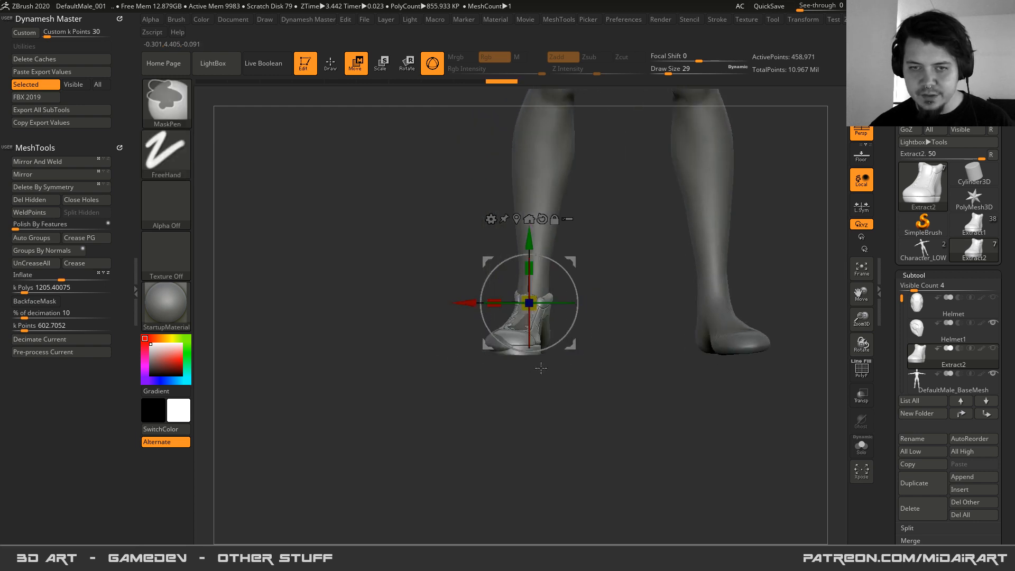
ctrl+right_drag(540, 372, 562, 389)
drag(574, 348, 572, 343)
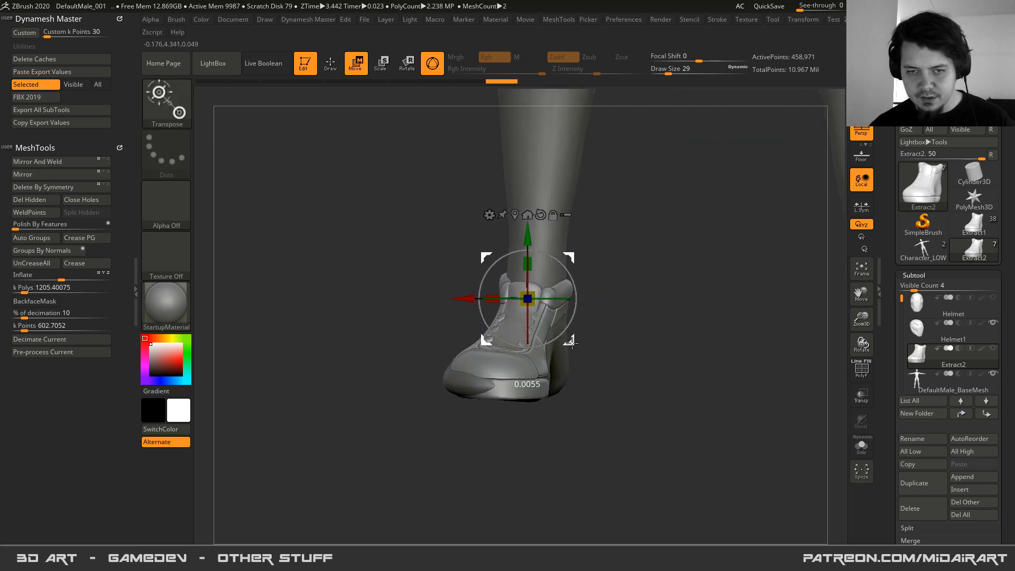
drag(527, 298, 532, 307)
drag(528, 370, 438, 291)
drag(441, 176, 445, 173)
- Fine-tune the shoe's height, sideways position and uniform scale so it encloses the male foot from back and side
mouse_move(437, 118)
mouse_down()
mouse_move(437, 108)
mouse_move(437, 118)
mouse_up()
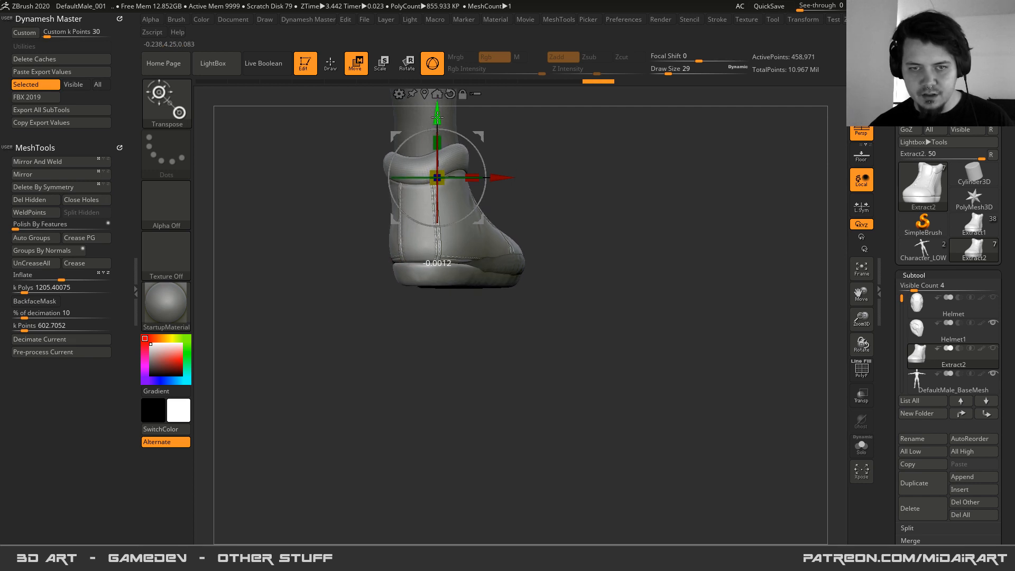
drag(493, 178, 491, 179)
drag(550, 272, 515, 280)
drag(509, 180, 517, 170)
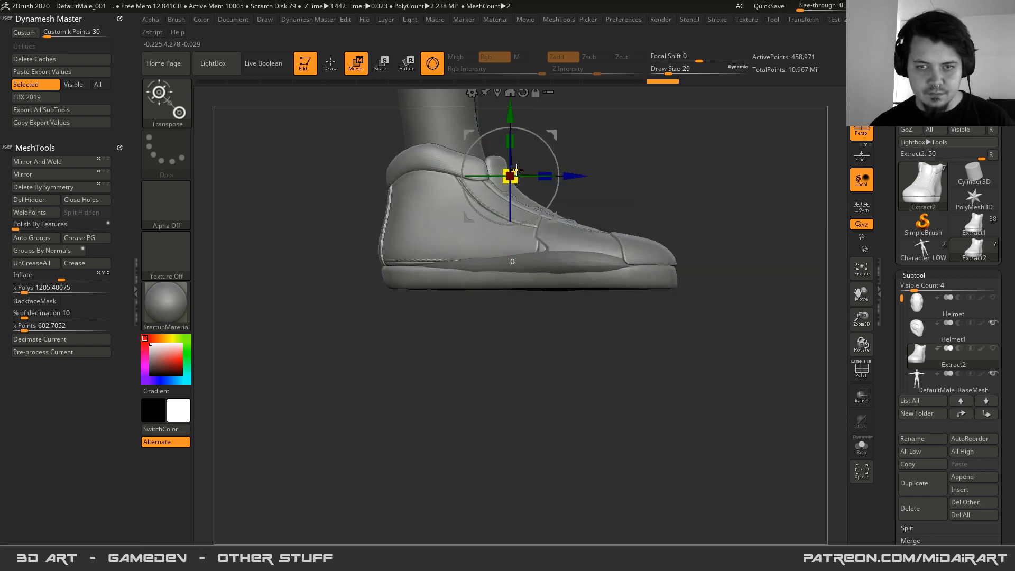
drag(511, 112, 511, 120)
drag(525, 222, 597, 264)
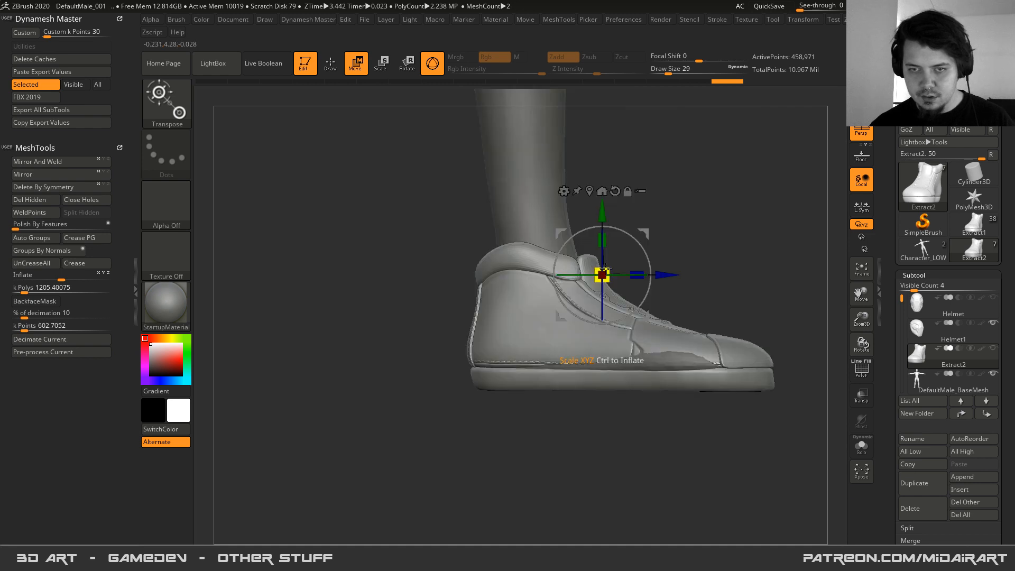
drag(634, 253, 650, 230)
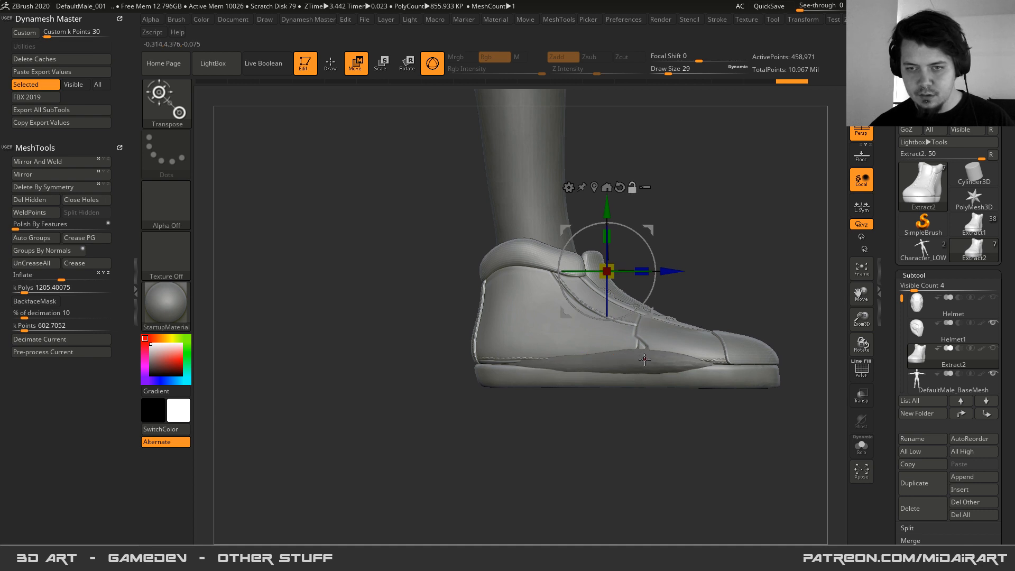
- Rename the fitted shoe subtool as Shoe, make it active and set the draw size to 56
alt+click(644, 359)
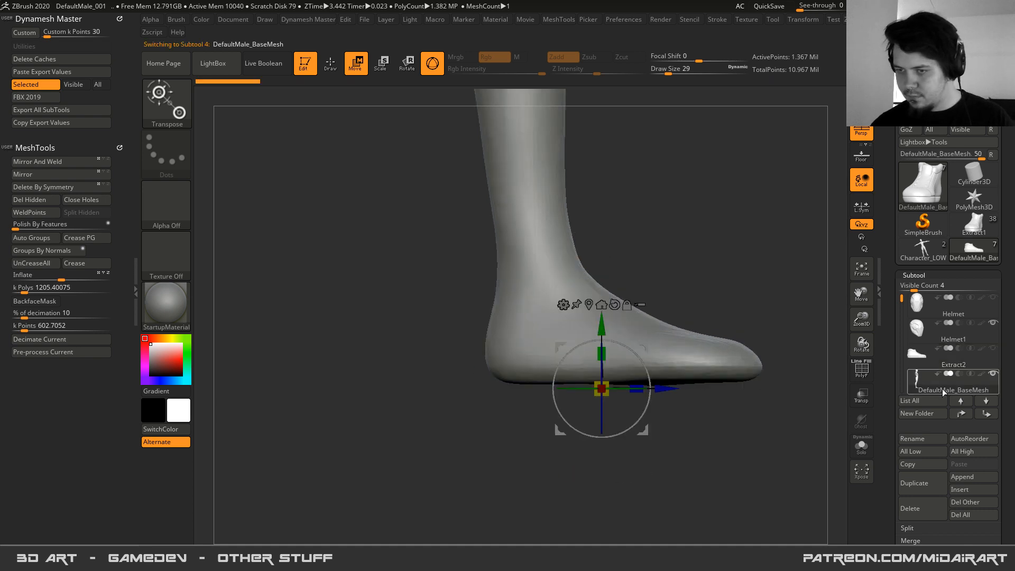
mouse_move(995, 376)
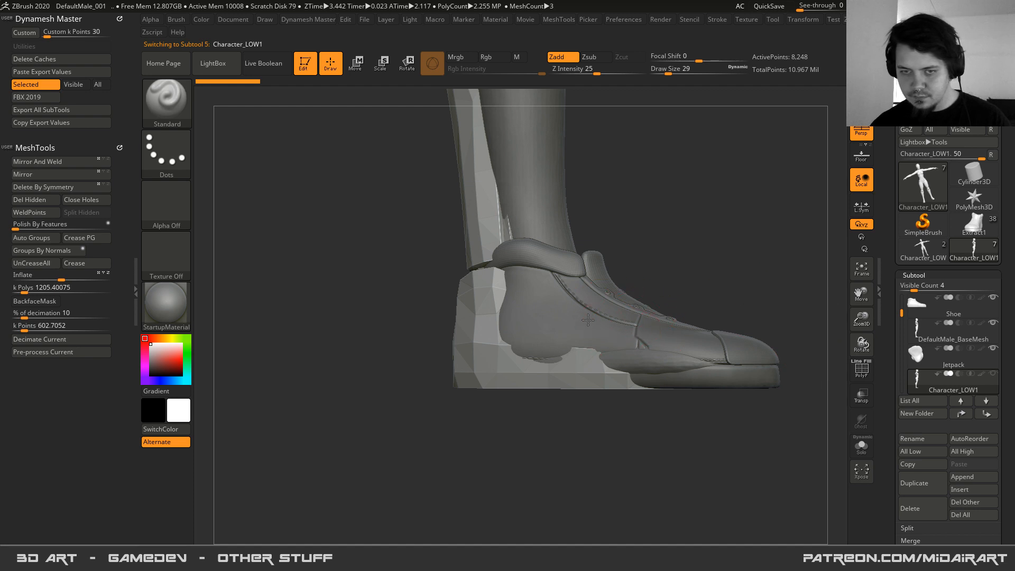
alt+click(589, 351)
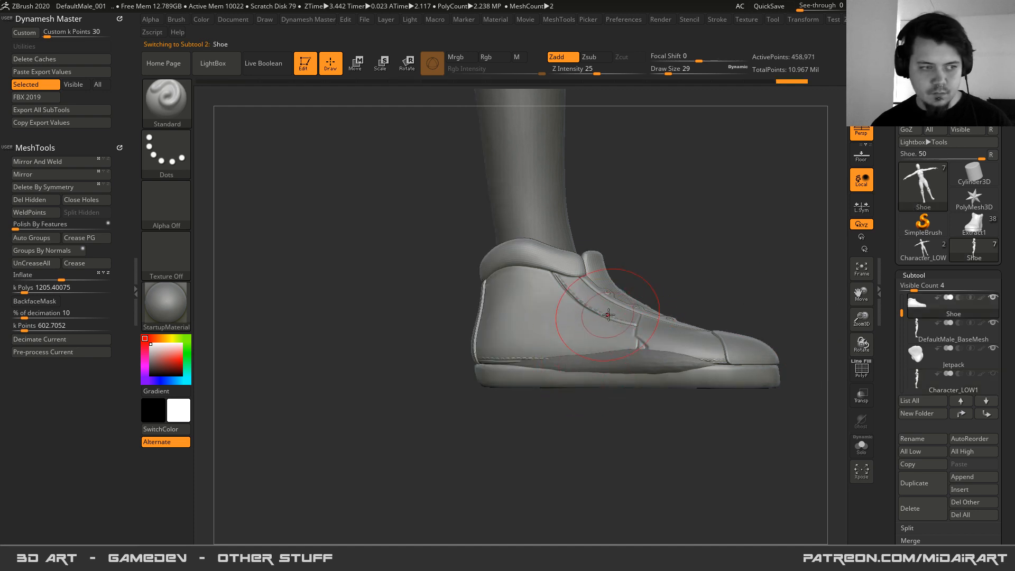
key(space)
drag(605, 314, 614, 314)
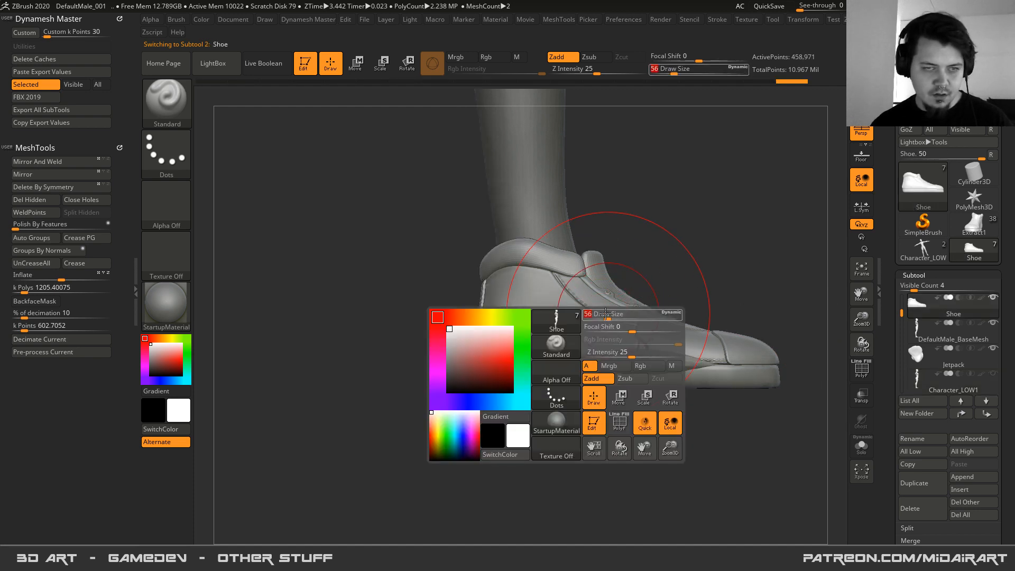
- Switch to the Move brush with a draw size of 80 and make DefaultMale_BaseMesh the active subtool
key(b)
key(m)
key(v)
mouse_move(576, 361)
right_down()
mouse_move(539, 325)
mouse_move(529, 333)
right_up()
key(space)
drag(651, 337, 660, 337)
mouse_move(659, 338)
right_down()
mouse_move(648, 350)
mouse_move(656, 415)
right_up()
right_drag(642, 352, 639, 423)
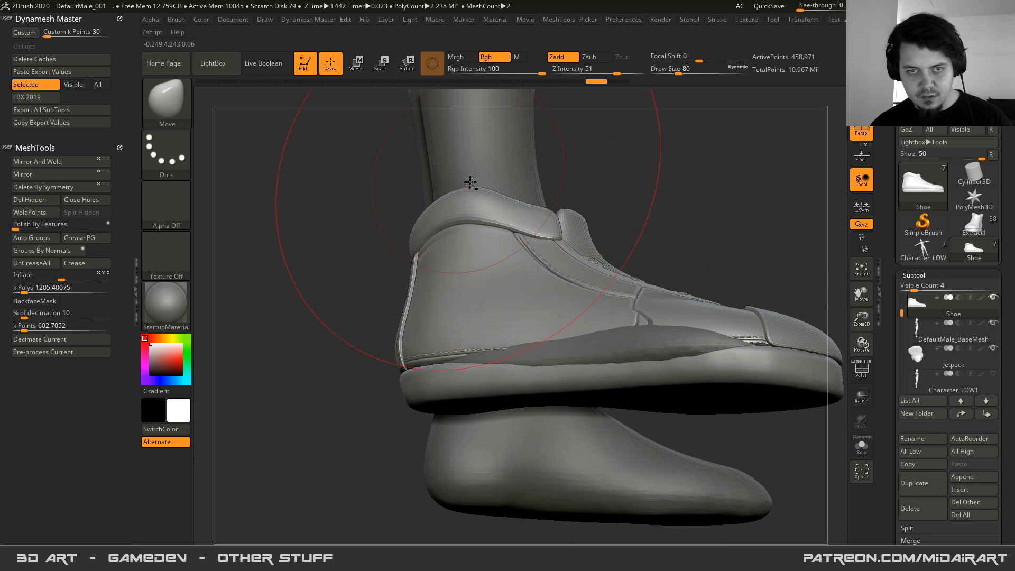
click(913, 333)
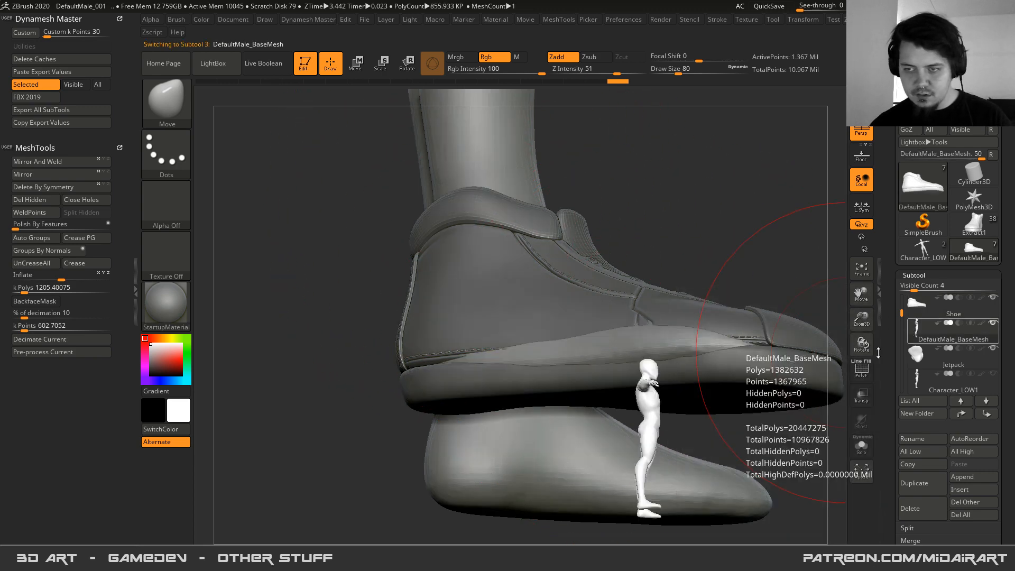
right_drag(578, 394, 636, 318)
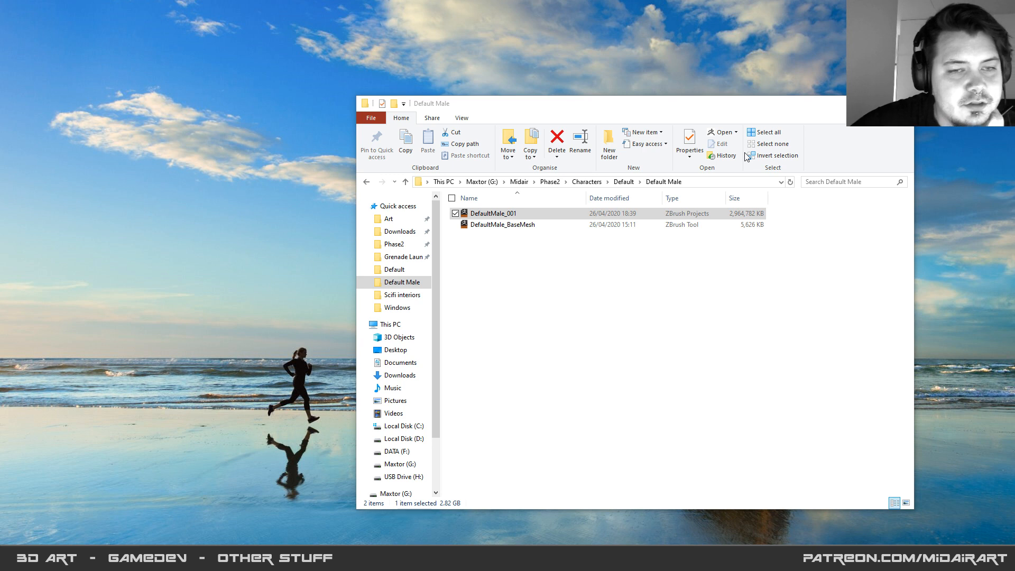
- Reopen the DefaultMale_001 project file from the Default Male folder in ZBrush and dismiss the session notice
click(528, 284)
double_click(499, 214)
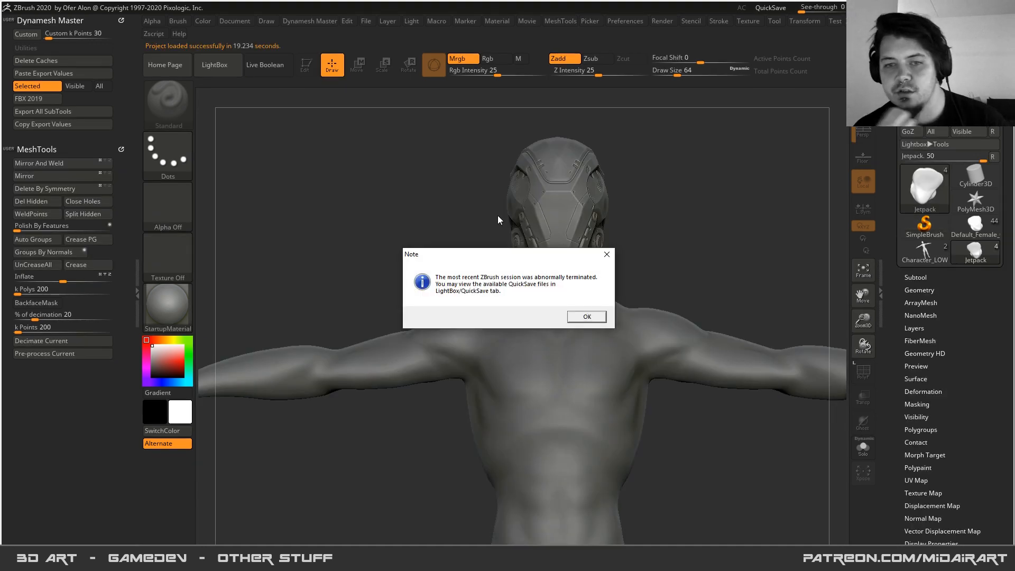
click(584, 315)
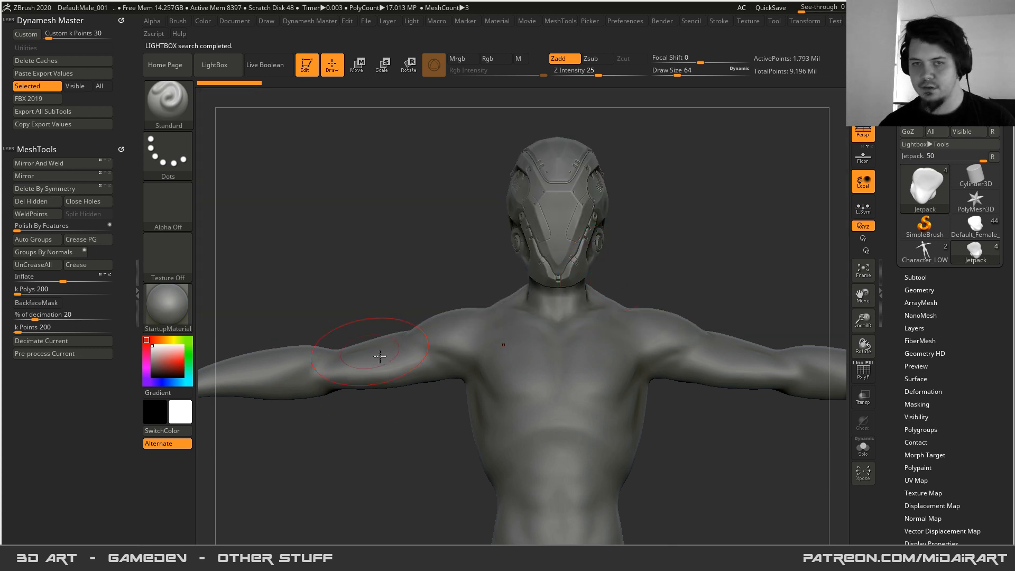
- Close LightBox, then hide the Helmet subtool and make DefaultMale_BaseMesh the active subtool
mouse_move(523, 242)
alt+right_down()
mouse_move(531, 230)
mouse_move(559, 370)
mouse_move(539, 322)
alt+right_up()
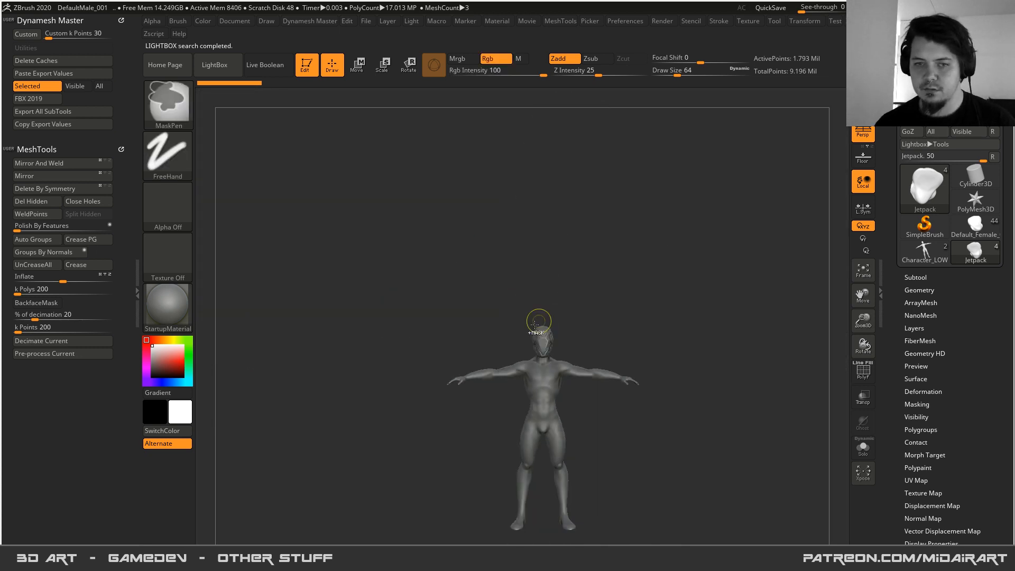
right_drag(532, 388, 554, 388)
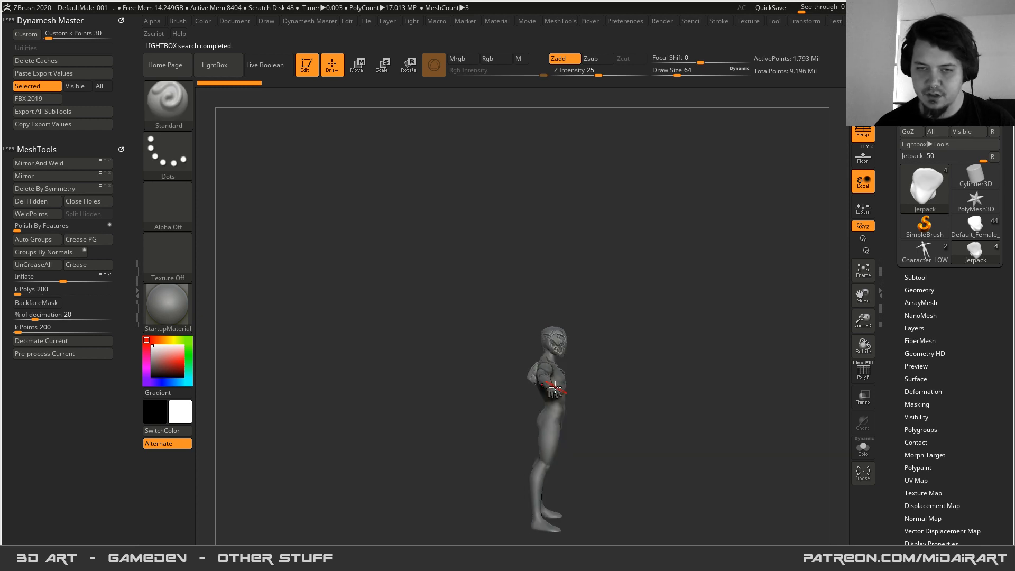
key(comma)
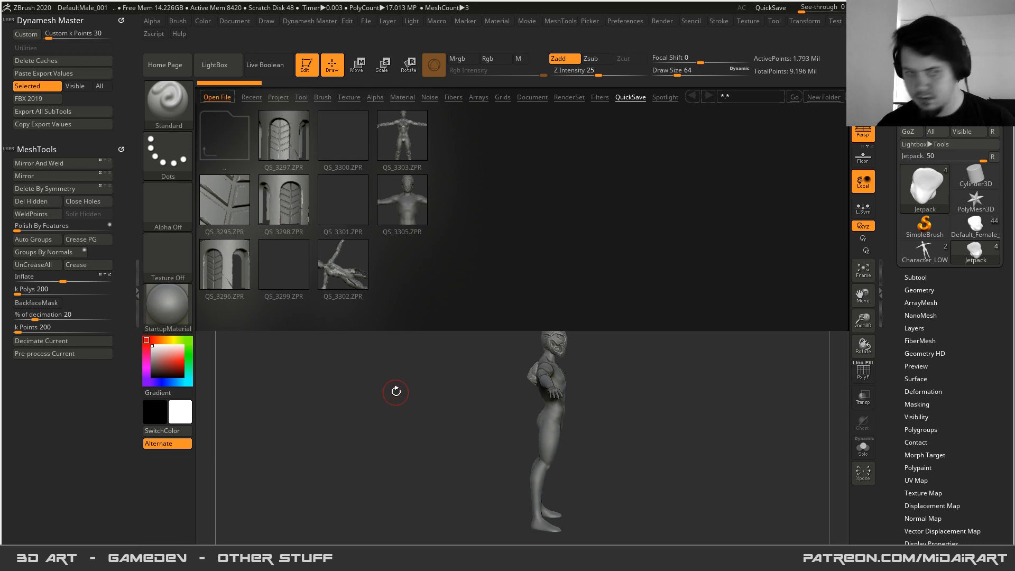
alt+drag(443, 412, 461, 287)
mouse_move(546, 388)
ctrl+right_down()
mouse_move(574, 427)
mouse_move(646, 322)
mouse_move(517, 340)
ctrl+right_up()
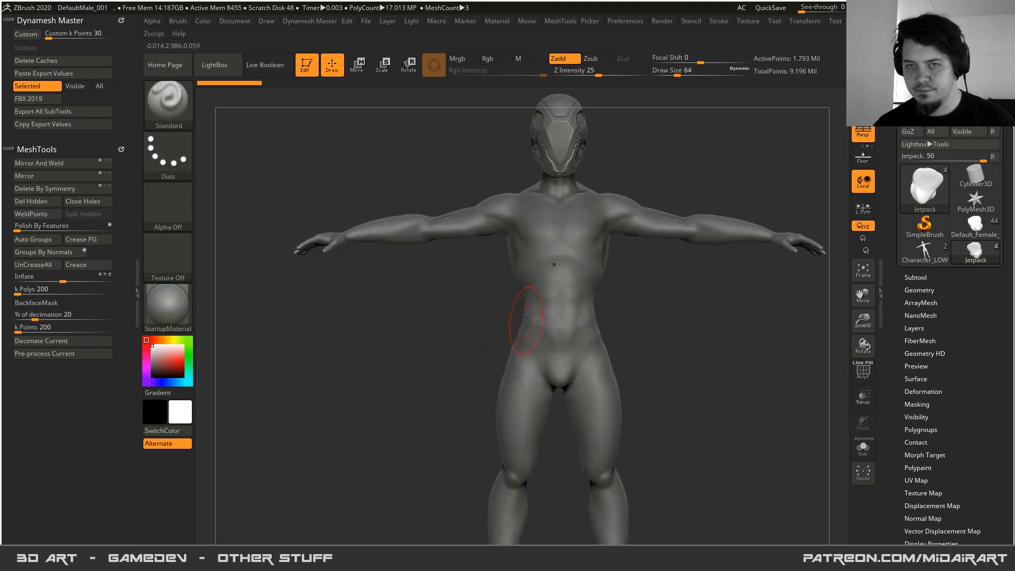
click(915, 277)
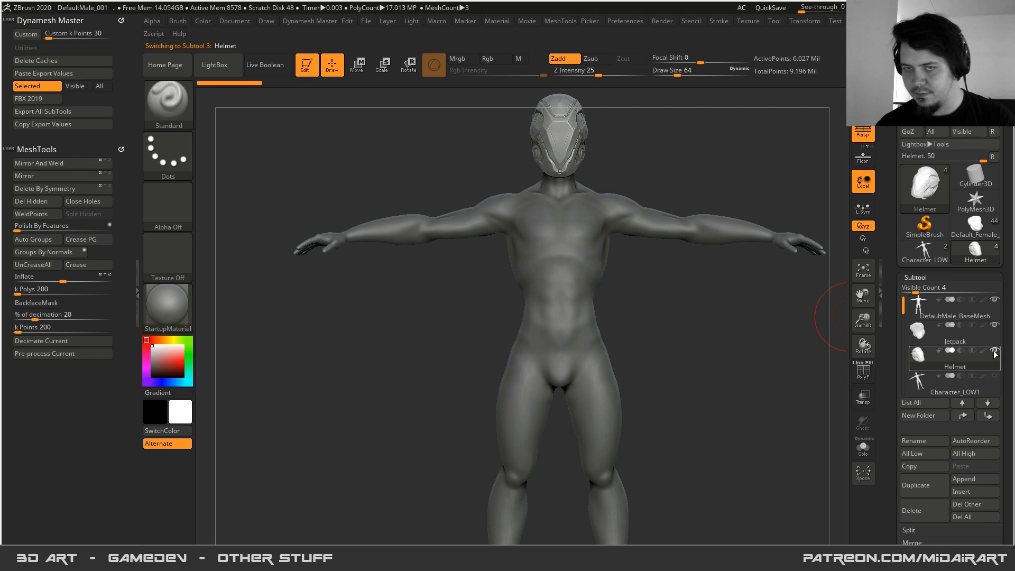
alt+click(563, 262)
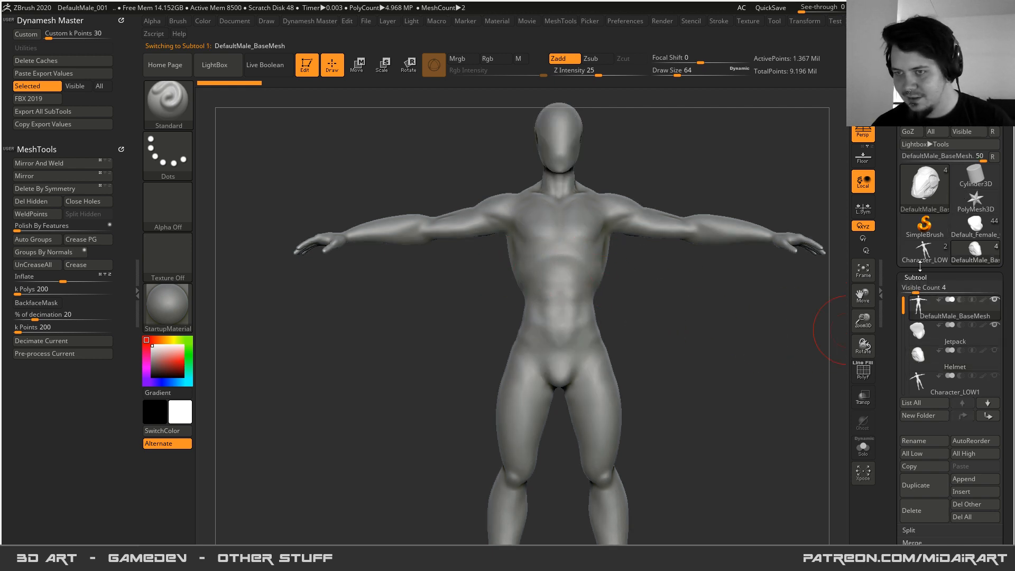
- Switch to the Default_Female_009 tool and try to merge down her shoe part Stylized_Female_Modular_Basemesh_ZB2021_0013
mouse_move(973, 228)
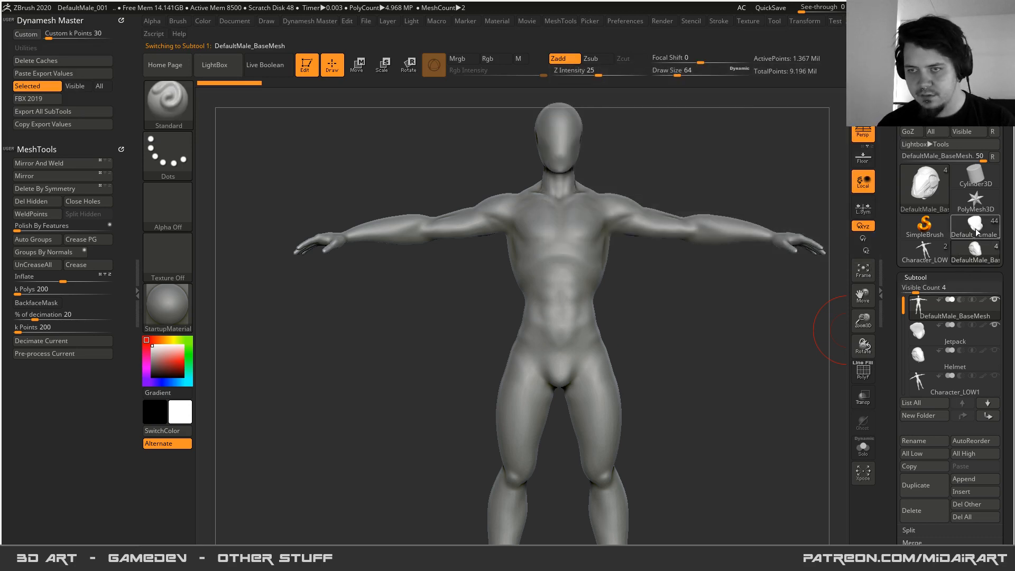
click(975, 228)
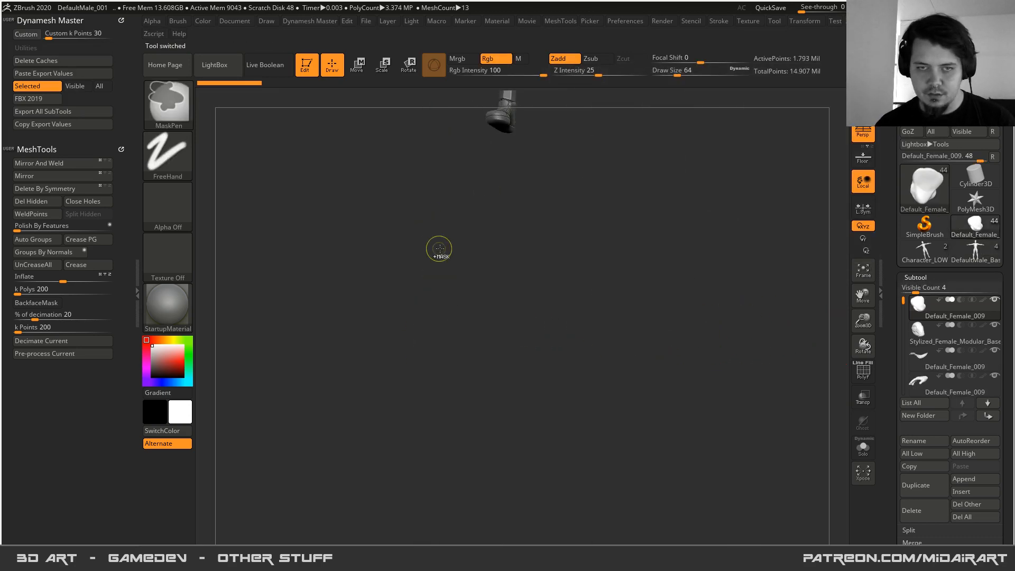
alt+right_drag(439, 248, 489, 363)
right_drag(504, 310, 550, 170)
alt+click(527, 423)
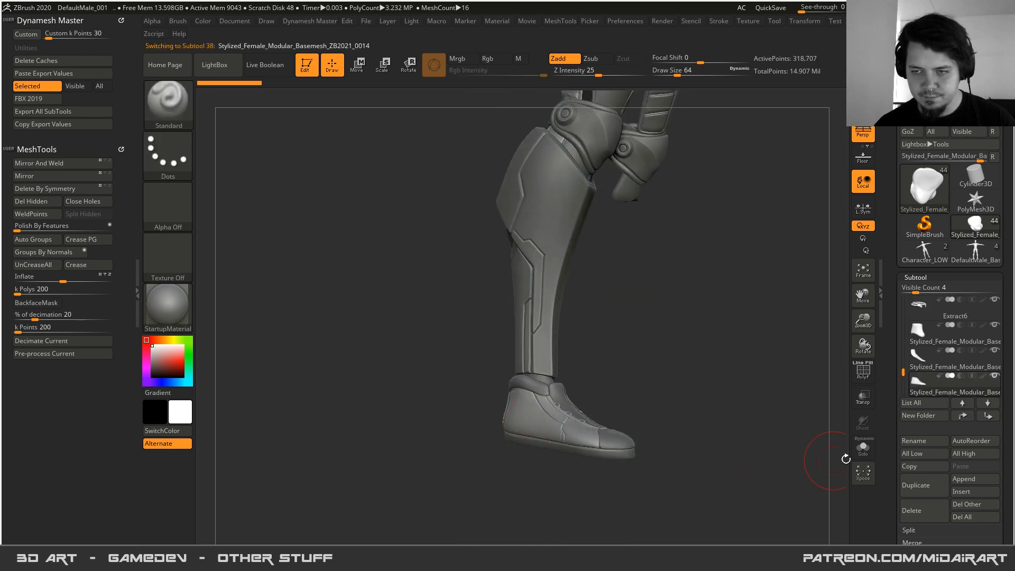
click(916, 358)
key(shift+d)
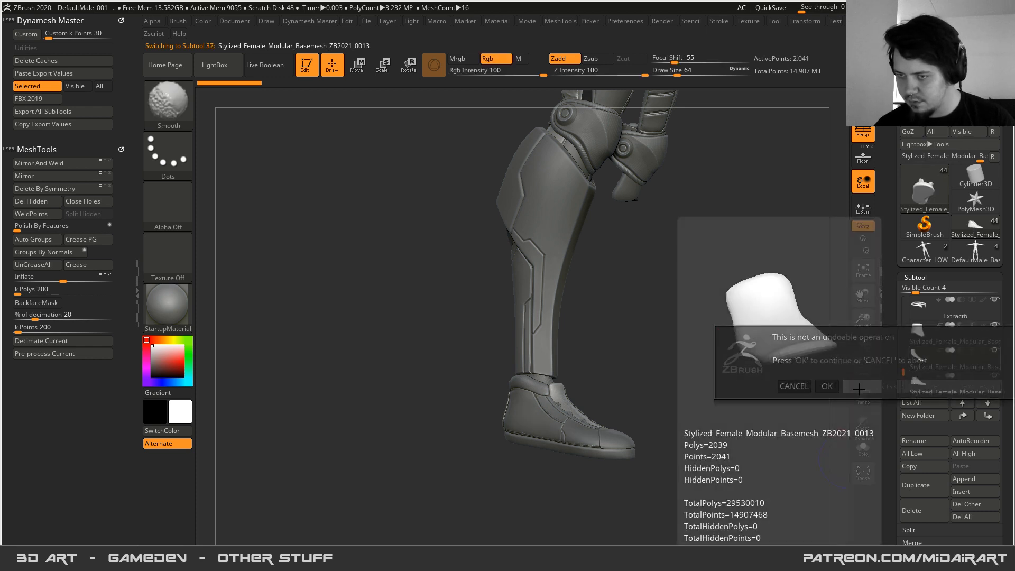
click(826, 386)
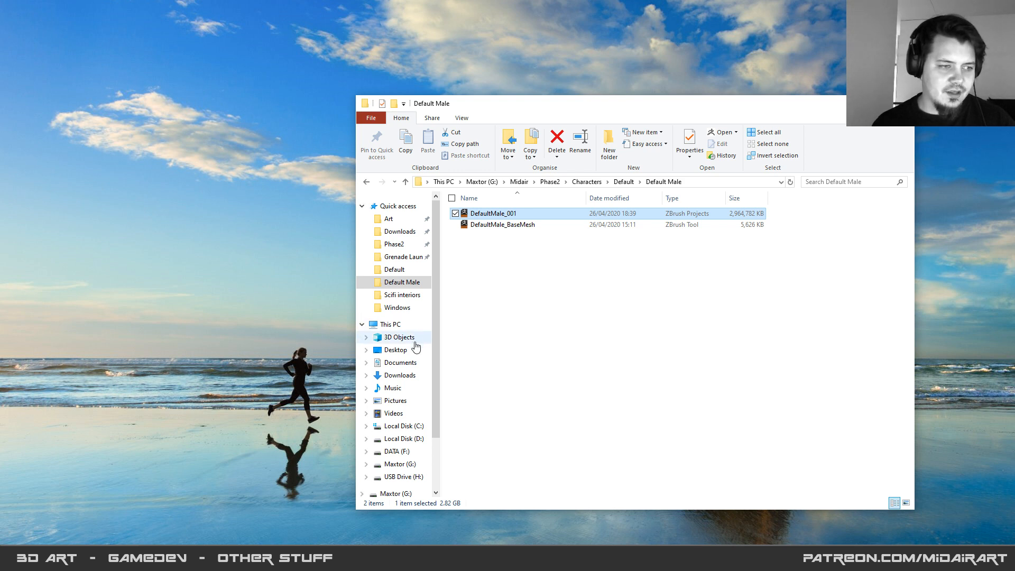
- Open the DefaultMale_001 project again from the Default Male folder, dismiss the session notice and close LightBox
click(476, 340)
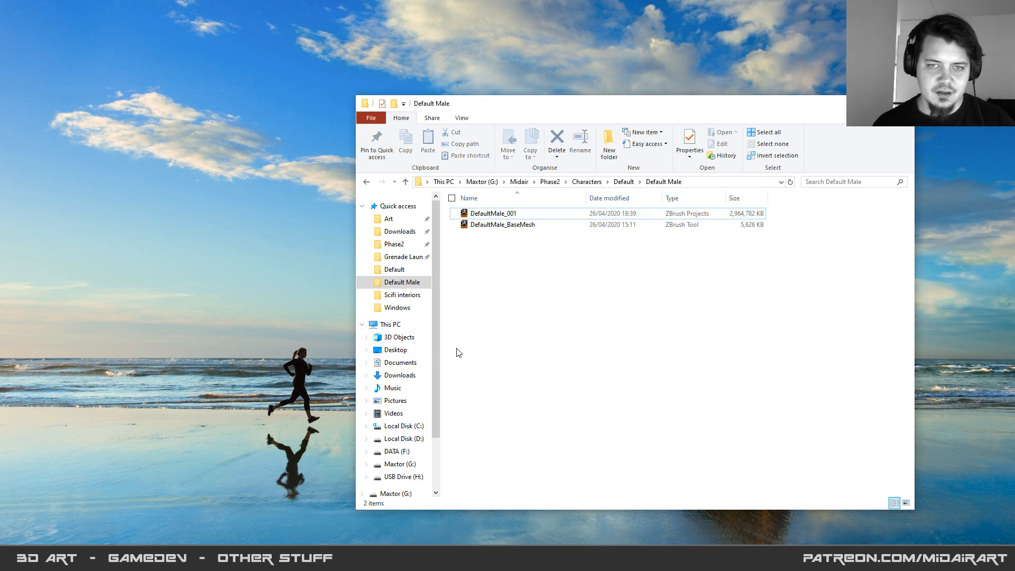
double_click(491, 214)
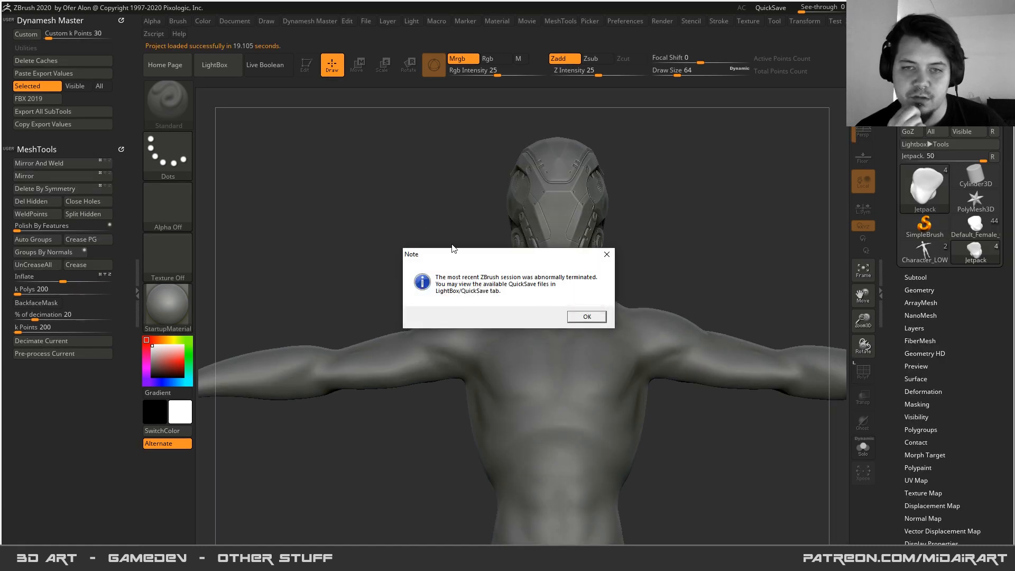
click(586, 317)
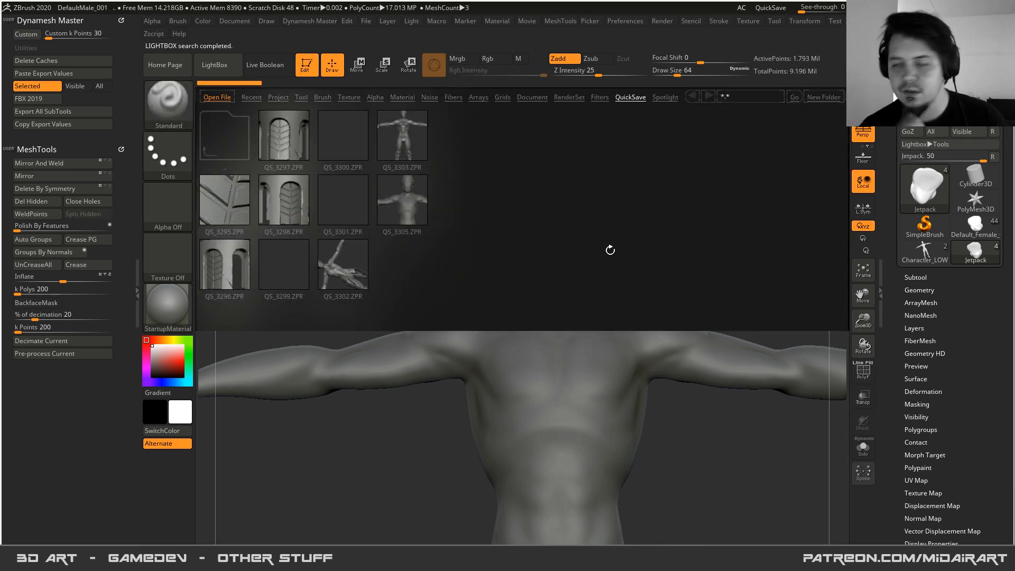
key(comma)
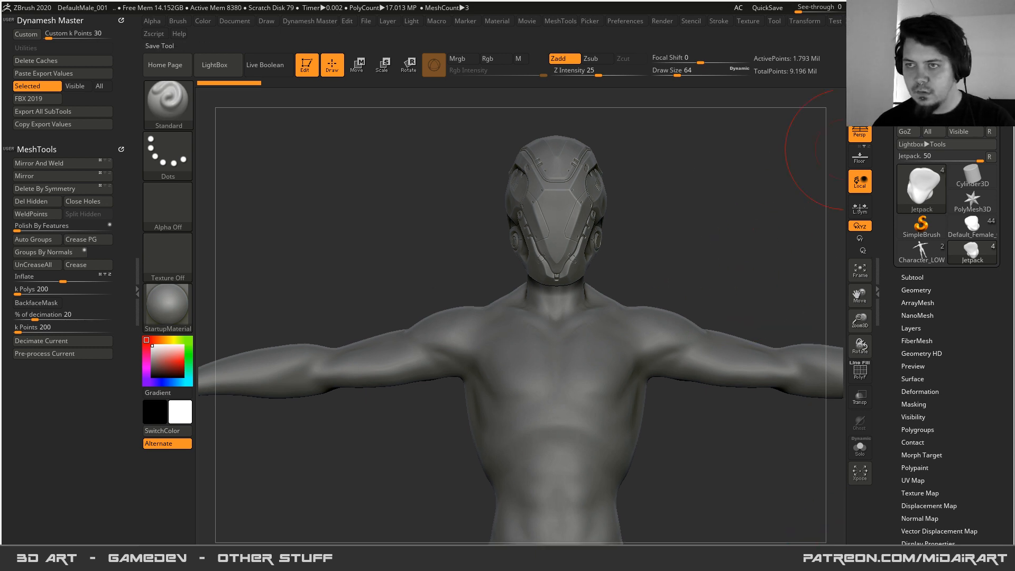
- Save the male character as a separate ZTool file named DefaultMale_001 in the Default Male folder
click(972, 68)
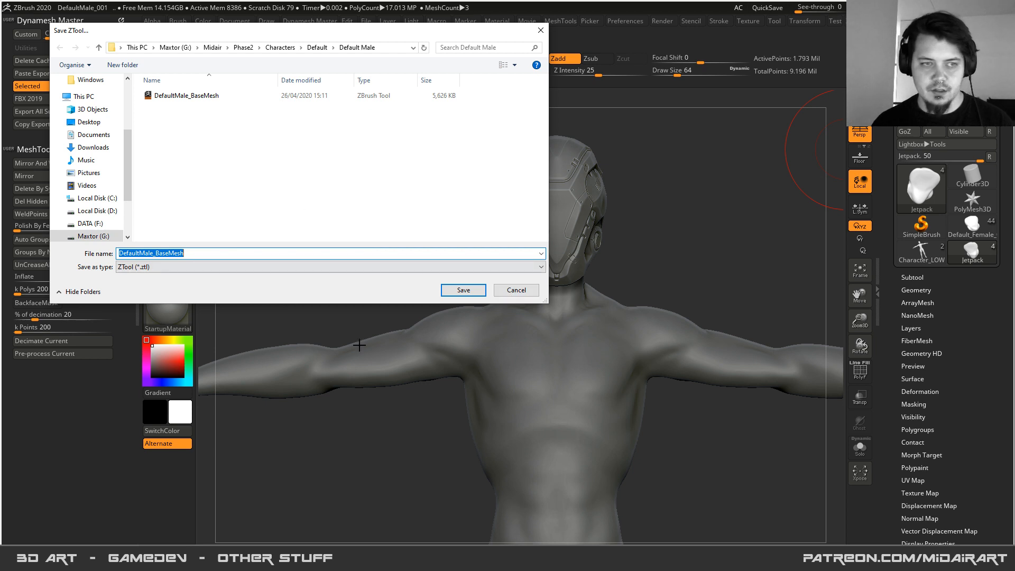
text(Default)
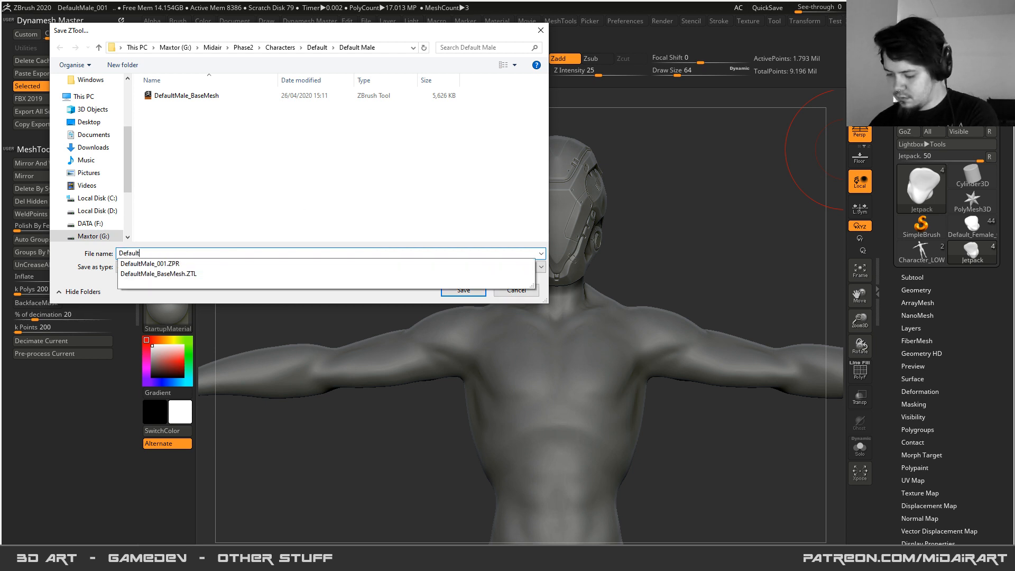
text(Male_001)
key(Return)
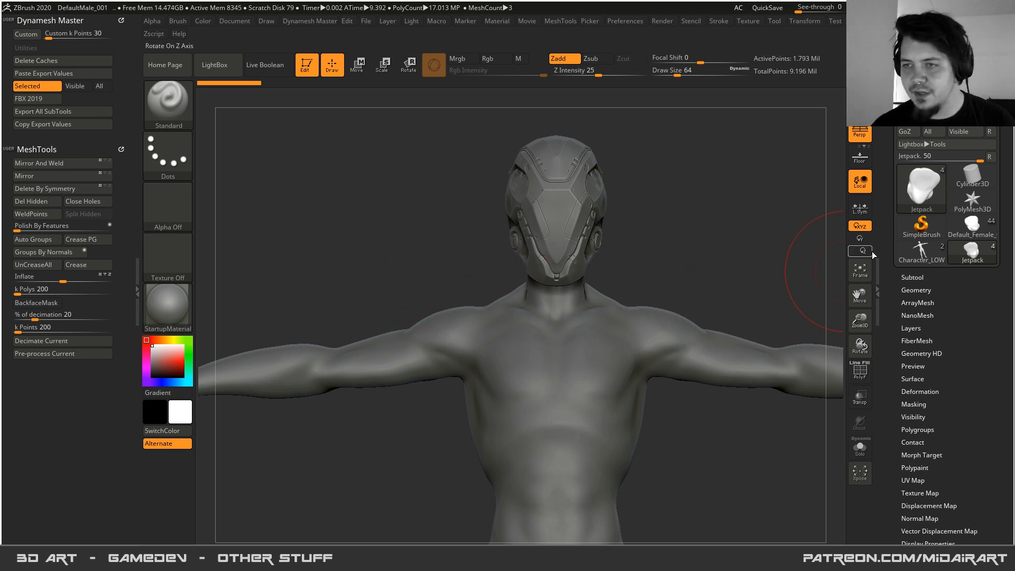
- Switch to the Default_Female_009 tool, then close ZBrush without saving the project
click(969, 231)
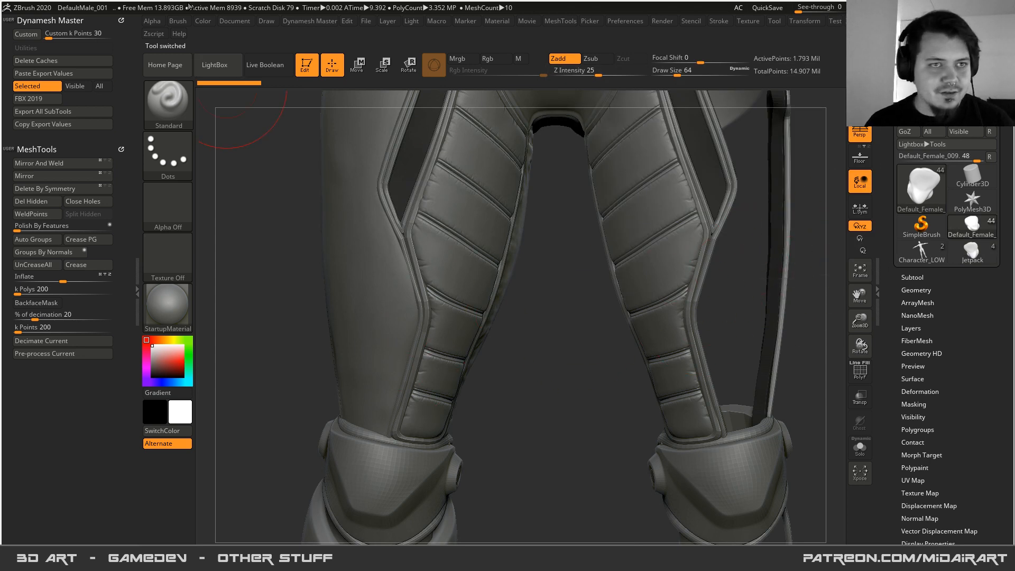
click(226, 21)
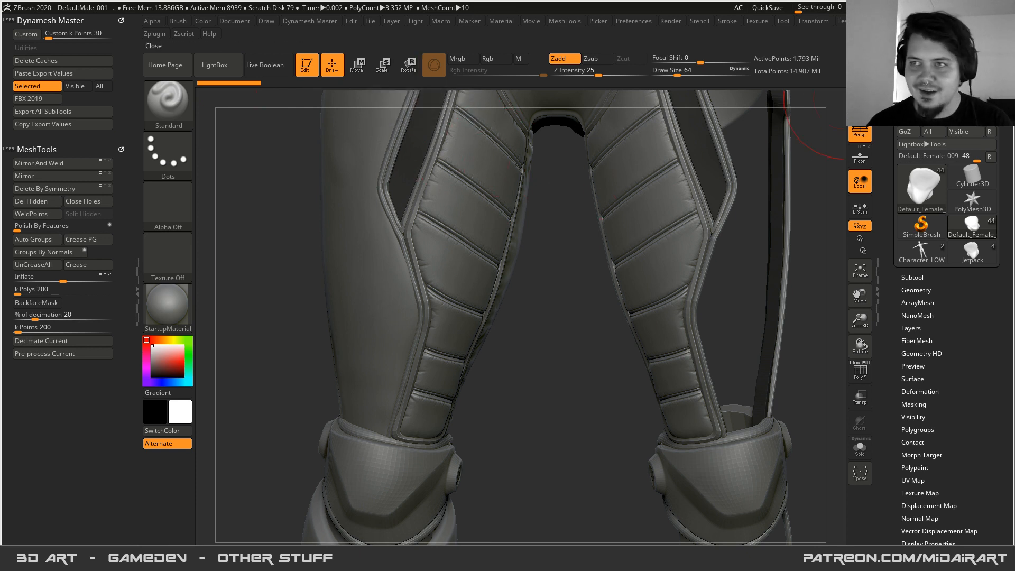
click(1003, 7)
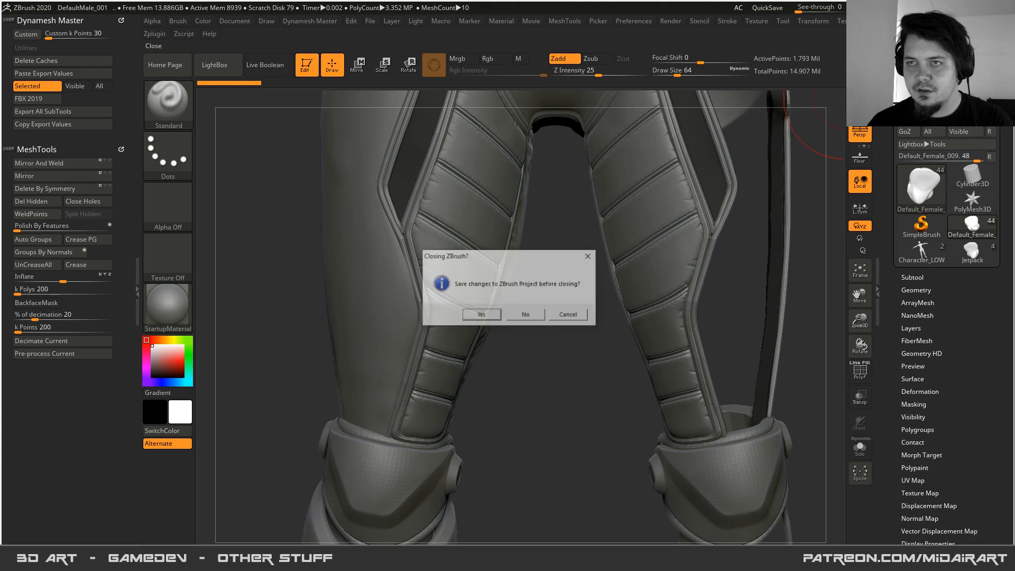
click(520, 312)
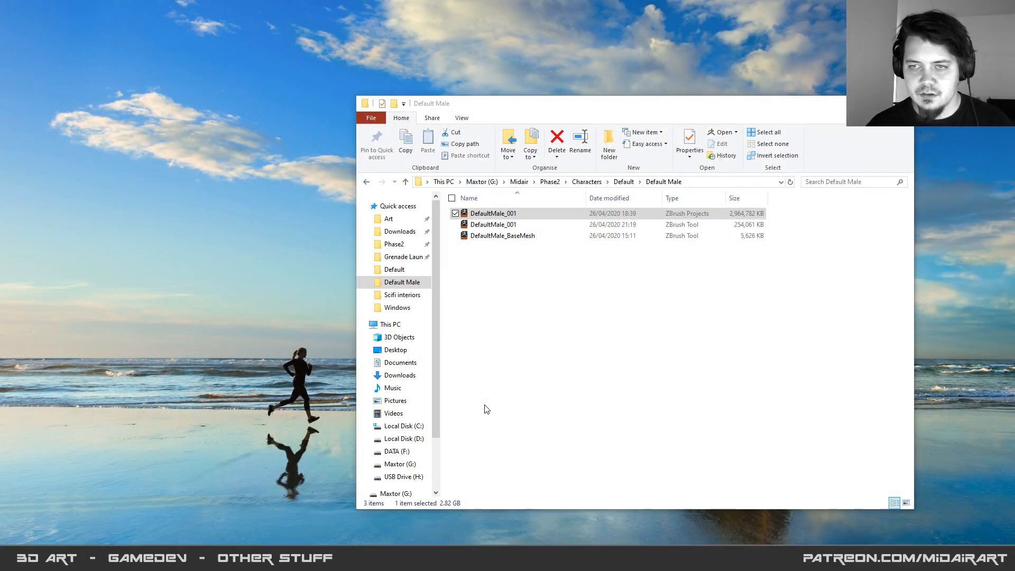
- Load the DefaultMale_001 ZBrush Tool file, rather than the project file, from the Default Male folder into ZBrush
click(753, 310)
click(667, 214)
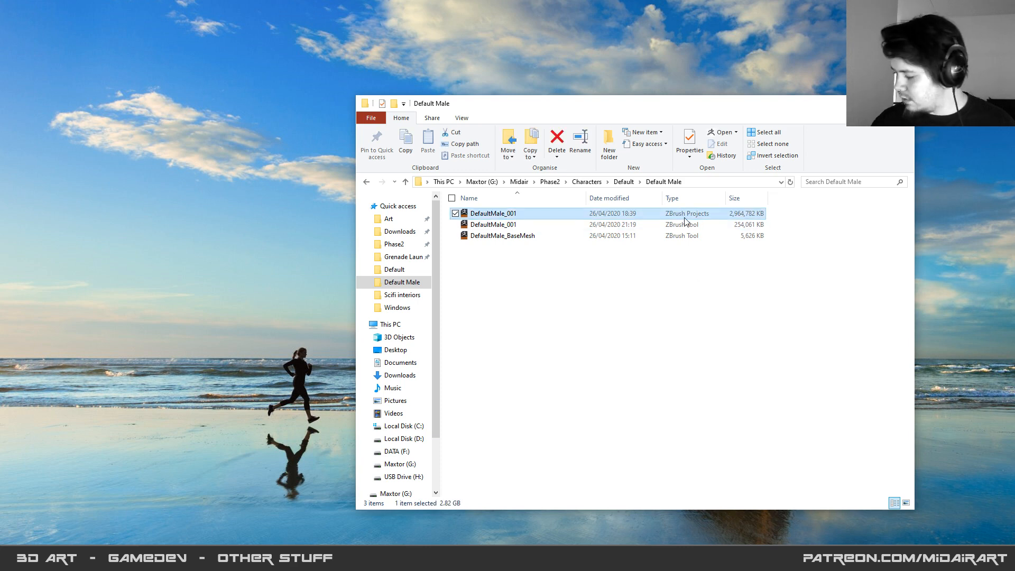
click(556, 343)
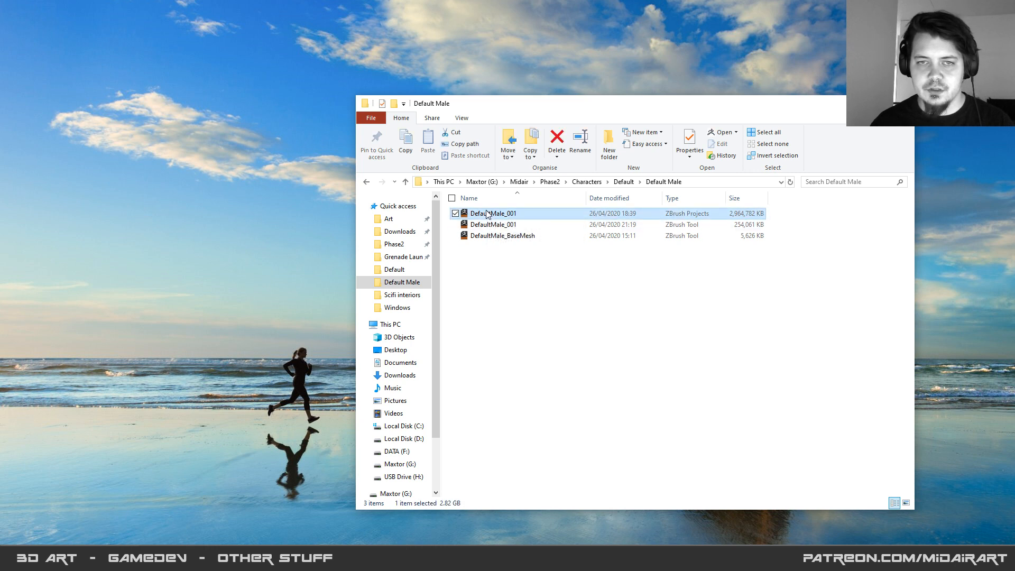
click(487, 225)
click(502, 276)
drag(495, 227, 414, 271)
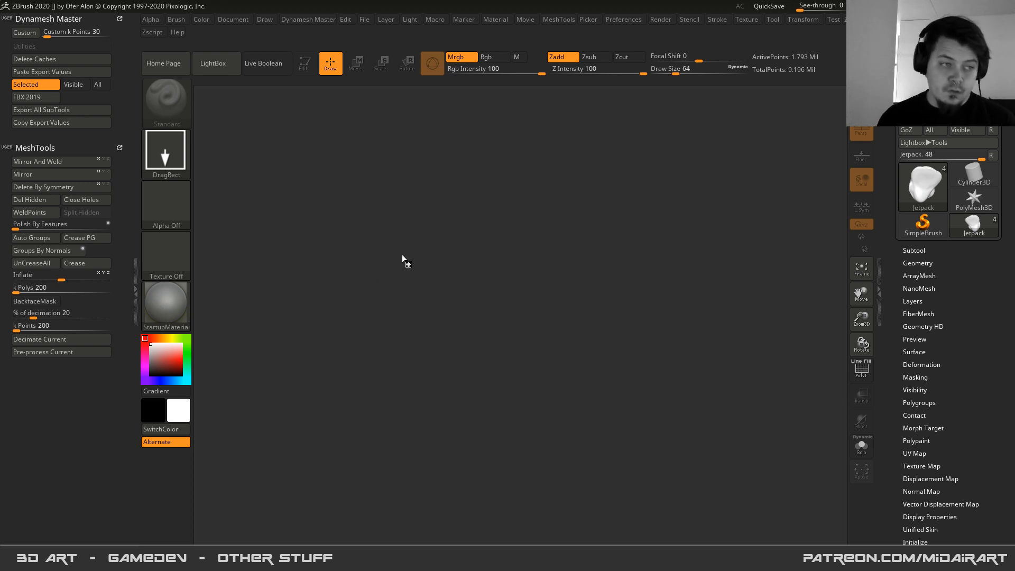
- Close LightBox, draw the loaded male character on the empty canvas and enter Edit mode
key(comma)
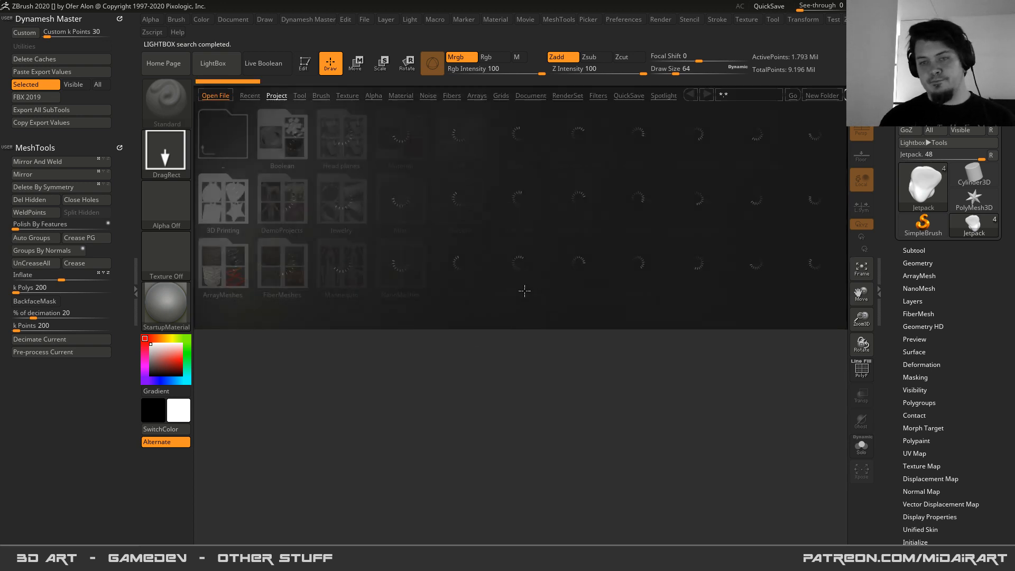
key(comma)
drag(527, 377, 533, 428)
key(ctrl+n)
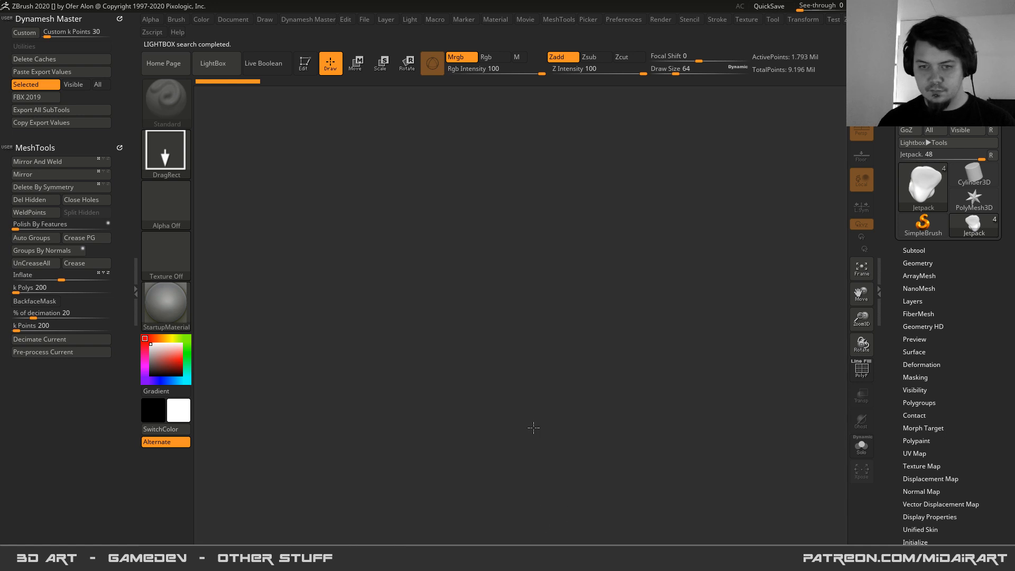
key(t)
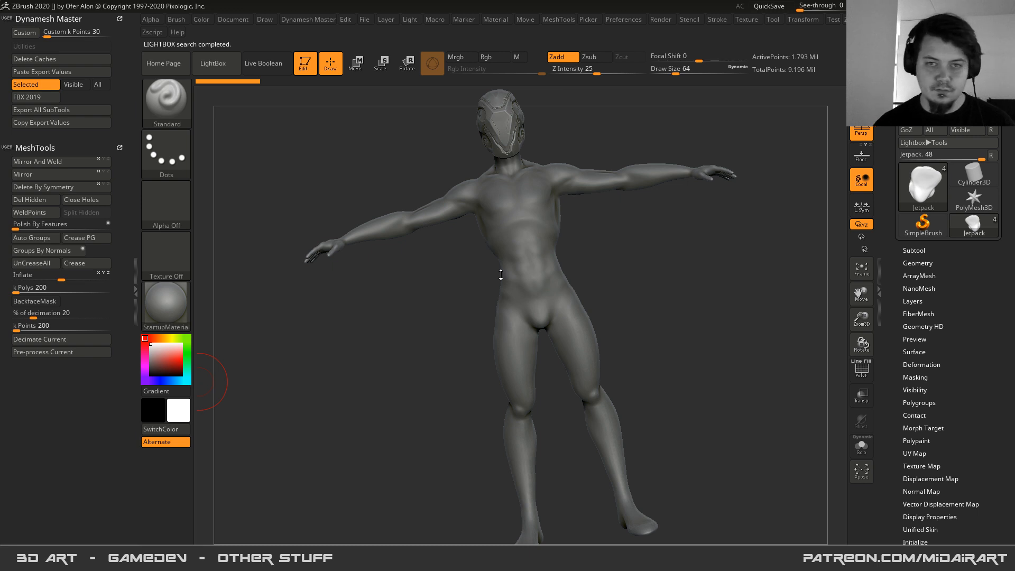
- Make the male body subtool DefaultMale_001 active on the loaded character
drag(444, 313, 513, 251)
alt+click(513, 252)
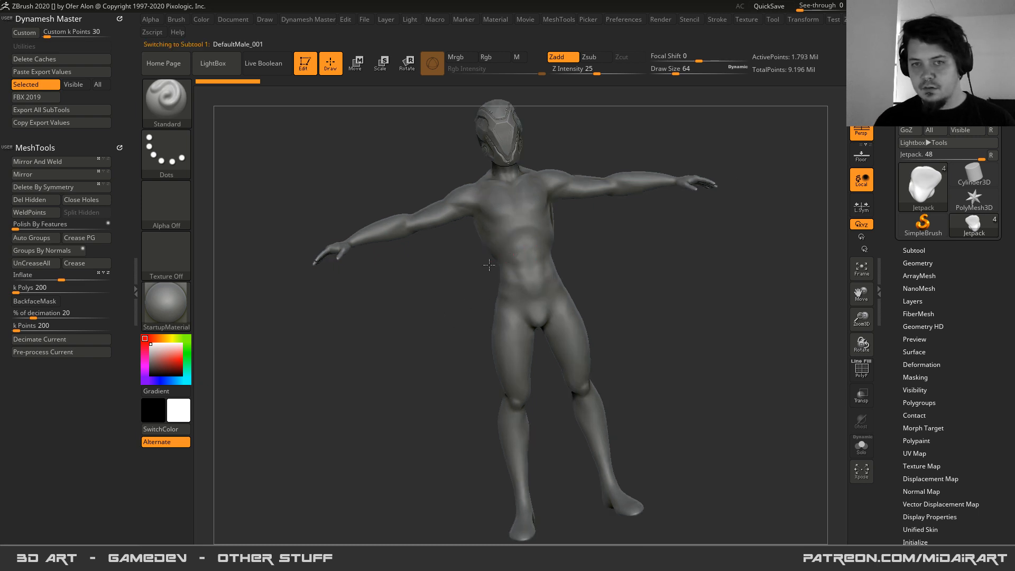
drag(453, 272, 801, 231)
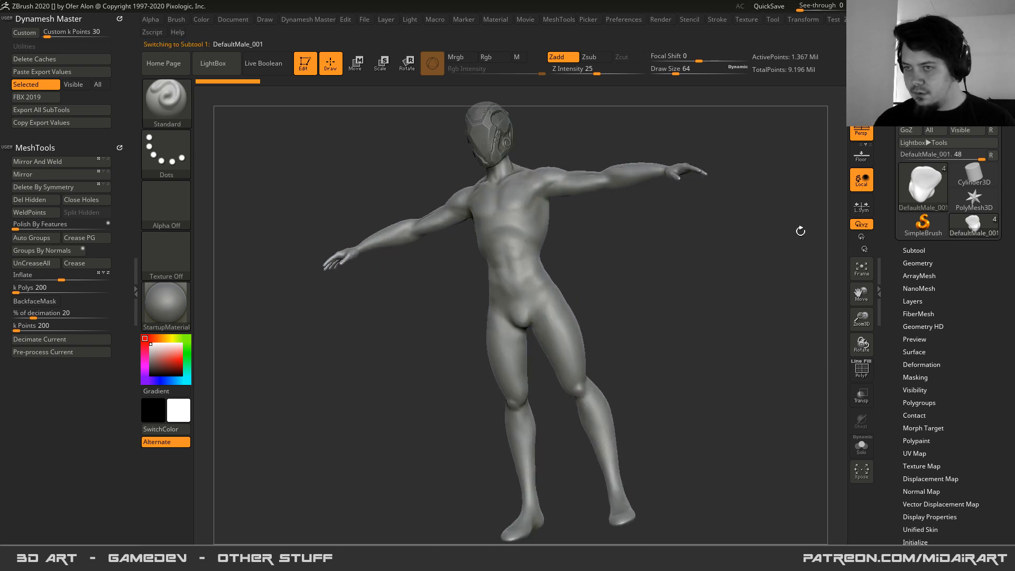
- Load the Default_Female_009 ZBrush Tool file from the Default_Female folder
click(913, 250)
shift+drag(436, 286, 679, 220)
click(922, 66)
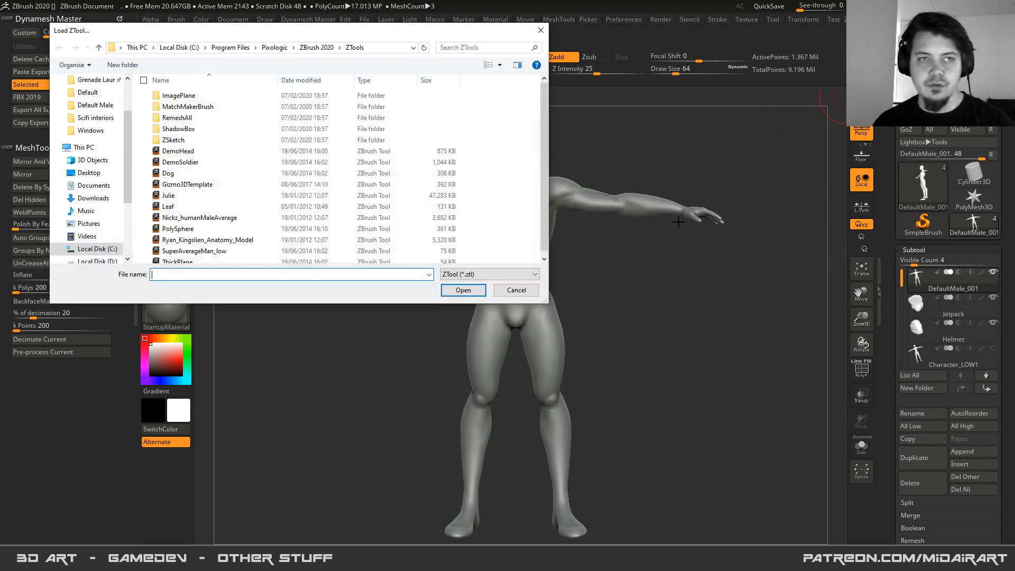
drag(224, 33, 308, 55)
scroll(209, 147, up, 2)
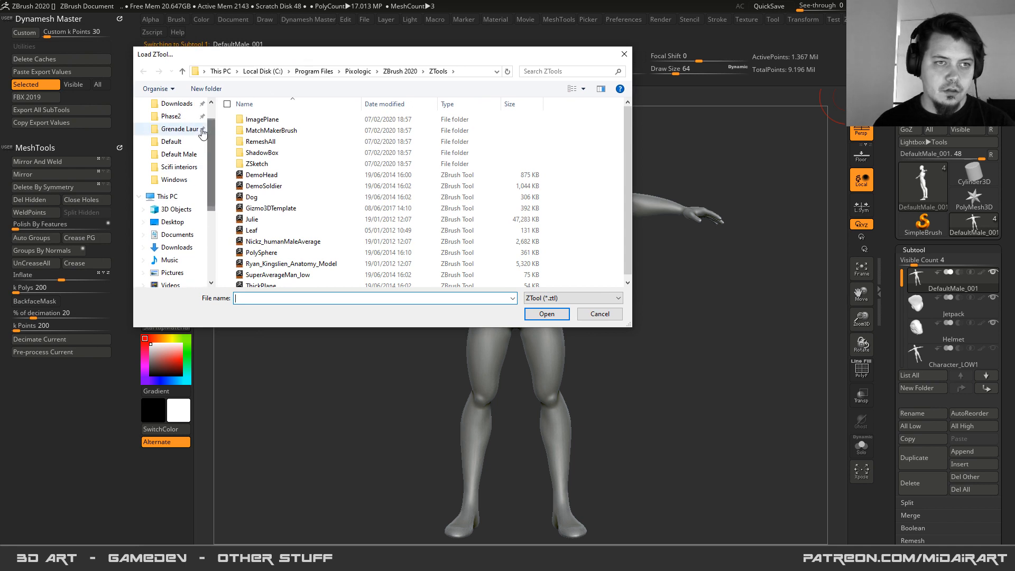
click(175, 143)
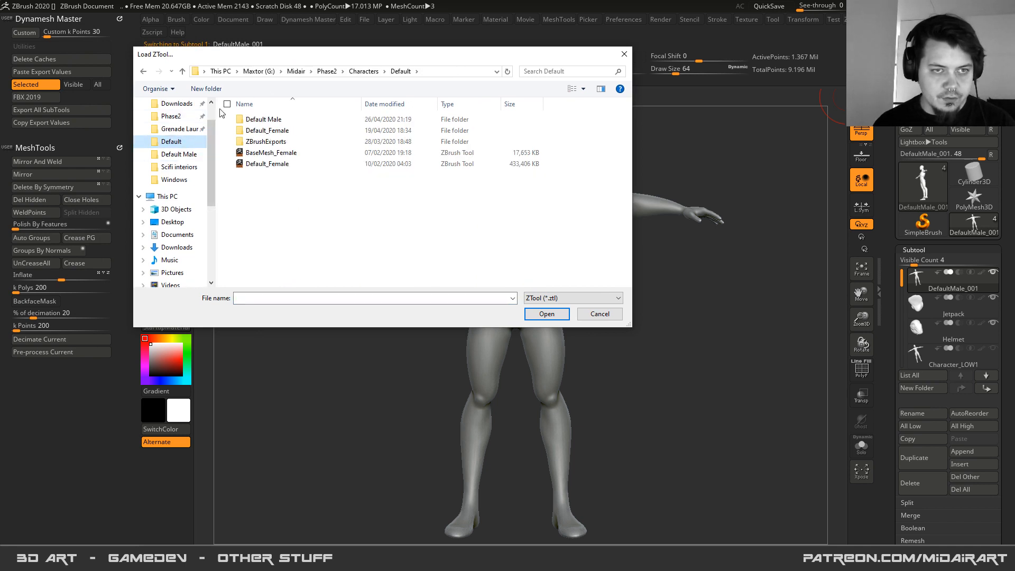
double_click(267, 130)
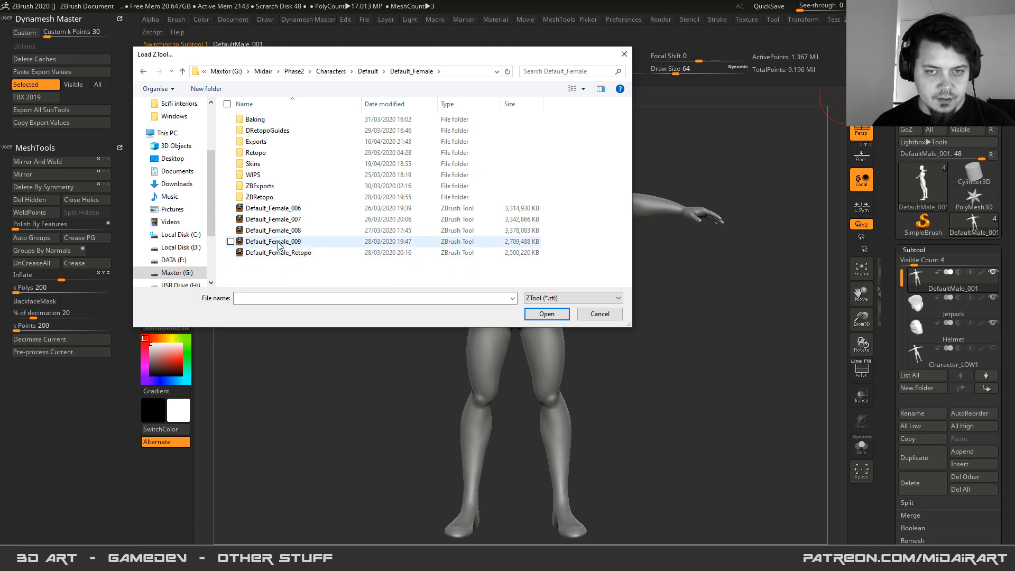
click(272, 242)
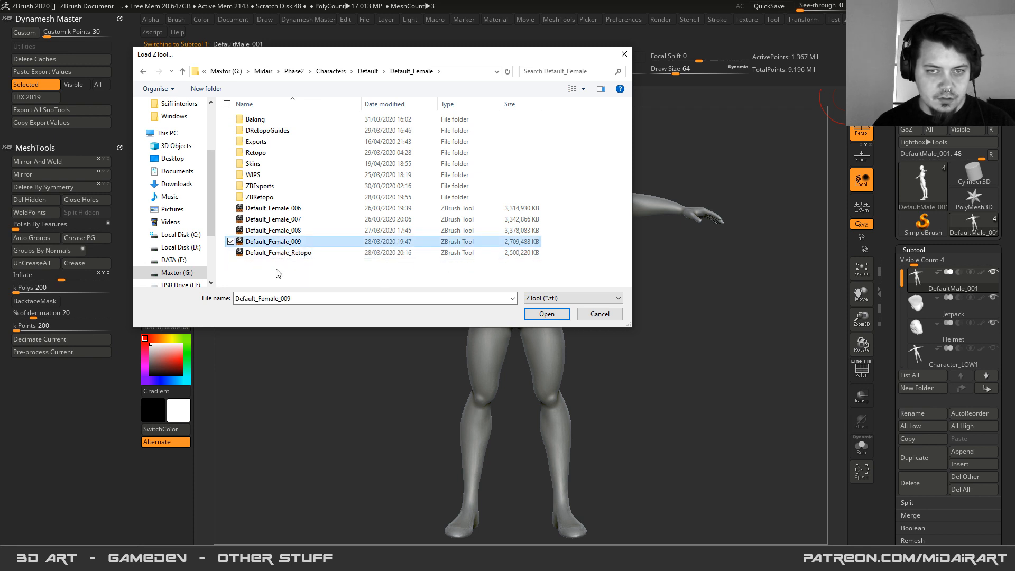
click(547, 314)
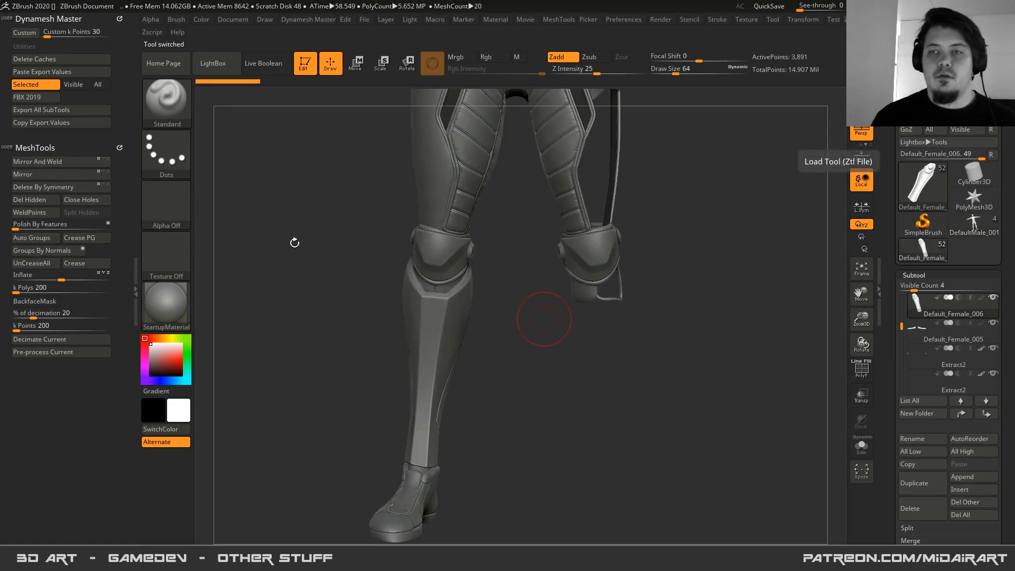
- Make the female character's shoe upper subtool active and merge it down with the subtool below, accepting the non-undoable operation for the session
drag(282, 118, 288, 138)
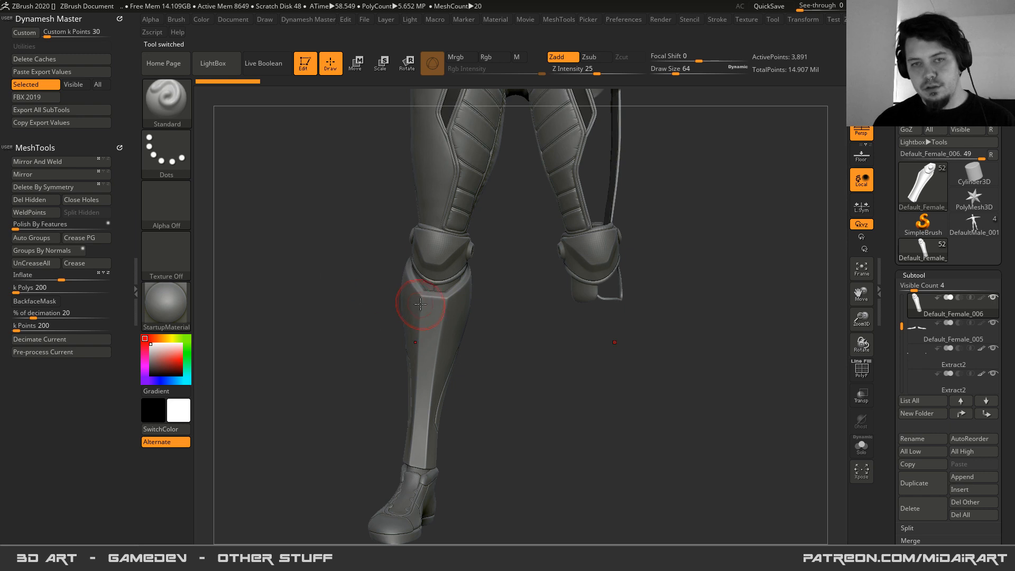
alt+drag(399, 344, 453, 340)
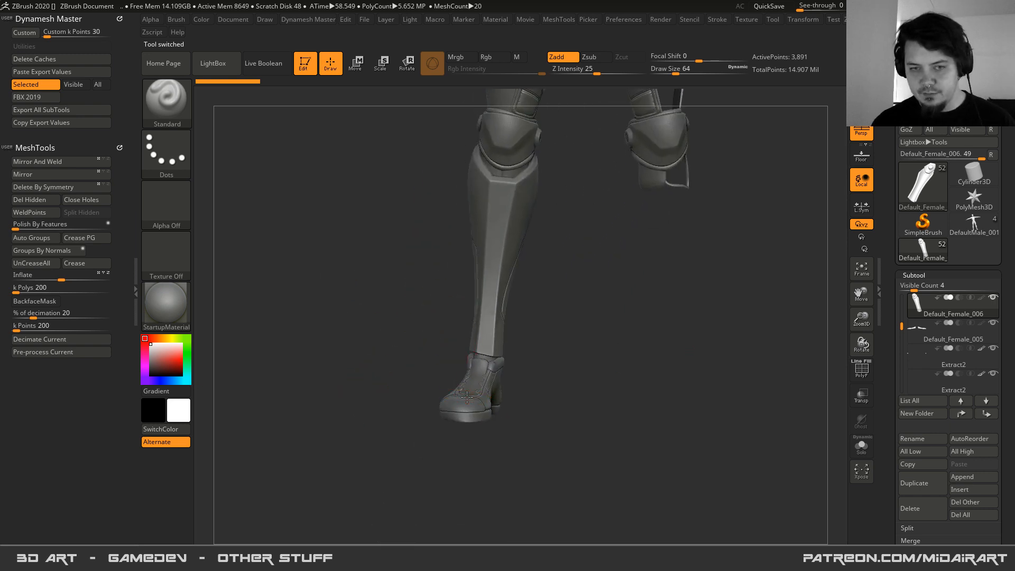
alt+click(460, 412)
drag(507, 396, 566, 389)
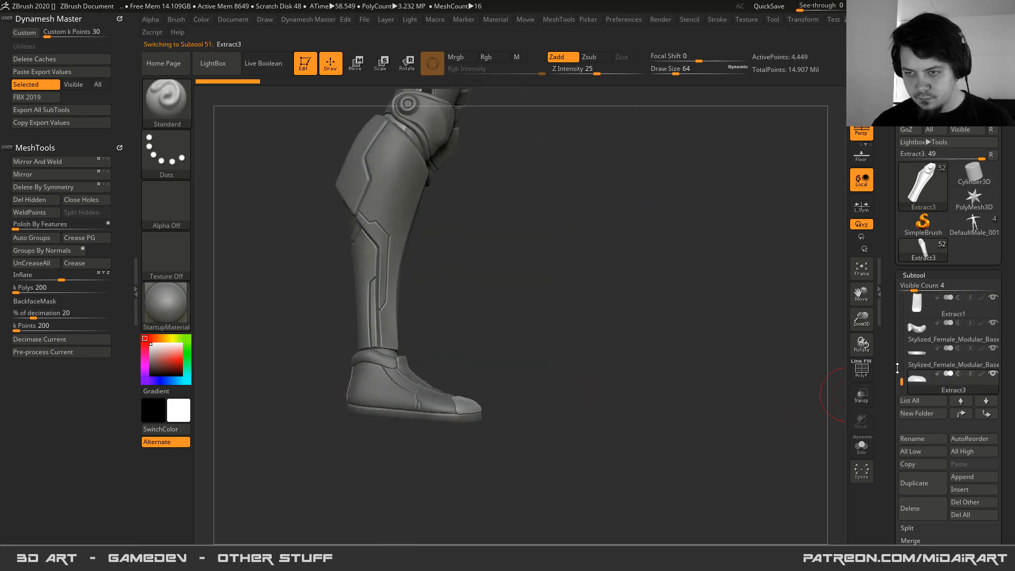
alt+right_drag(528, 459, 619, 382)
ctrl+right_drag(788, 393, 614, 380)
right_drag(520, 331, 487, 376)
alt+click(511, 284)
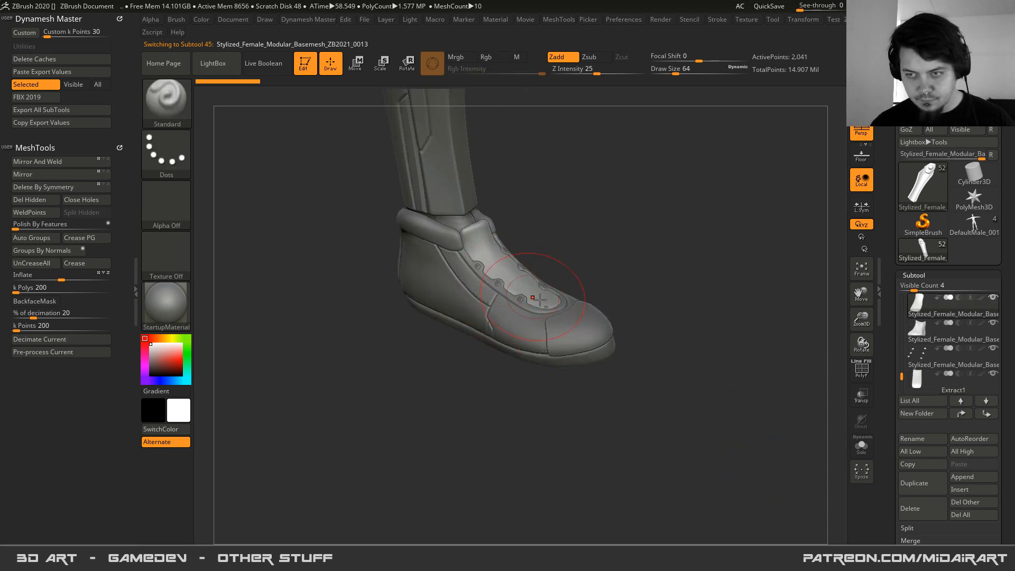
key(ctrl+m)
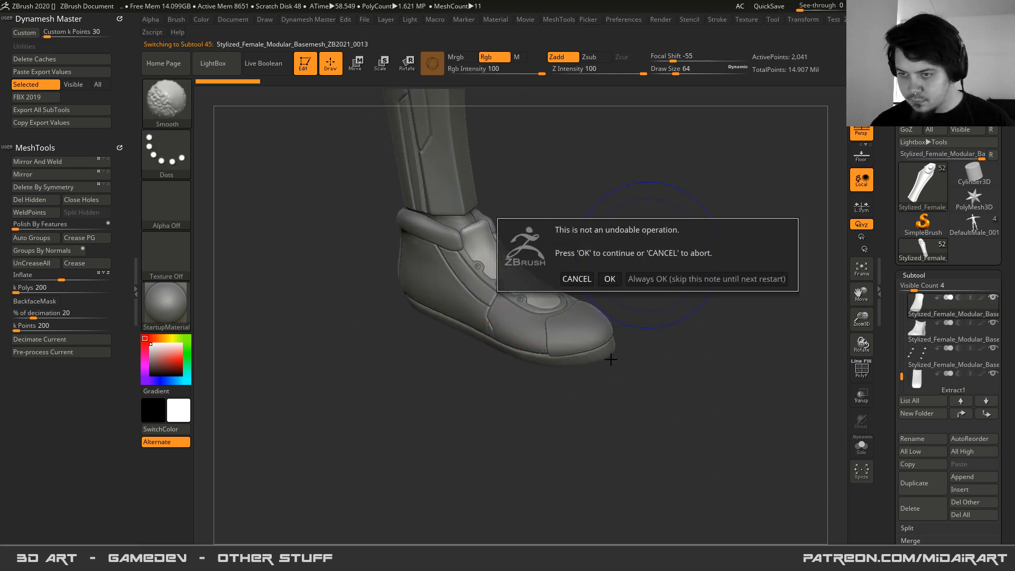
click(639, 278)
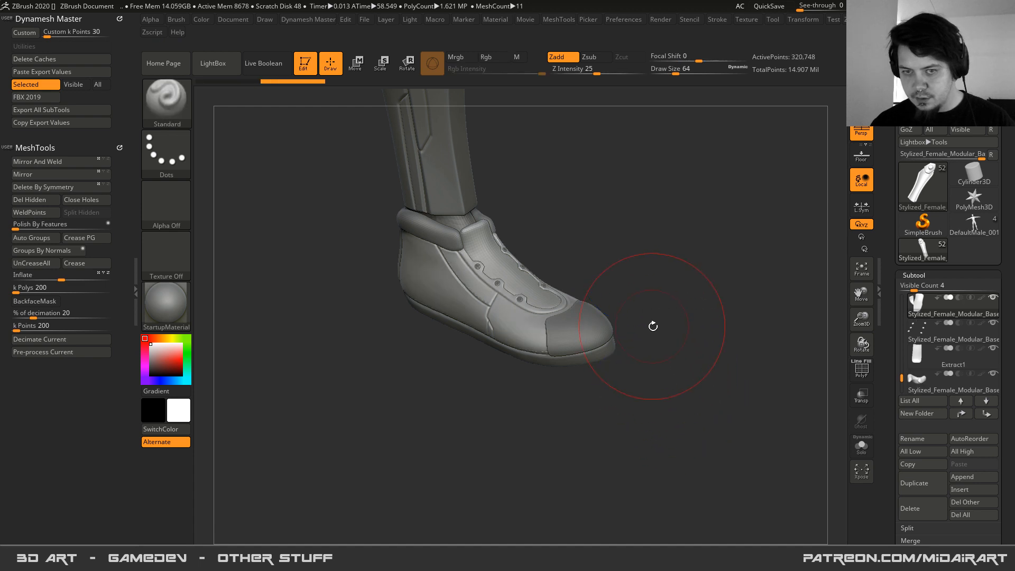
- Merge the shoe's remaining parts, including the collar and sole, into a single subtool with polyframes displayed
key(shift+f)
click(918, 340)
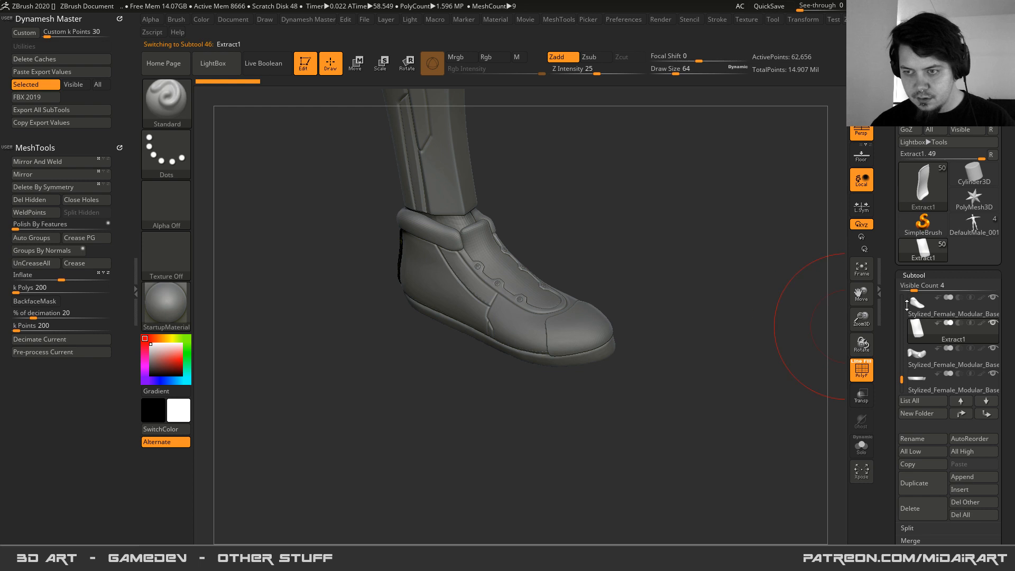
click(908, 305)
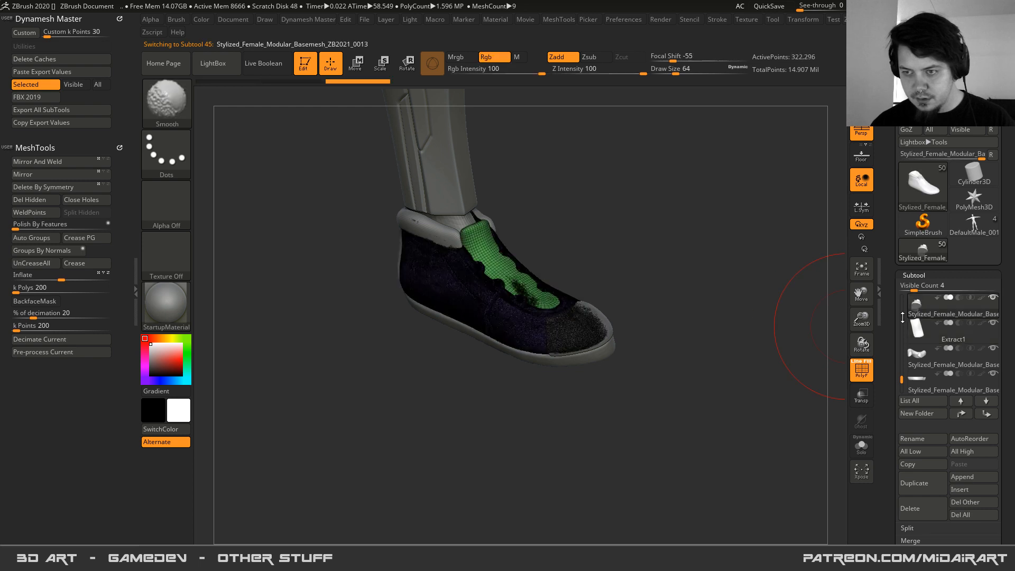
alt+click(434, 233)
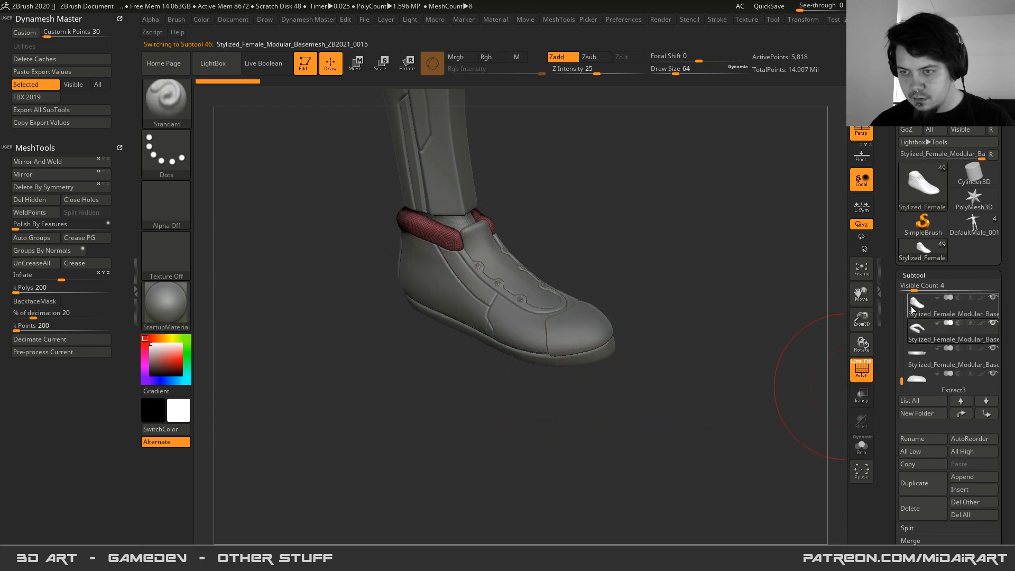
alt+click(560, 334)
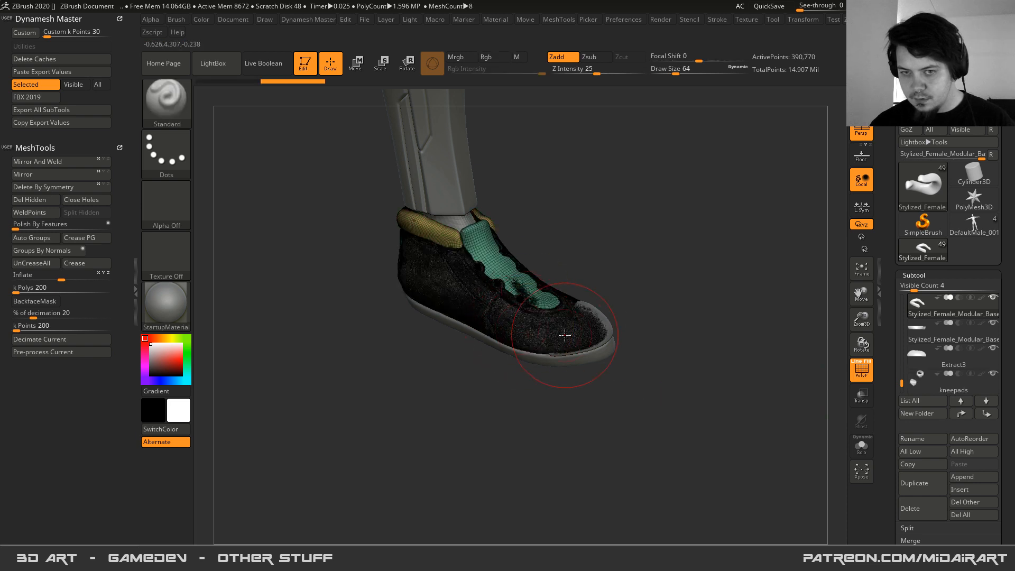
click(920, 354)
click(906, 309)
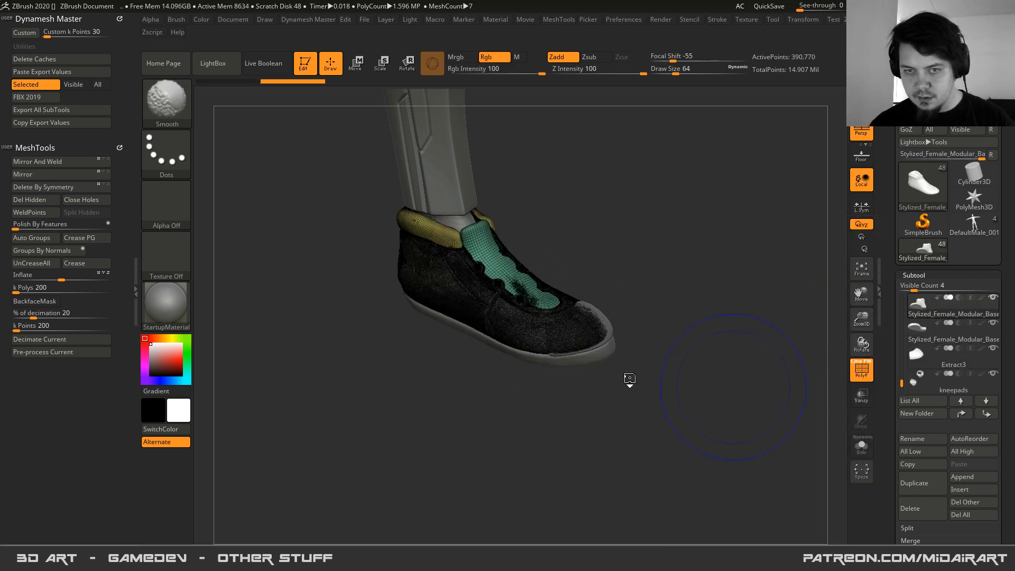
right_drag(405, 302, 826, 222)
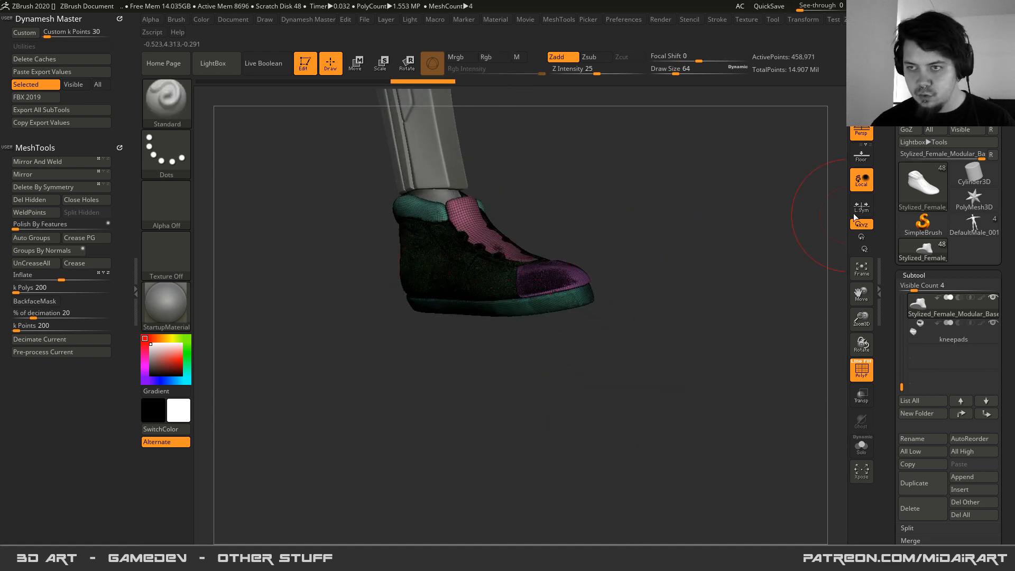
- Switch to the DefaultMale_001 tool and insert the merged female shoe as a new subtool below the male body
click(970, 229)
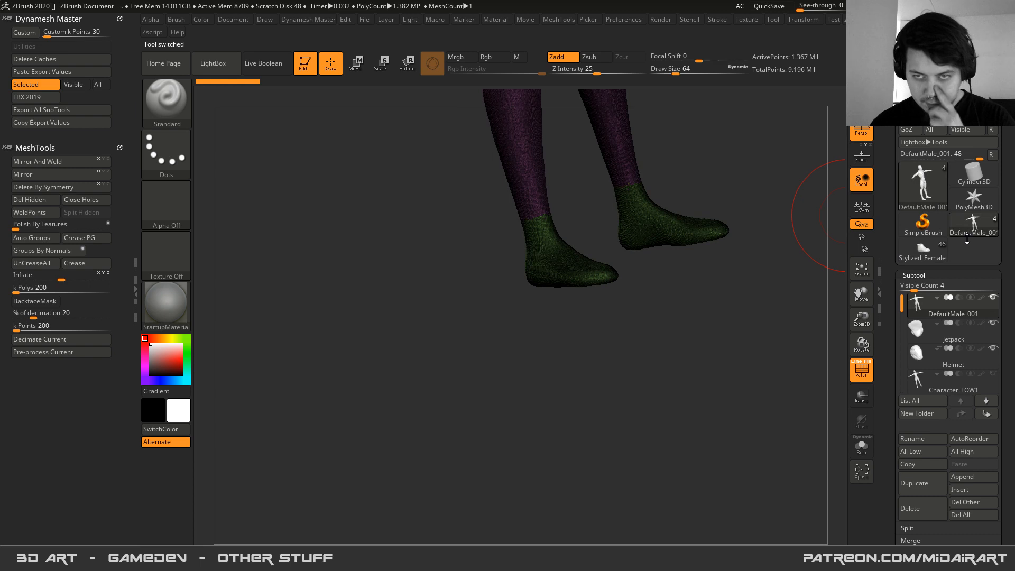
alt+right_drag(479, 267, 493, 380)
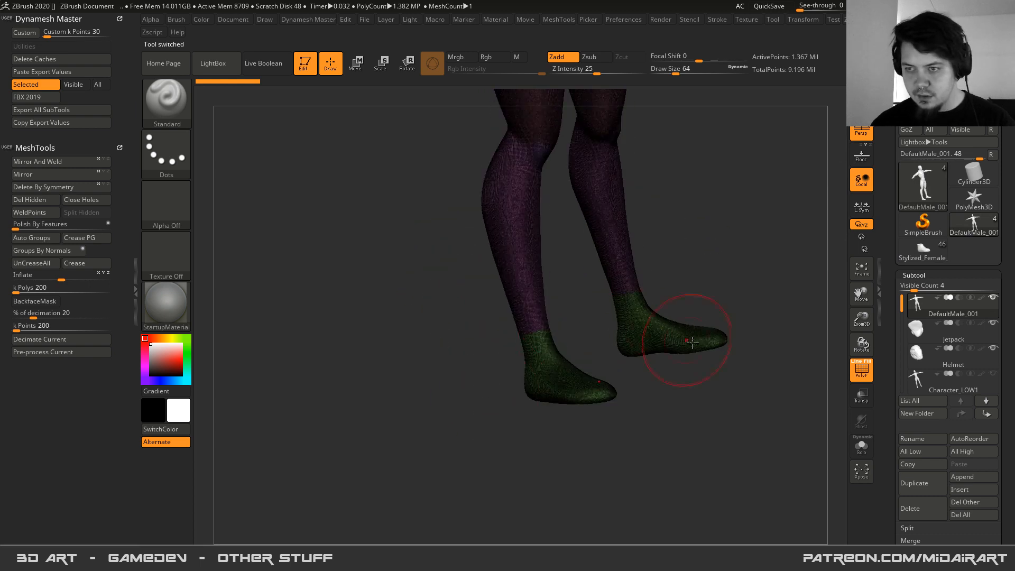
click(967, 490)
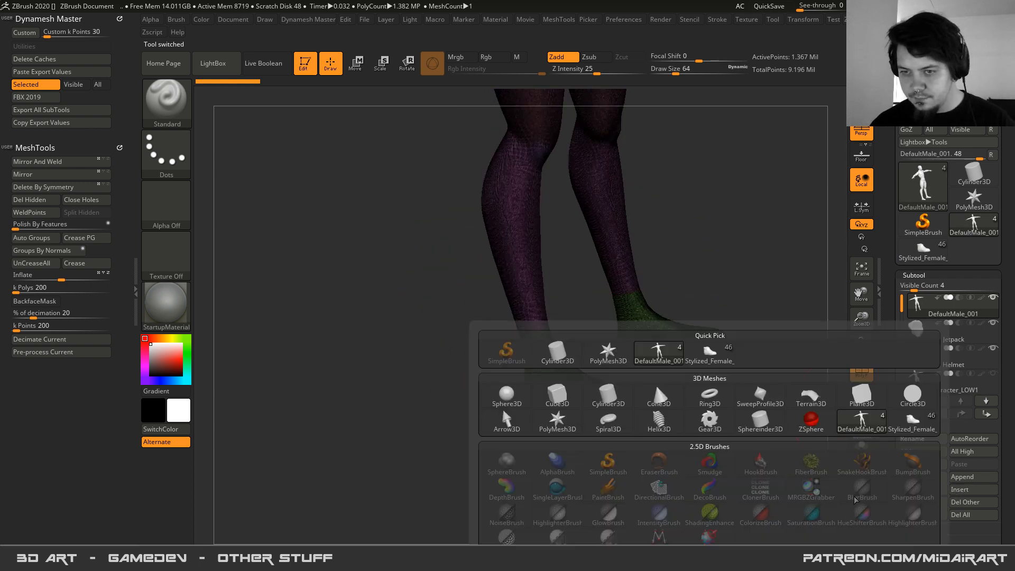
click(910, 428)
- Scale the inserted shoe down uniformly to fit the male's foot and lower it to foot level using the Gizmo
mouse_move(465, 364)
shift+right_down()
mouse_move(484, 330)
mouse_move(473, 324)
shift+right_up()
key(w)
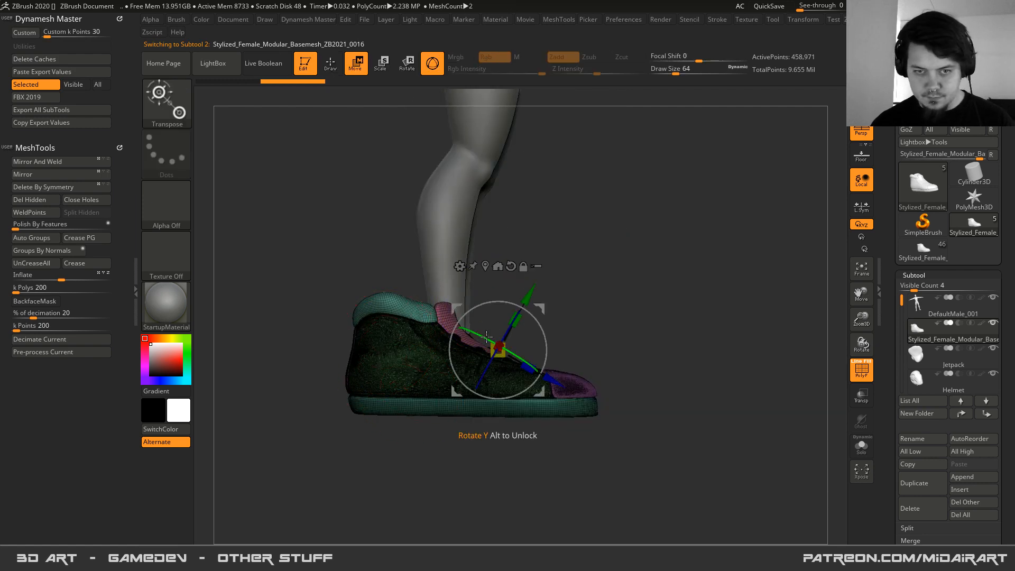
drag(500, 350, 515, 388)
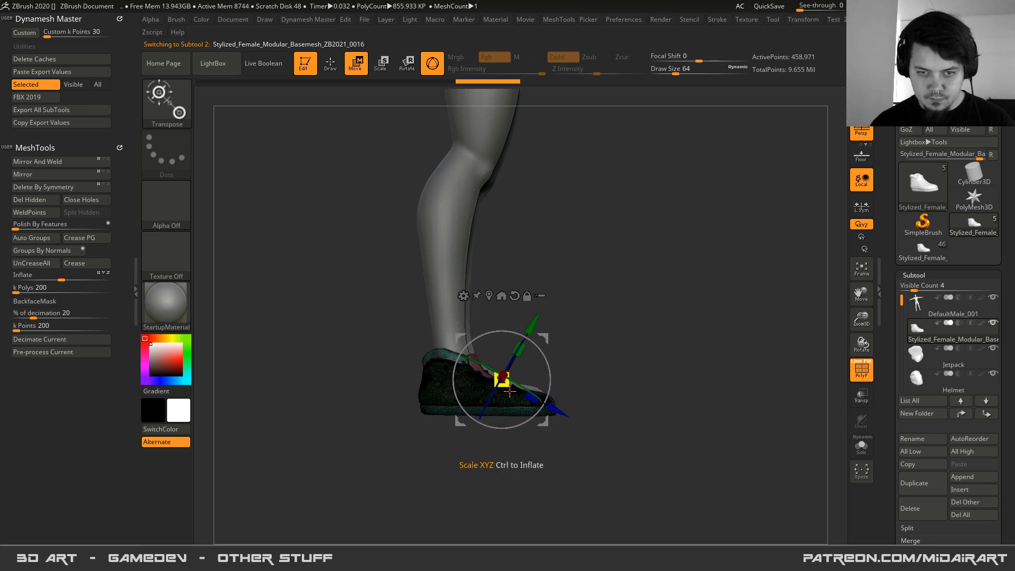
drag(543, 422, 547, 422)
mouse_move(424, 360)
mouse_down()
mouse_move(356, 376)
mouse_move(420, 361)
mouse_up()
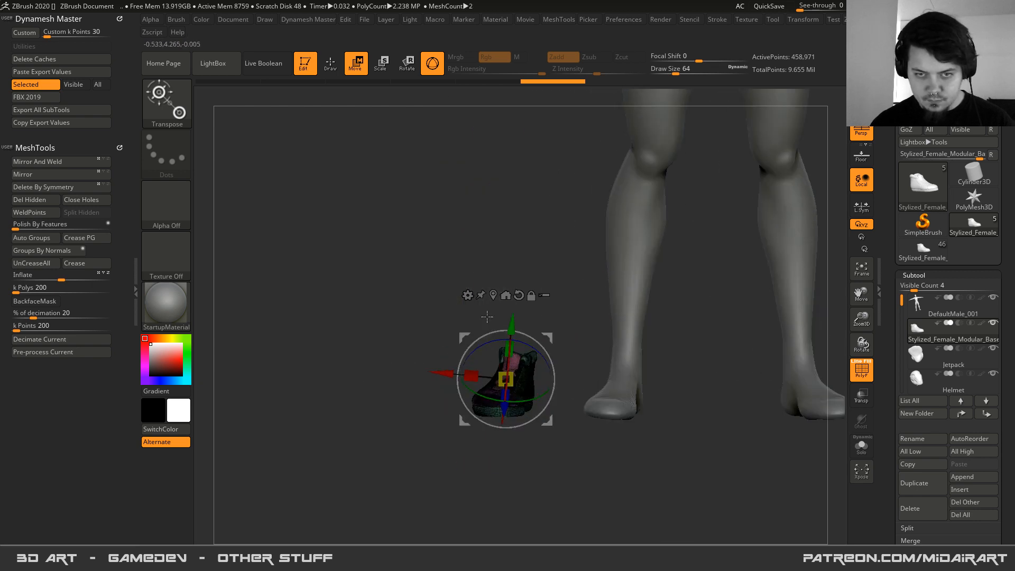
- Reset the Gizmo orientation, then move the shoe sideways onto the male's foot and fine-tune its height and depth
click(518, 295)
drag(448, 373, 536, 355)
drag(615, 319, 528, 360)
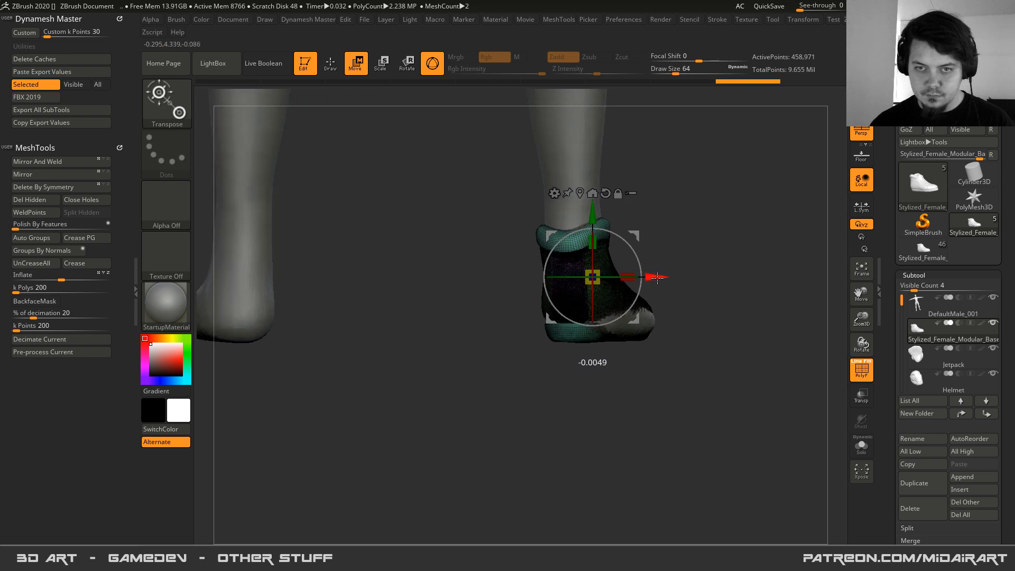
drag(529, 302, 460, 306)
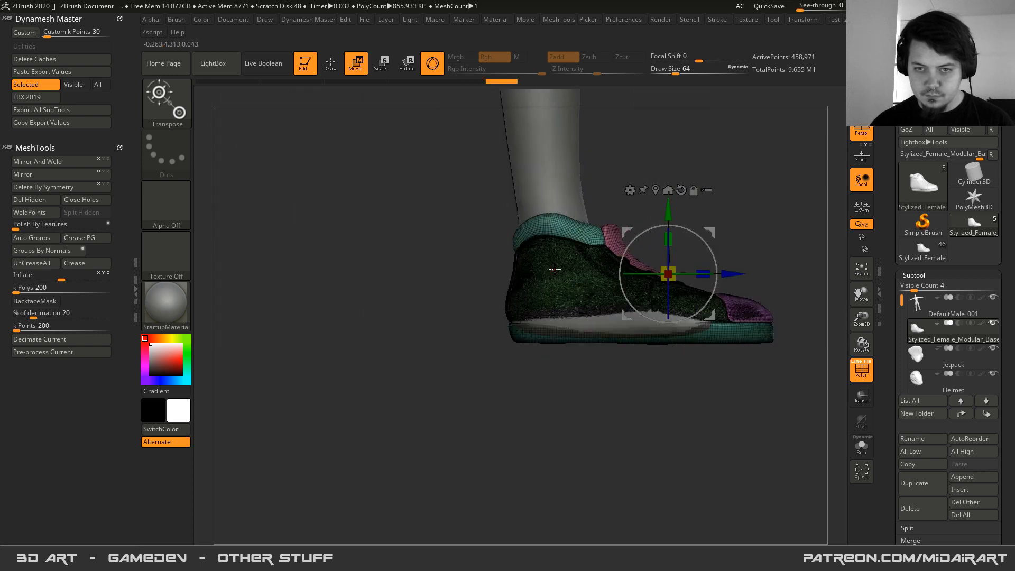
drag(662, 215, 663, 218)
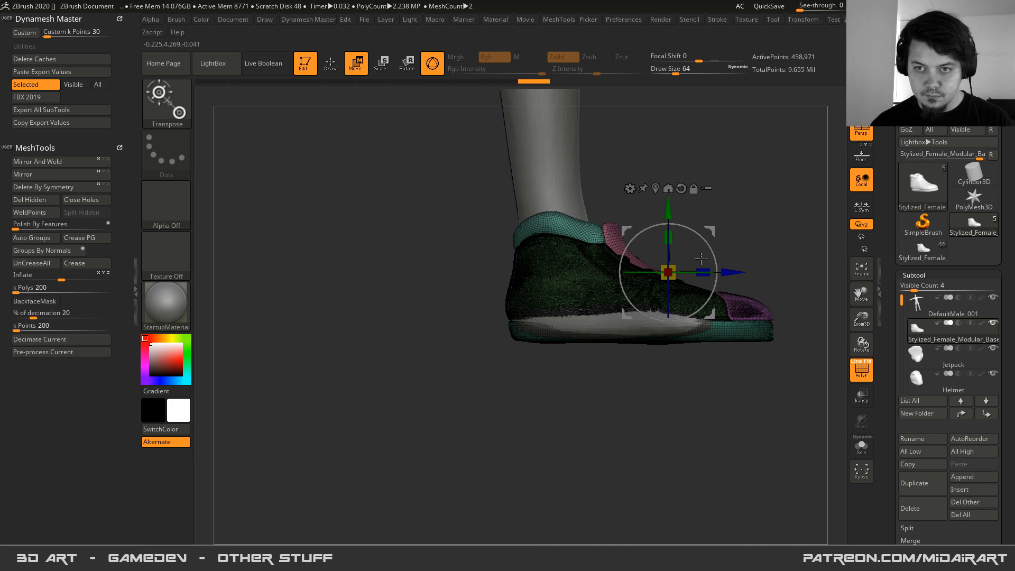
drag(720, 272, 719, 271)
mouse_move(496, 310)
mouse_down()
mouse_move(471, 312)
mouse_move(496, 313)
mouse_up()
- Return to Draw mode with the Move brush and turn off polyframes to check the shoe's fit
key(shift+f)
mouse_move(527, 300)
right_down()
mouse_move(506, 299)
mouse_move(522, 327)
mouse_move(539, 303)
mouse_move(514, 317)
mouse_move(529, 296)
mouse_move(514, 287)
right_up()
key(shift+f)
key(q)
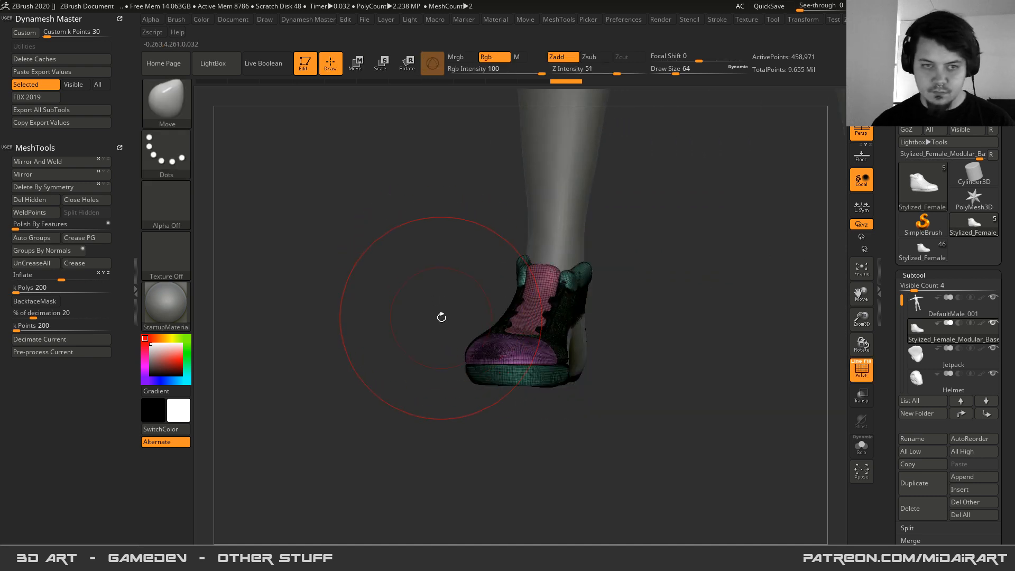
mouse_move(421, 331)
right_down()
mouse_move(480, 308)
mouse_move(455, 360)
mouse_move(430, 299)
mouse_move(449, 296)
mouse_move(453, 346)
mouse_move(421, 333)
mouse_move(410, 291)
mouse_move(370, 317)
mouse_move(501, 350)
mouse_move(845, 225)
right_up()
key(shift+f)
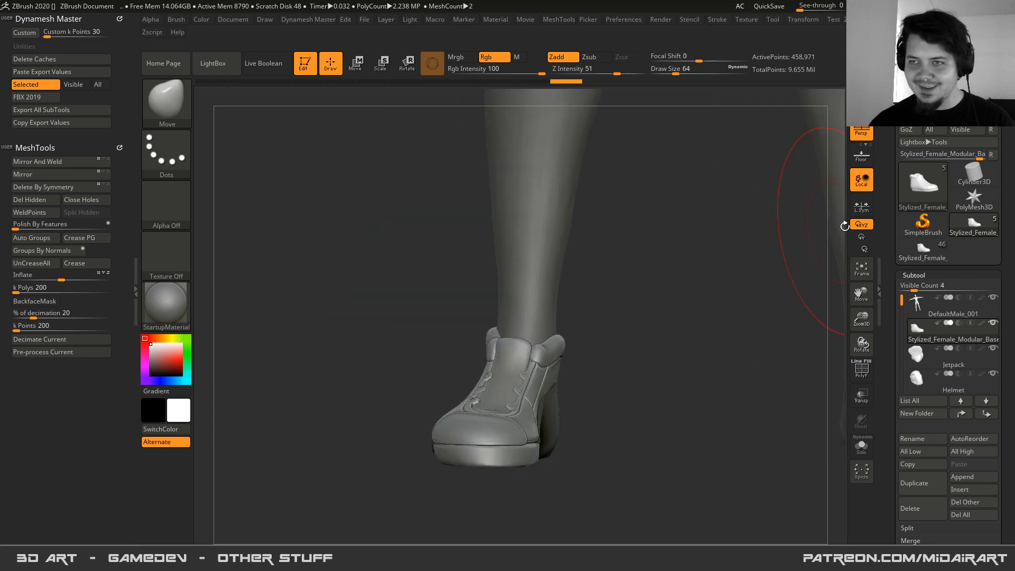
- Save the tool as DefaultMale_001 in the Default Male folder, overwriting the existing file
key(ctrl+s)
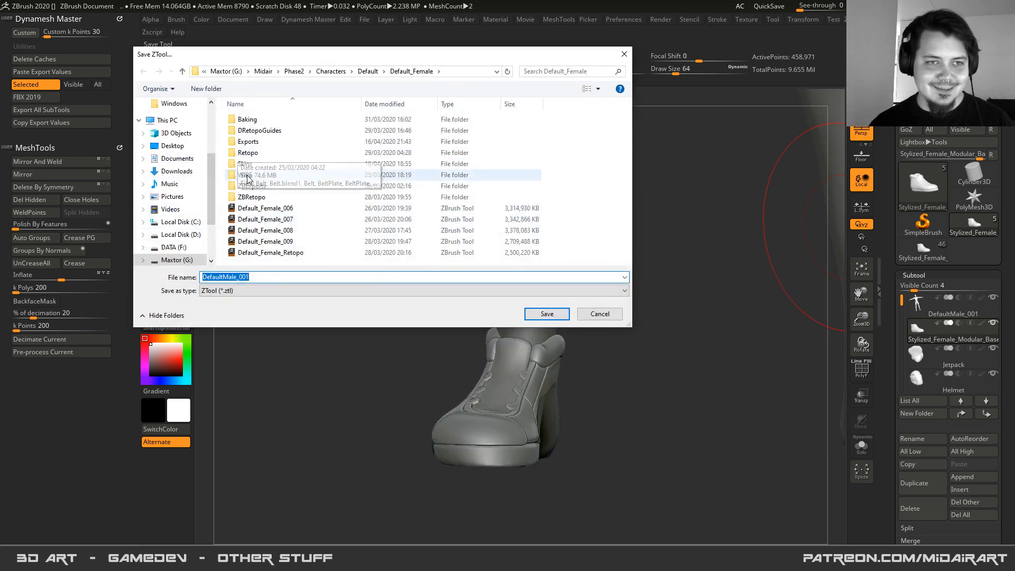
click(370, 72)
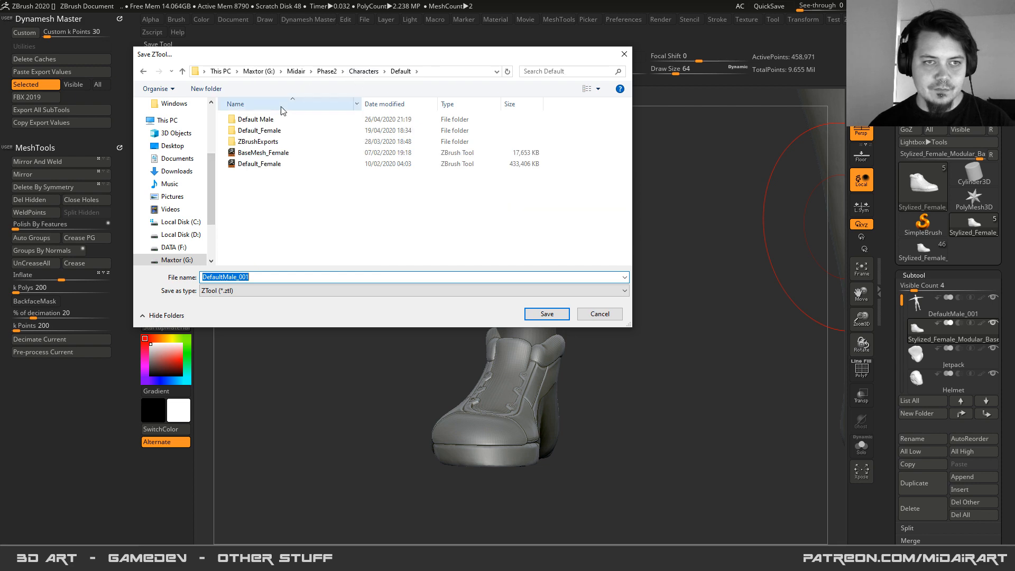
double_click(250, 119)
double_click(260, 119)
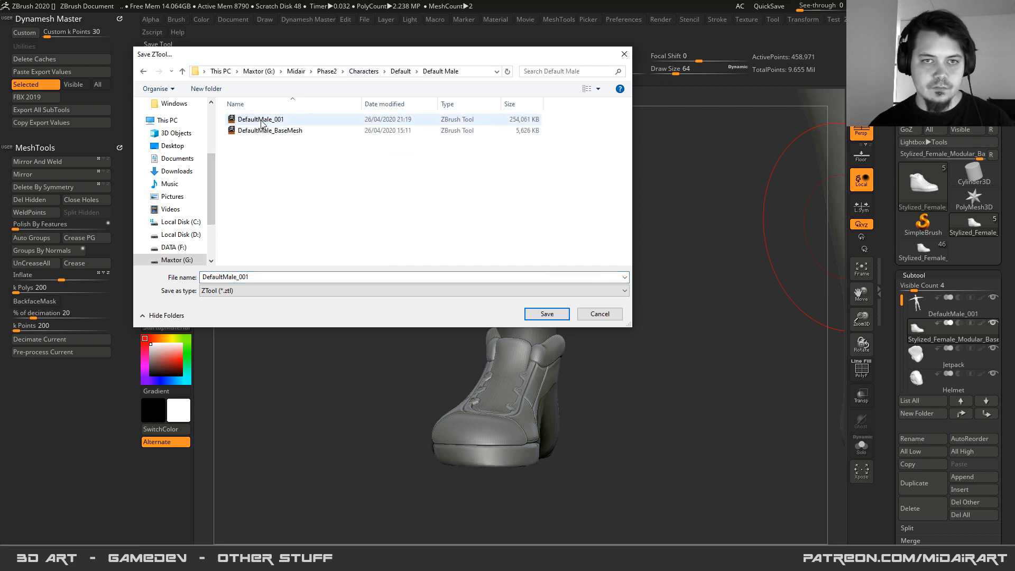
click(539, 284)
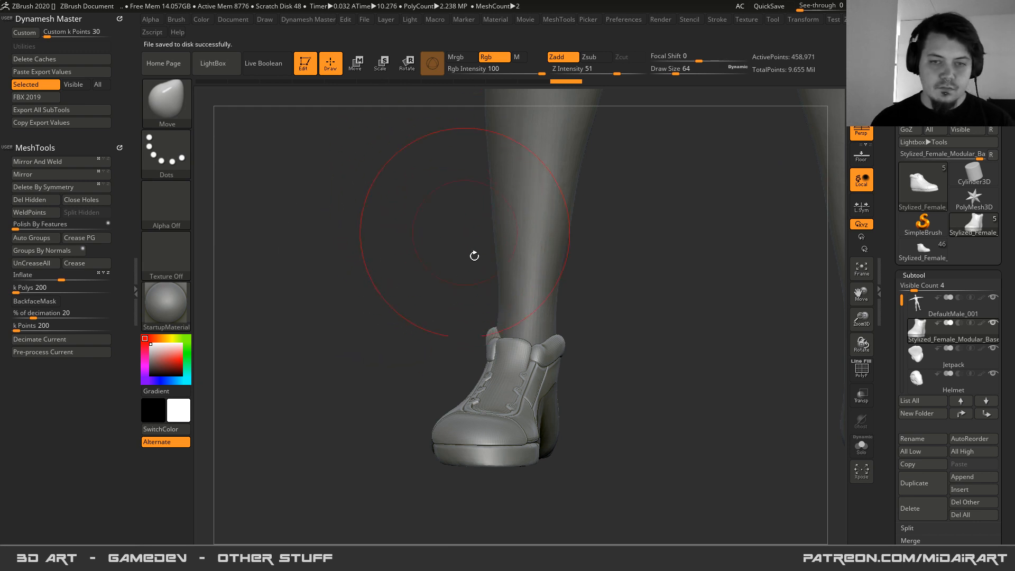
- Make the DefaultMale_001 body subtool active and set the Move brush's draw size to 80
mouse_move(515, 379)
right_down()
mouse_move(575, 290)
mouse_move(562, 293)
mouse_move(565, 247)
right_up()
key(space)
alt+click(582, 189)
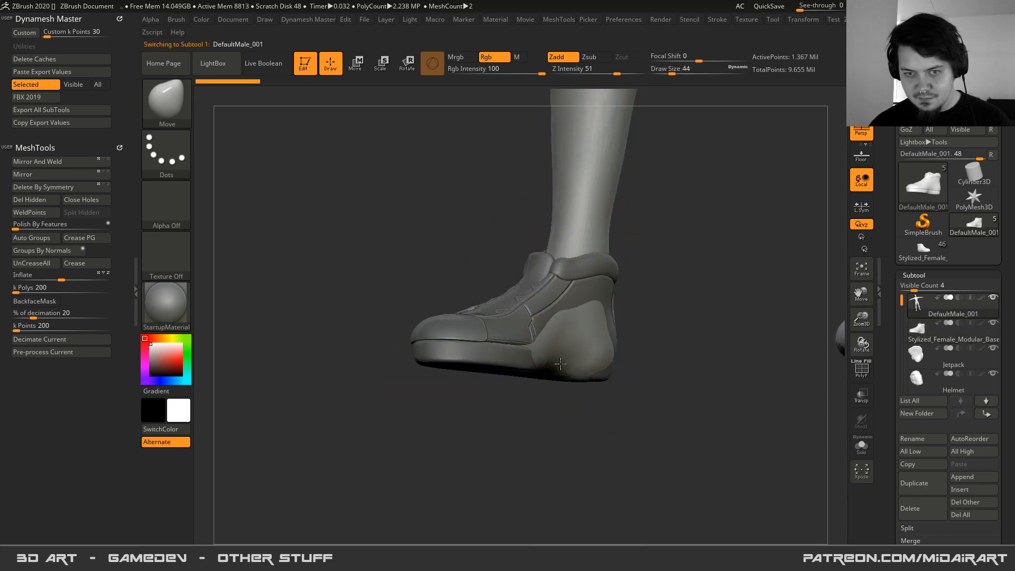
key(space)
text(80)
key(Return)
- Push the protruding heel and sides of the male's foot inside the shoe with the Move brush
right_drag(564, 342, 559, 330)
mouse_move(562, 336)
mouse_down()
mouse_move(555, 342)
mouse_move(578, 349)
mouse_move(551, 325)
mouse_up()
right_drag(550, 324, 571, 386)
drag(571, 385, 565, 364)
right_drag(566, 364, 473, 297)
drag(491, 310, 500, 312)
mouse_move(503, 335)
right_down()
mouse_move(525, 317)
mouse_move(513, 308)
right_up()
drag(499, 319, 504, 308)
mouse_move(506, 307)
right_down()
mouse_move(480, 295)
mouse_move(493, 308)
mouse_move(475, 267)
mouse_move(486, 288)
mouse_move(603, 347)
mouse_move(598, 362)
mouse_move(591, 331)
mouse_move(549, 315)
mouse_move(550, 286)
right_up()
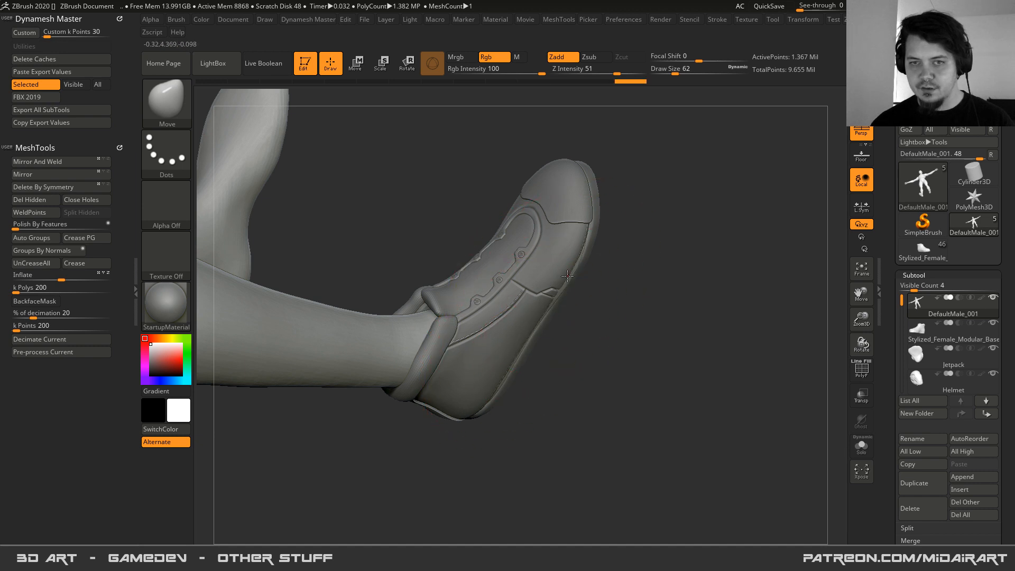
- Inspect the fit between the male's foot and the shoe from several sides, toggling polyframes on and off
right_drag(483, 383, 463, 425)
mouse_move(517, 449)
right_down()
mouse_move(465, 363)
mouse_move(466, 340)
mouse_move(485, 335)
mouse_move(607, 378)
mouse_move(561, 352)
mouse_move(482, 389)
mouse_move(419, 362)
mouse_move(414, 319)
mouse_move(479, 342)
mouse_move(437, 354)
mouse_move(447, 325)
mouse_move(481, 295)
mouse_move(493, 403)
mouse_move(430, 238)
mouse_move(451, 267)
mouse_move(476, 272)
right_up()
mouse_move(475, 391)
ctrl+right_down()
mouse_move(468, 331)
mouse_move(446, 304)
mouse_move(457, 382)
ctrl+right_up()
ctrl+drag(471, 363, 499, 409)
ctrl+right_drag(499, 410, 471, 319)
right_drag(479, 353, 577, 335)
key(shift+f)
key(shift+f)
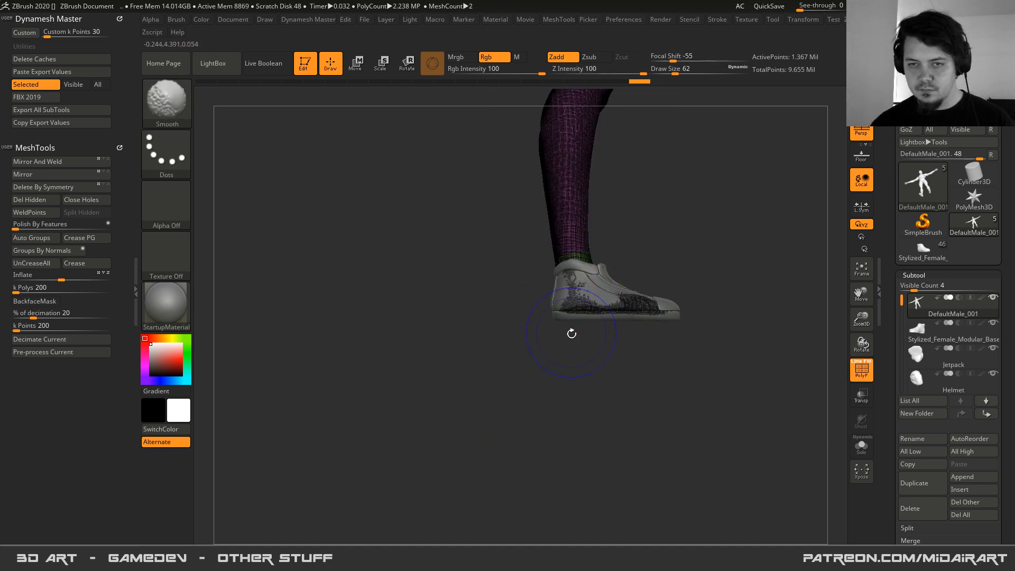
- Make the shoe subtool active and mirror and weld it onto the male's other foot
alt+click(575, 311)
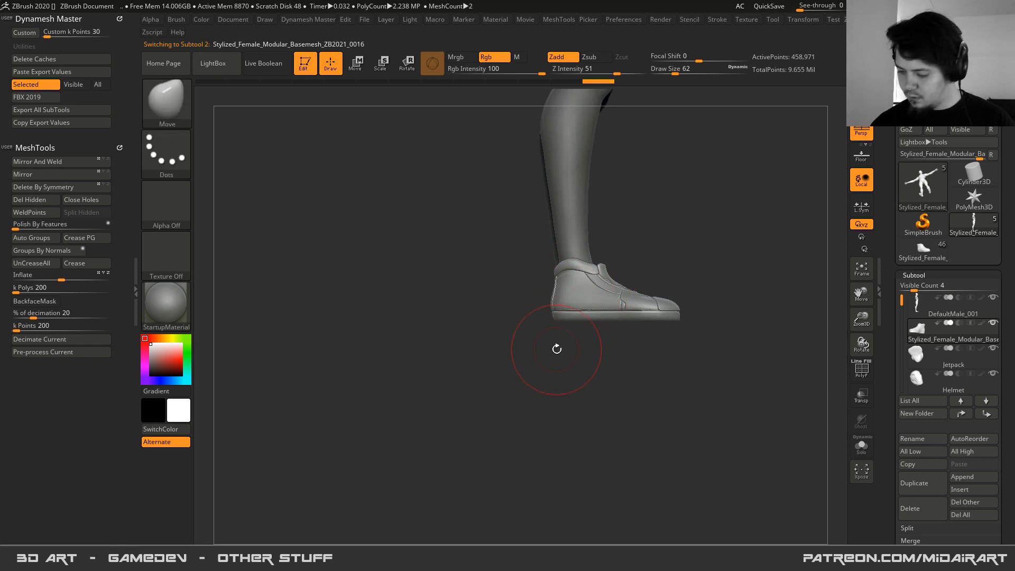
key(w)
ctrl+right_drag(587, 296, 594, 344)
alt+drag(669, 330, 542, 378)
drag(505, 329, 548, 334)
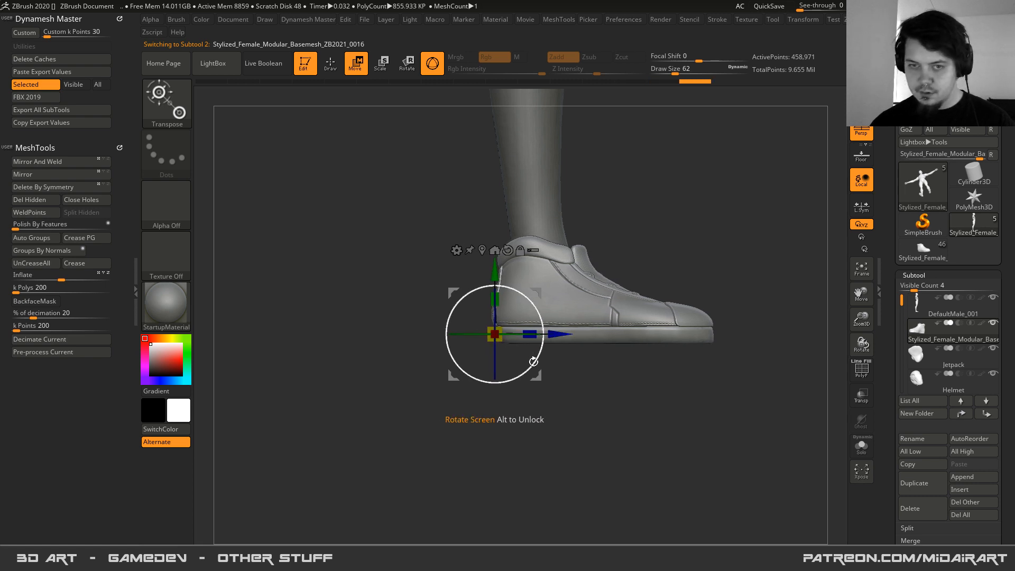
key(q)
mouse_move(464, 295)
mouse_down()
mouse_move(526, 358)
mouse_move(504, 257)
mouse_move(461, 323)
mouse_up()
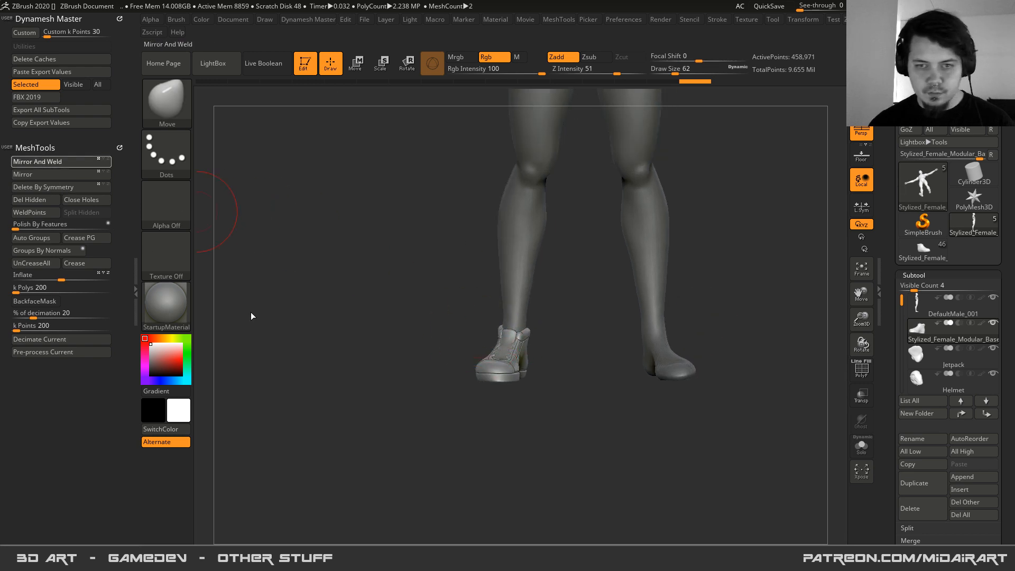
click(53, 161)
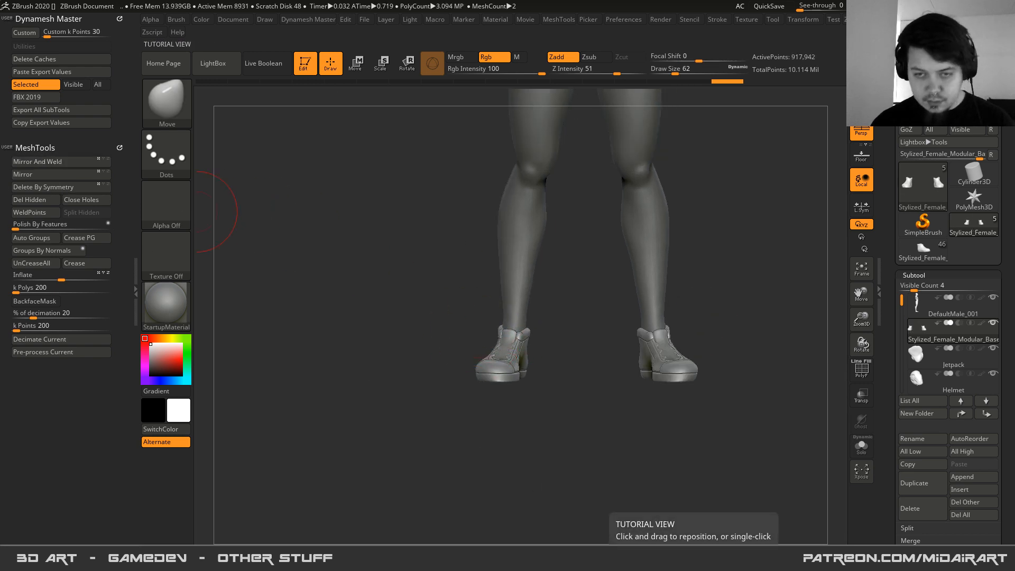
- Make the Character_LOW1 subtool active and isolate it in Solo mode with polyframes shown on the foot
drag(460, 256, 511, 360)
ctrl+right_drag(511, 360, 490, 299)
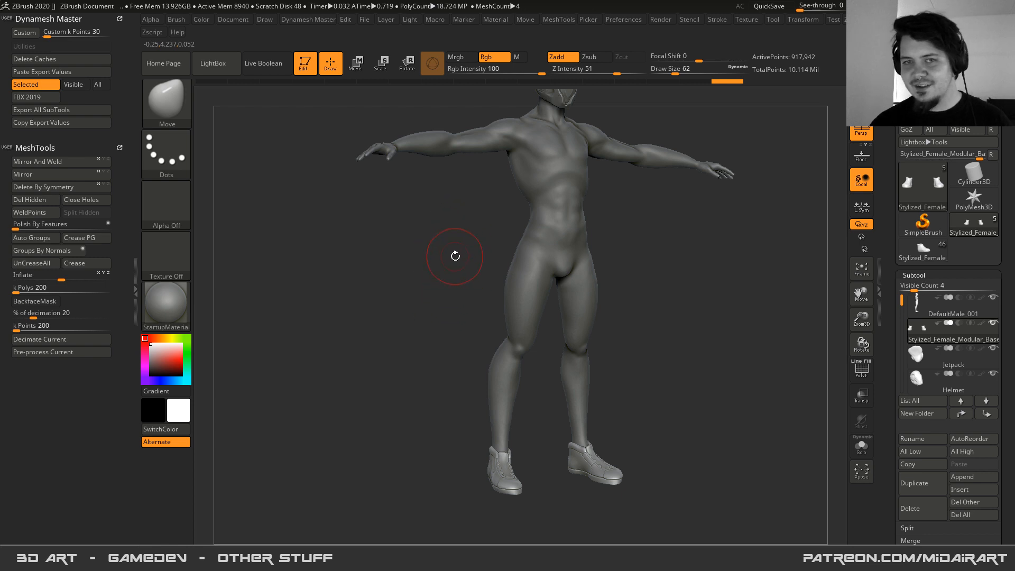
drag(425, 300, 466, 242)
alt+right_drag(490, 269, 487, 412)
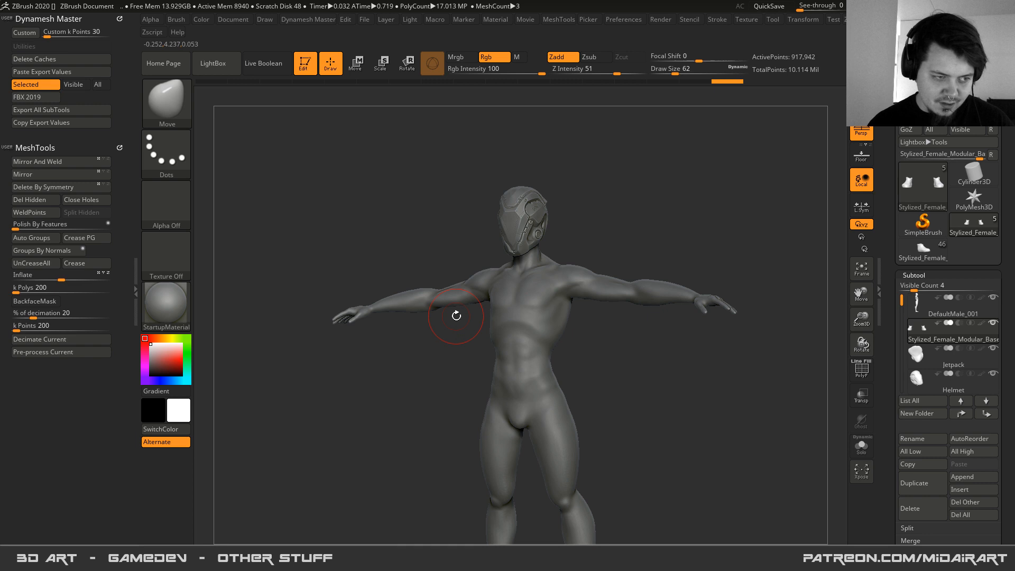
alt+right_drag(477, 376, 482, 305)
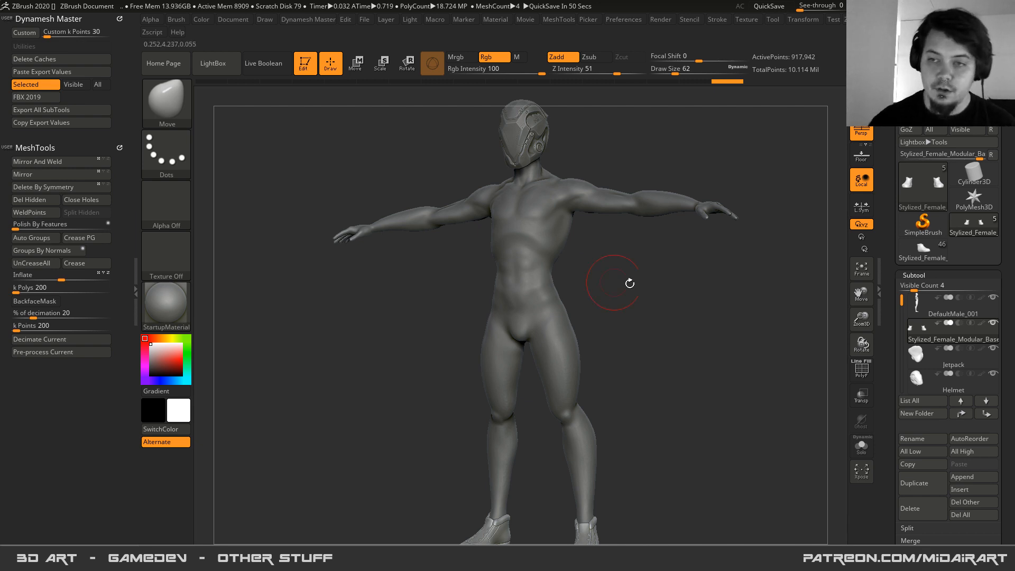
drag(900, 297, 900, 301)
click(916, 381)
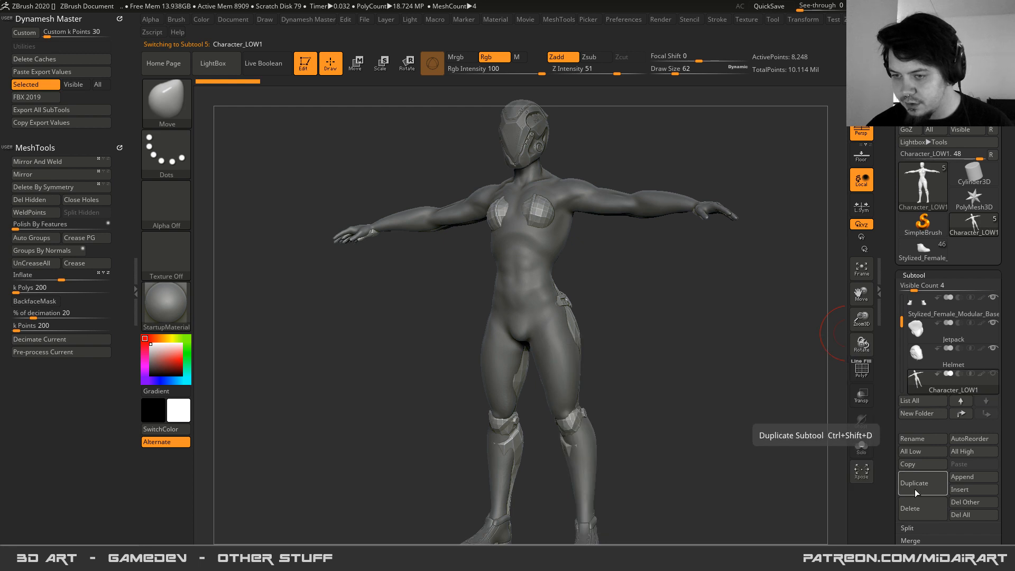
click(861, 448)
alt+drag(457, 397, 500, 254)
mouse_move(465, 323)
mouse_down()
mouse_move(508, 325)
mouse_move(467, 337)
mouse_move(476, 333)
mouse_up()
mouse_move(514, 353)
ctrl+right_down()
mouse_move(533, 296)
mouse_move(507, 363)
mouse_move(517, 401)
mouse_move(535, 404)
mouse_move(553, 299)
mouse_move(498, 301)
mouse_move(461, 279)
ctrl+right_up()
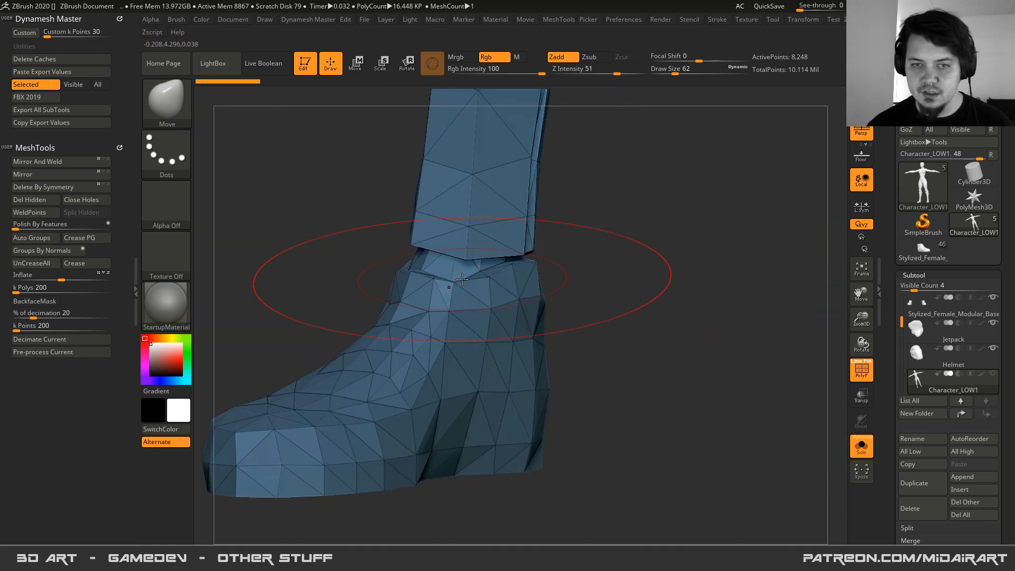
- Examine the low-poly character's foot and whole body, turn off polyframes and exit Solo mode
drag(479, 284, 698, 409)
right_drag(698, 409, 634, 370)
mouse_move(556, 338)
mouse_down()
mouse_move(564, 286)
mouse_move(564, 374)
mouse_up()
mouse_move(491, 344)
right_down()
mouse_move(568, 372)
mouse_move(558, 394)
right_up()
mouse_move(505, 360)
right_down()
mouse_move(453, 344)
mouse_move(465, 344)
mouse_move(415, 232)
right_up()
key(shift+f)
mouse_move(453, 351)
right_down()
mouse_move(476, 317)
mouse_move(474, 358)
mouse_move(461, 334)
right_up()
mouse_move(461, 334)
ctrl+right_down()
mouse_move(424, 250)
mouse_move(391, 259)
mouse_move(455, 370)
mouse_move(478, 233)
mouse_move(495, 209)
mouse_move(469, 201)
mouse_move(488, 215)
mouse_move(506, 275)
mouse_move(504, 233)
ctrl+right_up()
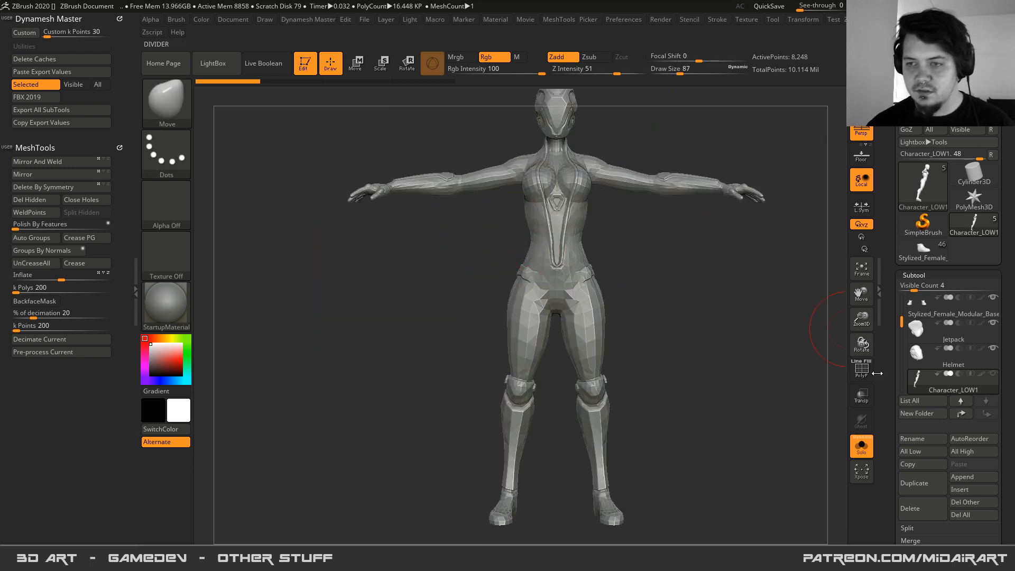
click(861, 447)
drag(435, 270, 485, 268)
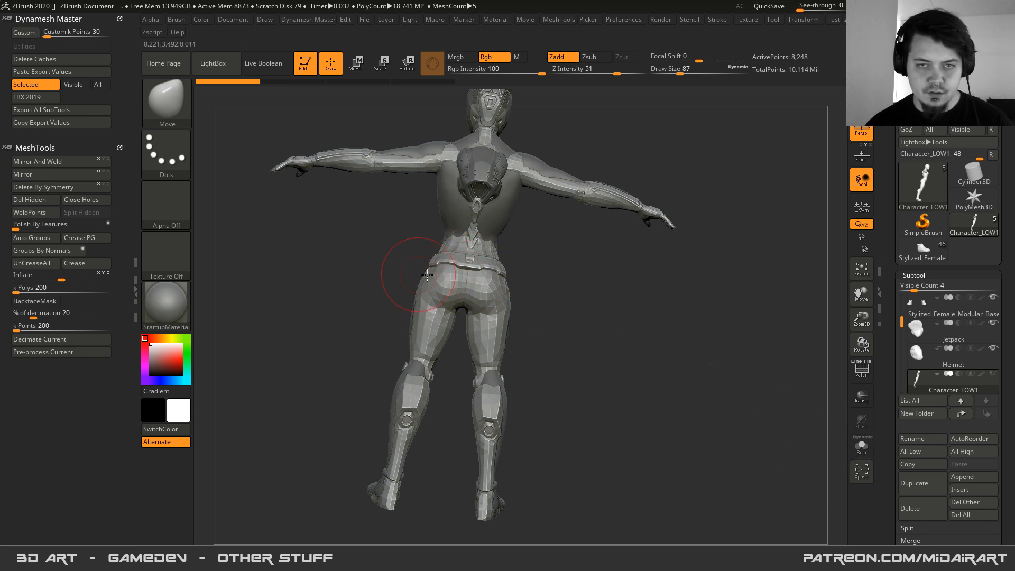
- Make the Helmet subtool active, isolate it in Solo mode and duplicate it
click(904, 363)
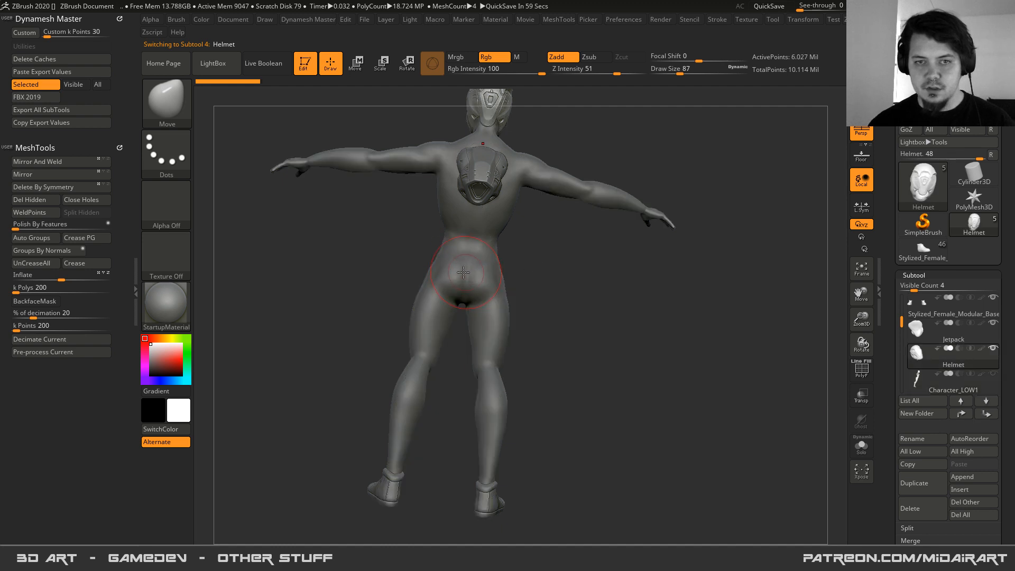
mouse_move(414, 271)
mouse_down()
mouse_move(378, 248)
mouse_move(417, 252)
mouse_up()
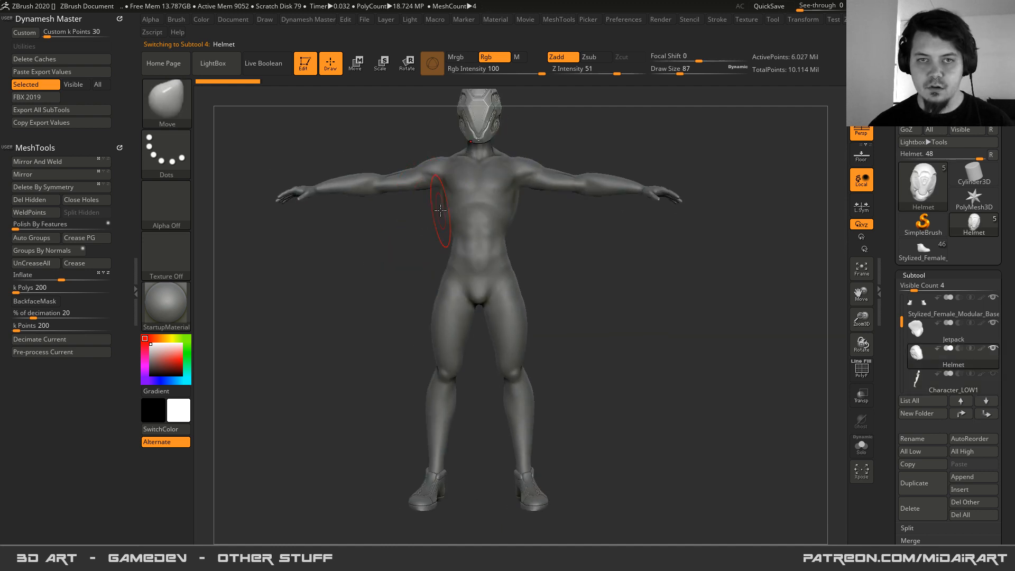
alt+drag(493, 410, 536, 544)
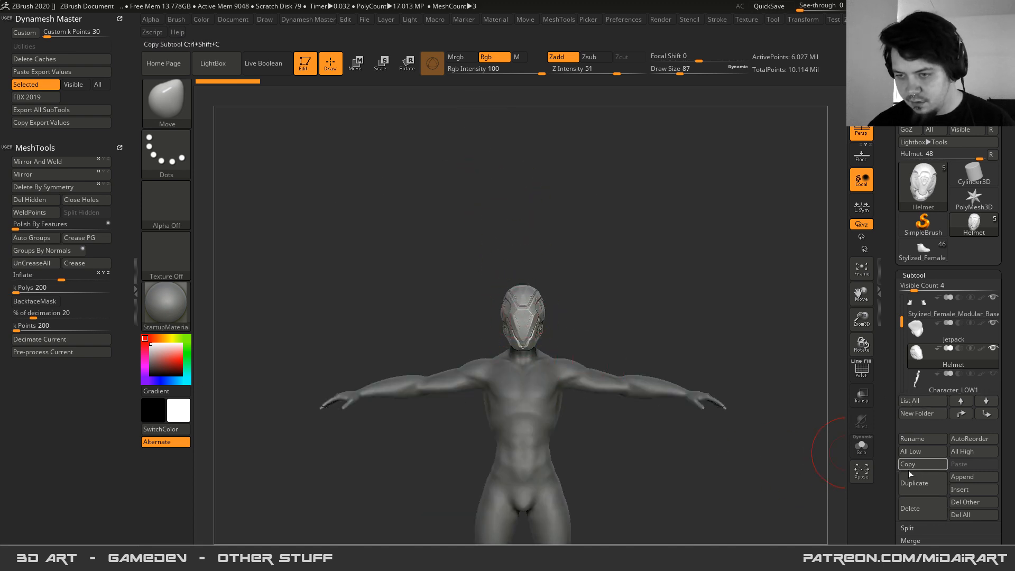
click(861, 449)
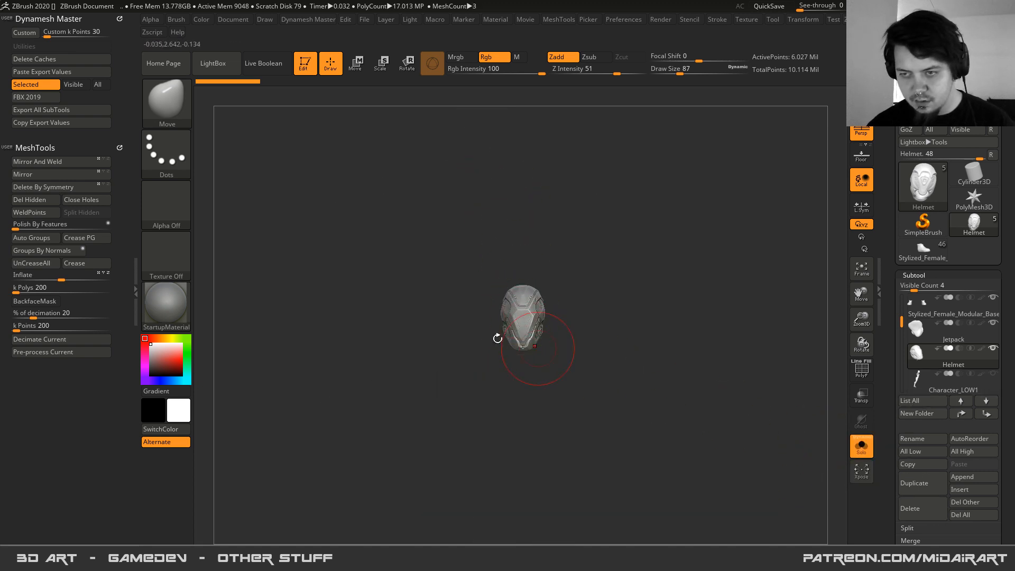
click(911, 486)
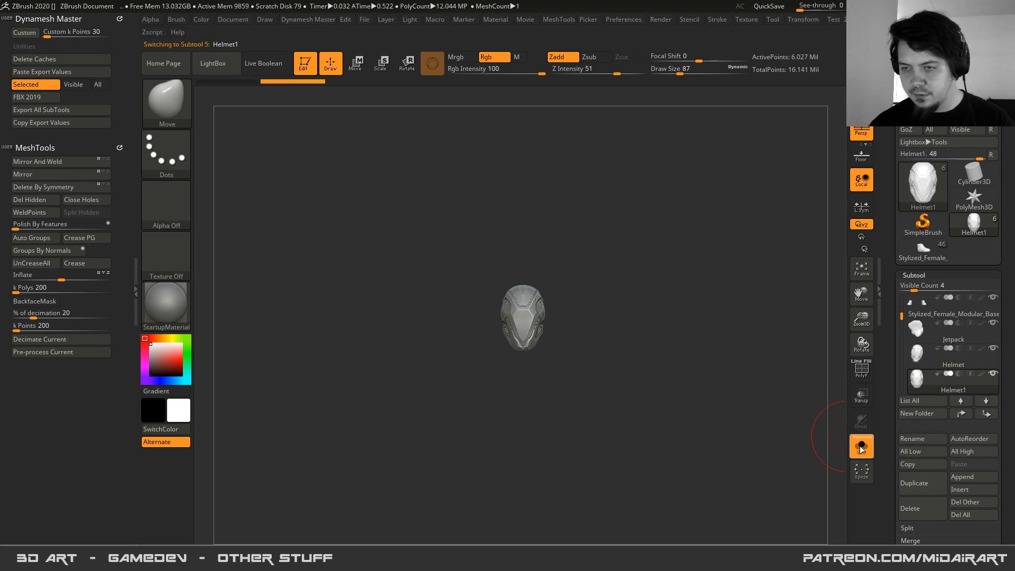
- Exit Solo mode, hide the original Helmet subtool and reorder it below Character_LOW1
click(861, 449)
click(993, 348)
click(914, 359)
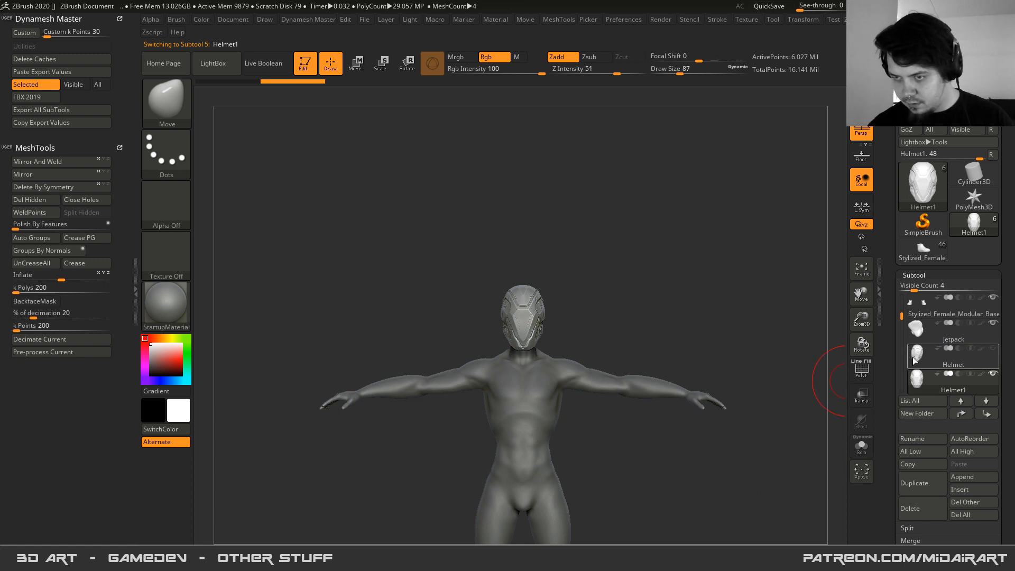
click(980, 412)
click(981, 413)
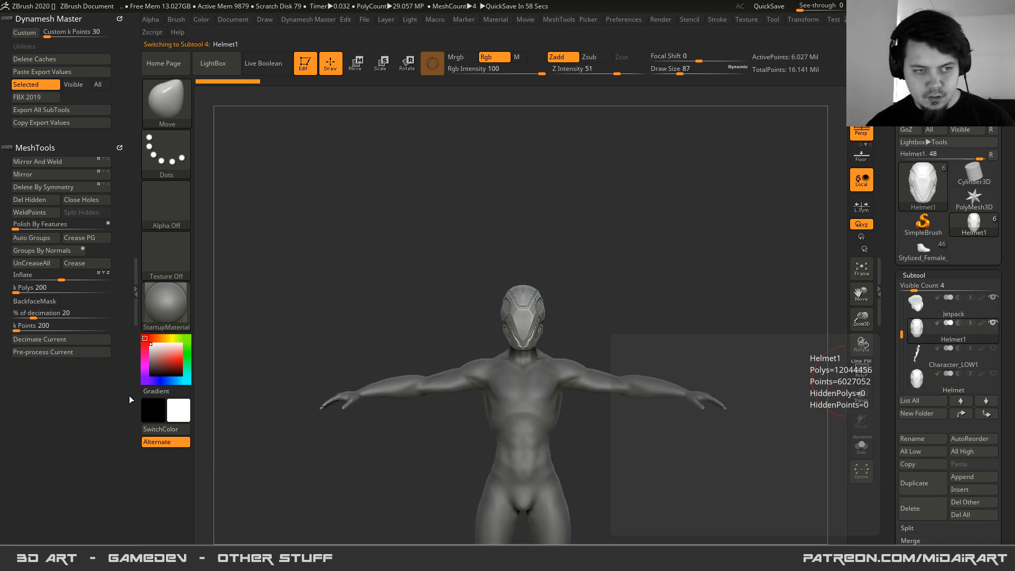
- Isolate the Helmet1 duplicate, pre-process it and decimate it to 10%
click(861, 445)
click(45, 352)
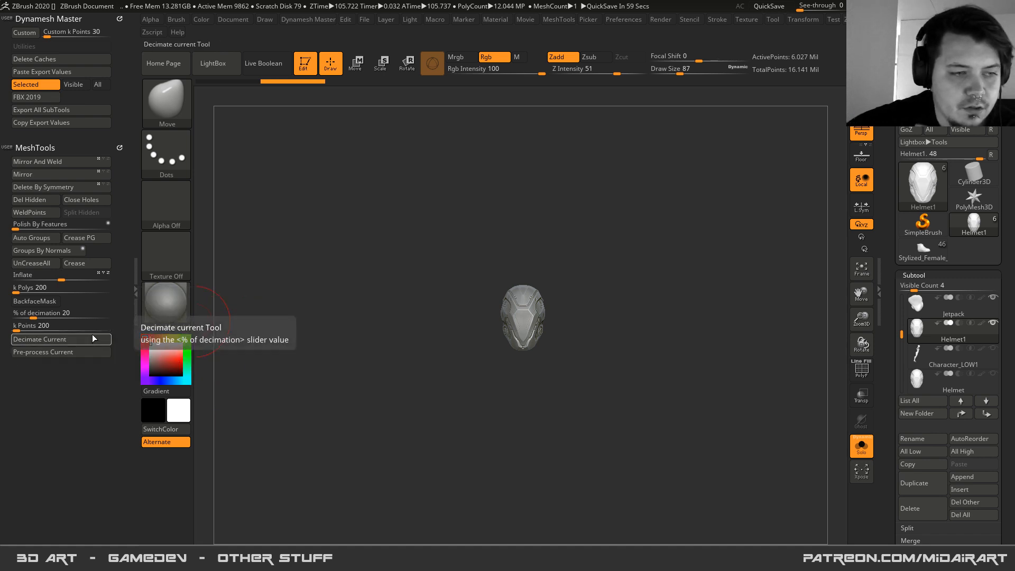
click(47, 314)
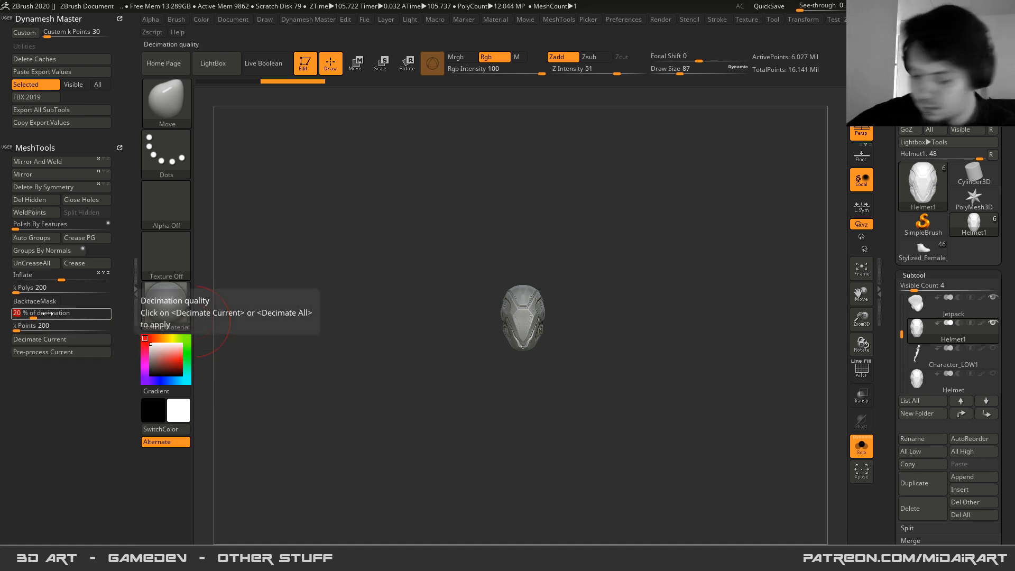
text(10)
key(Return)
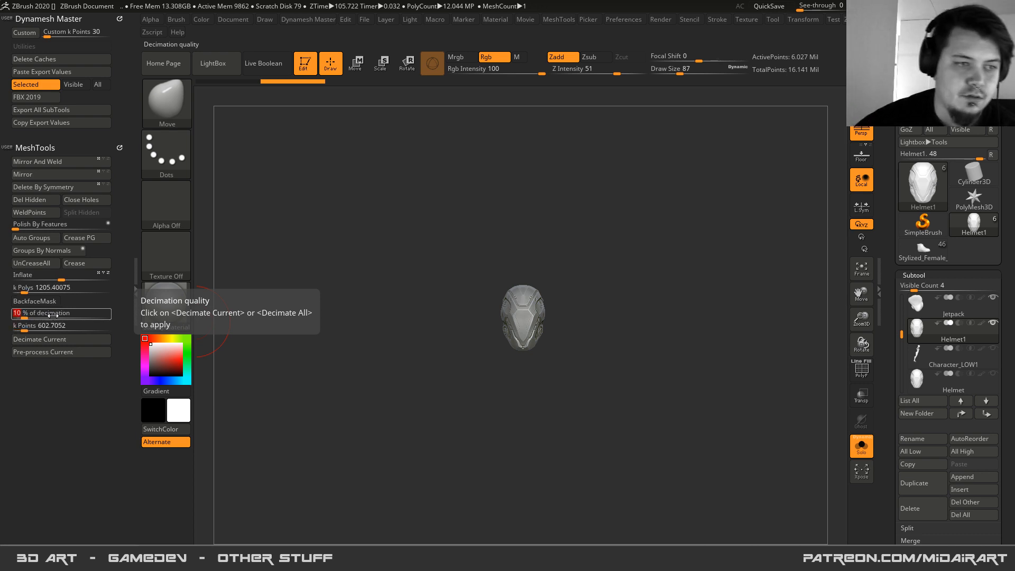
click(89, 342)
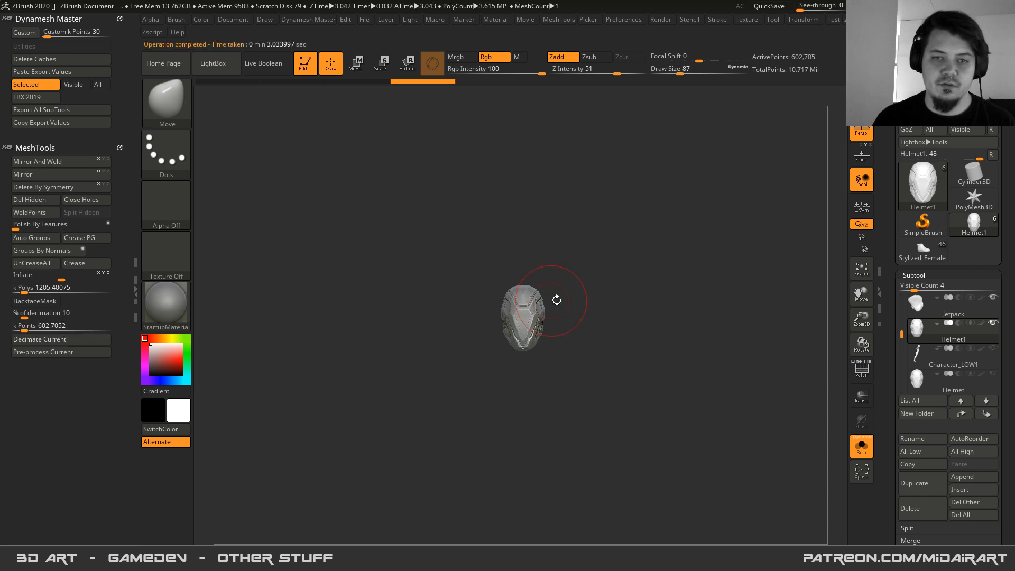
- Check the decimated helmet up close with polyframes, exit Solo mode and make the DefaultMale_001 body subtool active
mouse_move(577, 447)
ctrl+right_down()
mouse_move(520, 334)
mouse_move(553, 363)
ctrl+right_up()
key(shift+f)
key(shift+f)
click(860, 445)
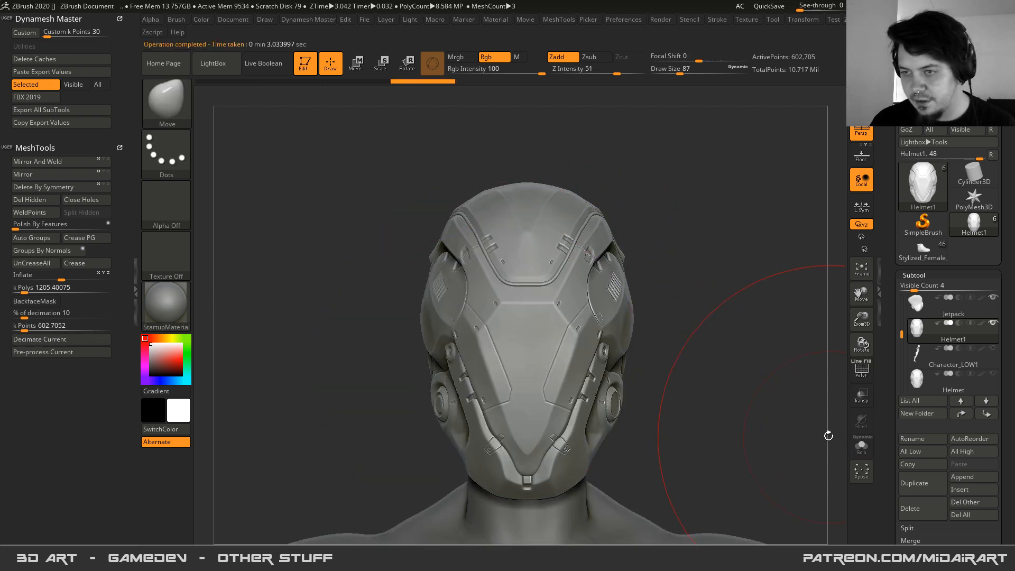
mouse_move(442, 291)
right_down()
mouse_move(486, 370)
mouse_move(422, 421)
mouse_move(459, 272)
right_up()
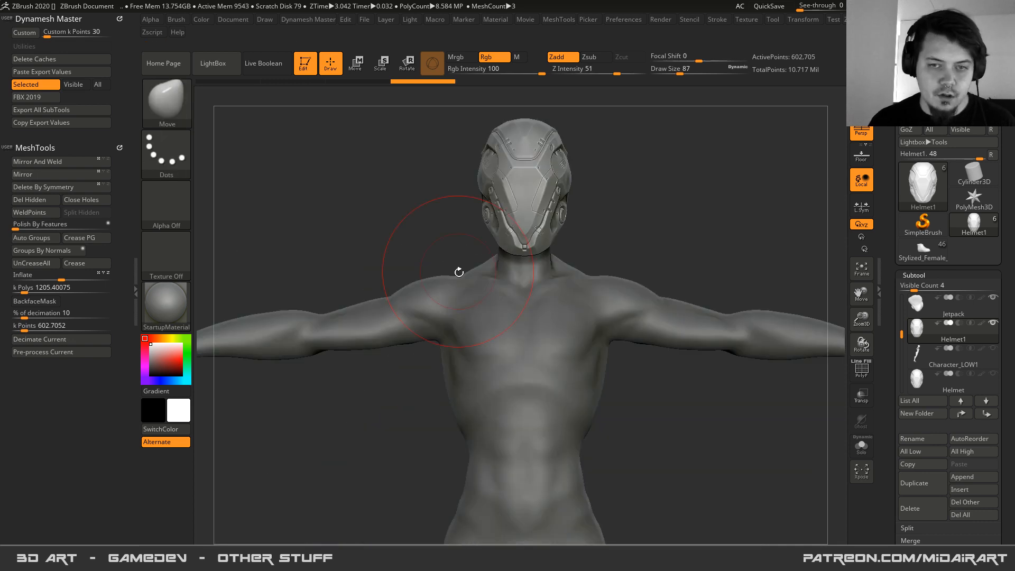
alt+click(478, 374)
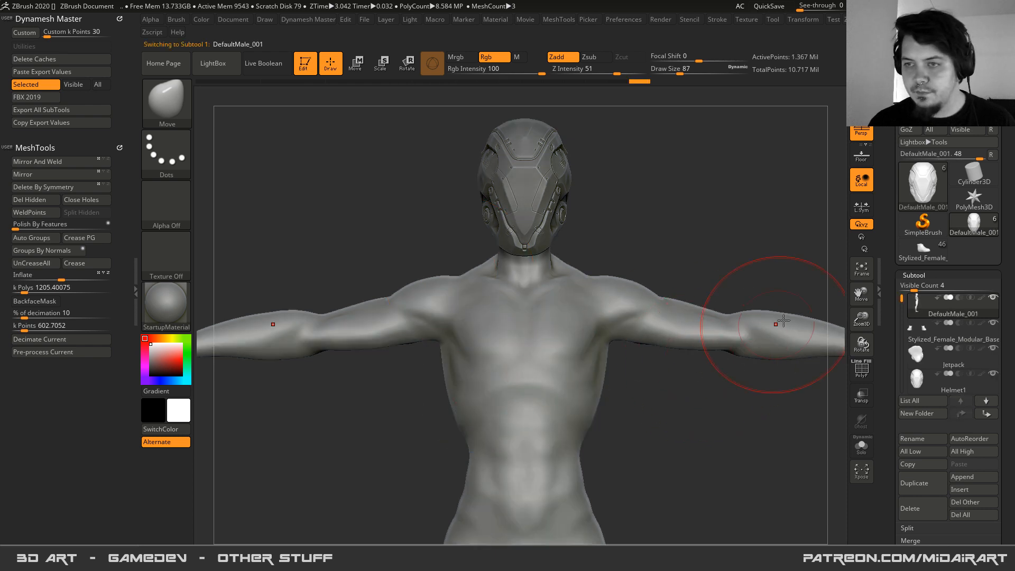
- Switch to the stylized female tool to view her full suit, and open a File Explorer window on the other screen
click(920, 254)
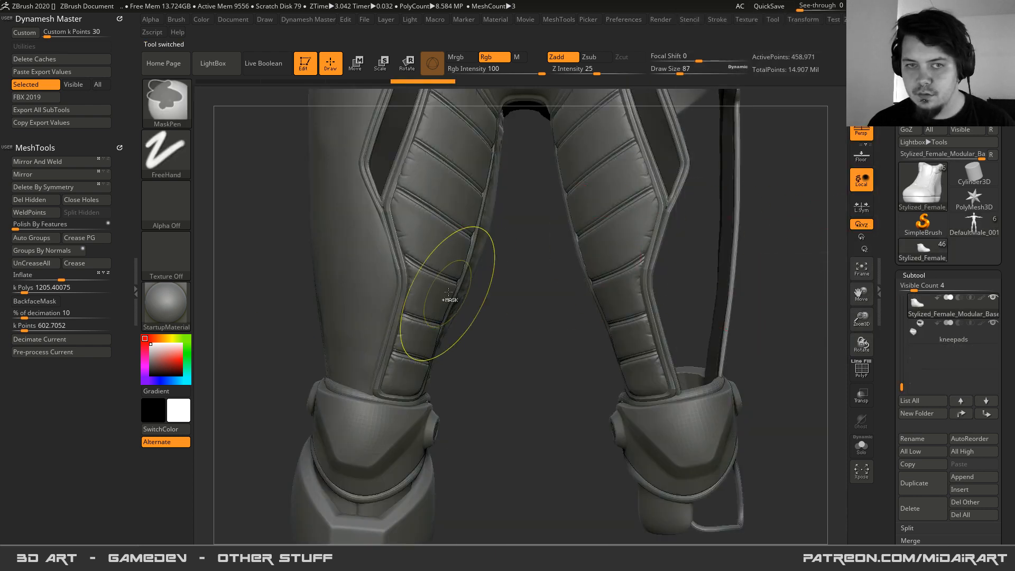
ctrl+right_drag(446, 251, 381, 175)
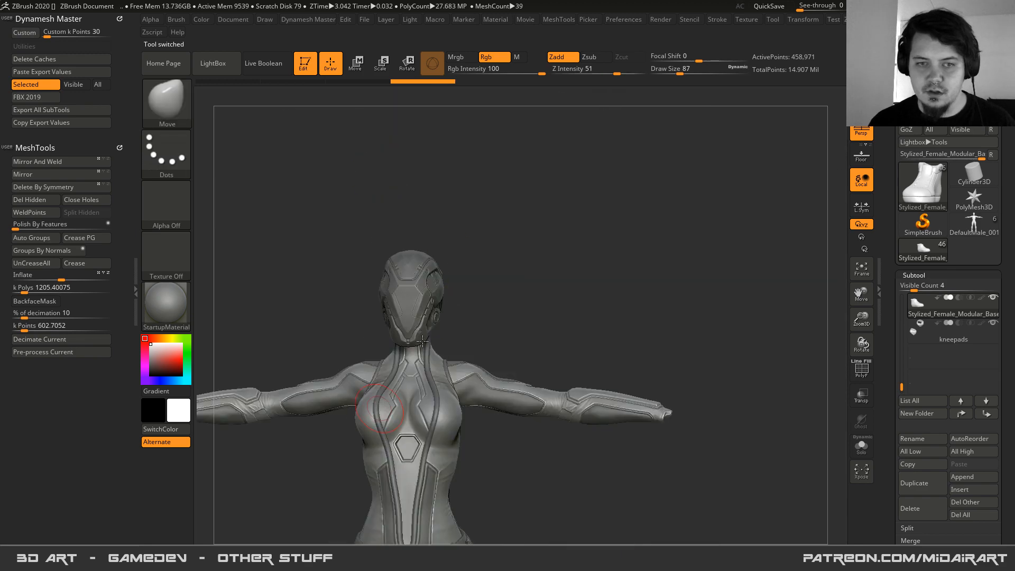
alt+right_drag(496, 269, 616, 112)
right_click(393, 403)
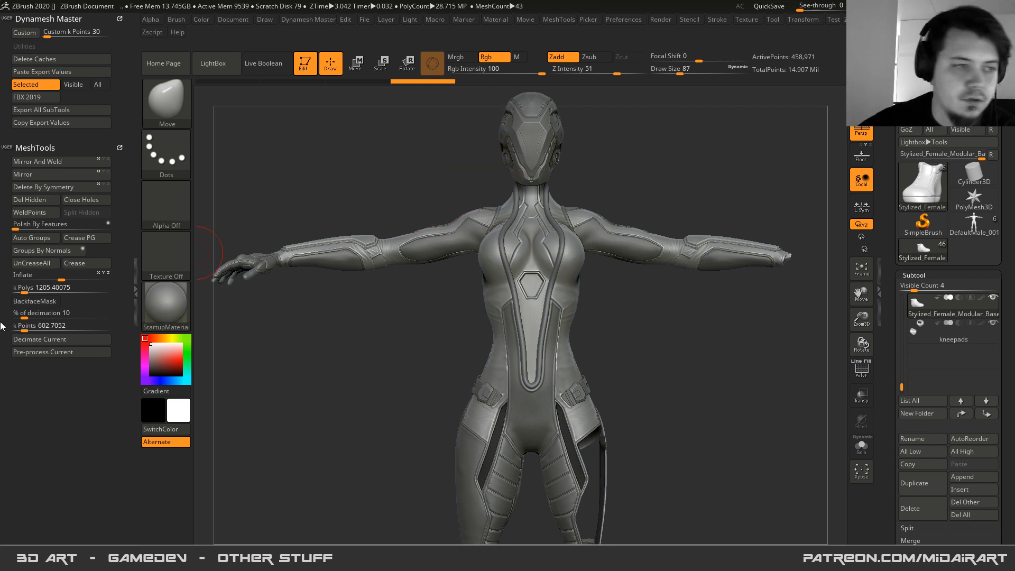
key(super+e)
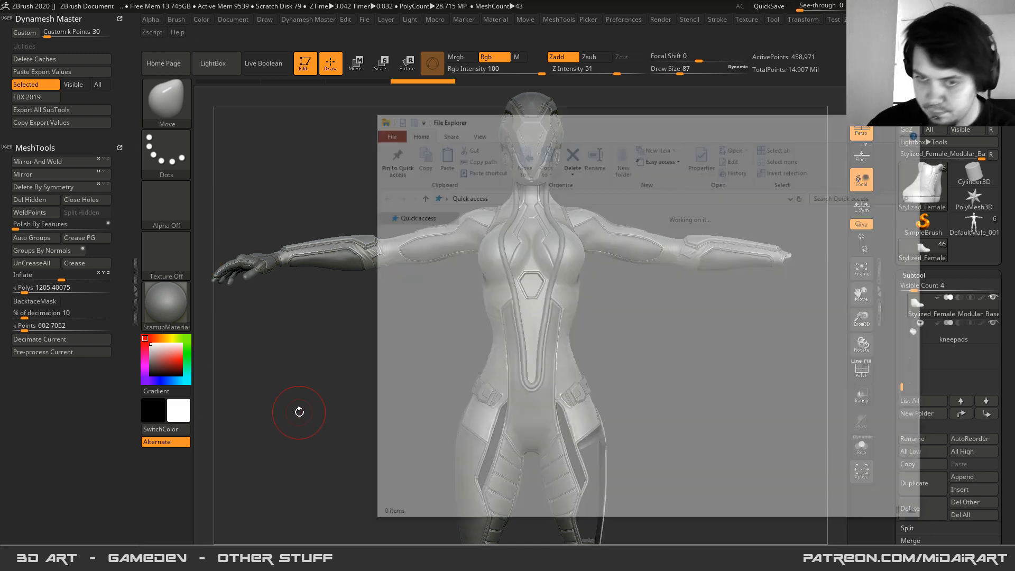
drag(653, 127, 1014, 128)
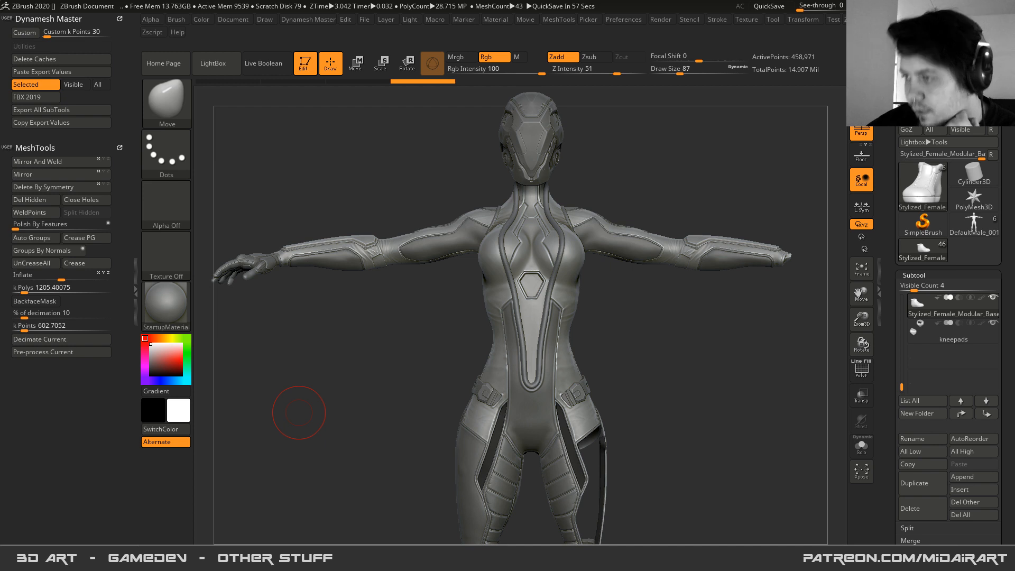
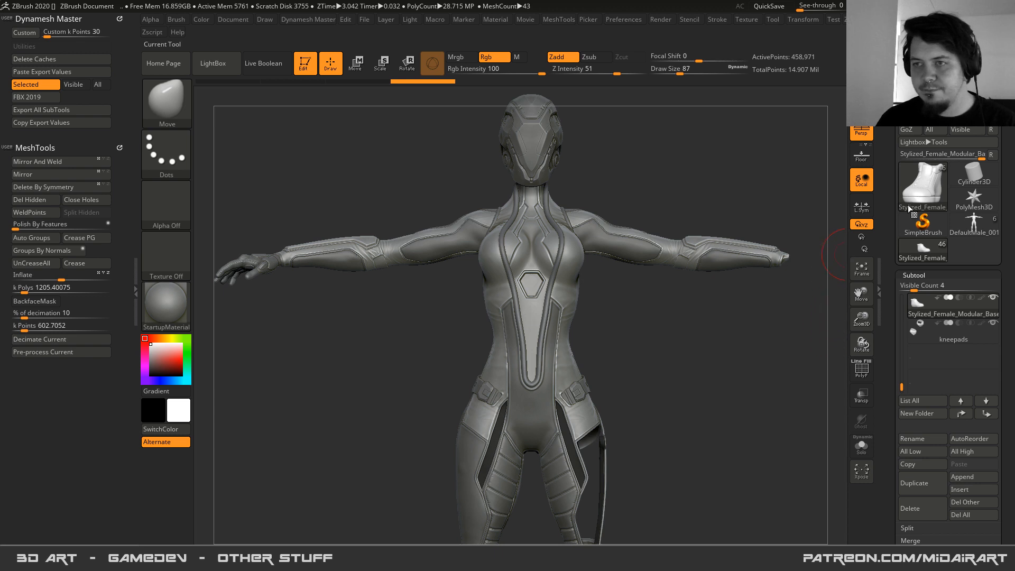
- Switch back to the DefaultMale_001 tool and set the Move brush's draw size to 35
click(973, 223)
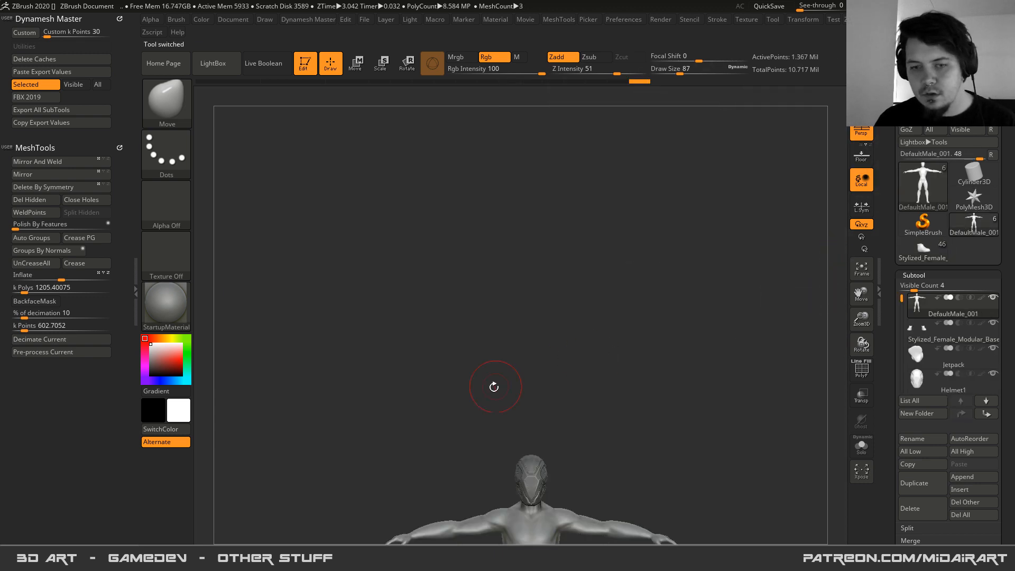
right_click(469, 384)
alt+right_drag(479, 325, 501, 156)
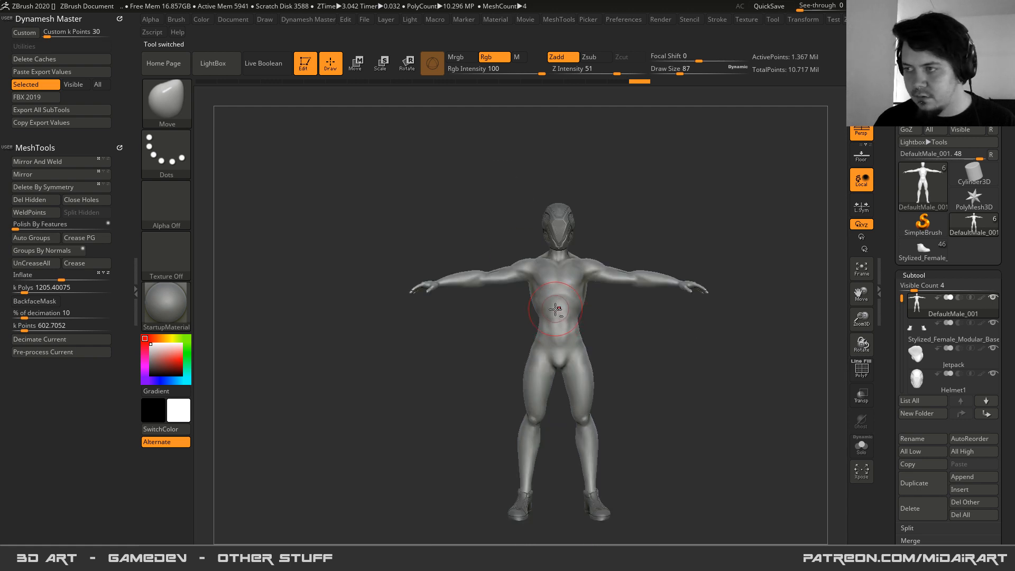
ctrl+right_drag(540, 279, 545, 298)
key(space)
drag(545, 298, 533, 297)
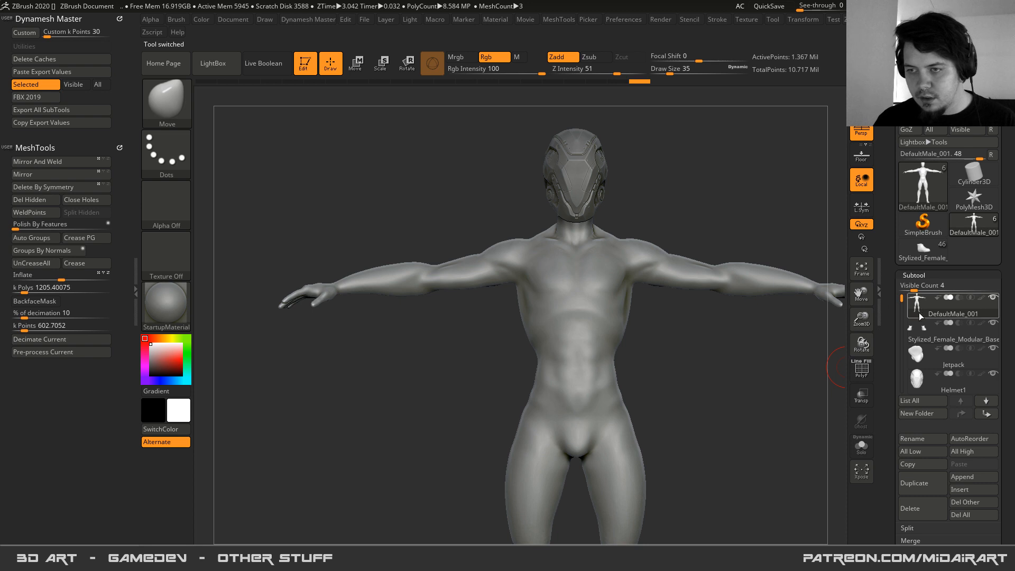
- Duplicate the DefaultMale_001 body, move the original to the end of the subtool list, and make the DefaultMale_002 copy active
click(914, 483)
mouse_move(985, 316)
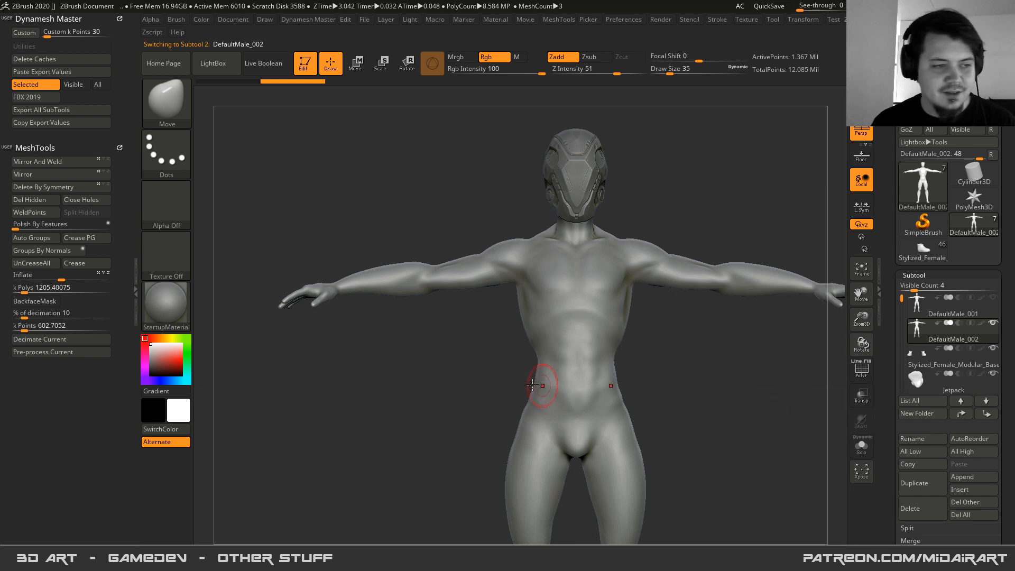
alt+drag(437, 362, 412, 295)
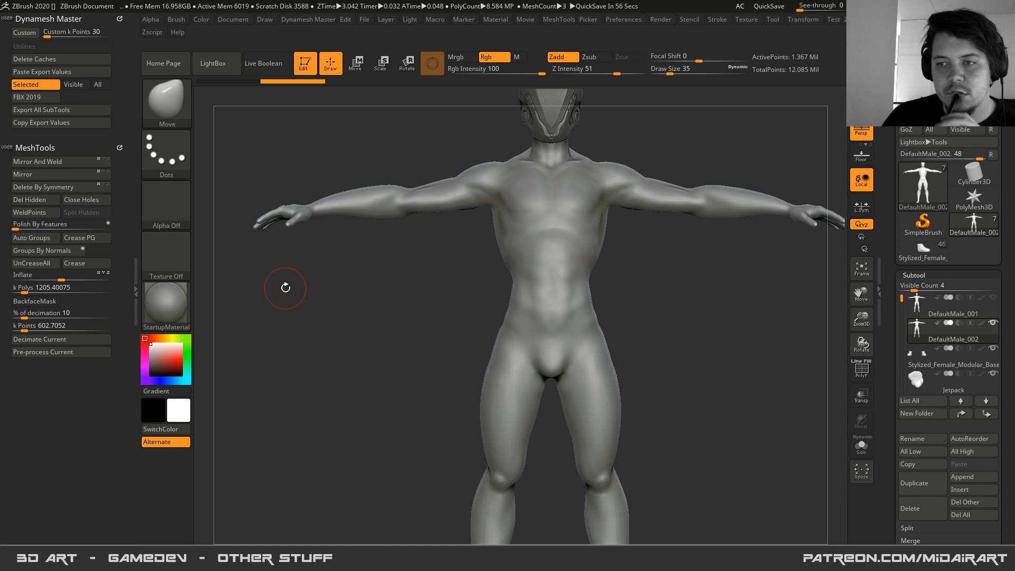
click(920, 306)
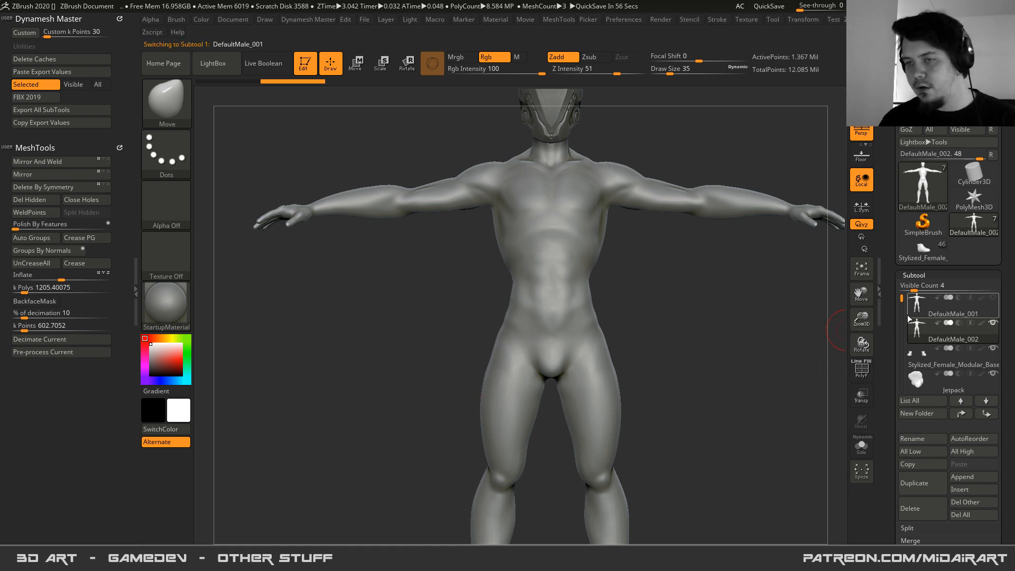
click(986, 414)
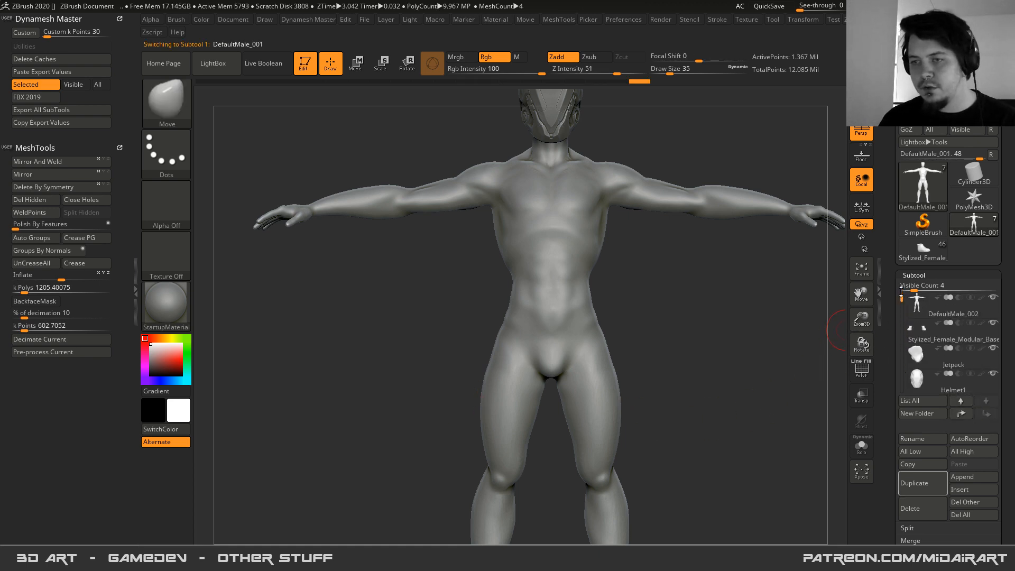
click(917, 307)
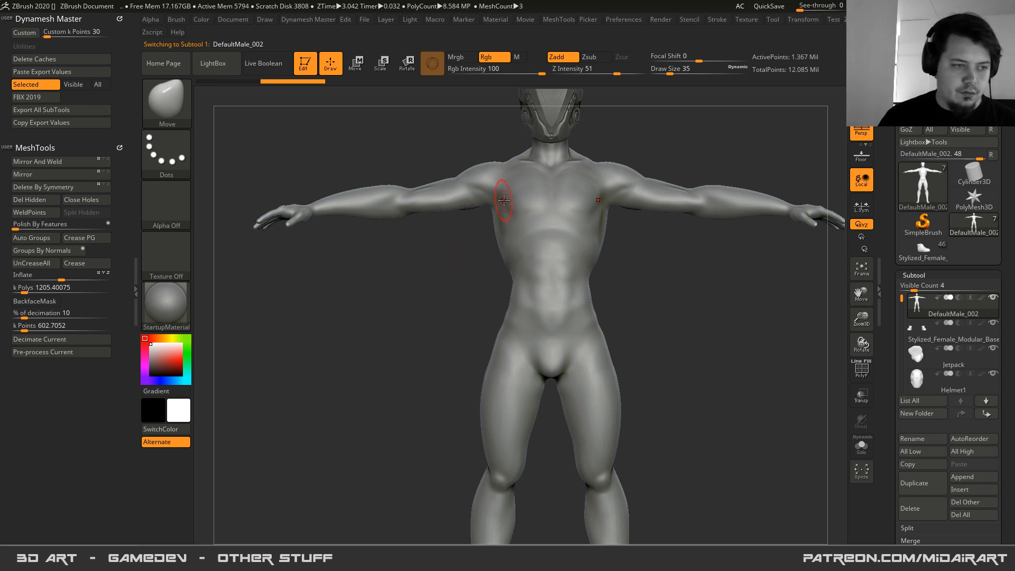
alt+drag(501, 290, 489, 342)
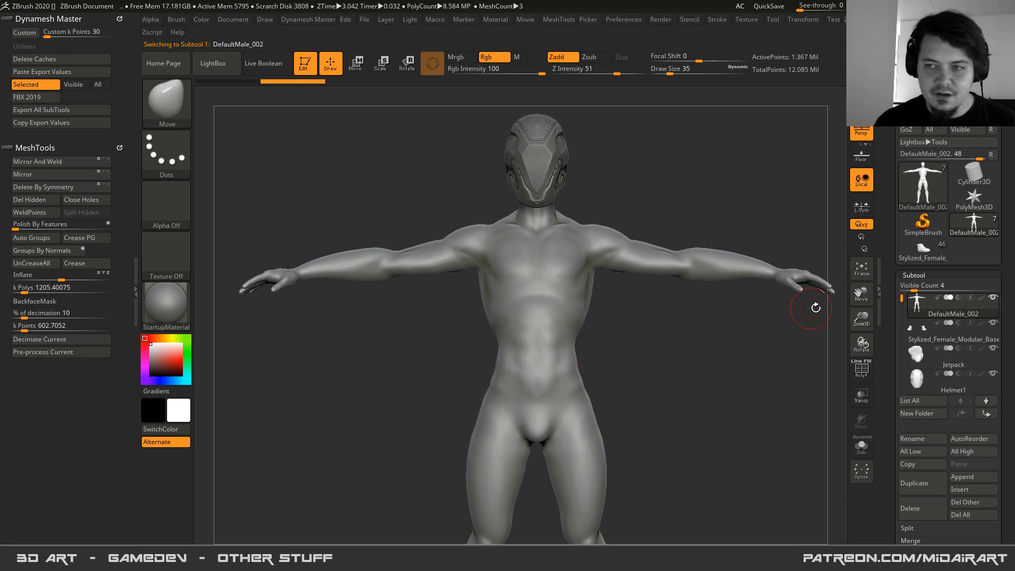
- Duplicate the DefaultMale_002 body and isolate the copy with Solo
click(914, 483)
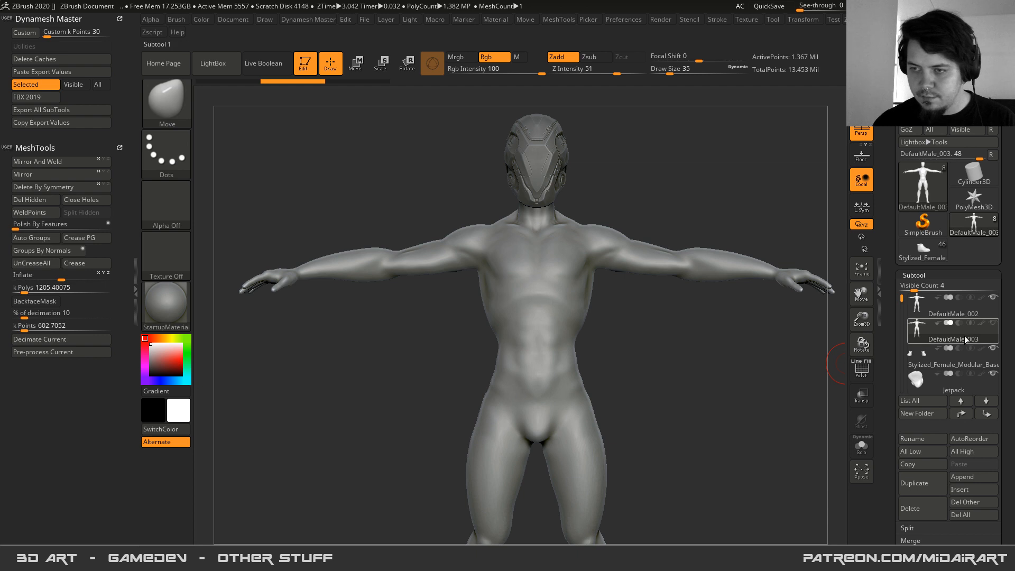
click(922, 299)
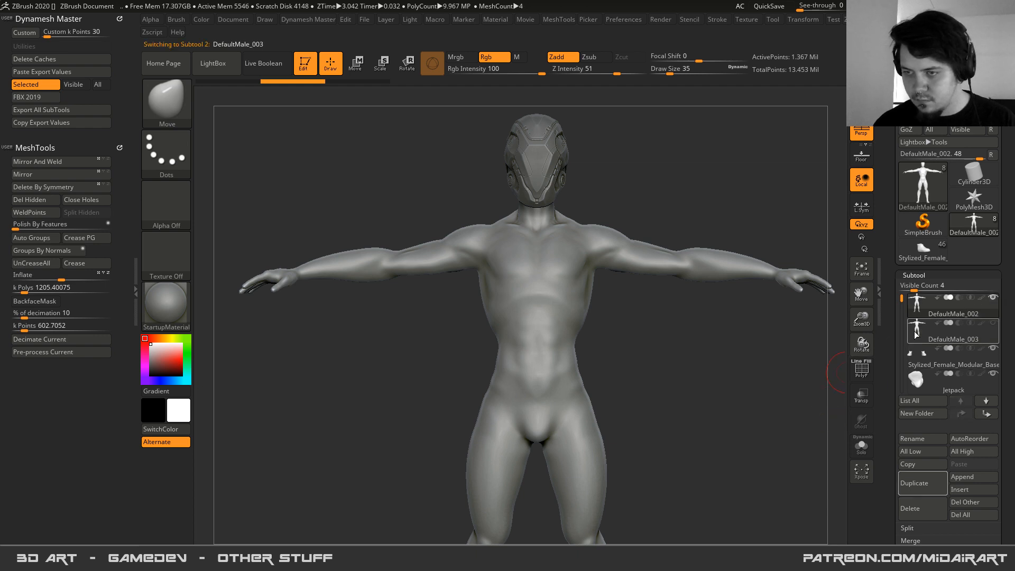
click(912, 329)
click(861, 446)
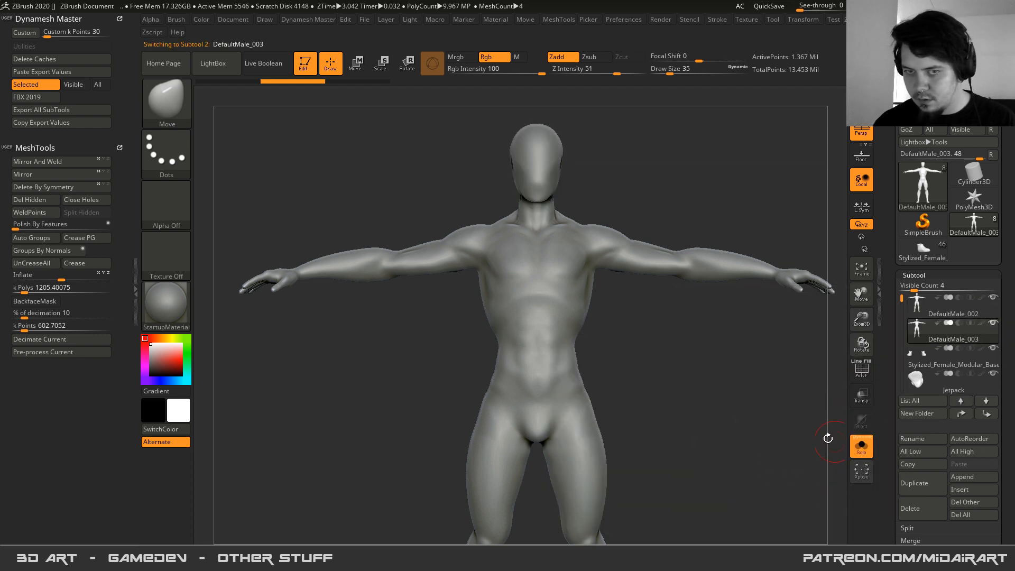
- Mask the upper chest with the FreeHand stroke, and change the MaskPen stroke to Lasso
mouse_move(483, 235)
ctrl+mouse_down()
mouse_move(566, 249)
mouse_move(524, 268)
mouse_move(591, 238)
ctrl+mouse_up()
ctrl+drag(376, 362, 416, 416)
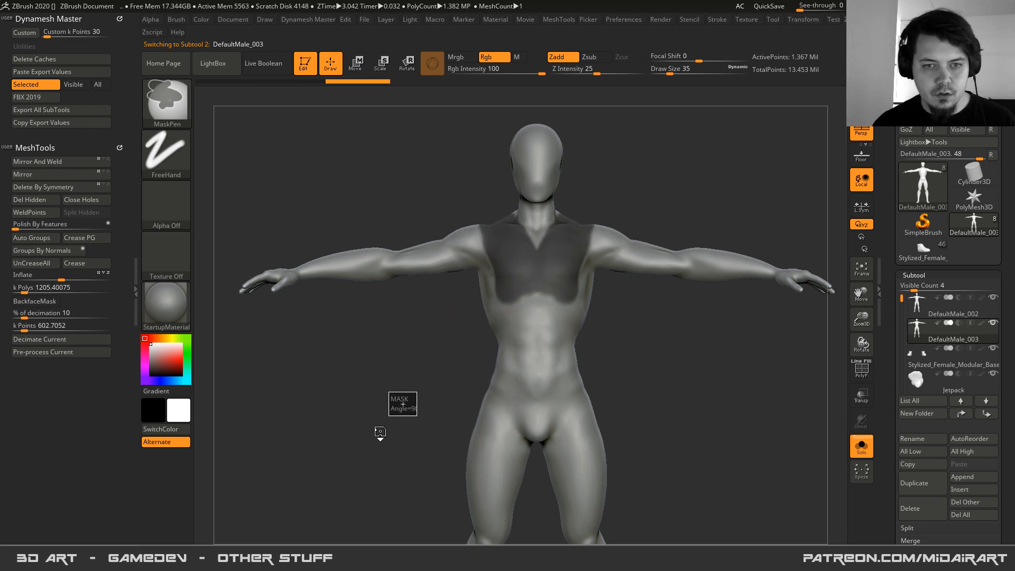
key(ctrl+z)
ctrl+click(166, 154)
ctrl+click(331, 187)
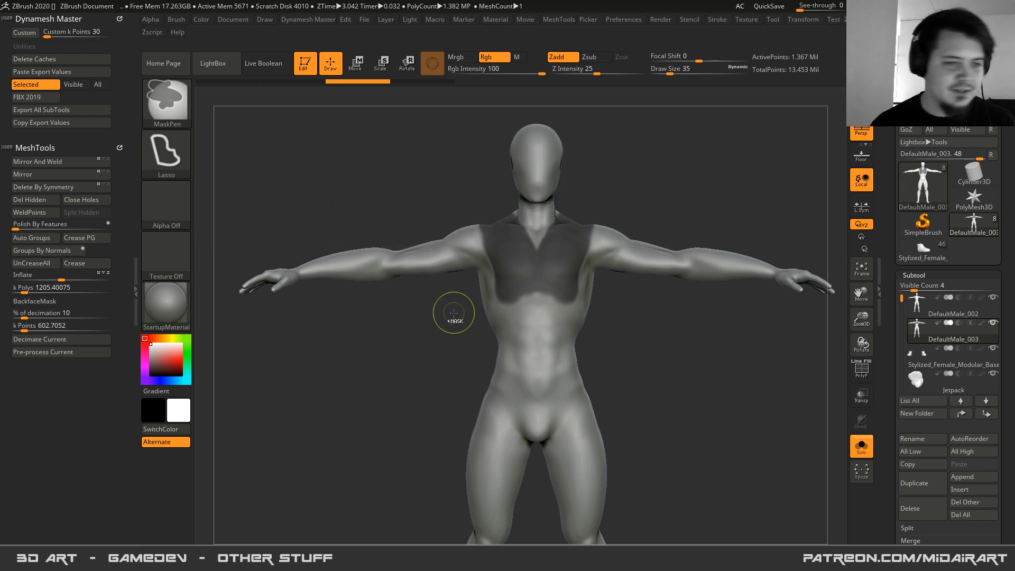
- Lasso-mask the rest of the torso and the legs, leaving the head, neck and arms unmasked
mouse_move(473, 288)
ctrl+mouse_down()
mouse_move(479, 219)
mouse_move(509, 203)
mouse_move(533, 210)
mouse_move(550, 285)
ctrl+mouse_up()
alt+drag(475, 335, 458, 262)
mouse_move(484, 203)
ctrl+mouse_down()
mouse_move(470, 254)
mouse_move(547, 275)
ctrl+mouse_up()
mouse_move(451, 204)
ctrl+mouse_down()
mouse_move(562, 350)
mouse_move(430, 353)
mouse_move(413, 310)
ctrl+mouse_up()
alt+right_drag(412, 310, 413, 287)
ctrl+right_drag(412, 287, 399, 271)
alt+right_drag(439, 207, 444, 254)
mouse_move(426, 232)
ctrl+mouse_down()
mouse_move(581, 316)
mouse_move(399, 396)
mouse_move(407, 410)
mouse_move(471, 417)
mouse_move(432, 410)
ctrl+mouse_up()
alt+right_drag(463, 255, 467, 331)
right_drag(451, 297, 475, 306)
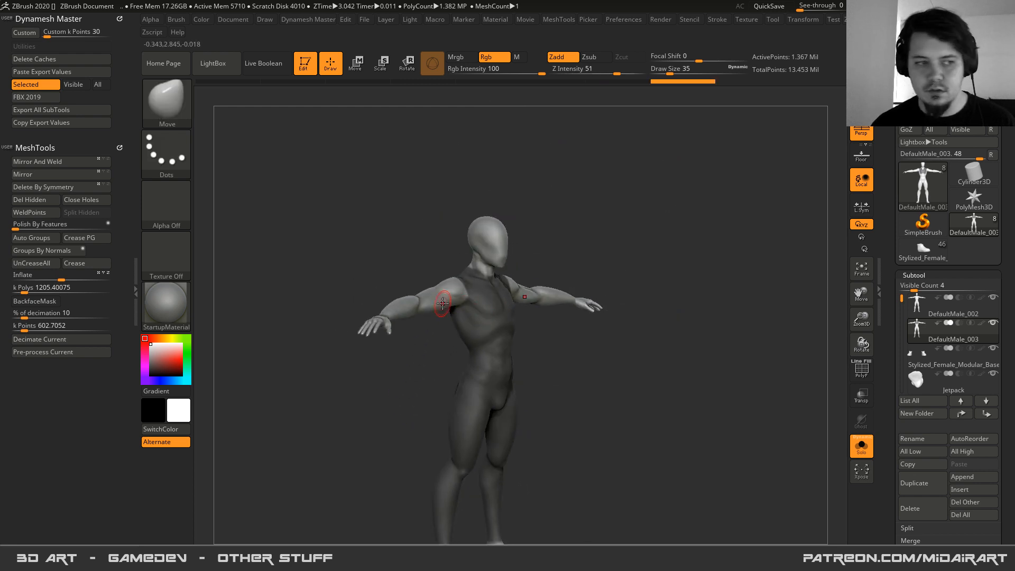
- Change the MaskPen stroke to Dots and paint the mask around the back and side of the neck base
drag(414, 263, 422, 325)
alt+right_drag(360, 277, 407, 317)
ctrl+right_drag(407, 317, 492, 433)
ctrl+click(177, 158)
ctrl+click(226, 164)
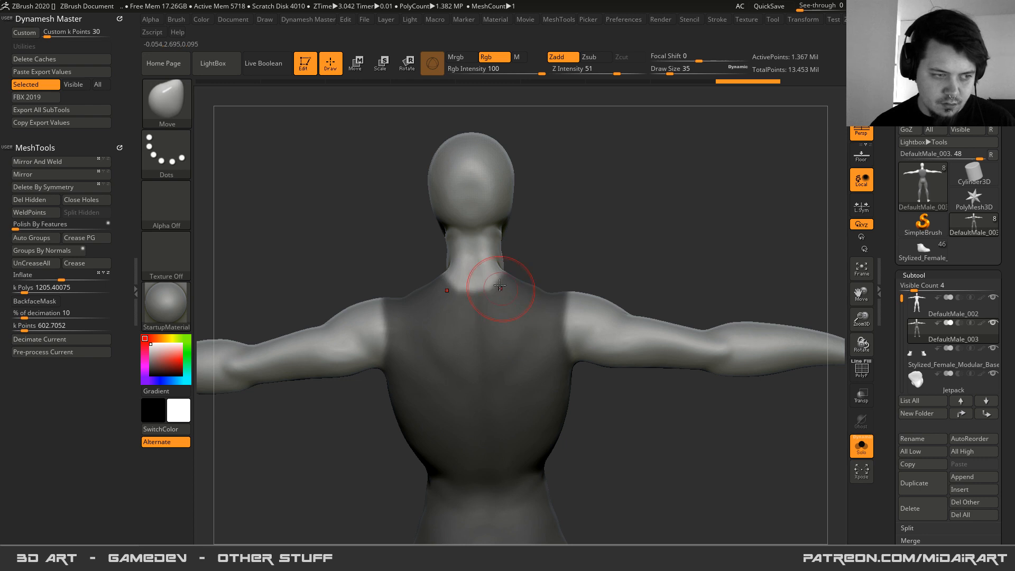
mouse_move(502, 302)
right_down()
mouse_move(446, 301)
mouse_move(537, 307)
mouse_move(517, 341)
mouse_move(503, 324)
mouse_move(503, 279)
mouse_move(515, 360)
right_up()
mouse_move(389, 270)
ctrl+mouse_down()
mouse_move(401, 245)
mouse_move(433, 263)
mouse_move(430, 239)
ctrl+mouse_up()
right_drag(429, 239, 436, 243)
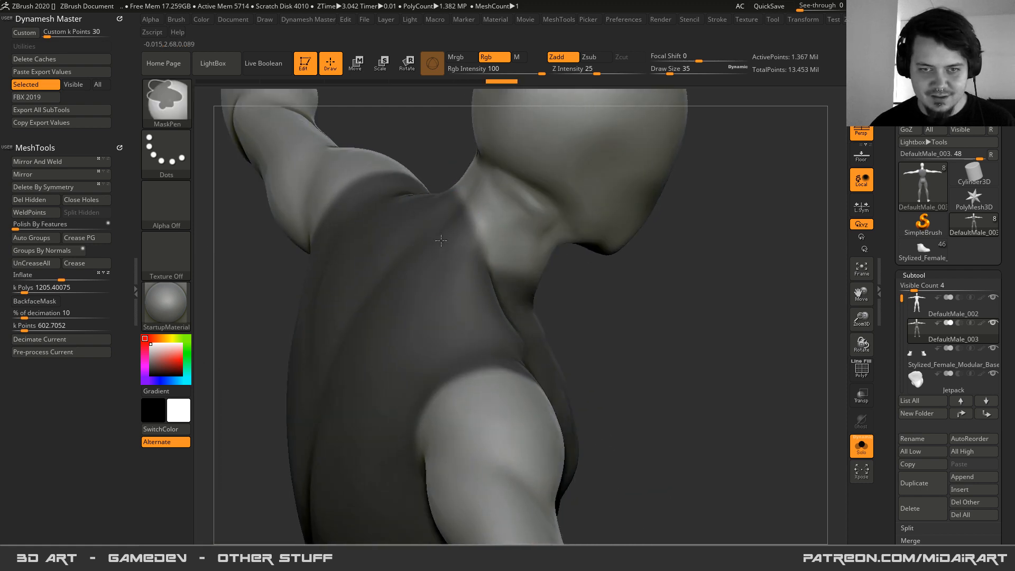
mouse_move(470, 271)
ctrl+mouse_down()
mouse_move(482, 278)
mouse_move(460, 249)
ctrl+mouse_up()
mouse_move(460, 249)
right_down()
mouse_move(458, 283)
mouse_move(493, 288)
mouse_move(457, 290)
right_up()
- Set the draw size to 22 and shape the mask's collar edge around the front and side of the neck
key(space)
drag(503, 275, 498, 274)
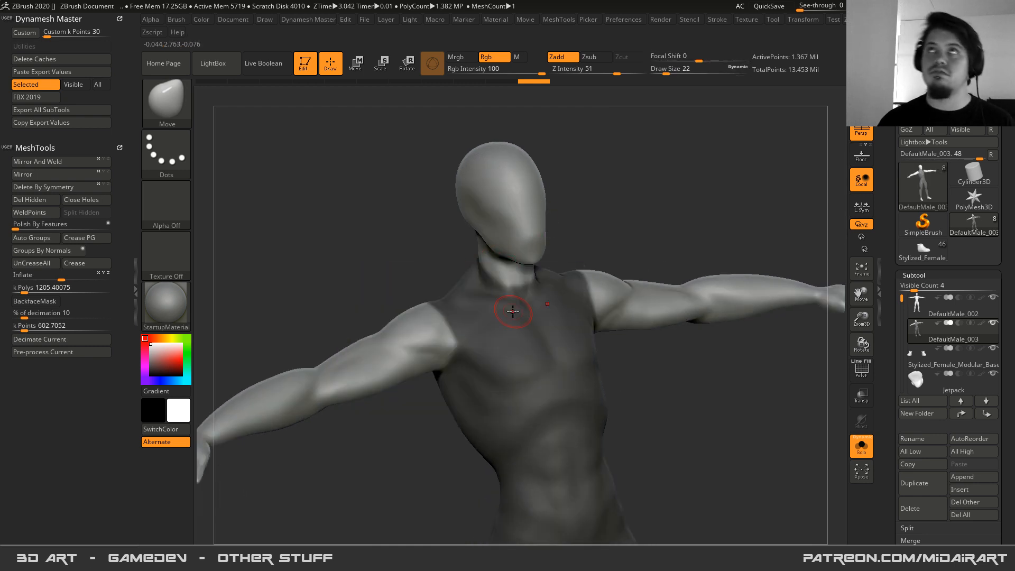
right_drag(505, 283, 528, 358)
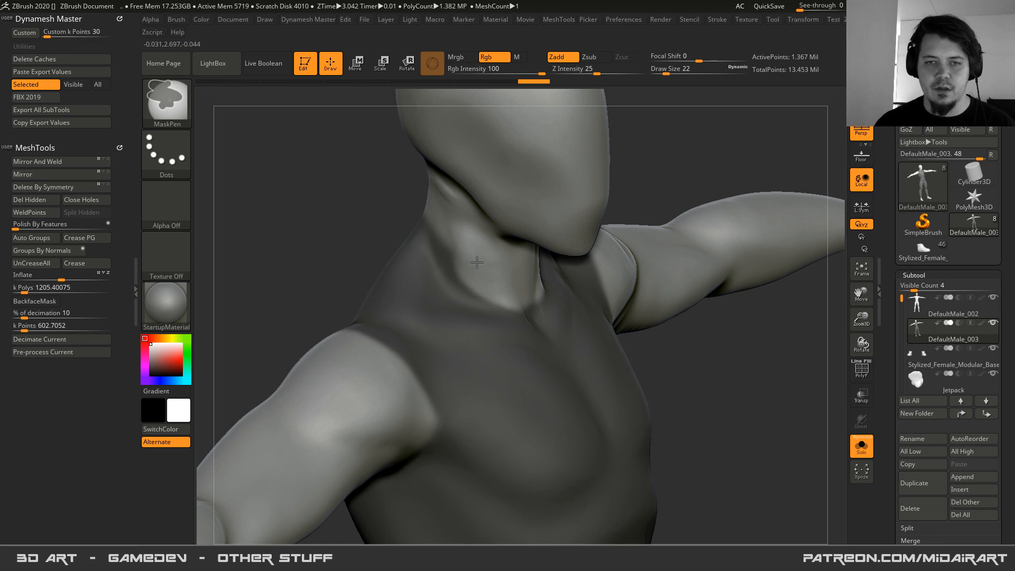
right_drag(477, 284, 410, 214)
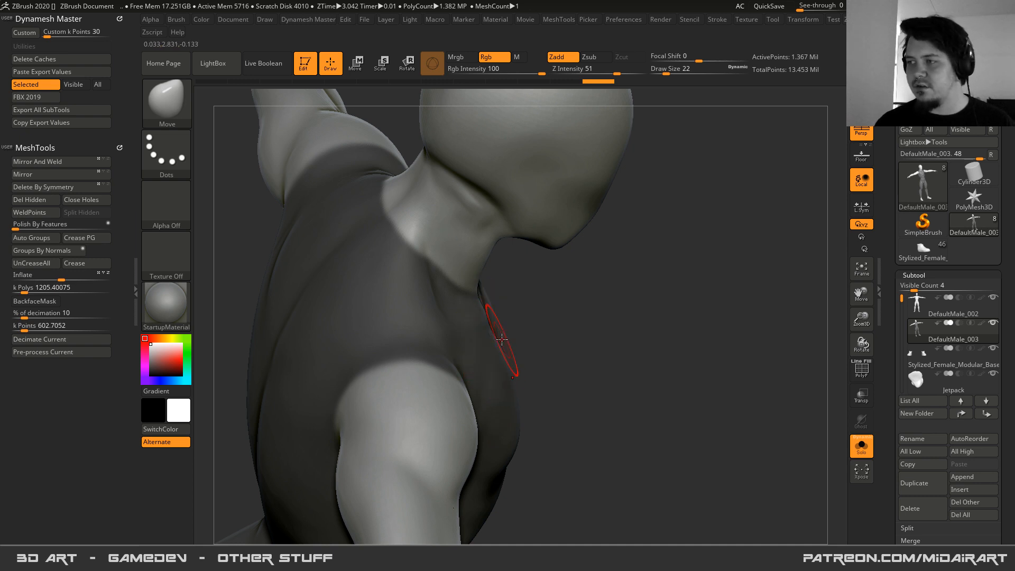
mouse_move(484, 329)
right_down()
mouse_move(430, 267)
mouse_move(456, 271)
right_up()
- Set the draw size to 13 and refine the masked neckline along the front of the throat and the side of the neck
key(space)
drag(448, 260, 443, 262)
key(ctrl)
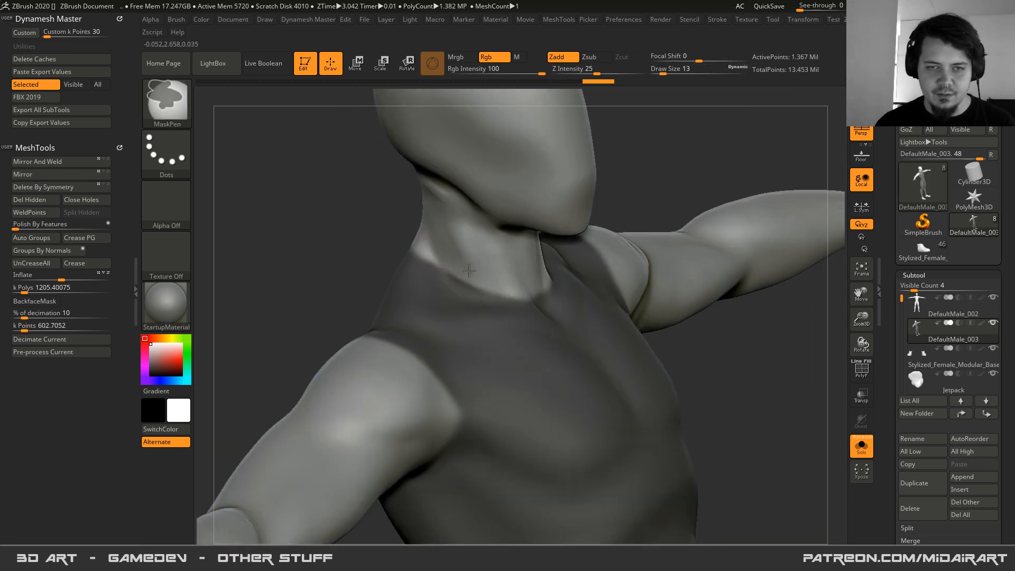
ctrl+drag(462, 269, 473, 287)
mouse_move(472, 288)
right_down()
mouse_move(497, 261)
mouse_move(534, 269)
right_up()
ctrl+drag(549, 285, 543, 277)
mouse_move(542, 276)
ctrl+right_down()
mouse_move(531, 278)
mouse_move(548, 291)
ctrl+right_up()
mouse_move(550, 249)
alt+right_down()
mouse_move(544, 304)
mouse_move(561, 300)
alt+right_up()
key(ctrl)
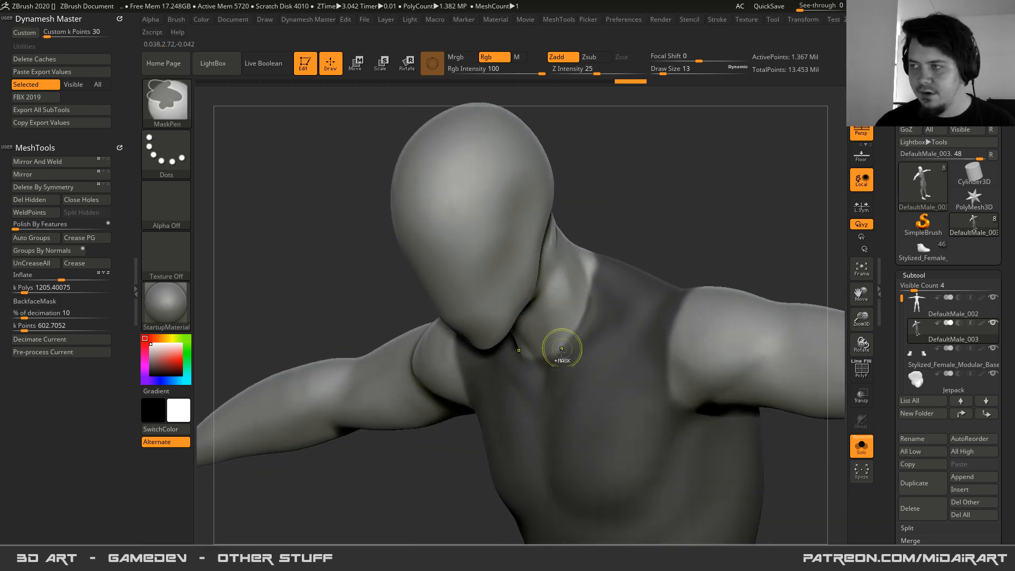
mouse_move(533, 332)
ctrl+right_down()
mouse_move(555, 300)
mouse_move(537, 322)
mouse_move(536, 305)
mouse_move(582, 318)
ctrl+right_up()
ctrl+right_drag(534, 328, 527, 399)
right_drag(465, 253, 497, 275)
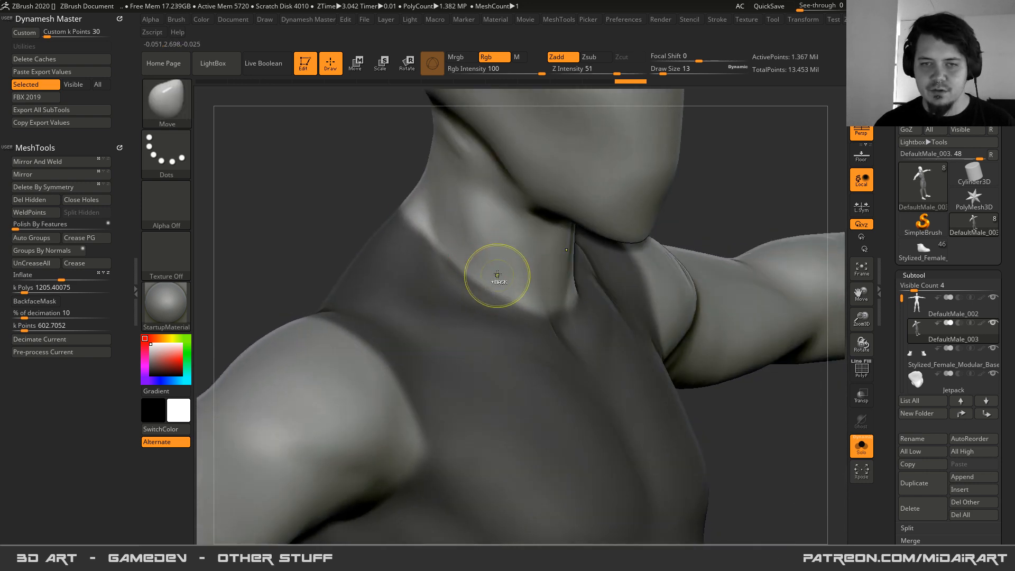
- Trim the masked neckline by erasing mask along the throat and the side of the neck, undoing a stray mask change first
ctrl+click(482, 265)
key(ctrl+z)
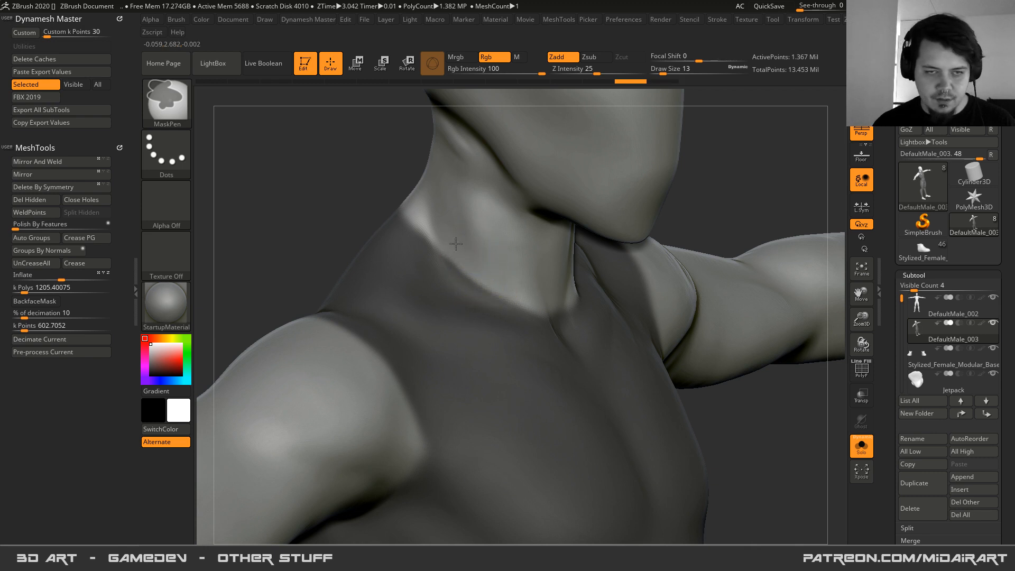
mouse_move(509, 288)
ctrl+alt+mouse_down()
mouse_move(559, 312)
mouse_move(533, 292)
ctrl+alt+mouse_up()
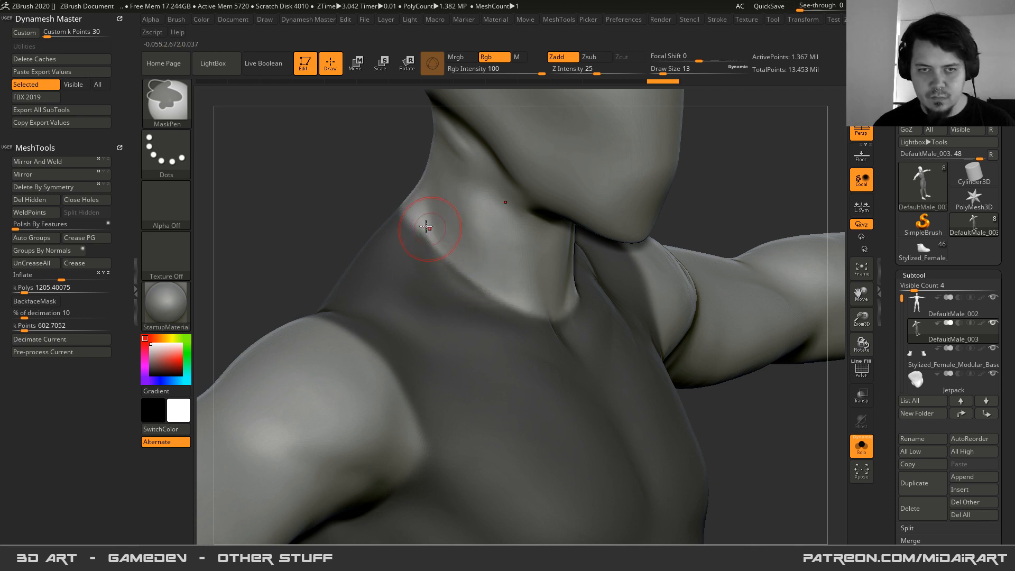
right_drag(433, 229, 460, 232)
ctrl+alt+drag(448, 244, 410, 206)
mouse_move(370, 199)
right_down()
mouse_move(392, 198)
mouse_move(394, 183)
mouse_move(366, 179)
mouse_move(362, 318)
mouse_move(412, 294)
right_up()
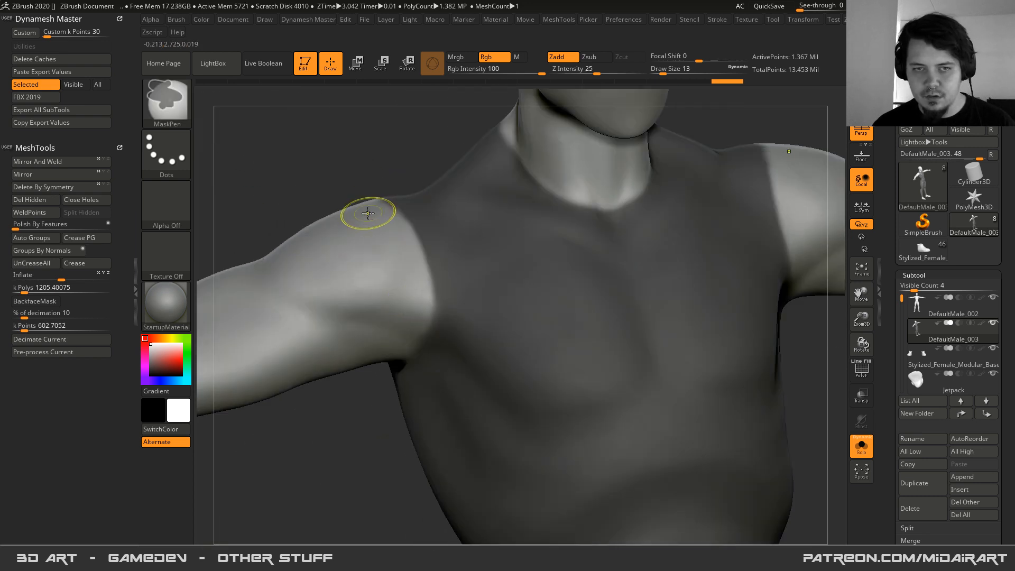
- Erase the mask spill over the top and front of the shoulder to define a clean sleeveless armhole edge
right_drag(366, 216, 394, 241)
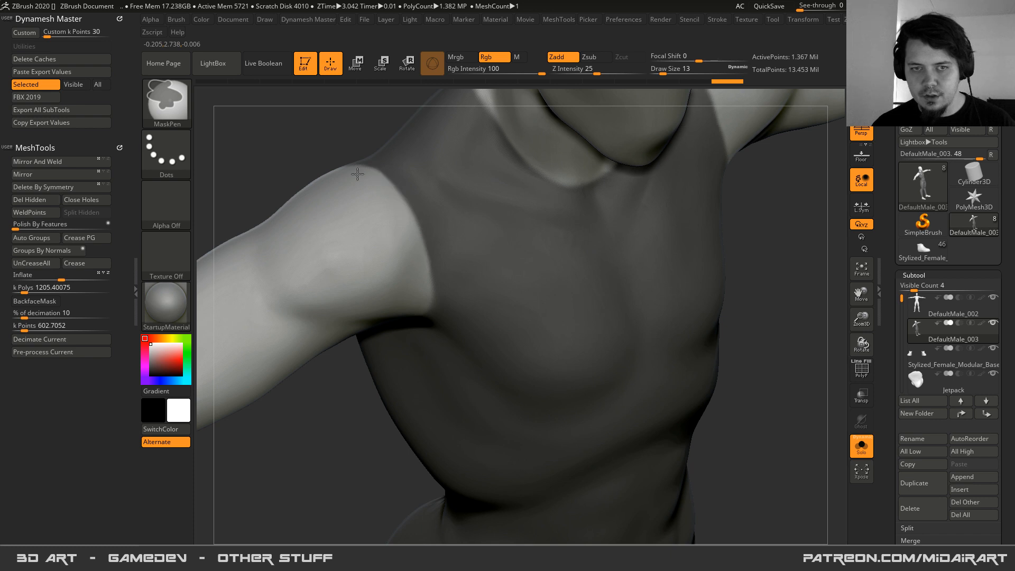
mouse_move(357, 173)
right_down()
mouse_move(365, 288)
mouse_move(460, 303)
mouse_move(322, 271)
right_up()
ctrl+alt+drag(322, 272, 423, 245)
mouse_move(423, 245)
right_down()
mouse_move(373, 261)
mouse_move(363, 236)
right_up()
ctrl+alt+drag(363, 235, 447, 245)
right_drag(447, 245, 518, 262)
- Paint the mask's armhole edge around the back of the shoulder and toward the armpit
mouse_move(476, 291)
right_down()
mouse_move(458, 283)
mouse_move(481, 258)
right_up()
key(ctrl)
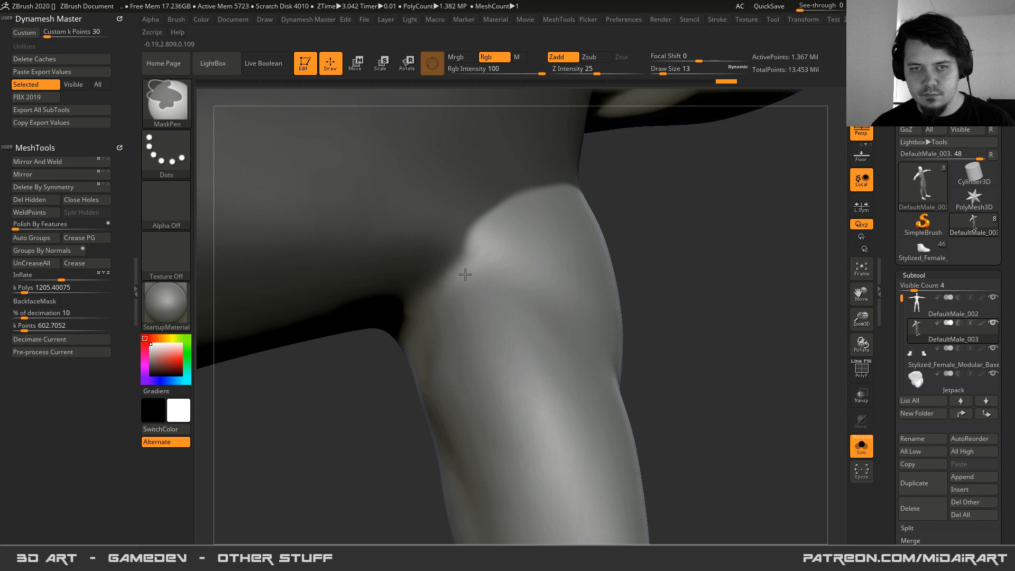
drag(465, 274, 407, 294)
mouse_move(401, 310)
right_down()
mouse_move(442, 252)
mouse_move(369, 364)
right_up()
key(ctrl)
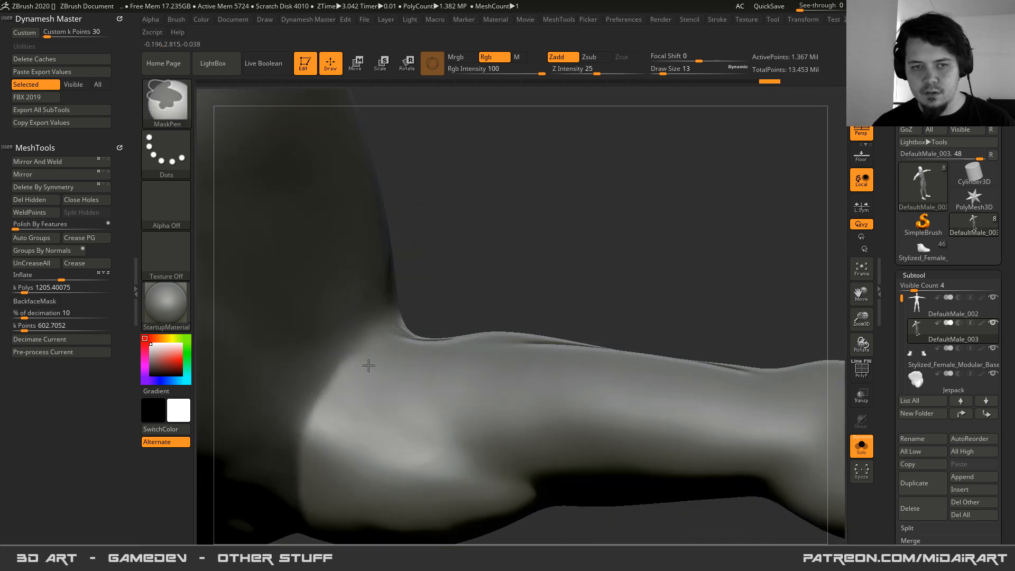
ctrl+drag(351, 341, 319, 392)
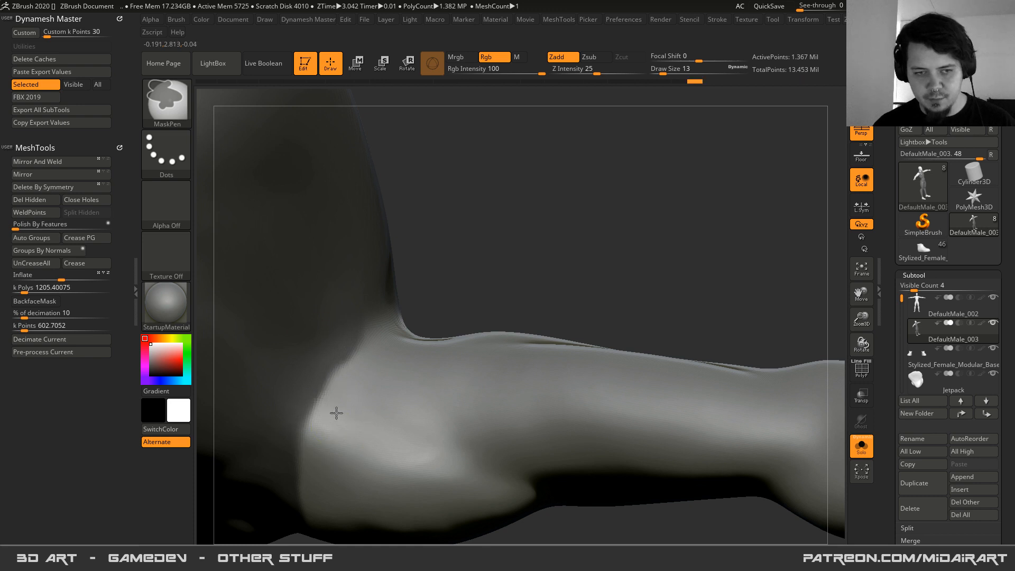
- Clean up the armhole mask edge under the armpit and return to a front view of the masked torso
right_drag(385, 340, 369, 307)
key(ctrl)
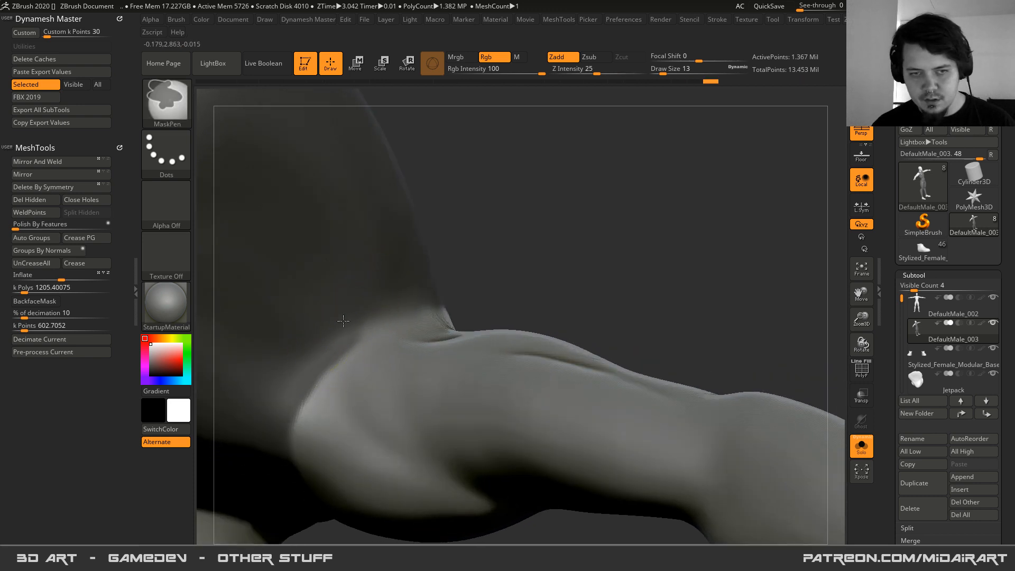
right_drag(399, 290, 363, 290)
key(ctrl)
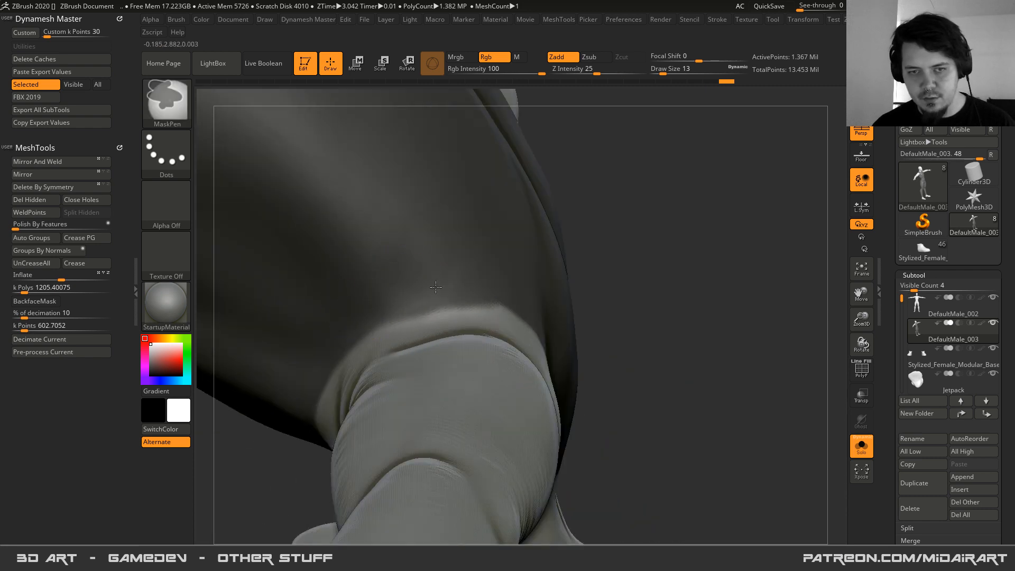
right_drag(485, 283, 379, 343)
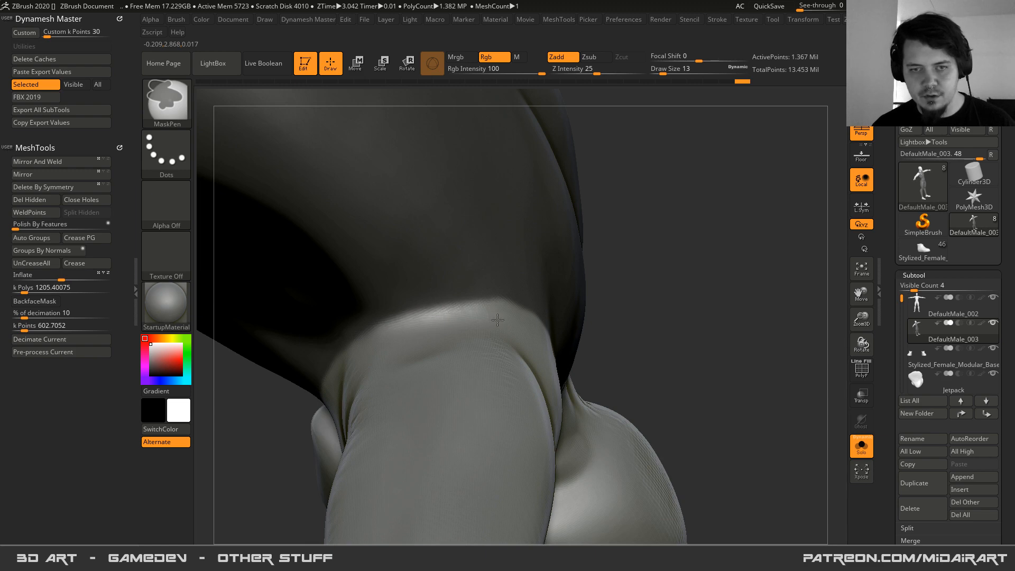
mouse_move(399, 331)
right_down()
mouse_move(442, 333)
mouse_move(446, 285)
right_up()
right_drag(477, 327, 460, 199)
alt+right_drag(437, 401, 459, 278)
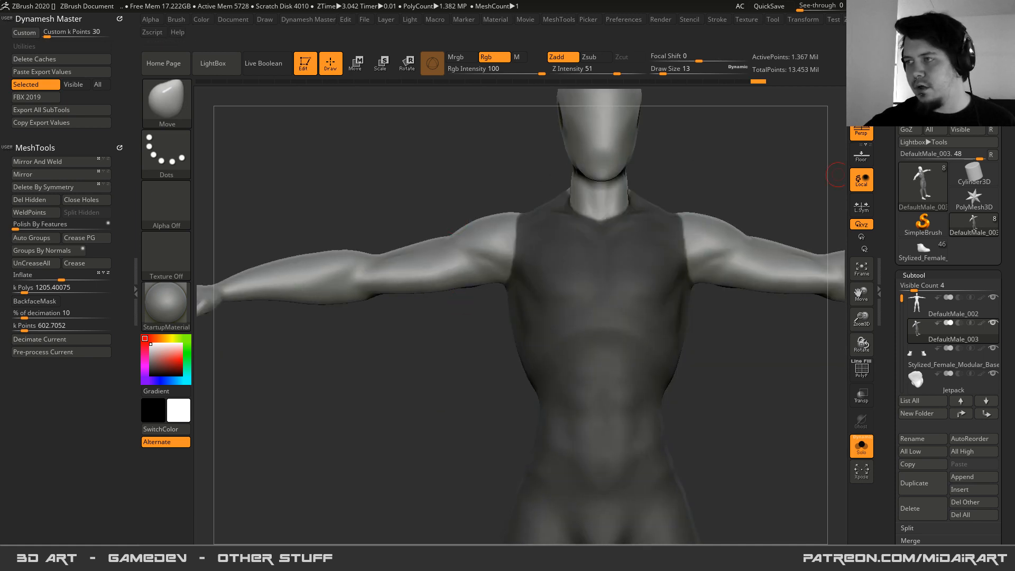
- Switch to the Photos window with 003.png and examine the female suit's panels on the torso, arms and thighs
drag(1014, 122, 539, 64)
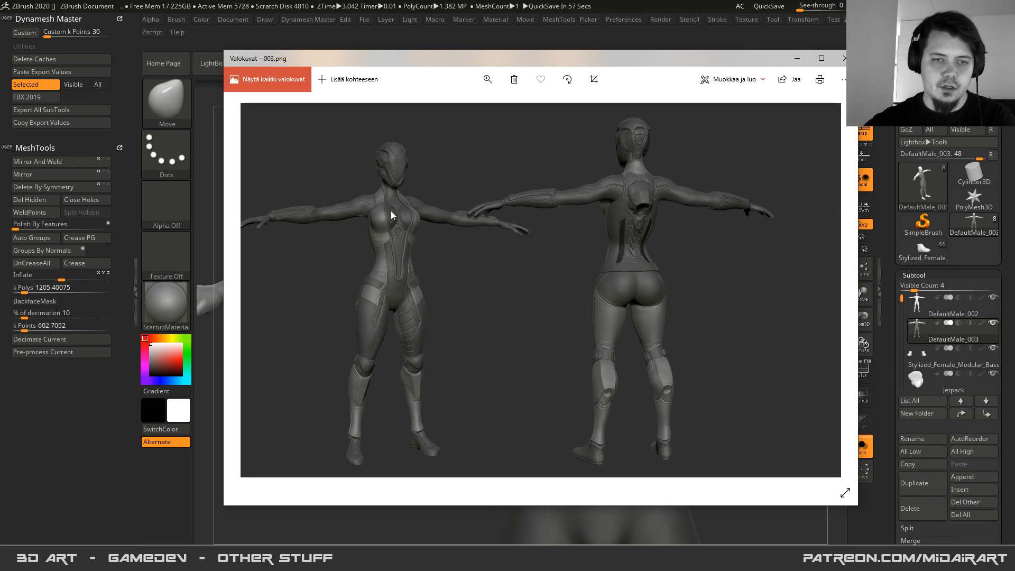
scroll(391, 210, up, 3)
drag(386, 218, 443, 227)
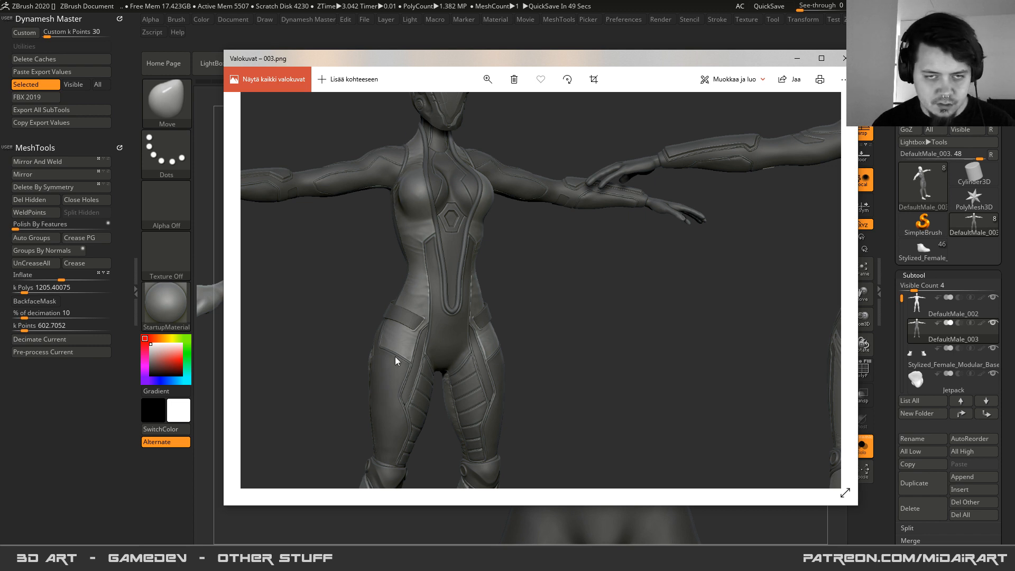
drag(395, 352, 439, 296)
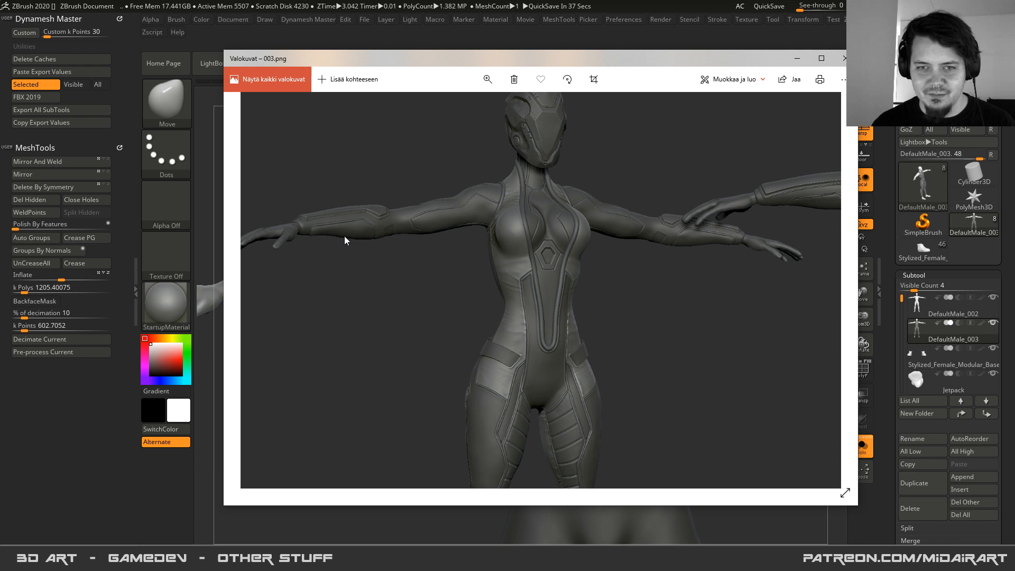
drag(521, 362, 499, 410)
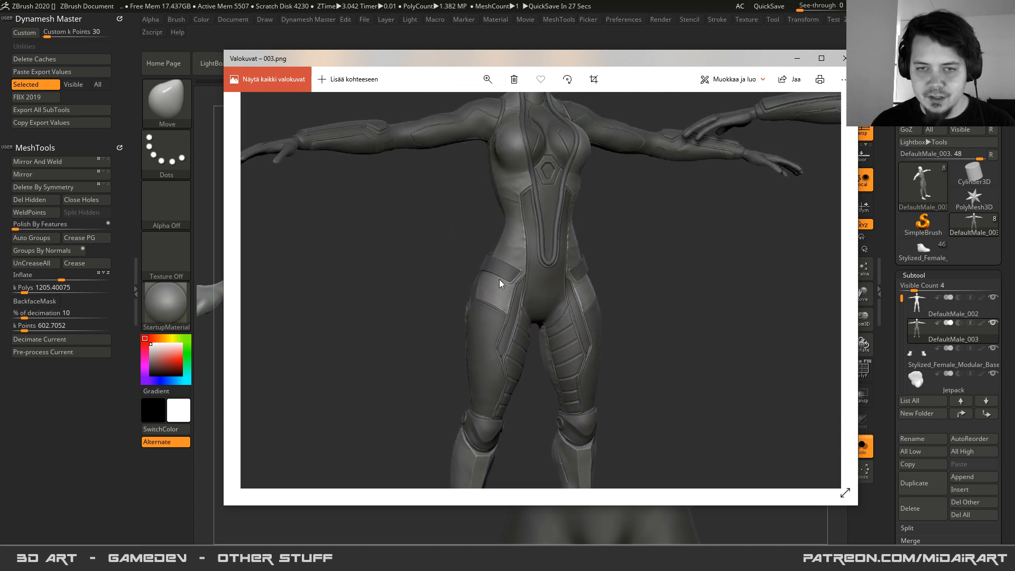
- Examine the helmet, chest and hip panels of the female suit in 003.png and move the image window out of the way
drag(462, 186, 500, 338)
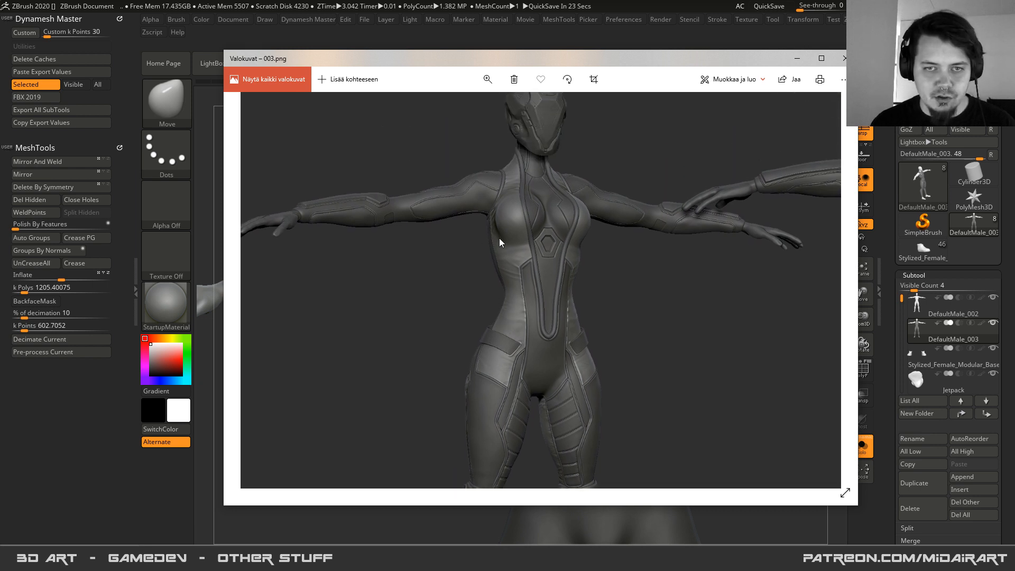
drag(470, 56, 470, 79)
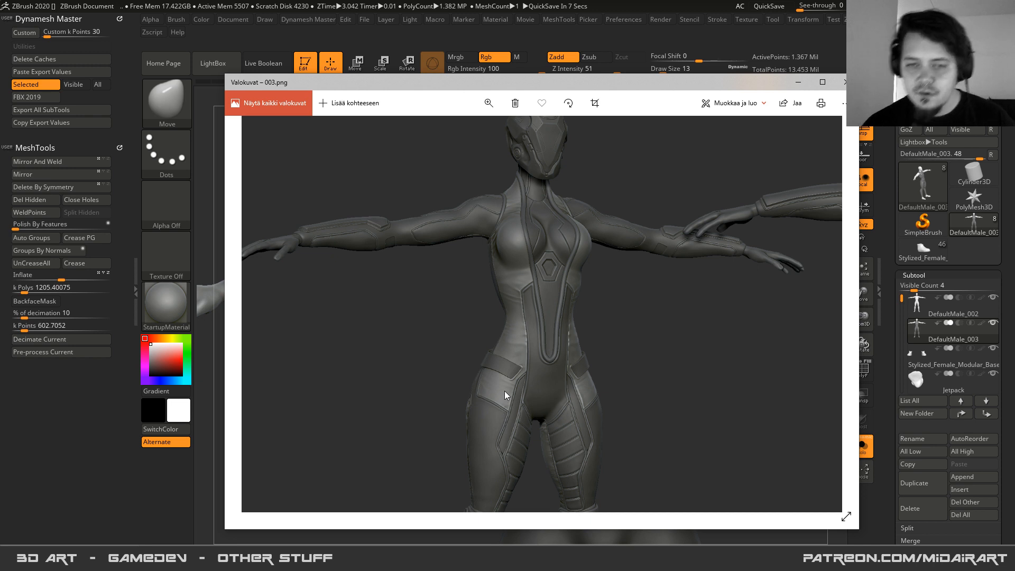
drag(564, 88, 1014, 132)
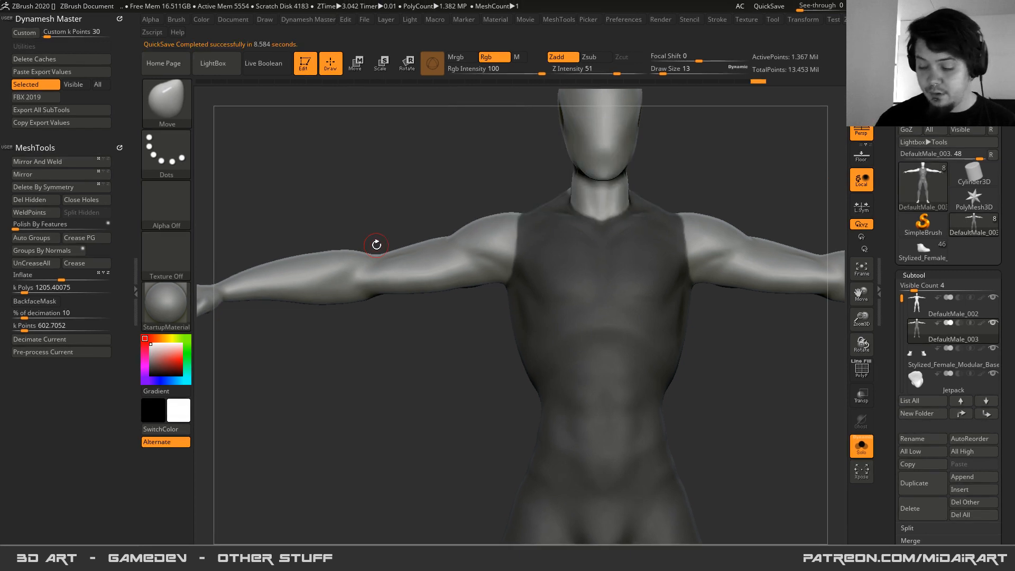
- Refine the mask's neckline edge around the base of the neck and the shoulder, checking it from several angles
right_drag(447, 171, 483, 195)
ctrl+right_drag(521, 267, 495, 201)
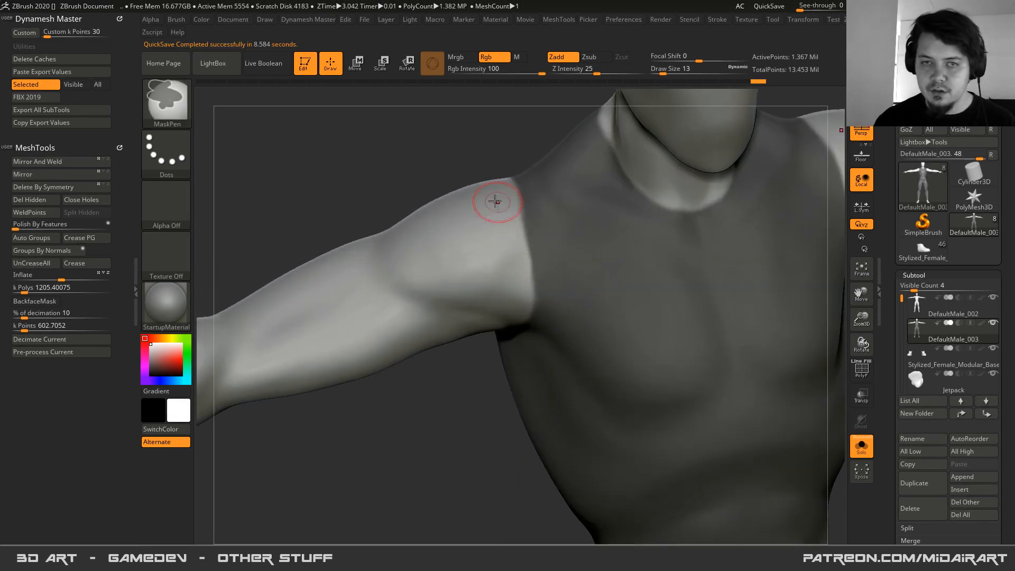
ctrl+click(510, 227)
mouse_move(492, 232)
right_down()
mouse_move(517, 303)
mouse_move(584, 192)
right_up()
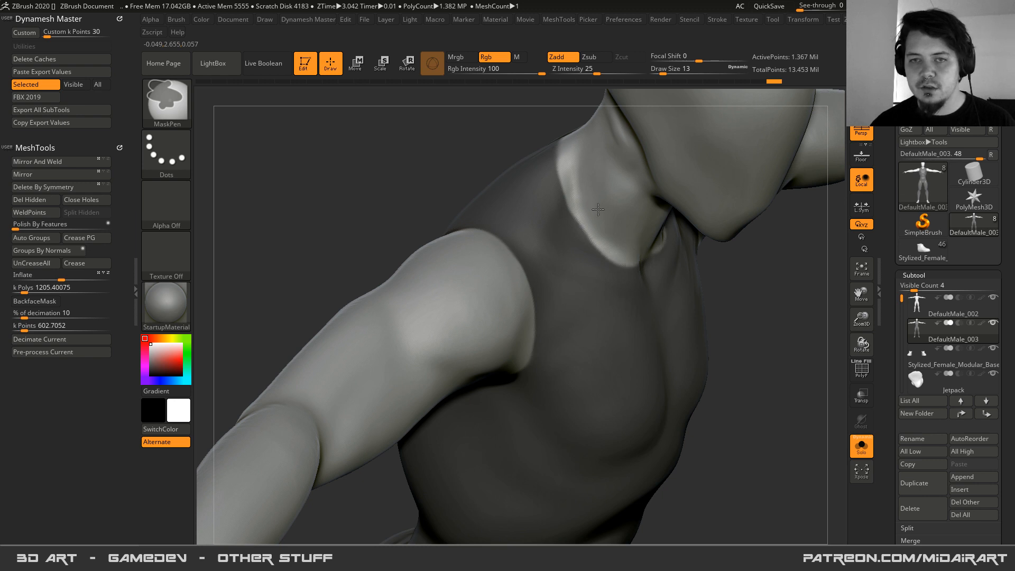
right_drag(589, 215, 593, 233)
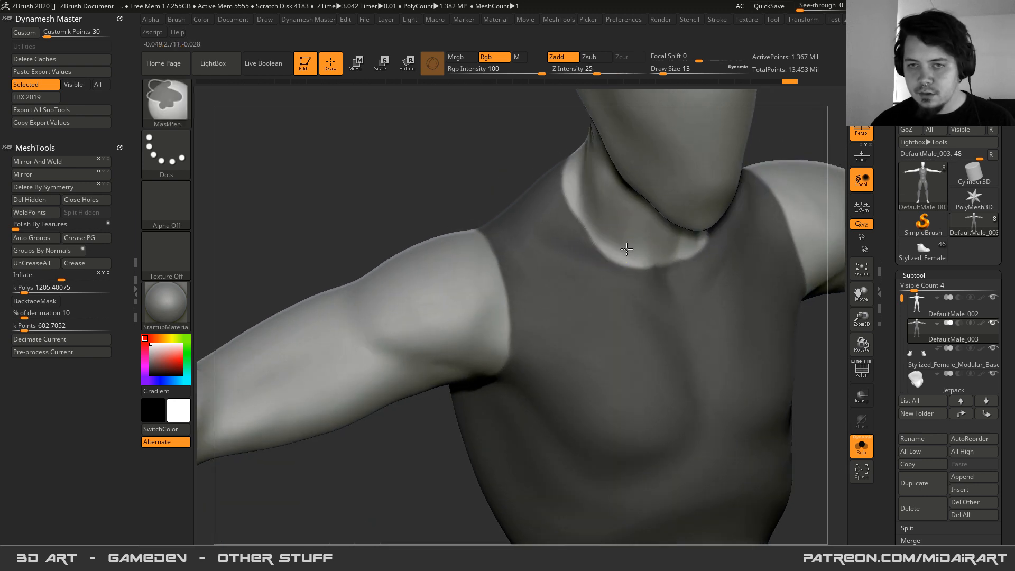
right_drag(641, 260, 612, 233)
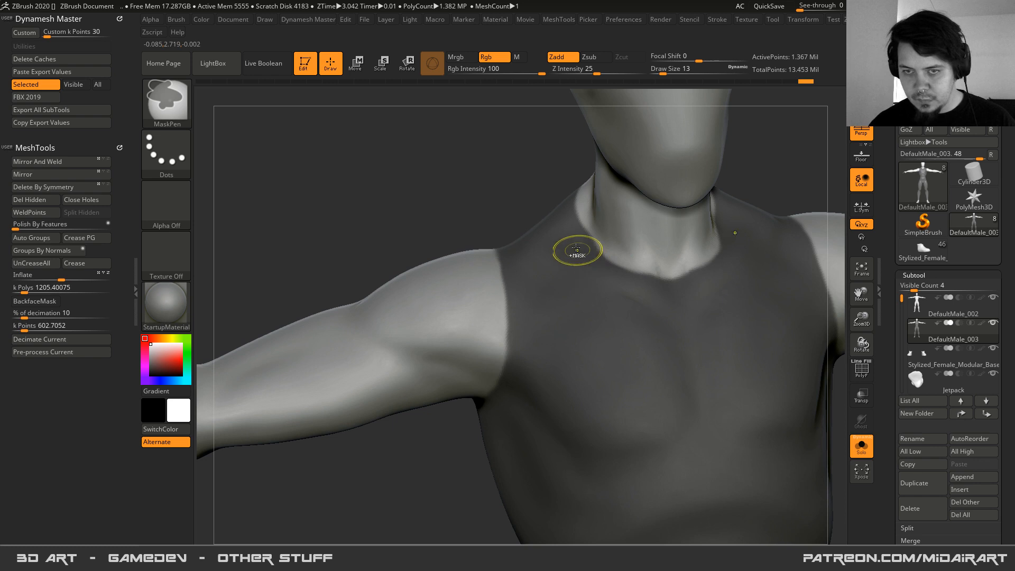
mouse_move(567, 233)
right_down()
mouse_move(596, 270)
mouse_move(598, 261)
mouse_move(568, 291)
mouse_move(587, 288)
mouse_move(545, 300)
mouse_move(597, 299)
mouse_move(488, 261)
mouse_move(494, 225)
right_up()
right_drag(526, 256, 588, 275)
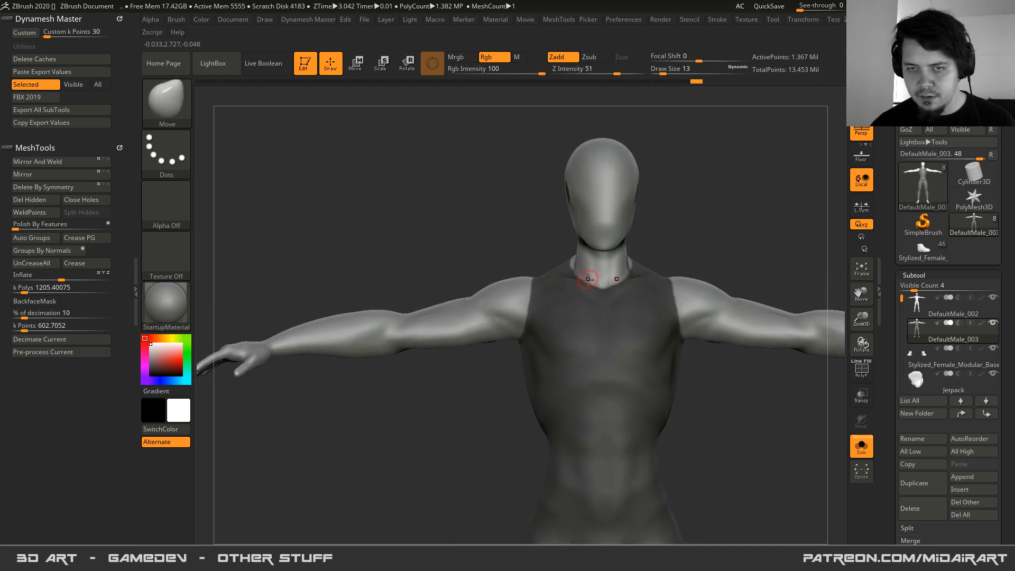
- Isolate the sleeveless torso-and-legs polygroup on the body duplicate, delete the hidden mesh, and show the other subtools again
alt+right_drag(539, 364, 519, 231)
right_drag(487, 305, 463, 223)
alt+right_drag(545, 210, 569, 347)
right_drag(581, 338, 526, 326)
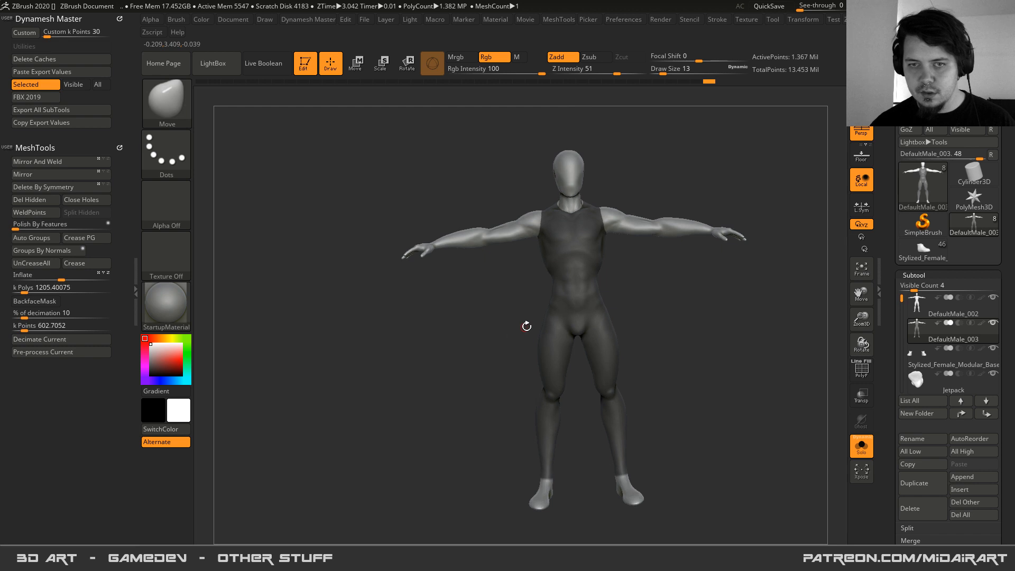
key(shift+f)
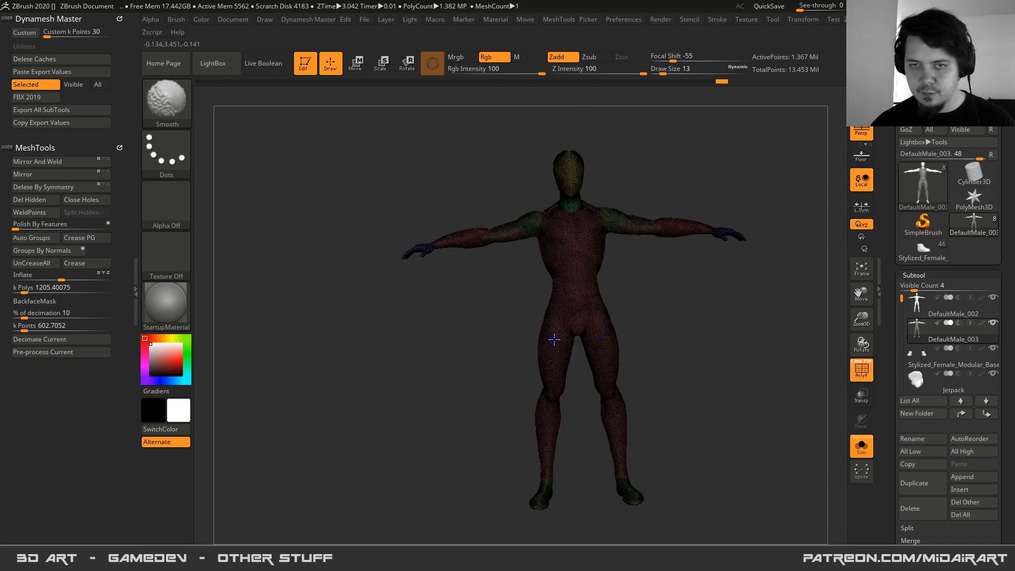
ctrl+shift+click(554, 325)
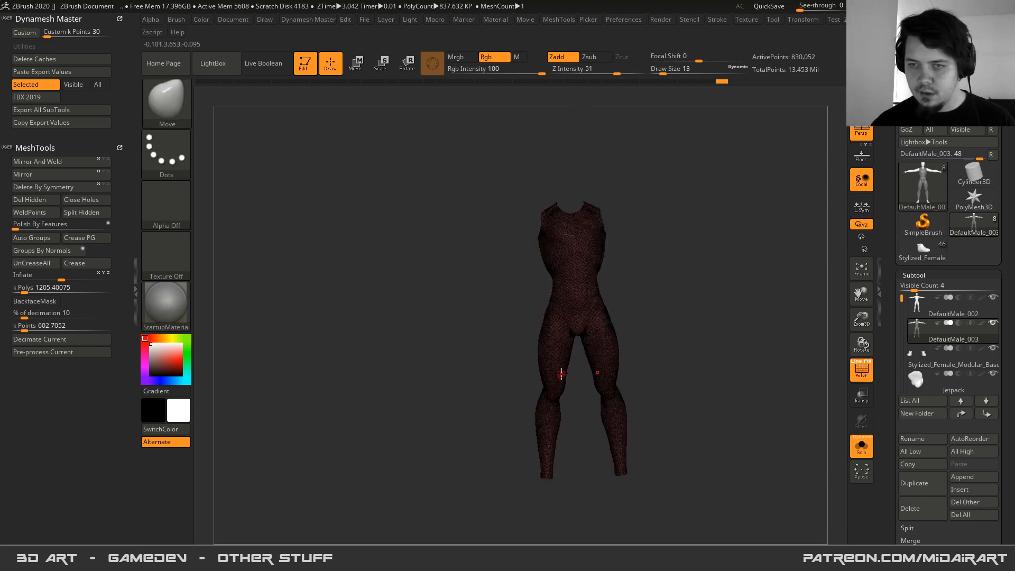
click(29, 200)
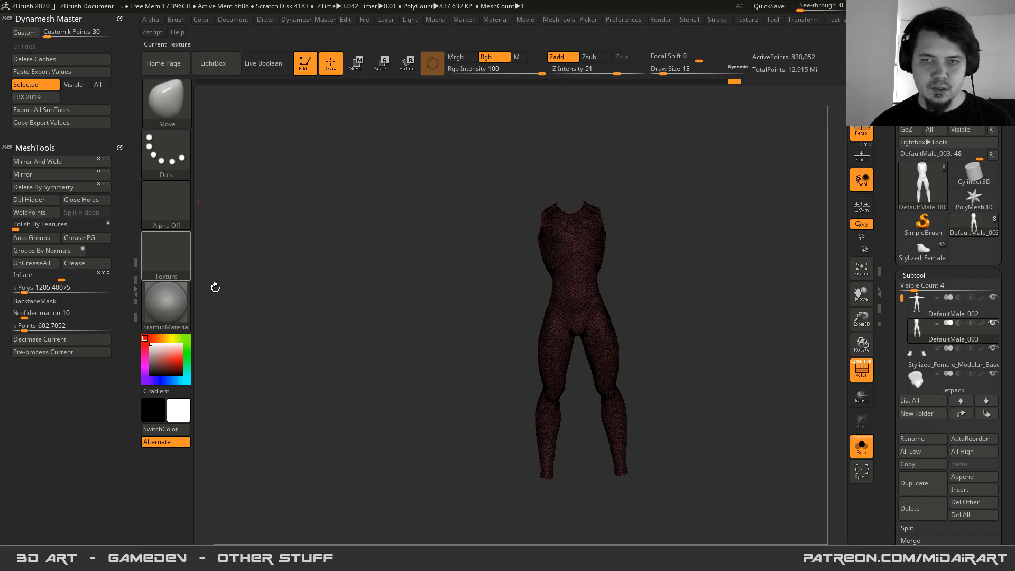
click(857, 458)
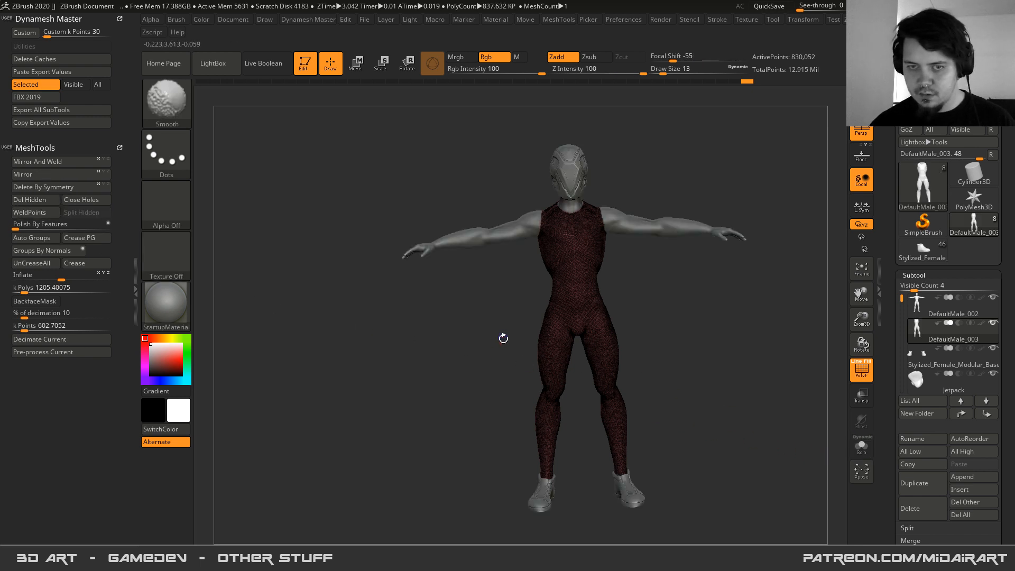
- Inflate the trimmed bodysuit slightly so it sits just above the body surface
key(shift+f)
drag(512, 315, 550, 297)
ctrl+right_drag(550, 297, 555, 367)
key(shift+f)
key(shift+f)
alt+right_drag(558, 252, 565, 367)
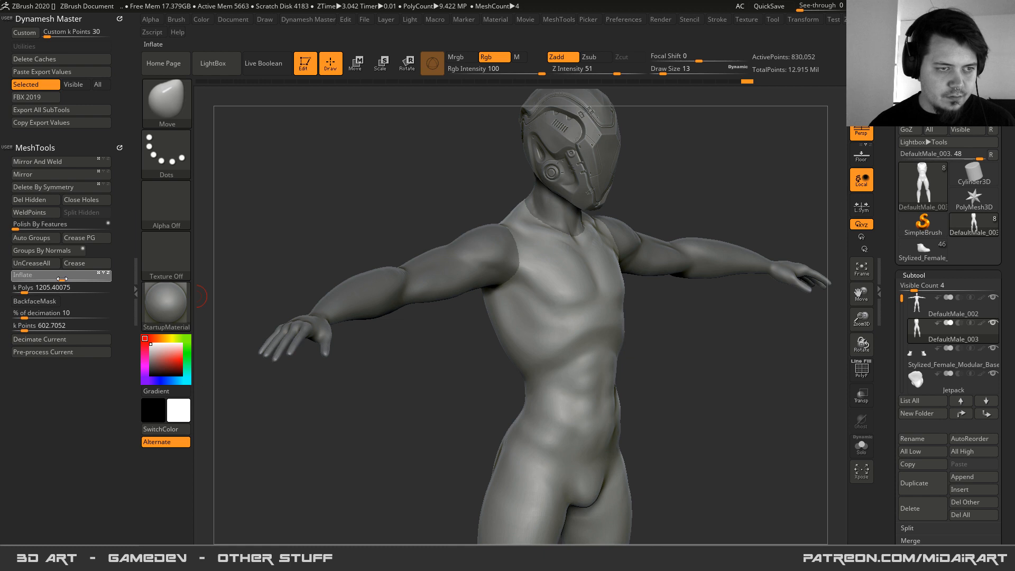
drag(63, 278, 64, 278)
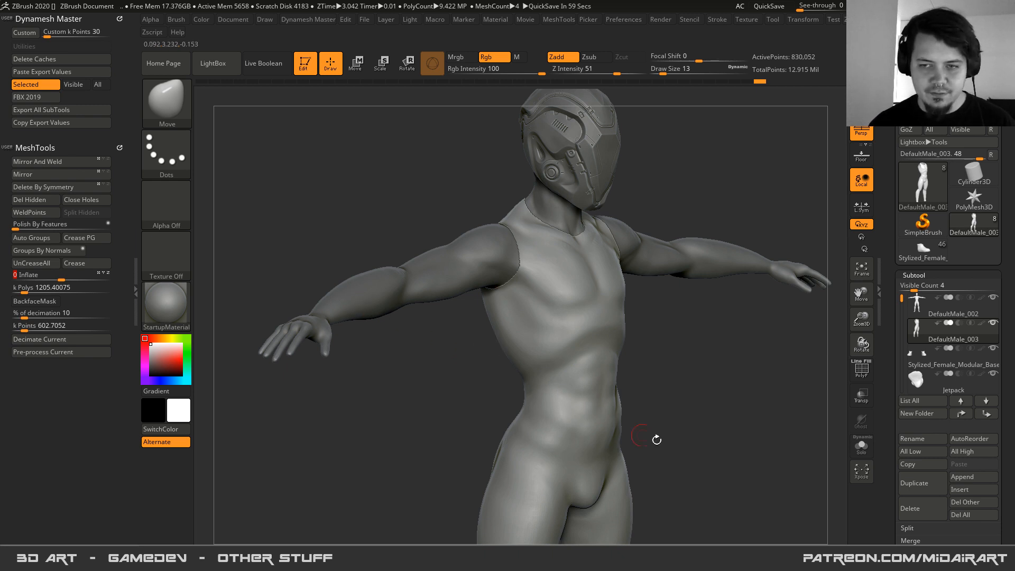
- Close the bodysuit's open holes while it is isolated, and compare the closed mesh with the arm and neck
click(861, 445)
drag(454, 341, 344, 296)
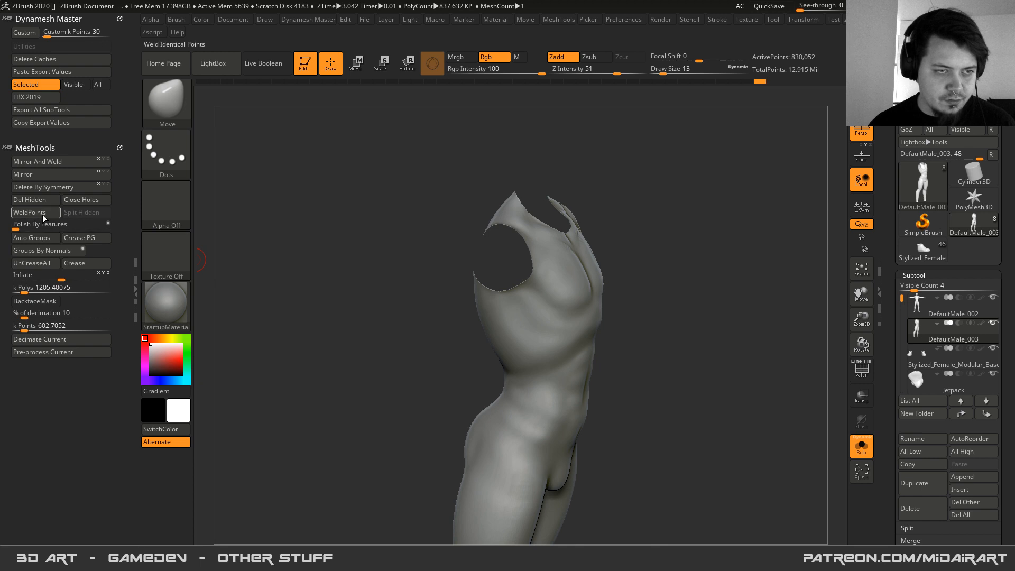
click(79, 199)
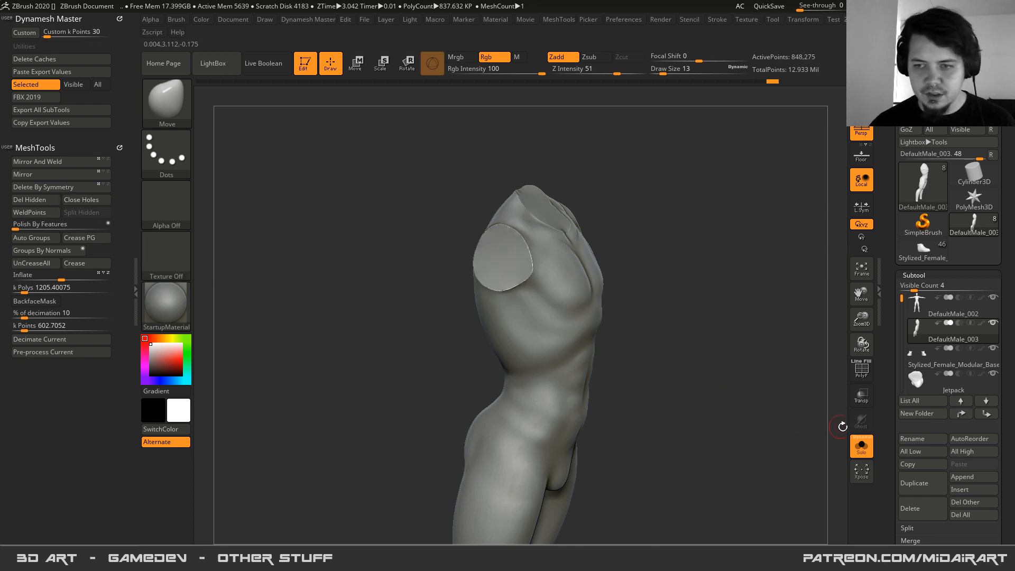
click(861, 446)
right_drag(725, 380, 515, 231)
mouse_move(531, 272)
ctrl+right_down()
mouse_move(559, 387)
mouse_move(542, 335)
mouse_move(530, 381)
ctrl+right_up()
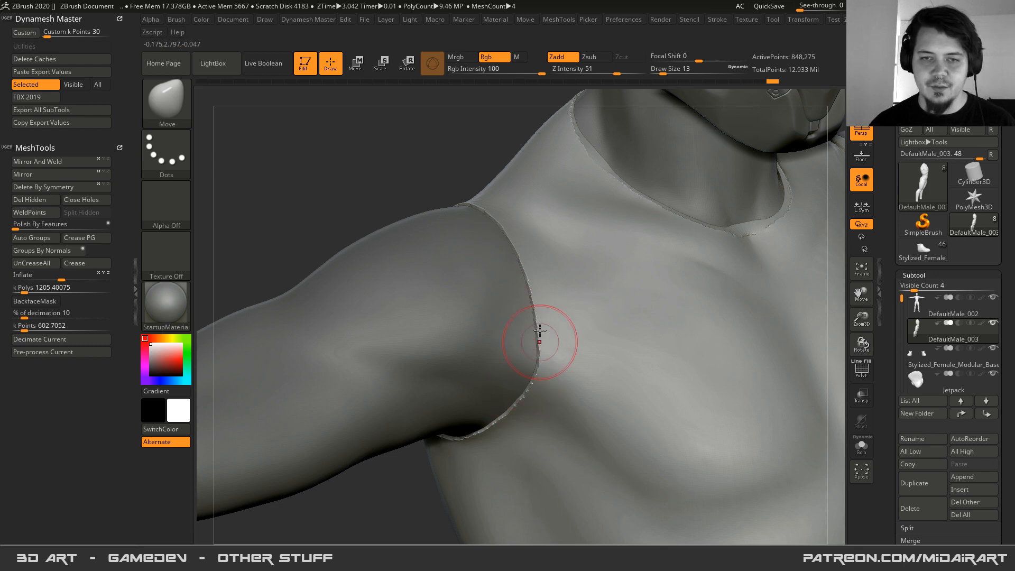
- Isolate the bodysuit and smooth the jagged rim all around the armhole
mouse_move(510, 393)
right_down()
mouse_move(513, 311)
mouse_move(773, 371)
right_up()
key(alt+s)
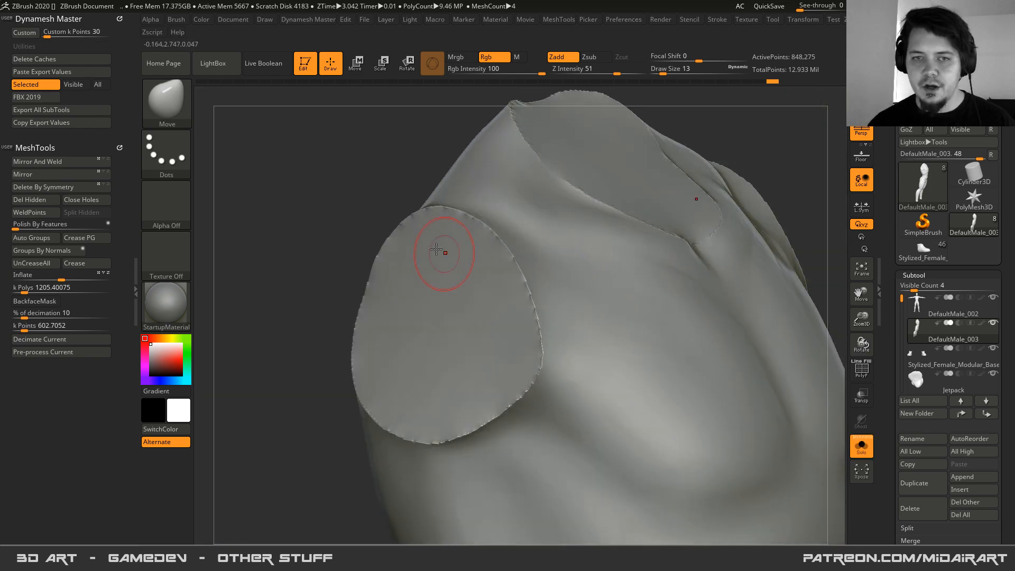
shift+drag(490, 233, 529, 410)
shift+right_drag(534, 298, 450, 293)
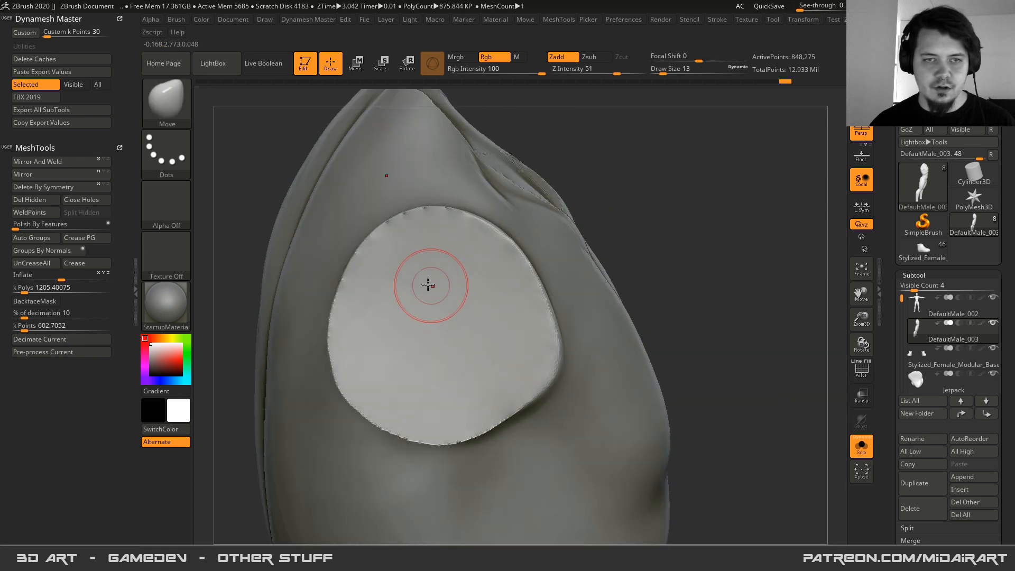
mouse_move(450, 217)
shift+mouse_down()
mouse_move(371, 232)
mouse_move(349, 401)
shift+mouse_up()
mouse_move(546, 364)
right_down()
mouse_move(514, 258)
mouse_move(557, 312)
mouse_move(713, 337)
right_up()
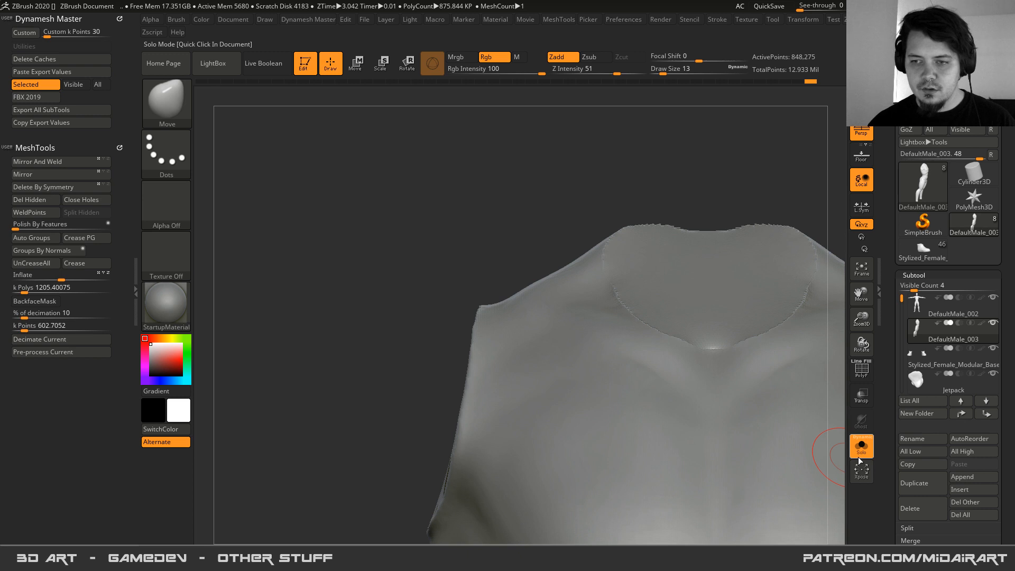
- Show the full character and smooth the bodysuit's neckline from the shoulder to the front of the collar
click(860, 448)
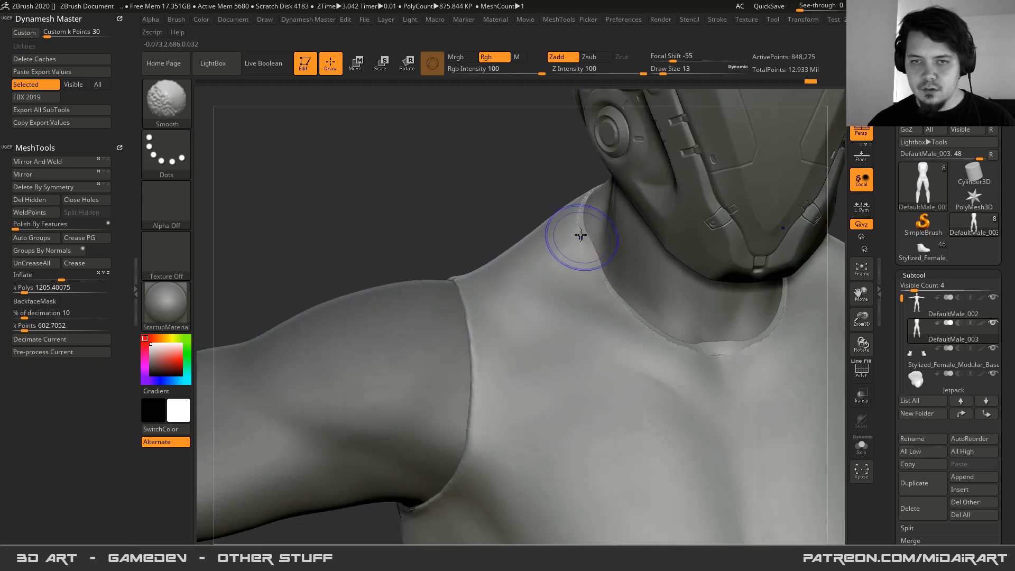
mouse_move(580, 235)
shift+mouse_down()
mouse_move(696, 363)
mouse_move(721, 374)
shift+mouse_up()
right_drag(576, 227, 635, 249)
shift+drag(563, 207, 584, 276)
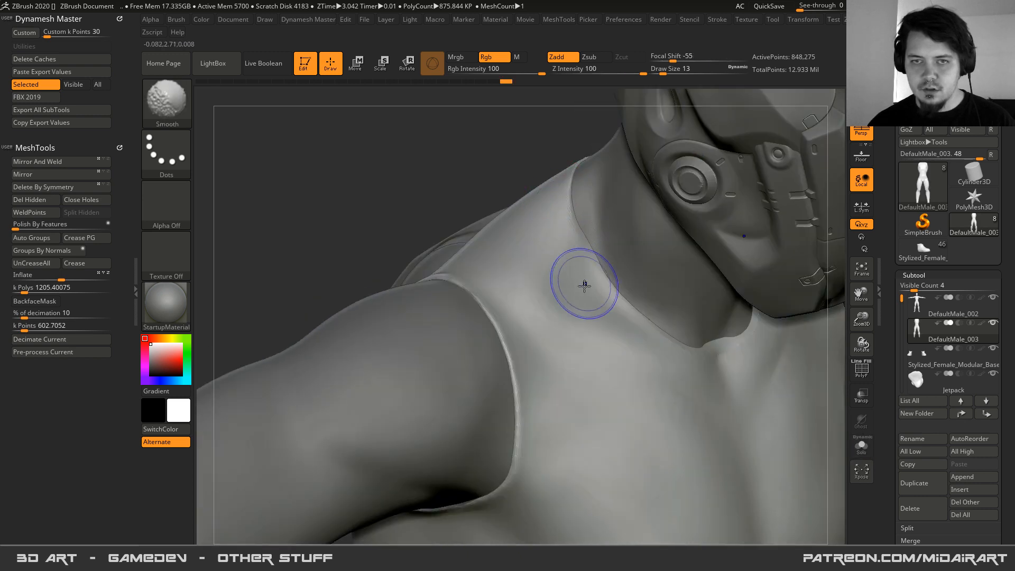
ctrl+right_drag(593, 337, 498, 325)
right_drag(469, 409, 482, 218)
mouse_move(516, 404)
alt+right_down()
mouse_move(496, 256)
mouse_move(480, 265)
mouse_move(553, 458)
alt+right_up()
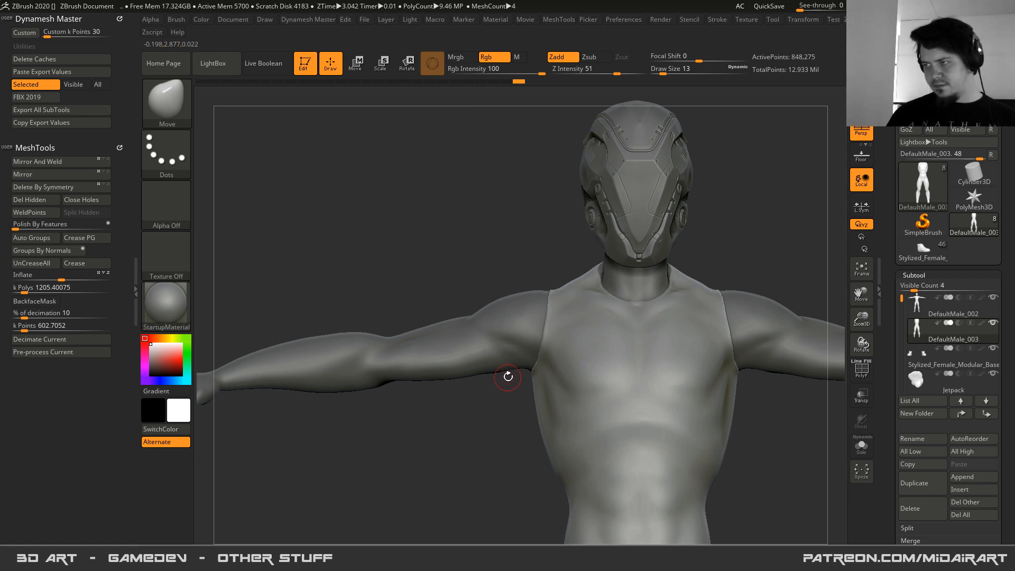
mouse_move(524, 311)
ctrl+right_down()
mouse_move(528, 398)
mouse_move(544, 407)
ctrl+right_up()
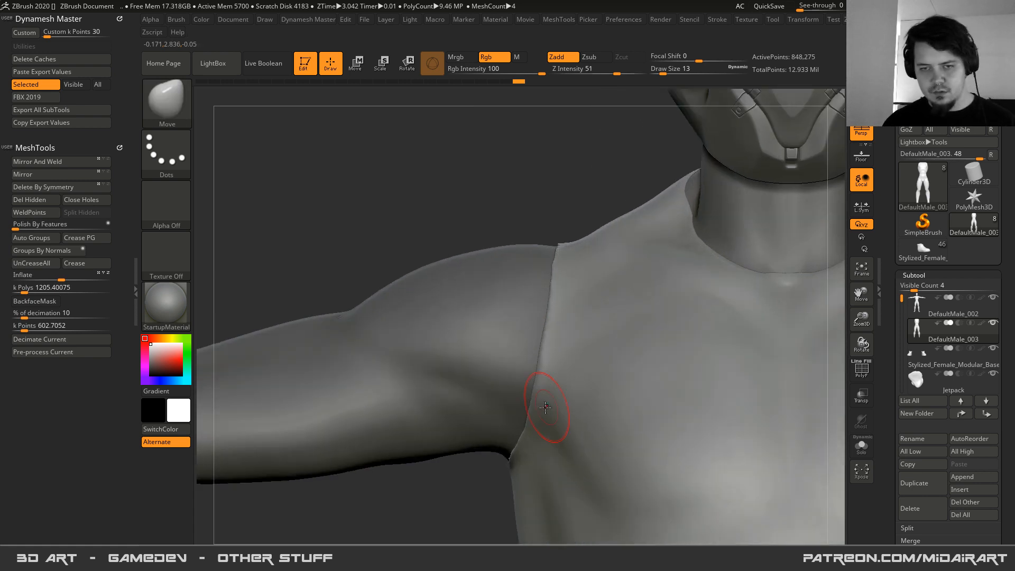
mouse_move(453, 509)
ctrl+mouse_down()
mouse_move(500, 475)
mouse_move(604, 215)
ctrl+mouse_up()
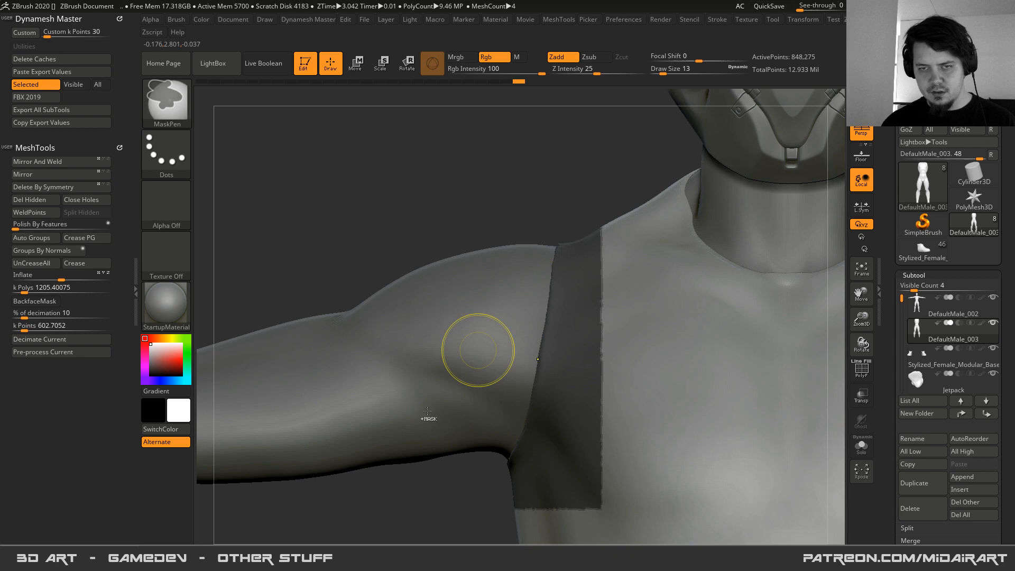
key(ctrl+z)
- Clip the bodysuit's shoulders with ClipCurve along a slanted line from armpit to shoulder top, narrowing the armholes
mouse_move(421, 438)
alt+right_down()
mouse_move(423, 376)
mouse_move(206, 137)
alt+right_up()
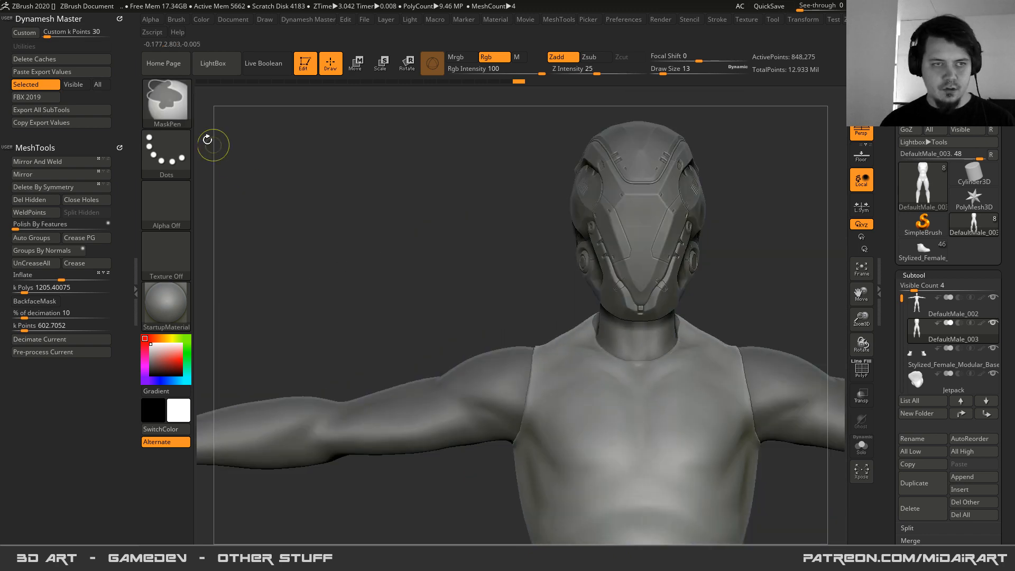
alt+right_drag(430, 380, 455, 318)
key(b)
key(c)
key(c)
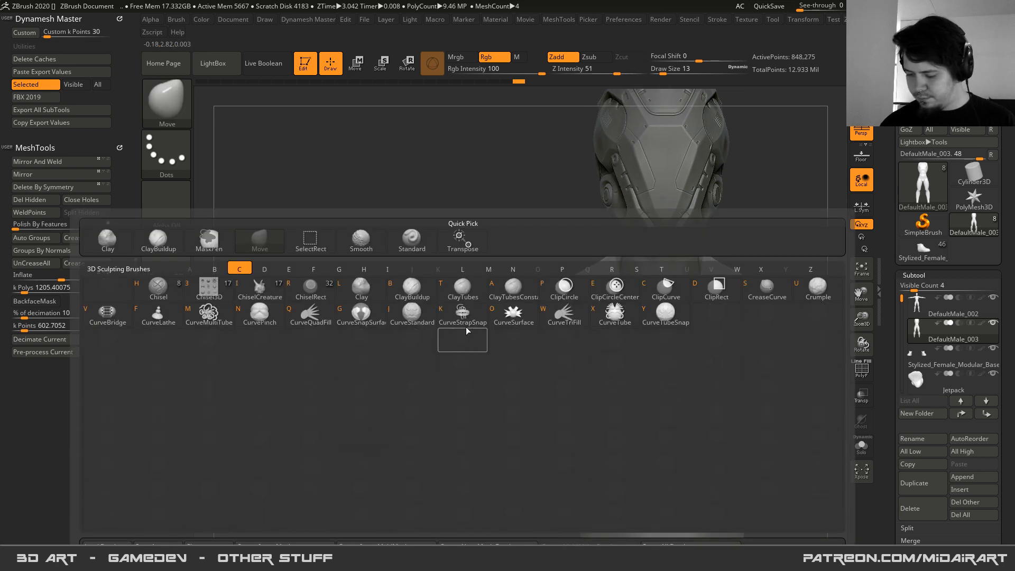
click(442, 351)
mouse_move(486, 418)
ctrl+shift+mouse_down()
mouse_move(535, 379)
mouse_move(594, 237)
mouse_move(577, 232)
ctrl+shift+mouse_up()
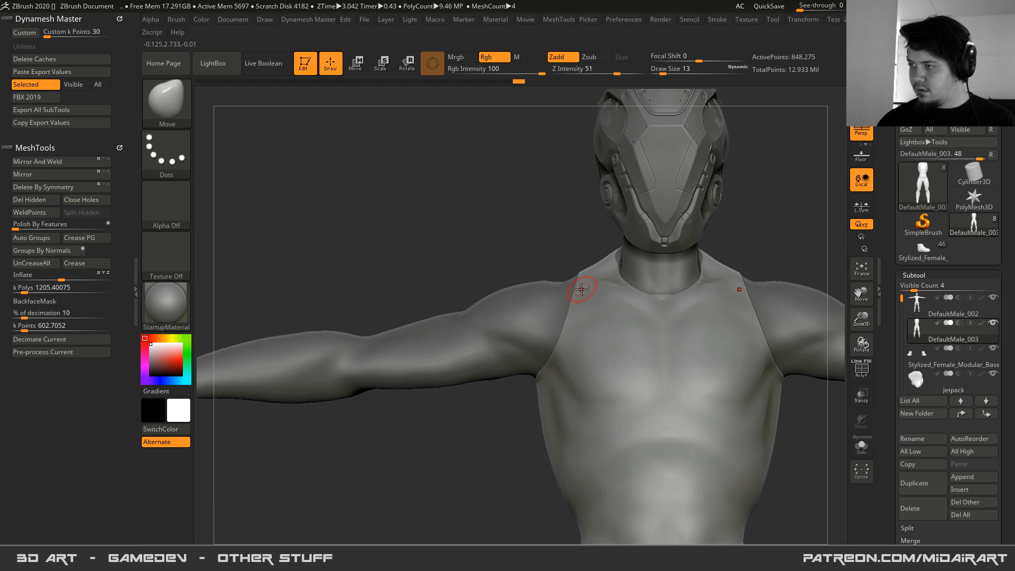
- Examine the clipped armholes from several angles, isolating the bodysuit and checking the armhole cap's polygroups and wireframe
right_drag(571, 359, 516, 309)
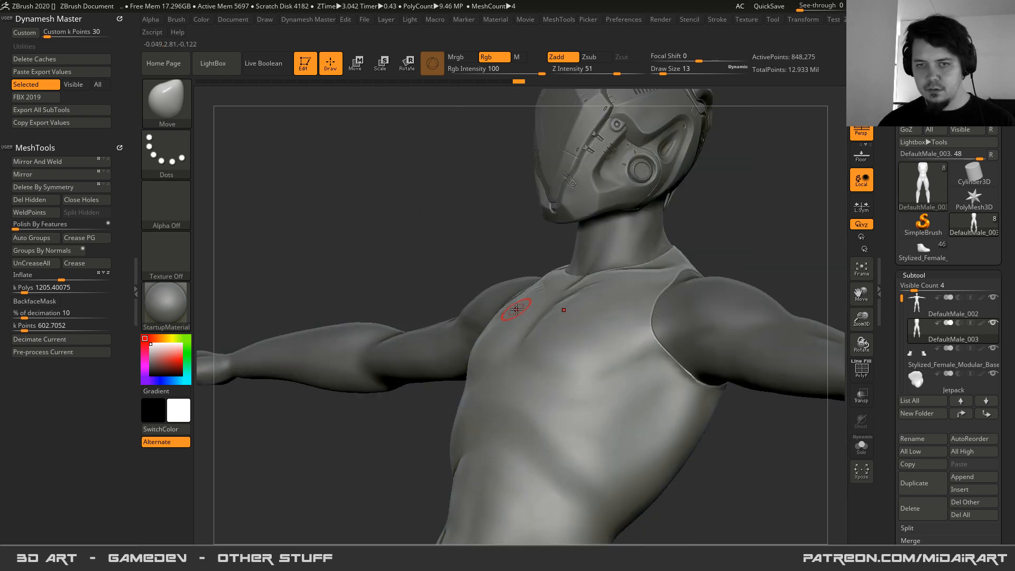
right_click(515, 310)
right_drag(498, 257, 843, 450)
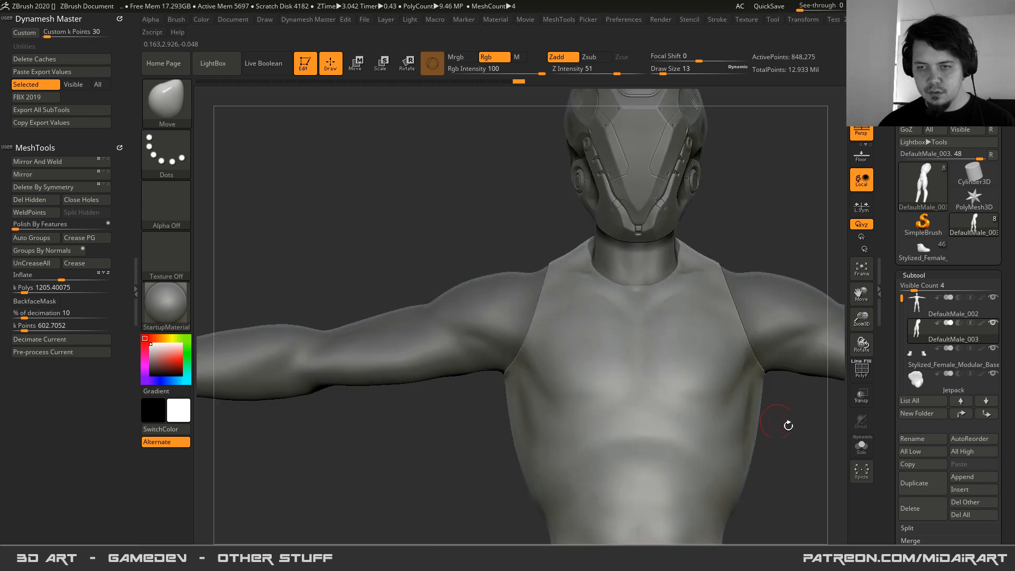
click(860, 450)
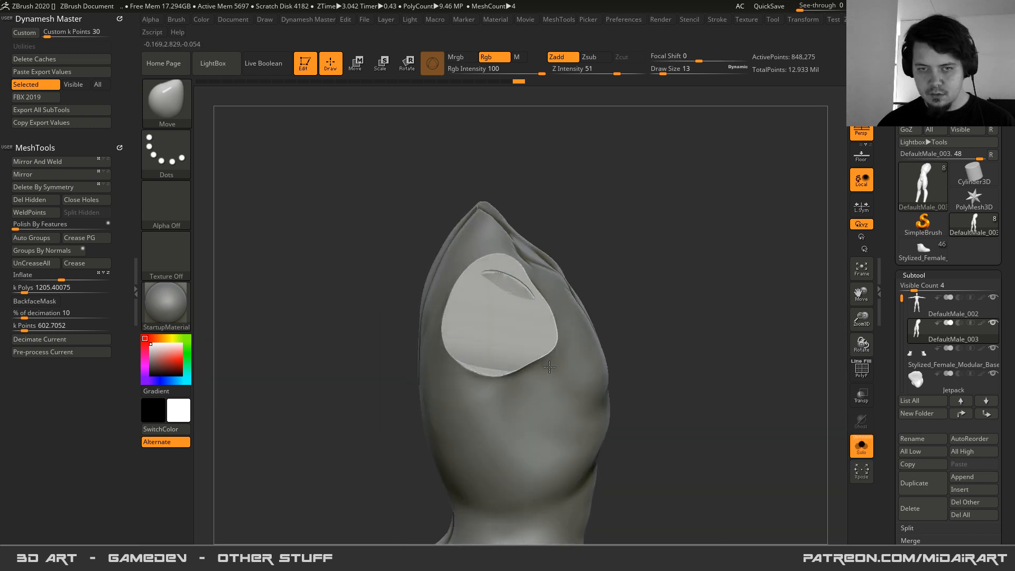
key(shift+f)
key(shift+f)
right_drag(508, 307, 545, 407)
key(shift+f)
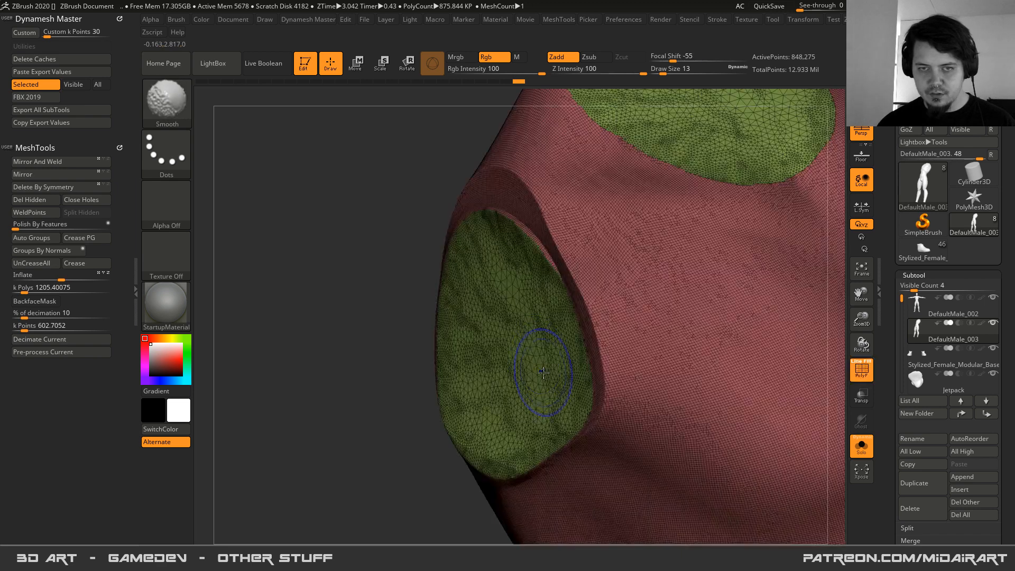
key(shift+f)
- Smooth the leftover ledge and front rim of the clipped armhole cap
mouse_move(499, 290)
right_down()
mouse_move(485, 276)
mouse_move(525, 336)
mouse_move(500, 271)
right_up()
right_drag(635, 397, 449, 277)
key(shift)
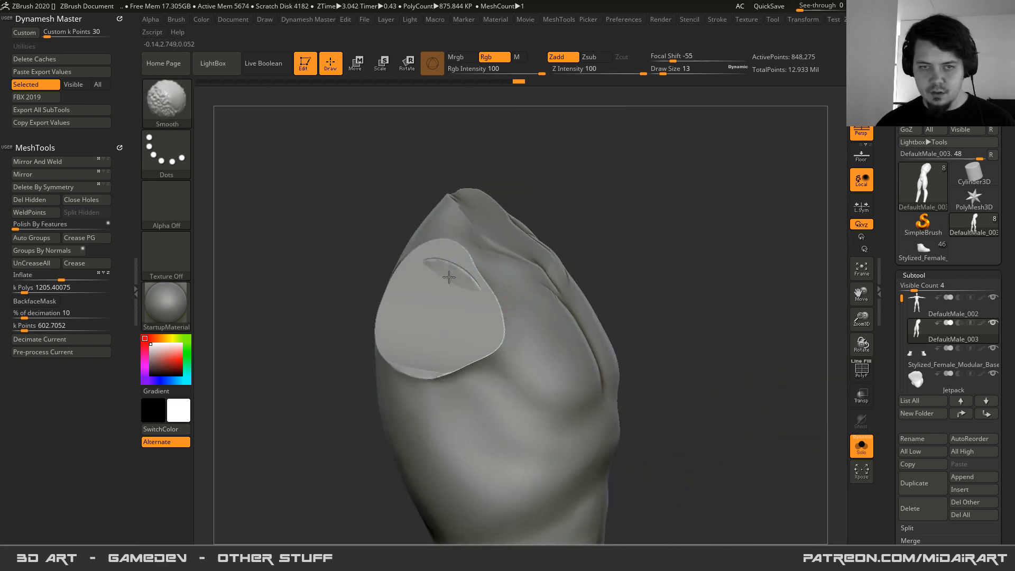
mouse_move(441, 271)
shift+mouse_down()
mouse_move(482, 334)
mouse_move(501, 324)
shift+mouse_up()
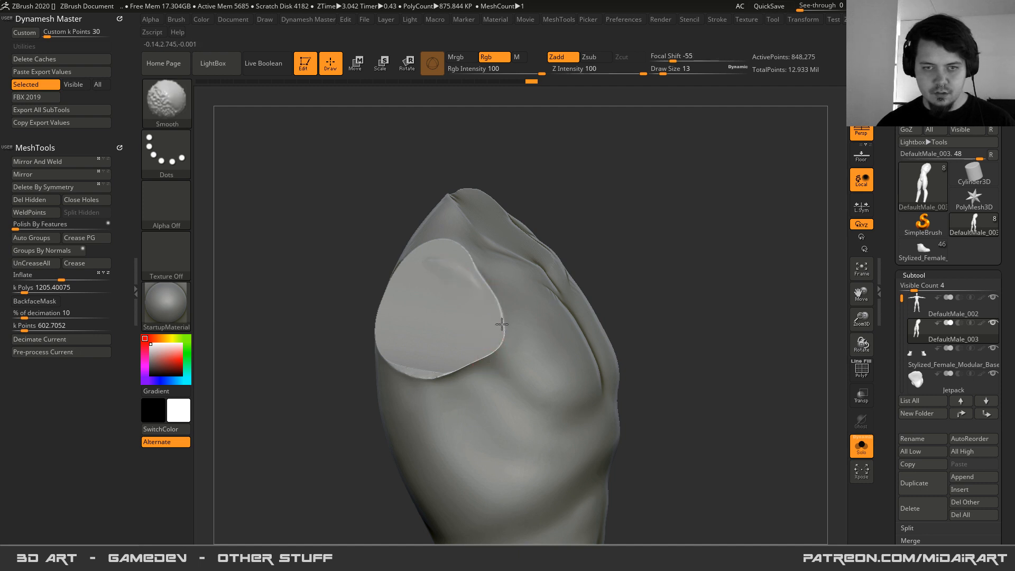
- Smooth the rest of the armhole cap's rim, check the polygroup wireframe and show the full character again
shift+drag(384, 310, 393, 285)
right_drag(393, 285, 442, 323)
shift+drag(397, 269, 403, 352)
mouse_move(521, 337)
right_down()
mouse_move(452, 315)
mouse_move(529, 370)
mouse_move(539, 317)
right_up()
key(shift+f)
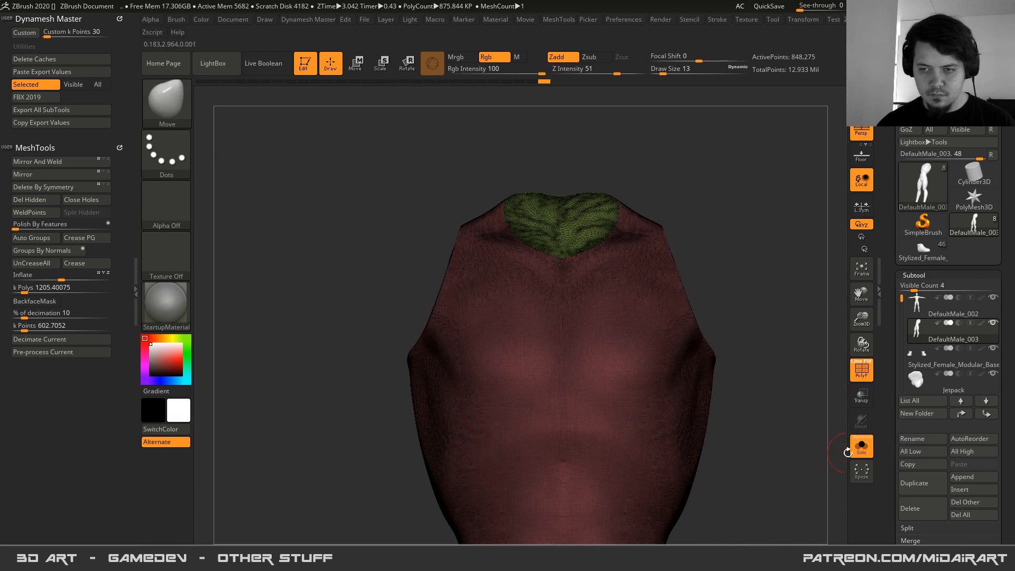
click(861, 447)
key(shift+f)
- Smooth the side of the bodysuit's waist and set the Move brush's draw size to 46
mouse_move(414, 351)
ctrl+right_down()
mouse_move(437, 426)
mouse_move(509, 288)
ctrl+right_up()
key(space)
drag(519, 294, 536, 294)
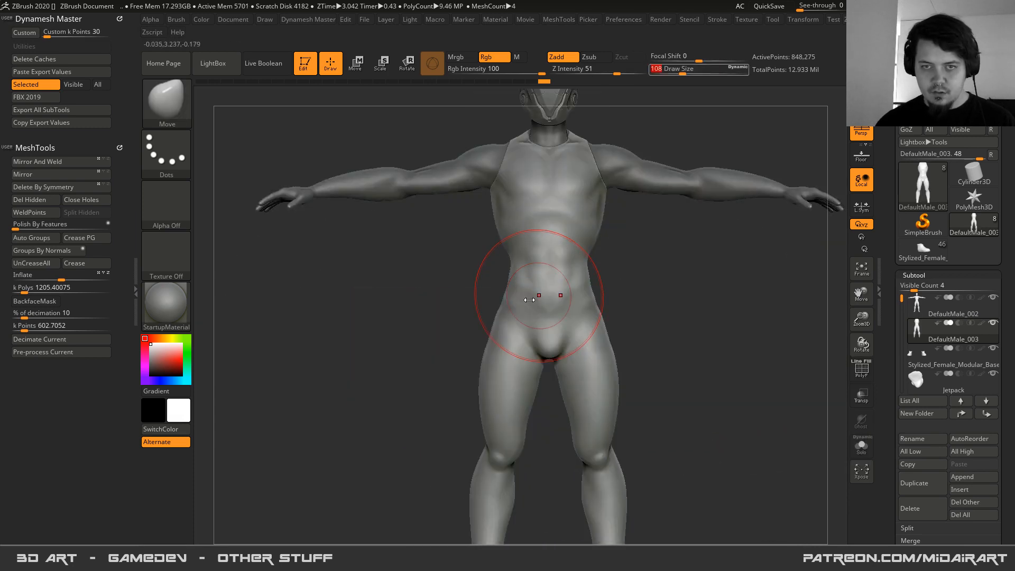
key(b)
key(m)
key(v)
mouse_move(465, 306)
right_down()
mouse_move(500, 335)
mouse_move(468, 304)
right_up()
mouse_move(491, 264)
shift+mouse_down()
mouse_move(497, 254)
mouse_move(478, 257)
shift+mouse_up()
key(space)
right_drag(397, 304, 326, 251)
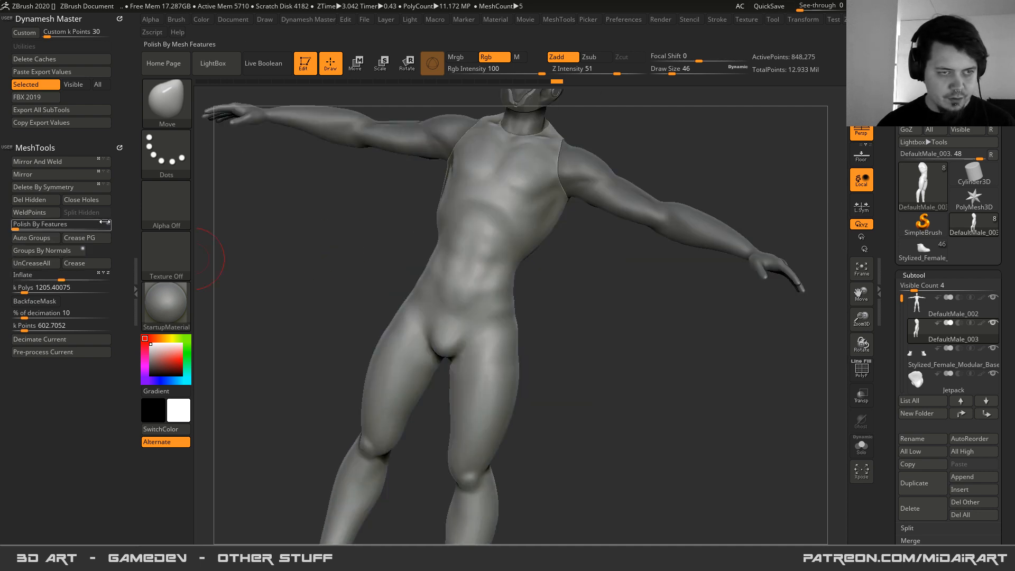
- Open the DynaMesh settings and inspect the bodysuit's wireframe around the hips
click(877, 504)
drag(889, 464, 897, 390)
click(906, 425)
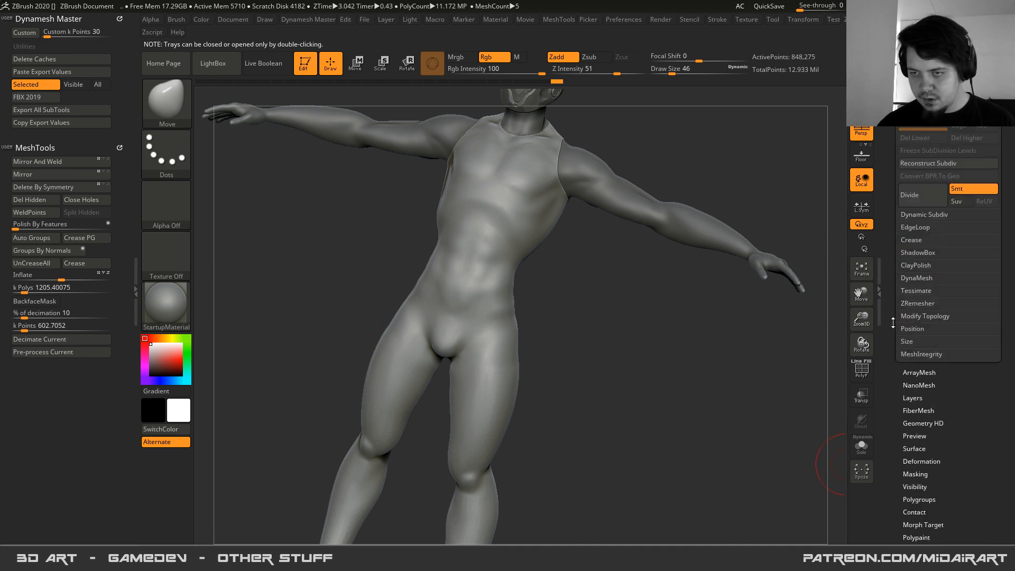
click(904, 277)
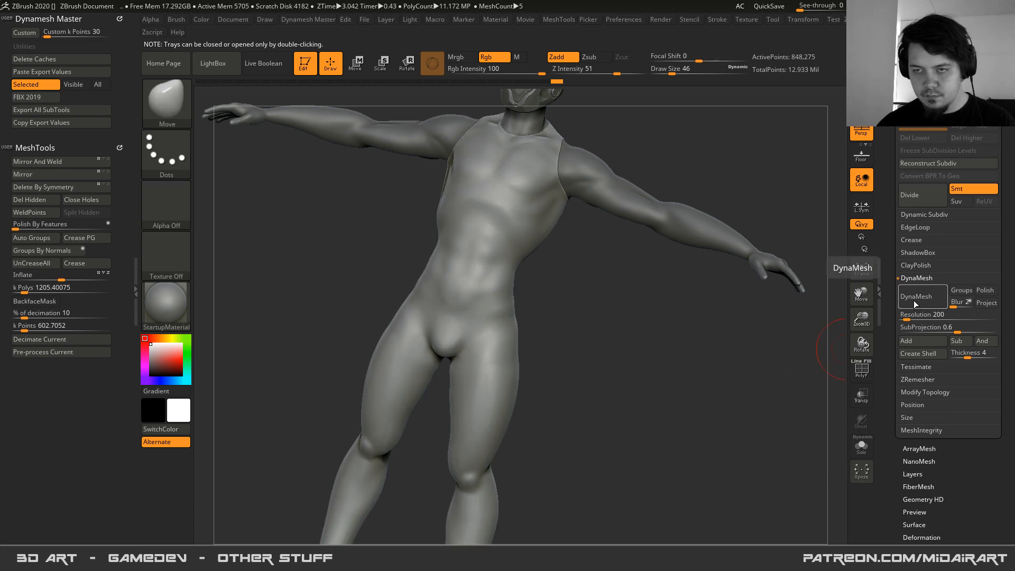
key(shift+f)
ctrl+right_drag(530, 277, 589, 385)
drag(589, 385, 734, 332)
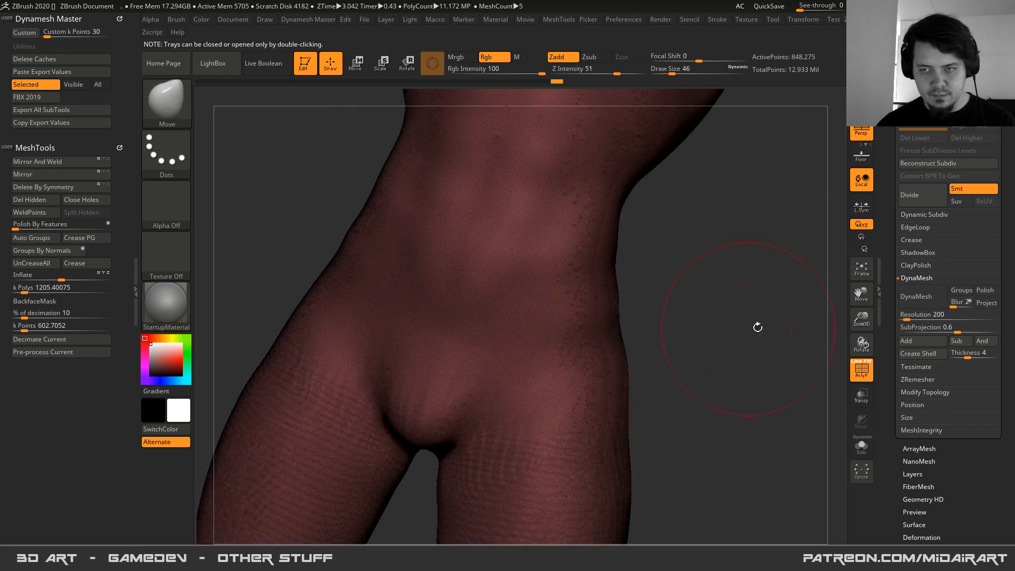
- Try remeshing the bodysuit with DynaMesh at resolutions 200 and 688, undoing both attempts
click(913, 300)
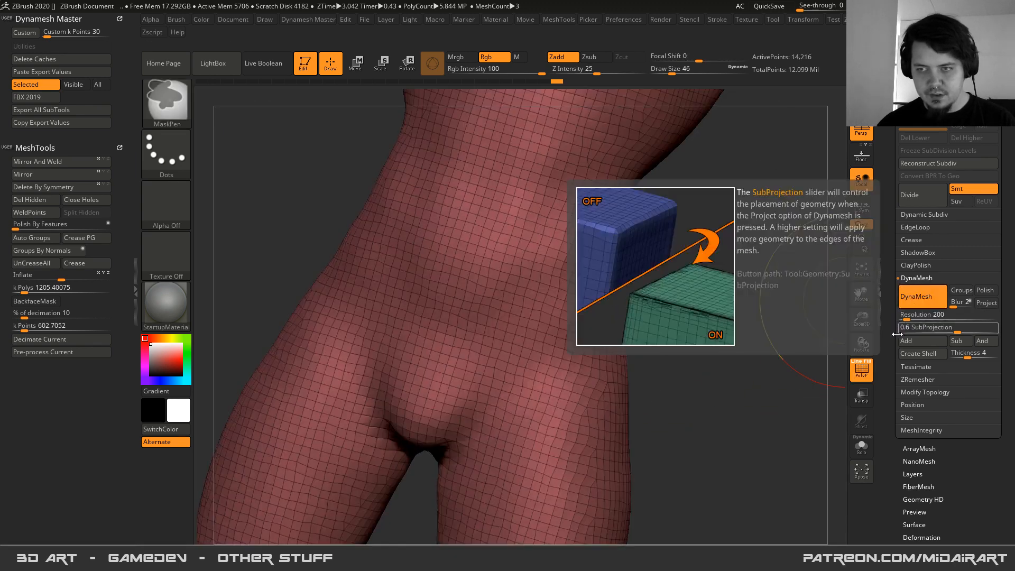
click(908, 317)
drag(908, 317, 918, 317)
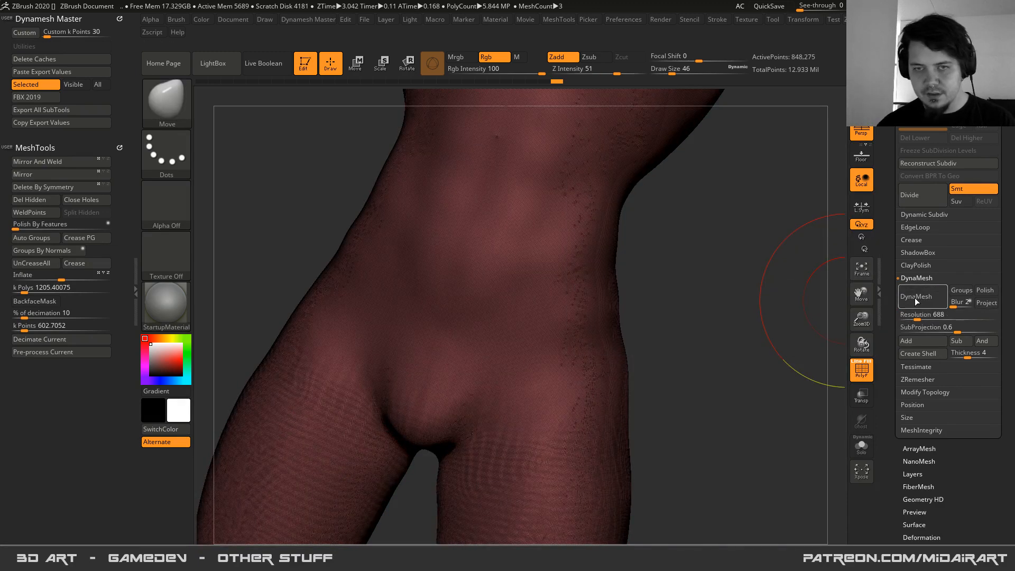
click(916, 301)
key(ctrl+z)
- Remesh the bodysuit with DynaMesh at resolution 736 and hide the wireframe
drag(908, 316, 915, 317)
click(910, 295)
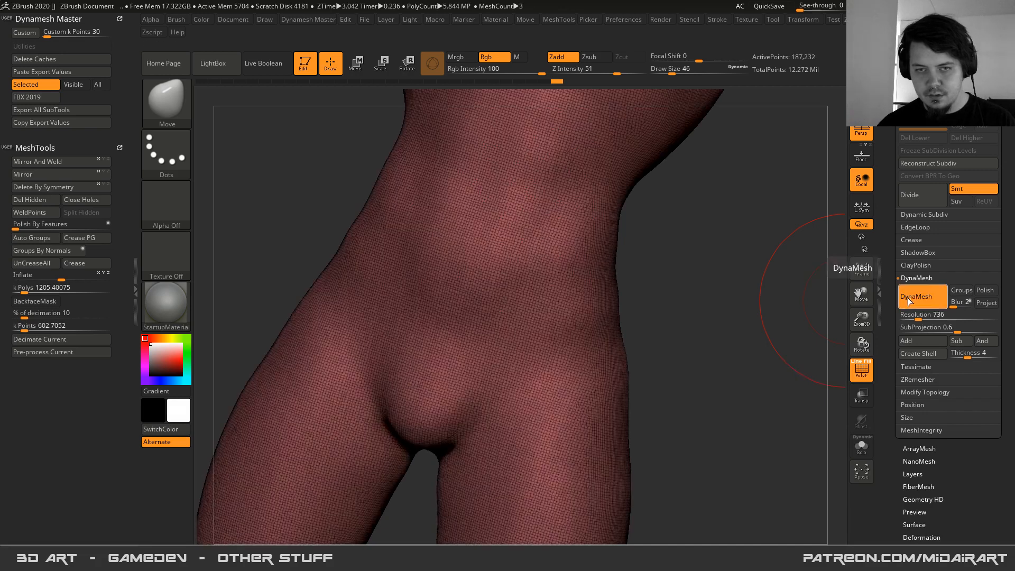
key(shift+f)
mouse_move(505, 364)
ctrl+right_down()
mouse_move(484, 287)
mouse_move(485, 304)
ctrl+right_up()
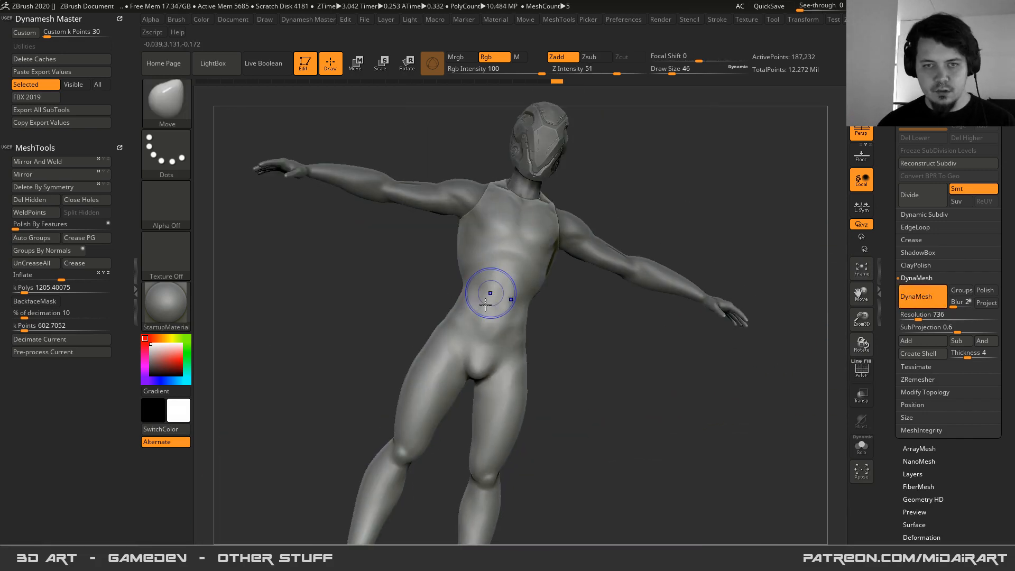
- Switch Polish By Features to its open-circle mode and polish the bodysuit with a value of 8
click(16, 227)
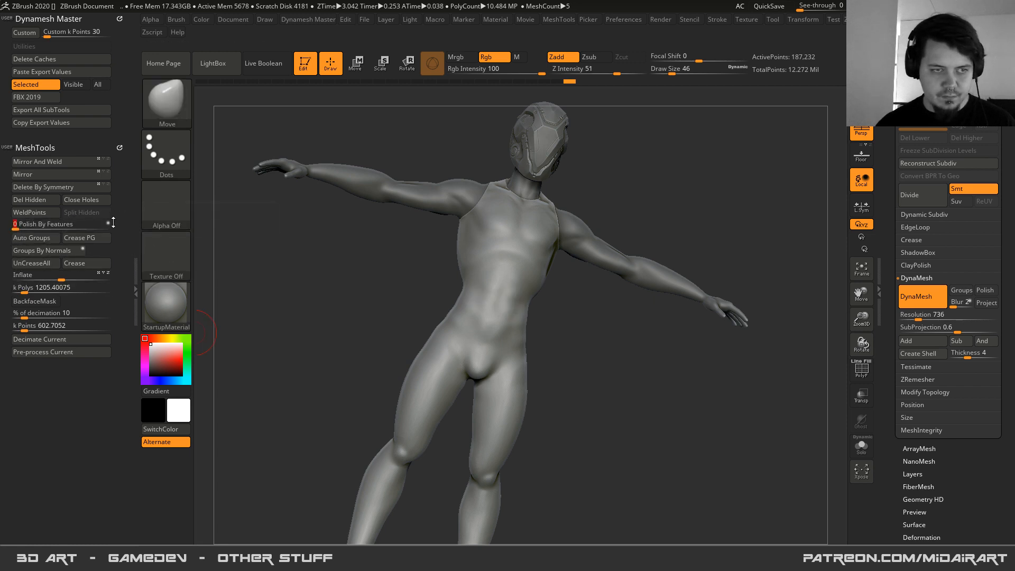
drag(14, 229, 18, 229)
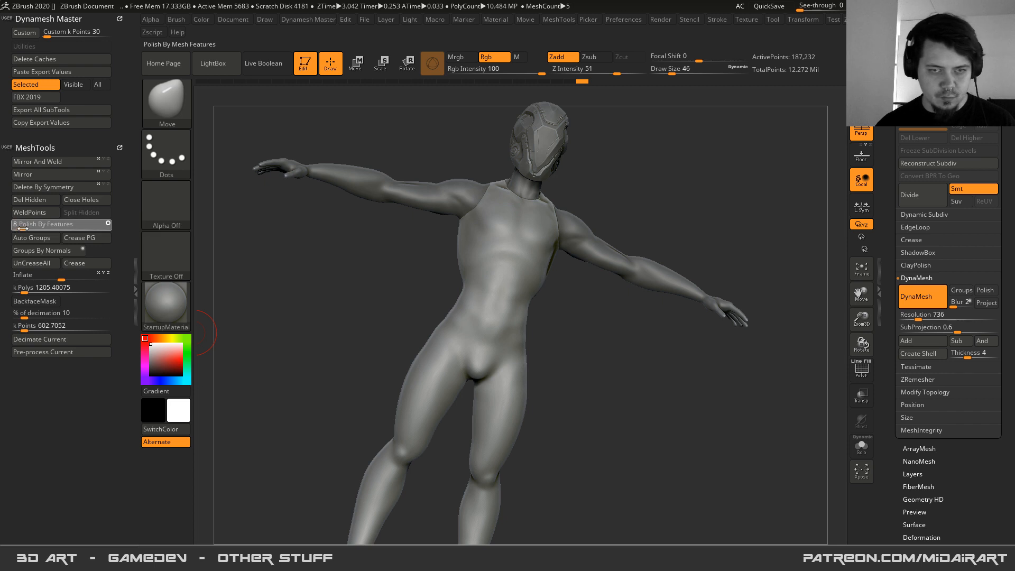
mouse_move(399, 324)
mouse_down()
mouse_move(365, 314)
mouse_move(401, 319)
mouse_move(413, 299)
mouse_move(381, 273)
mouse_move(316, 270)
mouse_up()
right_drag(412, 335, 516, 300)
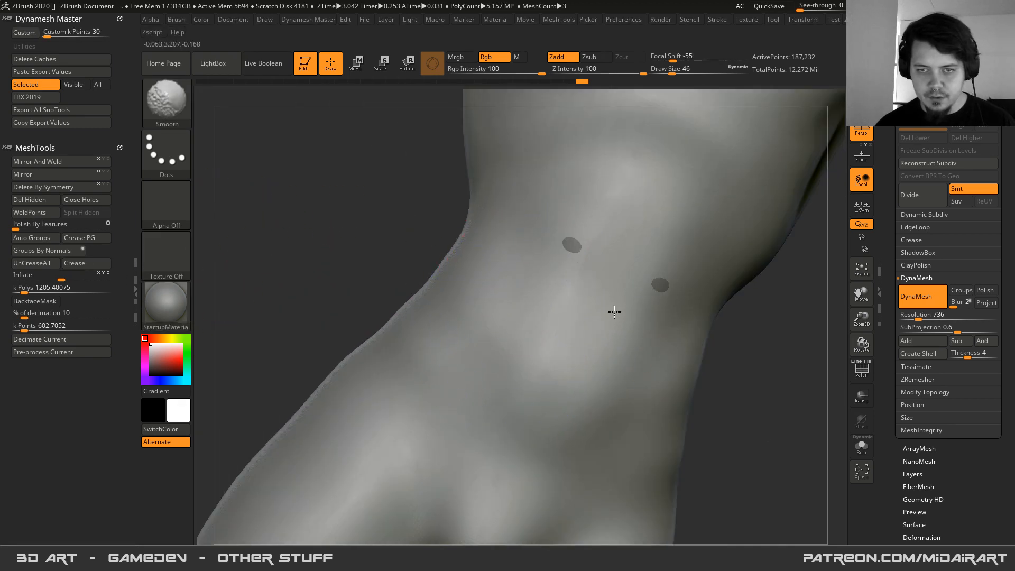
- Smooth the bodysuit's abdomen and inflate the suit slightly so it covers the body underneath
shift+drag(615, 312, 550, 322)
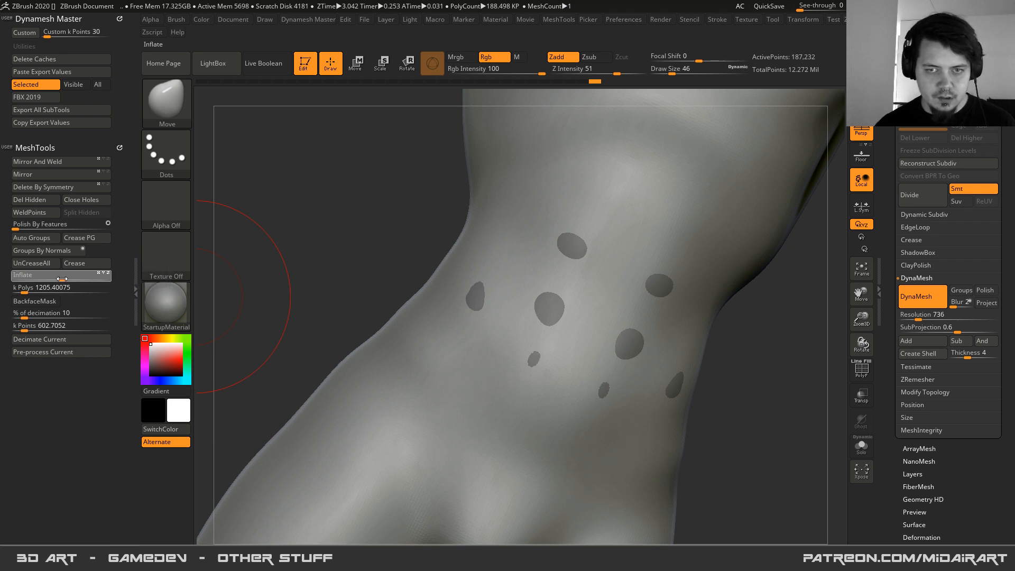
drag(63, 280, 62, 280)
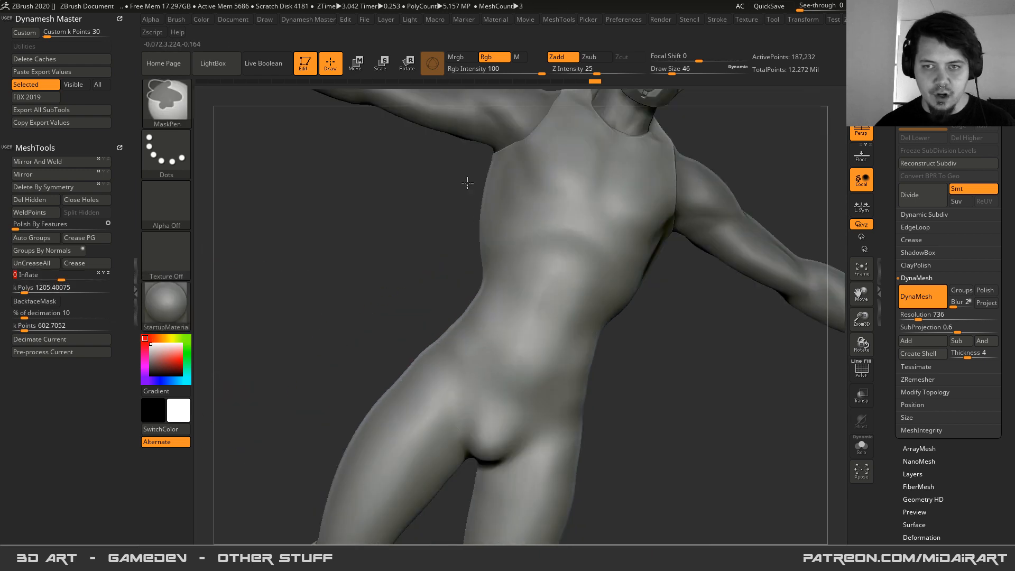
mouse_move(465, 177)
mouse_down()
mouse_move(453, 181)
mouse_move(487, 268)
mouse_move(550, 249)
mouse_move(548, 225)
mouse_move(537, 261)
mouse_move(544, 227)
mouse_move(533, 234)
mouse_up()
- Mask a narrow V down the middle of the bodysuit's chest with MaskPen at draw size 18
key(b)
key(m)
key(v)
key(s)
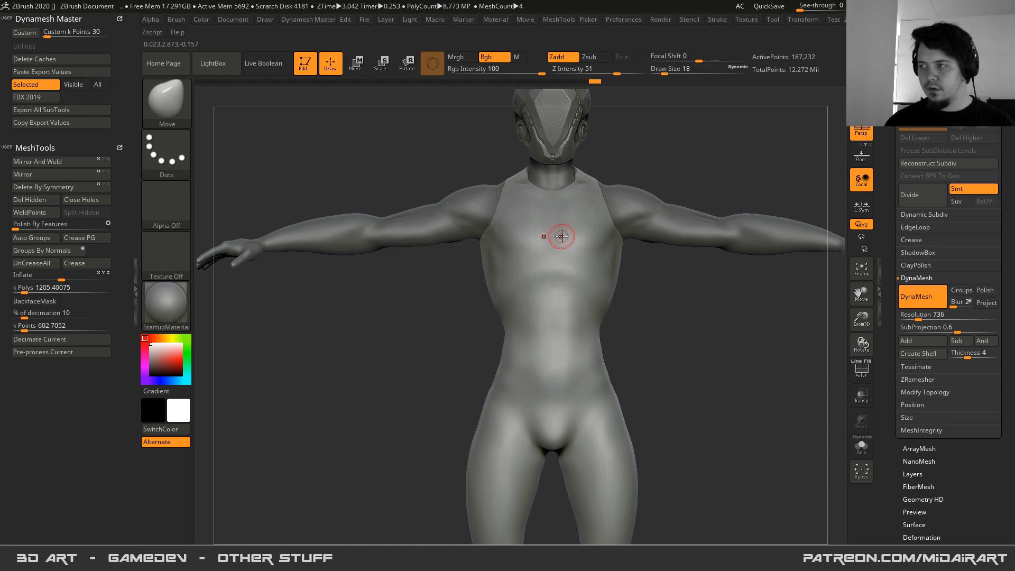
alt+right_drag(538, 229, 519, 260)
ctrl+drag(550, 219, 539, 344)
ctrl+alt+drag(509, 301, 523, 385)
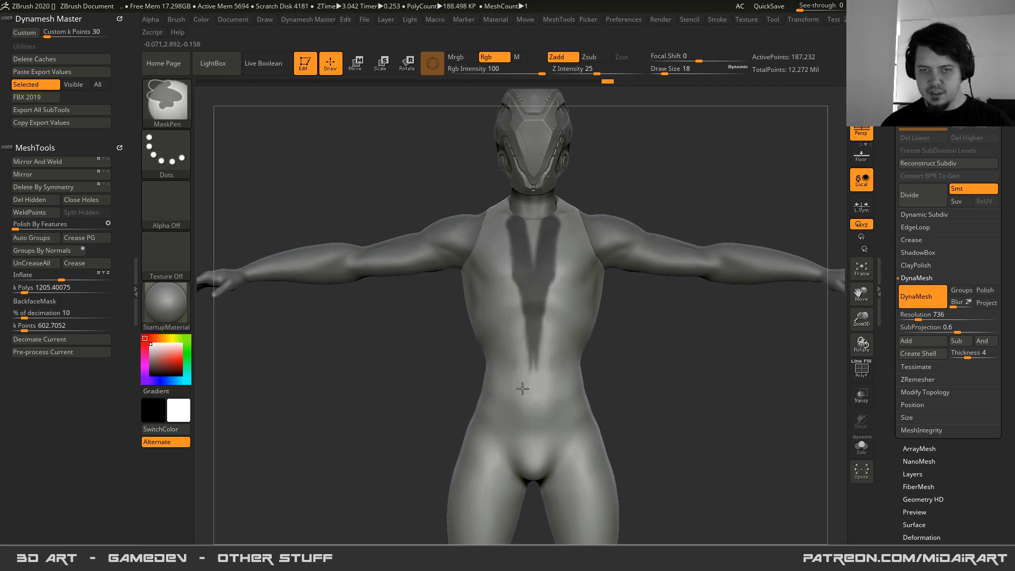
- Fill in the upper part of the V mask up to the neckline, isolating the bodysuit to reach the collar
mouse_move(506, 223)
ctrl+right_down()
mouse_move(530, 283)
mouse_move(550, 233)
ctrl+right_up()
mouse_move(550, 233)
ctrl+mouse_down()
mouse_move(574, 264)
mouse_move(580, 320)
ctrl+mouse_up()
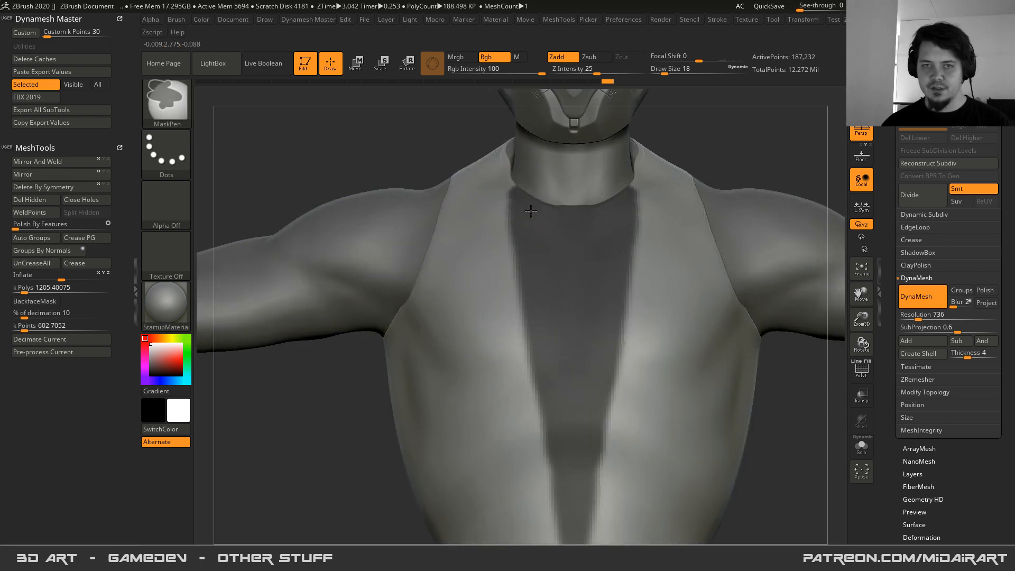
click(862, 445)
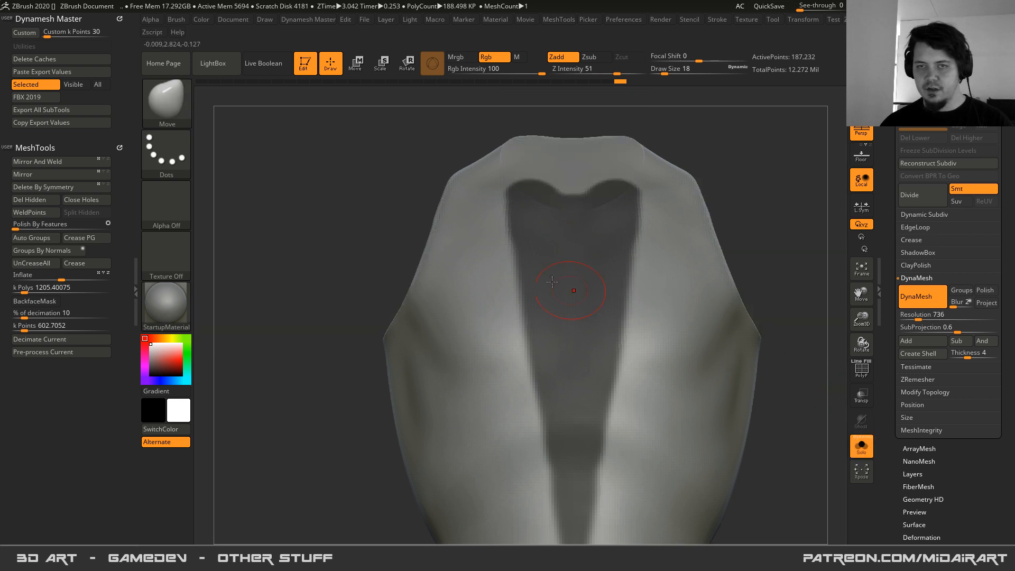
mouse_move(528, 176)
ctrl+mouse_down()
mouse_move(534, 164)
mouse_move(550, 170)
ctrl+mouse_up()
click(860, 445)
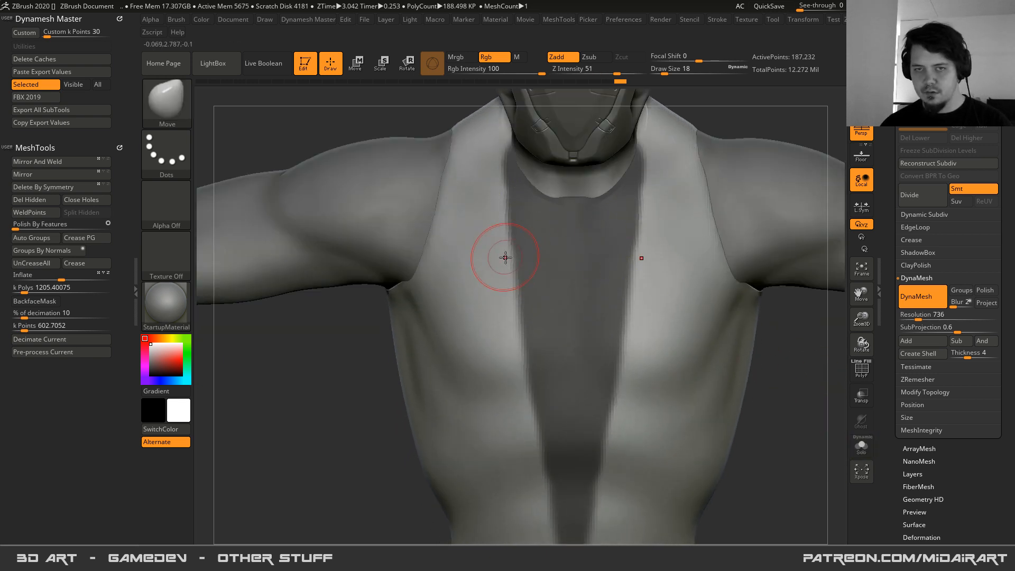
- Refine the V mask's lower tip on the abdomen into a clean point with draw size 11
ctrl+right_drag(526, 324, 521, 306)
alt+right_drag(531, 340, 543, 241)
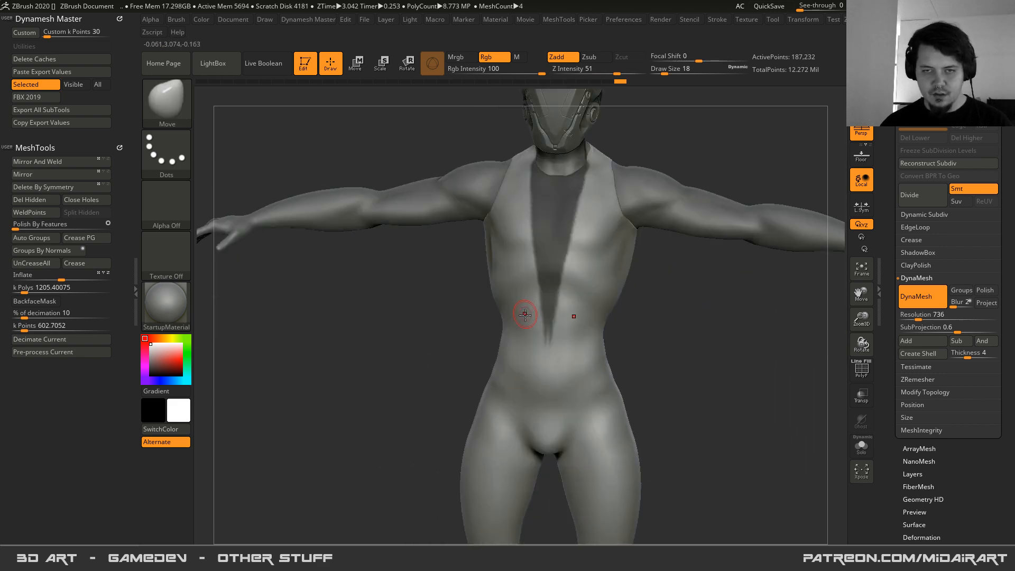
ctrl+right_drag(525, 312, 532, 288)
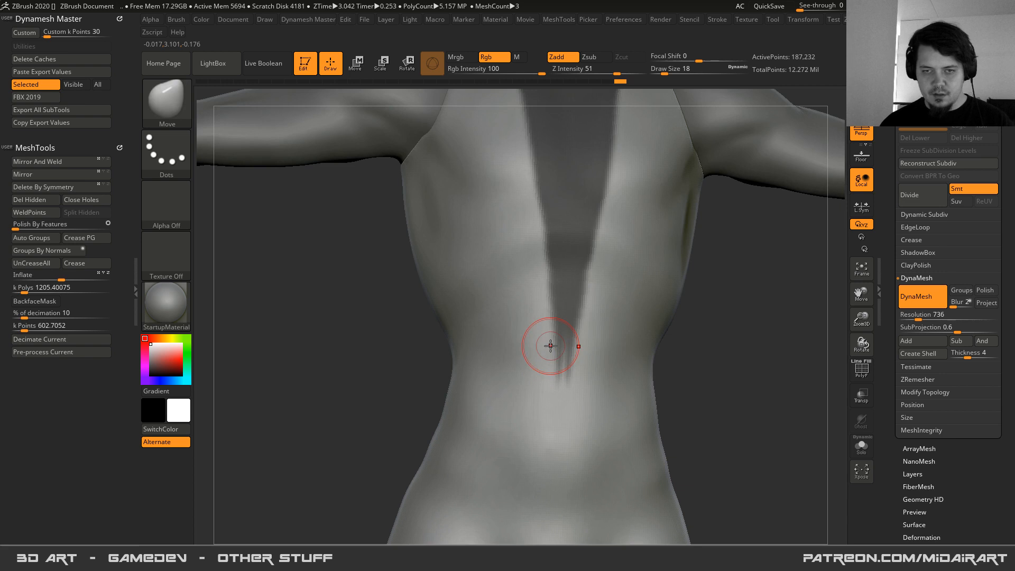
key(space)
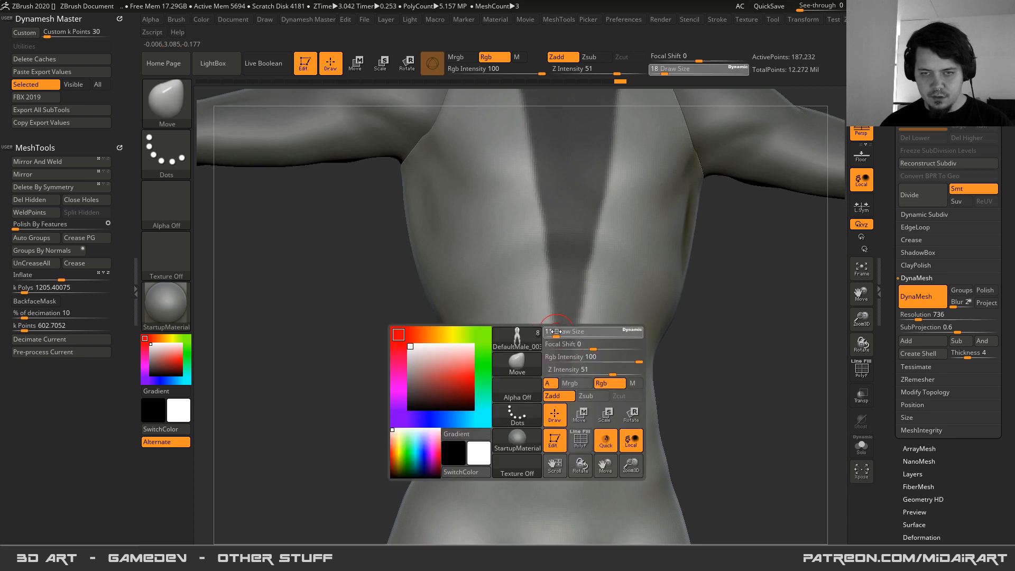
key(ctrl)
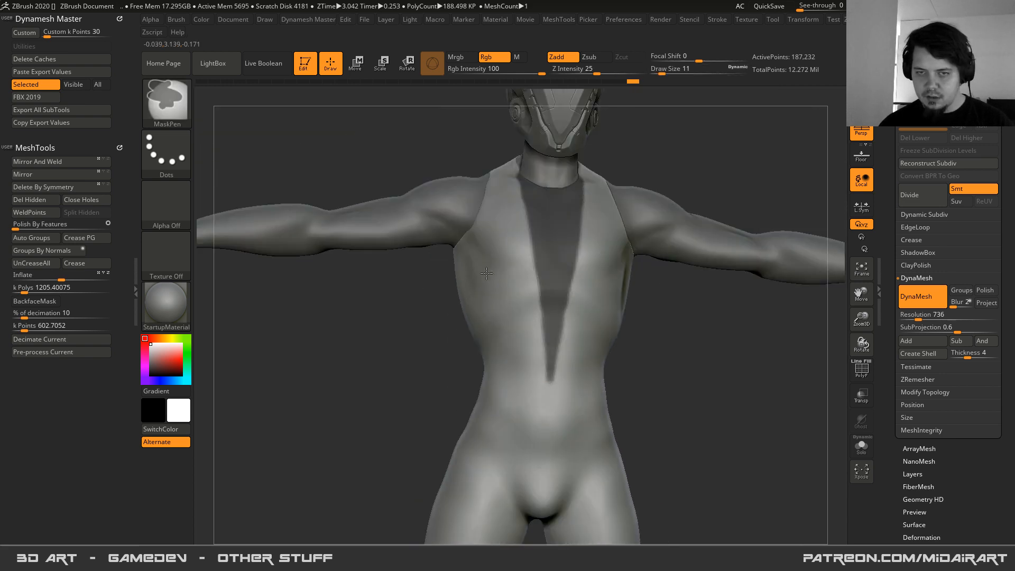
mouse_move(508, 264)
shift+right_down()
mouse_move(493, 281)
mouse_move(515, 290)
mouse_move(473, 299)
shift+right_up()
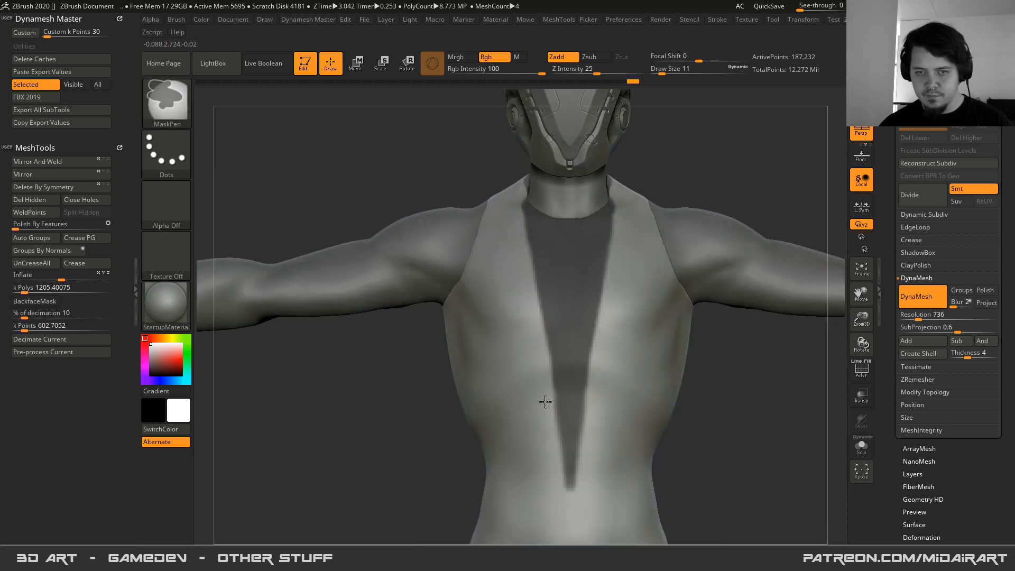
key(f)
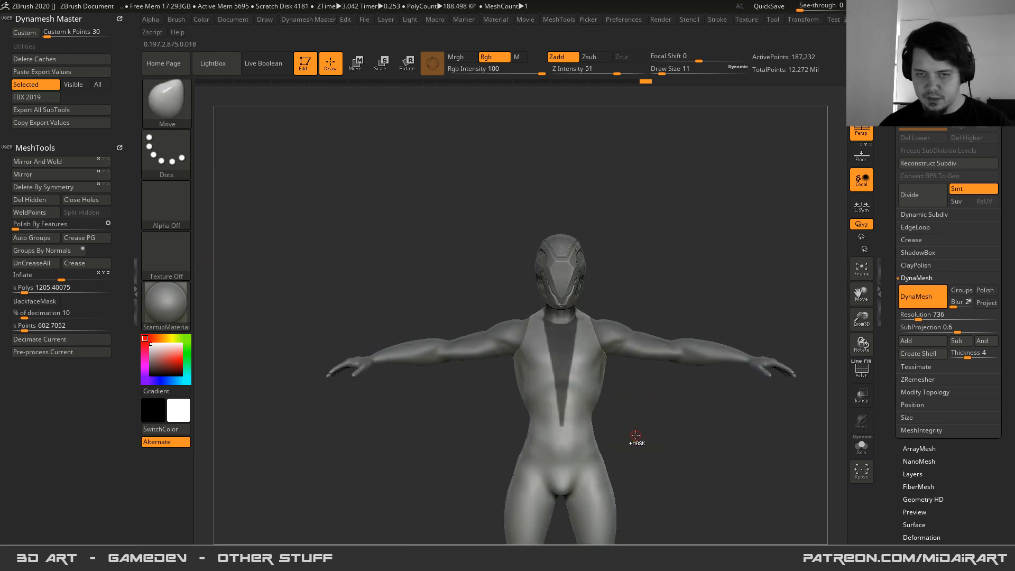
- Invert the mask and move the V-shaped chest panel inward into the torso with the gizmo
ctrl+click(627, 430)
ctrl+right_drag(519, 364, 555, 381)
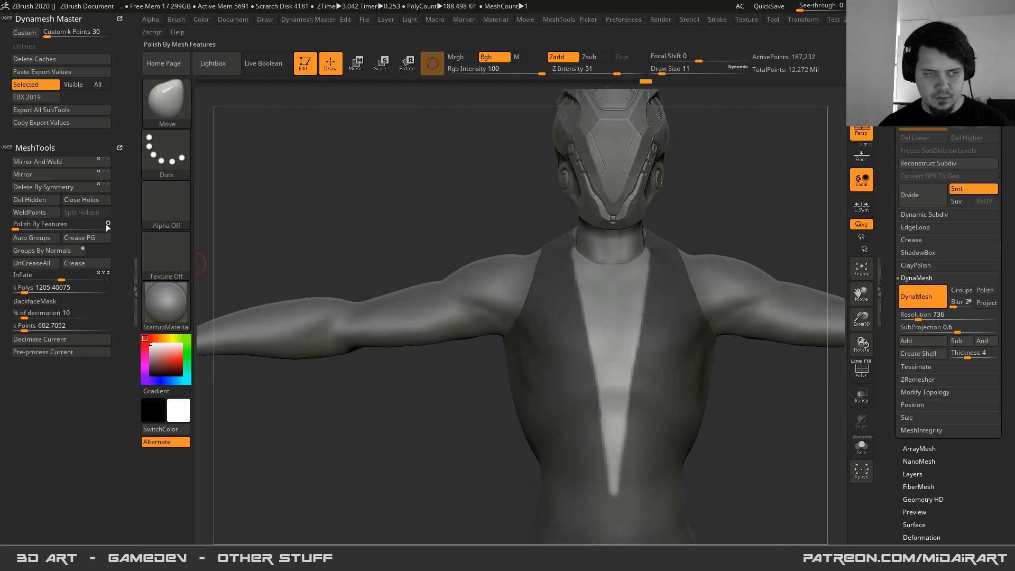
key(w)
click(615, 319)
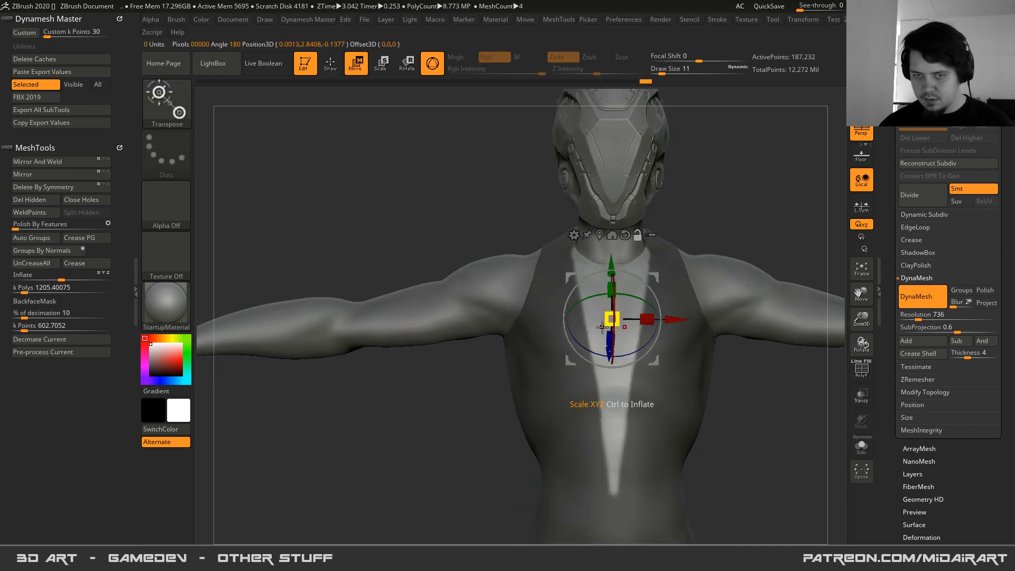
right_drag(423, 322, 567, 317)
drag(511, 351, 493, 359)
right_drag(597, 318, 479, 328)
right_drag(637, 417, 628, 322)
- Clear the mask, check the recessed V on the isolated bodysuit and return to sculpting on the full character
click(864, 447)
ctrl+drag(356, 191, 393, 262)
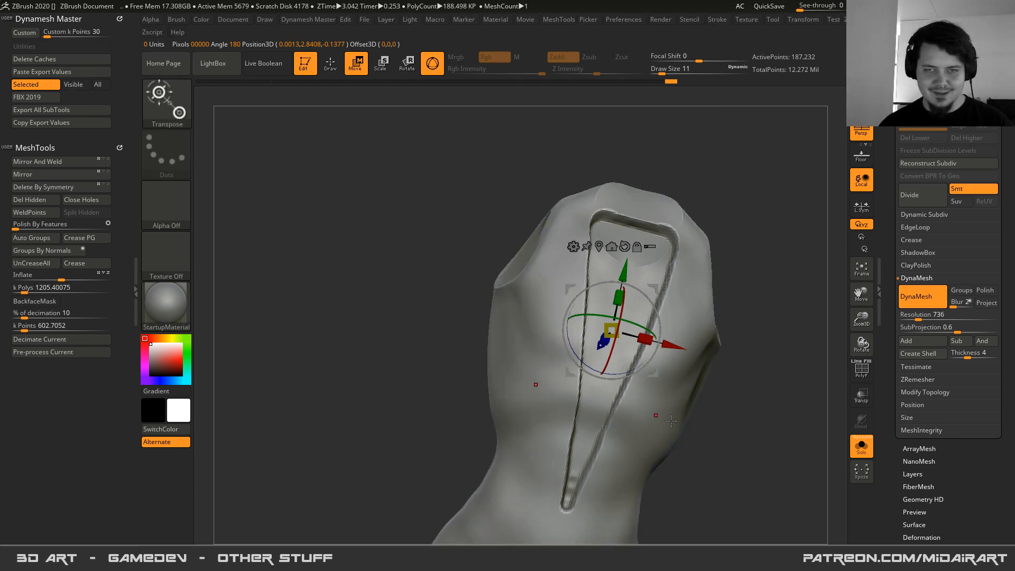
click(866, 444)
key(q)
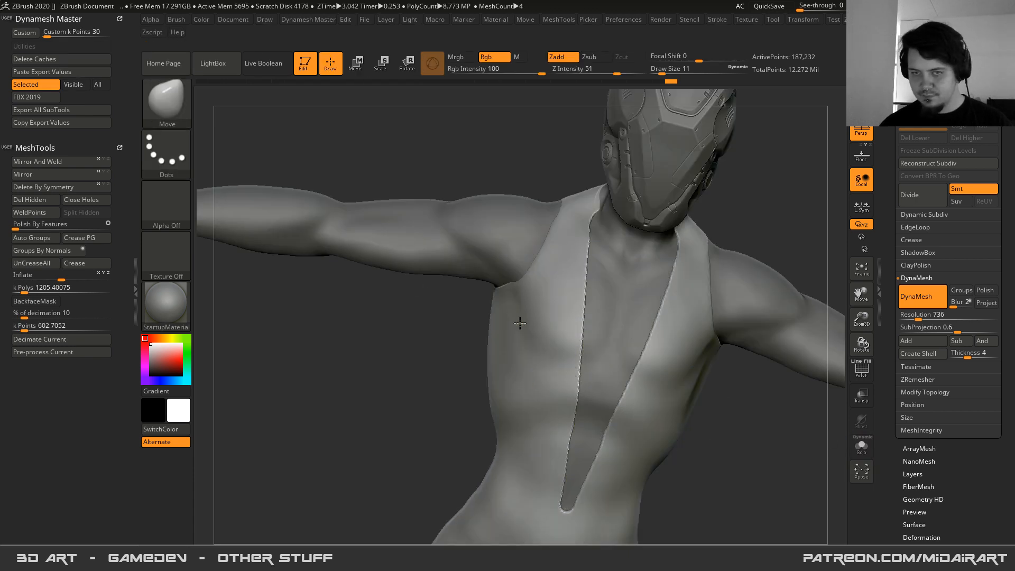
- Set the Move brush's draw size to 23 and remesh the bodysuit with DynaMesh
mouse_move(555, 288)
right_down()
mouse_move(602, 292)
mouse_move(585, 225)
right_up()
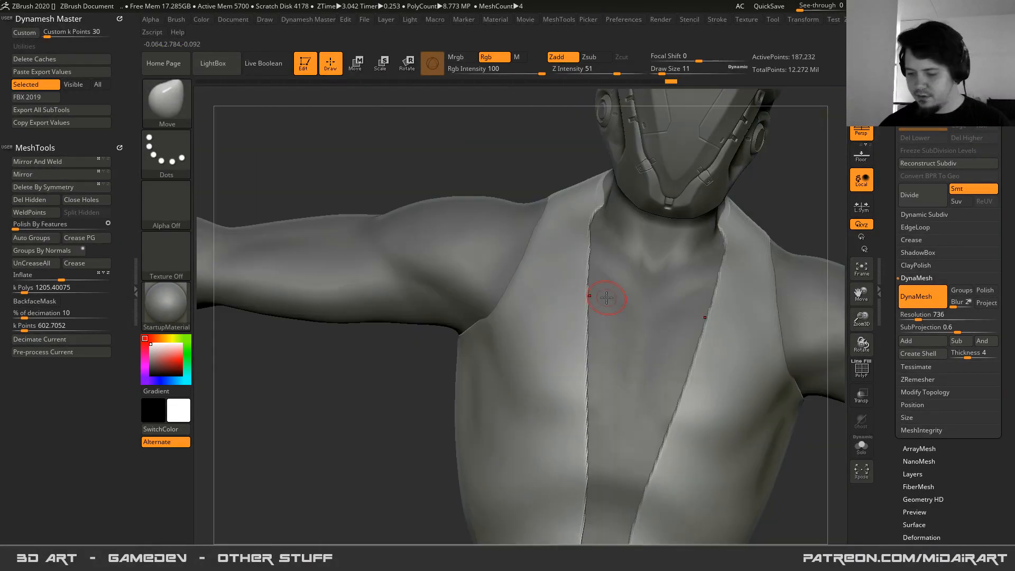
key(space)
drag(606, 297, 613, 297)
ctrl+drag(471, 134, 487, 167)
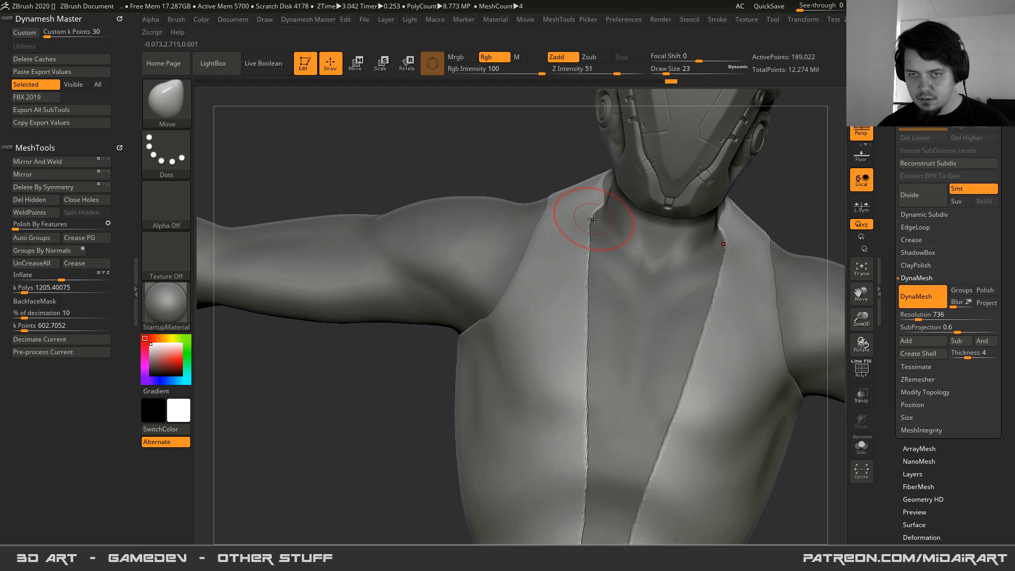
- Push the upper edges of the V opening outward near the neck with Move, enlarging the draw size to 46
drag(600, 220, 584, 227)
right_drag(577, 233, 614, 233)
key(space)
drag(582, 231, 570, 240)
key(space)
mouse_move(570, 240)
right_down()
mouse_move(551, 225)
mouse_move(563, 249)
right_up()
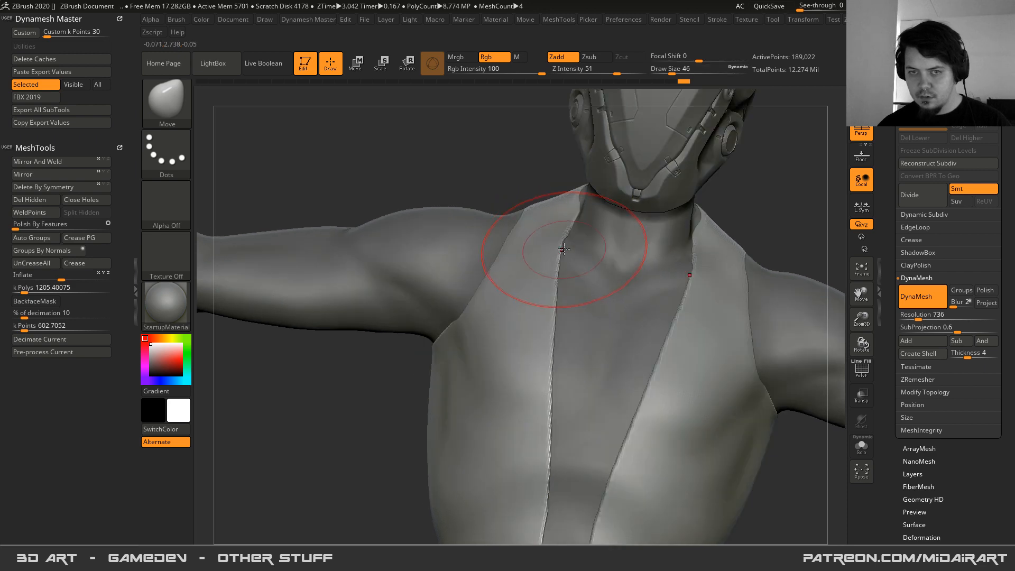
- Isolate the bodysuit and examine the walls of the recessed V and its wireframe
click(861, 446)
right_drag(659, 338, 633, 338)
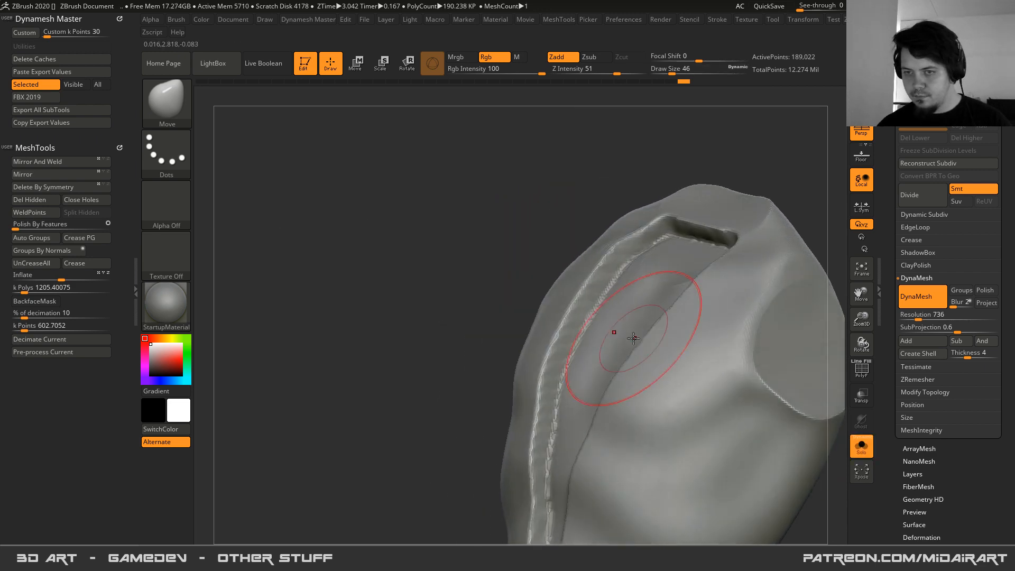
key(shift+f)
key(shift+f)
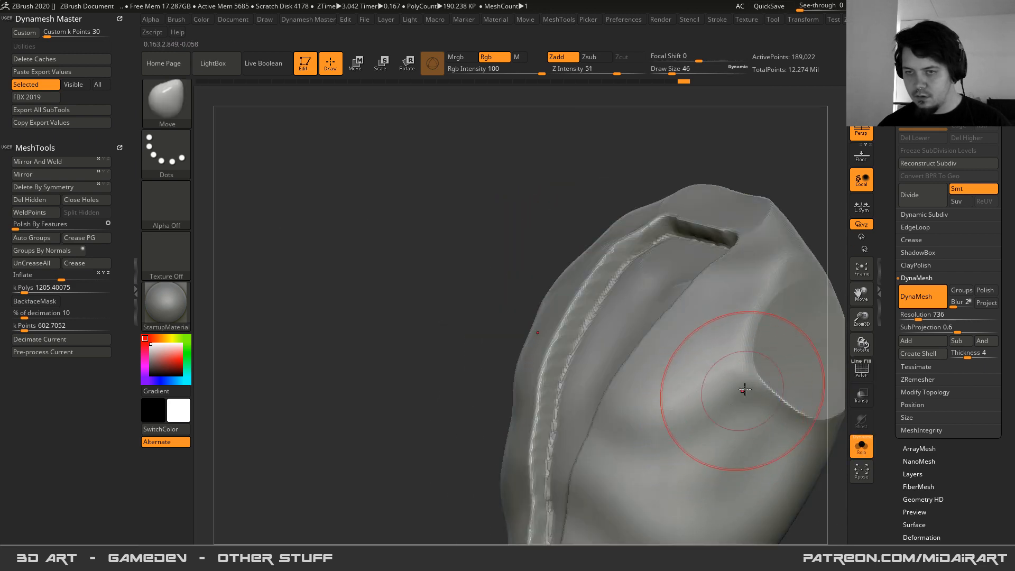
- Show the full character again and thicken the front of the bodysuit's armhole edge with the Inflate brush at draw size 7
click(861, 445)
key(b)
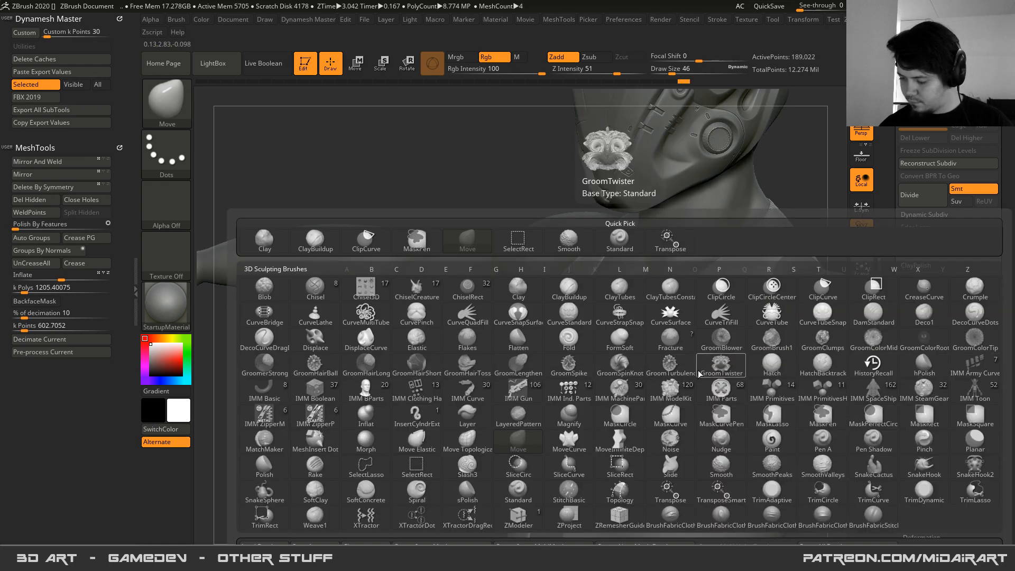
key(i)
key(n)
drag(736, 302, 661, 299)
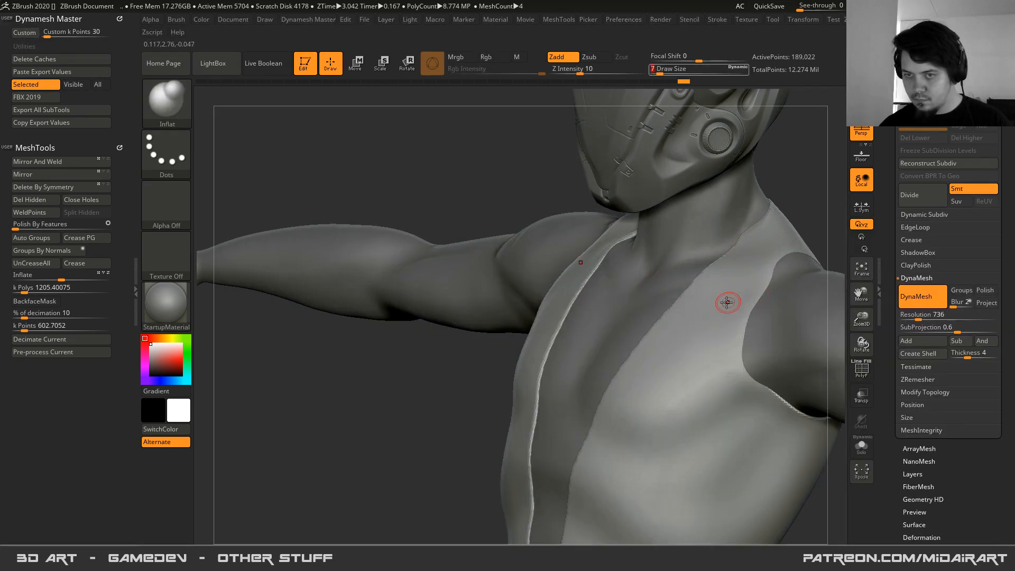
drag(758, 294, 750, 391)
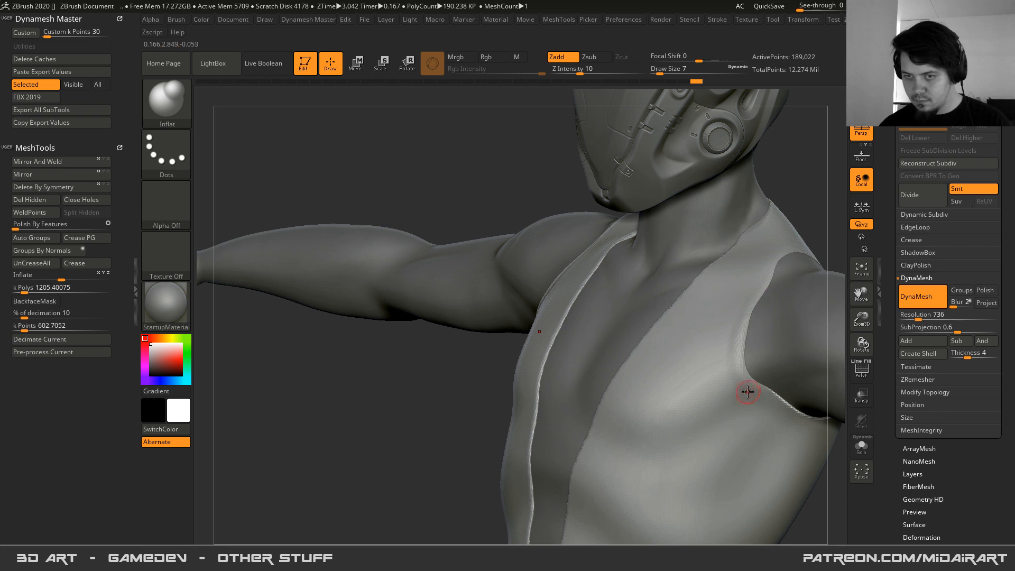
- Continue inflating the armhole rim under the armpit and around the back of the shoulder
alt+right_drag(722, 379, 639, 326)
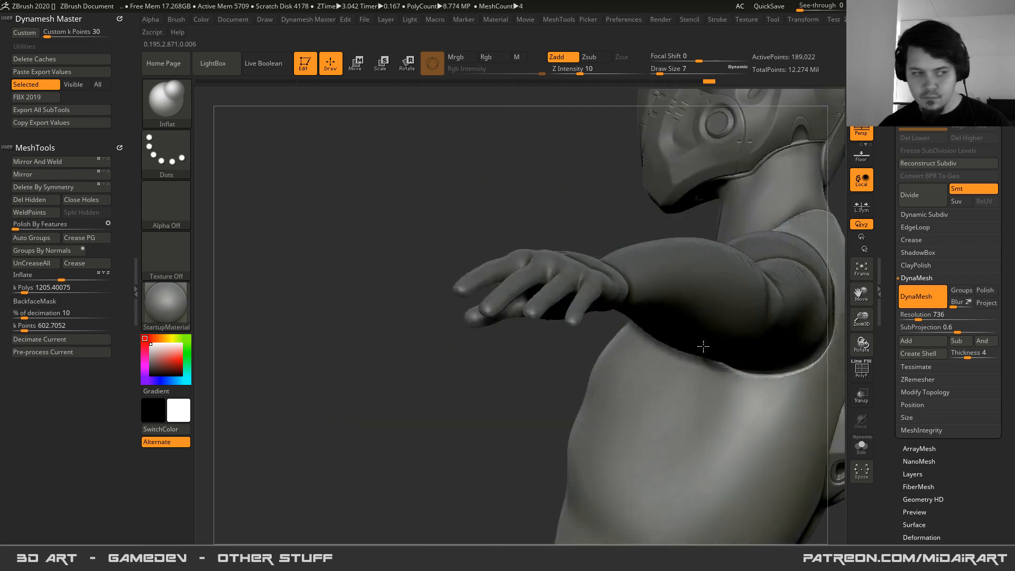
right_drag(703, 346, 622, 373)
mouse_move(588, 377)
mouse_down()
mouse_move(655, 371)
mouse_move(670, 350)
mouse_up()
right_drag(740, 256, 698, 268)
drag(698, 268, 655, 373)
right_drag(680, 249, 686, 234)
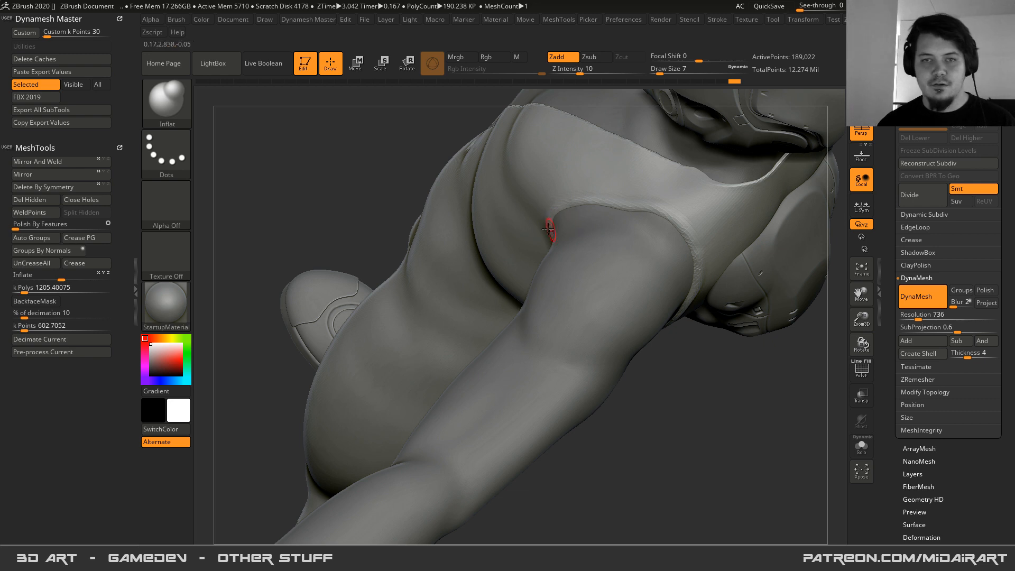
- Switch to the Move brush at draw size 46 and review the bodysuit on the whole character
mouse_move(442, 202)
right_down()
mouse_move(463, 196)
mouse_move(487, 335)
mouse_move(478, 271)
mouse_move(417, 227)
mouse_move(459, 258)
mouse_move(519, 347)
mouse_move(512, 338)
right_up()
key(b)
key(m)
key(v)
key(space)
click(498, 300)
drag(510, 350, 507, 346)
key(space)
click(468, 352)
right_drag(467, 351, 485, 356)
key(s)
click(476, 358)
mouse_move(426, 373)
shift+right_down()
mouse_move(404, 435)
mouse_move(453, 296)
mouse_move(483, 311)
shift+right_up()
key(f)
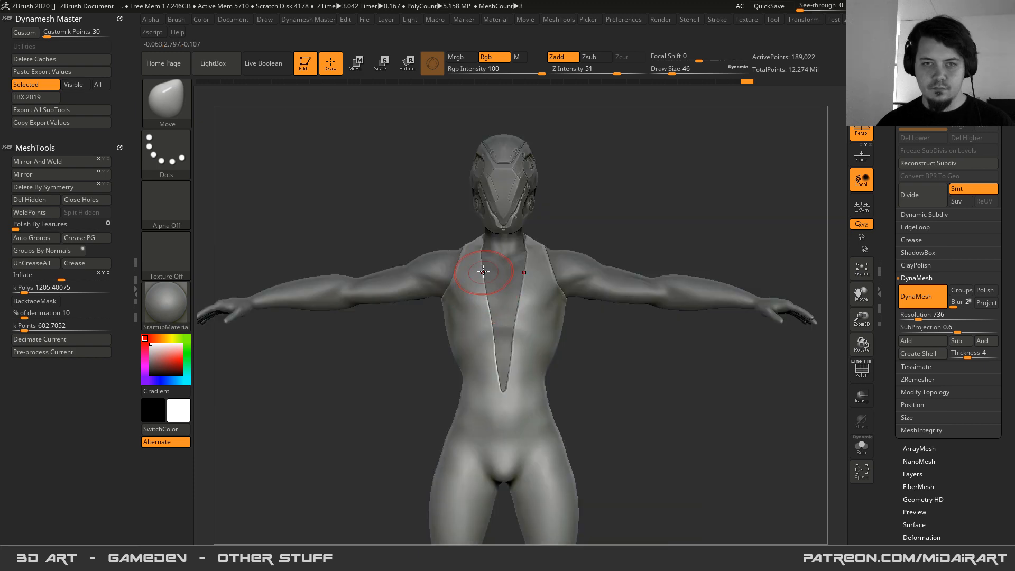
- Reduce the Move brush's draw size to 8 for working on the neckline edge near the neck
mouse_move(475, 264)
right_down()
mouse_move(502, 292)
mouse_move(497, 315)
right_up()
key(space)
drag(469, 290, 463, 290)
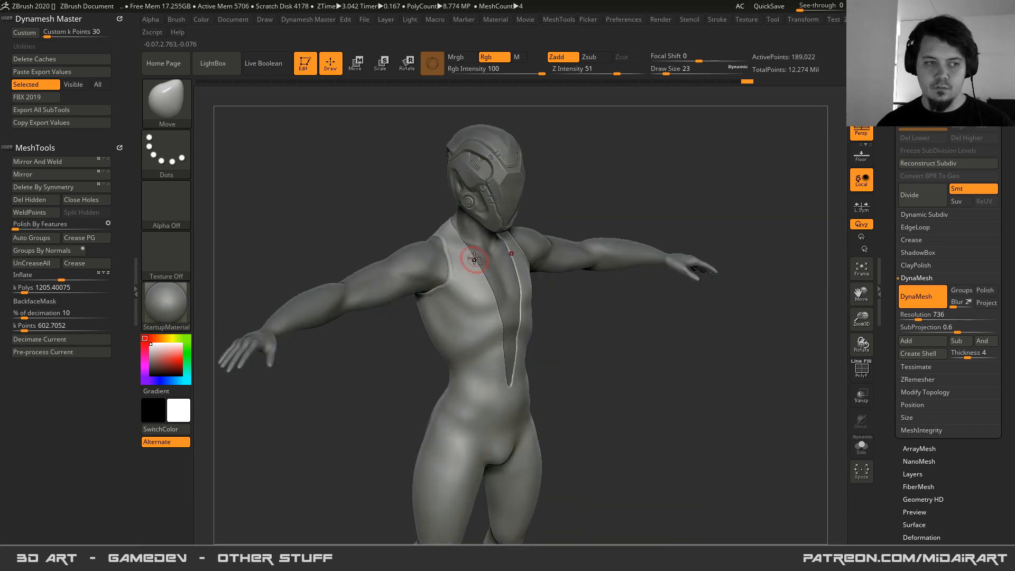
ctrl+right_drag(475, 258, 471, 262)
key(space)
drag(468, 259, 461, 259)
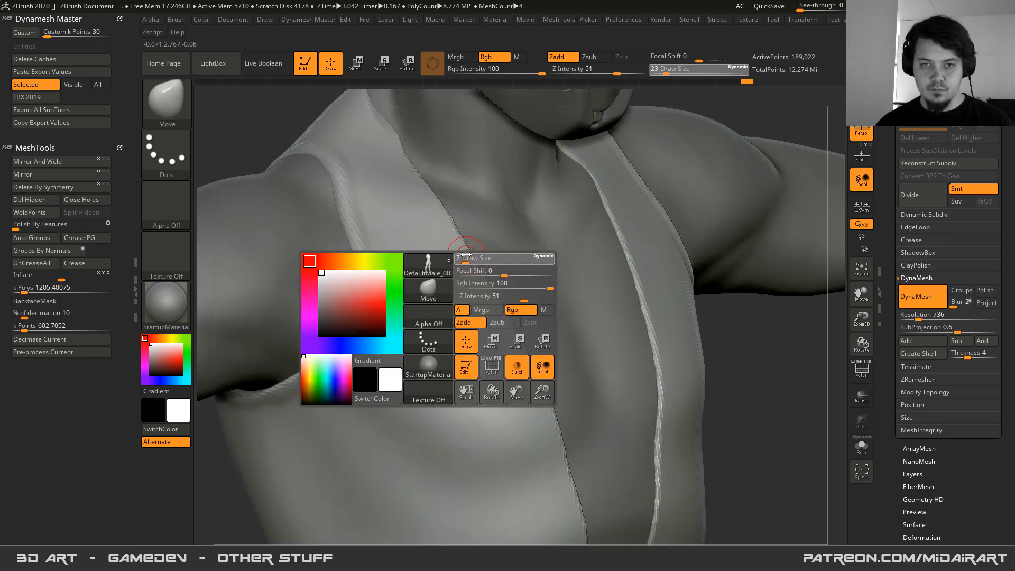
alt+right_drag(414, 201, 483, 291)
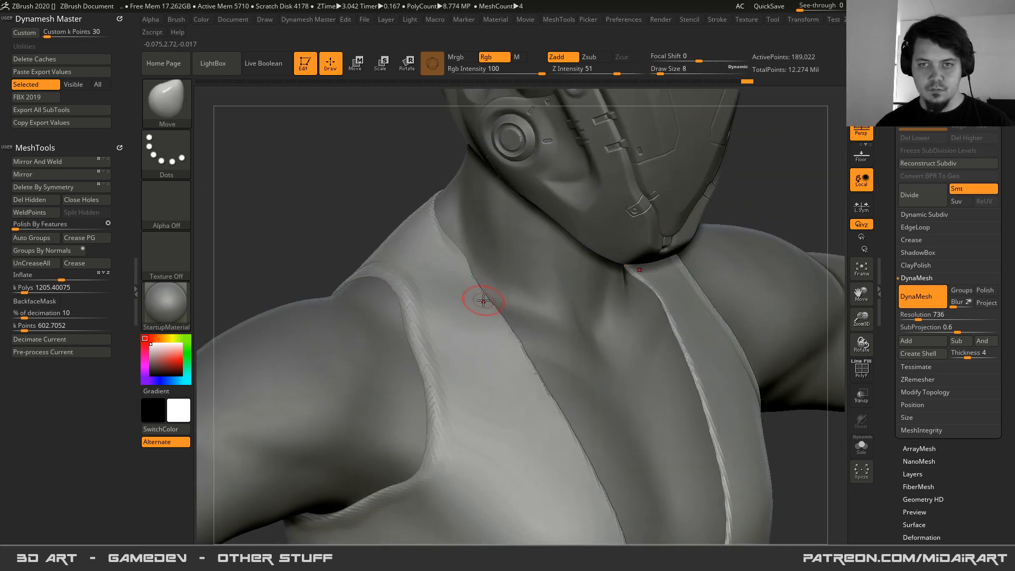
- Hide the helmet subtool and make the bodysuit DefaultMale_003 the active subtool again
alt+click(589, 184)
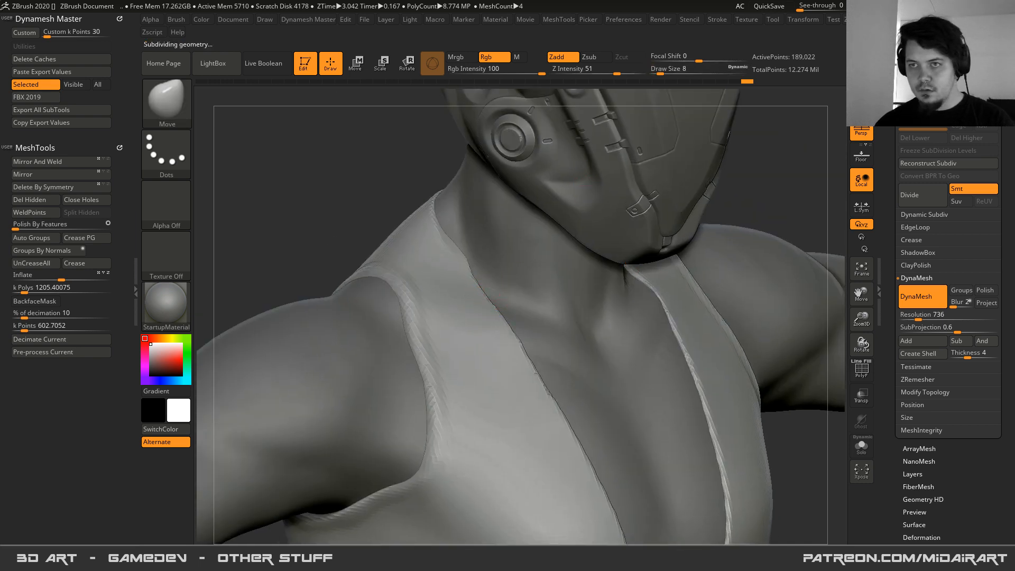
click(913, 87)
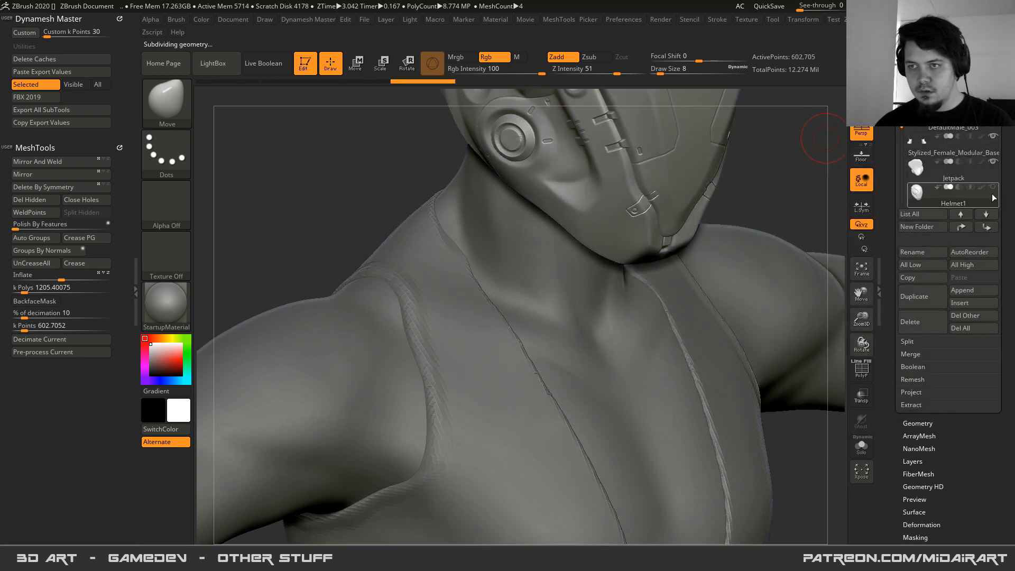
scroll(992, 193, down, 1)
scroll(951, 163, up, 2)
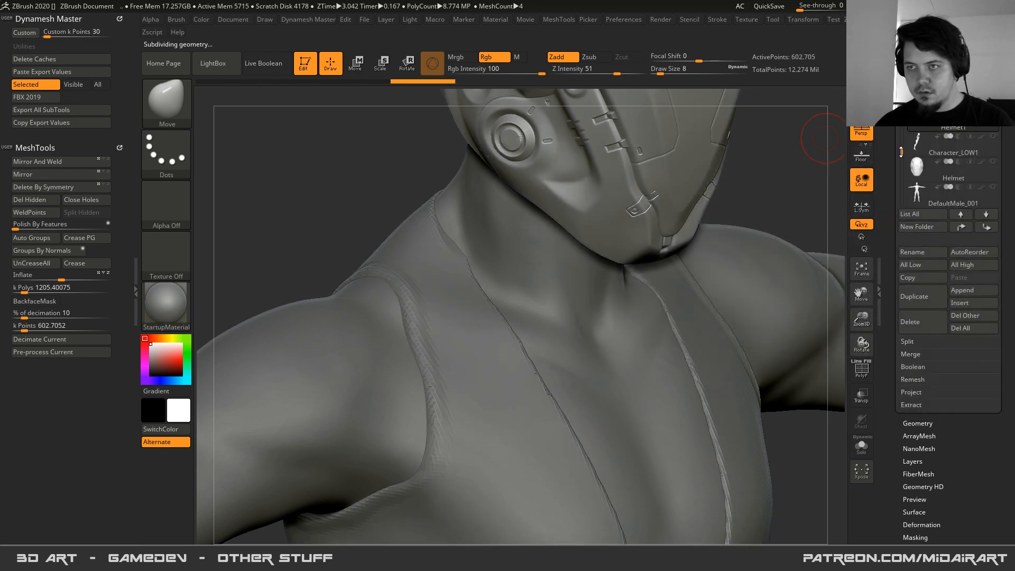
alt+click(451, 324)
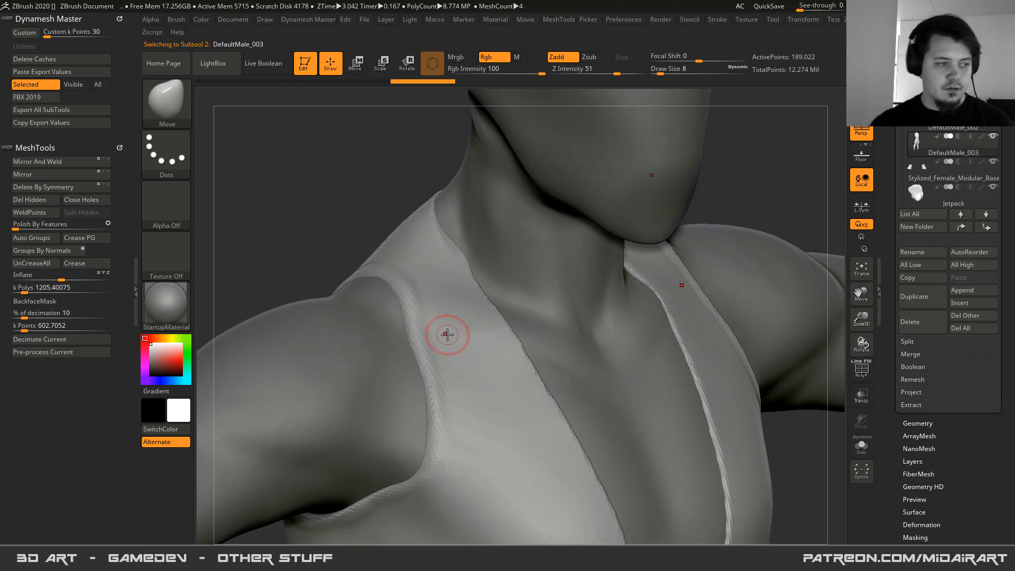
- Mask a narrow strip of the bodysuit along the neckline around the neck with MaskPen at draw size 7
mouse_move(456, 321)
right_down()
mouse_move(372, 317)
mouse_move(456, 318)
mouse_move(427, 271)
mouse_move(455, 252)
right_up()
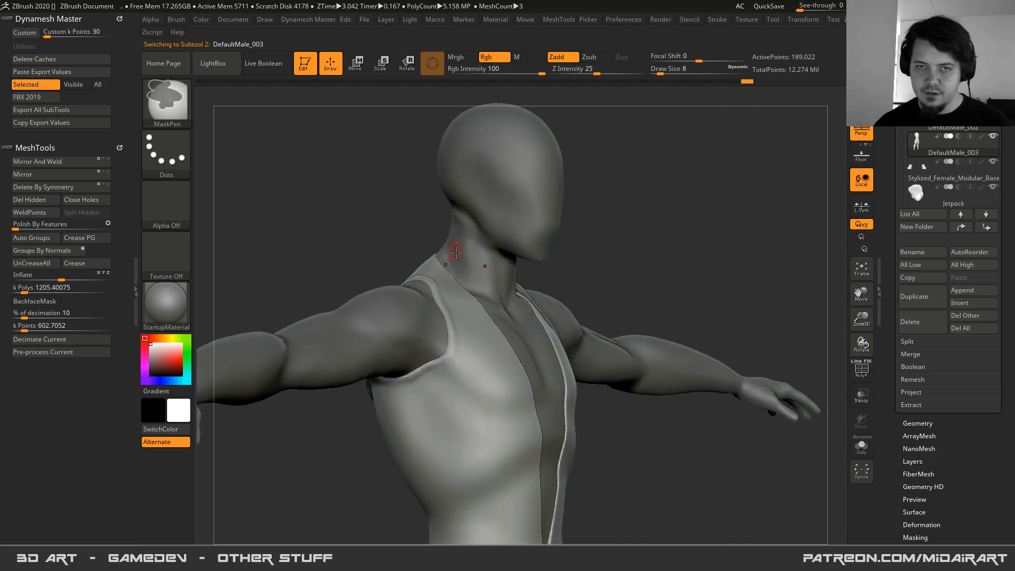
mouse_move(455, 252)
ctrl+right_down()
mouse_move(370, 267)
mouse_move(439, 239)
mouse_move(447, 257)
ctrl+right_up()
key(space)
ctrl+drag(455, 299, 447, 257)
mouse_move(448, 257)
right_down()
mouse_move(425, 179)
mouse_move(444, 254)
right_up()
mouse_move(444, 254)
ctrl+mouse_down()
mouse_move(454, 182)
mouse_move(473, 152)
ctrl+mouse_up()
ctrl+alt+click(420, 202)
ctrl+alt+click(426, 190)
ctrl+alt+click(438, 163)
ctrl+alt+click(438, 163)
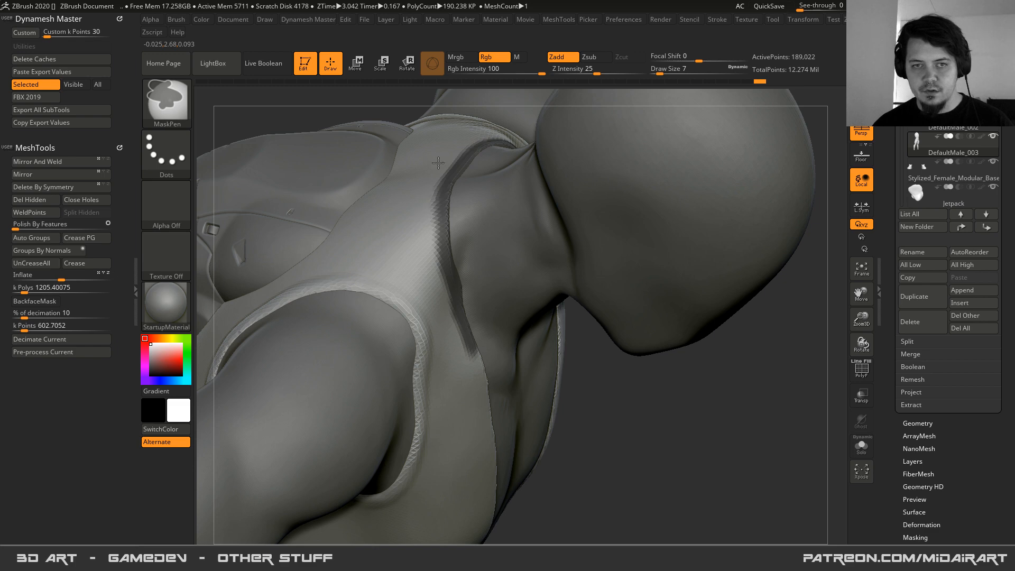
- Check the masked neckline strip from several angles and touch up its front end with MaskPen
mouse_move(422, 240)
right_down()
mouse_move(405, 246)
mouse_move(476, 351)
mouse_move(480, 312)
right_up()
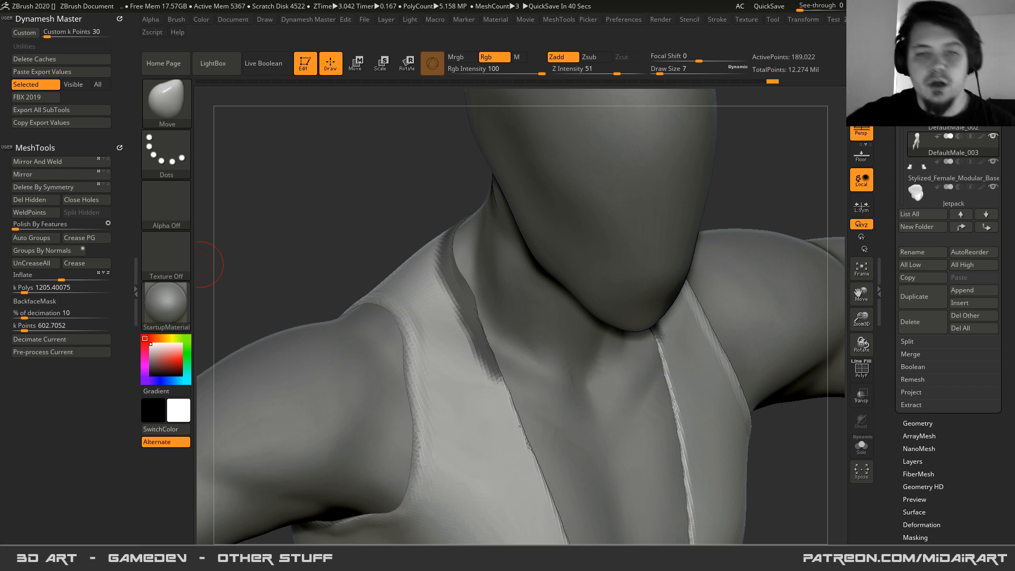
drag(395, 190, 390, 185)
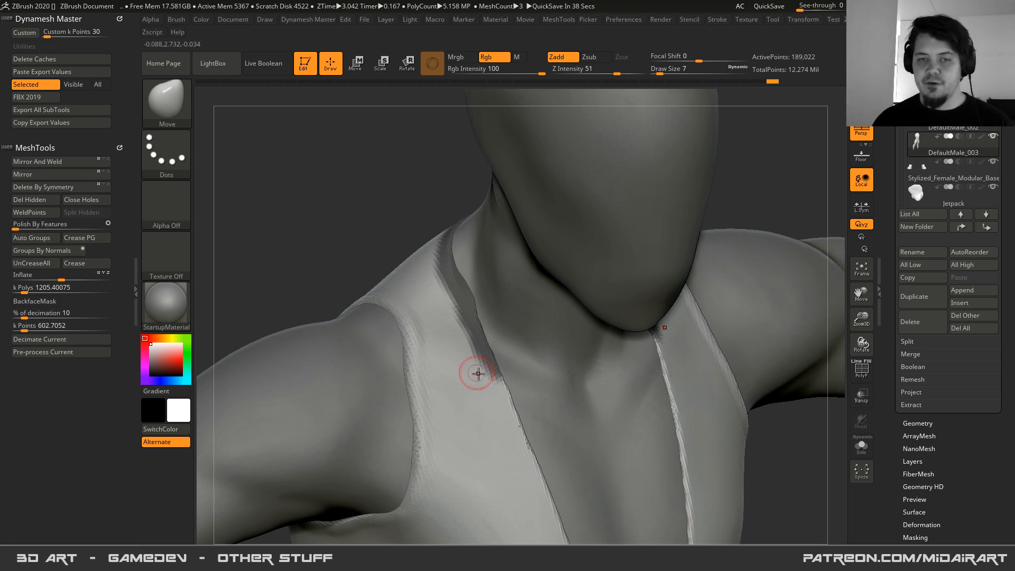
drag(423, 222, 391, 174)
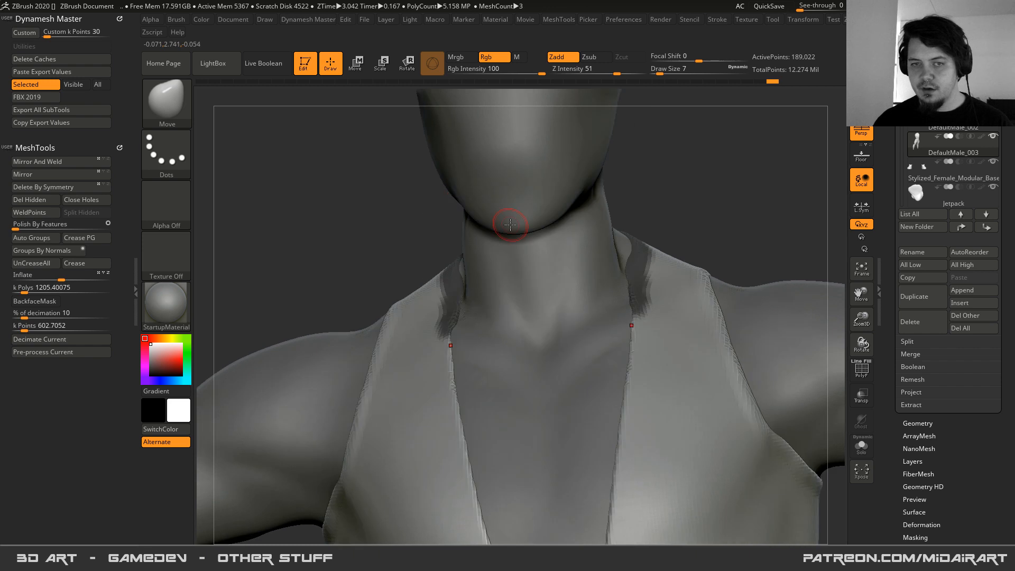
right_drag(427, 322, 465, 367)
ctrl+drag(467, 350, 467, 348)
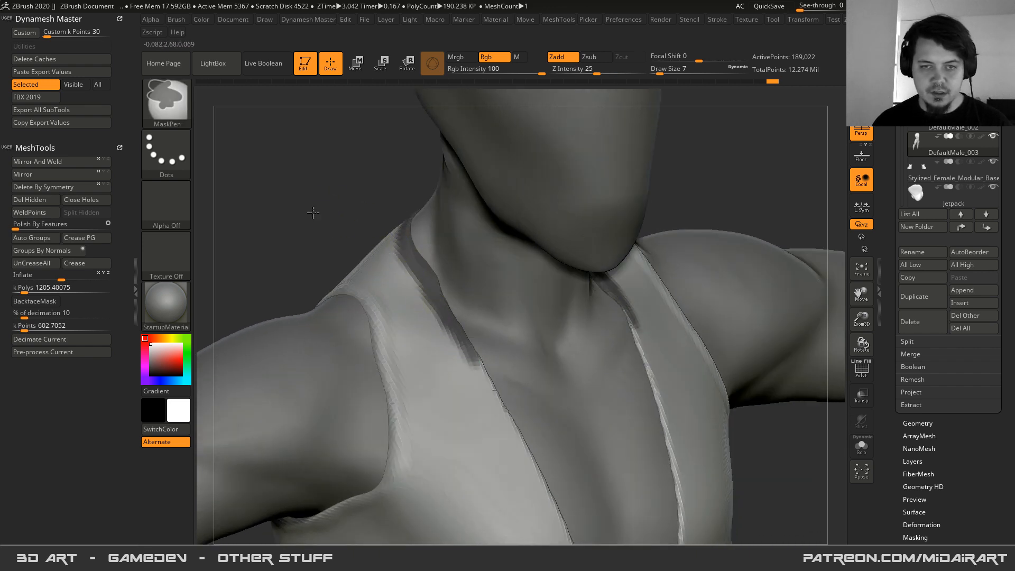
- Invert the neckline mask and enlarge the Move brush's draw size to 65
ctrl+click(325, 225)
key(space)
drag(438, 289, 453, 289)
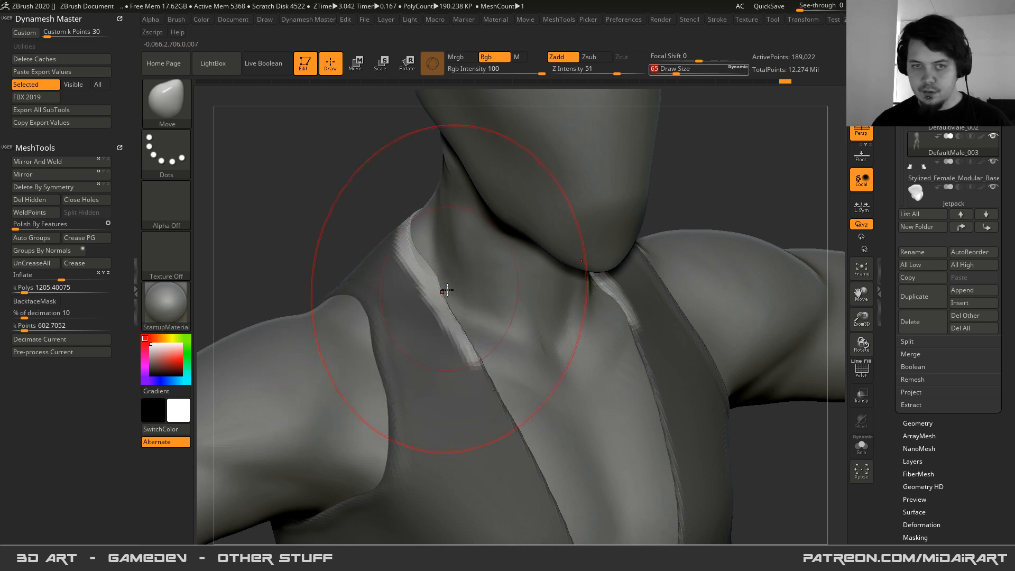
right_drag(453, 289, 439, 286)
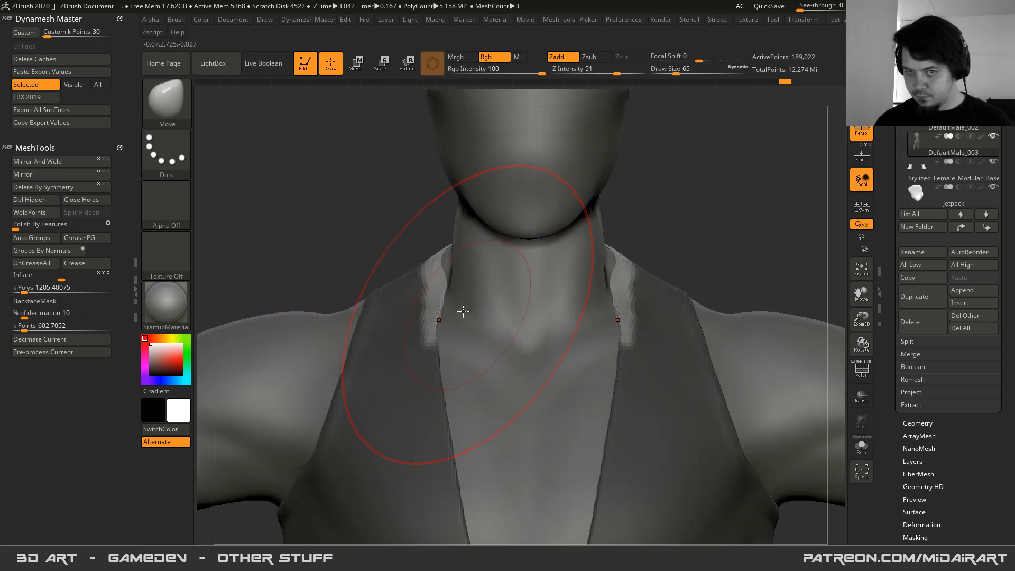
right_drag(365, 291, 438, 280)
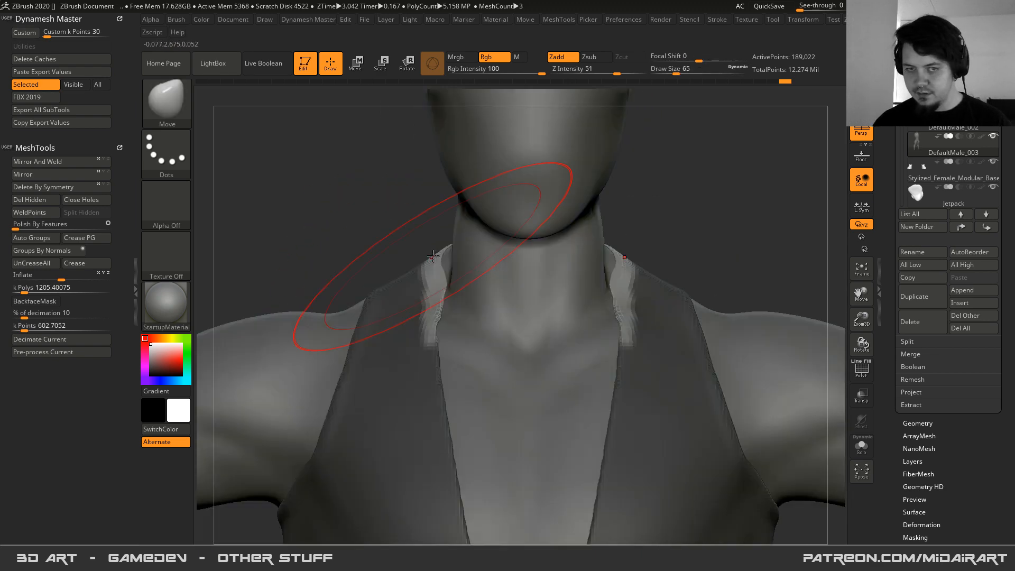
- Raise the unmasked neckline strip straight up with the move gizmo to form a standing collar, and return to sculpting
key(w)
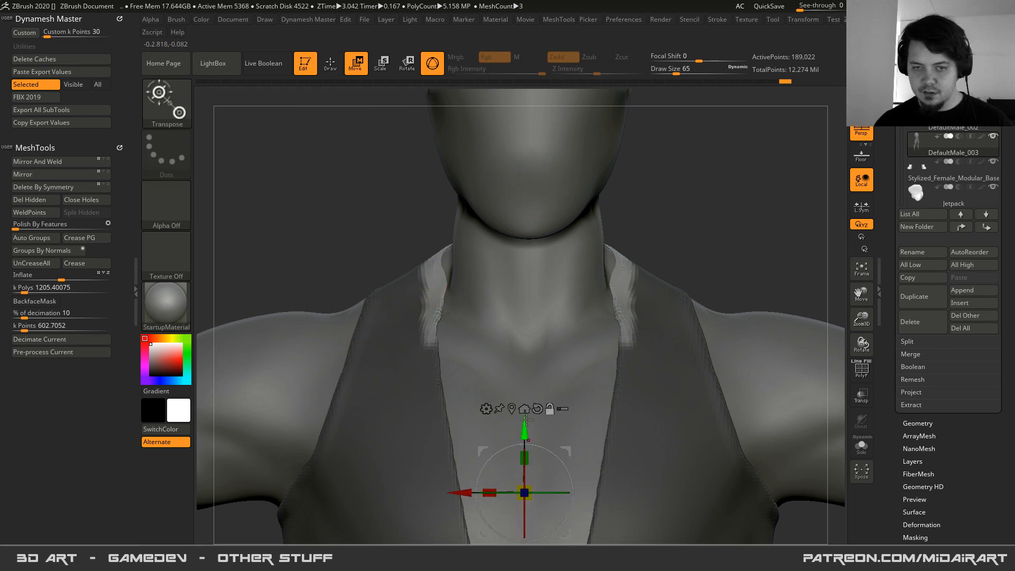
drag(523, 435, 530, 349)
right_drag(428, 341, 552, 302)
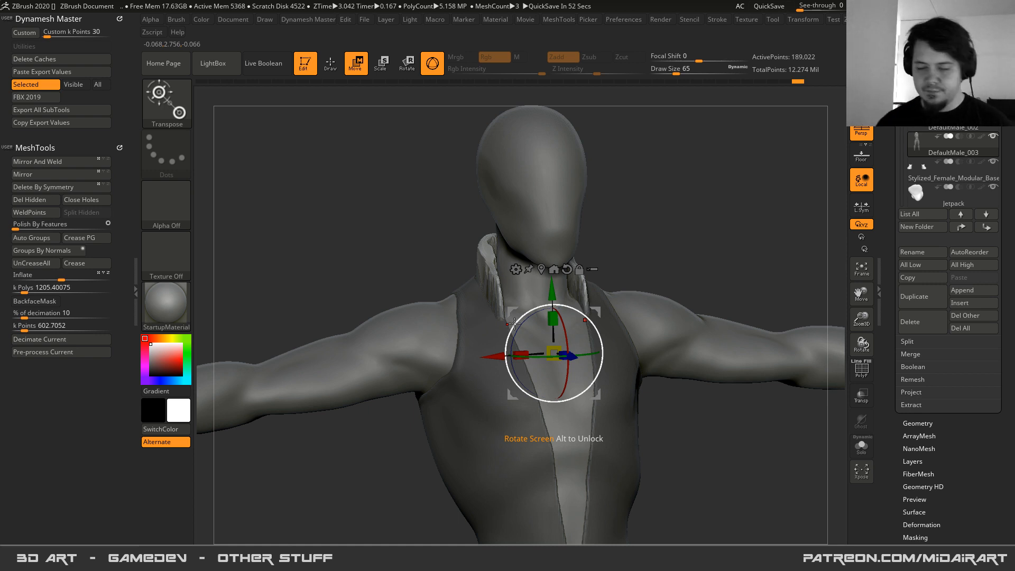
key(q)
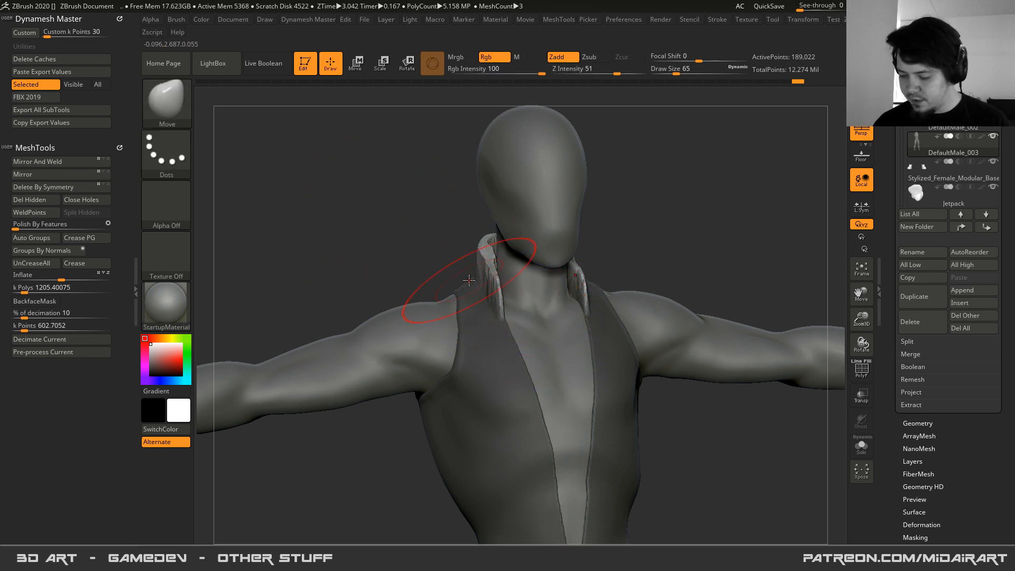
- Adjust the raised collar's shape around the neck with the Move brush at draw size 59
ctrl+right_drag(466, 279, 489, 313)
key(space)
click(527, 293)
drag(528, 293, 551, 306)
right_drag(503, 283, 605, 275)
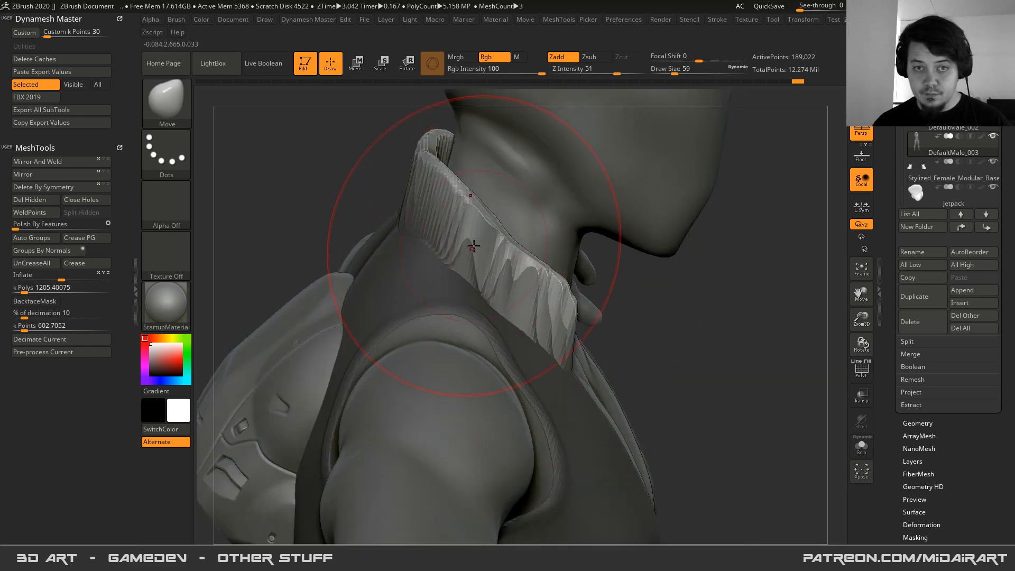
- Shape the collar's profile from the side with Move, reducing the draw size to 39
shift+right_drag(474, 247, 472, 227)
key(space)
click(471, 219)
drag(503, 233, 521, 216)
key(space)
click(570, 270)
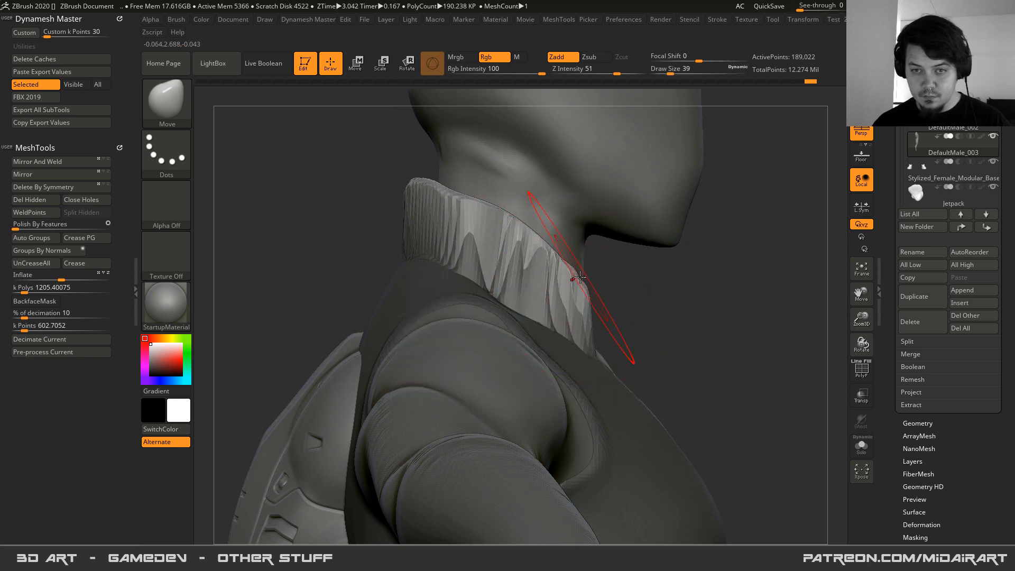
- Clear the mask, remesh the bodysuit with DynaMesh and smooth the stretched collar surface
ctrl+drag(646, 287, 651, 291)
drag(574, 272, 579, 281)
right_drag(584, 326, 516, 312)
shift+drag(496, 237, 521, 274)
right_drag(521, 275, 479, 226)
right_drag(253, 169, 305, 159)
- Pull the collar's front corner upward and forward with the Move brush, using draw sizes 13 and 20
key(b)
key(m)
key(v)
mouse_move(476, 253)
right_down()
mouse_move(455, 229)
mouse_move(564, 316)
mouse_move(589, 419)
mouse_move(600, 421)
right_up()
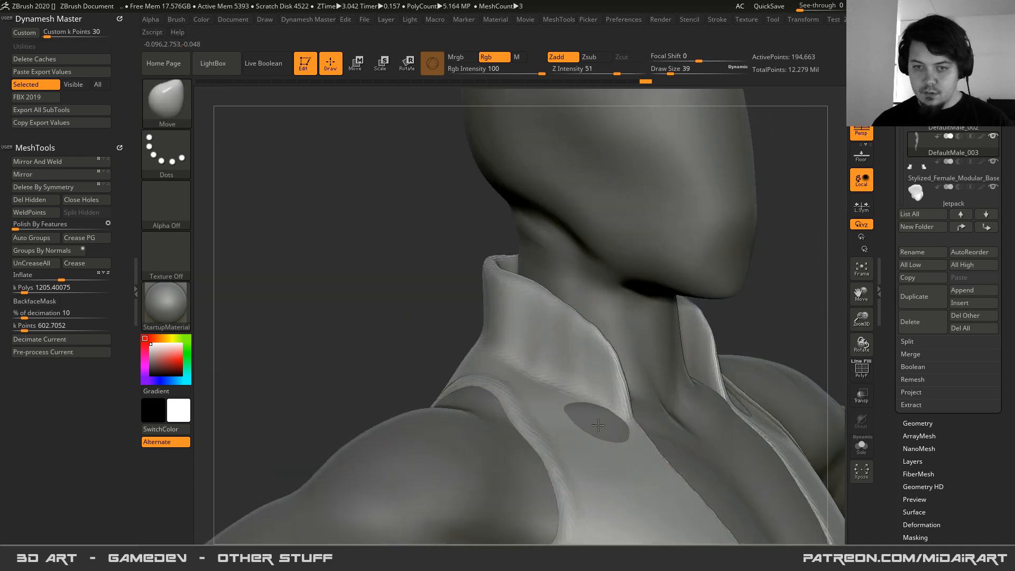
key(space)
drag(595, 323, 586, 323)
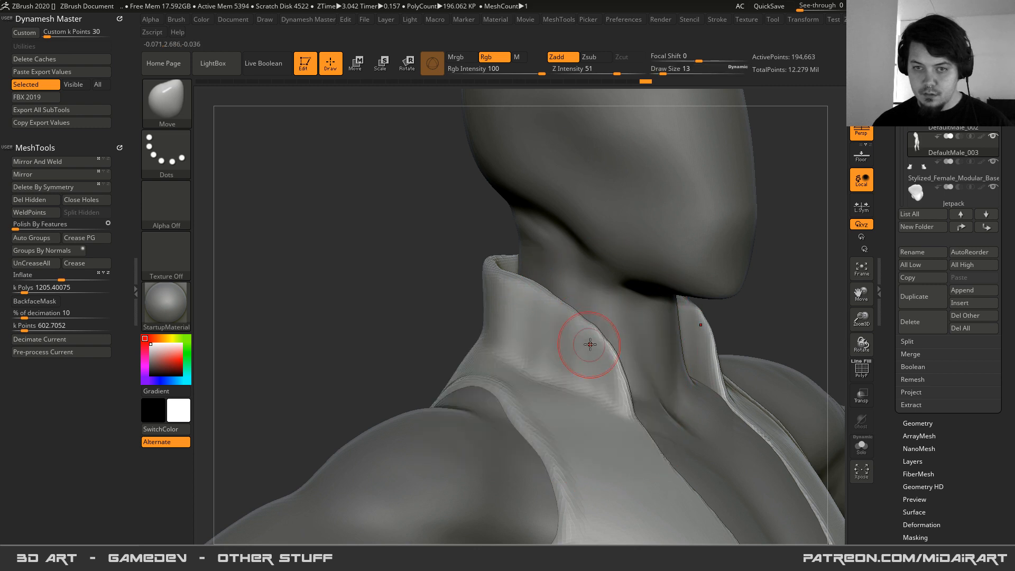
right_drag(589, 344, 598, 333)
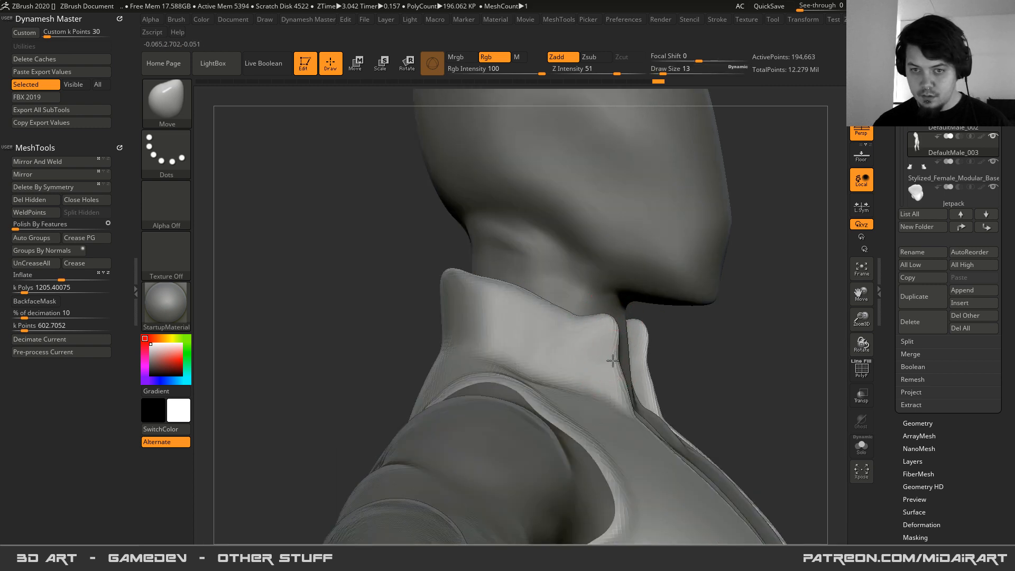
key(space)
drag(580, 313, 578, 315)
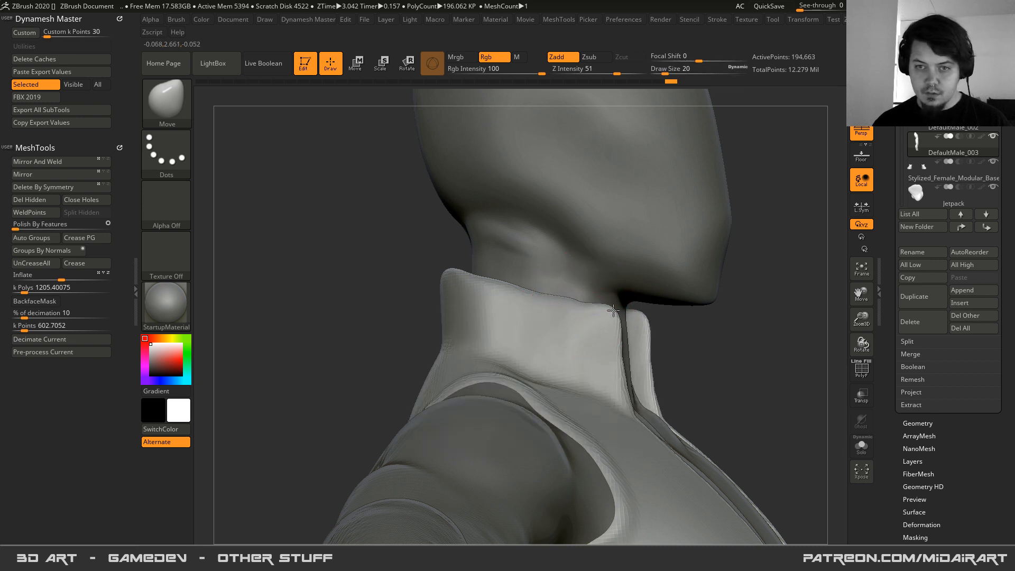
- Refine the collar's rear upper edge and lower side with Move, starting at draw size 31
key(space)
drag(571, 300, 575, 300)
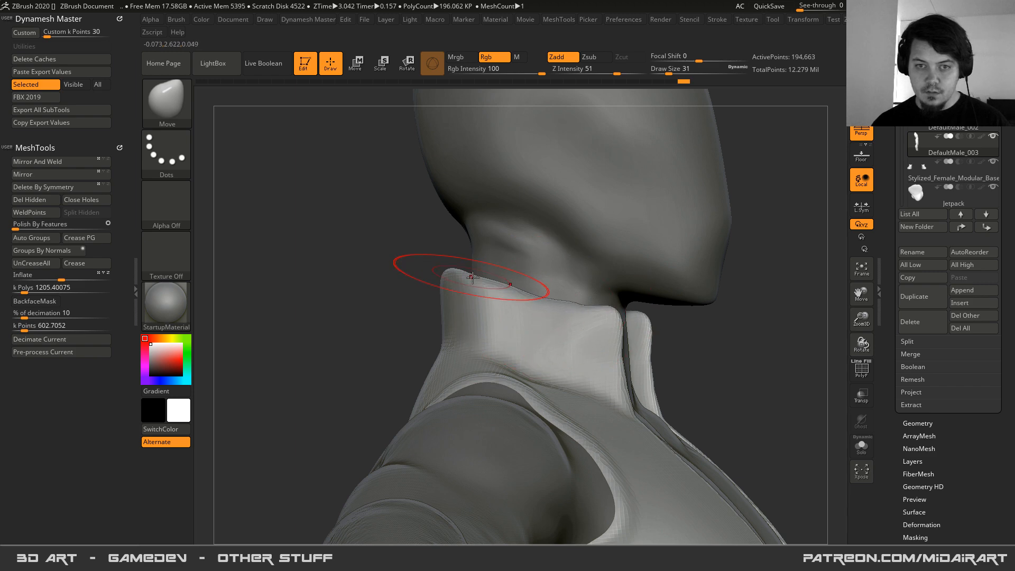
mouse_move(473, 277)
mouse_down()
mouse_move(492, 281)
mouse_move(486, 295)
mouse_up()
mouse_move(592, 304)
right_down()
mouse_move(483, 318)
mouse_move(514, 329)
right_up()
key(space)
drag(514, 332, 518, 332)
right_drag(521, 332, 498, 342)
mouse_move(500, 344)
mouse_down()
mouse_move(512, 353)
mouse_move(505, 389)
mouse_move(498, 384)
mouse_up()
key(space)
right_drag(496, 379, 483, 351)
- Build up volume along the side of the collar with the Standard brush at draw size 33
key(b)
key(s)
key(t)
key(space)
drag(459, 311, 445, 310)
right_drag(445, 310, 492, 312)
drag(417, 279, 472, 318)
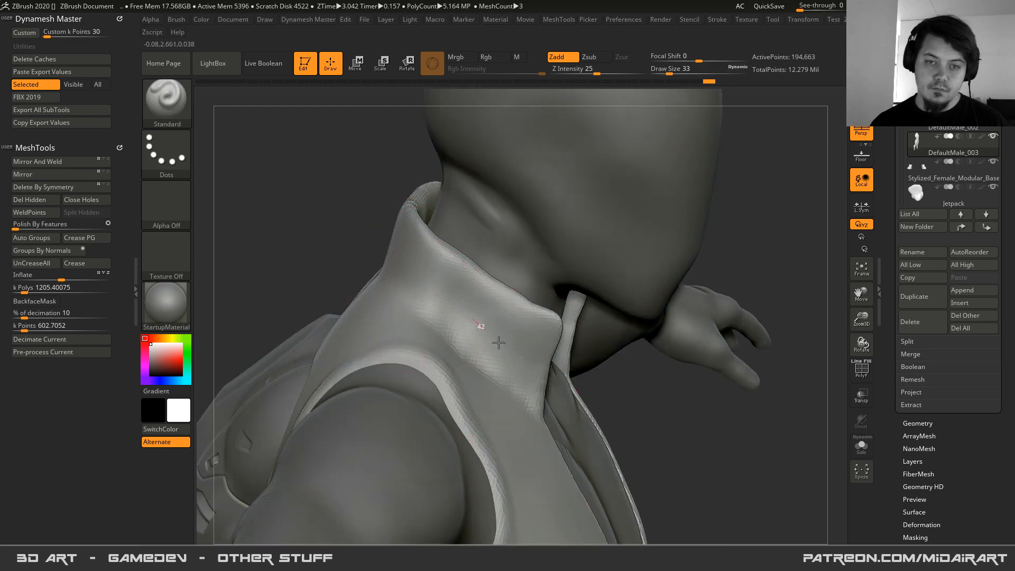
drag(534, 392, 536, 396)
- Carve a groove inward along the base of the collar above the shoulder with the Standard brush
right_drag(397, 265, 434, 289)
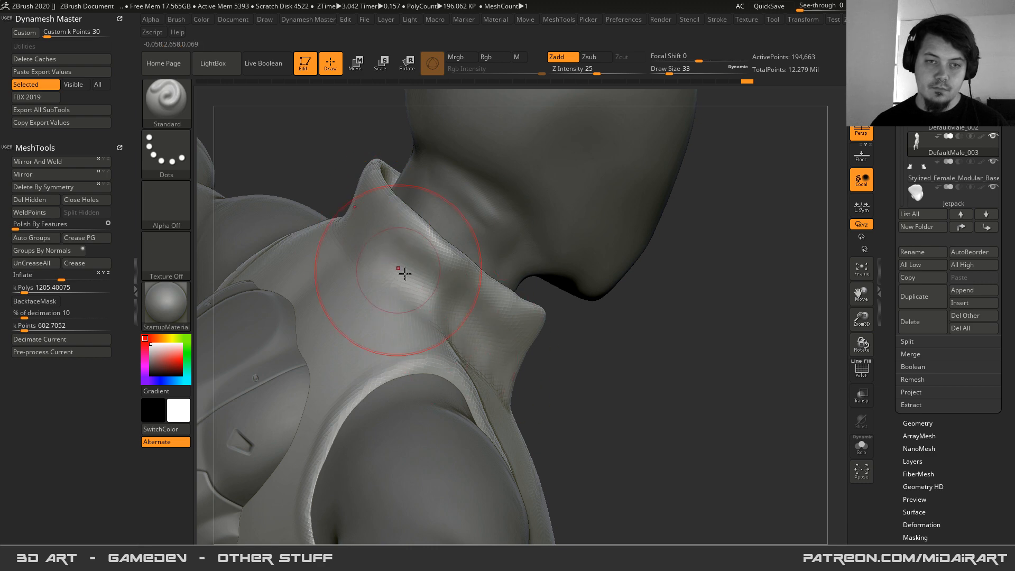
right_drag(351, 227, 375, 248)
alt+drag(369, 240, 471, 351)
mouse_move(422, 278)
right_down()
mouse_move(354, 233)
mouse_move(317, 235)
right_up()
right_drag(419, 317, 528, 294)
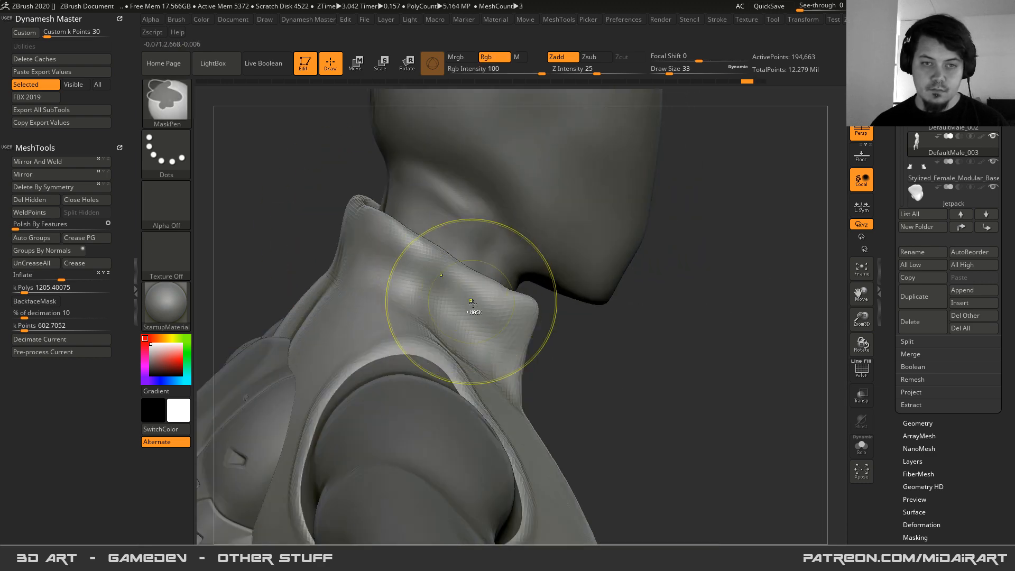
- Examine the vest's raised collar and front opening from the side, front and three-quarter views
right_drag(491, 352, 449, 306)
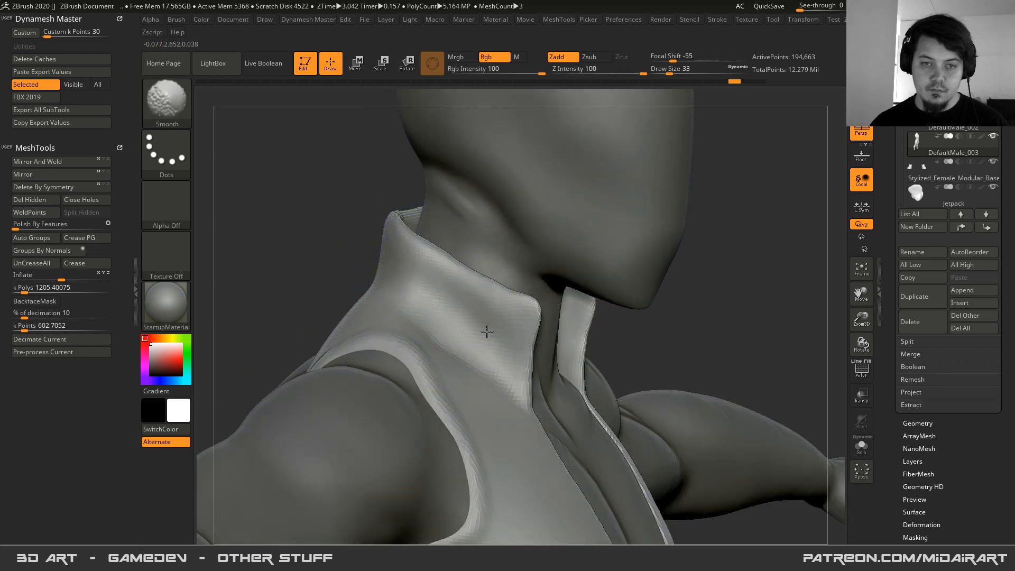
right_drag(381, 244, 467, 361)
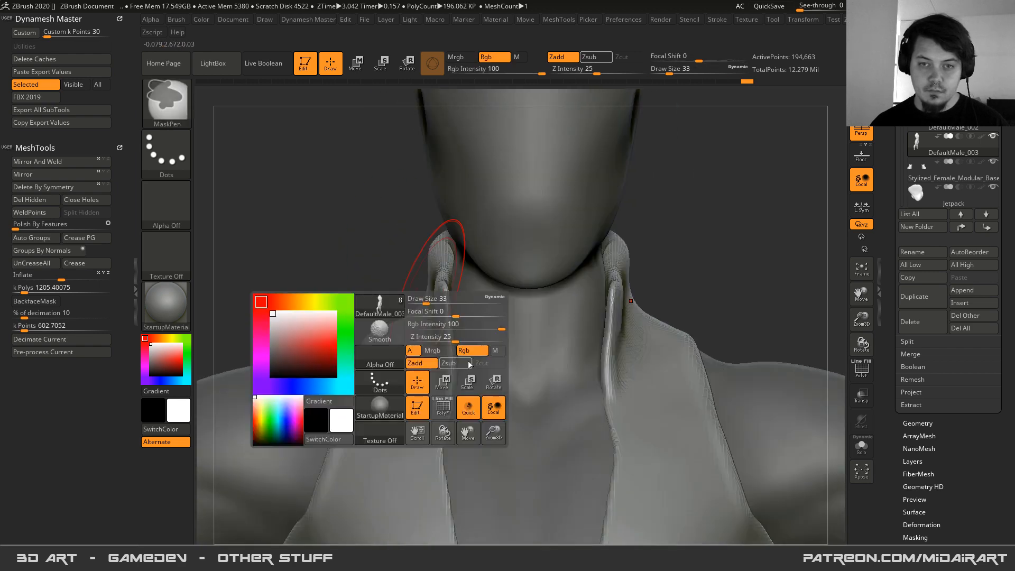
right_drag(418, 252, 458, 298)
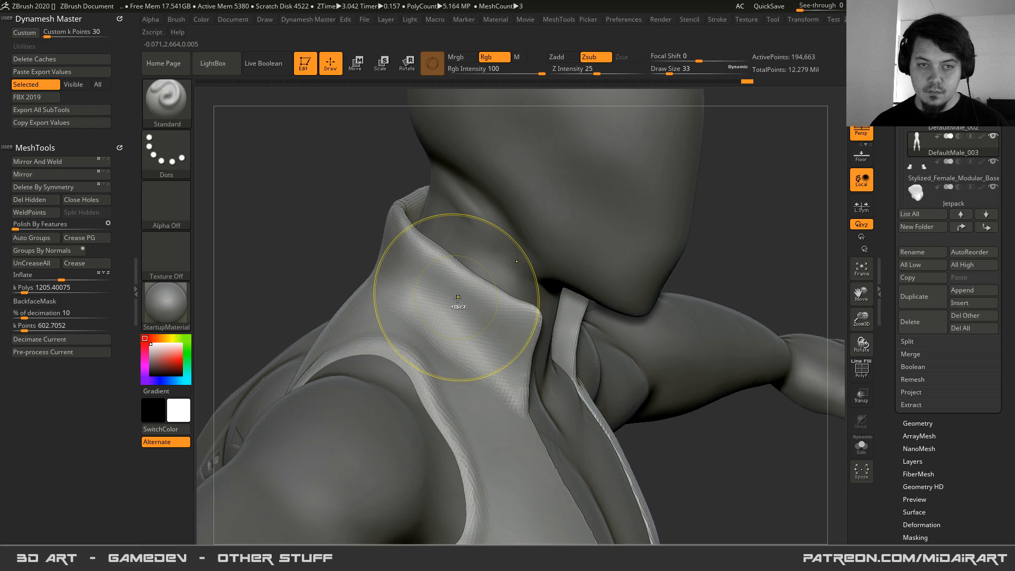
key(f)
mouse_move(410, 243)
right_down()
mouse_move(477, 325)
mouse_move(483, 246)
right_up()
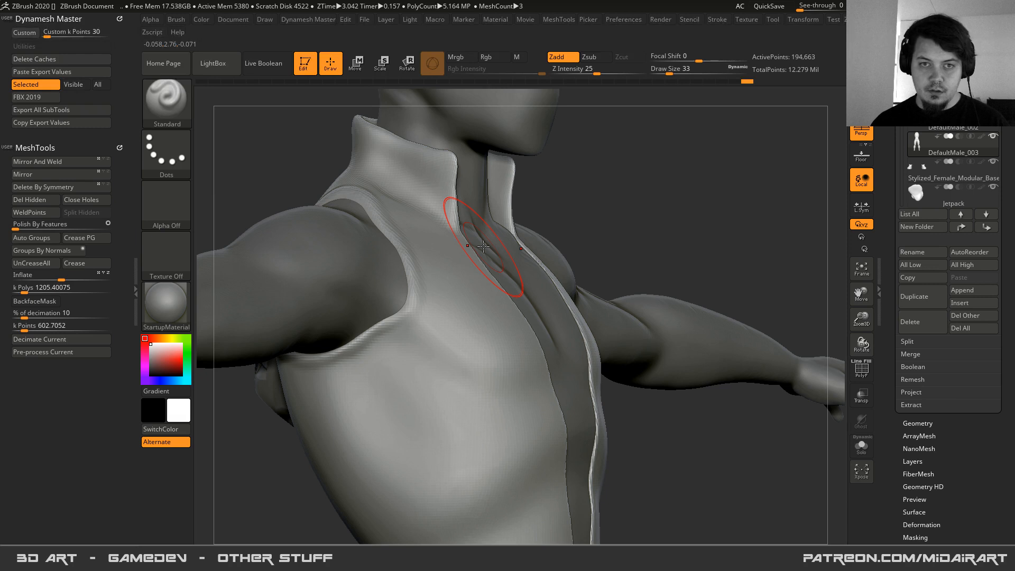
right_drag(484, 247, 534, 248)
- Choose the Move brush with draw size 35 and inspect the vest's open front and collar from both sides
key(b)
key(m)
key(v)
key(space)
mouse_move(475, 248)
mouse_down()
mouse_move(460, 237)
mouse_move(477, 244)
mouse_up()
key(space)
mouse_move(478, 246)
right_down()
mouse_move(372, 253)
mouse_move(508, 259)
mouse_move(341, 246)
right_up()
right_drag(481, 251, 381, 253)
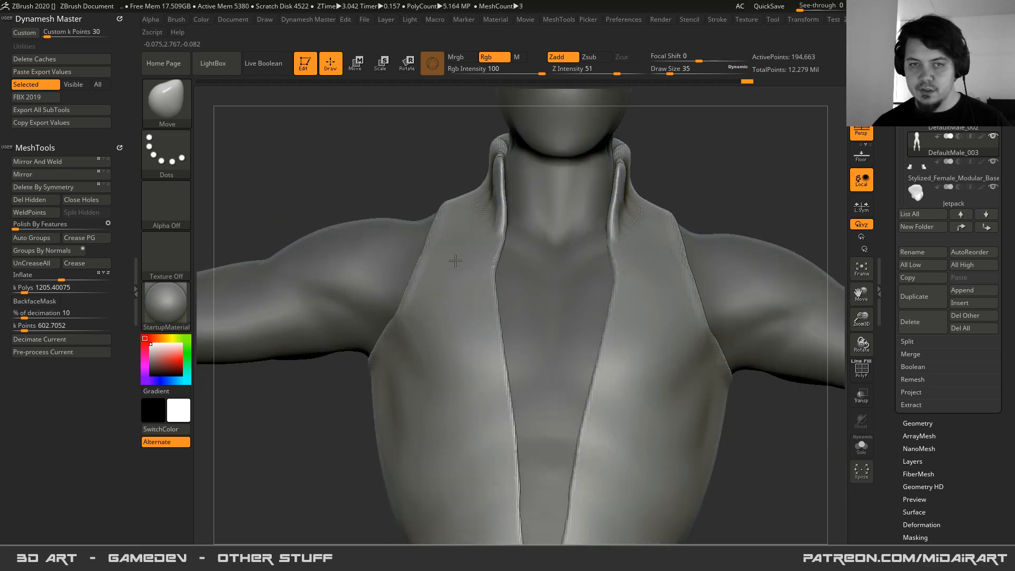
mouse_move(571, 255)
right_down()
mouse_move(474, 255)
mouse_move(500, 282)
right_up()
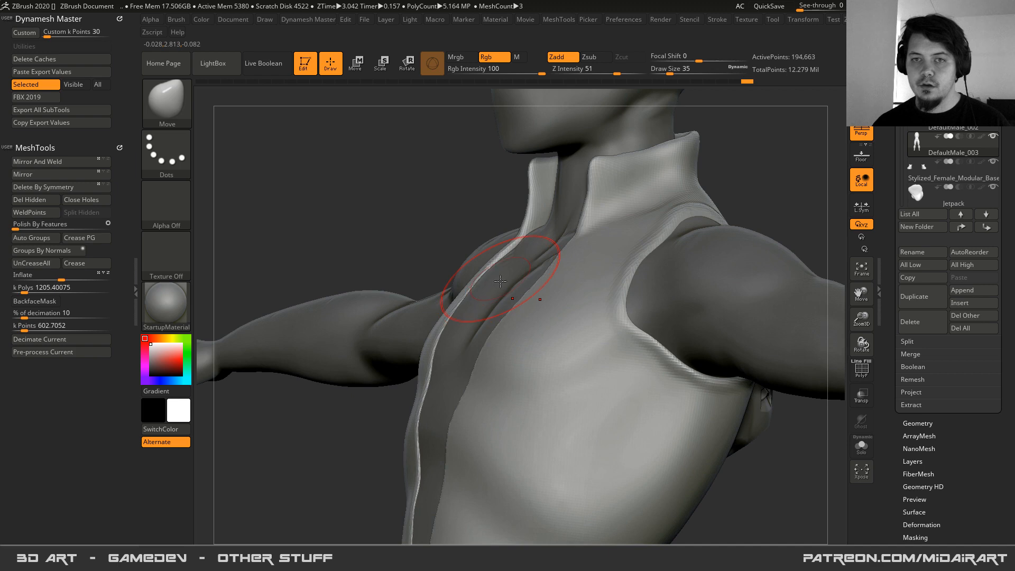
key(f)
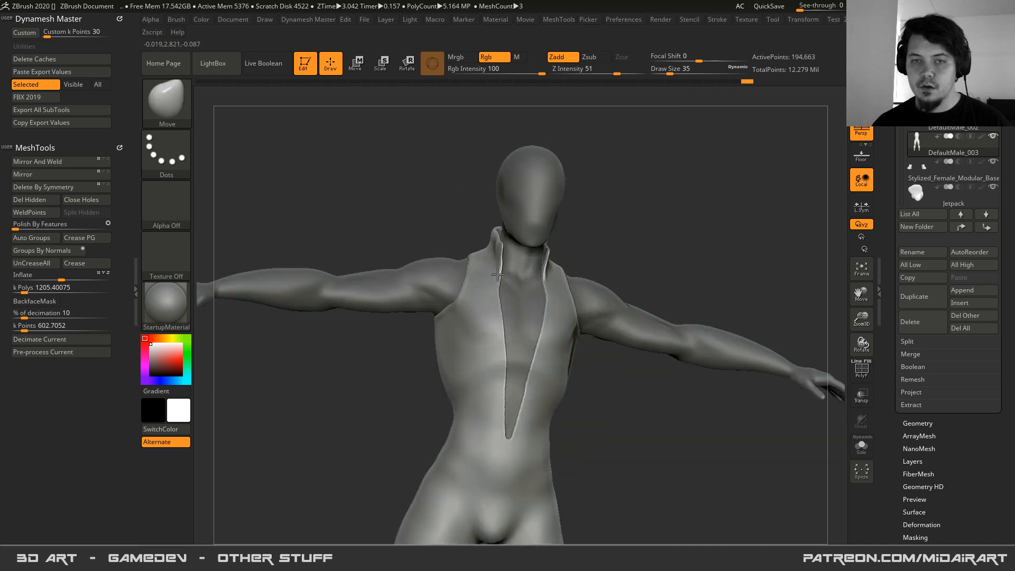
right_drag(498, 275, 481, 273)
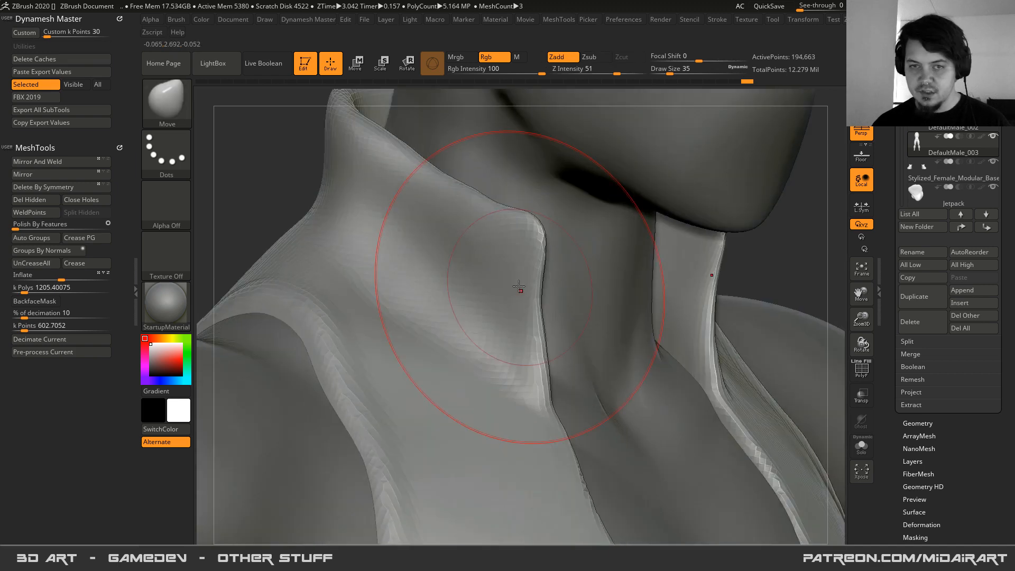
- Thicken the collar's front edge and upper rim using the Inflat brush at draw size 12
key(s)
drag(518, 286, 502, 284)
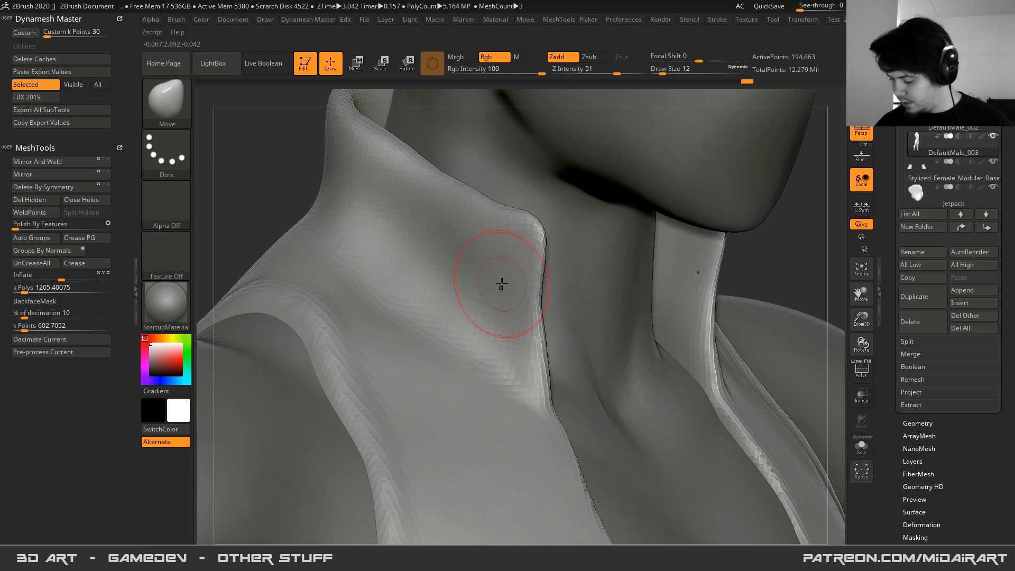
key(b)
key(i)
key(n)
mouse_move(537, 249)
mouse_down()
mouse_move(538, 312)
mouse_move(540, 246)
mouse_up()
drag(542, 359, 530, 274)
mouse_move(392, 163)
mouse_down()
mouse_move(494, 214)
mouse_move(412, 159)
mouse_up()
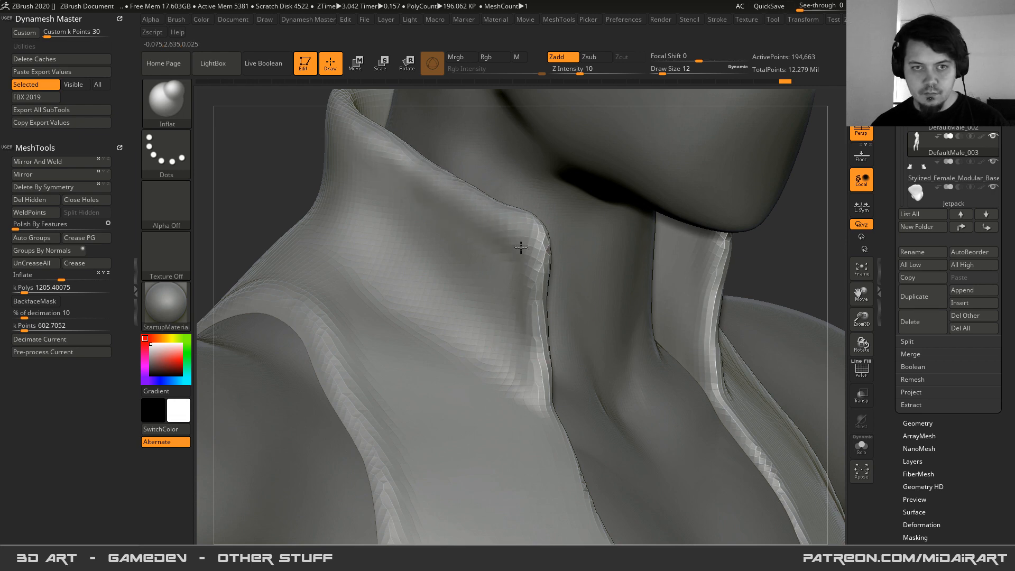
- Inflate the collar's upper rim along the side and back of the neck
mouse_move(405, 186)
right_down()
mouse_move(380, 194)
mouse_move(519, 297)
mouse_move(528, 315)
right_up()
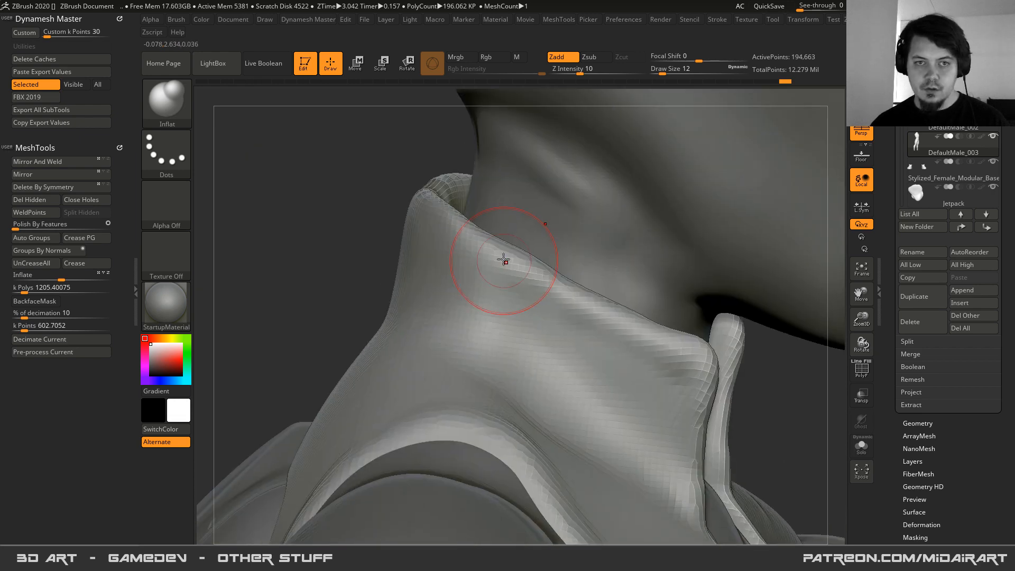
right_drag(635, 349, 386, 194)
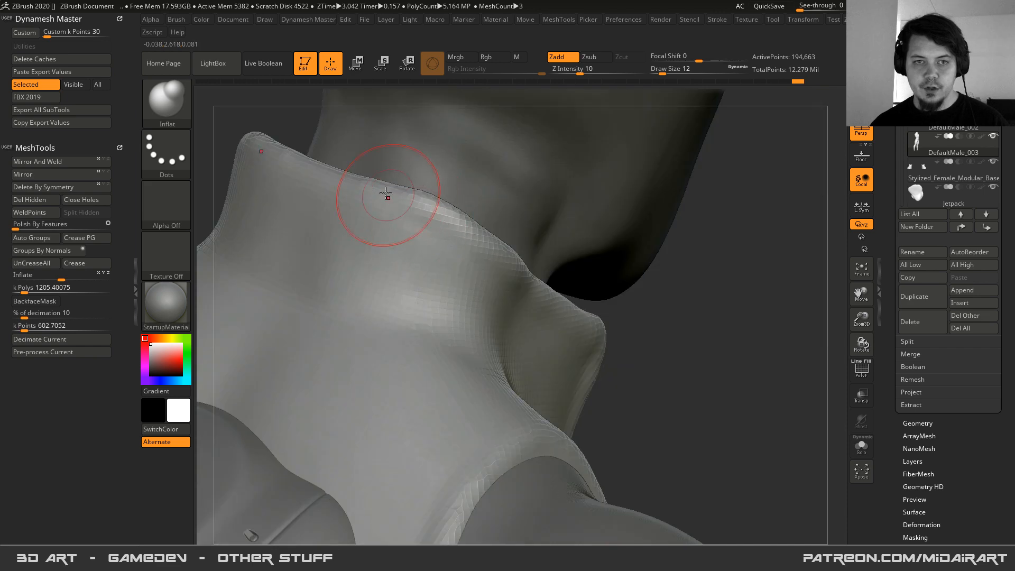
drag(288, 145, 392, 182)
key(ctrl+z)
drag(288, 163, 442, 210)
right_drag(521, 318, 487, 328)
key(f)
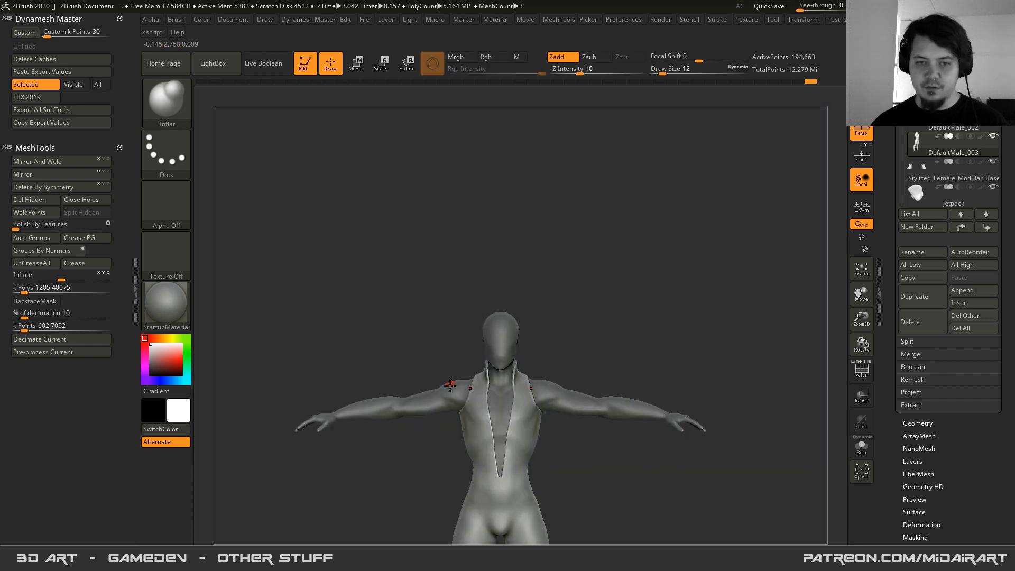
- Switch to the armoured character tool, select its kneepads subtool and check the mesh's wireframe and polygroups
alt+right_drag(450, 386, 475, 343)
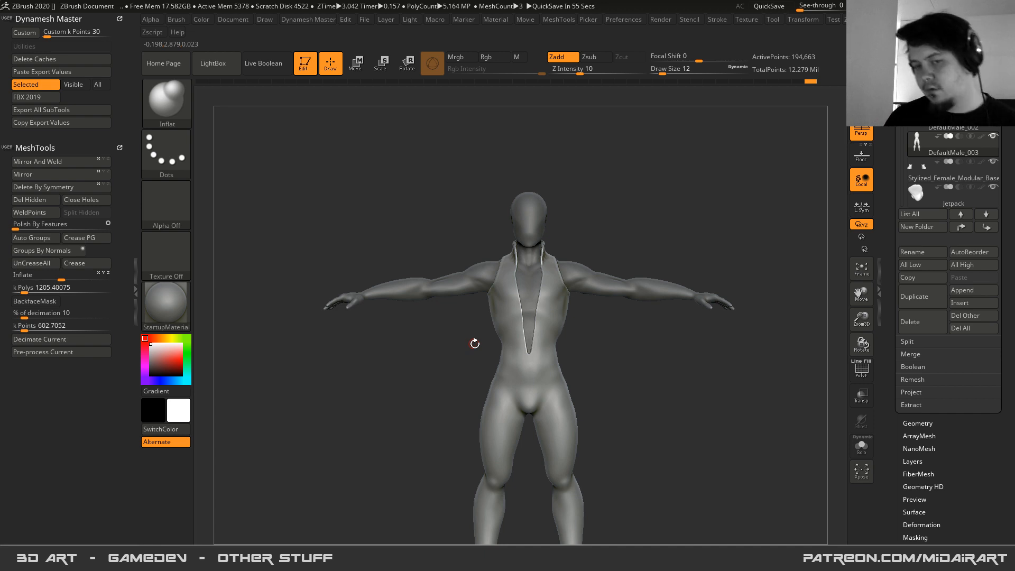
alt+right_drag(357, 361, 441, 190)
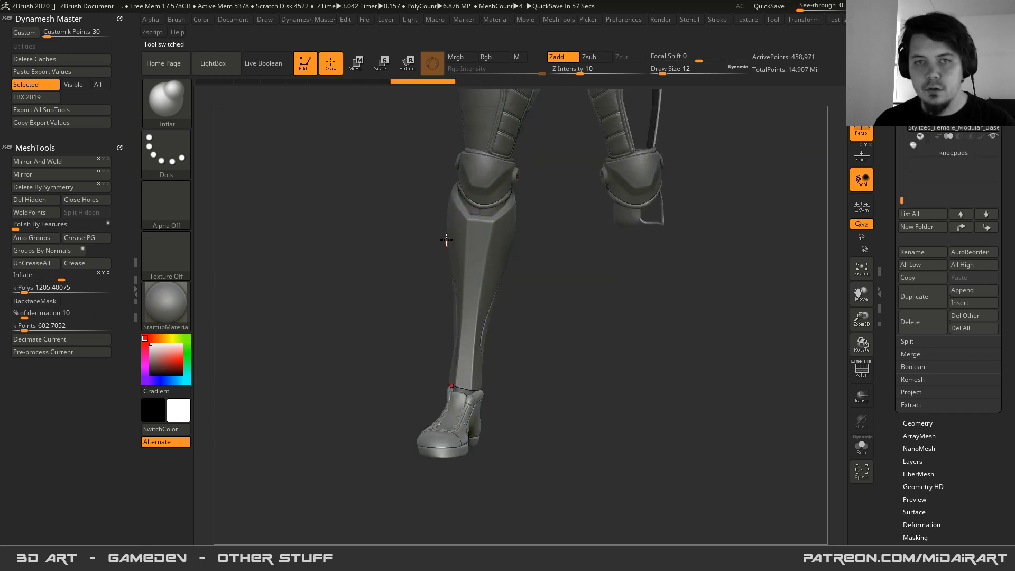
alt+click(480, 165)
key(shift+f)
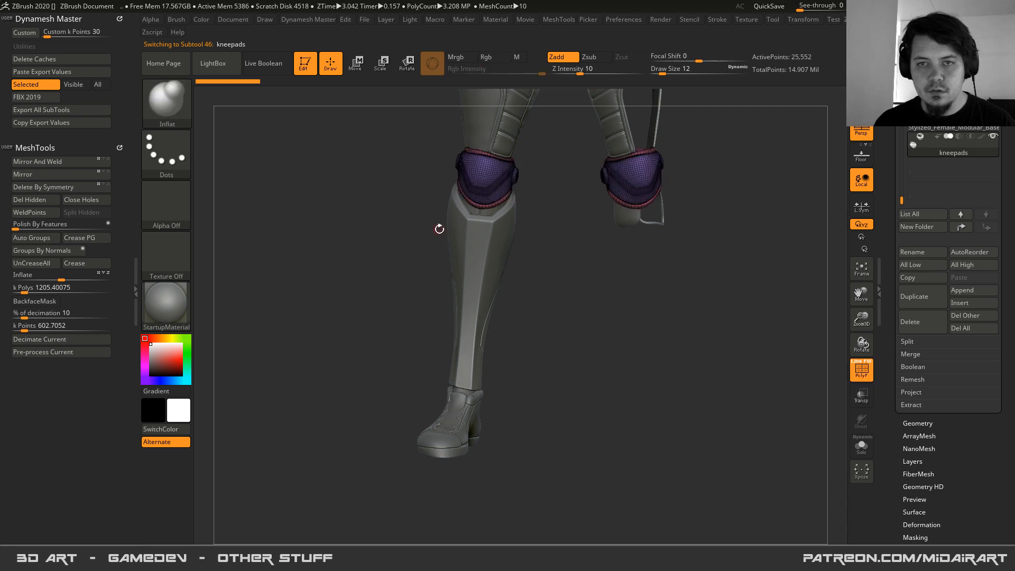
drag(437, 230, 523, 247)
drag(455, 163, 494, 220)
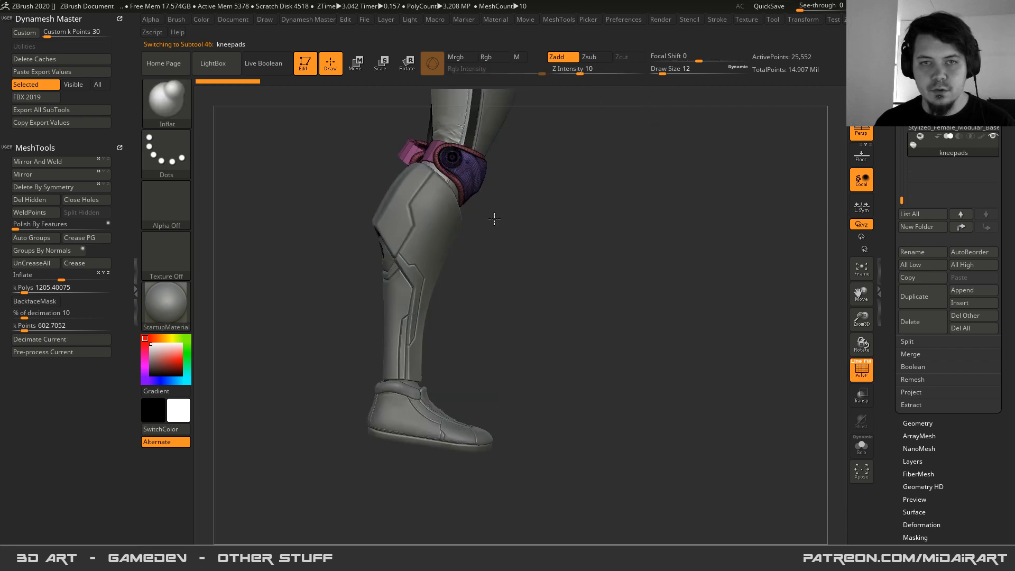
key(shift+f)
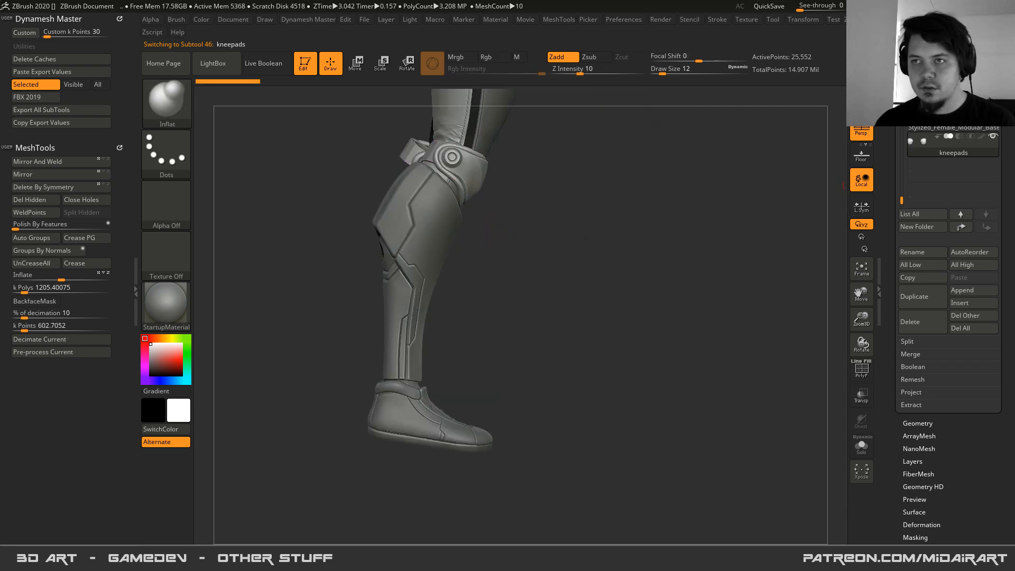
- Return to the DefaultMale_003 tool and insert the kneepads mesh as a new subtool
click(925, 95)
drag(524, 251, 382, 264)
click(960, 290)
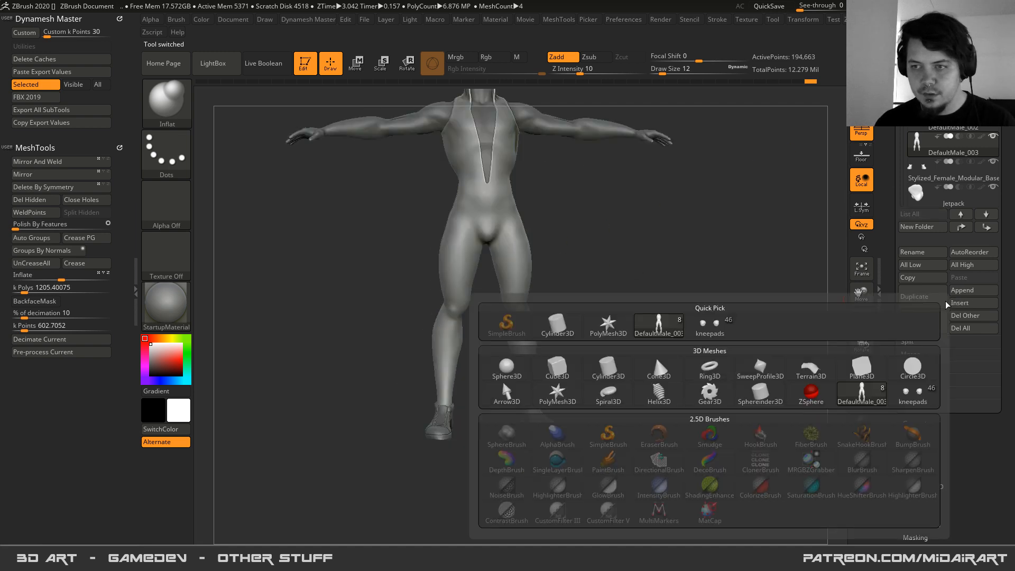
click(710, 325)
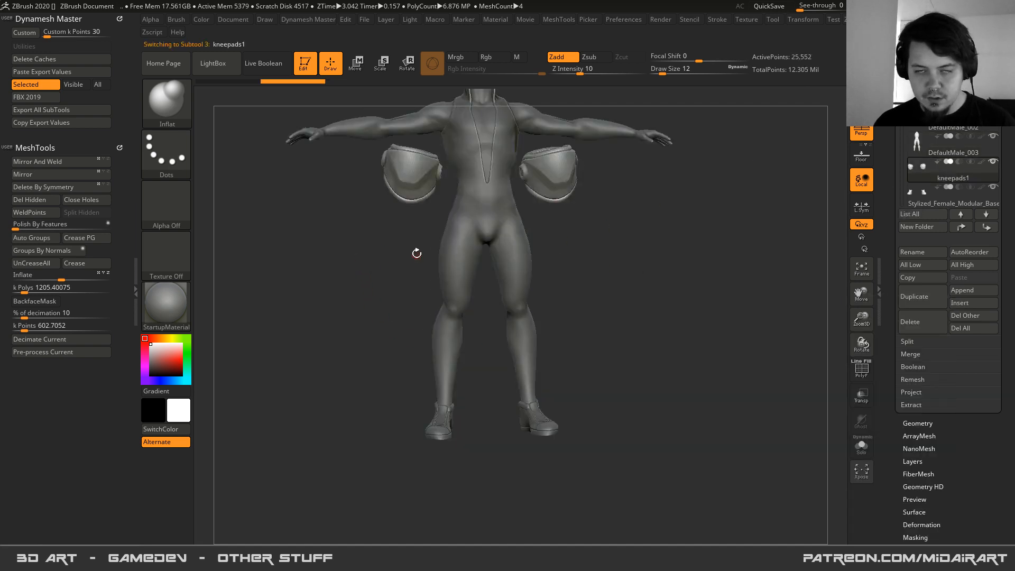
- Delete one half of the inserted kneepads by symmetry so a single kneepad remains
drag(416, 253, 401, 251)
click(35, 200)
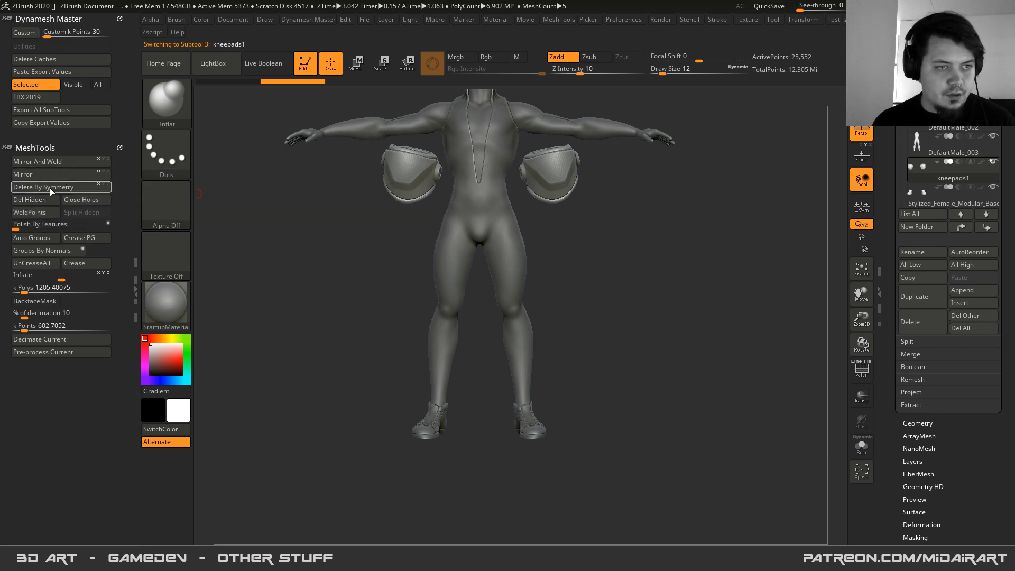
click(51, 188)
- Move the kneepad from the torso down to knee height and scale it down to the leg's proportions
key(w)
drag(481, 228, 519, 362)
ctrl+right_drag(455, 359, 478, 433)
drag(521, 262, 437, 257)
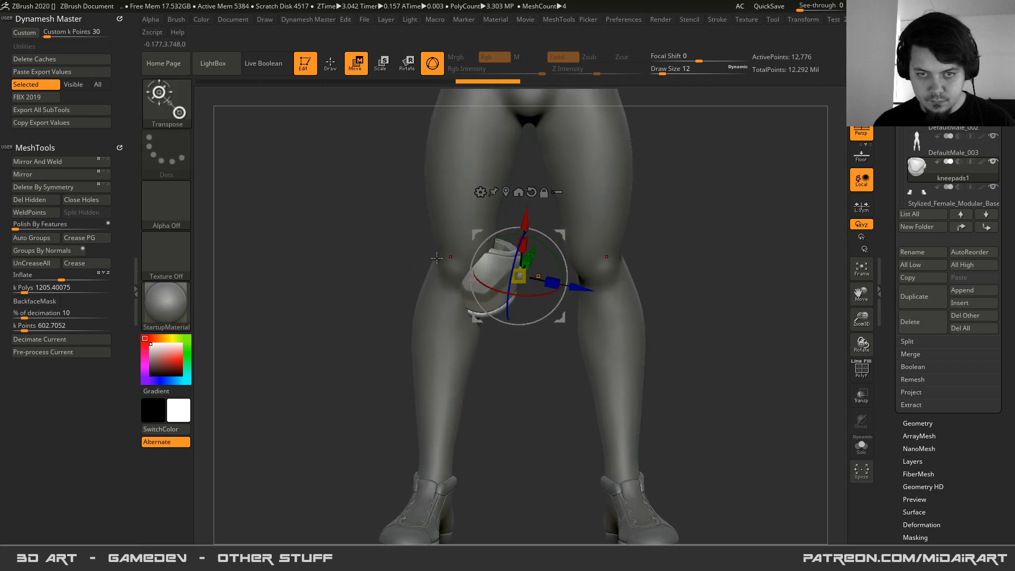
click(536, 279)
drag(537, 276, 508, 281)
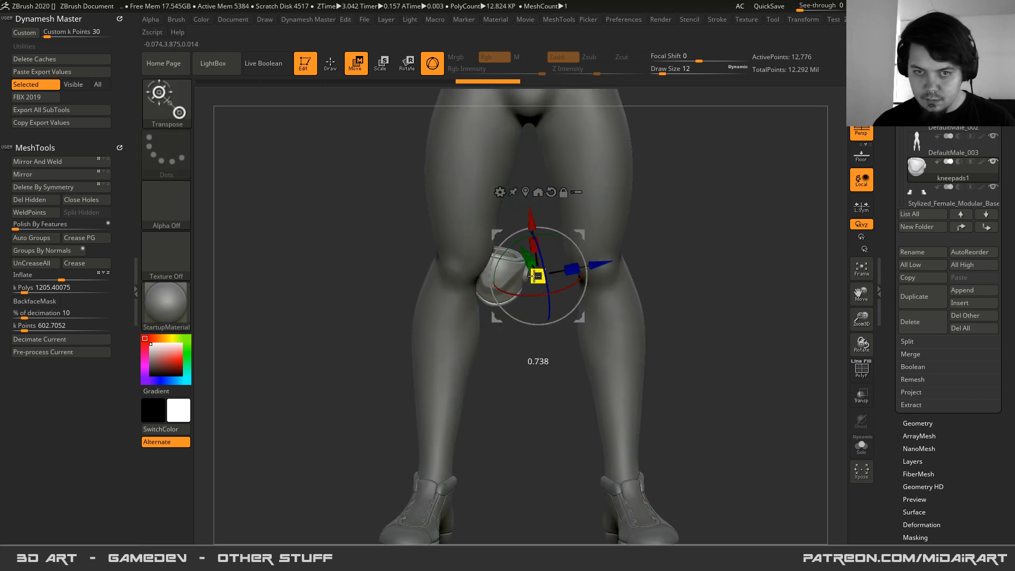
- Rotate and move the kneepad with the gizmo so it sits on the front of the character's right knee
click(524, 193)
drag(456, 259, 463, 247)
key(ctrl+z)
drag(540, 319, 482, 345)
drag(428, 250, 451, 257)
drag(472, 290, 475, 302)
alt+drag(519, 432, 506, 331)
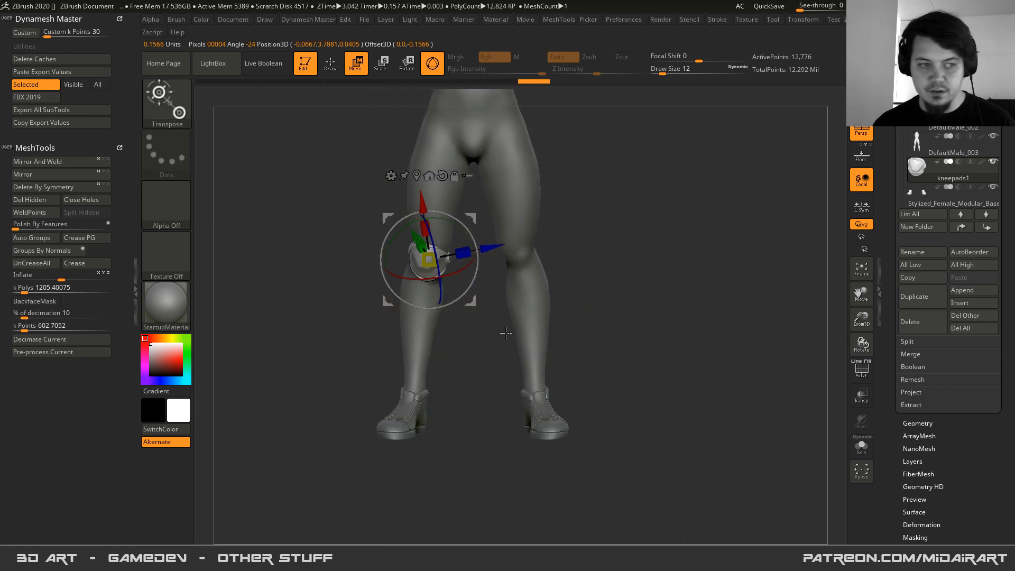
ctrl+right_drag(481, 322, 492, 349)
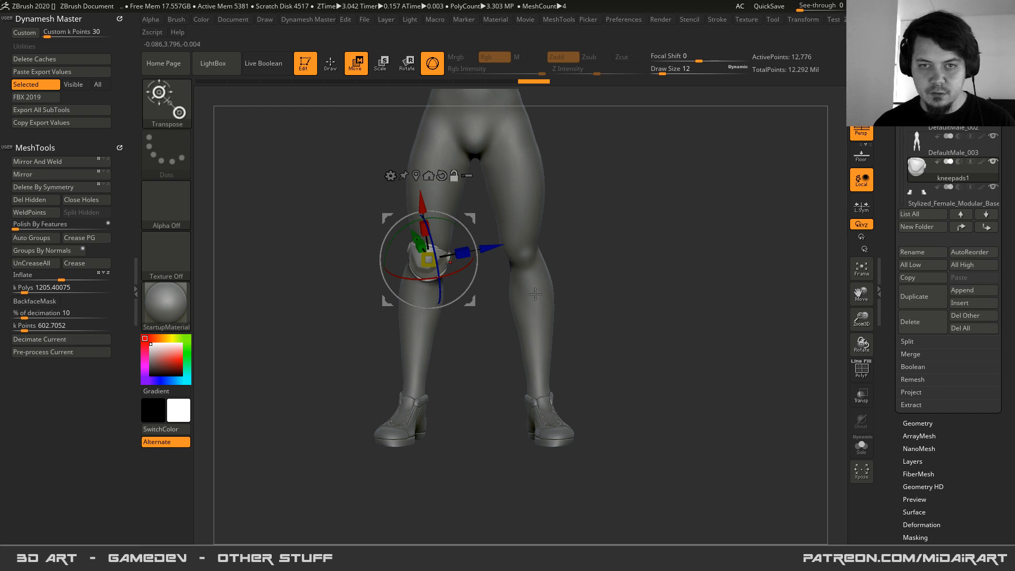
mouse_move(521, 305)
right_down()
mouse_move(476, 312)
mouse_move(525, 322)
mouse_move(558, 358)
mouse_move(555, 328)
right_up()
alt+right_drag(484, 261, 536, 288)
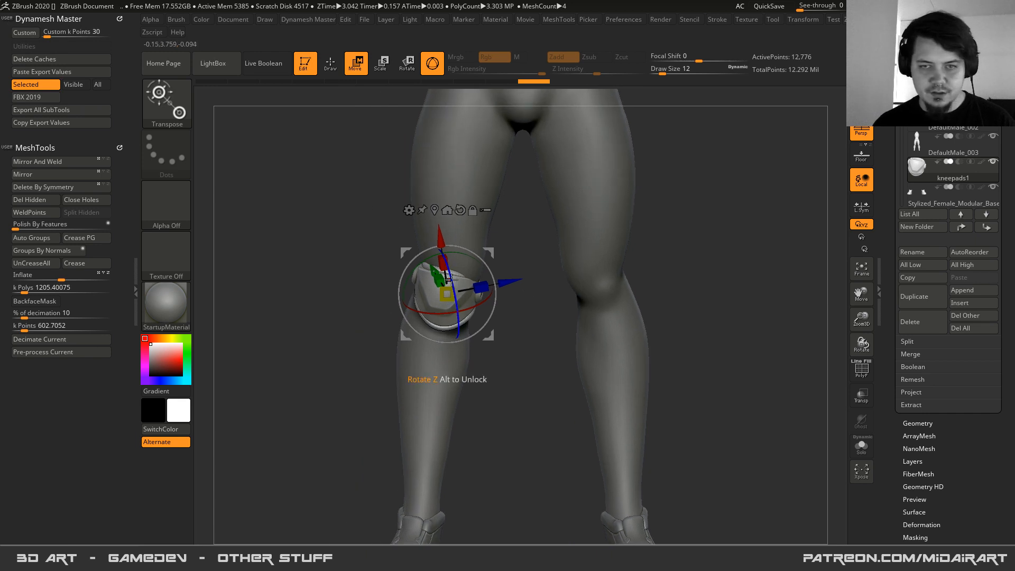
- Push in the inner knee contour of DefaultMale_003 using the Move brush at draw size 65
alt+click(585, 217)
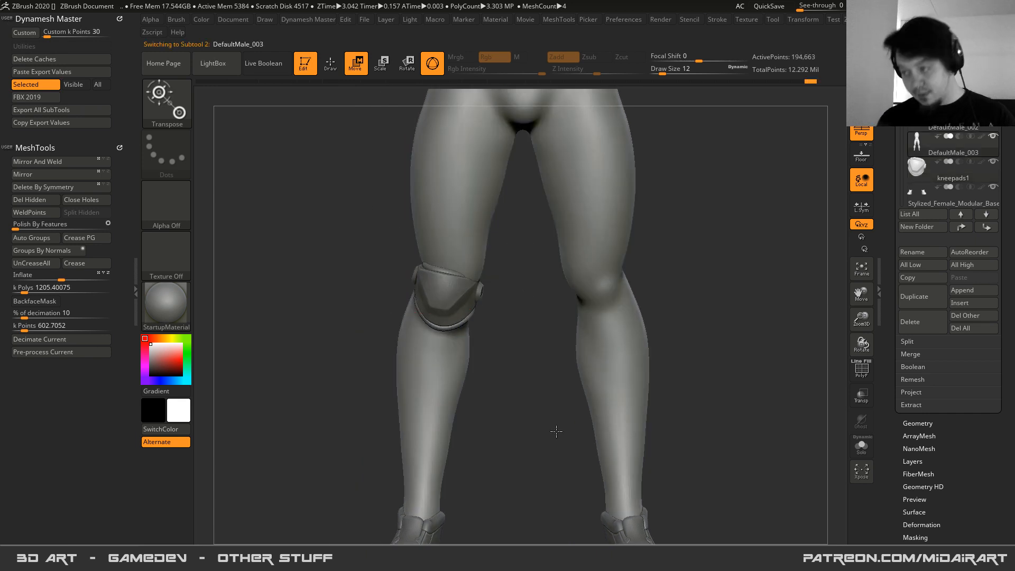
key(q)
key(space)
drag(532, 269, 548, 269)
ctrl+right_drag(546, 294, 569, 301)
key(w)
mouse_move(554, 411)
alt+right_down()
mouse_move(534, 337)
mouse_move(540, 261)
alt+right_up()
alt+right_drag(564, 382, 572, 286)
key(q)
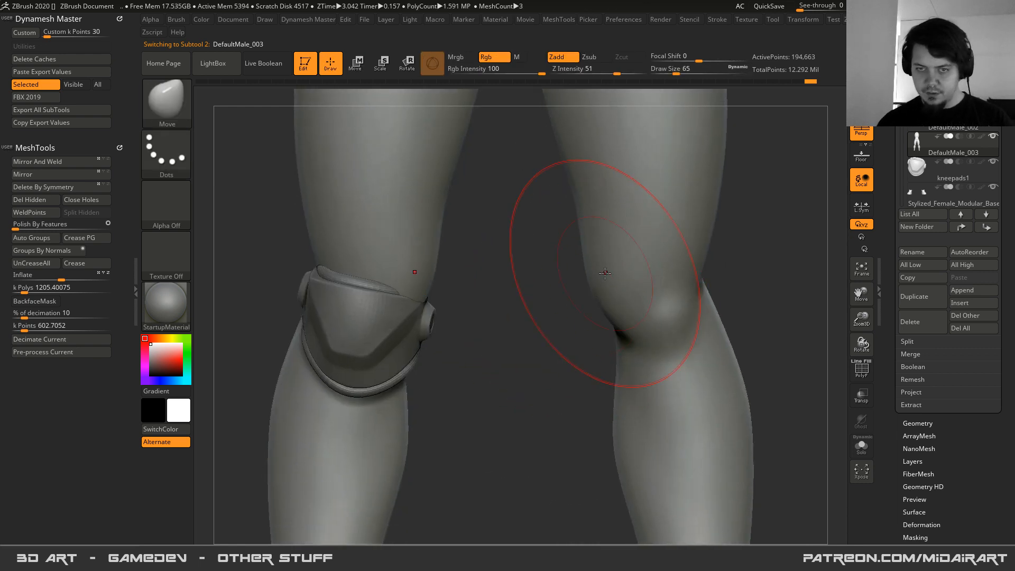
key(space)
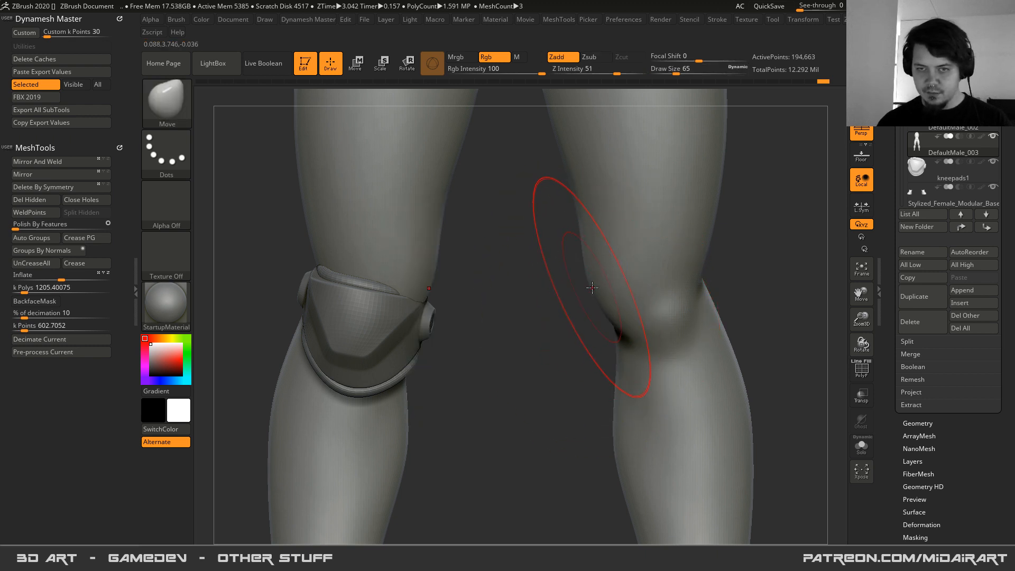
mouse_move(597, 288)
ctrl+mouse_down()
mouse_move(590, 242)
mouse_move(619, 323)
ctrl+mouse_up()
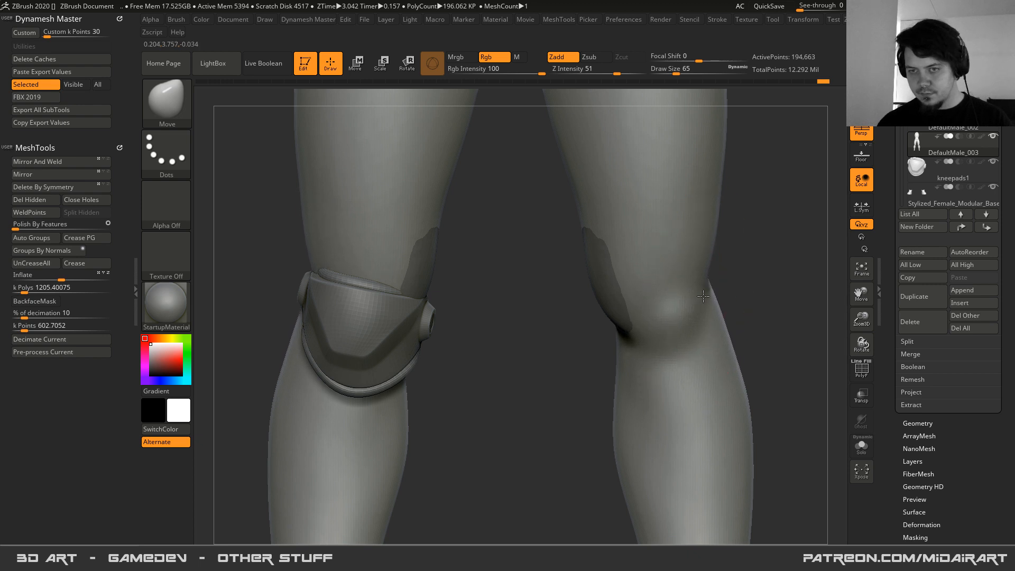
- Select the underlying DefaultMale_002 body and push in its inner and outer knee so it stays beneath the outer layer
alt+click(592, 284)
drag(594, 294, 606, 291)
drag(699, 282, 698, 283)
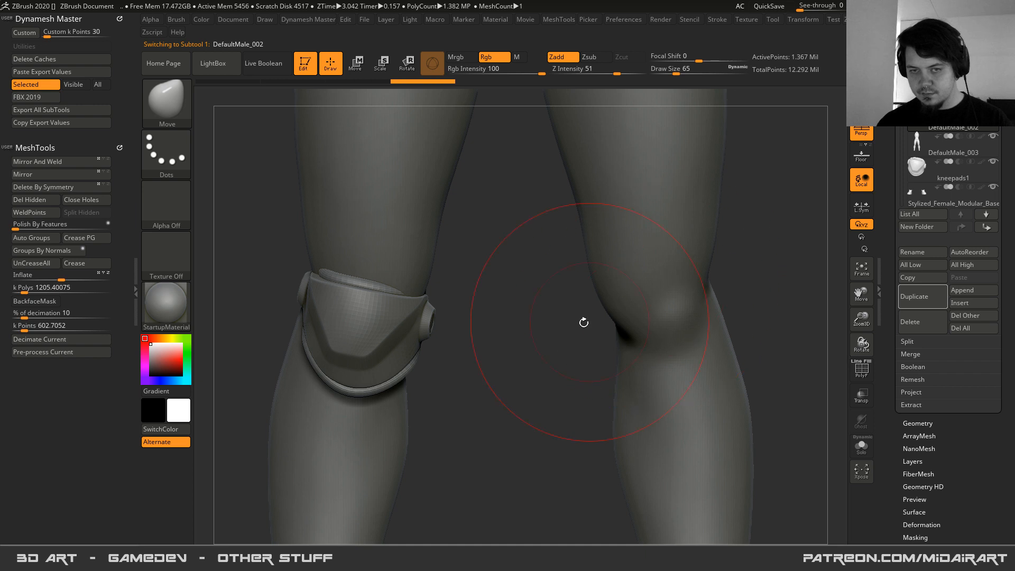
- Select the kneepad again and adjust its placement on the right knee with the transform gizmo
alt+click(365, 321)
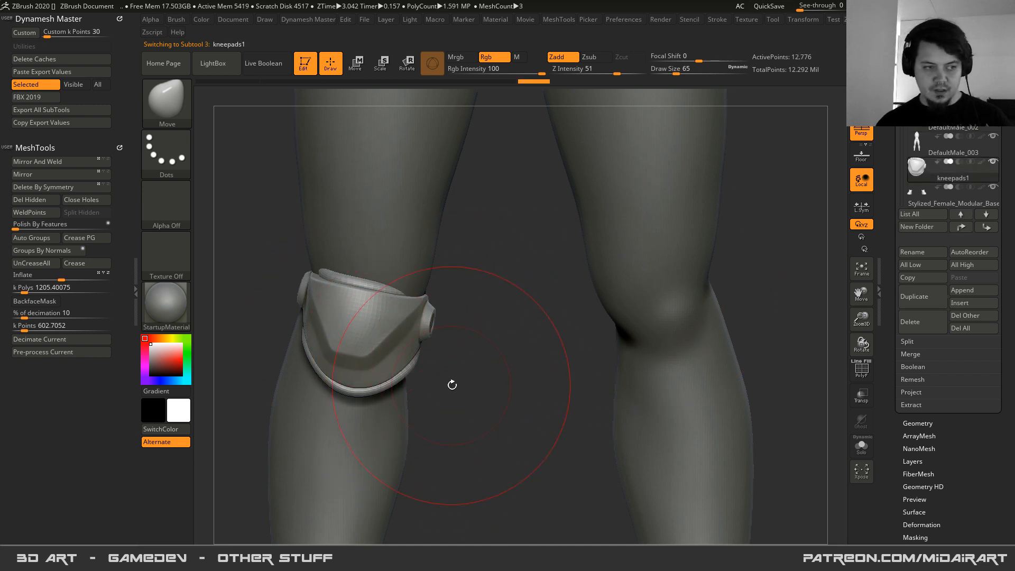
key(w)
drag(410, 373, 404, 374)
right_drag(381, 369, 444, 370)
drag(408, 376, 400, 366)
right_drag(401, 366, 430, 330)
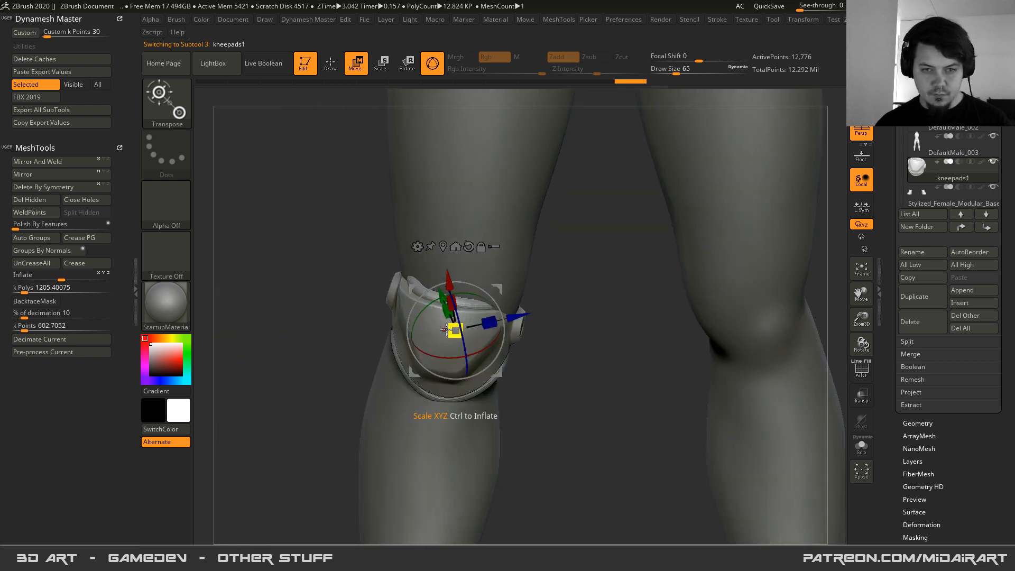
- Scale the kneepad up to wrap around the knee and shift it slightly upward
drag(460, 324, 470, 319)
right_drag(531, 318, 461, 306)
drag(473, 306, 470, 299)
right_drag(426, 312, 443, 335)
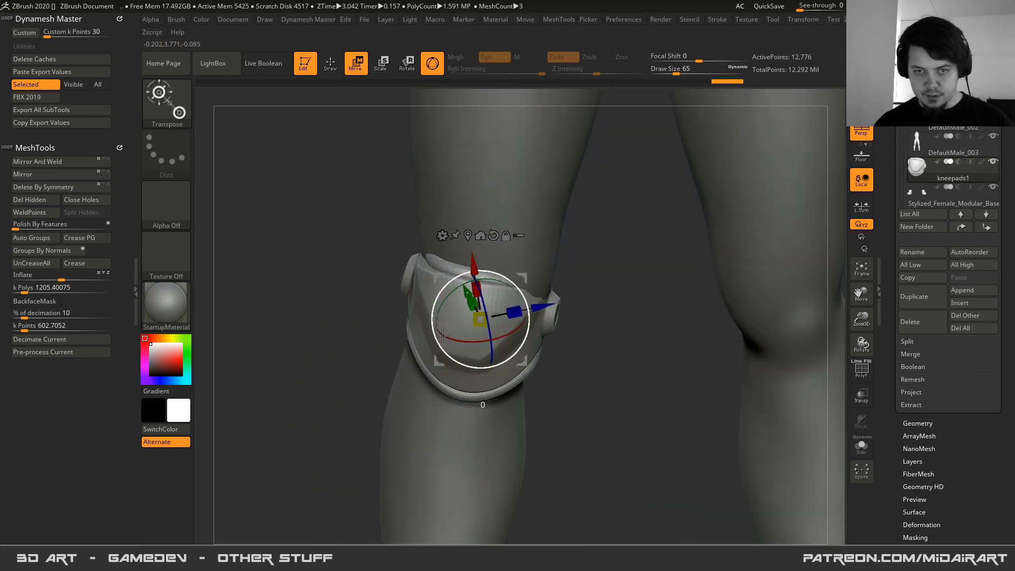
- Rotate the kneepad in small amounts to match the knee's angle from the front and side
drag(521, 363, 510, 395)
right_drag(467, 359, 484, 359)
drag(410, 378, 400, 372)
drag(404, 325, 404, 323)
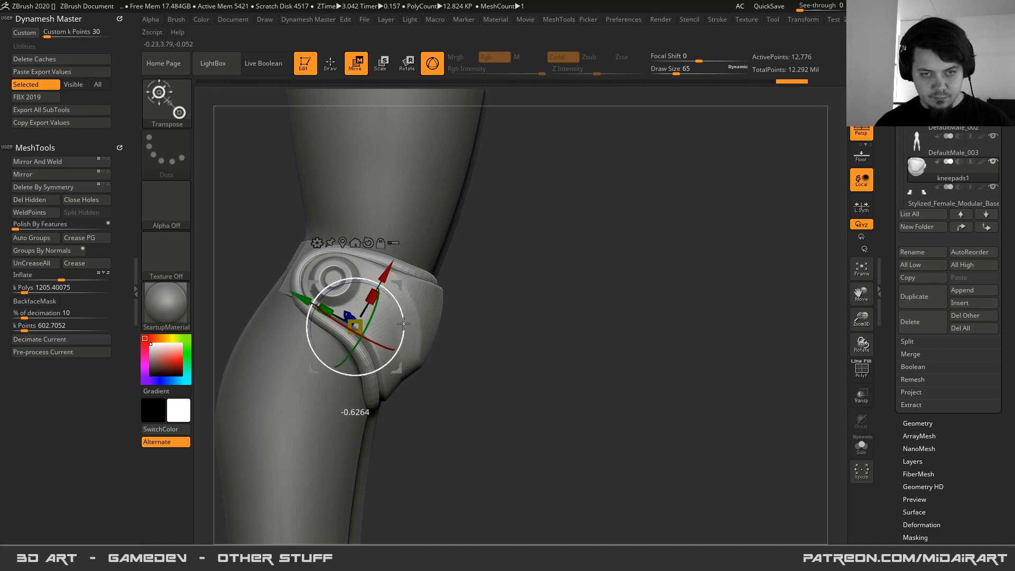
- Pull the kneepad's back strap out over the rear of the knee with the Move Topological brush
alt+right_drag(453, 347, 584, 388)
key(q)
mouse_move(390, 319)
right_down()
mouse_move(446, 343)
mouse_move(487, 326)
right_up()
key(b)
key(m)
key(t)
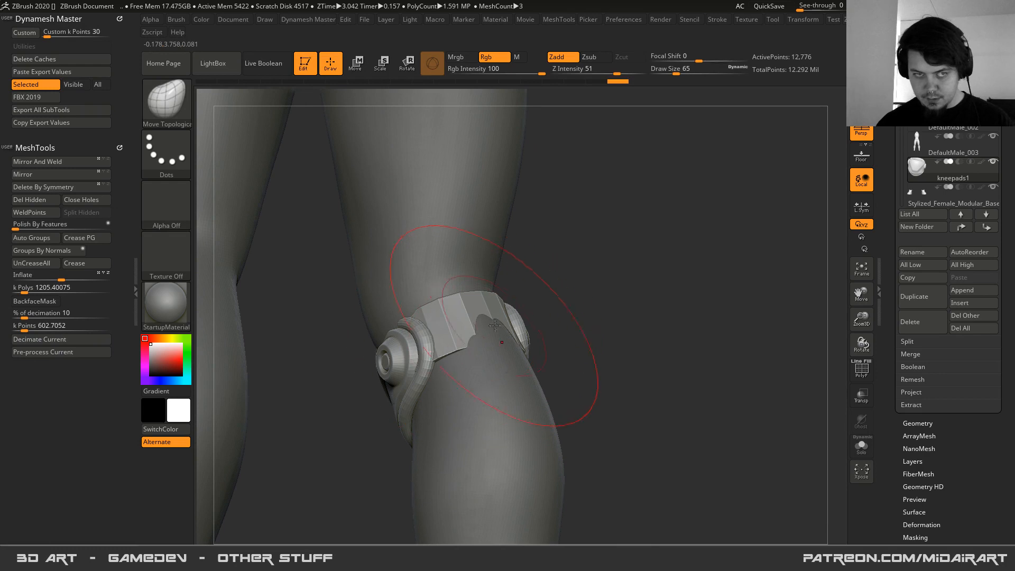
drag(488, 330, 491, 328)
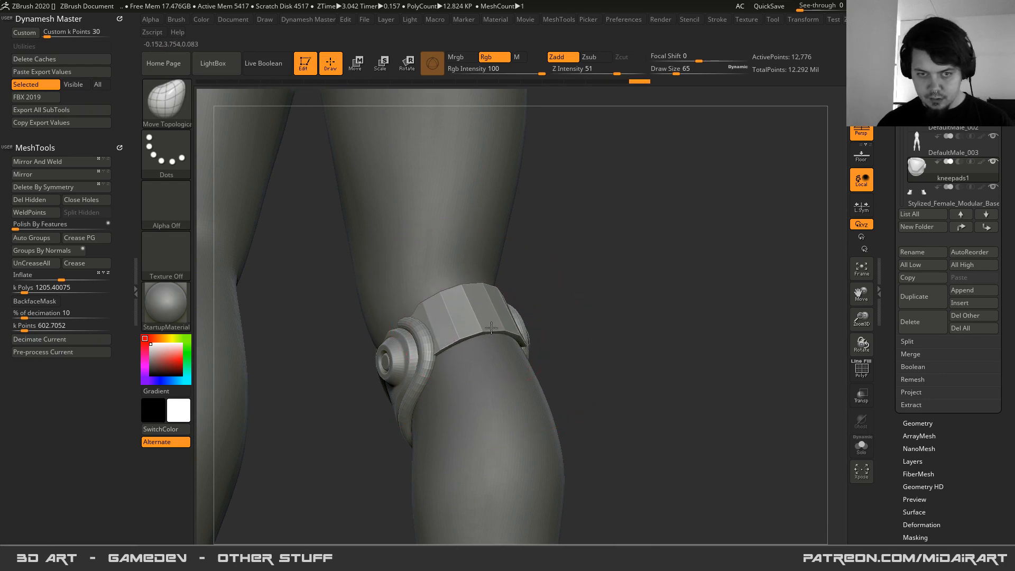
right_drag(480, 357, 412, 316)
- Nudge the kneepad's shape to follow the leg with small Move brush strokes from different angles
mouse_move(440, 366)
right_down()
mouse_move(486, 341)
mouse_move(464, 340)
mouse_move(388, 278)
right_up()
key(b)
key(m)
key(v)
mouse_move(388, 277)
mouse_down()
mouse_move(405, 282)
mouse_move(403, 272)
mouse_up()
right_drag(403, 273, 383, 272)
drag(383, 273, 388, 264)
mouse_move(388, 263)
right_down()
mouse_move(377, 368)
mouse_move(458, 295)
mouse_move(451, 307)
right_up()
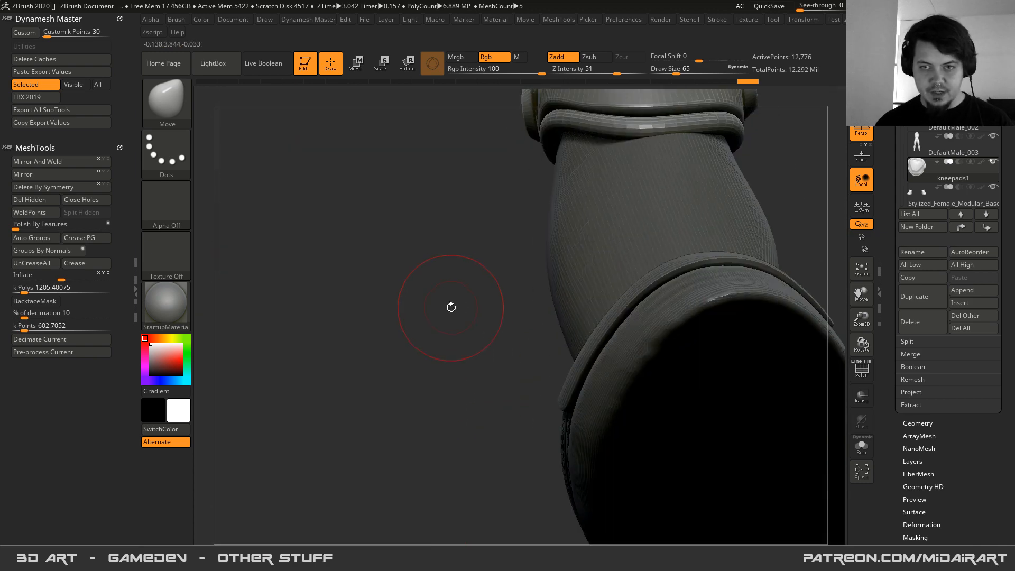
- Move the kneepad's rim closer to the leg and adjust its side near the round joint
right_drag(563, 267, 511, 340)
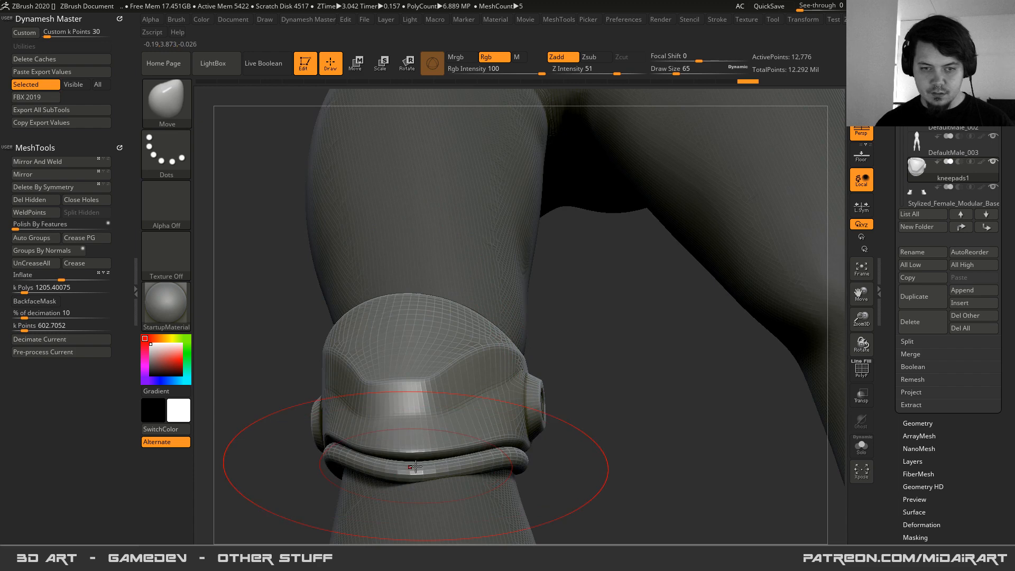
drag(416, 466, 403, 455)
right_drag(403, 455, 472, 316)
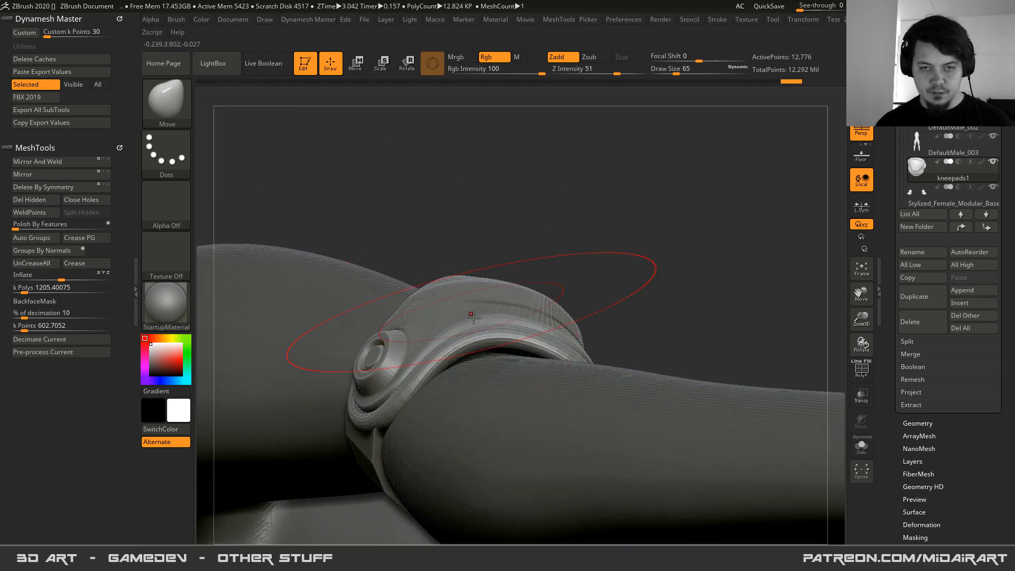
drag(478, 337, 489, 344)
right_drag(349, 382, 389, 373)
drag(384, 389, 378, 404)
mouse_move(406, 358)
right_down()
mouse_move(523, 317)
mouse_move(575, 266)
mouse_move(610, 314)
right_up()
- Check the kneepad's fit against the two body layers, reselect kneepads1 and examine its upper rim and side up close
alt+click(574, 161)
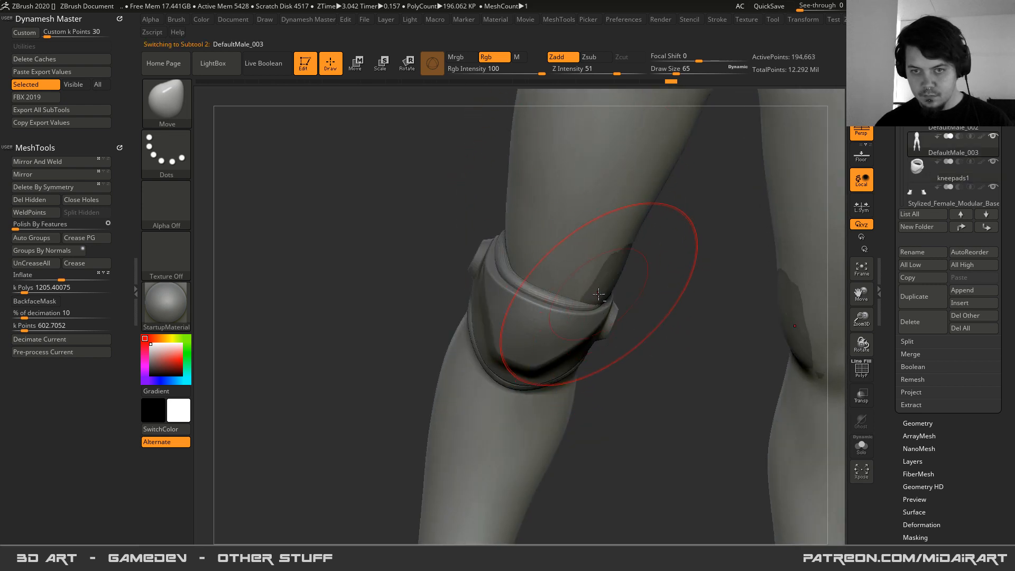
alt+click(599, 297)
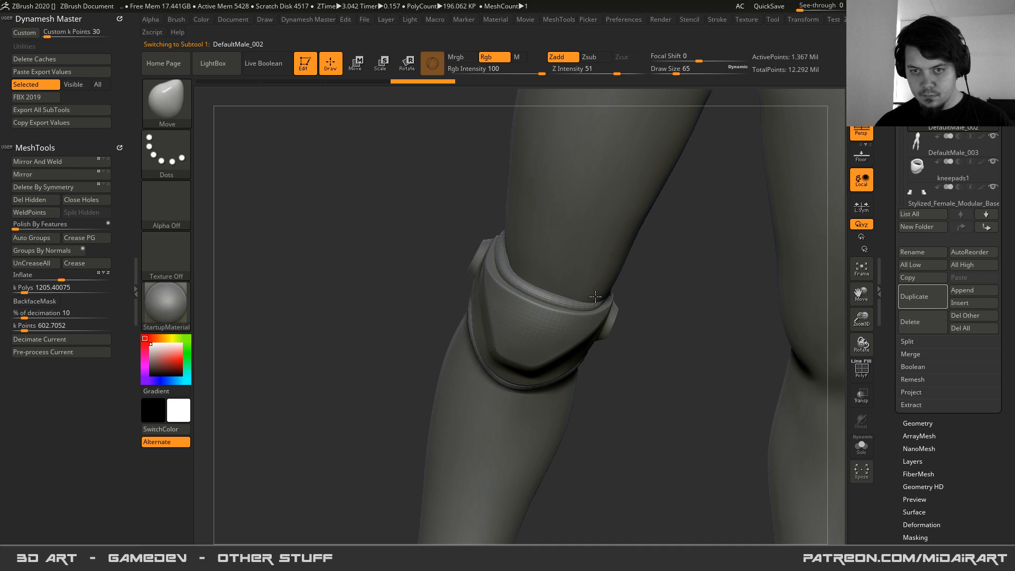
alt+click(523, 376)
right_drag(561, 292, 580, 278)
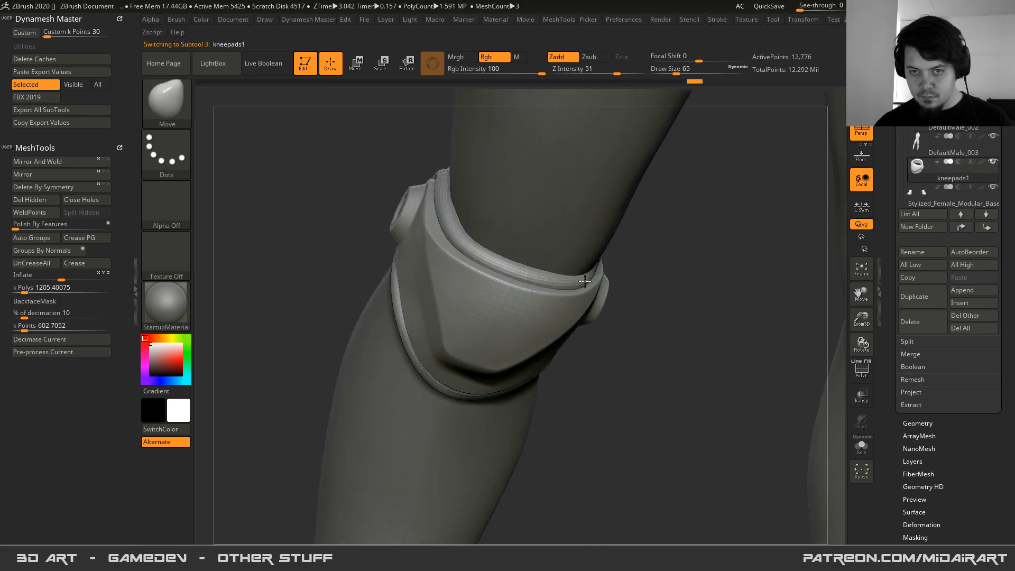
right_drag(579, 284, 628, 301)
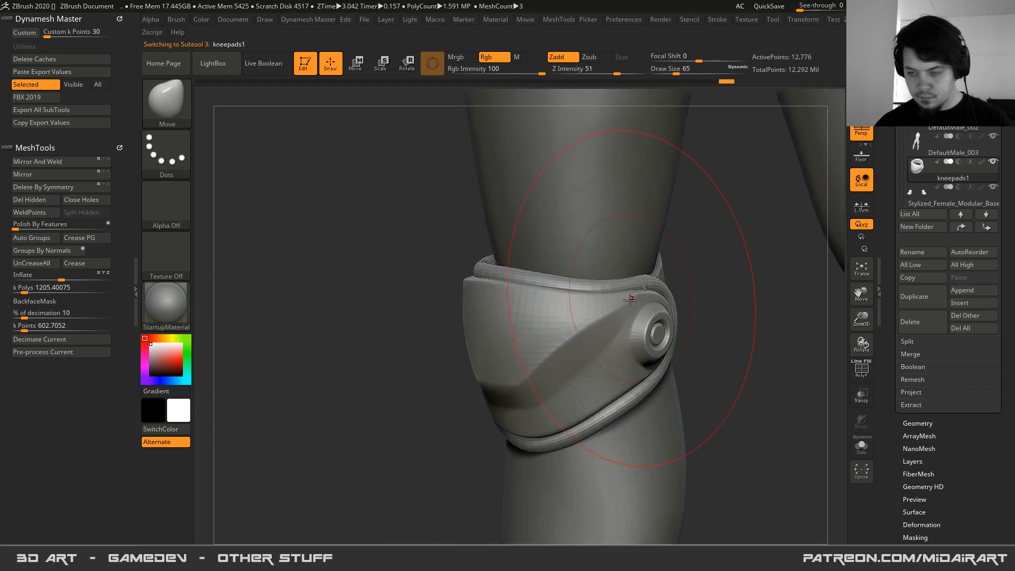
key(b)
key(m)
key(t)
ctrl+right_drag(647, 298, 639, 288)
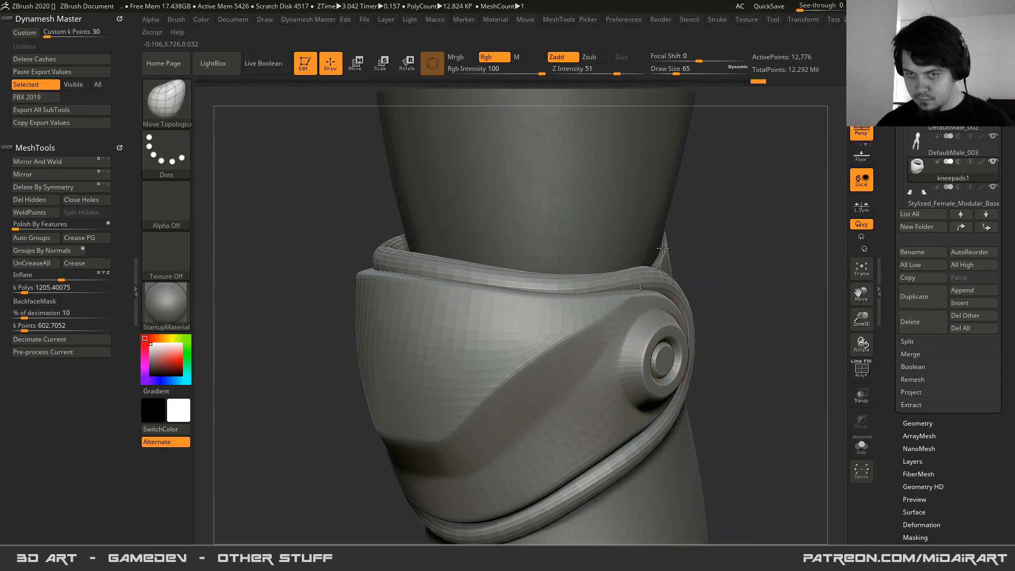
mouse_move(633, 284)
ctrl+right_down()
mouse_move(592, 328)
mouse_move(566, 322)
mouse_move(544, 344)
mouse_move(536, 393)
mouse_move(577, 351)
mouse_move(582, 418)
ctrl+right_up()
- Push the kneepad's lower front edge into place with the Move brush, reducing the draw size to 49
key(b)
key(m)
key(v)
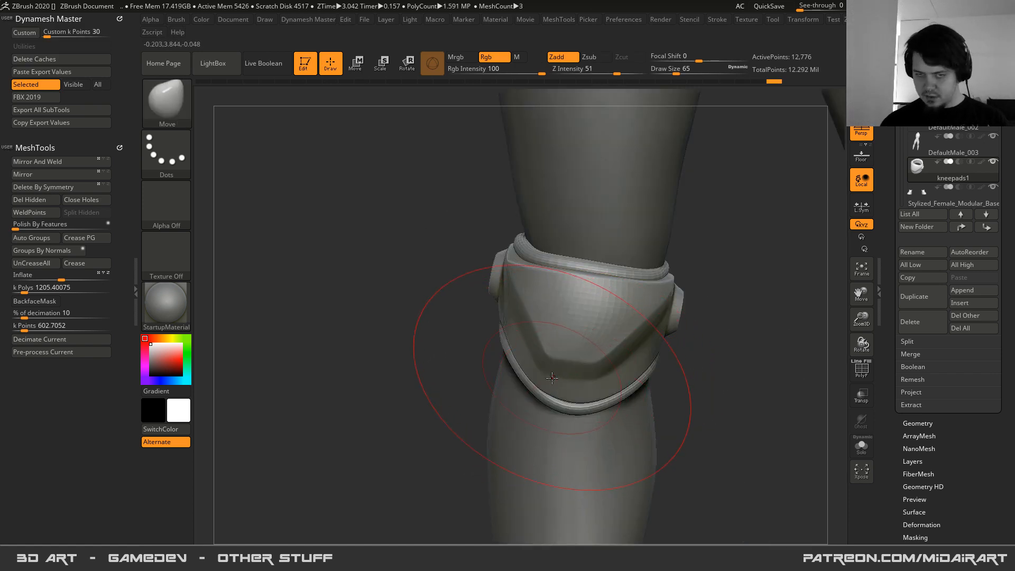
drag(575, 397, 581, 398)
key(space)
drag(563, 371, 590, 379)
drag(612, 366, 610, 370)
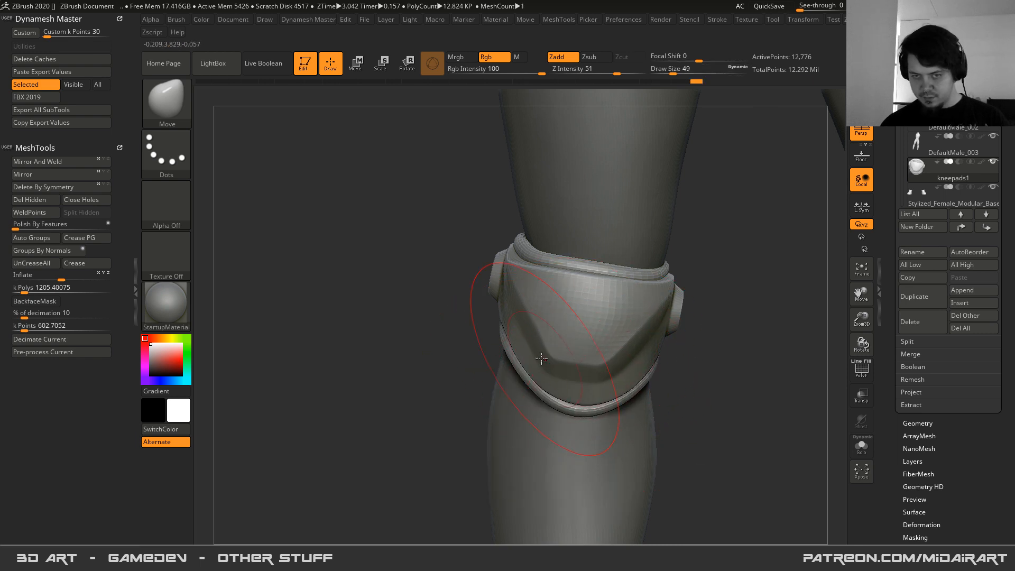
- Refine the kneepad's bevel and lower rim with Move strokes and set the draw size to 51
drag(526, 338, 530, 351)
drag(555, 405, 563, 411)
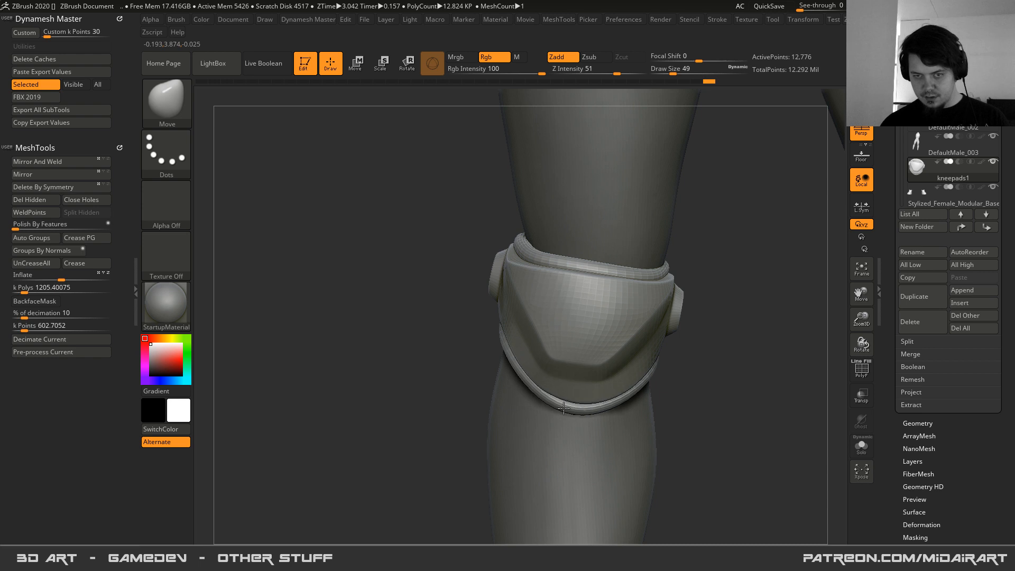
drag(580, 371, 588, 377)
key(space)
mouse_move(535, 339)
mouse_down()
mouse_move(531, 347)
mouse_move(565, 357)
mouse_move(618, 363)
mouse_move(564, 368)
mouse_up()
key(space)
key(space)
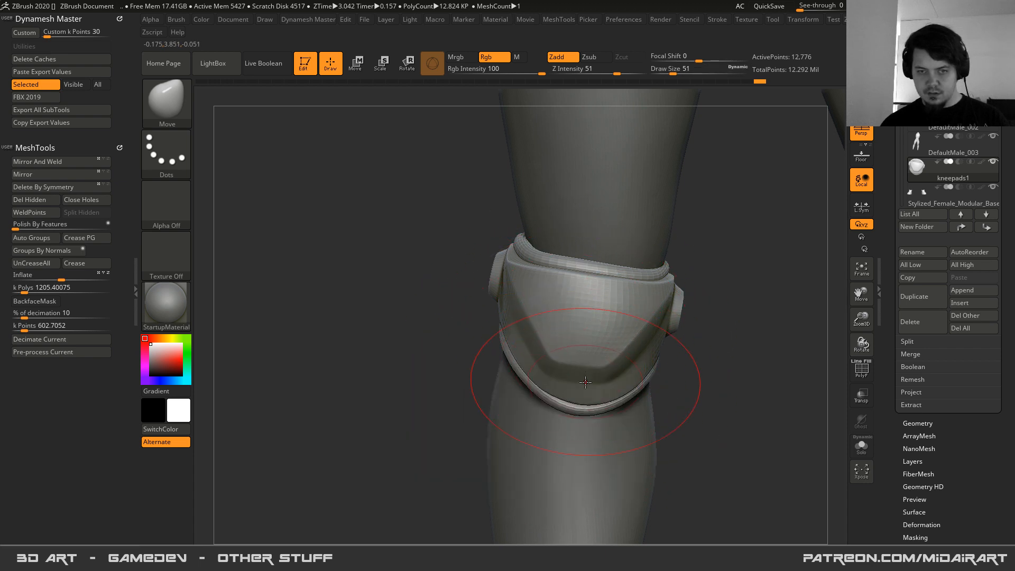
key(alt+Tab)
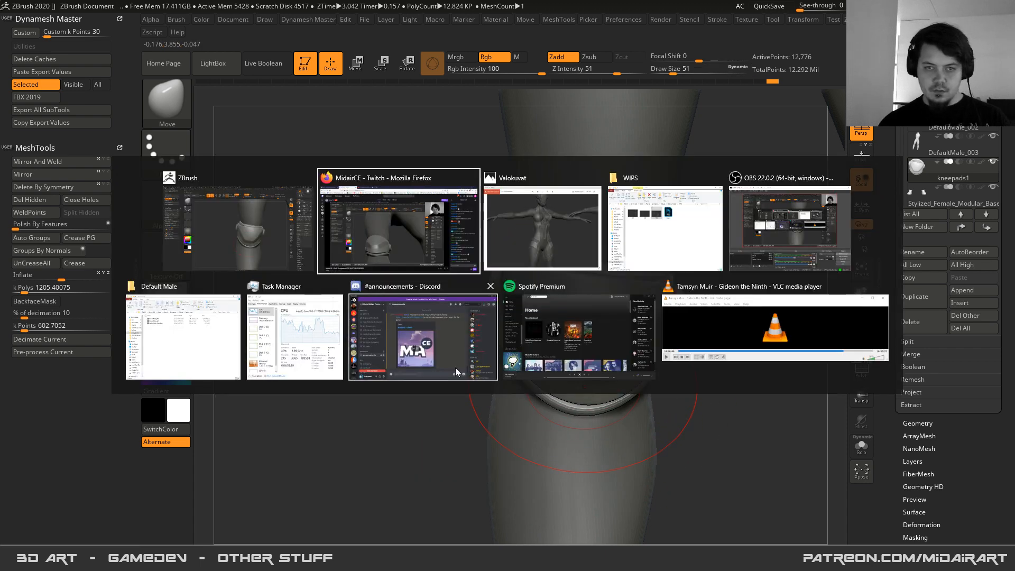
key(Escape)
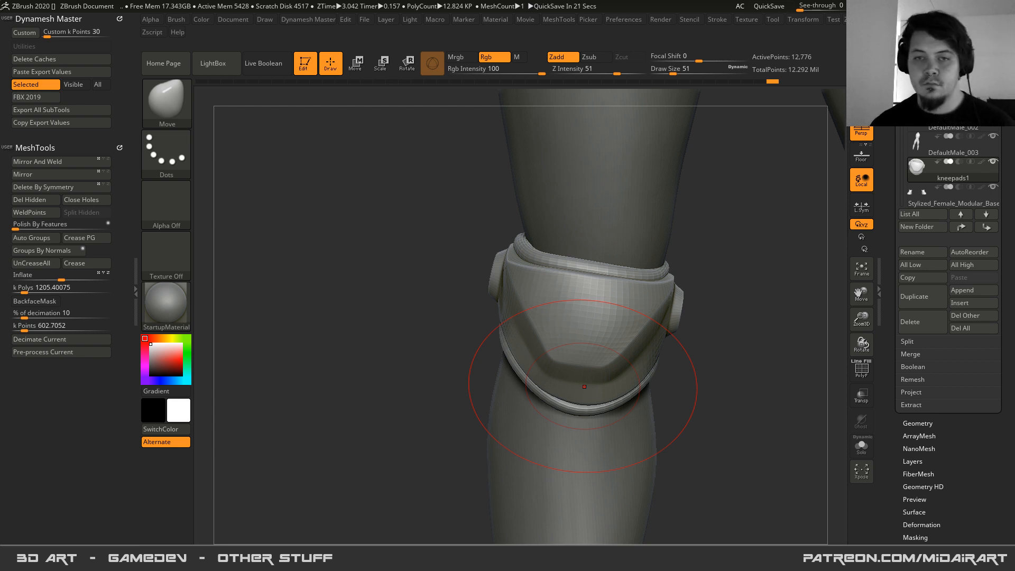
- Examine the kneepad's fit around the knee from above, behind and in front
right_drag(526, 306, 602, 266)
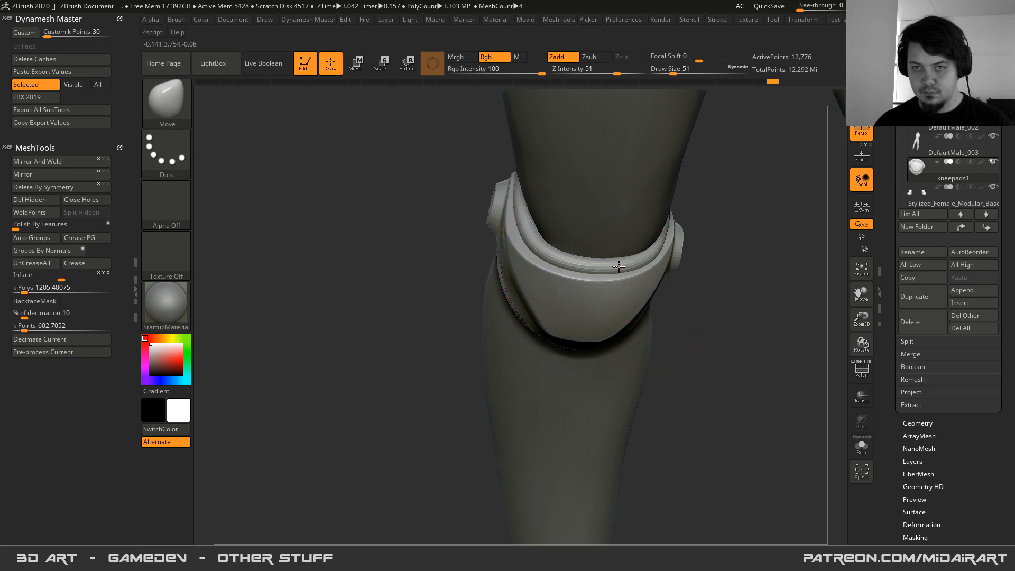
right_drag(539, 233, 516, 158)
right_drag(490, 222, 516, 258)
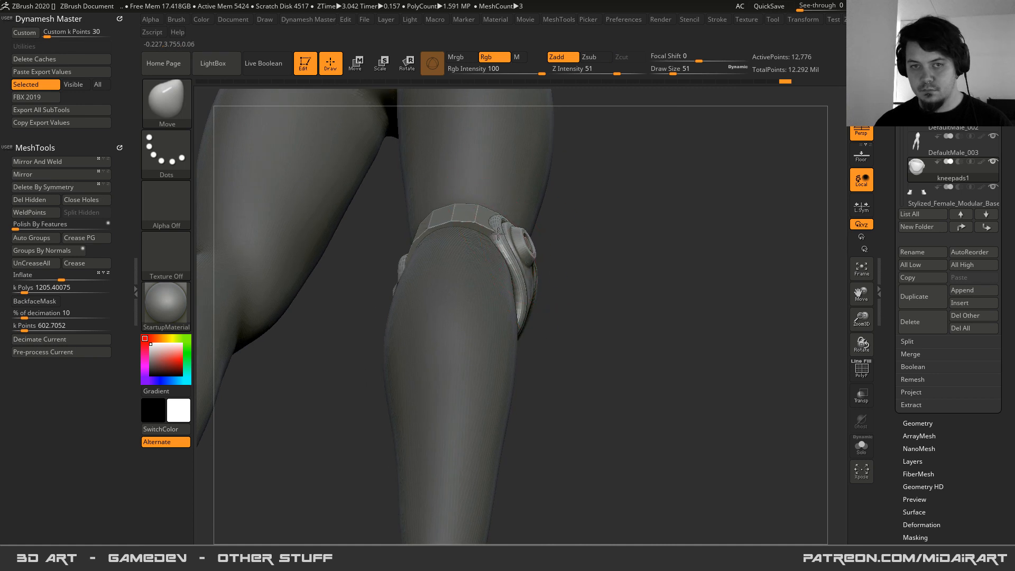
mouse_move(415, 240)
right_down()
mouse_move(449, 223)
mouse_move(465, 238)
mouse_move(441, 251)
mouse_move(469, 262)
mouse_move(430, 177)
right_up()
ctrl+right_drag(462, 233, 460, 204)
ctrl+right_drag(481, 292, 535, 405)
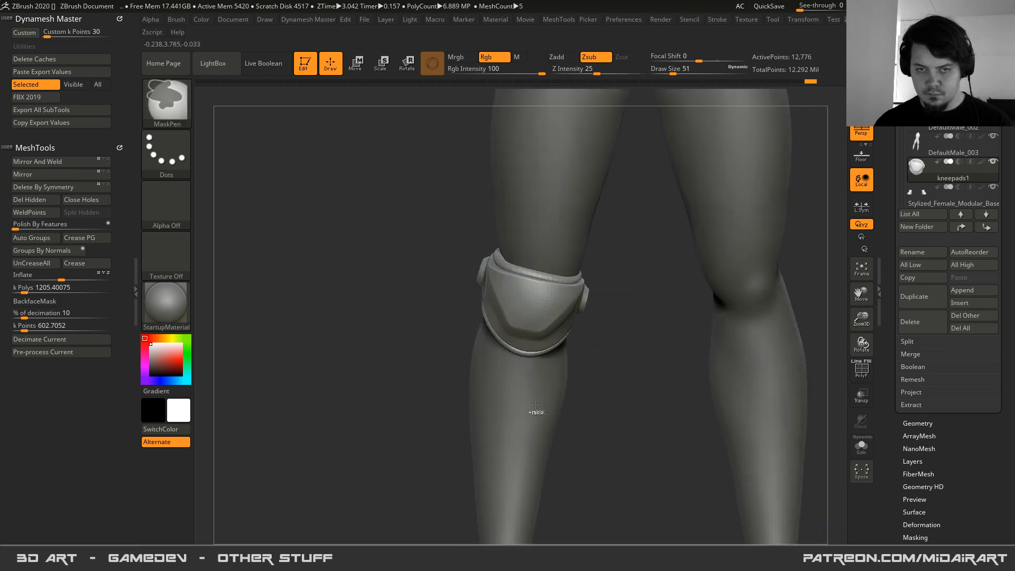
ctrl+right_drag(528, 370, 534, 384)
- Enlarge the Move brush to draw size 90 and shift the kneepad's upper front area slightly
key(space)
drag(548, 291, 544, 291)
mouse_move(529, 328)
right_down()
mouse_move(523, 288)
mouse_move(500, 281)
mouse_move(527, 289)
right_up()
key(space)
drag(527, 289, 536, 288)
mouse_move(518, 270)
right_down()
mouse_move(554, 361)
mouse_move(556, 316)
mouse_move(494, 272)
right_up()
mouse_move(515, 311)
right_down()
mouse_move(465, 312)
mouse_move(473, 318)
right_up()
key(shift+space)
shift+drag(472, 317, 478, 317)
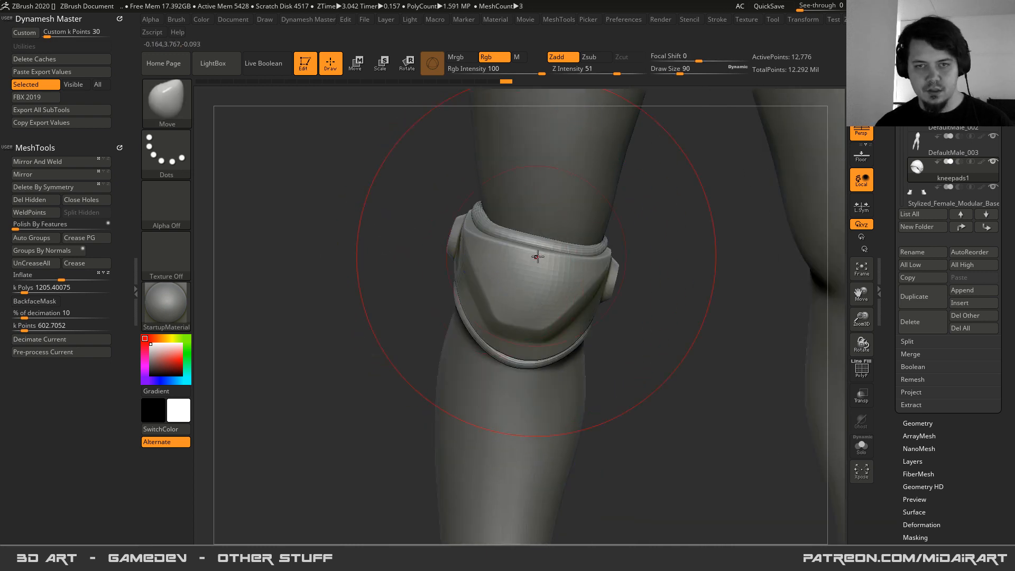
drag(548, 262, 546, 266)
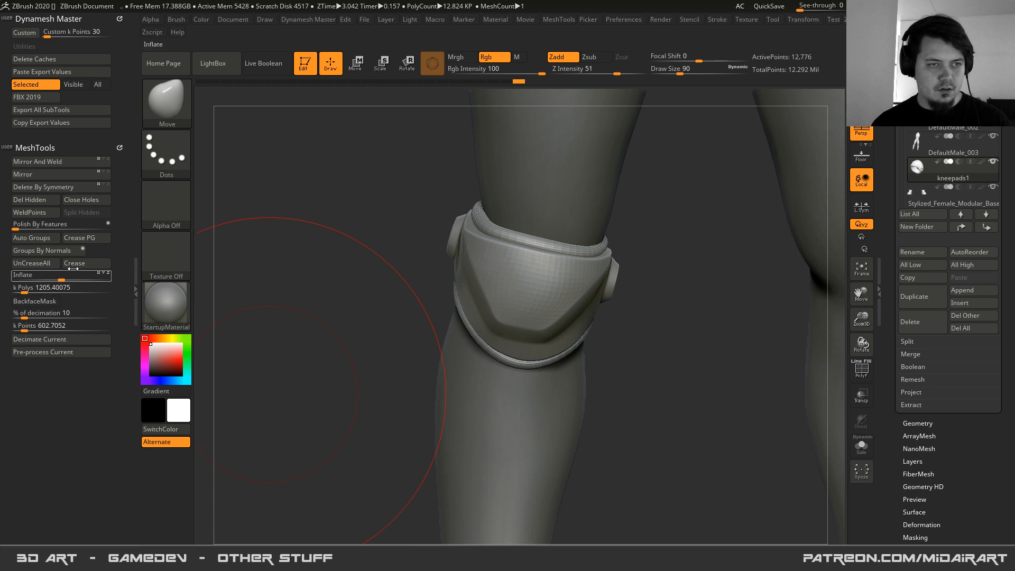
- Mirror and weld the kneepad onto the other knee and review the full figure
click(37, 161)
ctrl+right_drag(604, 364, 537, 275)
mouse_move(538, 328)
ctrl+right_down()
mouse_move(521, 272)
mouse_move(588, 281)
mouse_move(573, 315)
mouse_move(547, 258)
mouse_move(532, 304)
mouse_move(534, 316)
mouse_move(556, 316)
ctrl+right_up()
alt+click(547, 258)
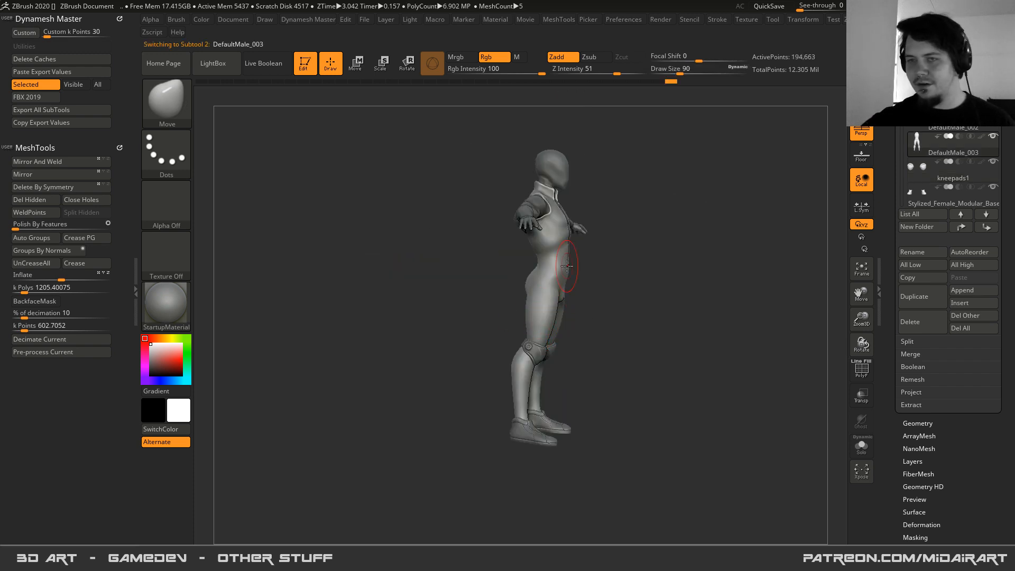
mouse_move(511, 234)
right_down()
mouse_move(465, 249)
mouse_move(535, 237)
right_up()
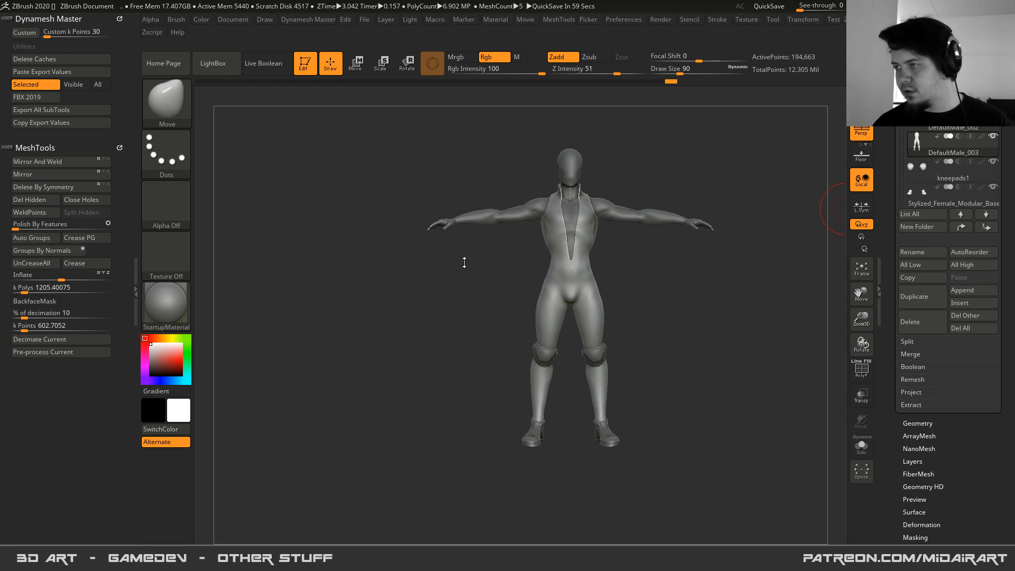
right_drag(462, 274, 449, 267)
right_drag(499, 218, 496, 218)
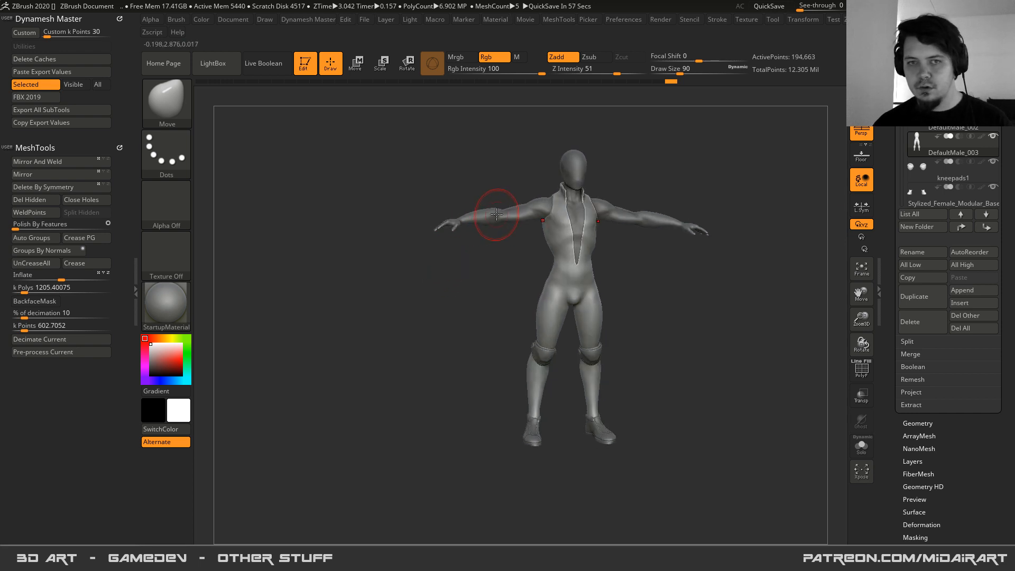
- Select the DefaultMale_002 body, check it briefly in Solo mode and set the brush draw size to 41
alt+click(495, 218)
mouse_move(553, 294)
ctrl+right_down()
mouse_move(583, 240)
mouse_move(613, 367)
ctrl+right_up()
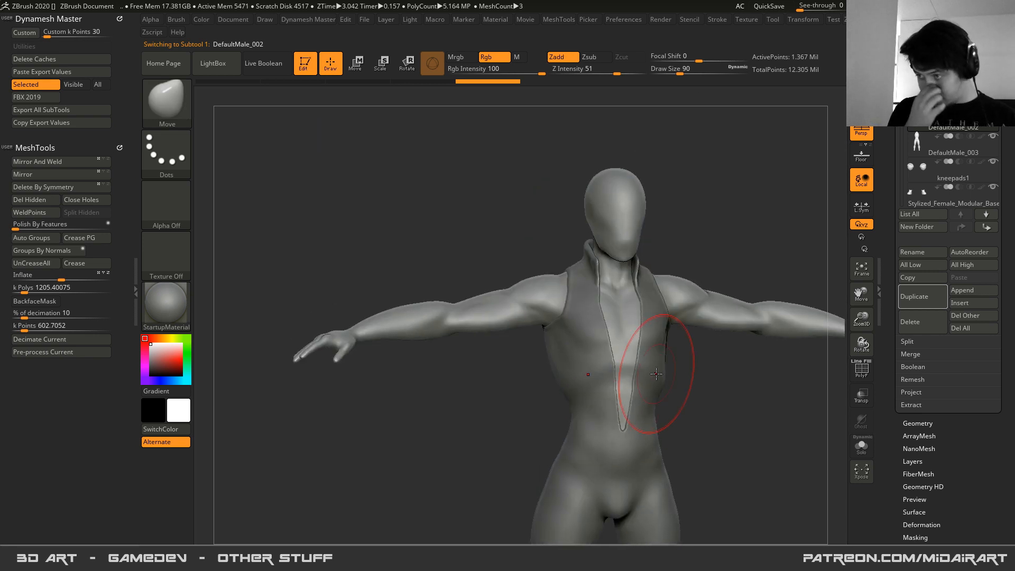
click(861, 446)
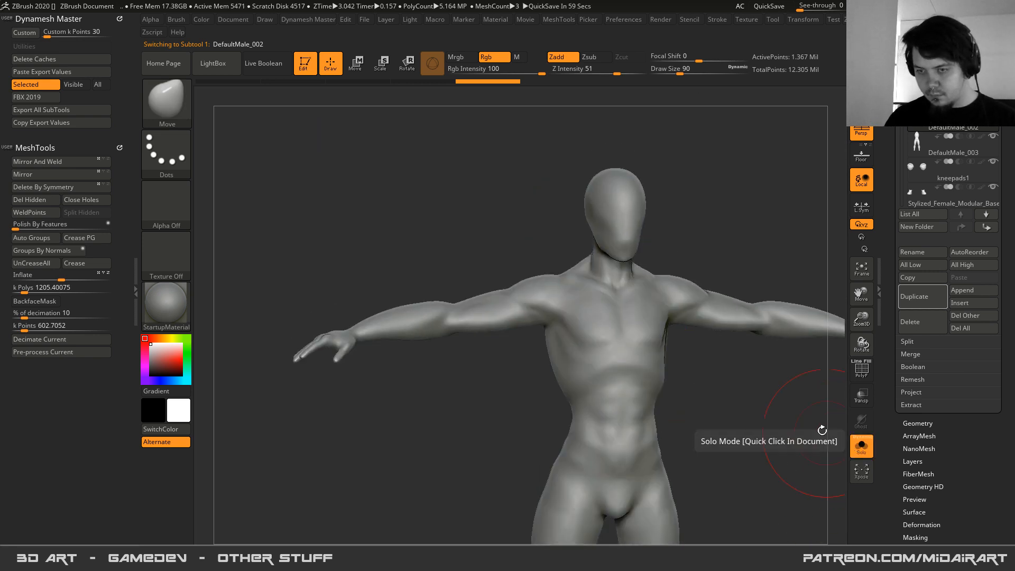
key(space)
drag(515, 305, 505, 305)
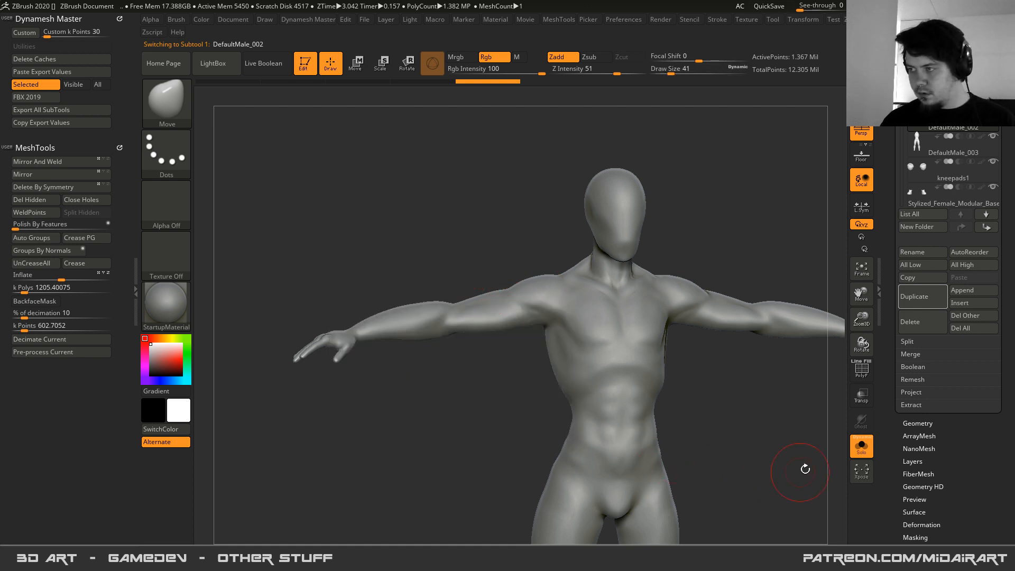
click(849, 451)
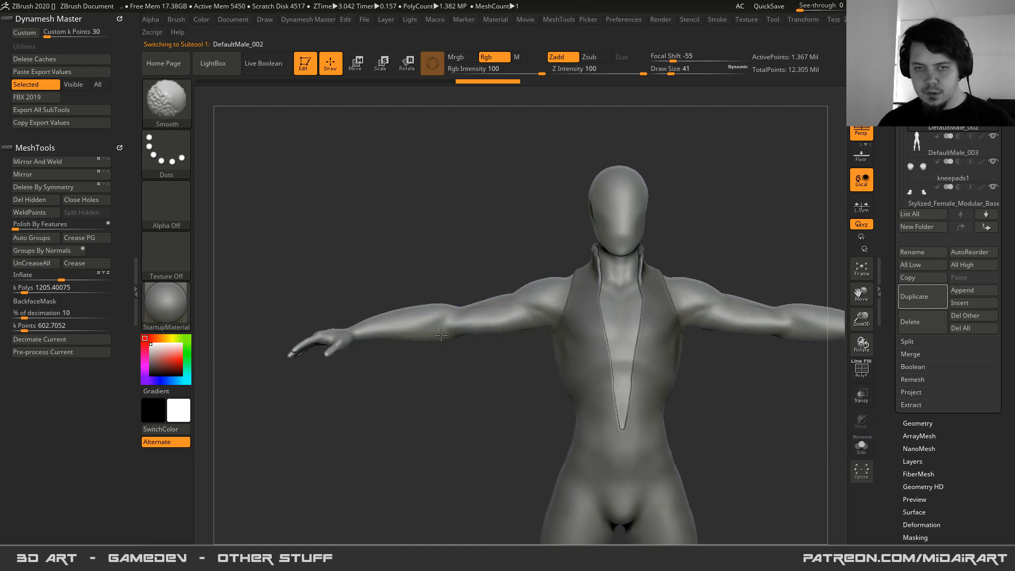
- Mask both arms of the body, extending the mask over the shoulders with the MaskLasso brush
mouse_move(241, 254)
ctrl+mouse_down()
mouse_move(363, 414)
mouse_move(473, 427)
ctrl+mouse_up()
ctrl+drag(304, 229, 544, 376)
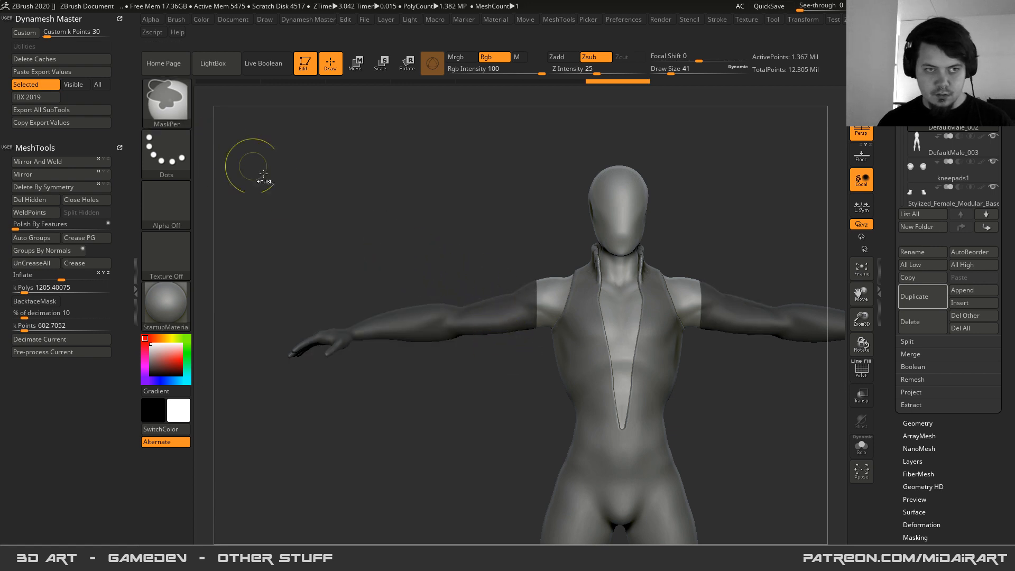
ctrl+click(168, 103)
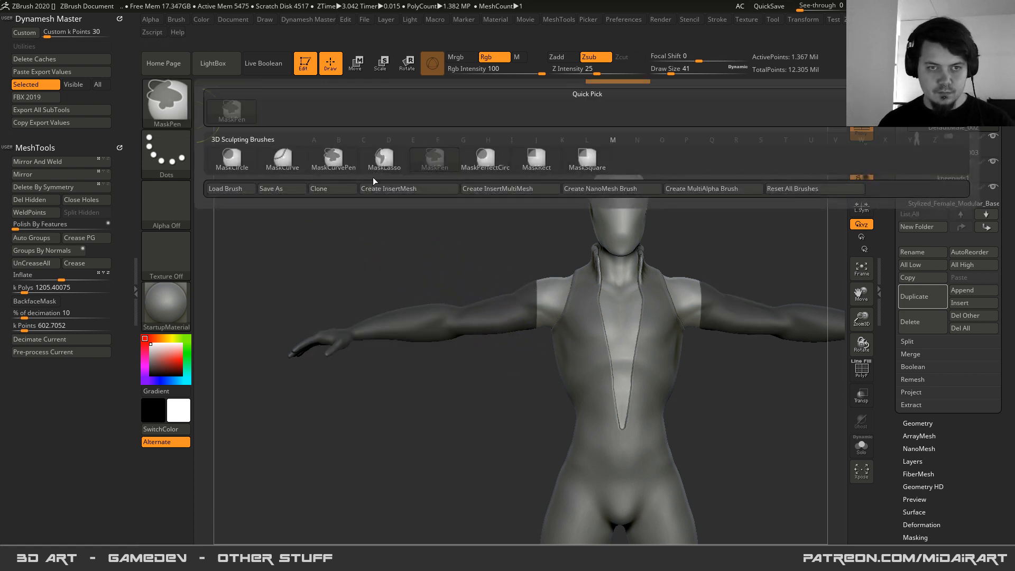
key(l)
mouse_move(428, 264)
ctrl+mouse_down()
mouse_move(497, 250)
mouse_move(587, 255)
mouse_move(581, 292)
mouse_move(495, 372)
mouse_move(544, 372)
mouse_move(509, 381)
mouse_move(464, 337)
ctrl+mouse_up()
- Turn the masked arms into a polygroup, isolate them and split the hidden body into its own subtool
click(859, 449)
key(ctrl+w)
ctrl+shift+click(407, 308)
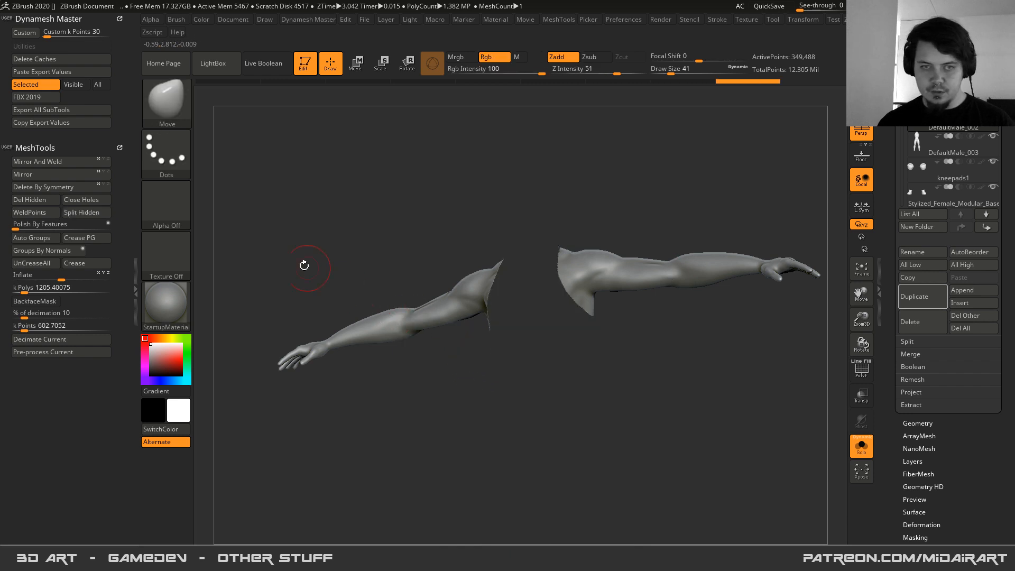
click(74, 213)
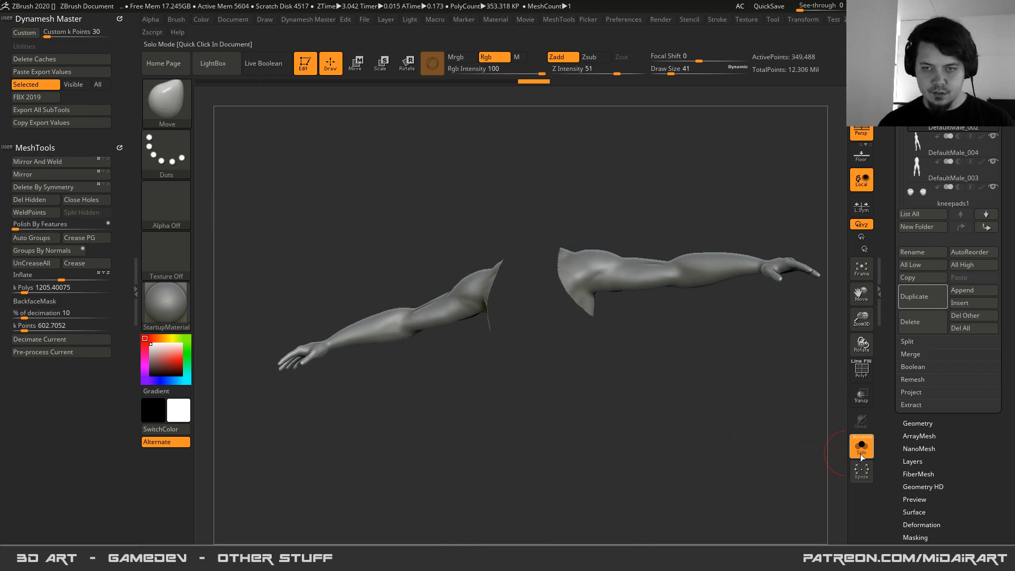
click(861, 447)
mouse_move(461, 341)
mouse_down()
mouse_move(439, 329)
mouse_move(515, 338)
mouse_up()
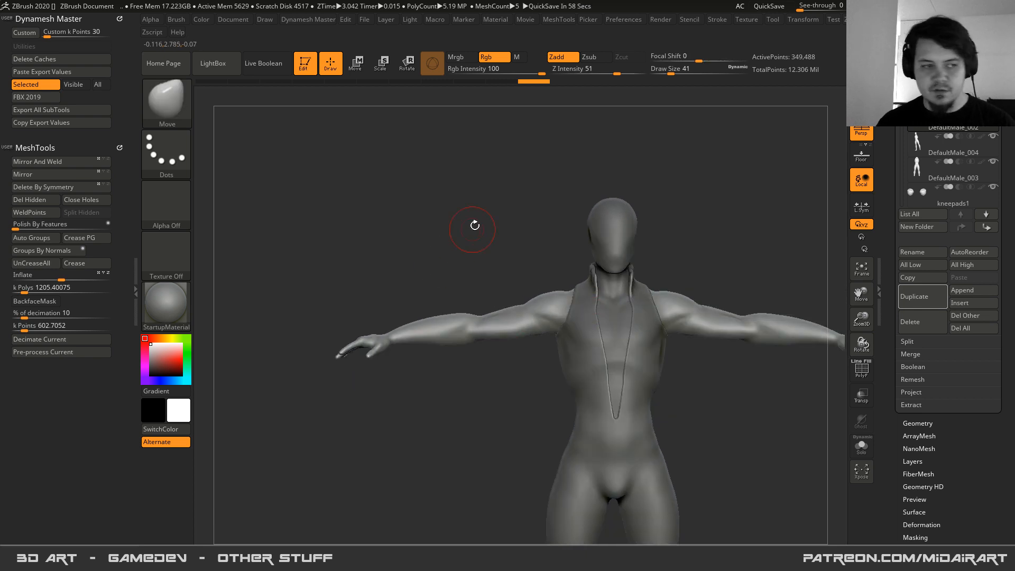
mouse_move(521, 325)
ctrl+right_down()
mouse_move(550, 376)
mouse_move(560, 465)
ctrl+right_up()
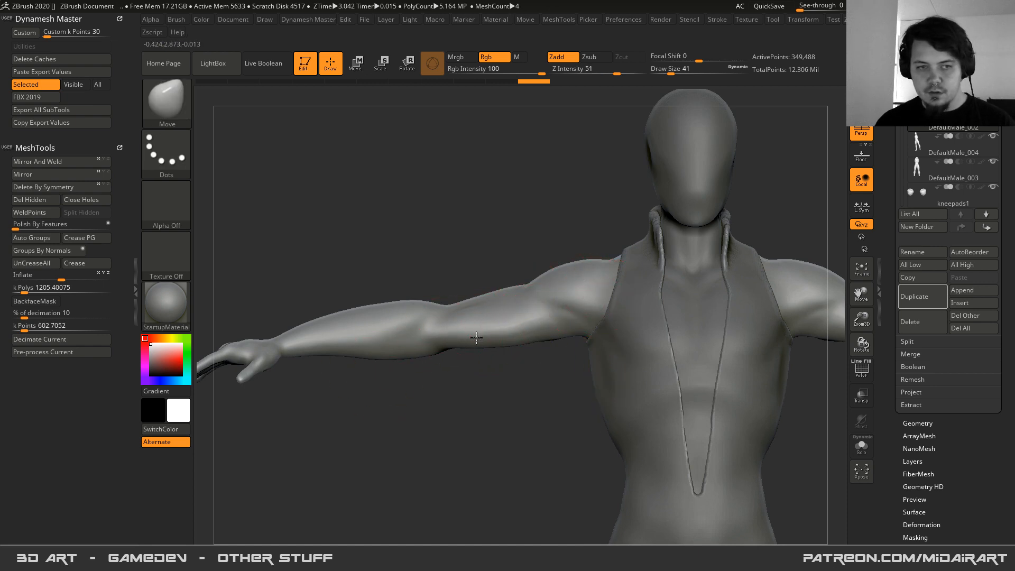
right_drag(363, 374, 556, 326)
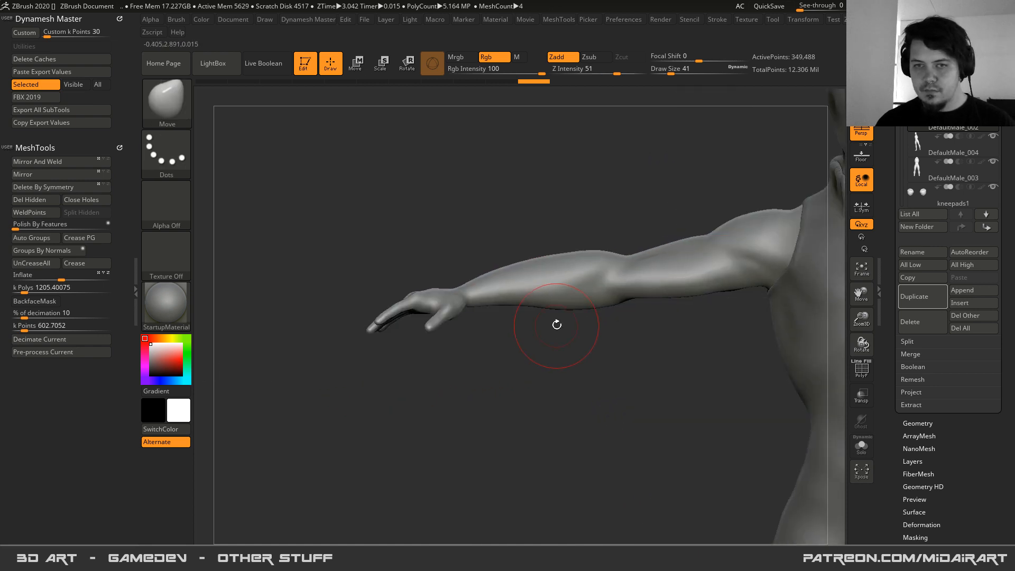
- Set the brush draw size to 23, mask the hands up to the wrists and turn them into their own polygroup
right_drag(445, 272, 599, 374)
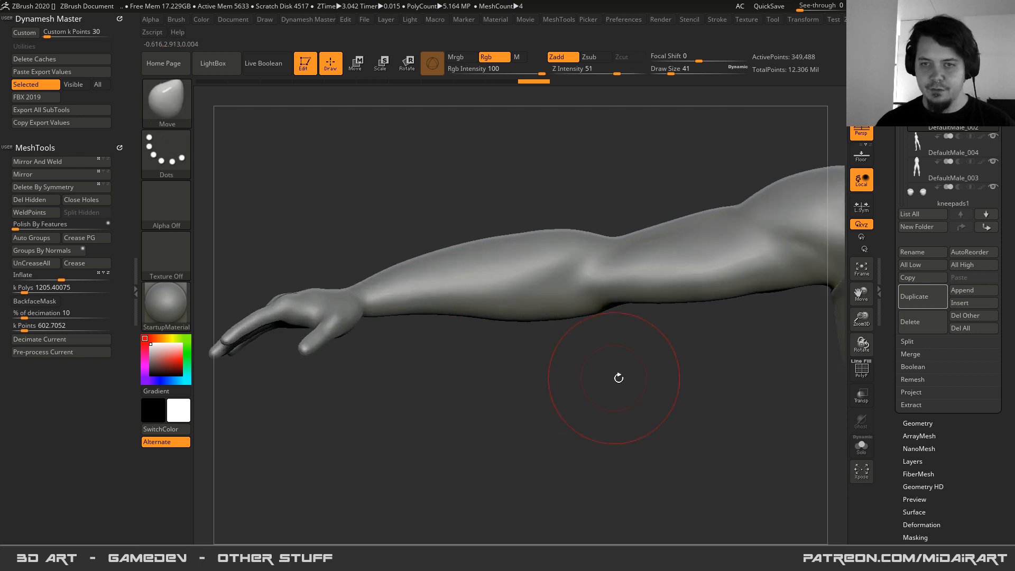
mouse_move(478, 340)
right_down()
mouse_move(428, 342)
mouse_move(487, 333)
right_up()
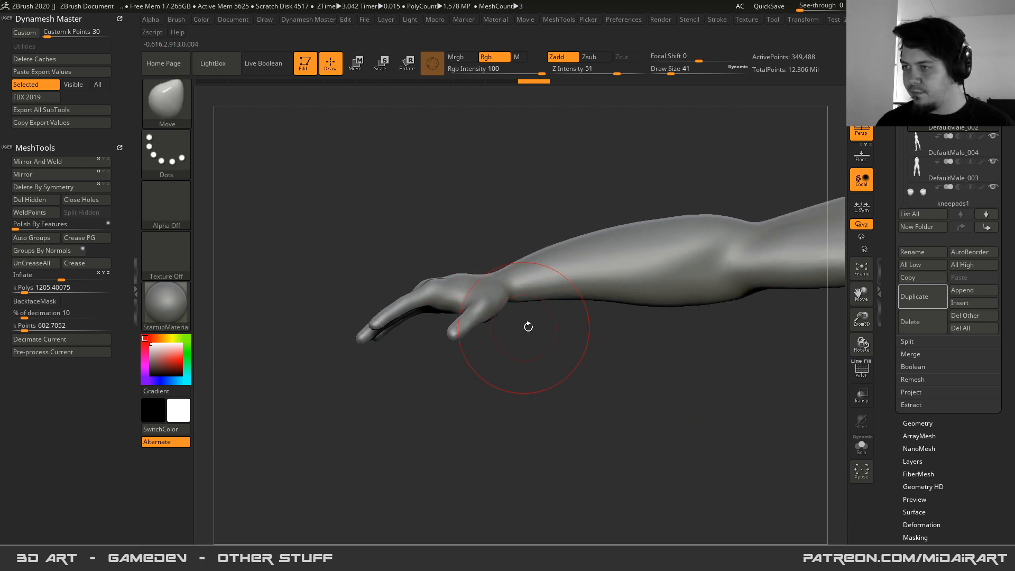
key(space)
drag(594, 273, 585, 273)
mouse_move(530, 294)
right_down()
mouse_move(547, 301)
mouse_move(548, 379)
mouse_move(525, 272)
mouse_move(521, 297)
right_up()
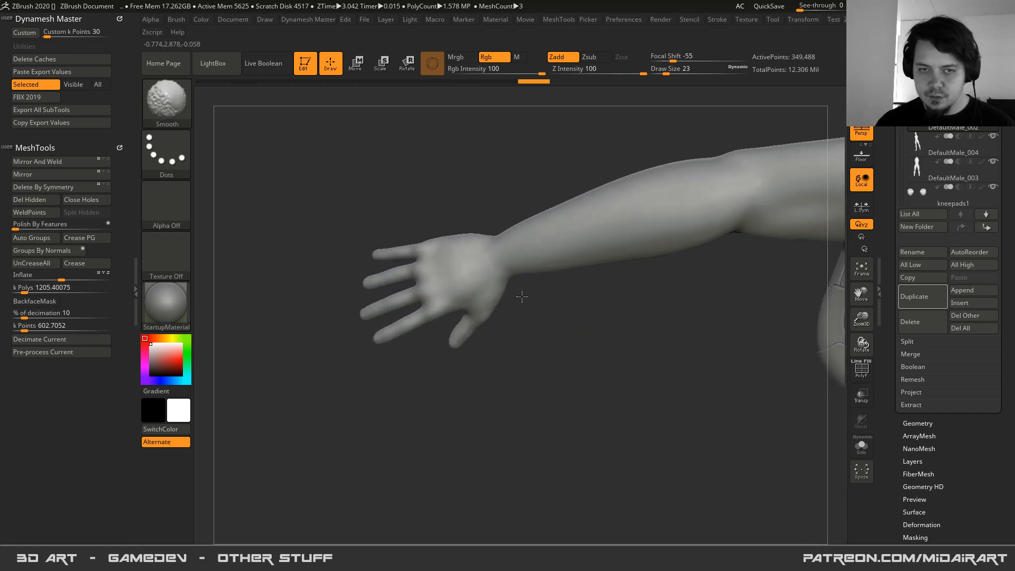
mouse_move(279, 267)
ctrl+mouse_down()
mouse_move(284, 227)
mouse_move(479, 200)
mouse_move(497, 233)
mouse_move(487, 349)
mouse_move(327, 423)
mouse_move(317, 417)
ctrl+mouse_up()
ctrl+drag(558, 488, 548, 469)
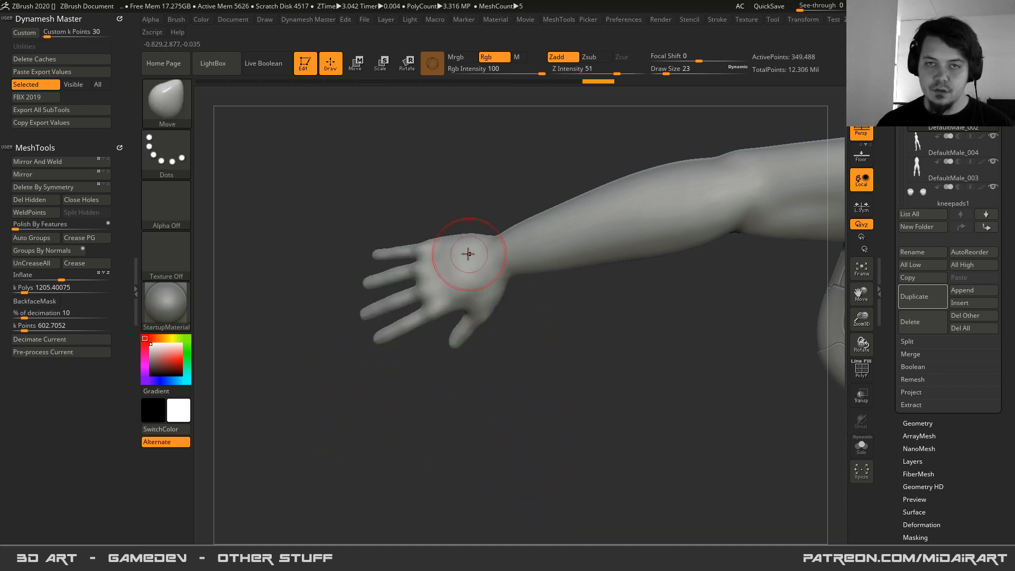
ctrl+shift+click(465, 269)
ctrl+shift+click(486, 346)
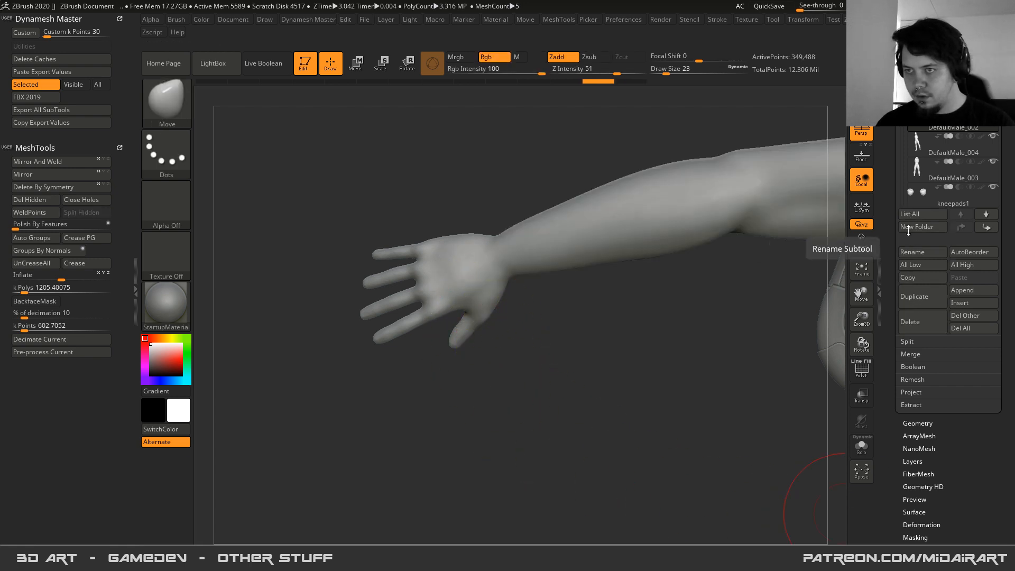
- Rename the arm subtool to Arms, duplicate it and rename the copy to Hands
click(917, 252)
text(Arms)
key(Return)
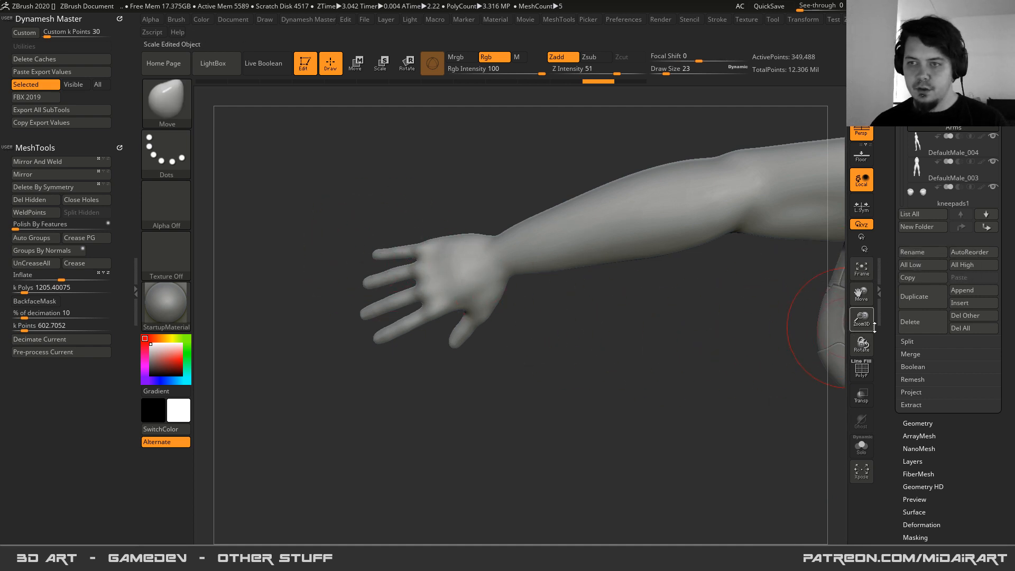
click(914, 296)
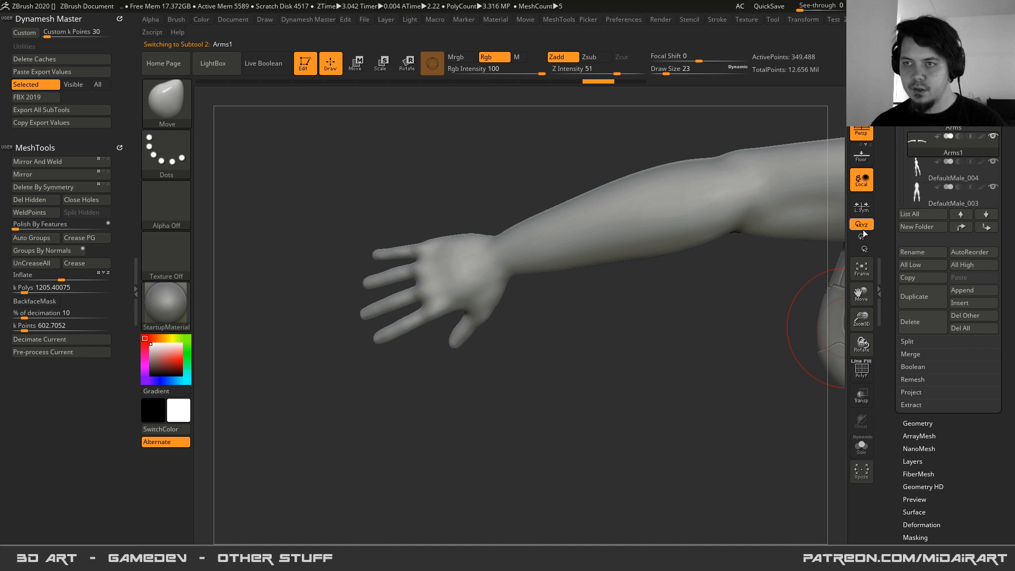
click(929, 250)
text(Hands)
key(Return)
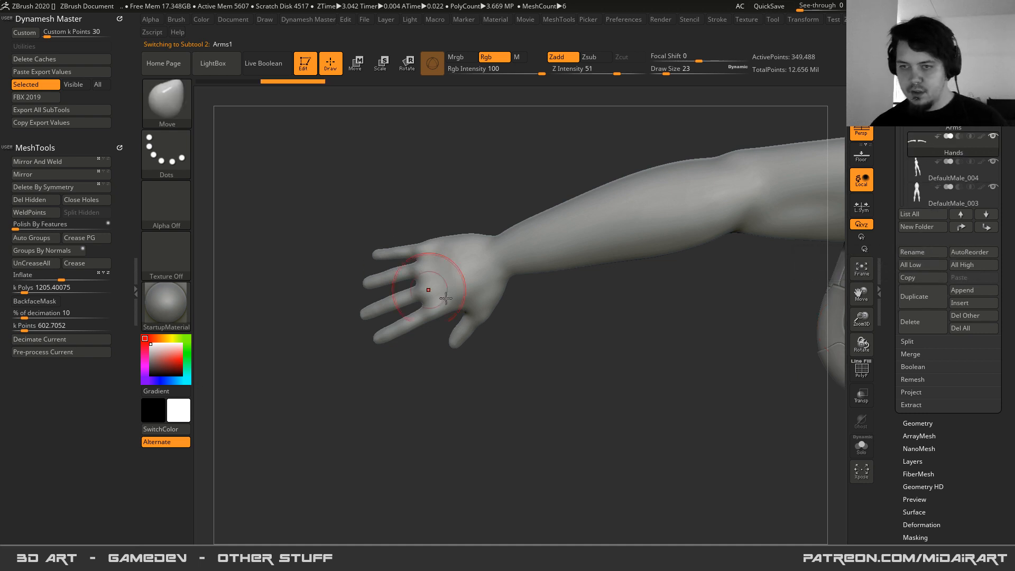
- Isolate the hand polygroup on the Hands subtool with polyframe shown and delete the hidden arm geometry
click(861, 446)
key(shift+f)
ctrl+shift+click(461, 270)
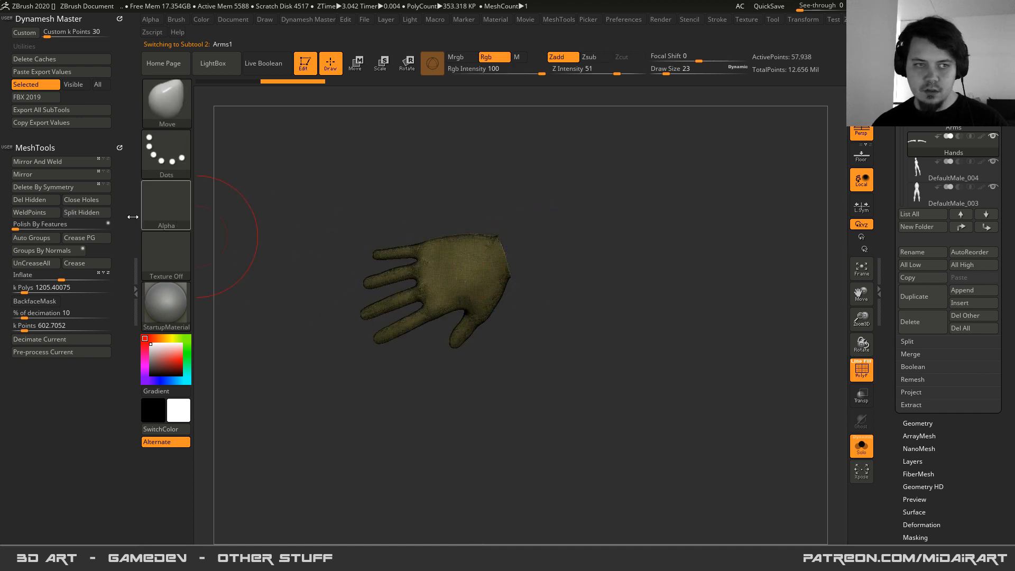
click(862, 446)
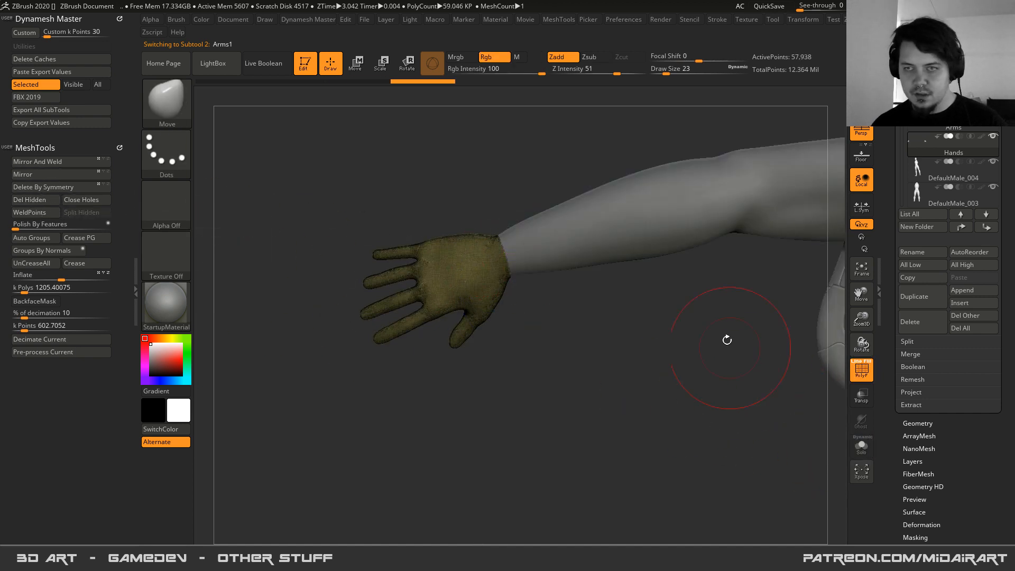
- Delete the hand polygroup from the Arms subtool and close the open holes at the wrists
key(Up)
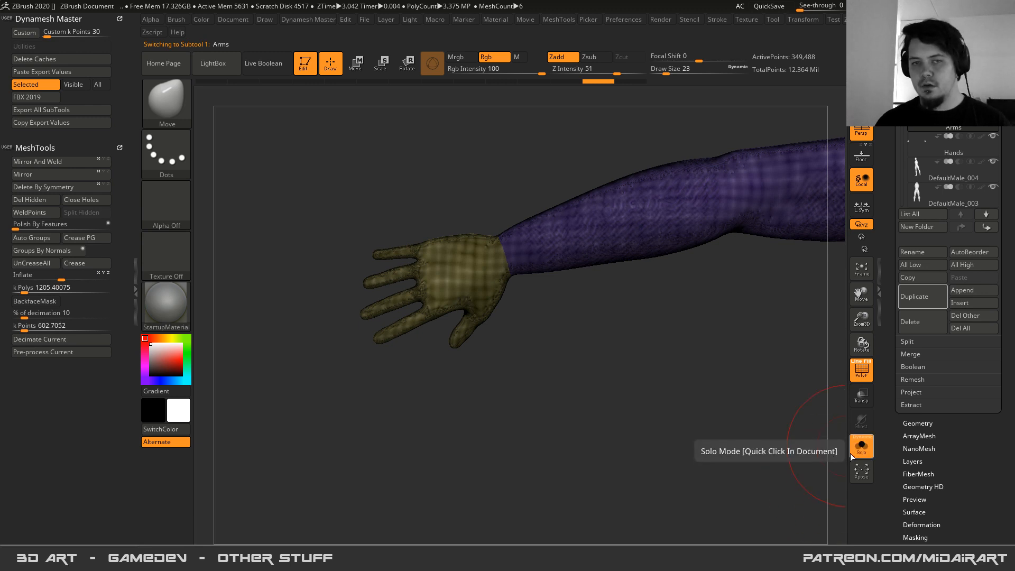
drag(429, 369, 415, 300)
ctrl+shift+click(452, 293)
ctrl+shift+click(452, 291)
click(30, 200)
click(862, 449)
drag(540, 324, 553, 301)
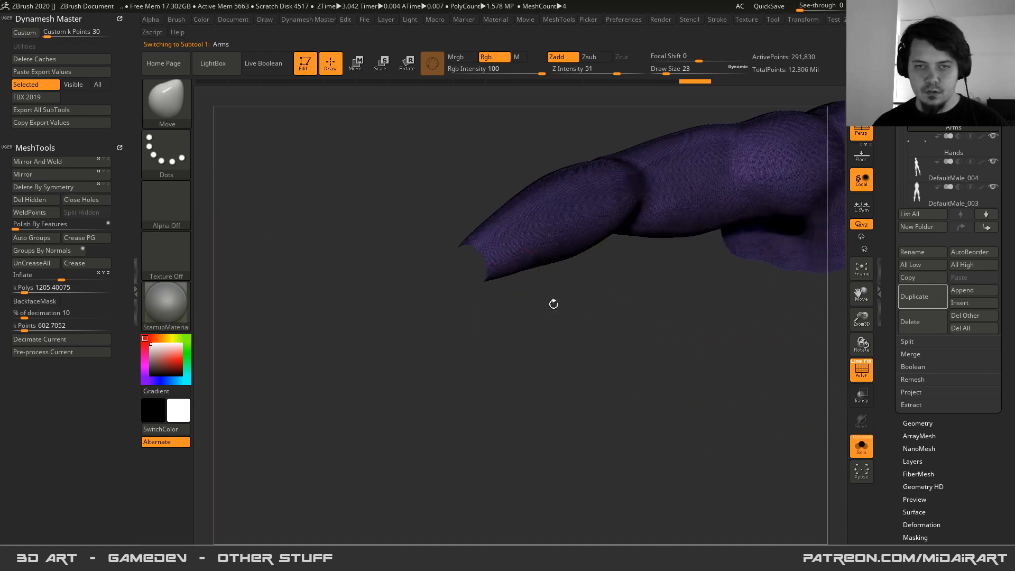
click(80, 199)
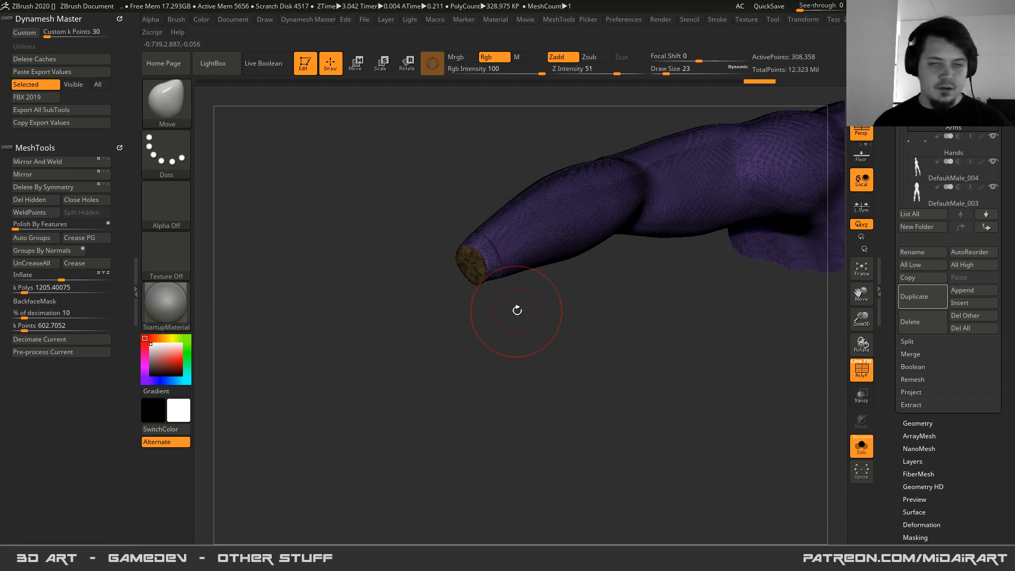
- Examine the separated arms on the full figure and the seam at the wrist
key(alt+Tab)
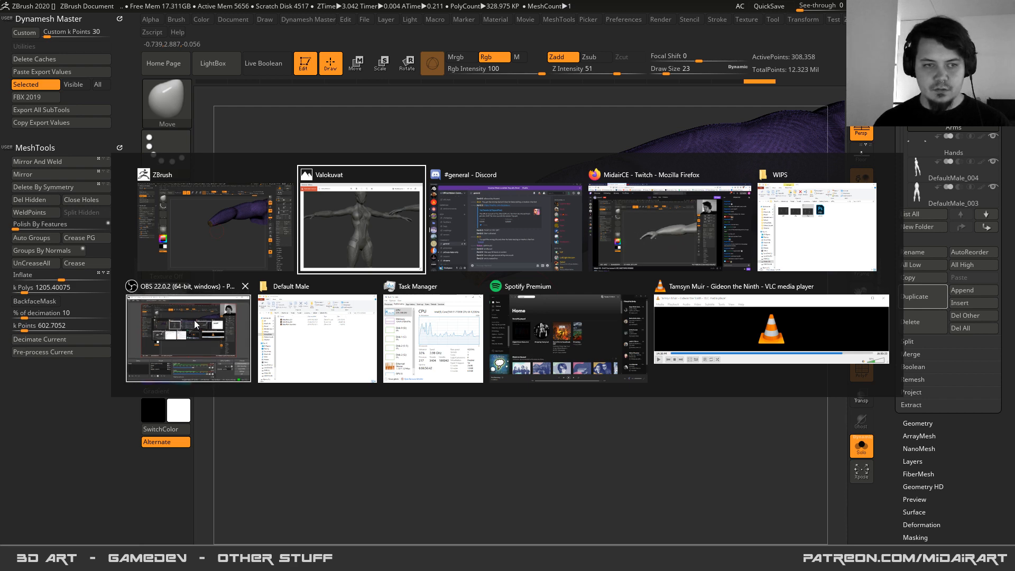
key(Escape)
click(861, 446)
ctrl+right_drag(523, 331, 499, 271)
drag(518, 287, 541, 367)
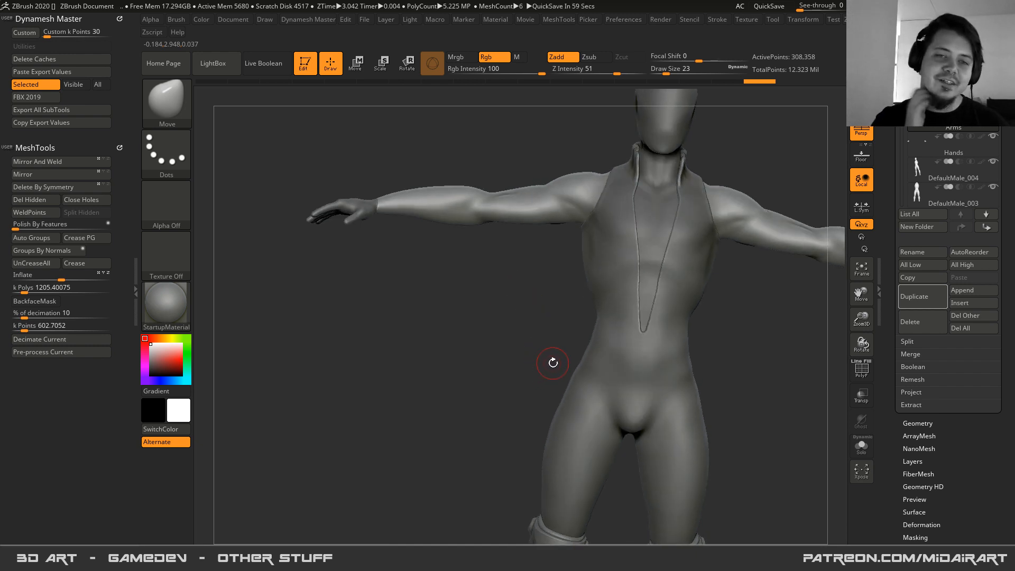
drag(431, 280, 653, 356)
drag(442, 288, 461, 306)
right_drag(403, 285, 486, 336)
- Select the Hands subtool and close the open holes at its wrists
alt+click(383, 311)
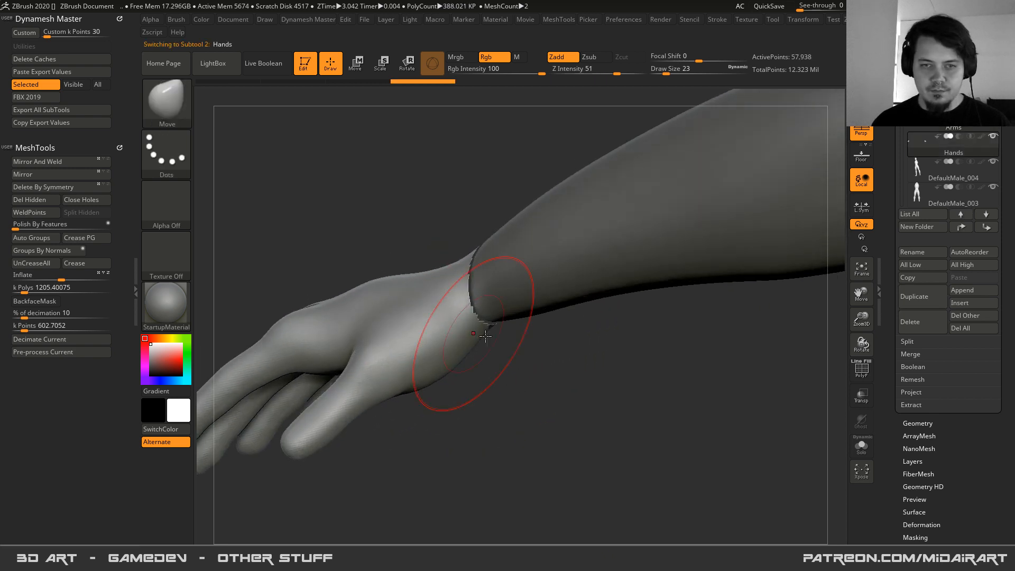
click(858, 448)
click(859, 446)
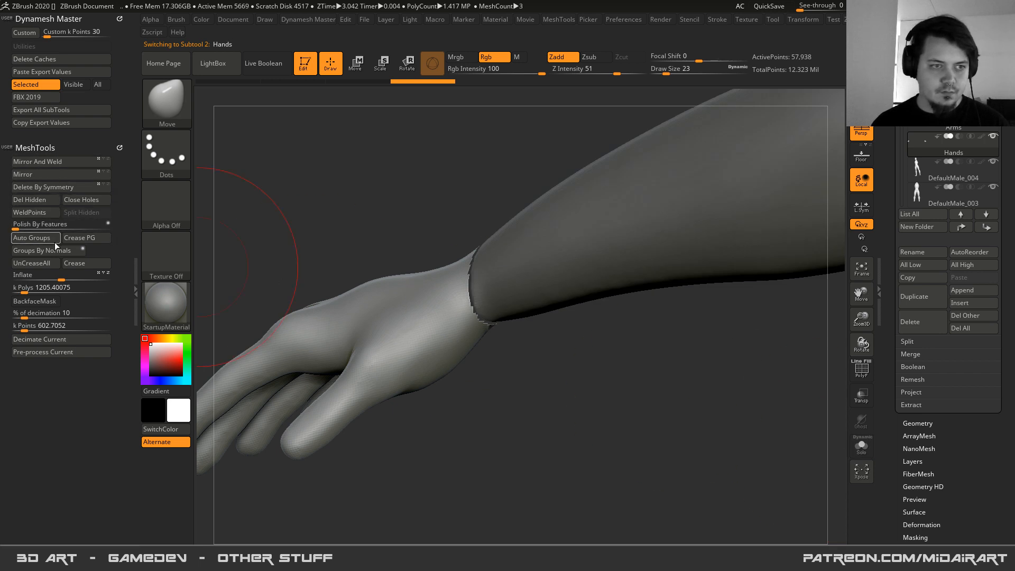
click(64, 199)
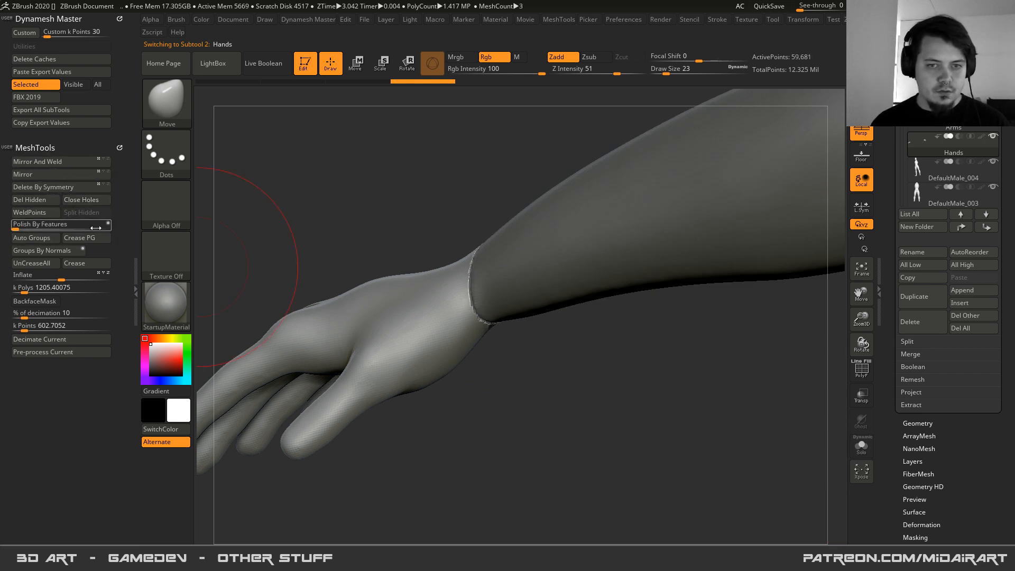
drag(474, 276, 487, 255)
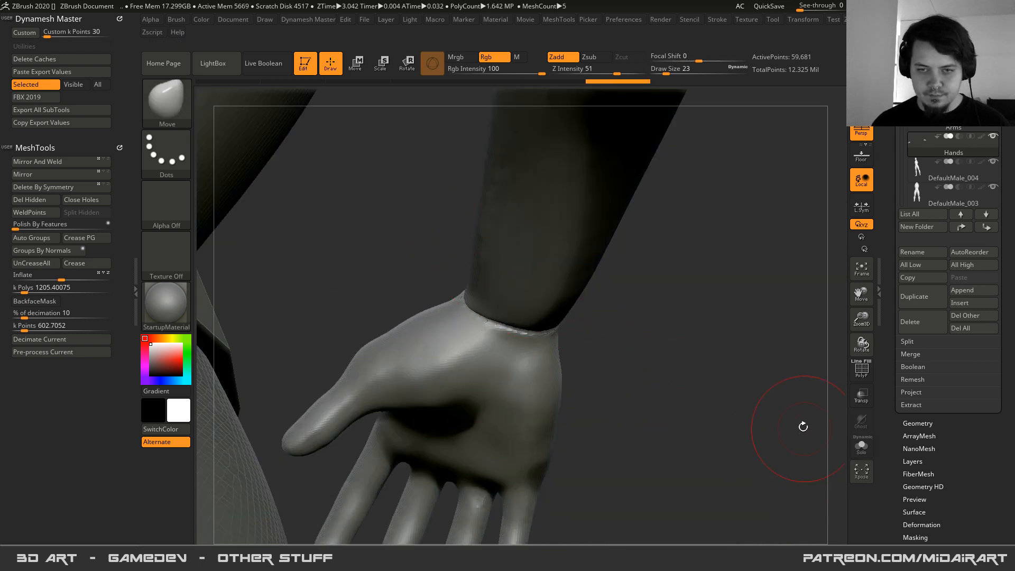
- Smooth the wrist edge of the Hands subtool in Solo mode, then undo its edits back to the full arm geometry
click(861, 446)
right_drag(485, 336, 503, 305)
shift+drag(502, 305, 485, 294)
mouse_move(485, 294)
right_down()
mouse_move(504, 315)
mouse_move(465, 344)
mouse_move(521, 356)
mouse_move(502, 285)
right_up()
key(ctrl+z)
key(ctrl+z)
key(ctrl+z)
- Mask the hands with a longer stretch of wrist, make them a polygroup, delete the remaining arm geometry and close the holes
ctrl+right_drag(502, 285, 456, 277)
mouse_move(337, 243)
ctrl+mouse_down()
mouse_move(480, 263)
mouse_move(497, 256)
mouse_move(360, 394)
mouse_move(370, 393)
ctrl+mouse_up()
key(ctrl+w)
ctrl+shift+click(577, 284)
ctrl+shift+click(516, 298)
click(38, 199)
click(80, 201)
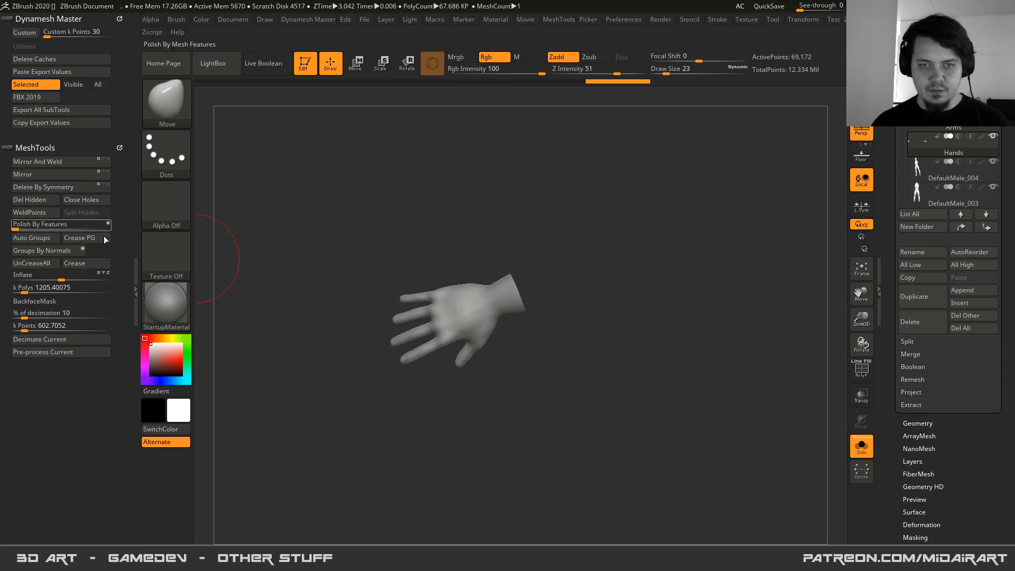
drag(598, 270, 508, 270)
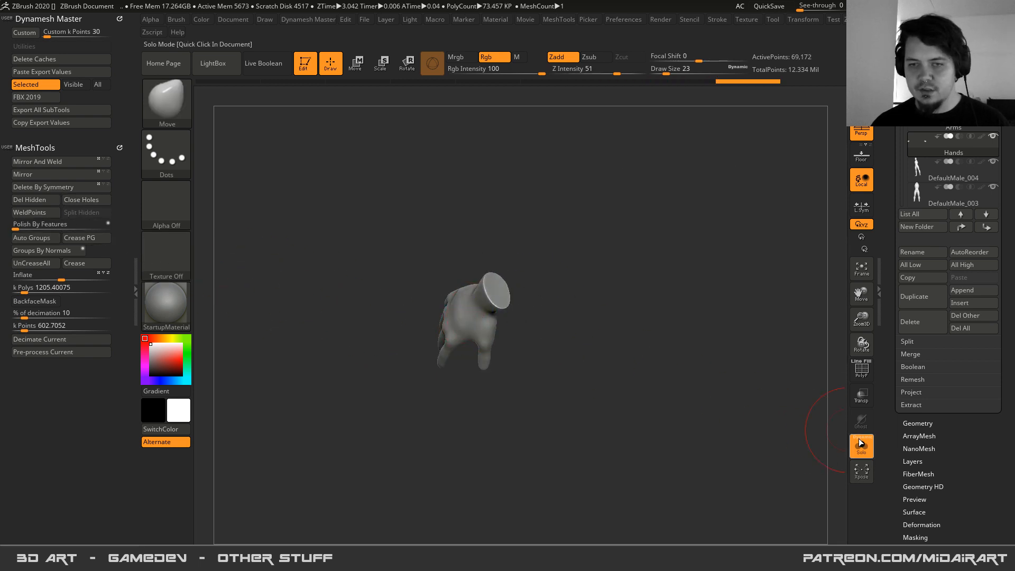
click(861, 445)
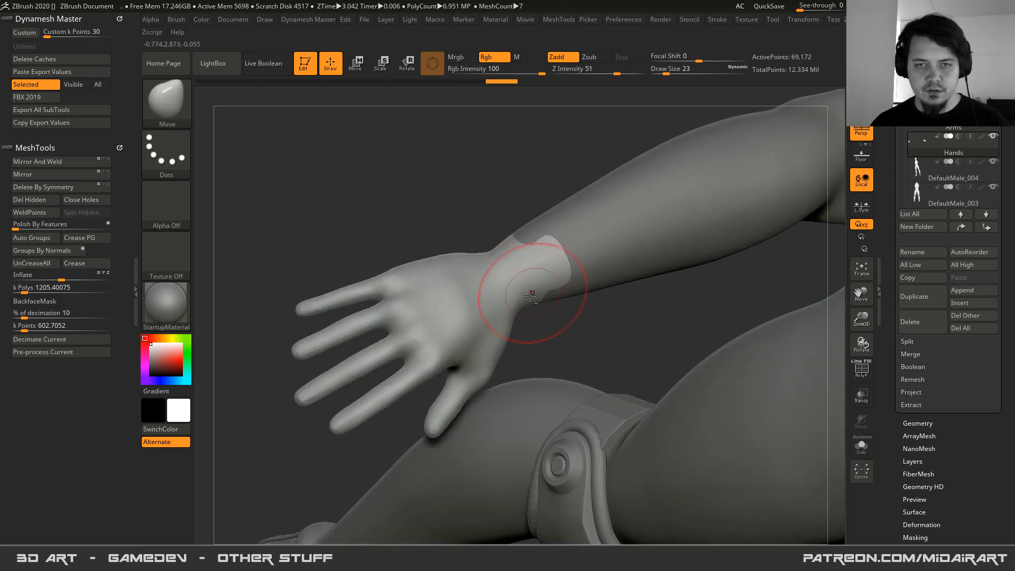
- Select the Arms subtool and inflate the forearm ends around the wrists with the Inflat brush at draw size 29
alt+click(687, 278)
click(861, 447)
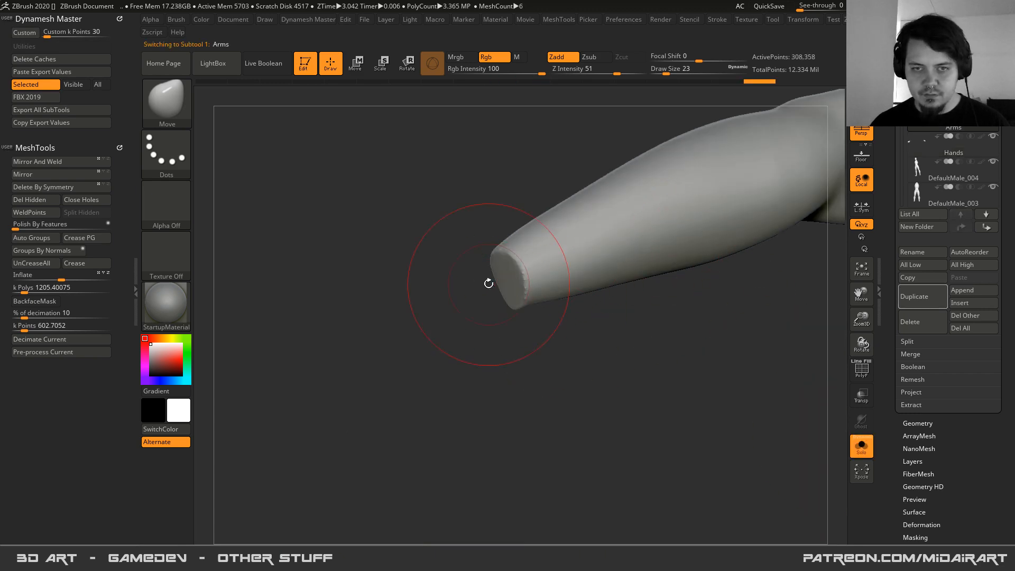
click(862, 446)
key(b)
key(i)
key(n)
mouse_move(508, 244)
mouse_down()
mouse_move(544, 296)
mouse_move(509, 260)
mouse_up()
right_drag(509, 261, 500, 249)
drag(500, 249, 469, 229)
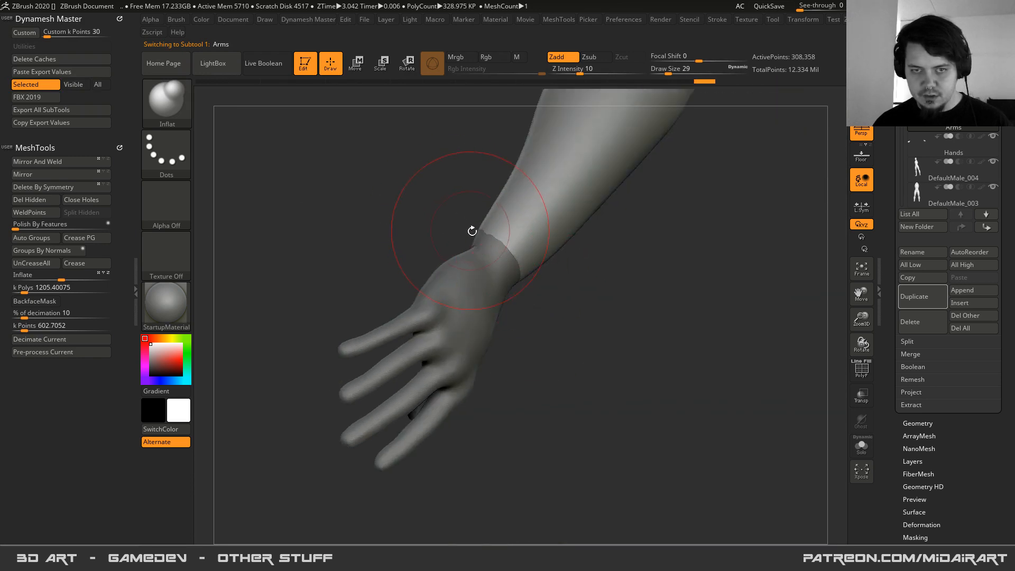
right_drag(499, 235, 428, 238)
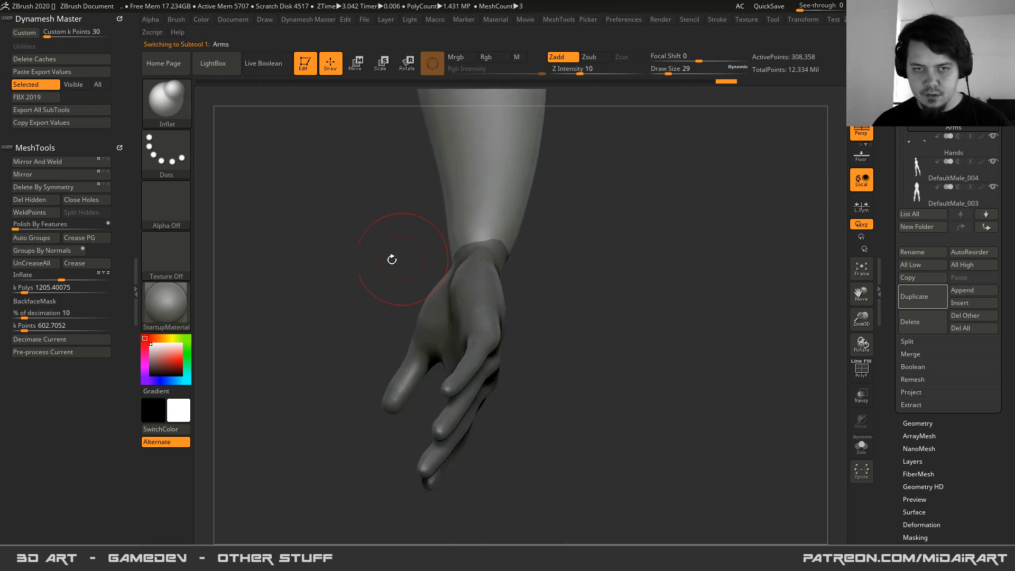
mouse_move(487, 256)
right_down()
mouse_move(487, 227)
mouse_move(524, 270)
mouse_move(511, 242)
right_up()
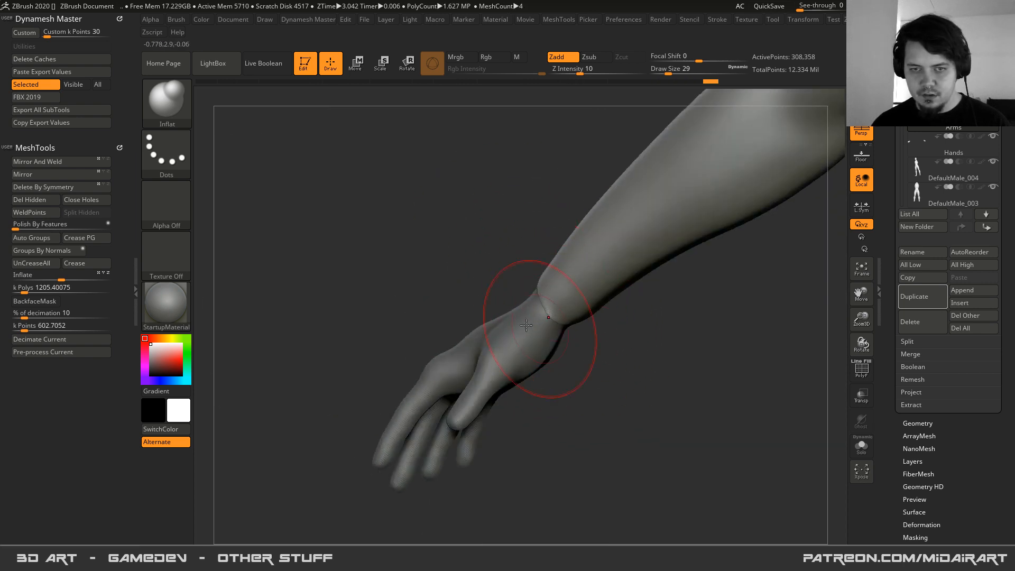
- Inflate the whole Arms subtool by 1 and set the brush draw size to 49
click(61, 279)
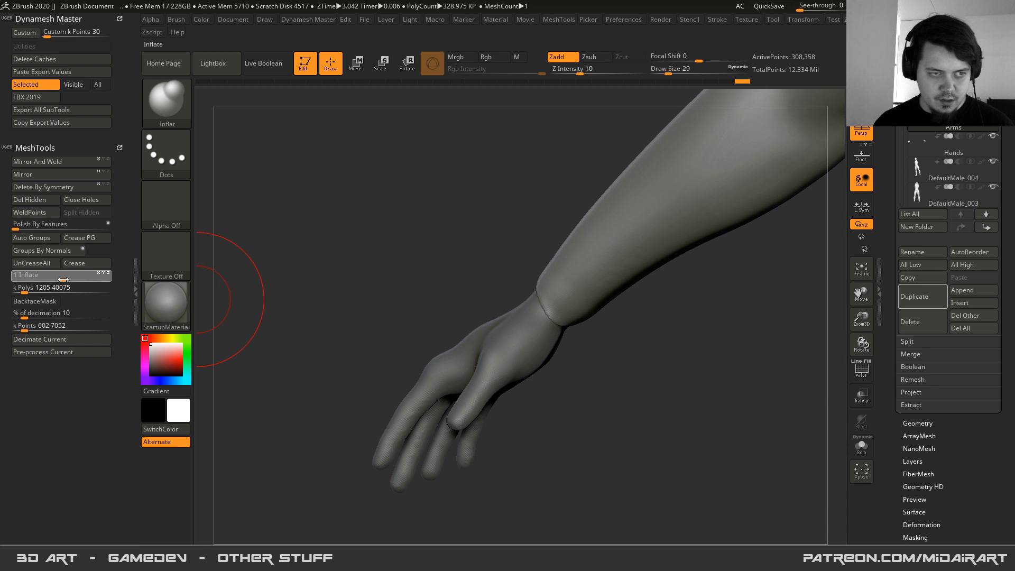
mouse_move(355, 330)
mouse_down()
mouse_move(272, 295)
mouse_move(487, 295)
mouse_move(516, 249)
mouse_move(597, 305)
mouse_move(624, 283)
mouse_move(670, 317)
mouse_up()
mouse_move(535, 327)
alt+mouse_down()
mouse_move(405, 367)
mouse_move(524, 290)
alt+mouse_up()
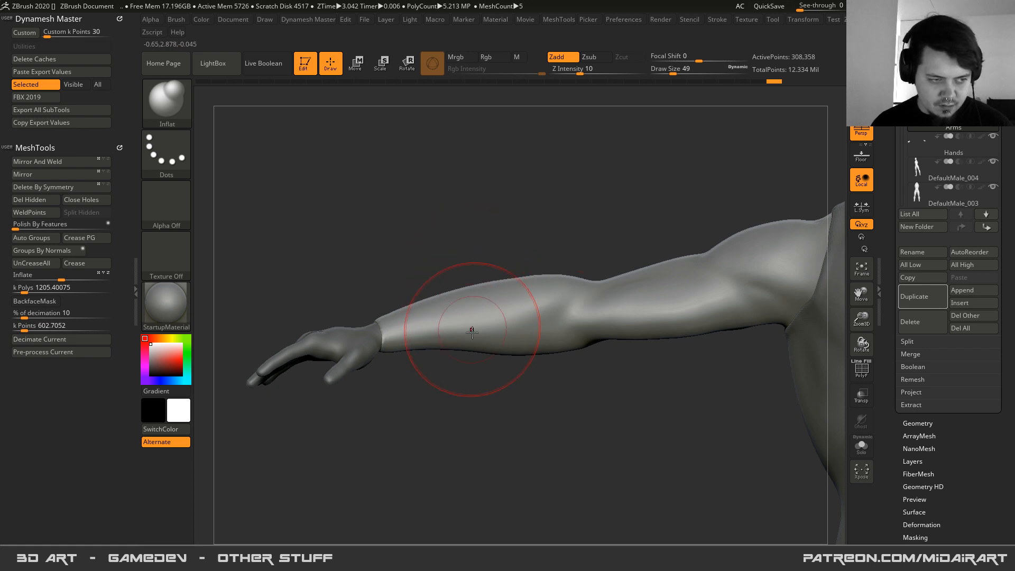
alt+right_drag(379, 335, 506, 380)
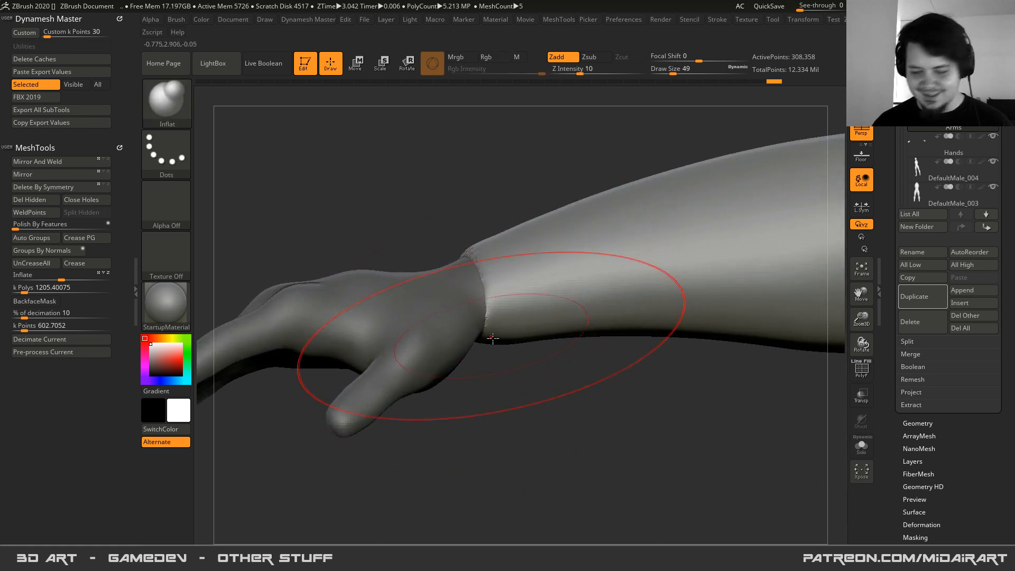
- Reshape the forearm's edge around the wrist with the Move brush so it fits over the hand
right_drag(487, 343, 483, 319)
drag(500, 347, 514, 347)
mouse_move(514, 346)
right_down()
mouse_move(489, 331)
mouse_move(483, 228)
right_up()
drag(484, 228, 437, 231)
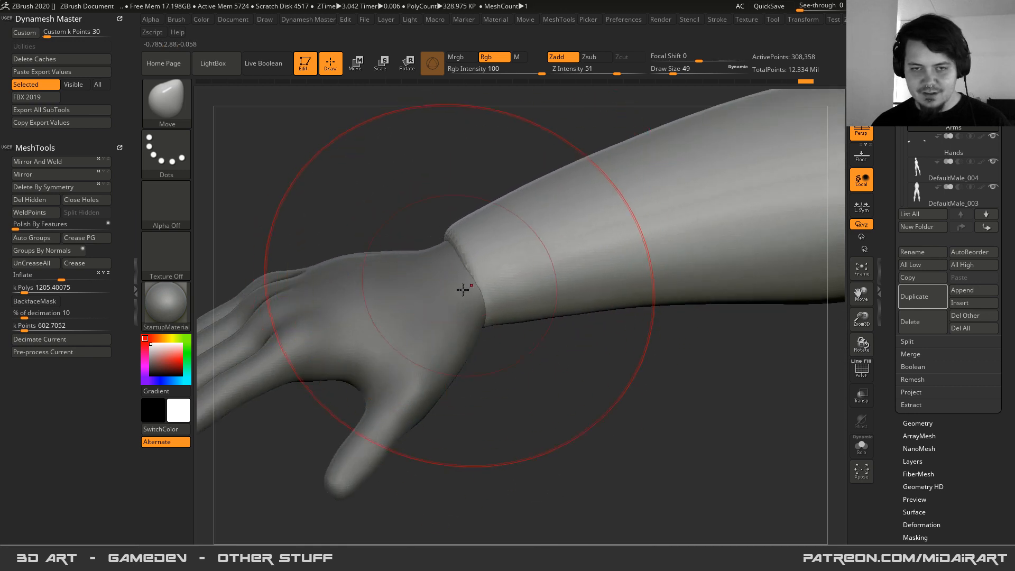
right_drag(458, 280, 483, 308)
drag(449, 228, 448, 232)
mouse_move(448, 233)
right_down()
mouse_move(444, 247)
mouse_move(415, 225)
right_up()
drag(413, 222, 400, 208)
drag(476, 290, 488, 298)
mouse_move(482, 303)
ctrl+right_down()
mouse_move(446, 295)
mouse_move(423, 203)
mouse_move(535, 315)
mouse_move(525, 374)
ctrl+right_up()
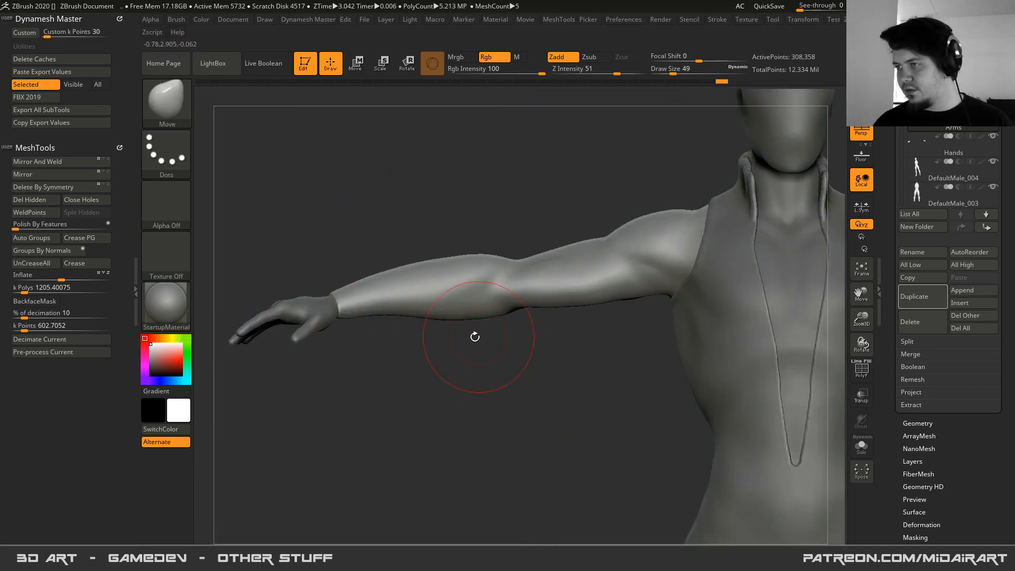
- Set the draw size to 31 and refine the arm's shape around the elbow with the Move and Smooth brushes
key(space)
drag(529, 264, 517, 265)
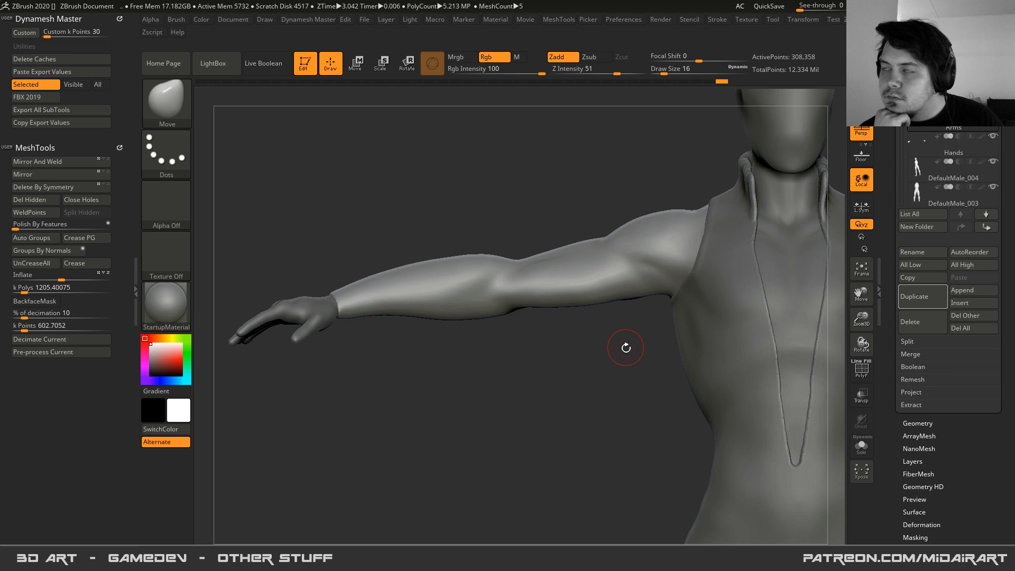
key(space)
drag(625, 263, 618, 243)
mouse_move(618, 243)
right_down()
mouse_move(579, 252)
mouse_move(608, 347)
right_up()
mouse_move(576, 291)
right_down()
mouse_move(576, 235)
mouse_move(492, 288)
mouse_move(527, 338)
right_up()
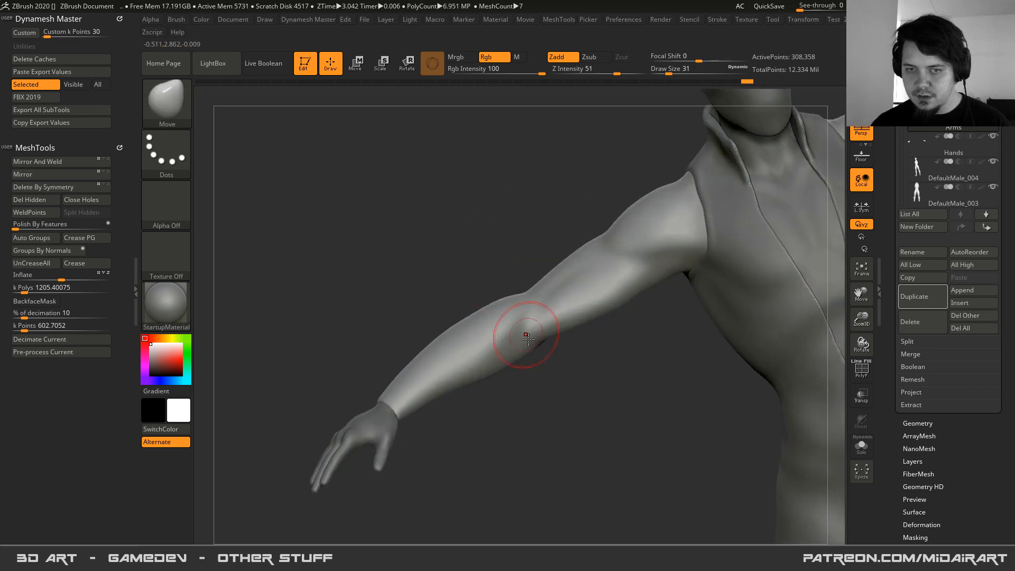
mouse_move(528, 338)
right_down()
mouse_move(517, 311)
mouse_move(577, 342)
right_up()
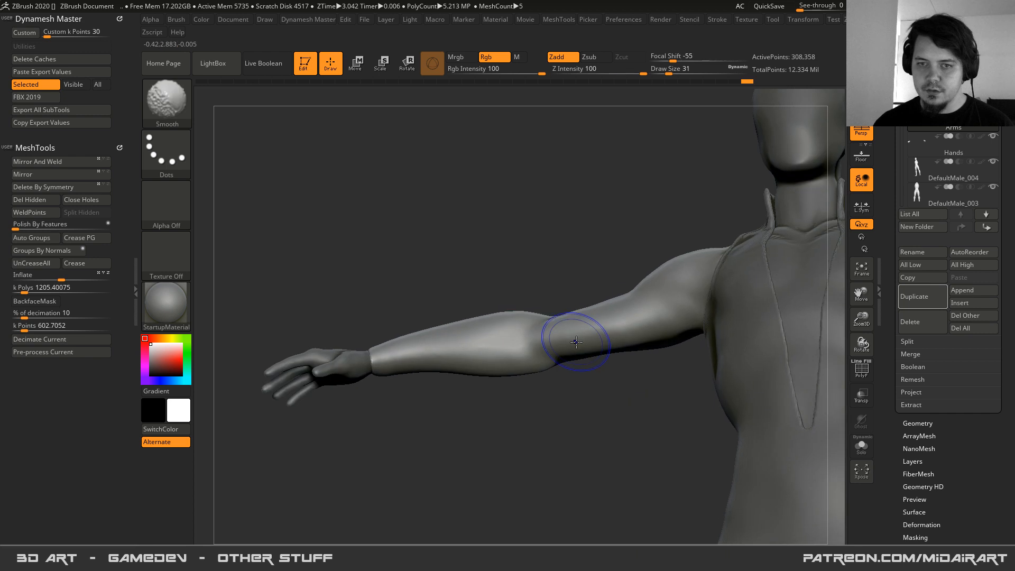
right_drag(576, 342, 536, 303)
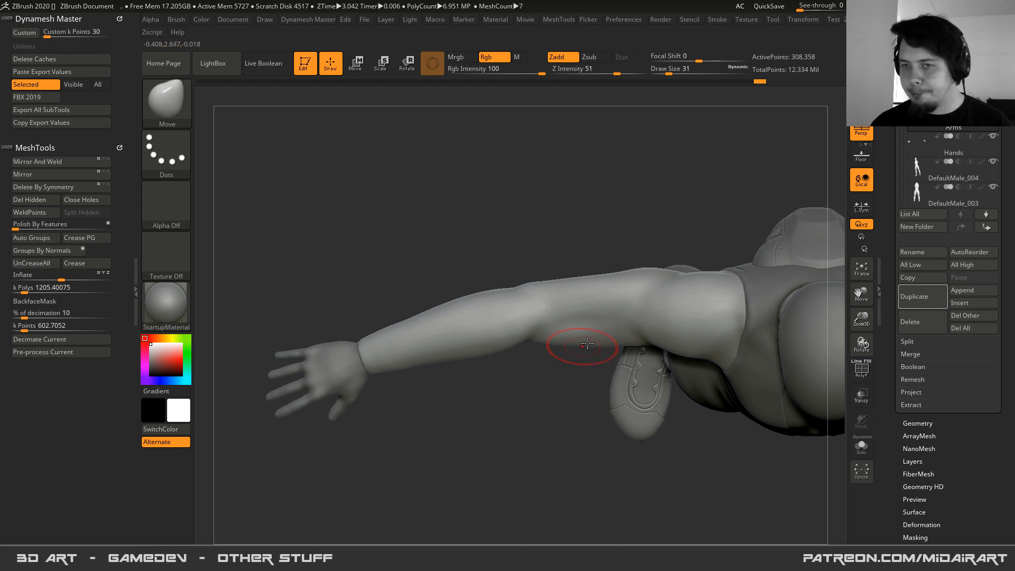
- Duplicate the Arms subtool, rename the copy ArmsBackup and shift it down to the end of the subtool list
click(925, 294)
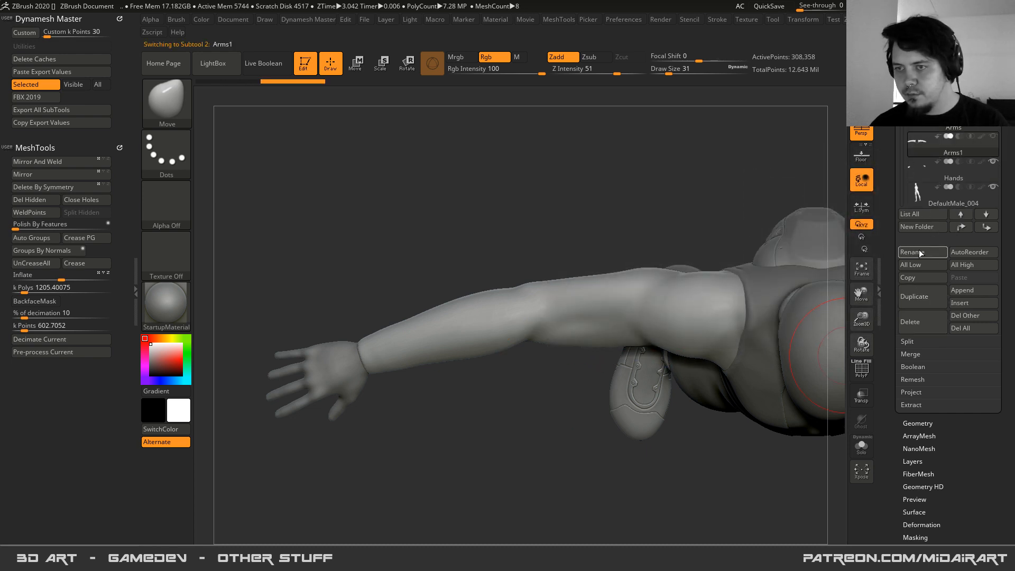
click(912, 253)
key(BackSpace)
text(ArmsBackup)
key(Return)
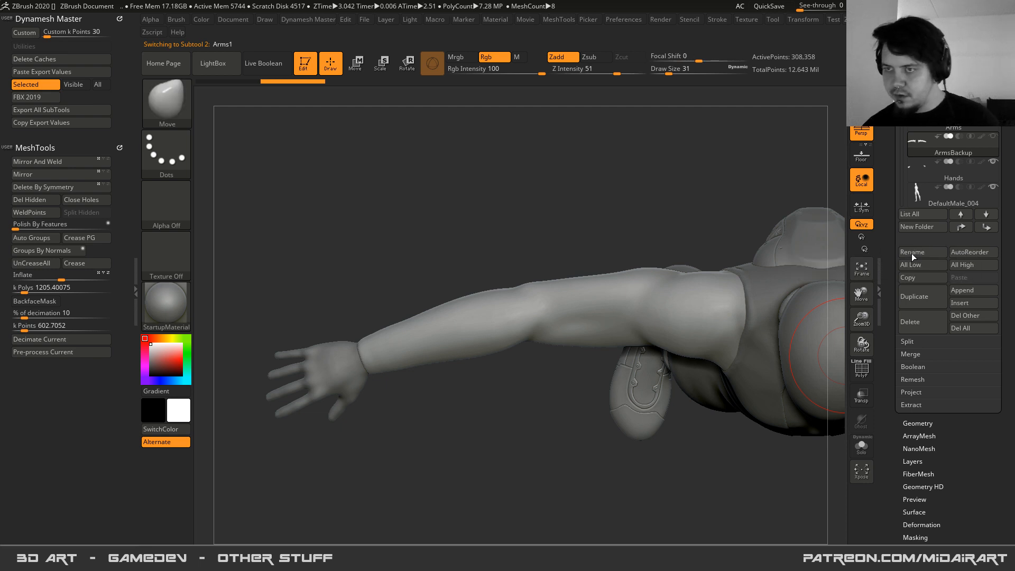
shift+click(980, 228)
- Select the original Arms subtool and save the tool over the existing DefaultMale_001 file
drag(901, 177, 902, 126)
click(916, 130)
mouse_move(903, 126)
mouse_down()
mouse_move(904, 158)
mouse_move(903, 125)
mouse_up()
drag(547, 222, 545, 291)
drag(888, 151, 888, 338)
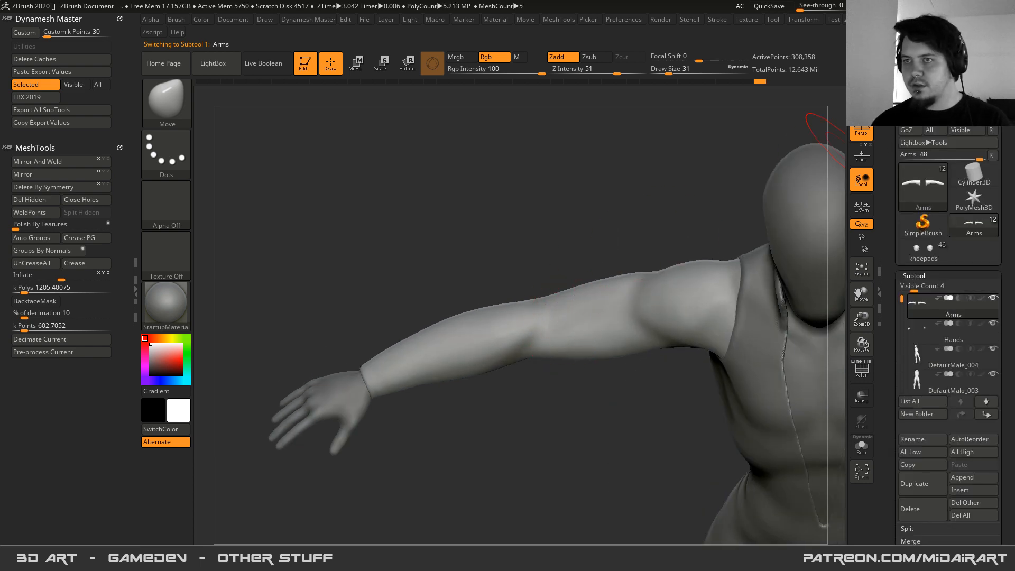
click(974, 66)
double_click(273, 119)
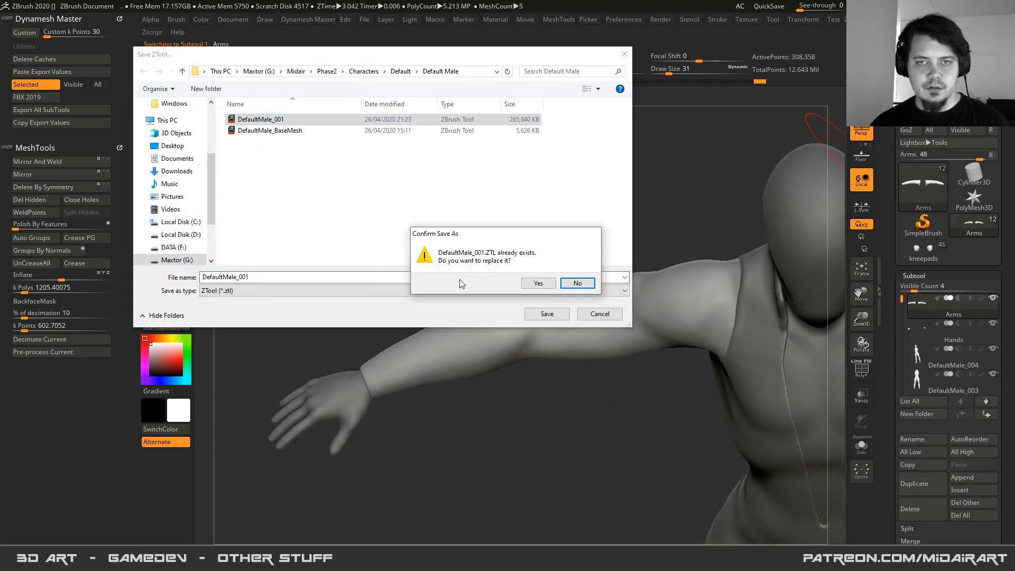
click(534, 283)
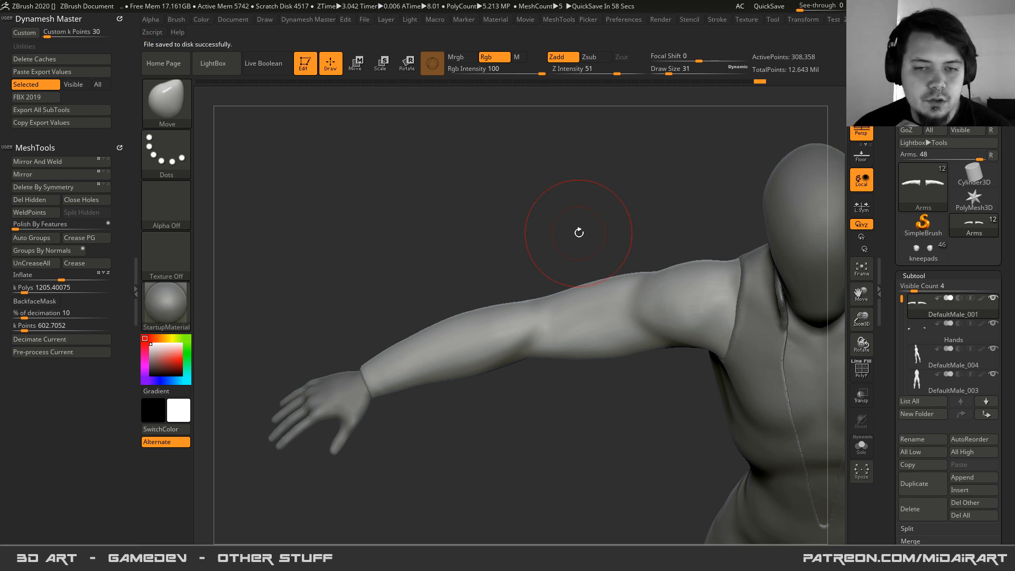
- Examine the arm mesh's polygon density around the shoulder and upper arm in wireframe display
drag(449, 288, 560, 304)
alt+drag(389, 388, 441, 307)
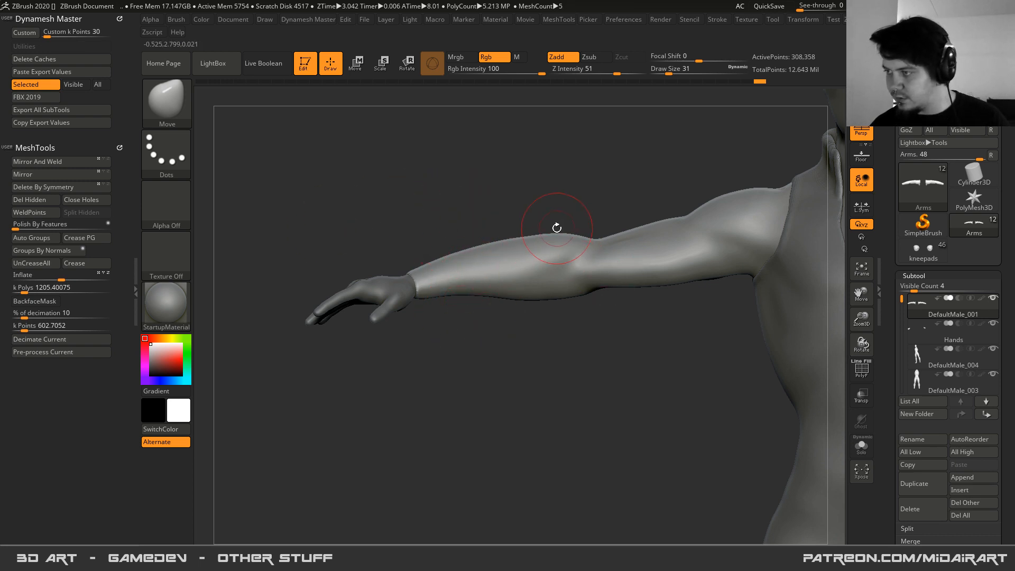
key(space)
drag(557, 228, 549, 237)
mouse_move(778, 266)
alt+right_down()
mouse_move(696, 278)
mouse_move(656, 335)
alt+right_up()
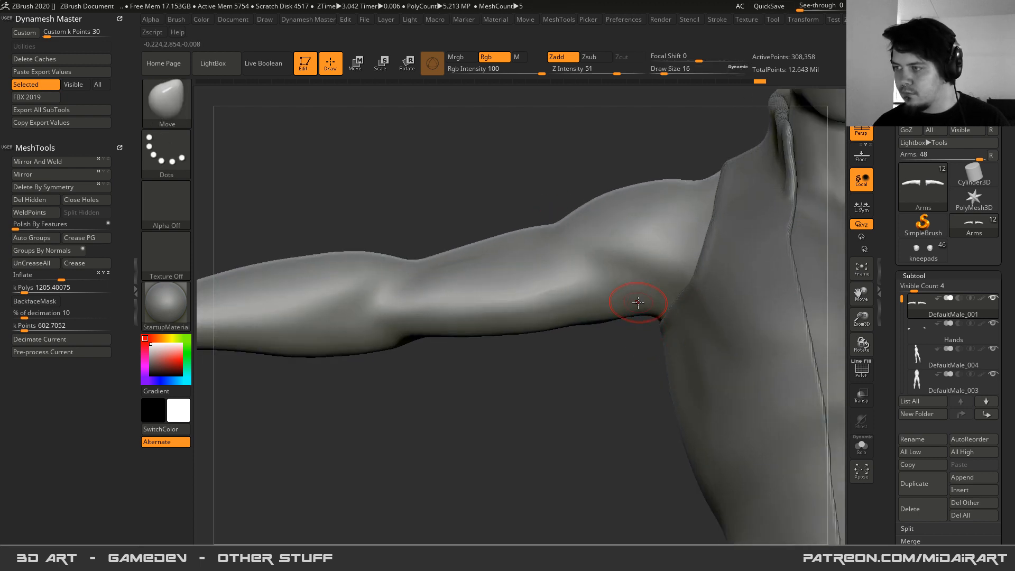
key(space)
drag(602, 261, 593, 276)
mouse_move(653, 264)
ctrl+mouse_down()
mouse_move(616, 251)
mouse_move(655, 267)
ctrl+mouse_up()
ctrl+drag(619, 339, 615, 368)
key(shift+f)
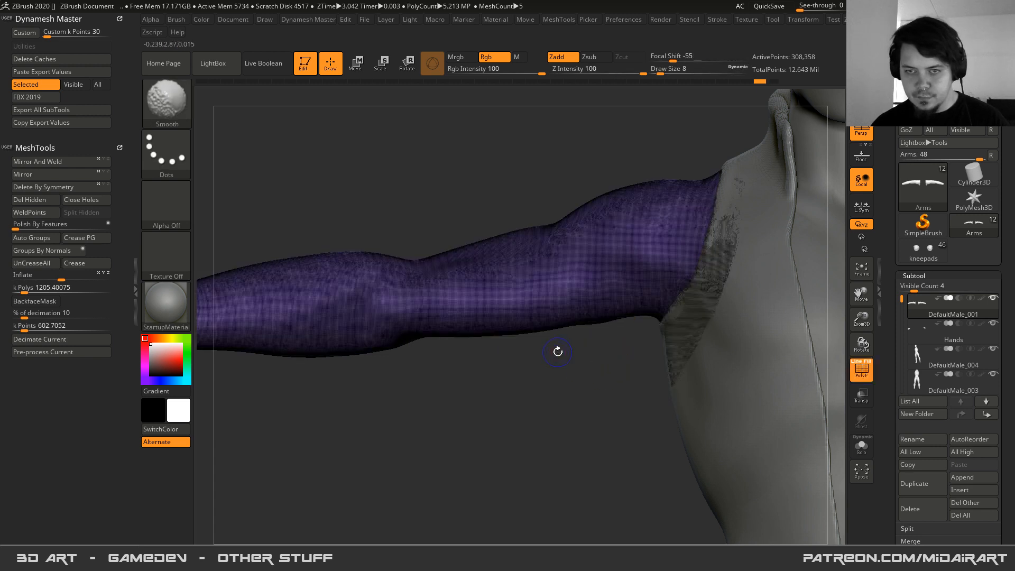
key(shift+f)
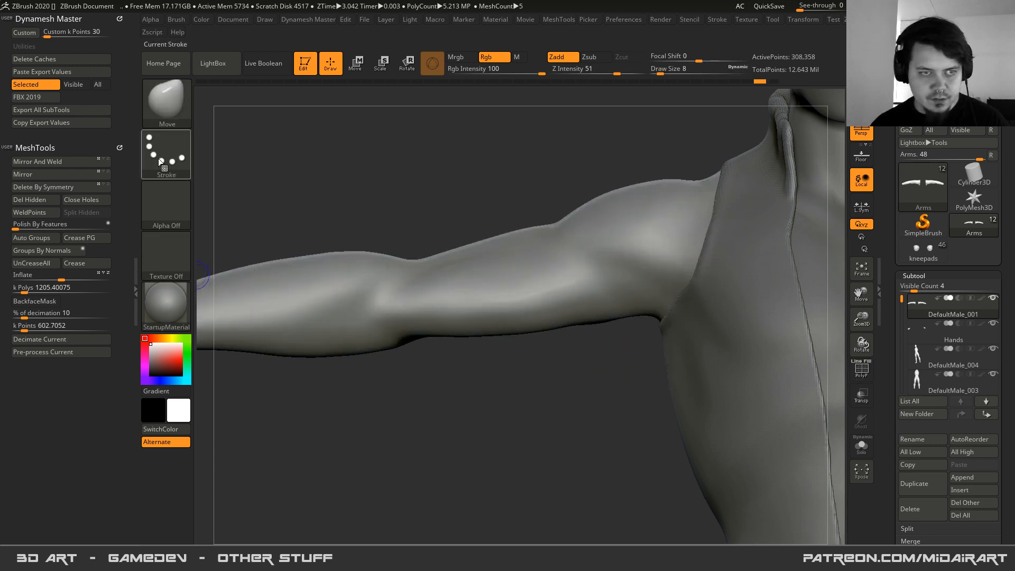
- Choose MaskPen as the masking brush, try a mask stroke along the upper arm at draw size 6 and undo it
ctrl+click(161, 108)
click(282, 110)
mouse_move(580, 268)
ctrl+mouse_down()
mouse_move(592, 268)
mouse_move(503, 290)
ctrl+mouse_up()
key(ctrl+z)
key(space)
drag(576, 253, 566, 254)
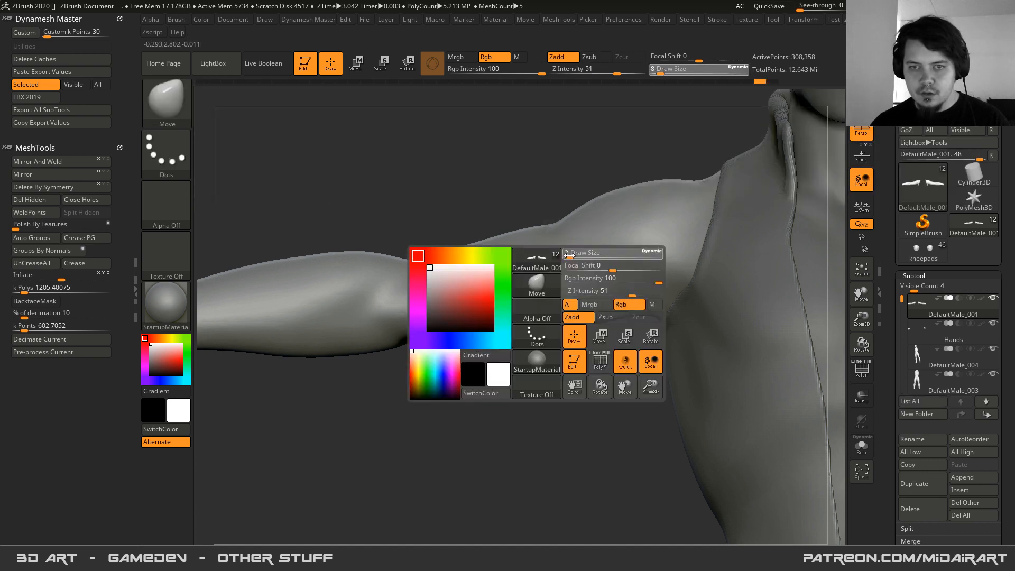
key(space)
click(514, 279)
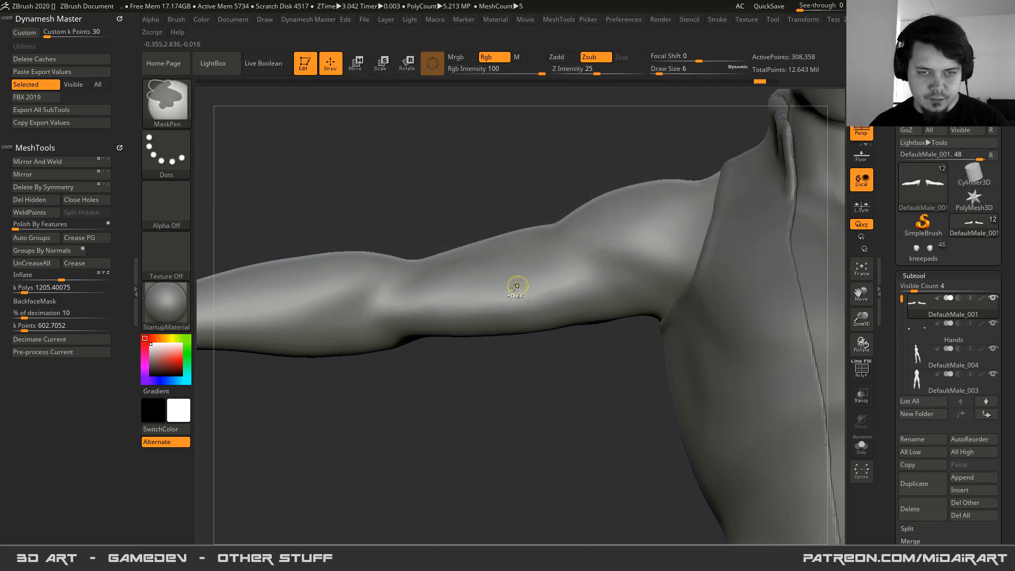
mouse_move(484, 293)
ctrl+mouse_down()
mouse_move(560, 266)
mouse_move(446, 300)
ctrl+mouse_up()
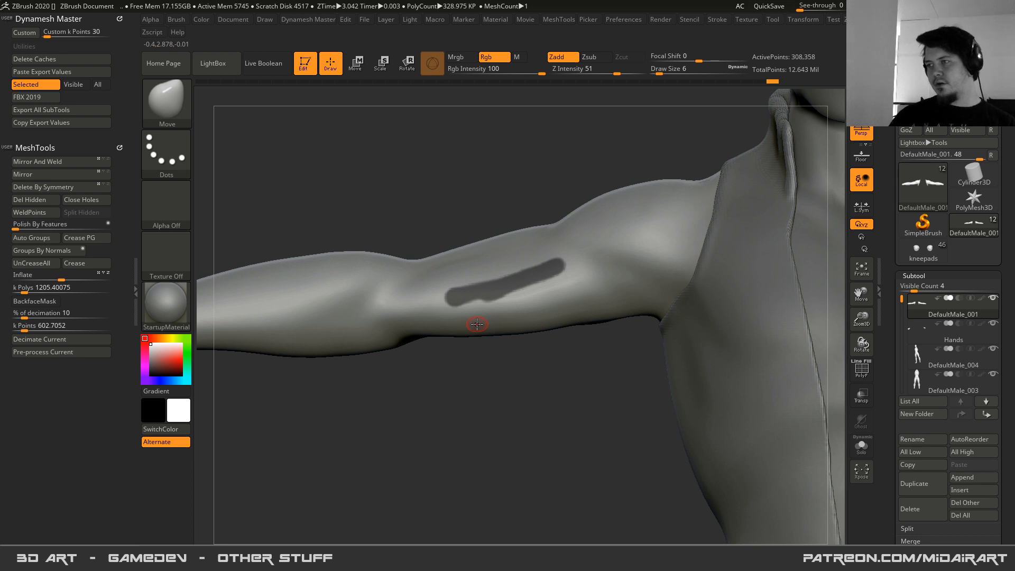
drag(451, 335, 530, 310)
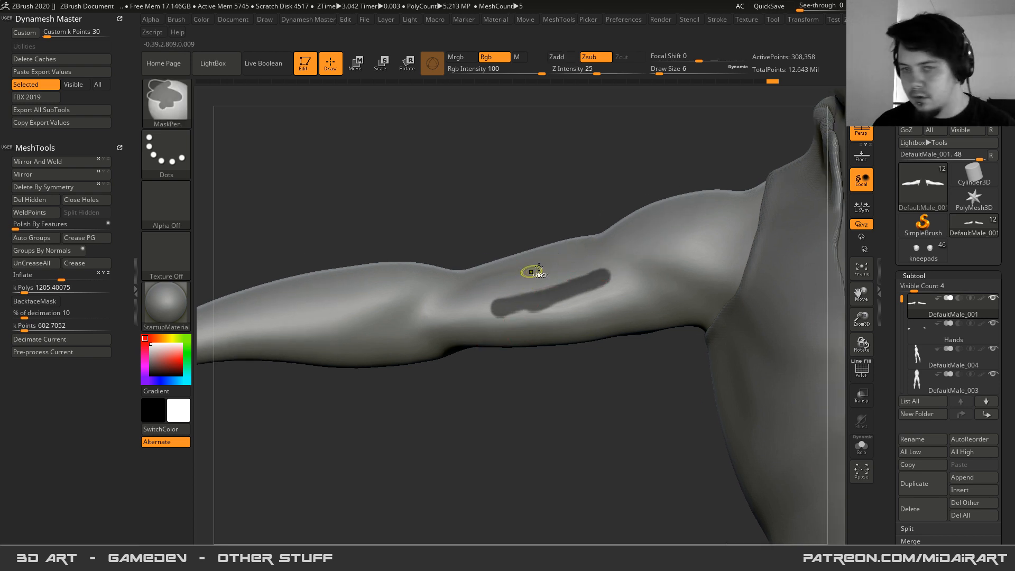
key(ctrl+z)
- Enable LazyMouse for the masking brush and set the draw size to 4 for thinner mask lines
click(701, 21)
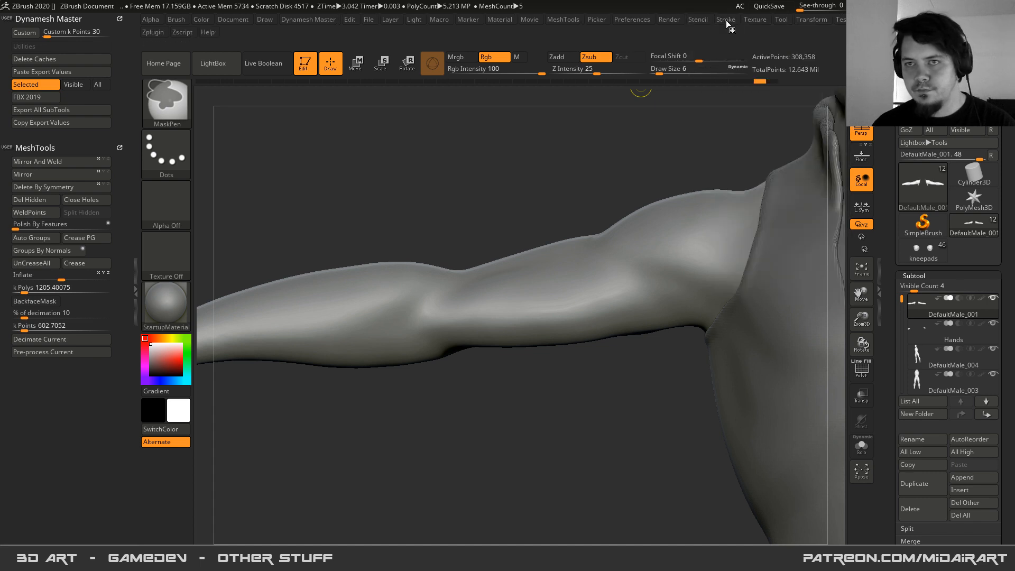
click(725, 21)
click(751, 218)
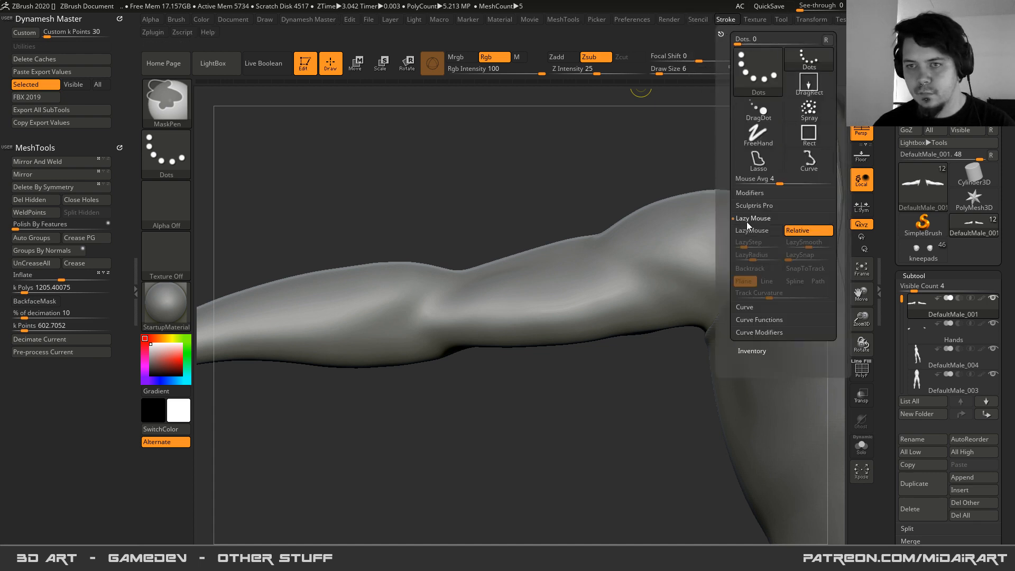
ctrl+drag(655, 252, 542, 310)
key(ctrl+z)
key(space)
click(630, 258)
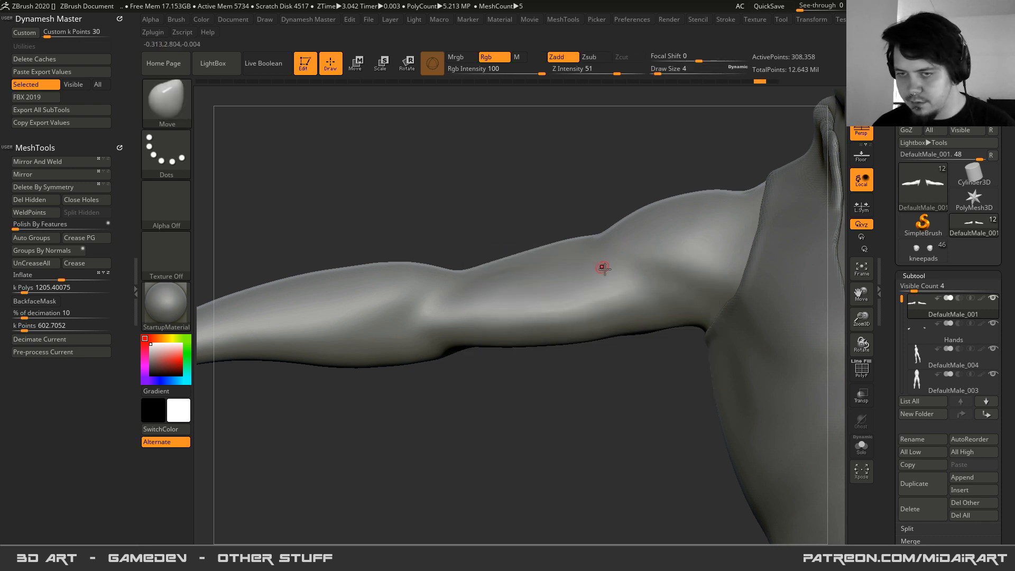
- Isolate the arms and mask an angled line from the armhole edge to the front of the shoulder and back toward the inner arm
click(860, 446)
key(ctrl)
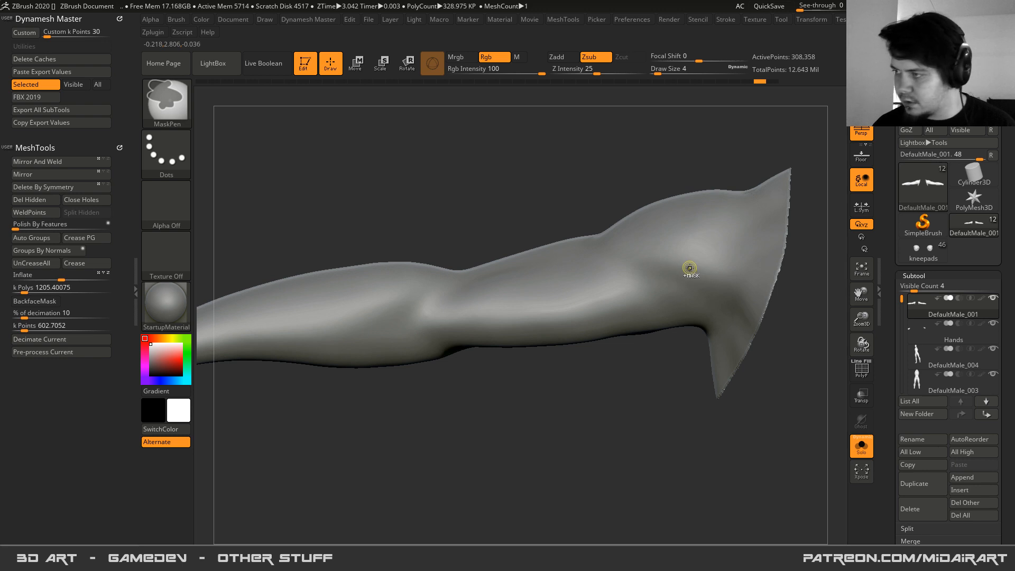
key(ctrl+z)
ctrl+drag(707, 277, 766, 303)
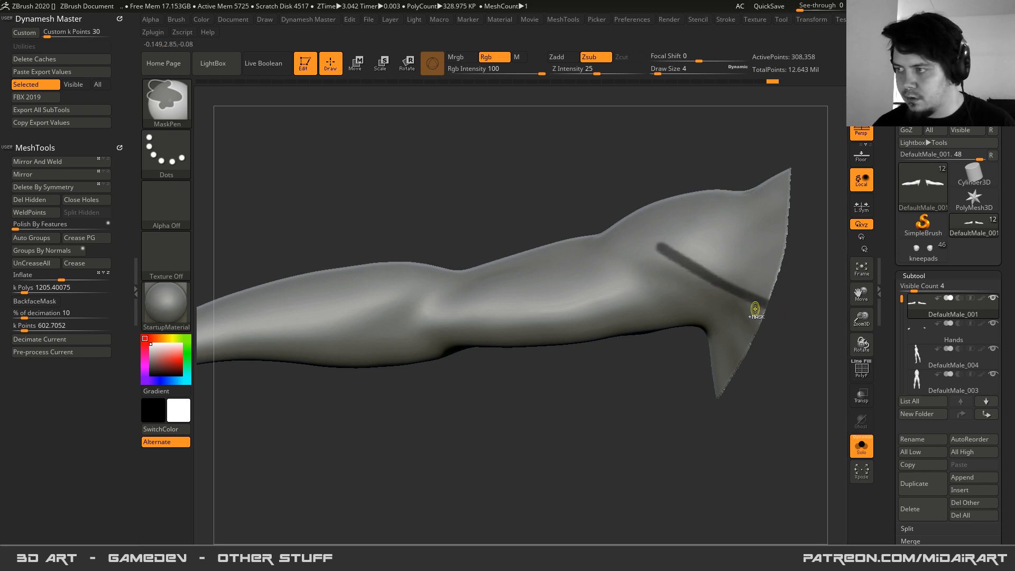
ctrl+drag(662, 246, 779, 306)
ctrl+drag(662, 248, 603, 304)
key(ctrl+z)
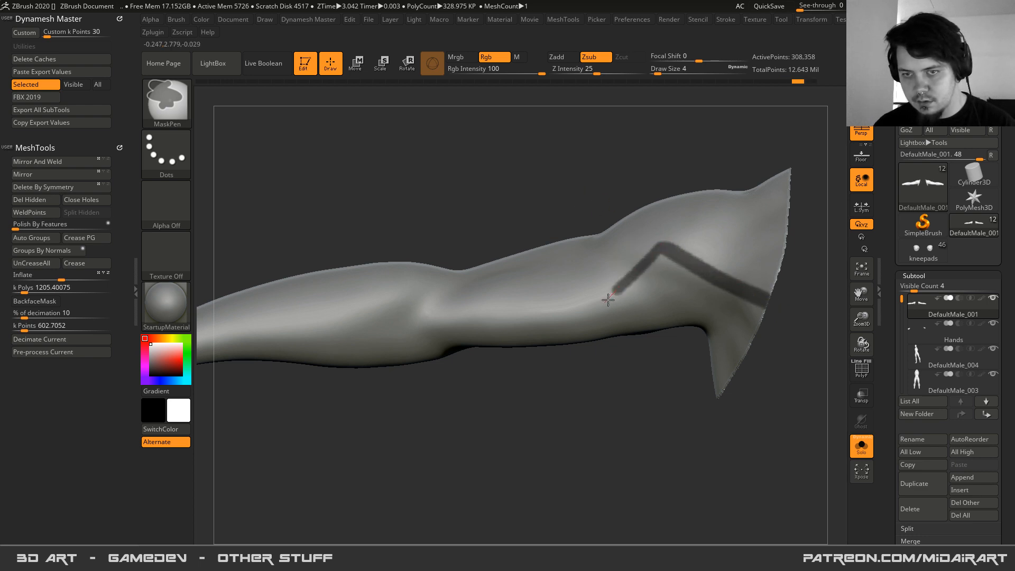
ctrl+drag(658, 245, 596, 297)
mouse_move(661, 246)
ctrl+mouse_down()
mouse_move(638, 267)
mouse_move(698, 263)
ctrl+mouse_up()
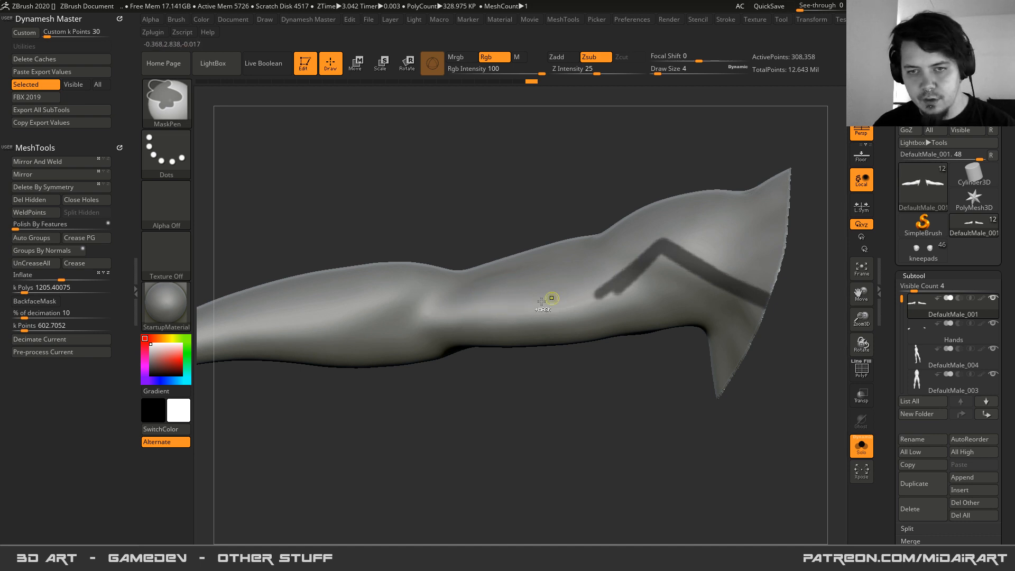
- Extend the masked line along the upper arm to the elbow and blend it into the angled shoulder line
ctrl+drag(474, 317, 621, 288)
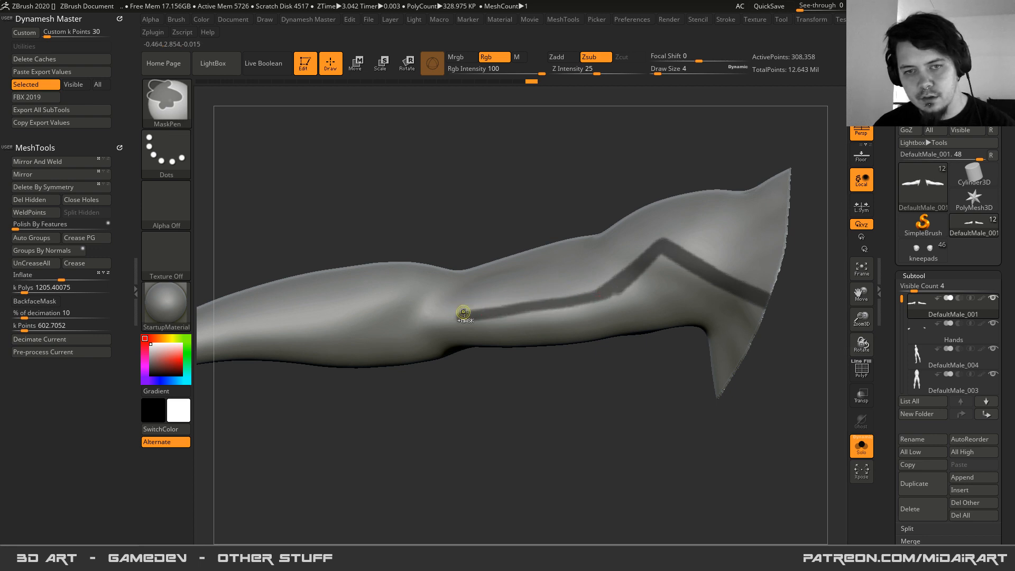
ctrl+click(609, 283)
key(ctrl+z)
mouse_move(600, 292)
ctrl+mouse_down()
mouse_move(543, 300)
mouse_move(615, 288)
mouse_move(468, 317)
mouse_move(607, 288)
ctrl+mouse_up()
- Turn the masked line sharply toward the arm's underside at the elbow and sharpen the corner
mouse_move(496, 291)
alt+right_down()
mouse_move(503, 233)
mouse_move(505, 275)
mouse_move(487, 231)
mouse_move(484, 164)
alt+right_up()
ctrl+drag(422, 267, 444, 293)
mouse_move(442, 261)
right_down()
mouse_move(437, 293)
mouse_move(468, 335)
right_up()
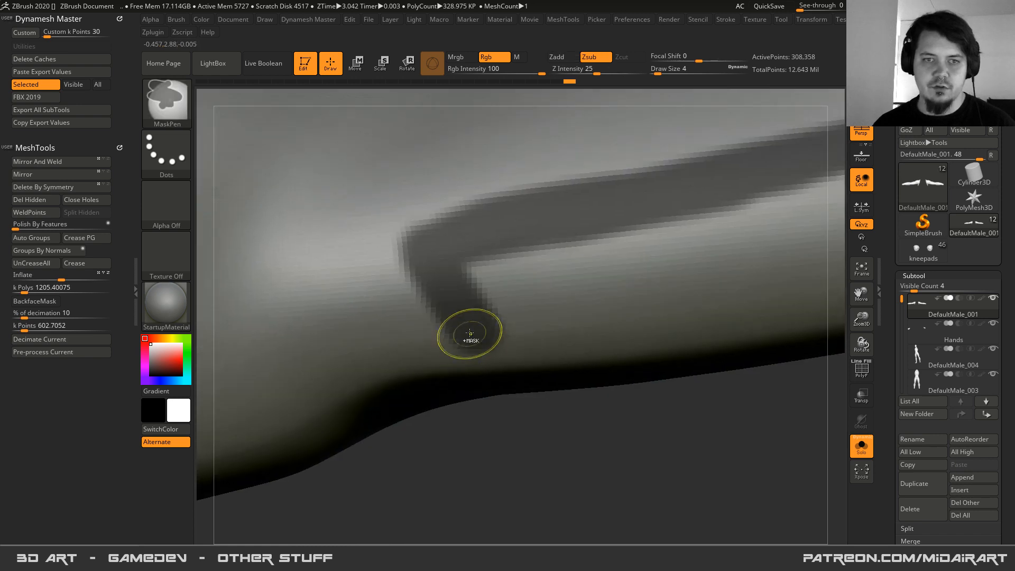
ctrl+drag(469, 335, 469, 348)
ctrl+right_drag(469, 348, 437, 295)
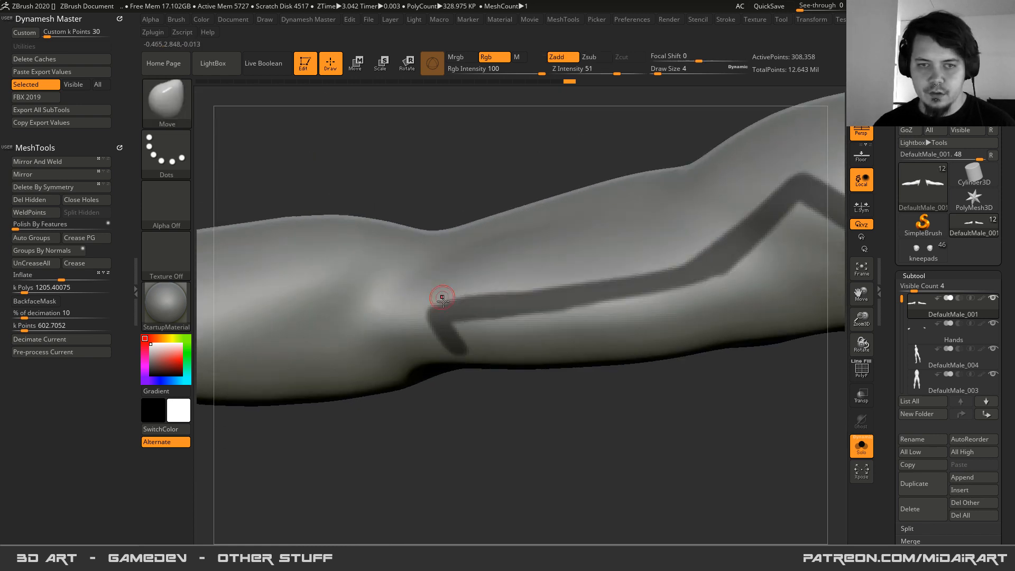
ctrl+drag(434, 307, 538, 302)
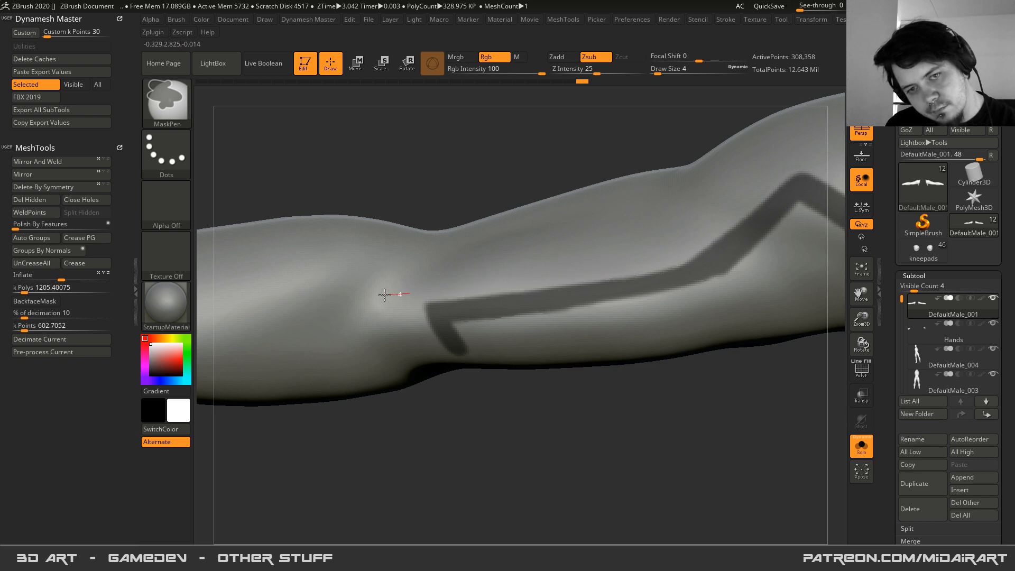
- Continue the masked line from the elbow corner around the underside toward the back of the upper arm
alt+right_drag(475, 296, 432, 237)
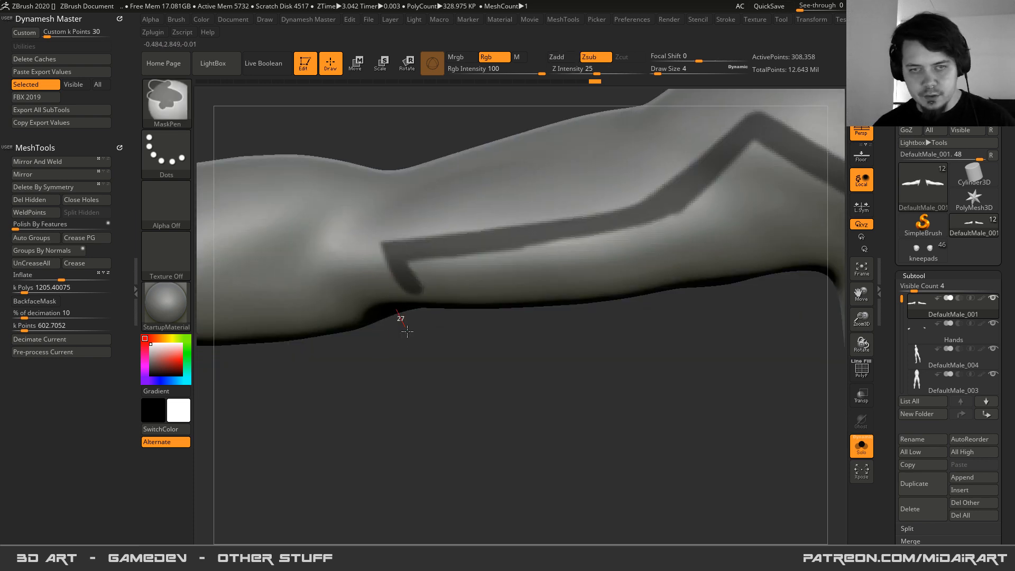
mouse_move(397, 323)
right_down()
mouse_move(390, 314)
mouse_move(409, 336)
mouse_move(395, 328)
mouse_move(342, 202)
right_up()
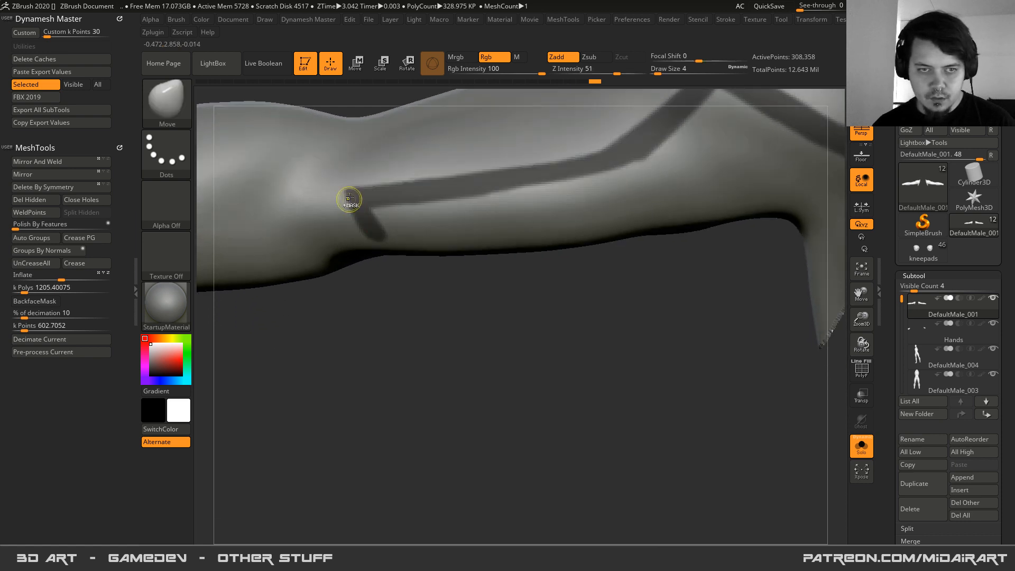
mouse_move(351, 207)
ctrl+mouse_down()
mouse_move(363, 245)
mouse_move(346, 190)
mouse_move(365, 254)
ctrl+mouse_up()
right_drag(362, 268, 363, 220)
ctrl+drag(358, 245, 419, 284)
key(ctrl+z)
right_drag(410, 294, 395, 265)
ctrl+drag(358, 240, 453, 290)
- Mask a line along the back of the upper arm from the elbow section to the armhole edge
mouse_move(430, 311)
right_down()
mouse_move(480, 288)
mouse_move(310, 258)
mouse_move(397, 270)
right_up()
right_drag(549, 333, 453, 296)
mouse_move(416, 294)
ctrl+mouse_down()
mouse_move(470, 275)
mouse_move(508, 279)
ctrl+mouse_up()
key(ctrl+z)
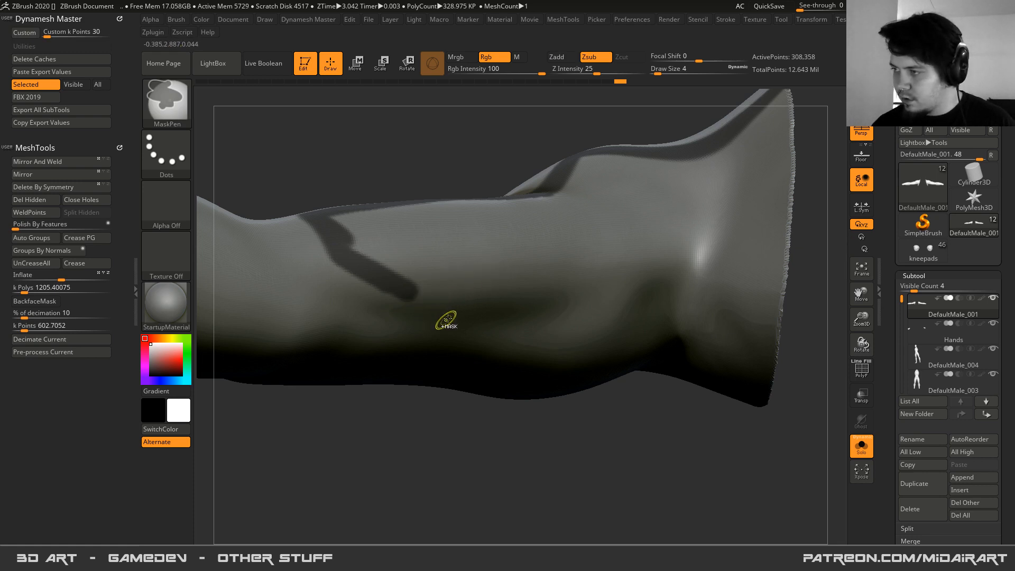
mouse_move(782, 313)
ctrl+mouse_down()
mouse_move(684, 290)
mouse_move(475, 274)
ctrl+mouse_up()
key(ctrl+z)
mouse_move(404, 292)
ctrl+mouse_down()
mouse_move(675, 292)
mouse_move(760, 302)
mouse_move(801, 326)
ctrl+mouse_up()
- Clean up the masked line's bend on the underside near the elbow and check the outline from the front
right_drag(362, 275, 345, 247)
ctrl+drag(341, 244, 422, 274)
mouse_move(347, 233)
ctrl+right_down()
mouse_move(342, 193)
mouse_move(397, 242)
mouse_move(363, 257)
mouse_move(397, 300)
ctrl+right_up()
right_drag(383, 222, 551, 396)
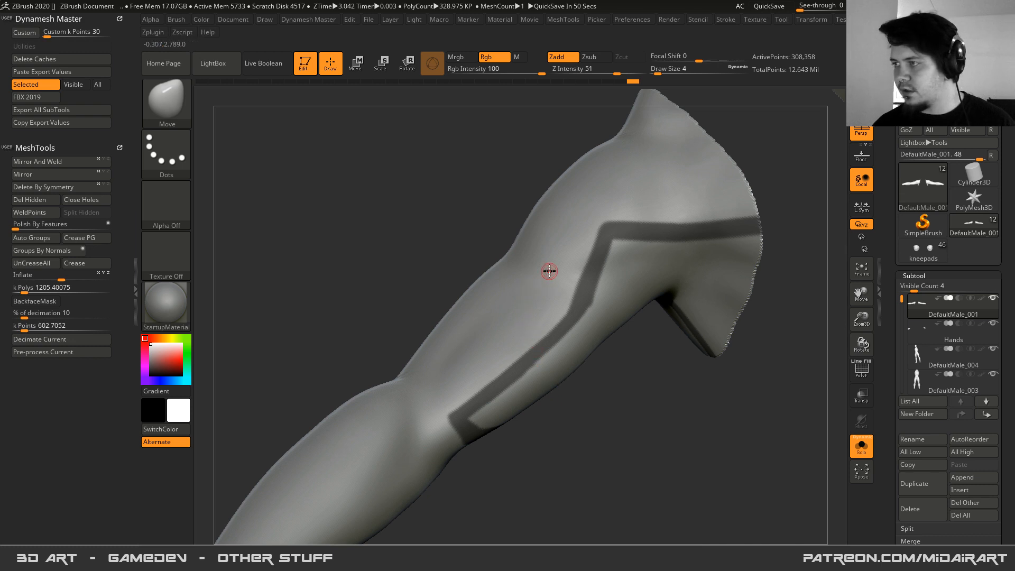
right_drag(550, 274, 548, 315)
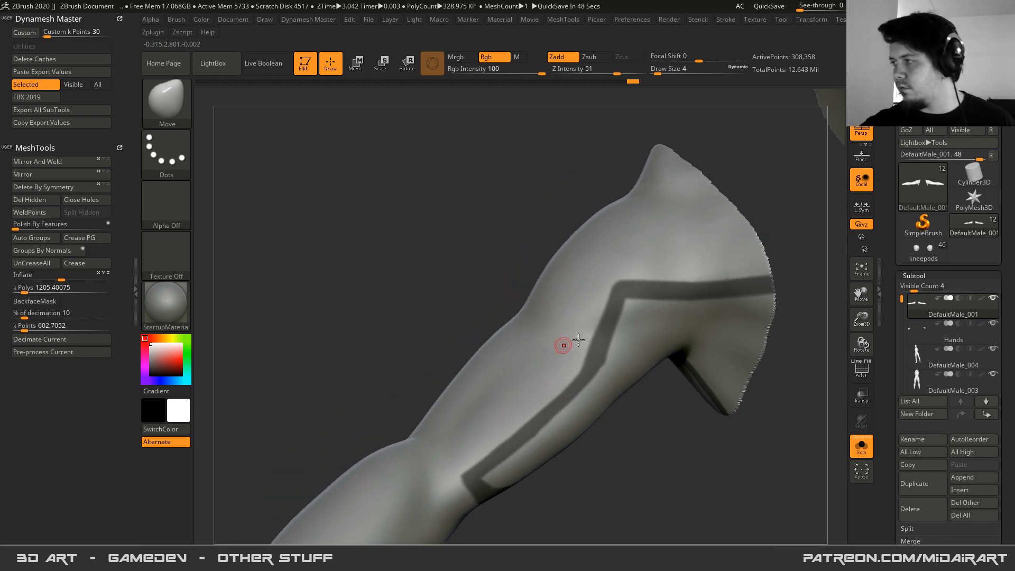
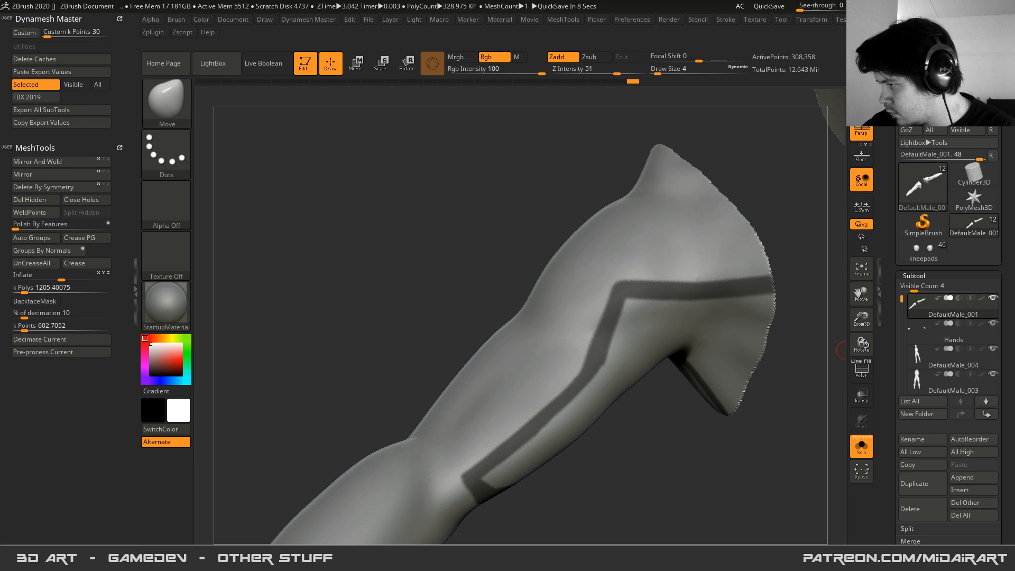
drag(463, 235, 481, 254)
alt+drag(538, 279, 554, 233)
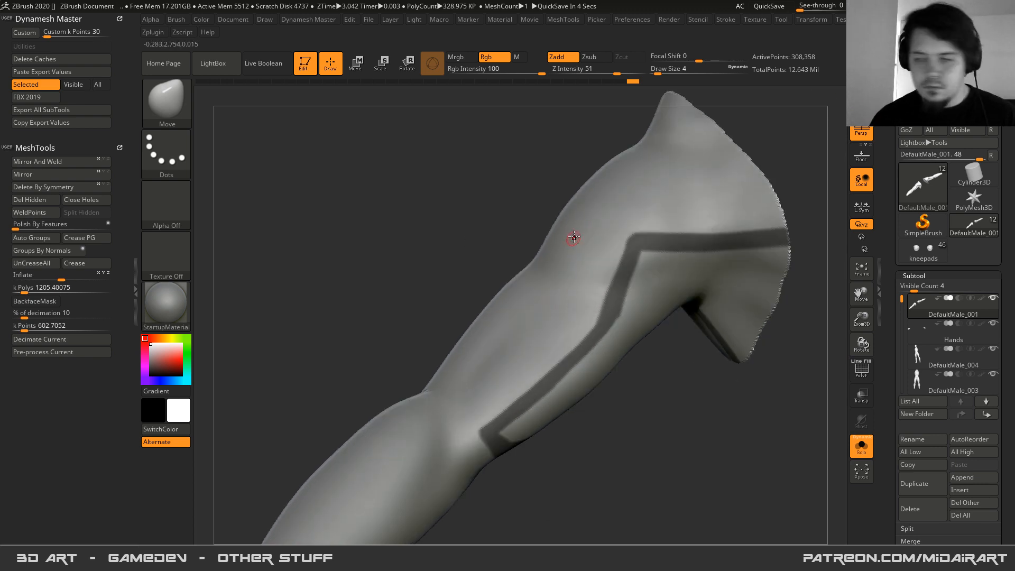
- Examine the sleeve seams and panel layout on the finished female reference character from the front, side and back
click(915, 246)
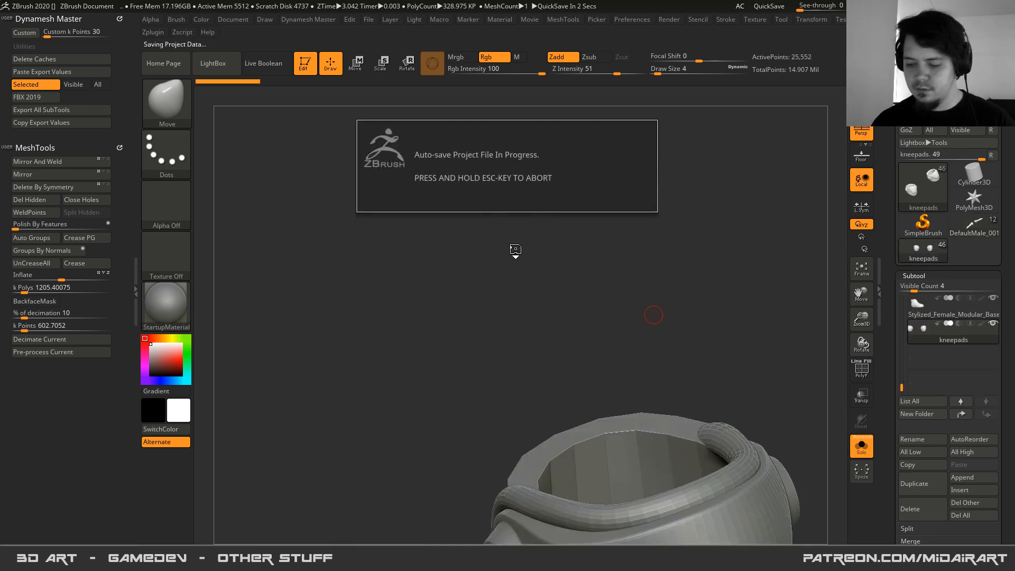
key(Escape)
click(861, 446)
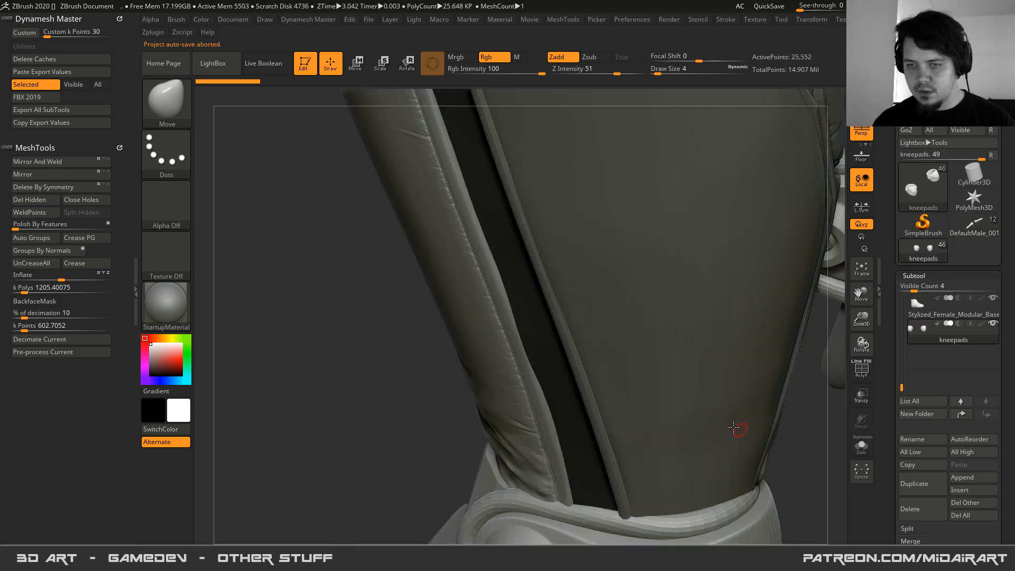
mouse_move(485, 227)
alt+right_down()
mouse_move(410, 225)
mouse_move(416, 186)
mouse_move(476, 287)
mouse_move(408, 171)
alt+right_up()
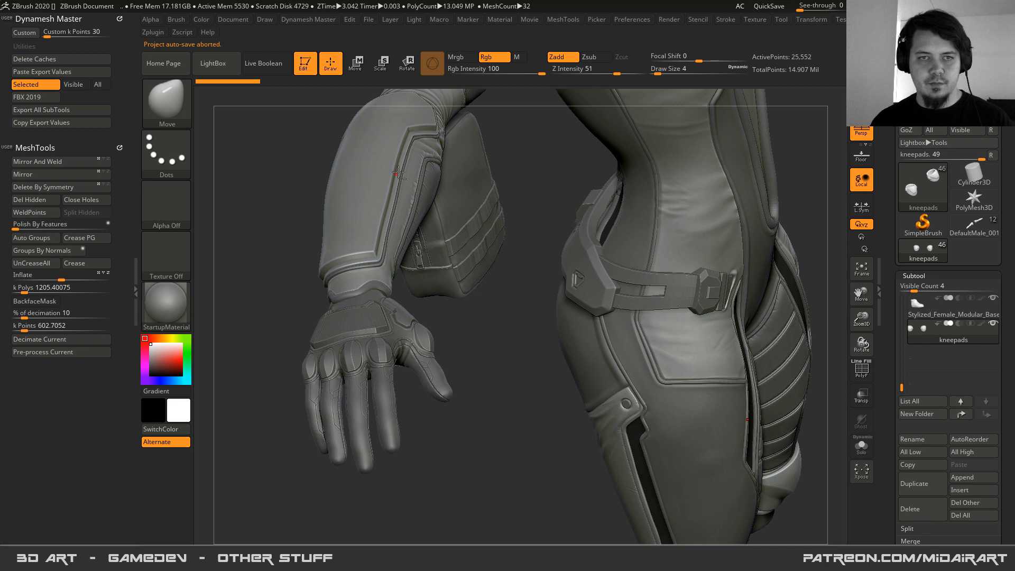
alt+click(467, 236)
right_drag(468, 236, 527, 297)
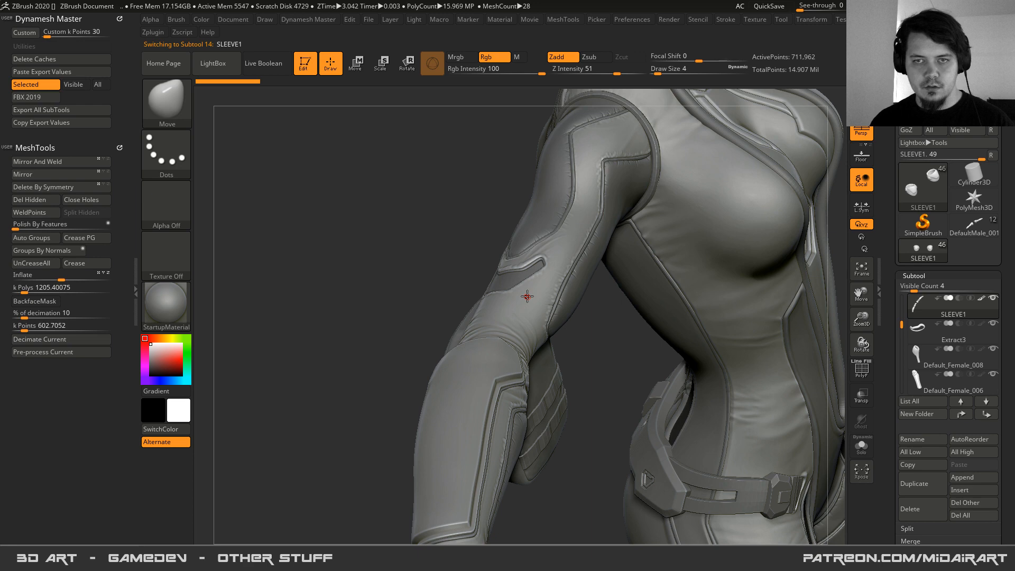
right_drag(527, 296, 490, 244)
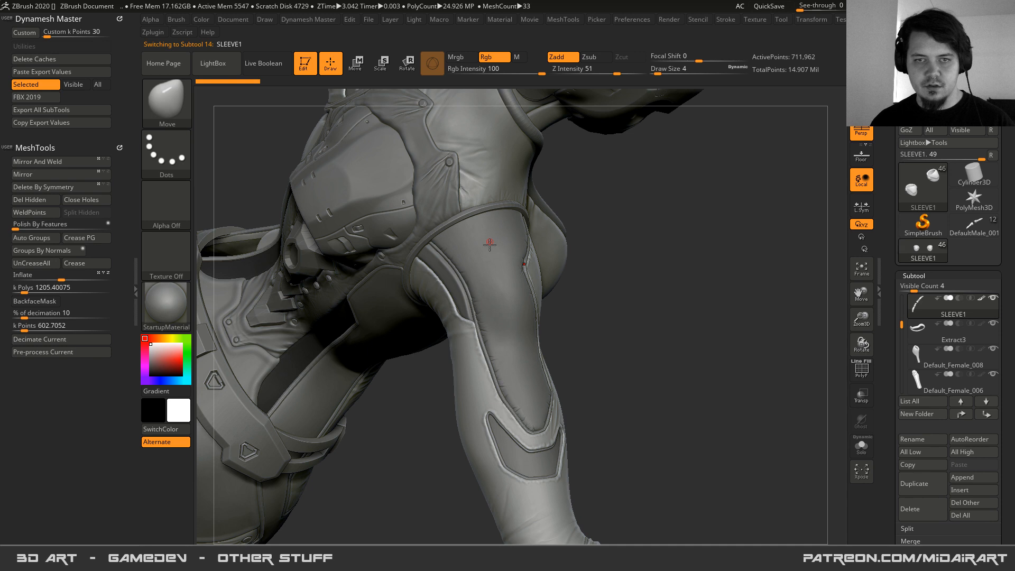
right_drag(490, 244, 485, 310)
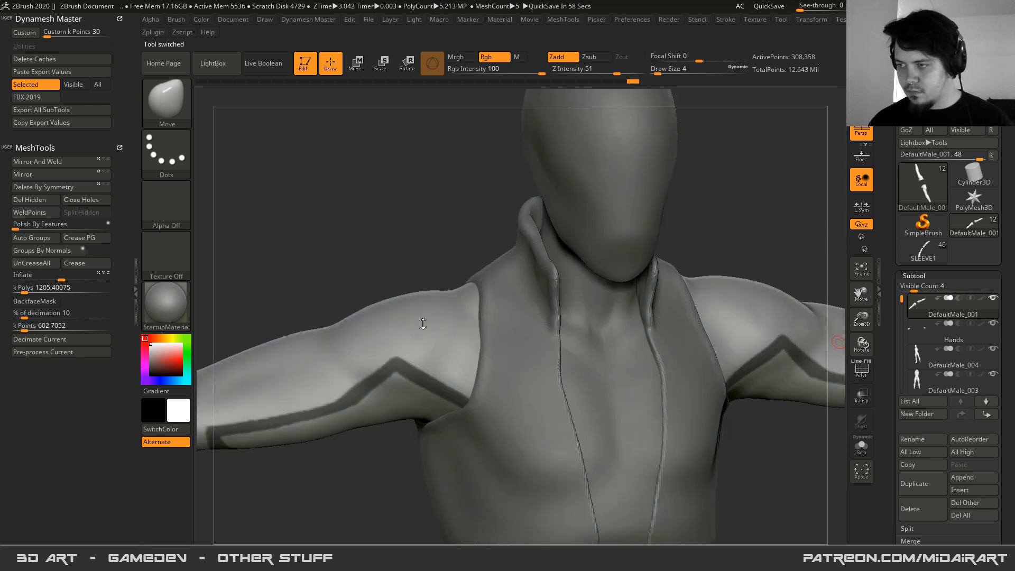
- Mask a short second line across the front of the shoulder to the armhole edge, above the existing one
mouse_move(422, 324)
right_down()
mouse_move(363, 314)
mouse_move(381, 335)
mouse_move(484, 306)
mouse_move(453, 291)
right_up()
ctrl+drag(454, 287, 522, 310)
key(ctrl+z)
ctrl+drag(459, 283, 538, 310)
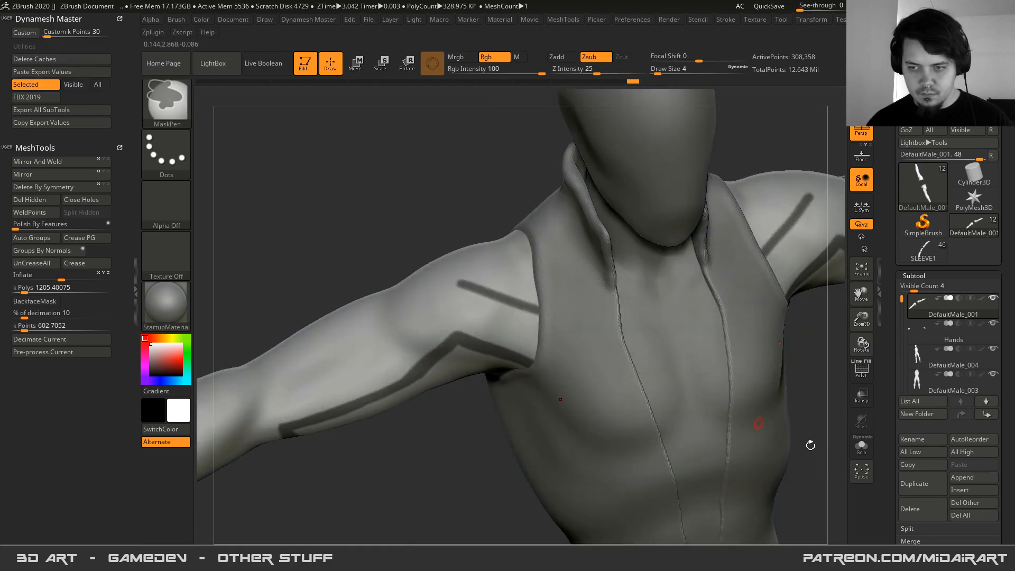
- Isolate the arms and mask a straight diagonal line from the shoulder corner down the upper arm toward the elbow
click(861, 448)
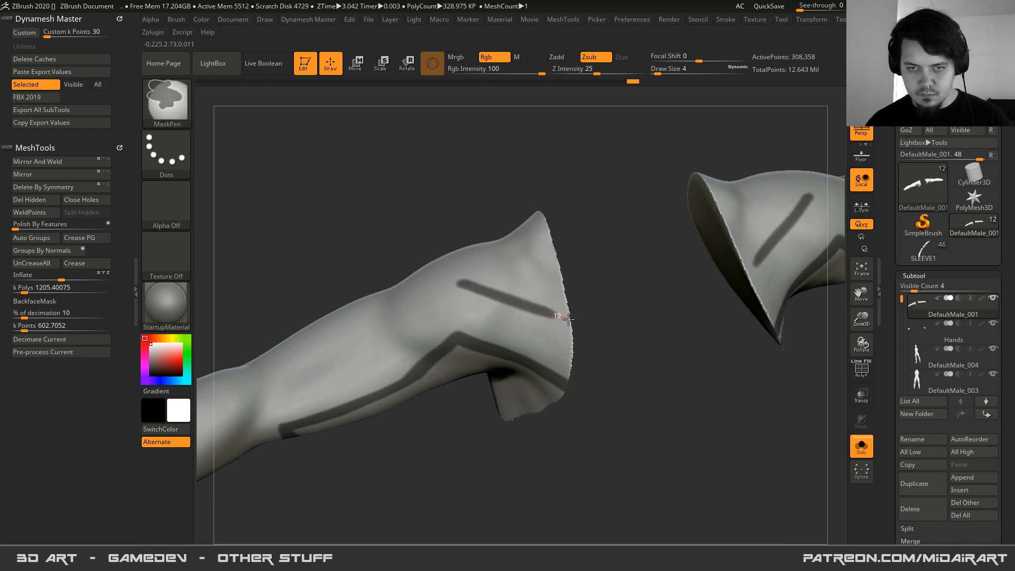
mouse_move(433, 284)
alt+right_down()
mouse_move(537, 281)
mouse_move(517, 302)
mouse_move(482, 293)
mouse_move(575, 290)
mouse_move(592, 305)
alt+right_up()
ctrl+drag(654, 280, 490, 390)
key(ctrl+z)
ctrl+drag(655, 280, 440, 398)
right_drag(452, 362, 491, 319)
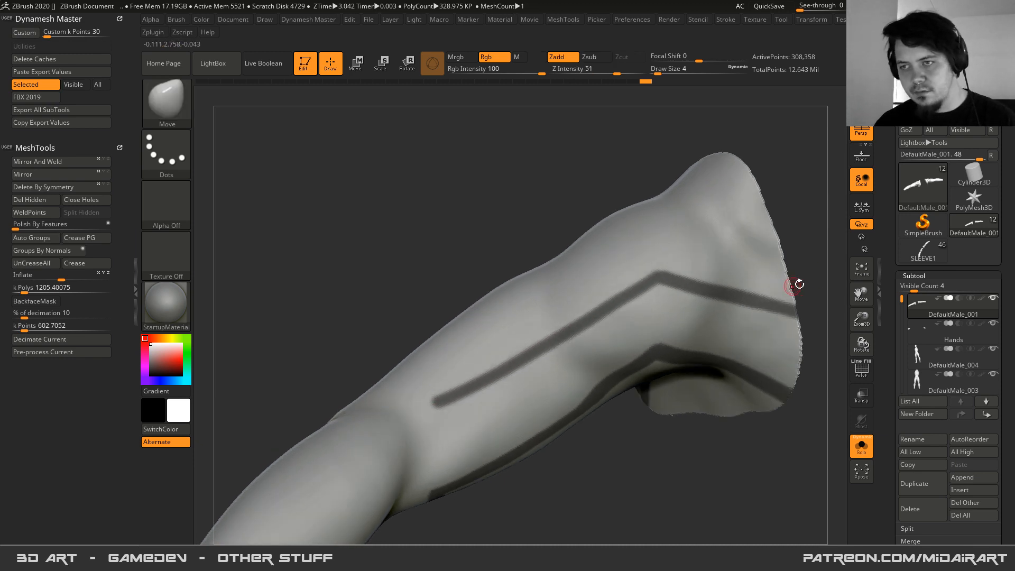
- Compare the sleeve with the reference character and erase the diagonal masked line below the shoulder corner
click(923, 252)
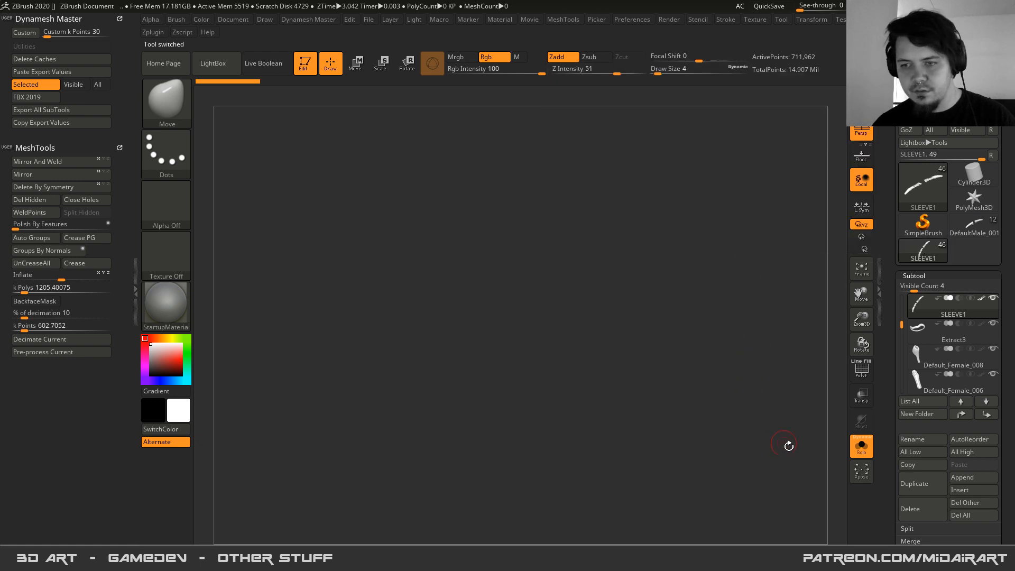
click(852, 446)
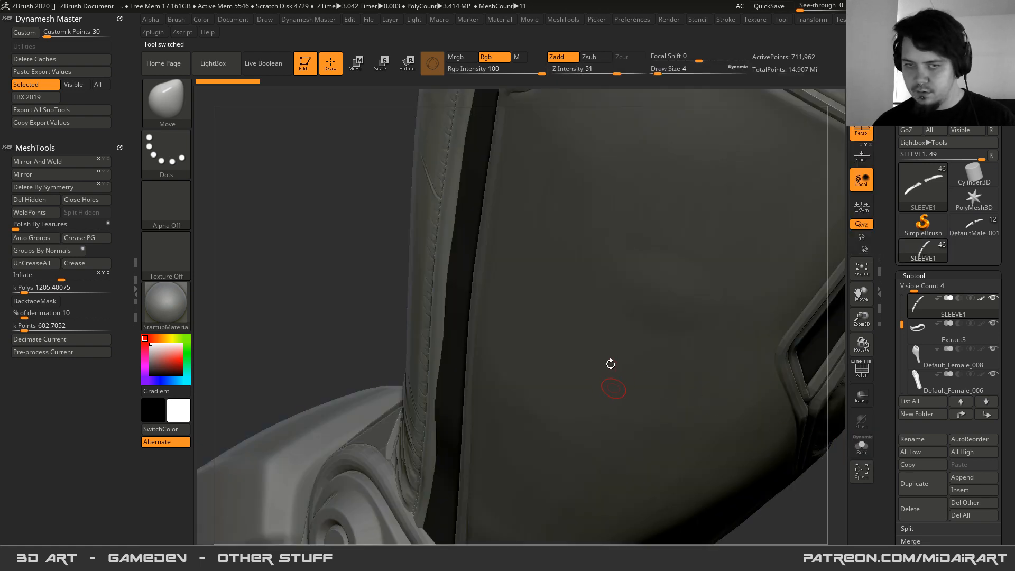
key(f)
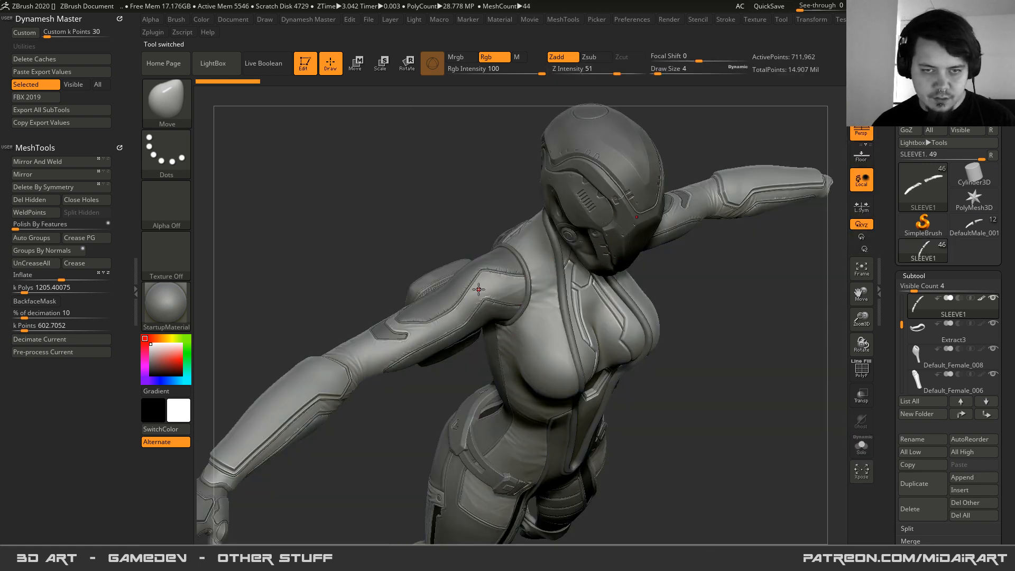
right_drag(487, 314, 462, 286)
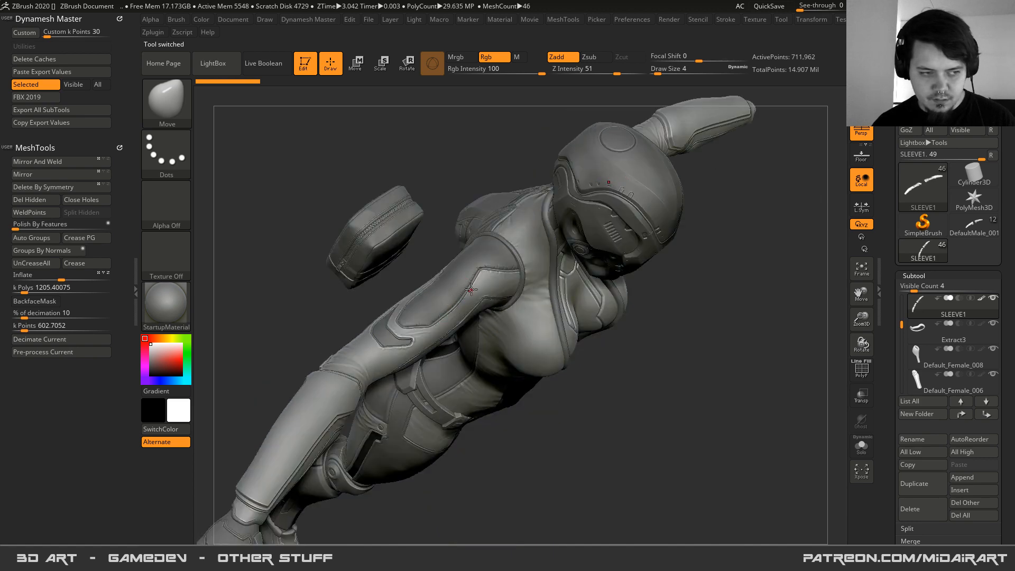
mouse_move(416, 334)
right_down()
mouse_move(425, 352)
mouse_move(407, 333)
right_up()
click(967, 226)
mouse_move(381, 286)
right_down()
mouse_move(352, 292)
mouse_move(459, 313)
mouse_move(446, 306)
right_up()
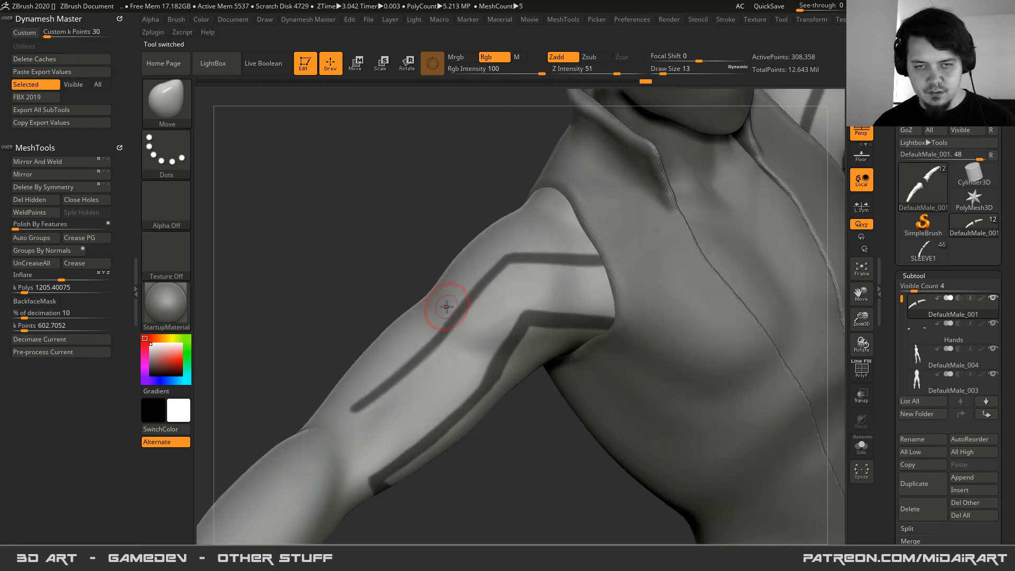
ctrl+alt+drag(435, 320, 331, 425)
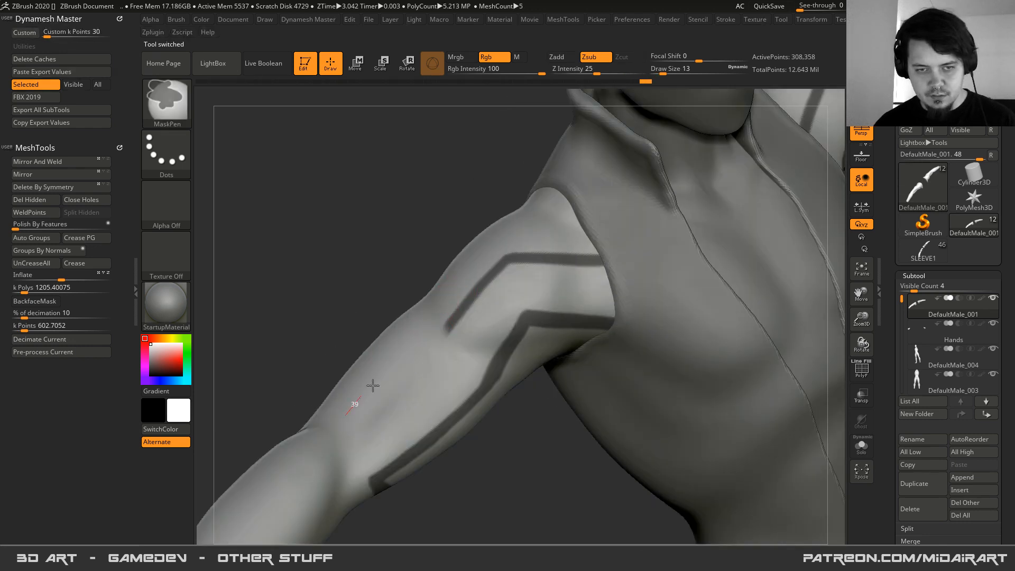
- Set the draw size to 4 and mask a steeper line from the shoulder corner to the middle of the upper arm
key(space)
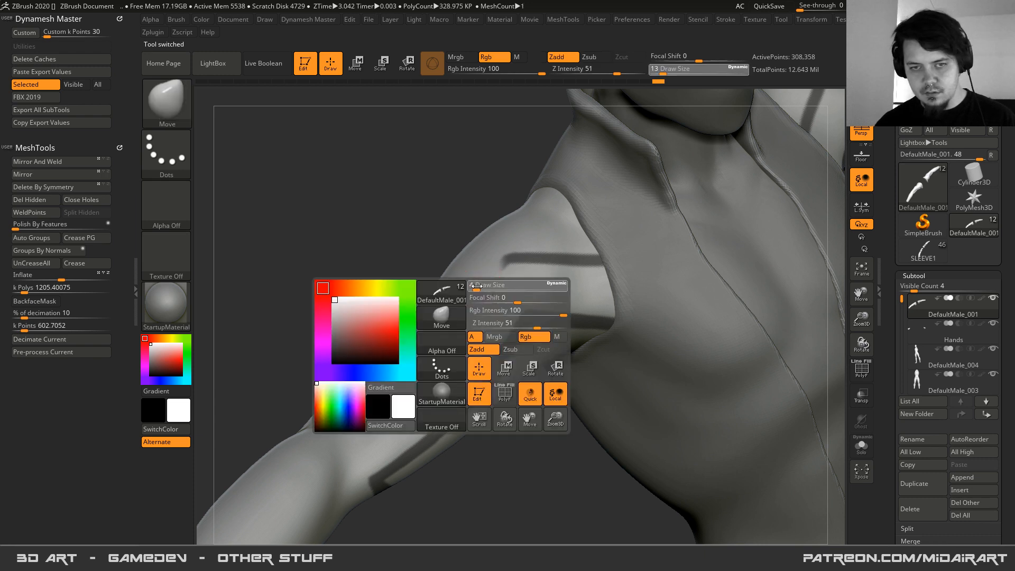
ctrl+drag(503, 253, 459, 357)
key(ctrl+z)
ctrl+drag(501, 259, 455, 358)
mouse_move(440, 364)
right_down()
mouse_move(429, 366)
mouse_move(440, 339)
right_up()
- Try to continue the masked line from the middle of the upper arm down toward the elbow
ctrl+drag(458, 342, 378, 407)
key(ctrl+z)
ctrl+drag(457, 342, 355, 419)
mouse_move(364, 372)
right_down()
mouse_move(299, 403)
mouse_move(416, 302)
mouse_move(424, 324)
right_up()
ctrl+drag(439, 320, 392, 385)
key(ctrl+z)
ctrl+drag(442, 318, 384, 392)
key(ctrl+z)
- Refine the masked line below the shoulder corner and extend it straight down the upper arm toward the elbow
mouse_move(430, 322)
right_down()
mouse_move(430, 305)
mouse_move(459, 281)
mouse_move(451, 260)
right_up()
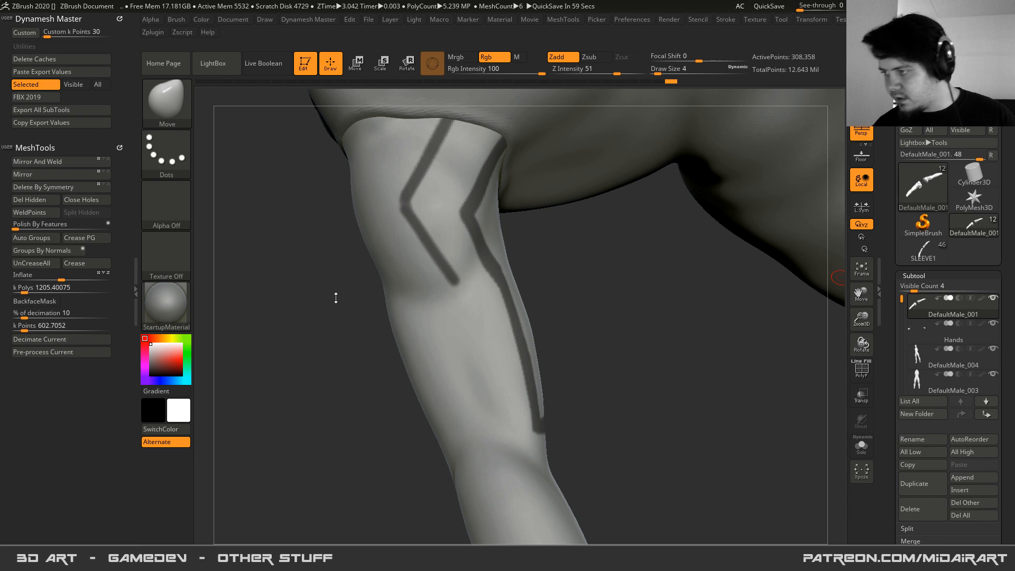
right_drag(408, 327, 460, 267)
right_drag(384, 251, 446, 156)
mouse_move(485, 256)
right_down()
mouse_move(480, 265)
mouse_move(482, 247)
right_up()
key(ctrl)
ctrl+drag(480, 233, 443, 172)
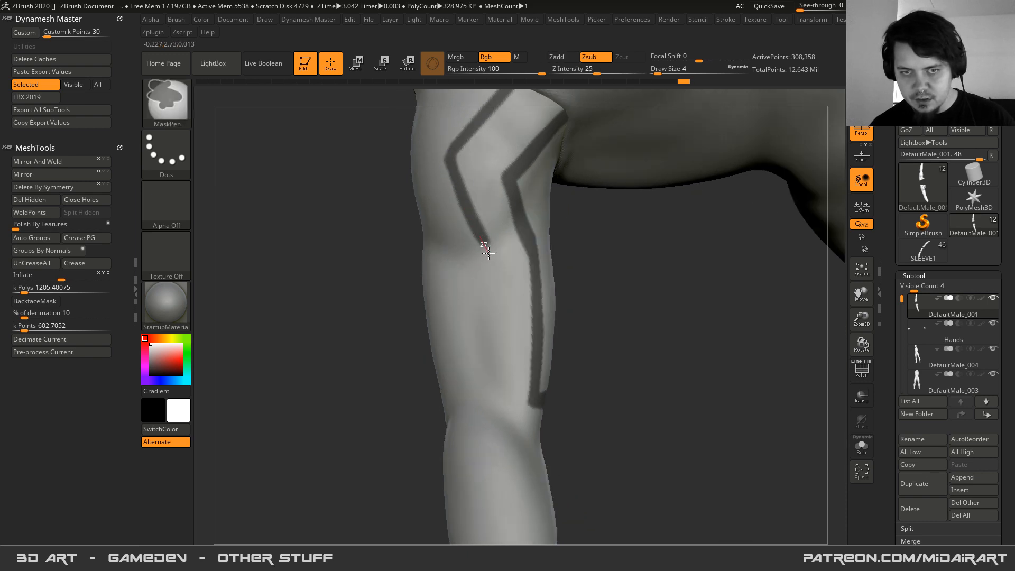
ctrl+drag(492, 259, 492, 344)
ctrl+drag(491, 302, 483, 369)
mouse_move(497, 281)
ctrl+mouse_down()
mouse_move(494, 362)
mouse_move(490, 347)
ctrl+mouse_up()
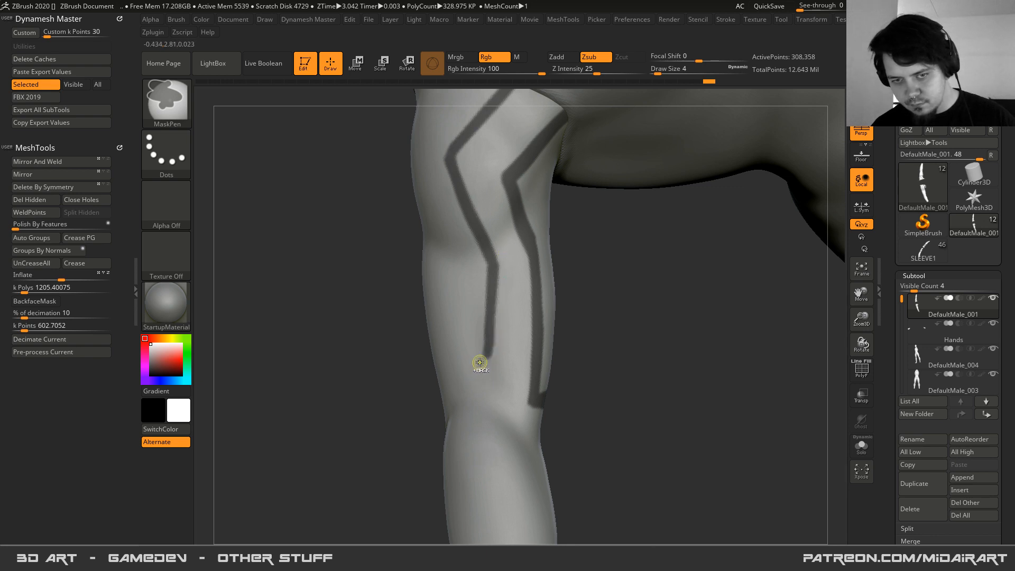
- Angle the masked line outward above the elbow and mask the opposite stroke to form a V-shaped tip
ctrl+drag(485, 358, 456, 389)
mouse_move(444, 383)
right_down()
mouse_move(439, 390)
mouse_move(469, 347)
mouse_move(465, 356)
mouse_move(483, 357)
right_up()
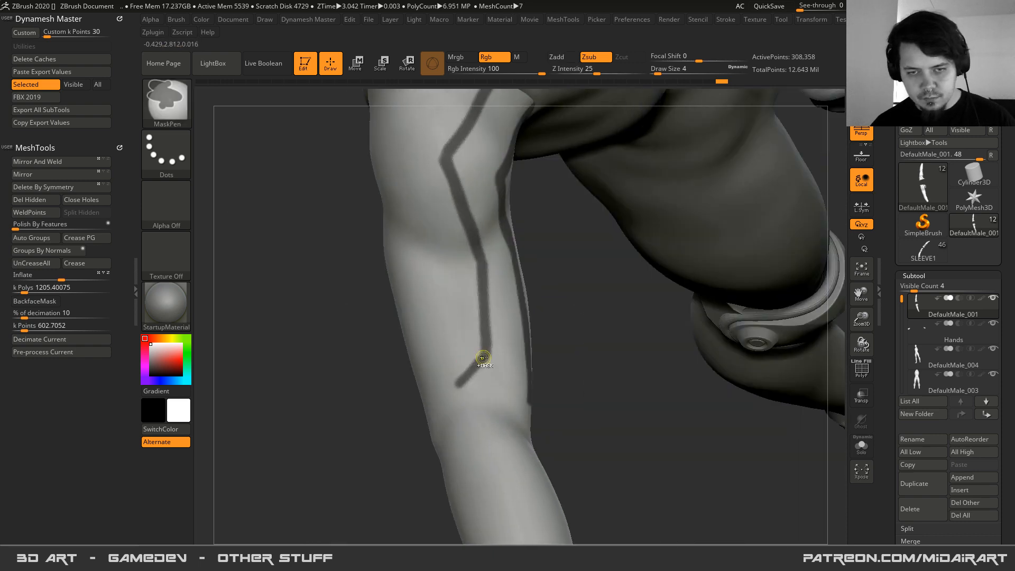
mouse_move(476, 372)
ctrl+mouse_down()
mouse_move(461, 384)
mouse_move(478, 368)
ctrl+mouse_up()
ctrl+drag(460, 405, 465, 391)
mouse_move(423, 378)
right_down()
mouse_move(453, 380)
mouse_move(419, 355)
right_up()
ctrl+drag(418, 350, 460, 380)
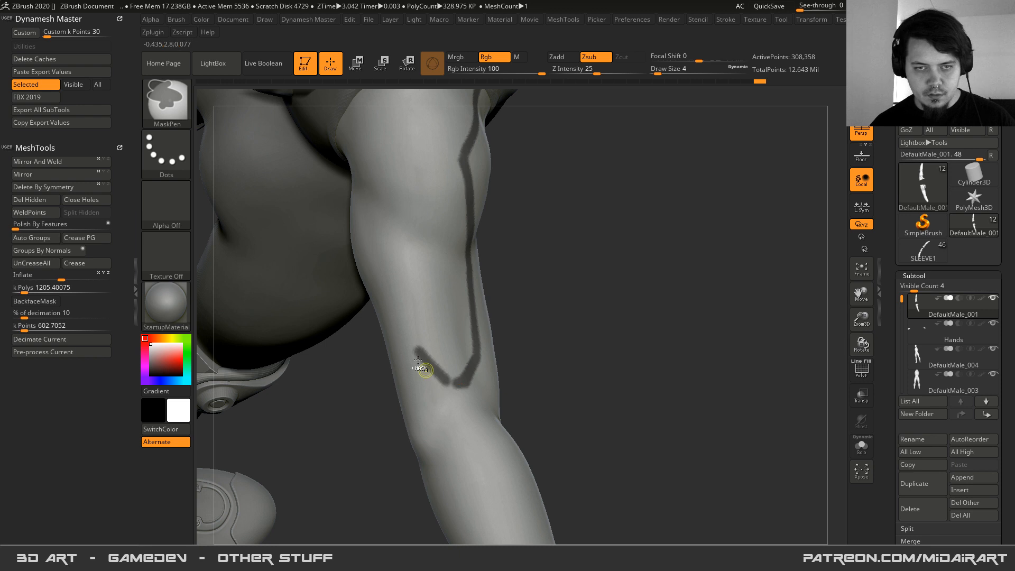
ctrl+drag(433, 382, 425, 384)
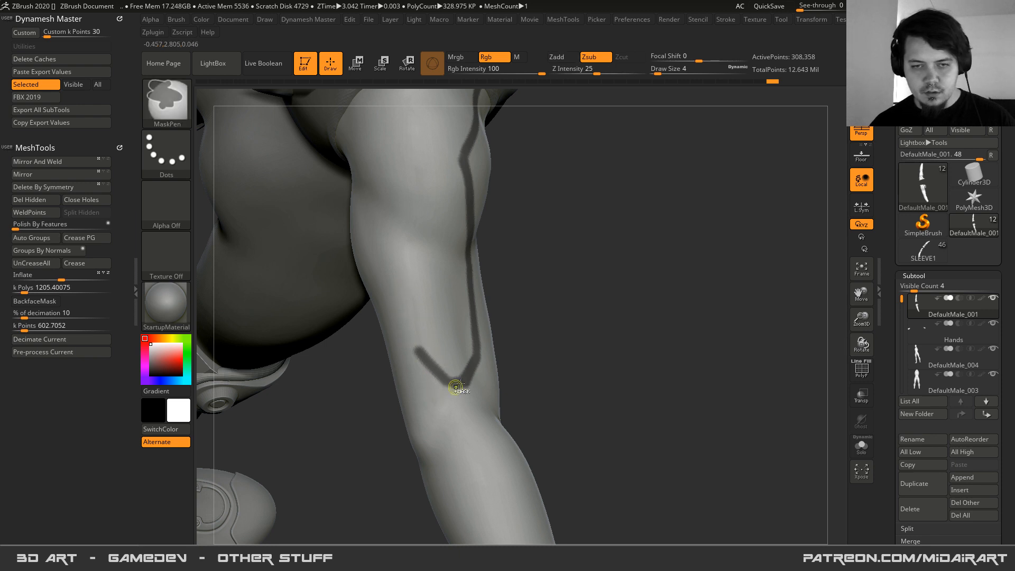
- Check the reference sleeve, then isolate the arms and mask a line from the V's rear end up to the armhole
click(915, 259)
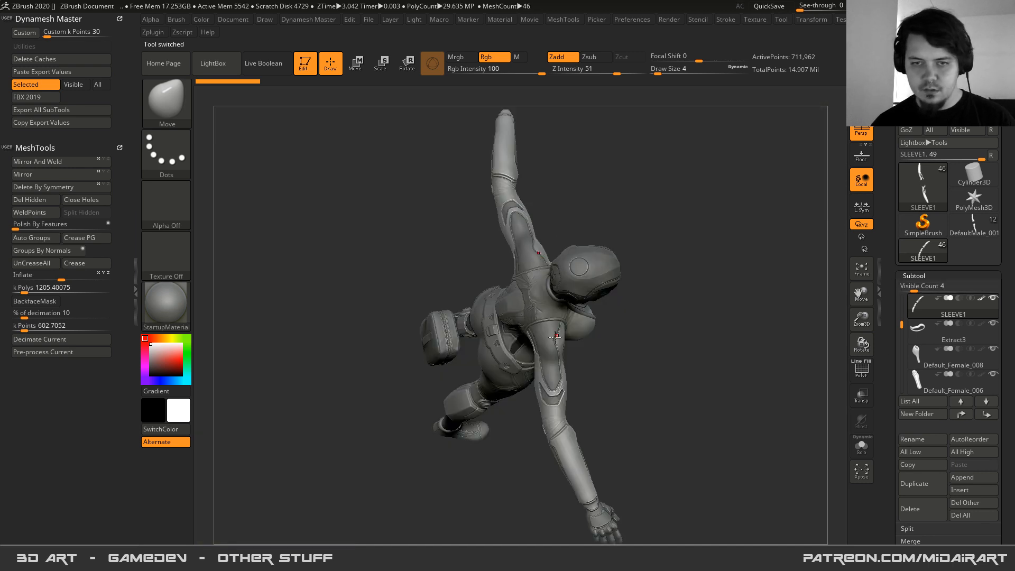
drag(578, 346, 571, 345)
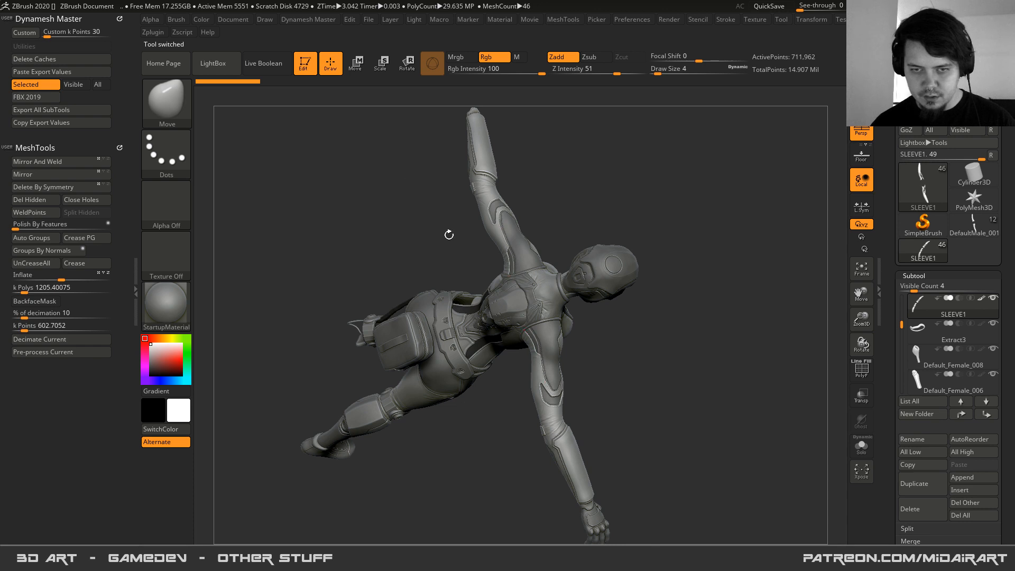
click(973, 224)
mouse_move(415, 332)
alt+right_down()
mouse_move(449, 238)
mouse_move(470, 371)
mouse_move(461, 291)
alt+right_up()
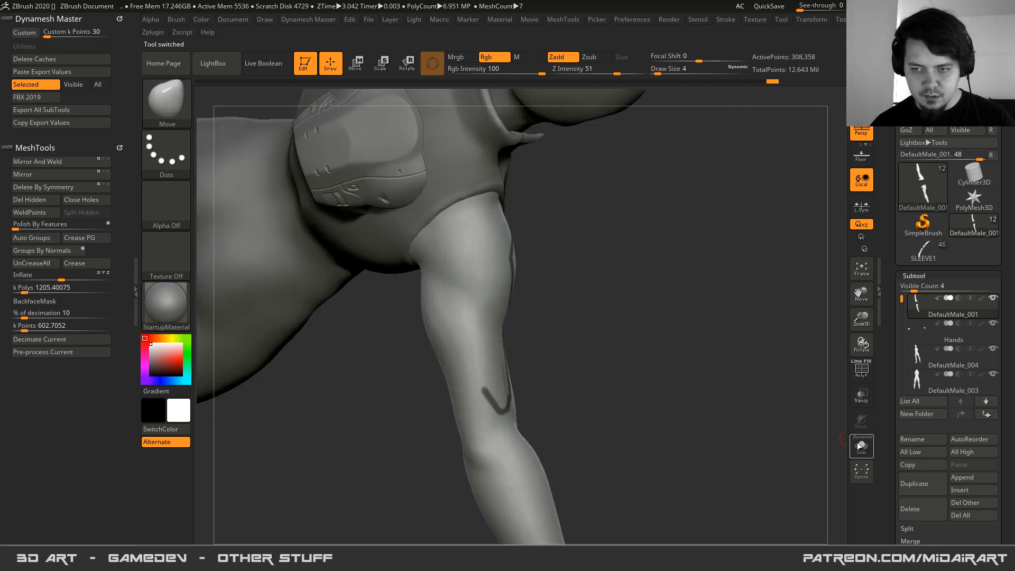
click(860, 446)
key(ctrl)
key(ctrl)
ctrl+drag(444, 216, 463, 249)
key(ctrl+z)
mouse_move(483, 390)
ctrl+mouse_down()
mouse_move(468, 274)
mouse_move(446, 222)
mouse_move(402, 187)
ctrl+mouse_up()
- Thicken the V-shaped tip above the elbow, erase its excess outer edge and sharpen its corners
right_drag(489, 356, 470, 365)
mouse_move(470, 365)
ctrl+right_down()
mouse_move(494, 435)
mouse_move(492, 426)
ctrl+right_up()
mouse_move(492, 426)
ctrl+mouse_down()
mouse_move(484, 373)
mouse_move(469, 423)
mouse_move(496, 425)
mouse_move(546, 473)
ctrl+mouse_up()
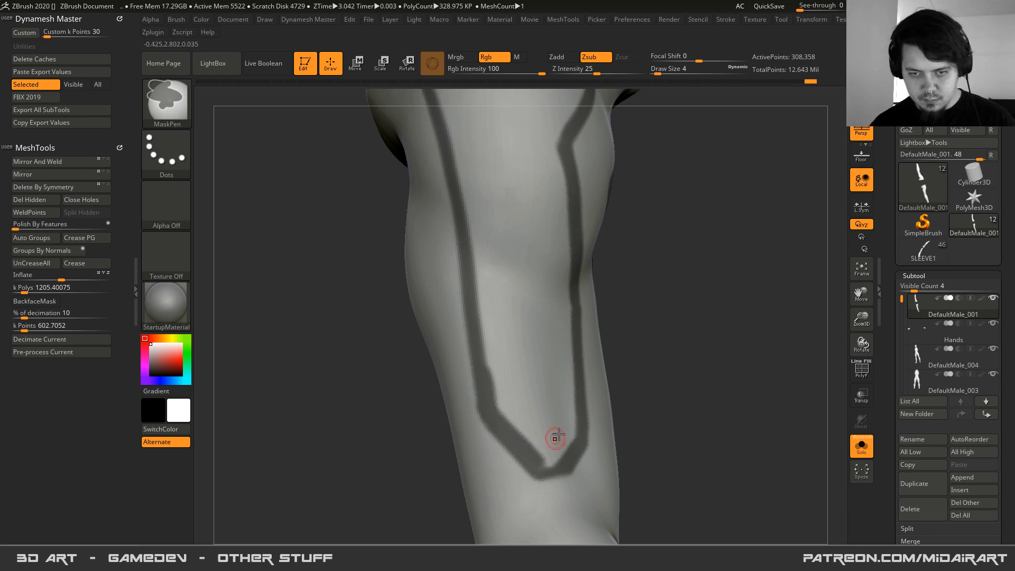
right_drag(558, 434, 560, 449)
mouse_move(576, 438)
ctrl+mouse_down()
mouse_move(529, 474)
mouse_move(520, 466)
ctrl+mouse_up()
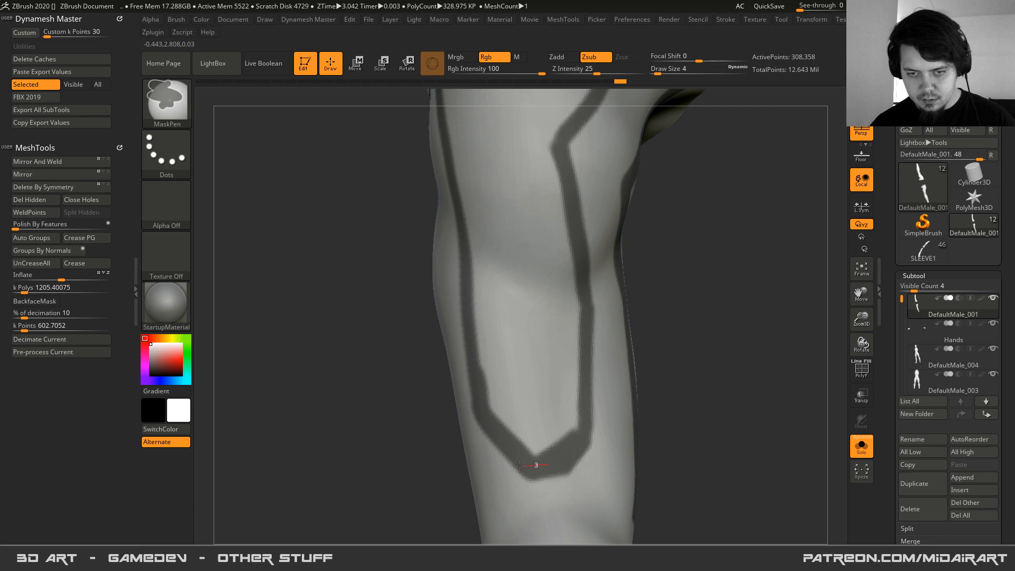
ctrl+alt+drag(600, 433, 555, 518)
ctrl+alt+drag(604, 412, 555, 519)
mouse_move(582, 438)
ctrl+mouse_down()
mouse_move(578, 414)
mouse_move(562, 453)
ctrl+mouse_up()
mouse_move(561, 453)
right_down()
mouse_move(539, 415)
mouse_move(530, 275)
mouse_move(585, 381)
right_up()
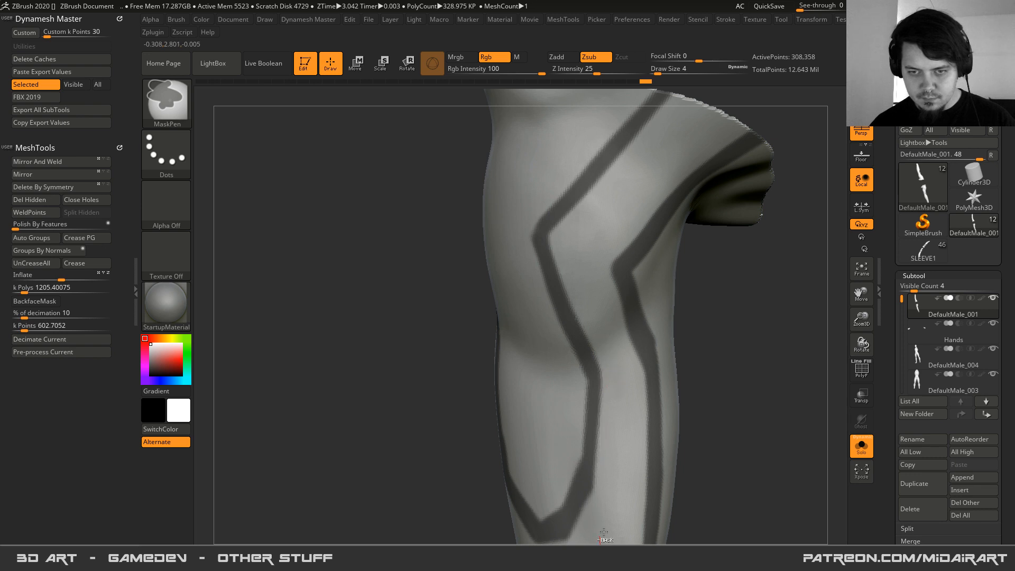
right_drag(544, 312, 536, 238)
ctrl+drag(523, 214, 546, 315)
key(ctrl+z)
- Review the masked arms, then show the complete SLEEVE1 reference character and examine its forearm panels and elbow band from several sides
mouse_move(528, 351)
ctrl+right_down()
mouse_move(504, 255)
mouse_move(562, 288)
mouse_move(539, 284)
mouse_move(493, 347)
ctrl+right_up()
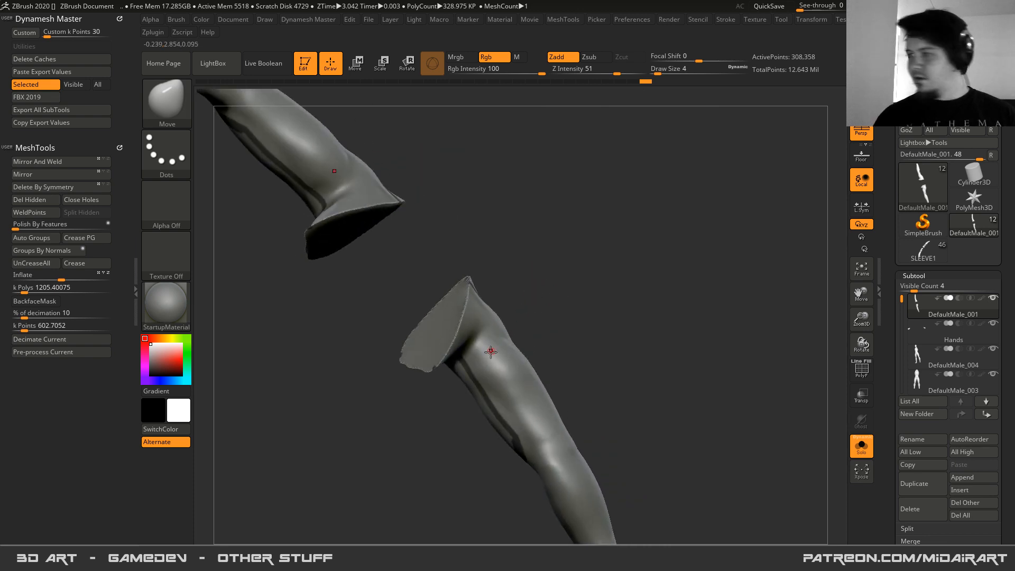
right_drag(429, 372, 550, 315)
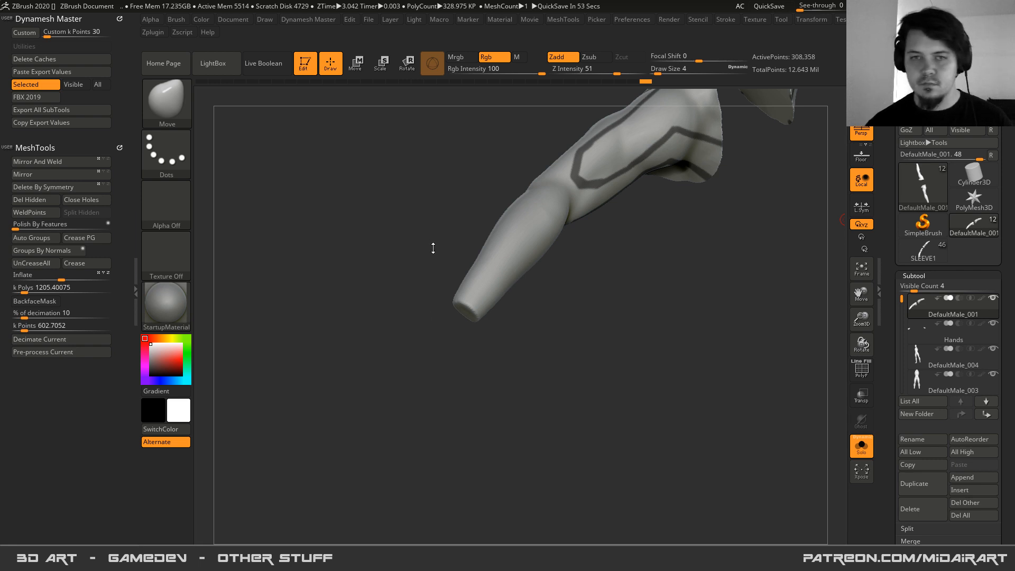
drag(478, 235, 553, 404)
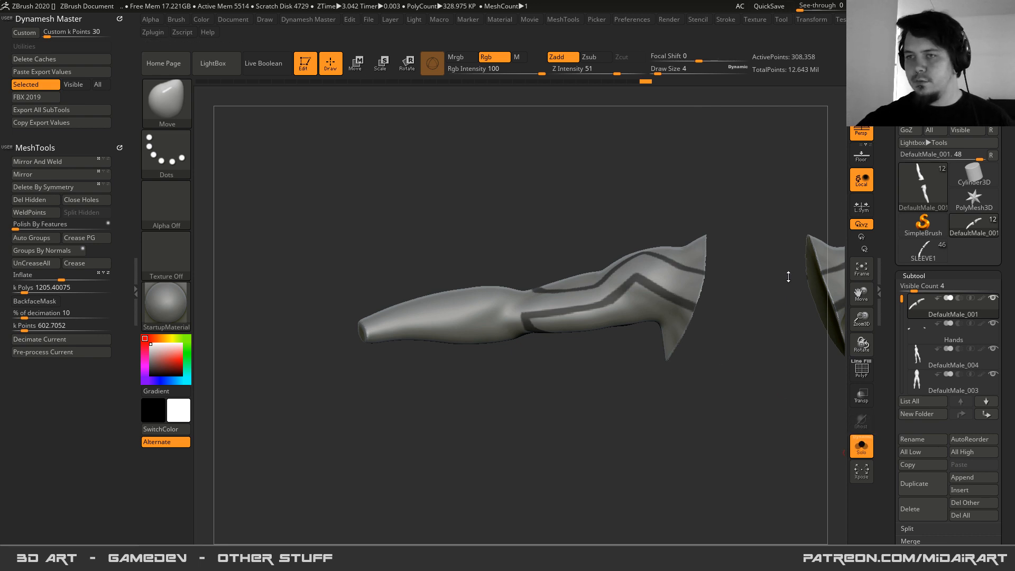
click(929, 251)
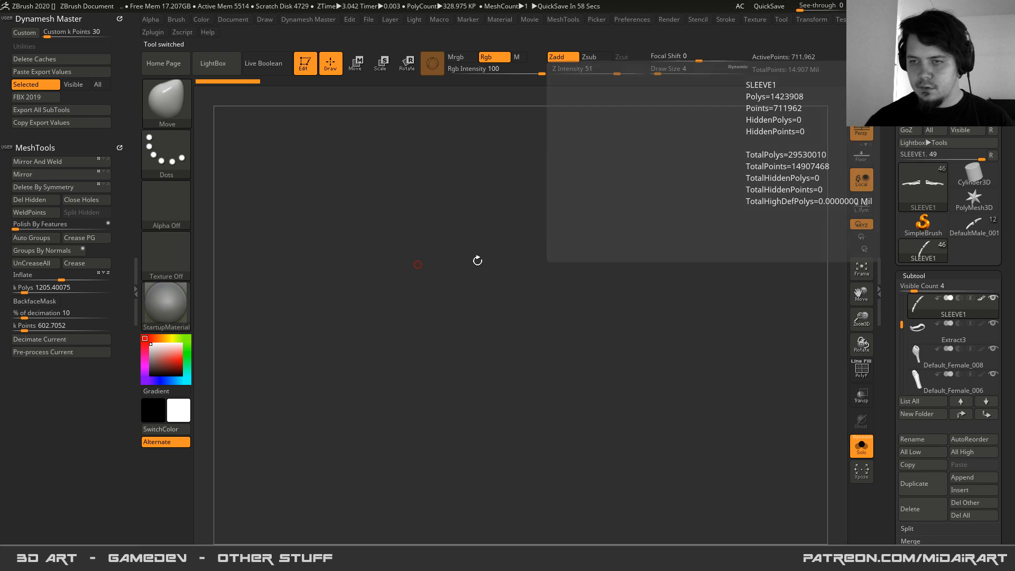
click(861, 450)
key(f)
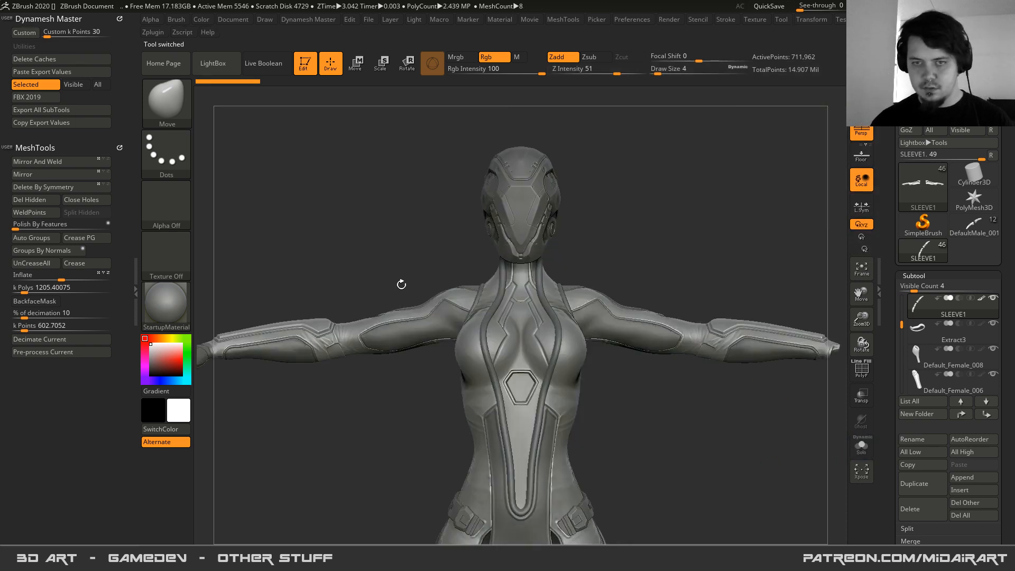
drag(333, 368, 459, 276)
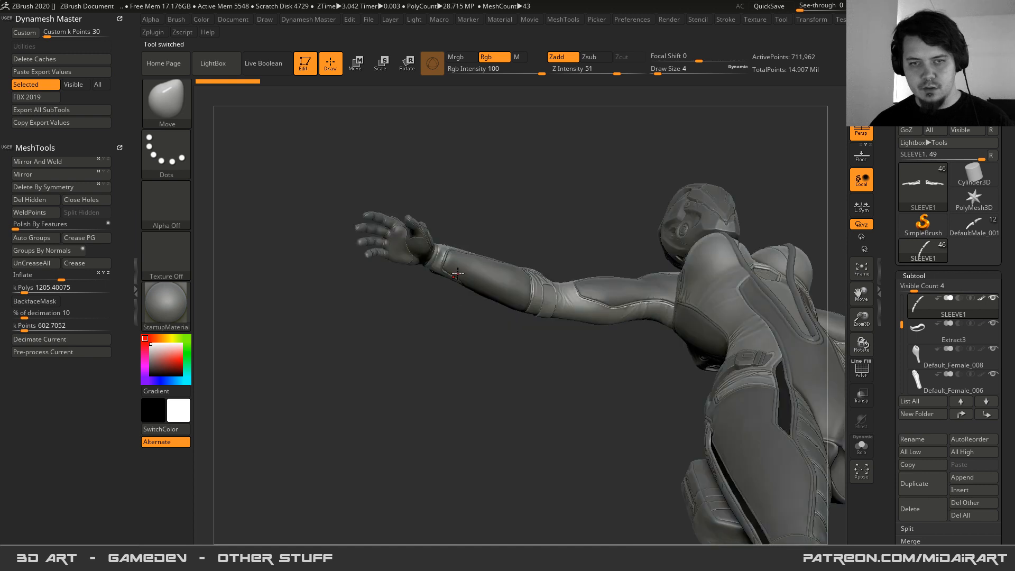
drag(458, 274, 466, 323)
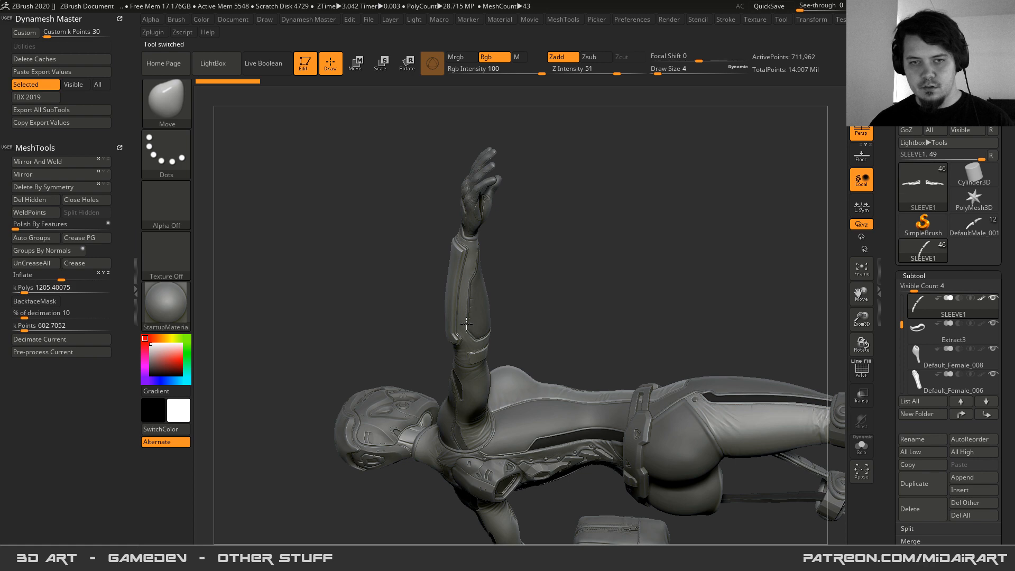
right_drag(466, 324, 444, 280)
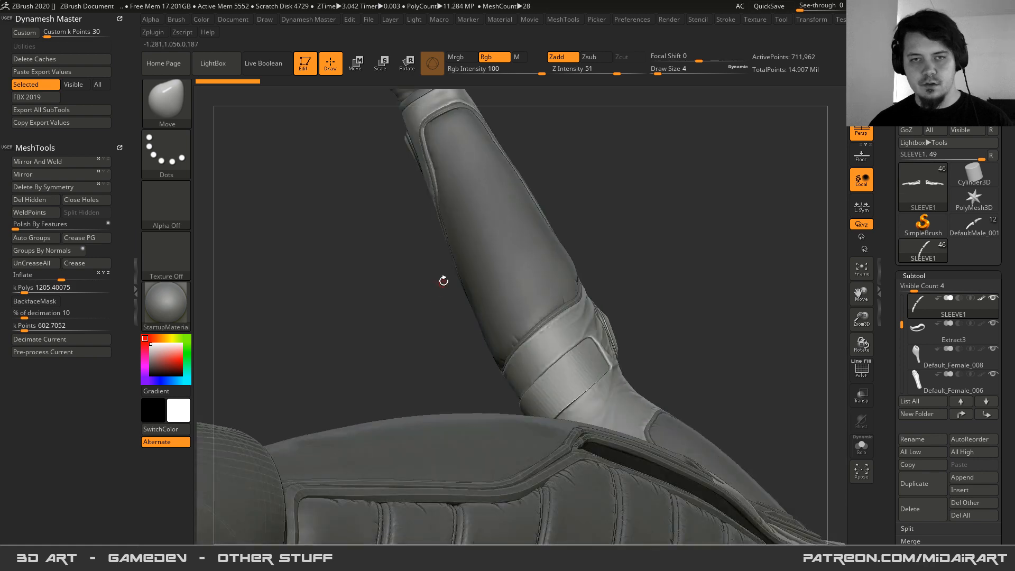
right_drag(444, 280, 442, 319)
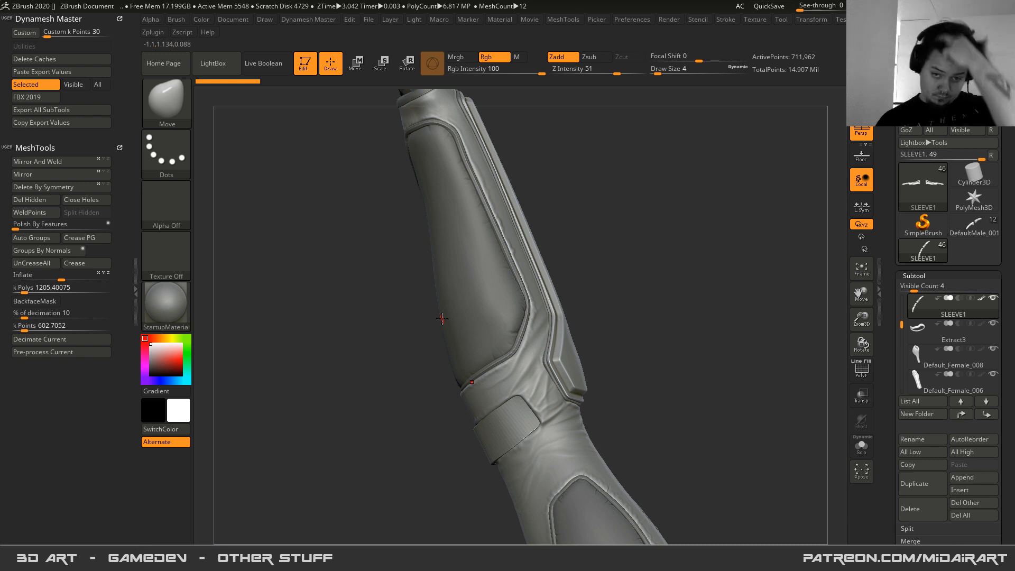
- Return to the DefaultMale_001 character and try a straight mask line down the forearm from the wrist
click(955, 228)
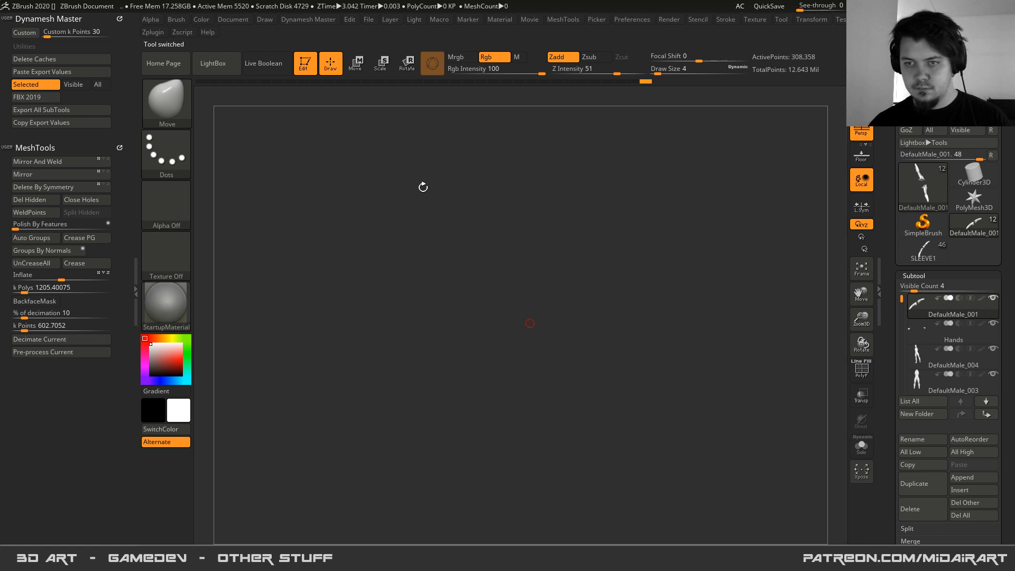
drag(614, 223, 626, 304)
key(ctrl)
mouse_move(623, 262)
ctrl+right_down()
mouse_move(655, 281)
mouse_move(665, 312)
ctrl+right_up()
alt+right_drag(613, 197, 620, 299)
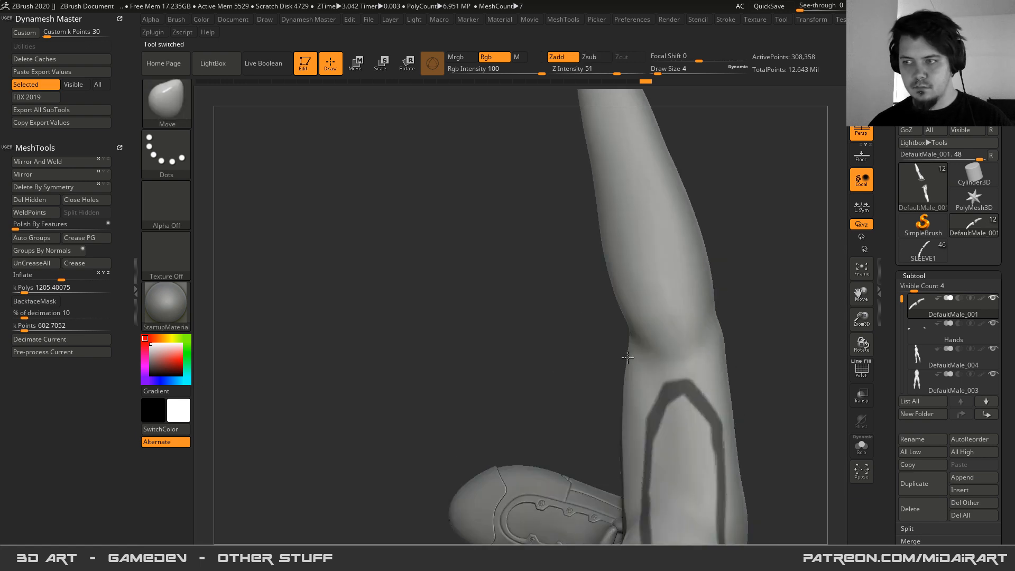
alt+right_drag(610, 240, 677, 281)
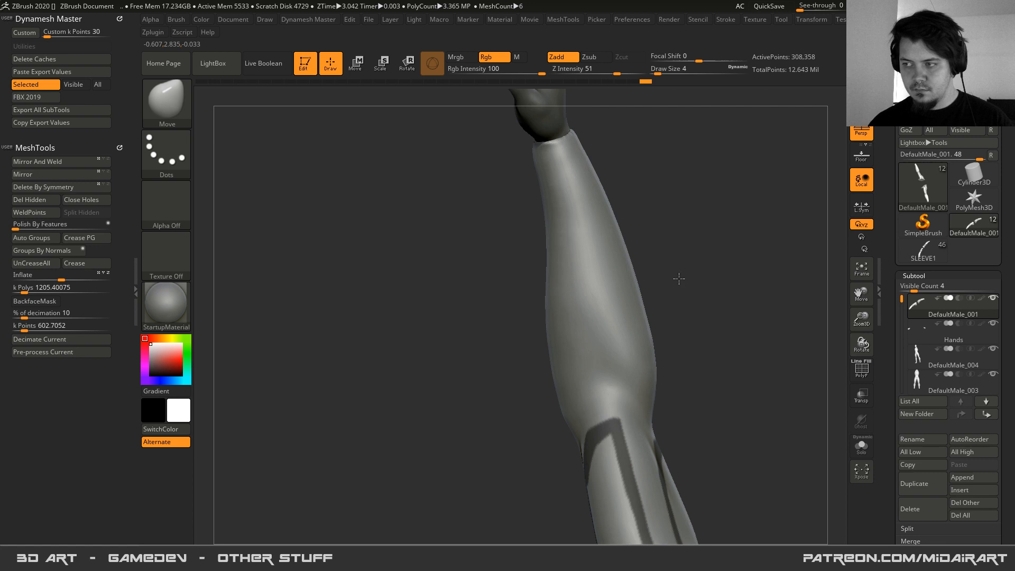
right_drag(550, 310, 544, 256)
right_drag(586, 179, 585, 163)
ctrl+drag(582, 150, 634, 311)
key(ctrl+z)
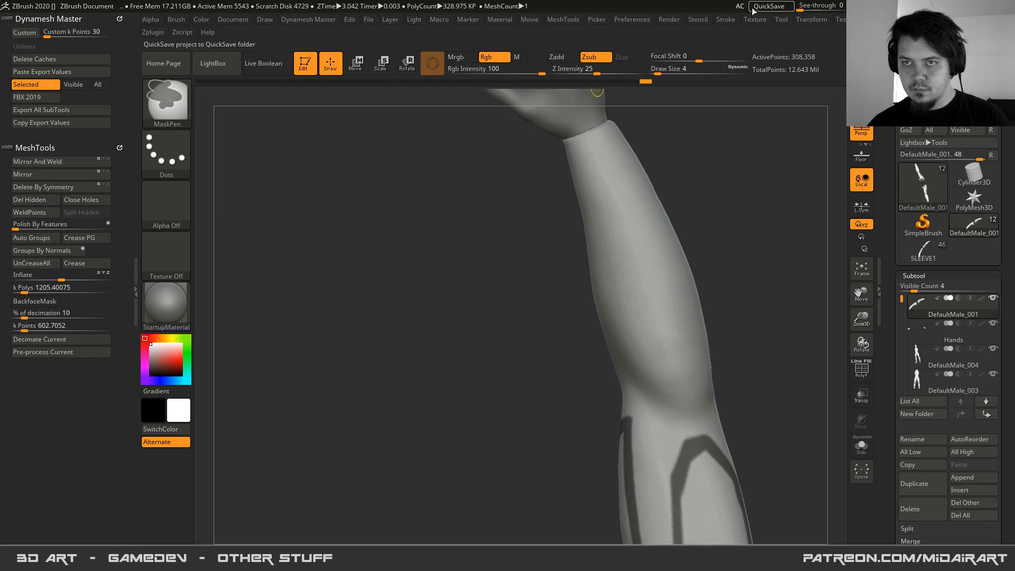
- Set the mask brush's Lazy Mouse step to about 0.2 and its radius to 61
click(725, 19)
drag(744, 247, 748, 247)
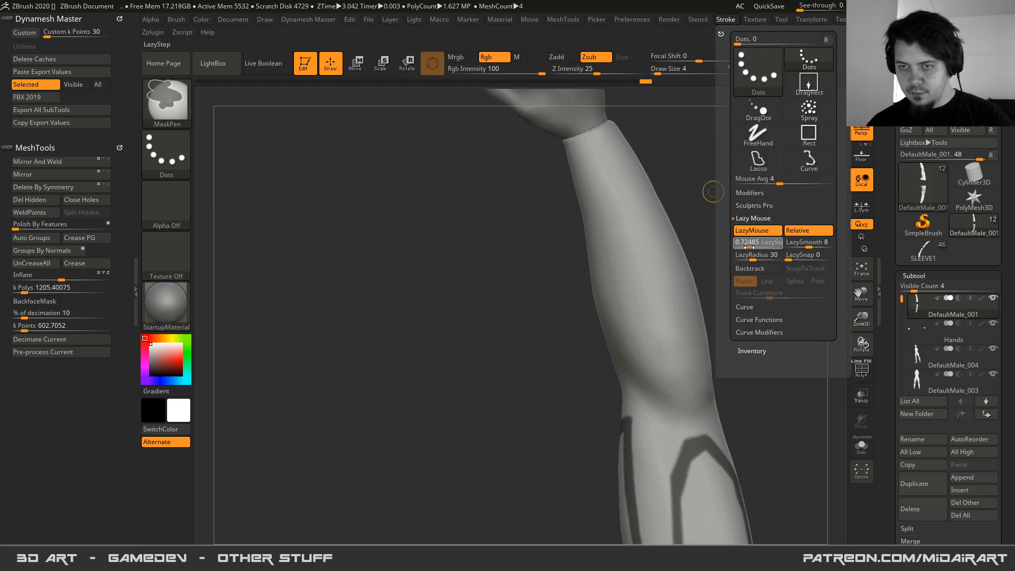
click(753, 255)
click(745, 244)
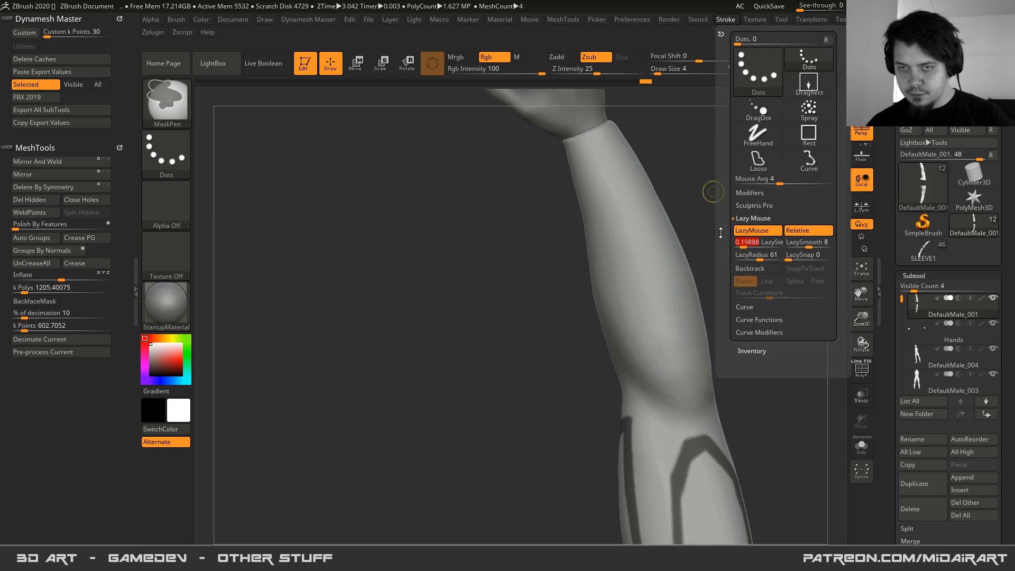
ctrl+drag(578, 147, 634, 321)
key(ctrl+z)
ctrl+drag(582, 157, 637, 333)
key(ctrl+z)
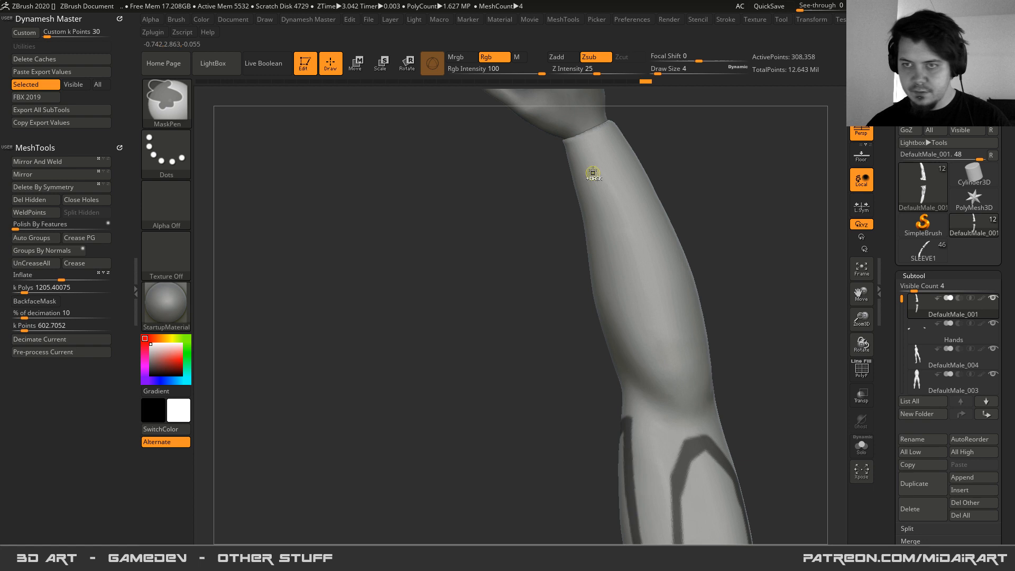
ctrl+drag(605, 197, 638, 309)
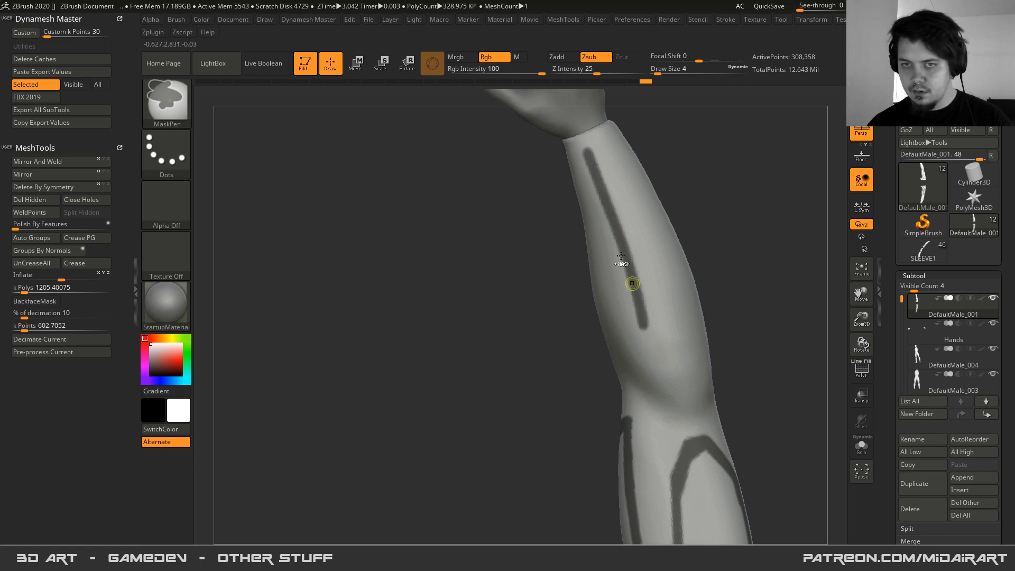
key(ctrl+z)
ctrl+drag(582, 146, 638, 329)
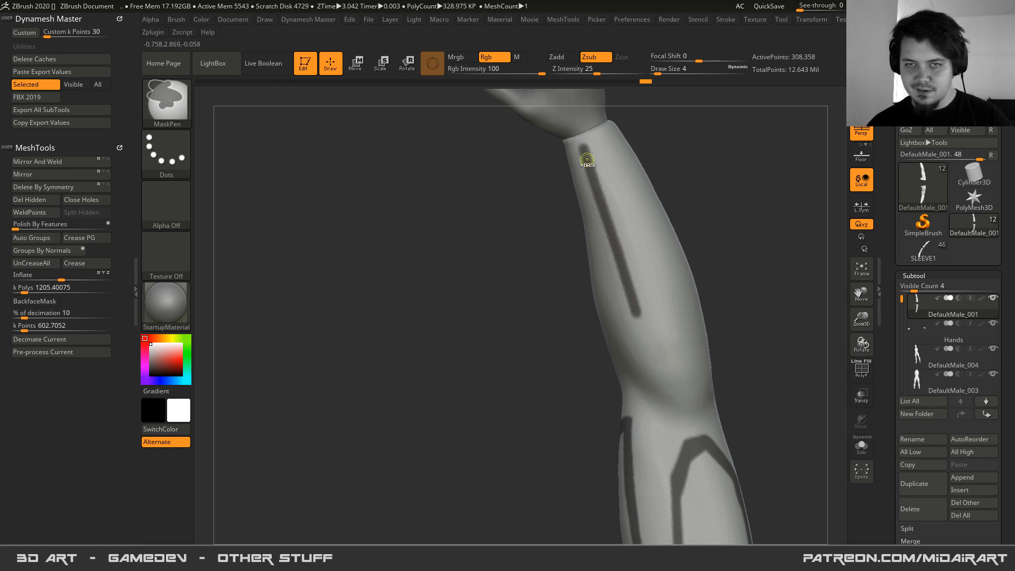
key(ctrl+z)
- Mask one long straight line along the forearm from just below the wrist toward the elbow
mouse_move(582, 149)
ctrl+mouse_down()
mouse_move(654, 375)
mouse_move(648, 368)
ctrl+mouse_up()
mouse_move(624, 356)
right_down()
mouse_move(639, 349)
mouse_move(635, 338)
mouse_move(614, 301)
mouse_move(595, 302)
mouse_move(642, 283)
mouse_move(648, 296)
mouse_move(643, 305)
mouse_move(606, 270)
mouse_move(628, 312)
mouse_move(661, 301)
mouse_move(611, 269)
mouse_move(625, 365)
right_up()
- Erase the excess outer edge of the masked V-shaped tip above the elbow and touch up its strokes
ctrl+alt+drag(599, 222, 570, 254)
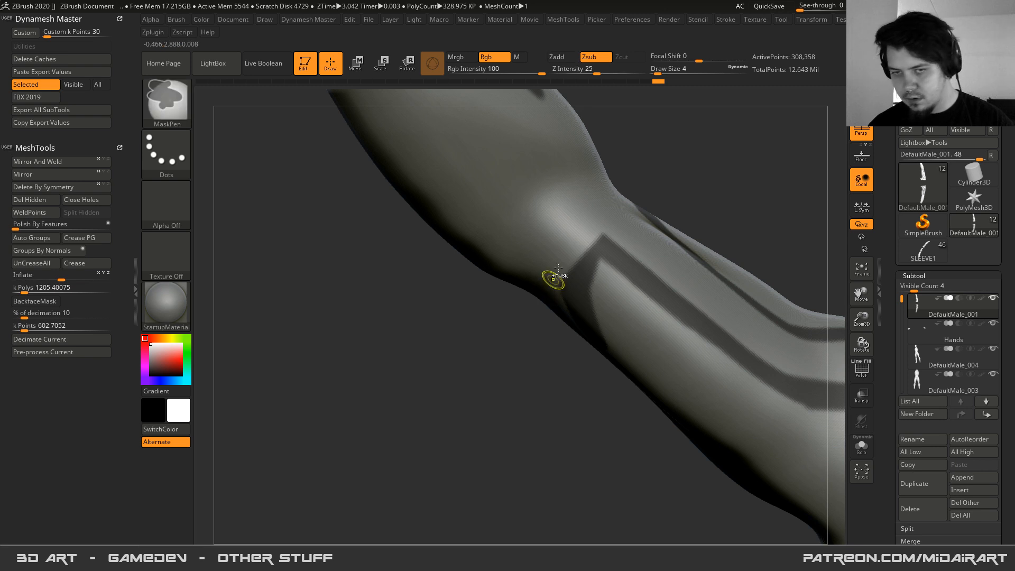
ctrl+alt+drag(593, 206, 571, 248)
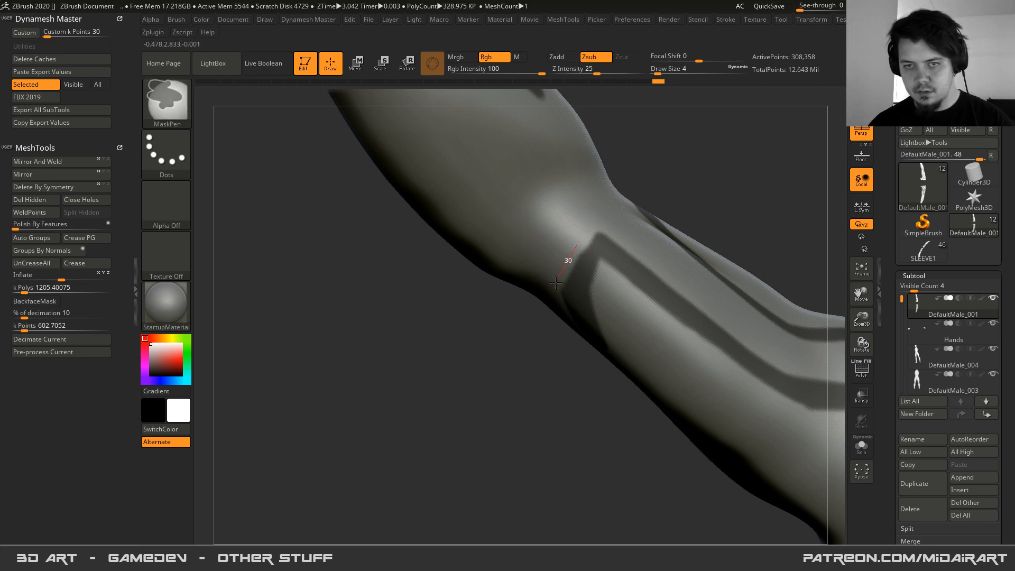
ctrl+alt+drag(572, 263, 540, 332)
right_drag(563, 225, 599, 262)
mouse_move(606, 268)
ctrl+mouse_down()
mouse_move(581, 323)
mouse_move(646, 332)
mouse_move(684, 367)
ctrl+mouse_up()
mouse_move(684, 367)
right_down()
mouse_move(617, 283)
mouse_move(557, 324)
right_up()
ctrl+alt+drag(548, 296, 550, 341)
ctrl+alt+drag(575, 446, 576, 449)
- Trim the outer edge of the masked arch on the other side of the upper arm, along its tip and flank
right_drag(592, 381, 538, 304)
right_drag(650, 249, 573, 280)
right_drag(659, 265, 648, 253)
ctrl+alt+drag(669, 228, 669, 234)
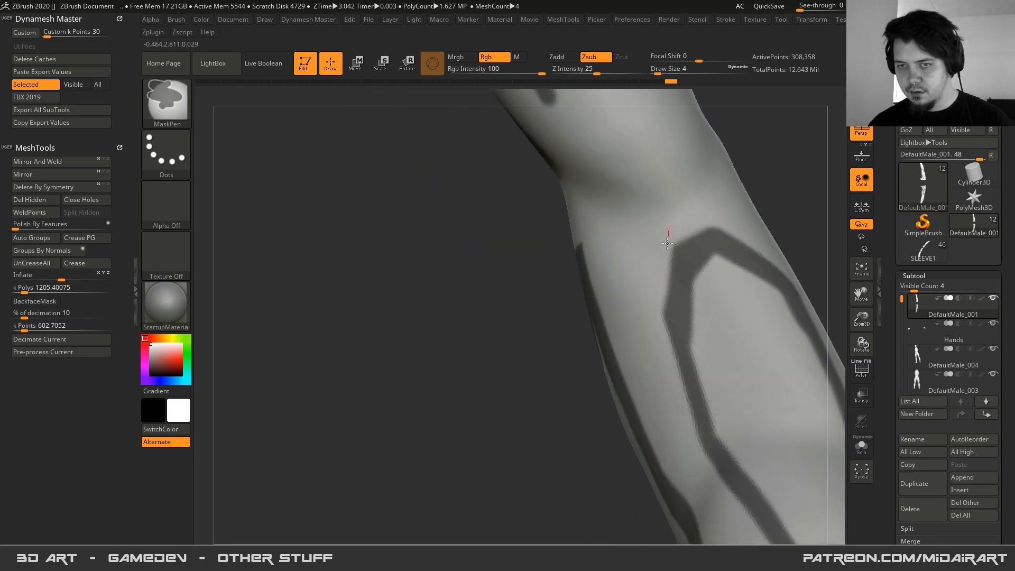
ctrl+alt+drag(641, 366, 640, 368)
ctrl+alt+drag(665, 229, 666, 238)
ctrl+alt+drag(643, 351, 682, 450)
right_drag(772, 317, 725, 321)
- Set the draw size to 5, mask an angular line across the forearm near the elbow and connect it to the long forearm line
key(space)
drag(758, 259, 761, 259)
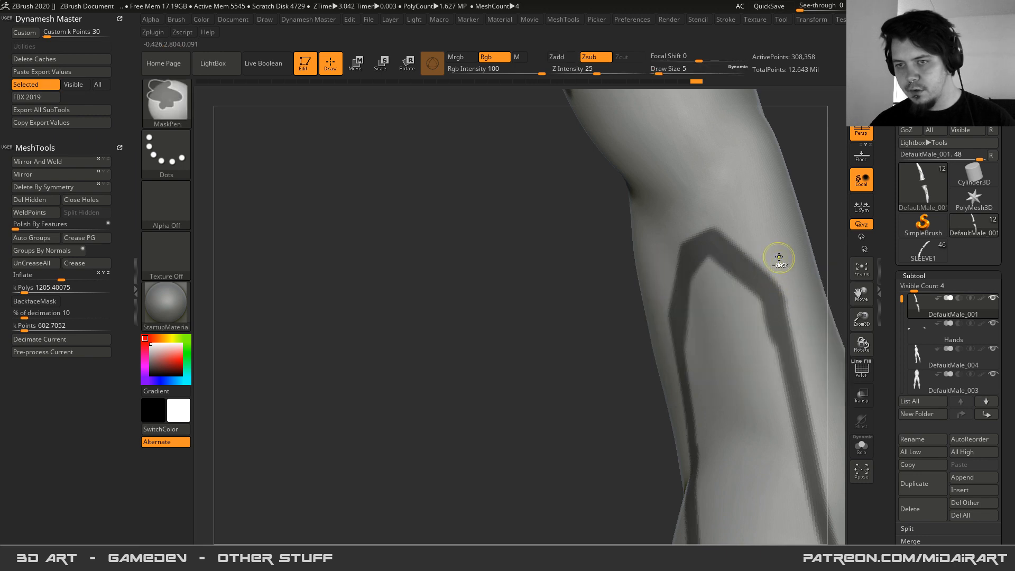
mouse_move(686, 242)
right_down()
mouse_move(716, 260)
mouse_move(643, 180)
mouse_move(664, 293)
mouse_move(637, 337)
right_up()
ctrl+drag(634, 338, 721, 300)
right_drag(610, 317, 635, 302)
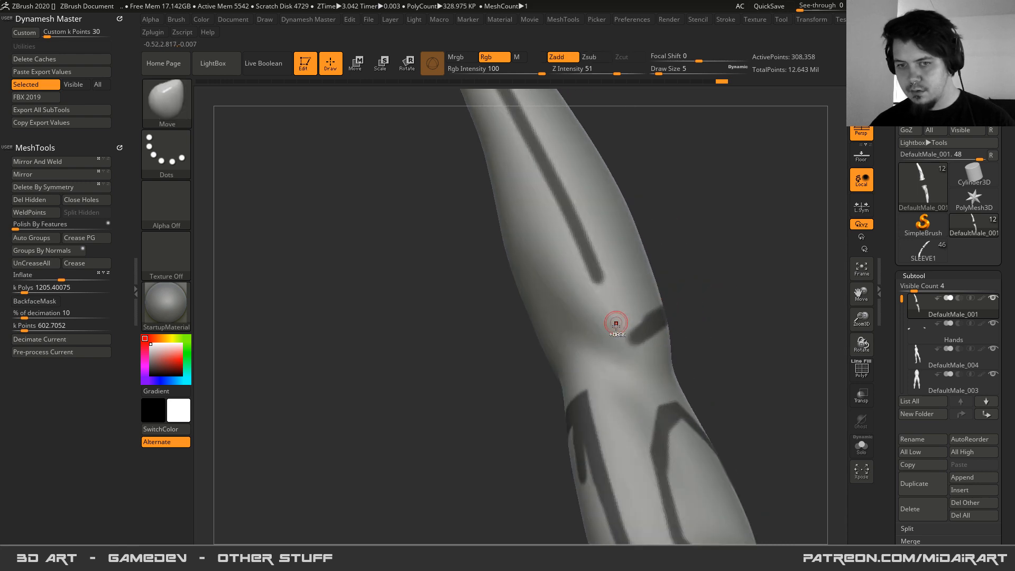
ctrl+drag(633, 338, 577, 311)
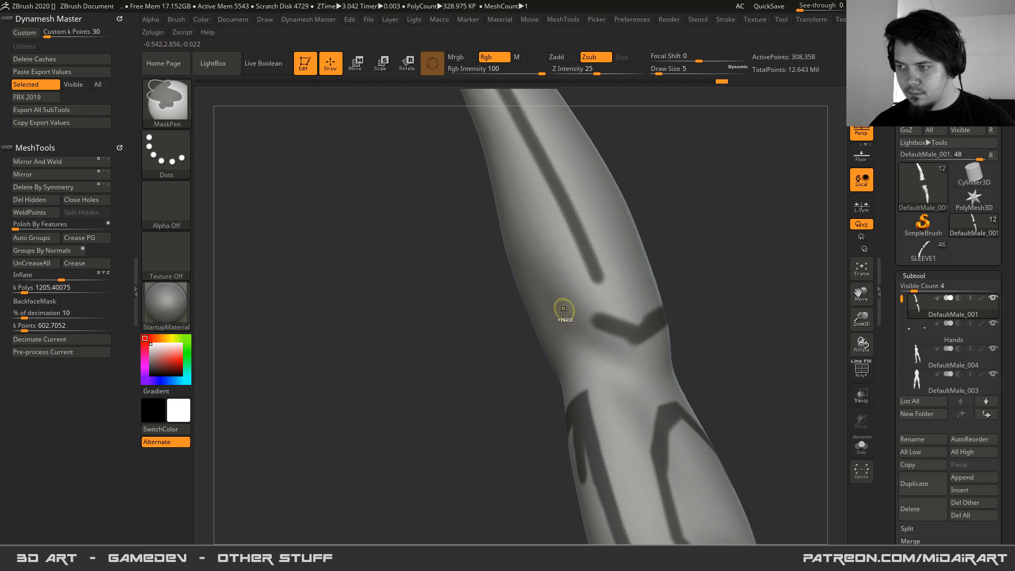
mouse_move(565, 306)
ctrl+mouse_down()
mouse_move(578, 253)
mouse_move(600, 260)
mouse_move(577, 348)
ctrl+mouse_up()
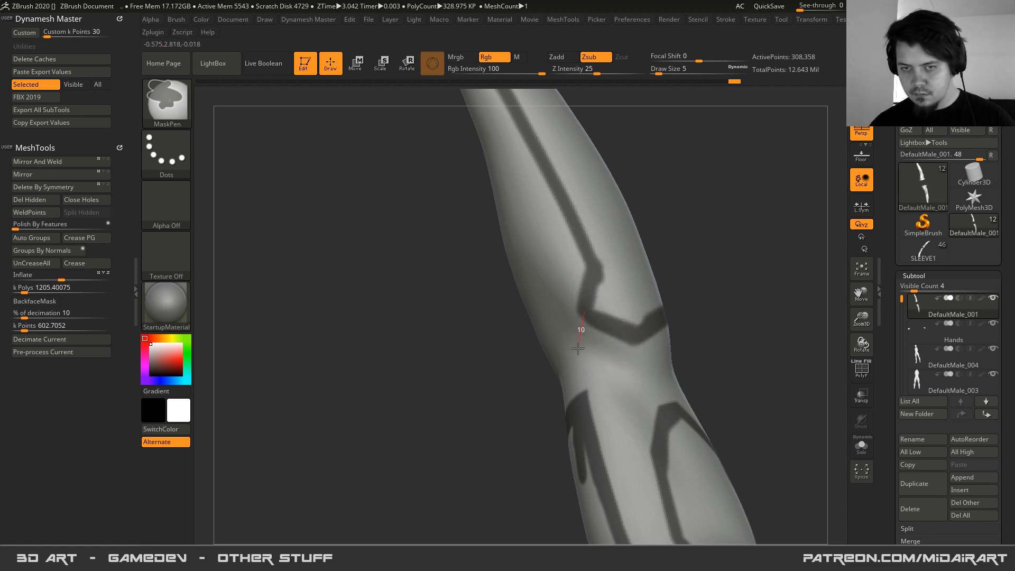
mouse_move(563, 311)
ctrl+mouse_down()
mouse_move(574, 322)
mouse_move(593, 300)
mouse_move(609, 208)
ctrl+mouse_up()
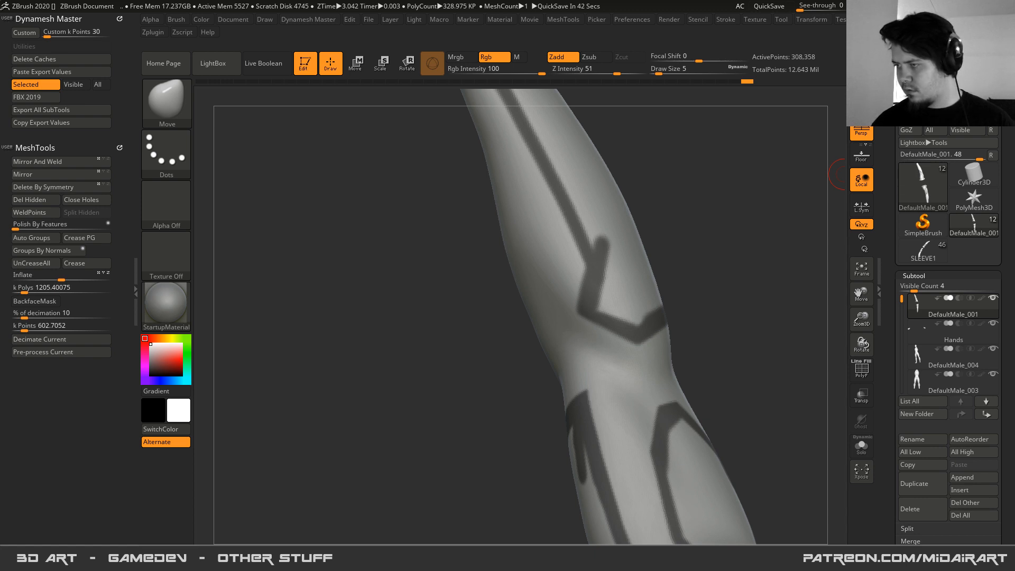
- Compare the masked forearm outline with the reference character's SLEEVE1 forearm panel from several sides, and return to the sleeve model
drag(585, 253, 572, 337)
drag(507, 176, 578, 342)
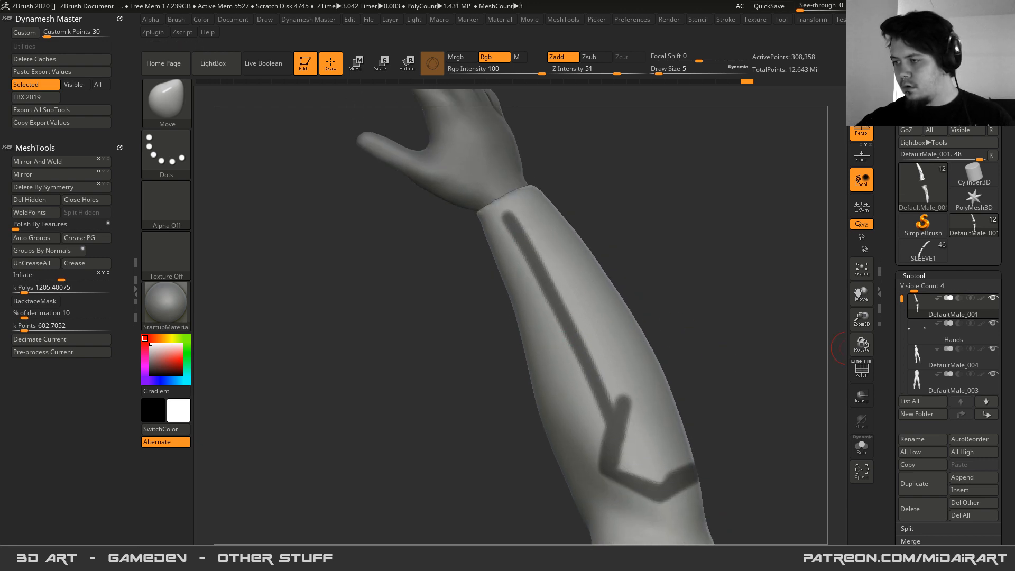
drag(567, 232, 592, 368)
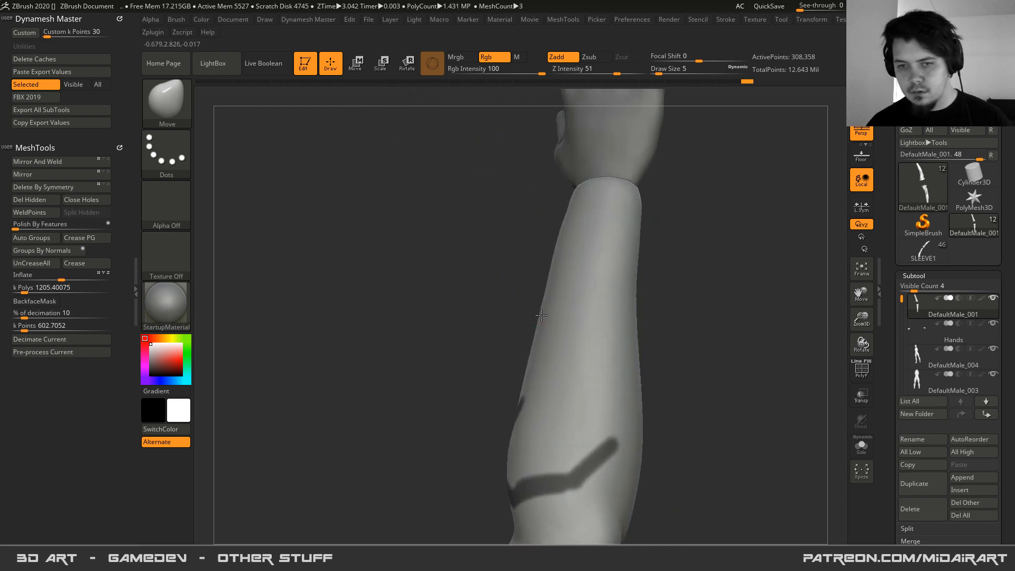
click(911, 246)
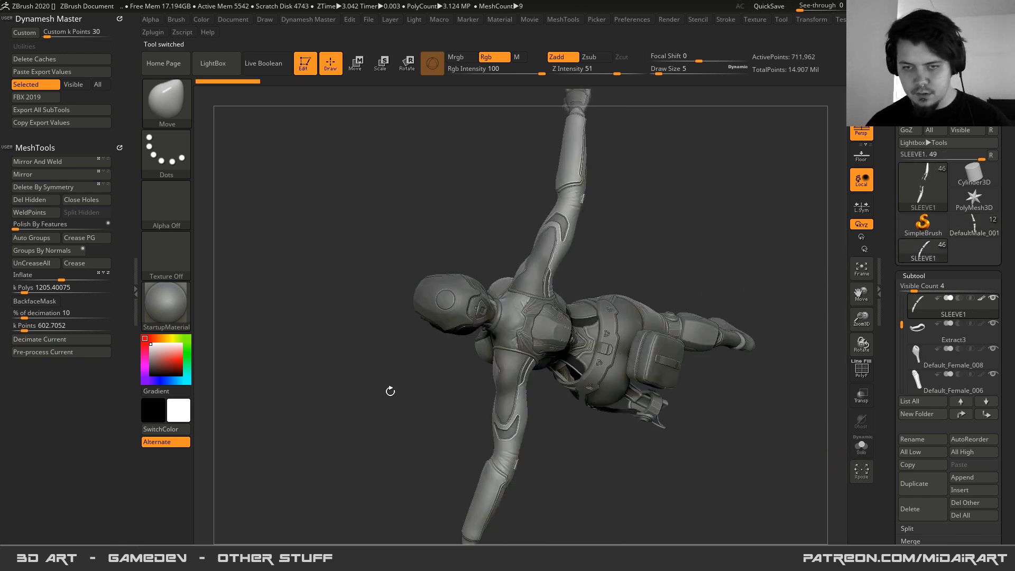
right_drag(495, 391, 513, 440)
right_drag(498, 402, 614, 371)
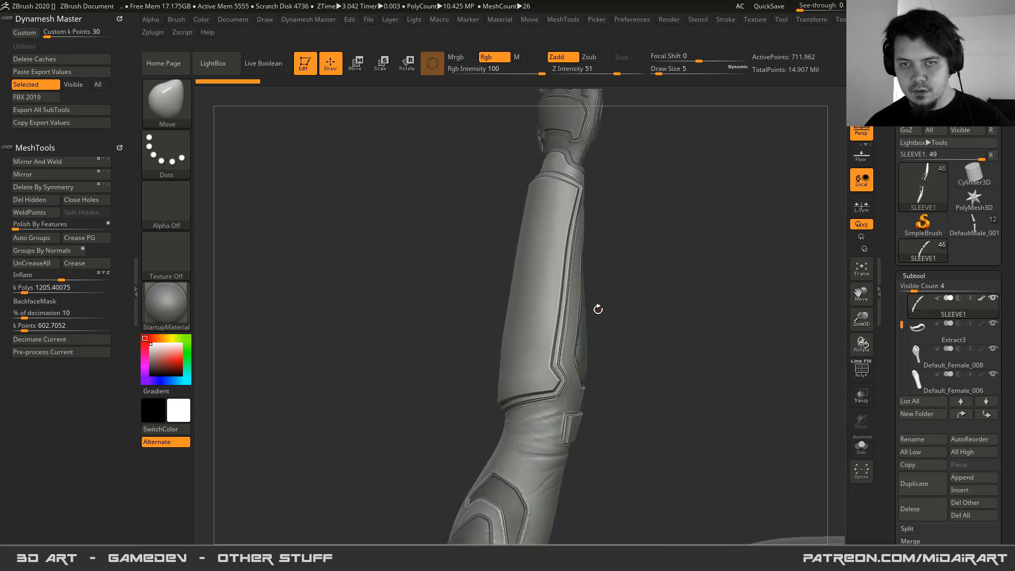
right_drag(584, 298, 534, 296)
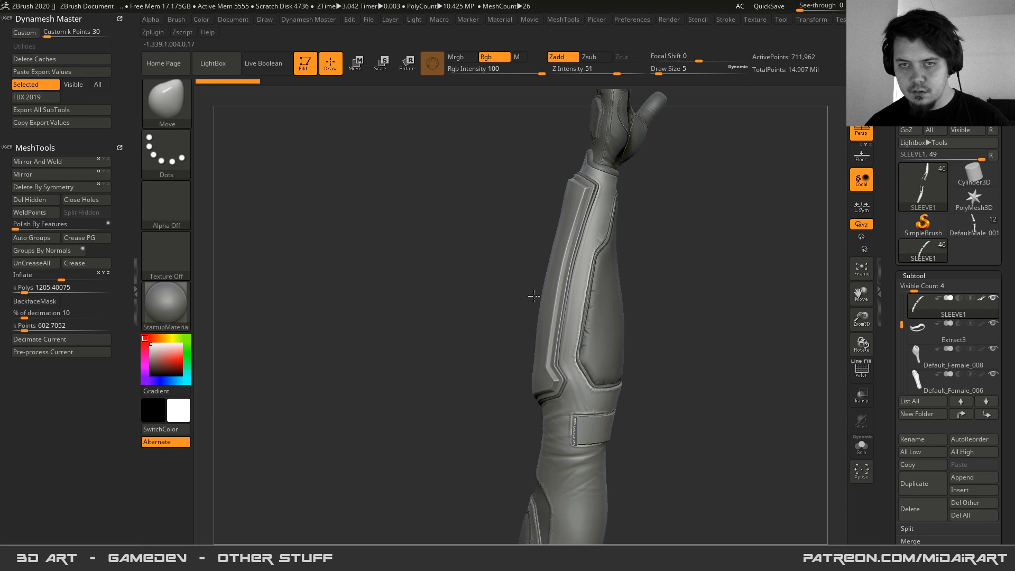
right_drag(534, 295, 556, 251)
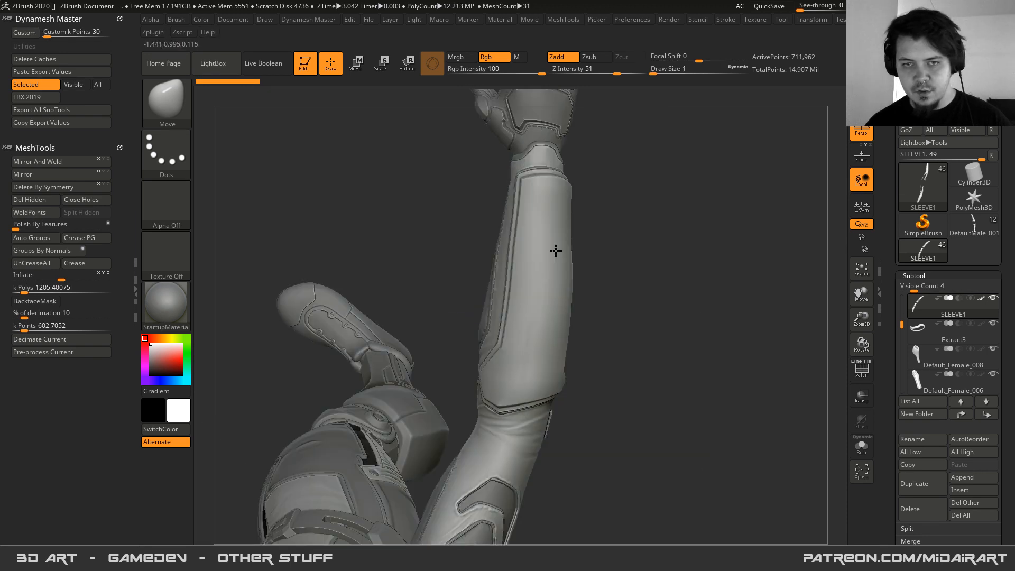
click(972, 223)
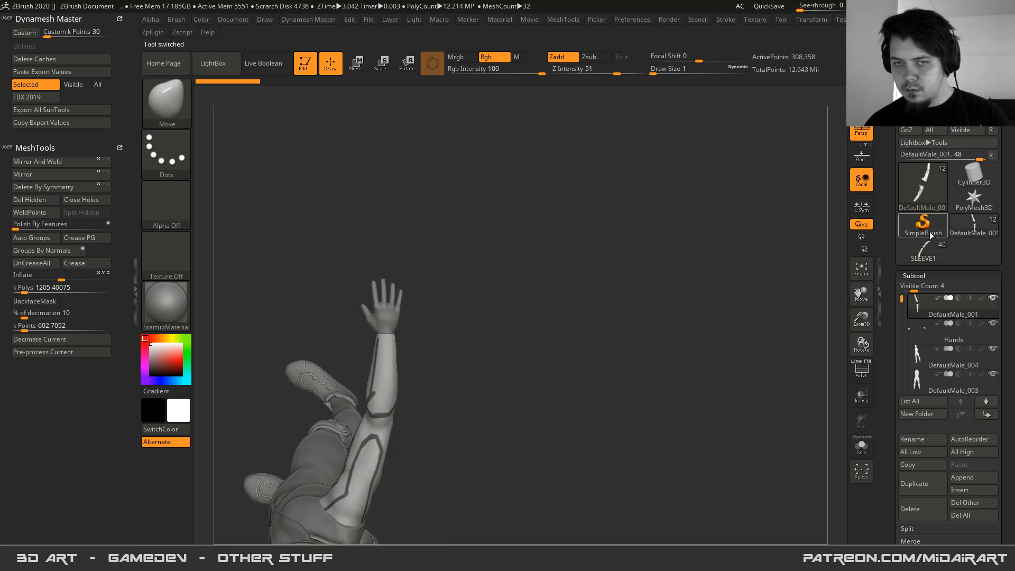
right_drag(420, 346, 466, 371)
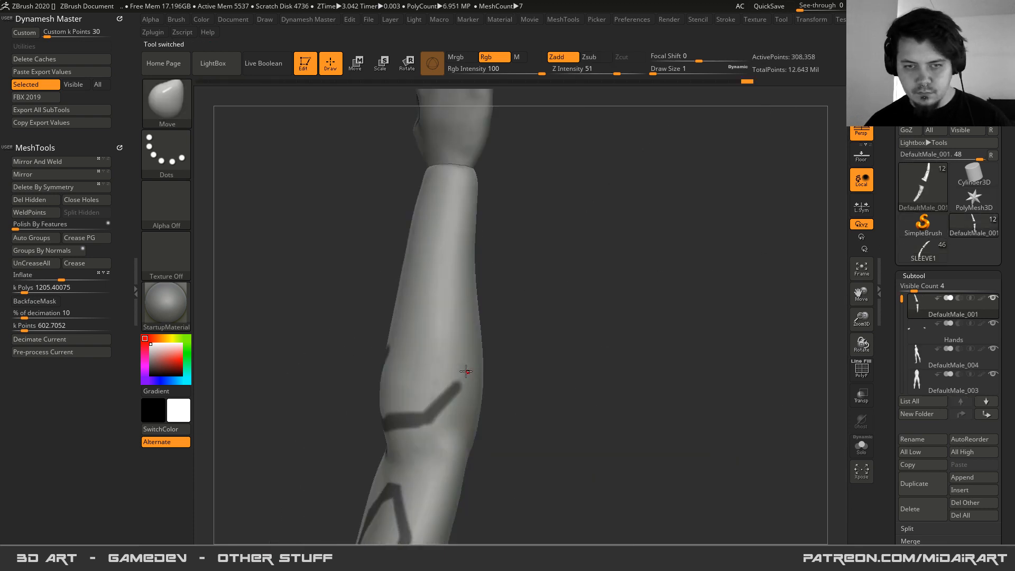
click(925, 255)
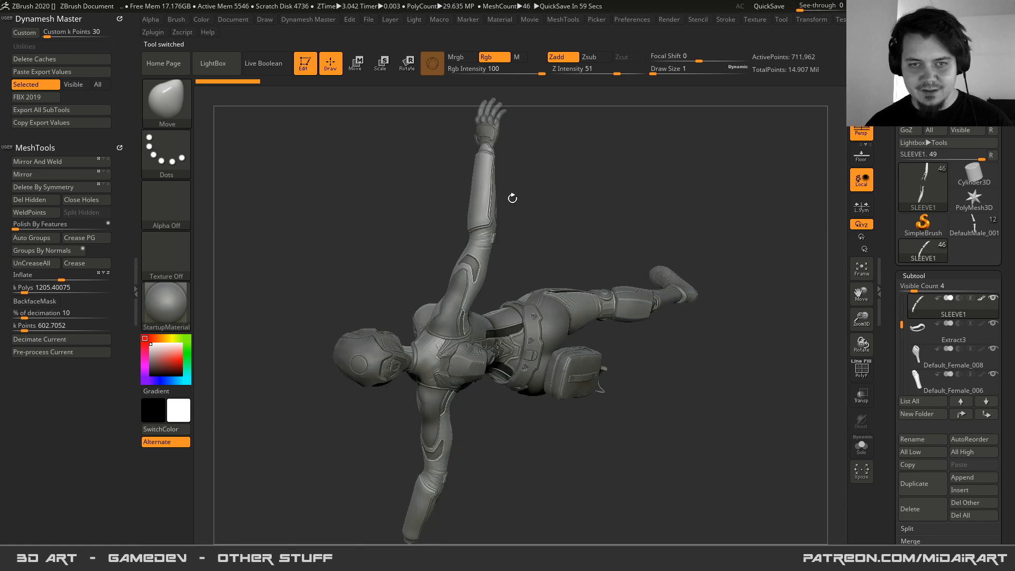
click(974, 225)
- Set the draw size to 3 and extend the masked angular line near the elbow up the forearm, hooking its end inward
ctrl+right_drag(584, 351, 650, 458)
ctrl+right_drag(628, 364, 638, 407)
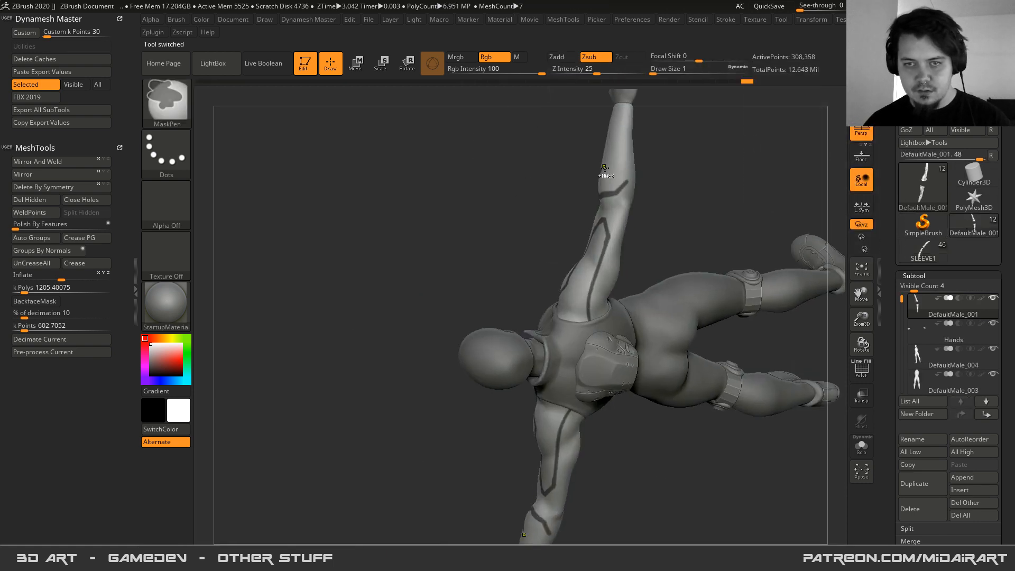
ctrl+right_drag(603, 168, 639, 336)
key(space)
drag(676, 228, 680, 229)
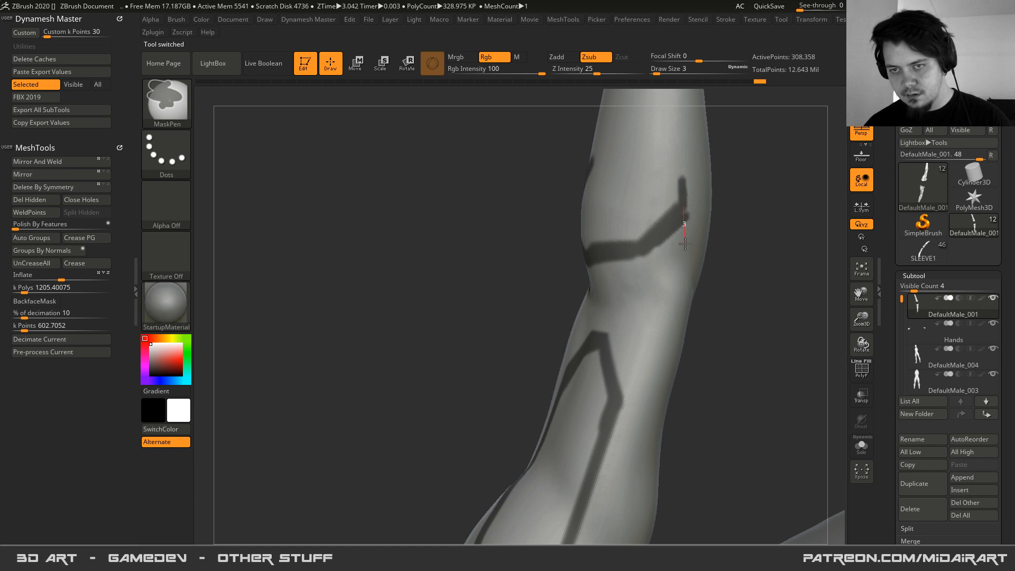
ctrl+drag(679, 179, 627, 150)
- Mask a long straight line along the forearm's other side and join both long lines with a line across below the wrist
mouse_move(627, 150)
right_down()
mouse_move(660, 209)
mouse_move(648, 238)
mouse_move(650, 330)
mouse_move(677, 135)
right_up()
ctrl+drag(676, 135, 633, 399)
key(ctrl+z)
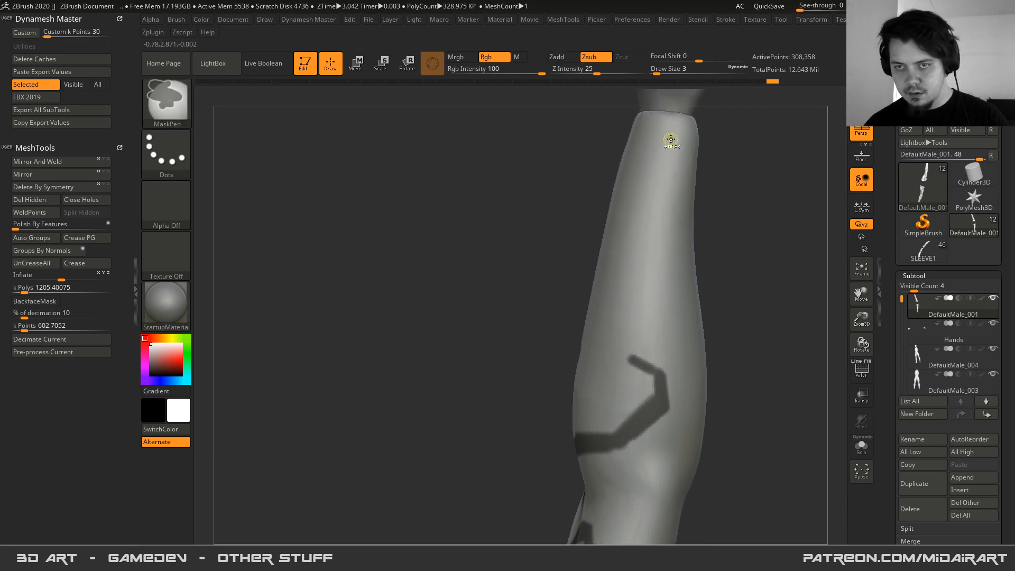
mouse_move(662, 192)
ctrl+mouse_down()
mouse_move(655, 351)
mouse_move(649, 312)
ctrl+mouse_up()
right_drag(632, 219, 586, 178)
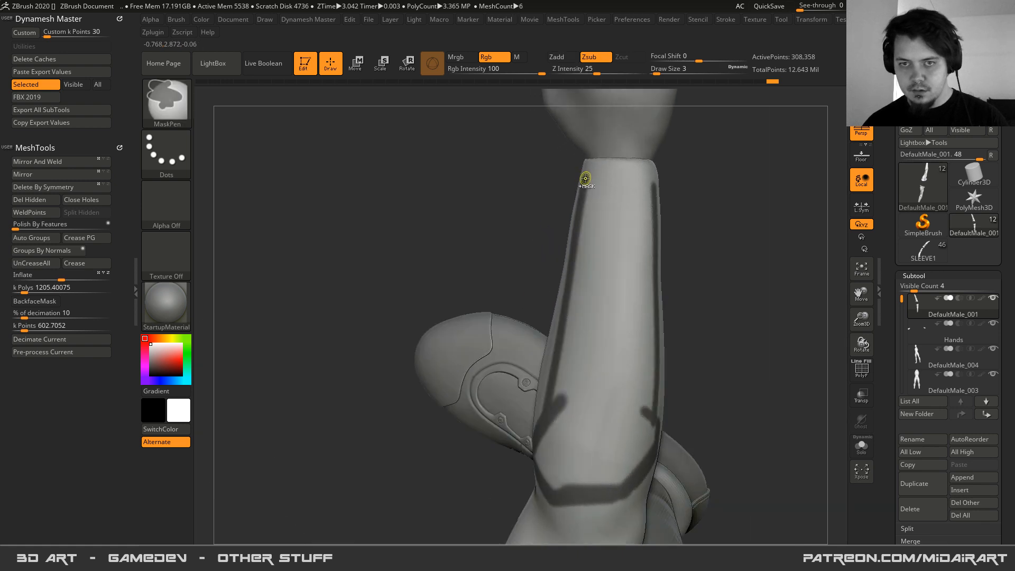
mouse_move(600, 179)
ctrl+mouse_down()
mouse_move(657, 182)
mouse_move(658, 217)
ctrl+mouse_up()
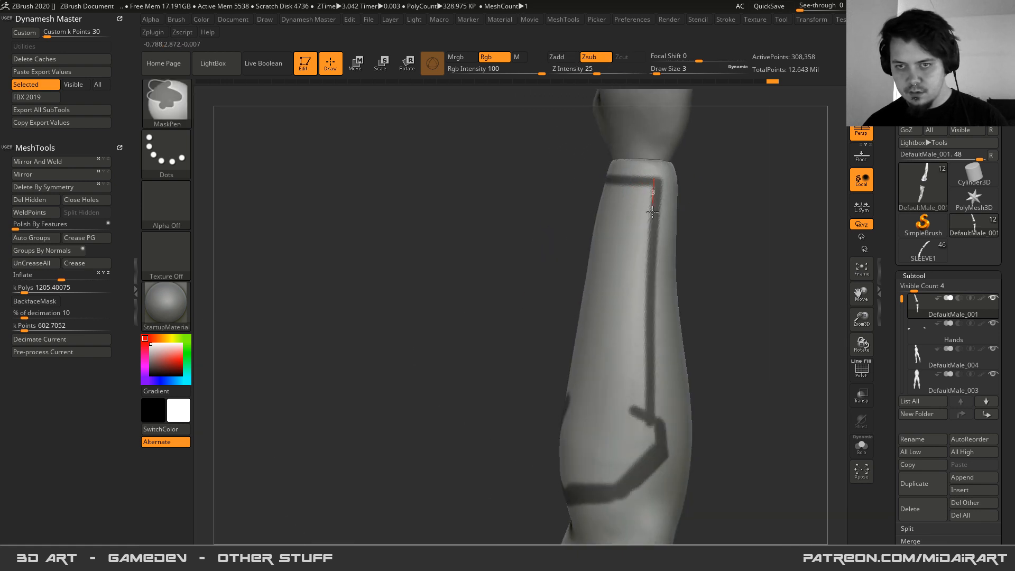
ctrl+drag(652, 212, 645, 372)
- Widen the masked corner where the second long forearm line meets the elbow line and clean up its outer edge
mouse_move(644, 372)
right_down()
mouse_move(629, 367)
mouse_move(603, 290)
mouse_move(644, 402)
right_up()
ctrl+drag(644, 364, 725, 406)
mouse_move(674, 394)
alt+right_down()
mouse_move(649, 316)
mouse_move(667, 317)
alt+right_up()
mouse_move(667, 318)
ctrl+mouse_down()
mouse_move(677, 386)
mouse_move(554, 455)
ctrl+mouse_up()
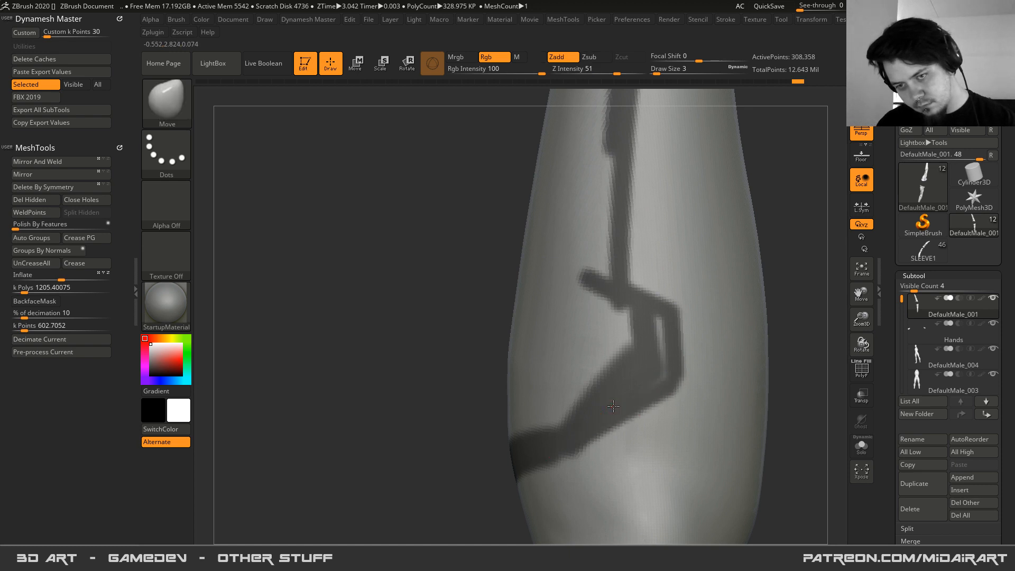
right_drag(554, 454, 601, 408)
ctrl+alt+drag(690, 379, 532, 495)
ctrl+drag(652, 320, 651, 379)
mouse_move(653, 317)
ctrl+mouse_down()
mouse_move(656, 340)
mouse_move(559, 414)
ctrl+mouse_up()
ctrl+drag(623, 339, 533, 440)
mouse_move(581, 396)
ctrl+right_down()
mouse_move(548, 301)
mouse_move(574, 301)
mouse_move(594, 319)
mouse_move(540, 337)
mouse_move(521, 228)
ctrl+right_up()
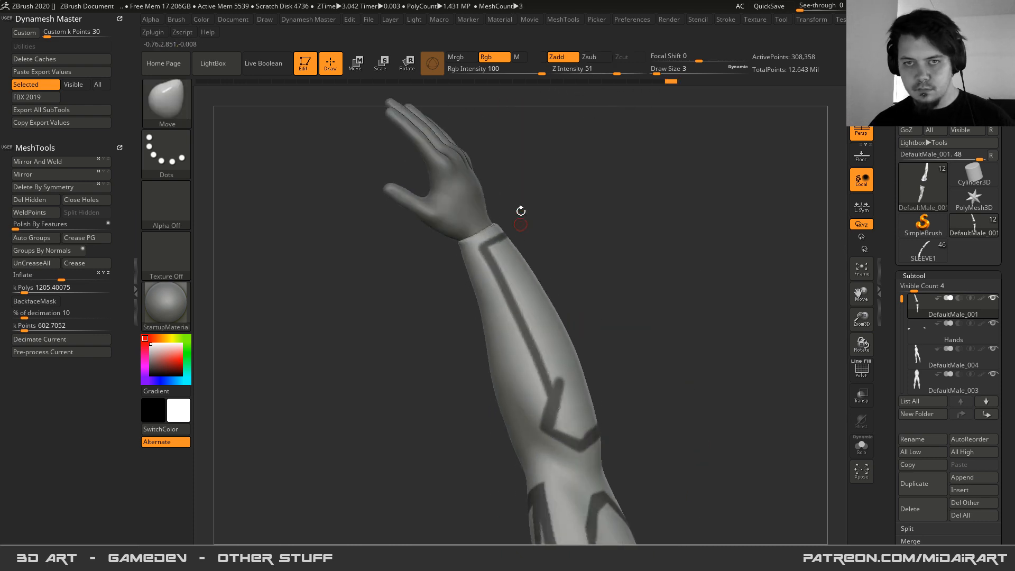
- Turn off LazyMouse for the masking brush, set the draw size to 12 and mask a first patch inside the forearm outline
ctrl+click(735, 19)
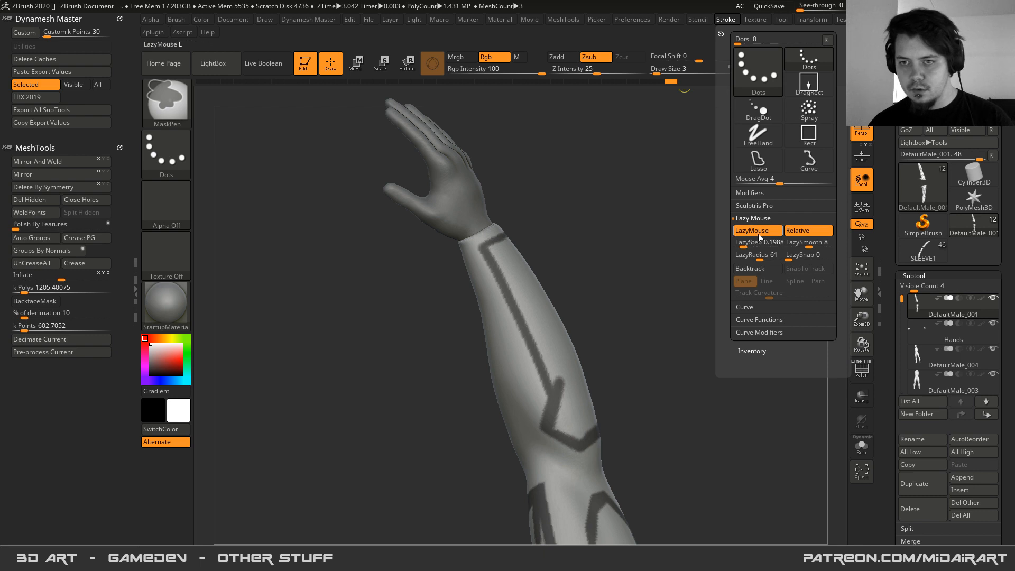
right_drag(501, 302, 509, 268)
key(space)
key(space)
drag(506, 255, 527, 294)
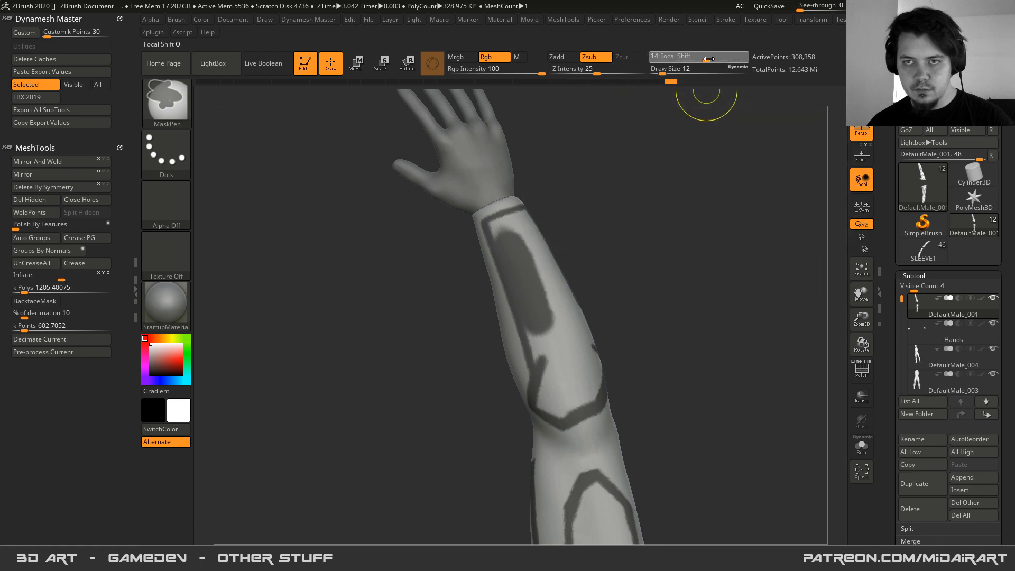
- Set the focal shift to -54 and fill the wrist half of the forearm outline with mask
drag(724, 56, 673, 56)
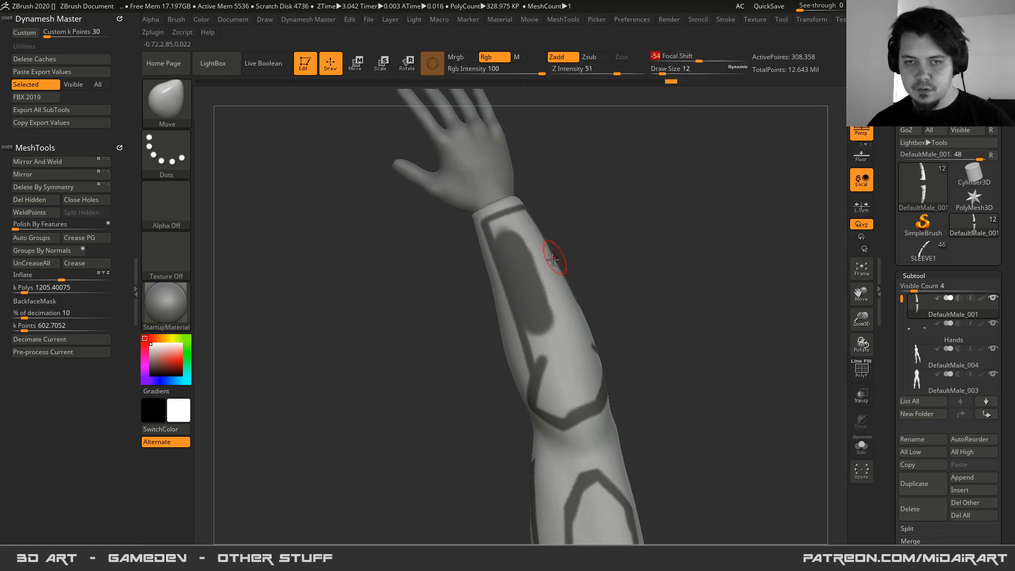
right_drag(553, 254, 528, 259)
ctrl+drag(528, 259, 548, 330)
ctrl+right_drag(536, 266, 549, 244)
mouse_move(549, 244)
ctrl+mouse_down()
mouse_move(548, 297)
mouse_move(535, 210)
ctrl+mouse_up()
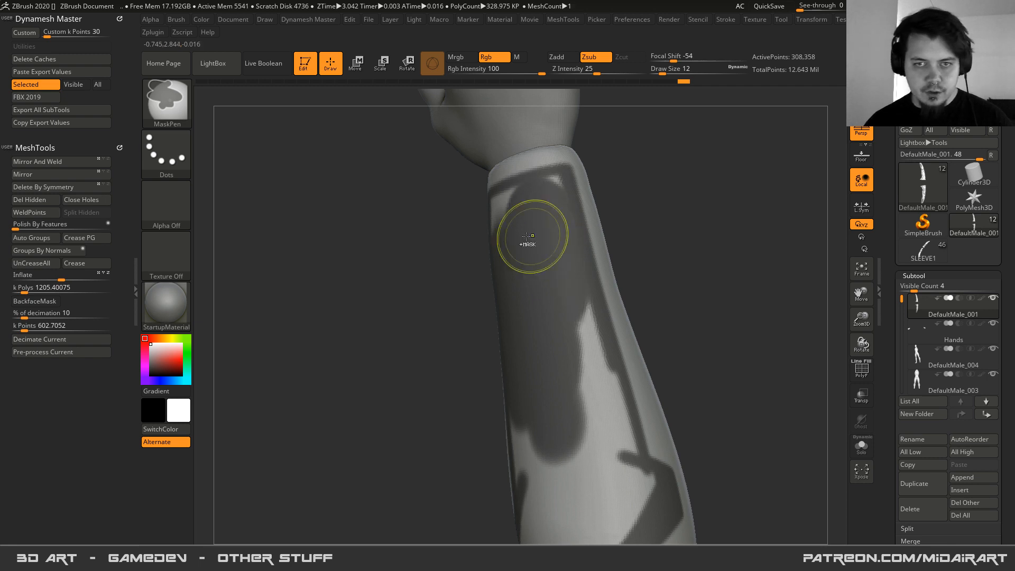
right_drag(532, 237, 515, 213)
mouse_move(516, 213)
ctrl+mouse_down()
mouse_move(487, 215)
mouse_move(496, 205)
ctrl+mouse_up()
- Set the draw size to 7 and fill the mask along the forearm panel's flank into its angular corner near the elbow
key(space)
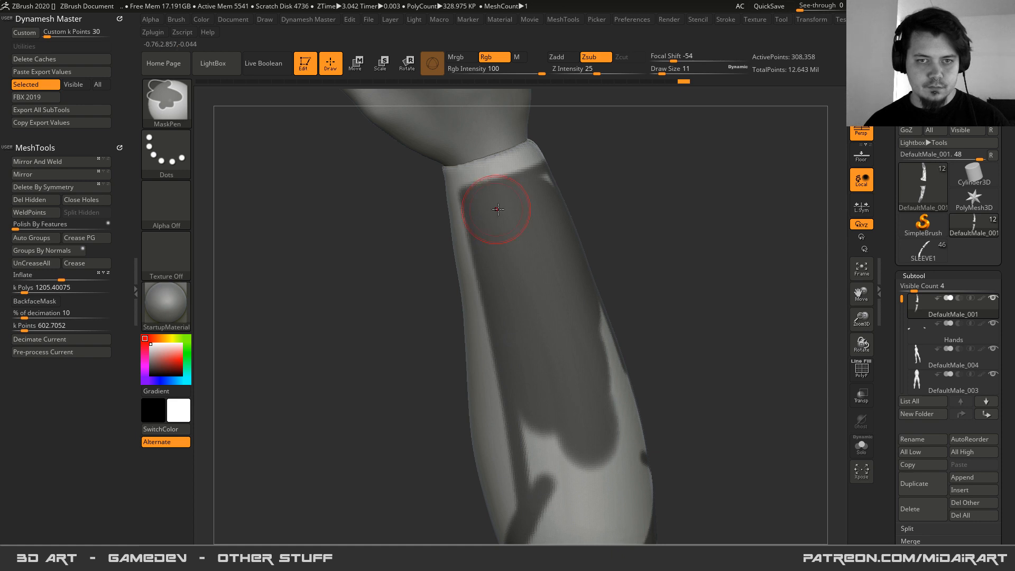
right_drag(498, 209, 517, 217)
key(space)
drag(535, 207, 547, 180)
right_drag(576, 298, 535, 226)
mouse_move(576, 242)
ctrl+mouse_down()
mouse_move(659, 434)
mouse_move(632, 413)
mouse_move(576, 296)
mouse_move(584, 356)
mouse_move(583, 336)
ctrl+mouse_up()
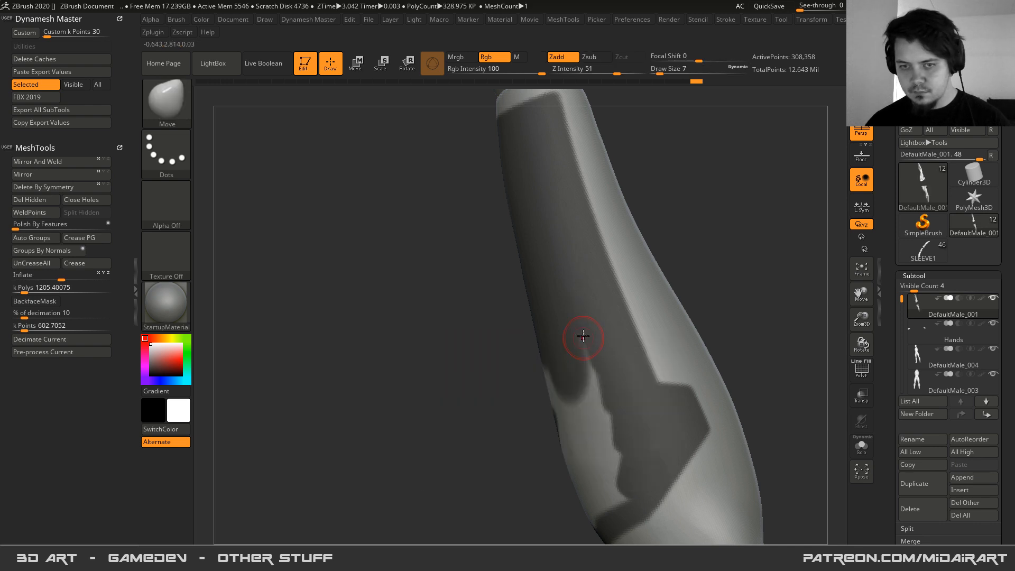
right_drag(584, 336, 547, 272)
ctrl+drag(618, 479, 634, 457)
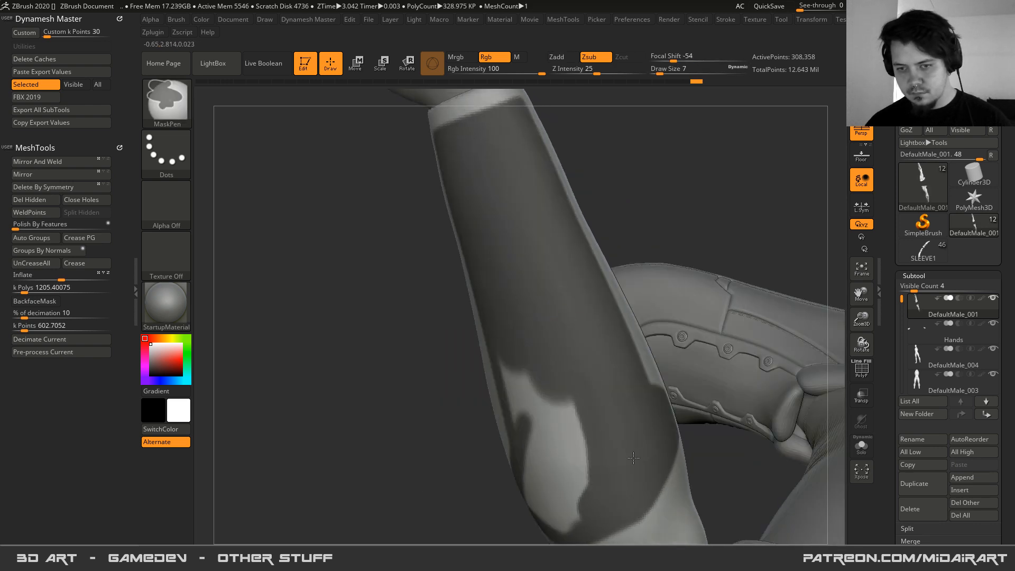
- Set the draw size to 12 and mask the remaining gap in the forearm panel's elbow end
mouse_move(603, 457)
right_down()
mouse_move(557, 417)
mouse_move(539, 322)
right_up()
key(s)
drag(539, 322, 548, 320)
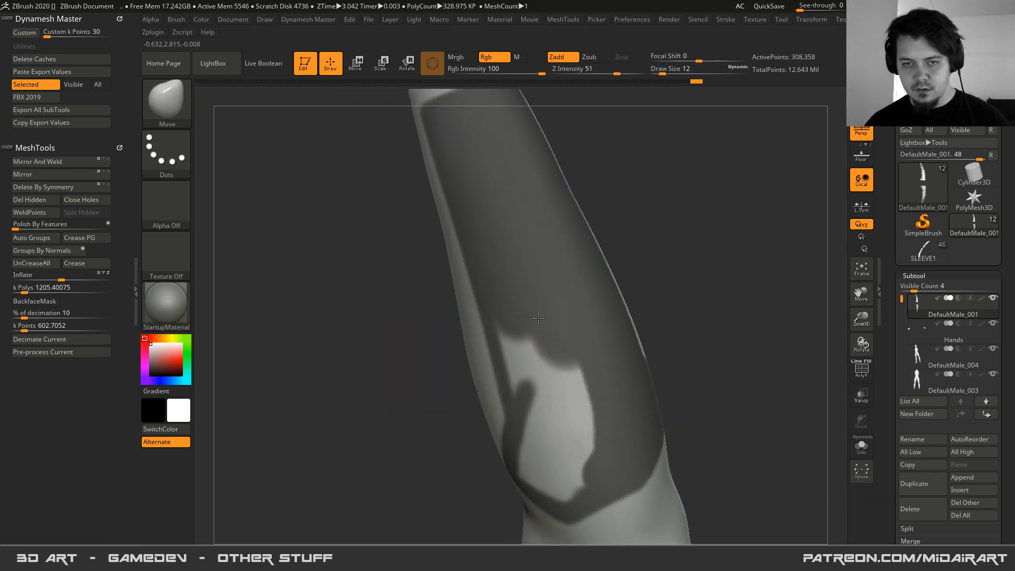
right_drag(548, 319, 519, 310)
mouse_move(519, 309)
ctrl+mouse_down()
mouse_move(530, 370)
mouse_move(545, 368)
ctrl+mouse_up()
key(ctrl+z)
mouse_move(524, 297)
ctrl+mouse_down()
mouse_move(525, 333)
mouse_move(574, 371)
mouse_move(582, 429)
mouse_move(559, 470)
mouse_move(537, 460)
ctrl+mouse_up()
alt+right_drag(553, 446, 564, 382)
- Try blurring the forearm mask's edges and undo the blur
ctrl+click(480, 326)
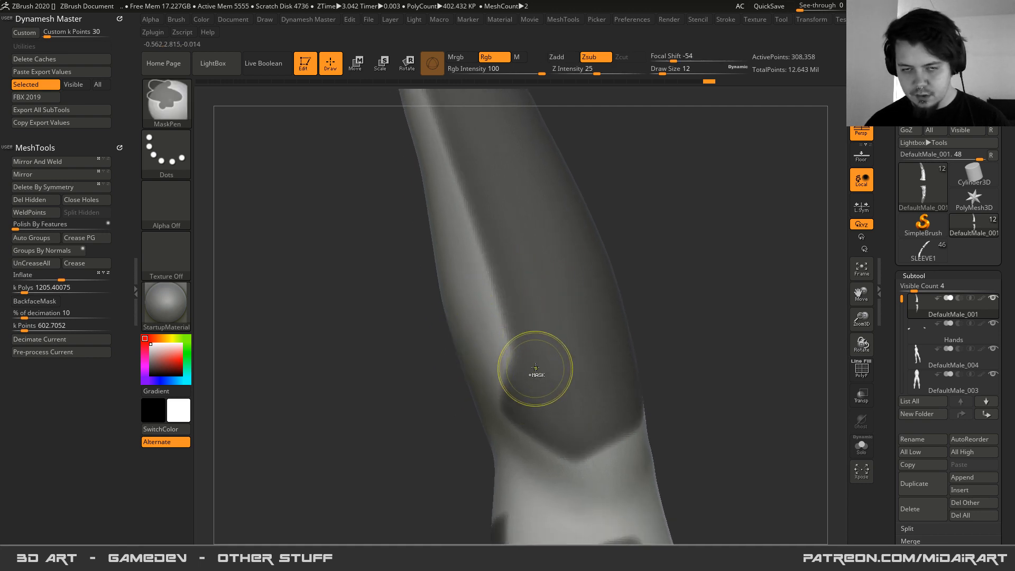
key(b)
key(m)
key(v)
key(ctrl+z)
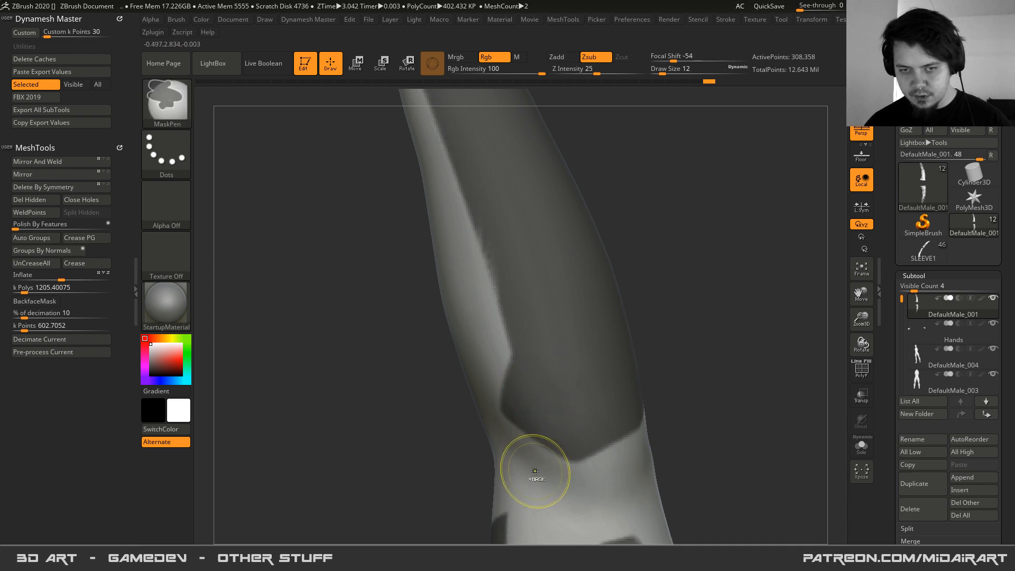
- Mask a broad strip inside the upper arm's outline from its pointed tip down toward the shoulder
mouse_move(518, 481)
alt+right_down()
mouse_move(529, 346)
mouse_move(573, 396)
mouse_move(561, 272)
alt+right_up()
right_drag(465, 299, 517, 310)
ctrl+drag(519, 304, 515, 466)
alt+right_drag(516, 412, 505, 296)
right_drag(505, 296, 530, 281)
mouse_move(527, 251)
ctrl+mouse_down()
mouse_move(526, 213)
mouse_move(518, 497)
ctrl+mouse_up()
alt+right_drag(518, 408, 537, 288)
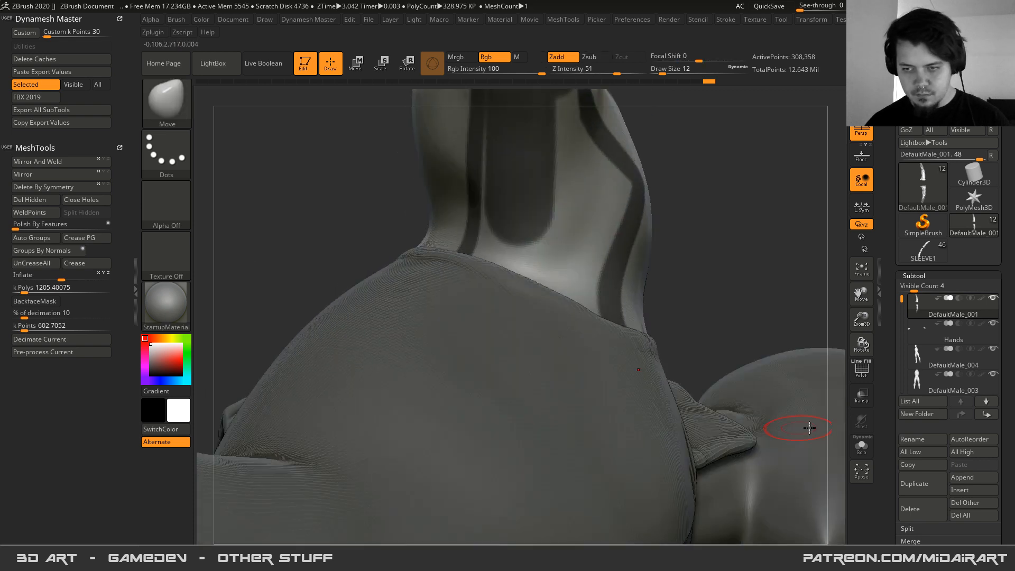
- Isolate the sleeves and fill the upper arm's outline with mask down to the shoulder opening
click(861, 445)
alt+right_drag(535, 156, 554, 325)
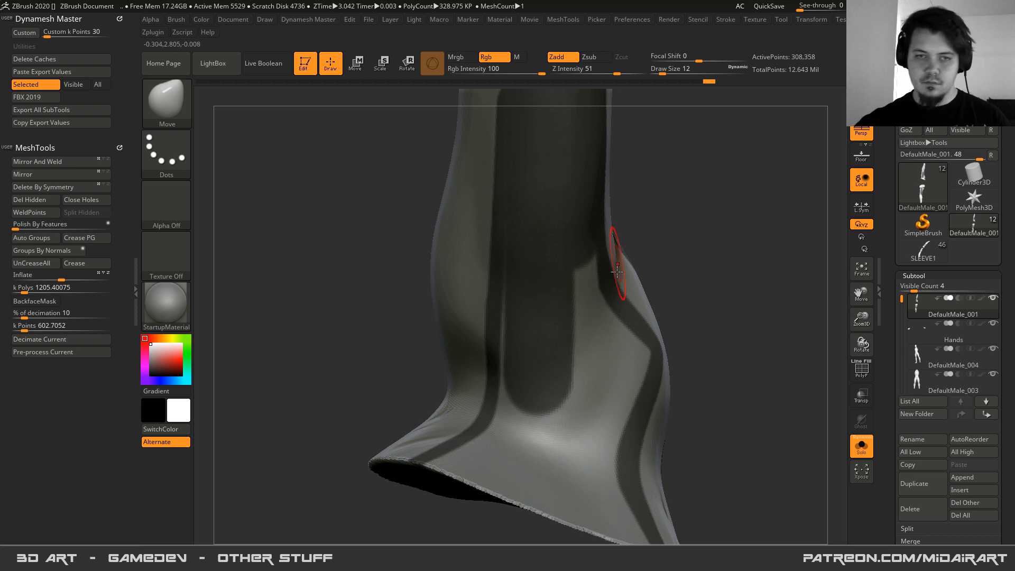
mouse_move(503, 422)
right_down()
mouse_move(526, 358)
mouse_move(542, 206)
mouse_move(558, 247)
mouse_move(528, 279)
right_up()
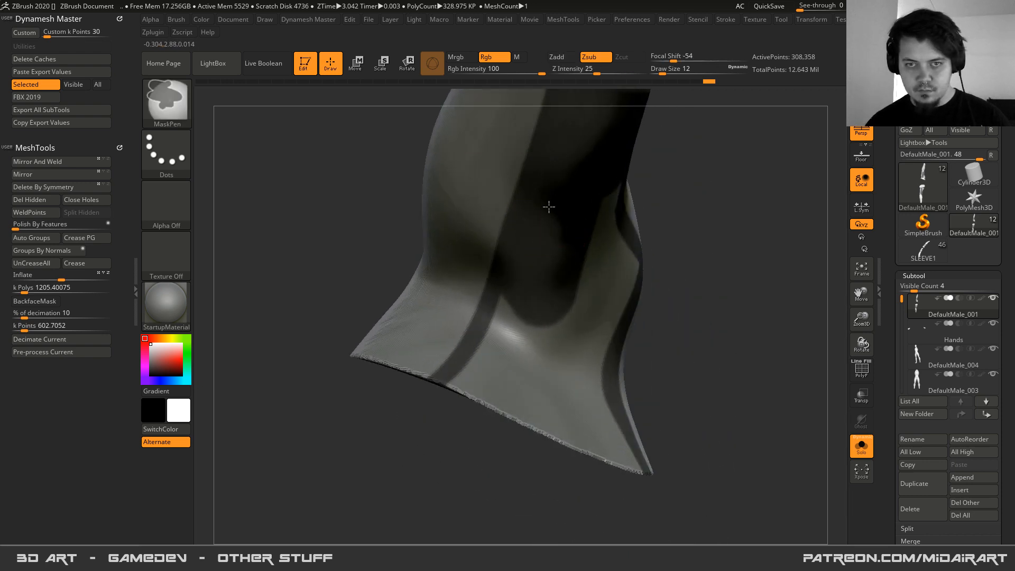
right_drag(517, 363, 488, 378)
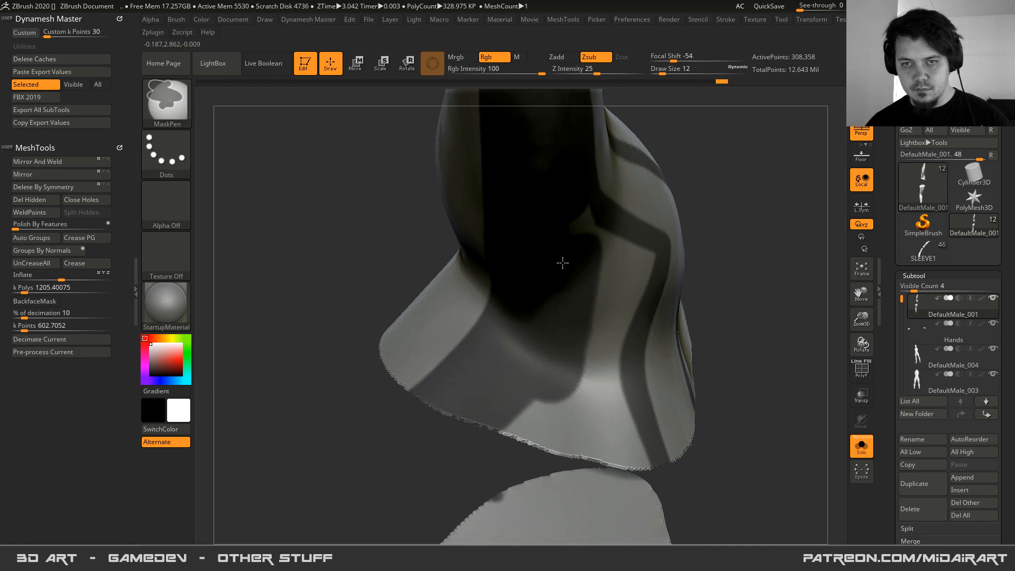
right_drag(562, 263, 560, 193)
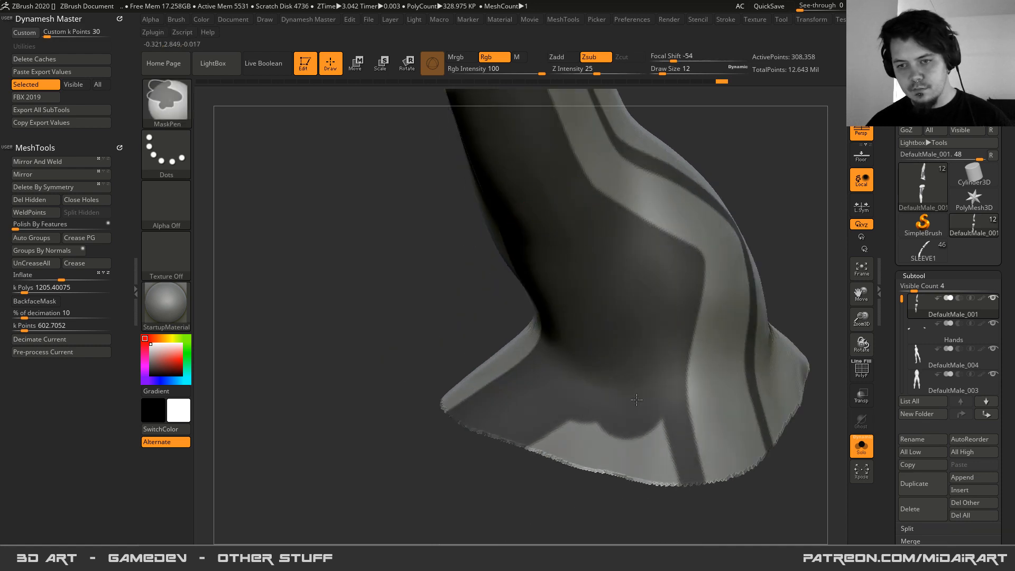
ctrl+drag(636, 400, 521, 429)
- Fill the remaining unmasked area along the other edge of the upper-arm panel
mouse_move(699, 353)
right_down()
mouse_move(626, 386)
mouse_move(677, 296)
right_up()
mouse_move(674, 306)
ctrl+mouse_down()
mouse_move(658, 426)
mouse_move(677, 365)
mouse_move(708, 344)
mouse_move(608, 252)
mouse_move(574, 175)
mouse_move(602, 188)
mouse_move(652, 261)
ctrl+mouse_up()
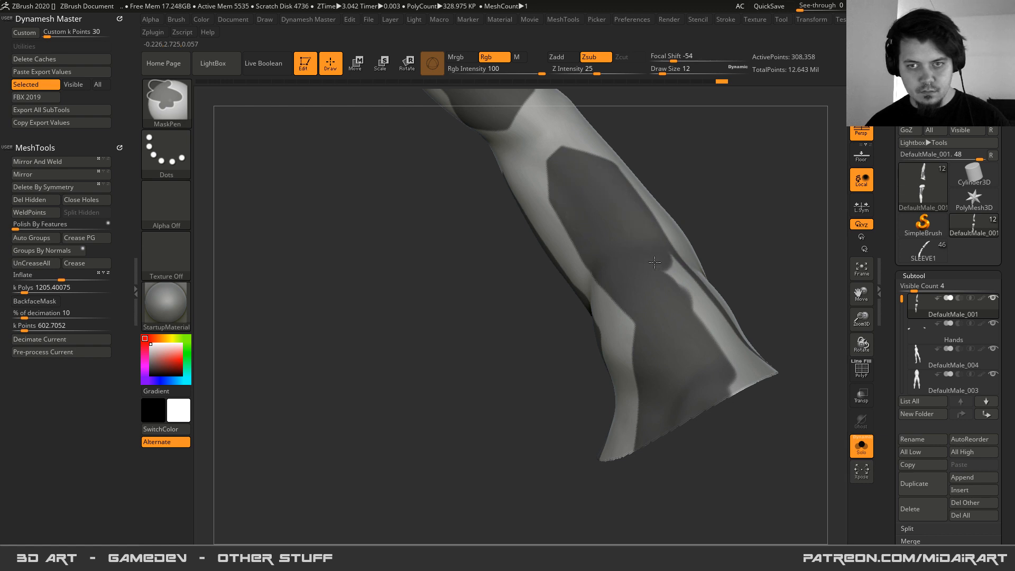
right_drag(653, 262, 635, 265)
mouse_move(646, 267)
ctrl+mouse_down()
mouse_move(667, 346)
mouse_move(660, 323)
mouse_move(699, 372)
mouse_move(654, 392)
ctrl+mouse_up()
- Set the draw size to 5 and erase the outer edge of the upper-arm mask's tip to move it back from the elbow
mouse_move(654, 392)
right_down()
mouse_move(666, 369)
mouse_move(678, 430)
mouse_move(664, 356)
mouse_move(640, 373)
mouse_move(633, 281)
mouse_move(512, 265)
mouse_move(548, 331)
right_up()
key(space)
drag(504, 267, 497, 267)
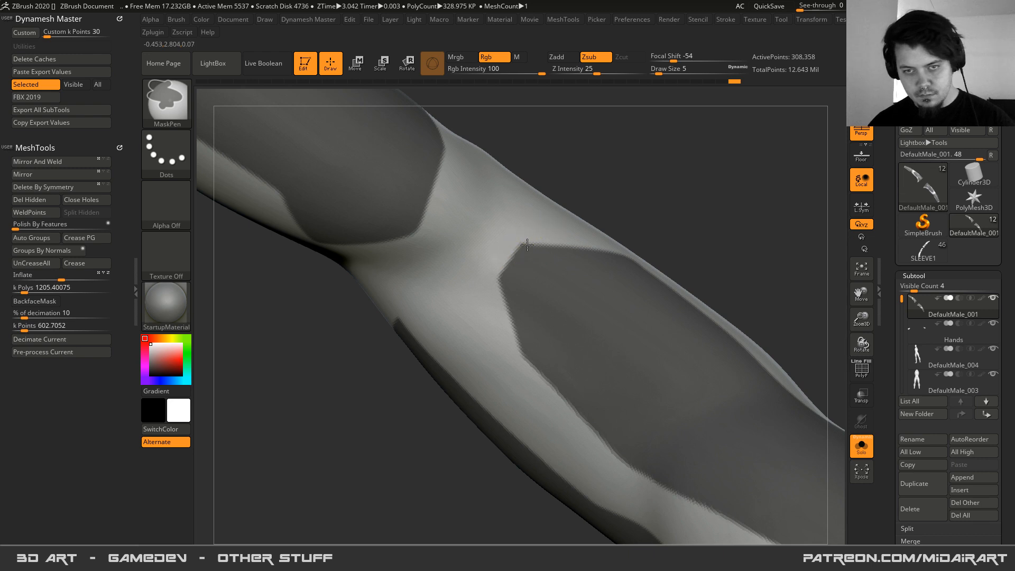
ctrl+alt+drag(531, 238, 490, 301)
mouse_move(550, 227)
ctrl+alt+mouse_down()
mouse_move(498, 312)
mouse_move(534, 423)
ctrl+alt+mouse_up()
ctrl+alt+drag(509, 280, 542, 377)
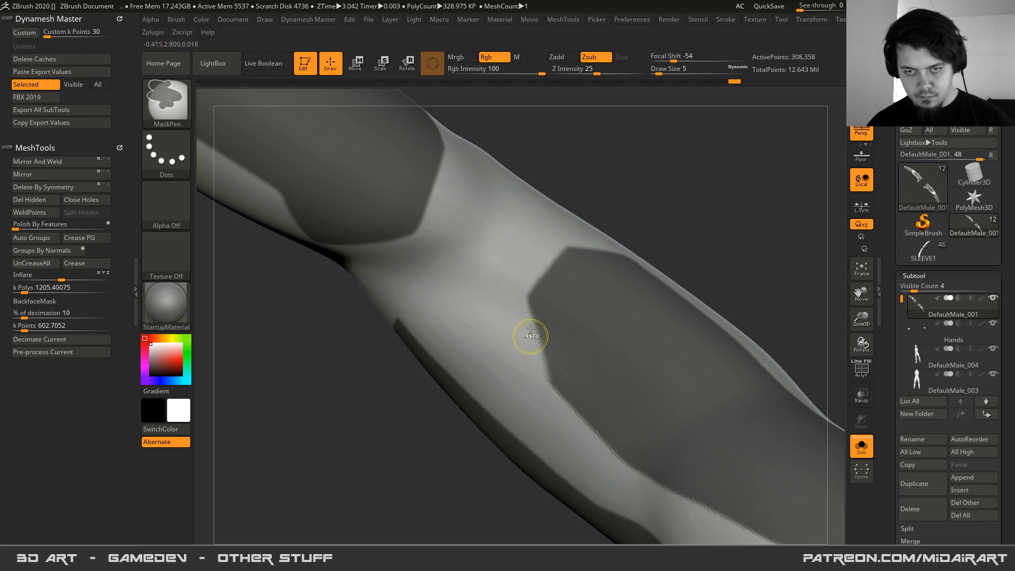
right_drag(528, 337, 540, 293)
mouse_move(548, 234)
ctrl+alt+mouse_down()
mouse_move(659, 257)
mouse_move(680, 278)
ctrl+alt+mouse_up()
- Set the draw size to 2 and mask a short diagonal line between the elbow and the upper-arm panel's tip
right_drag(482, 247, 528, 242)
key(space)
click(525, 238)
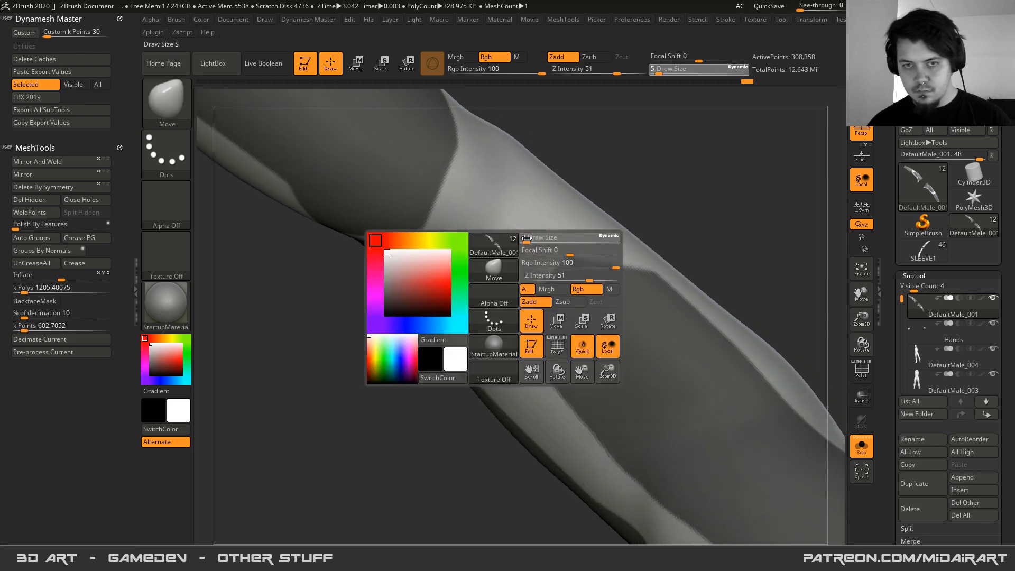
ctrl+drag(542, 241, 499, 280)
key(ctrl+z)
ctrl+drag(551, 229, 506, 278)
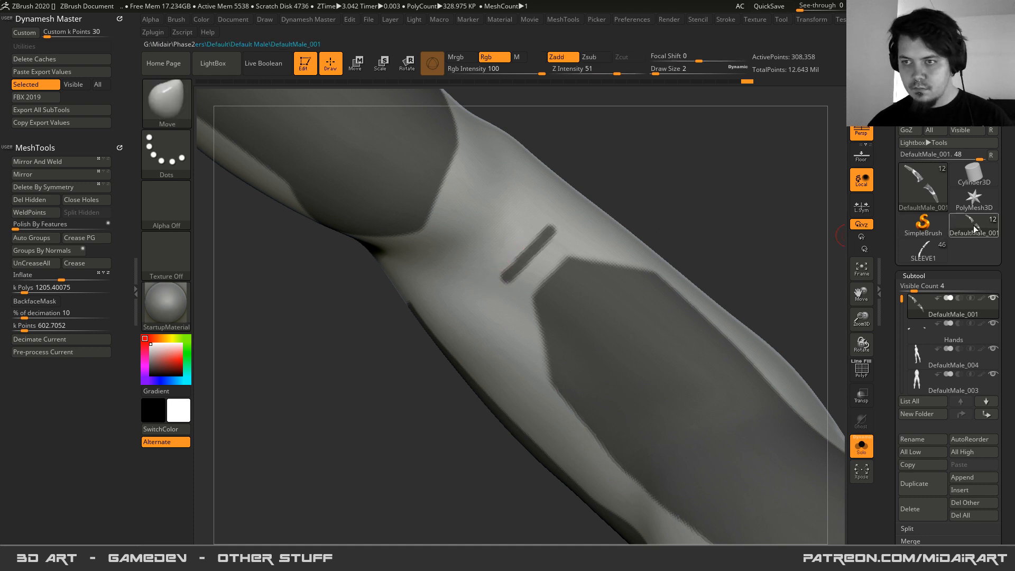
- Check the finished reference sleeve and mask a narrow V-shaped outline for a new panel alongside the upper-arm panel's tip
click(912, 252)
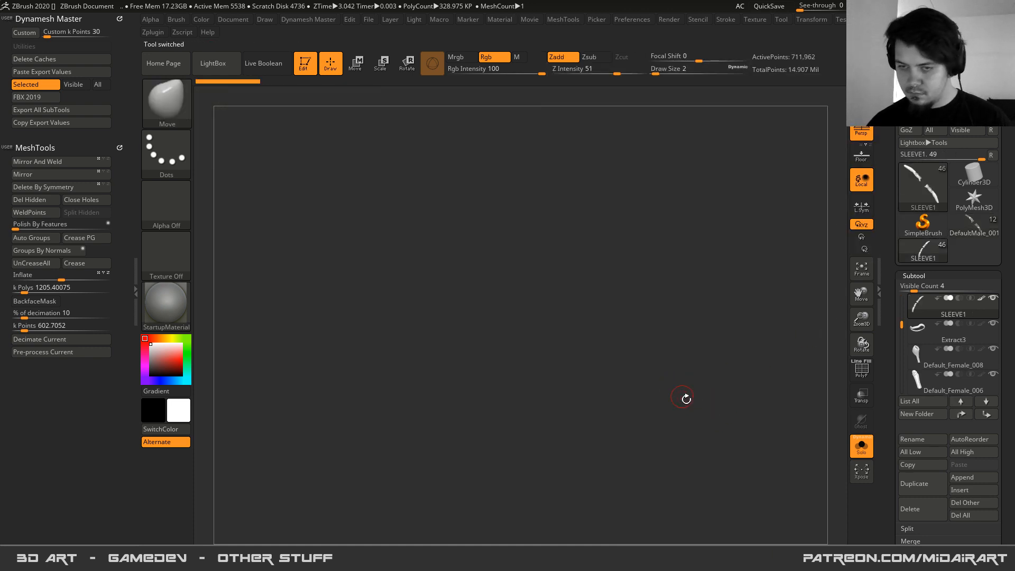
right_drag(472, 279, 409, 209)
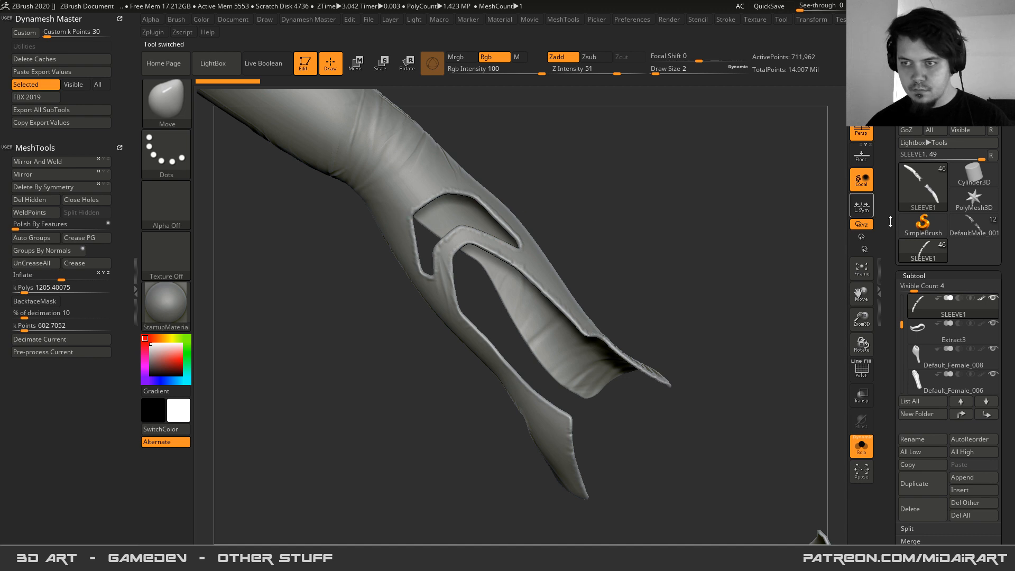
click(966, 223)
mouse_move(550, 226)
right_down()
mouse_move(587, 336)
mouse_move(546, 225)
mouse_move(564, 283)
mouse_move(559, 244)
right_up()
ctrl+drag(566, 269, 568, 287)
key(ctrl+z)
ctrl+drag(556, 233, 568, 288)
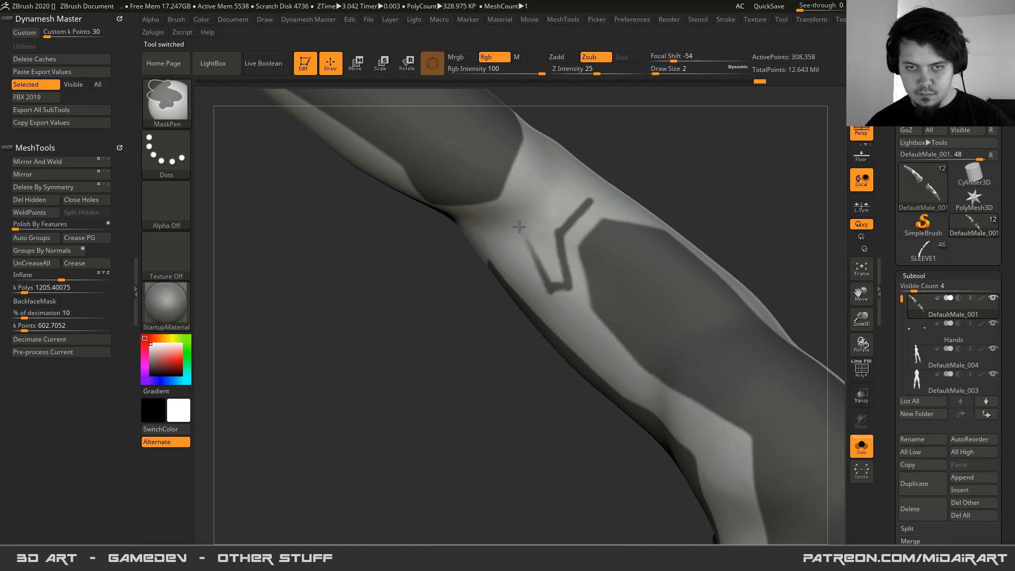
ctrl+drag(516, 219, 549, 309)
key(space)
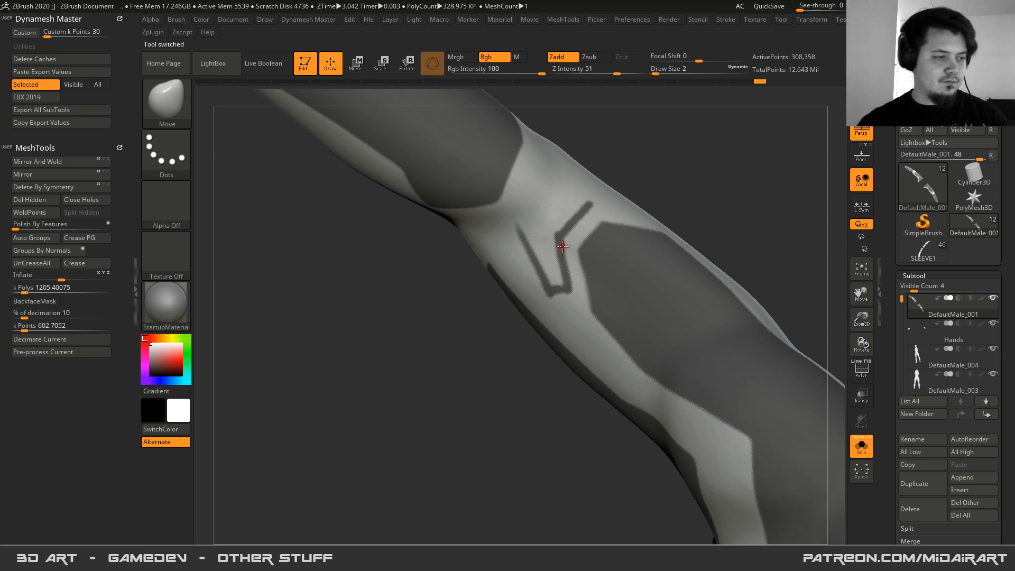
- Extend the new panel's outline around the upper-arm panel's tip to a pointed corner on the far side
alt+right_drag(568, 223, 584, 240)
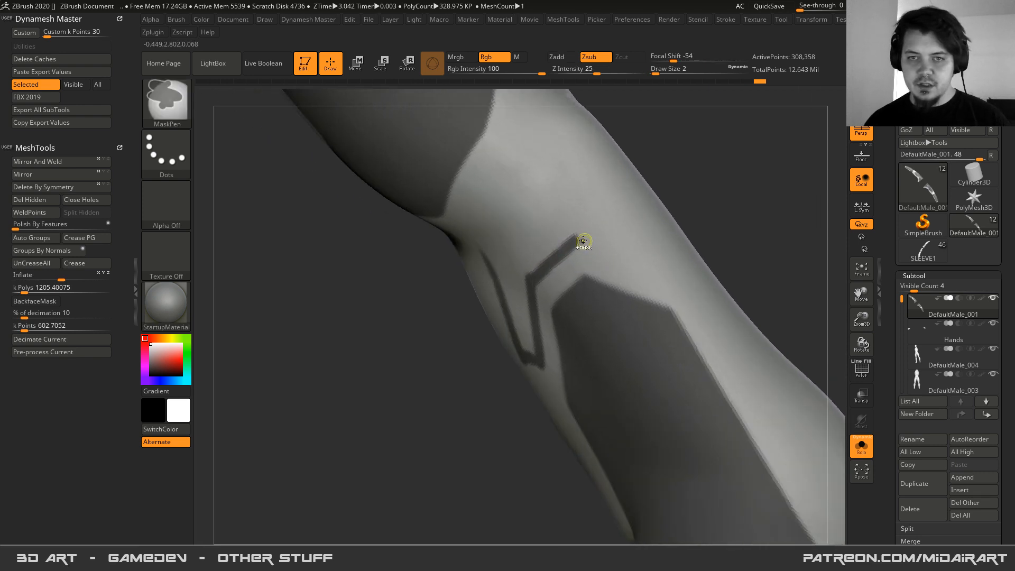
ctrl+drag(661, 260, 583, 245)
key(ctrl+z)
mouse_move(661, 263)
ctrl+mouse_down()
mouse_move(566, 231)
mouse_move(671, 277)
ctrl+mouse_up()
key(ctrl+z)
key(ctrl+z)
right_drag(662, 253, 675, 261)
ctrl+drag(686, 244, 667, 281)
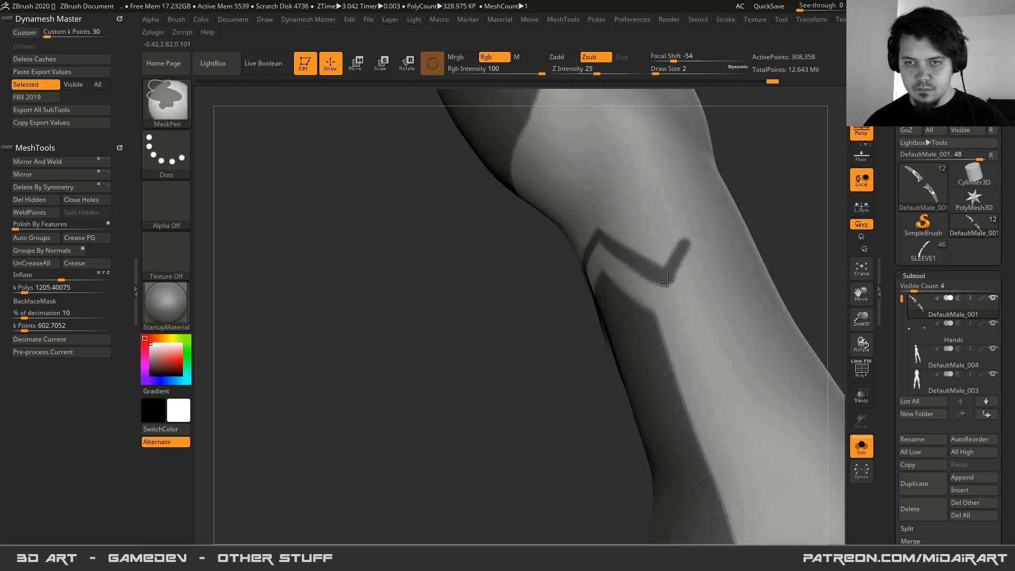
- Mask a straight line from the outline's far corner up toward the elbow, redrawing it until it fits
ctrl+drag(632, 123, 690, 244)
mouse_move(660, 206)
right_down()
mouse_move(648, 172)
mouse_move(630, 240)
right_up()
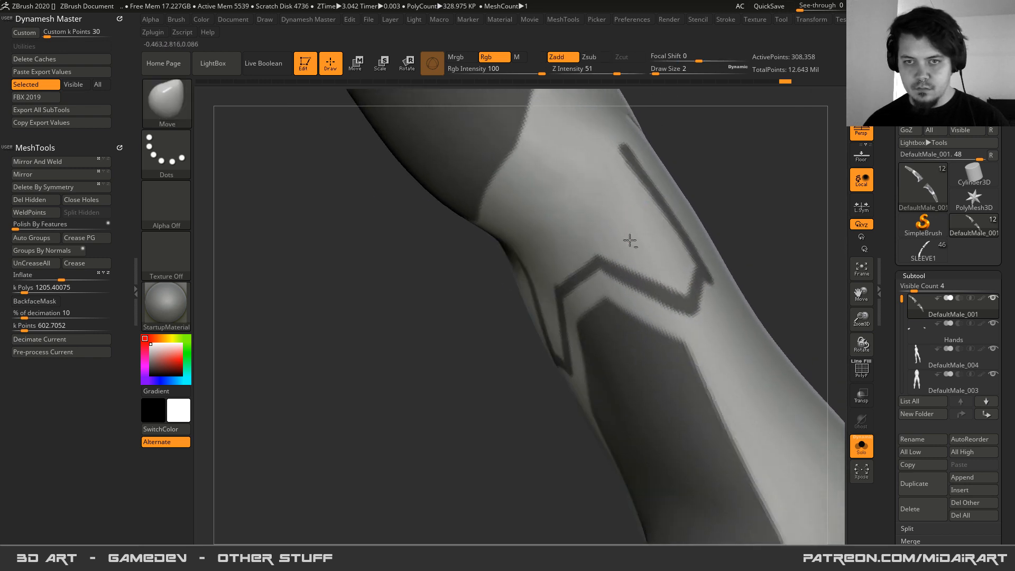
key(ctrl+z)
ctrl+drag(616, 166, 697, 269)
key(ctrl+z)
ctrl+drag(607, 158, 703, 277)
right_drag(574, 195, 576, 172)
right_drag(508, 214, 541, 193)
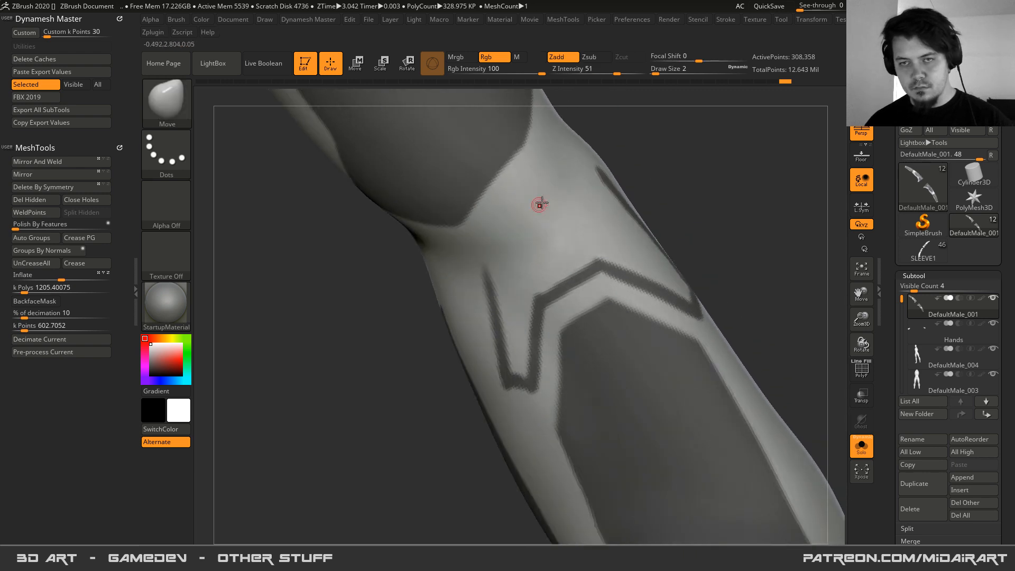
- Compare with the reference sleeve and mask the new panel's elbow-side edge, joining it to the outline's near leg
click(919, 244)
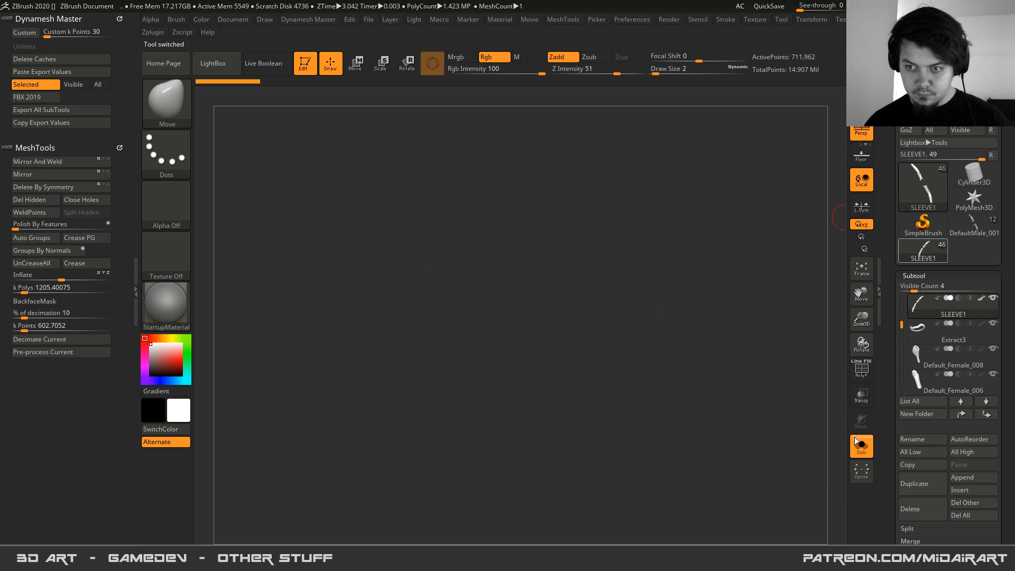
ctrl+right_drag(493, 272, 564, 283)
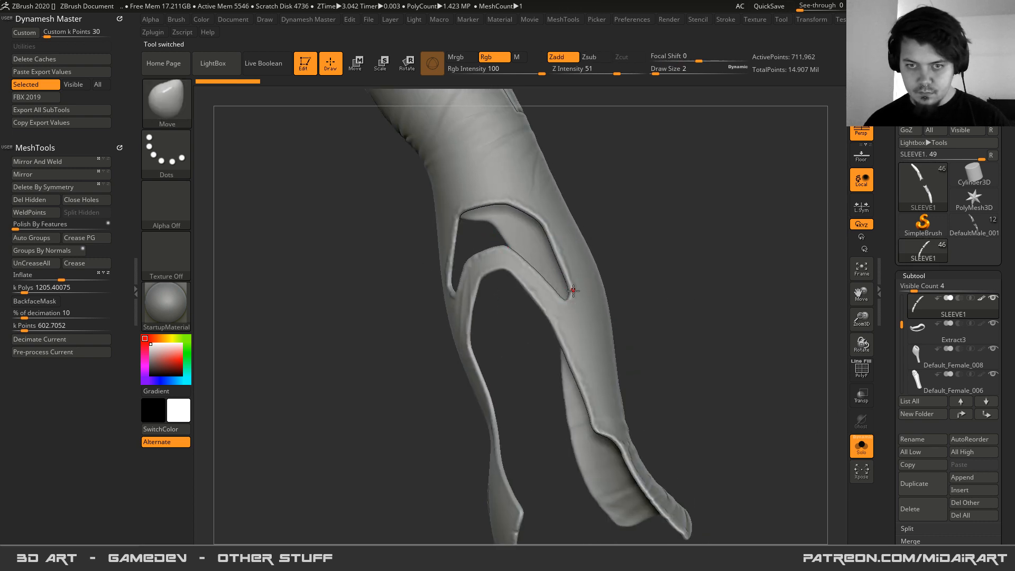
click(969, 222)
key(f)
right_drag(503, 271, 468, 267)
alt+right_drag(481, 193, 492, 270)
mouse_move(492, 271)
right_down()
mouse_move(539, 272)
mouse_move(498, 312)
mouse_move(467, 259)
mouse_move(477, 254)
right_up()
ctrl+drag(495, 236, 440, 281)
key(ctrl+z)
mouse_move(496, 232)
ctrl+mouse_down()
mouse_move(437, 276)
mouse_move(434, 340)
ctrl+mouse_up()
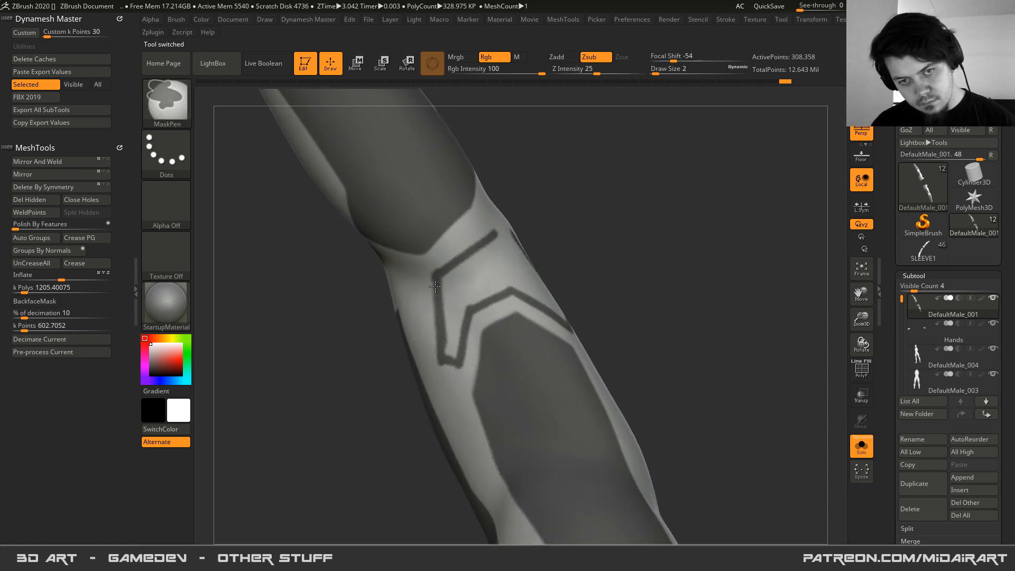
ctrl+drag(435, 287, 441, 359)
- Mask the remaining elbow-side edge across to the far corner to close the new panel's outline
mouse_move(448, 303)
right_down()
mouse_move(471, 261)
mouse_move(496, 311)
mouse_move(512, 268)
mouse_move(495, 238)
right_up()
ctrl+drag(504, 223, 561, 261)
mouse_move(493, 223)
ctrl+mouse_down()
mouse_move(560, 264)
mouse_move(593, 268)
ctrl+mouse_up()
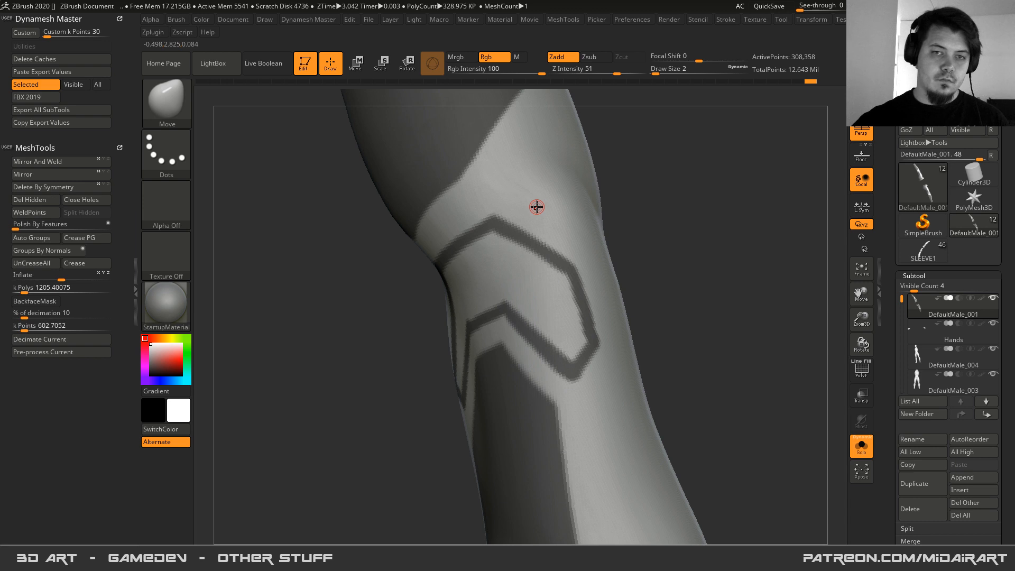
- Set the draw size to 4 and fill the near leg and middle of the new panel's outline with mask
right_drag(384, 293, 434, 286)
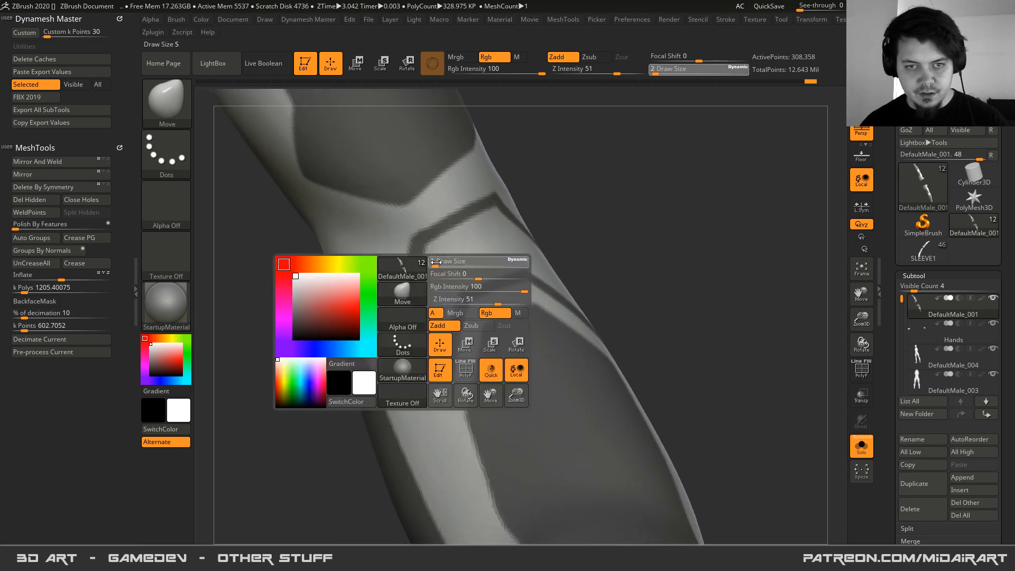
ctrl+drag(436, 253, 433, 353)
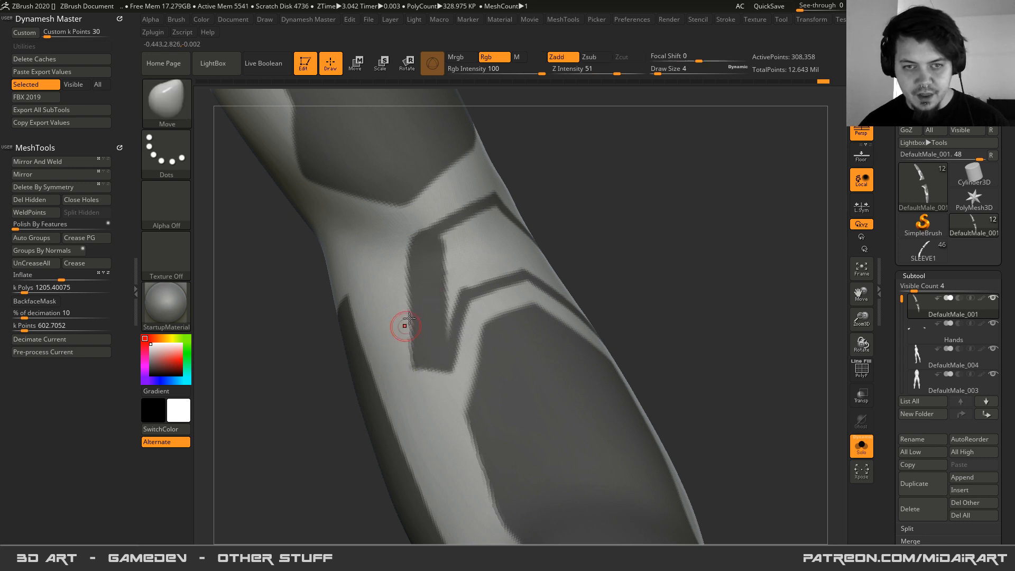
right_drag(402, 332, 435, 300)
ctrl+drag(450, 274, 443, 328)
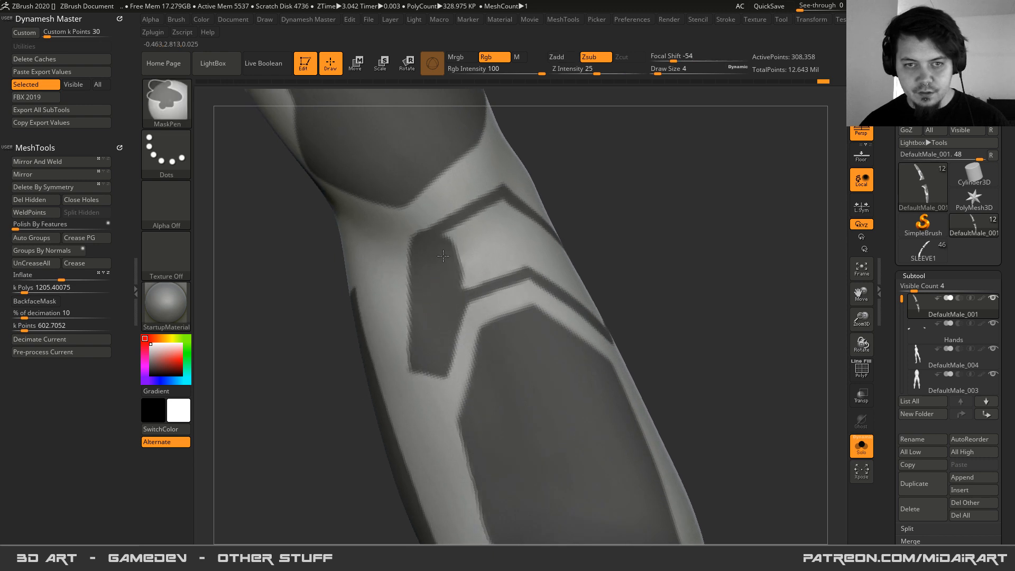
right_drag(462, 265, 460, 267)
ctrl+drag(460, 267, 516, 262)
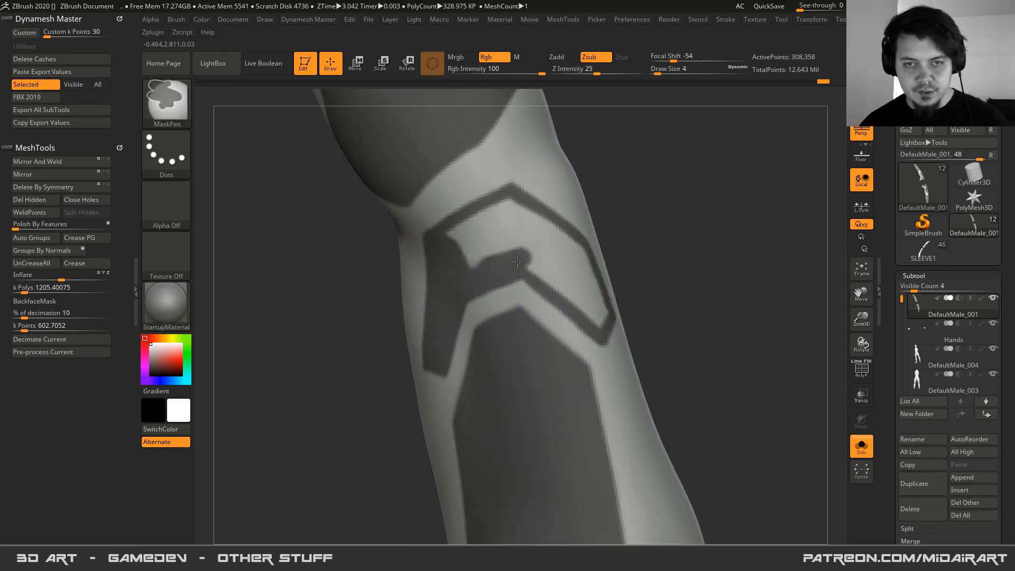
mouse_move(453, 236)
ctrl+mouse_down()
mouse_move(496, 212)
mouse_move(468, 253)
ctrl+mouse_up()
- Fill the rest of the new panel's outline with mask on the far side of the arm
right_drag(562, 276, 585, 267)
mouse_move(584, 268)
ctrl+mouse_down()
mouse_move(602, 288)
mouse_move(592, 322)
mouse_move(546, 263)
ctrl+mouse_up()
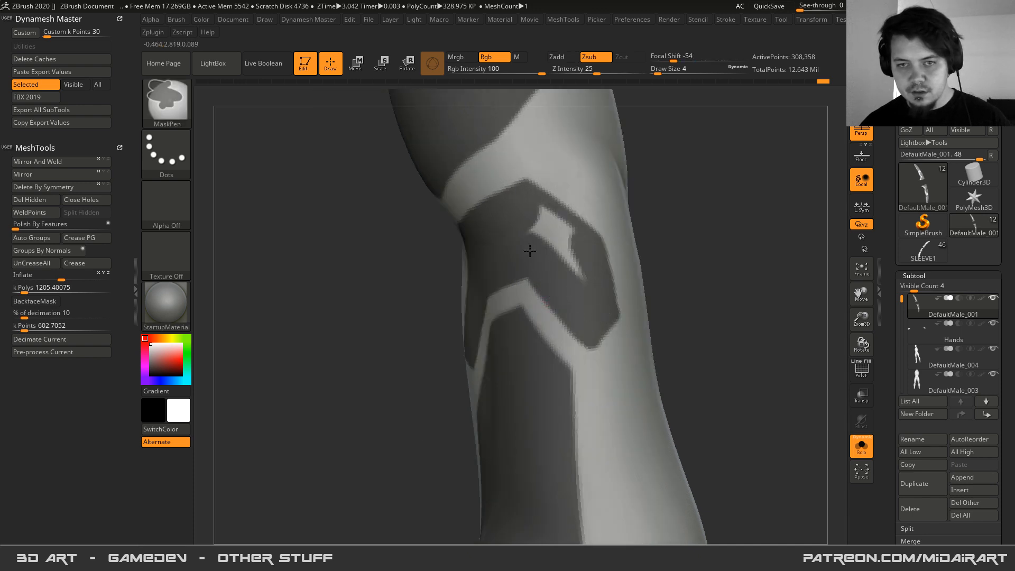
mouse_move(534, 210)
ctrl+mouse_down()
mouse_move(571, 258)
mouse_move(587, 303)
ctrl+mouse_up()
right_drag(587, 303, 577, 304)
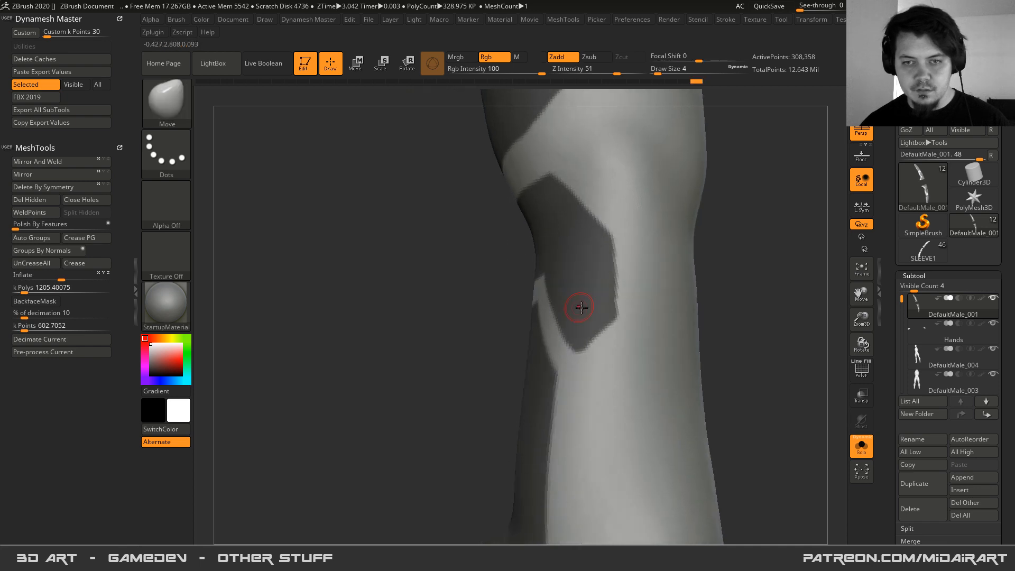
- Reshape the panel's far tip and erase along its outer side to leave a straight edge
ctrl+drag(597, 315, 586, 344)
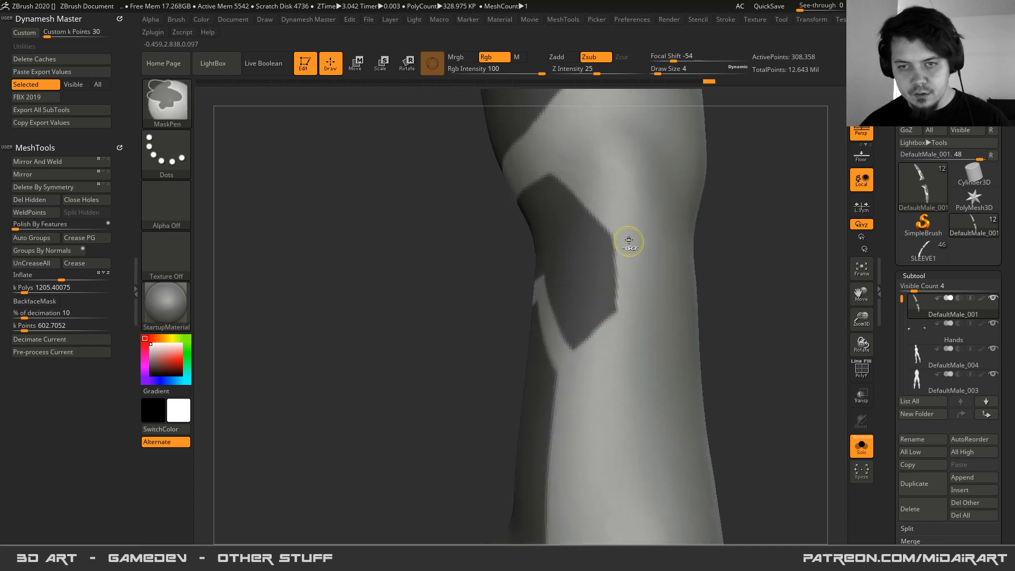
right_drag(633, 242, 637, 272)
ctrl+drag(588, 345, 612, 325)
right_drag(614, 202, 585, 331)
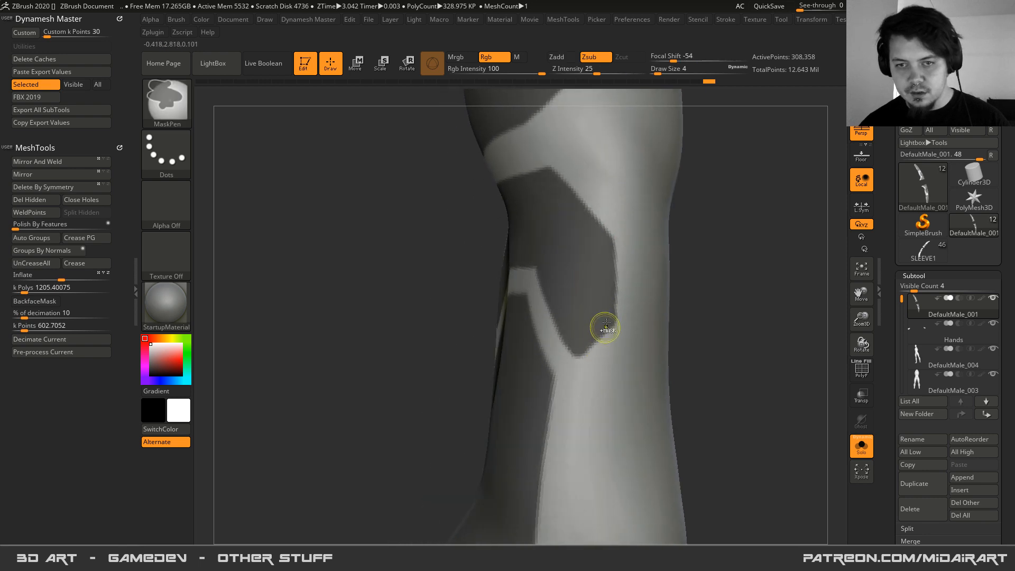
ctrl+alt+drag(612, 236, 616, 346)
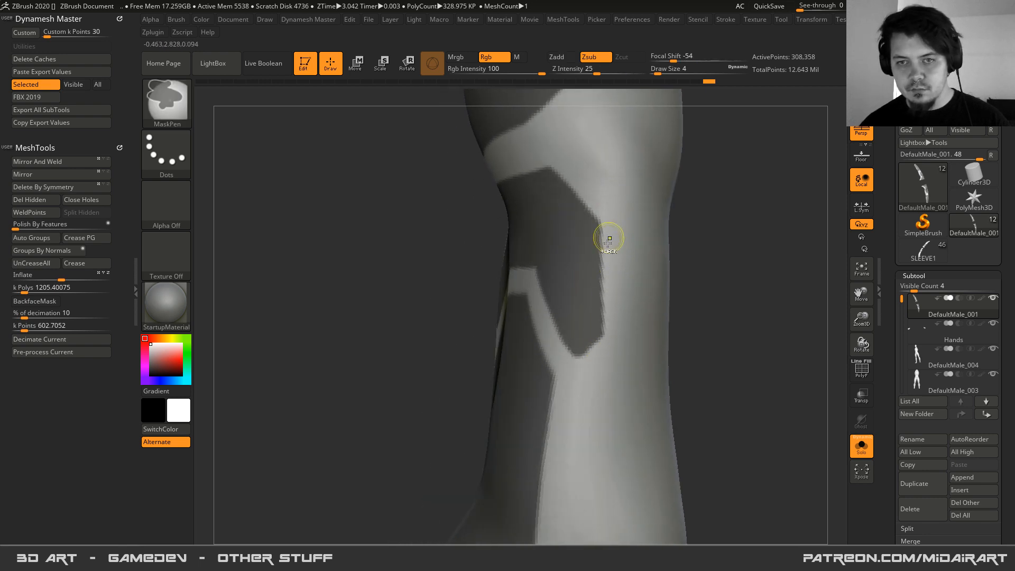
- Erase along the panel's elbow-side edge to straighten it and widen the gap below the forearm panel
mouse_move(573, 280)
right_down()
mouse_move(566, 304)
mouse_move(519, 286)
right_up()
right_drag(415, 270, 456, 269)
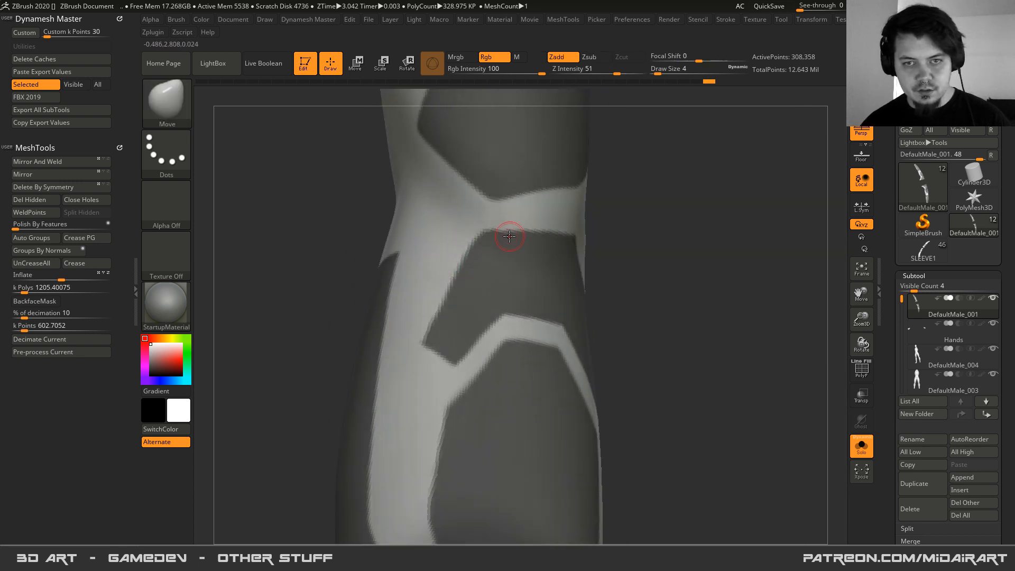
right_drag(501, 233, 482, 219)
ctrl+alt+drag(525, 226, 611, 228)
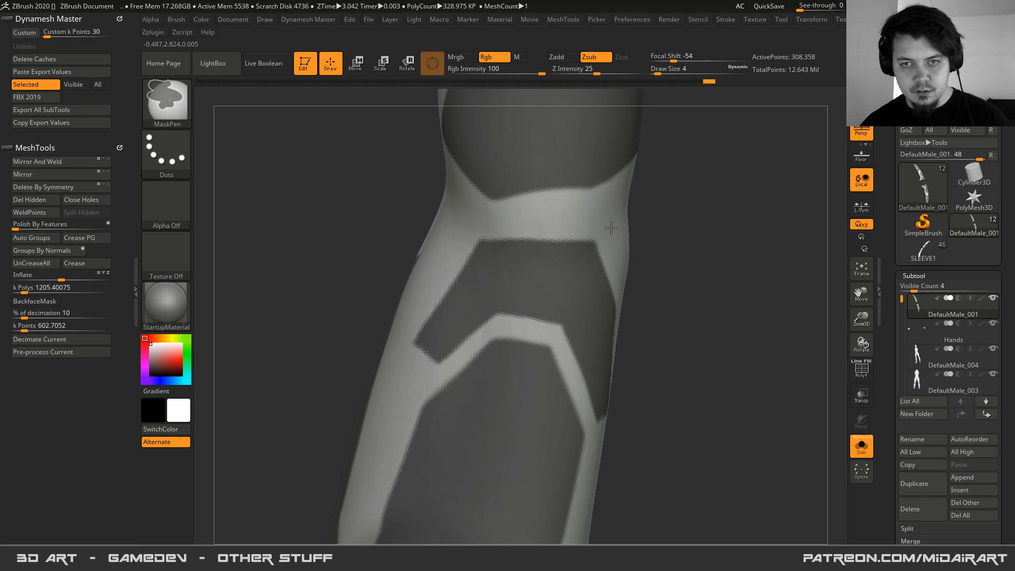
- Mask a short straight line on the forearm's unmasked side near the elbow
mouse_move(460, 277)
right_down()
mouse_move(451, 290)
mouse_move(372, 258)
mouse_move(344, 296)
mouse_move(341, 225)
mouse_move(449, 255)
mouse_move(427, 354)
mouse_move(539, 311)
mouse_move(444, 312)
right_up()
right_drag(460, 265, 454, 235)
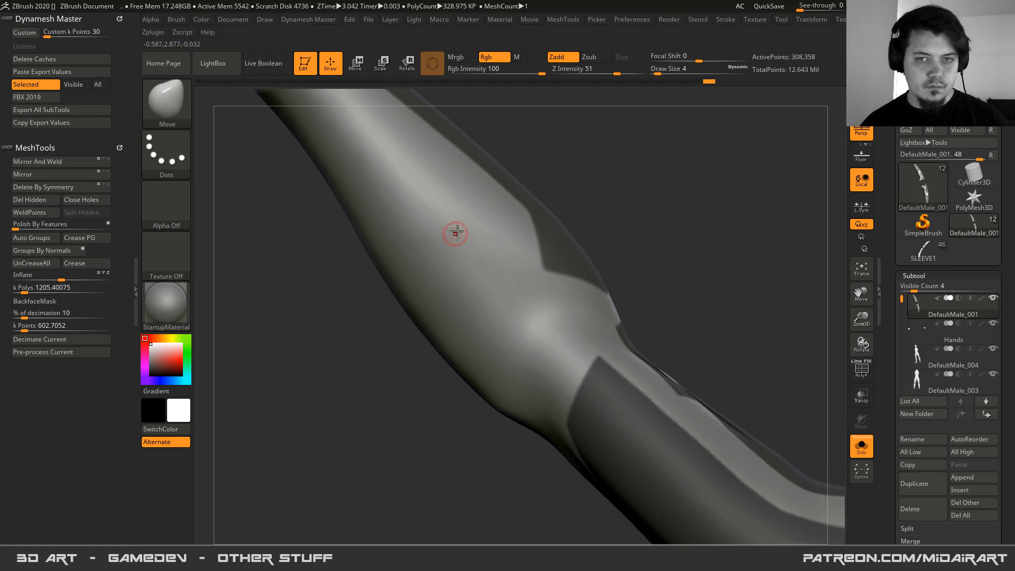
key(ctrl)
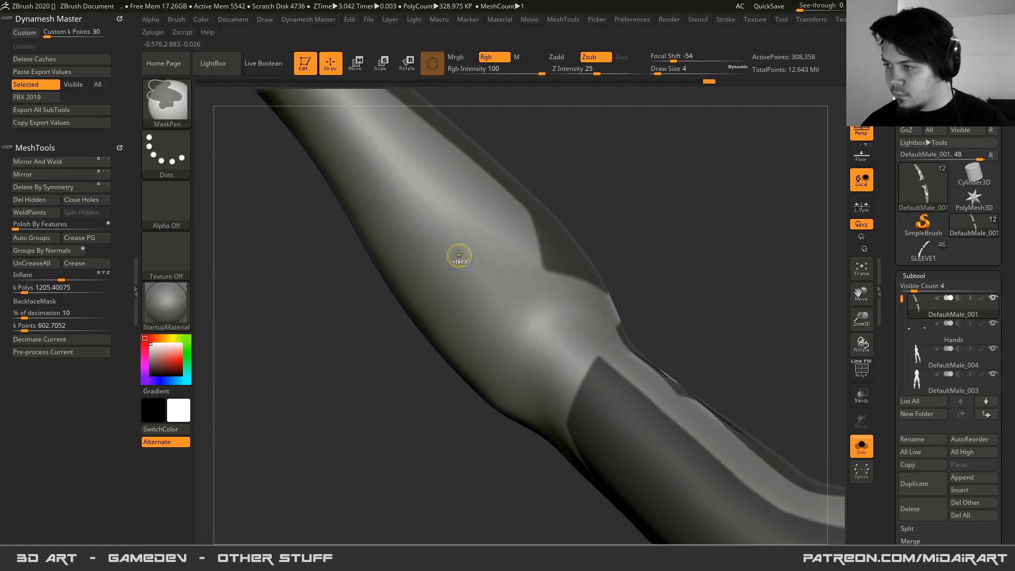
ctrl+drag(462, 223, 465, 290)
key(ctrl+z)
ctrl+drag(463, 225, 466, 300)
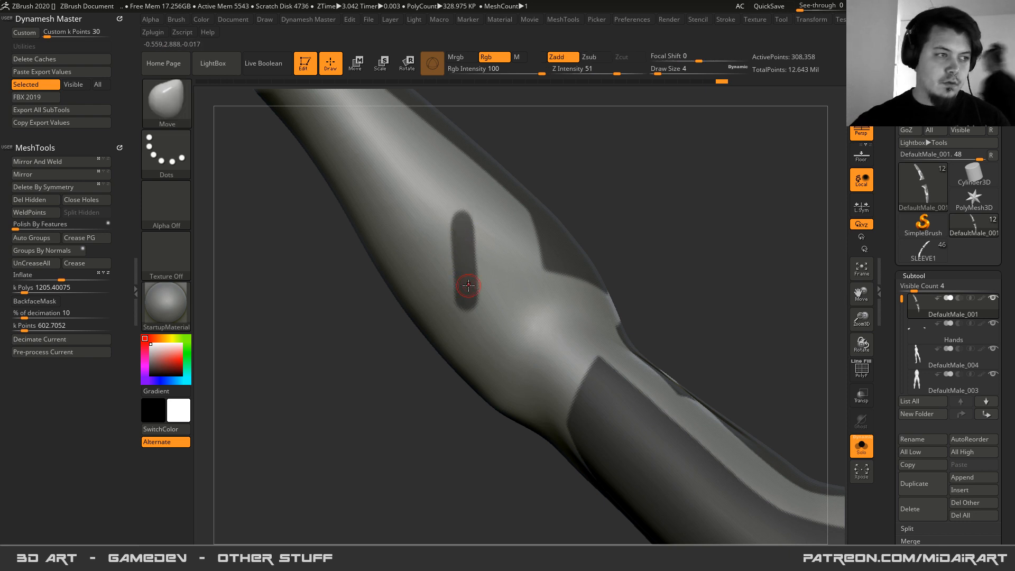
- Examine the forearm's unmasked side from the wrist to the elbow
alt+right_drag(432, 247, 554, 364)
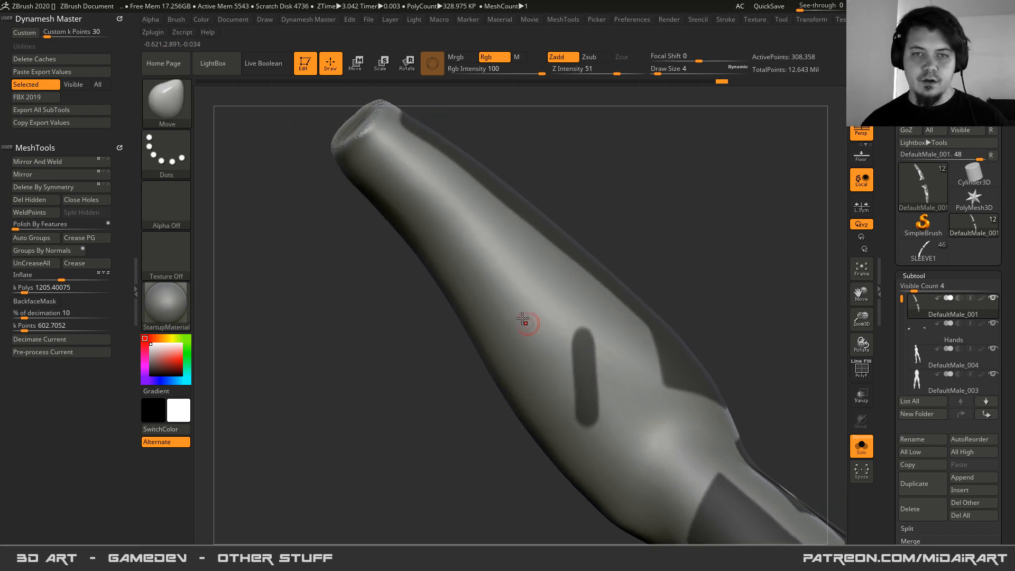
mouse_move(453, 214)
right_down()
mouse_move(439, 249)
mouse_move(476, 308)
mouse_move(471, 292)
right_up()
mouse_move(482, 290)
ctrl+alt+mouse_down()
mouse_move(562, 337)
mouse_move(480, 283)
ctrl+alt+mouse_up()
mouse_move(479, 283)
right_down()
mouse_move(451, 297)
mouse_move(487, 337)
right_up()
mouse_move(471, 206)
ctrl+alt+mouse_down()
mouse_move(487, 171)
mouse_move(456, 272)
ctrl+alt+mouse_up()
mouse_move(444, 259)
right_down()
mouse_move(469, 200)
mouse_move(473, 289)
right_up()
ctrl+alt+drag(471, 173, 480, 189)
right_drag(439, 329, 478, 252)
mouse_move(561, 334)
right_down()
mouse_move(537, 301)
mouse_move(540, 269)
mouse_move(558, 288)
right_up()
alt+right_drag(624, 369, 589, 300)
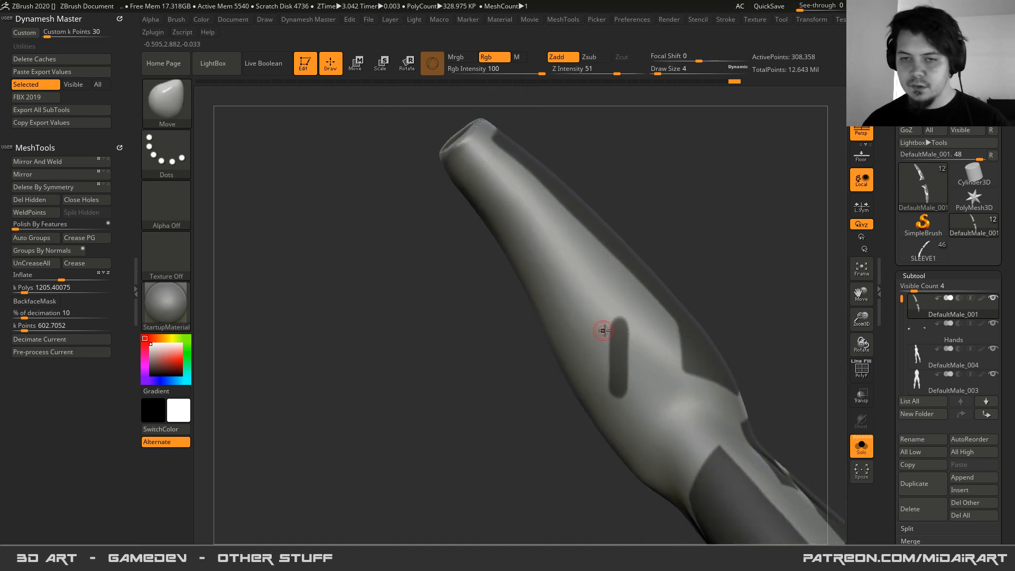
right_drag(507, 257, 486, 196)
- Turn on LazyMouse for the mask brush and mask a long straight line from near the wrist to the short elbow line
key(ctrl)
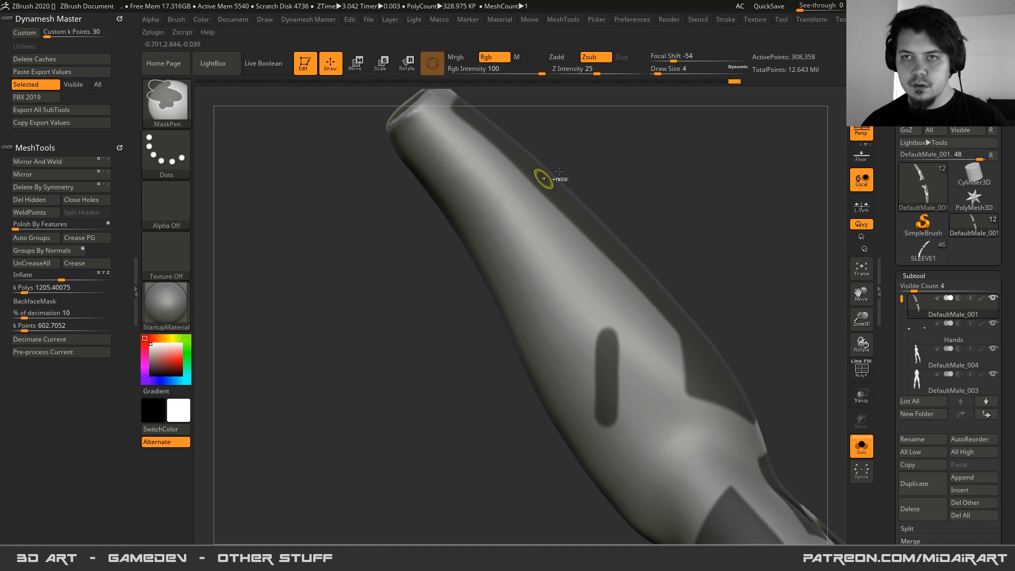
click(724, 19)
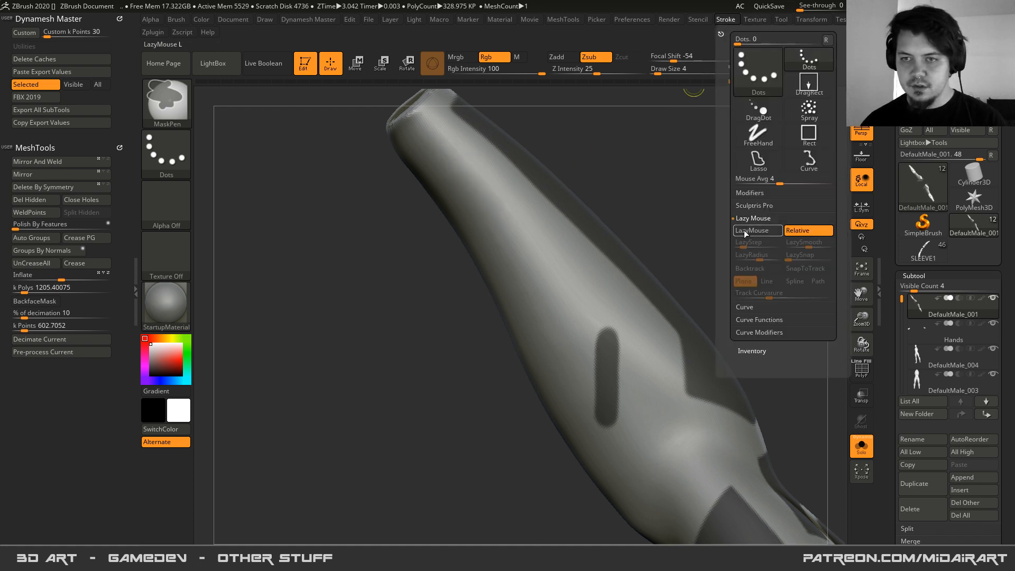
click(746, 233)
drag(447, 159, 590, 336)
key(ctrl+z)
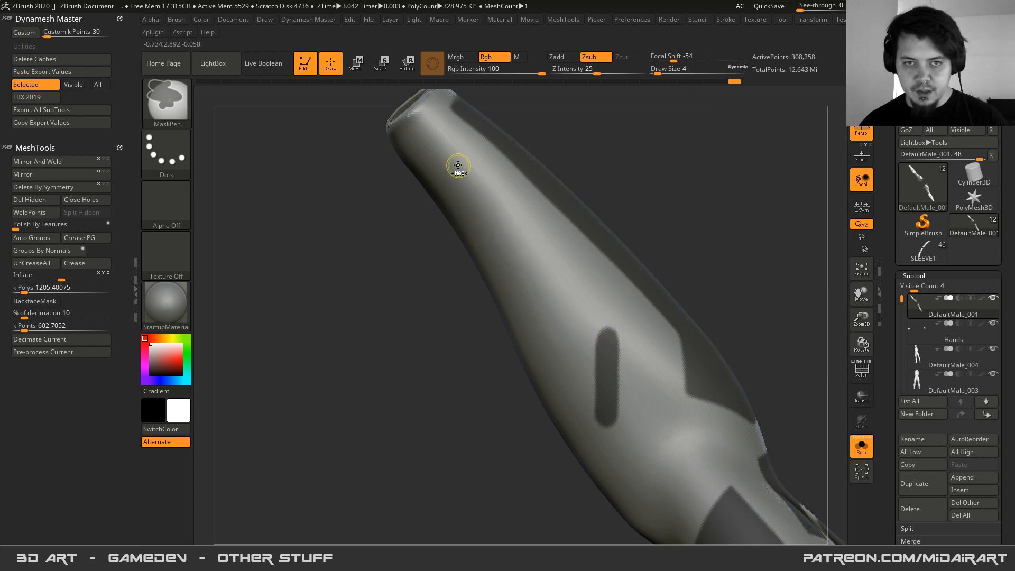
drag(446, 153, 627, 353)
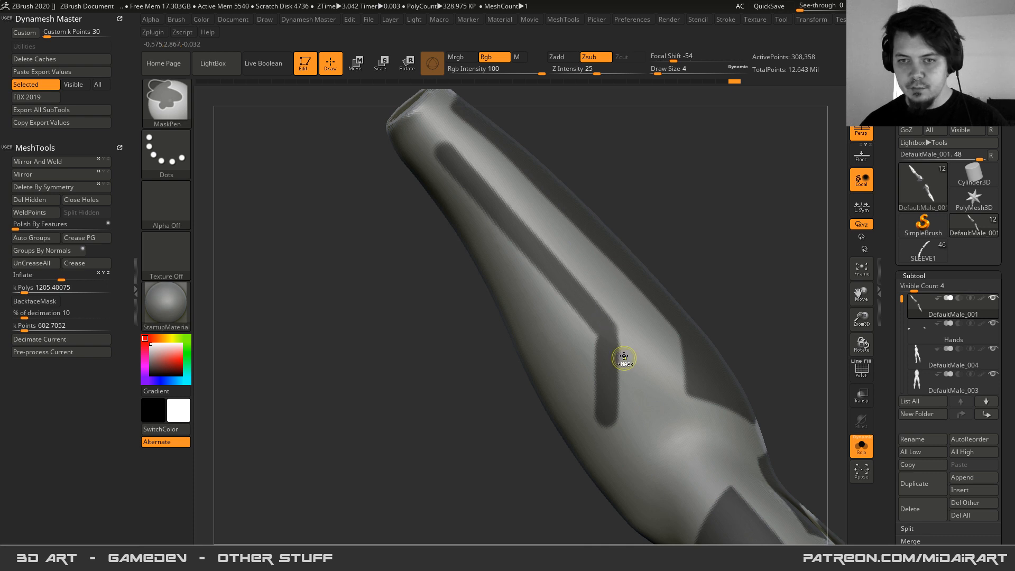
drag(604, 384, 604, 385)
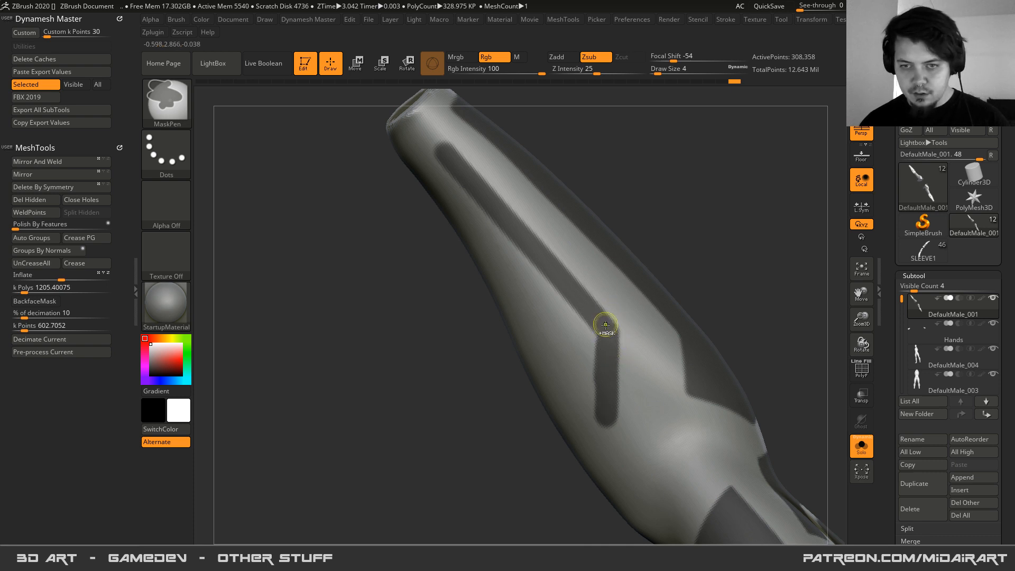
- Mask short straight lines across the forearm from both ends of the long line, one near the wrist and one near the elbow
mouse_move(601, 431)
mouse_down()
mouse_move(579, 323)
mouse_move(604, 362)
mouse_move(573, 336)
mouse_up()
drag(484, 287, 527, 175)
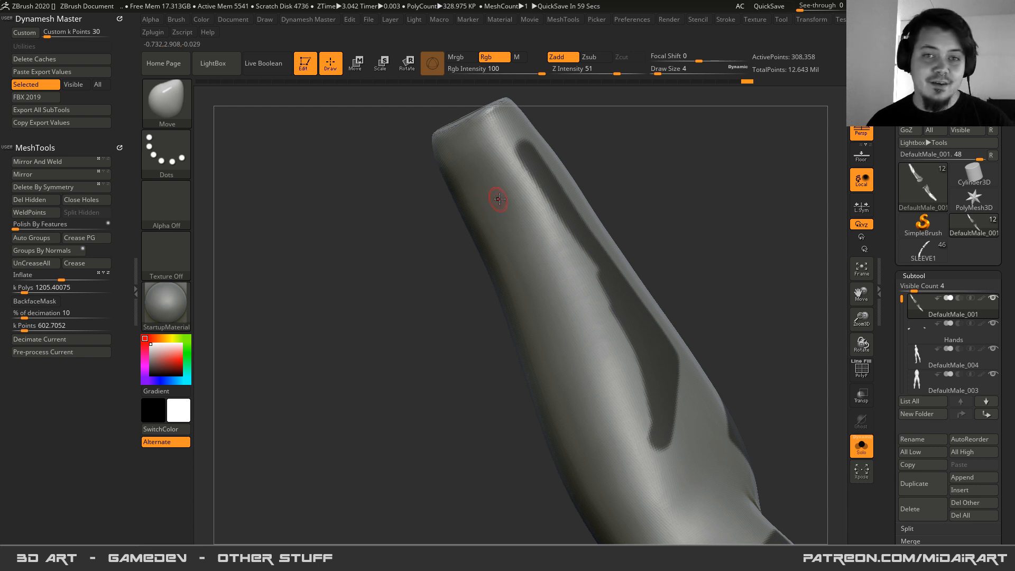
key(ctrl)
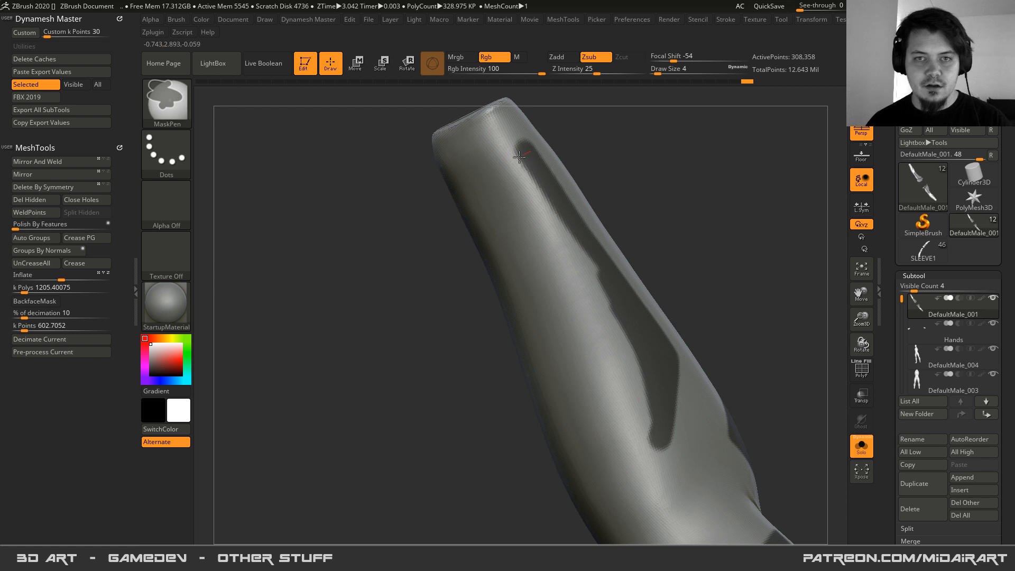
ctrl+drag(523, 155, 454, 200)
mouse_move(584, 322)
alt+right_down()
mouse_move(549, 254)
mouse_move(561, 380)
mouse_move(610, 376)
alt+right_up()
mouse_move(609, 376)
ctrl+mouse_down()
mouse_move(645, 356)
mouse_move(569, 403)
ctrl+mouse_up()
ctrl+drag(643, 371, 564, 409)
right_drag(568, 380, 555, 347)
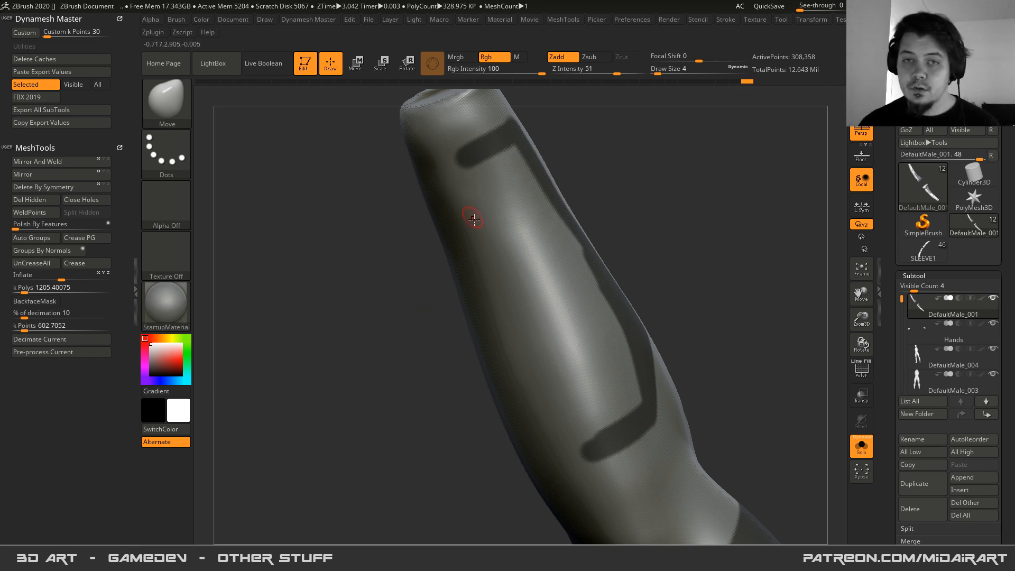
- Close the forearm panel's outline with a long straight masked line and thicken the mask along its inner edges
mouse_move(461, 157)
ctrl+mouse_down()
mouse_move(590, 433)
mouse_move(464, 189)
mouse_move(520, 317)
mouse_move(553, 357)
ctrl+mouse_up()
right_drag(553, 356, 532, 260)
ctrl+click(532, 260)
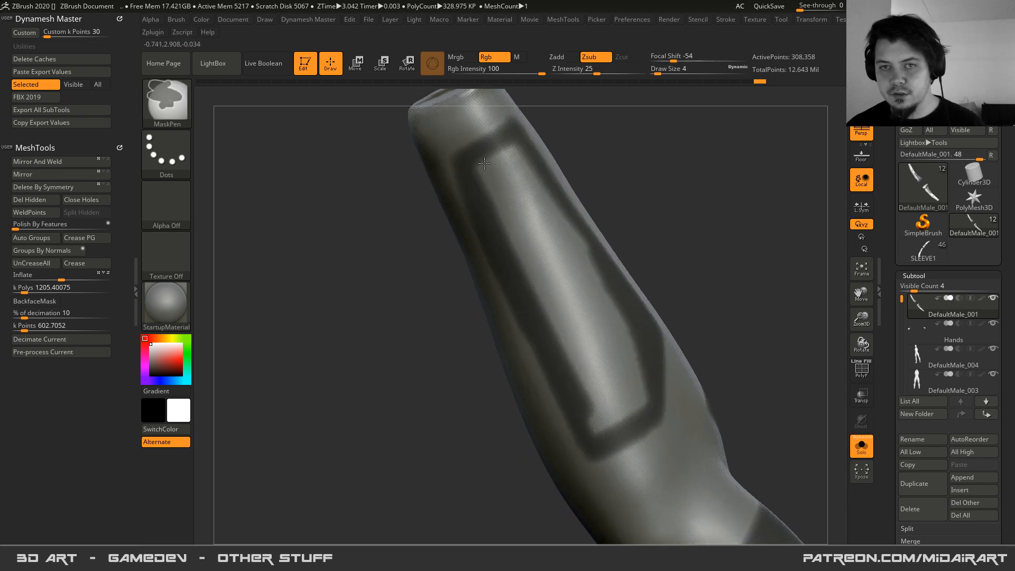
ctrl+alt+click(496, 218)
ctrl+drag(478, 171, 603, 444)
ctrl+drag(489, 149, 603, 446)
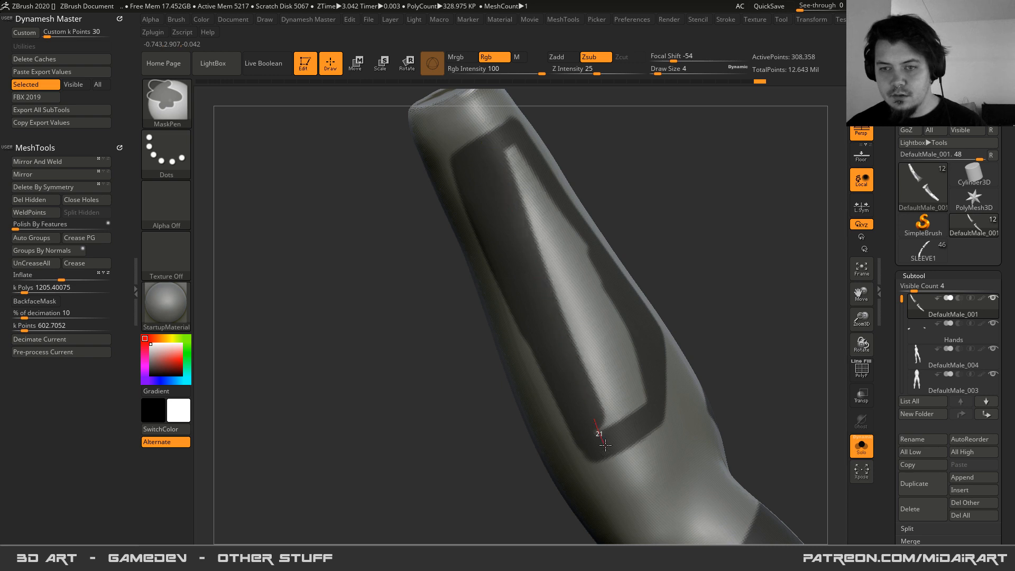
ctrl+drag(657, 390, 603, 434)
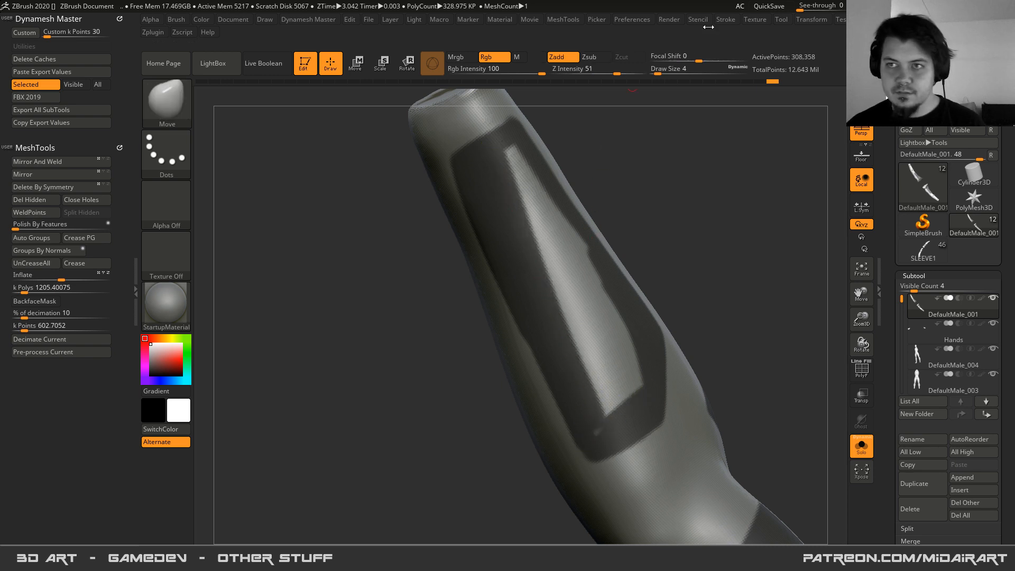
- Turn off LazyMouse and fill the inside of the forearm outline into a solid masked panel
ctrl+click(727, 19)
ctrl+drag(497, 157, 579, 240)
right_drag(579, 241, 549, 230)
mouse_move(546, 227)
ctrl+mouse_down()
mouse_move(588, 261)
mouse_move(626, 370)
mouse_move(595, 432)
mouse_move(524, 216)
mouse_move(568, 334)
ctrl+mouse_up()
mouse_move(568, 334)
right_down()
mouse_move(532, 301)
mouse_move(516, 301)
right_up()
- Turn LazyMouse back on and straighten the new forearm panel's long edge and elbow-side edge with mask and erase strokes
click(725, 19)
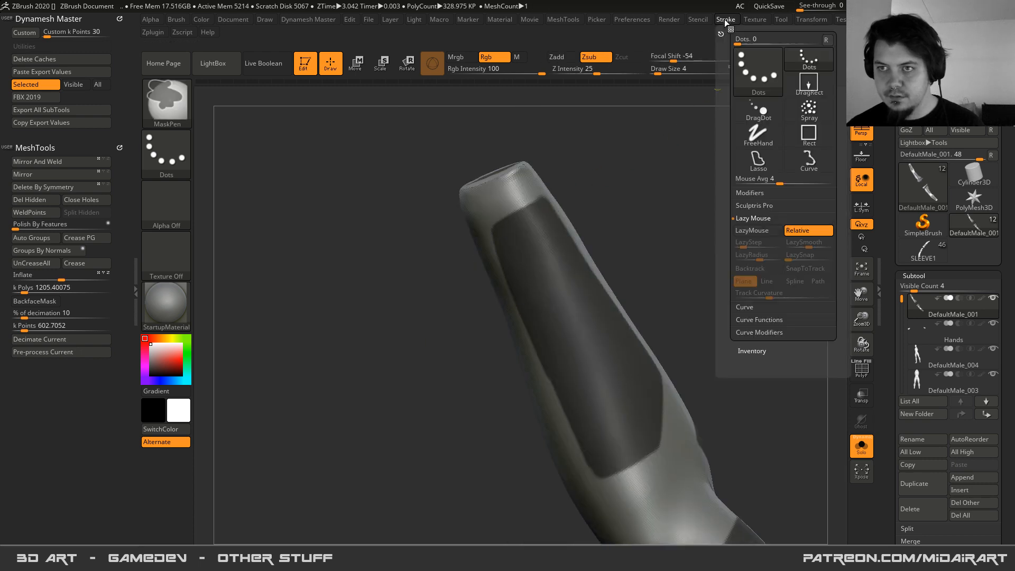
mouse_move(502, 288)
alt+right_down()
mouse_move(492, 224)
mouse_move(516, 206)
mouse_move(499, 320)
mouse_move(489, 174)
alt+right_up()
ctrl+drag(468, 152, 531, 300)
mouse_move(571, 390)
ctrl+mouse_down()
mouse_move(468, 147)
mouse_move(456, 167)
mouse_move(472, 222)
ctrl+mouse_up()
ctrl+alt+drag(516, 327, 556, 418)
right_drag(550, 390, 580, 399)
ctrl+alt+drag(601, 389, 531, 411)
key(ctrl+z)
ctrl+alt+drag(638, 374, 526, 415)
- Erase along the forearm panel's wrist-side edge to straighten it and sharpen its corners
mouse_move(526, 415)
right_down()
mouse_move(496, 206)
mouse_move(488, 206)
right_up()
mouse_move(510, 258)
right_down()
mouse_move(496, 246)
mouse_move(495, 262)
mouse_move(524, 188)
mouse_move(517, 180)
mouse_move(532, 185)
mouse_move(522, 195)
right_up()
ctrl+drag(499, 185, 583, 220)
key(ctrl+z)
ctrl+alt+drag(500, 186, 572, 213)
right_drag(582, 214, 513, 181)
ctrl+alt+drag(449, 192, 396, 254)
ctrl+alt+drag(495, 192, 385, 210)
right_drag(385, 210, 471, 190)
ctrl+alt+drag(497, 194, 382, 220)
- Mask a straight line across the elbow in the gap between the upper-arm and forearm panels
mouse_move(383, 220)
right_down()
mouse_move(499, 296)
mouse_move(415, 288)
mouse_move(441, 315)
mouse_move(414, 294)
right_up()
ctrl+right_drag(413, 294, 544, 258)
mouse_move(493, 328)
alt+right_down()
mouse_move(564, 296)
mouse_move(544, 263)
mouse_move(589, 290)
mouse_move(616, 285)
mouse_move(598, 282)
alt+right_up()
ctrl+drag(610, 278, 540, 267)
key(ctrl+z)
ctrl+right_drag(555, 271, 613, 280)
ctrl+drag(638, 280, 499, 249)
key(ctrl+z)
mouse_move(630, 276)
ctrl+mouse_down()
mouse_move(518, 241)
mouse_move(661, 287)
mouse_move(635, 292)
mouse_move(631, 325)
mouse_move(614, 333)
mouse_move(517, 302)
mouse_move(495, 270)
ctrl+mouse_up()
- Fill the elbow area into a solid four-sided masked patch
right_drag(495, 270, 530, 253)
mouse_move(540, 250)
ctrl+mouse_down()
mouse_move(543, 233)
mouse_move(517, 317)
mouse_move(548, 242)
mouse_move(544, 260)
mouse_move(625, 280)
mouse_move(616, 294)
mouse_move(632, 310)
ctrl+mouse_up()
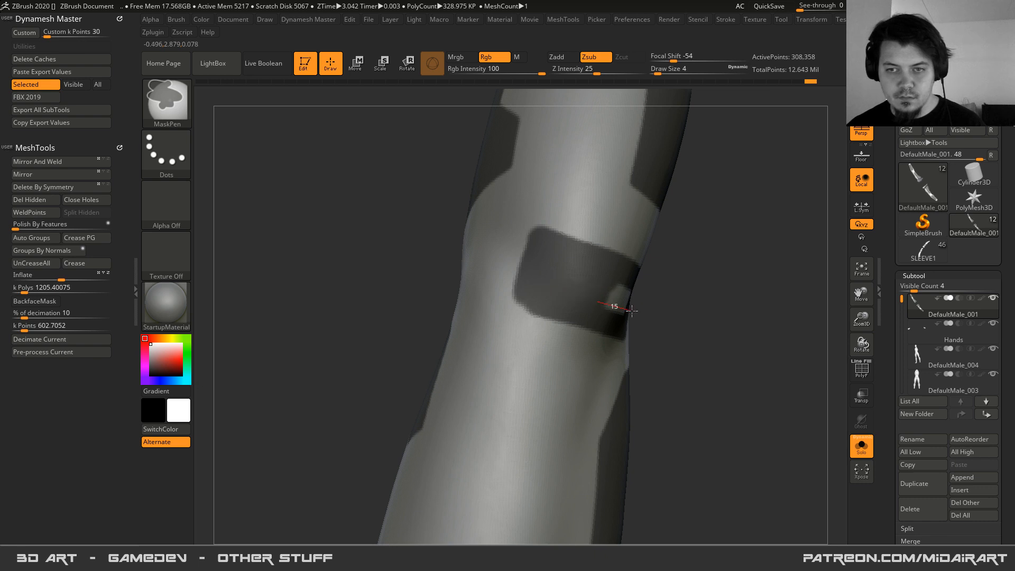
right_drag(632, 311, 566, 279)
mouse_move(638, 312)
ctrl+mouse_down()
mouse_move(594, 299)
mouse_move(637, 307)
mouse_move(574, 276)
mouse_move(666, 305)
mouse_move(651, 321)
ctrl+mouse_up()
right_drag(645, 328, 602, 249)
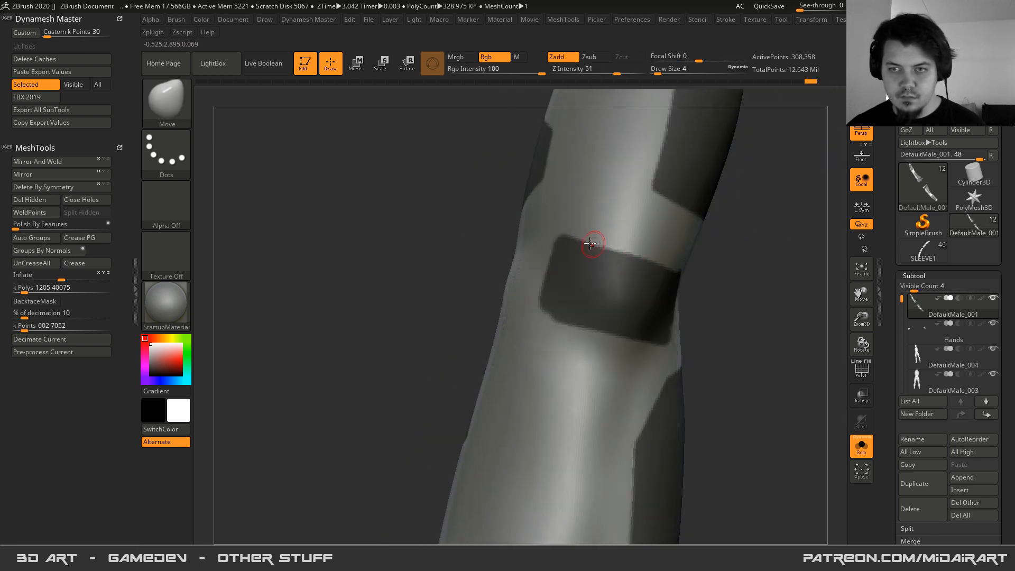
- Straighten the elbow patch's forearm-side edge with straight mask and erase strokes
right_drag(702, 277, 550, 229)
ctrl+drag(569, 230, 614, 239)
right_drag(664, 254, 634, 240)
ctrl+drag(634, 240, 750, 274)
right_drag(750, 274, 658, 255)
ctrl+alt+drag(658, 256, 746, 284)
key(ctrl+z)
ctrl+alt+drag(665, 252, 746, 276)
right_drag(722, 286, 719, 294)
mouse_move(725, 294)
ctrl+alt+mouse_down()
mouse_move(721, 331)
mouse_move(727, 295)
ctrl+alt+mouse_up()
key(b)
key(m)
key(v)
- Straighten the elbow patch's upper-arm-side edge and erase along its short side to sharpen the corners
right_drag(633, 321, 569, 308)
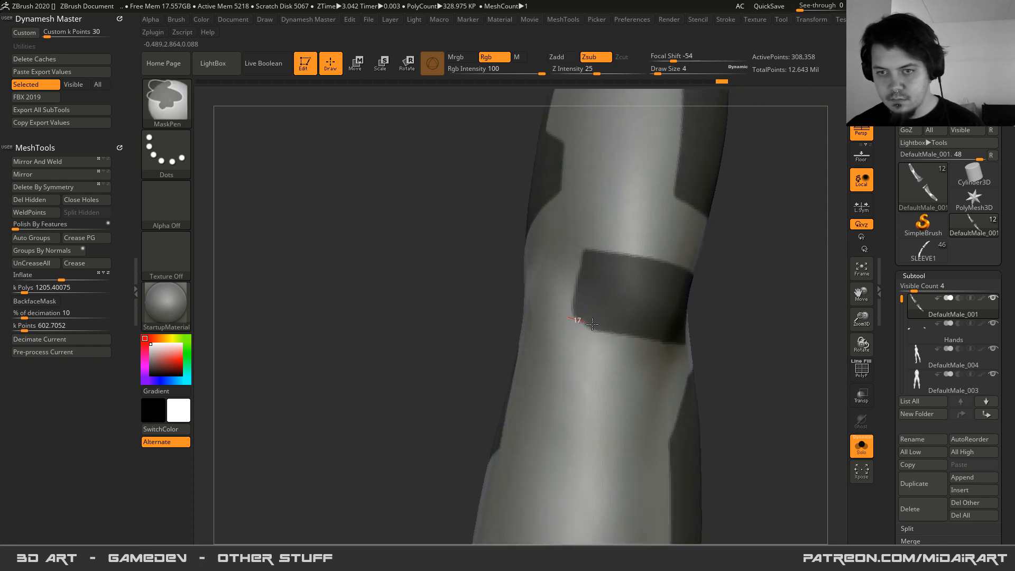
drag(571, 313, 655, 332)
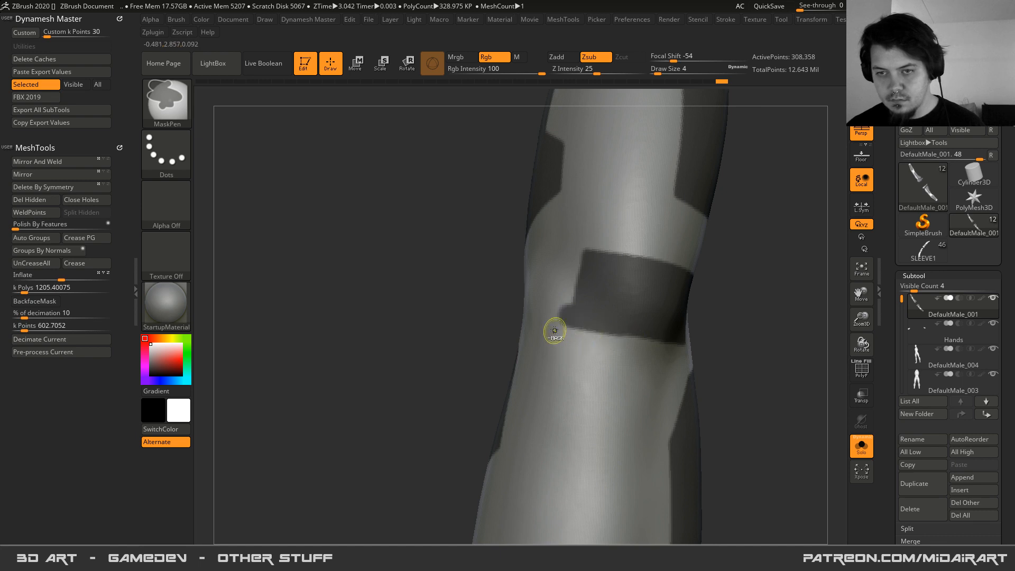
ctrl+alt+drag(554, 329, 674, 358)
ctrl+alt+drag(580, 229, 551, 356)
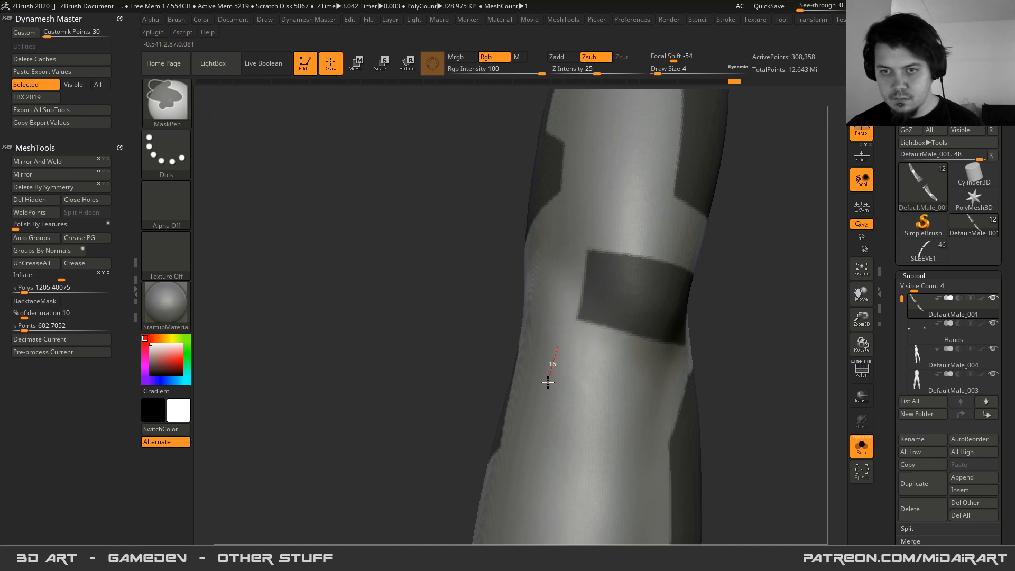
ctrl+alt+drag(578, 247, 553, 368)
right_drag(566, 287, 529, 309)
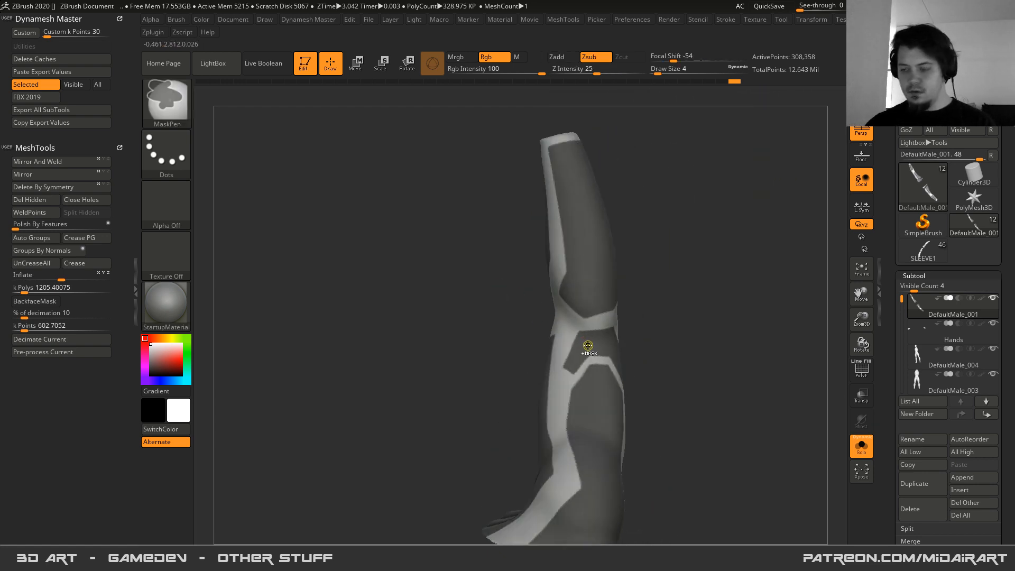
- Convert the masked sleeve panels into a separate polygroup and check the grouping with the polyframe display
key(ctrl+w)
key(shift+f)
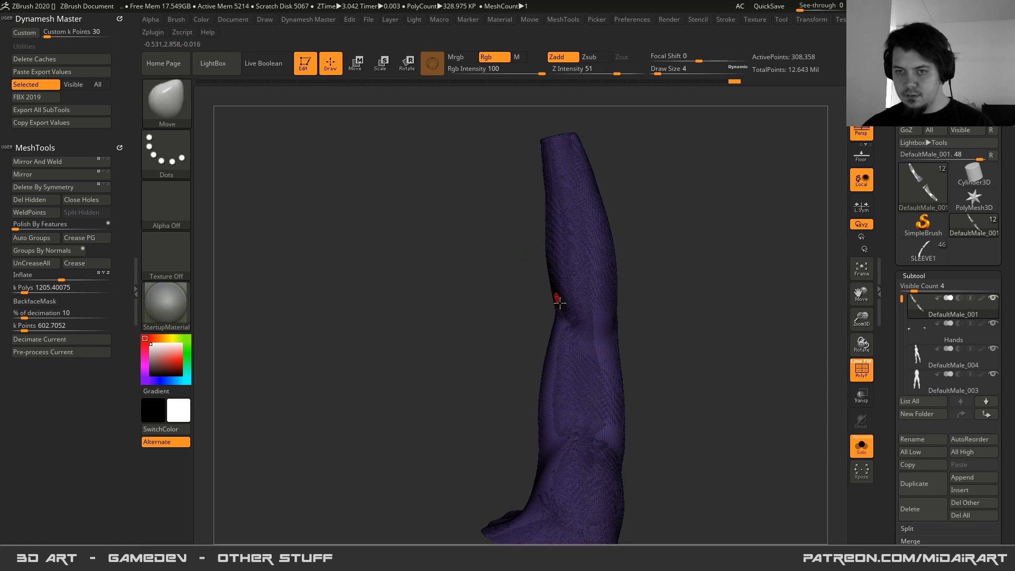
right_drag(550, 287, 578, 307)
key(ctrl+z)
key(ctrl+w)
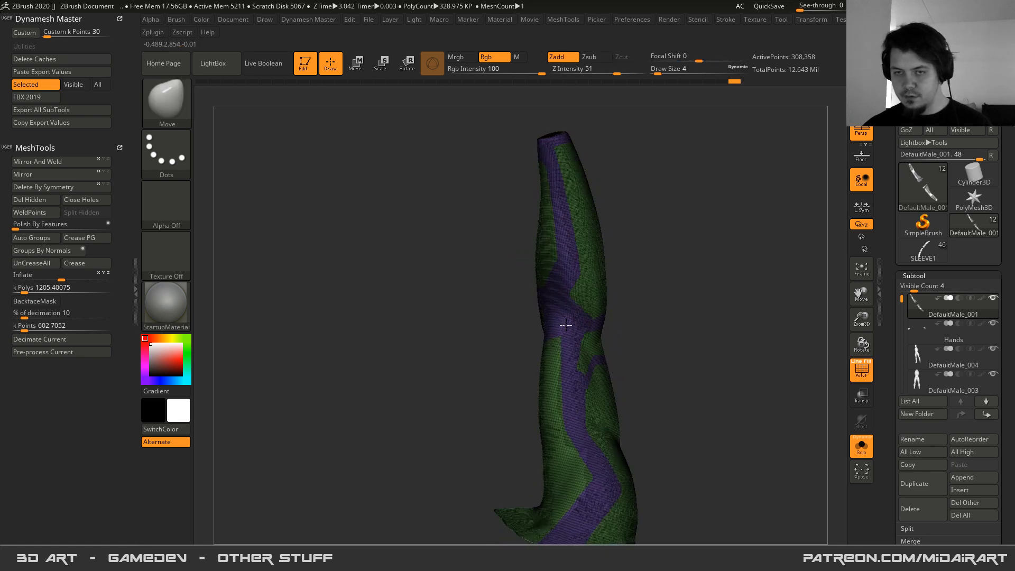
right_drag(604, 364, 636, 338)
right_drag(553, 332, 571, 331)
key(shift+f)
right_drag(509, 316, 588, 319)
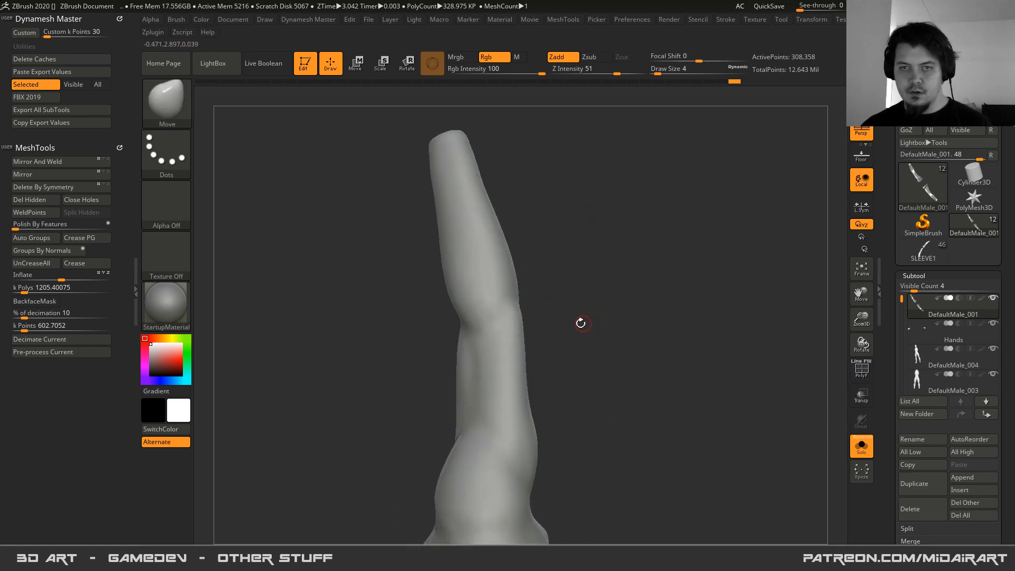
right_drag(459, 343, 529, 349)
- Leave Solo mode to show the whole character and select the sleeveless bodysuit subtool
click(863, 448)
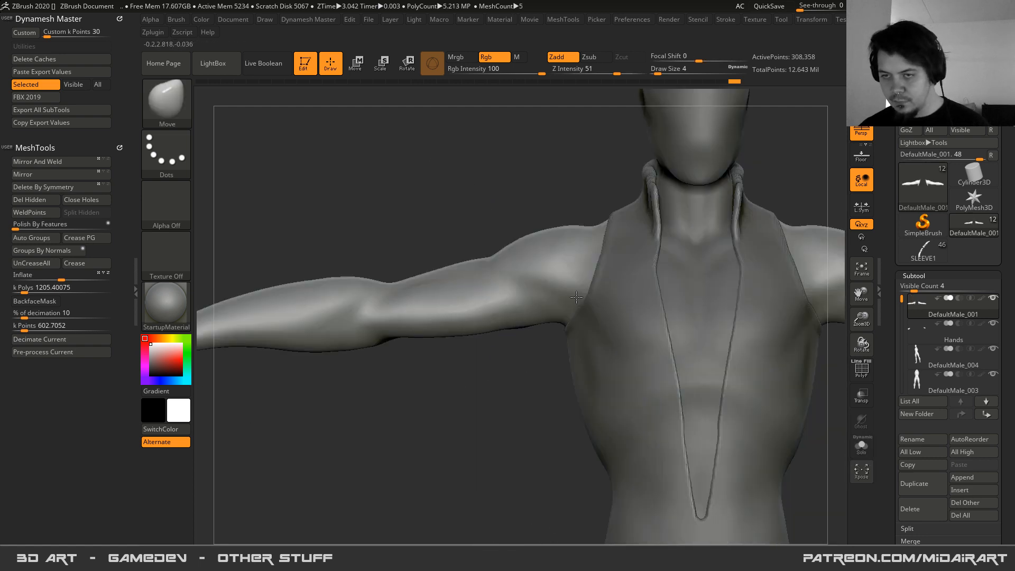
right_click(603, 338)
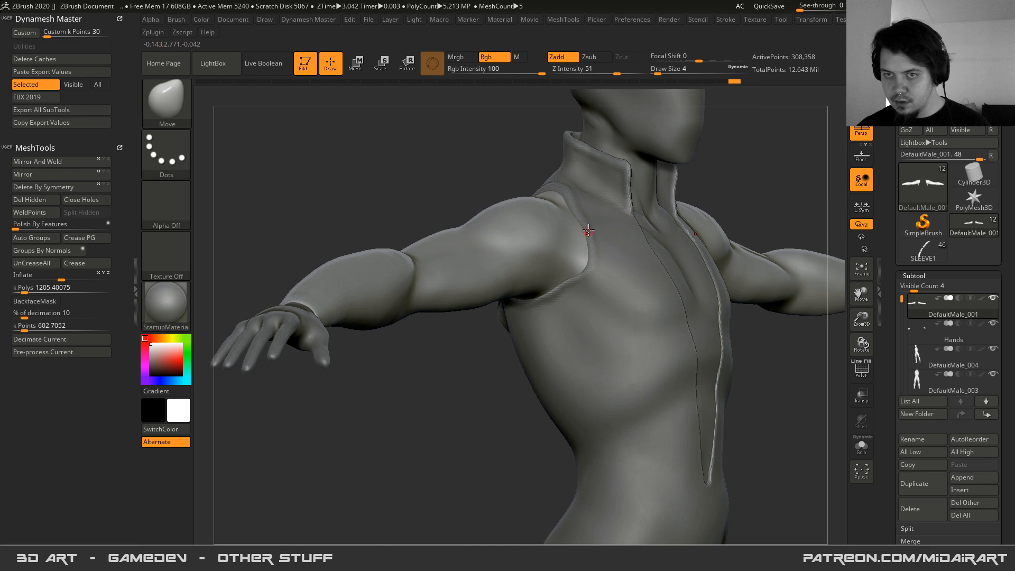
alt+click(596, 190)
shift+right_drag(581, 189, 586, 181)
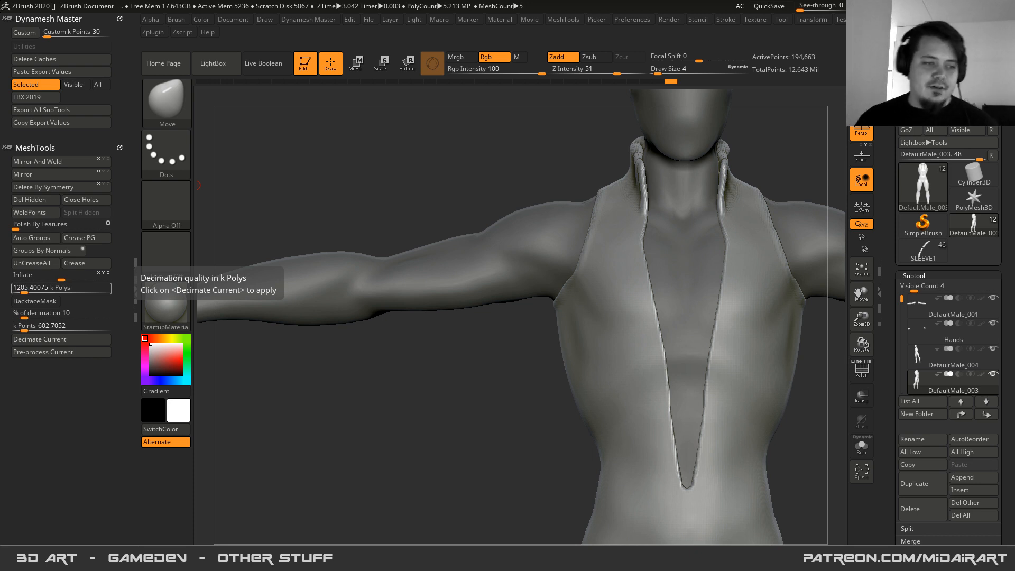
- Make the Helmet1 subtool visible and frame the full character from the front
ctrl+right_drag(501, 292, 423, 171)
drag(901, 299, 901, 337)
click(992, 350)
mouse_move(563, 349)
right_down()
mouse_move(592, 343)
mouse_move(601, 326)
mouse_move(568, 308)
mouse_move(561, 254)
mouse_move(580, 309)
mouse_move(528, 303)
mouse_move(530, 333)
mouse_move(507, 211)
right_up()
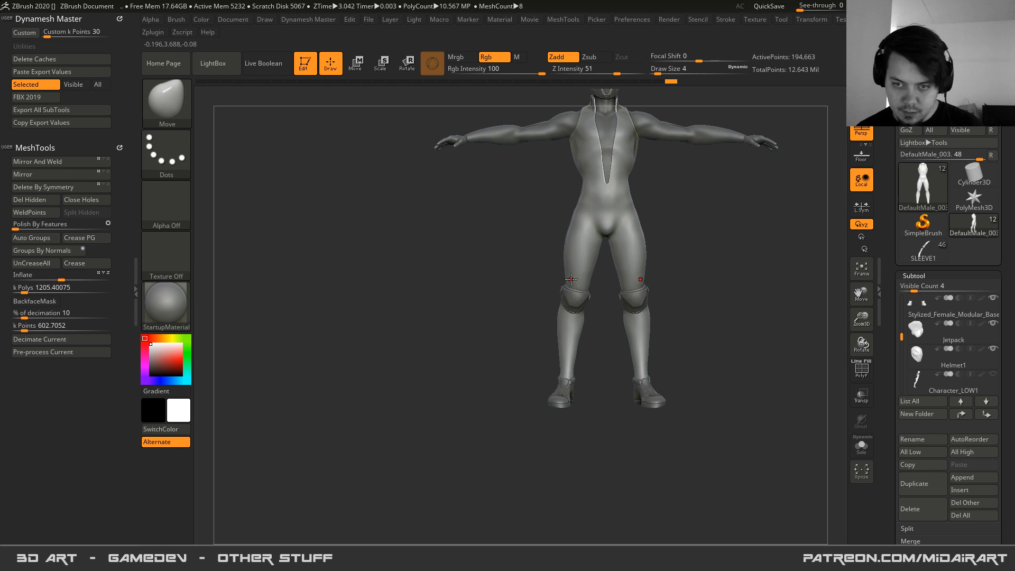
alt+right_drag(560, 241, 571, 327)
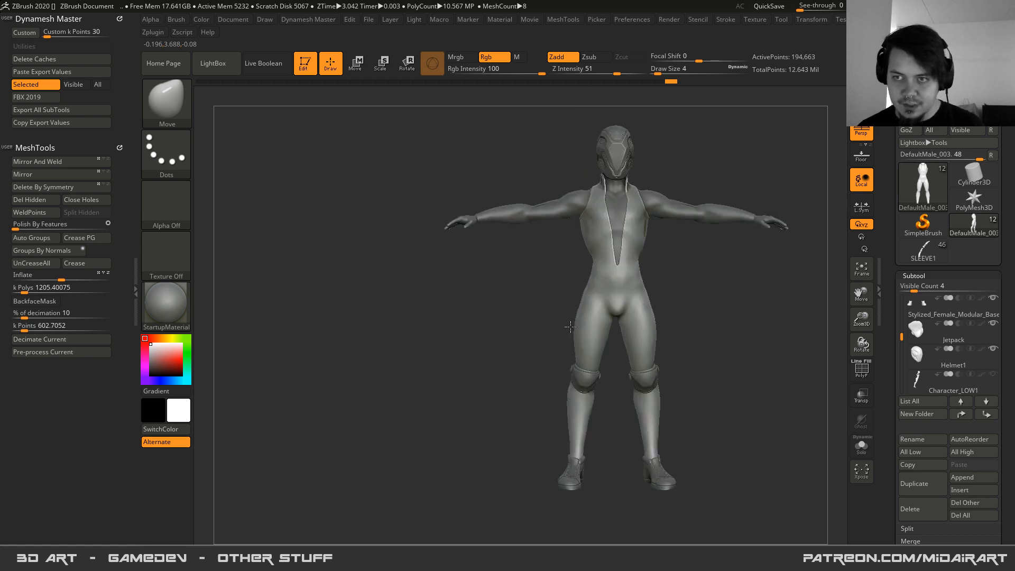
drag(571, 327, 572, 326)
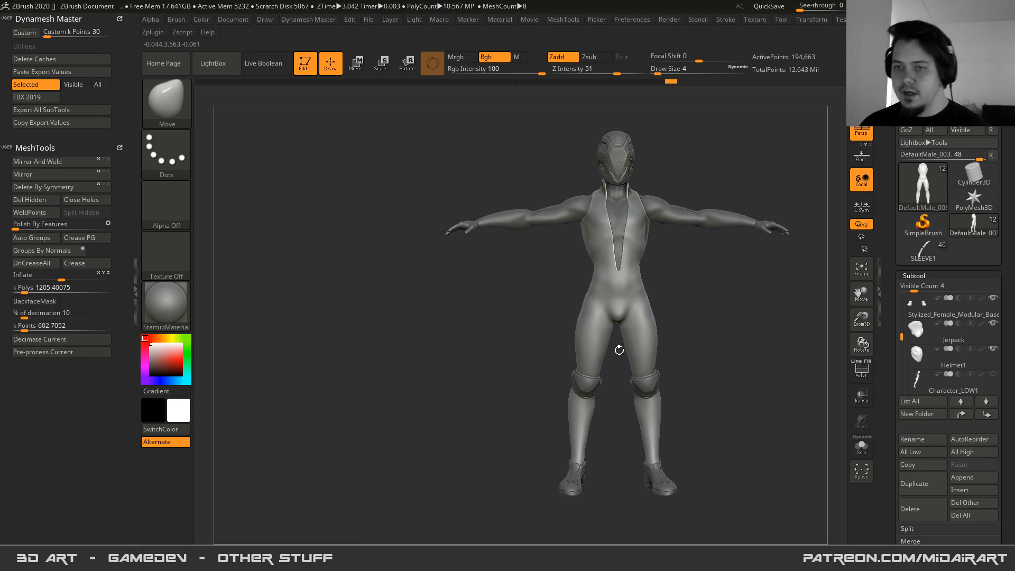
scroll(896, 331, up, 4)
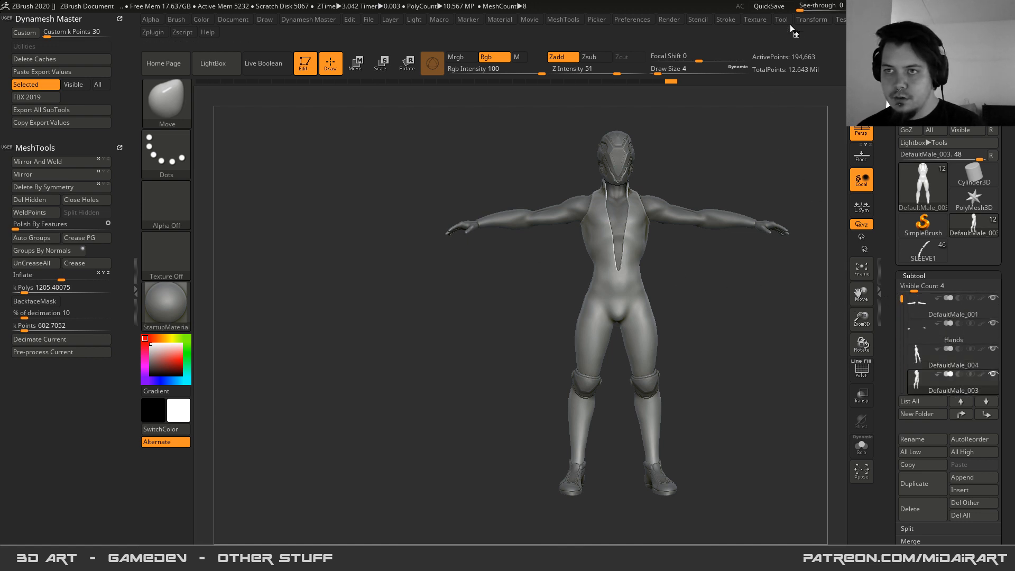
- Merge the visible subtools with SubTool Master using the Merge only option, without preserving existing polygroups
click(157, 33)
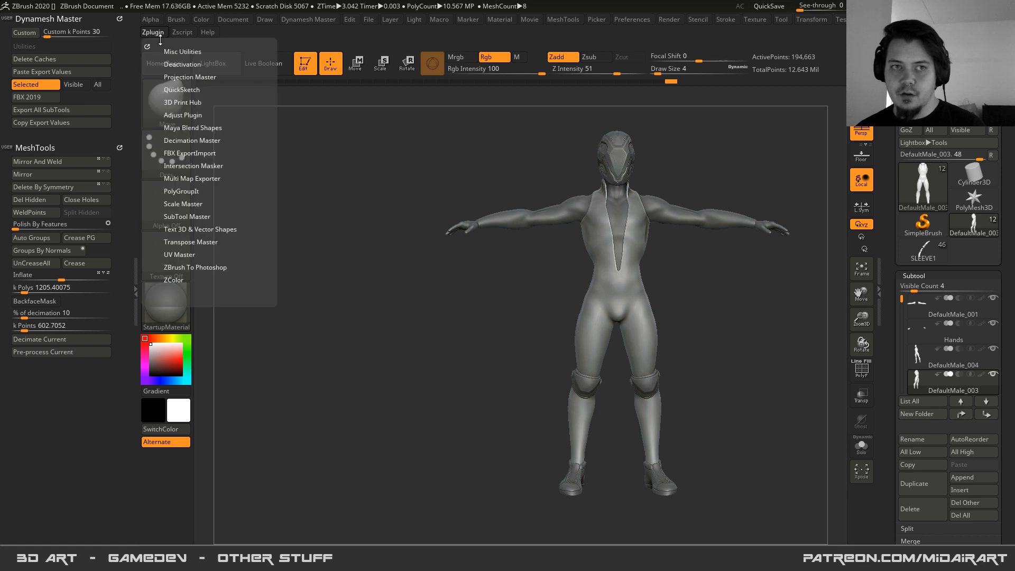
click(167, 218)
click(177, 275)
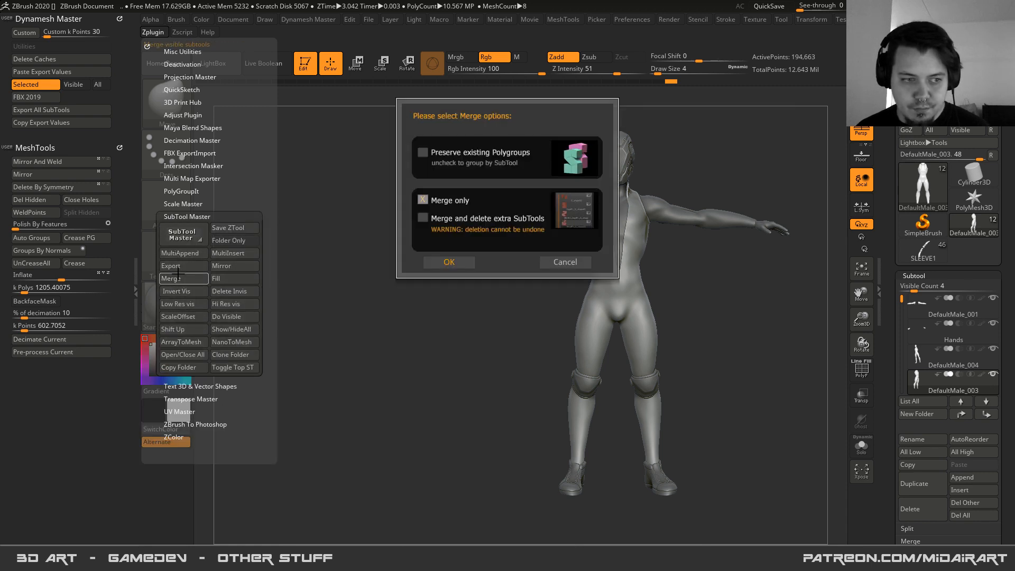
click(454, 262)
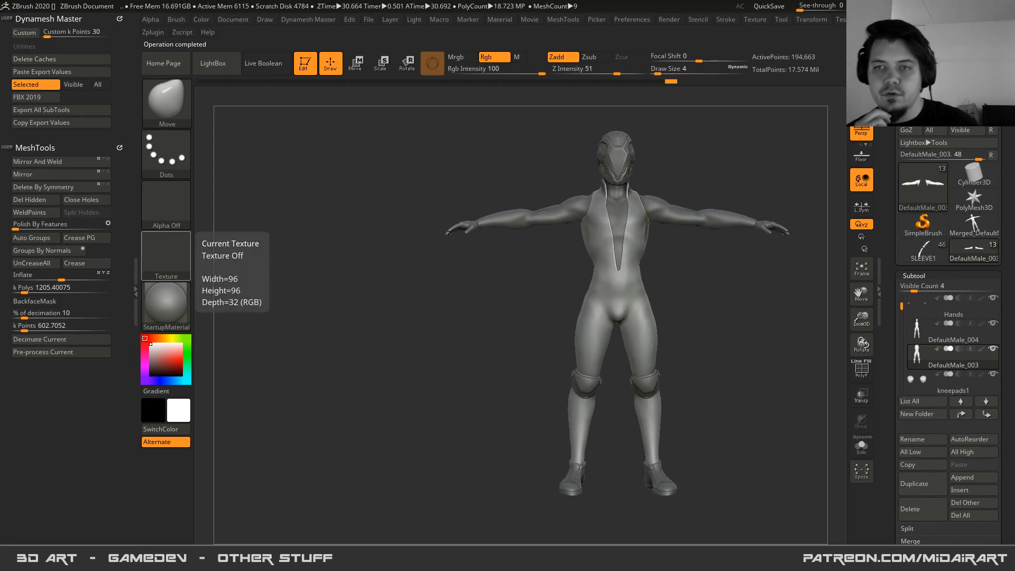
key(shift+f)
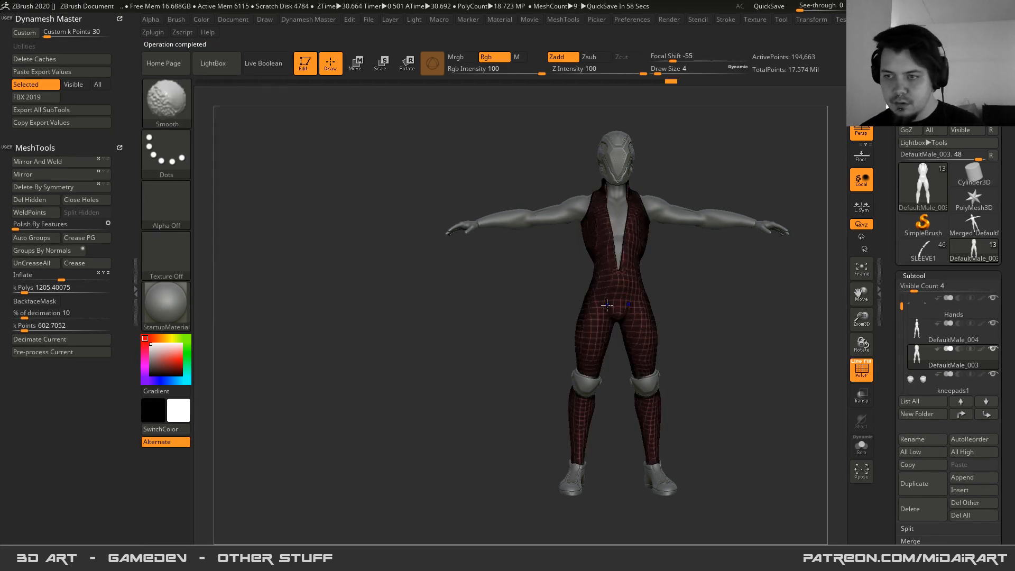
key(shift+f)
- Select the Merged_DefaultMale_004 subtool and isolate it in Solo mode
drag(901, 305, 903, 377)
click(916, 331)
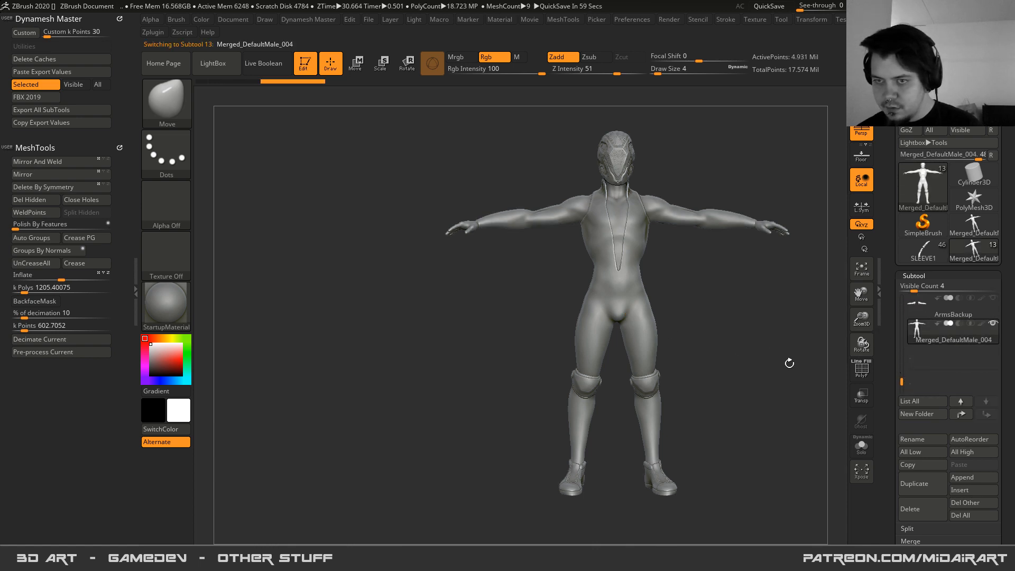
click(861, 446)
drag(756, 412, 627, 293)
right_click(627, 293)
drag(506, 273, 561, 340)
- Set the DynaMesh resolution to 968 and apply DynaMesh to the merged character
drag(888, 331, 891, 220)
click(917, 481)
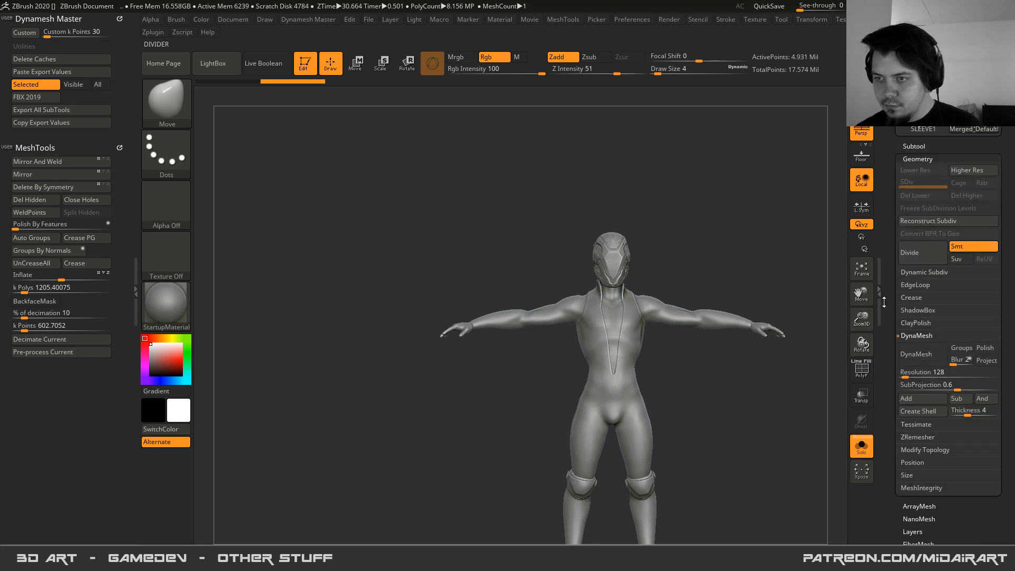
click(923, 374)
text(96)
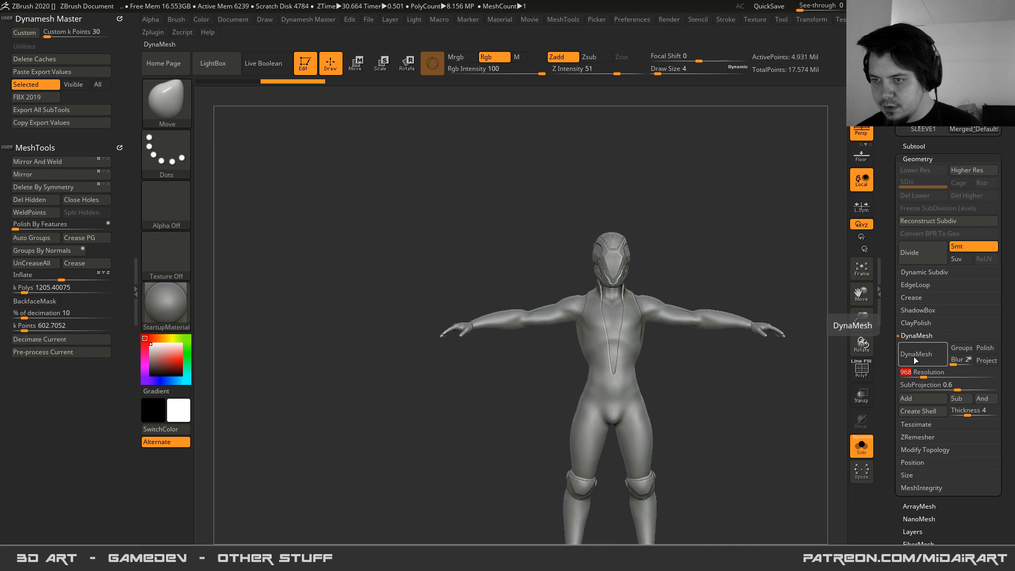
text(8)
click(914, 356)
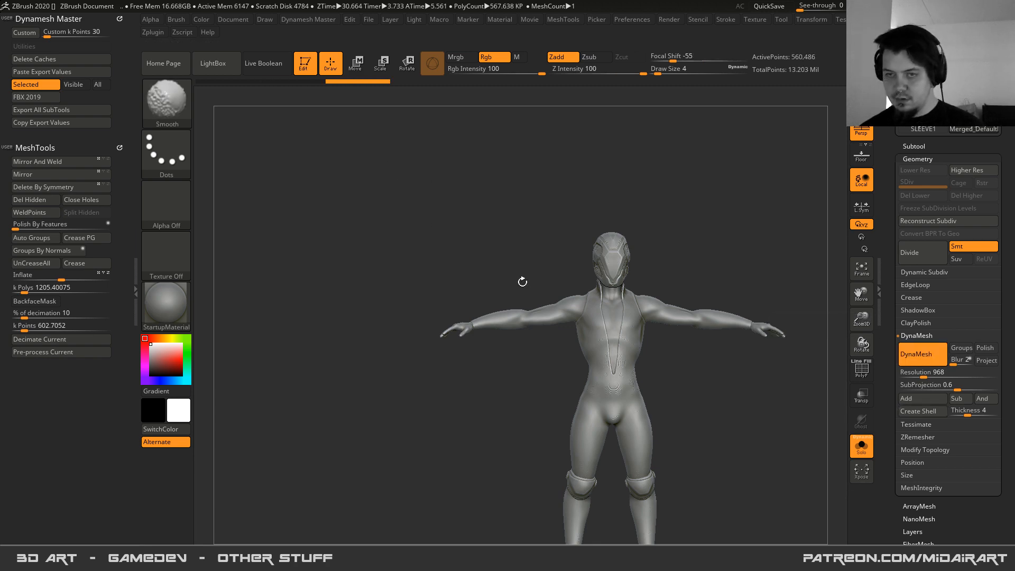
- Assign the whole remeshed character to one polygroup and inspect the surface detail on the torso and helmet
key(shift+f)
mouse_move(584, 339)
ctrl+right_down()
mouse_move(661, 446)
mouse_move(689, 403)
ctrl+right_up()
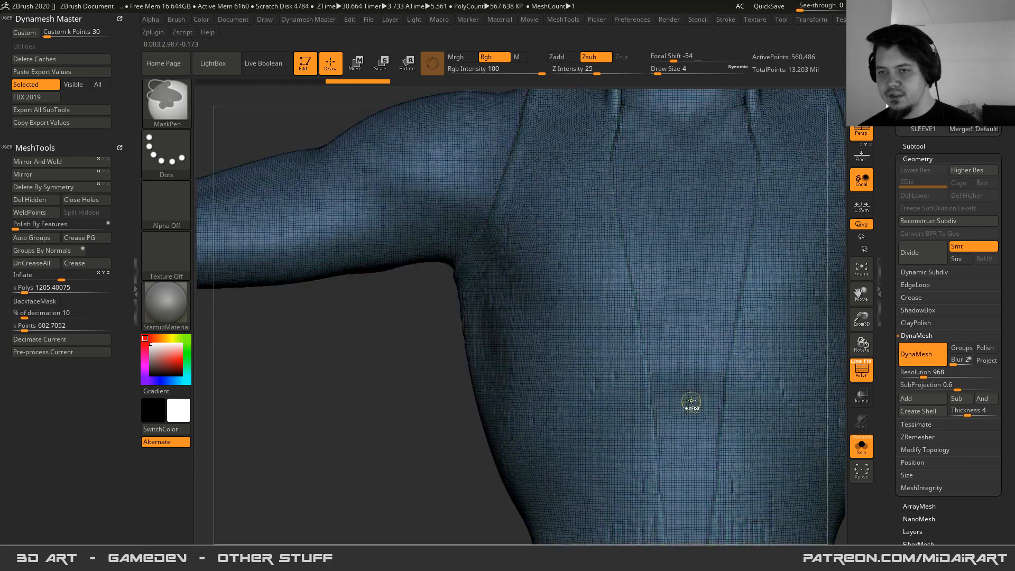
key(ctrl+w)
alt+right_drag(645, 275, 616, 429)
key(shift+f)
right_drag(502, 319, 528, 308)
right_drag(389, 411, 574, 285)
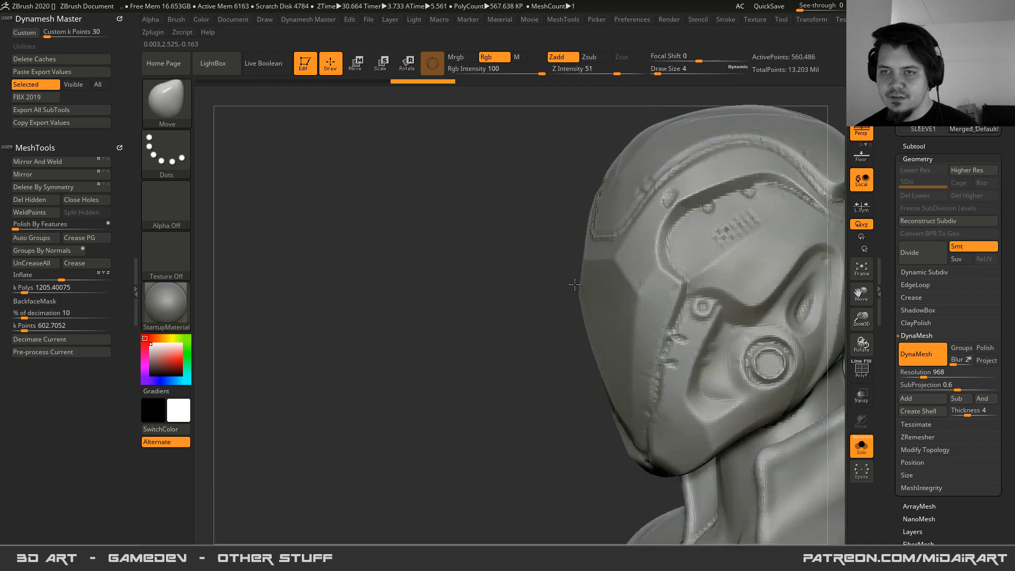
right_drag(575, 284, 254, 286)
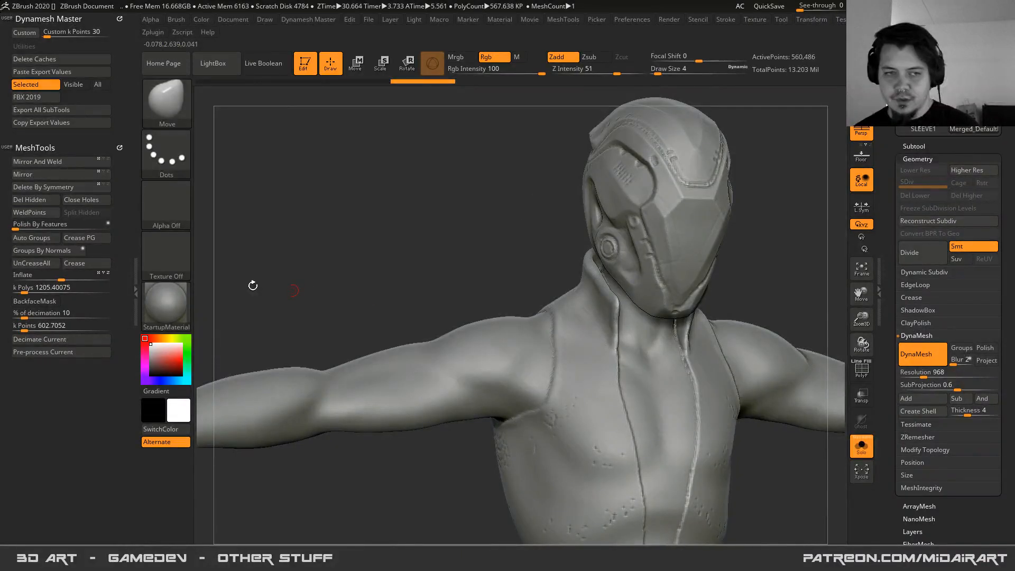
- Pre-process the merged character mesh and decimate it to 10 percent
click(90, 337)
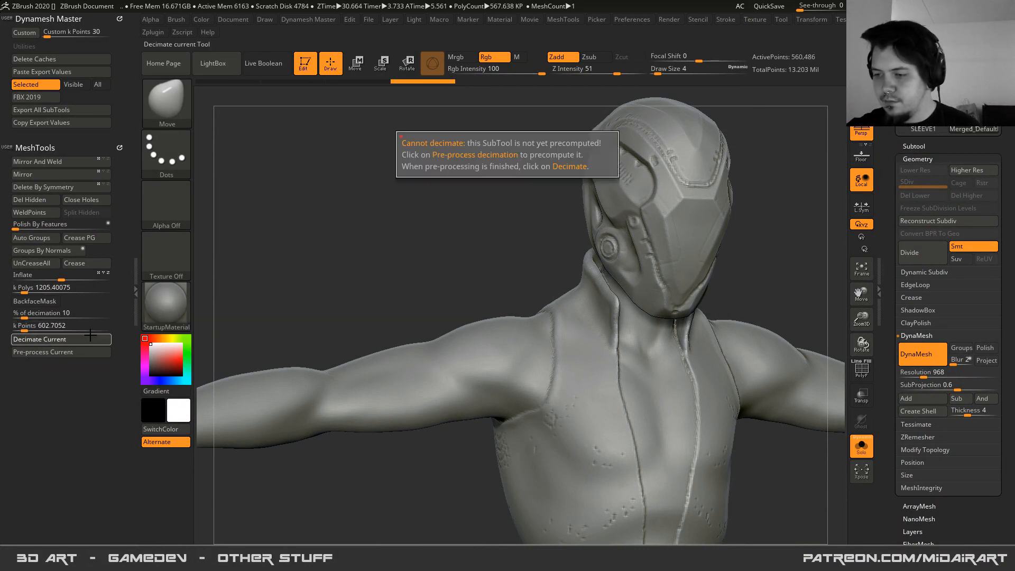
click(69, 352)
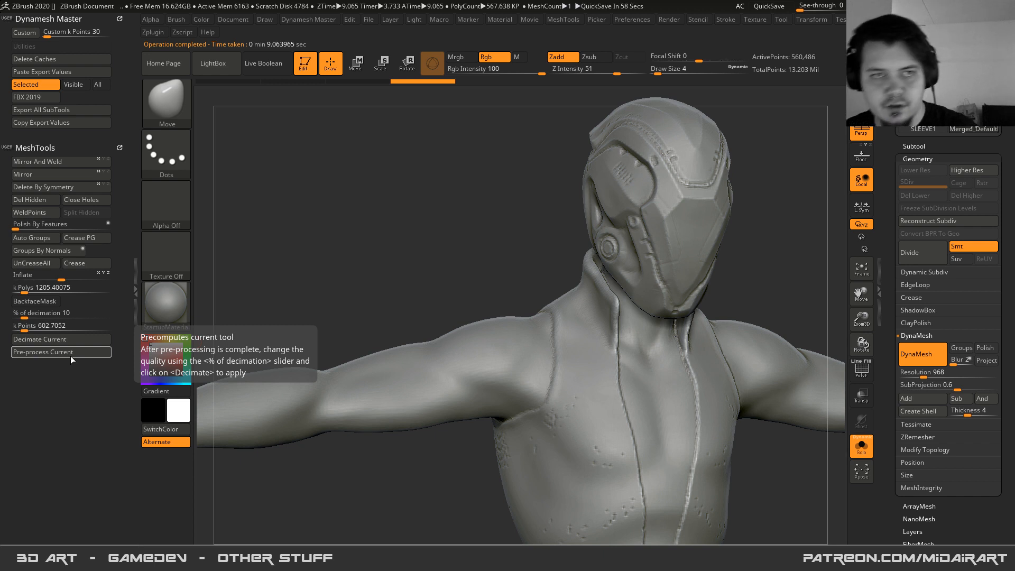
click(40, 339)
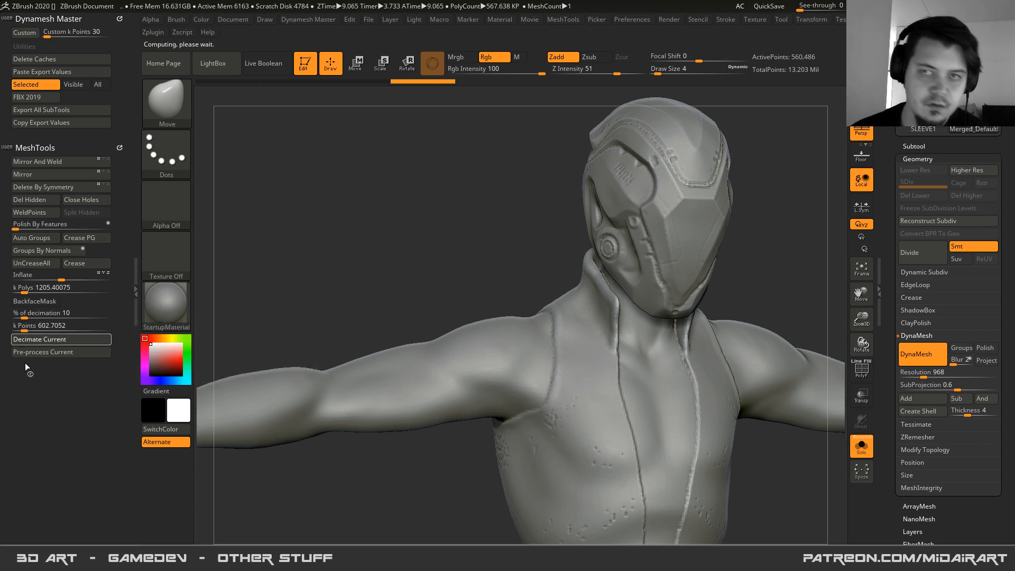
right_drag(439, 197, 465, 280)
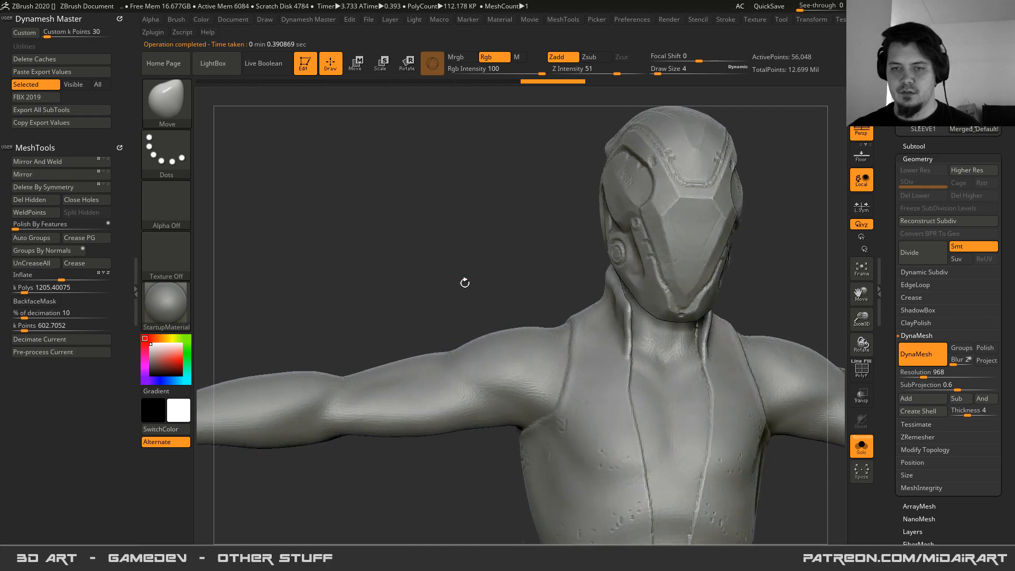
- Inspect the decimated mesh's wireframe across the torso and undo the decimation
key(shift+f)
mouse_move(396, 321)
alt+right_down()
mouse_move(627, 154)
mouse_move(553, 226)
mouse_move(558, 324)
mouse_move(642, 320)
alt+right_up()
mouse_move(586, 278)
ctrl+right_down()
mouse_move(678, 294)
mouse_move(621, 309)
mouse_move(427, 200)
ctrl+right_up()
ctrl+right_drag(427, 200, 534, 265)
key(shift+f)
shift+right_drag(589, 291, 585, 195)
ctrl+right_drag(672, 283, 643, 265)
key(ctrl+z)
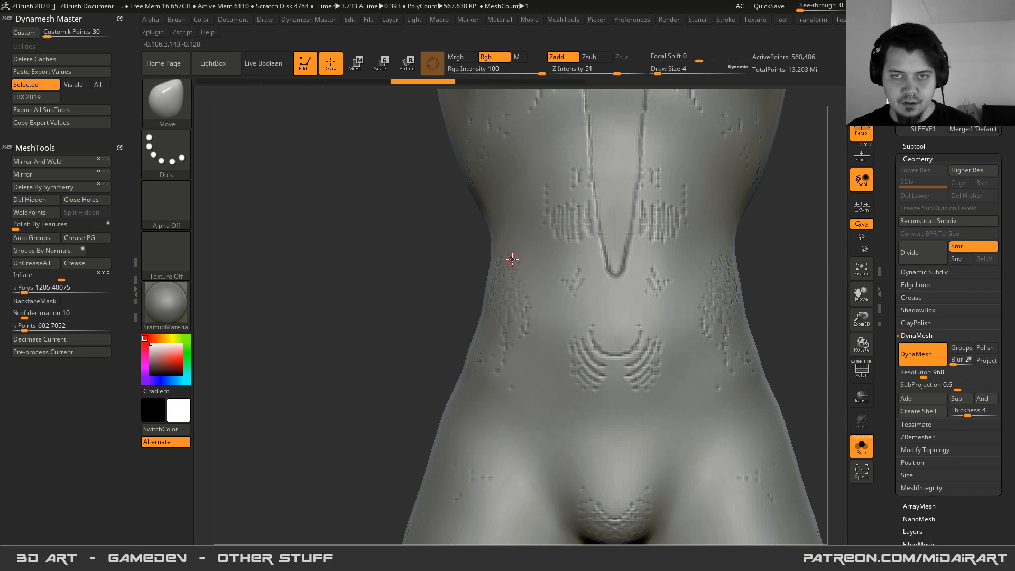
- Apply Polish By Features at about 32 to the merged mesh to soften the stepped surface artifacts
key(shift+f)
key(shift+f)
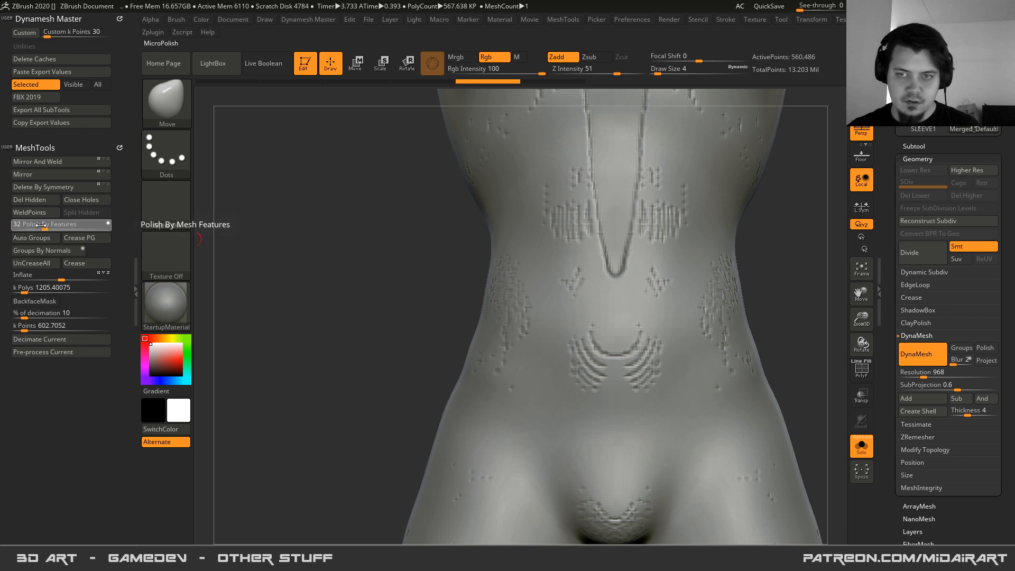
click(41, 224)
key(f)
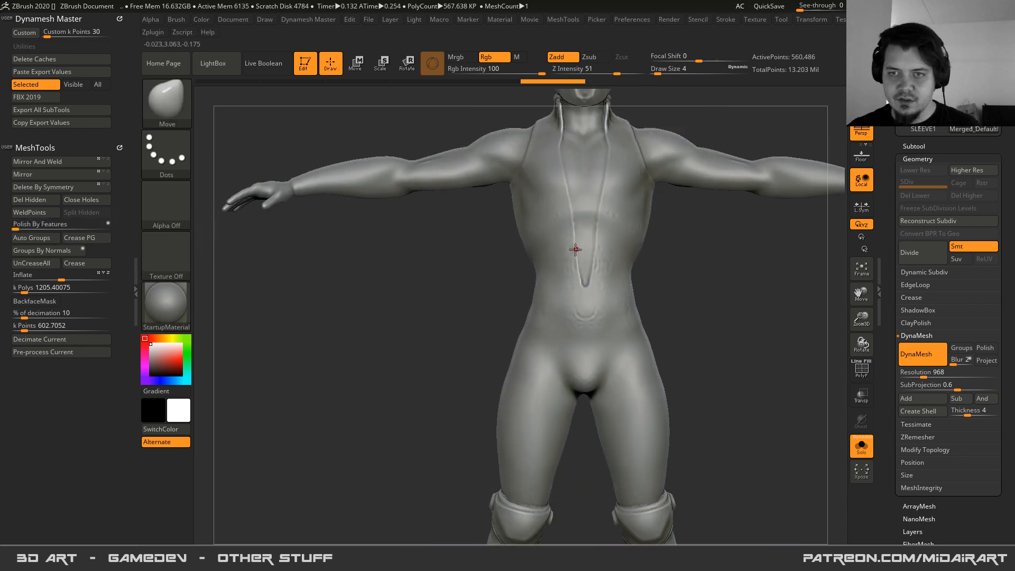
- Set the brush's draw size to 59 and try a smoothing stroke down the front of the torso
key(w)
key(space)
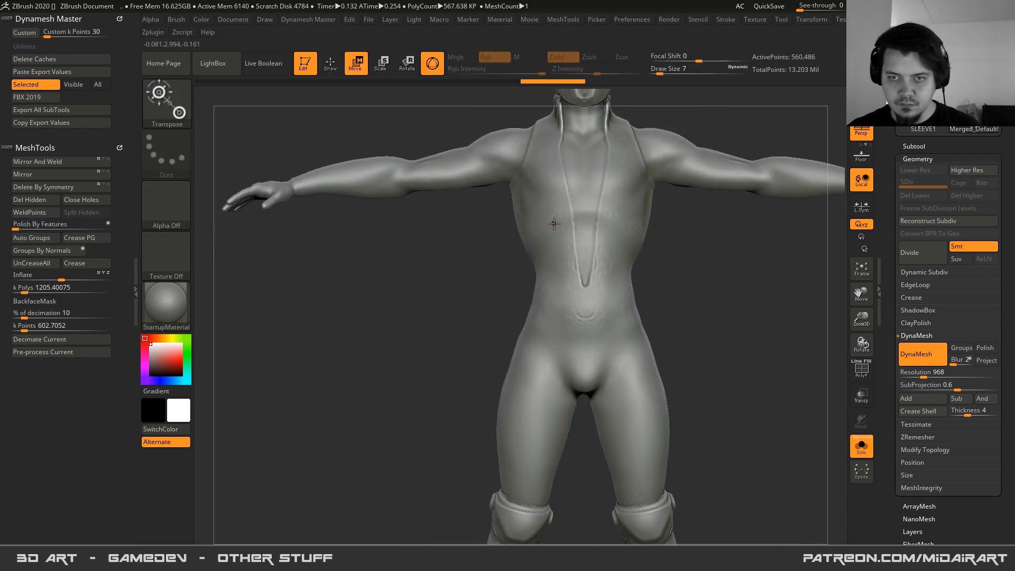
key(space)
drag(537, 228, 561, 228)
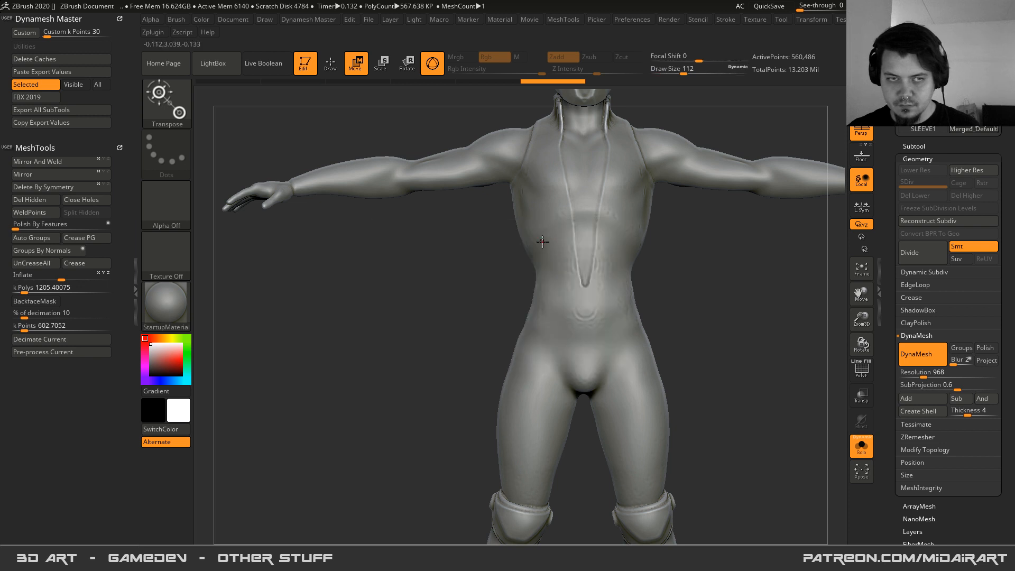
key(q)
key(space)
drag(559, 250, 550, 251)
mouse_move(554, 201)
shift+mouse_down()
mouse_move(607, 236)
mouse_move(600, 300)
mouse_move(582, 320)
mouse_move(568, 316)
shift+mouse_up()
key(ctrl+z)
key(ctrl+z)
- Smooth the remaining surface artifacts on the upper back, the hip and the lower abdomen
right_drag(569, 317, 569, 252)
shift+drag(603, 183, 592, 171)
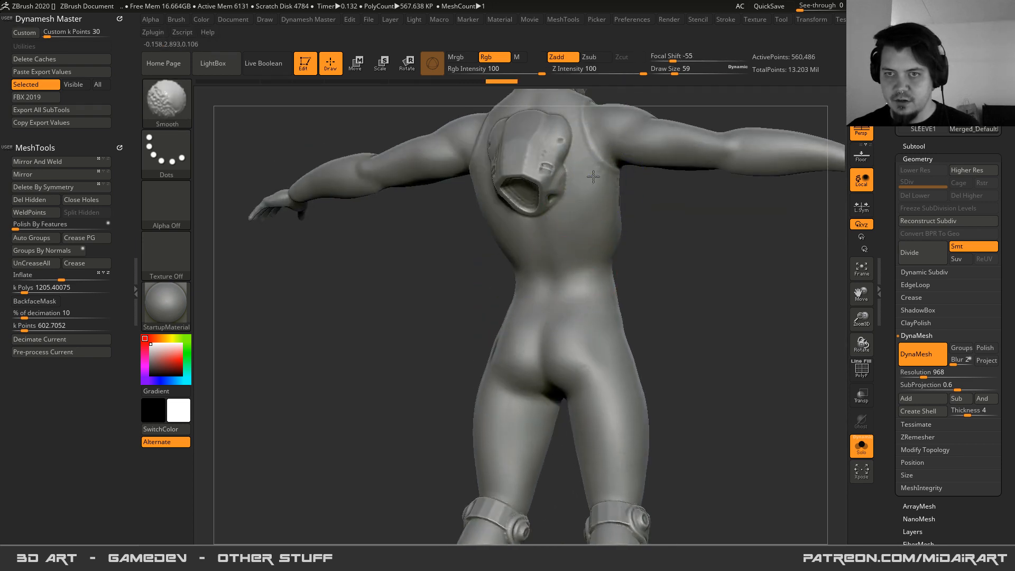
right_drag(604, 266, 523, 270)
shift+drag(577, 285, 598, 353)
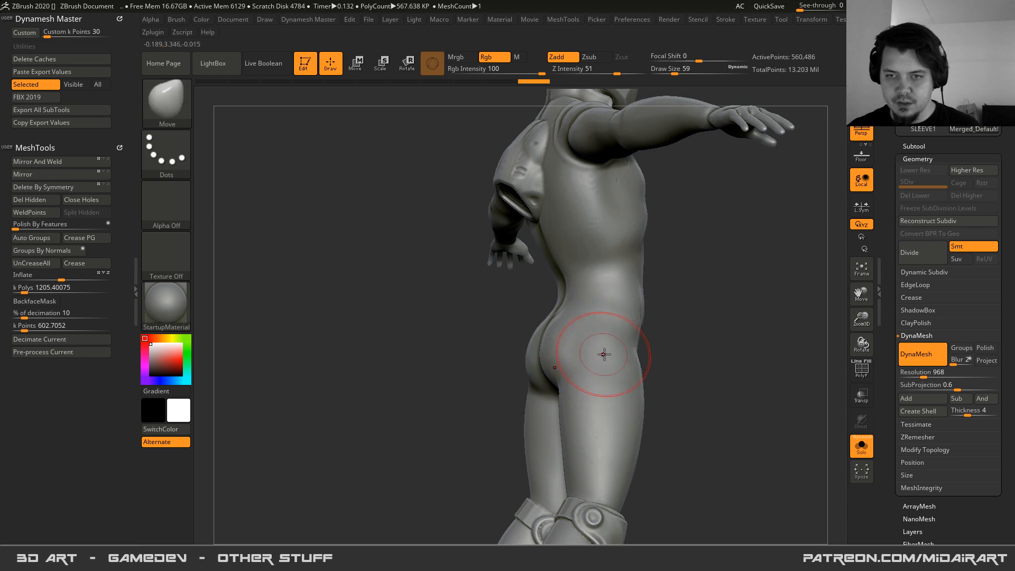
right_drag(598, 354, 553, 351)
mouse_move(650, 312)
shift+mouse_down()
mouse_move(681, 335)
mouse_move(667, 373)
mouse_move(682, 363)
shift+mouse_up()
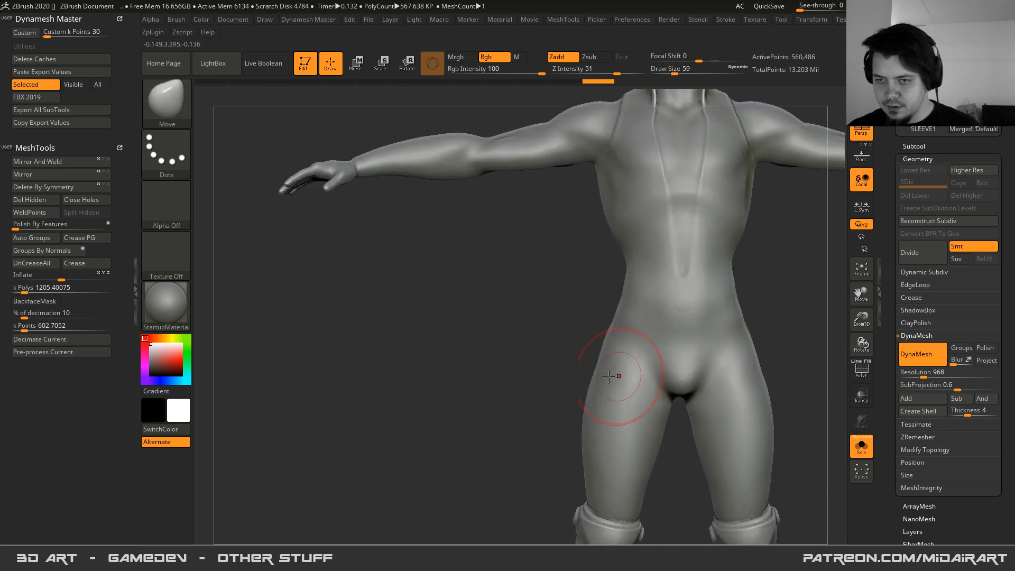
- Pre-process the smoothed character mesh, decimate it to 10 percent and check its wireframe
click(59, 352)
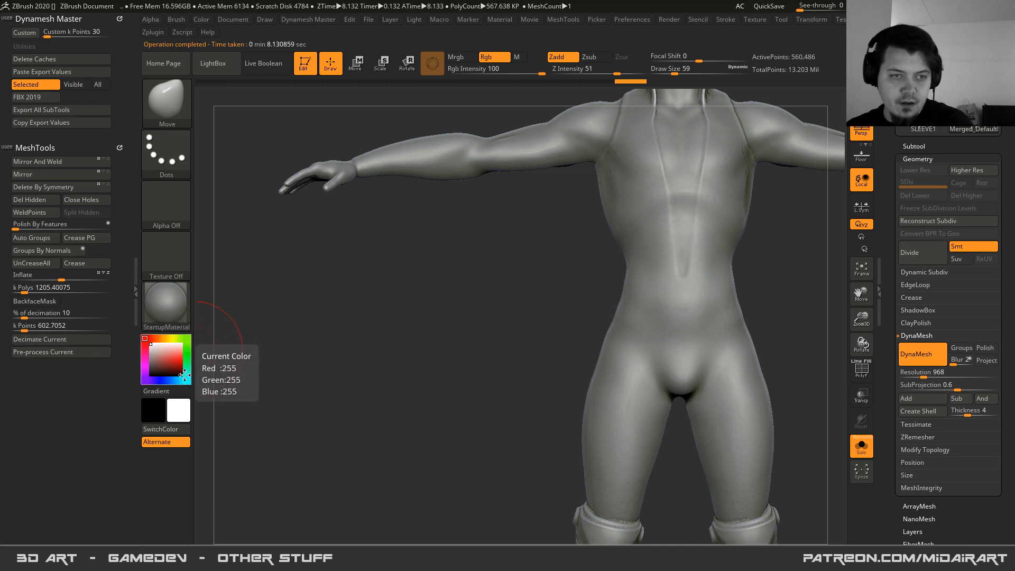
click(40, 338)
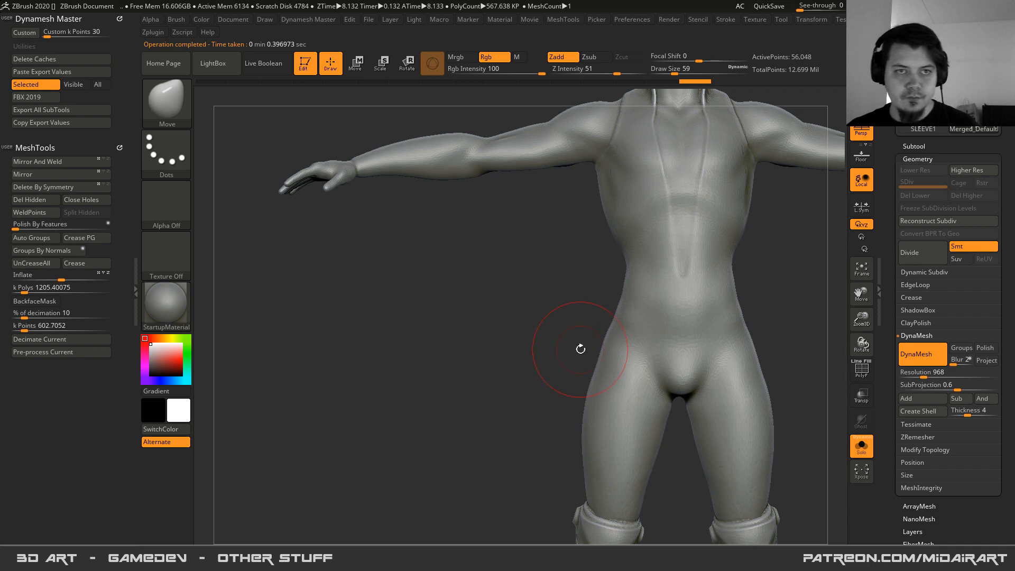
key(shift+f)
key(shift+f)
alt+drag(797, 210, 674, 272)
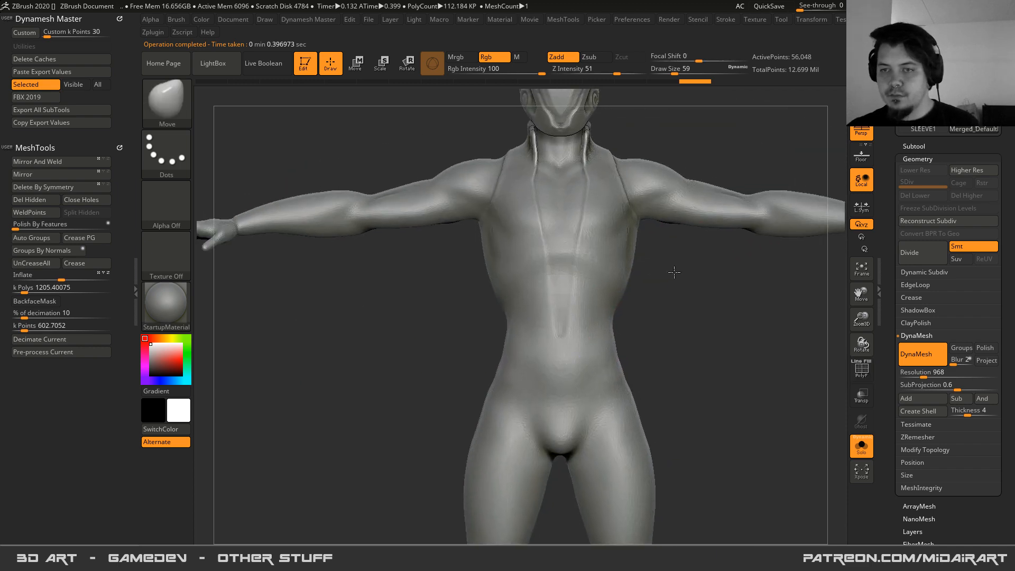
ctrl+right_drag(674, 272, 598, 281)
alt+right_drag(644, 383, 670, 267)
key(shift+f)
key(shift+f)
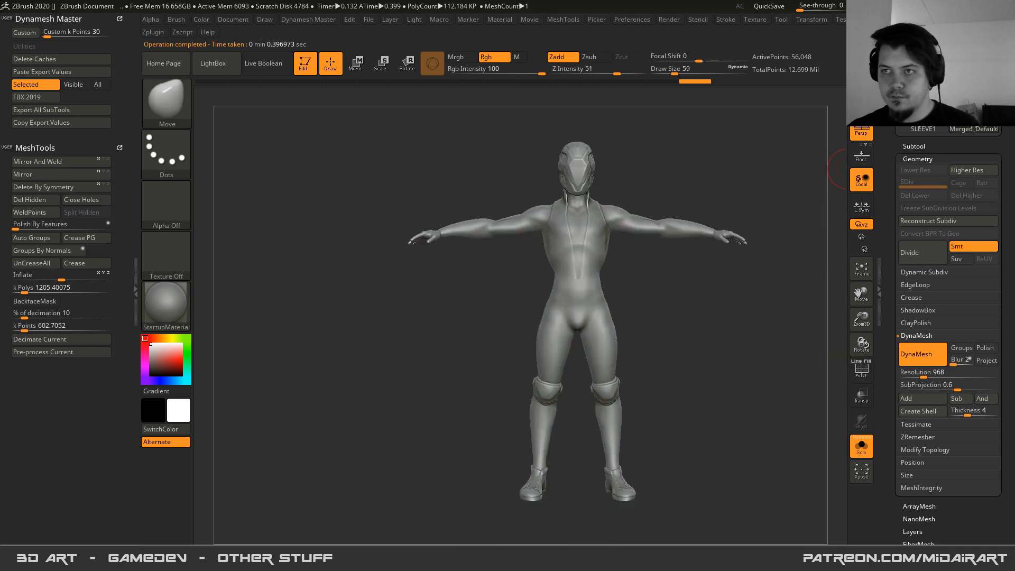
- Start exporting the decimated mesh and create a folder named AnimationTest inside the Default Male folder
scroll(948, 336, up, 3)
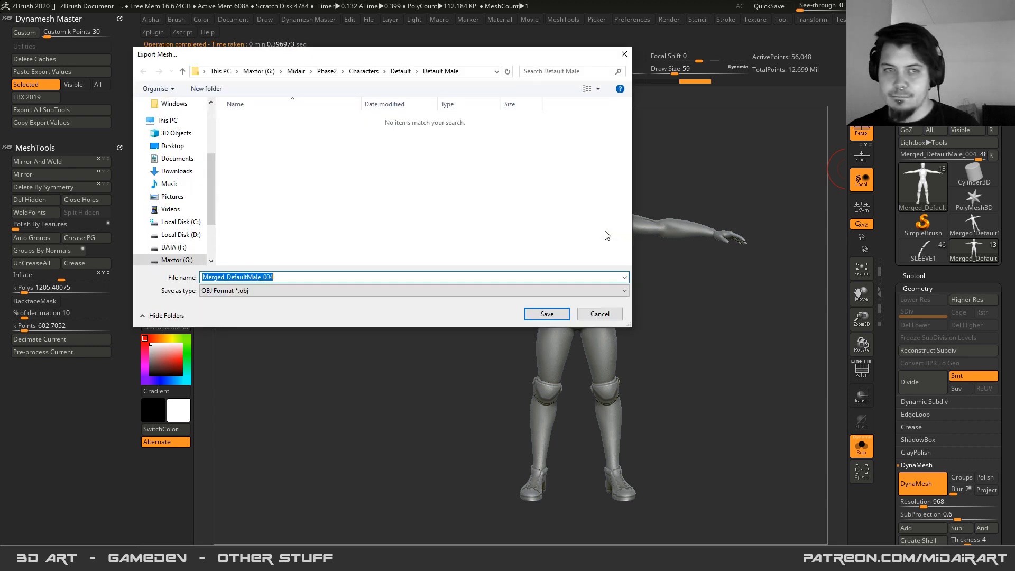
click(399, 71)
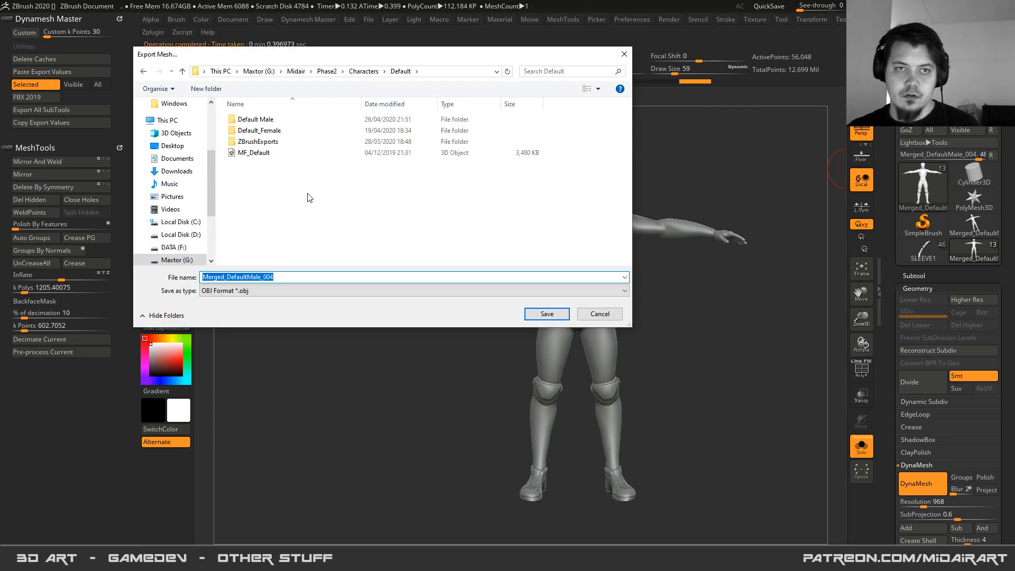
double_click(262, 120)
right_click(281, 164)
mouse_move(307, 283)
click(436, 290)
text(AmimationTest)
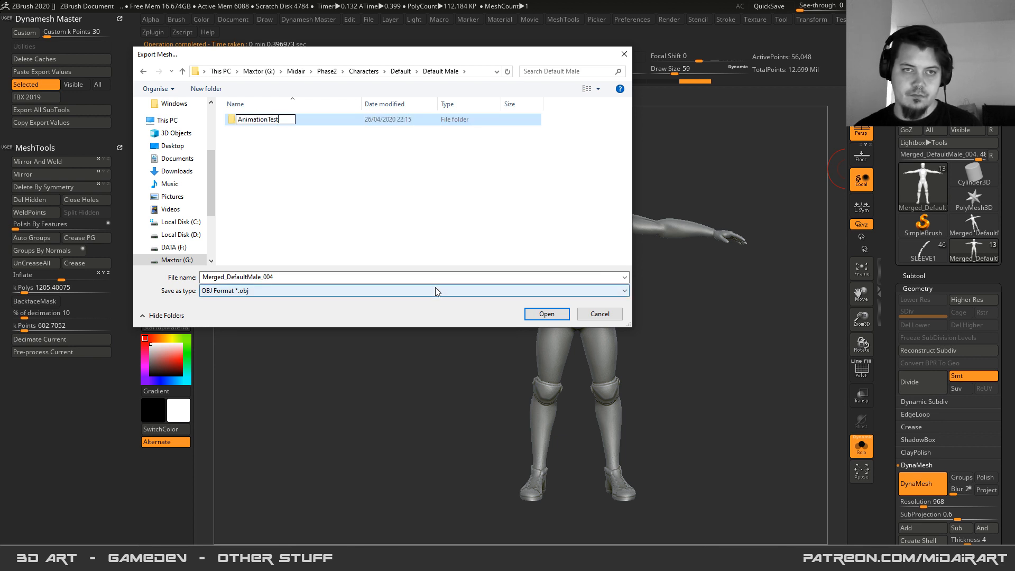
key(Return)
- Save the mesh in OBJ format into the AnimationTest folder under a name starting with AnimTest_
double_click(279, 119)
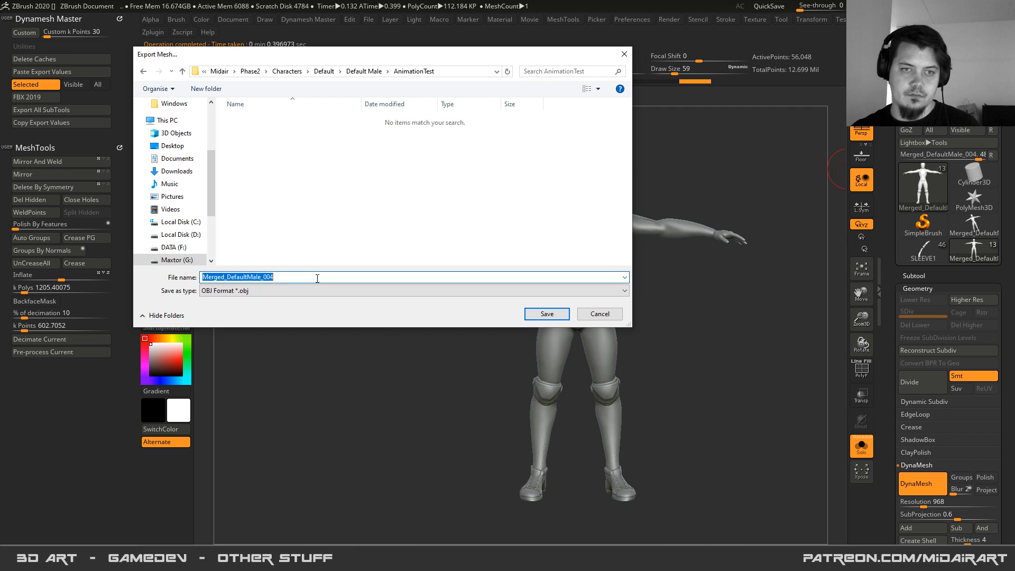
text(AnimTest_)
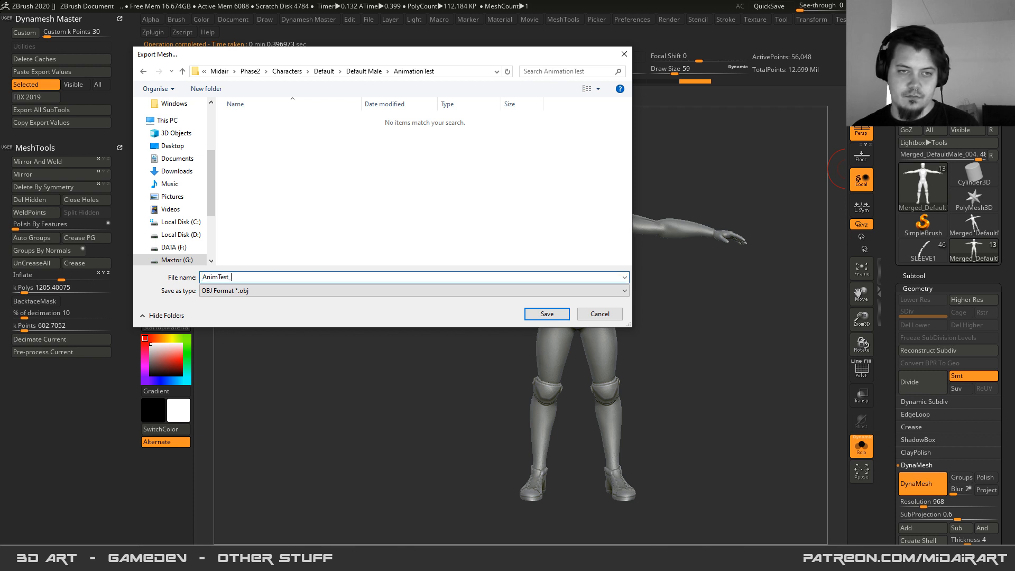
key(Return)
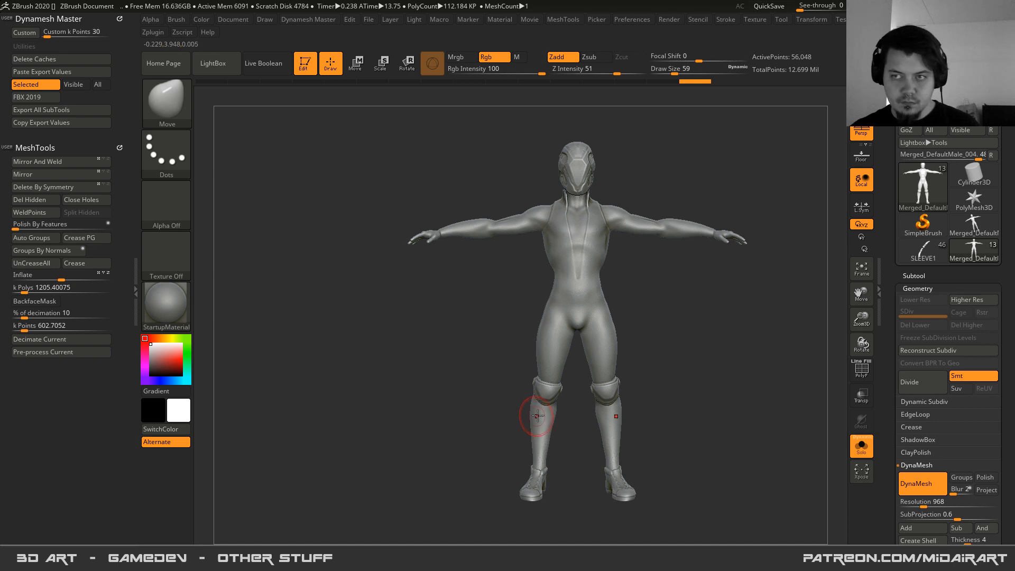
- Switch to File Explorer to open the AnimationTest export folder, and bring Blender to the front
click(293, 557)
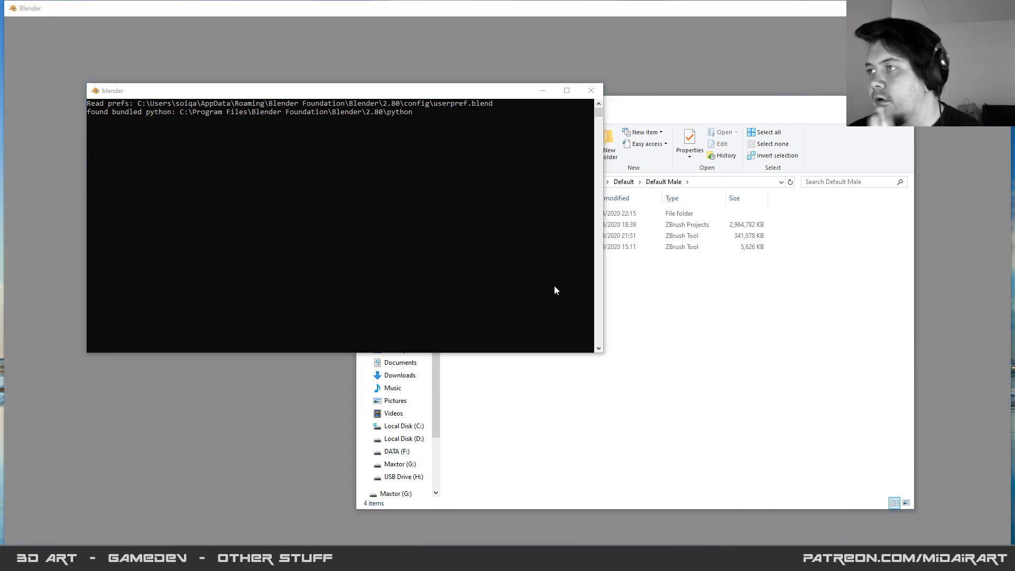
click(714, 113)
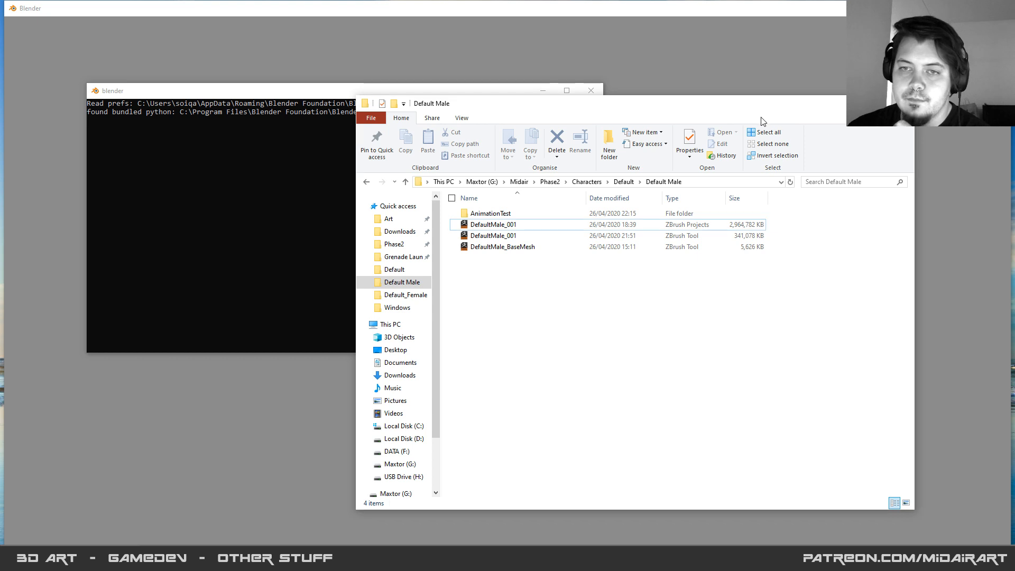
double_click(509, 214)
drag(646, 108, 737, 115)
click(634, 53)
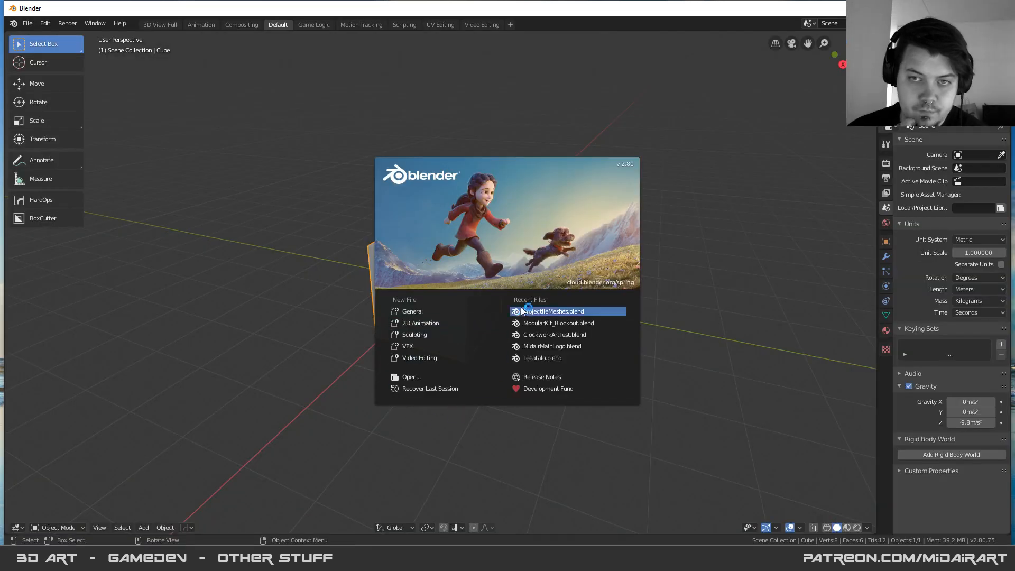
- Dismiss Blender's splash screen and delete the default cube from the scene
click(253, 334)
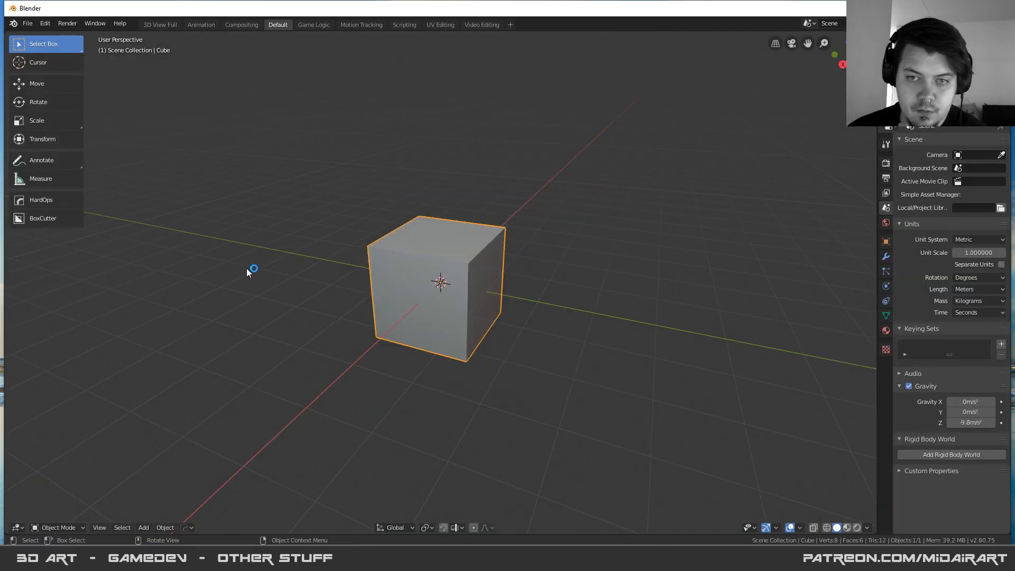
key(x)
click(434, 285)
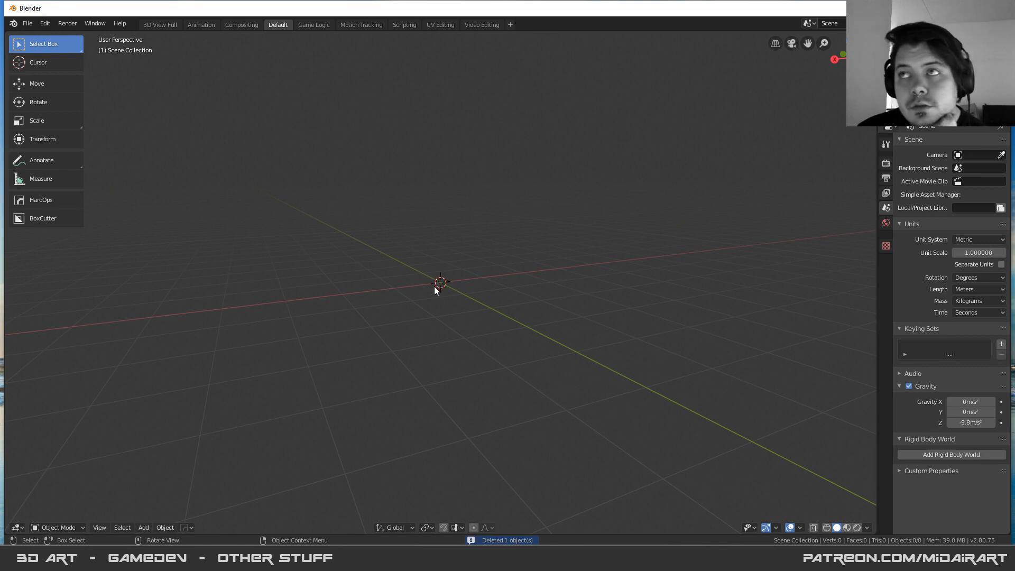
middle_drag(464, 239, 524, 284)
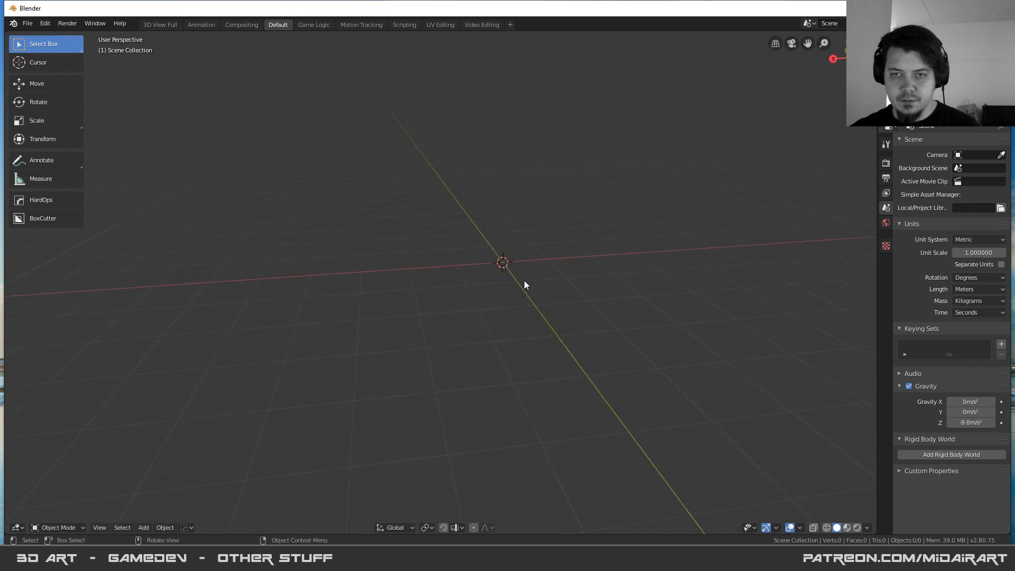
- Start an OBJ import from the Quick Favorites and browse to the G:\Midair\Phase2 folder
key(q)
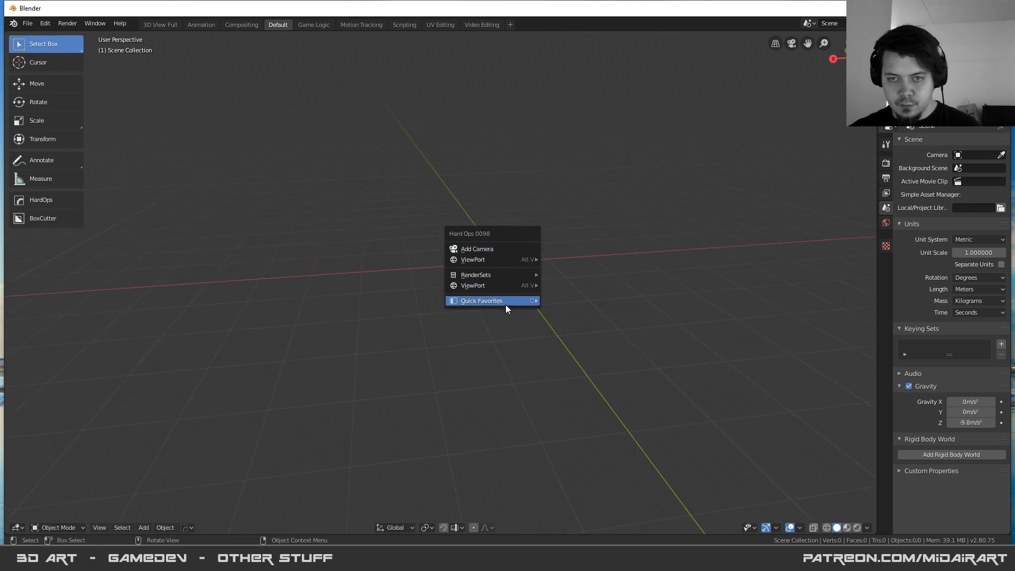
mouse_move(512, 300)
click(593, 309)
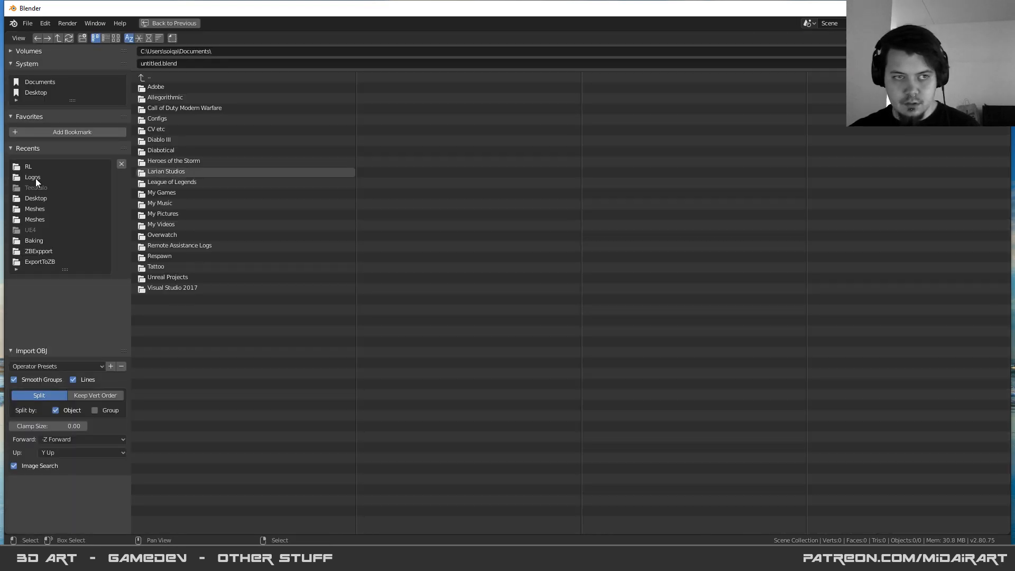
click(36, 209)
click(162, 77)
click(163, 77)
click(163, 77)
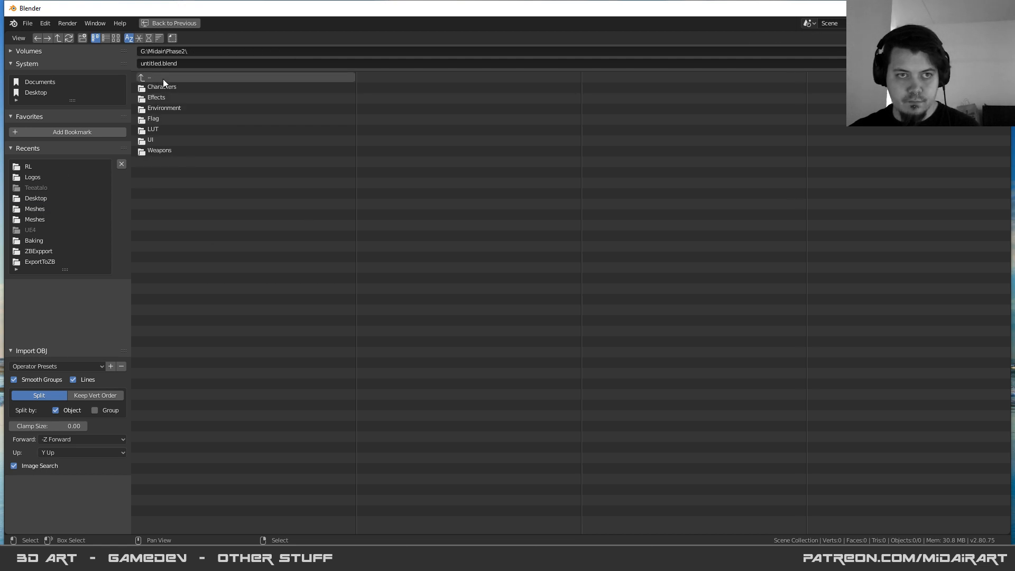
- Import the exported AnimTest_ OBJ from the Characters\Default\Default Male\AnimationTest folder
click(163, 78)
click(157, 97)
click(174, 87)
click(174, 88)
click(185, 87)
click(187, 88)
double_click(192, 87)
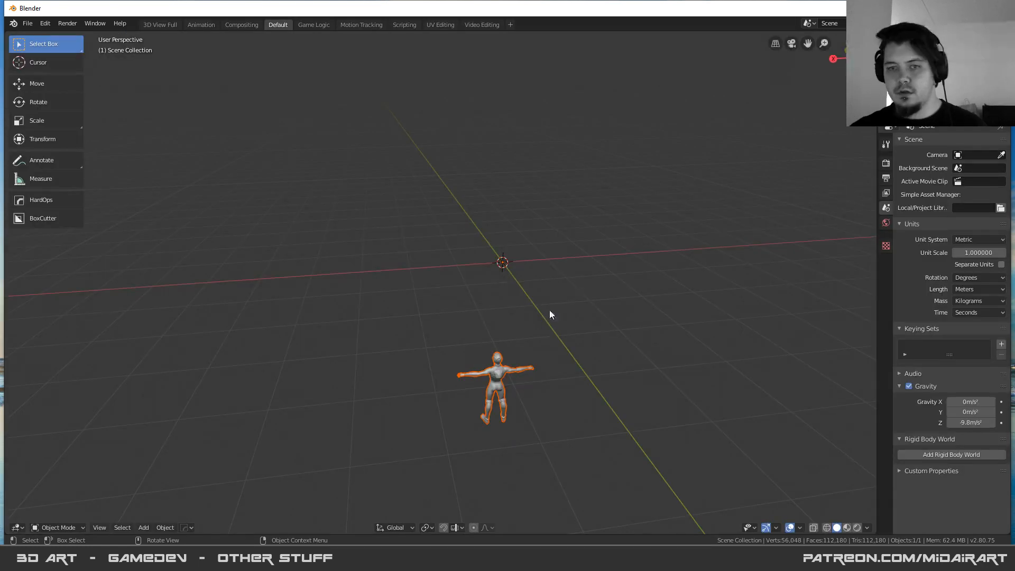
- Move the imported character up along Z until its feet stand on the ground grid, and deselect it
mouse_move(550, 314)
middle_down()
mouse_move(693, 301)
mouse_move(557, 300)
mouse_move(568, 156)
mouse_move(535, 170)
mouse_move(547, 300)
middle_up()
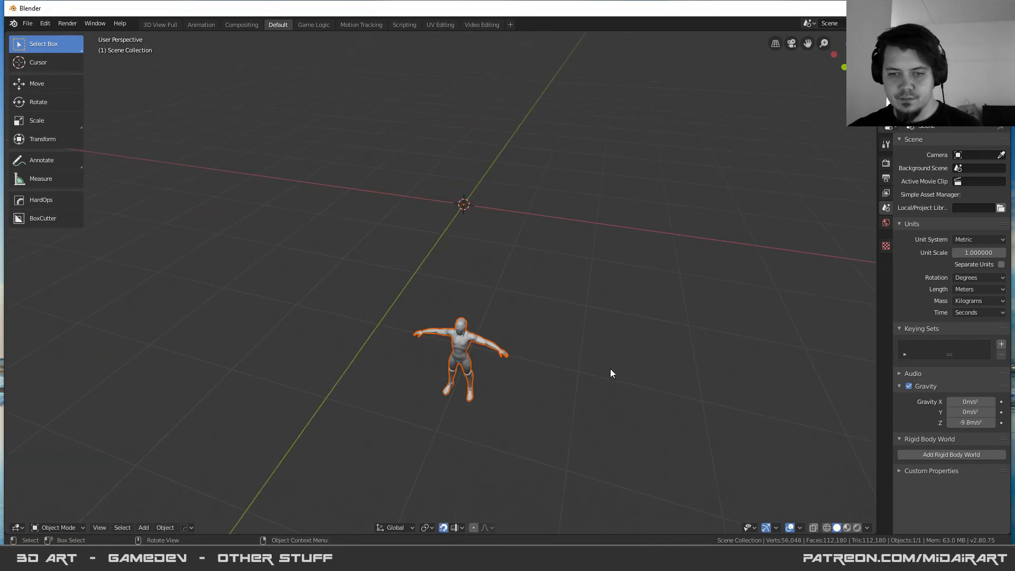
key(g)
key(z)
click(602, 41)
middle_drag(442, 222, 565, 192)
key(g)
key(z)
click(556, 249)
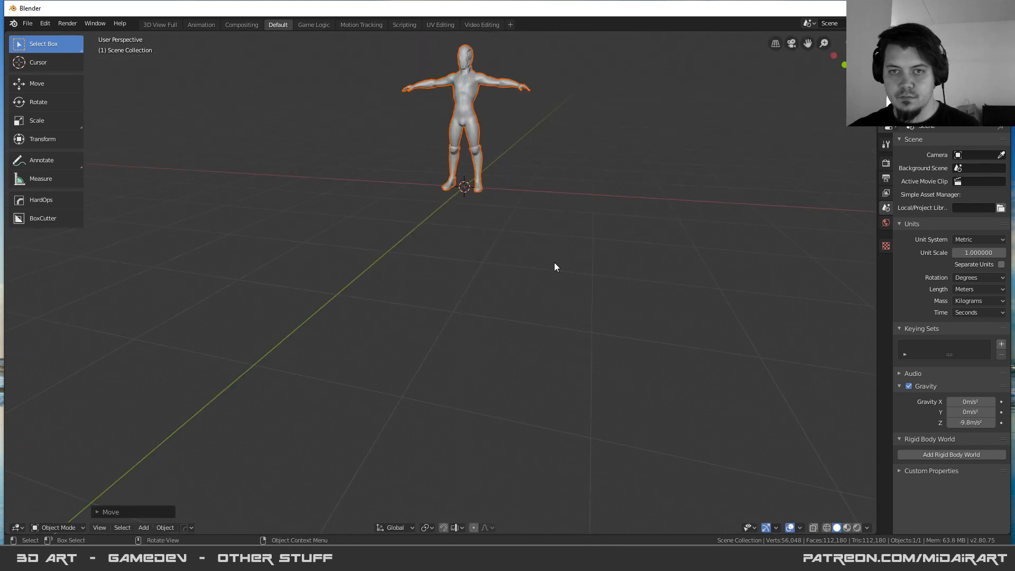
shift+middle_drag(554, 262, 582, 331)
scroll(581, 329, up, 1)
click(582, 310)
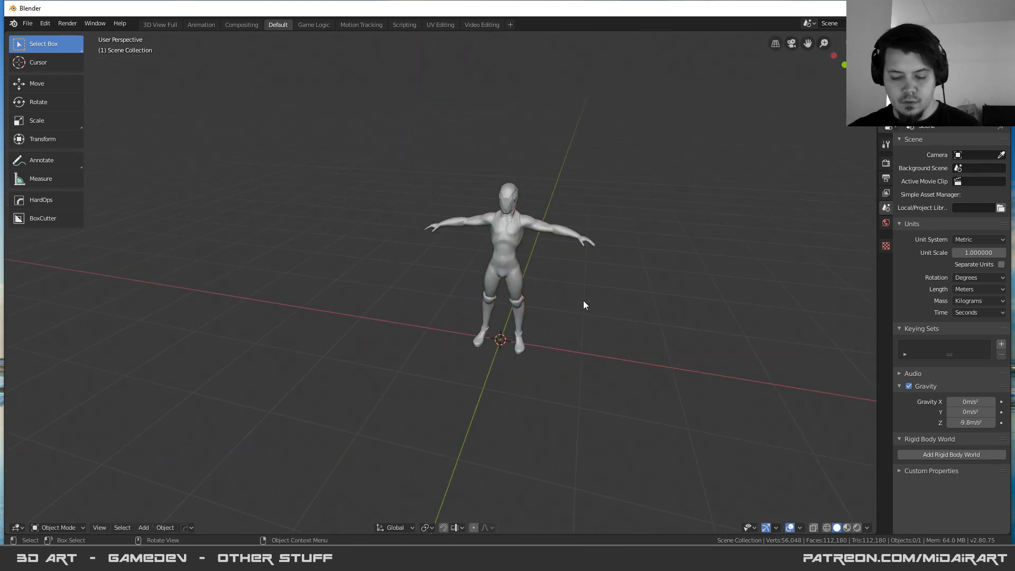
- Export the scene as FBX over SKM_DefaultFemale.fbx in the Default_Female\Exports folder
key(ctrl+e)
click(33, 167)
click(171, 76)
click(171, 78)
click(200, 96)
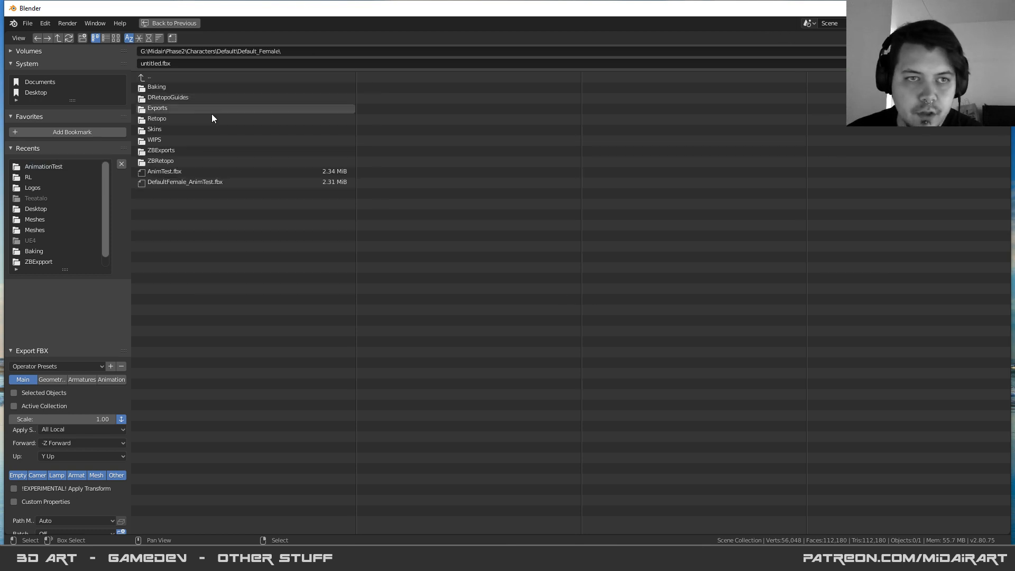
click(169, 108)
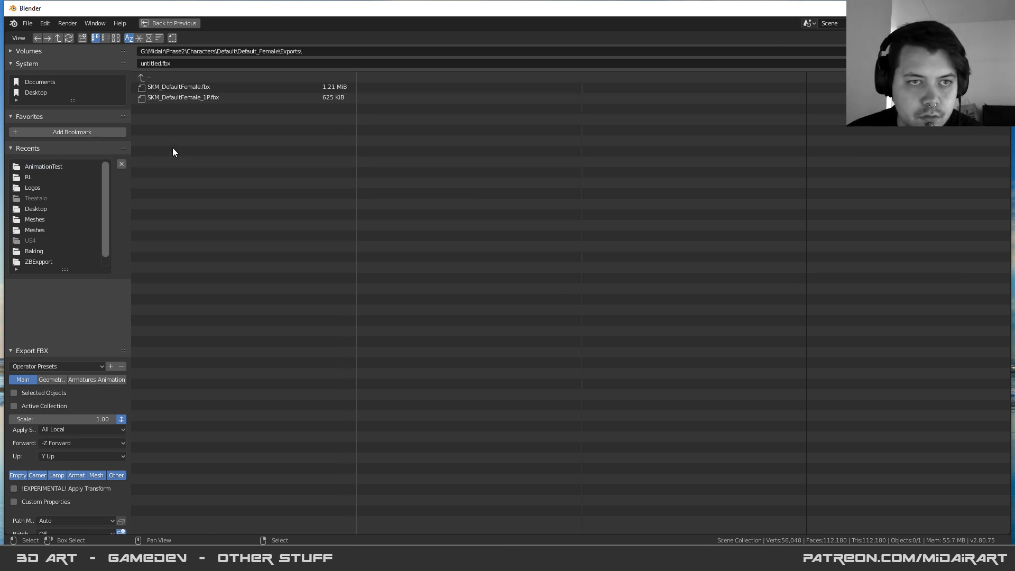
click(192, 88)
key(Return)
- Look over the viewport from far away and close up to check which objects the scene contains
scroll(515, 292, up, 4)
scroll(513, 287, down, 10)
scroll(509, 288, down, 2)
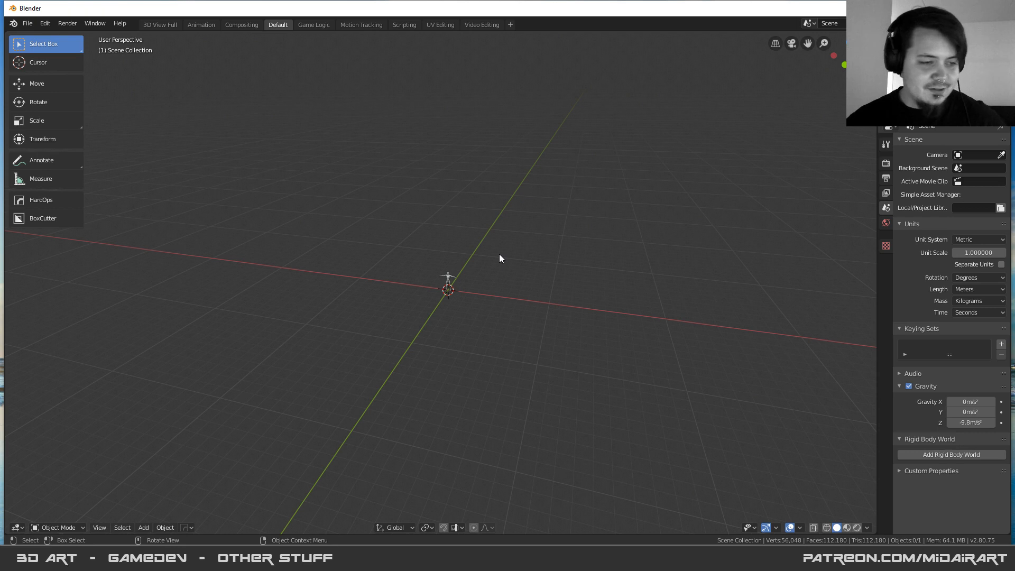
middle_drag(499, 258, 501, 292)
scroll(528, 275, up, 8)
scroll(505, 338, down, 8)
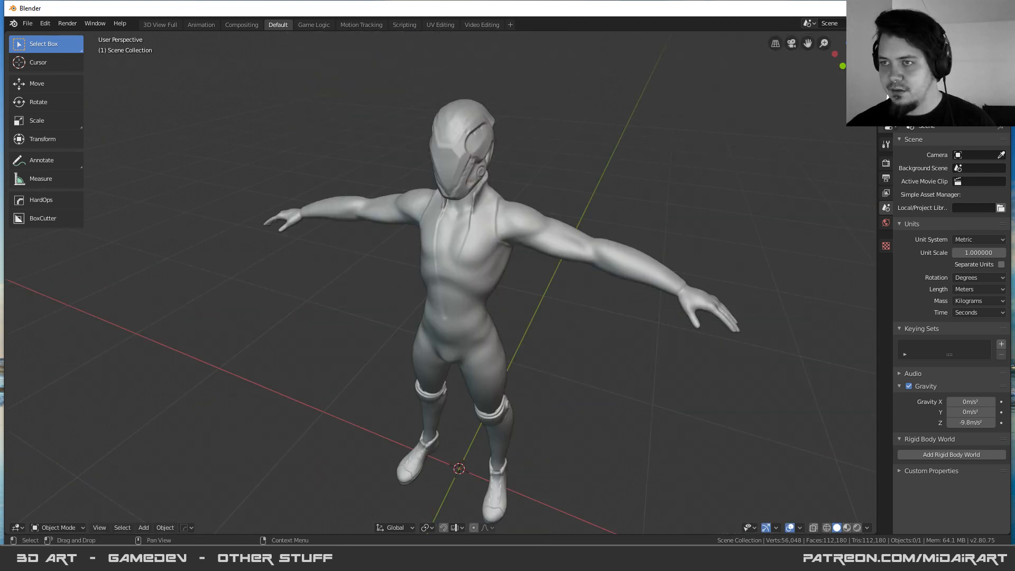
click(914, 69)
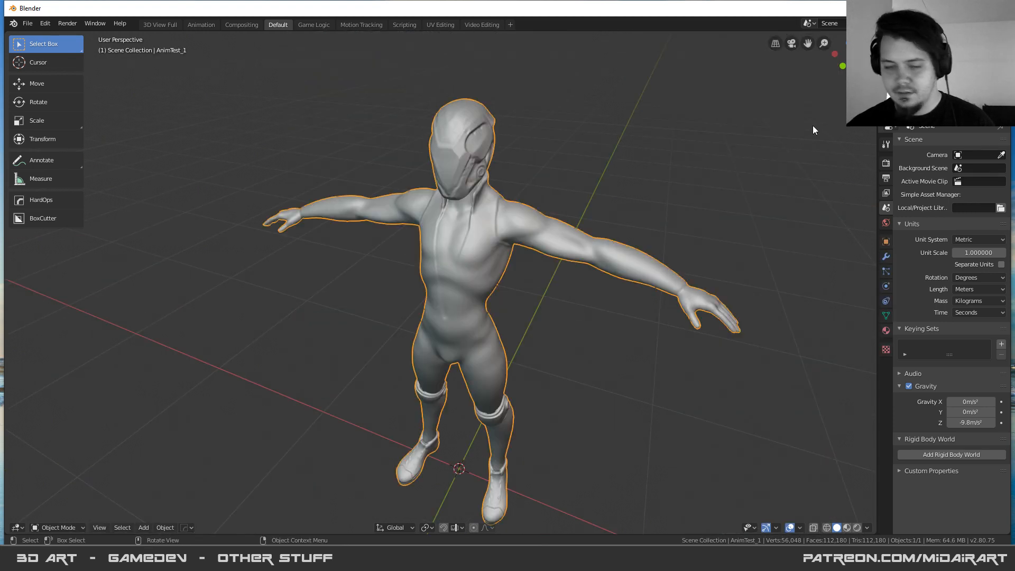
middle_drag(670, 210, 663, 198)
key(q)
key(q)
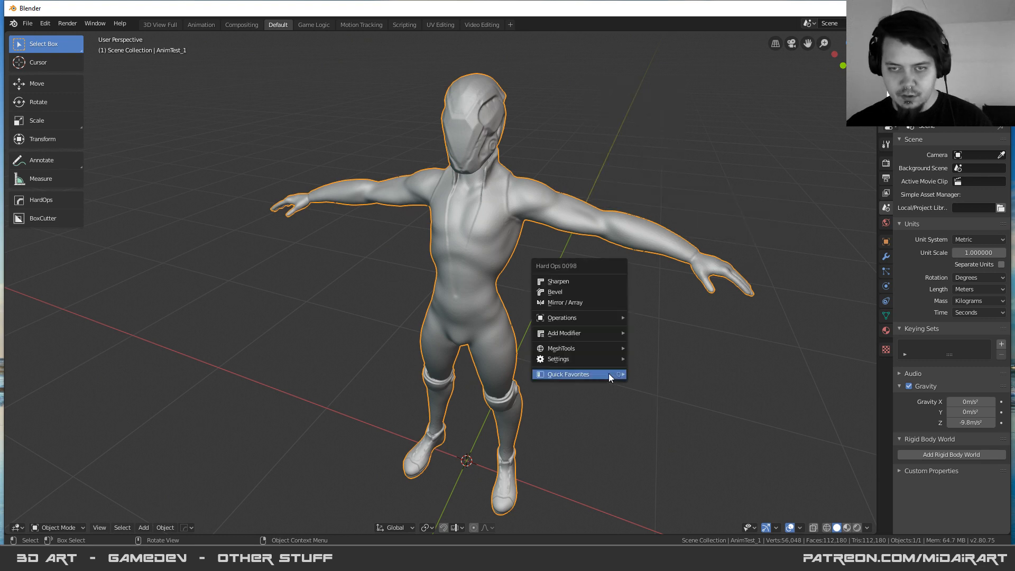
click(218, 202)
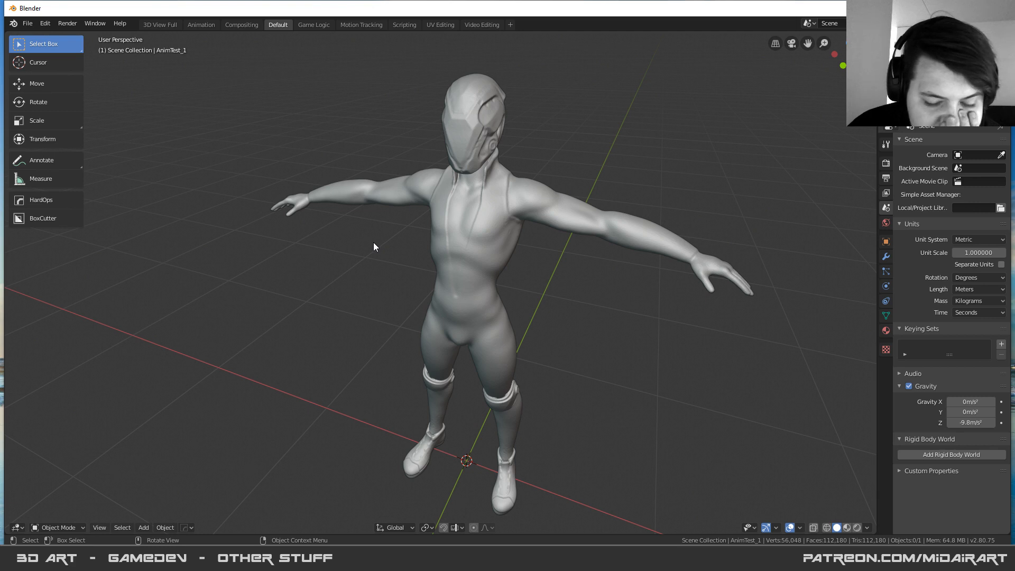
- Import SKM_DefaultFemale.fbx from the Default_Female\Exports folder as FBX and delete the imported object again
key(q)
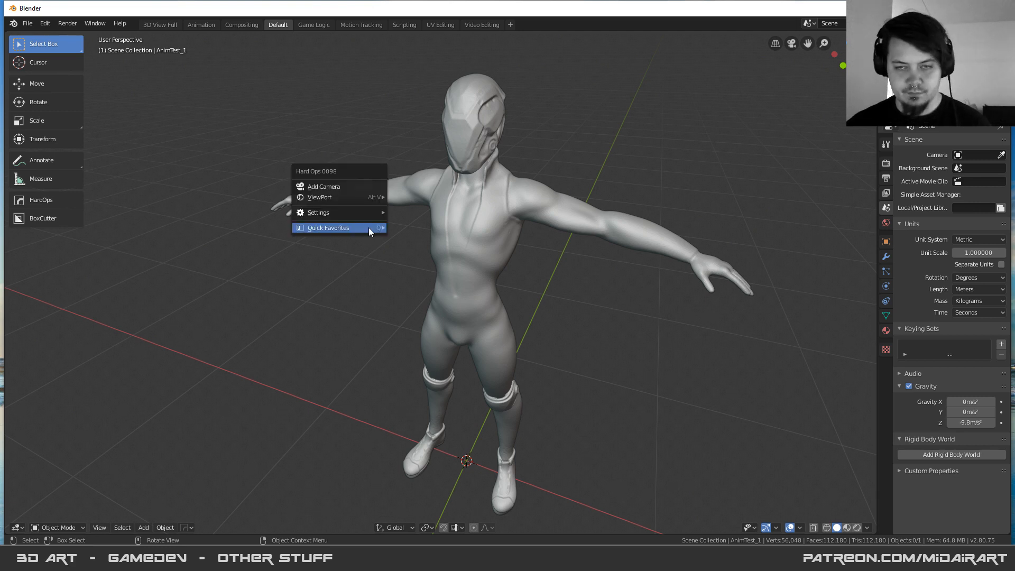
mouse_move(363, 227)
click(434, 238)
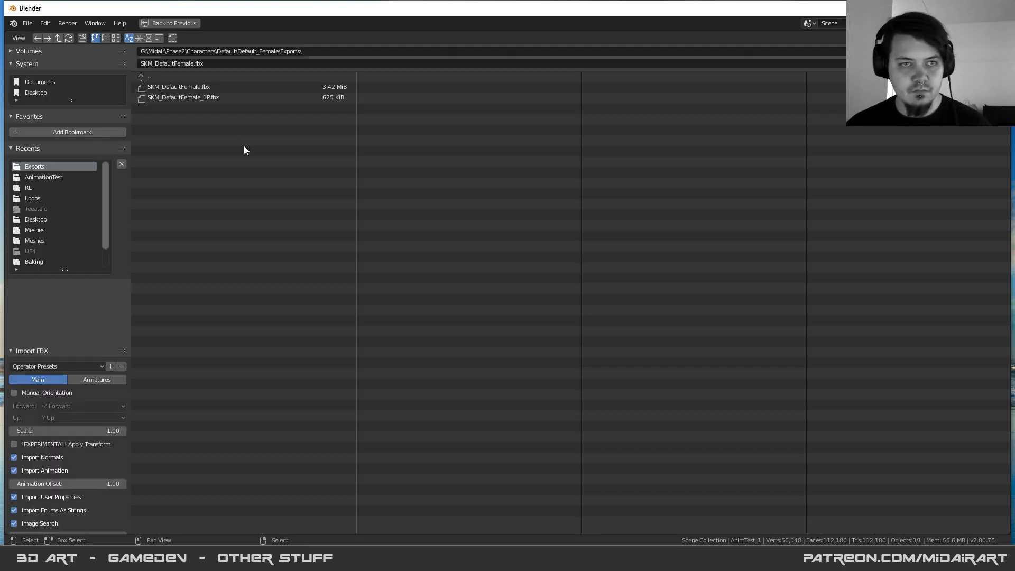
click(218, 87)
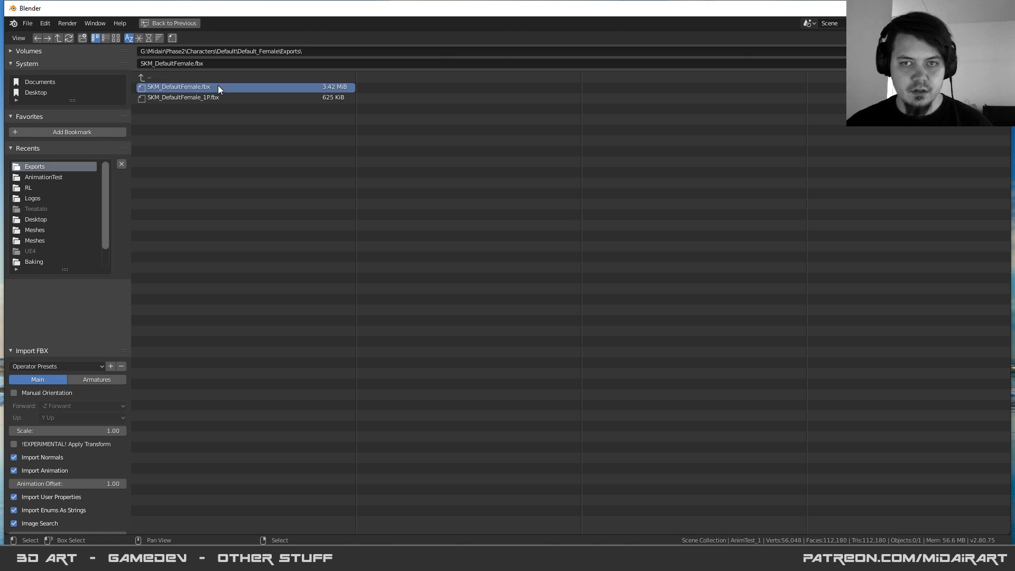
key(Return)
key(x)
click(315, 137)
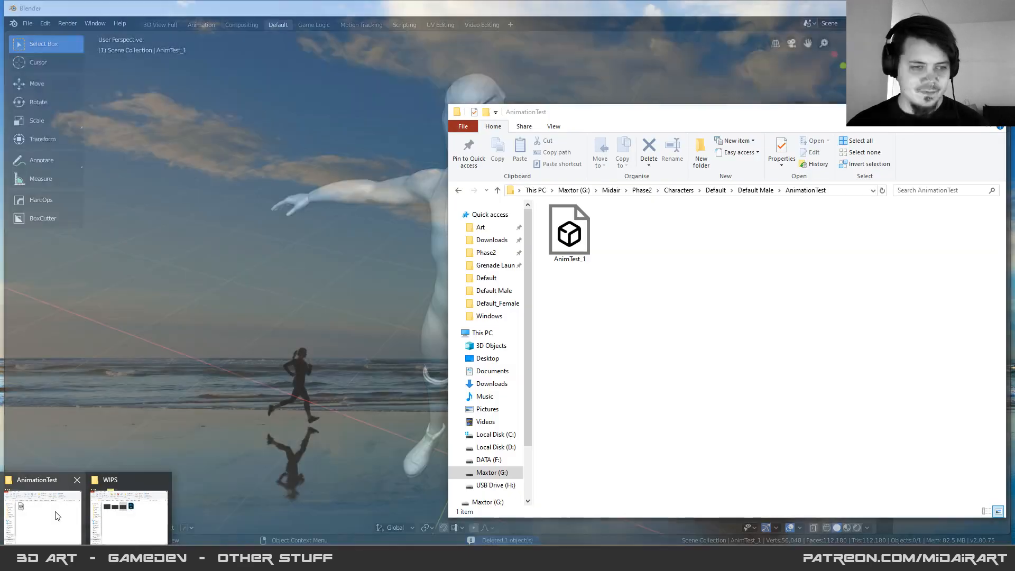
- Switch to the AnimationTest window in File Explorer and open the Characters\Default\Default_Female folder
click(55, 515)
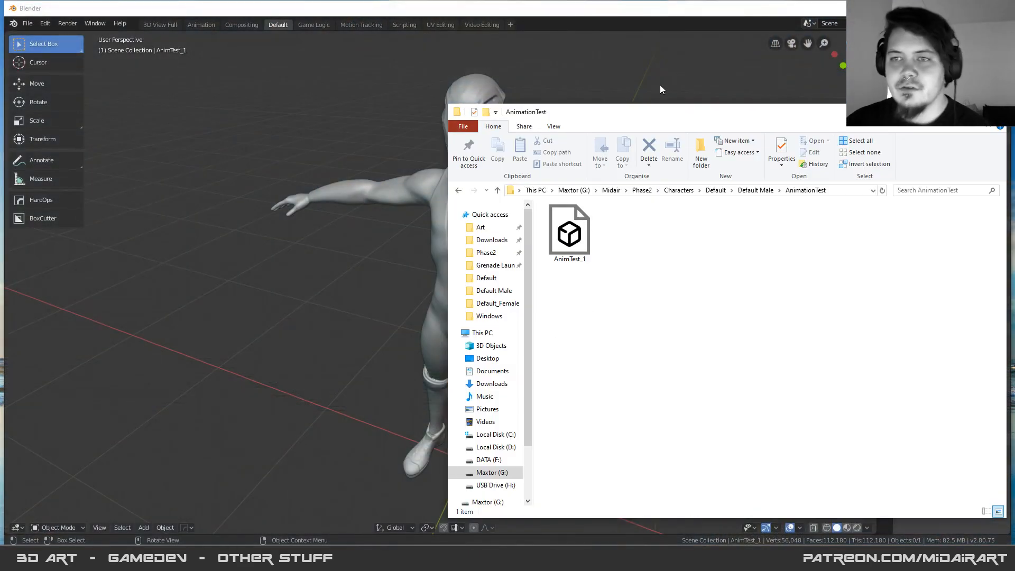
drag(683, 107, 684, 78)
click(678, 162)
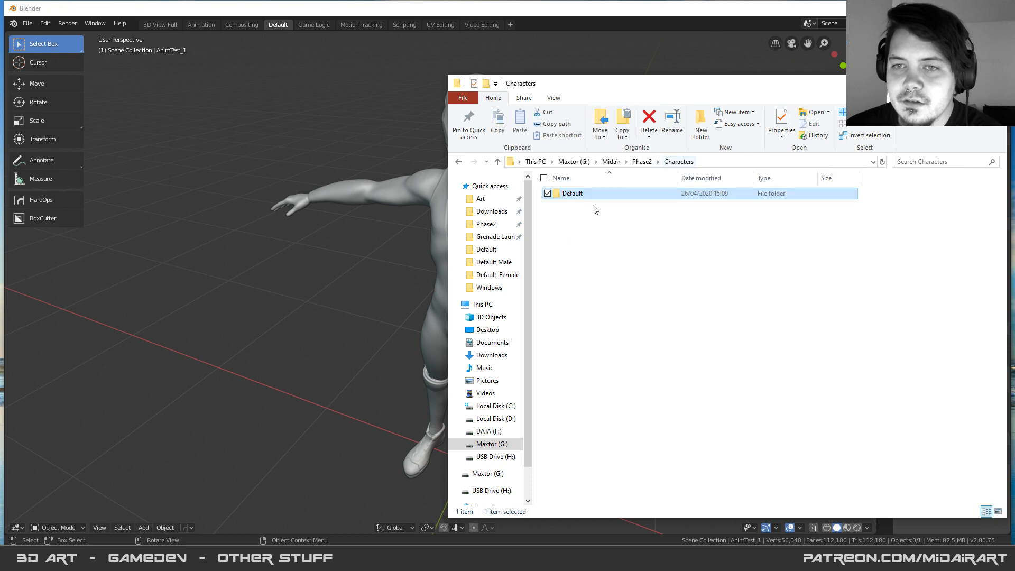
double_click(601, 193)
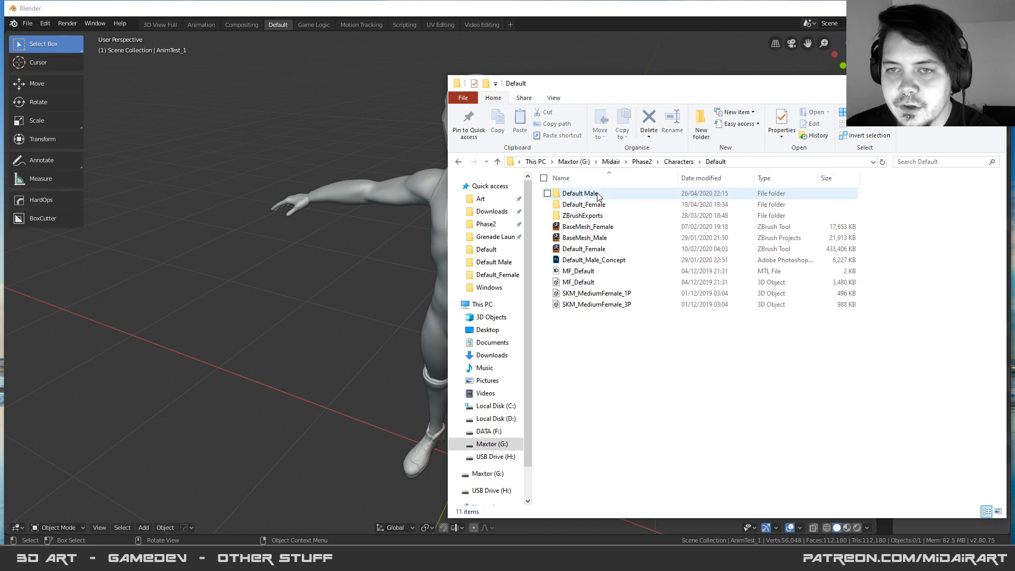
double_click(572, 205)
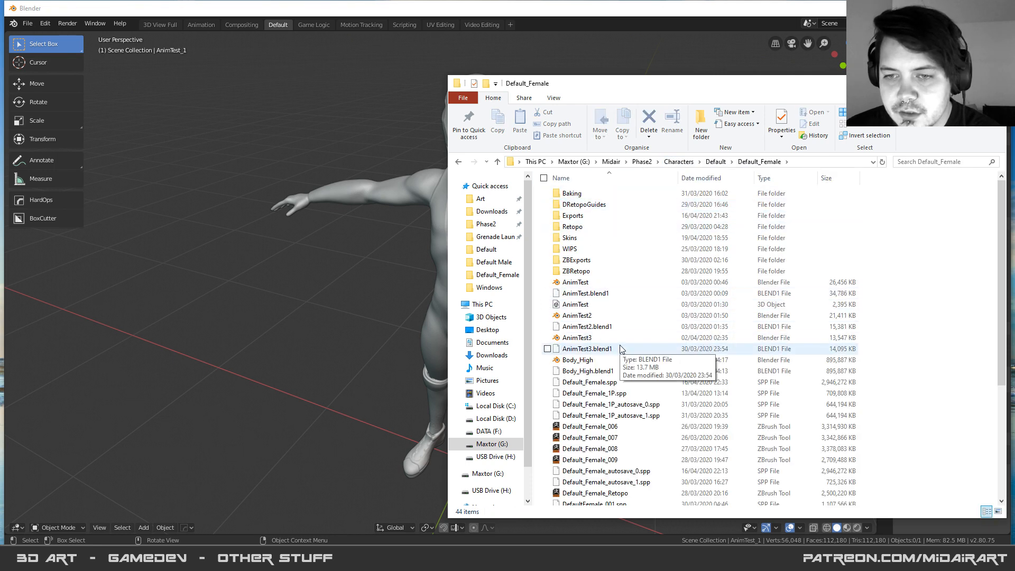
- Look through the Default_Female folder and its ZBExports and Exports subfolders for a usable female character file
scroll(599, 295, down, 2)
scroll(599, 295, down, 3)
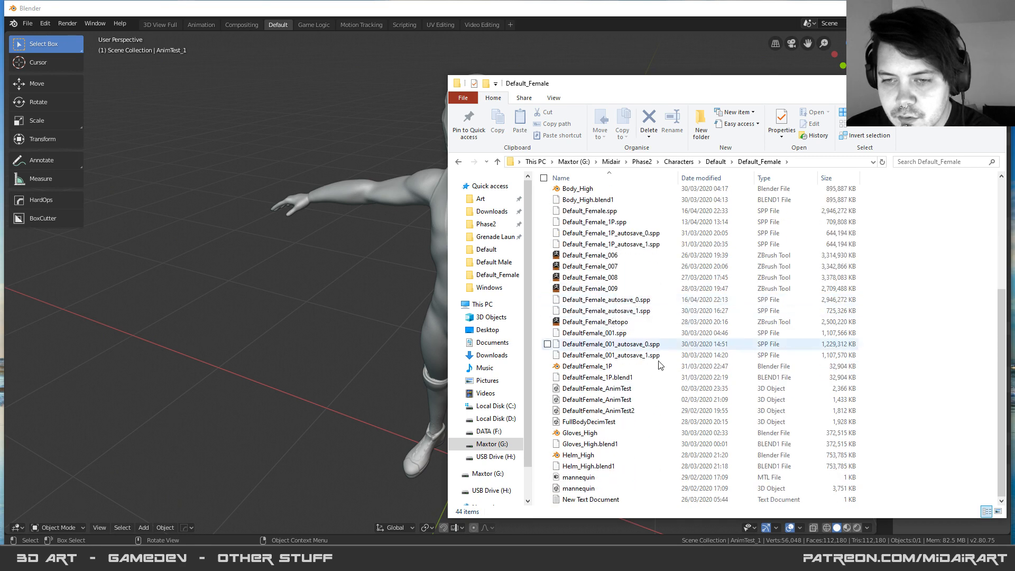
scroll(608, 343, up, 5)
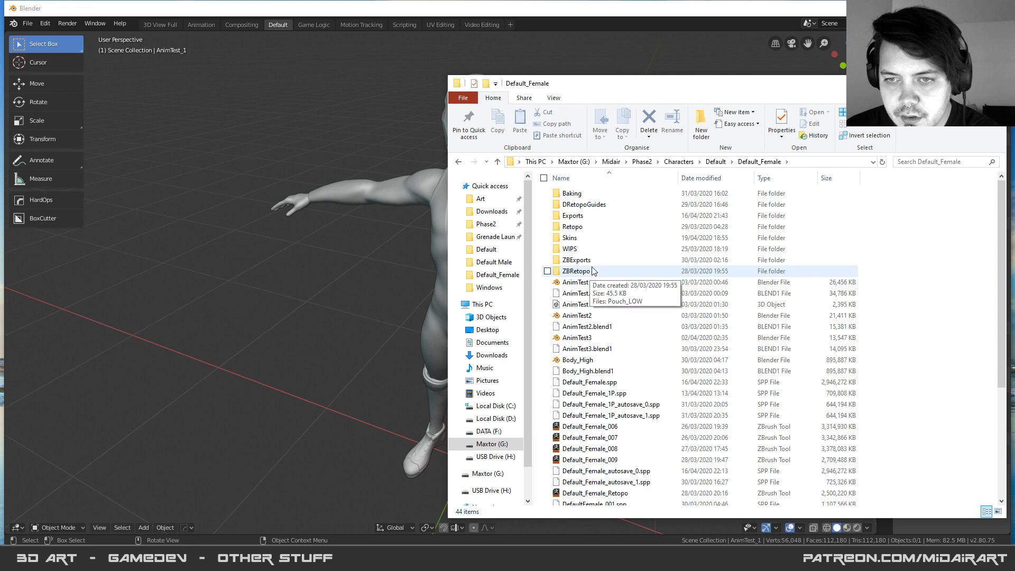
double_click(589, 265)
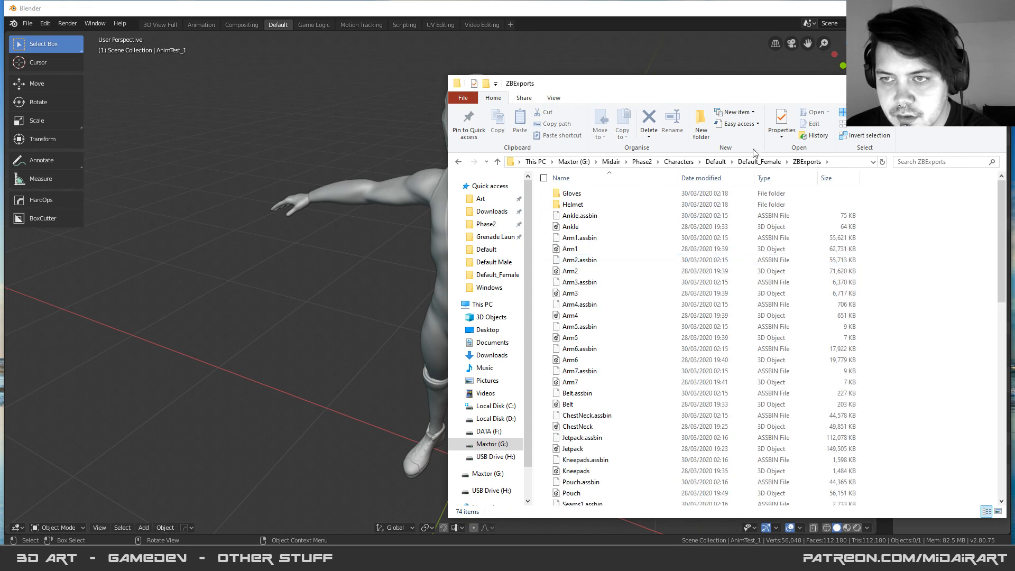
key(alt+Left)
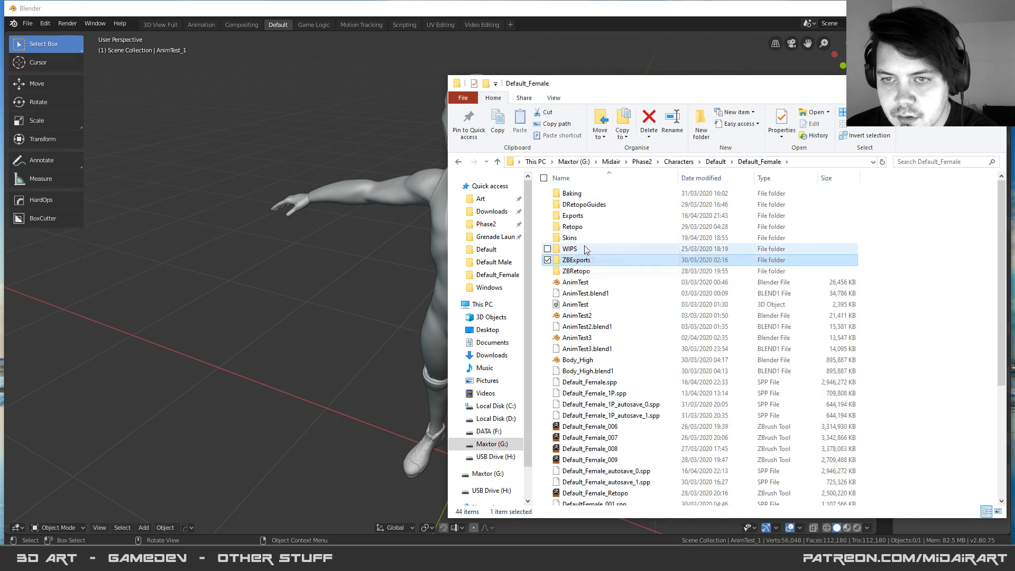
double_click(582, 217)
click(740, 162)
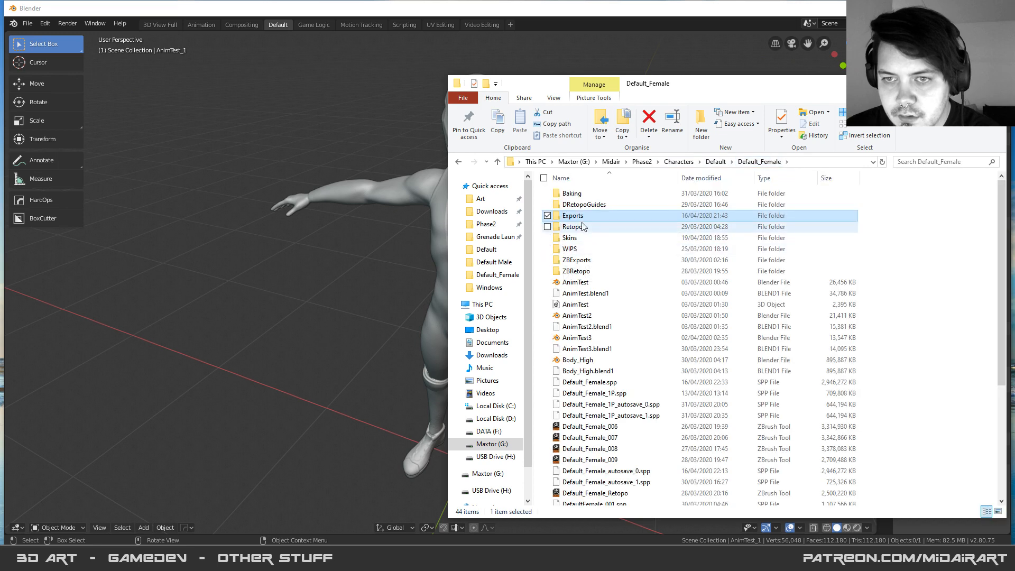
- Open the Retopo subfolder of Default_Female and look through its Blender and OBJ files
double_click(582, 228)
scroll(687, 338, down, 2)
scroll(766, 359, up, 2)
scroll(819, 394, down, 2)
click(570, 465)
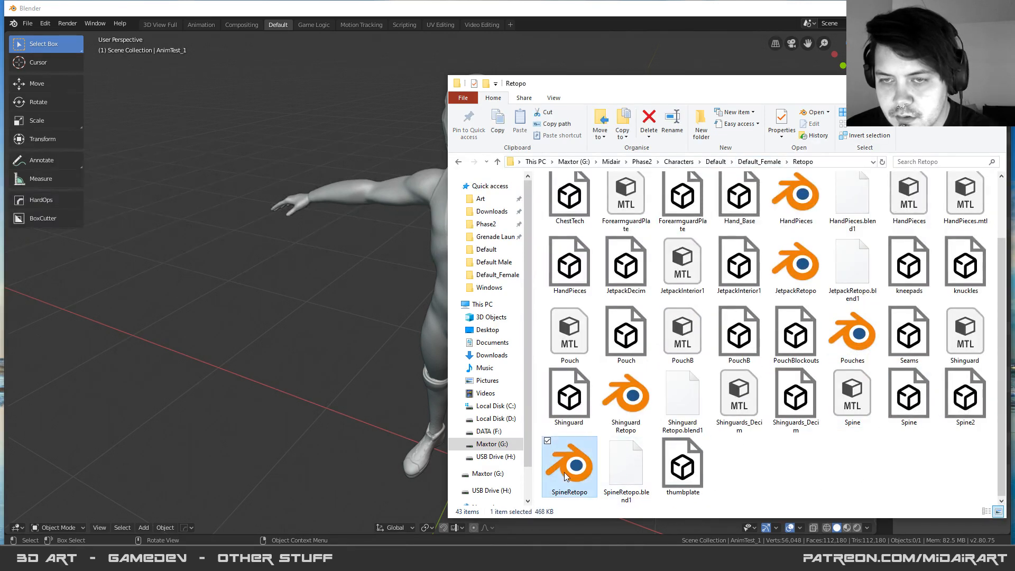
scroll(582, 460, up, 2)
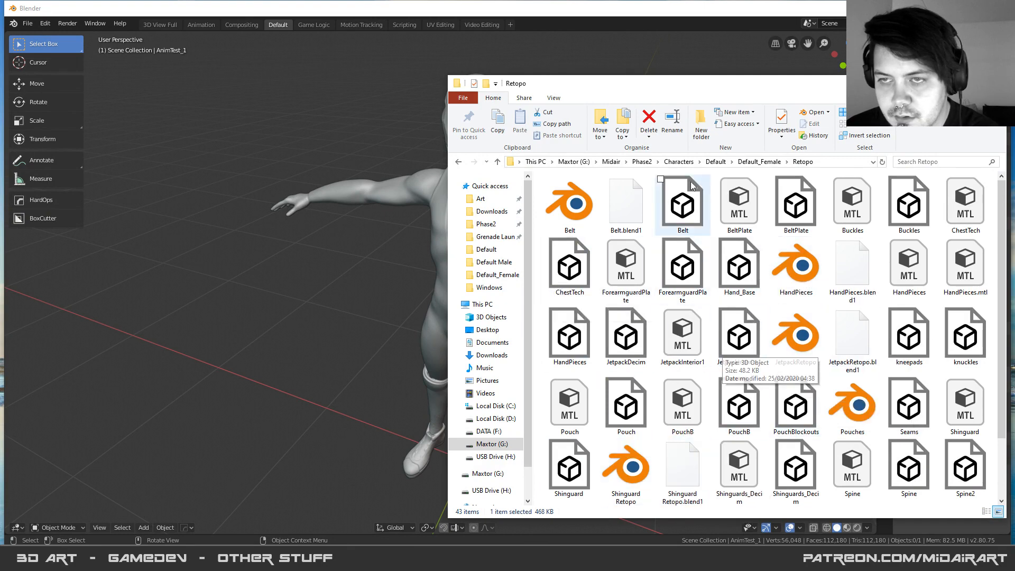
- Open the Body_High Blender file from the Default_Female folder and examine the low-poly character
click(759, 162)
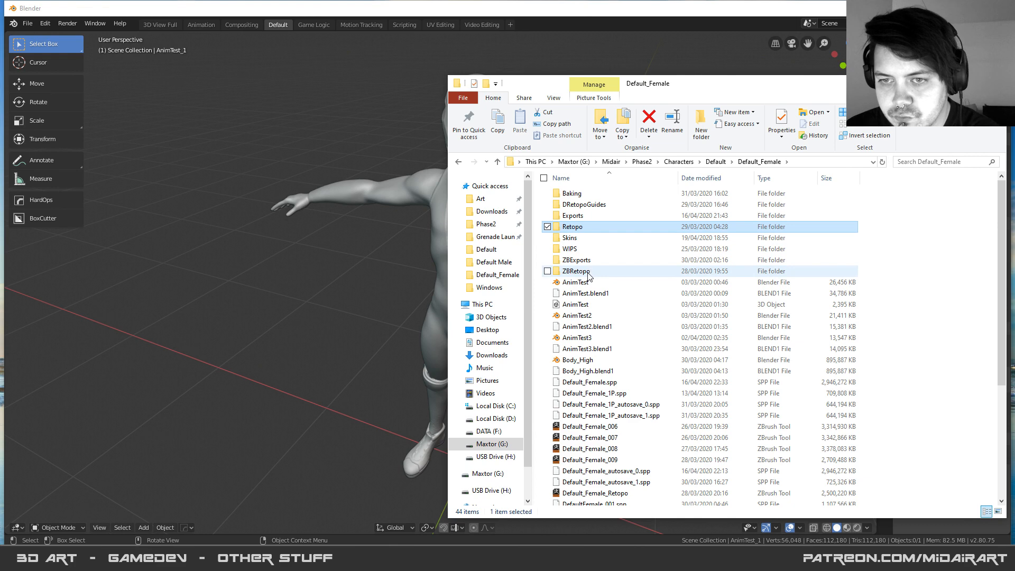
scroll(584, 328, down, 2)
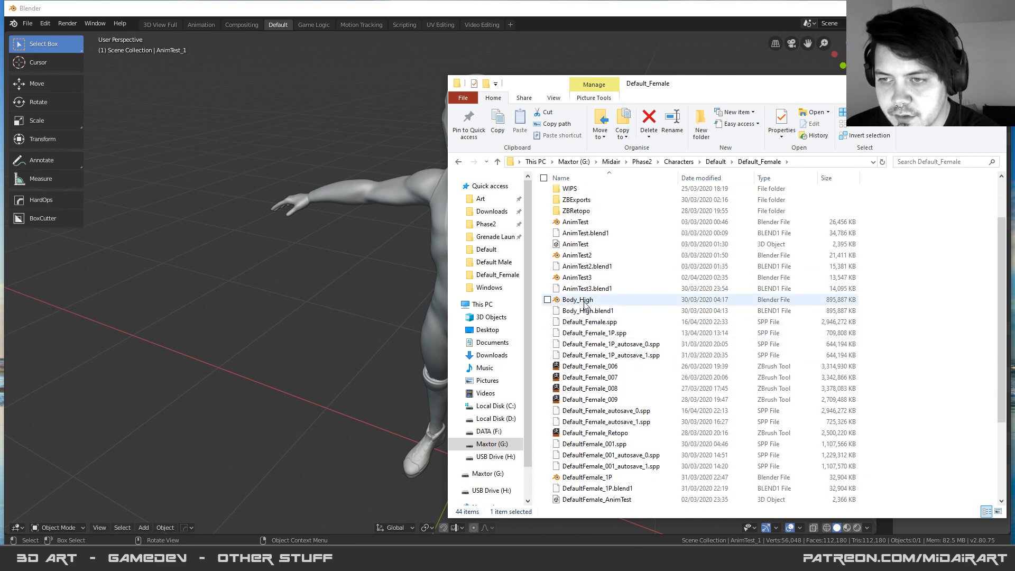
double_click(585, 304)
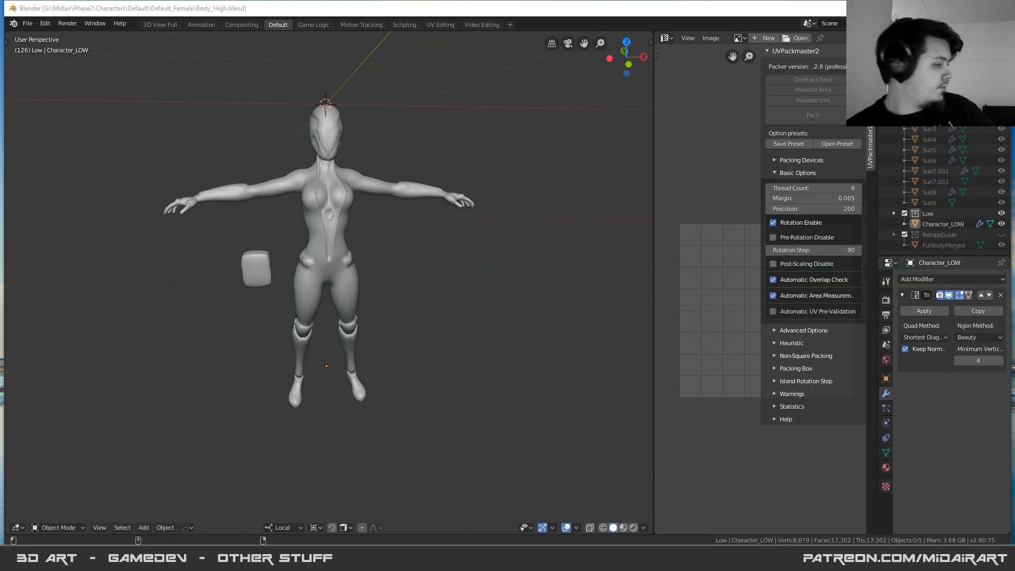
click(274, 281)
scroll(283, 274, up, 5)
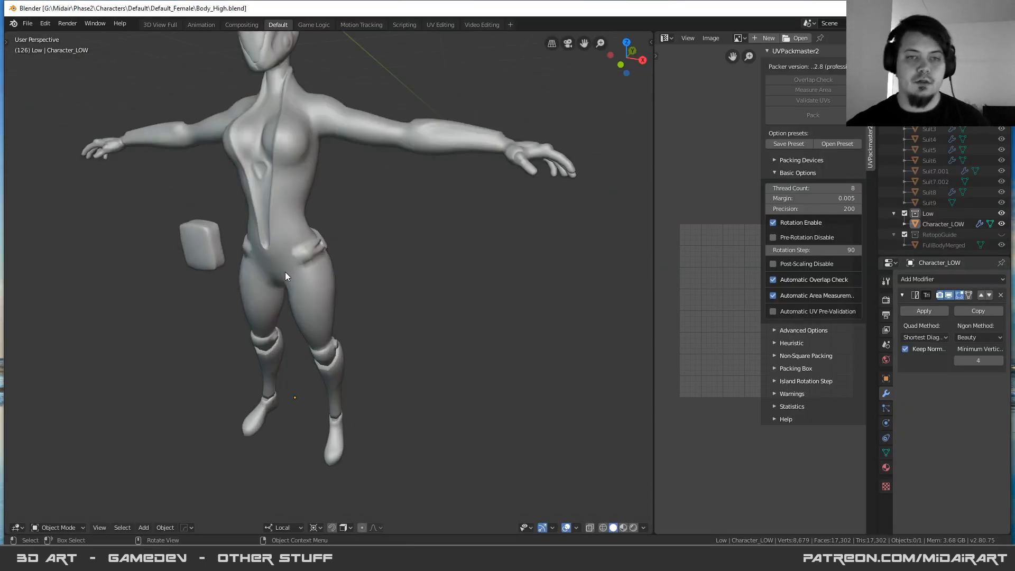
scroll(347, 287, down, 4)
click(327, 347)
middle_drag(327, 347, 357, 349)
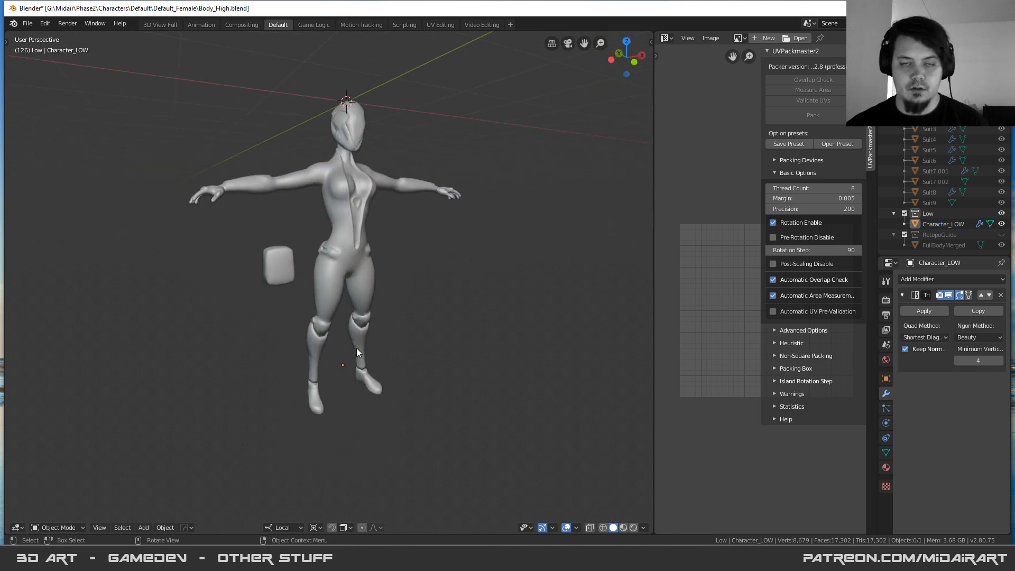
- Show only the RetopoGuide collection's detailed body and switch back to the Low collection to compare the two meshes
key(3)
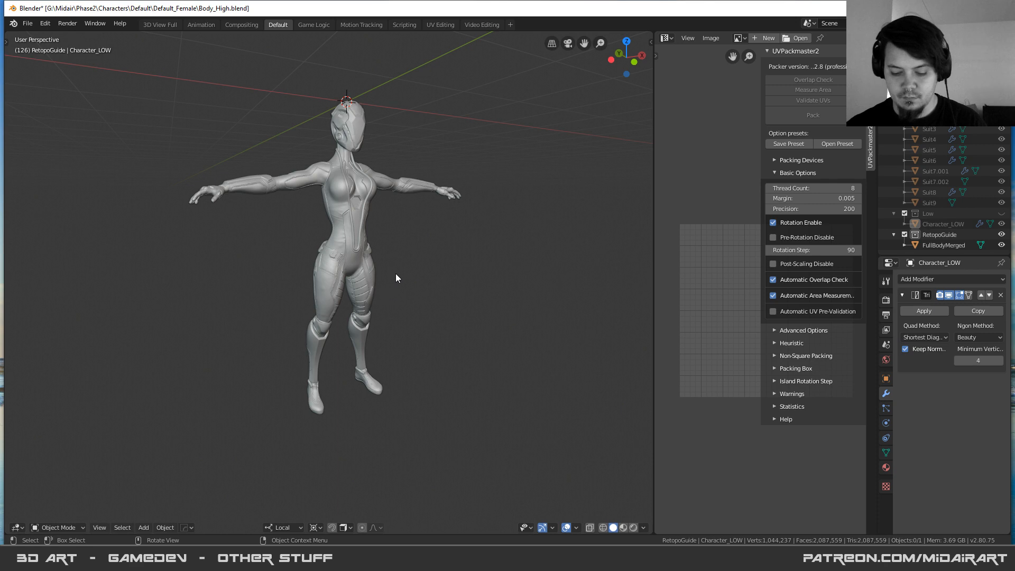
key(m)
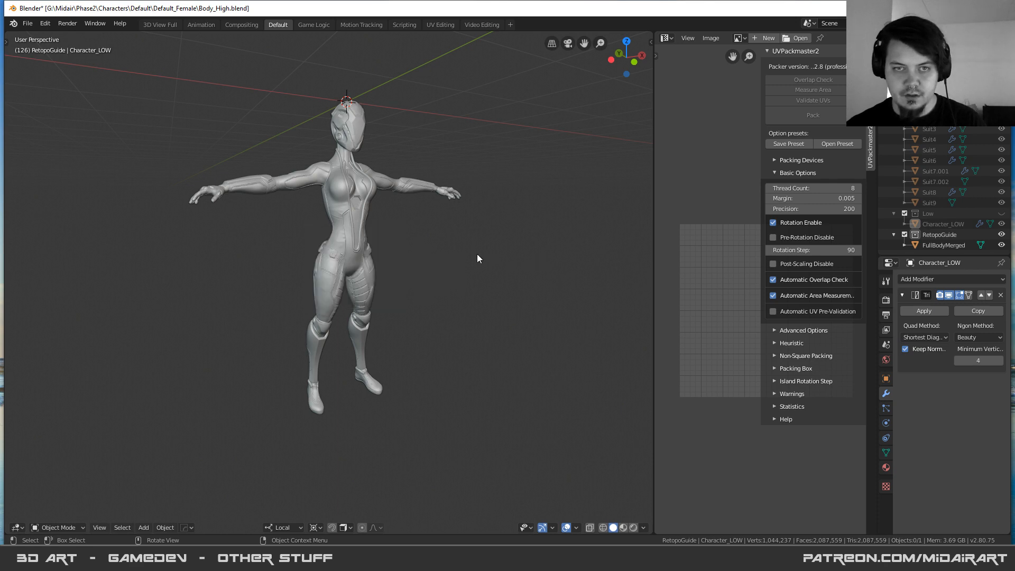
key(2)
scroll(460, 260, up, 3)
click(366, 254)
middle_drag(388, 259, 365, 269)
scroll(346, 273, down, 3)
click(344, 270)
scroll(372, 251, up, 2)
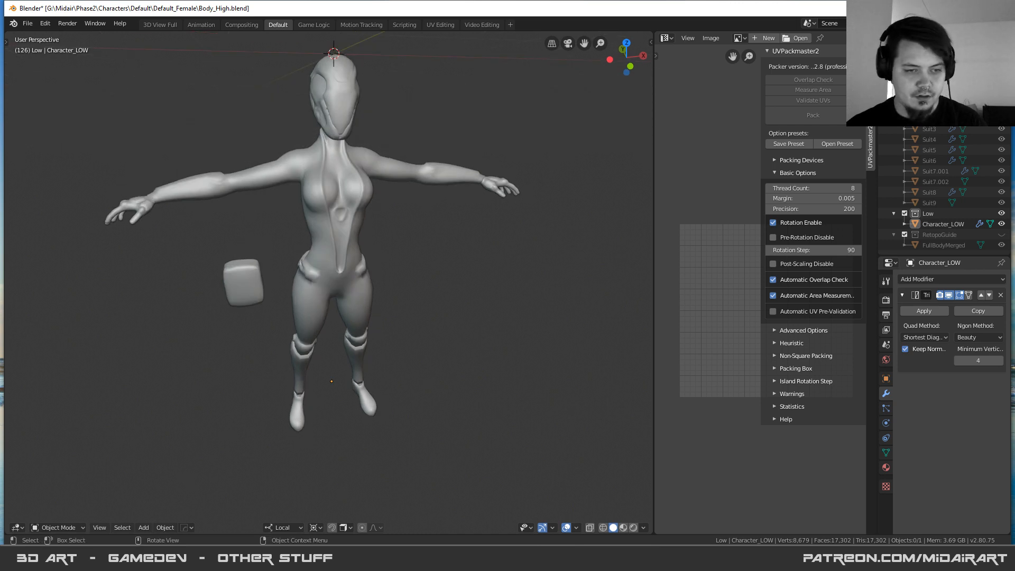
- Look through the files in the Default_Female folder and its Baking and High subfolders
mouse_move(133, 522)
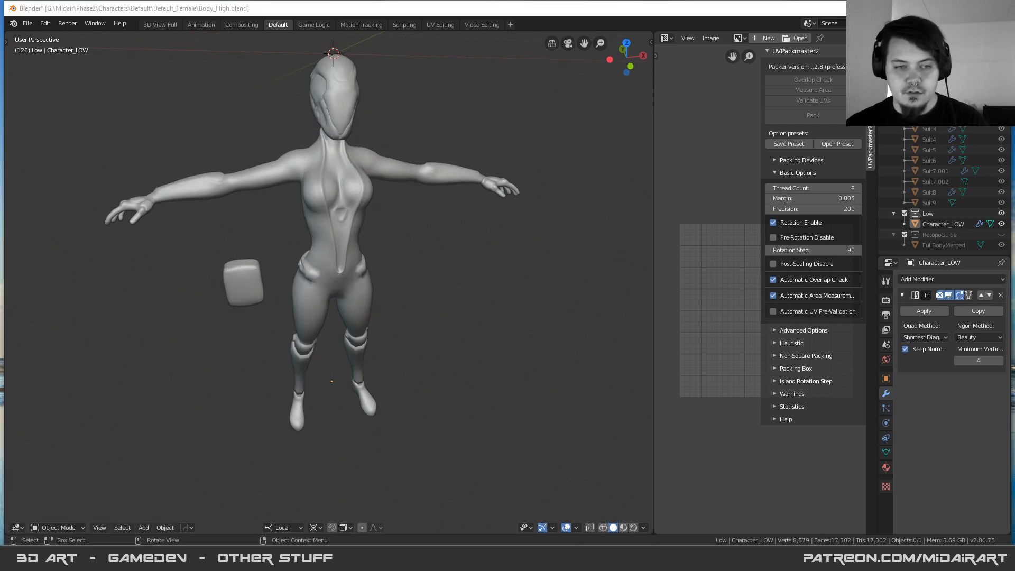
click(43, 500)
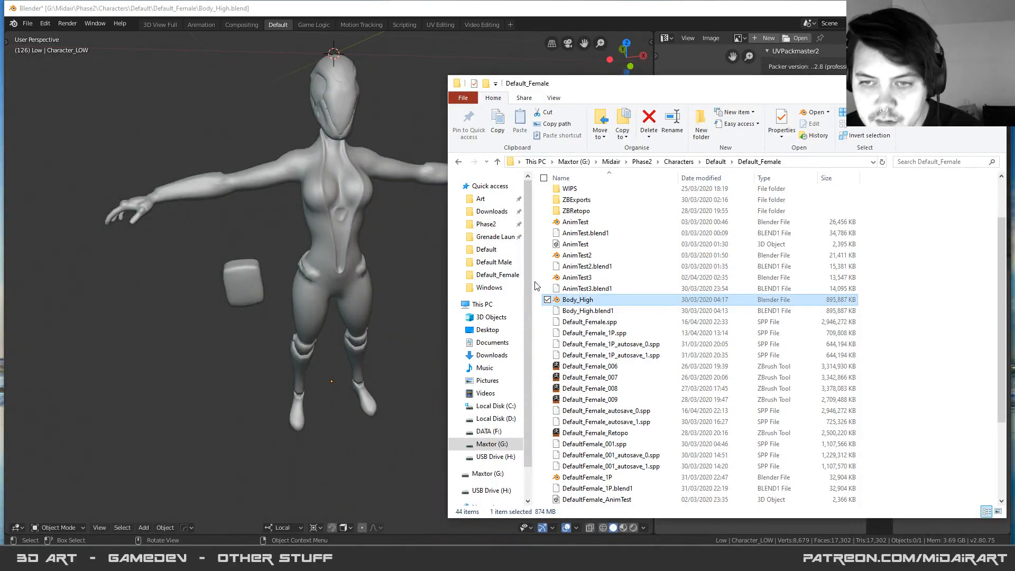
scroll(640, 262, down, 2)
scroll(639, 261, down, 2)
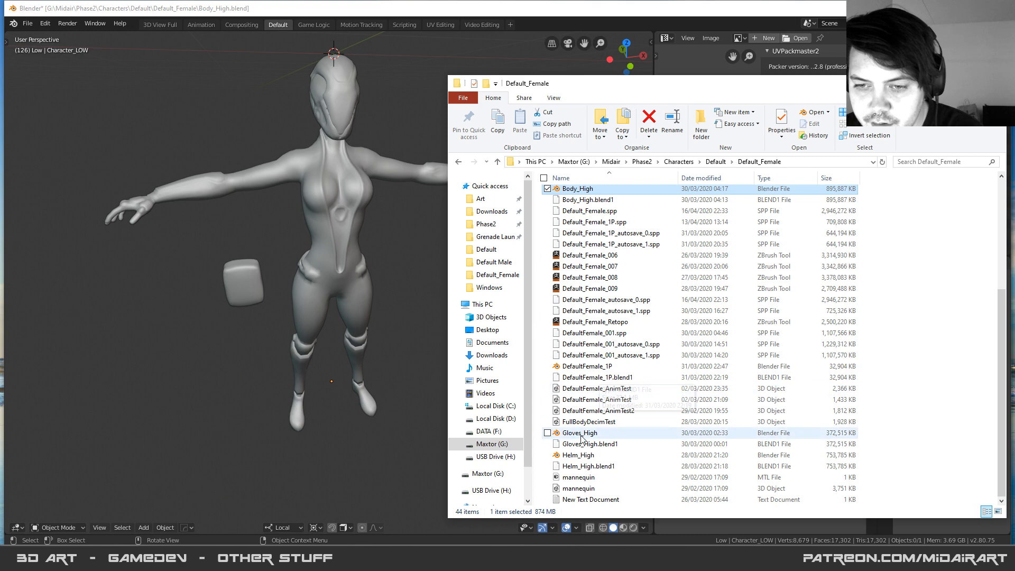
click(586, 455)
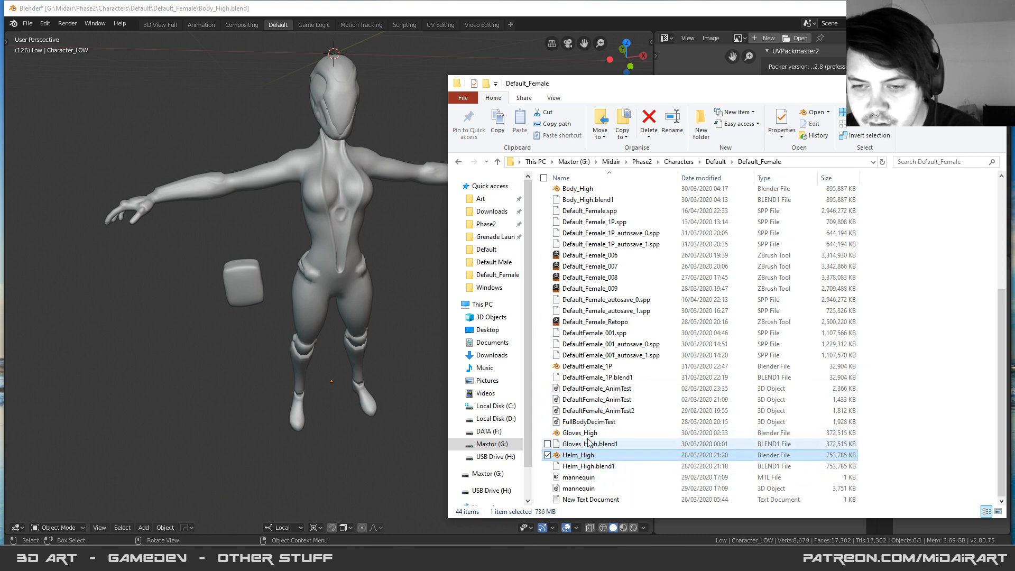
scroll(589, 443, up, 5)
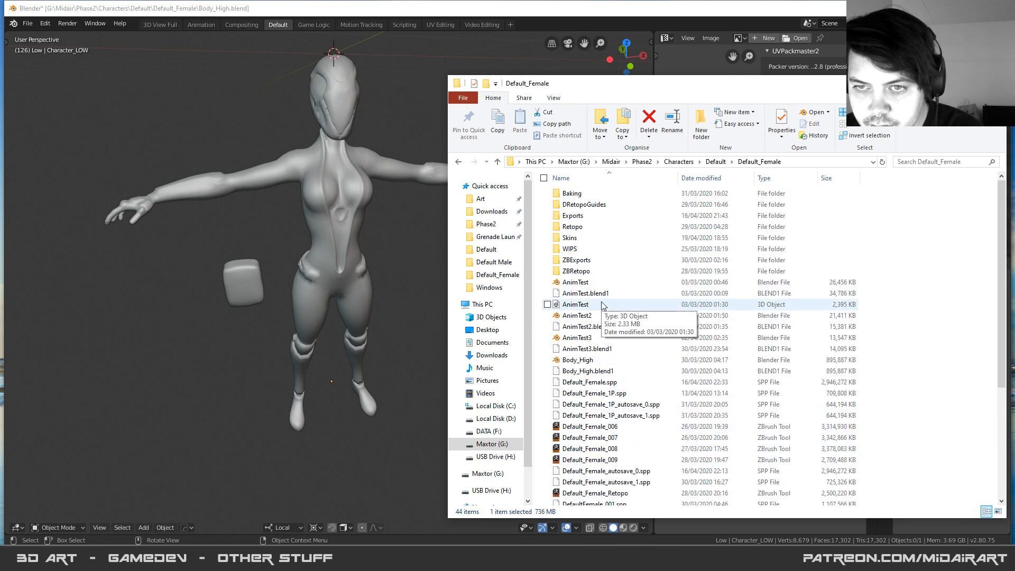
double_click(574, 193)
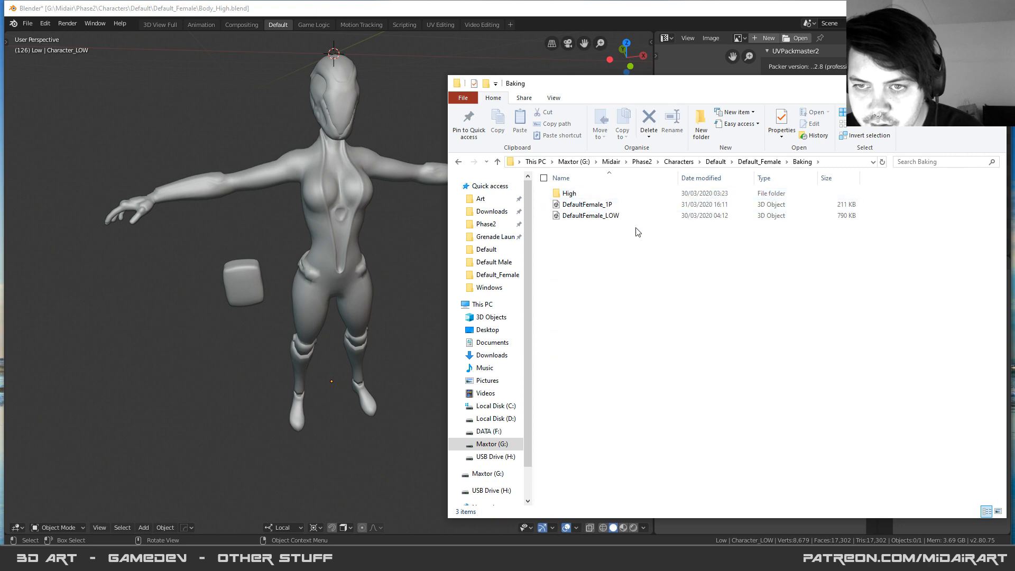
double_click(569, 194)
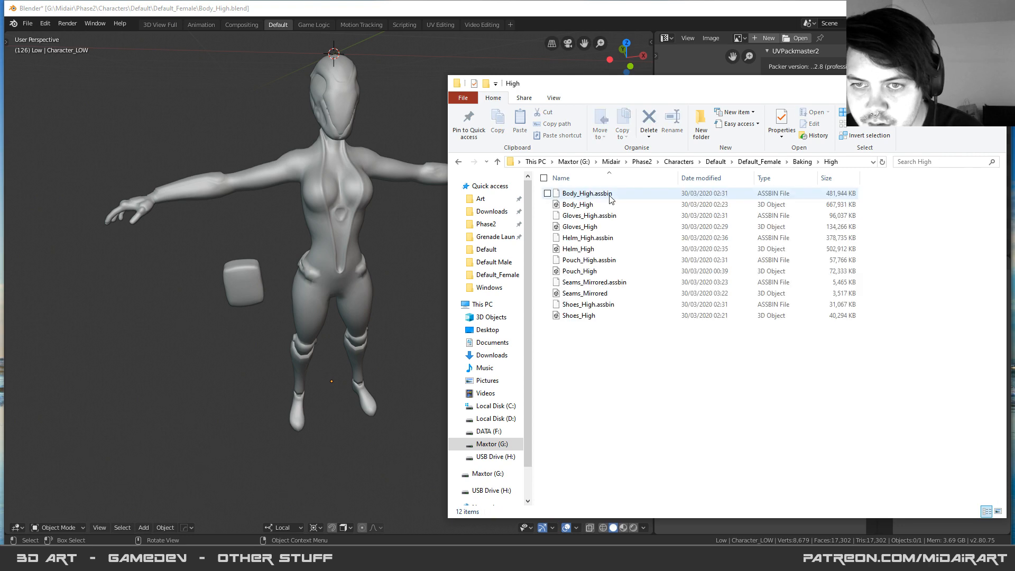
click(801, 162)
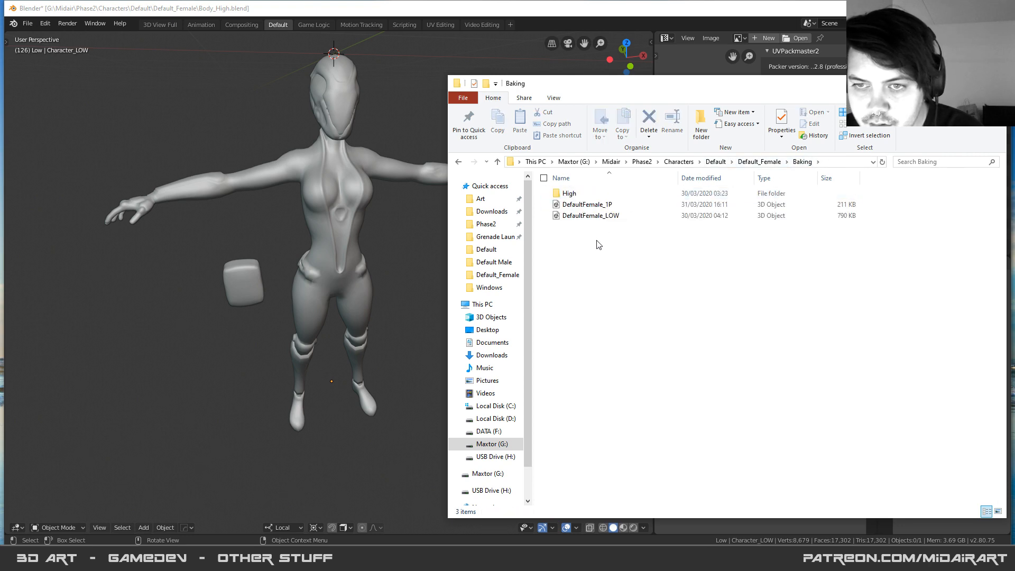
- Return to the Default_Female folder, open the AnimTest3 Blender file, and move the file window off the viewport
click(717, 162)
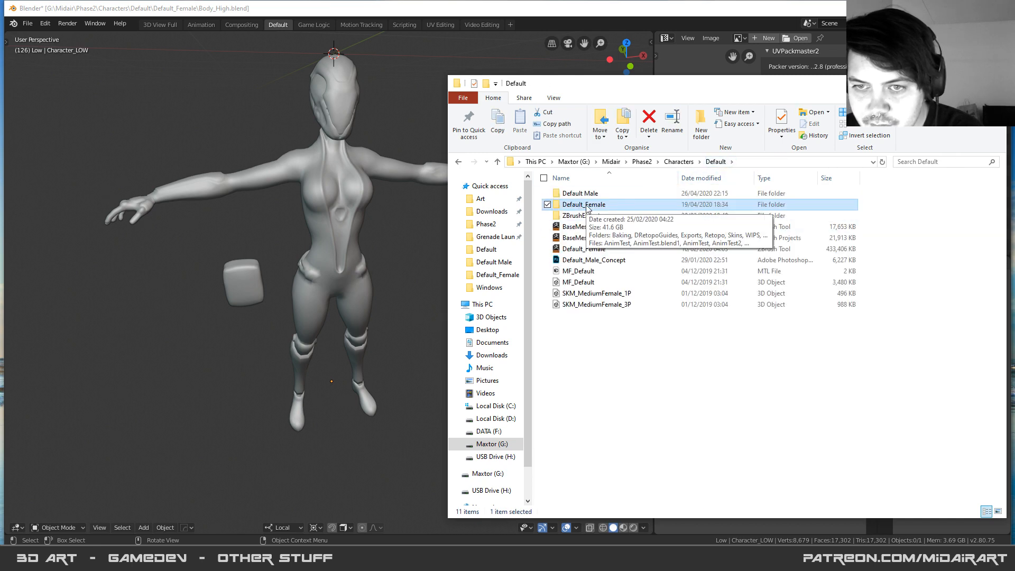
double_click(584, 205)
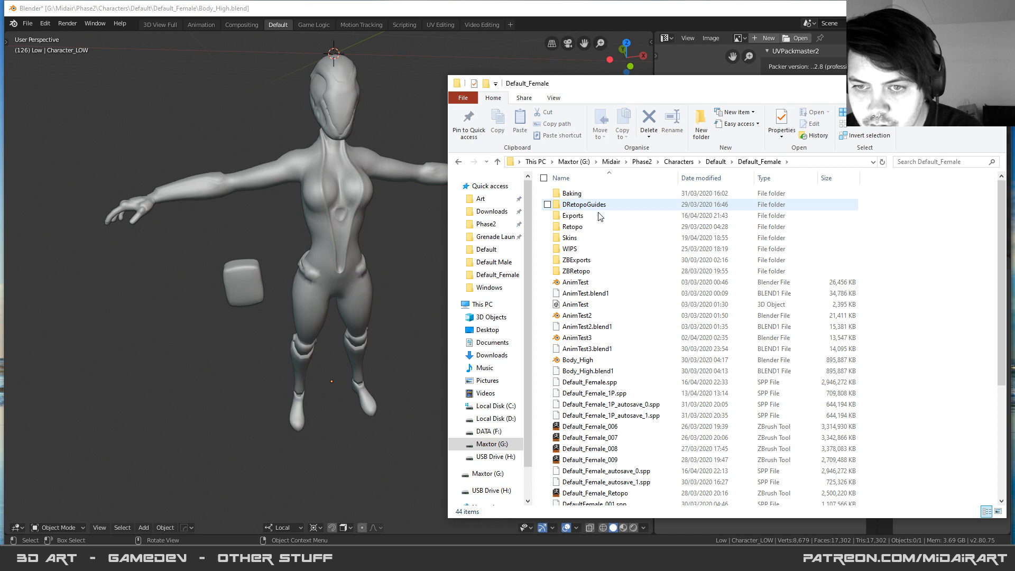
double_click(588, 340)
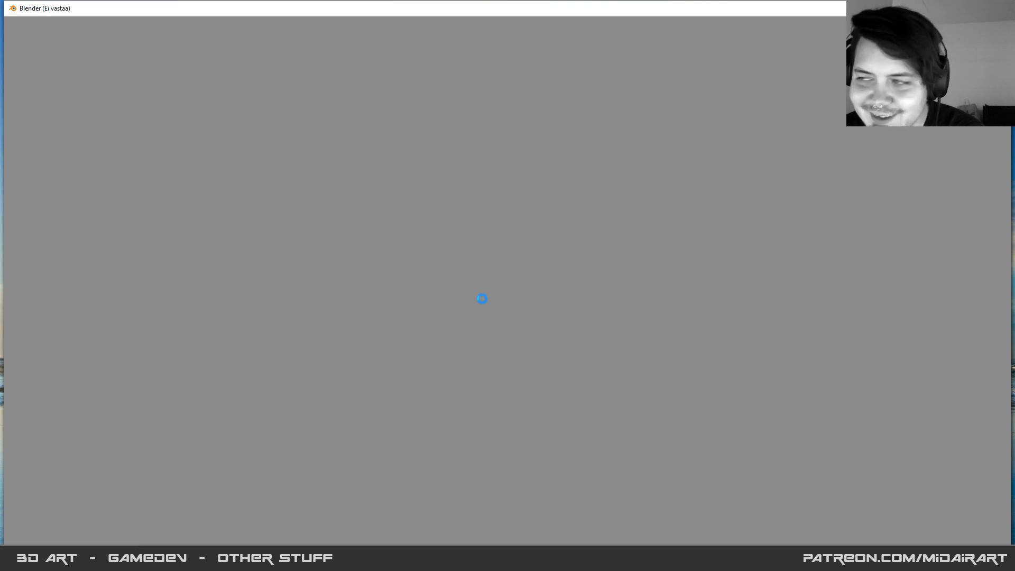
mouse_move(83, 559)
click(40, 510)
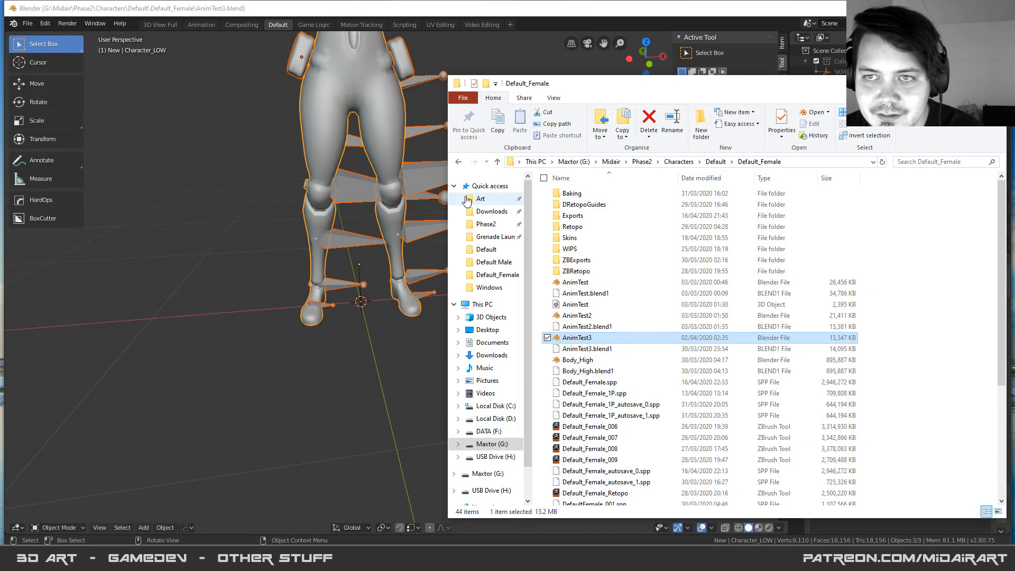
drag(598, 84, 1014, 95)
- Examine the rigged character and its skeleton as a whole and clear the selection
middle_drag(510, 151, 564, 172)
scroll(564, 172, down, 5)
middle_drag(456, 146, 352, 119)
scroll(388, 141, up, 1)
middle_drag(467, 223, 496, 287)
scroll(471, 296, up, 3)
scroll(496, 288, up, 1)
scroll(499, 240, down, 2)
click(499, 240)
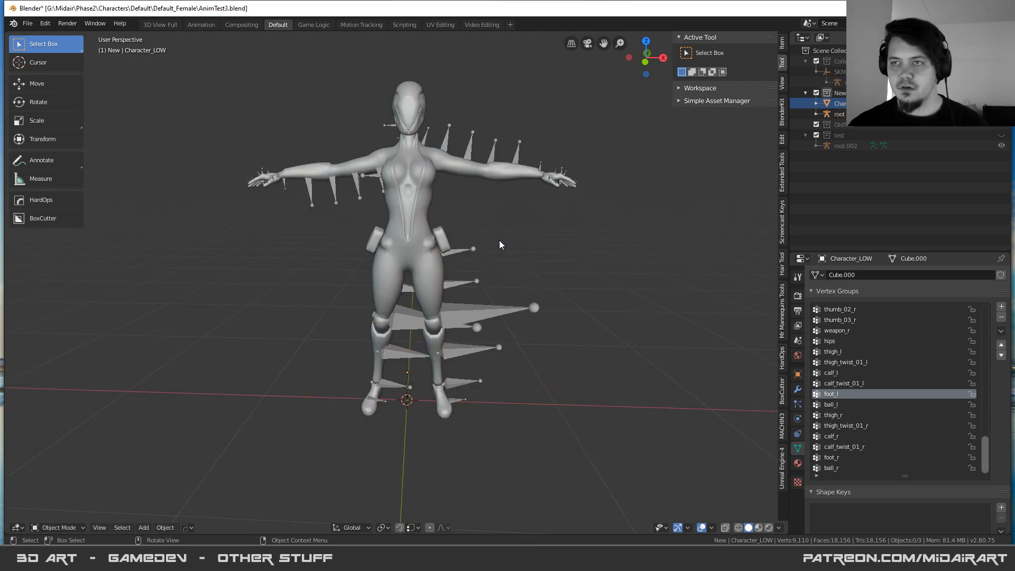
- Highlight the character meshes and skeleton together for inspection and deselect them again
scroll(506, 290, up, 1)
key(a)
key(alt+a)
mouse_move(506, 204)
middle_down()
mouse_move(562, 221)
mouse_move(509, 211)
middle_up()
key(a)
shift+middle_drag(508, 210, 511, 264)
scroll(513, 267, up, 1)
key(alt+a)
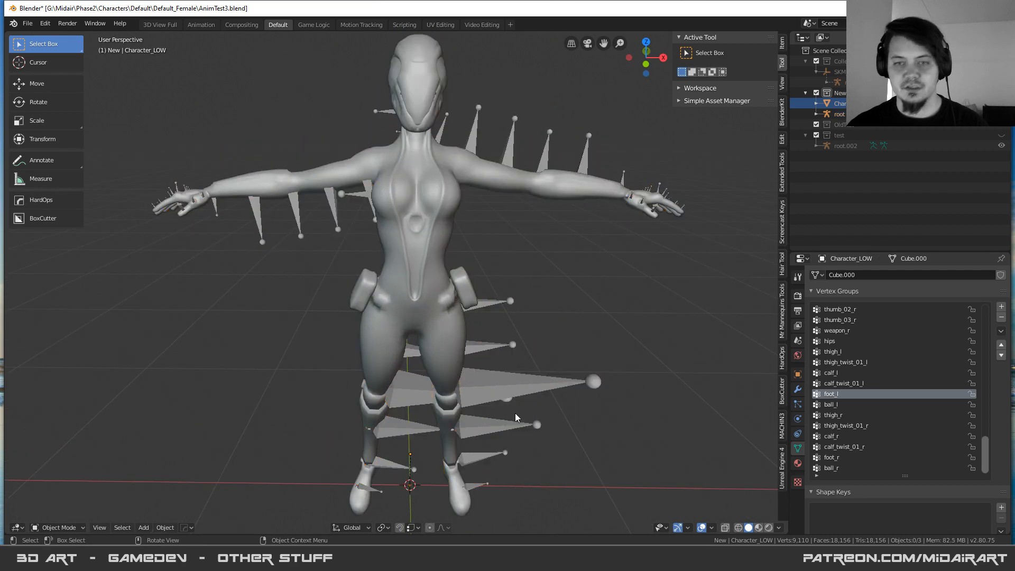
- Make the root armature active, highlight all objects, clear the selection, and cycle through the scene's collections
click(520, 387)
key(a)
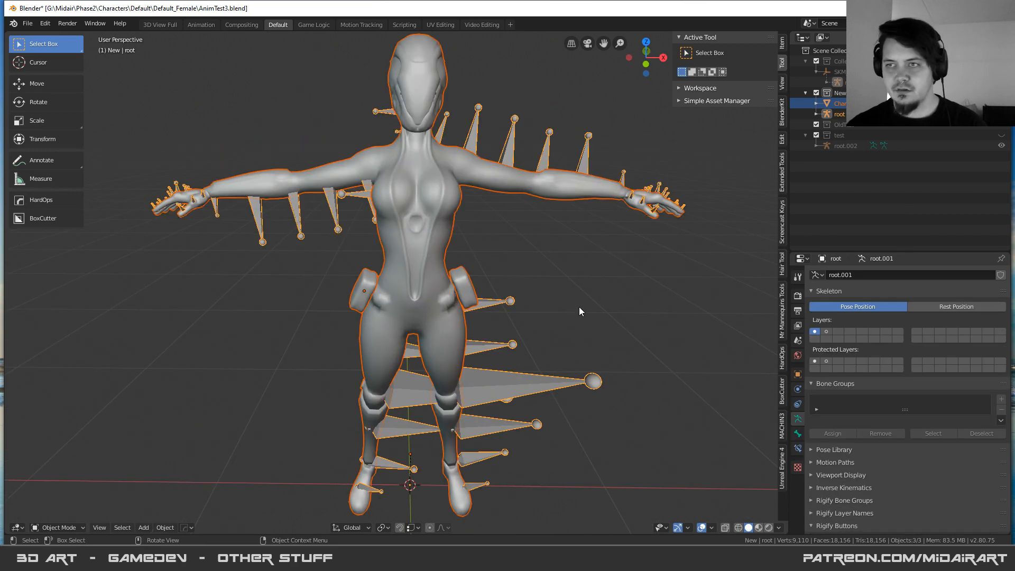
key(alt+a)
key(1)
key(2)
key(3)
key(1)
- Select the character meshes and armature and export only the selected objects as FBX over SKM_DefaultFemale.fbx in the Exports folder
key(a)
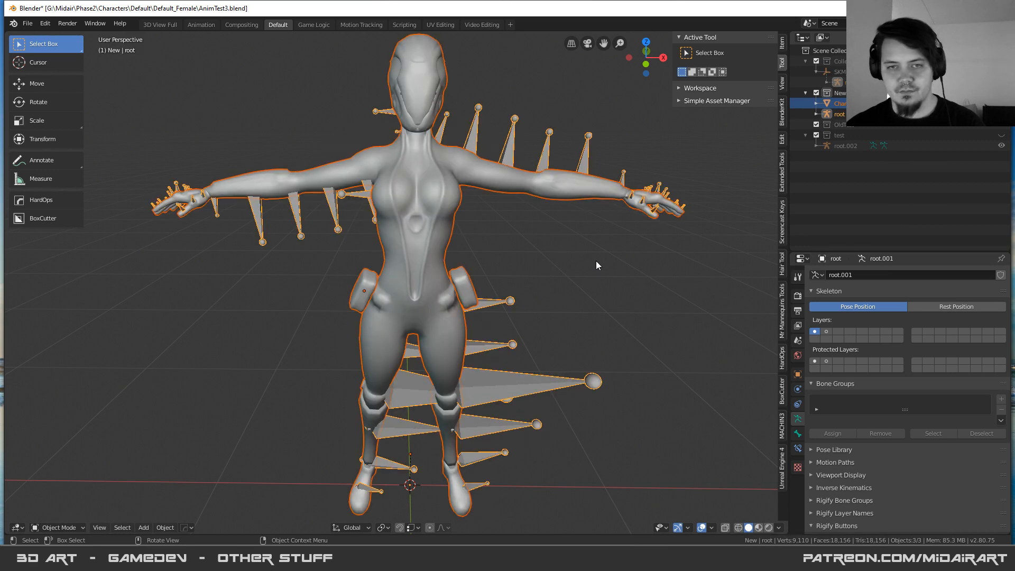
key(ctrl+e)
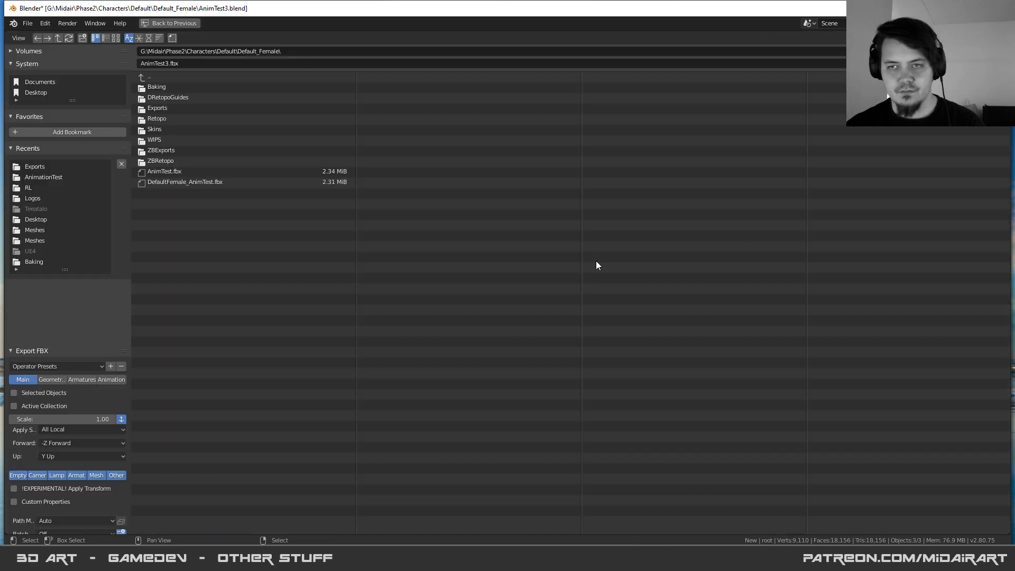
click(157, 109)
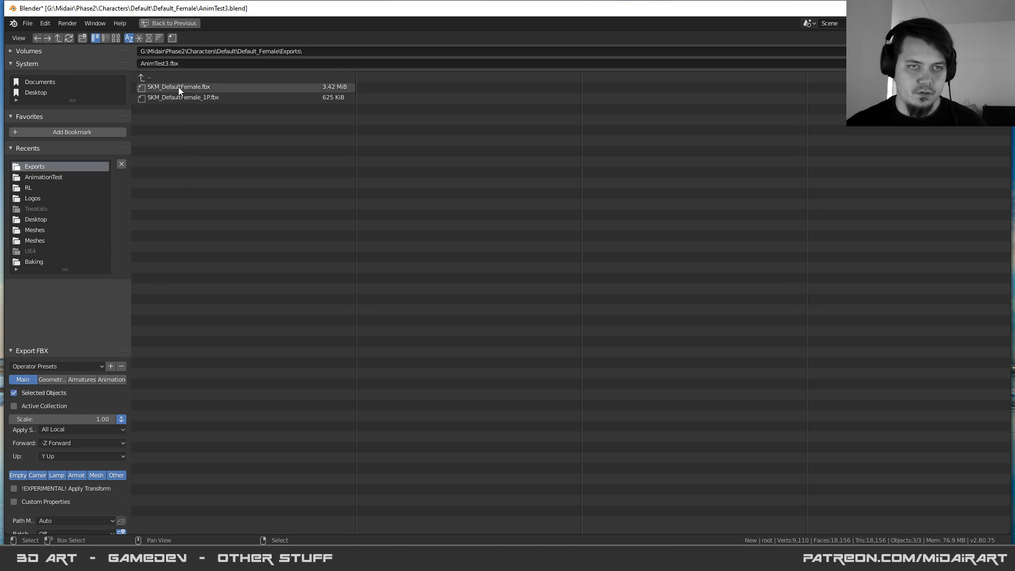
double_click(179, 86)
- Enter Weight Paint mode on Character_LOW and step through its vertex groups from the lower leg up to pelvis to inspect the weights
key(ctrl+Tab)
click(366, 162)
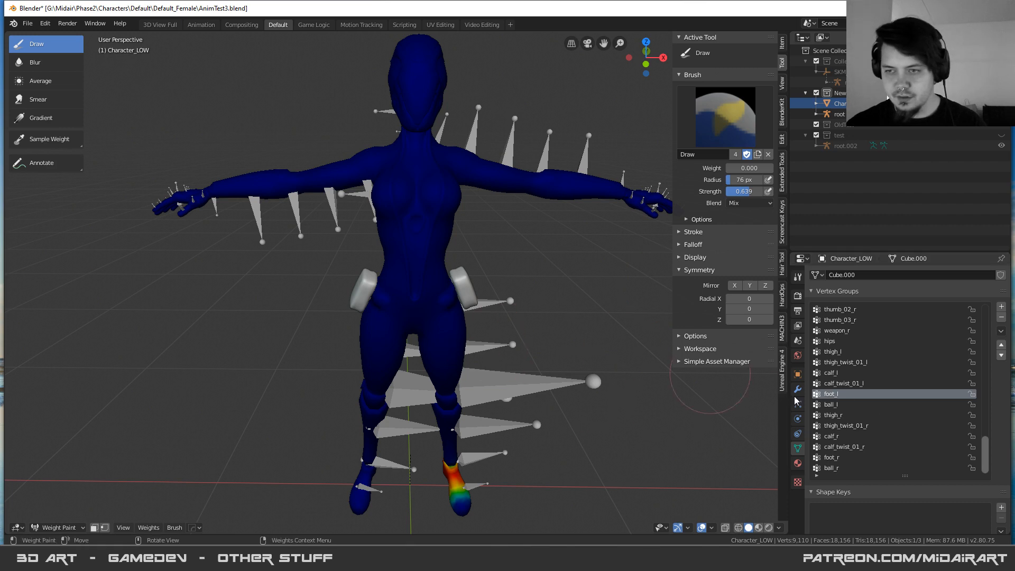
middle_drag(489, 298, 465, 285)
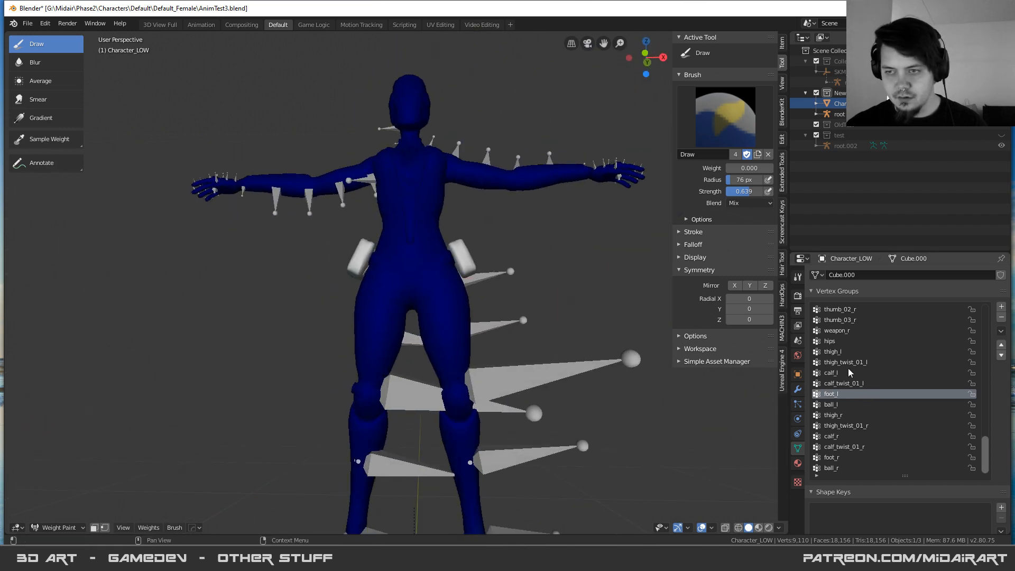
click(853, 385)
middle_drag(507, 332, 530, 312)
ctrl+scroll(850, 384, up, 3)
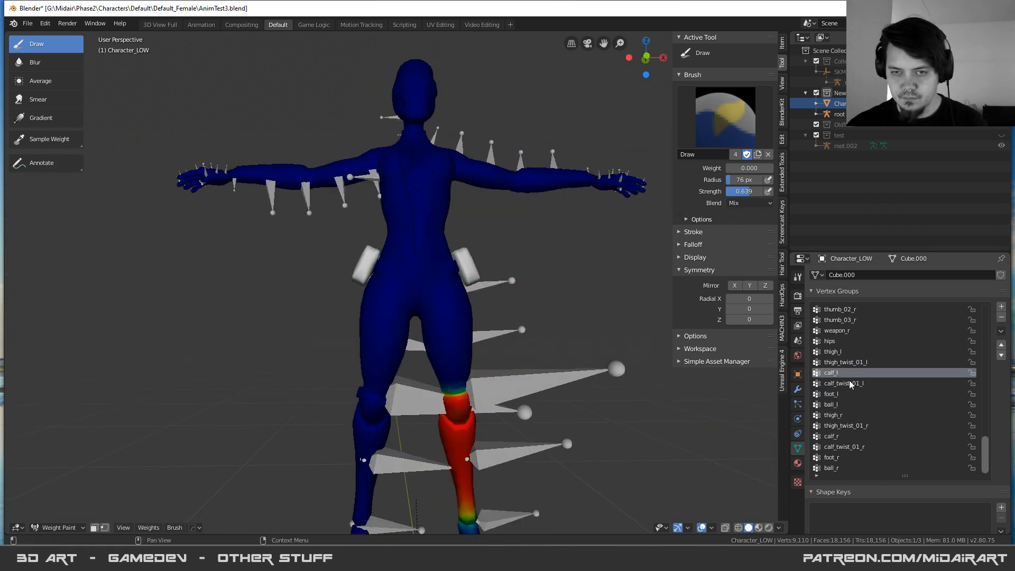
ctrl+scroll(852, 384, up, 12)
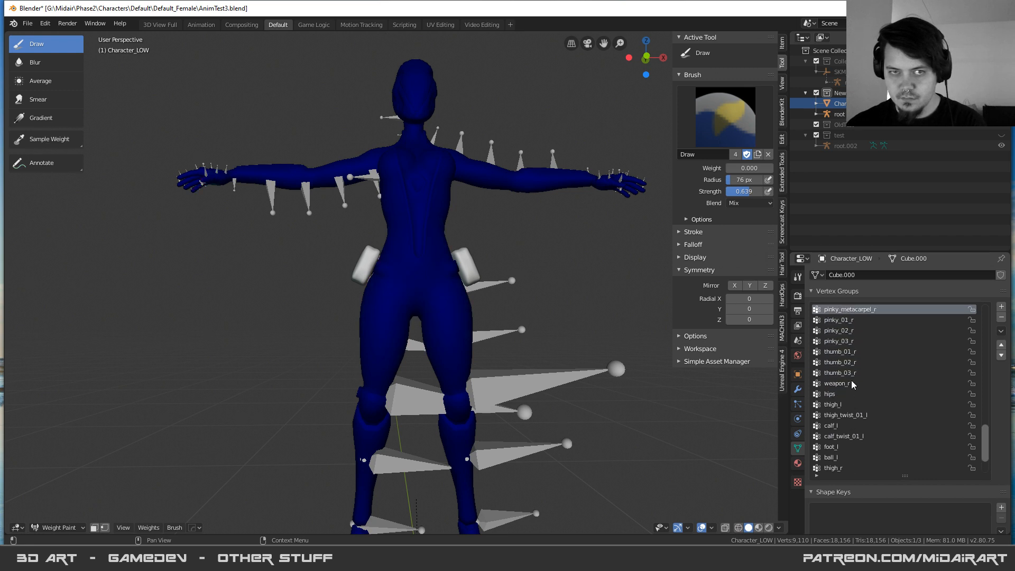
ctrl+scroll(851, 384, up, 20)
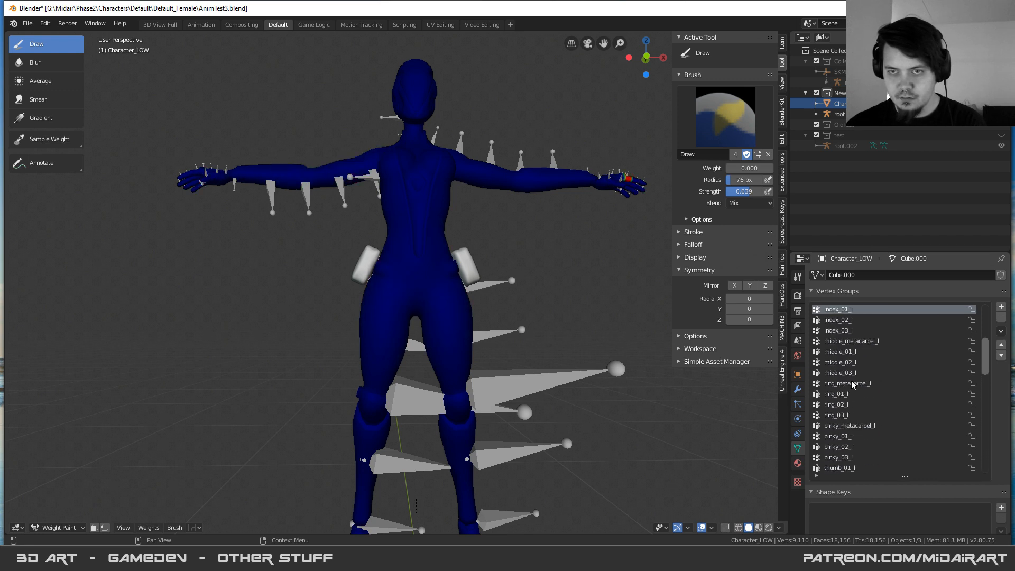
middle_drag(694, 334, 491, 278)
- Return to Object Mode and select the hip pouches
key(ctrl+Tab)
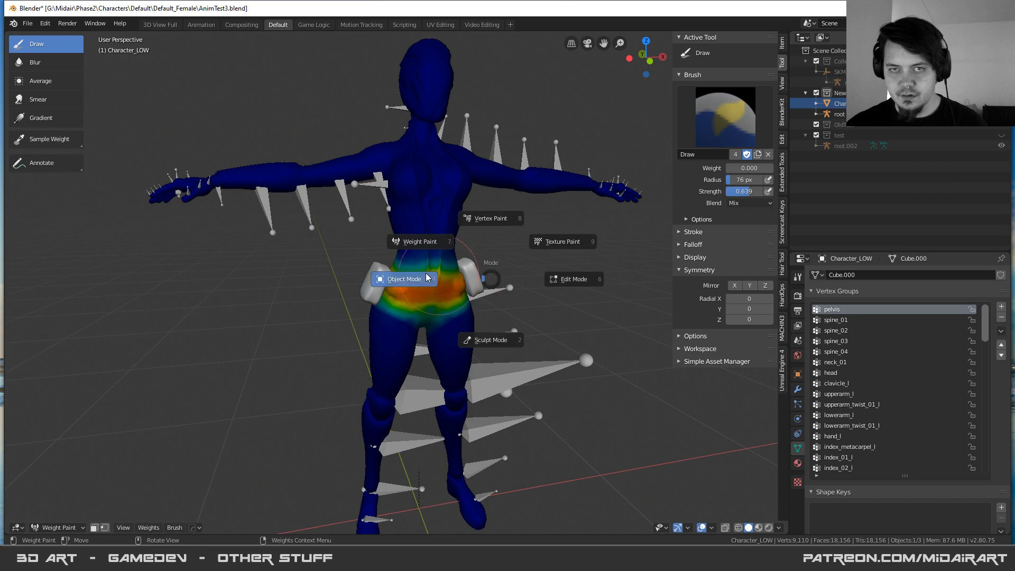
click(465, 281)
key(a)
key(q)
click(467, 285)
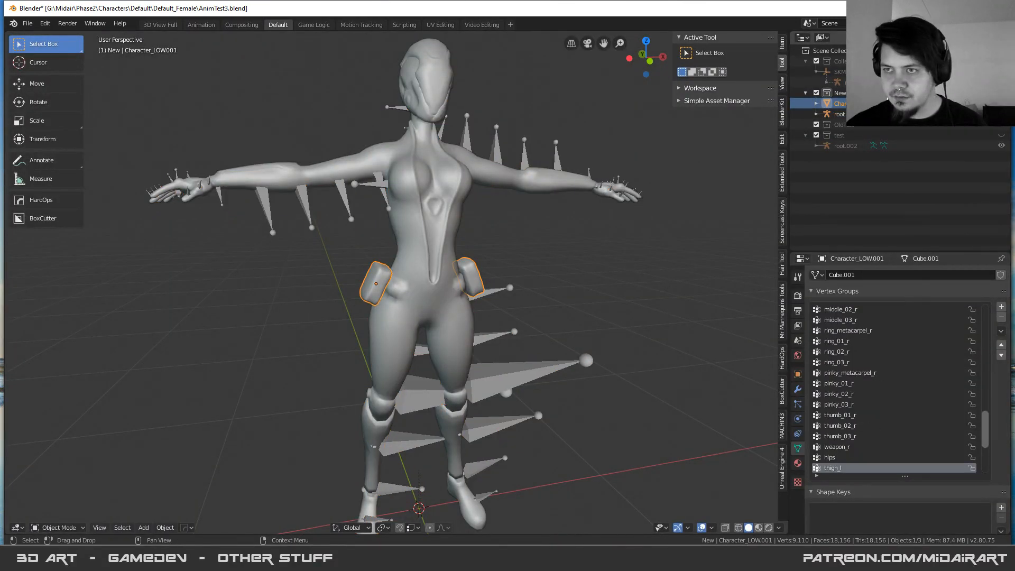
- Expand the root armature's hierarchy to inspect which objects are parented to it
click(816, 115)
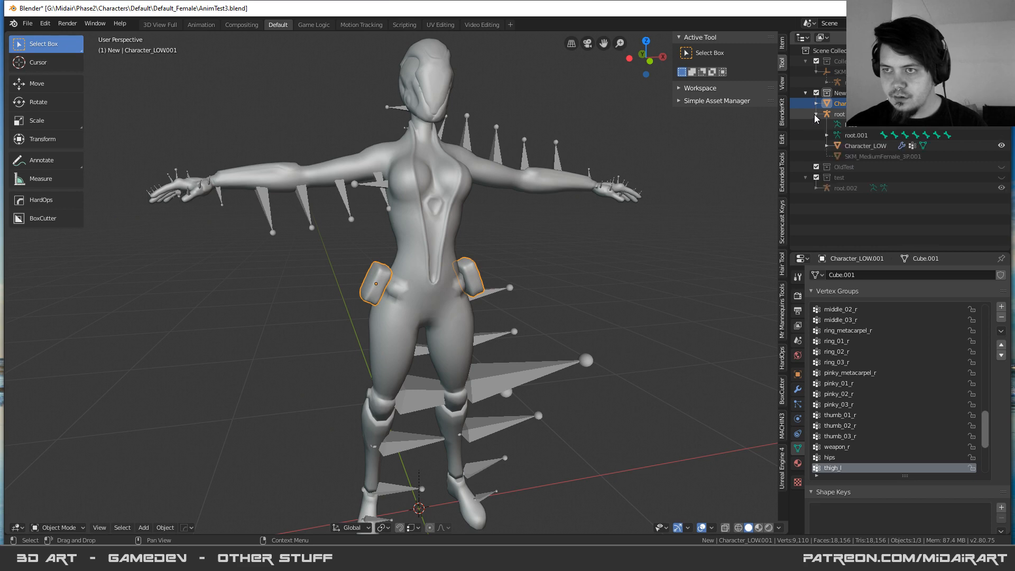
click(873, 148)
click(887, 102)
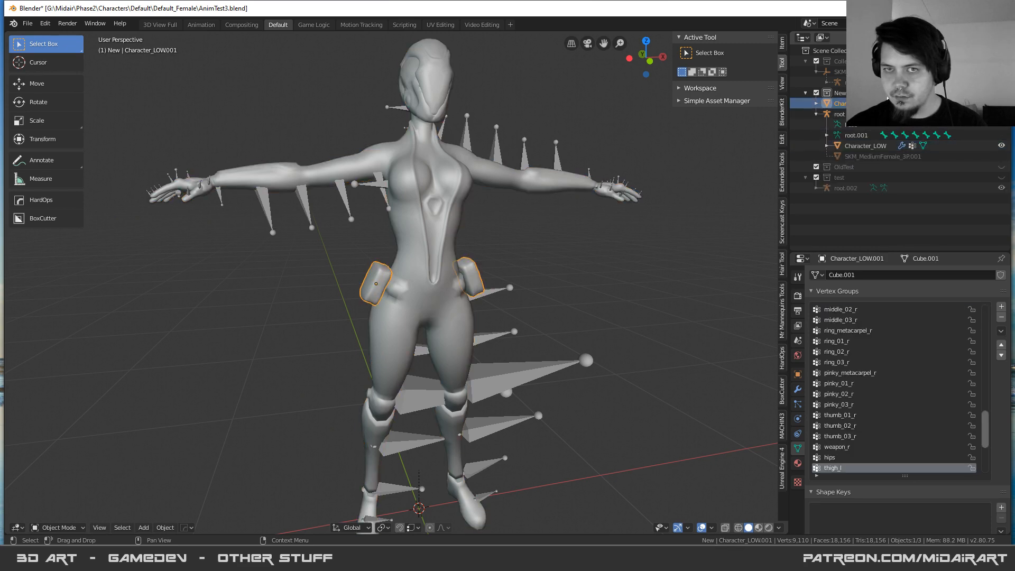
- Compare Character_LOW and the hip pouches mesh by selecting each one in the scene hierarchy
click(854, 136)
click(853, 147)
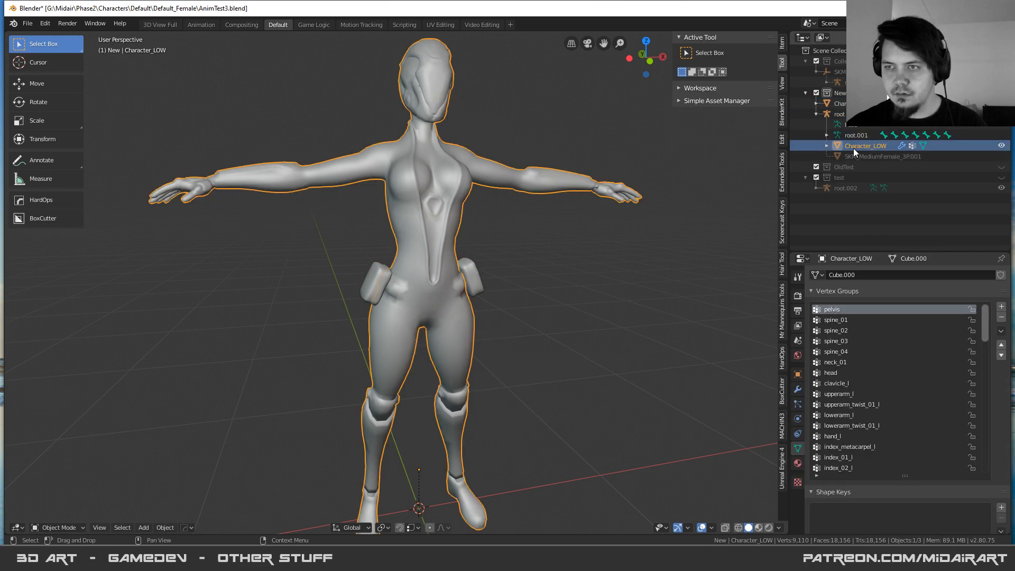
click(840, 103)
key(F2)
key(Escape)
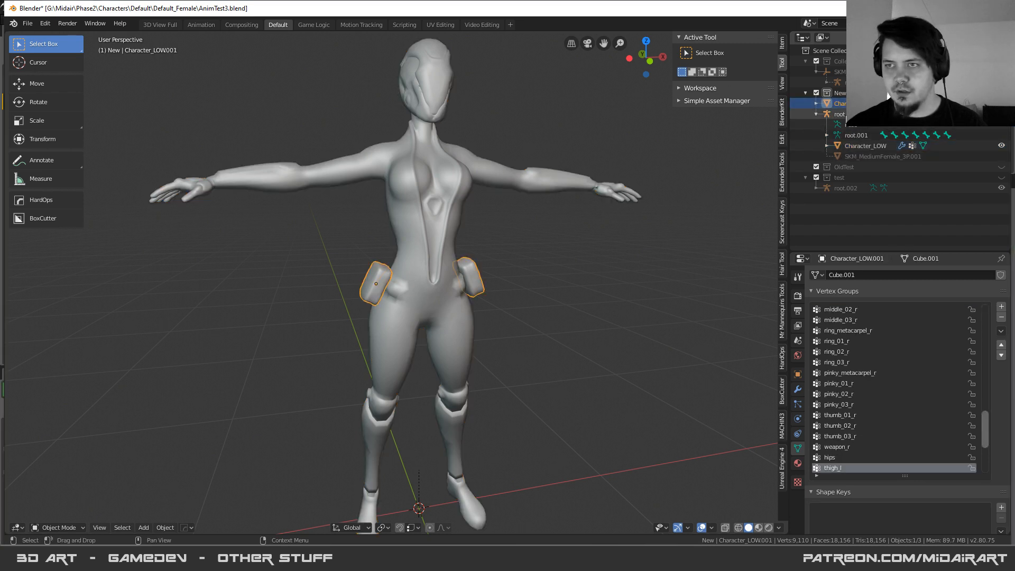
- Try to parent the hip pouches to the root armature from its Edit Mode with the Connected option
click(858, 144)
key(q)
click(840, 114)
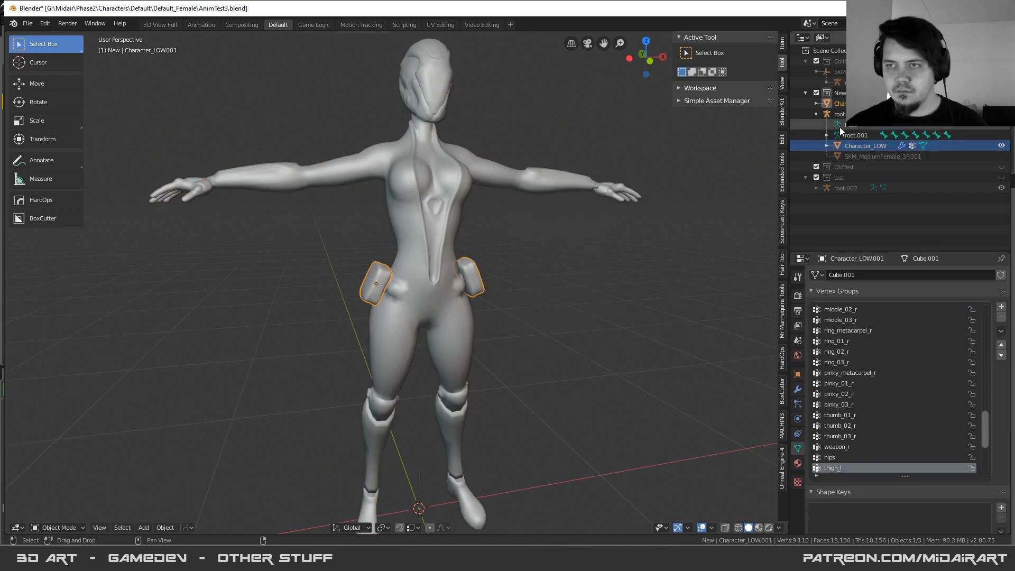
key(Tab)
key(ctrl+p)
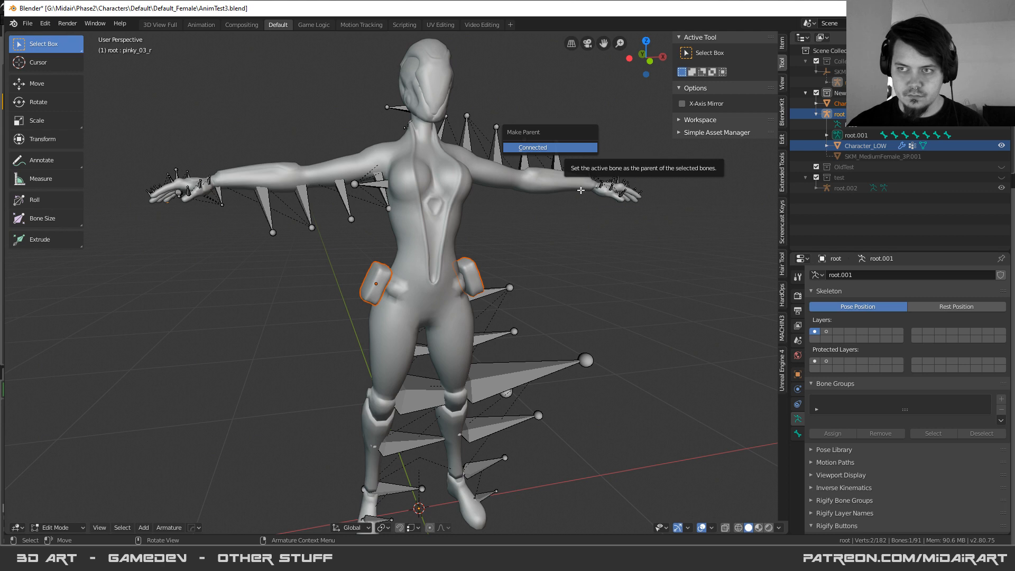
key(ctrl+p)
click(544, 196)
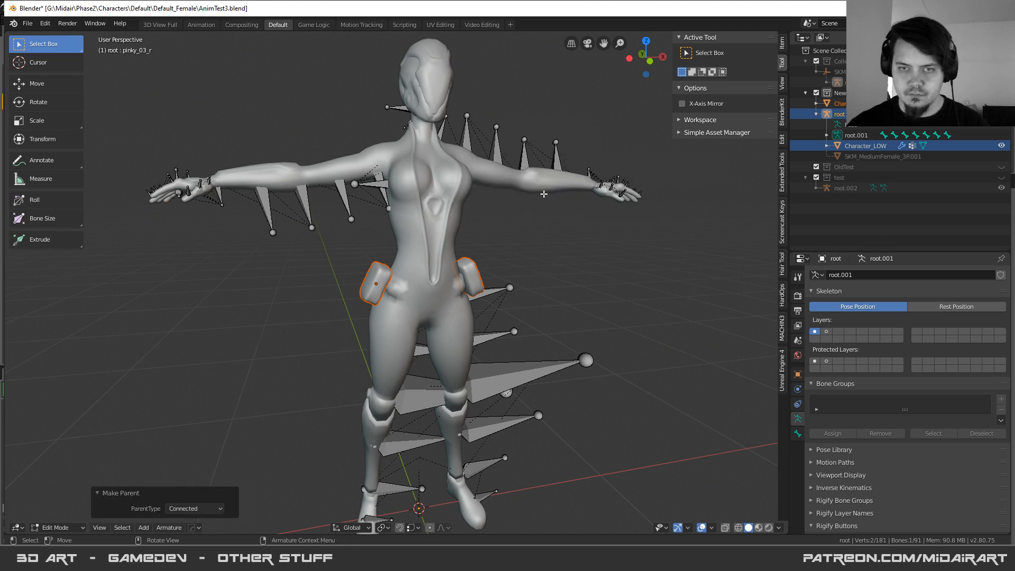
click(840, 103)
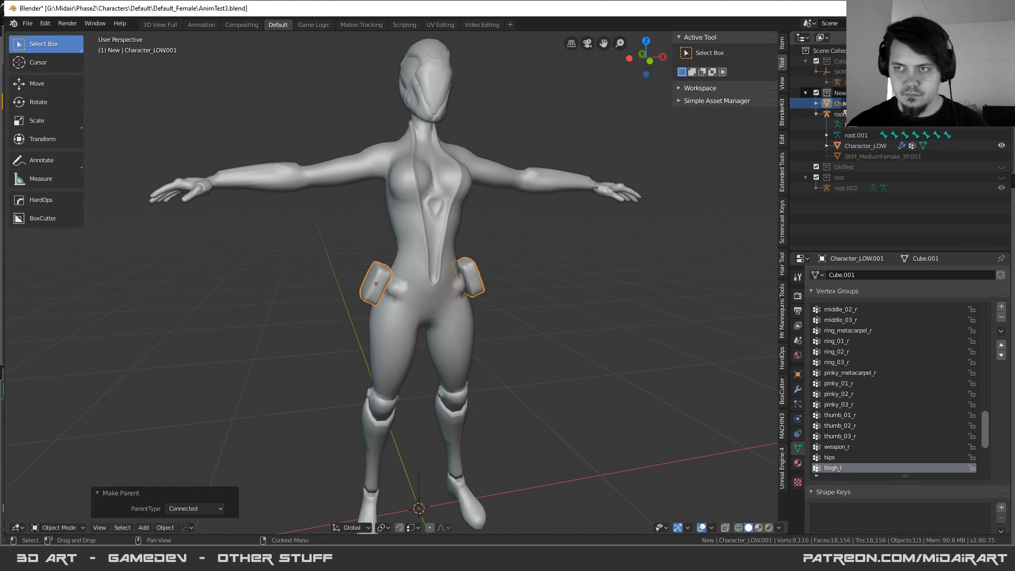
drag(843, 119, 839, 116)
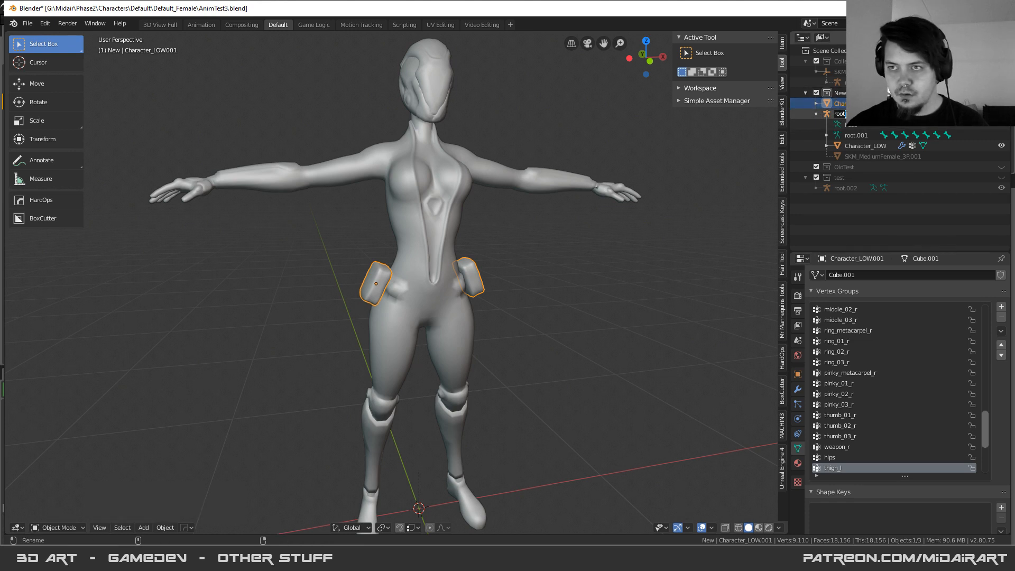
middle_drag(513, 271, 497, 274)
click(499, 274)
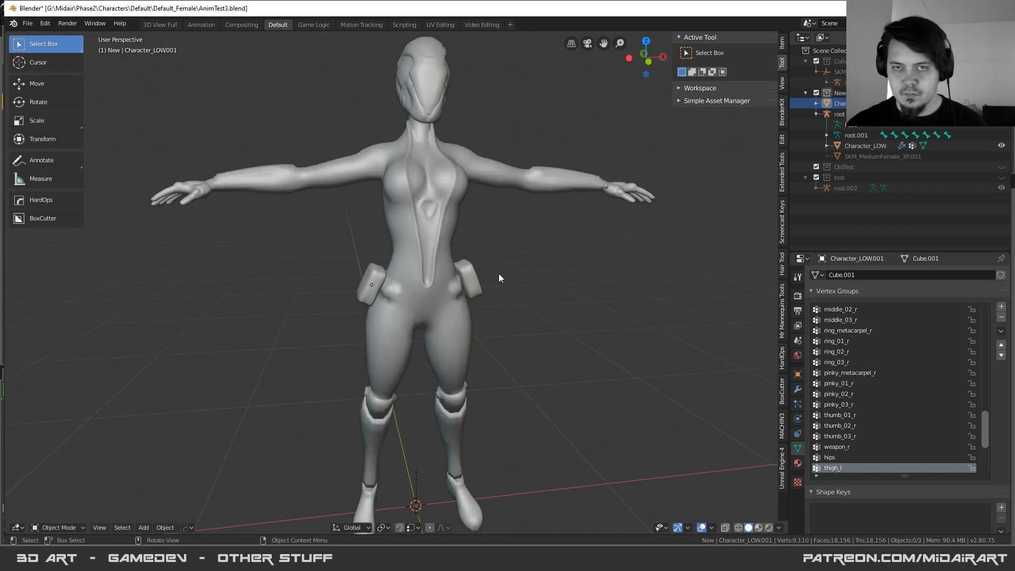
key(3)
key(4)
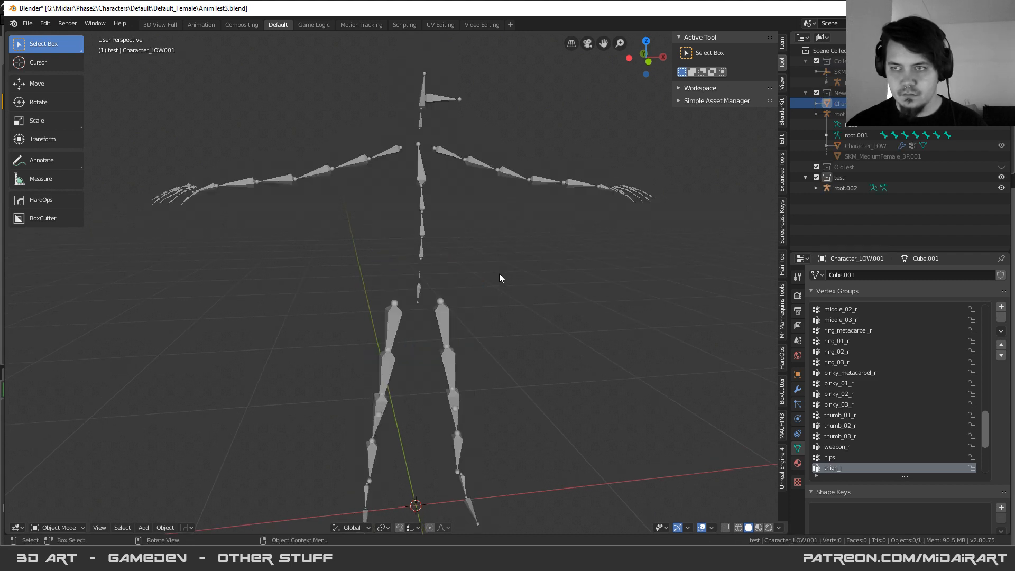
key(3)
key(2)
- Return the root armature to Object Mode and parent the hip pouches to it with the Object type
click(824, 126)
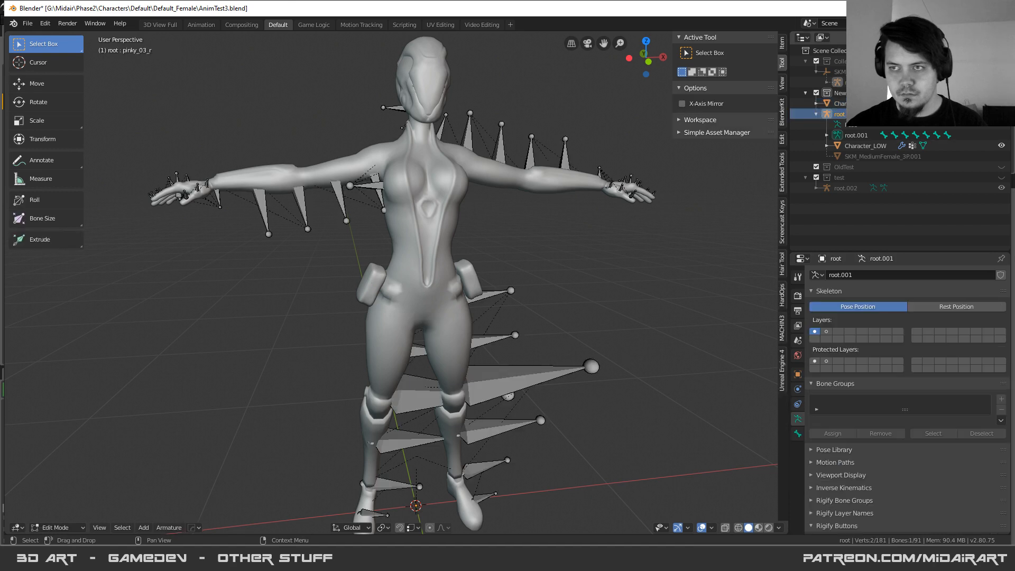
key(Tab)
click(458, 294)
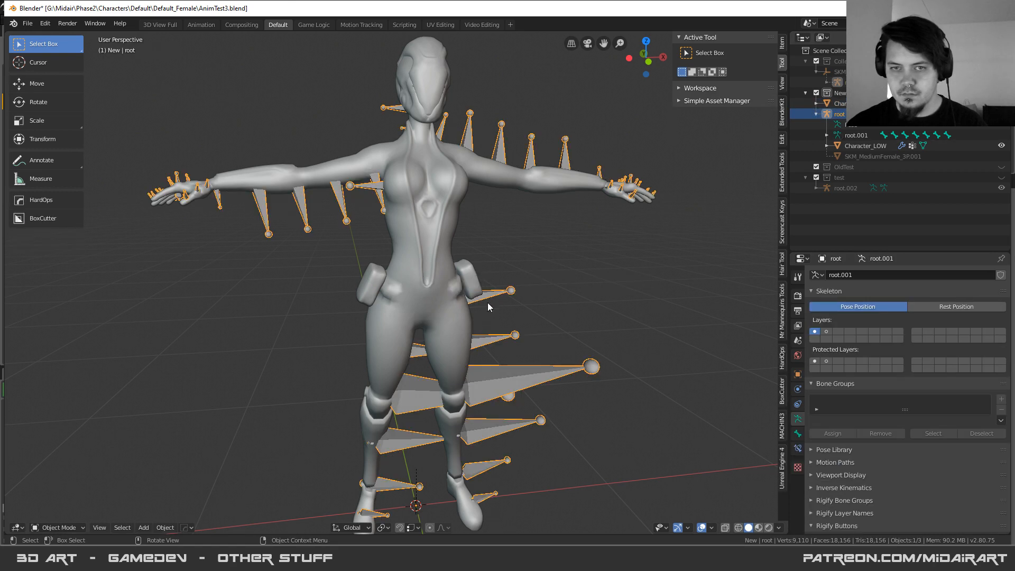
click(482, 286)
shift+click(507, 291)
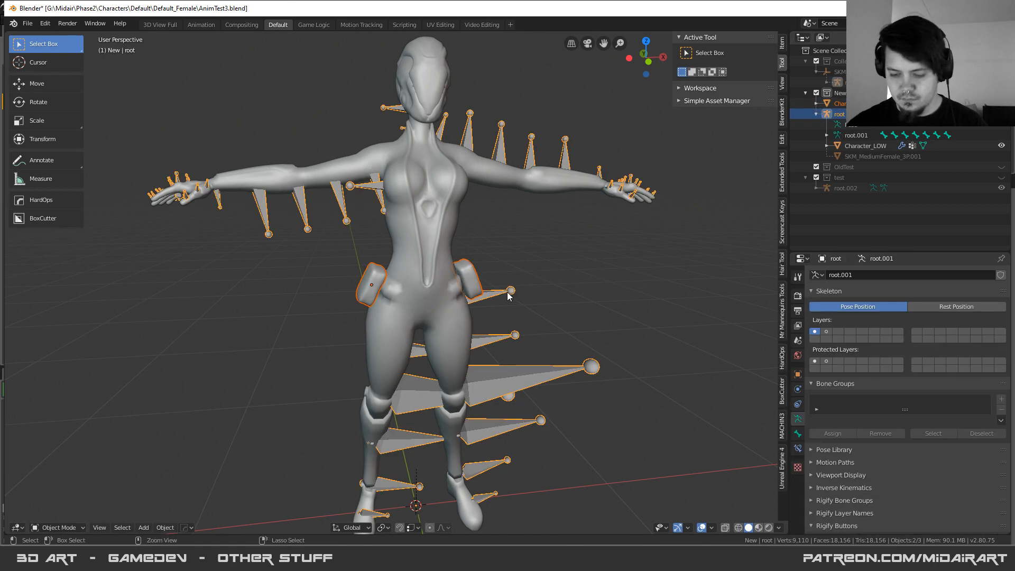
key(ctrl+p)
click(507, 294)
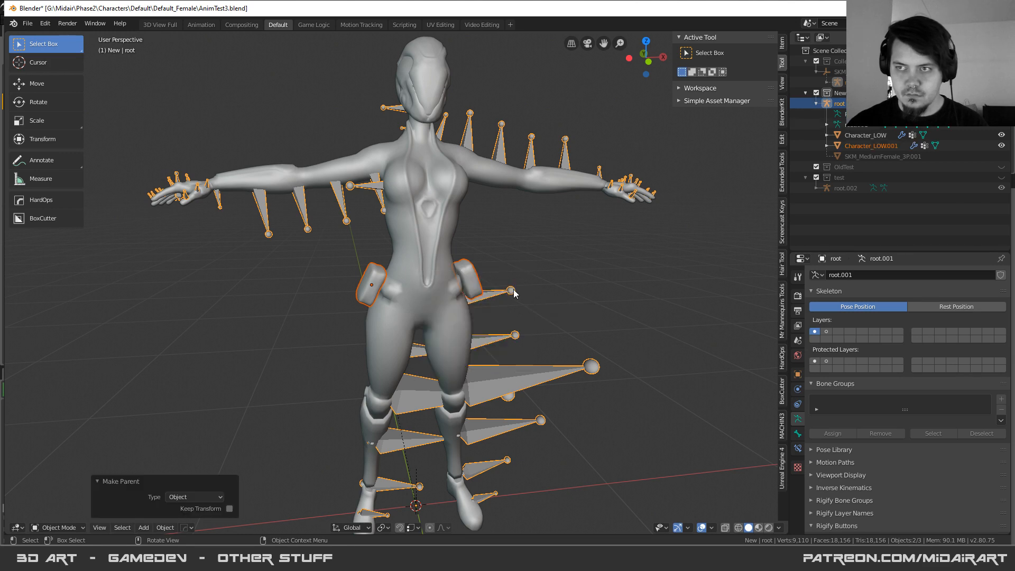
click(522, 264)
scroll(454, 264, down, 2)
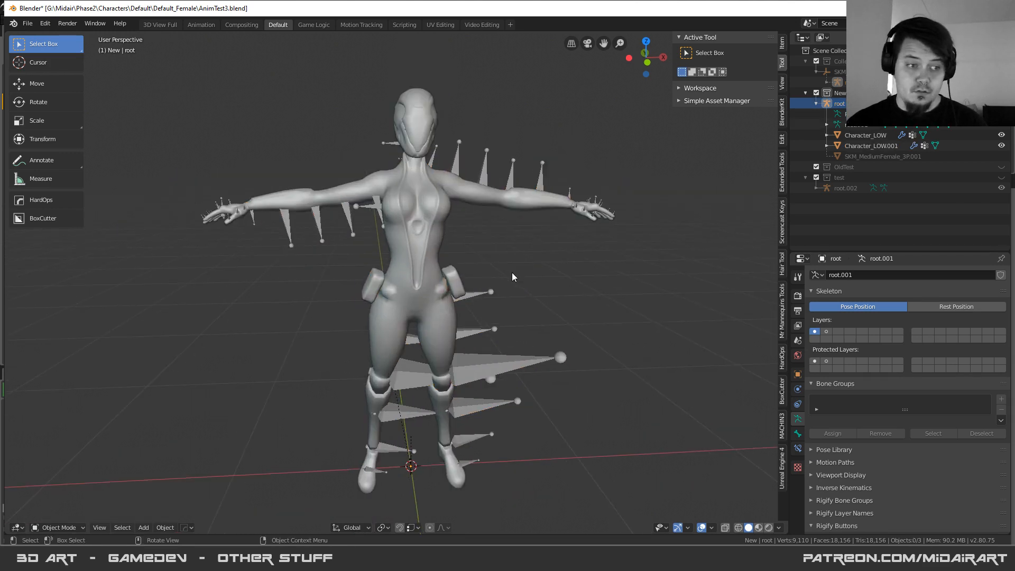
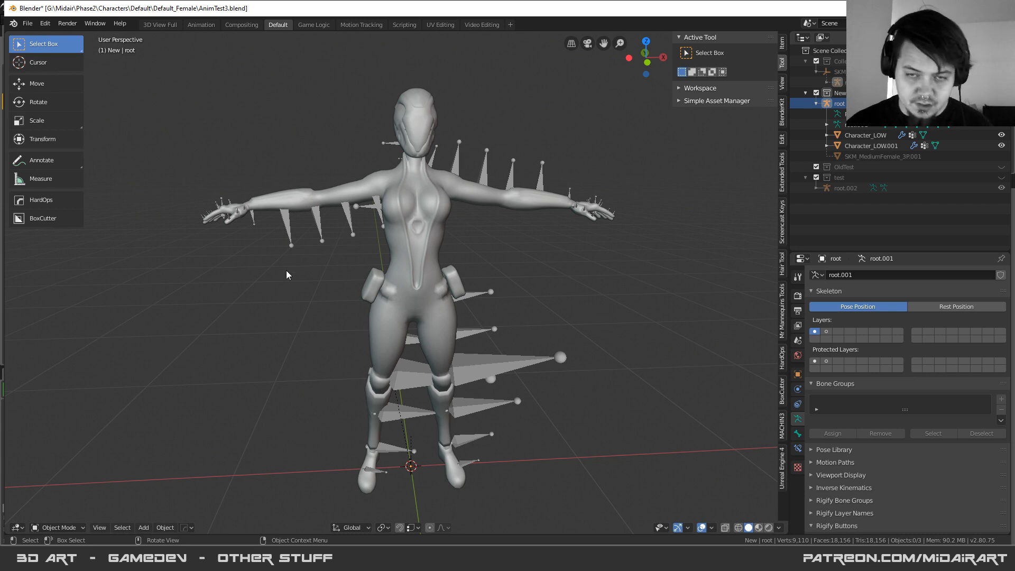
- Select both character meshes and the root armature and export only the selected objects as FBX over SKM_DefaultFemale.fbx in the Exports folder
middle_drag(272, 261, 262, 278)
scroll(286, 296, up, 3)
key(a)
middle_drag(286, 287, 319, 251)
scroll(286, 279, down, 3)
scroll(286, 279, up, 1)
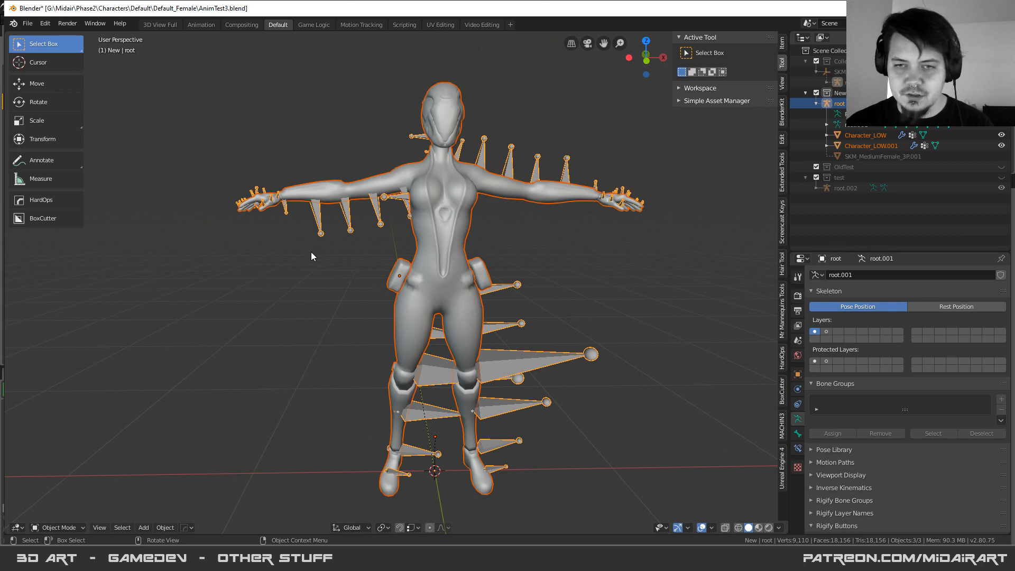
middle_drag(312, 276, 321, 290)
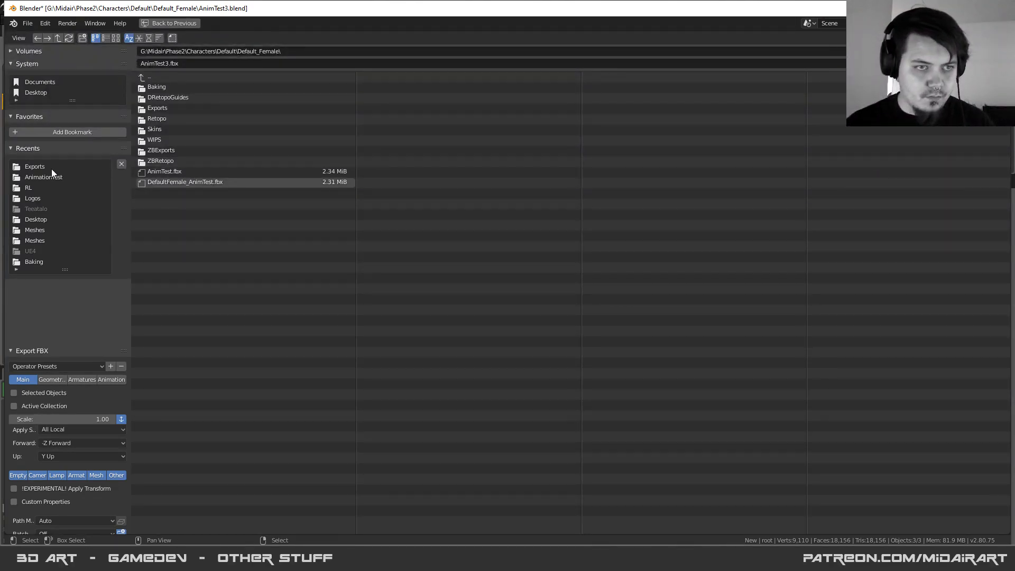
click(51, 168)
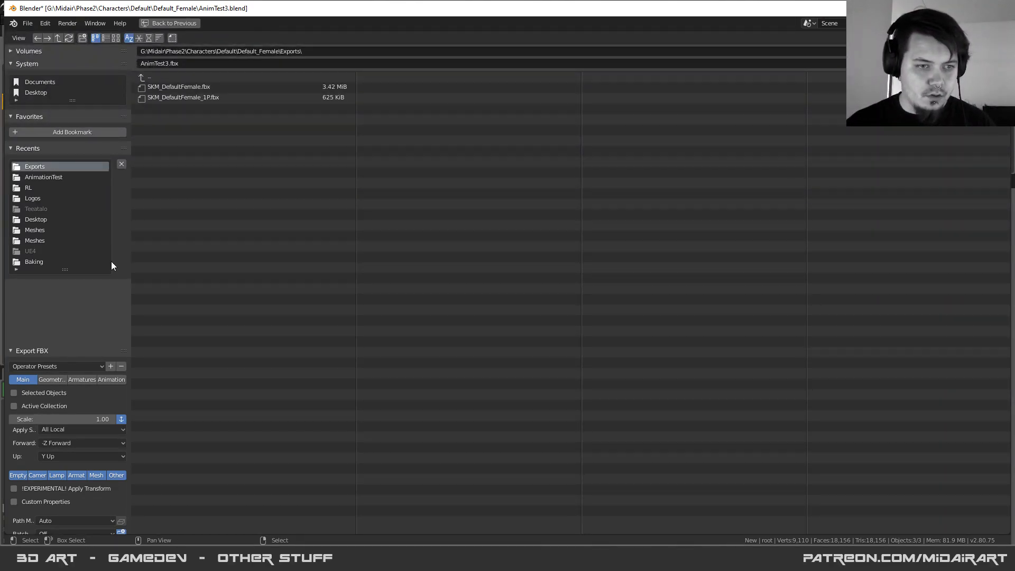
click(208, 86)
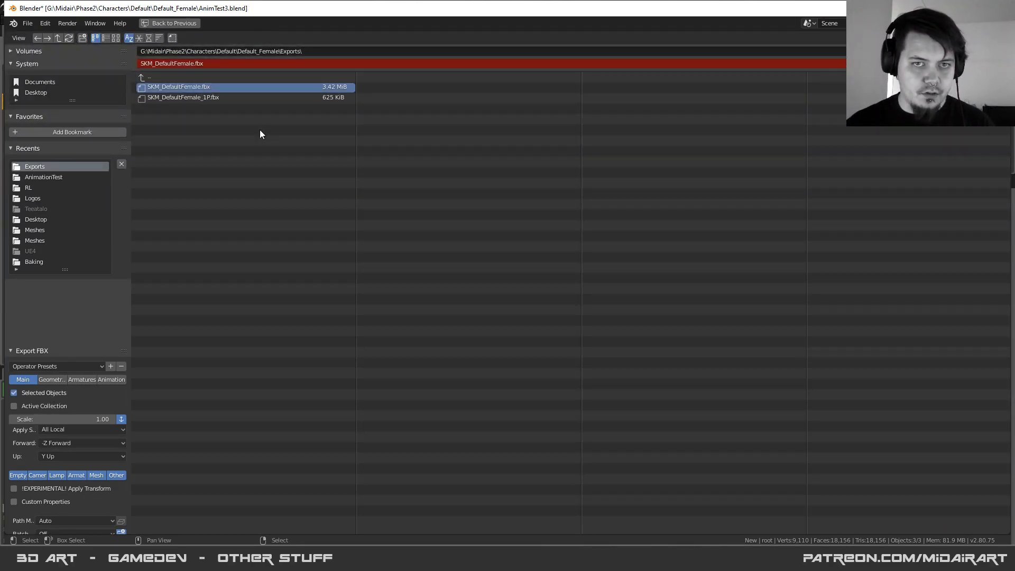
key(Return)
middle_drag(437, 422, 412, 386)
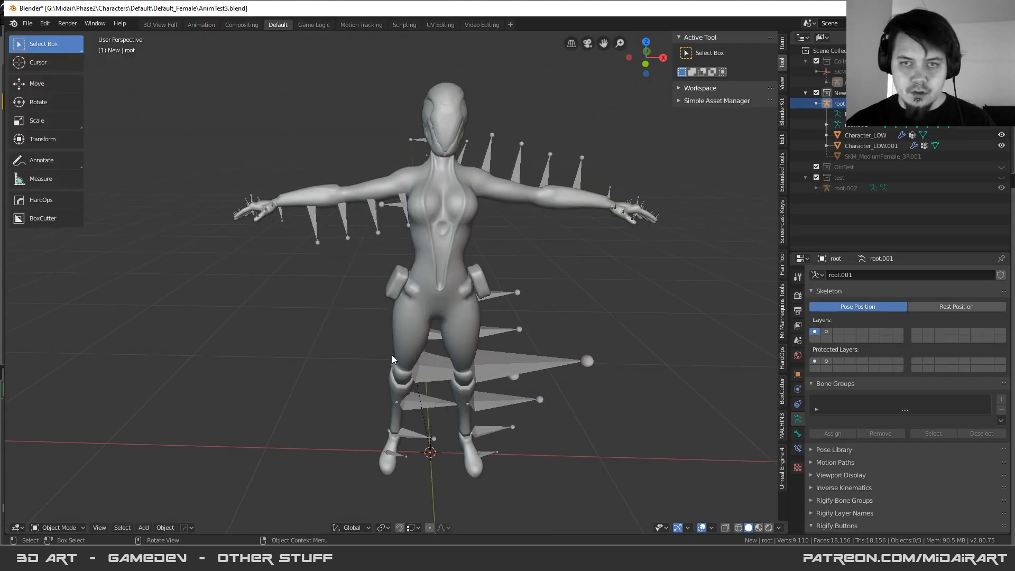
- Switch to the Blender window with the male character and import SKM_DefaultFemale.fbx from the Exports folder
mouse_move(150, 539)
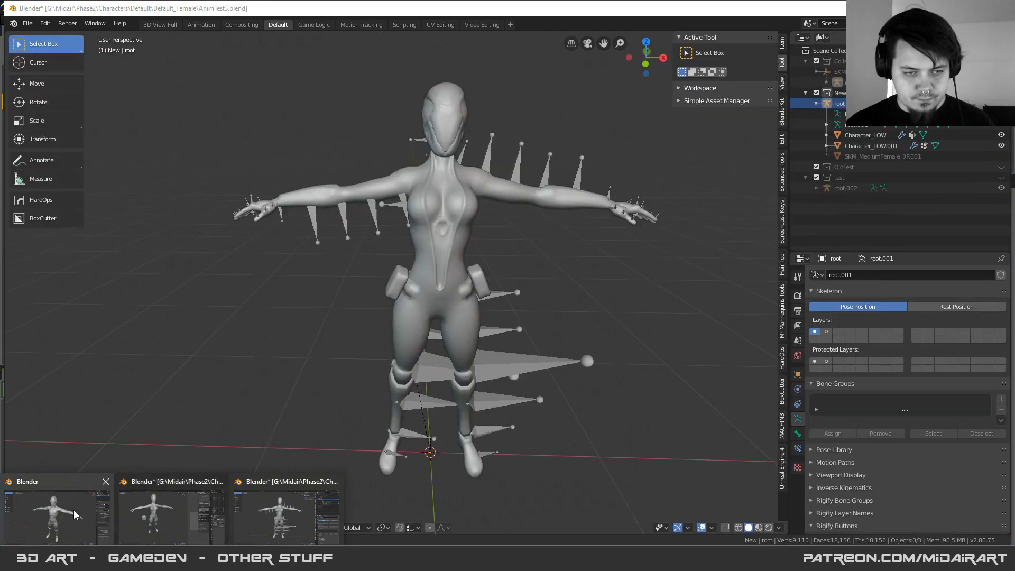
click(74, 509)
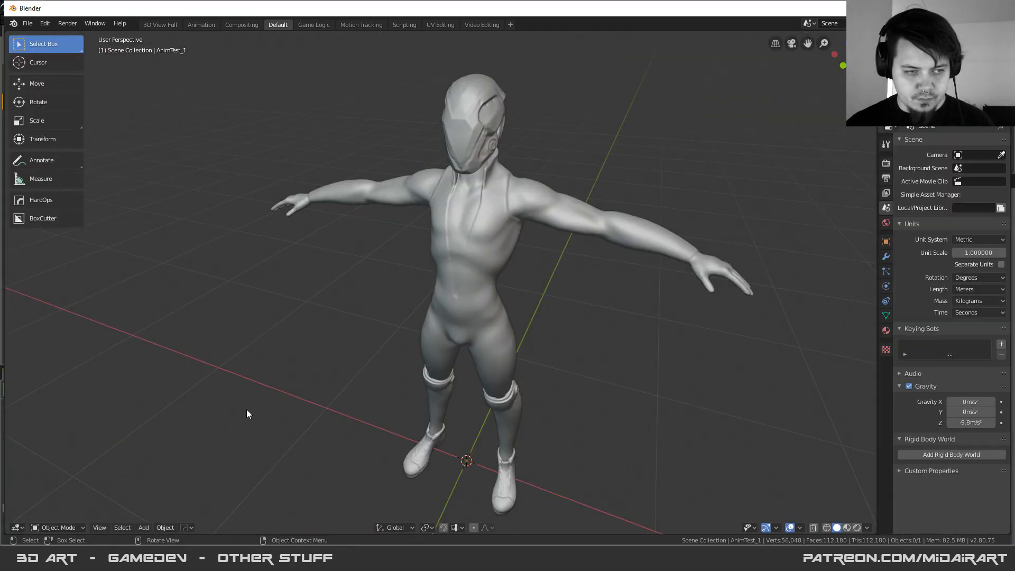
key(q)
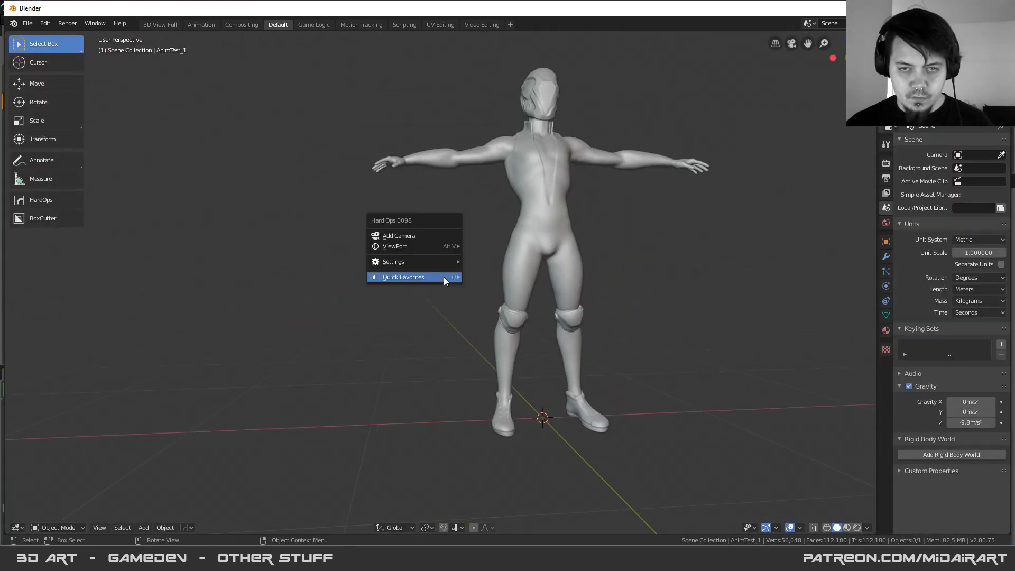
mouse_move(443, 277)
click(484, 289)
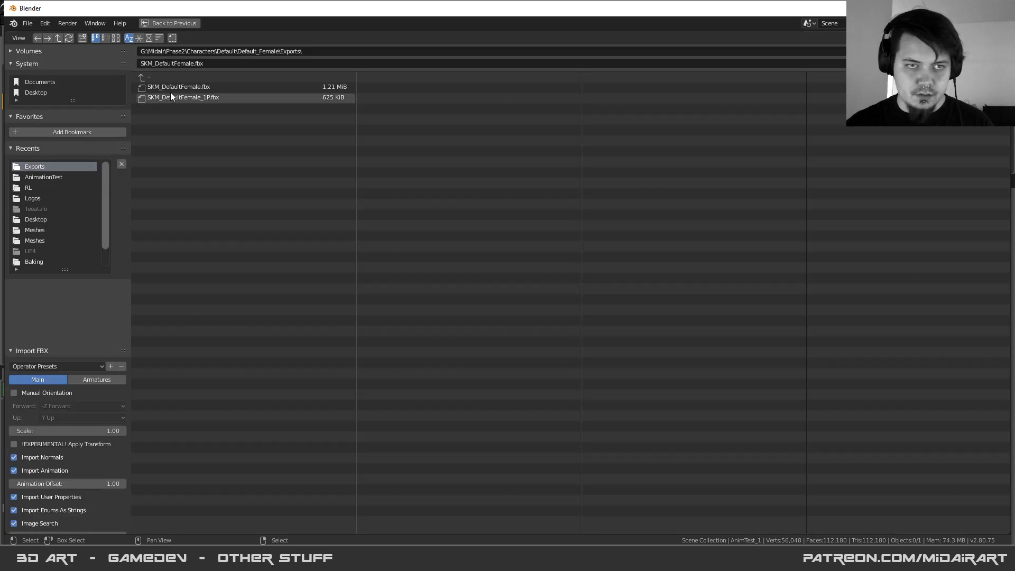
double_click(173, 87)
- Move the imported female meshes and armature into a new collection named Female
middle_drag(294, 195, 462, 234)
key(m)
click(445, 261)
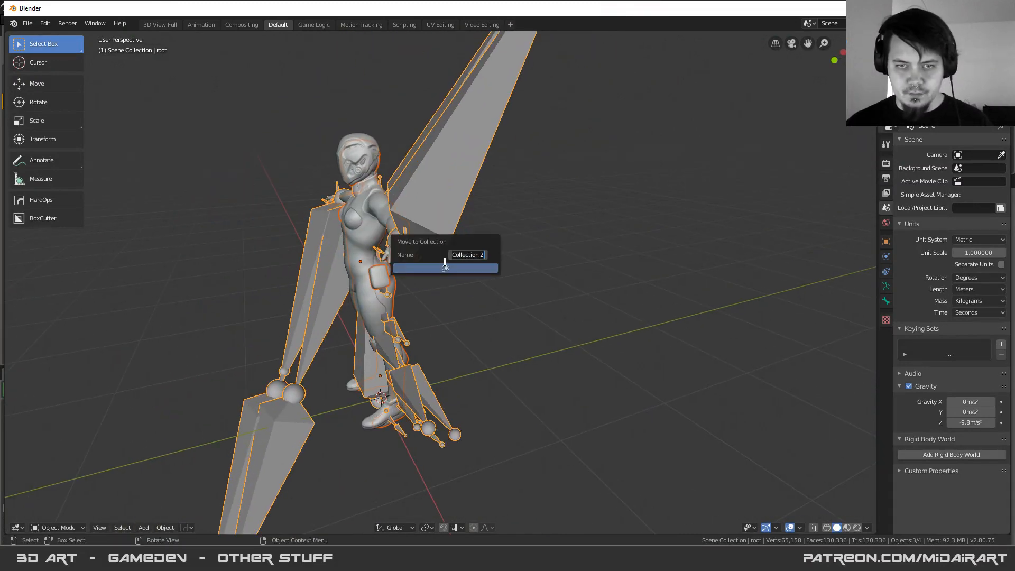
text(Female)
key(Return)
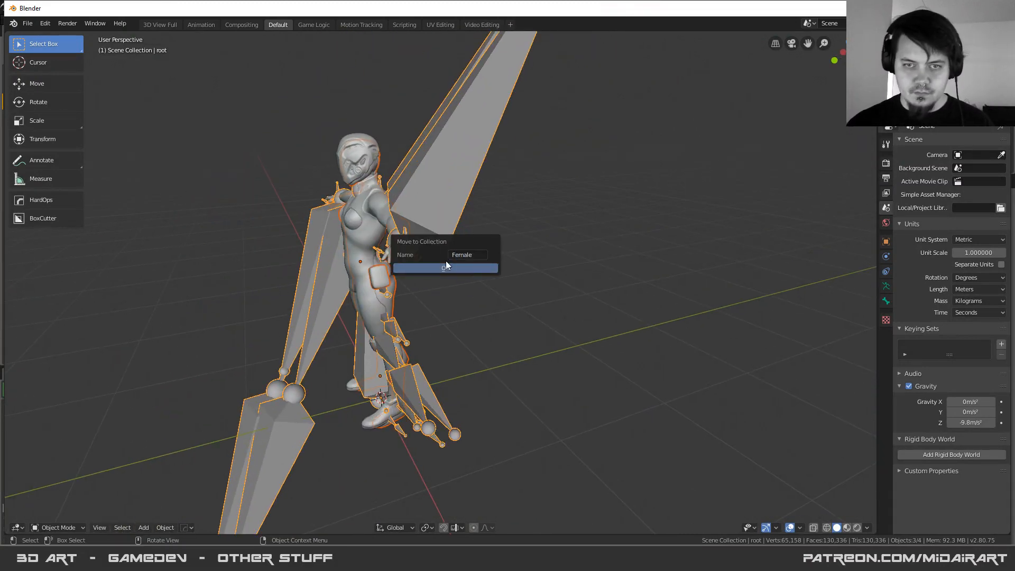
click(444, 268)
middle_drag(446, 270, 548, 298)
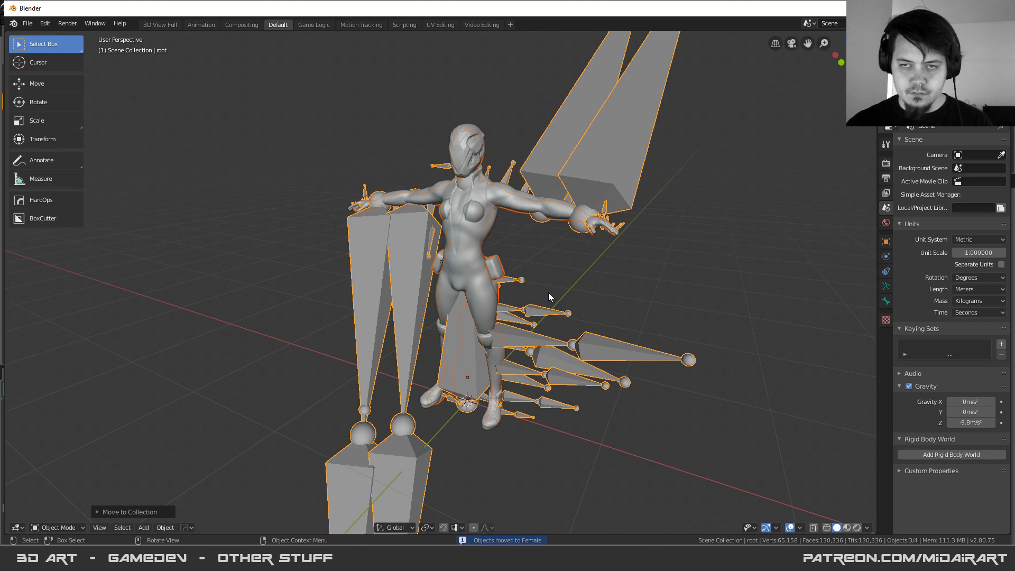
- Isolate the male mesh AnimTest_1 and move it into Collection 1
click(555, 293)
key(1)
key(2)
key(1)
click(495, 279)
key(m)
click(477, 253)
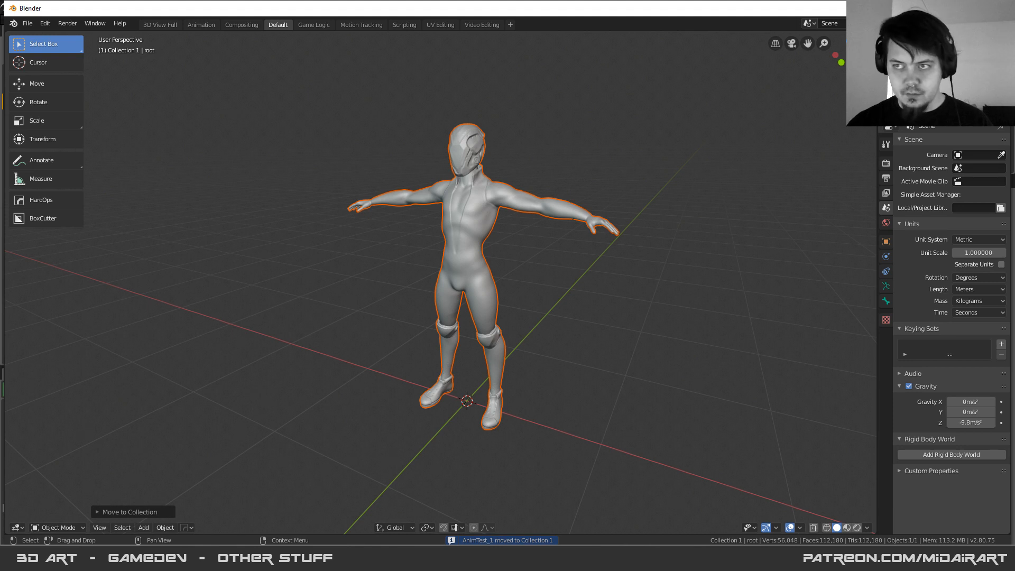
middle_drag(555, 233, 584, 223)
- Show the Female collection and hide everything in it except the Character_LOW body
key(2)
click(502, 227)
key(shift+h)
key(alt+a)
scroll(512, 243, up, 1)
- Compare the male and female bodies by alternating between their collections and overlaying both
key(1)
middle_drag(511, 242, 490, 236)
click(490, 236)
key(2)
click(478, 232)
key(alt+a)
key(1)
key(2)
key(1)
key(2)
key(1)
key(2)
key(1)
key(shift+2)
key(shift+2)
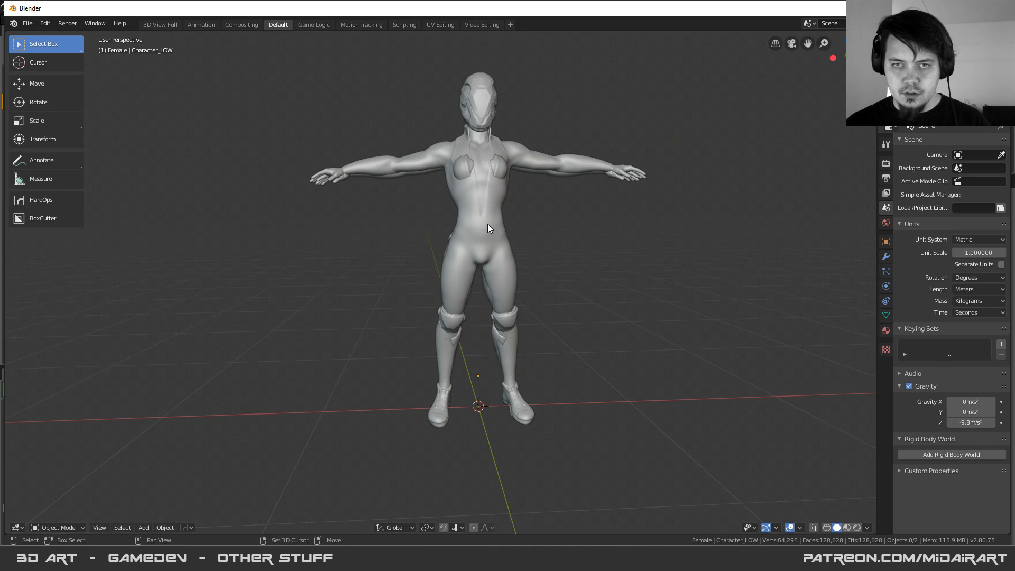
key(2)
key(1)
key(2)
key(1)
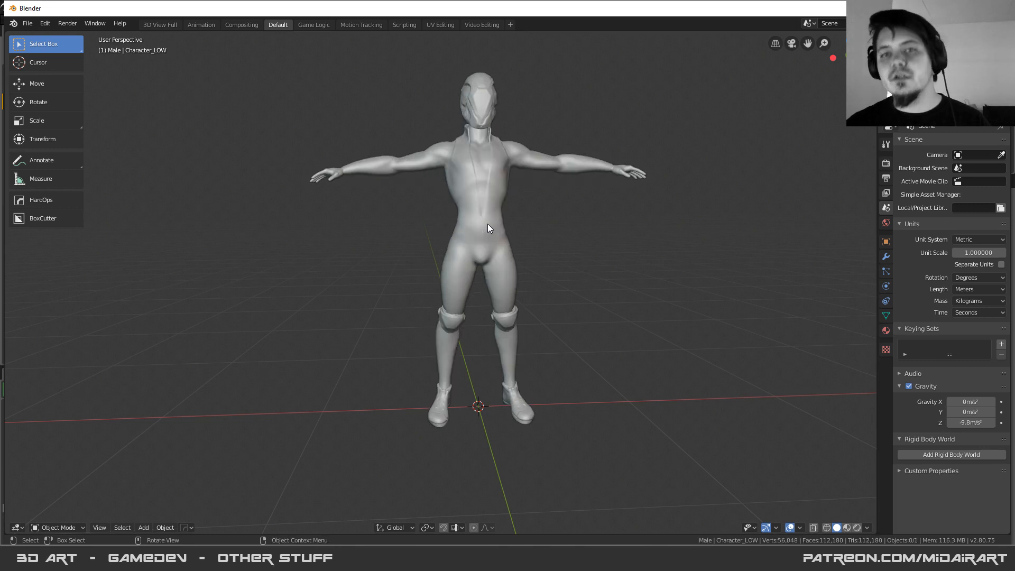
- Select the male mesh AnimTest_1 in its collection and add a Data Transfer modifier to it
key(2)
click(481, 211)
key(1)
click(476, 205)
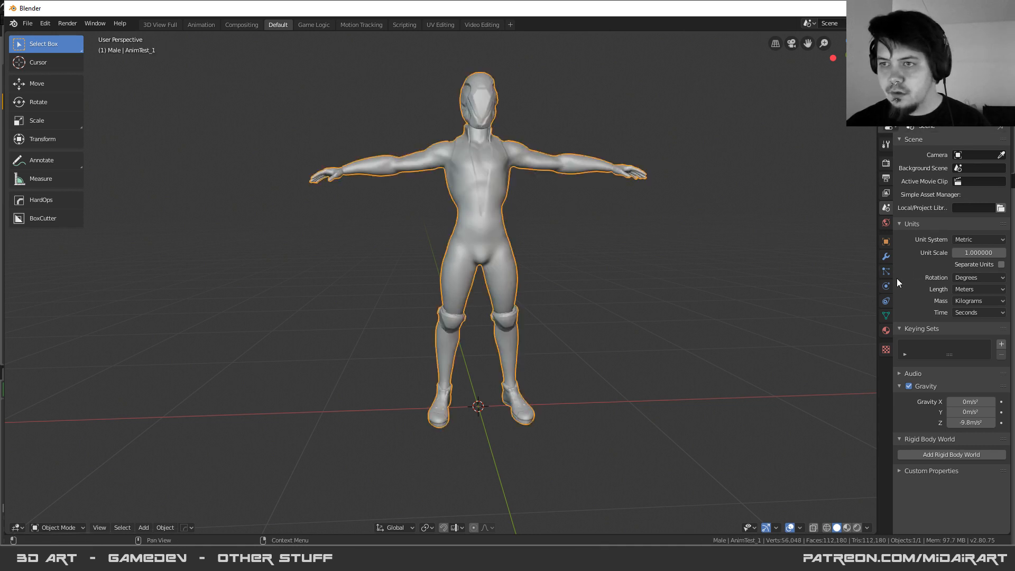
click(885, 256)
click(921, 141)
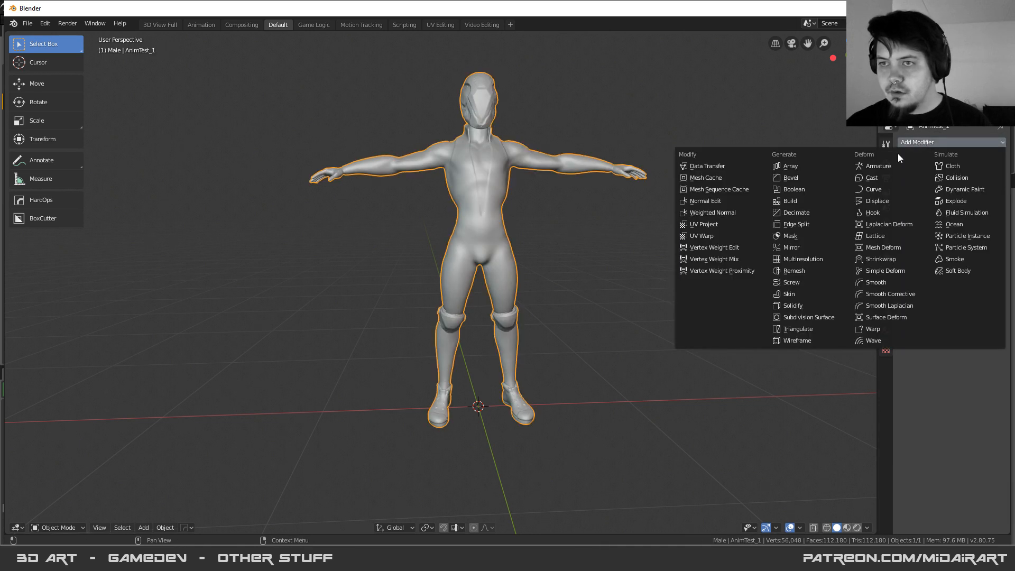
click(734, 167)
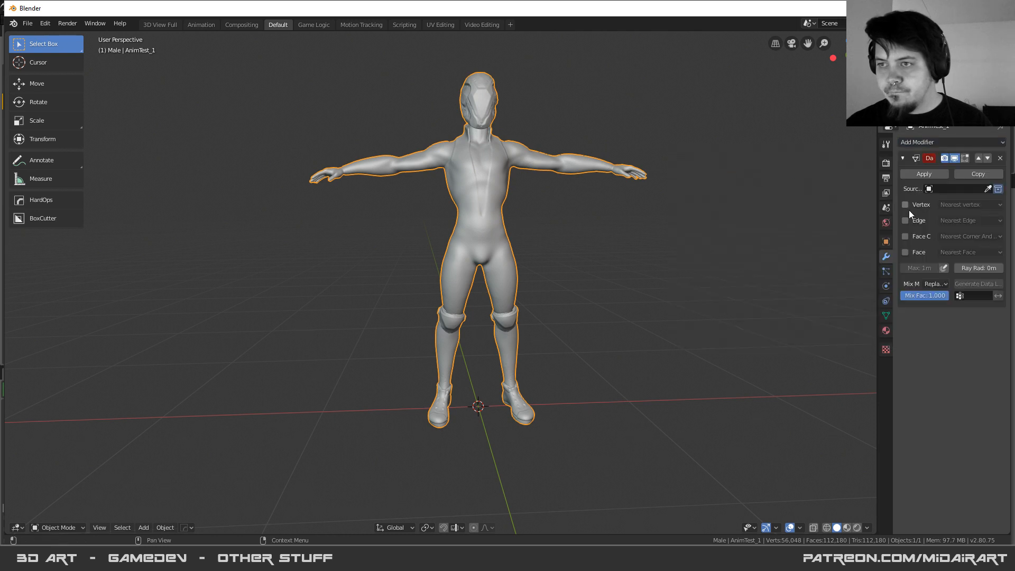
- Leave face corner data off and enable vertex data on the Data Transfer modifier, with vertex groups and Nearest vertex mapping
click(904, 236)
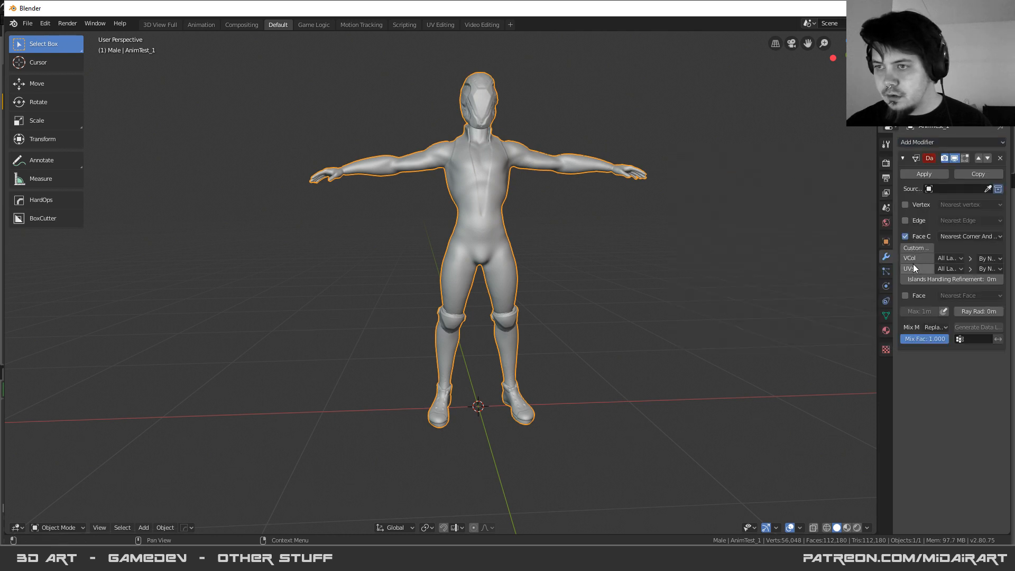
click(905, 237)
click(905, 205)
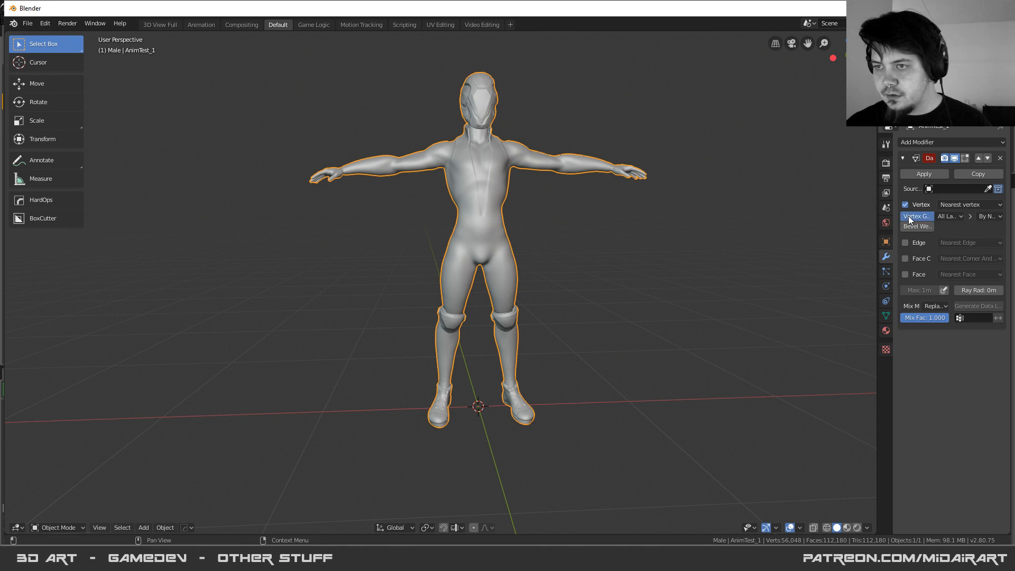
- Parent the male mesh to the root armature with empty groups and set Character_LOW as its Data Transfer source
click(586, 187)
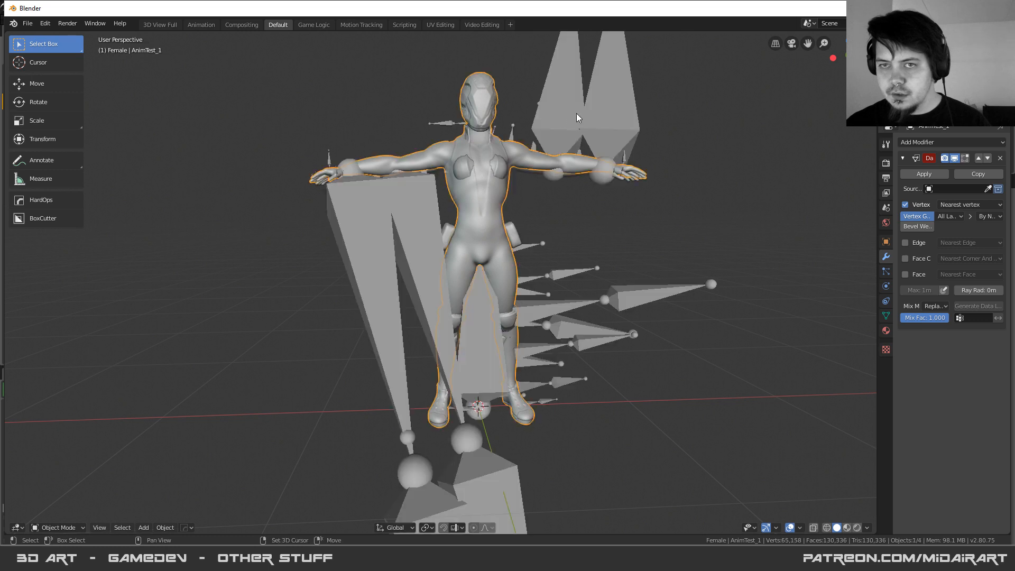
key(ctrl+p)
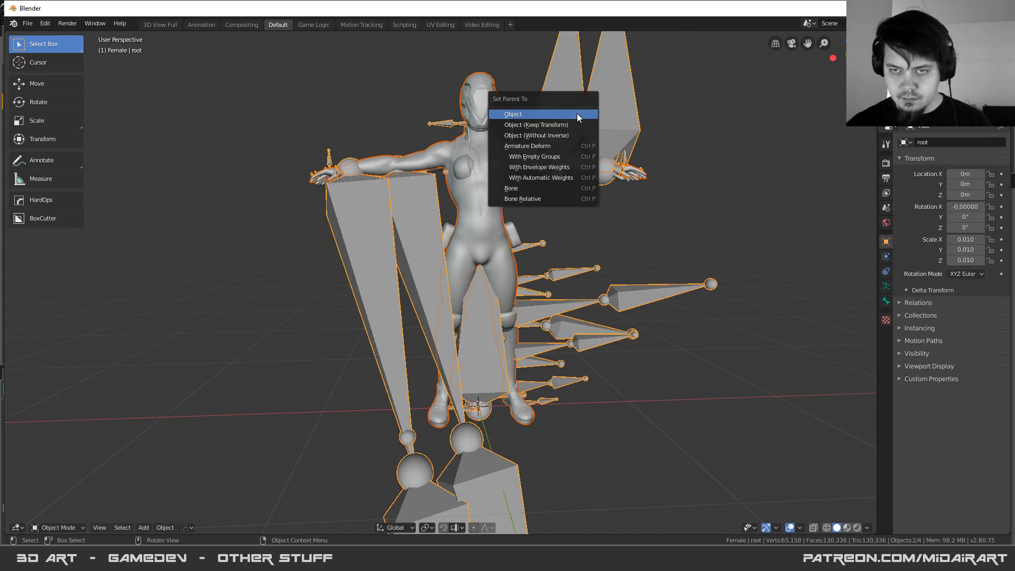
click(540, 157)
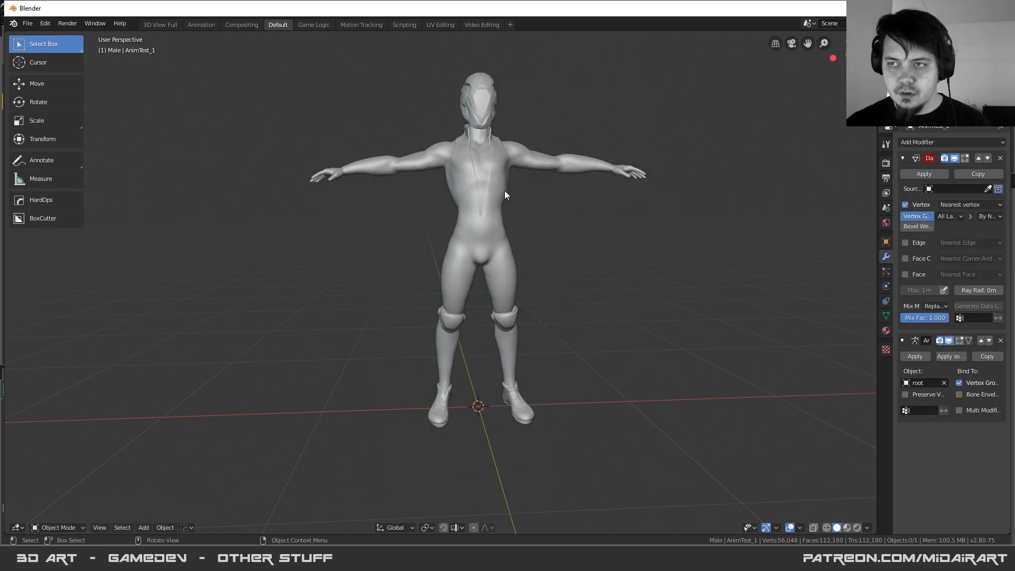
click(939, 189)
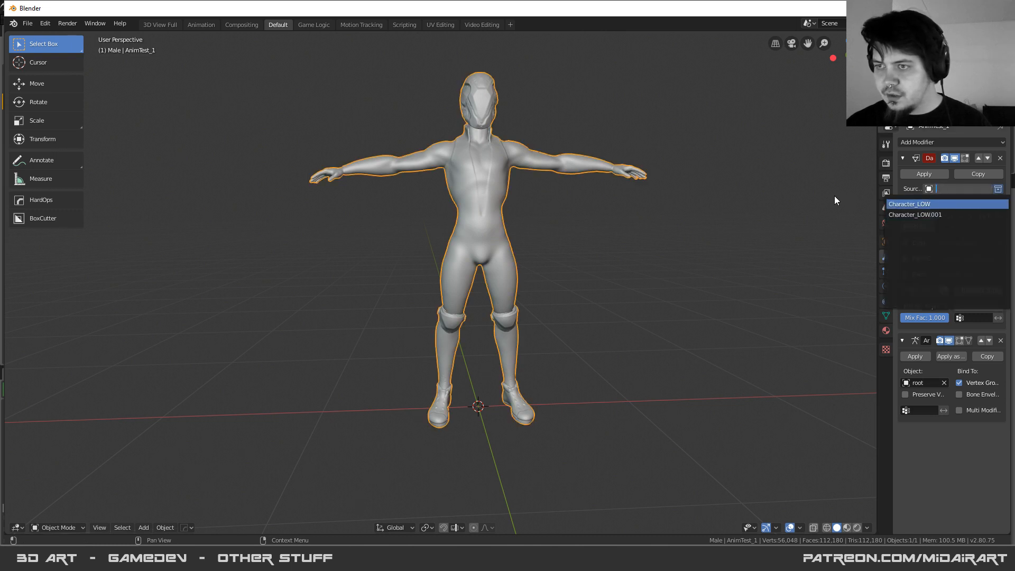
key(Return)
- Check the male mesh's vertex groups in Weight Paint mode, including ikalt_hand_l_end and ball_r_end
key(ctrl+Tab)
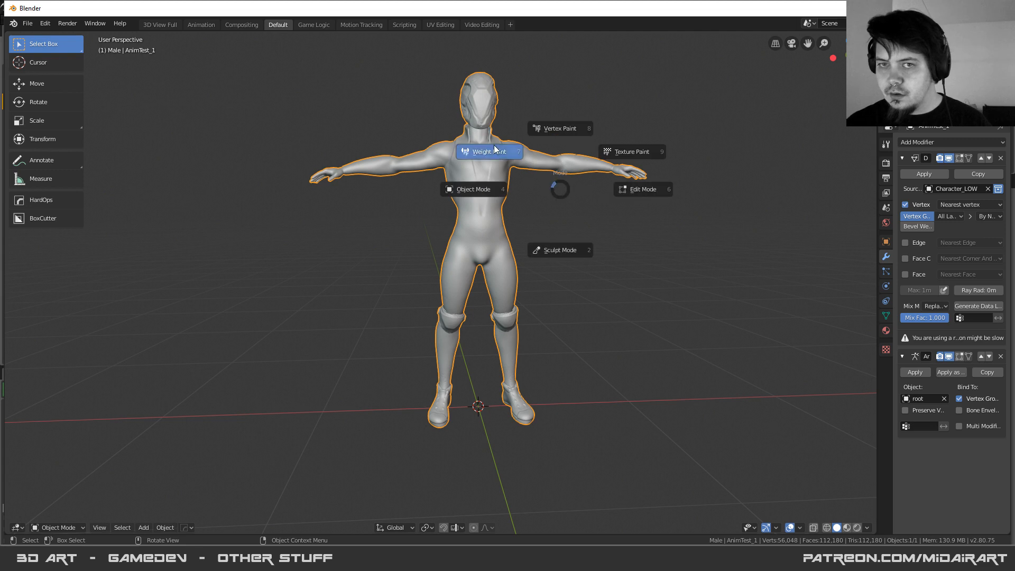
click(447, 151)
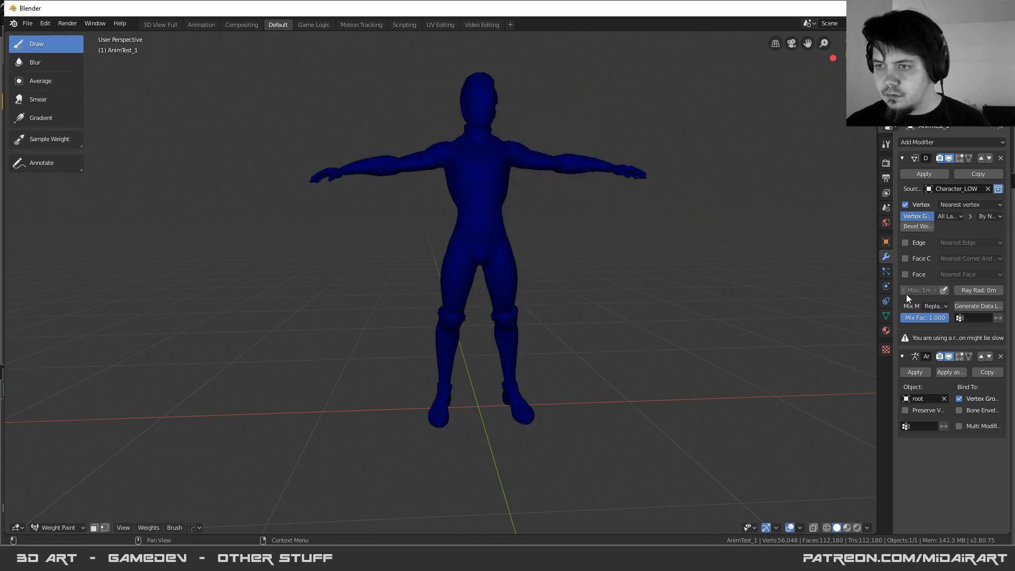
click(886, 315)
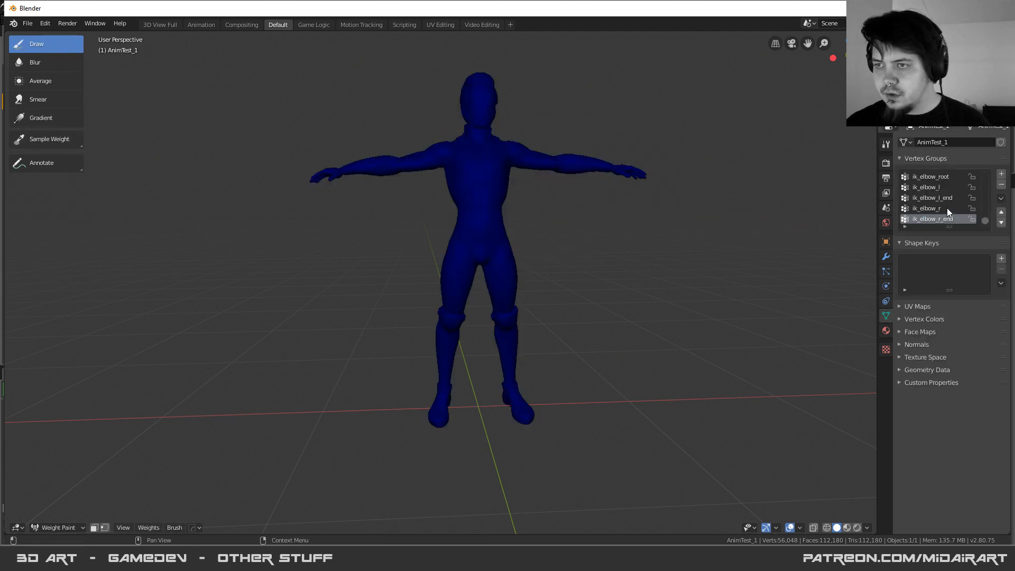
scroll(935, 201, down, 10)
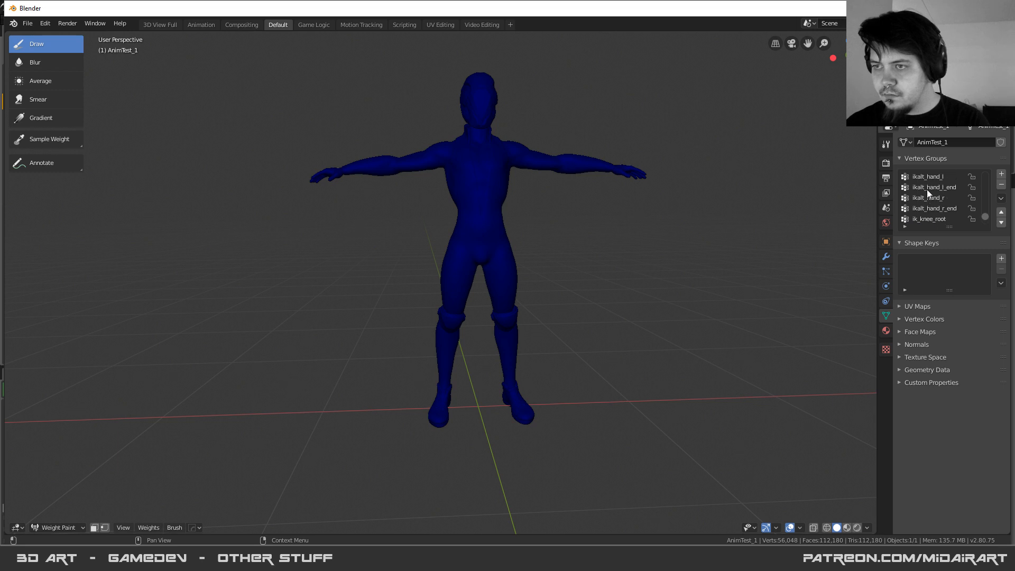
click(928, 188)
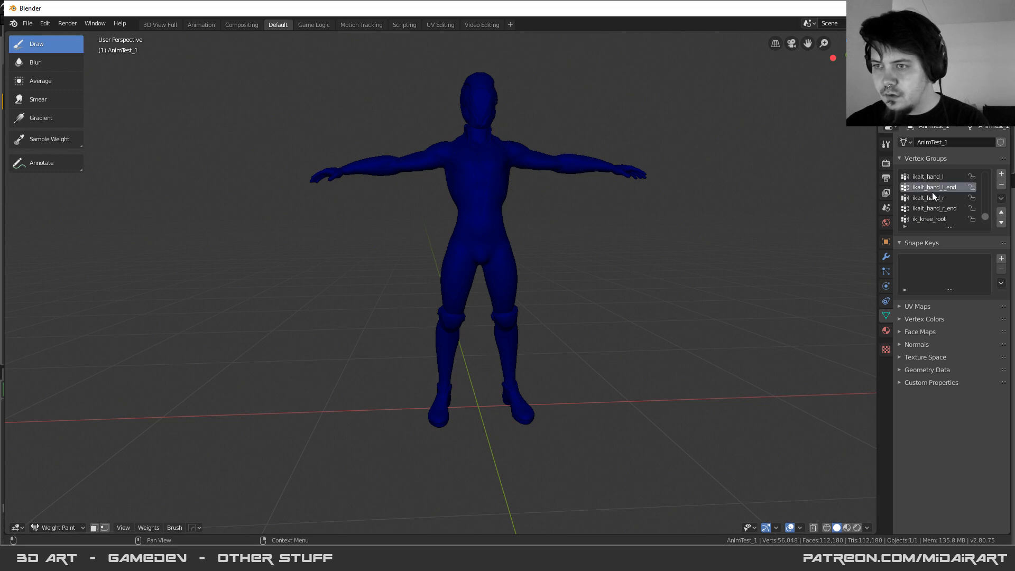
scroll(933, 194, up, 5)
scroll(935, 199, up, 5)
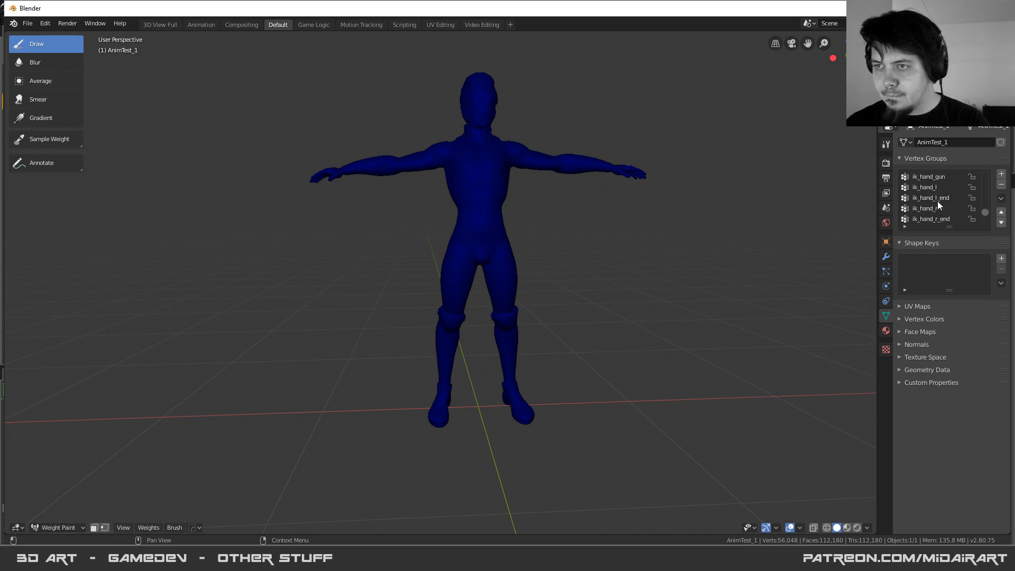
scroll(937, 198, down, 1)
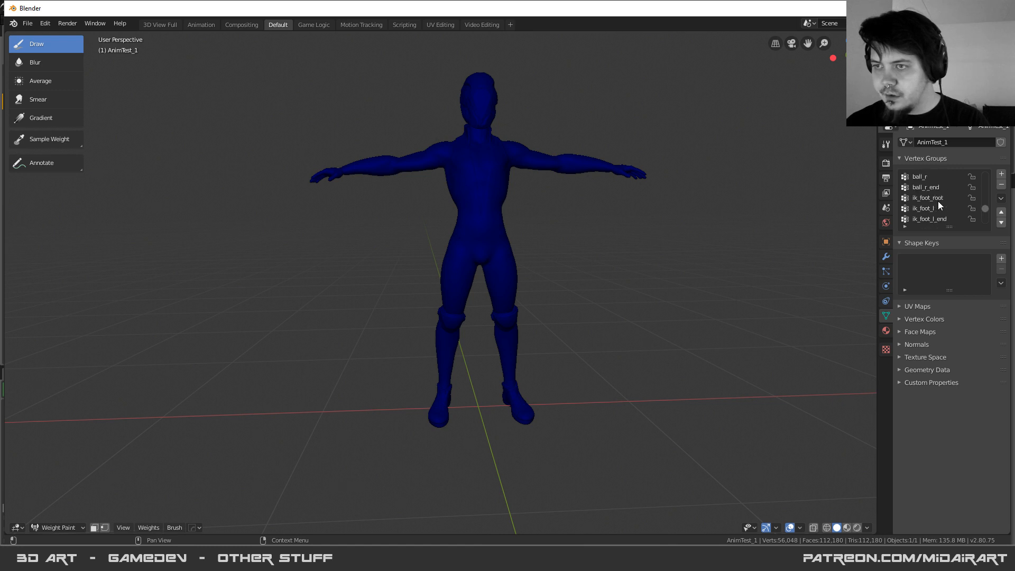
click(925, 188)
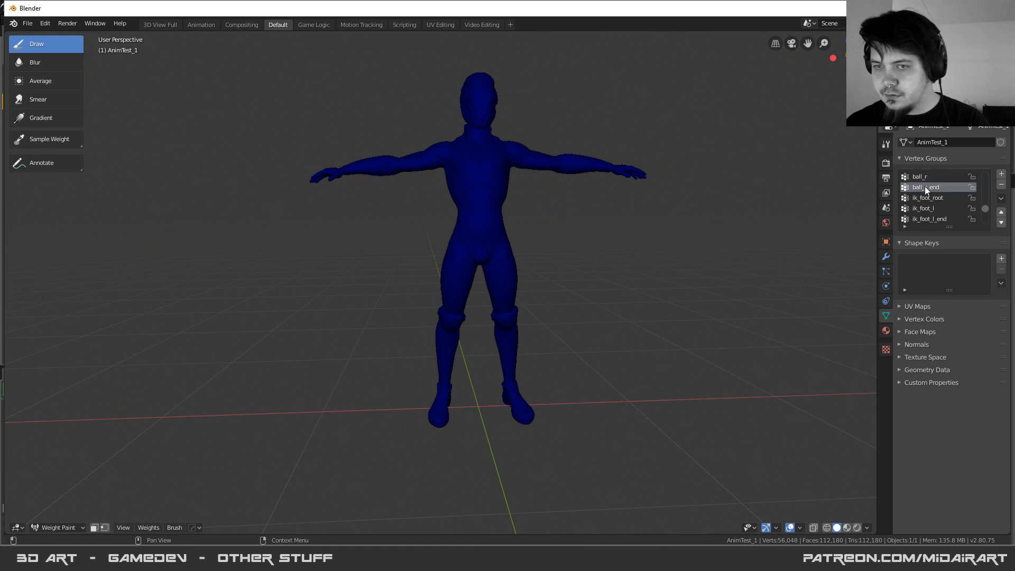
- Return to Object Mode and apply the Data Transfer modifier on the male mesh
key(ctrl+Tab)
click(871, 185)
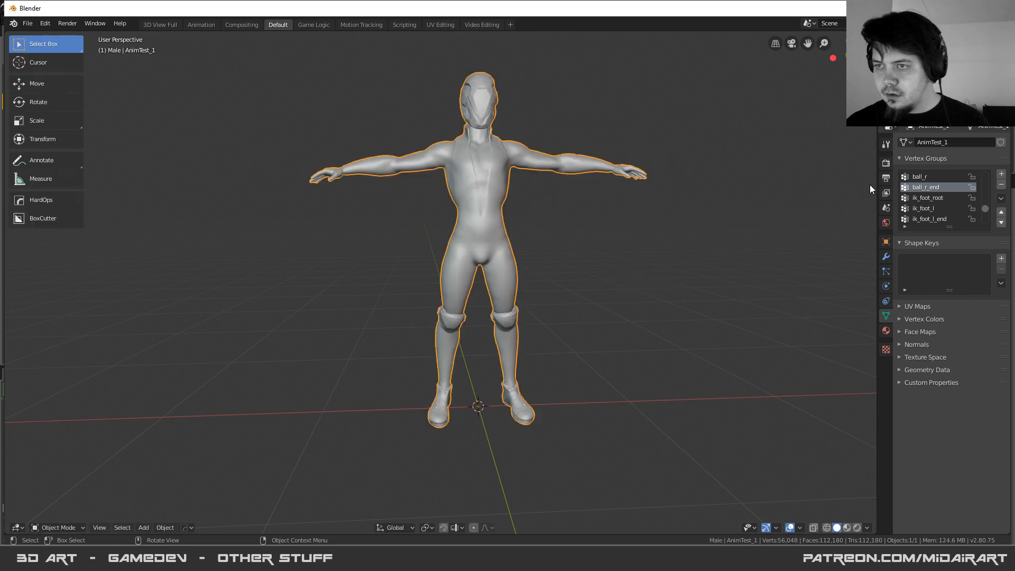
click(886, 256)
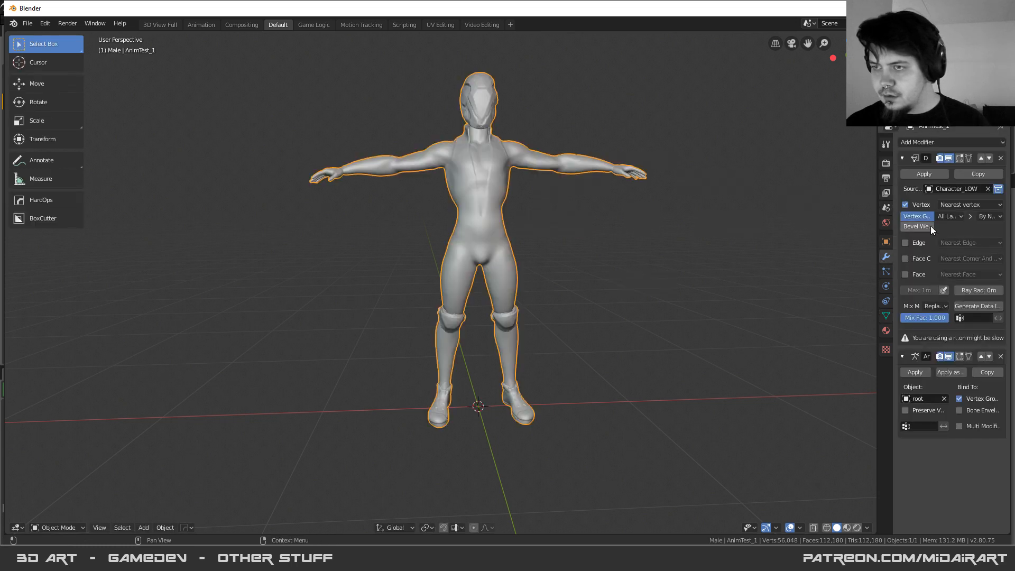
click(916, 169)
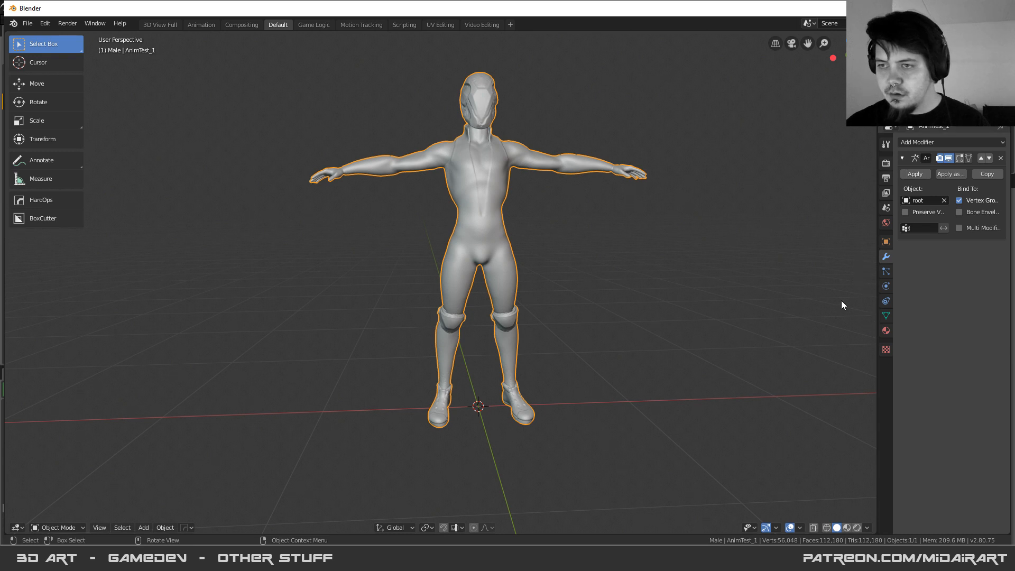
- Inspect the transferred weights of the right foot and leg vertex groups in Weight Paint mode
key(ctrl+Tab)
click(506, 175)
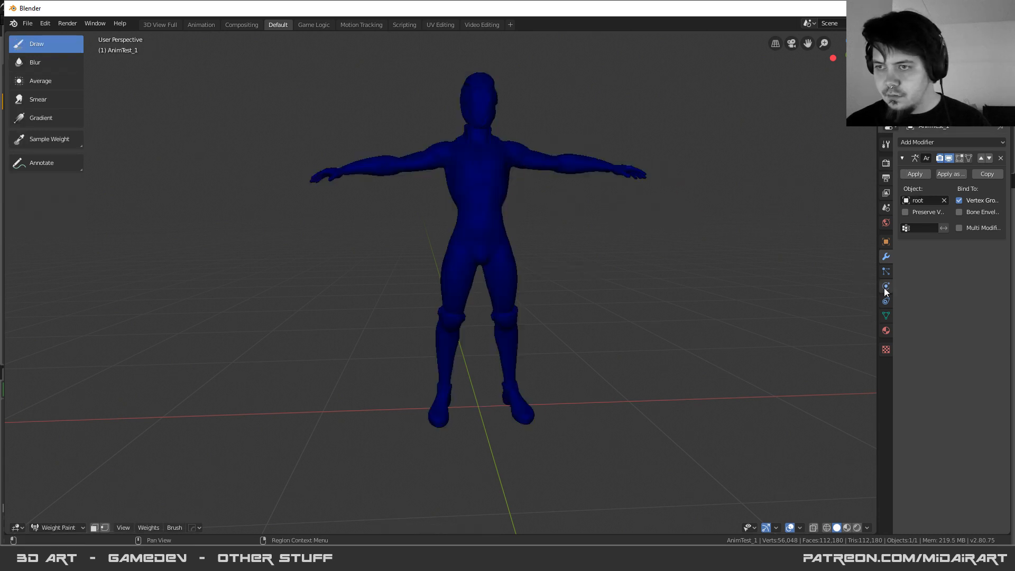
click(886, 315)
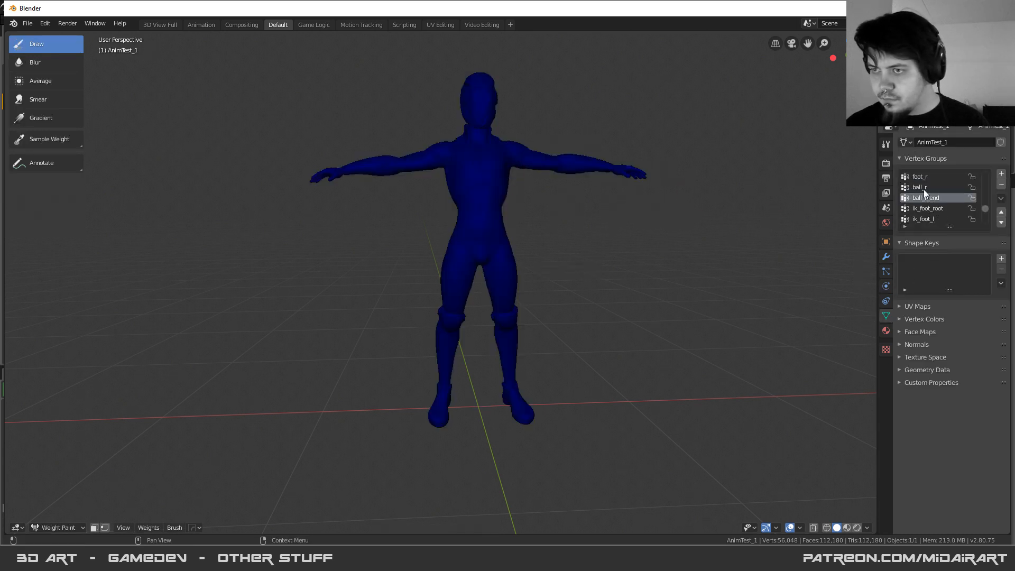
click(924, 188)
click(924, 179)
scroll(933, 192, up, 2)
click(928, 187)
click(925, 177)
scroll(927, 188, up, 2)
click(925, 188)
scroll(482, 299, up, 6)
middle_drag(482, 299, 493, 221)
scroll(493, 220, up, 3)
shift+middle_drag(581, 171, 514, 194)
- Return to Object Mode, examine the deselected male mesh from several angles, and select it
key(ctrl+Tab)
click(394, 164)
key(alt+a)
scroll(921, 191, up, 3)
middle_drag(624, 227, 499, 227)
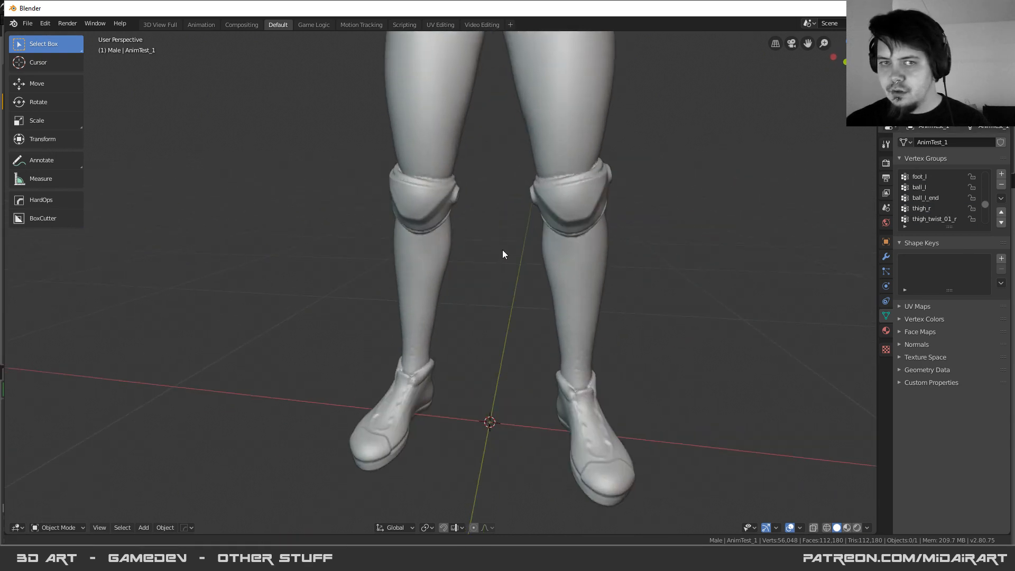
scroll(462, 257, down, 6)
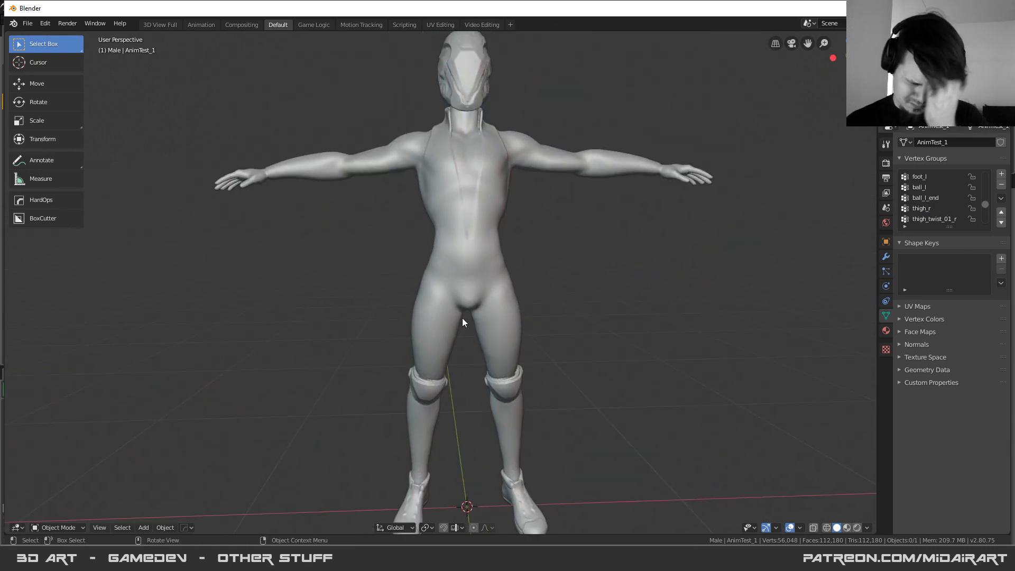
middle_drag(457, 319, 469, 289)
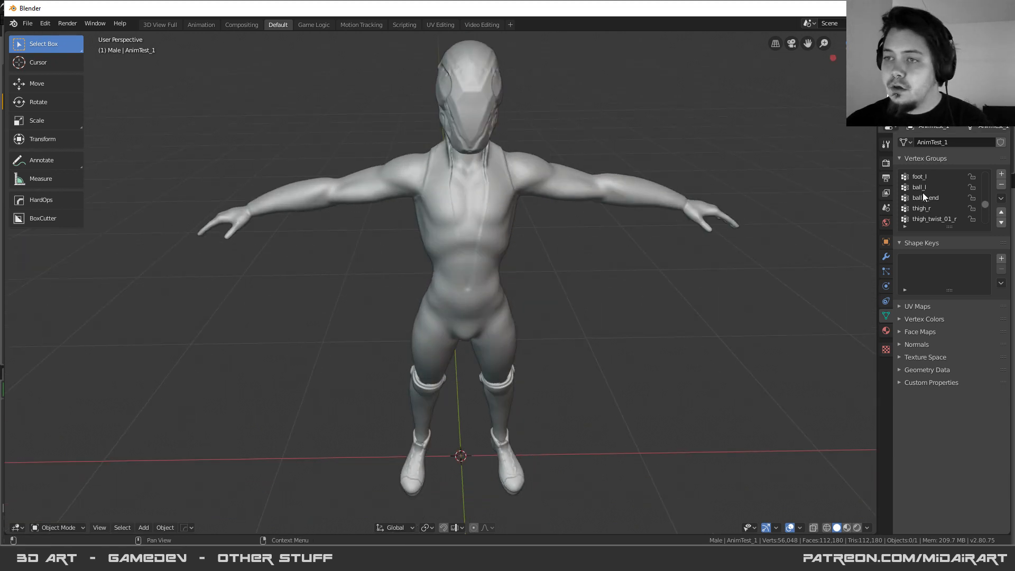
middle_drag(463, 188, 528, 212)
scroll(527, 211, up, 5)
click(528, 211)
key(ctrl+Tab)
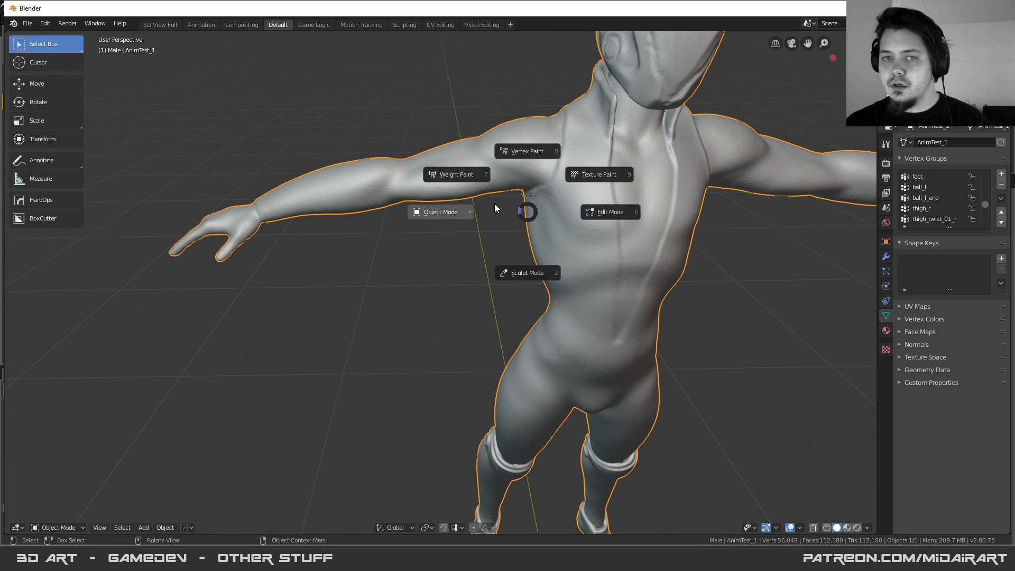
key(Escape)
key(q)
mouse_move(496, 191)
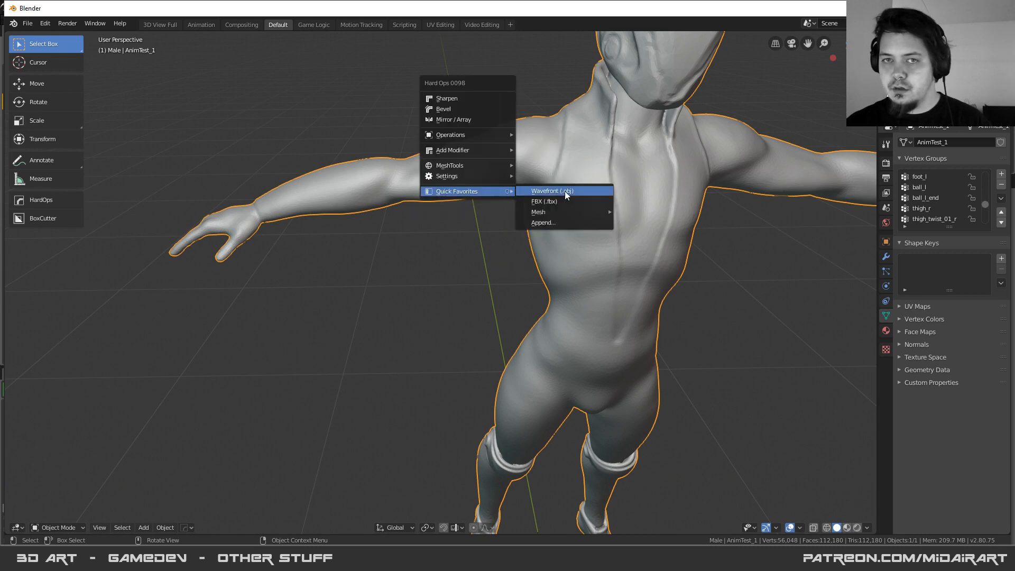
right_click(661, 161)
click(661, 160)
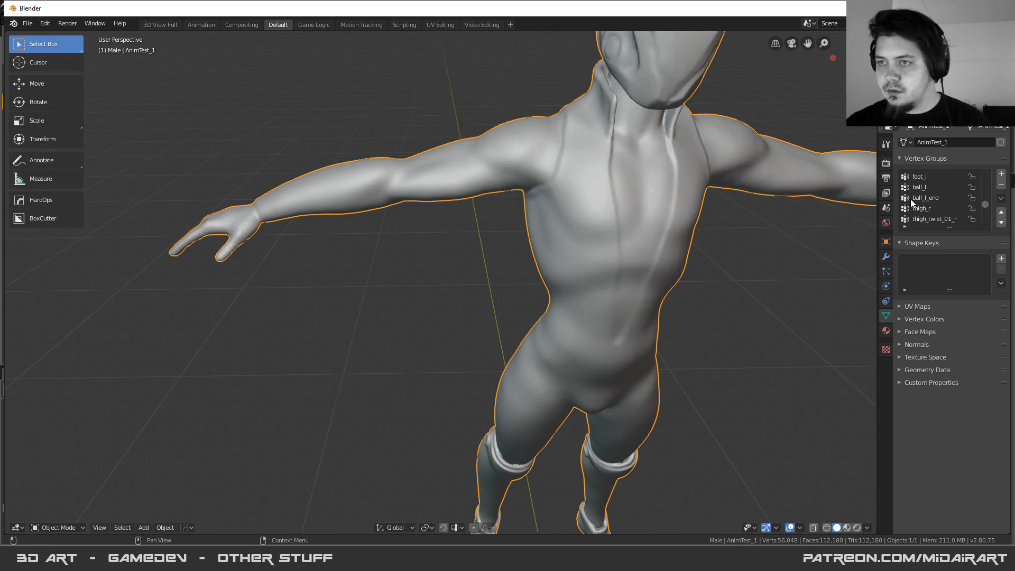
- Examine the weights of thumb_03_r, thumb_02_r and thumb_01_r on the male mesh in Weight Paint mode
scroll(930, 204, up, 10)
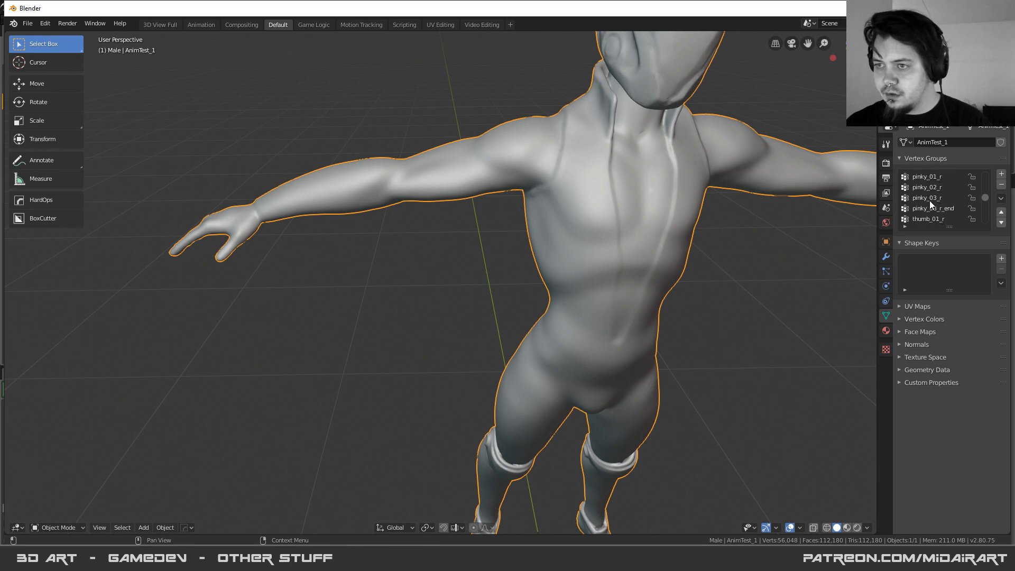
click(926, 209)
key(ctrl+Tab)
mouse_move(388, 150)
middle_down()
mouse_move(523, 156)
mouse_move(572, 192)
mouse_move(550, 227)
middle_up()
click(487, 144)
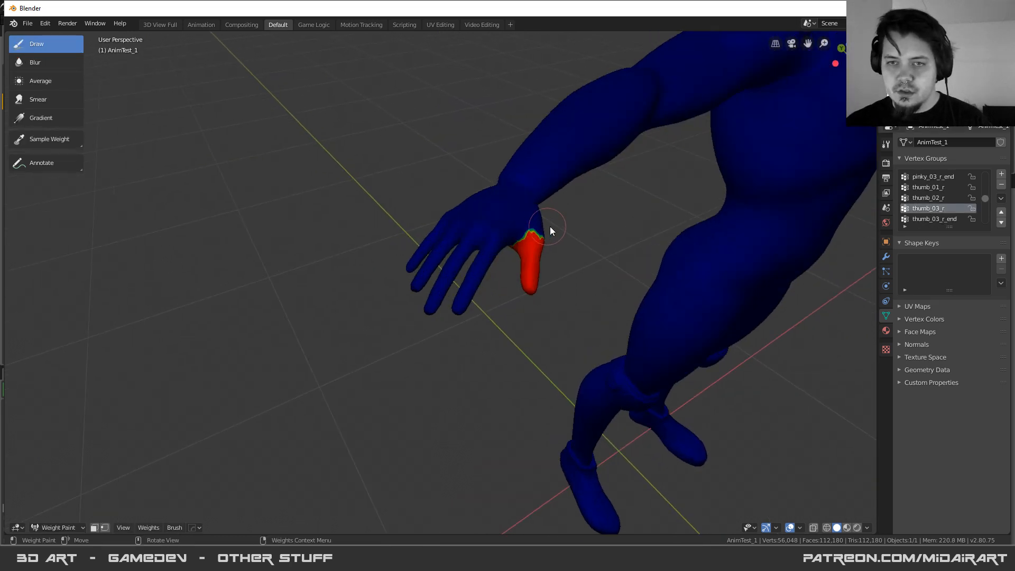
click(928, 196)
click(930, 187)
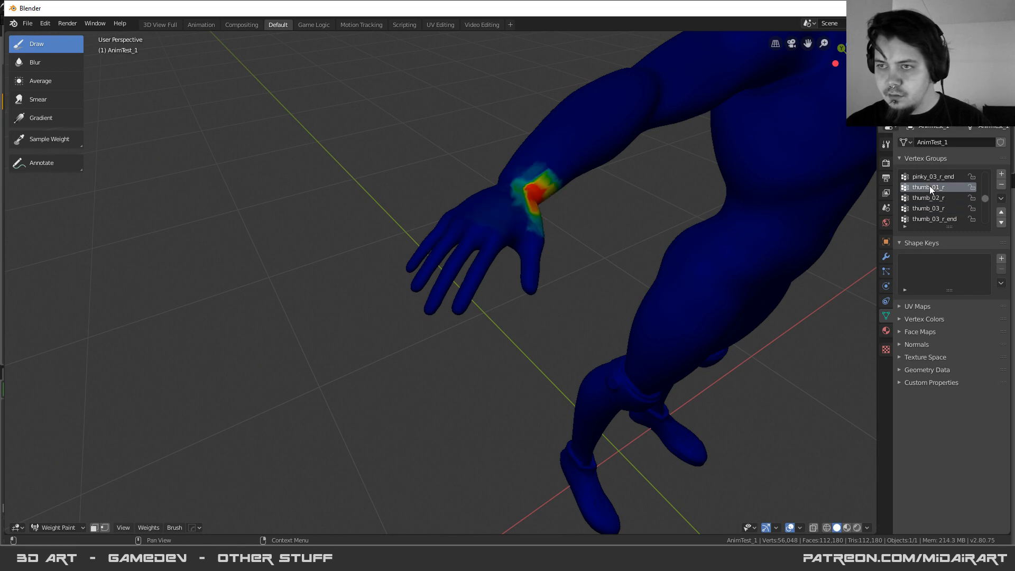
- Examine the weights of the right pinky vertex groups, from pinky_03_r_end back to pinky_01_r
click(935, 178)
scroll(932, 195, up, 1)
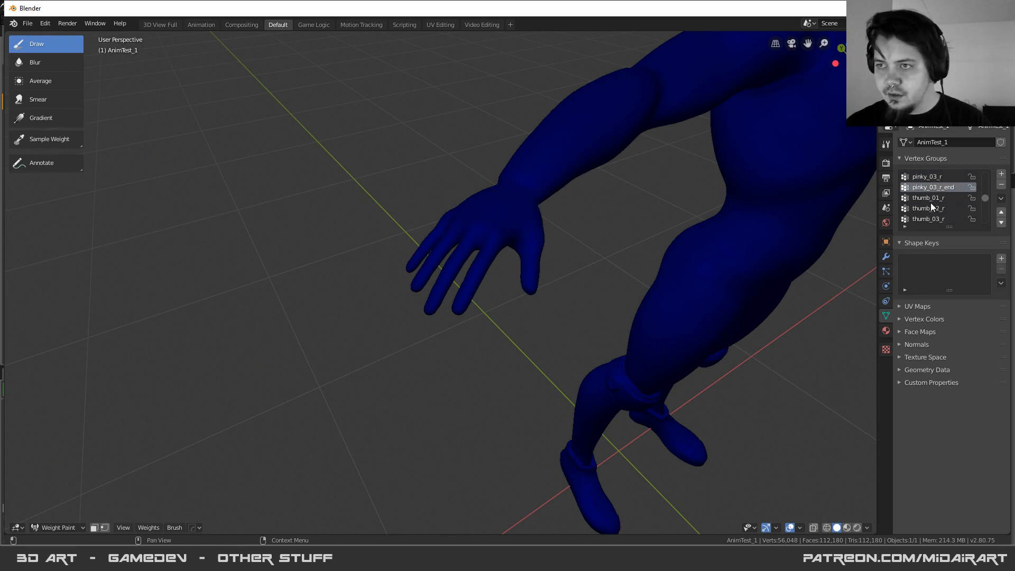
click(934, 178)
scroll(929, 180, up, 2)
click(927, 187)
middle_drag(767, 204, 580, 211)
click(925, 177)
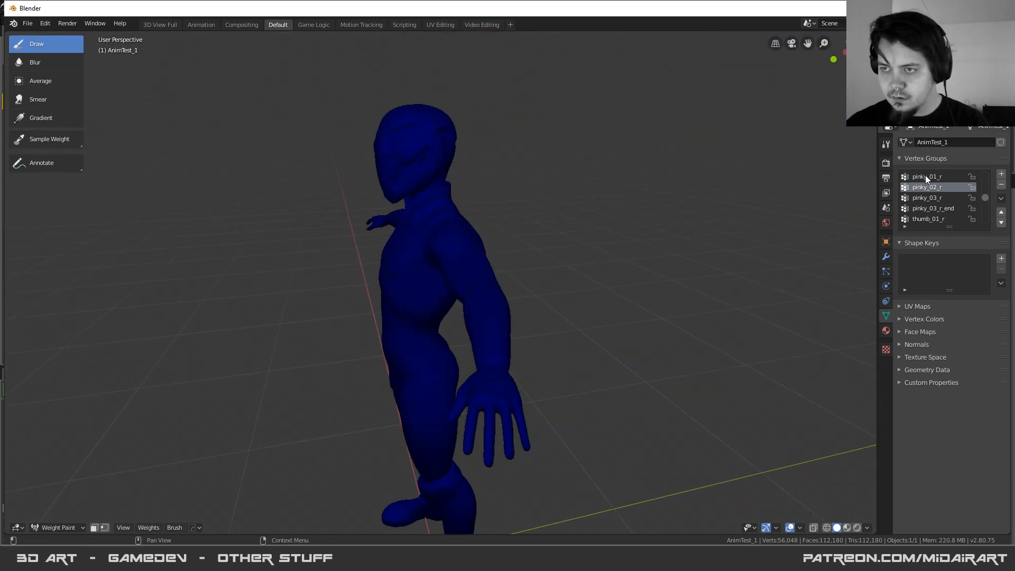
scroll(925, 182, up, 1)
click(927, 178)
- Cycle through the finger and hand vertex groups of both hands to review their weights, ending on hand_r
middle_drag(510, 167, 682, 228)
scroll(944, 211, up, 2)
ctrl+scroll(929, 204, up, 15)
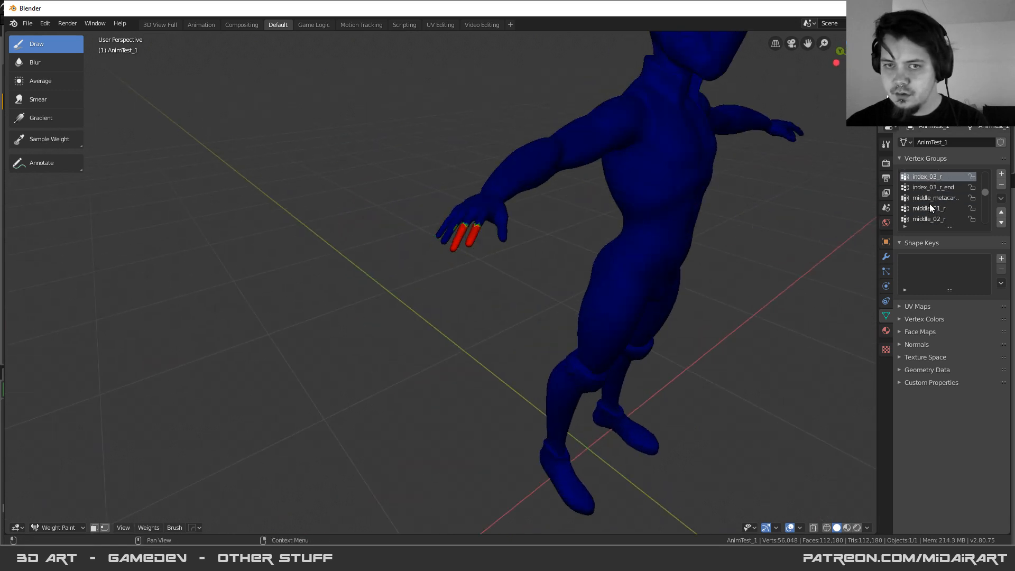
ctrl+scroll(929, 204, up, 5)
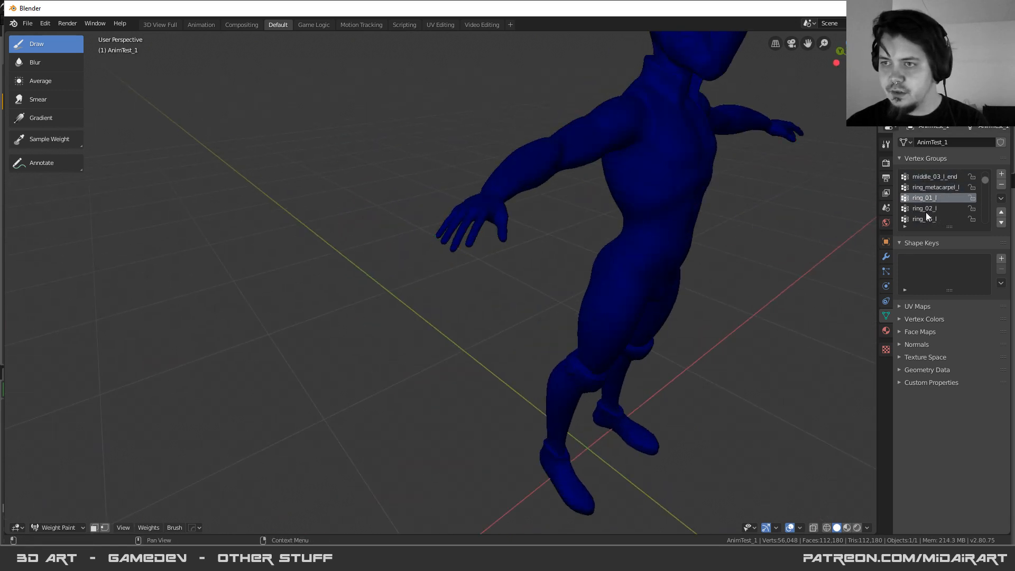
ctrl+scroll(934, 221, down, 2)
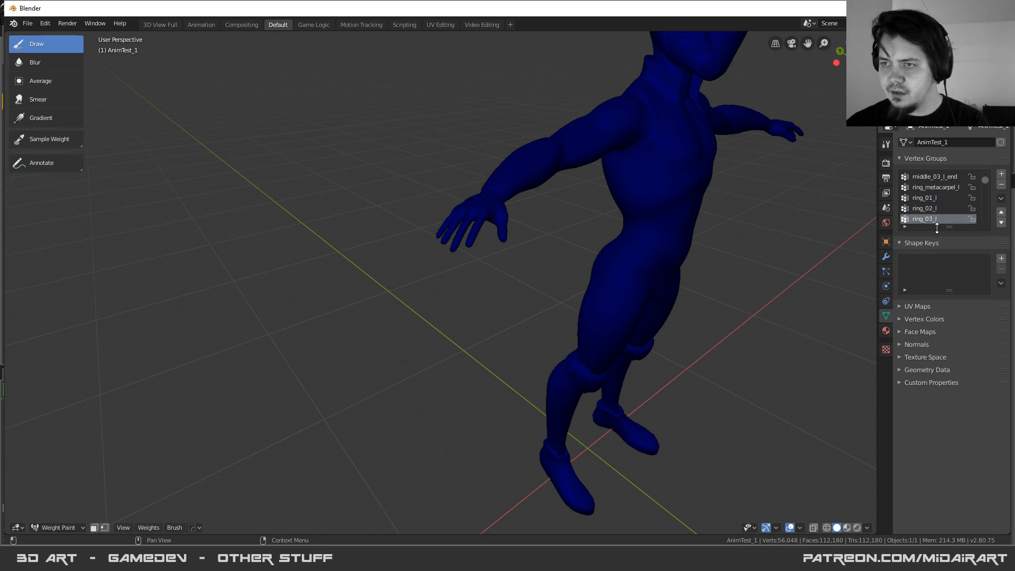
ctrl+scroll(937, 227, up, 6)
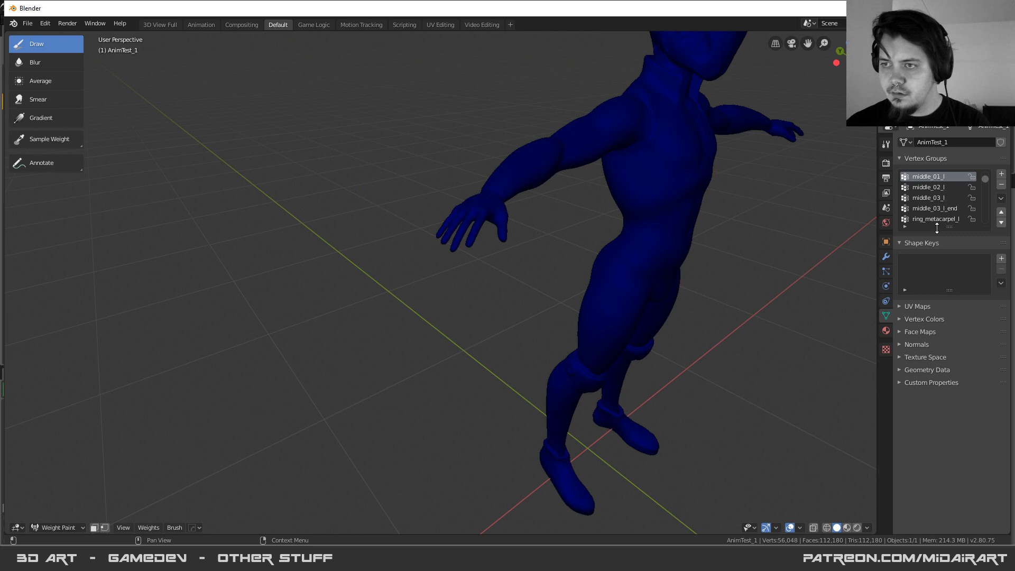
ctrl+scroll(937, 227, up, 3)
ctrl+scroll(937, 227, down, 8)
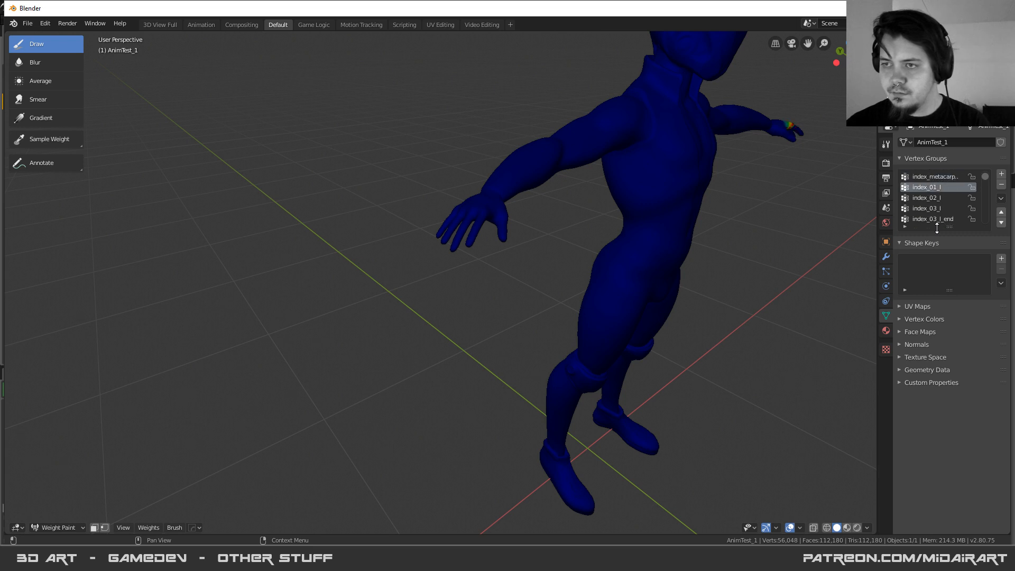
ctrl+scroll(937, 227, down, 2)
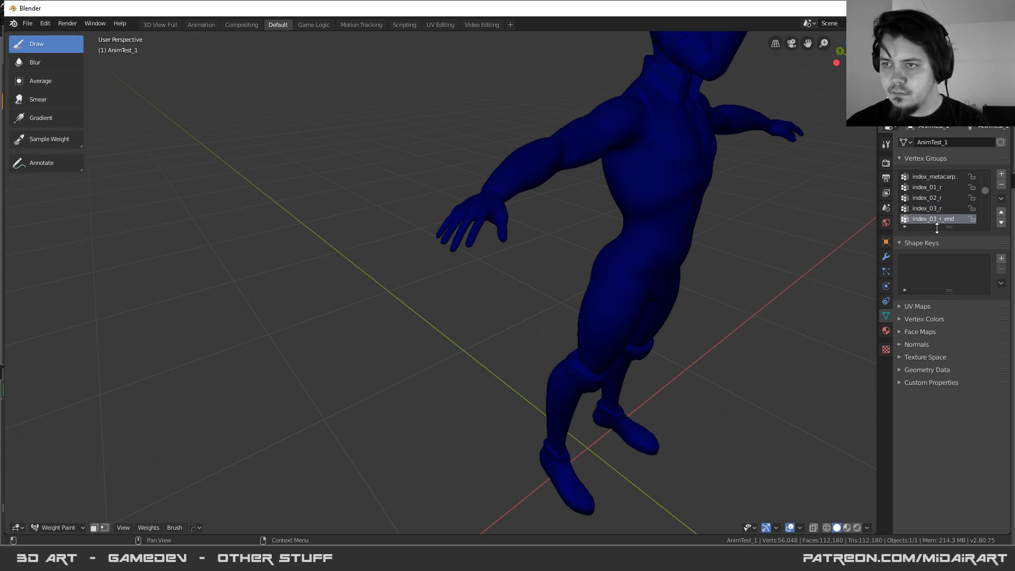
ctrl+scroll(937, 228, up, 4)
ctrl+scroll(936, 227, up, 3)
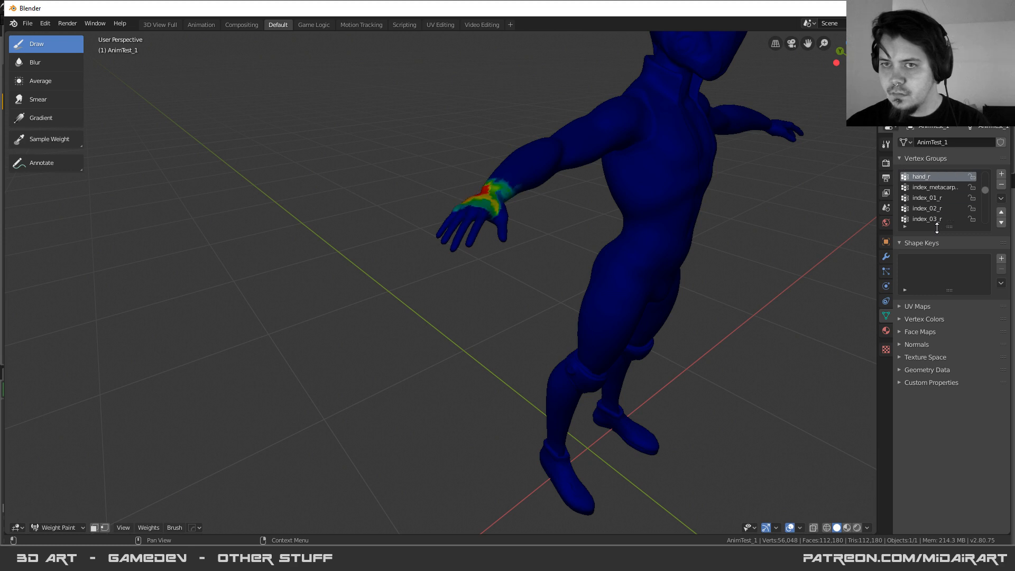
- Examine the weights of the lowerarm_twist_01_r_end vertex group on the male mesh from both sides
middle_drag(661, 174, 586, 180)
scroll(923, 208, up, 2)
click(931, 208)
scroll(715, 215, down, 4)
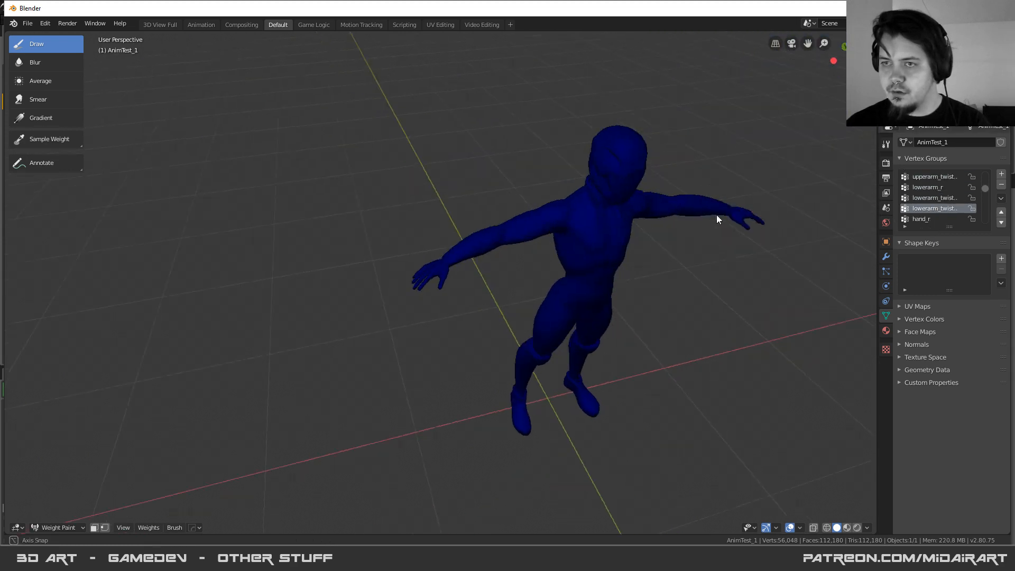
middle_drag(716, 215, 642, 217)
- Lengthen the vertex group list and widen the properties area to fit the full group names
drag(950, 227, 949, 322)
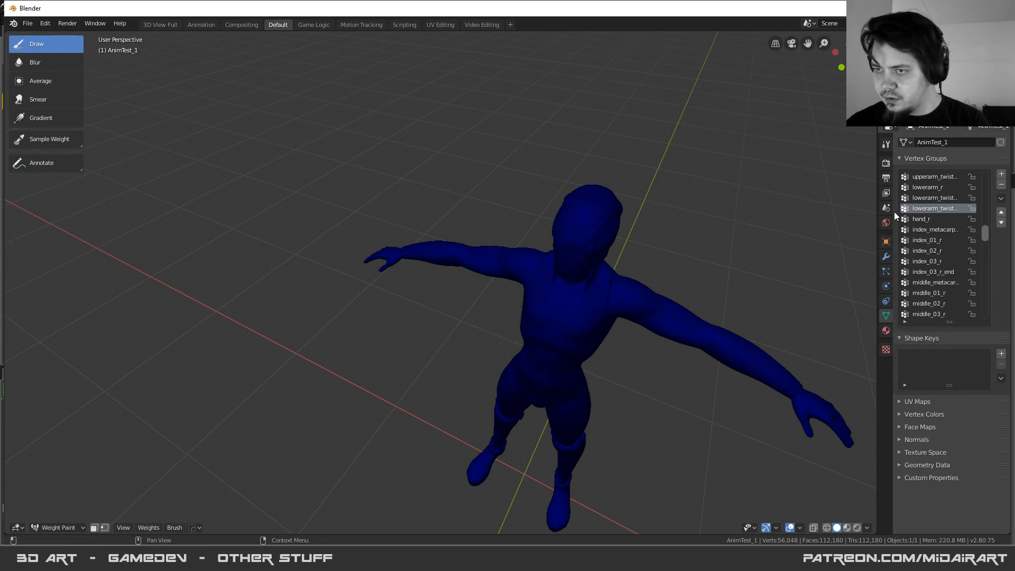
drag(893, 212, 802, 215)
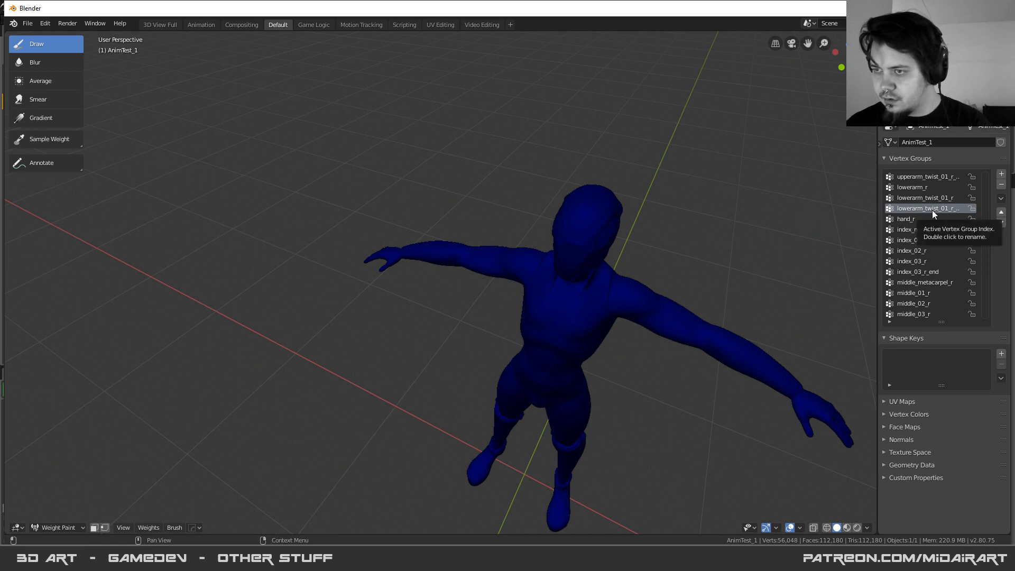
click(881, 141)
drag(875, 157, 809, 171)
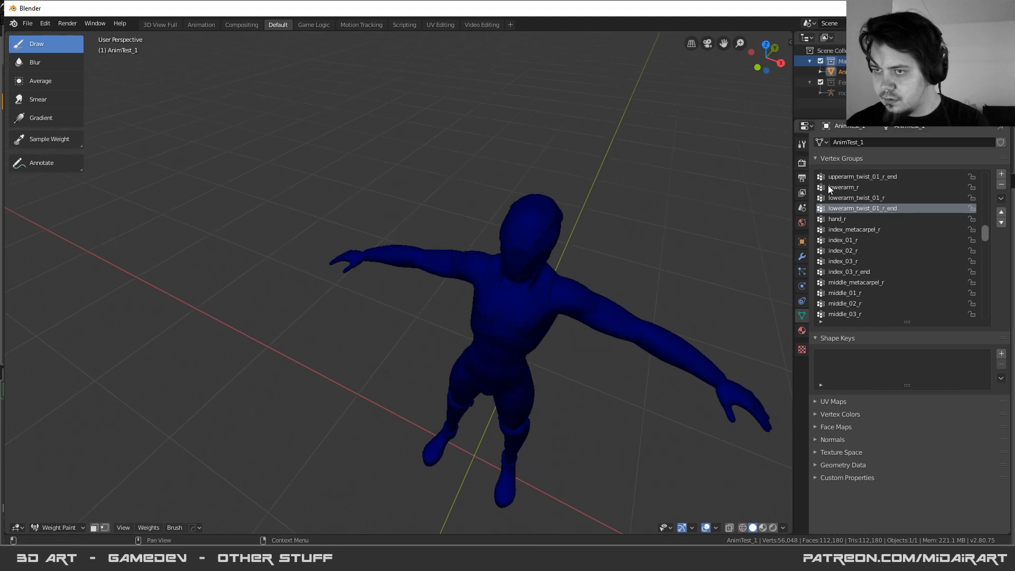
- Compare the weights of lowerarm_twist_01_r and lowerarm_twist_01_r_end while viewing the male mesh from the front
click(874, 199)
click(868, 209)
scroll(427, 215, up, 2)
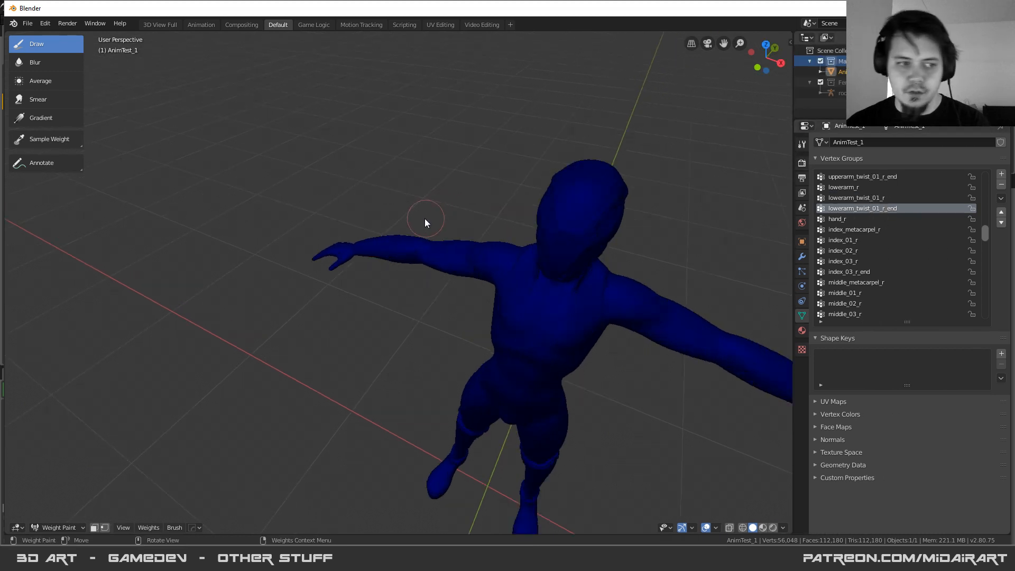
middle_drag(427, 214, 458, 204)
scroll(468, 208, down, 2)
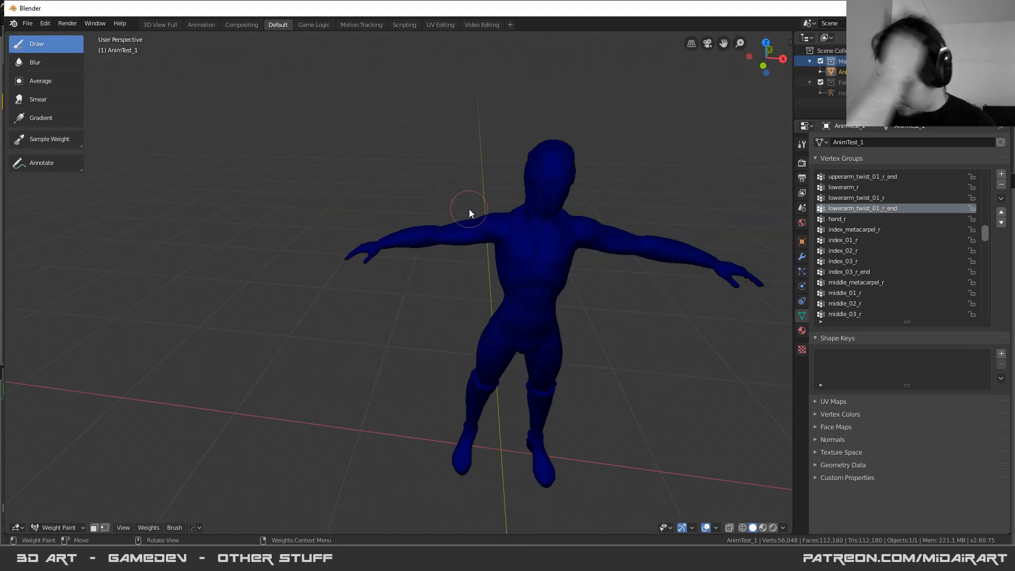
middle_drag(442, 206, 428, 217)
- Return to Object Mode and inspect the shape of the male mesh up close and at full height
key(ctrl+Tab)
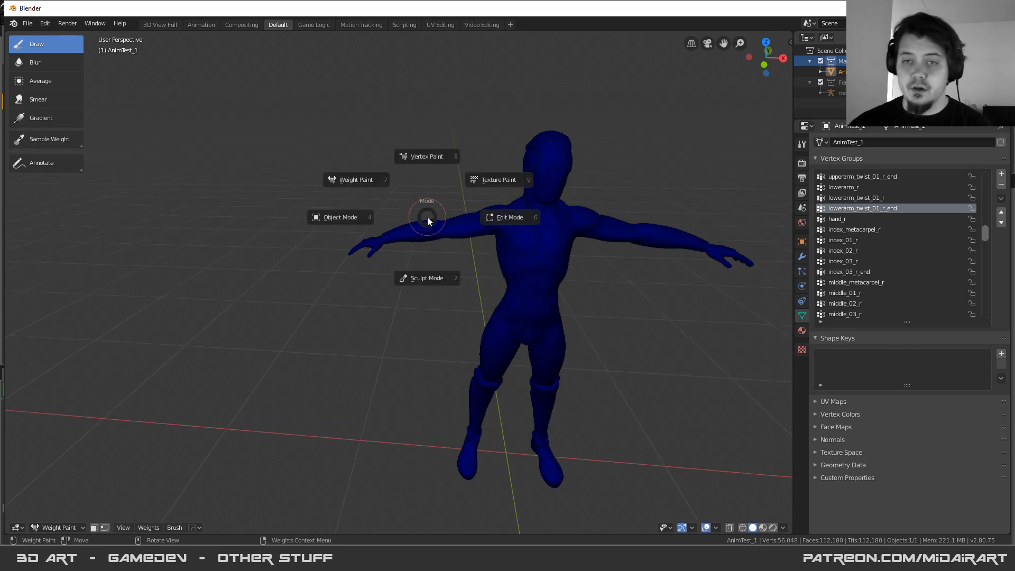
click(407, 224)
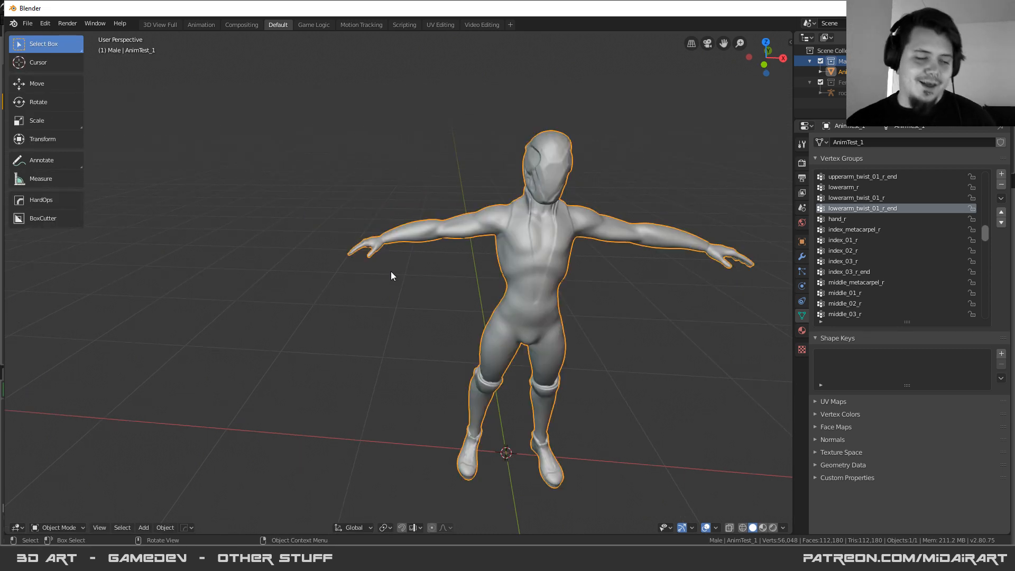
scroll(398, 268, up, 4)
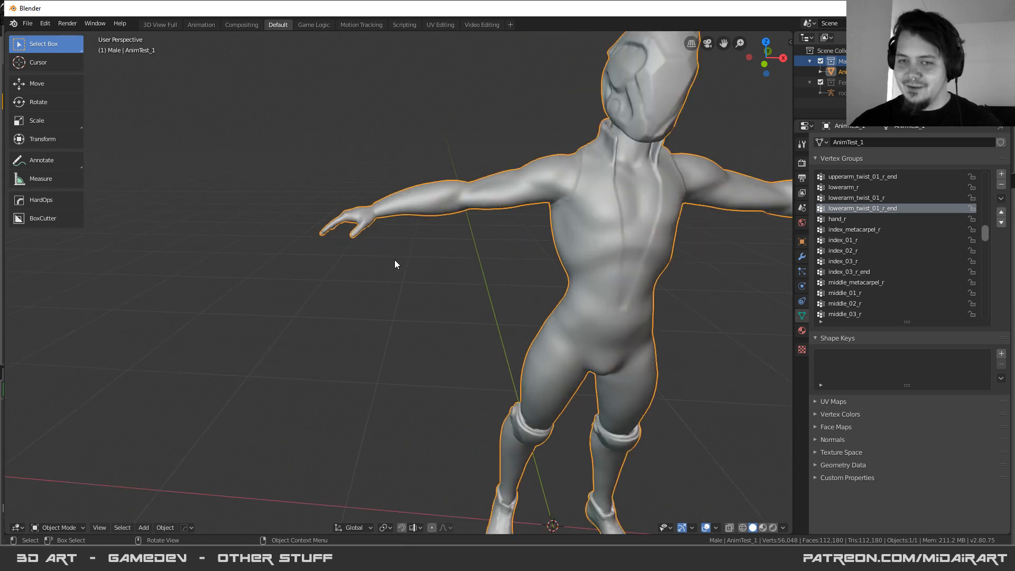
scroll(396, 259, down, 3)
middle_drag(427, 233, 509, 293)
scroll(510, 293, down, 2)
scroll(487, 262, up, 2)
key(ctrl+Tab)
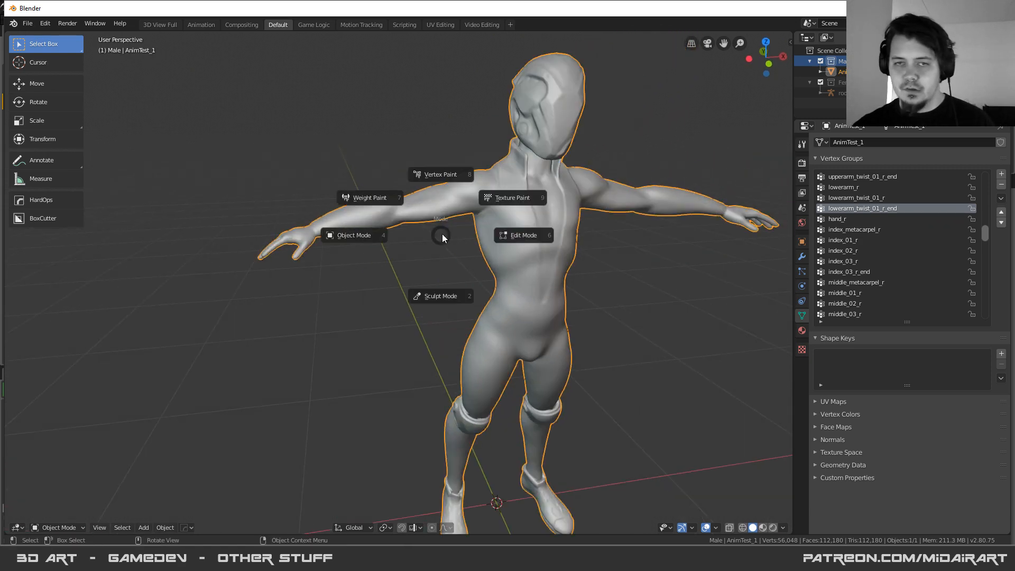
key(Escape)
scroll(460, 245, down, 2)
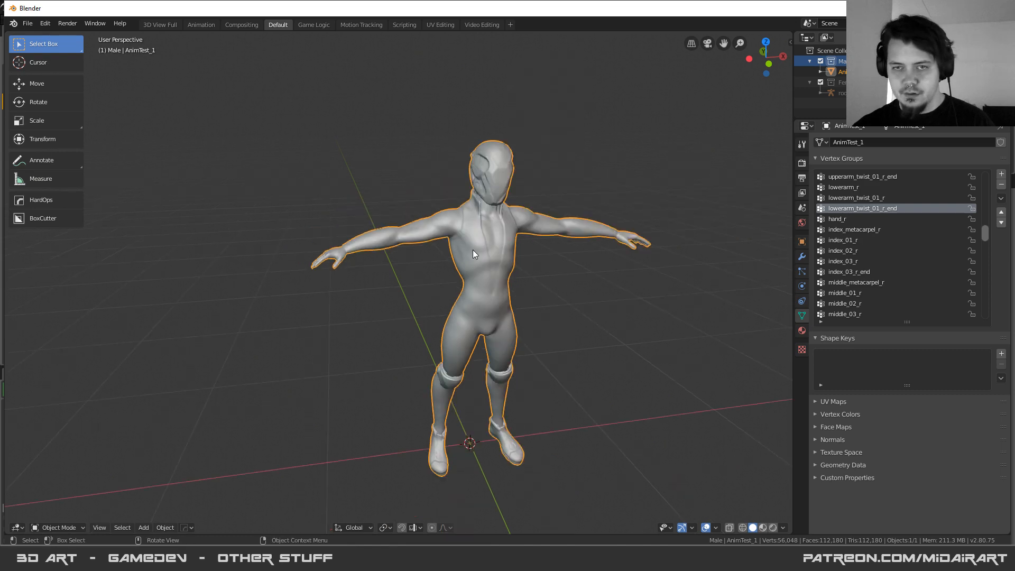
- Display the male mesh together with the root armature, without the female mesh, and select AnimTest_1
key(2)
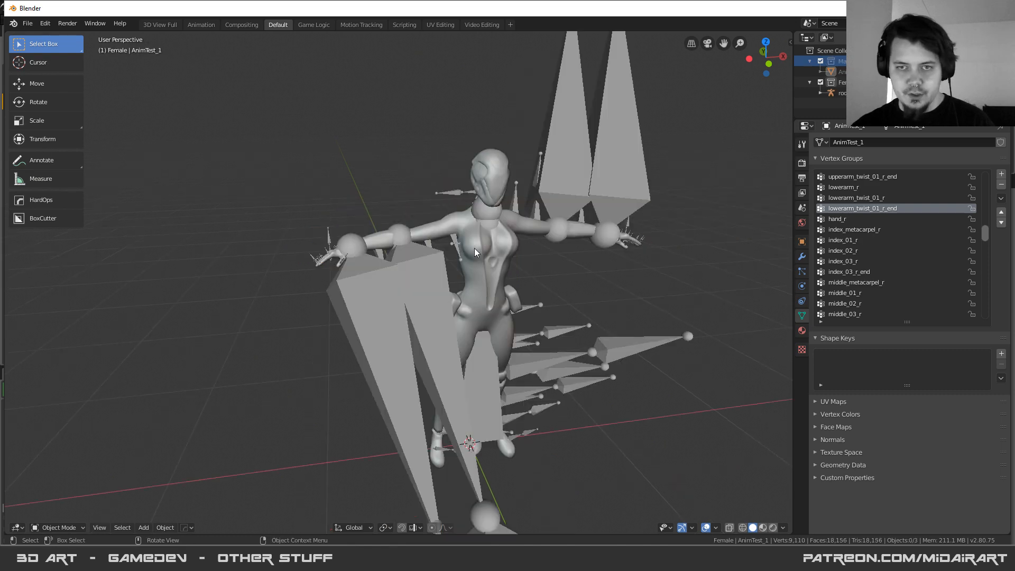
click(590, 188)
key(shift+h)
key(alt+h)
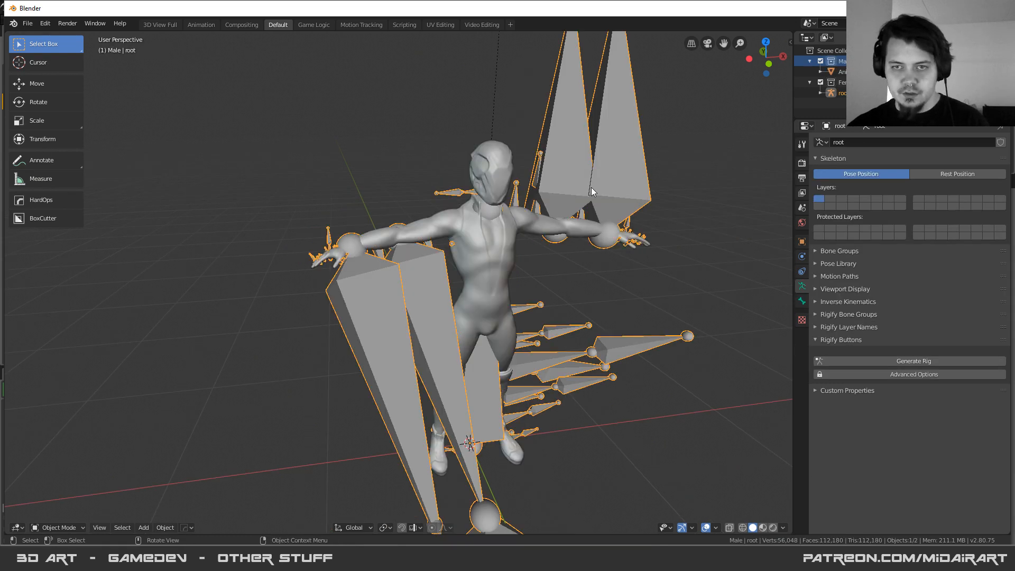
click(484, 234)
shift+click(576, 174)
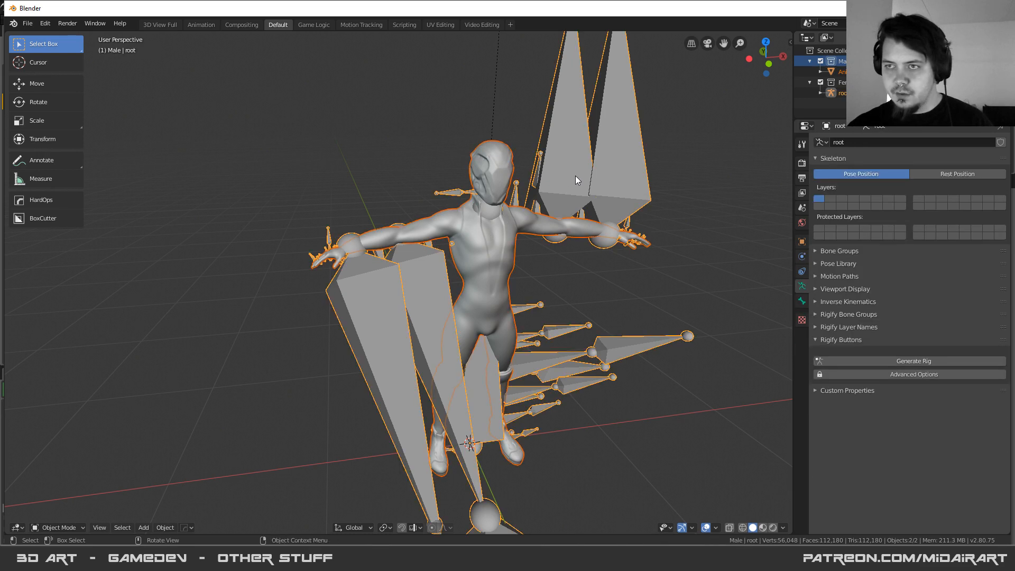
click(830, 116)
click(839, 71)
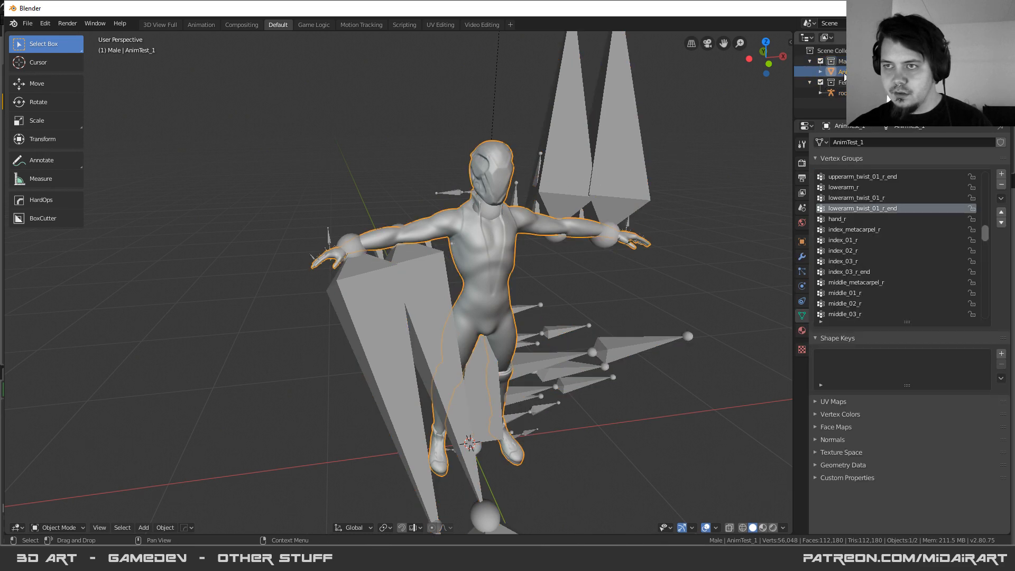
- Move AnimTest_1 from the Male collection into the Female collection with the root armature, and check both objects
click(568, 150)
key(alt+a)
click(502, 234)
drag(839, 71, 839, 93)
click(822, 83)
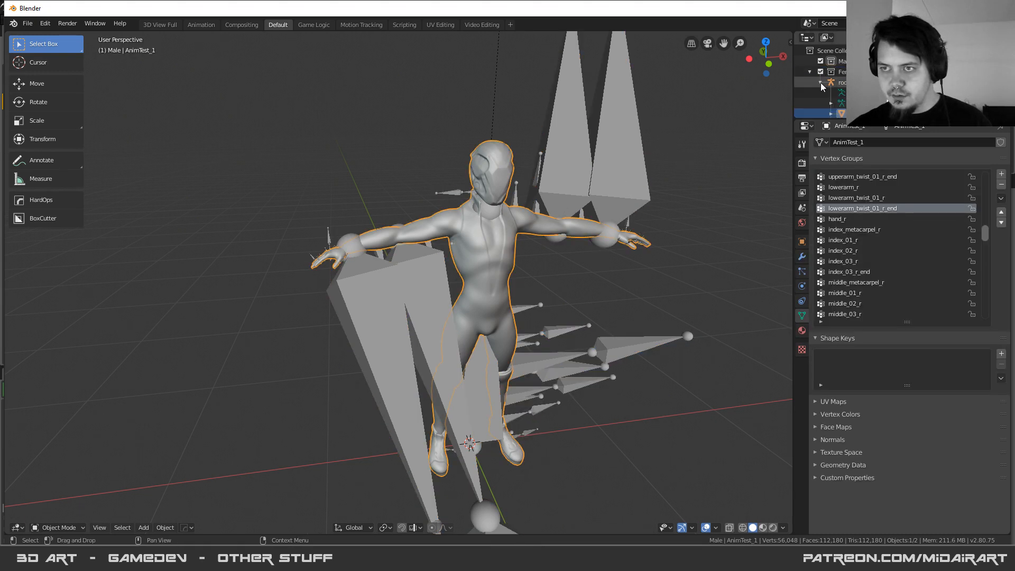
scroll(576, 225, down, 3)
key(alt+a)
key(a)
scroll(576, 227, up, 3)
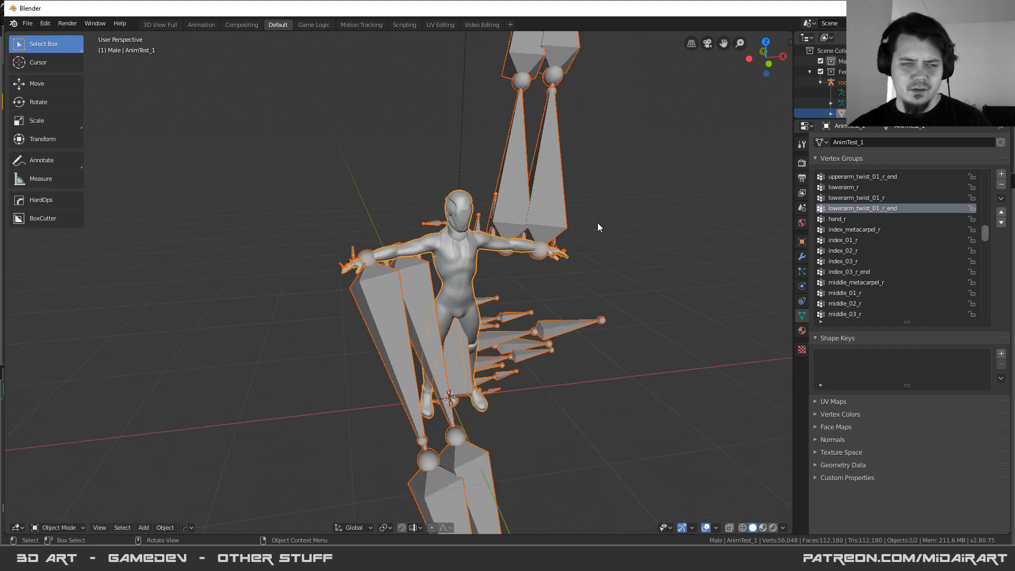
middle_drag(585, 240, 578, 149)
- Inspect ikalt_hand_r and the large bone beside it in the root armature's Edit Mode, and return to Object Mode
key(alt+a)
click(502, 262)
shift+middle_drag(607, 188, 588, 236)
scroll(588, 236, up, 2)
key(Tab)
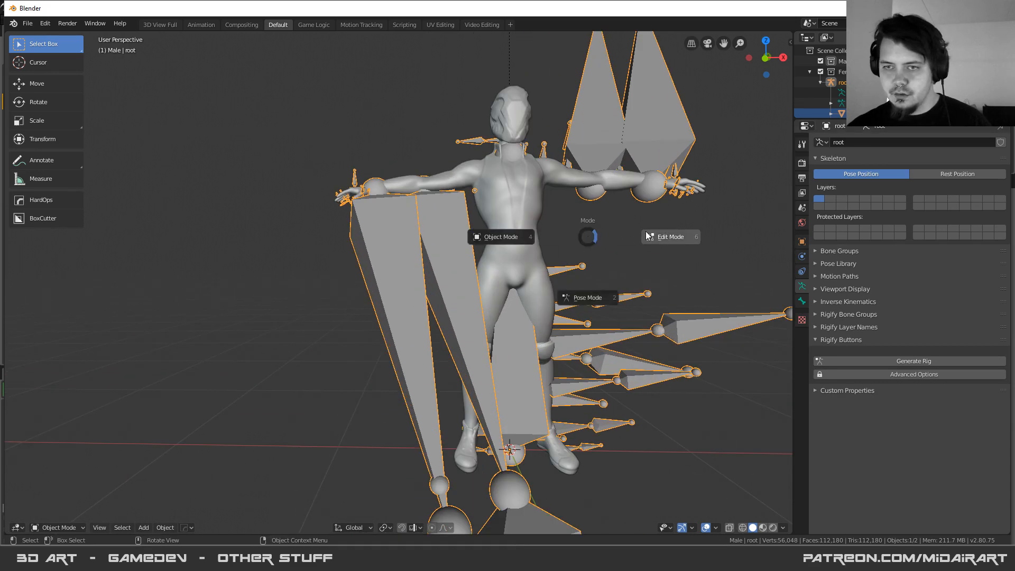
click(649, 234)
key(alt+a)
click(385, 238)
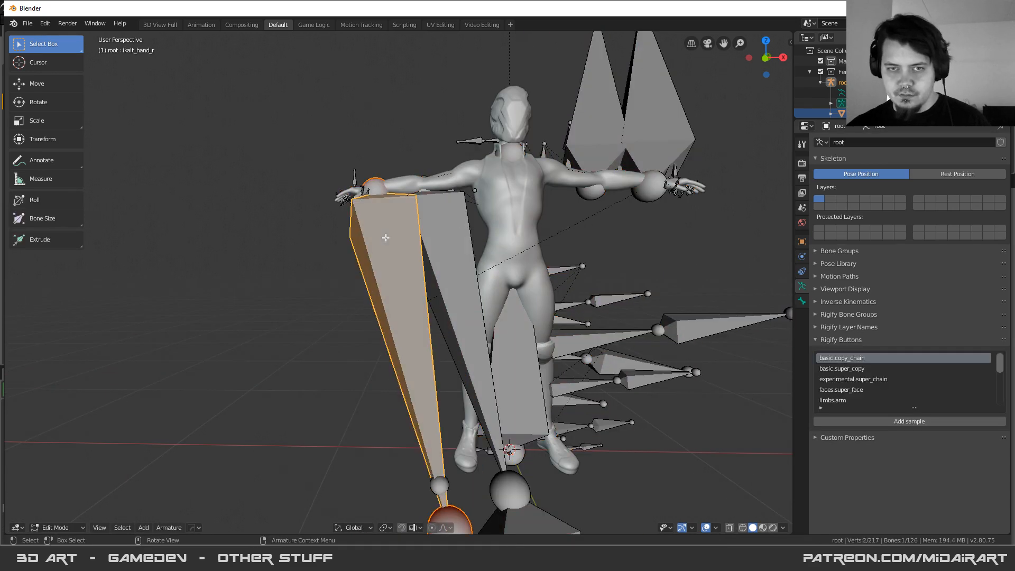
shift+click(438, 235)
key(Tab)
middle_drag(418, 230, 443, 262)
middle_drag(663, 206, 453, 287)
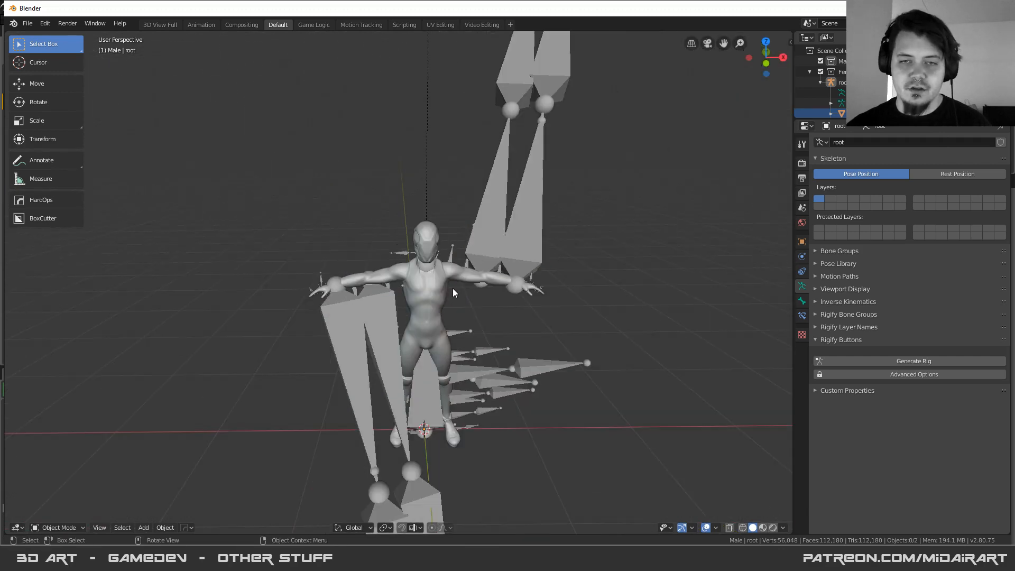
- Export only the selected male mesh and root armature as SKM_Male_AnimTest_1.fbx to the AnimationTest folder
click(444, 296)
shift+click(378, 309)
middle_drag(379, 310, 529, 248)
key(ctrl+e)
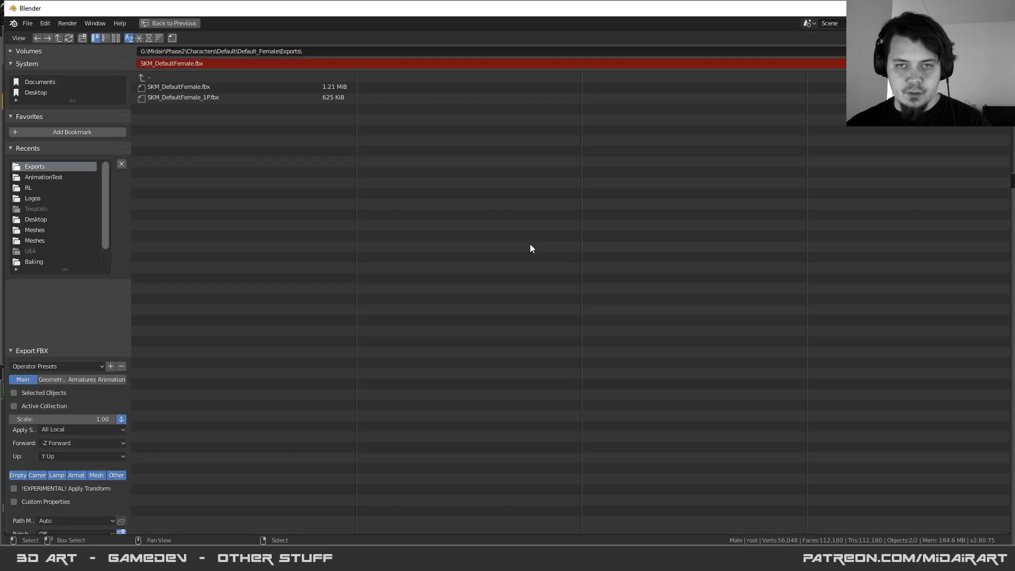
click(49, 177)
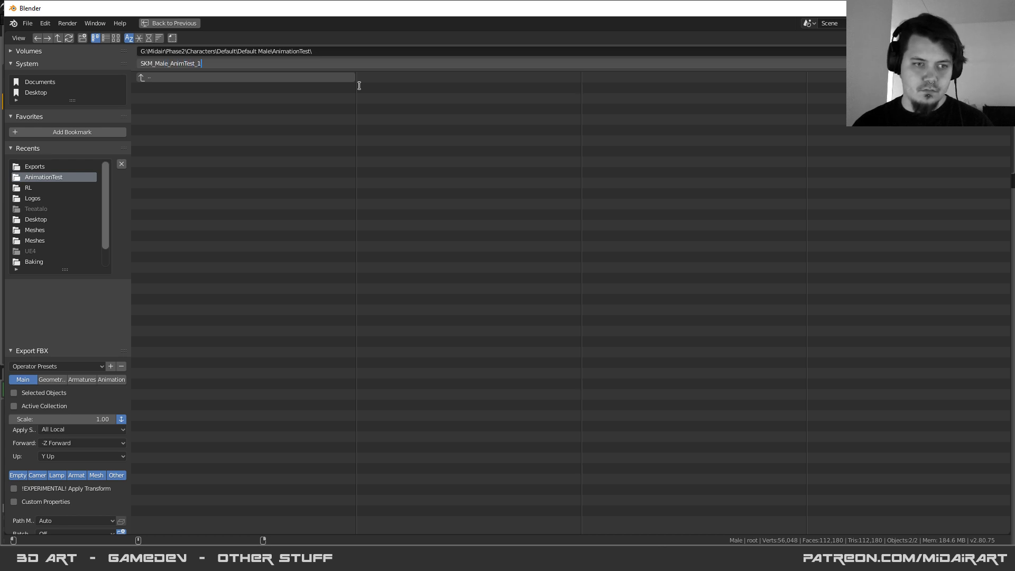
click(13, 392)
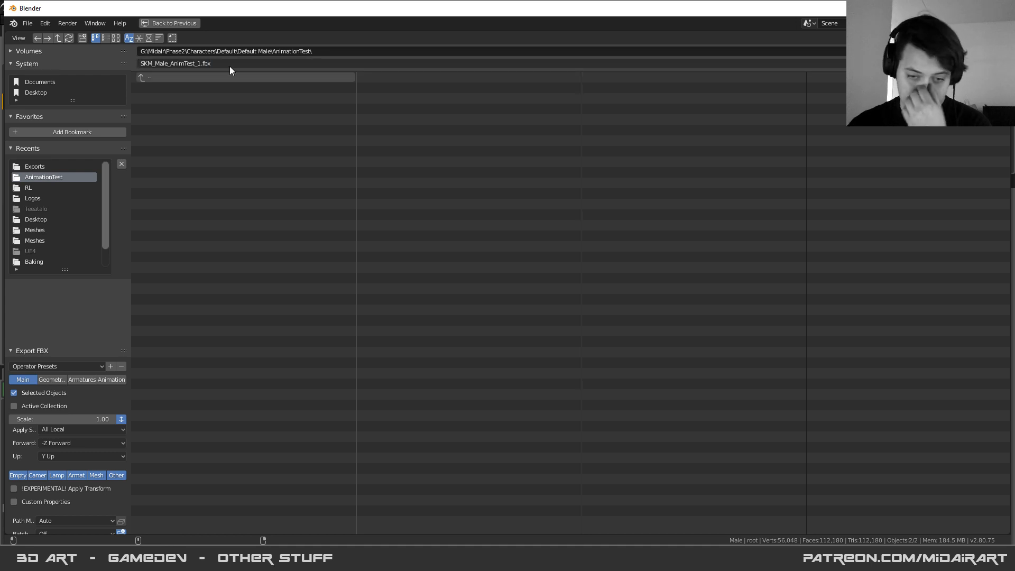
key(Return)
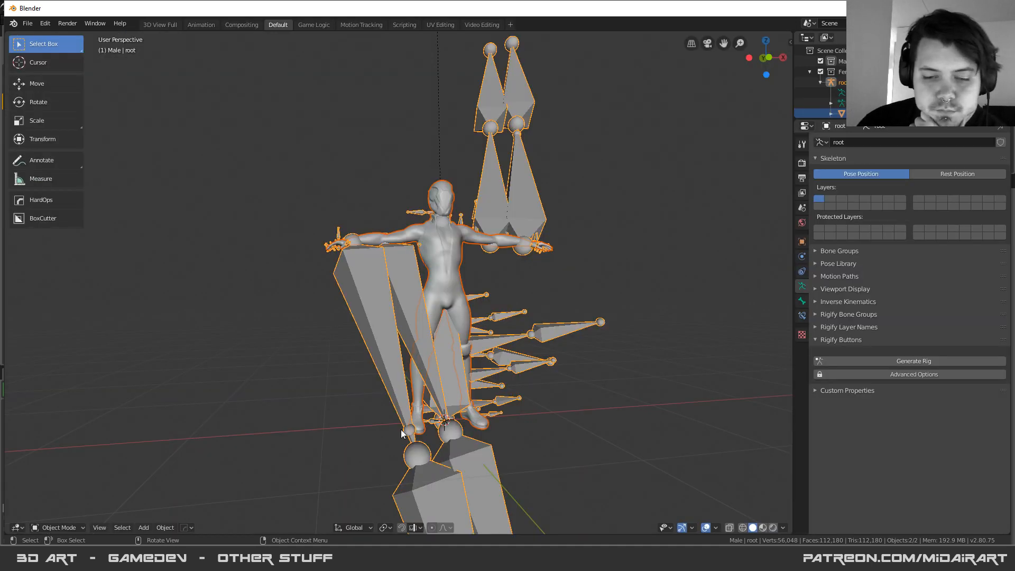
- Switch to the MidairCE project in Unreal Editor
mouse_move(317, 559)
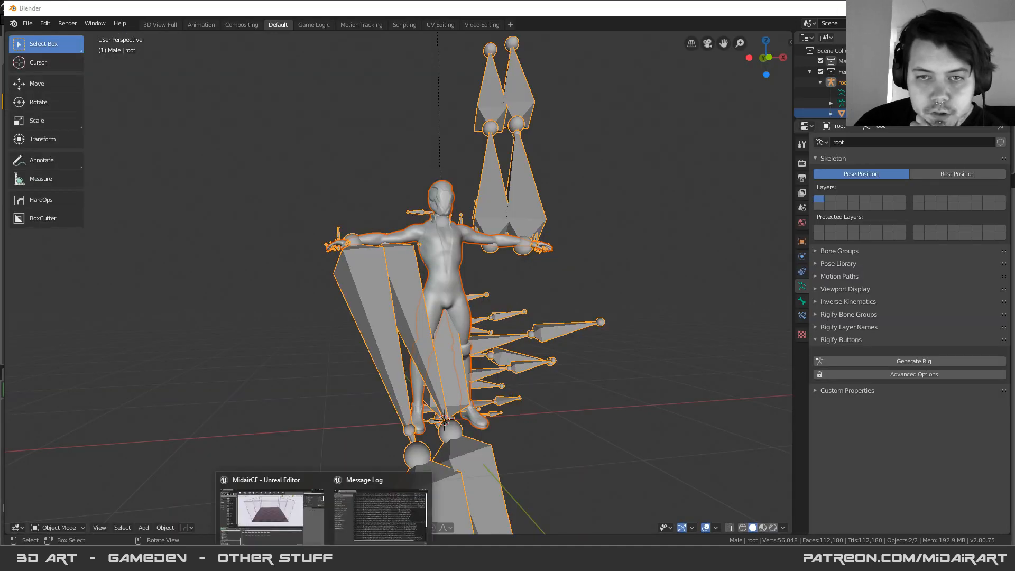
click(283, 521)
click(757, 121)
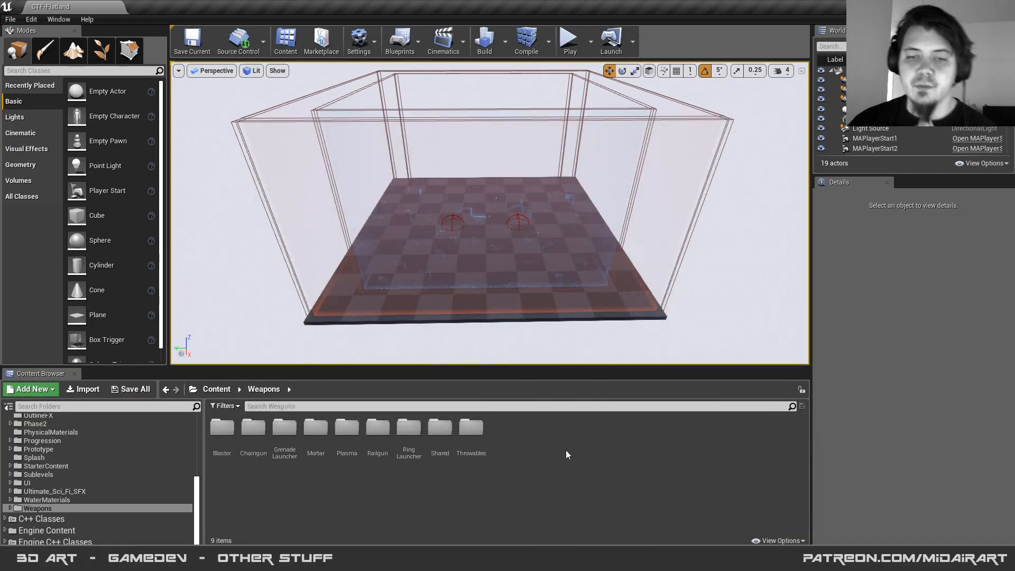
scroll(46, 498, up, 2)
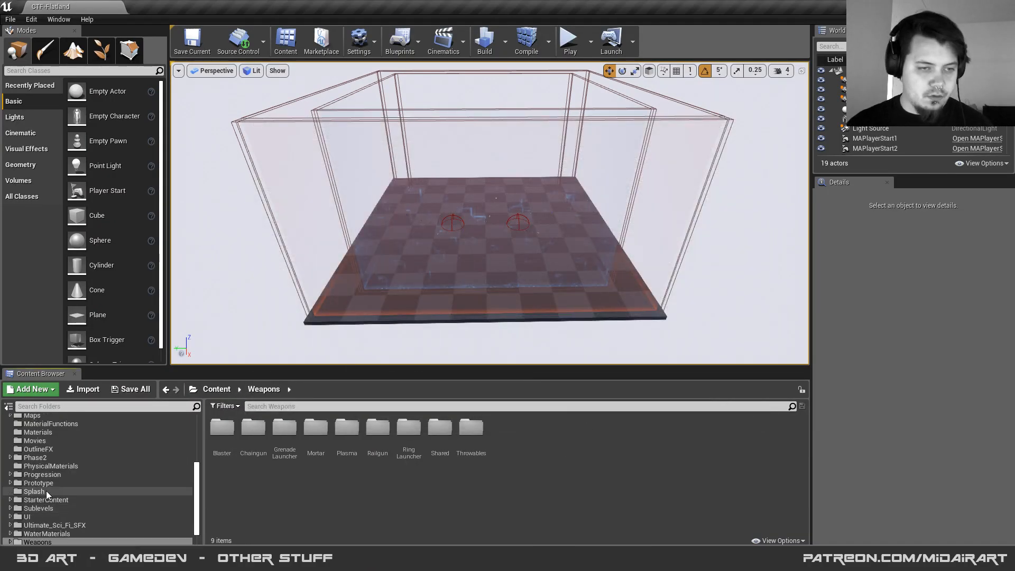
scroll(46, 491, up, 5)
click(40, 441)
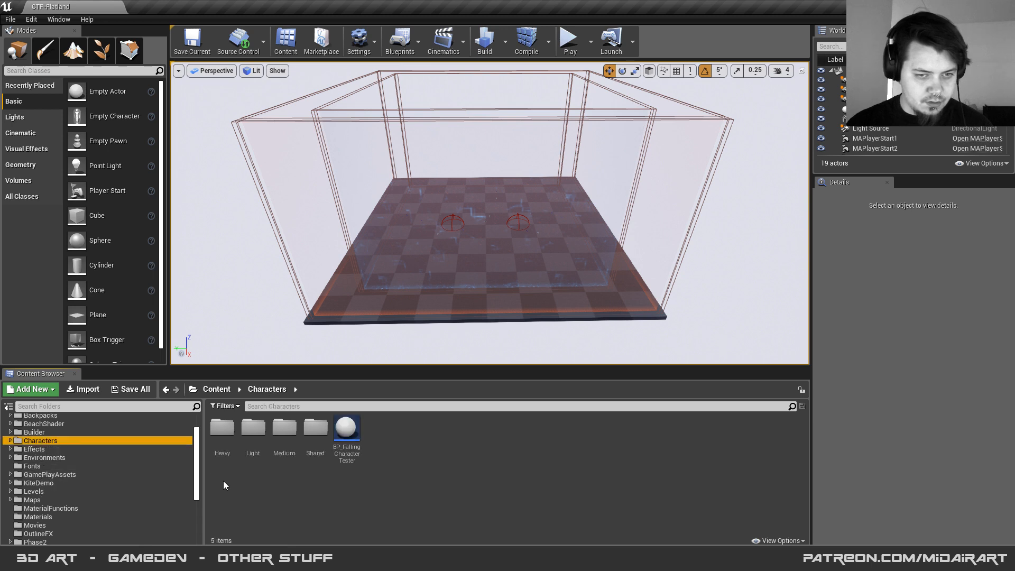
click(280, 439)
click(254, 497)
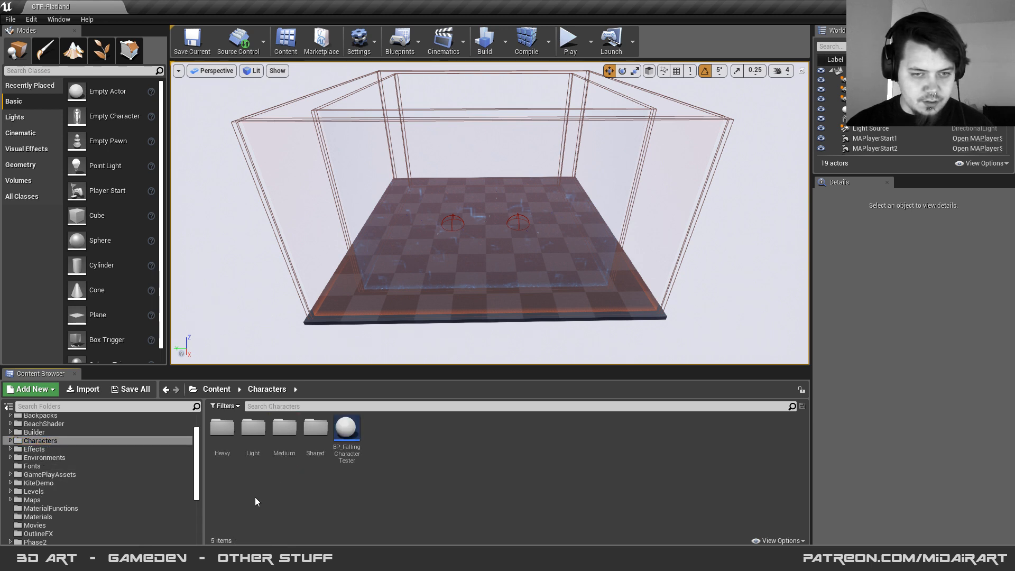
- Open the Phase2/Character/Default/Meshes content folder
scroll(64, 459, down, 2)
click(36, 506)
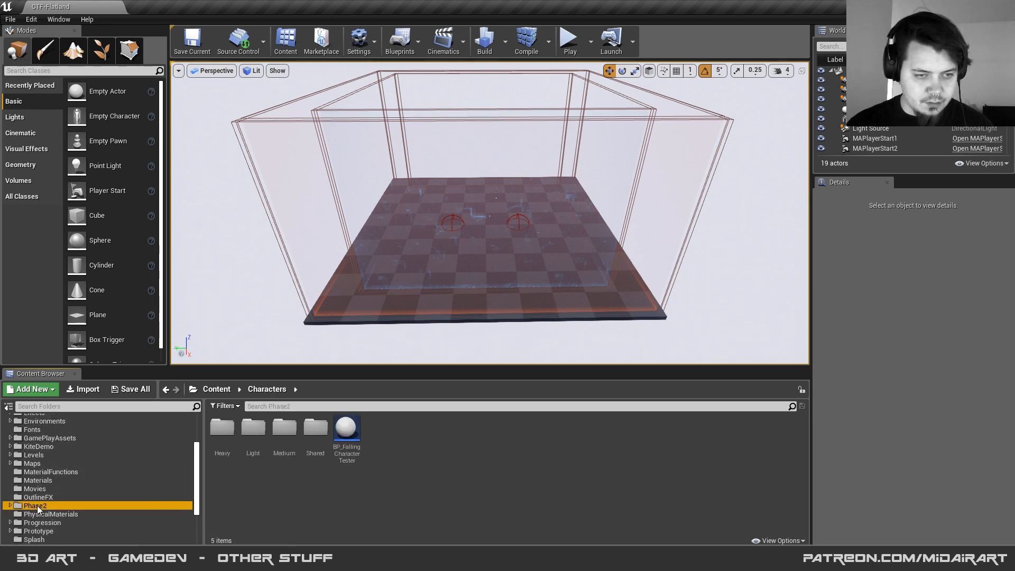
double_click(228, 443)
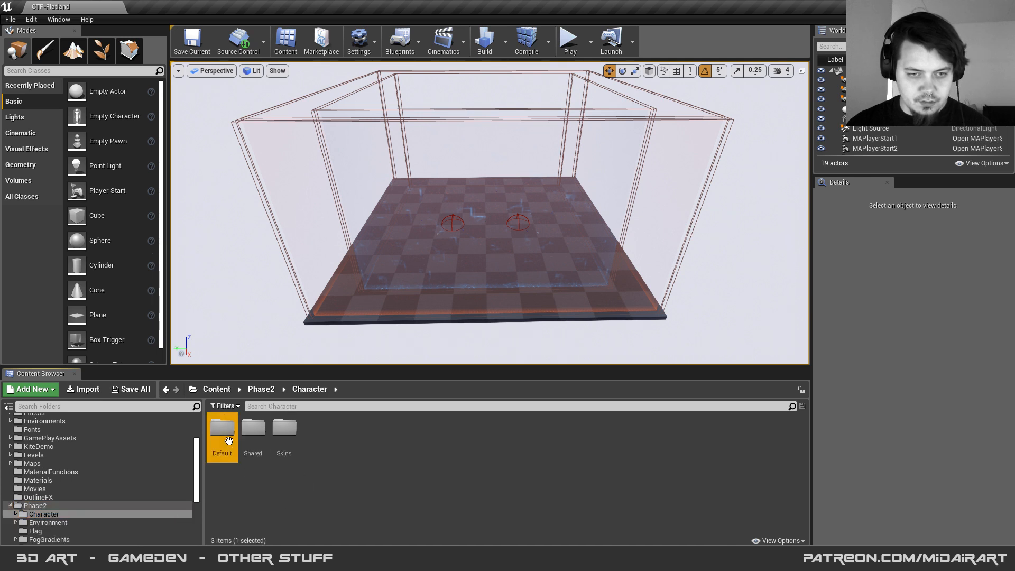
double_click(222, 428)
right_click(329, 442)
click(270, 485)
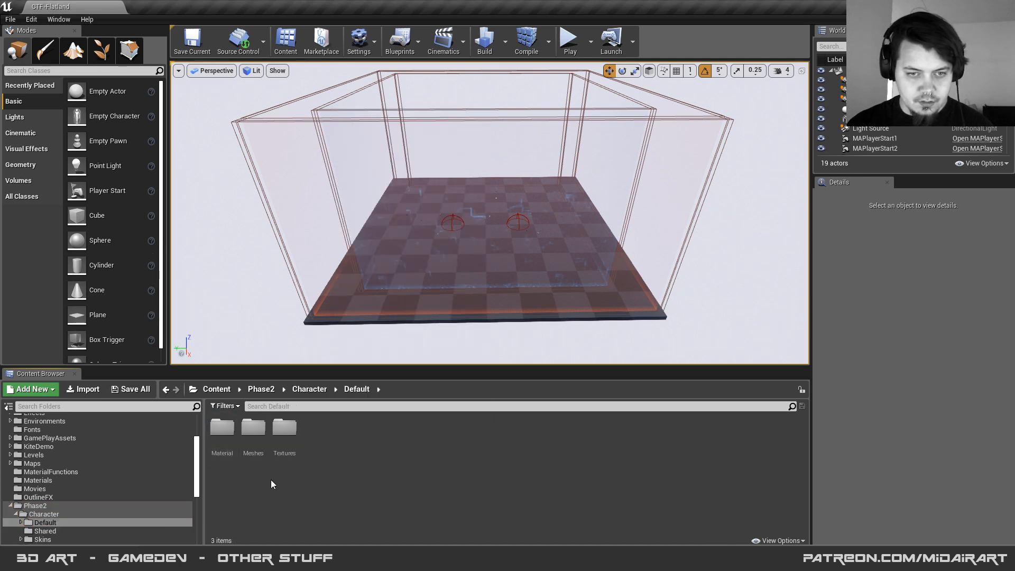
double_click(253, 428)
- Choose SKM_Male_AnimTest_1.fbx from the Default Male AnimationTest folder for import into the Meshes content folder
click(84, 395)
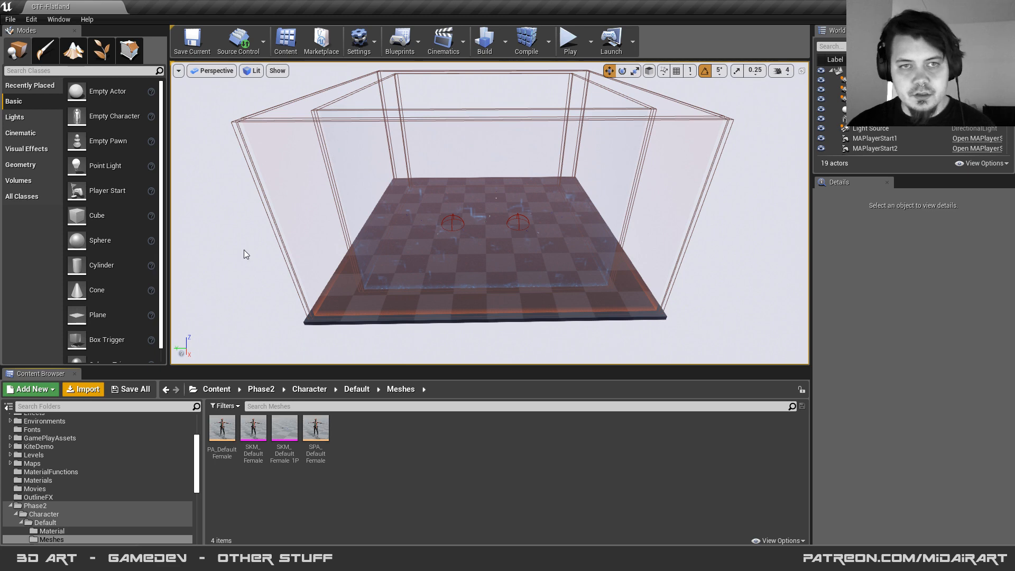
click(50, 70)
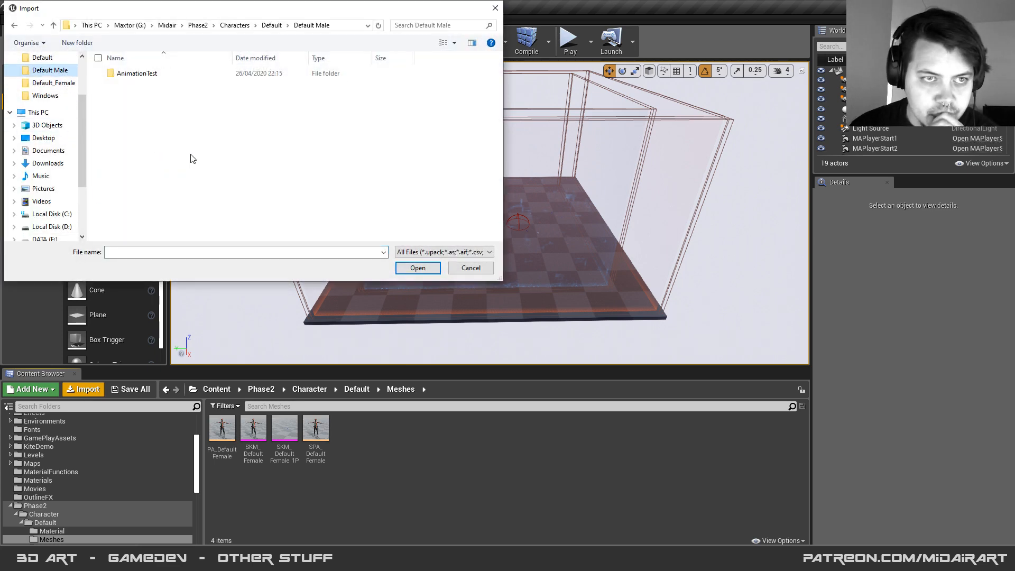
double_click(142, 73)
click(182, 98)
double_click(184, 100)
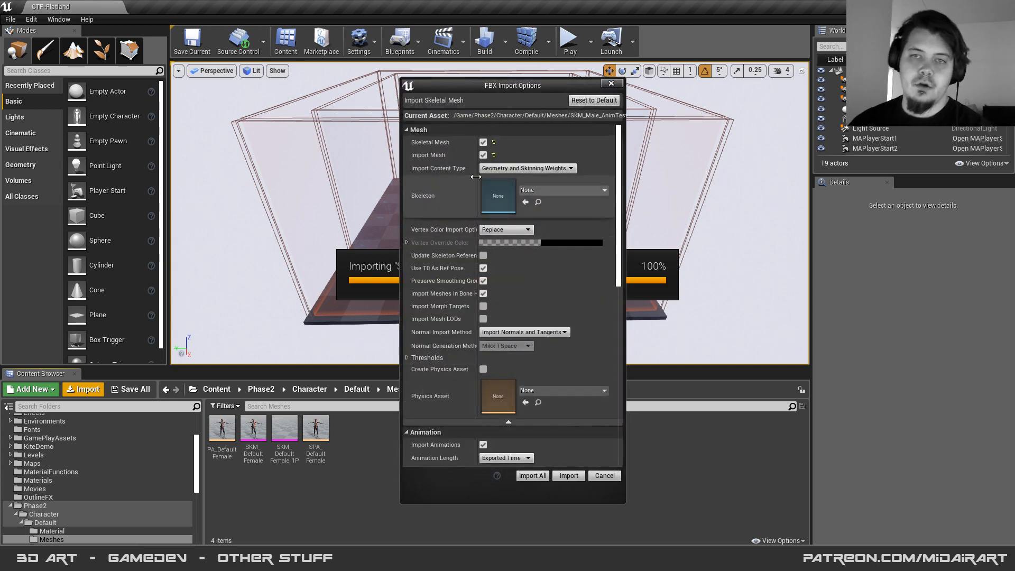
- Import the FBX as a skeletal mesh using the SK_Character_3P_New skeleton
click(546, 191)
text(ske)
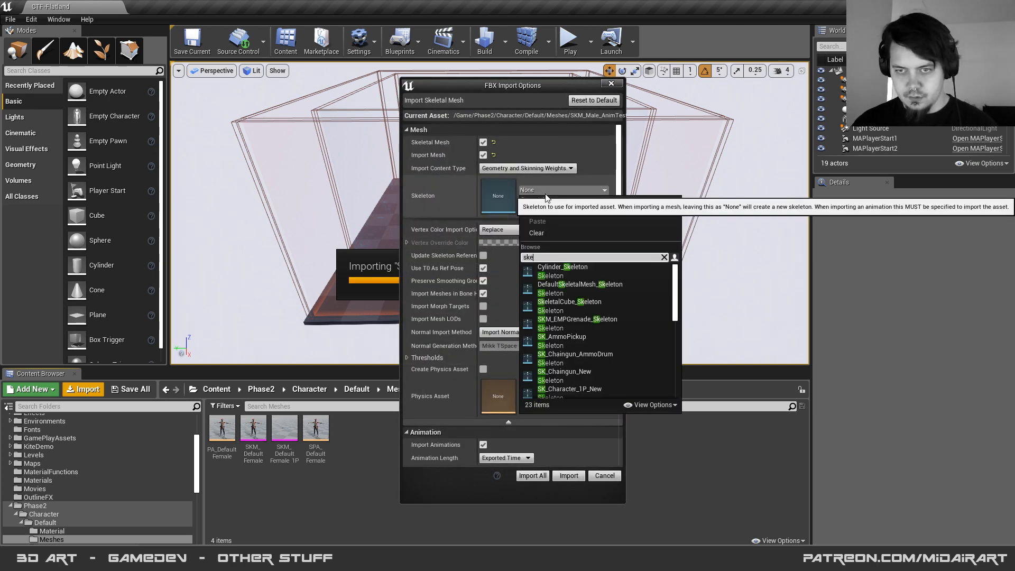
key(BackSpace)
key(BackSpace)
key(BackSpace)
text(chara)
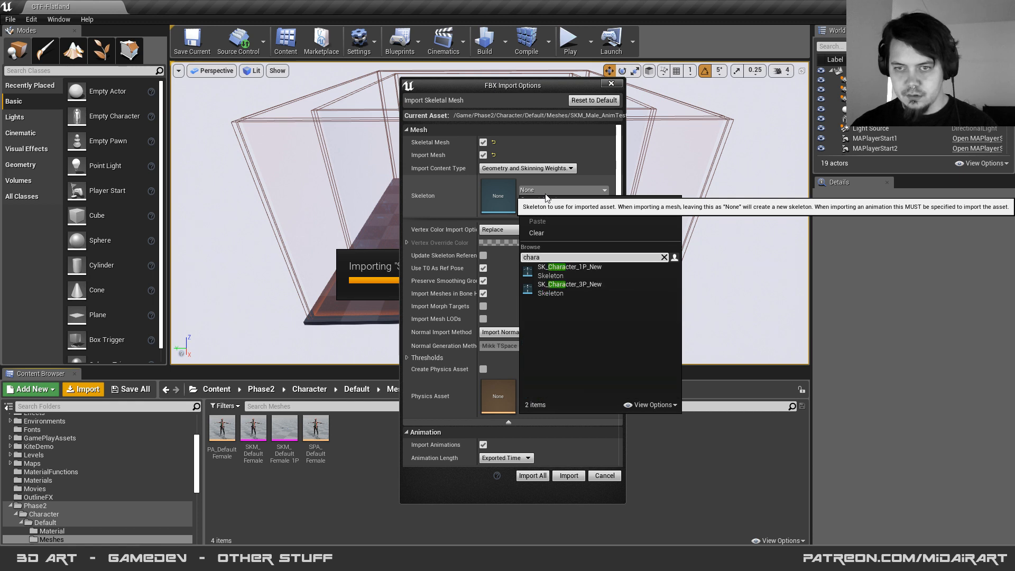
click(571, 284)
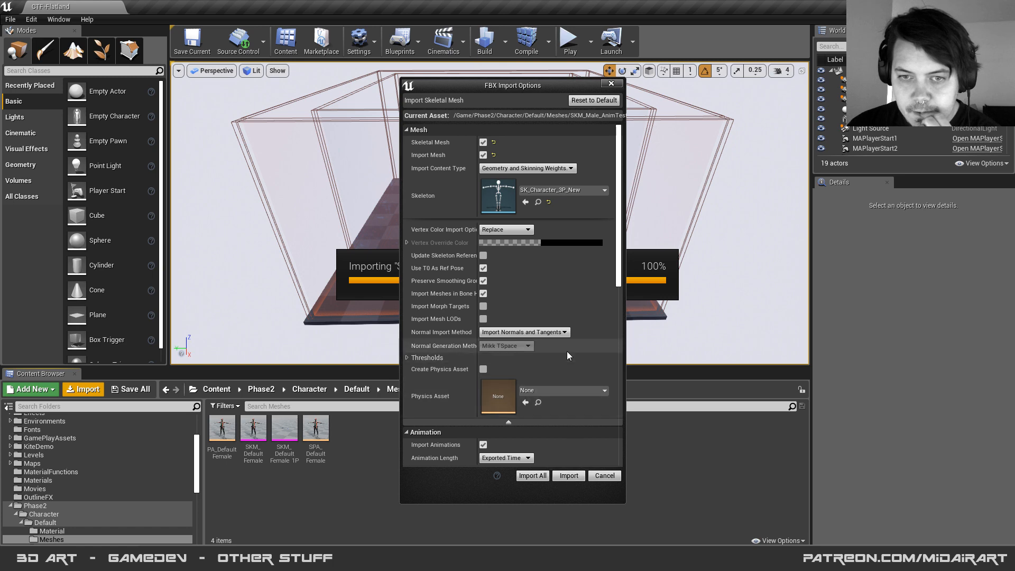
scroll(462, 309, down, 5)
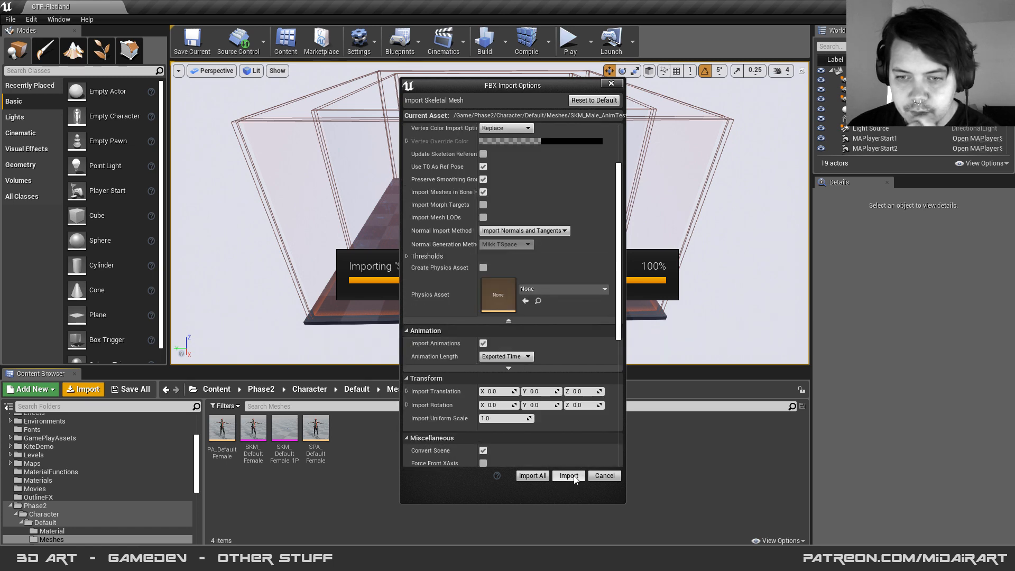
click(569, 476)
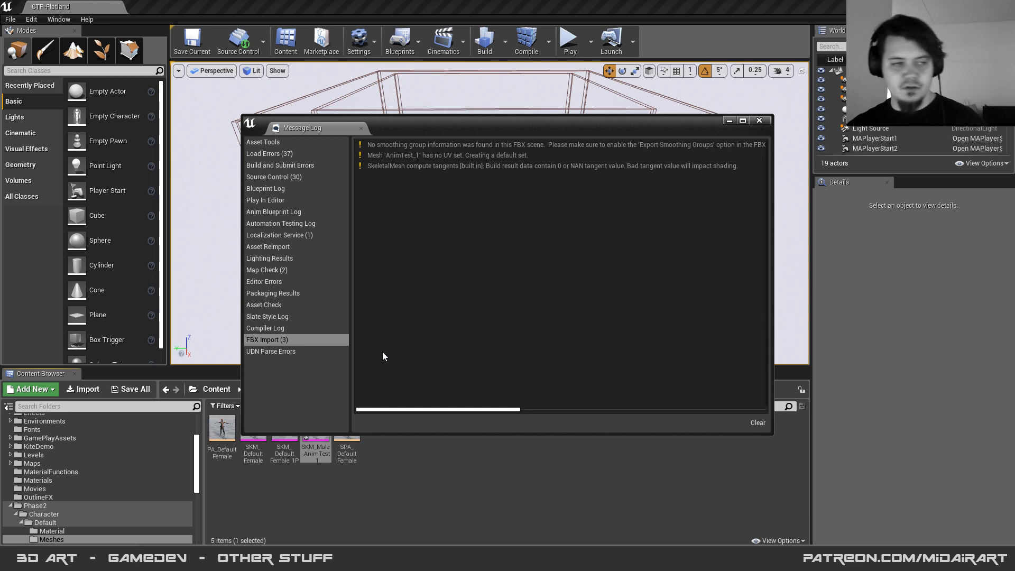
- Dismiss the import message log and place SKM_Male_AnimTest_1 on the level floor, framed in the viewport
click(766, 122)
key(w)
mouse_move(557, 213)
right_down()
mouse_move(561, 197)
mouse_move(561, 206)
right_up()
drag(315, 429, 388, 212)
key(f)
right_drag(490, 213, 476, 196)
key(w)
key(Escape)
click(560, 324)
- Rotate the placed male mesh 100° about the Z axis and inspect it from the front
key(e)
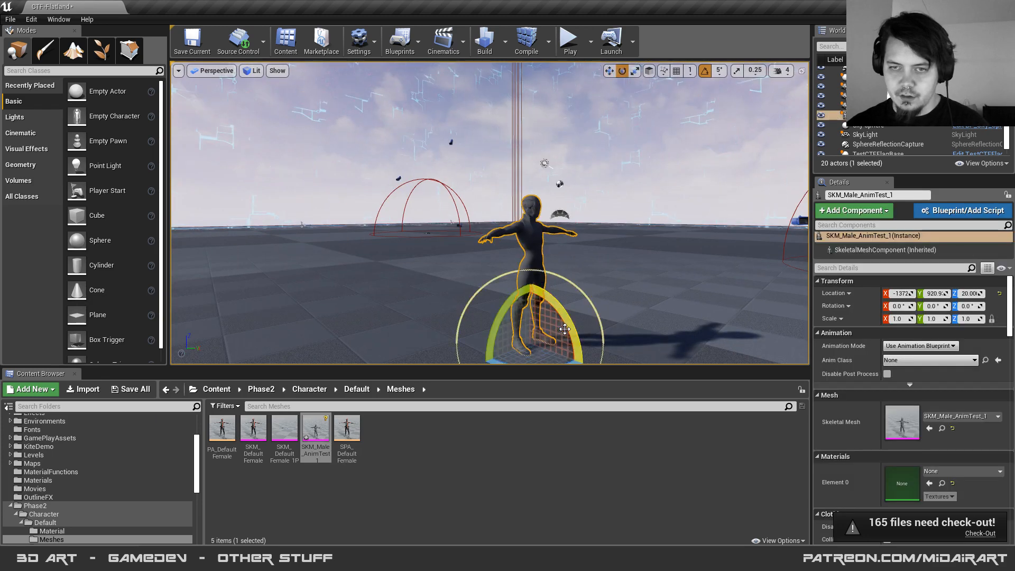
right_drag(560, 324, 581, 349)
drag(520, 319, 460, 319)
key(Escape)
right_drag(520, 320, 555, 307)
right_drag(525, 269, 568, 312)
click(524, 269)
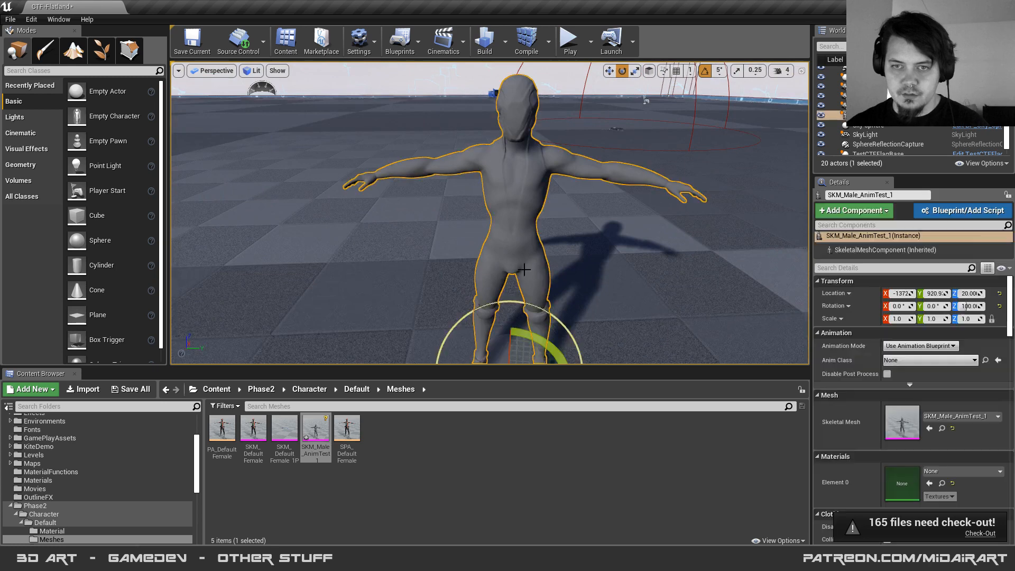
key(alt+2)
key(alt+4)
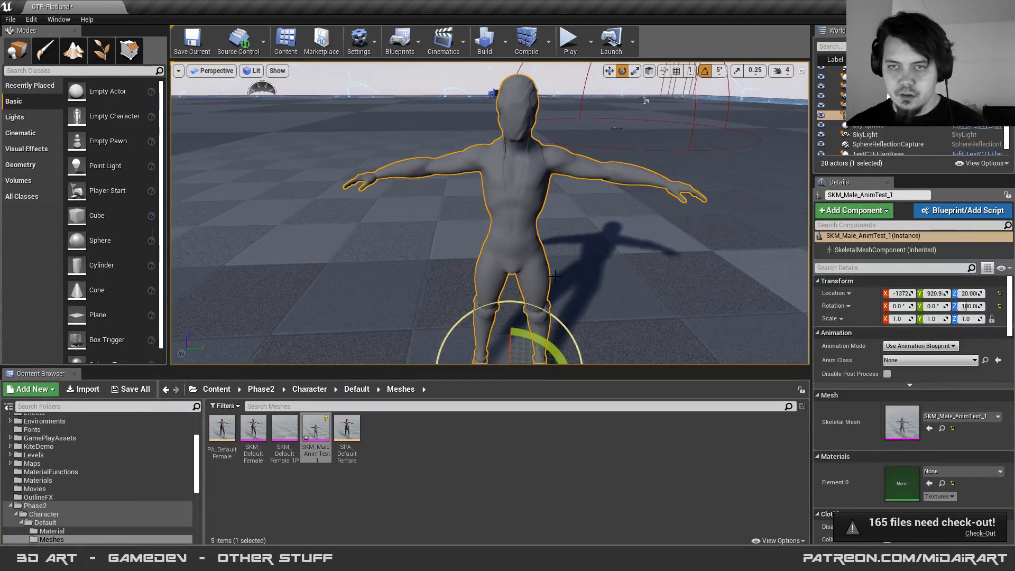
- Set the male mesh's animation mode to Use Animation Asset, play A_MedFemale_Pose_1, and inspect the deformation
click(893, 362)
click(893, 362)
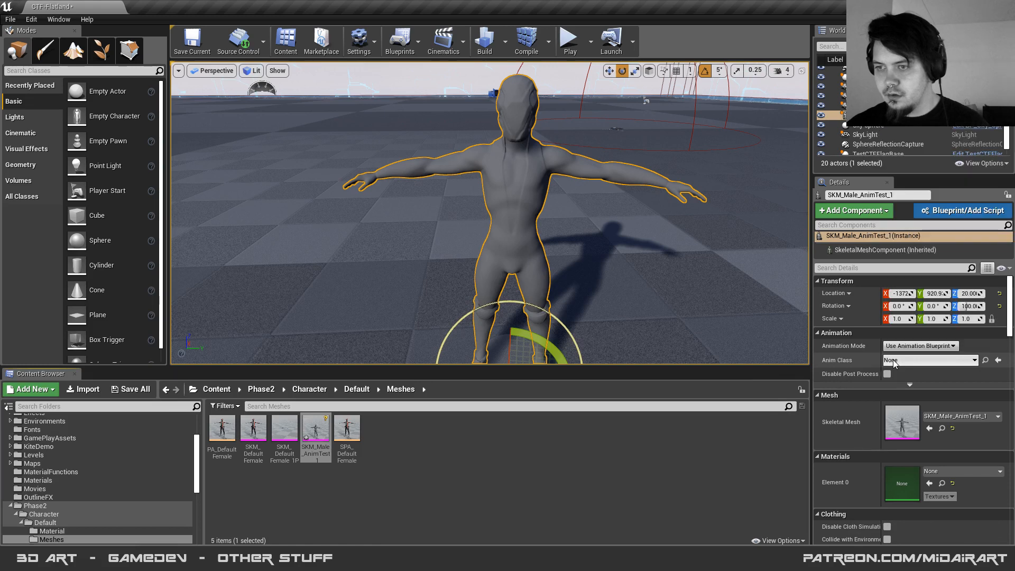
click(916, 345)
click(917, 365)
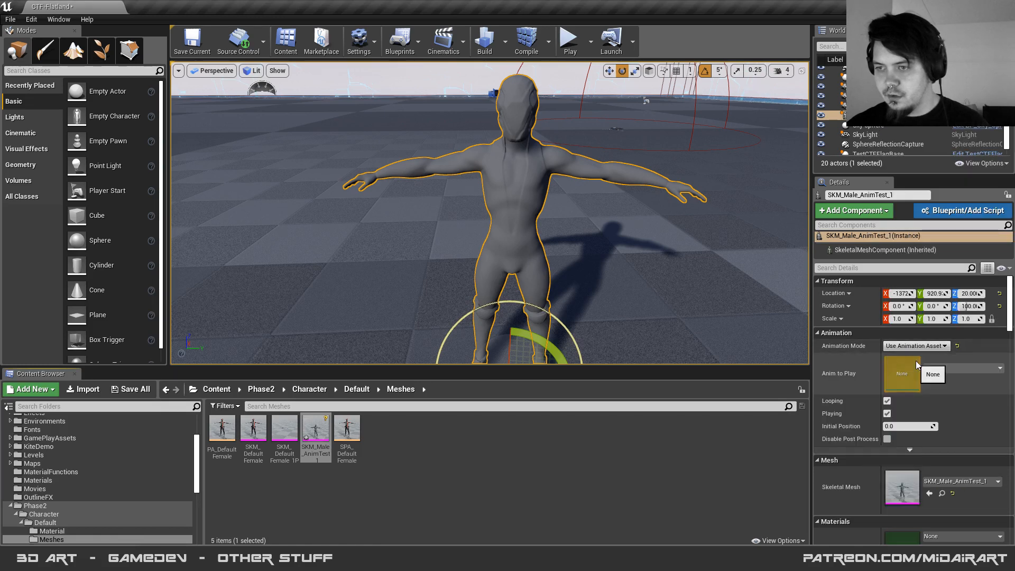
click(949, 370)
text(pose)
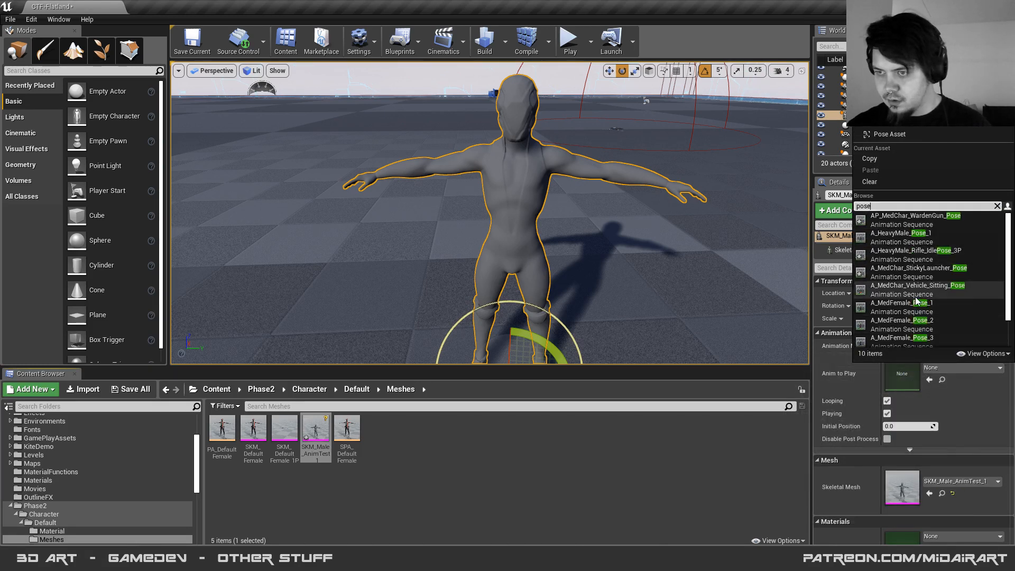
click(901, 307)
right_drag(489, 213, 402, 199)
right_drag(527, 199, 568, 158)
key(Escape)
click(555, 196)
key(s)
right_drag(692, 260, 644, 261)
- Switch the male mesh's animation to A_MedFemale_Pose_4 and inspect the pose up close
click(946, 368)
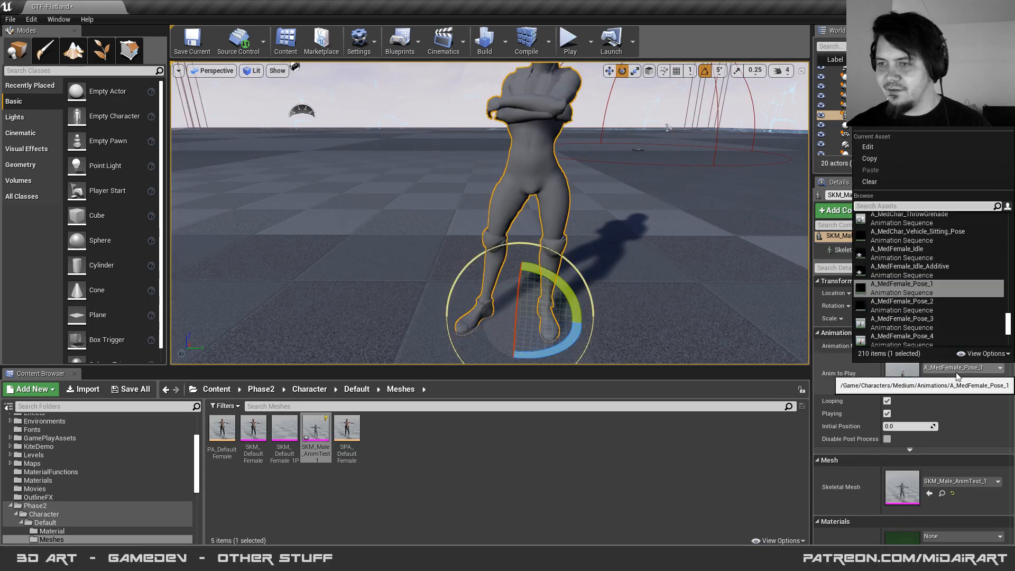
click(902, 305)
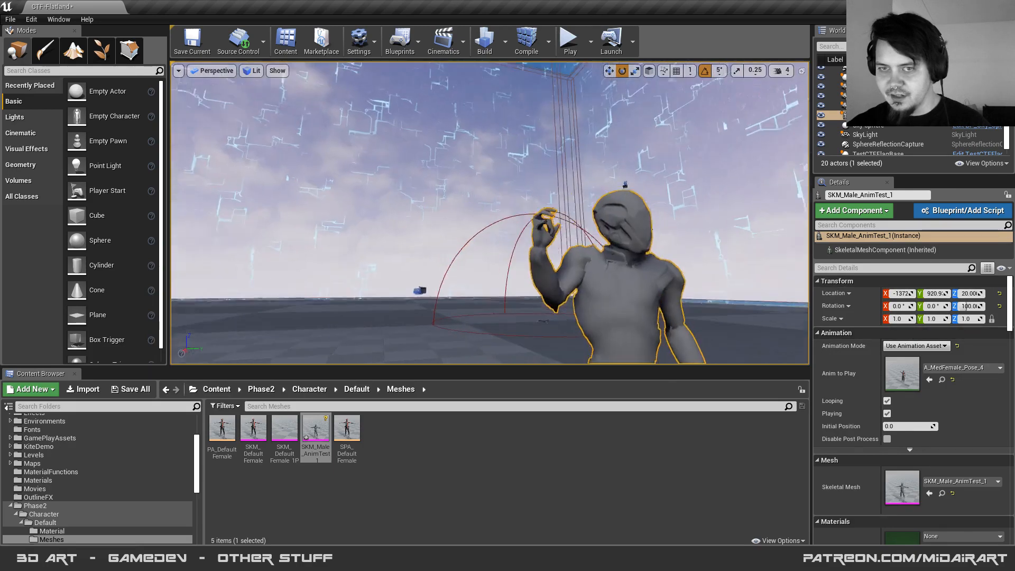
right_drag(490, 213, 657, 224)
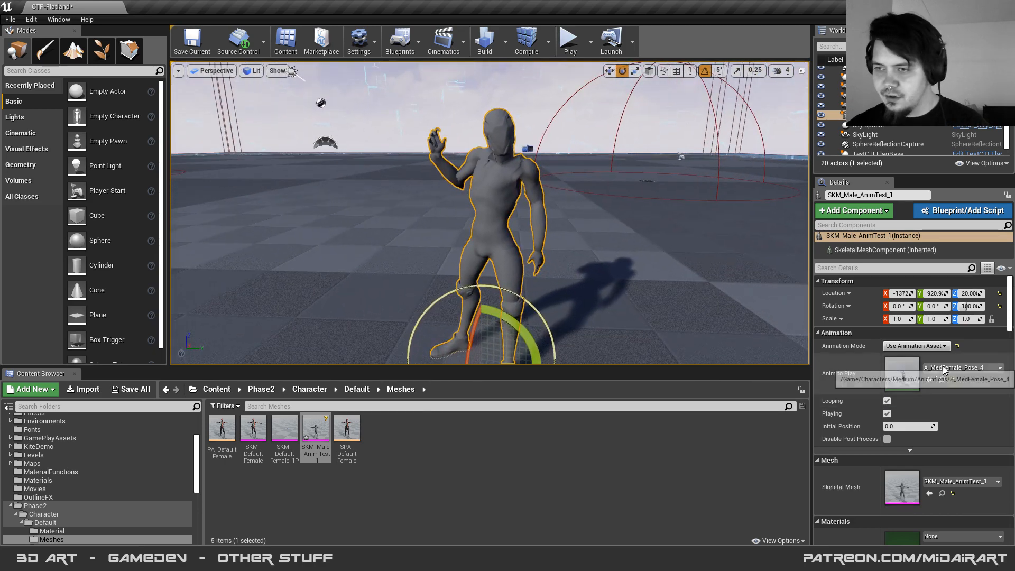
click(926, 346)
click(501, 471)
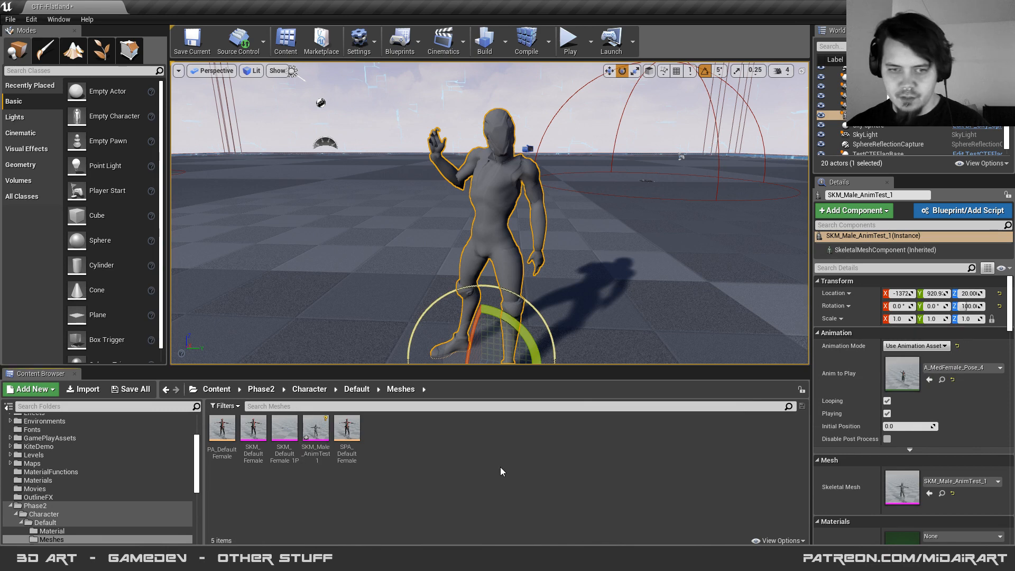
- Check the assets referencing SKM_DefaultFemale through its Delete Assets dialog and open BP_LightCharacter from there
click(347, 430)
click(254, 431)
key(Delete)
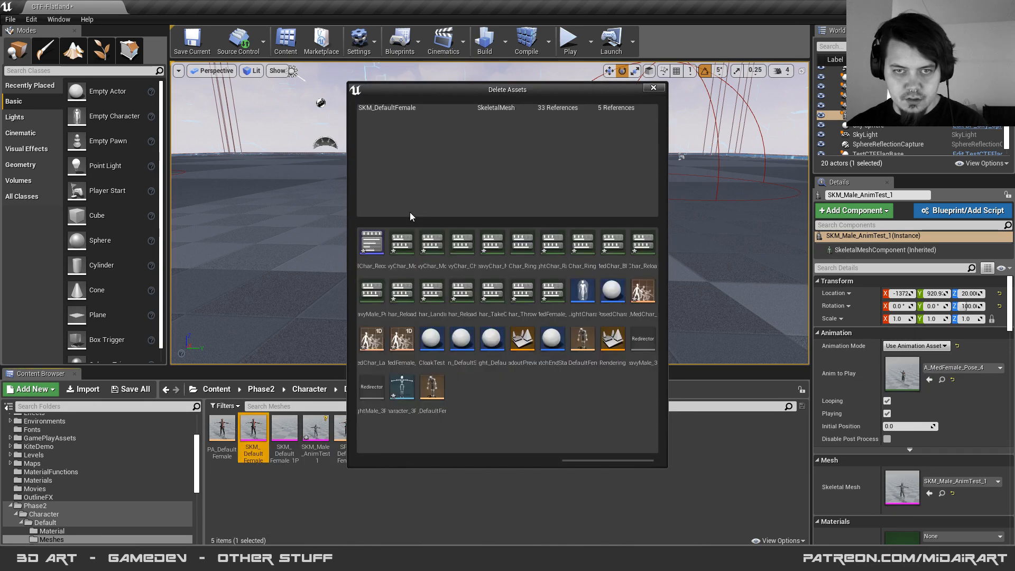
scroll(607, 338, down, 2)
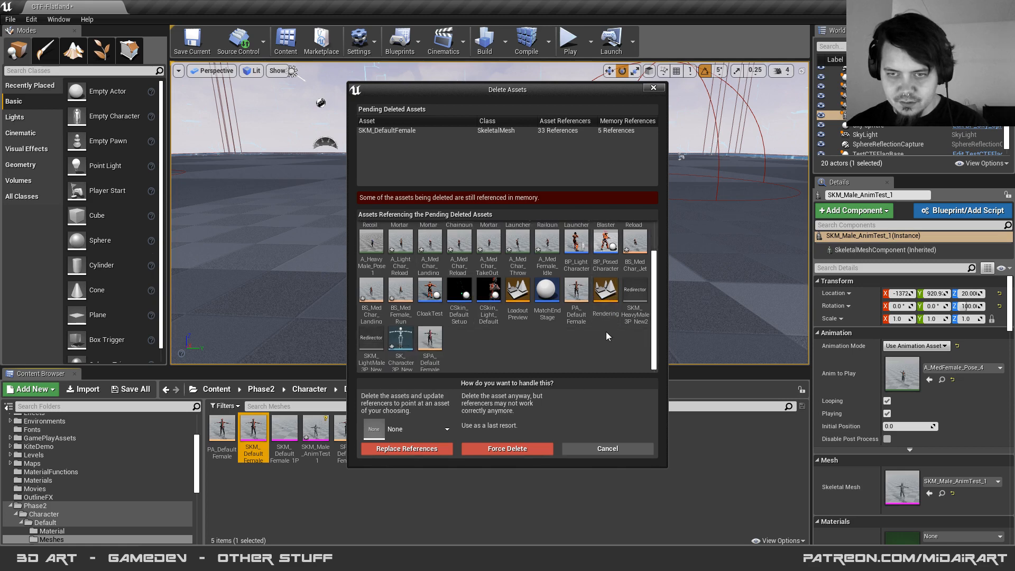
double_click(577, 241)
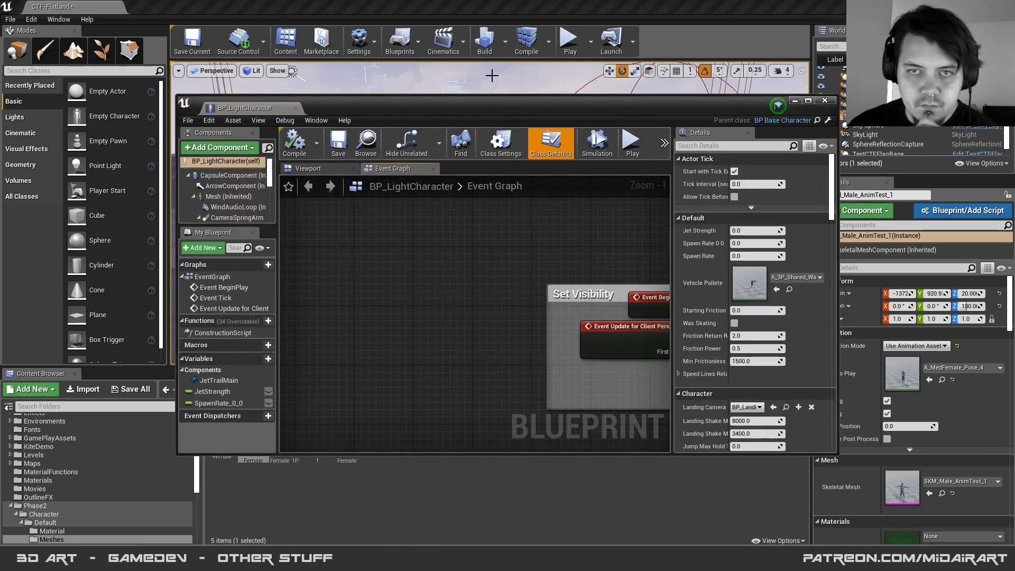
- Assign SKM_Male_AnimTest_1 to BP_LightCharacter's inherited Mesh component, check out the selected assets, and close the blueprint
click(240, 197)
drag(659, 113, 854, 51)
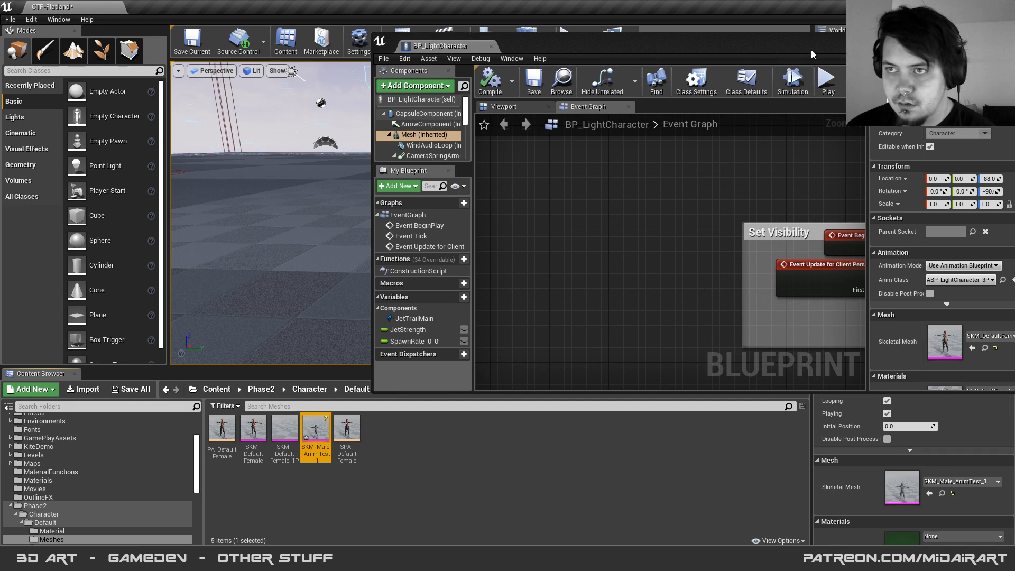
drag(555, 46, 434, 67)
click(852, 369)
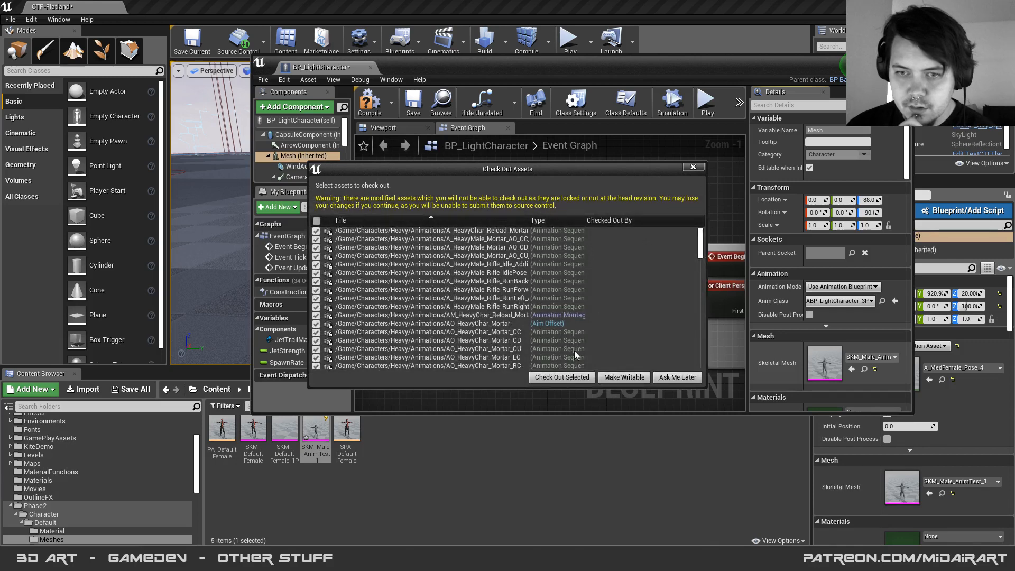
click(562, 377)
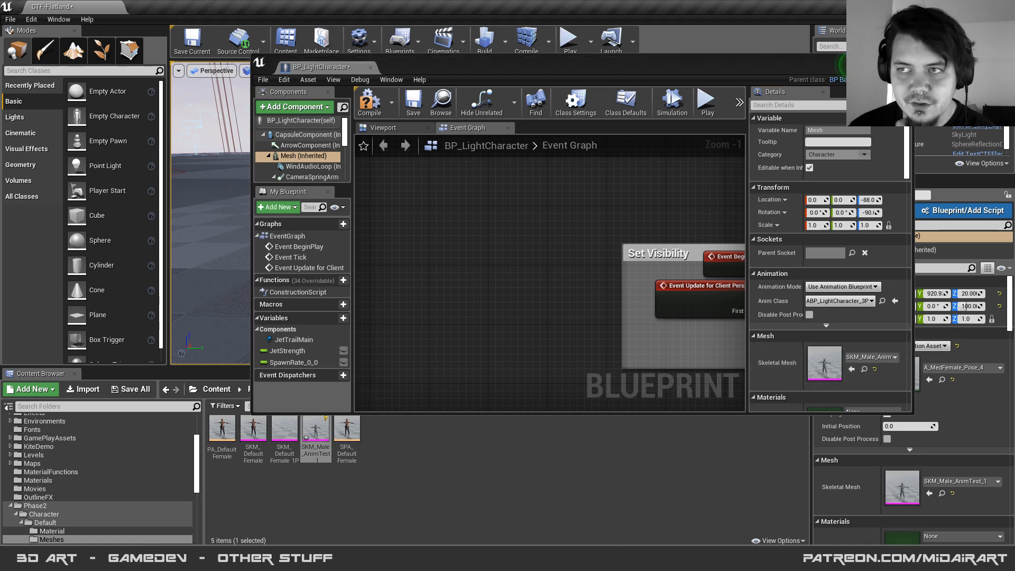
click(872, 62)
- Place SKM_DefaultFemale beside the posed male mesh in the level and view both in a full-screen viewport
click(406, 420)
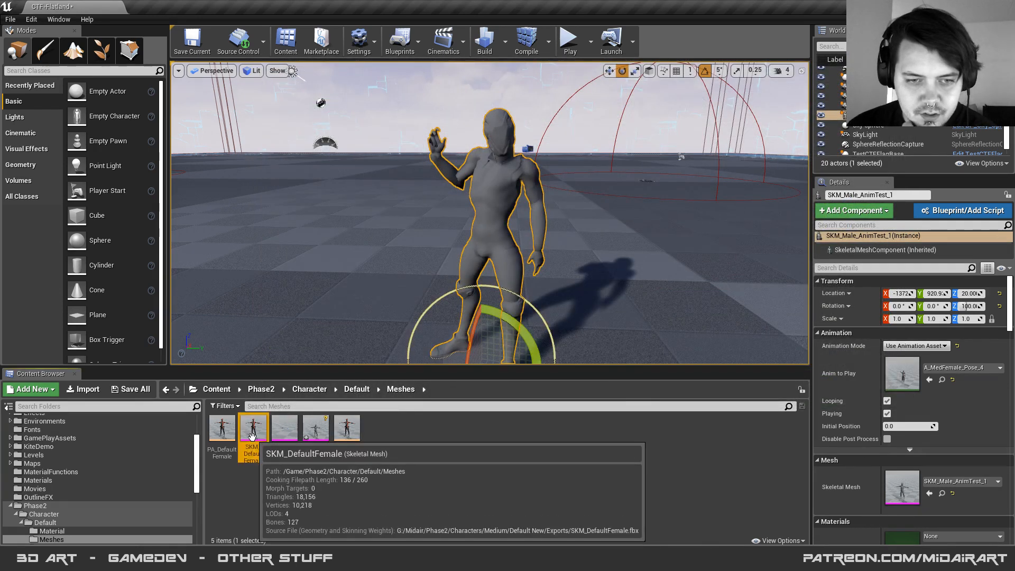
drag(264, 428, 404, 345)
right_drag(537, 188, 462, 224)
click(537, 188)
key(F11)
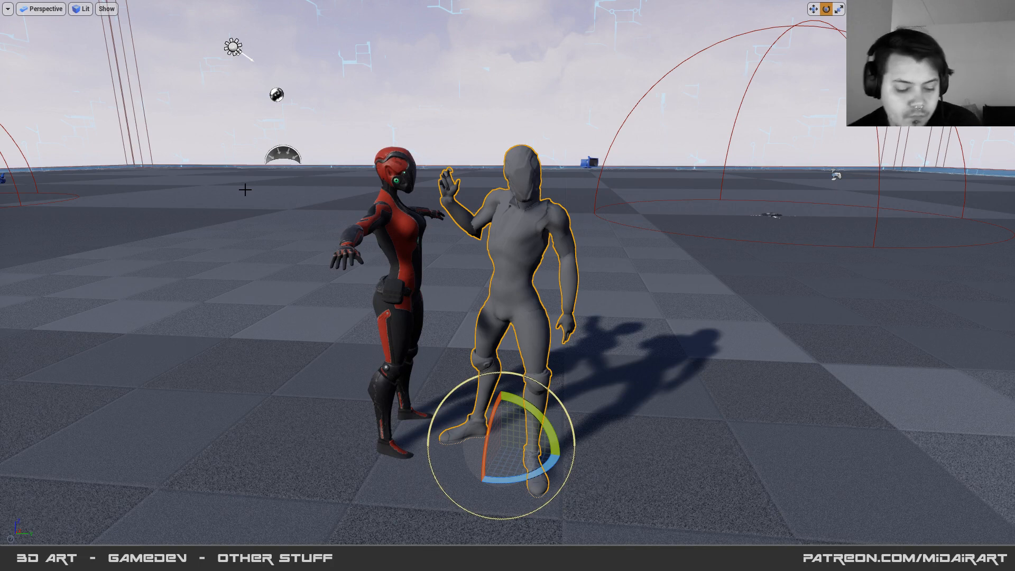
key(alt+Tab)
key(alt+Tab)
key(alt+Tab)
key(alt+Tab)
key(alt+Tab)
key(alt+Tab)
key(alt+Tab)
click(246, 189)
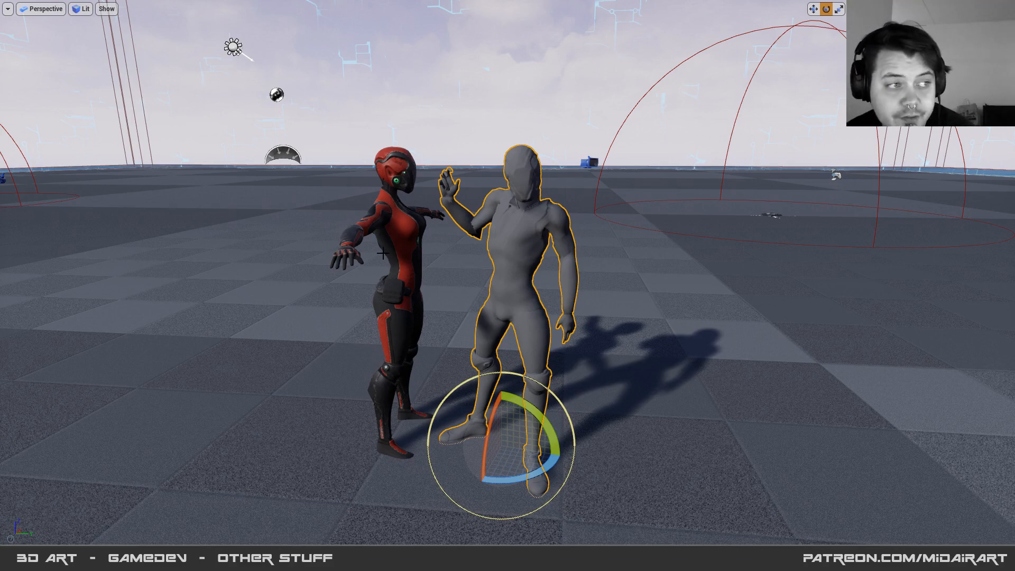
- Play-test the level, run the character toward the two placed meshes, and stop the simulation
key(alt+p)
click(444, 222)
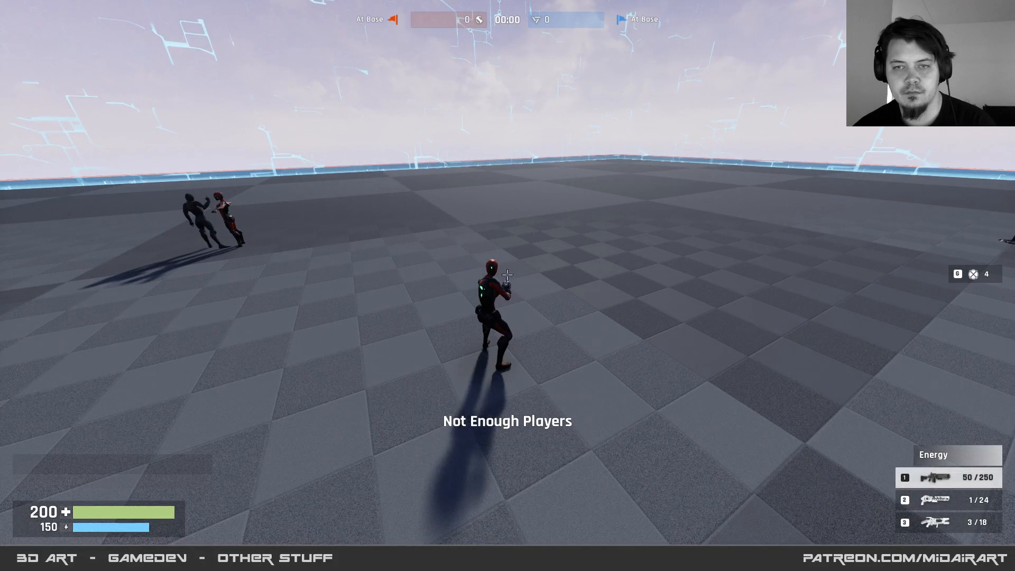
key(w)
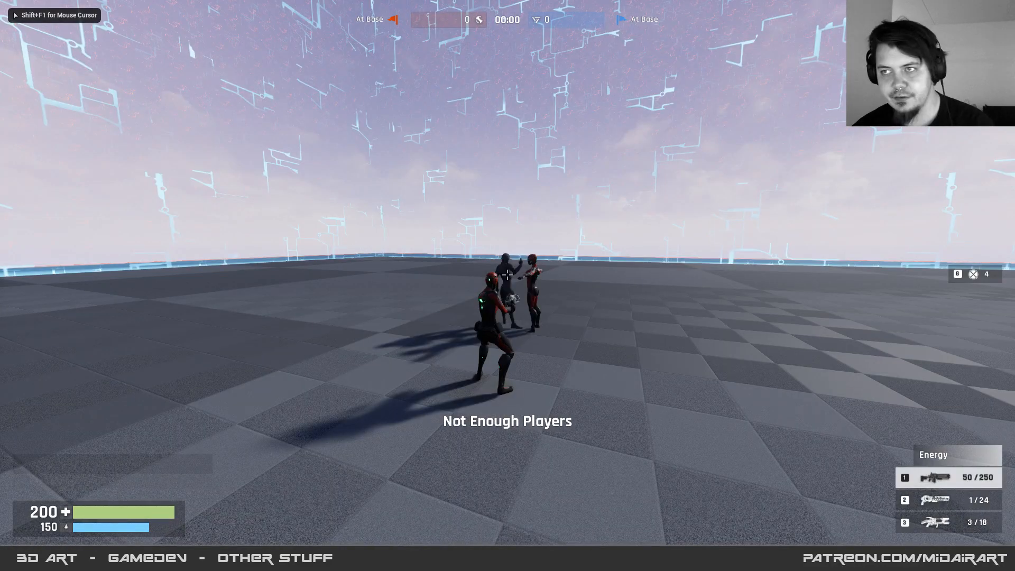
key(F11)
key(Escape)
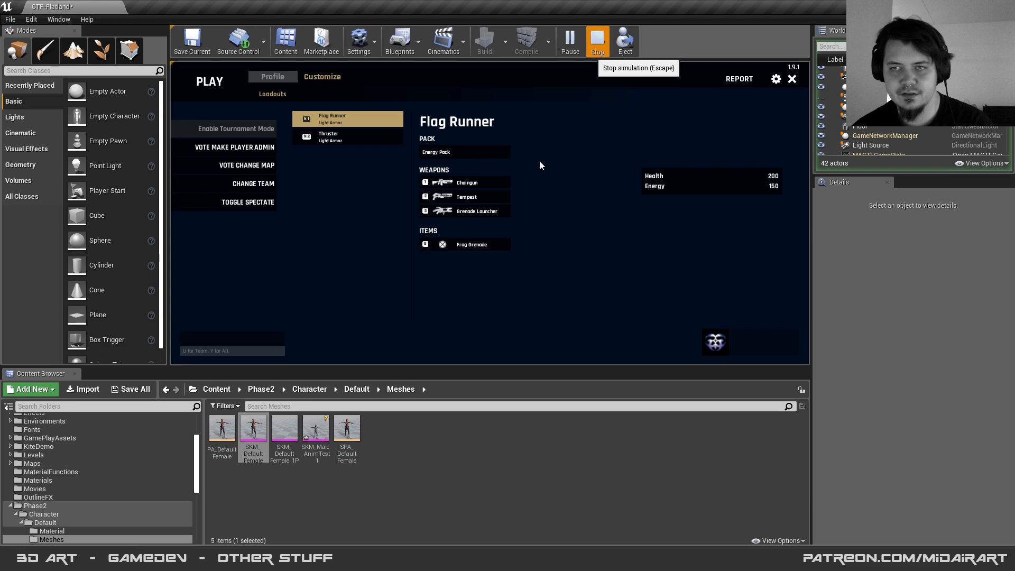
click(597, 42)
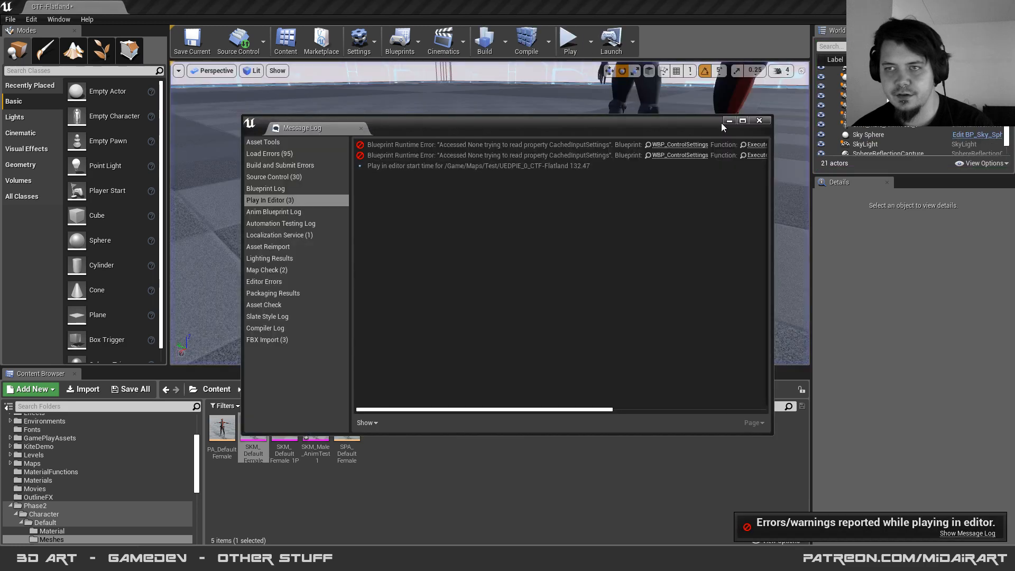
click(729, 121)
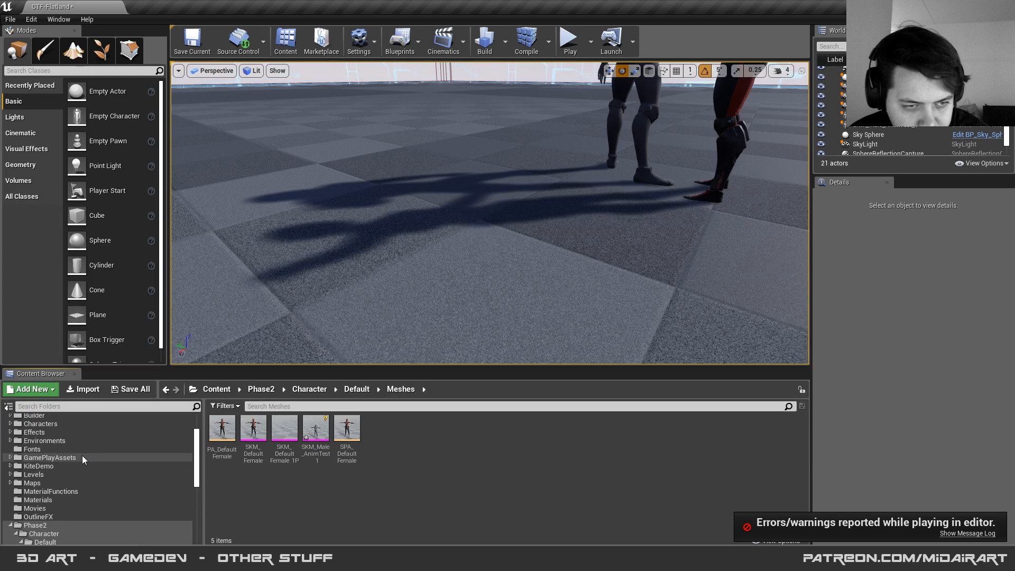
- Open the BP_LightCharacter blueprint from the Characters/Light content folder
click(41, 423)
click(258, 435)
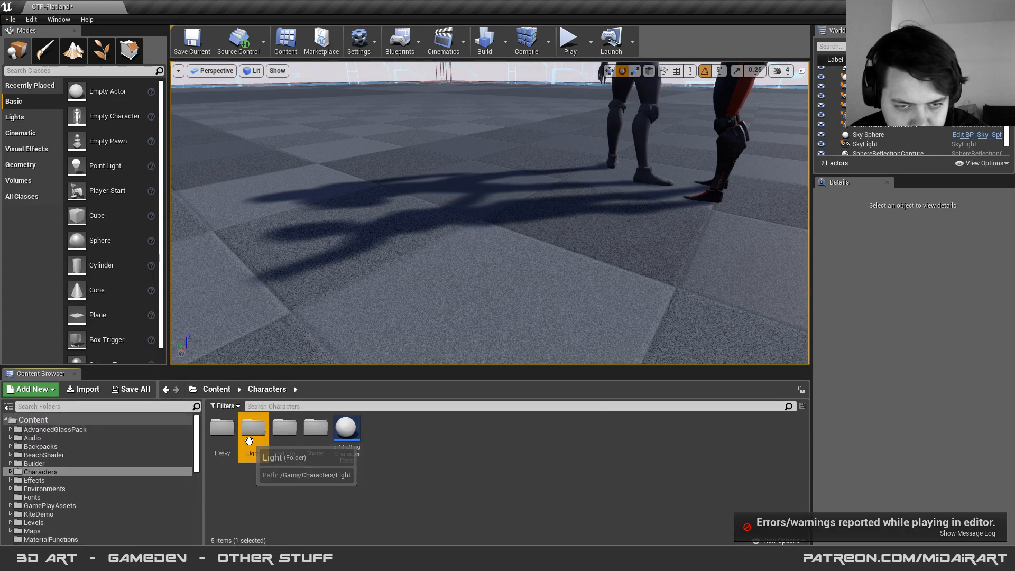
double_click(259, 434)
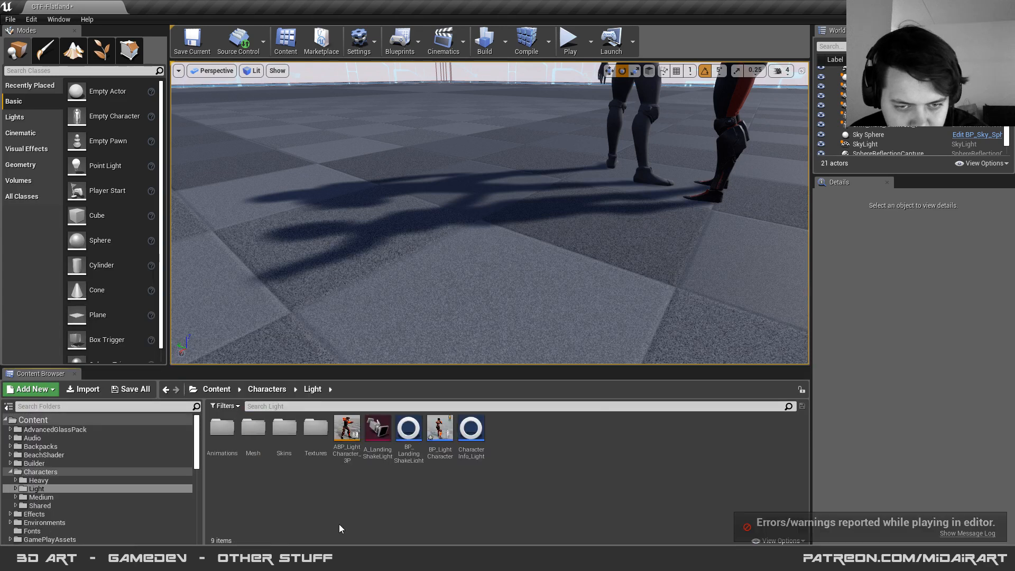
click(442, 444)
double_click(442, 444)
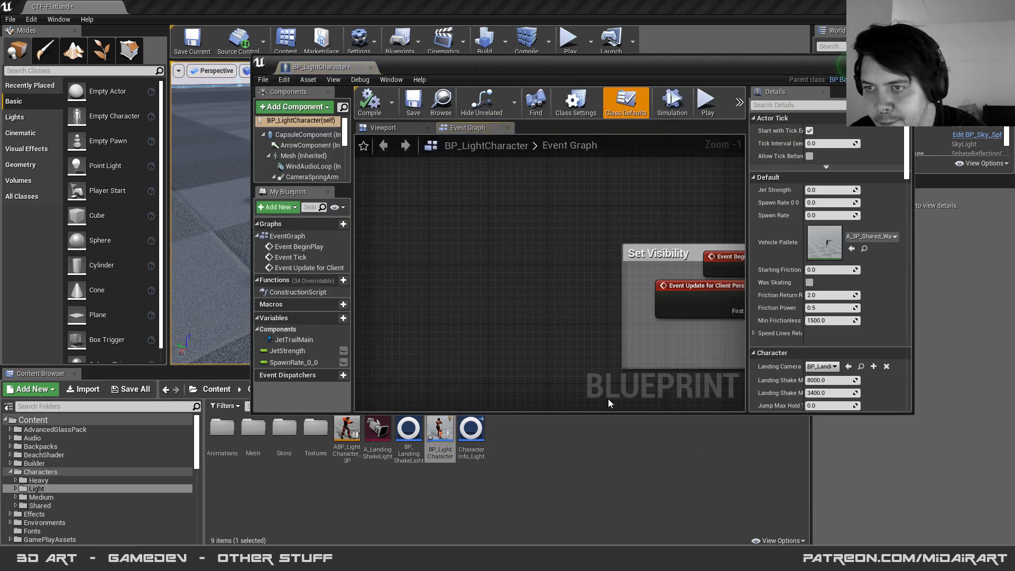
- Check the skeletal meshes assigned to the inherited Mesh and Mesh1P components, and locate Mesh1P's mesh asset in the Content Browser
click(322, 155)
scroll(311, 155, down, 3)
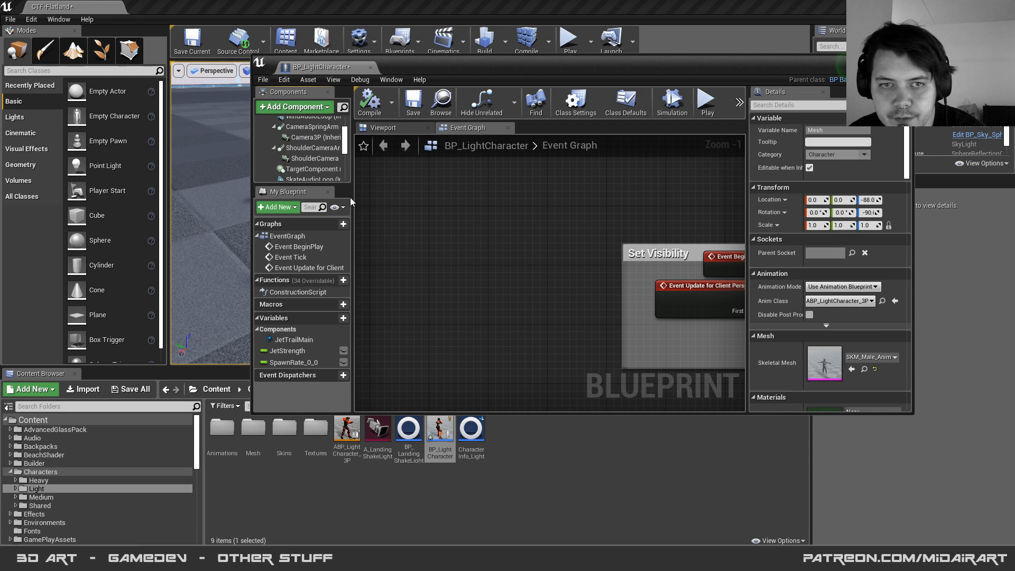
drag(351, 197, 434, 196)
drag(364, 186, 351, 319)
scroll(350, 263, up, 3)
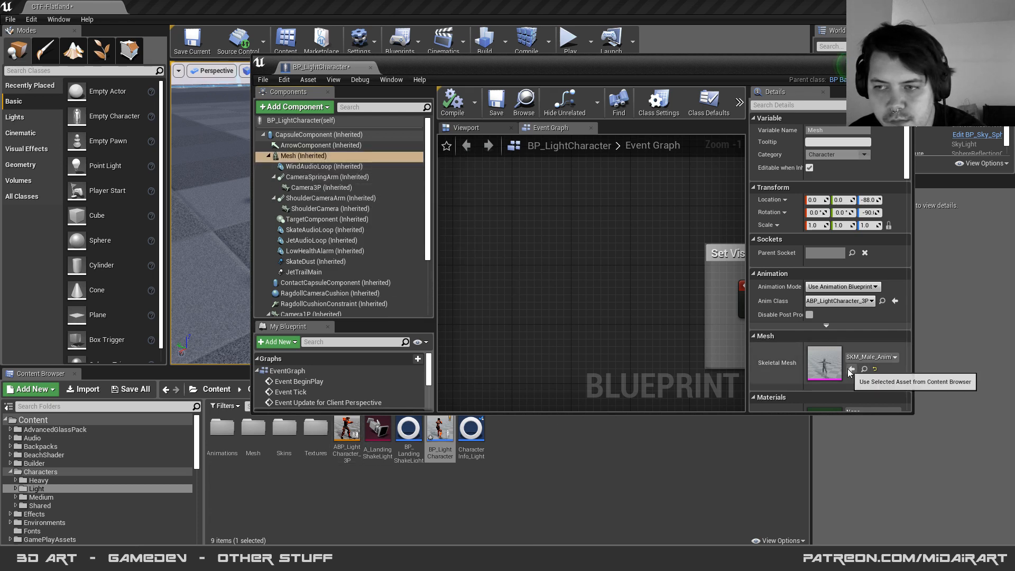
scroll(366, 170, down, 3)
click(307, 257)
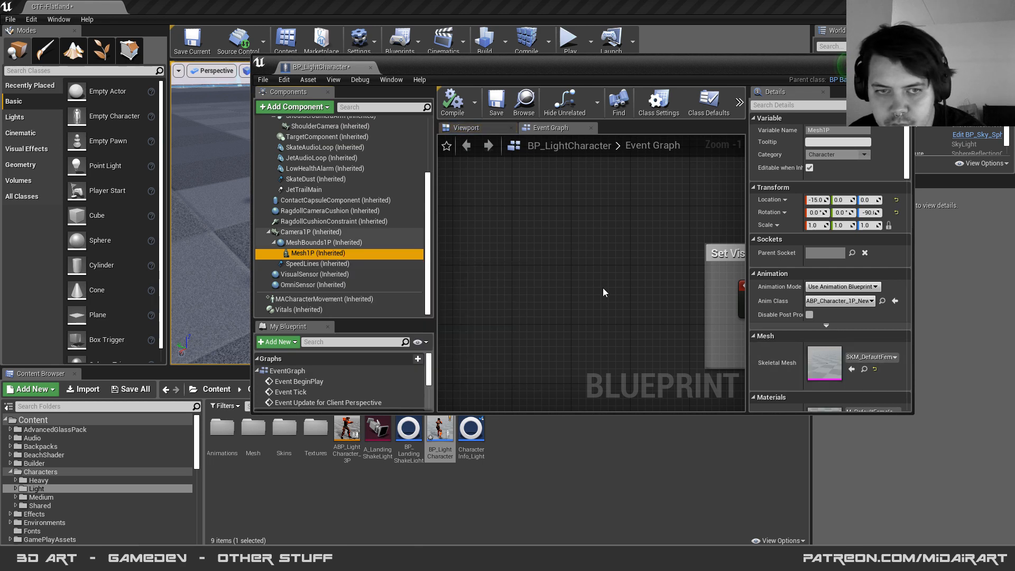
click(864, 369)
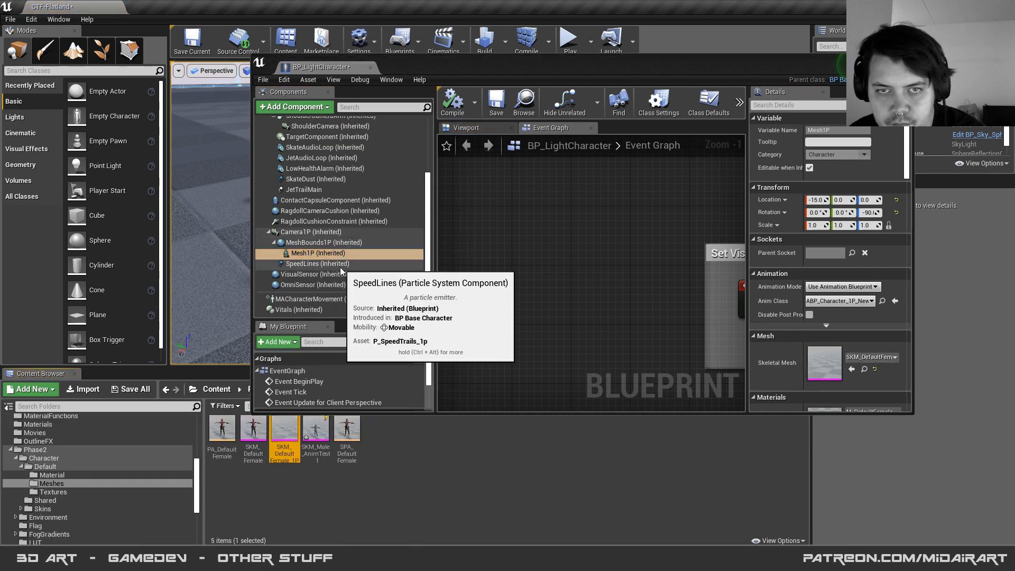
- Check the inherited Mesh component against the SKM_Male_AnimTest_1 asset, compile BP_LightCharacter, and close the blueprint
scroll(322, 222, up, 3)
click(307, 141)
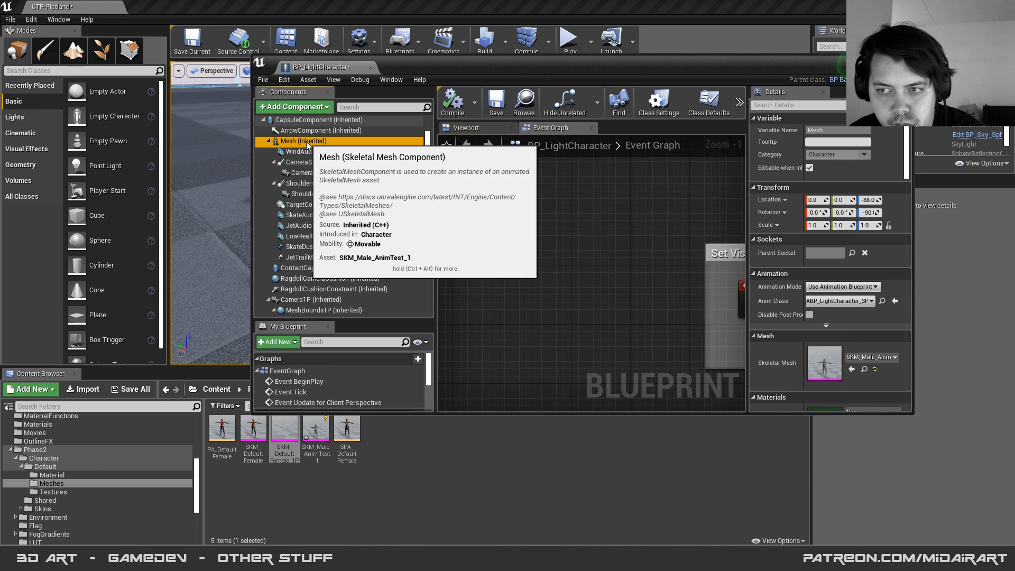
click(316, 436)
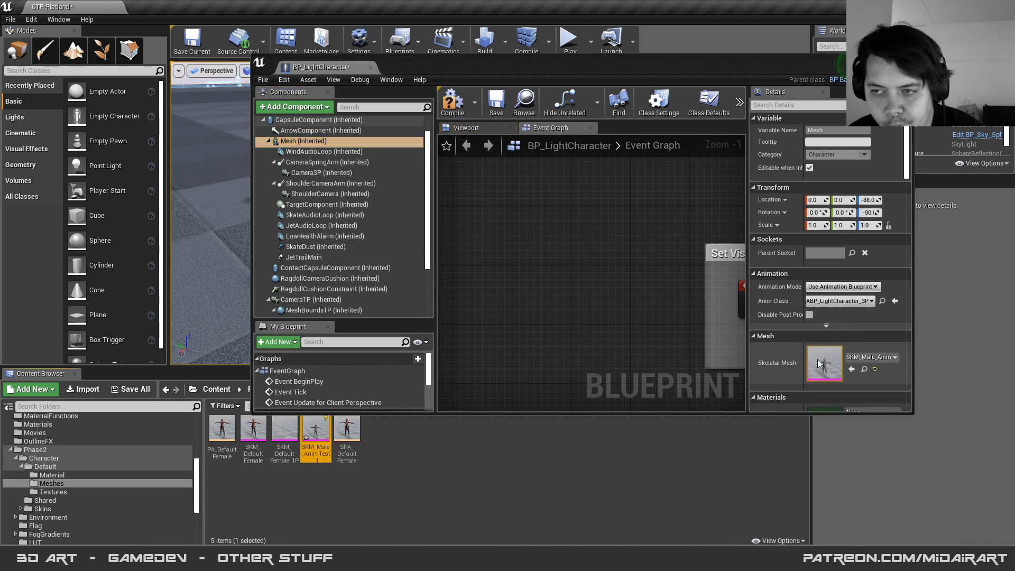
click(452, 103)
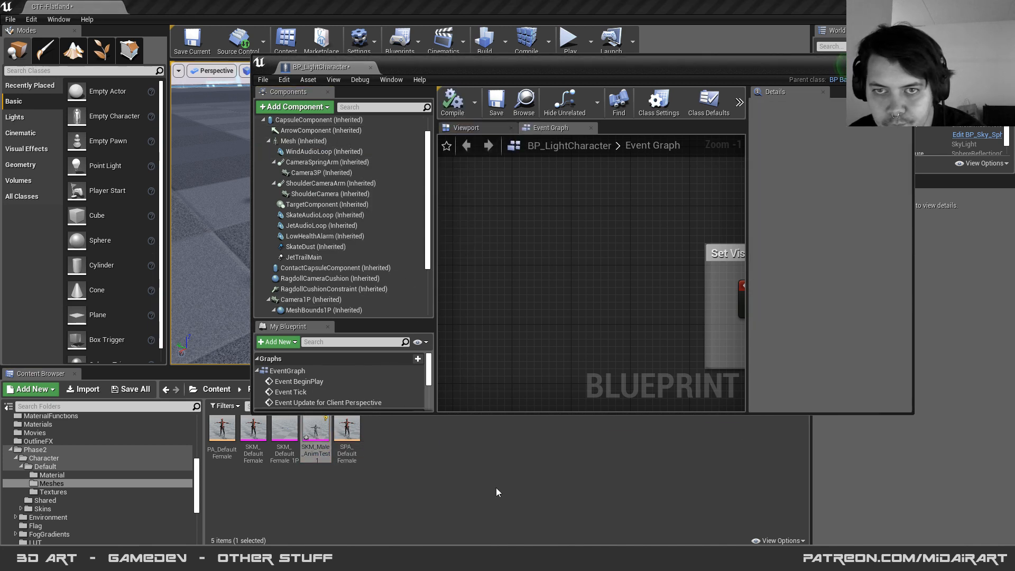
click(498, 509)
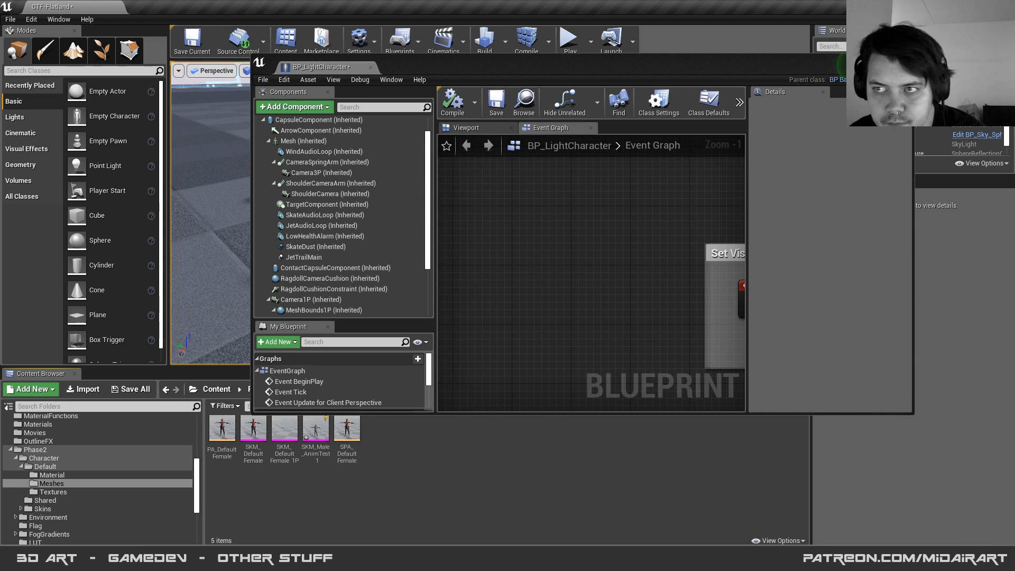
click(902, 60)
- Play-test the level despite the blueprint errors, run the character in third person, stop the simulation, and close the Message Log
right_drag(509, 208, 522, 190)
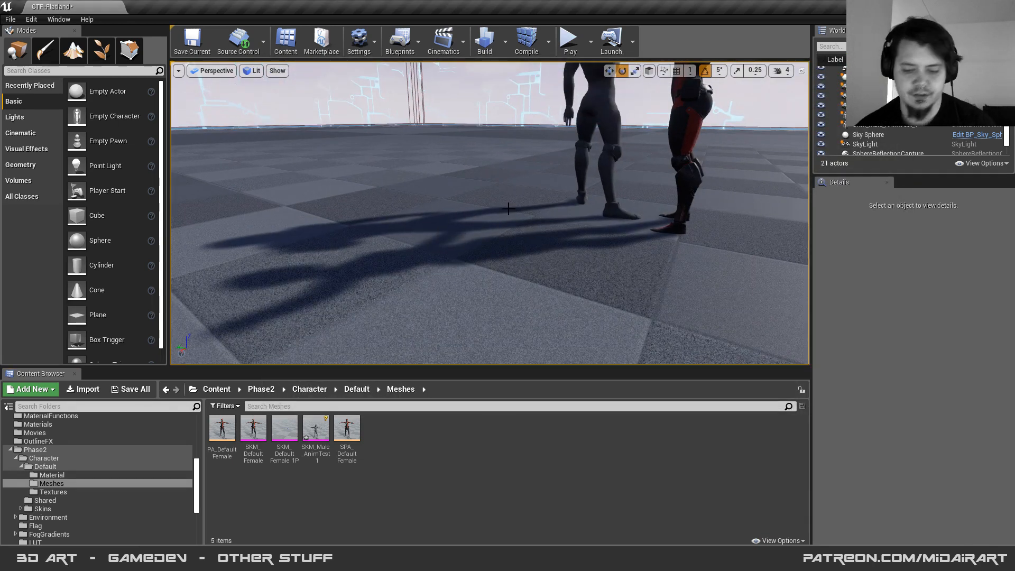
key(alt+p)
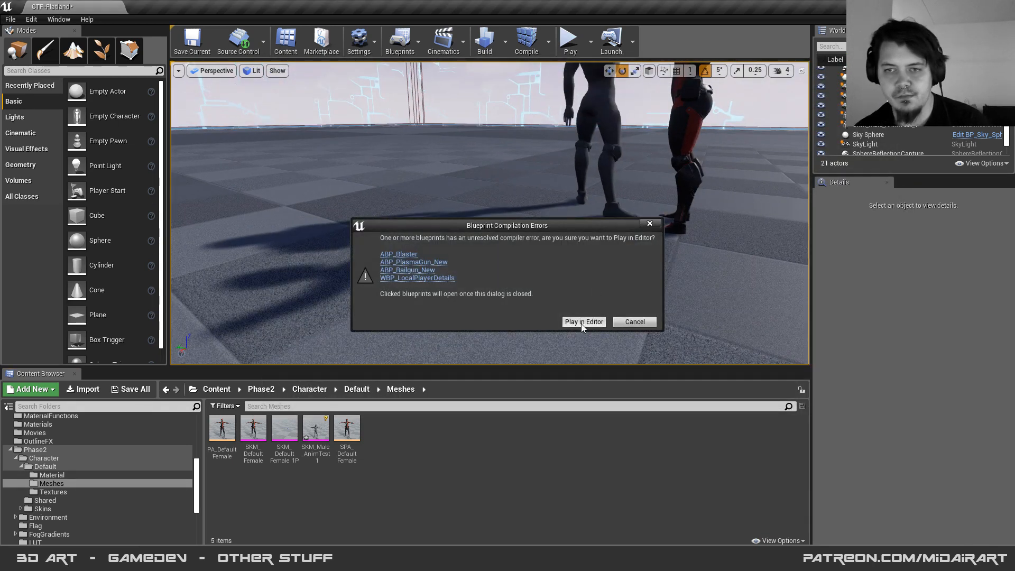
click(581, 324)
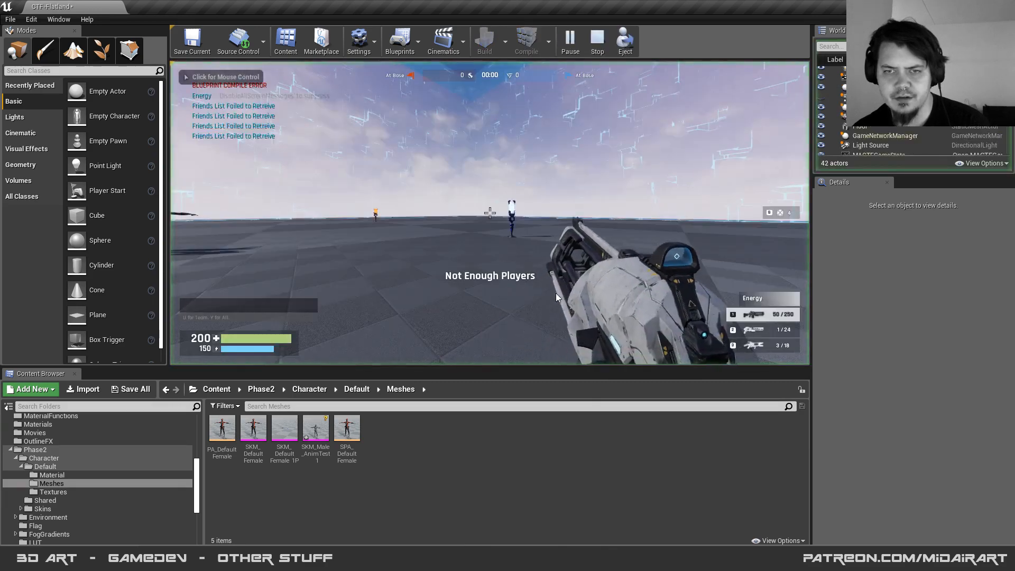
click(556, 293)
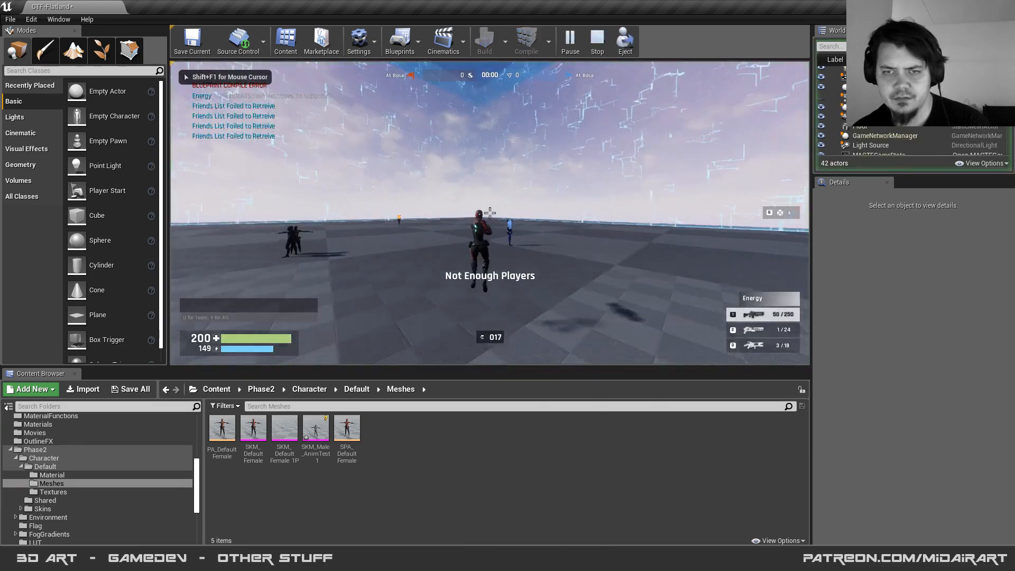
key(w)
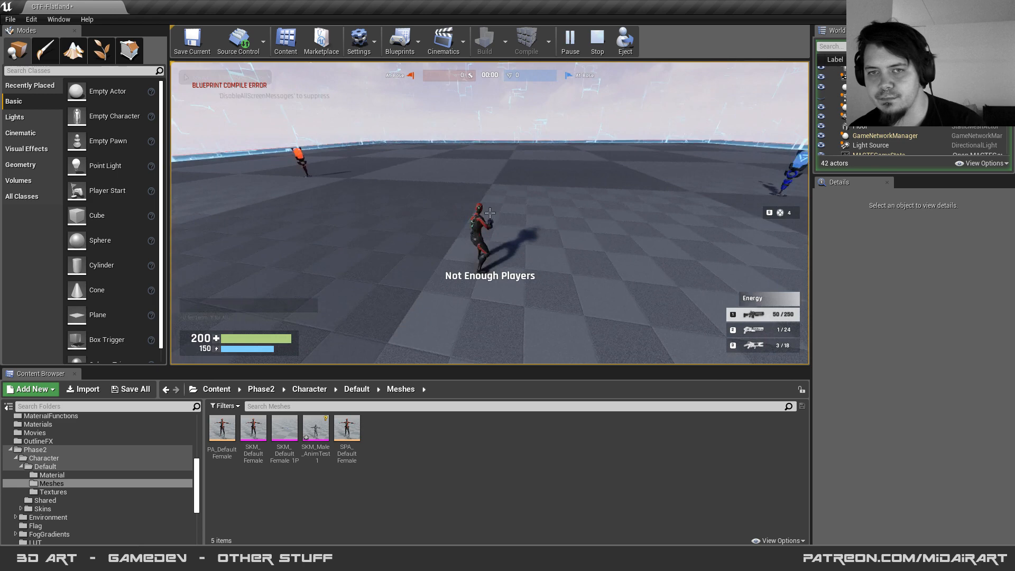
key(Escape)
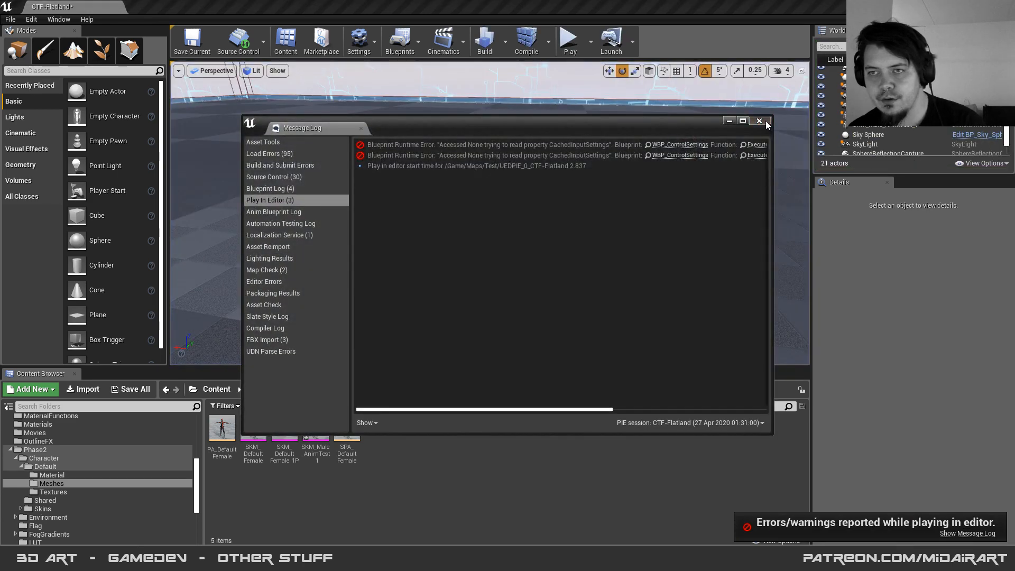
click(759, 121)
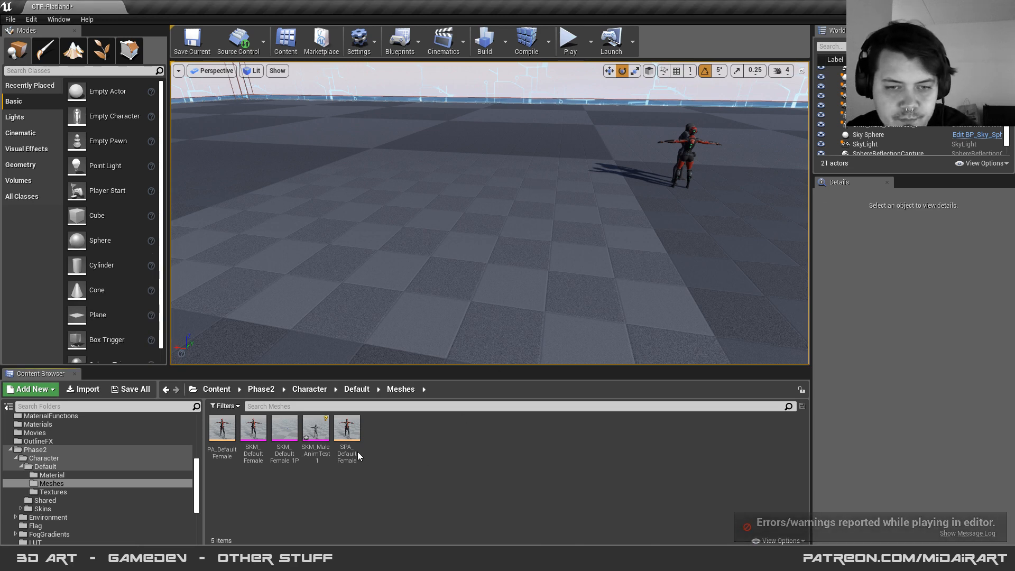
- Move the placed male mesh away from the female mesh to about X -1108, Y 967
right_drag(490, 213, 575, 179)
key(w)
right_drag(495, 240, 510, 257)
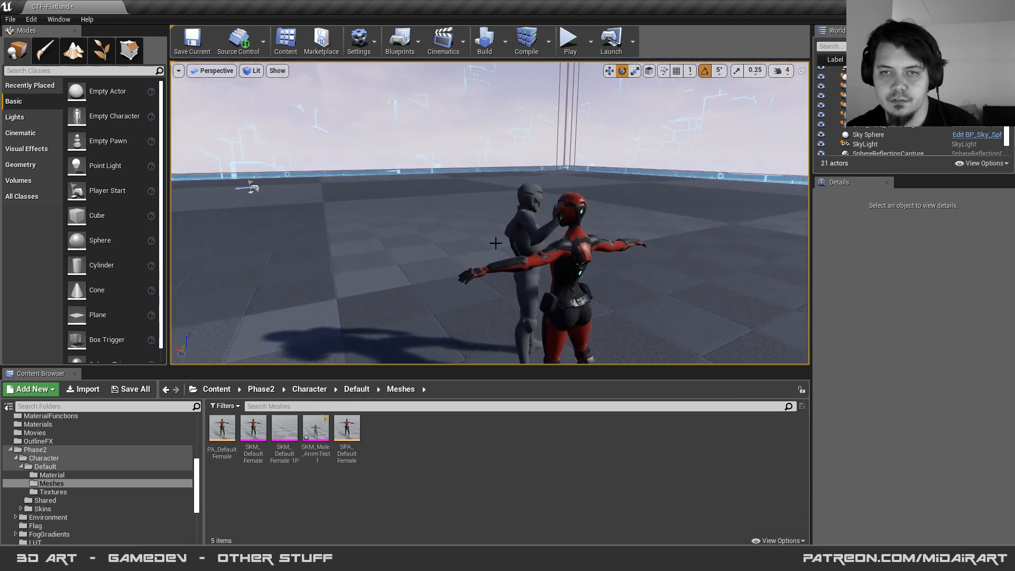
click(523, 239)
right_drag(538, 313, 527, 363)
key(w)
drag(563, 299, 318, 297)
right_drag(317, 297, 207, 280)
right_drag(502, 196, 426, 260)
key(alt+Tab)
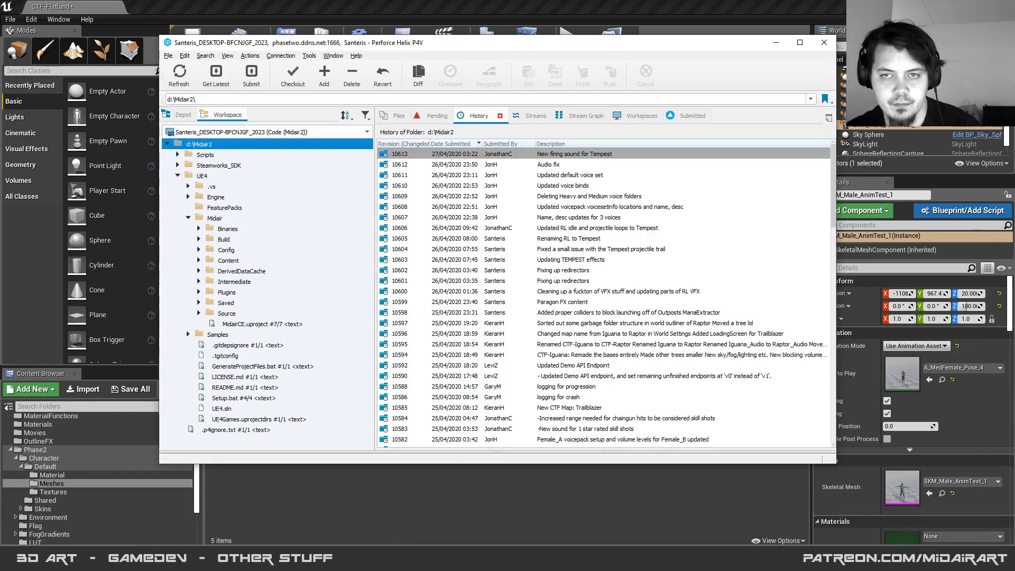
drag(526, 41, 781, 81)
key(alt+Tab)
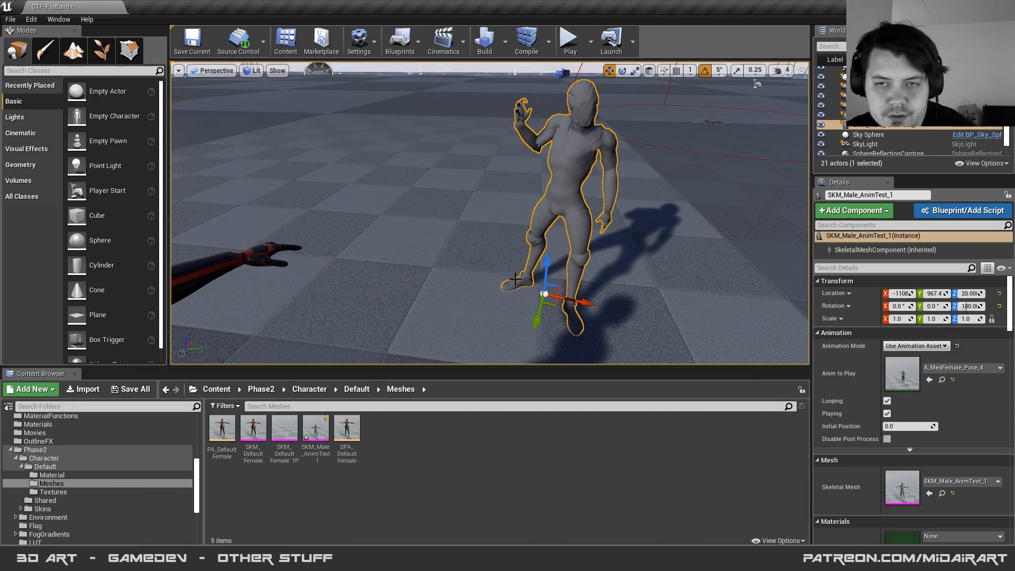
- Set the male mesh's animation to A_MedFemale_Pose_5 and view the pose in the level
click(941, 368)
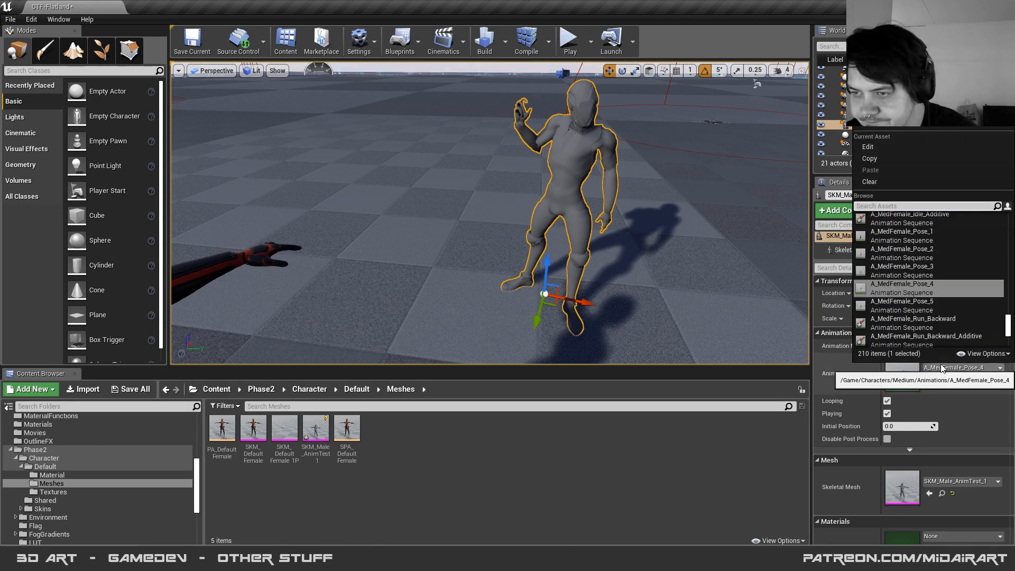
click(905, 304)
right_drag(489, 213, 502, 185)
mouse_move(639, 263)
right_down()
mouse_move(592, 263)
mouse_move(613, 248)
mouse_move(639, 263)
right_up()
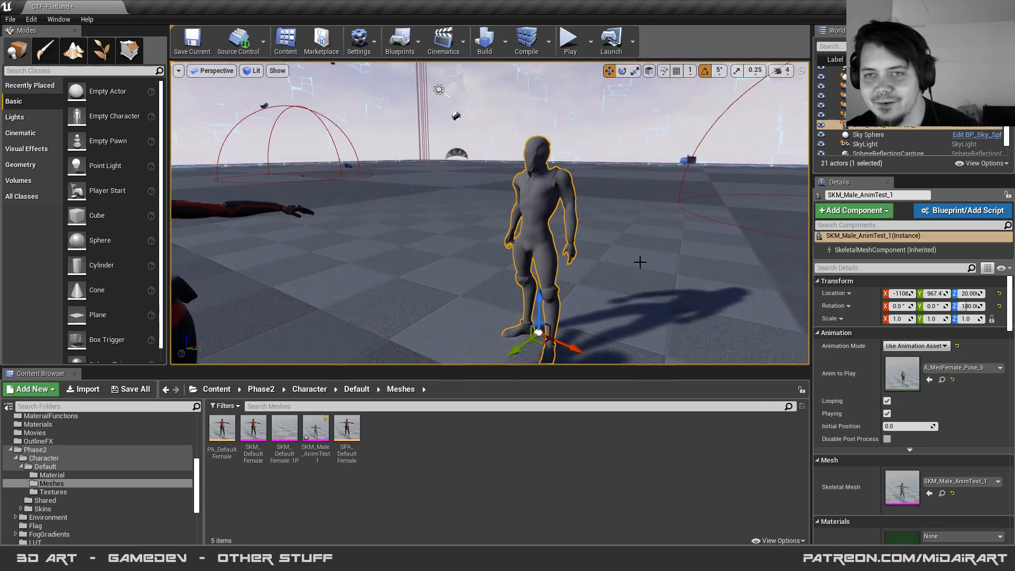
- Search the animation assets for "ring", assign AP_MedChar_RingLauncher to the male mesh, and view its pose
click(959, 367)
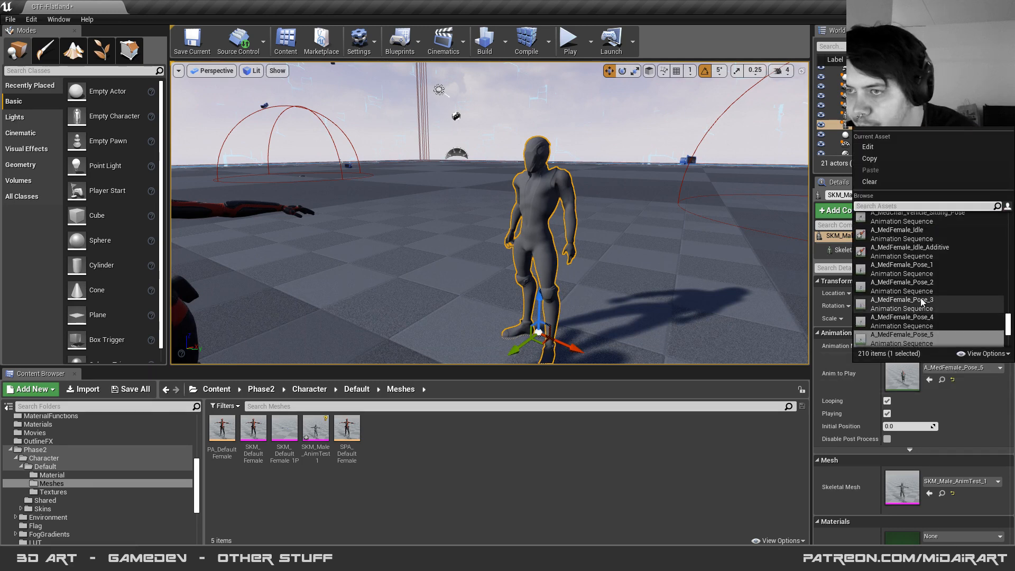
scroll(919, 302, up, 5)
scroll(910, 300, up, 3)
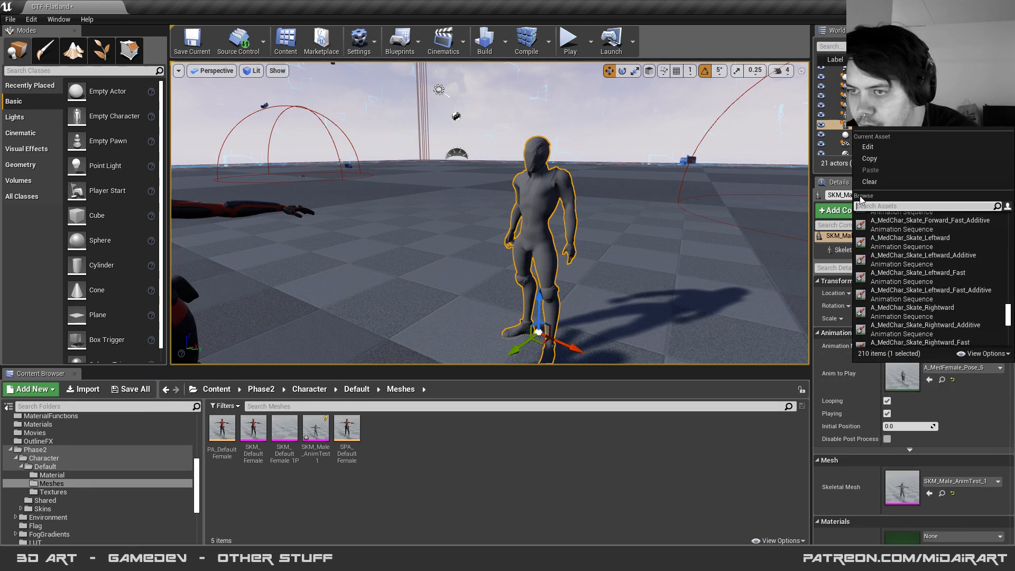
text(ring)
click(909, 224)
right_drag(629, 280, 740, 280)
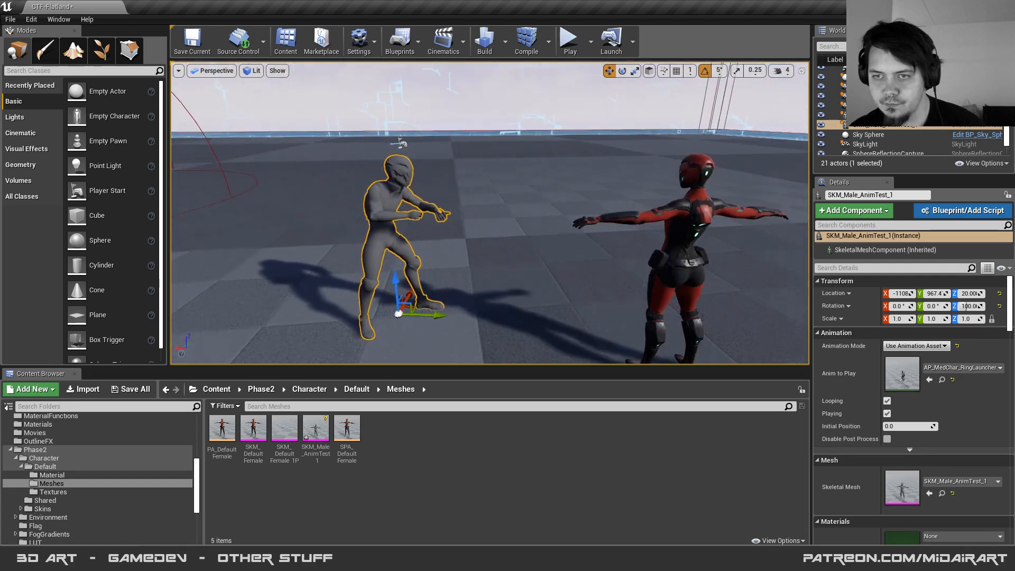
- Switch SKM_DefaultFemale to Use Animation Asset and assign it the AP_LightChar_RingLauncher animation
click(692, 272)
click(919, 346)
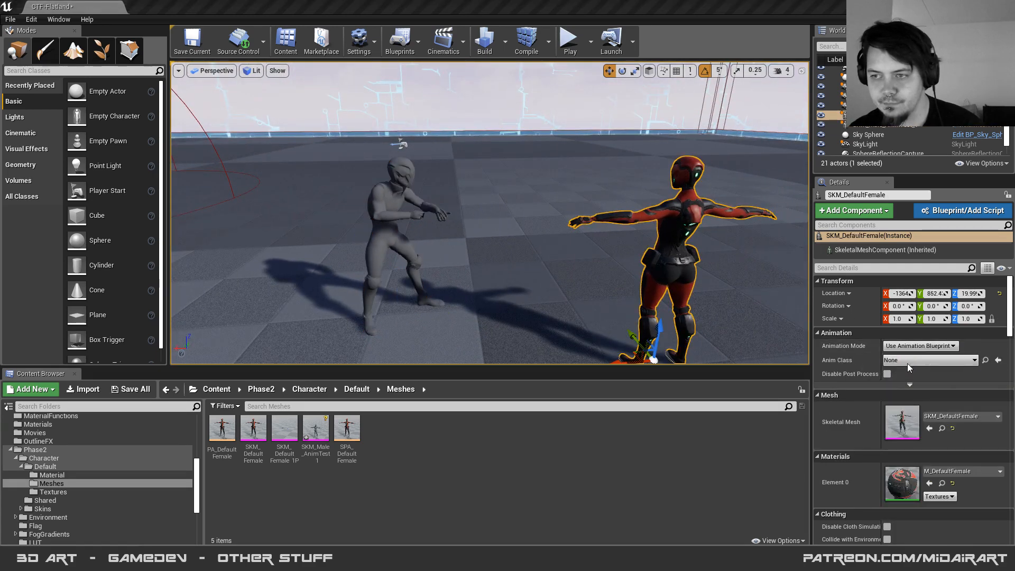
click(907, 363)
click(945, 368)
text(ringl)
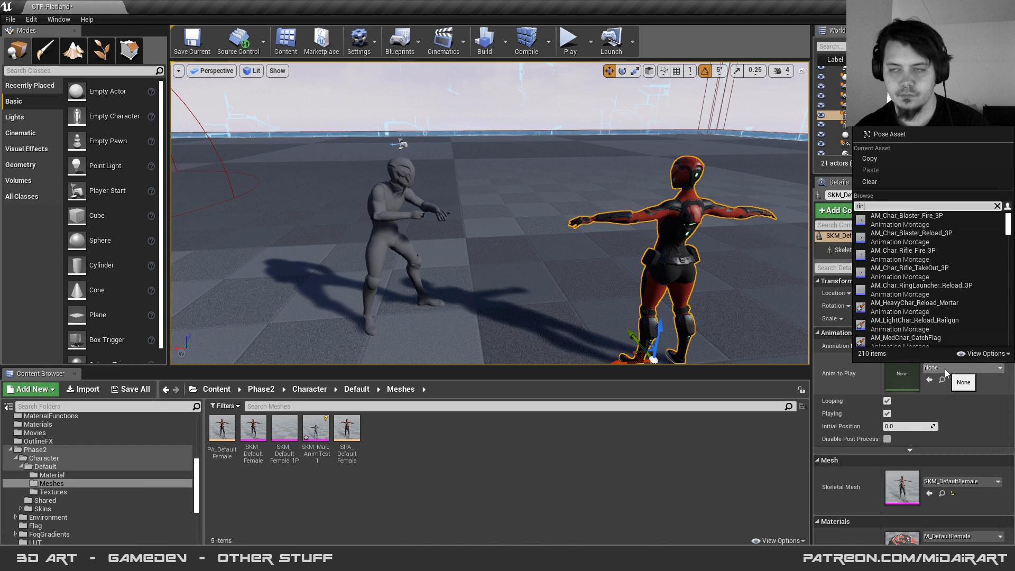
click(911, 268)
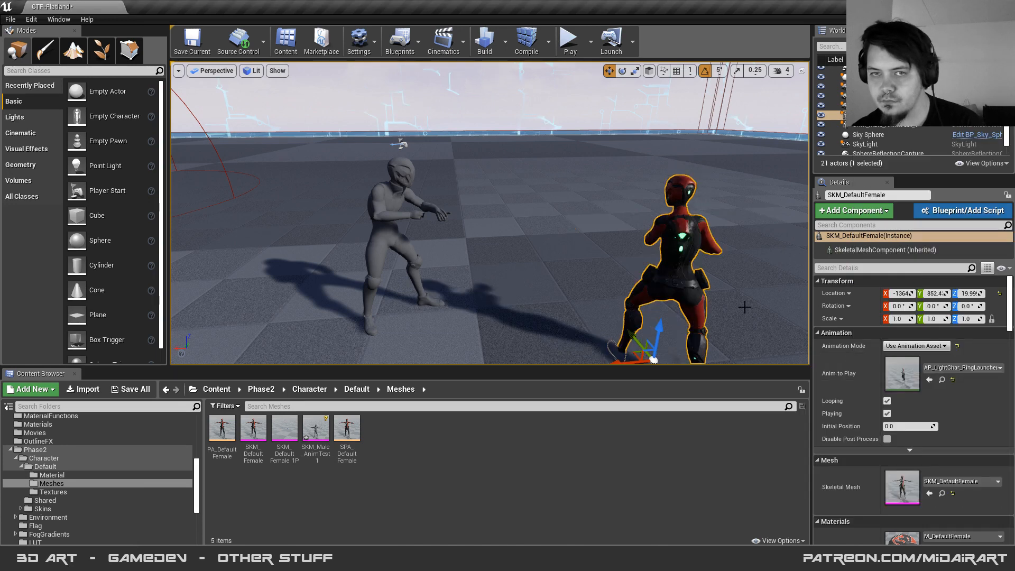
- Assign the AP_LightChar_RingLauncher animation to the placed SKM_Male_AnimTest_1 mesh
click(432, 238)
click(962, 368)
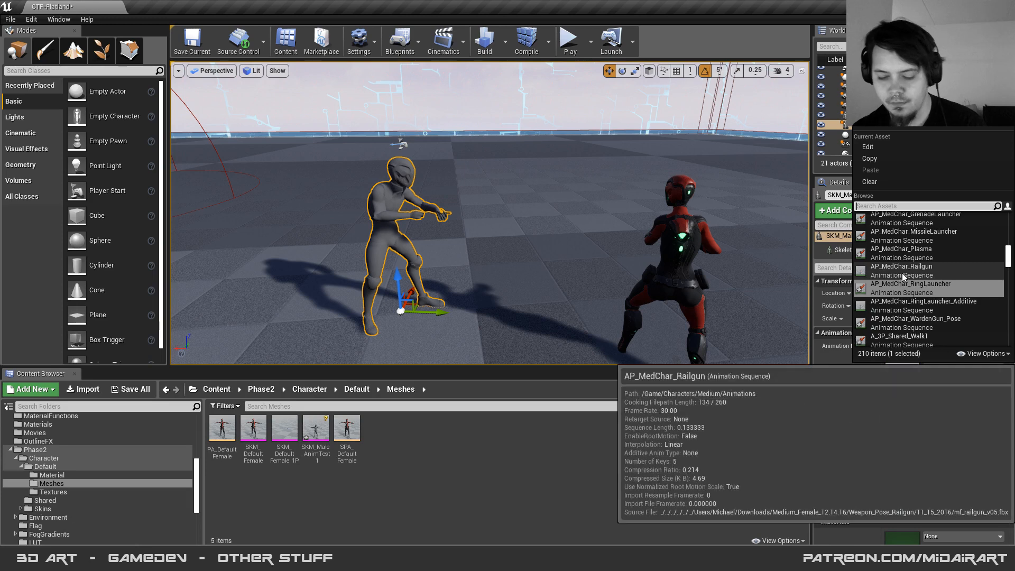
text(ringlau)
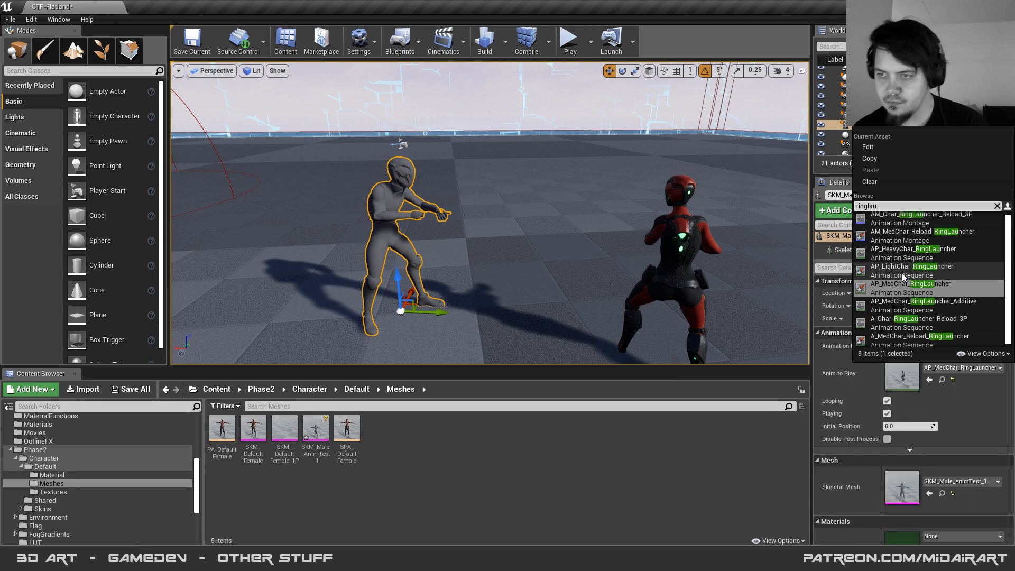
click(898, 267)
- Move the male mesh closer to the female, to about X -1237, Y 945, raise it to Z 26, and deselect it
drag(430, 312, 538, 315)
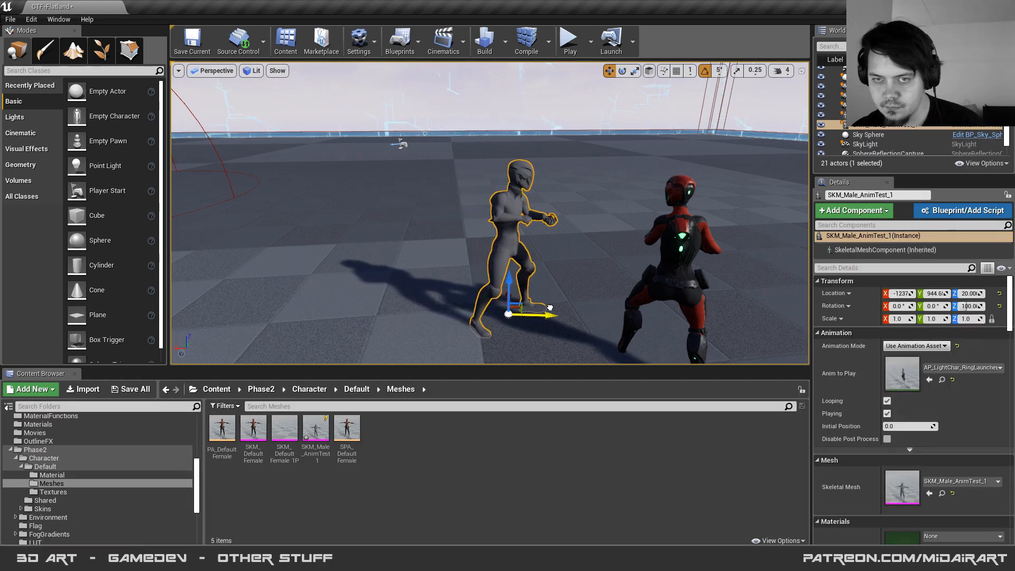
drag(514, 279, 514, 274)
key(Escape)
- Compare both ring launcher poses, shift the male mesh to about X -1217, Y 948, and rotate it to 20° about Z
right_drag(593, 240, 549, 280)
key(w)
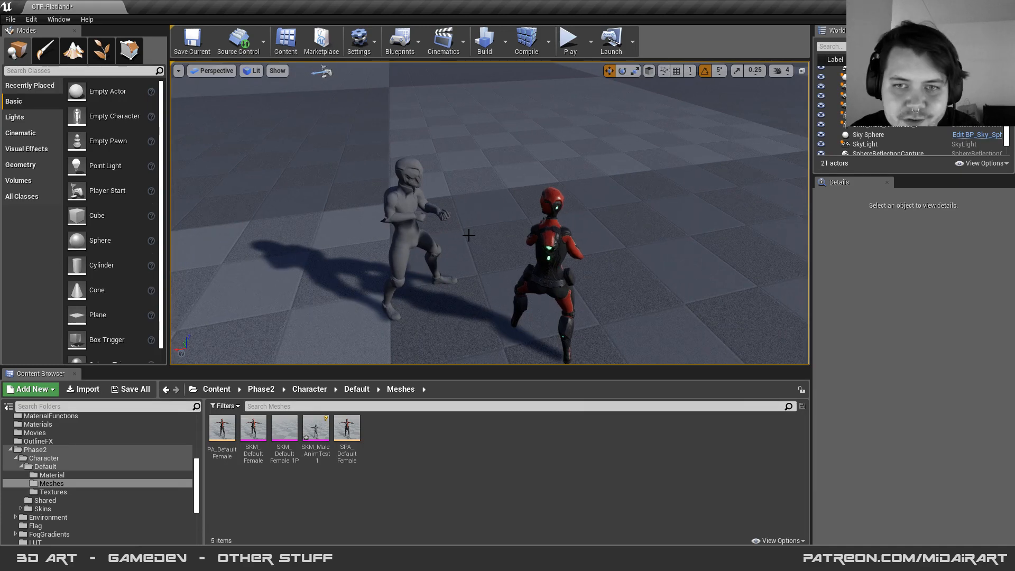
right_drag(499, 241, 201, 183)
key(w)
key(s)
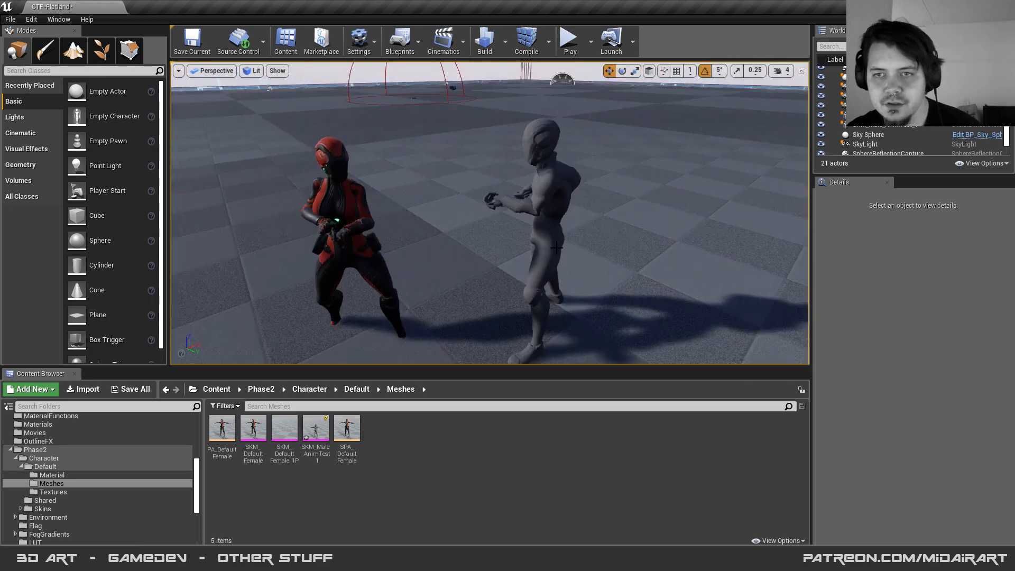
click(534, 253)
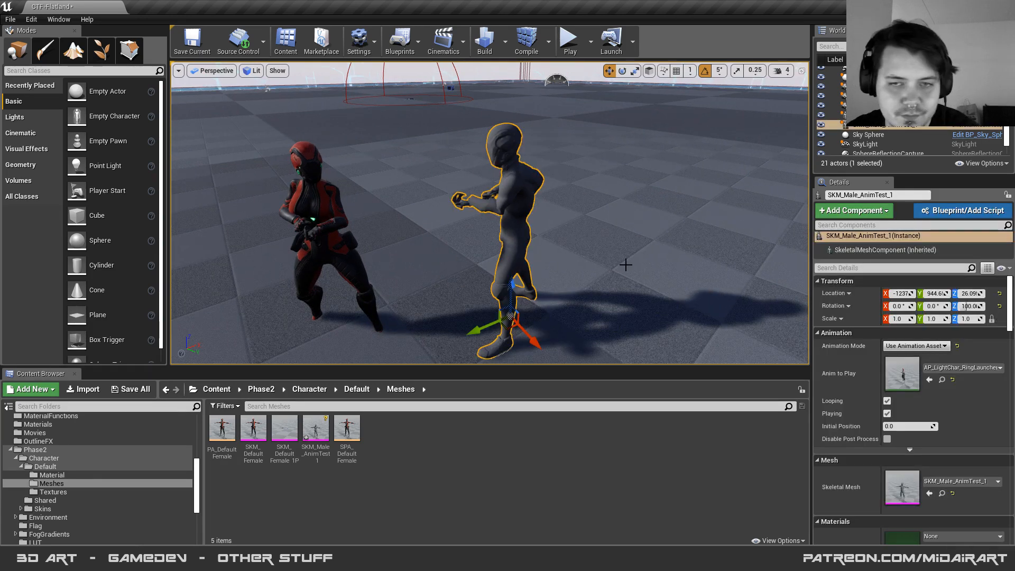
right_drag(625, 265, 566, 297)
drag(481, 299, 505, 298)
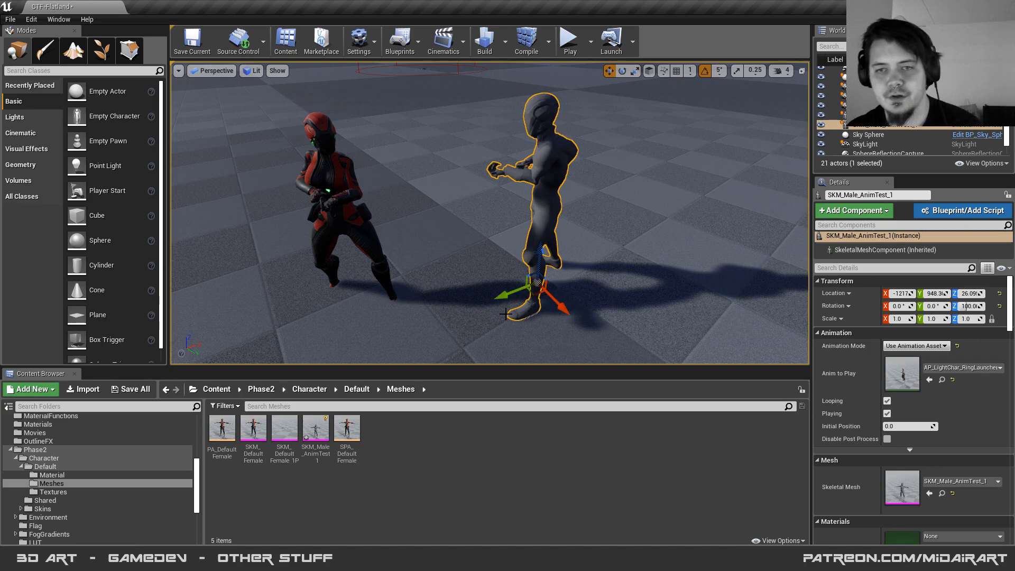
key(e)
right_drag(520, 328, 475, 338)
drag(492, 333, 432, 311)
key(Escape)
- Examine the male mesh's ring launcher pose up close from the front and check its assigned animation in the asset list
click(443, 216)
right_drag(443, 217, 398, 199)
click(954, 369)
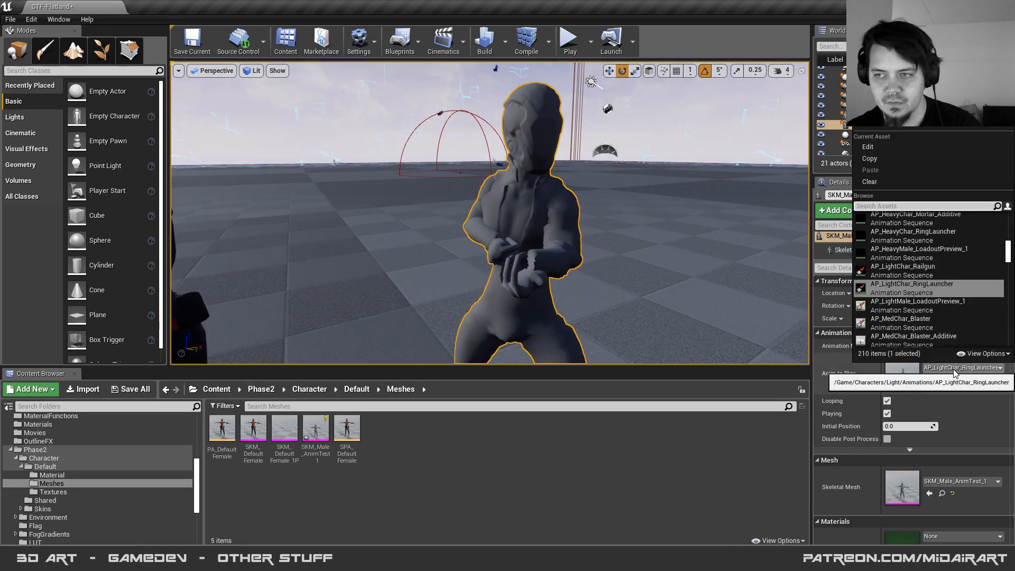
click(967, 388)
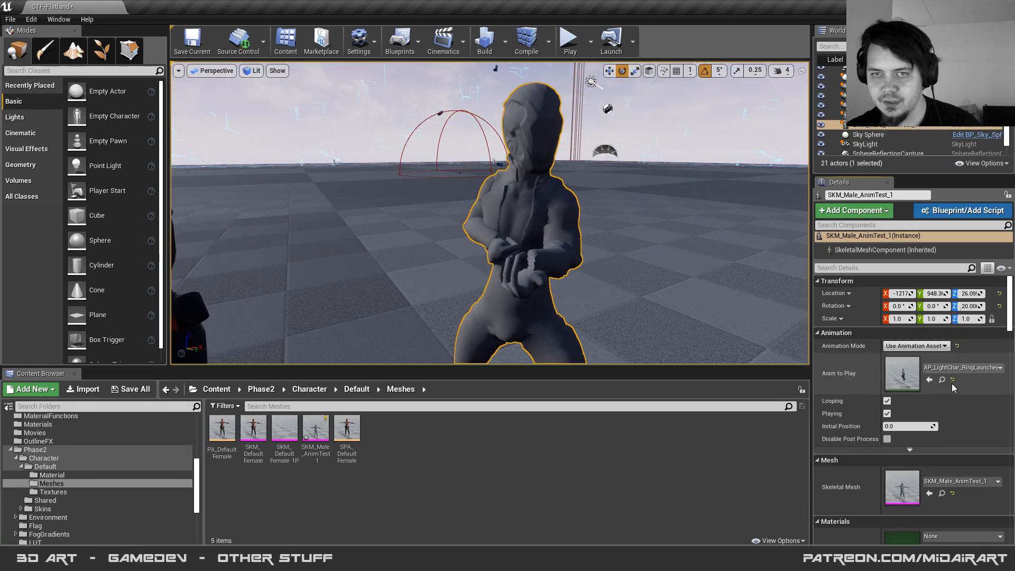
- Clear the animation assigned to the male mesh and compare its reference pose with the female mesh
click(952, 380)
right_drag(629, 238, 563, 215)
mouse_move(698, 294)
right_down()
mouse_move(687, 292)
mouse_move(698, 293)
right_up()
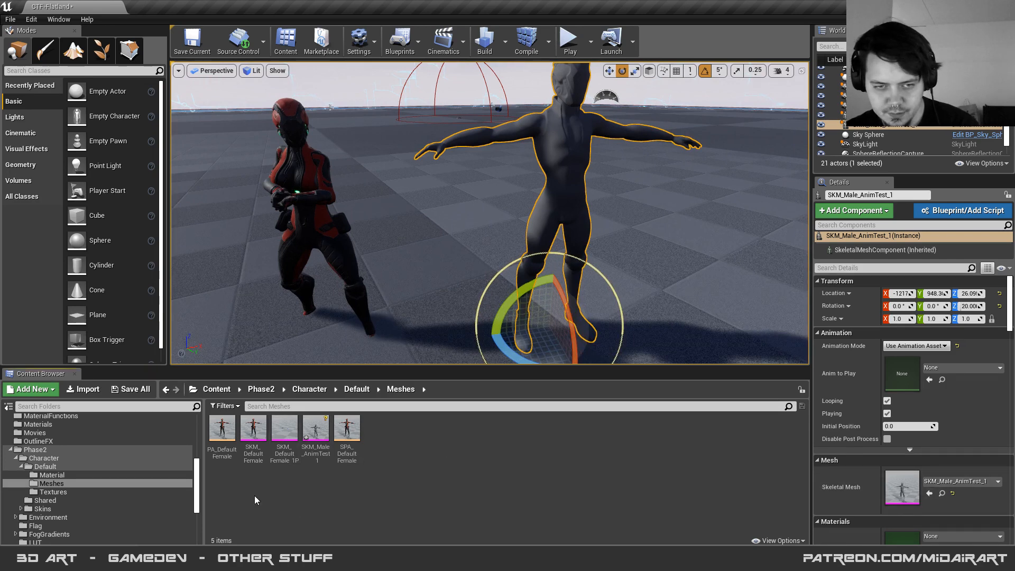
- Open the male mesh asset's shared skeleton and show the translation retargeting options for all bones in the skeleton tree
double_click(904, 497)
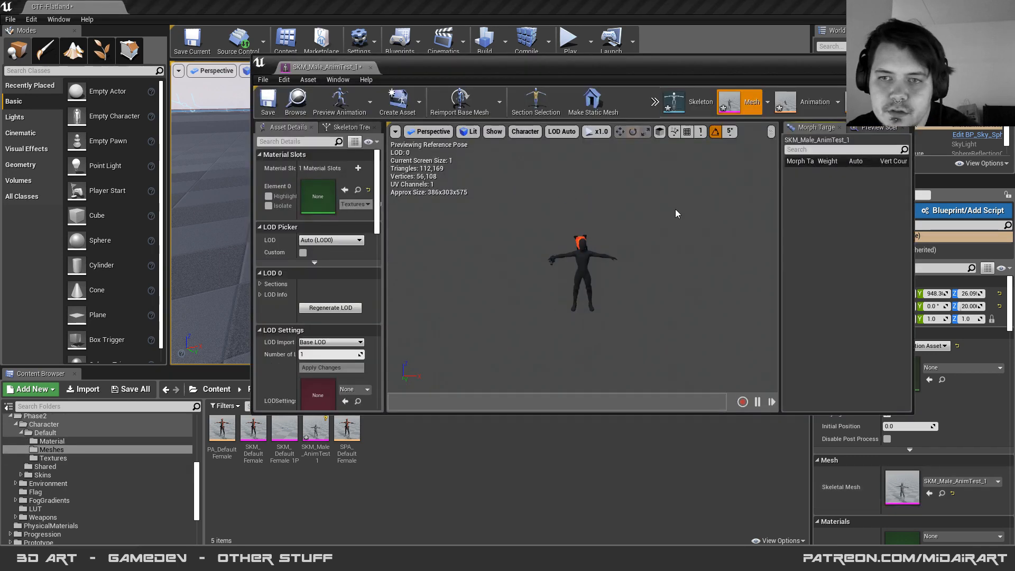
click(793, 102)
click(695, 103)
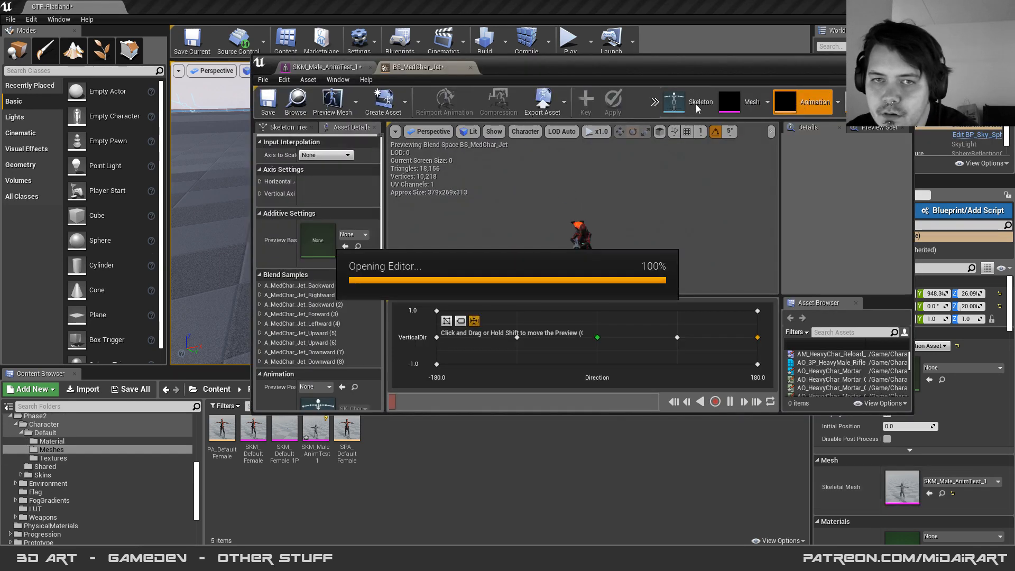
click(274, 129)
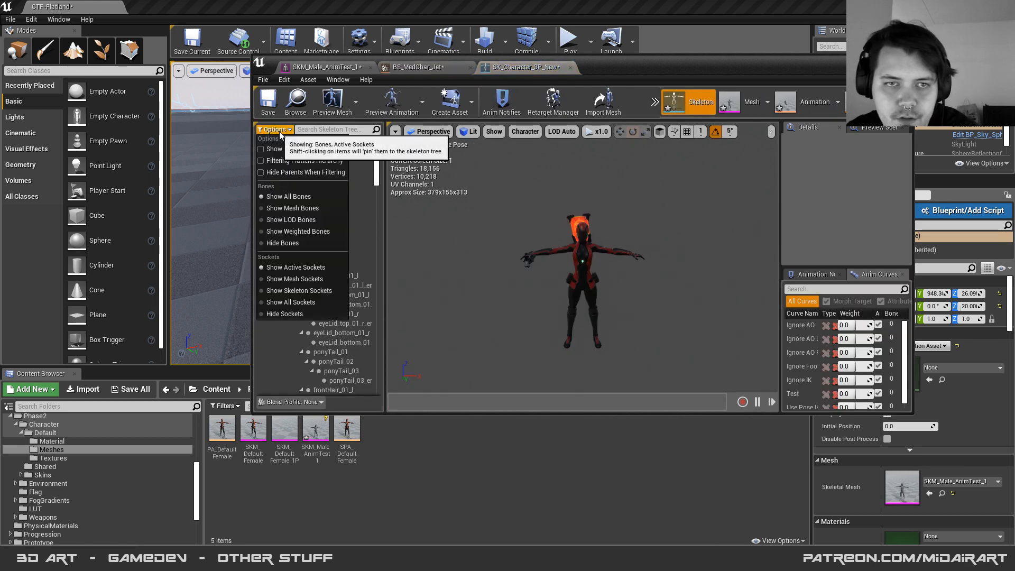
click(322, 145)
drag(384, 179, 574, 212)
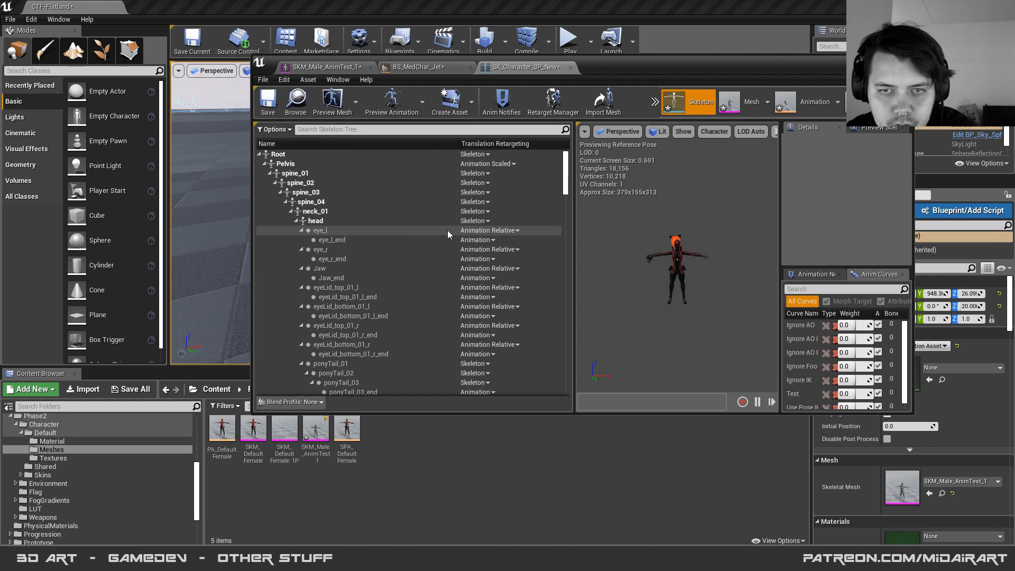
- Collapse the neck_01 branch, review the retargeting modes for clavicle_l choosing Animation Scaled, and close the skeleton editor
click(291, 212)
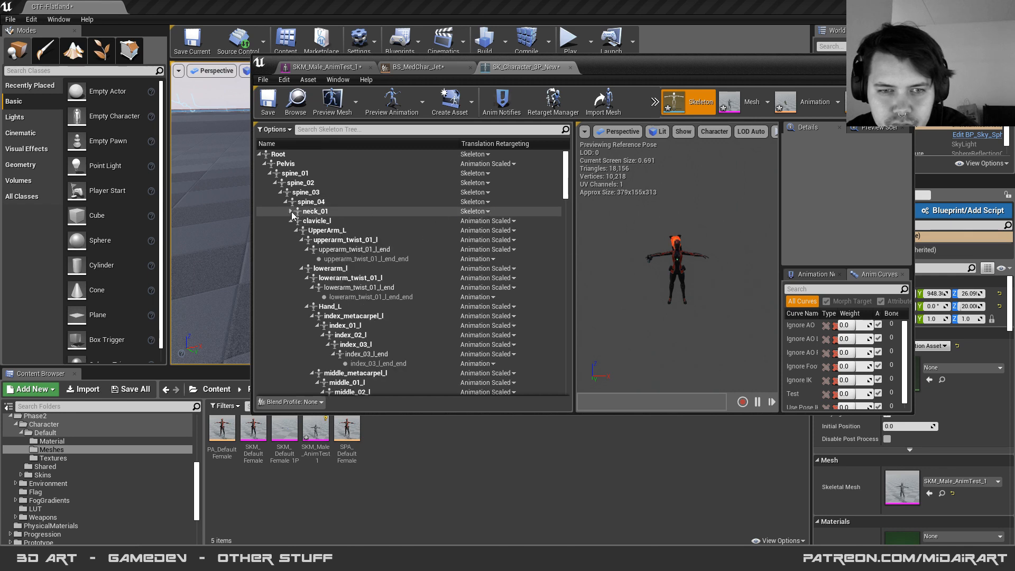
click(499, 222)
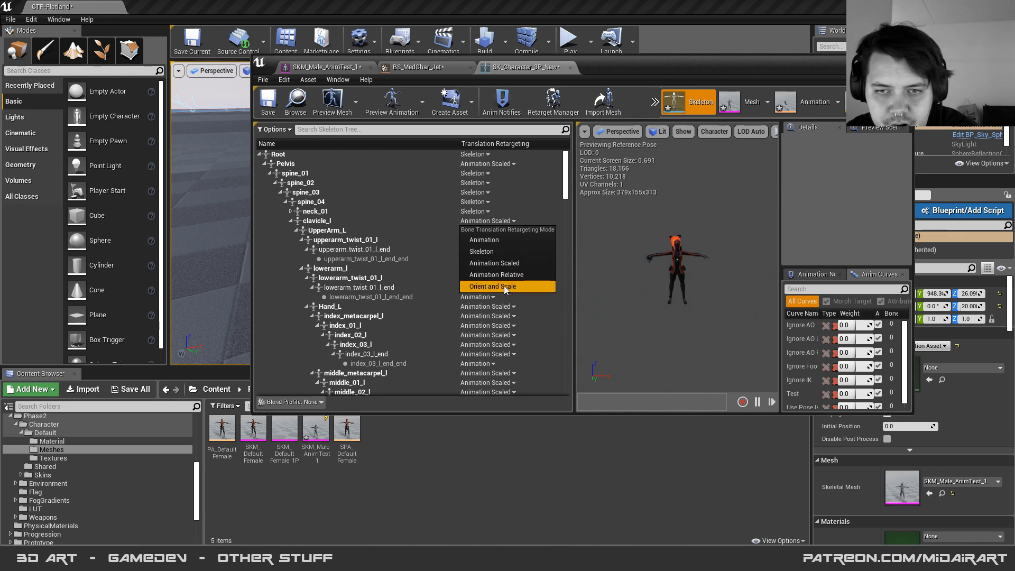
click(504, 262)
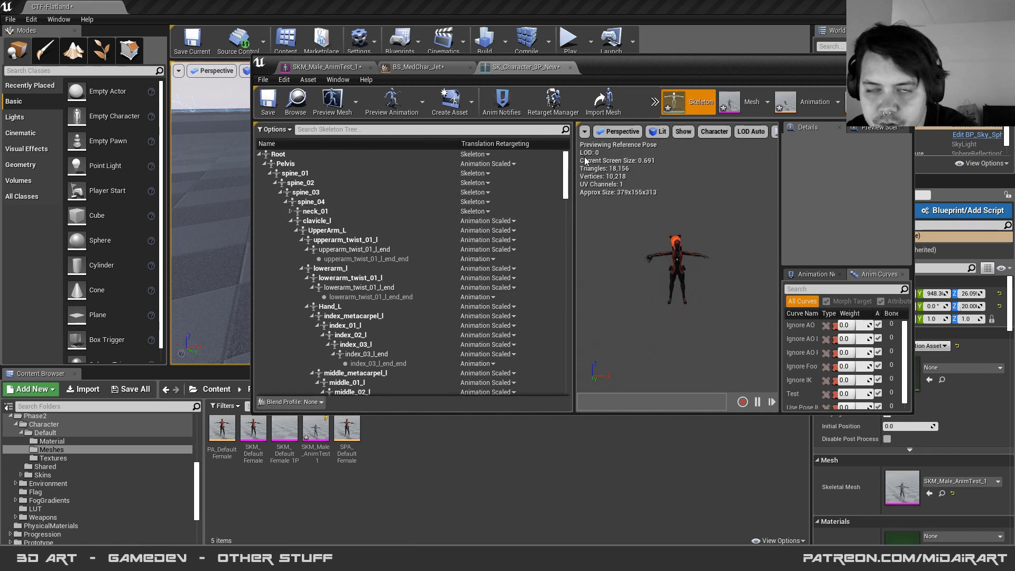
click(873, 61)
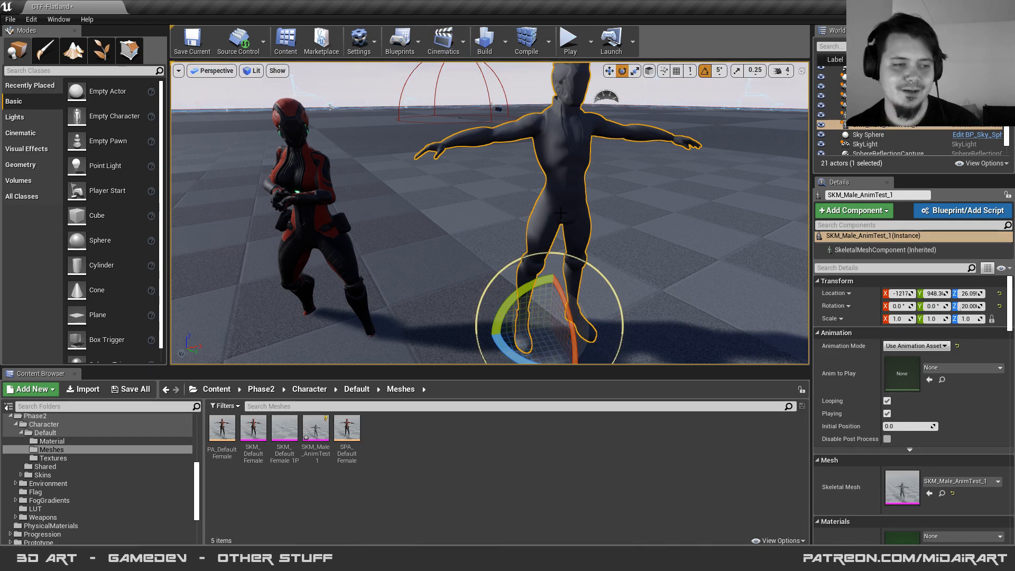
- Assign the AM_Char_Rifle_Fire_3P animation to the male mesh in the level
right_drag(701, 140, 720, 196)
key(w)
key(s)
key(w)
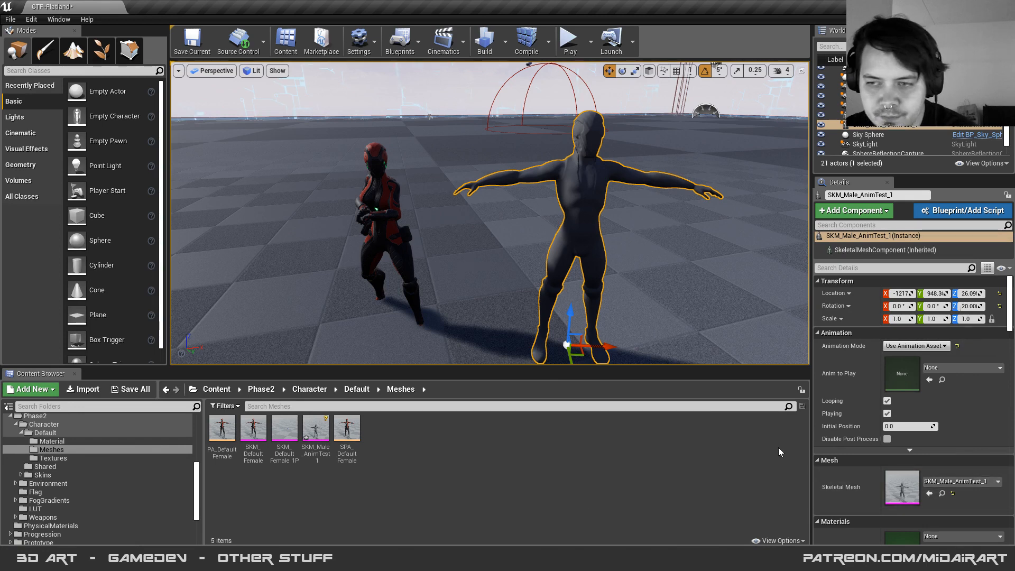
click(947, 484)
click(947, 485)
double_click(940, 366)
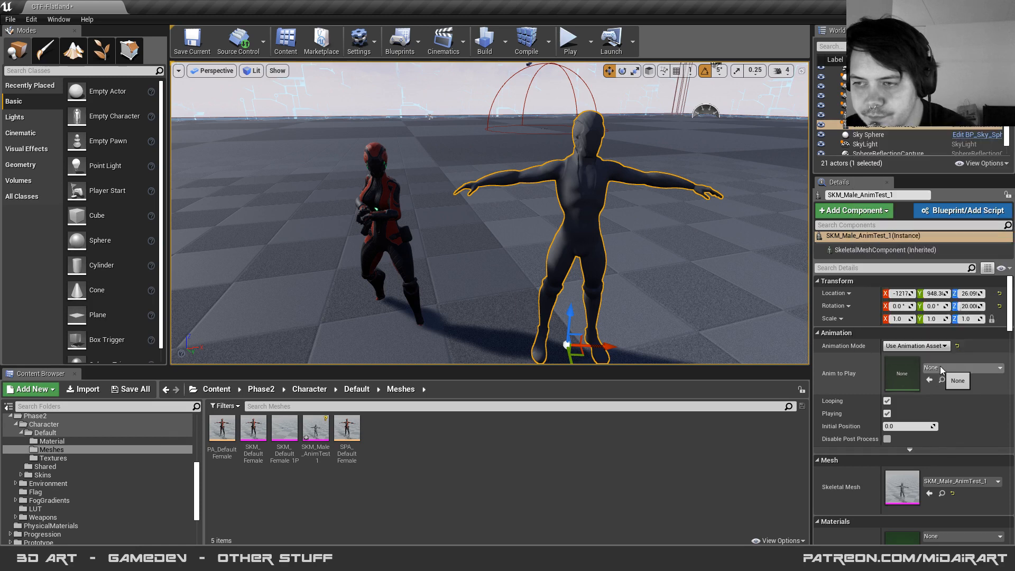
click(940, 366)
click(903, 254)
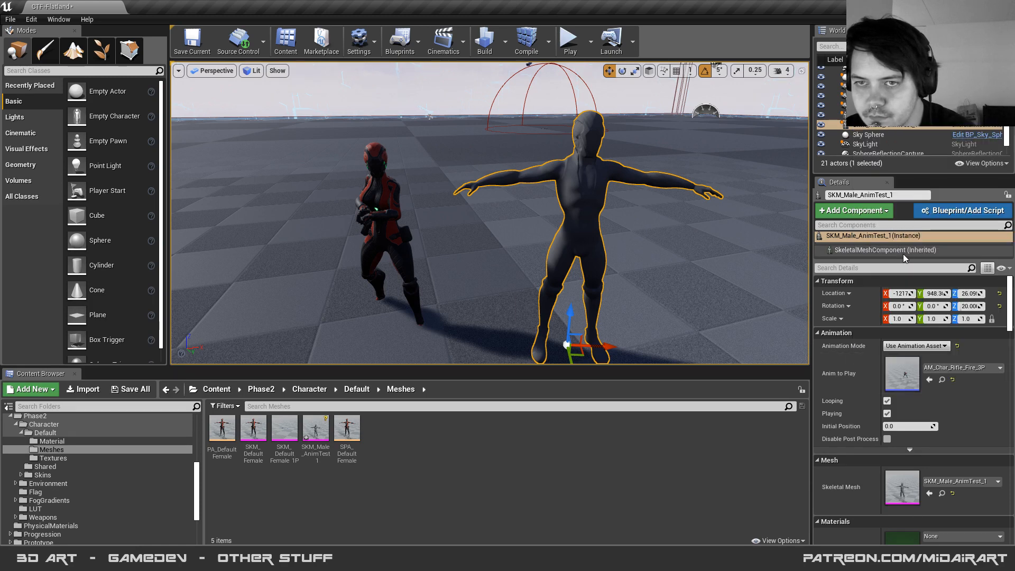
- Change the male mesh's animation to AP_HeavyChar_RingLauncher and view its pose beside the female mesh
click(945, 368)
scroll(933, 320, down, 5)
scroll(931, 329, down, 8)
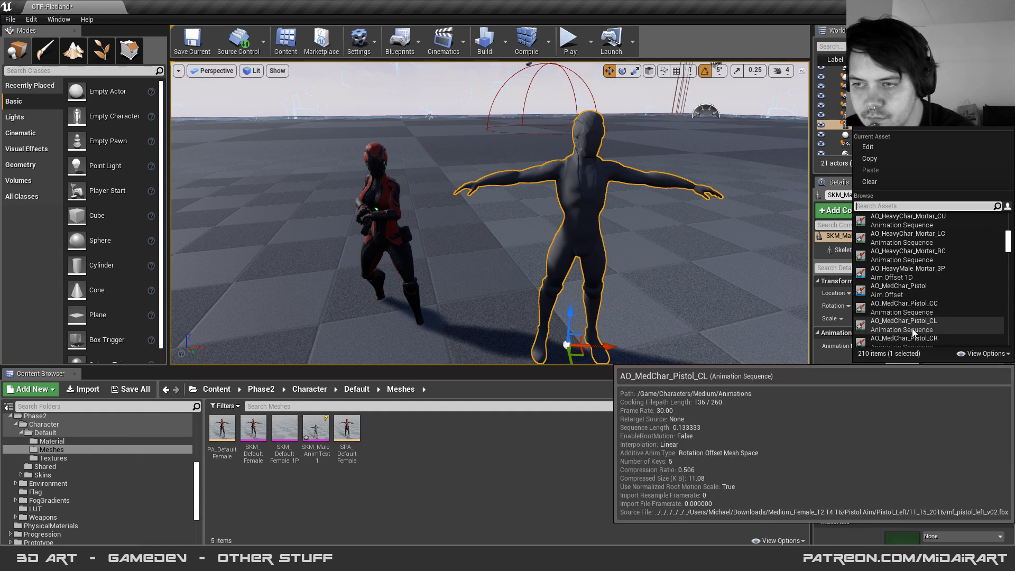
scroll(909, 322, down, 5)
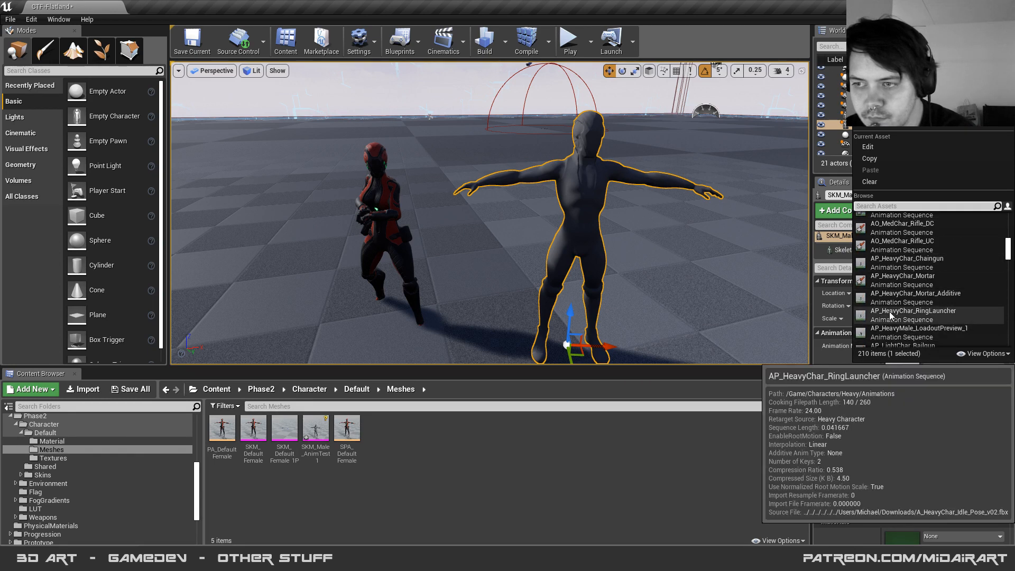
click(892, 316)
mouse_move(671, 262)
right_down()
mouse_move(756, 262)
mouse_move(661, 257)
right_up()
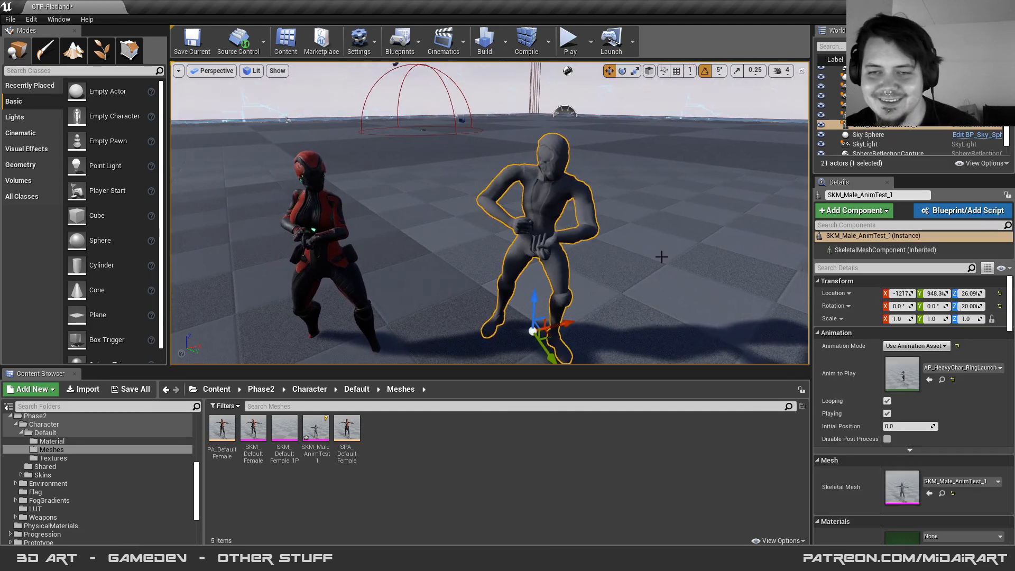
- Try the AP_HeavyMale_LoadoutPreview_1 pose on the male mesh, followed by the AP_LightChar_Railgun pose
click(961, 367)
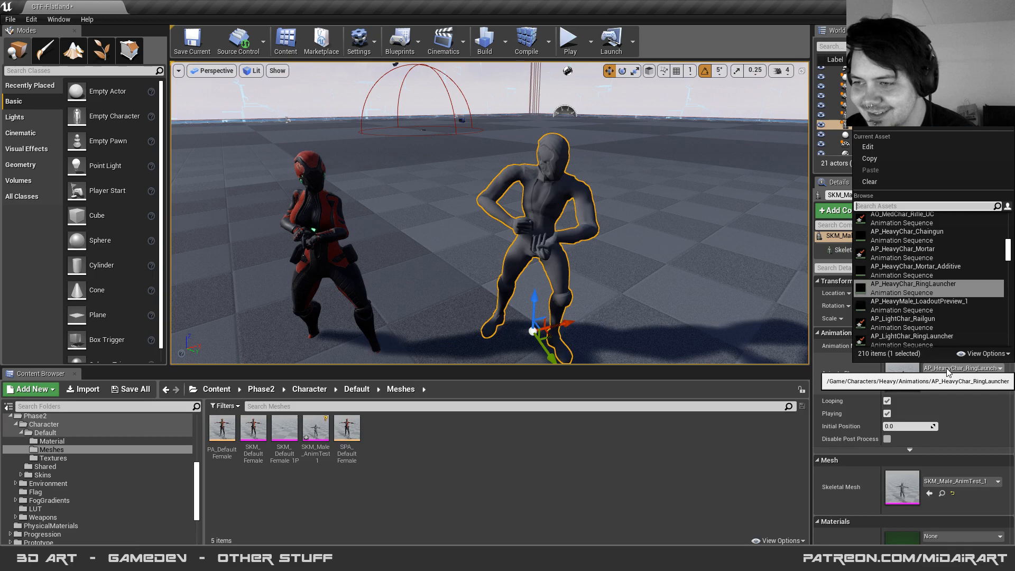
click(905, 307)
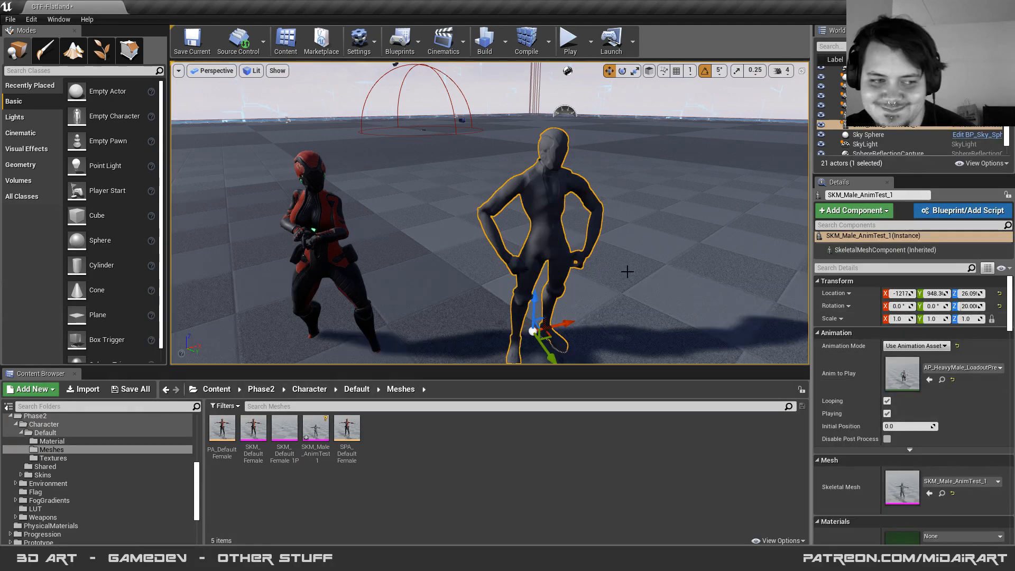
key(w)
mouse_move(640, 274)
right_down()
mouse_move(586, 296)
mouse_move(539, 293)
mouse_move(497, 238)
mouse_move(489, 243)
mouse_move(637, 283)
mouse_move(641, 274)
right_up()
key(s)
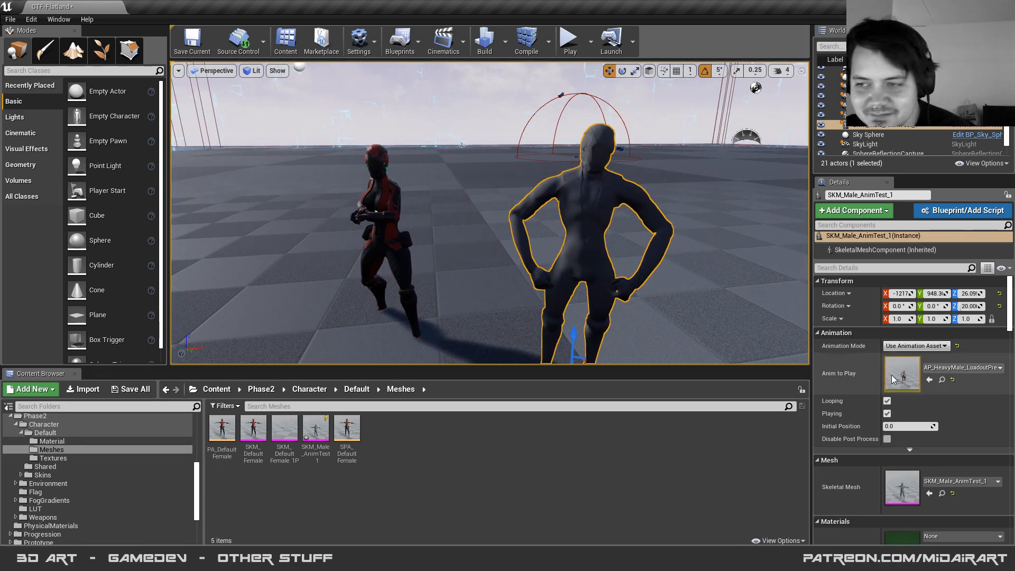
click(961, 368)
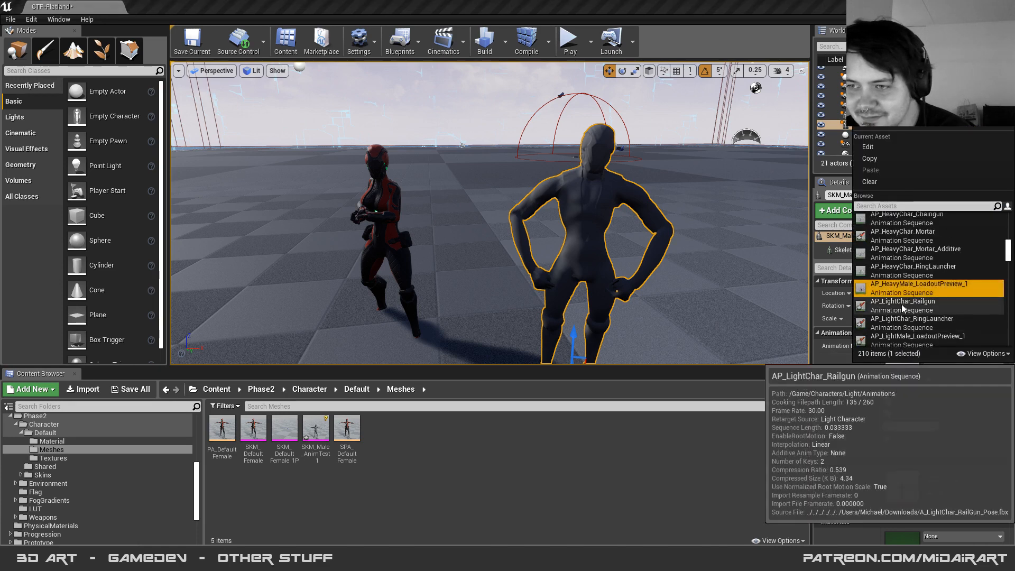
click(903, 306)
- Filter the animation assets by "med", assign AP_MedChar_Blaster to the male mesh, and inspect the pose from the front
click(930, 366)
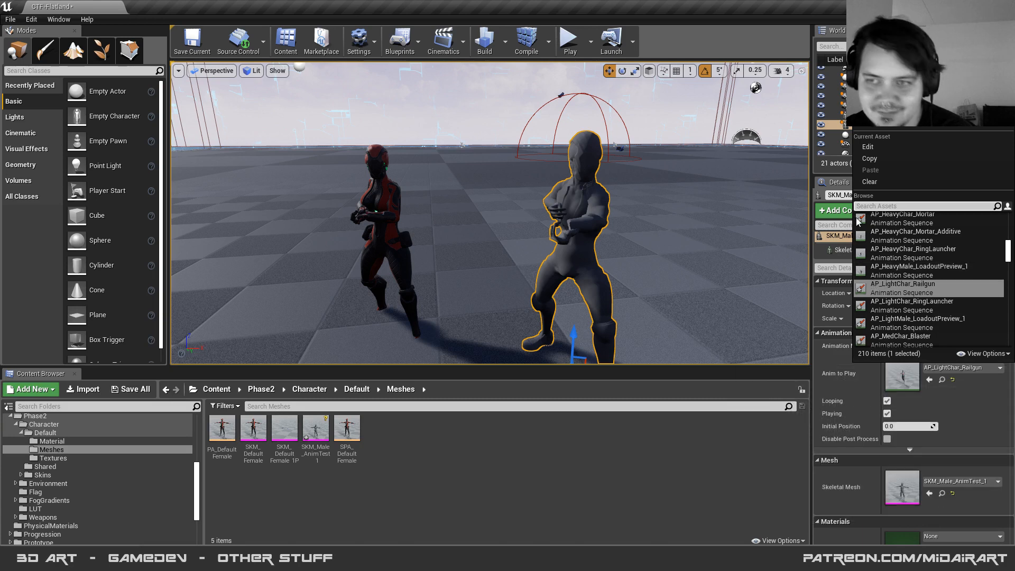
text(medi)
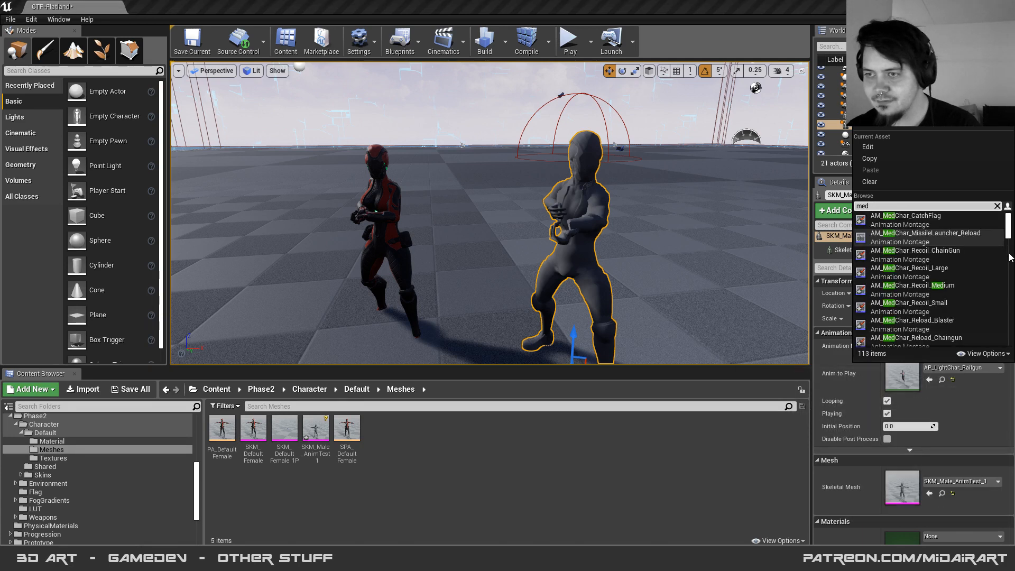
scroll(920, 301, down, 6)
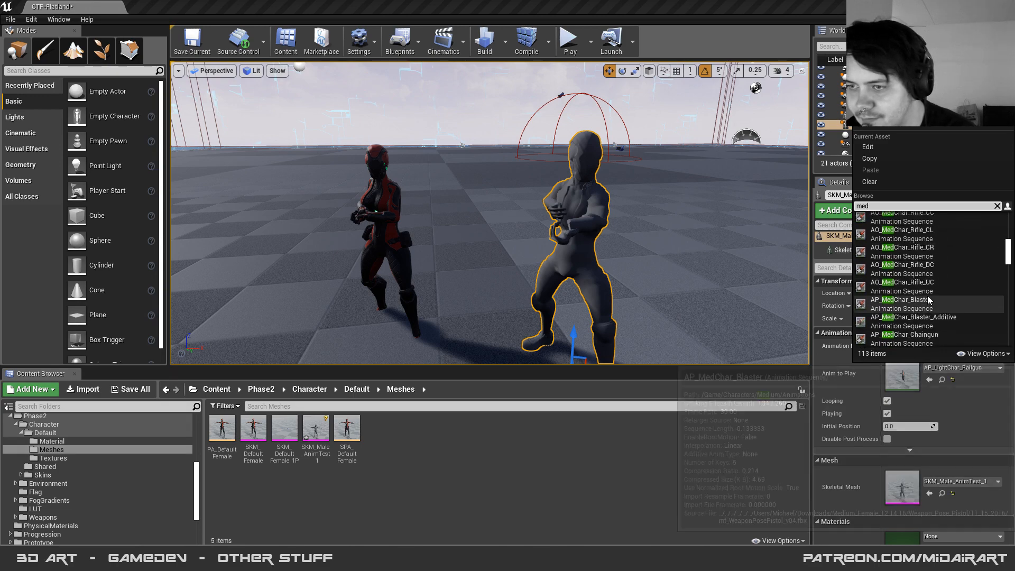
click(920, 301)
right_drag(684, 214, 180, 214)
key(s)
right_drag(761, 204, 607, 219)
key(d)
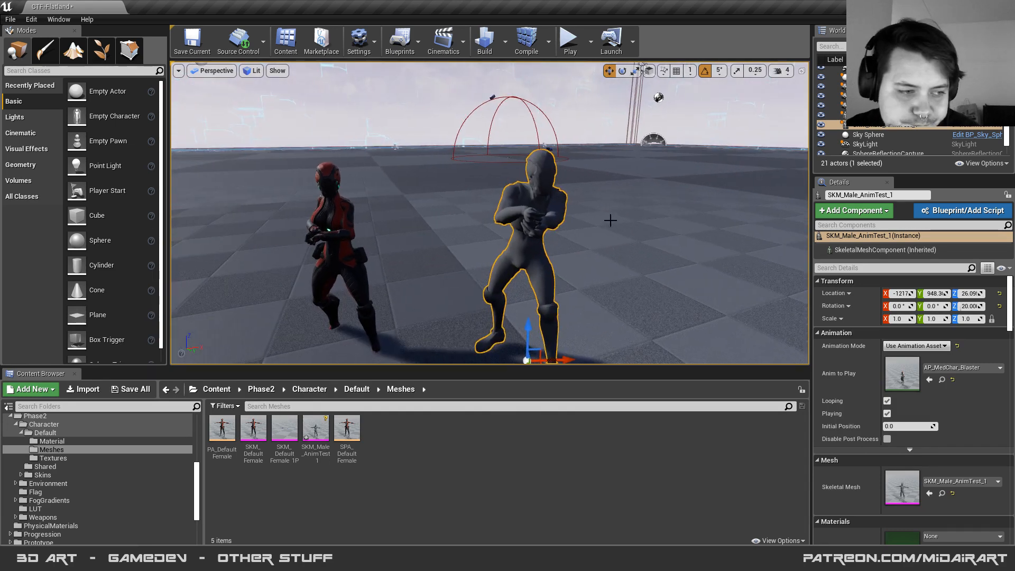
right_drag(593, 249, 576, 254)
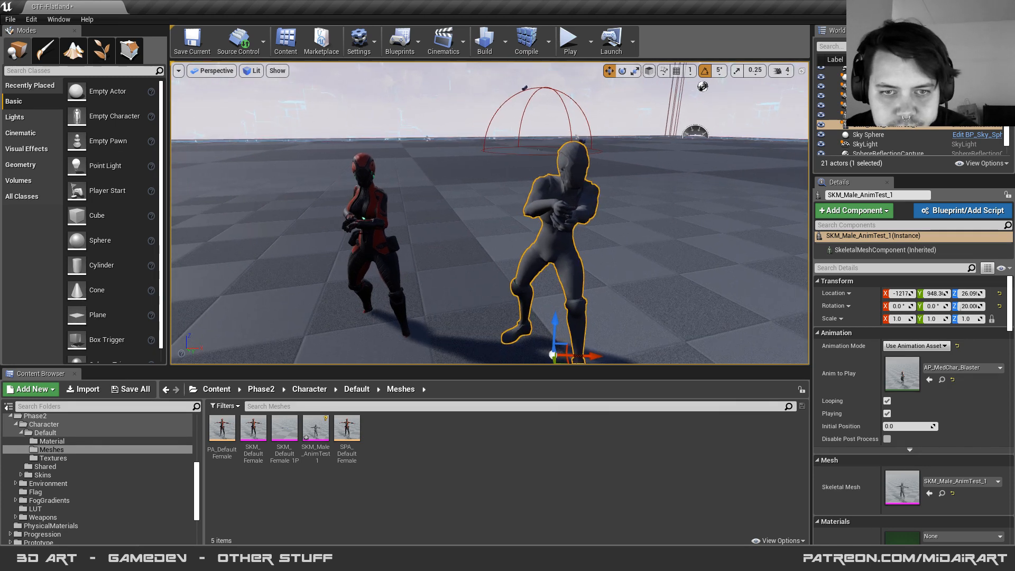
- Check the animation assigned to the female mesh, reselect the male mesh, and compare both poses from farther away
click(376, 264)
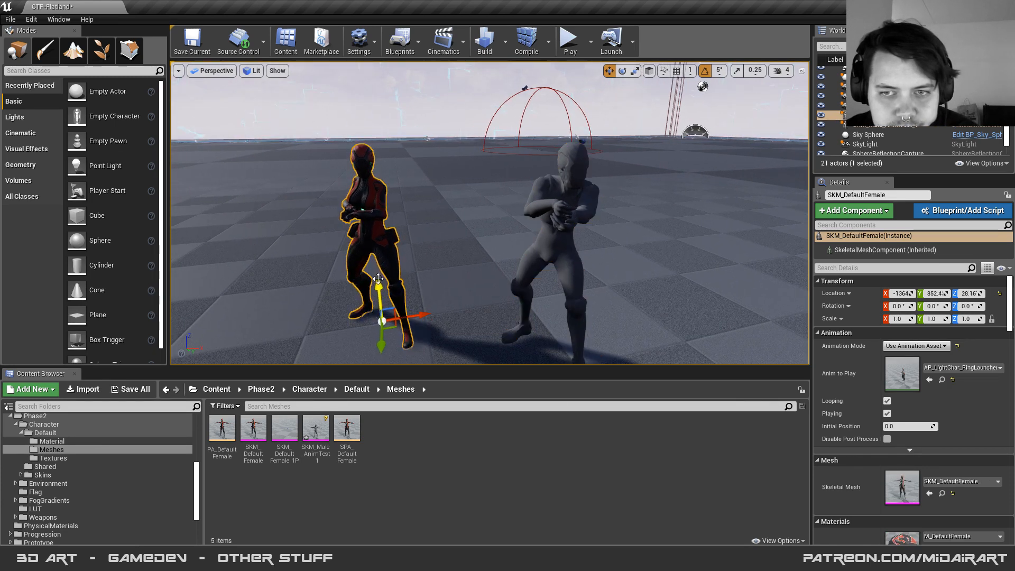
click(521, 255)
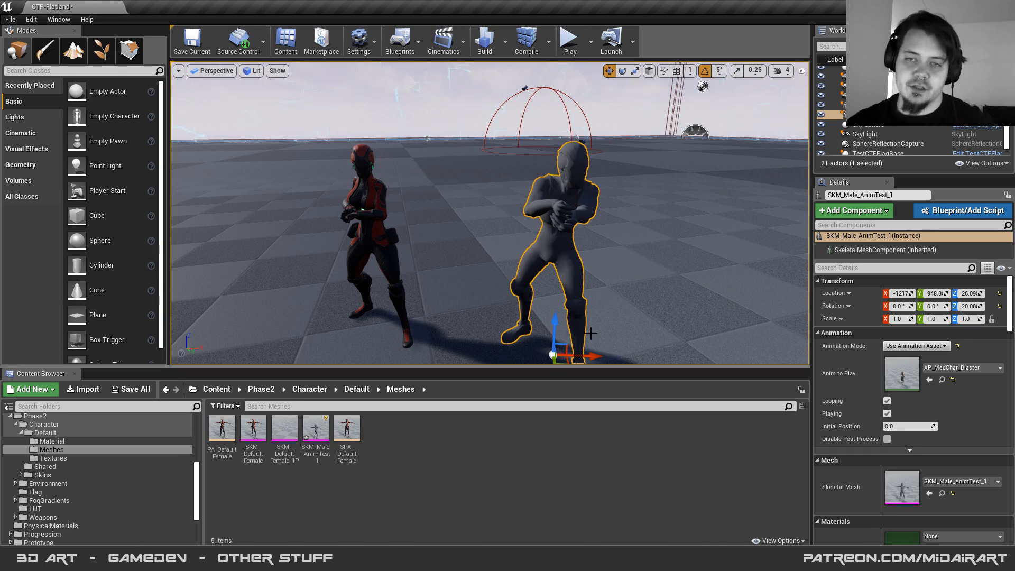
right_drag(565, 185, 381, 158)
key(s)
right_drag(553, 202, 552, 202)
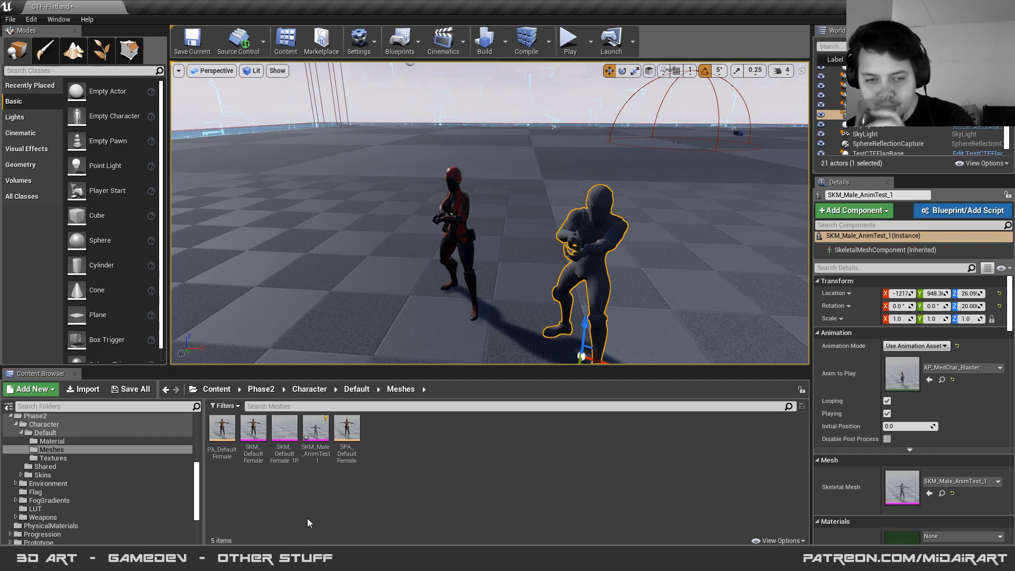
- Switch to Blender and bring up the AnimTest3.blend window, moving the Body_High.blend window out of the way
mouse_move(292, 542)
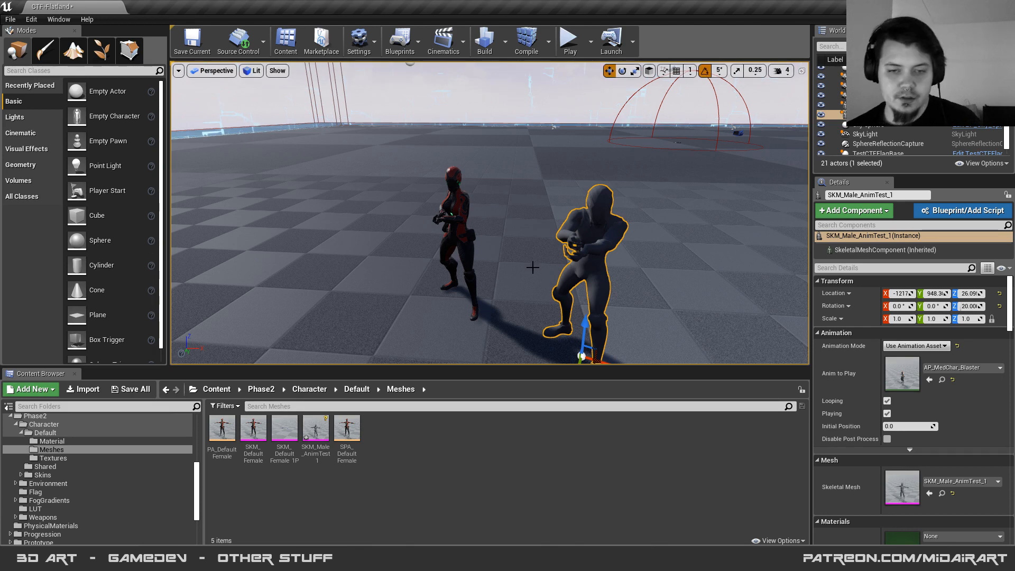
key(super+3)
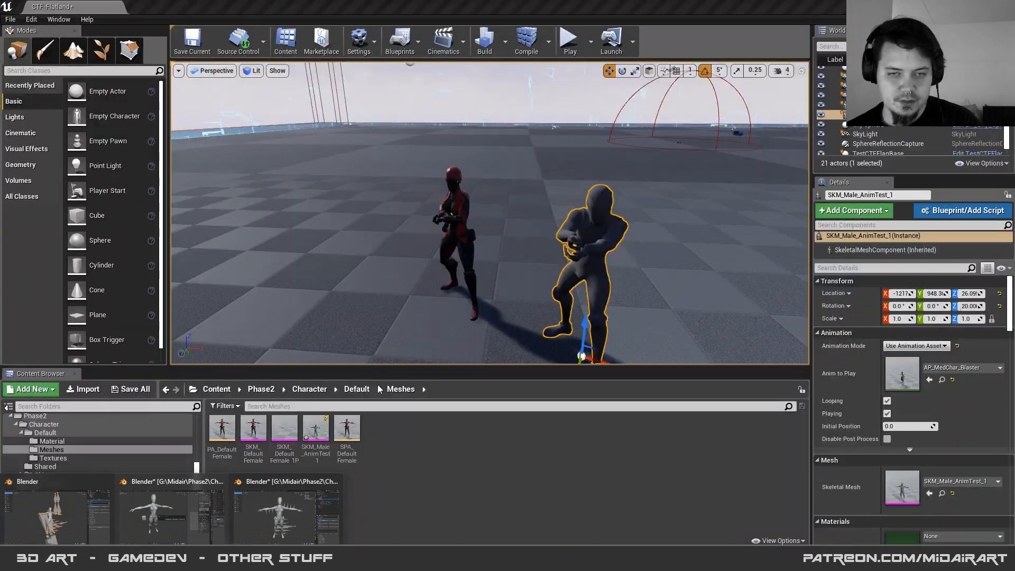
click(87, 508)
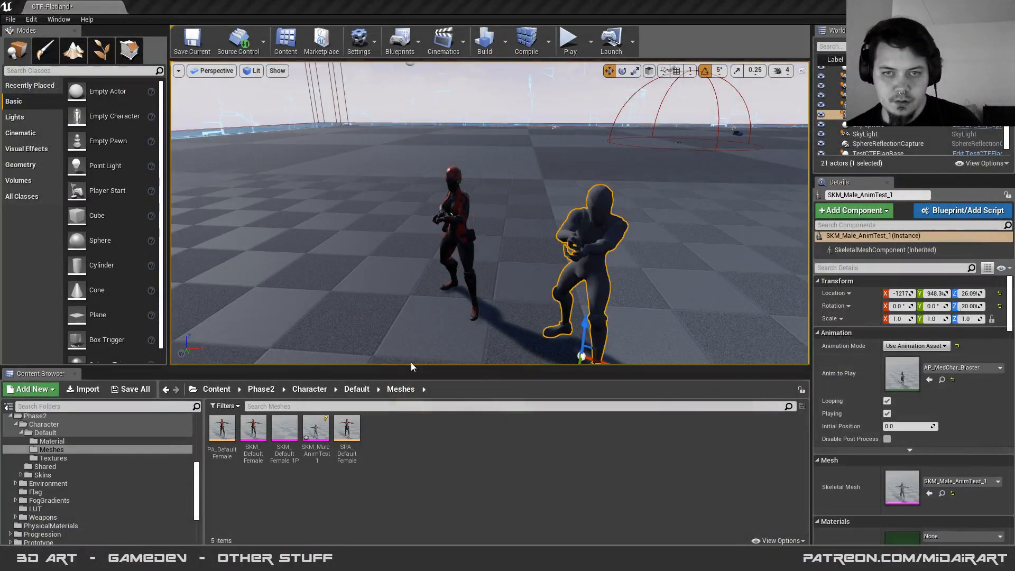
mouse_move(83, 558)
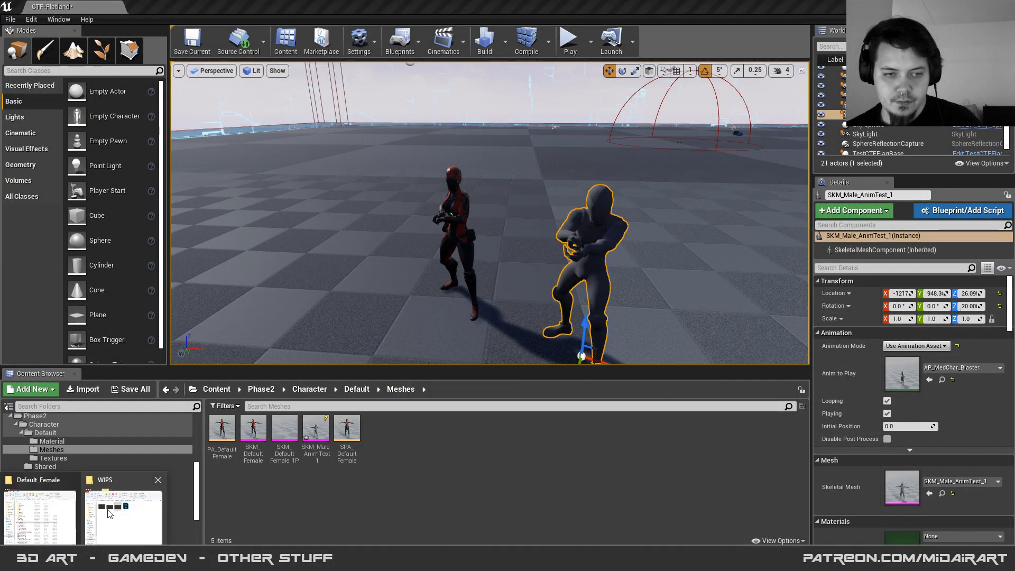
mouse_move(142, 558)
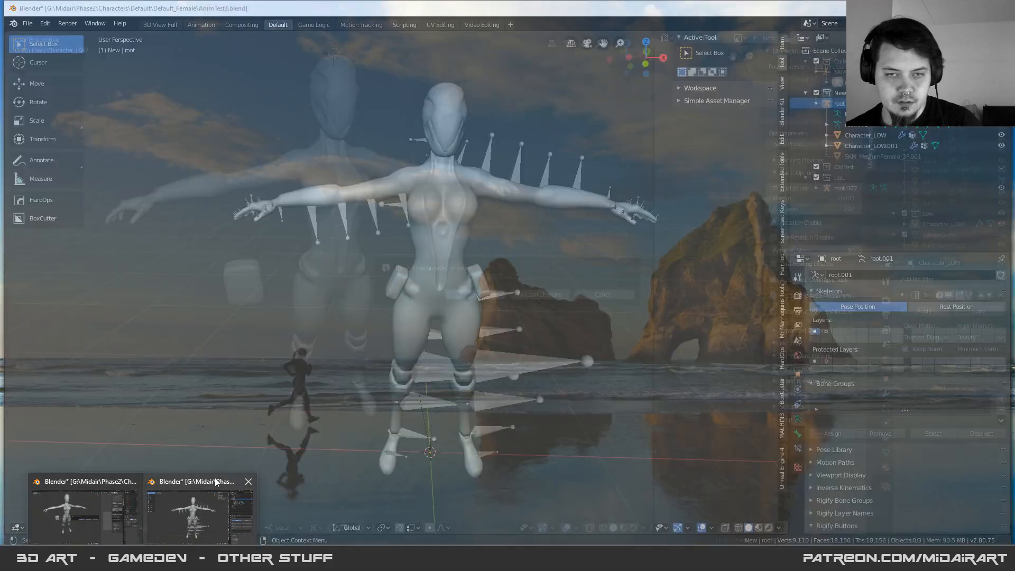
mouse_move(132, 490)
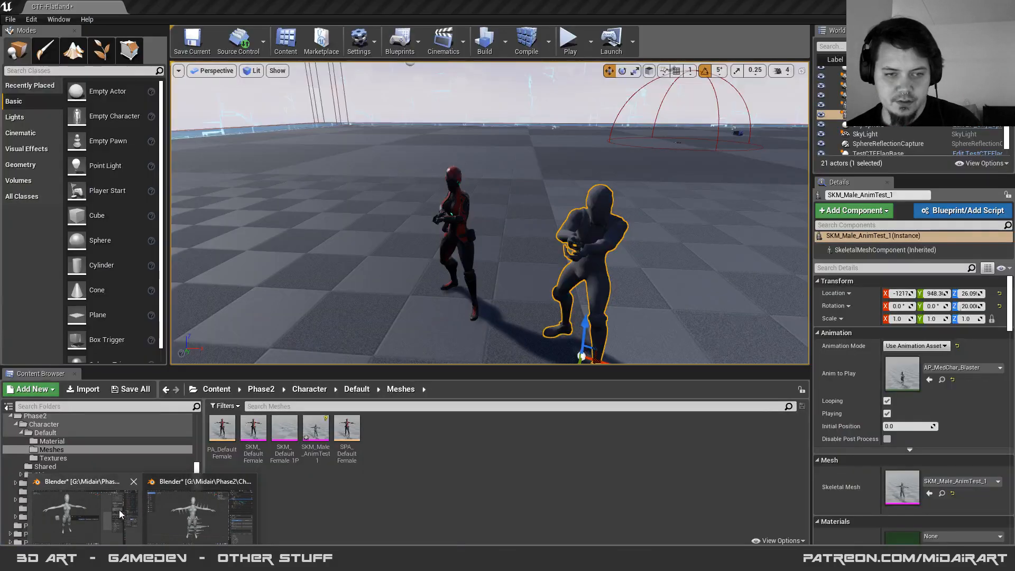
click(85, 513)
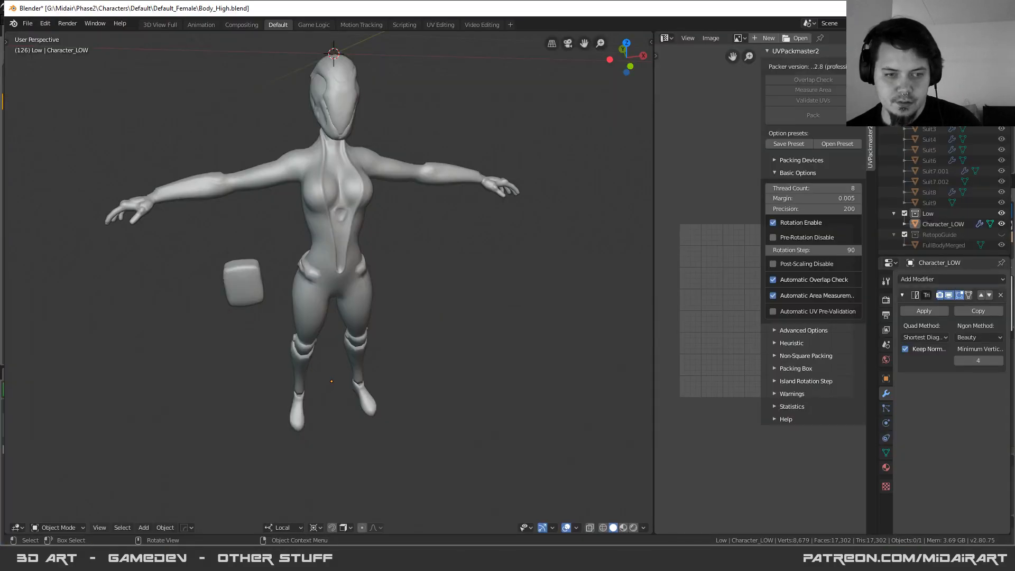
click(949, 8)
click(949, 8)
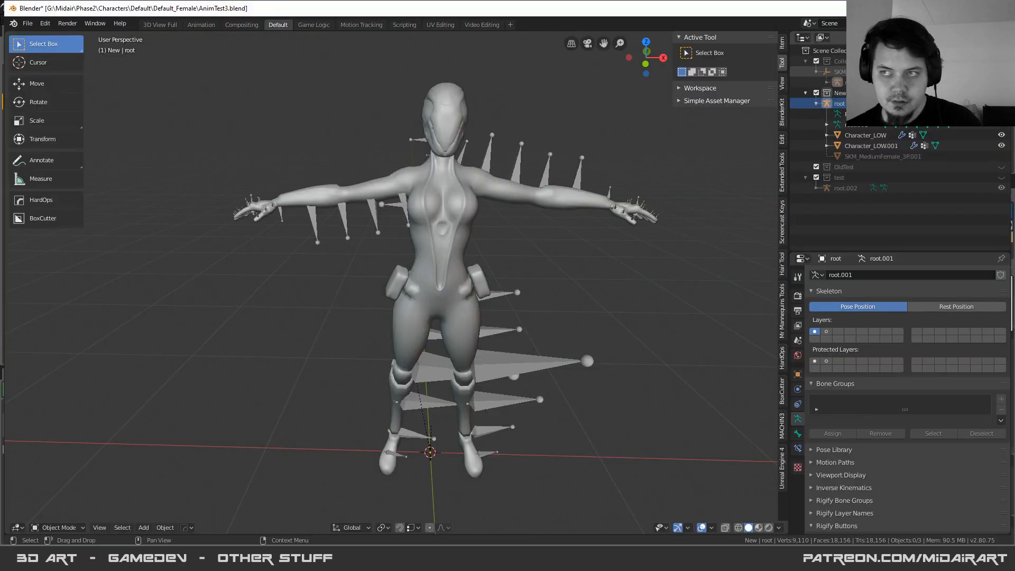
- Return to Unreal Engine, deselect the male mesh, and close the editor without saving the modified content
key(alt+Tab)
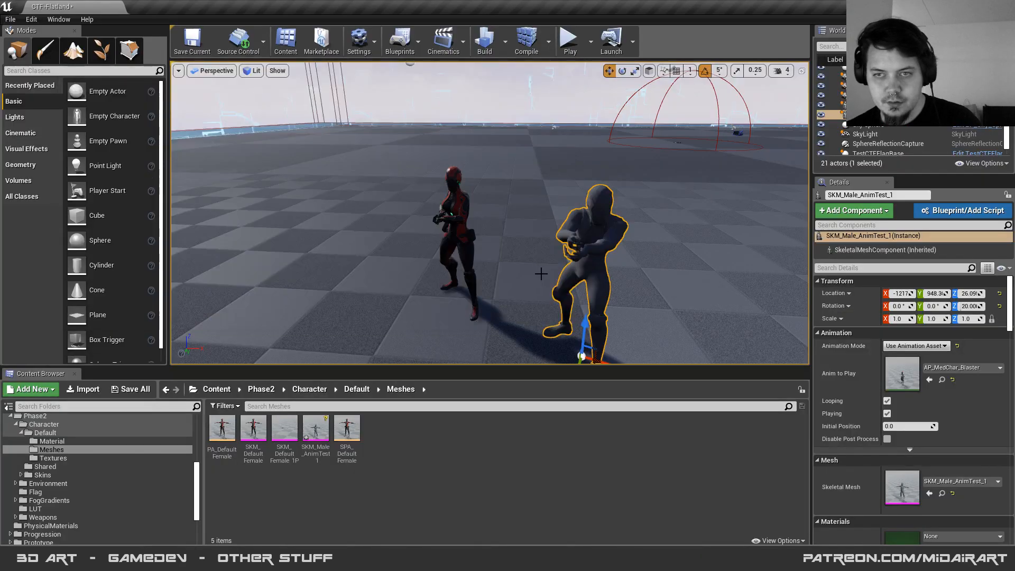
key(f)
key(Escape)
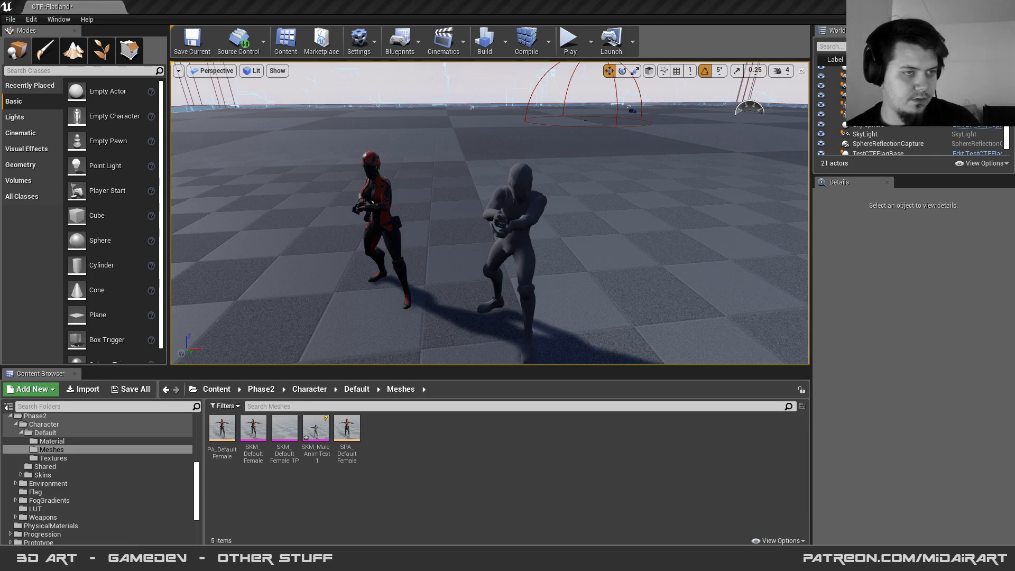
key(ctrl+shift+s)
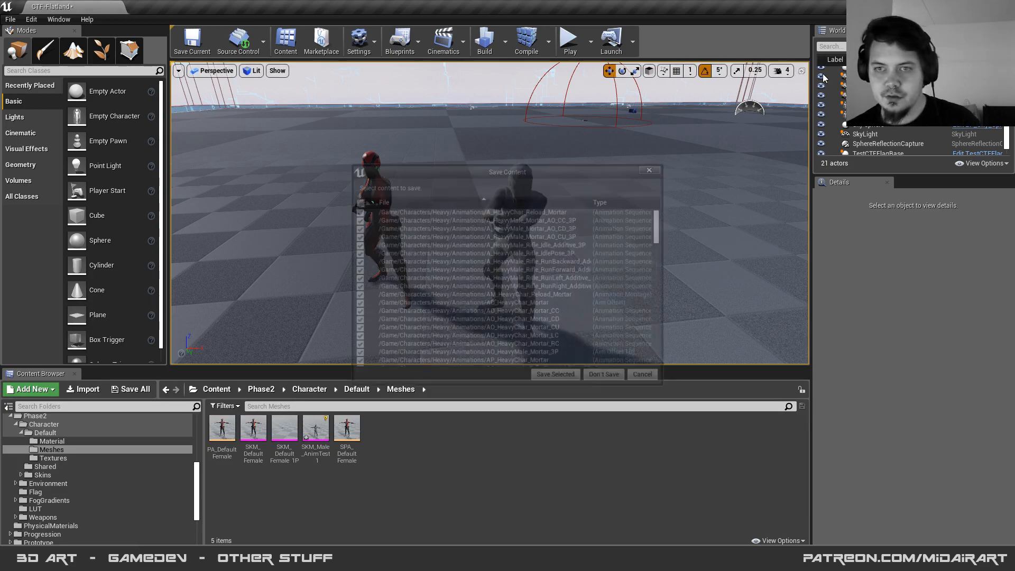
click(597, 379)
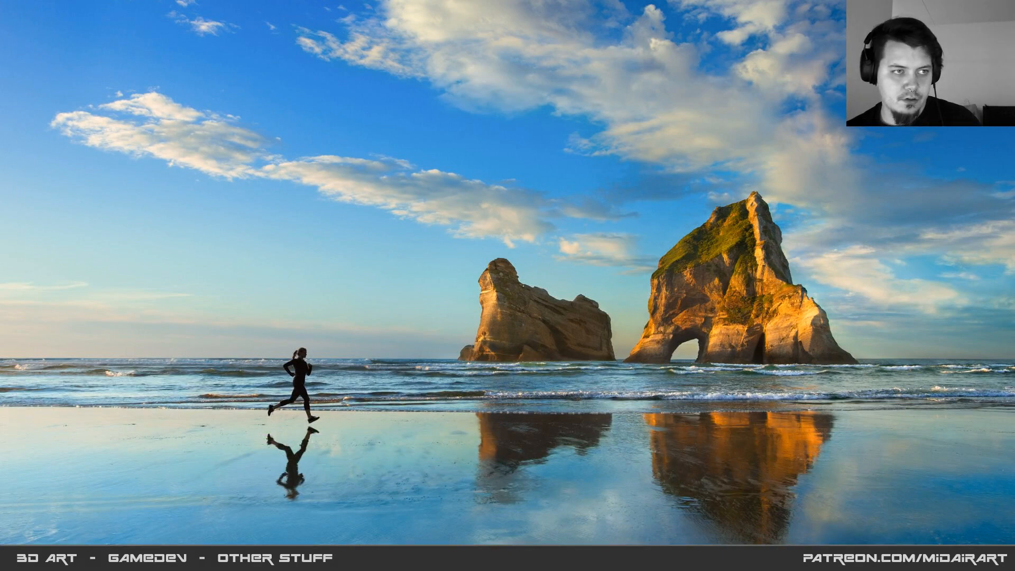
- Save the ZBrush tool in the Default Male folder, overwriting the existing DefaultMale_001 file
click(589, 317)
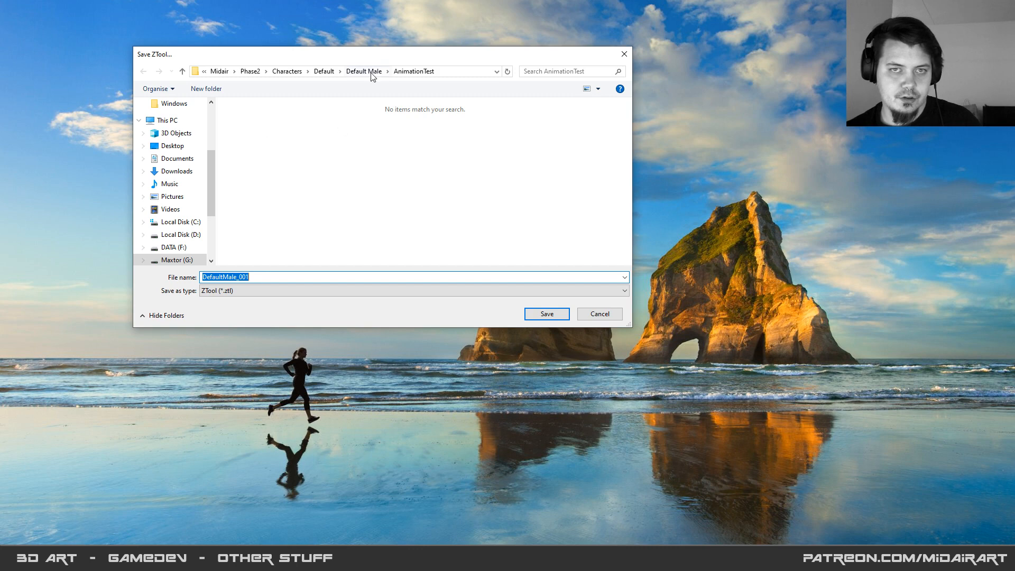
click(368, 71)
double_click(274, 132)
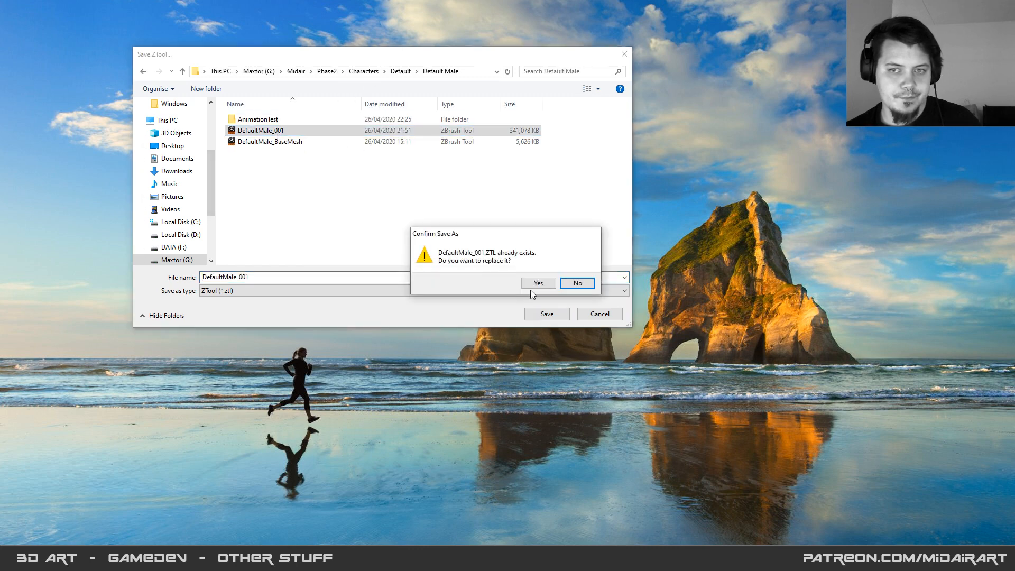
click(531, 288)
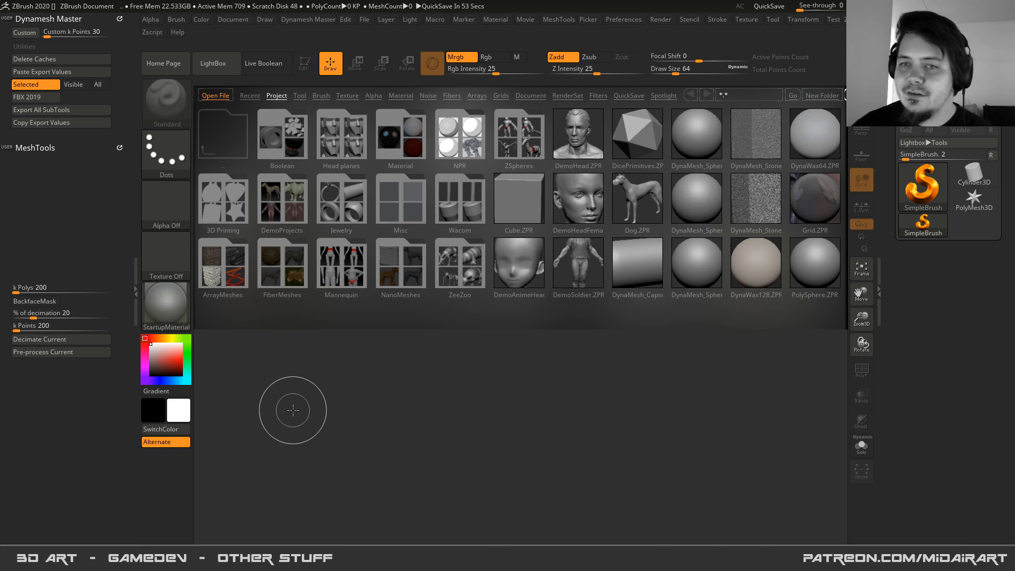
- Load the male character tool in ZBrush, draw it on the canvas, clear stray copies, and enter edit mode
key(alt+Tab)
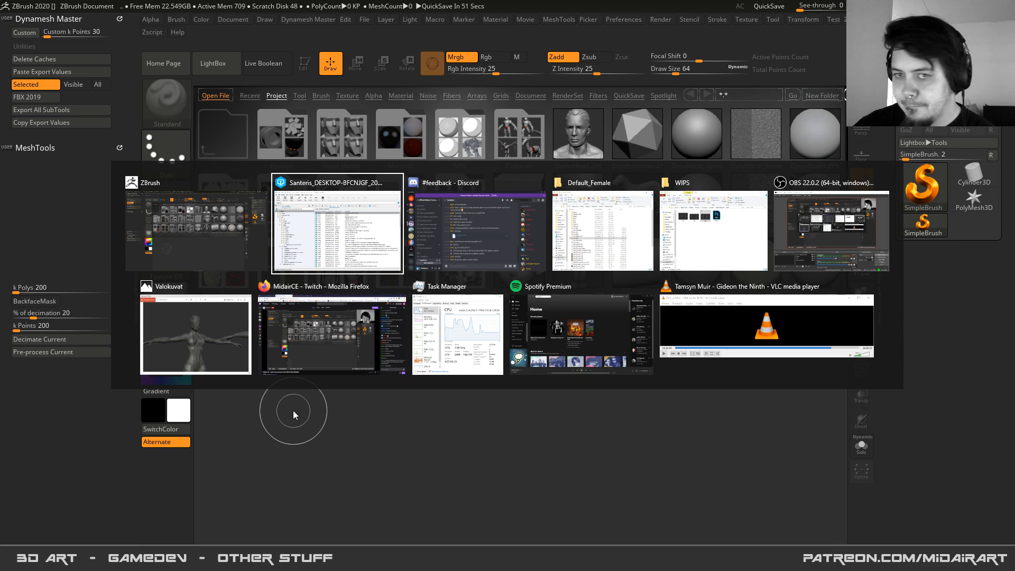
key(alt+Tab)
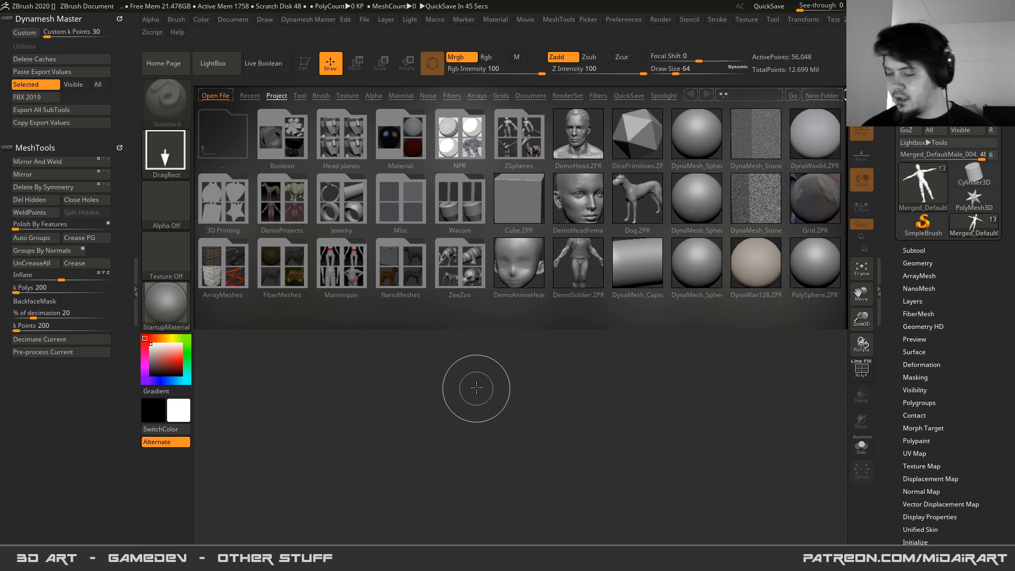
mouse_move(508, 289)
mouse_down()
mouse_move(550, 445)
mouse_move(543, 452)
mouse_up()
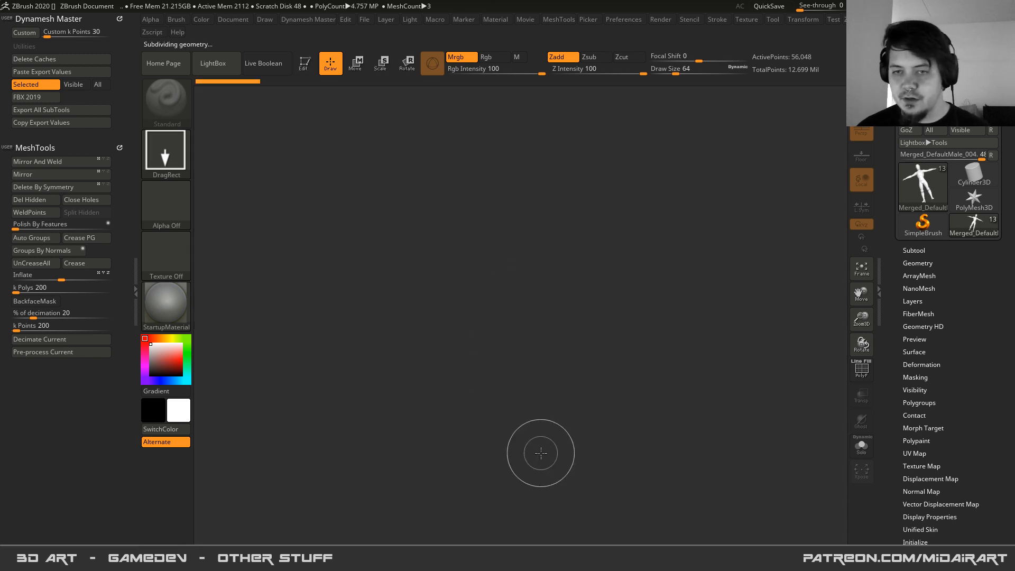
drag(488, 249, 512, 409)
key(ctrl+n)
mouse_move(503, 327)
mouse_down()
mouse_move(494, 312)
mouse_move(527, 394)
mouse_move(512, 372)
mouse_up()
key(t)
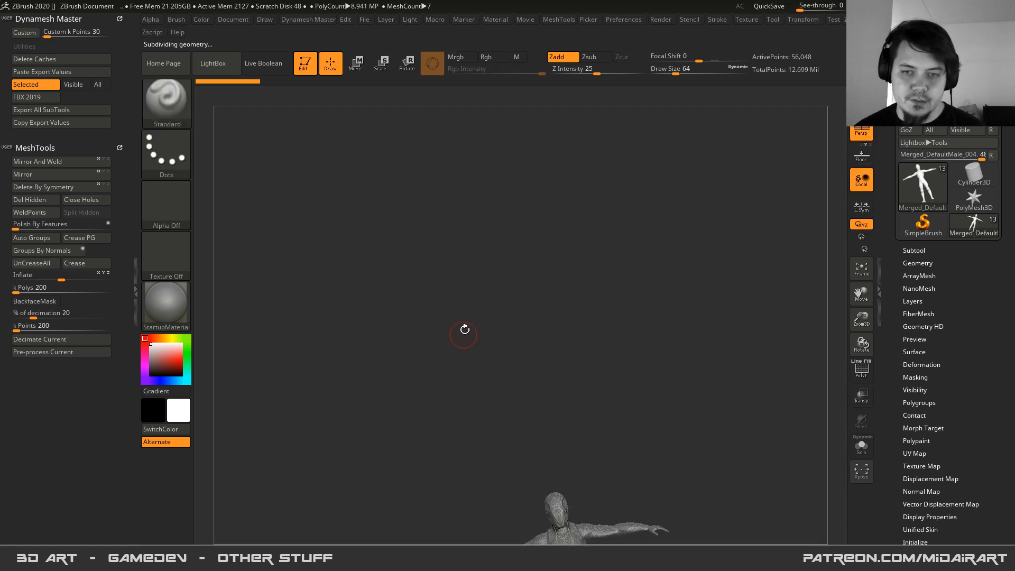
- Center the figure from the front and delete the Merged_DefaultMale_004 subtool, accepting the non-undoable operation
alt+drag(491, 439, 501, 178)
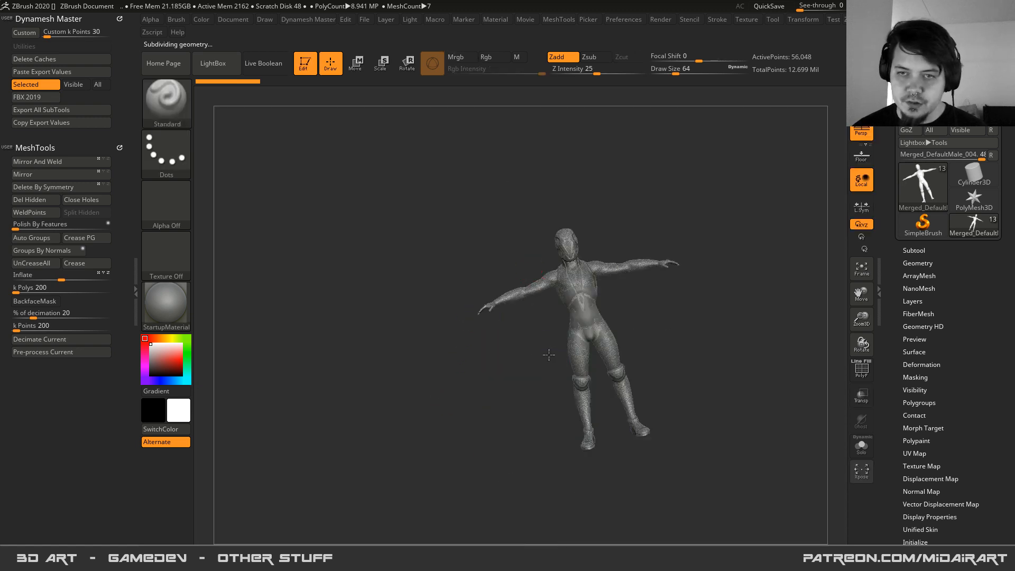
drag(549, 354, 523, 341)
right_drag(523, 340, 551, 363)
ctrl+right_drag(490, 295, 539, 365)
mouse_move(468, 280)
right_down()
mouse_move(462, 287)
mouse_move(523, 372)
right_up()
click(914, 250)
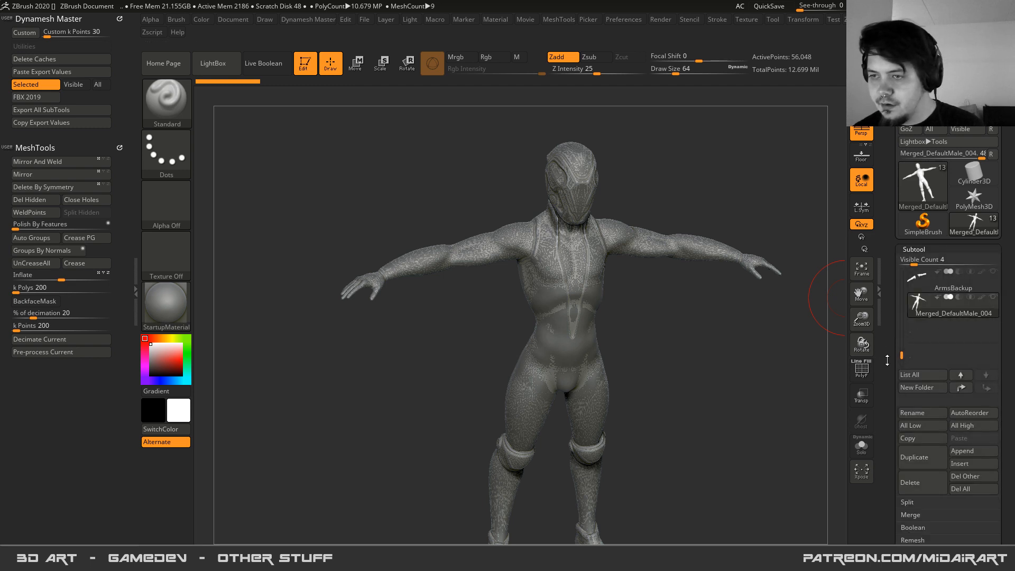
click(910, 482)
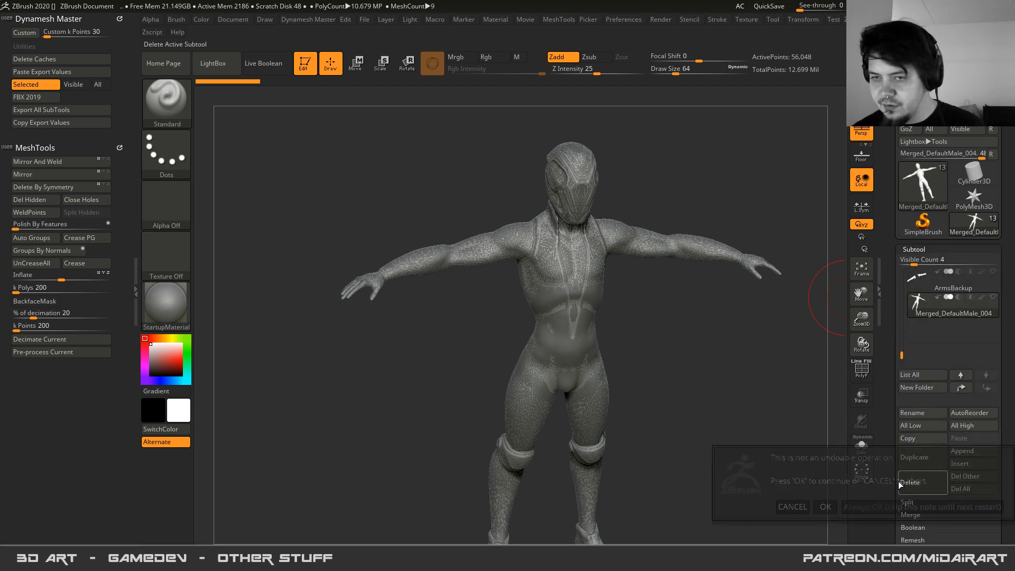
click(822, 506)
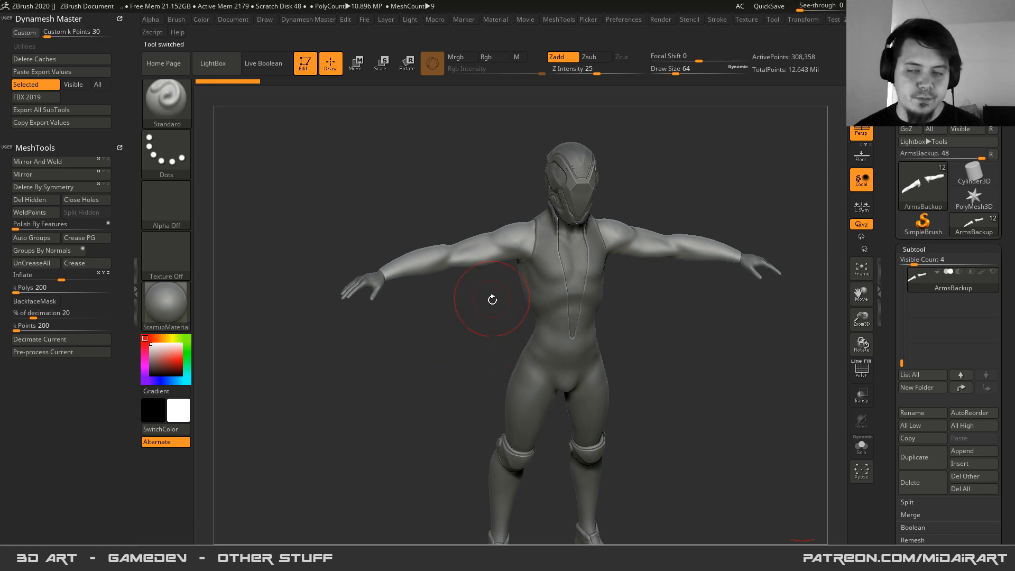
- Select the DefaultMale_001 arms subtool and examine the figure from the front and side
alt+click(476, 262)
mouse_move(470, 329)
mouse_down()
mouse_move(551, 371)
mouse_move(528, 322)
mouse_move(544, 354)
mouse_up()
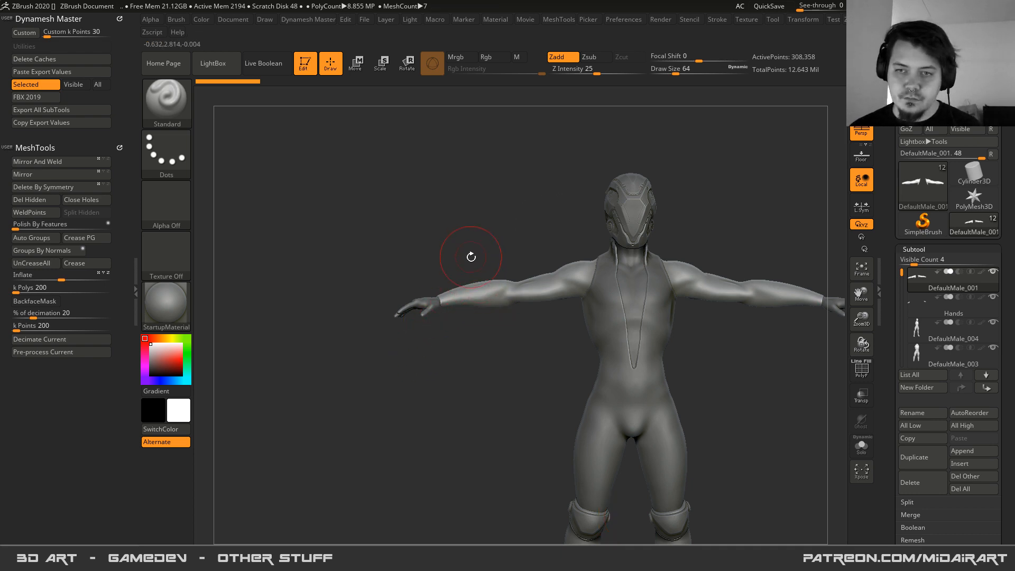
drag(537, 211, 616, 423)
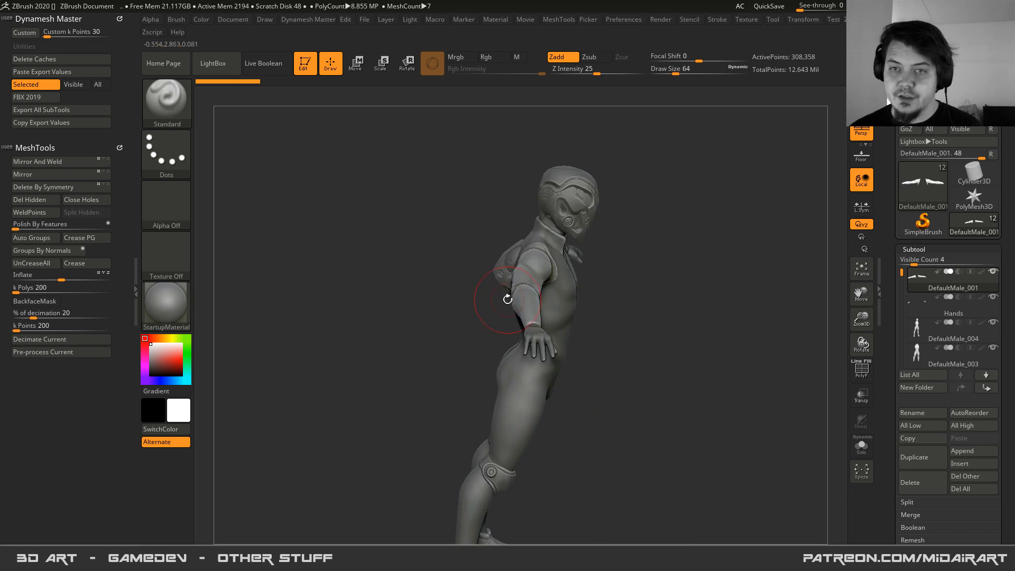
drag(507, 299, 465, 263)
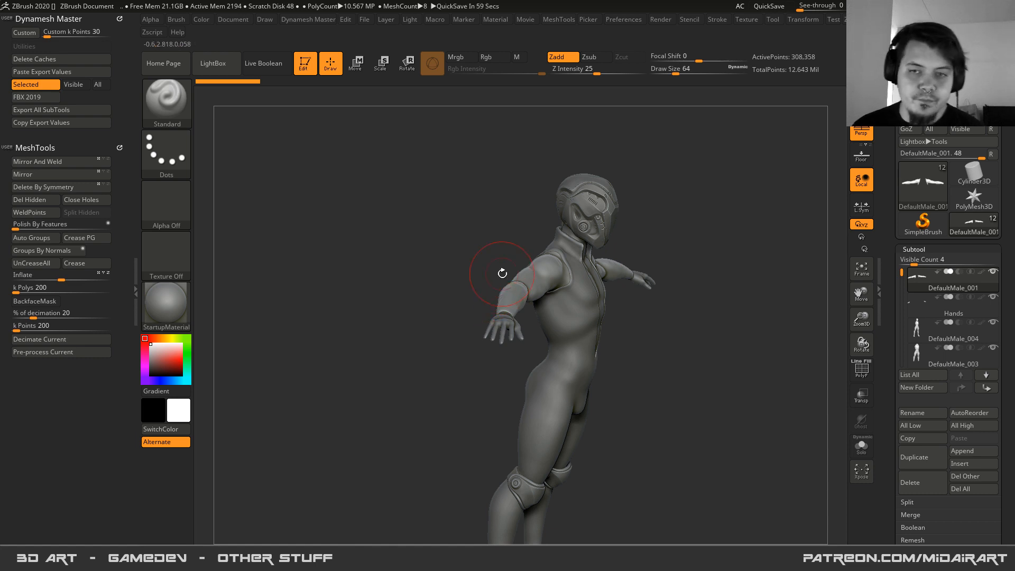
- Select the DefaultMale_003 body subtool and reduce the brush Draw Size to 31 for work around the waist
alt+click(550, 317)
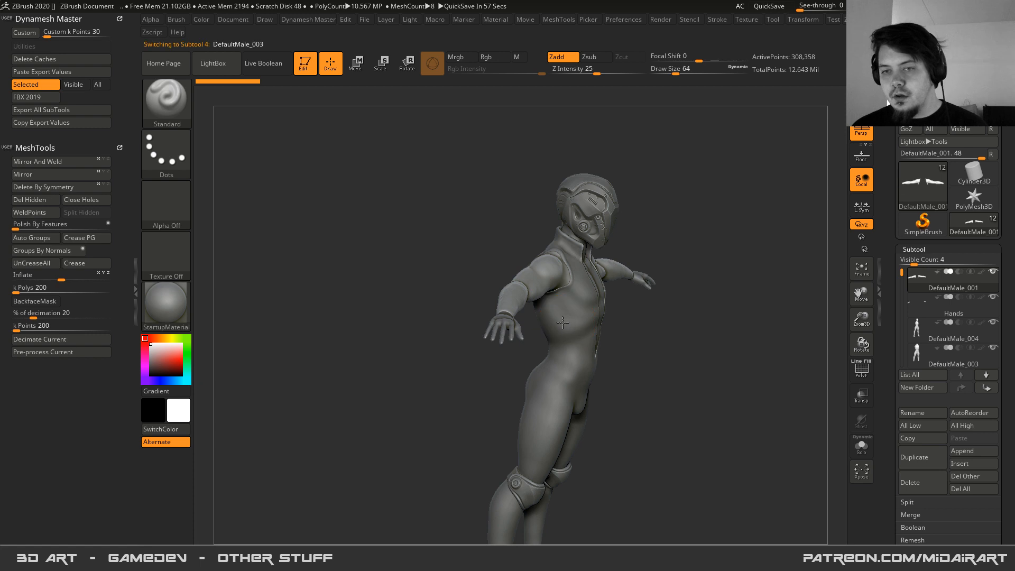
mouse_move(567, 353)
right_down()
mouse_move(535, 338)
mouse_move(556, 336)
right_up()
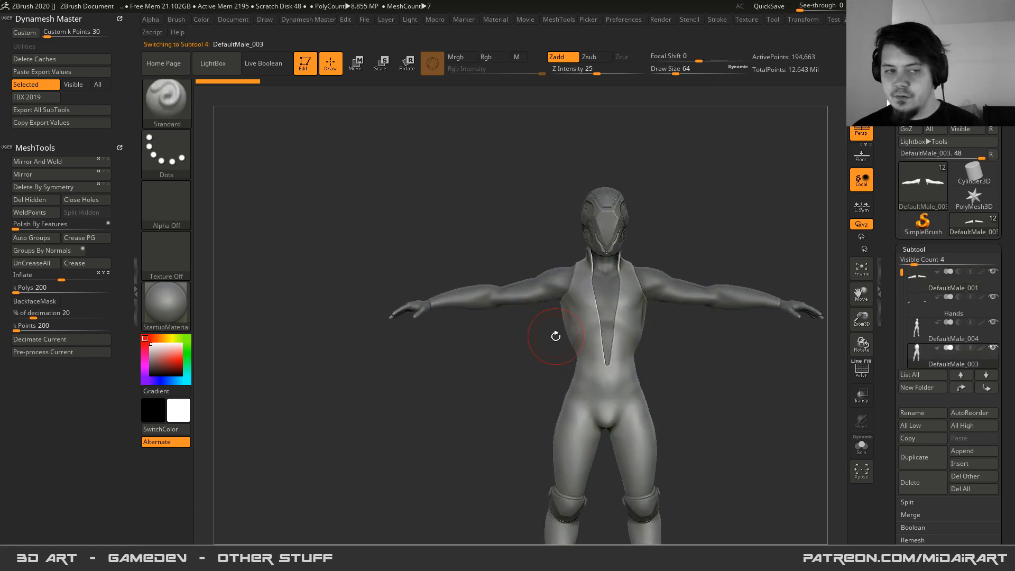
key(space)
drag(530, 291, 520, 291)
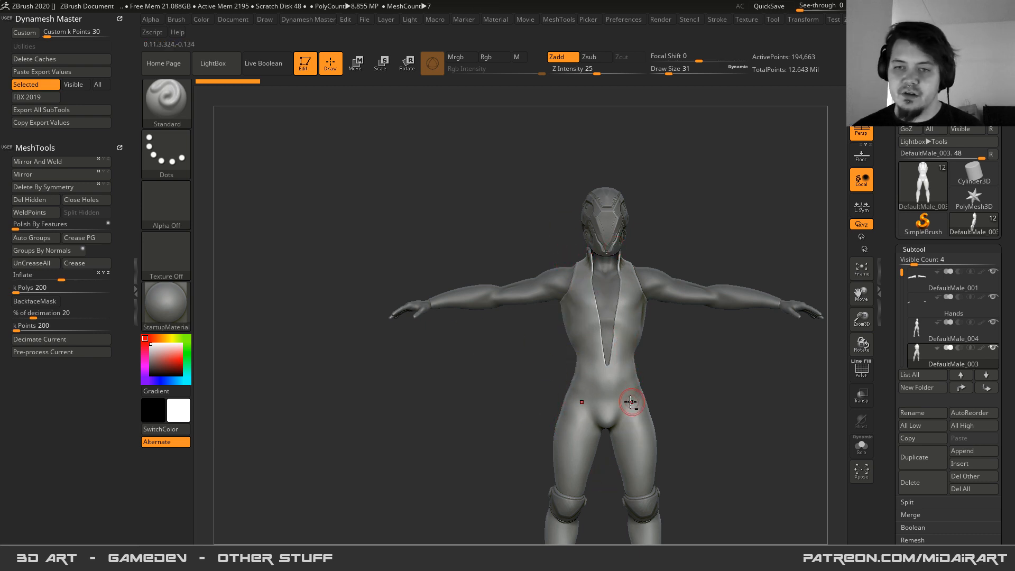
ctrl+right_drag(587, 377, 604, 380)
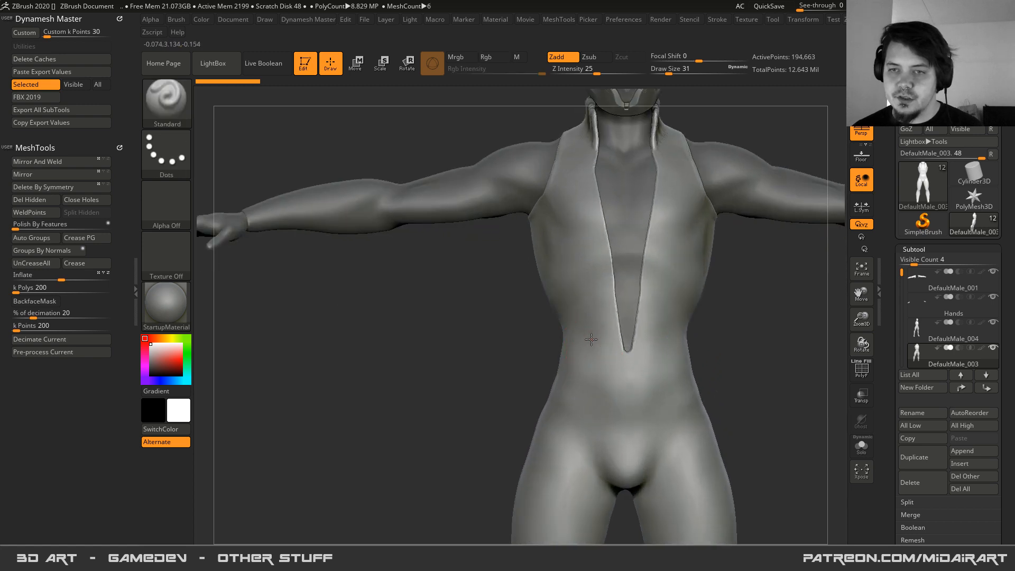
ctrl+right_drag(596, 306, 647, 444)
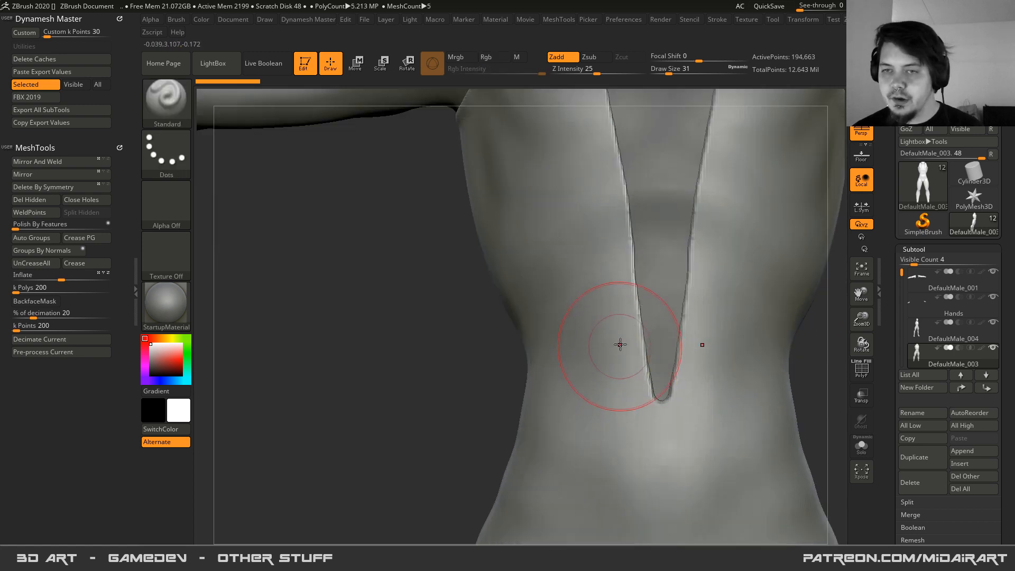
- Adjust the suit's torso with the Move brush at Draw Size 37 and review the chest from several angles
key(b)
key(m)
key(v)
key(space)
drag(622, 284, 630, 284)
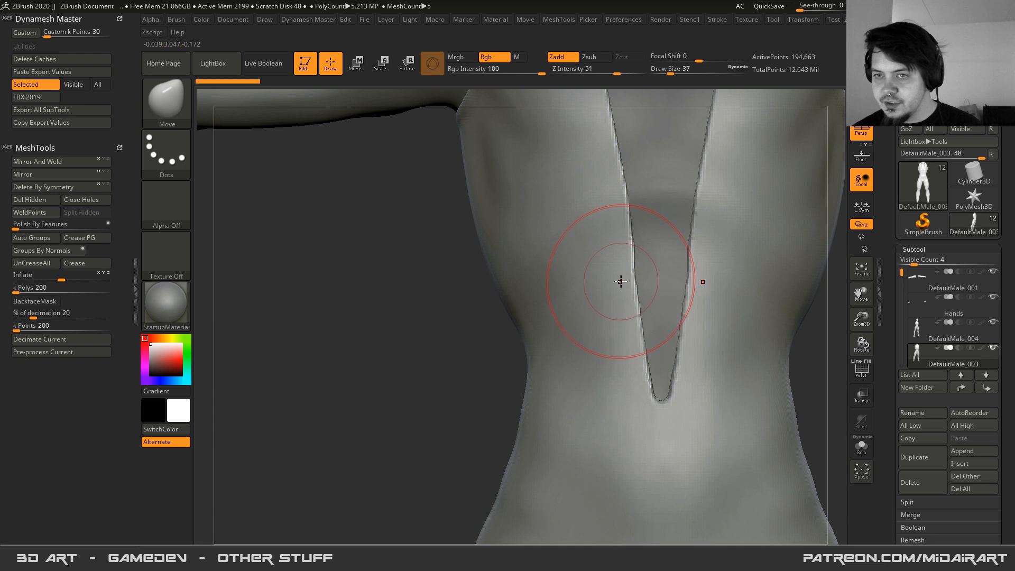
ctrl+right_drag(634, 304, 613, 243)
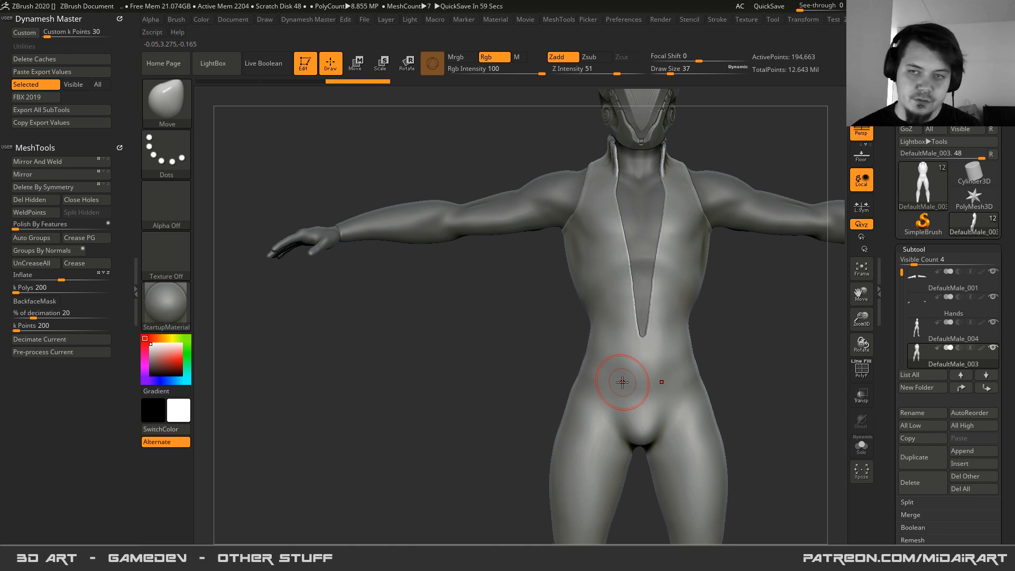
alt+drag(554, 279, 572, 369)
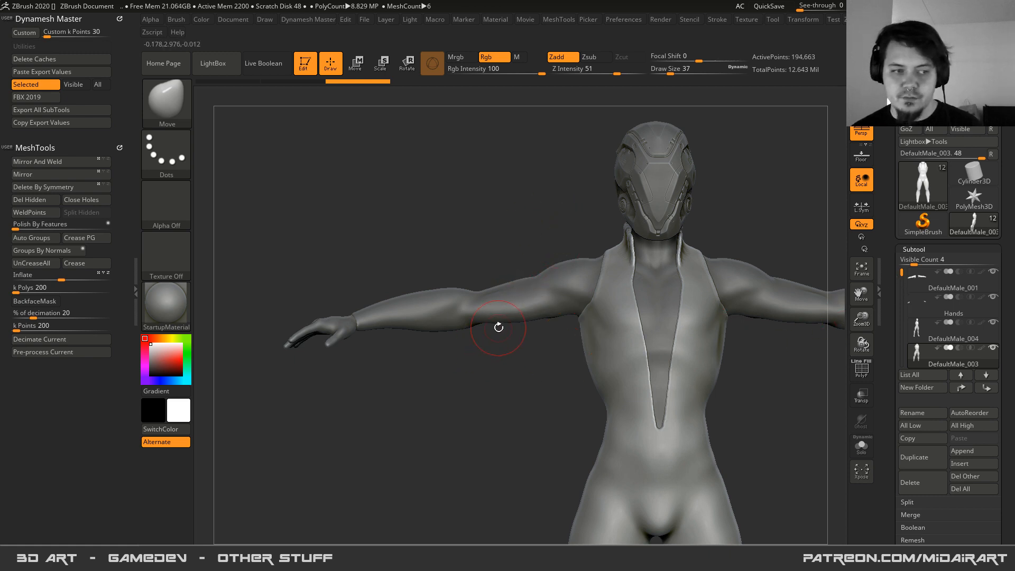
mouse_move(602, 285)
right_down()
mouse_move(634, 323)
mouse_move(582, 258)
mouse_move(593, 317)
right_up()
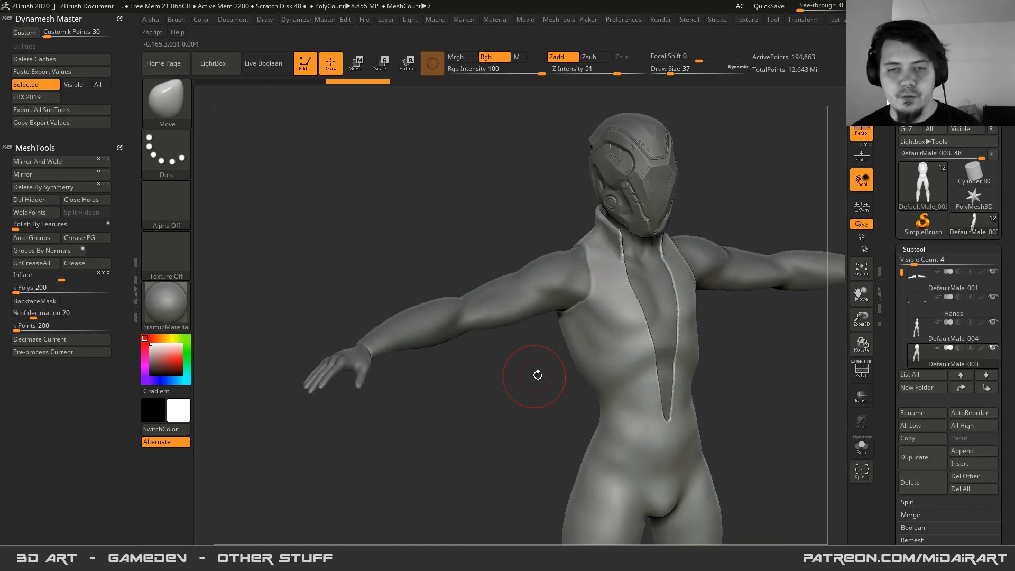
right_drag(540, 375, 545, 318)
- Select the DefaultMale_001 arms subtool and check its polygons by toggling the polyframe display on and off
alt+click(558, 278)
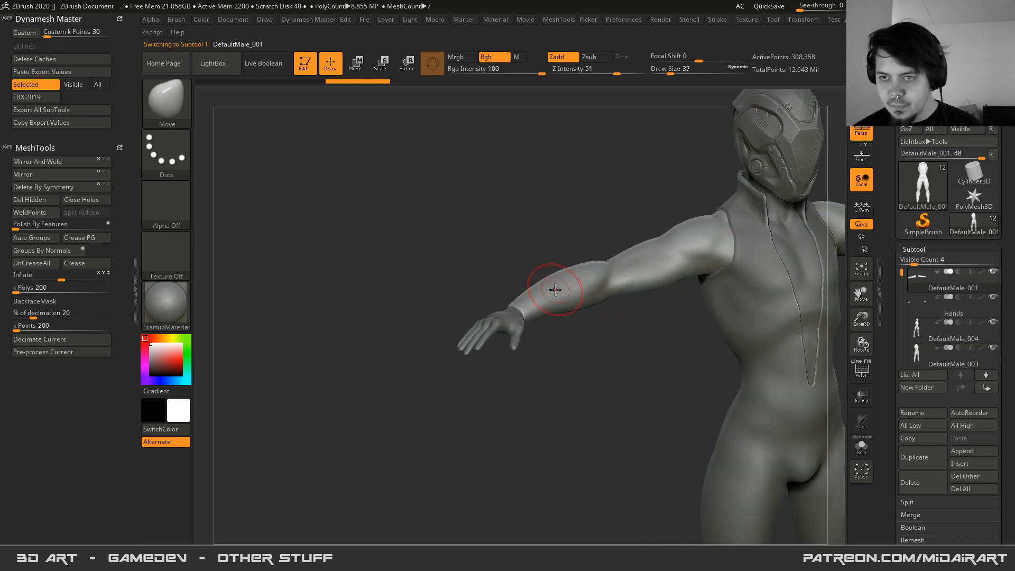
key(shift+f)
mouse_move(579, 304)
right_down()
mouse_move(606, 339)
mouse_move(603, 370)
mouse_move(619, 351)
mouse_move(597, 334)
right_up()
key(shift+f)
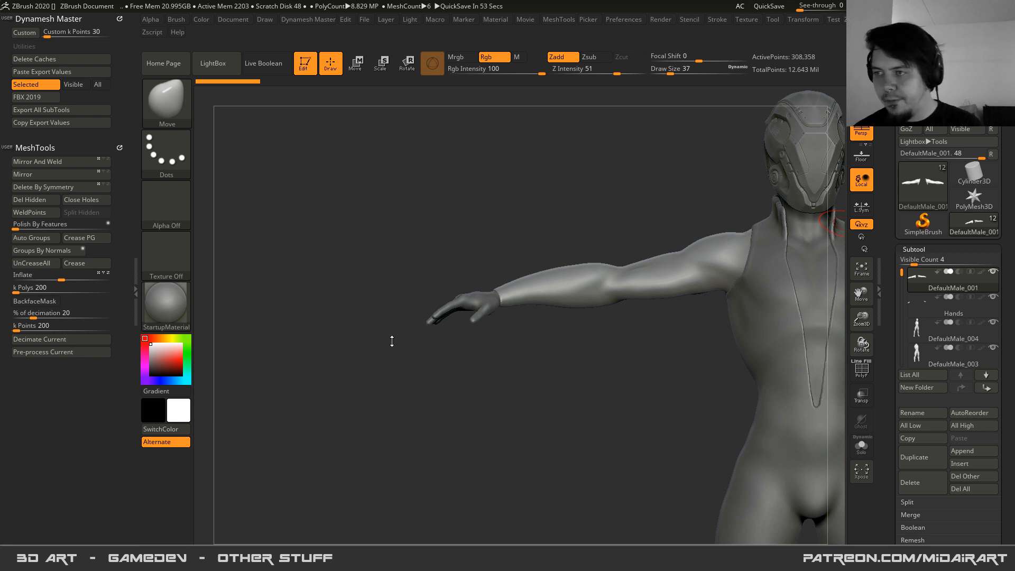
- Reshape the end of the forearm where it meets the hand with the Move brush
drag(499, 335, 496, 392)
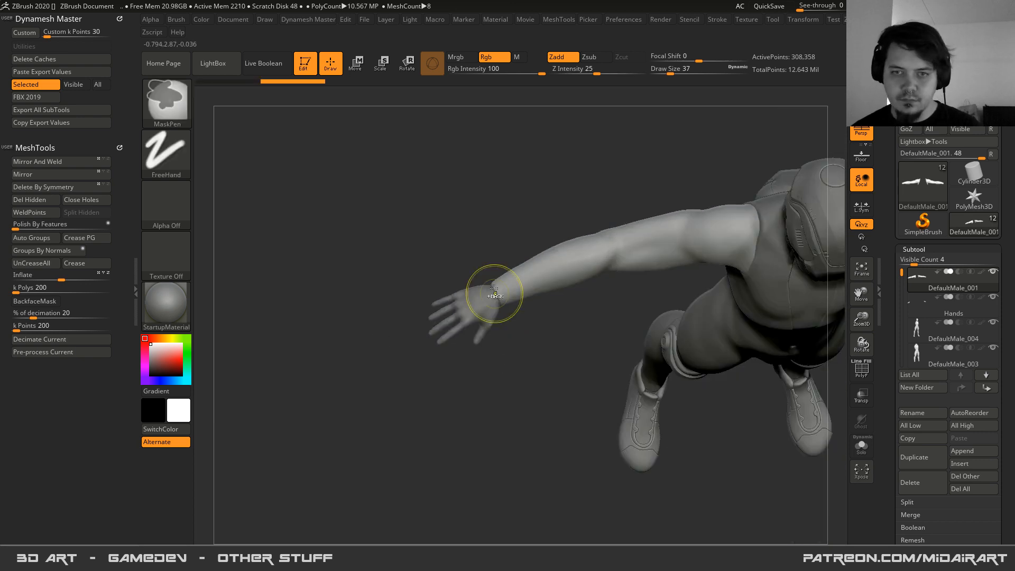
ctrl+right_drag(494, 288, 515, 282)
drag(514, 297, 521, 291)
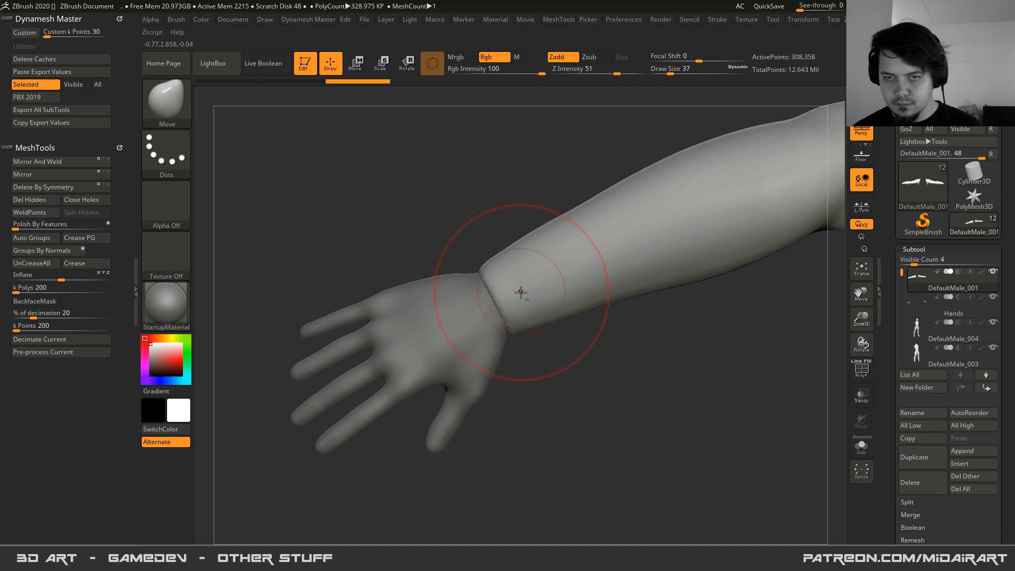
click(520, 325)
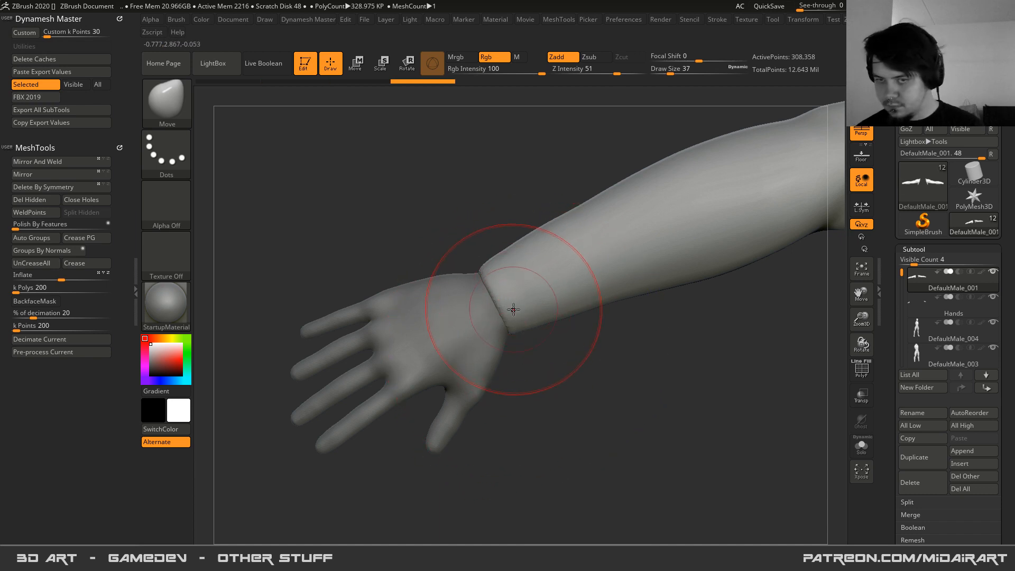
- Inflate the forearm's edge around the wrist with the Inflat brush, using Draw Size 14 and then 9
drag(486, 263, 476, 261)
key(space)
key(b)
key(i)
key(n)
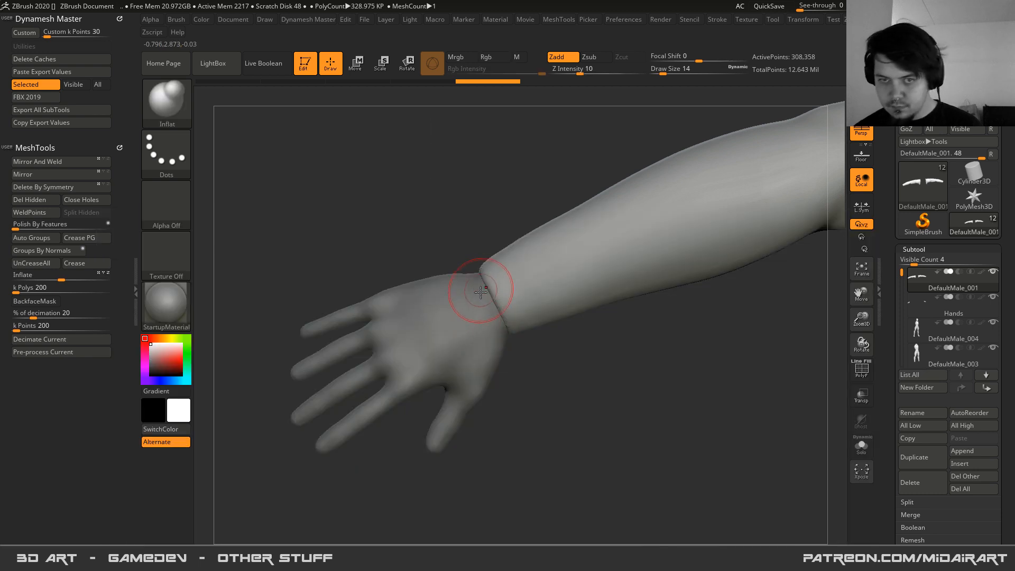
ctrl+right_drag(486, 299, 530, 400)
key(space)
mouse_move(465, 247)
mouse_down()
mouse_move(537, 369)
mouse_move(525, 388)
mouse_up()
right_drag(525, 388, 521, 338)
mouse_move(521, 337)
mouse_down()
mouse_move(539, 390)
mouse_move(499, 314)
mouse_up()
right_drag(499, 314, 512, 322)
right_drag(414, 224, 444, 276)
mouse_move(444, 276)
mouse_down()
mouse_move(403, 294)
mouse_move(436, 285)
mouse_up()
right_drag(437, 285, 412, 275)
mouse_move(413, 275)
mouse_down()
mouse_move(403, 317)
mouse_move(372, 333)
mouse_up()
right_drag(372, 333, 410, 283)
drag(410, 283, 344, 411)
right_drag(344, 411, 390, 306)
mouse_move(344, 419)
right_down()
mouse_move(349, 388)
mouse_move(413, 293)
right_up()
drag(412, 290, 380, 384)
mouse_move(381, 383)
right_down()
mouse_move(356, 390)
mouse_move(408, 311)
right_up()
drag(403, 353, 347, 440)
right_drag(347, 439, 348, 439)
drag(349, 439, 341, 468)
- Select the DefaultMale_003 bodysuit subtool and raise the Inflat brush's Draw Size to 39 for the hips
mouse_move(351, 427)
ctrl+right_down()
mouse_move(408, 374)
mouse_move(398, 254)
mouse_move(414, 258)
mouse_move(418, 202)
ctrl+right_up()
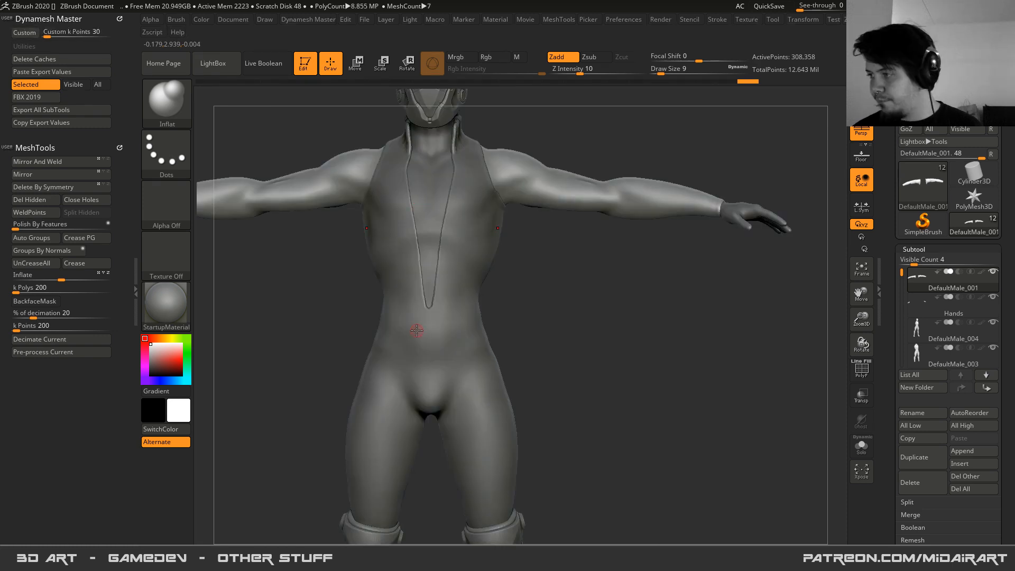
alt+click(377, 396)
mouse_move(403, 433)
alt+right_down()
mouse_move(443, 303)
mouse_move(460, 300)
alt+right_up()
key(space)
drag(444, 276, 455, 276)
mouse_move(457, 287)
right_down()
mouse_move(442, 267)
mouse_move(483, 335)
mouse_move(408, 323)
right_up()
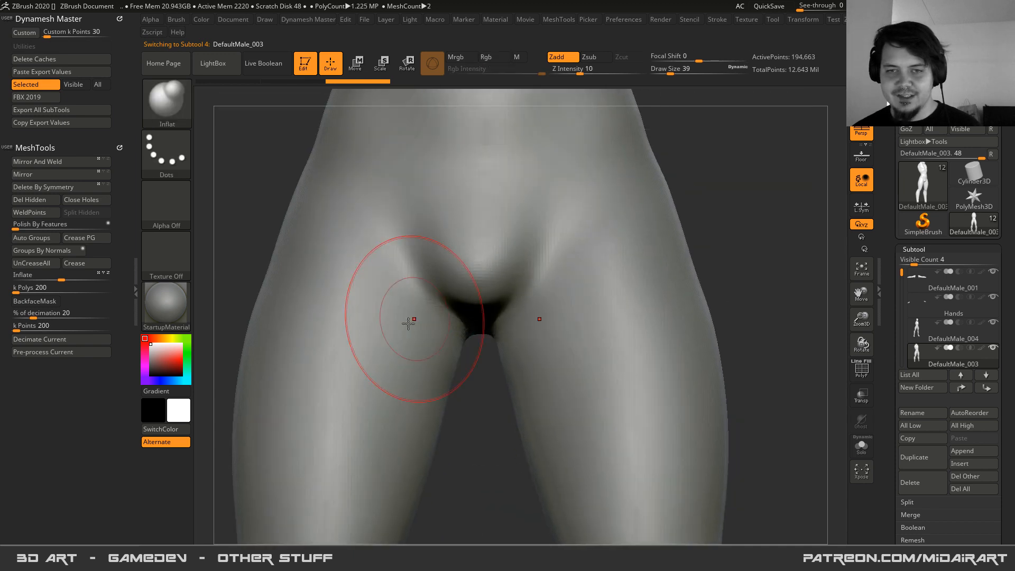
- Build up the crease between groin and upper thigh with the ClayBuildup brush at Draw Size 25, and smooth the strokes
key(space)
mouse_move(419, 257)
mouse_down()
mouse_move(379, 281)
mouse_move(408, 277)
mouse_move(397, 266)
mouse_up()
key(b)
key(c)
key(b)
key(space)
key(space)
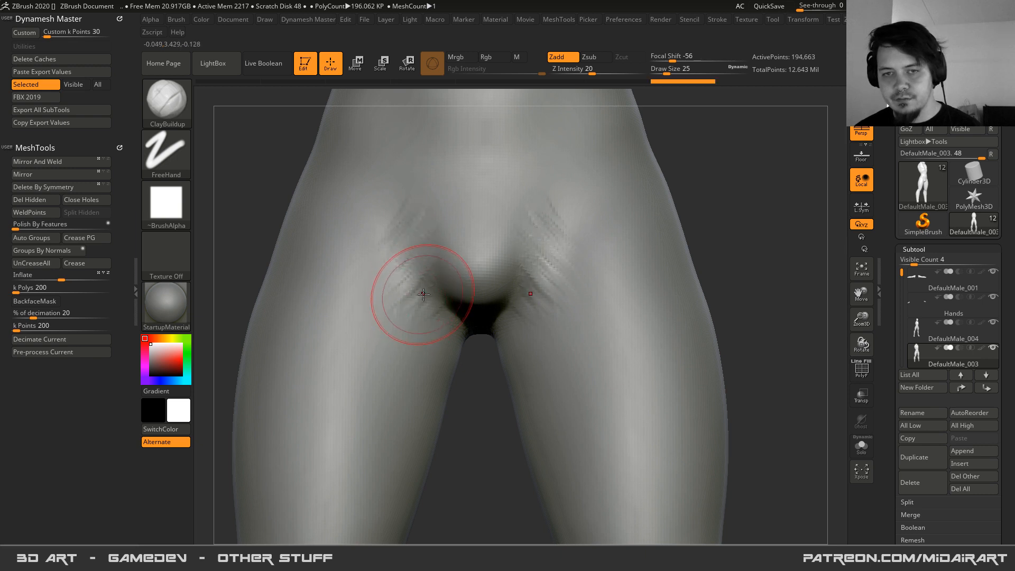
drag(422, 223, 365, 260)
mouse_move(373, 285)
mouse_down()
mouse_move(428, 265)
mouse_move(405, 302)
mouse_move(385, 243)
mouse_up()
right_drag(374, 279, 410, 263)
shift+drag(410, 263, 409, 249)
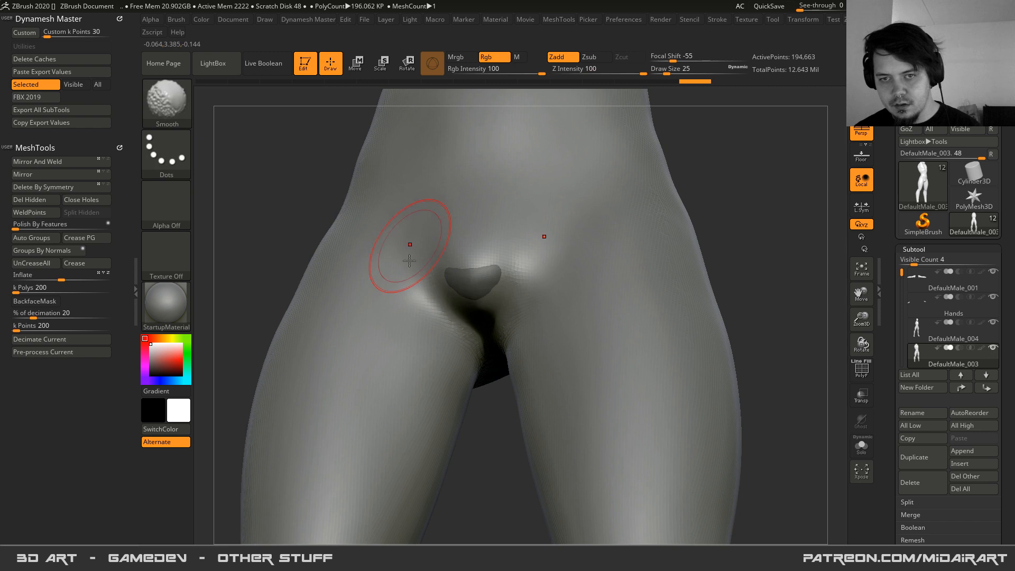
- Select the inner body DefaultMale_004 and smooth the part poking through the suit at the crotch
alt+click(453, 282)
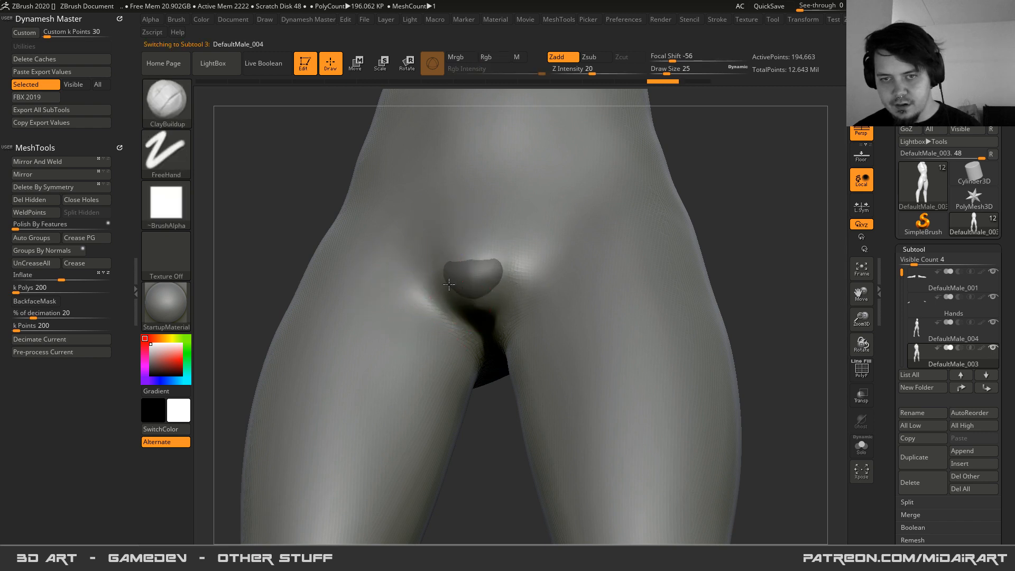
mouse_move(468, 274)
shift+mouse_down()
mouse_move(462, 256)
mouse_move(453, 283)
shift+mouse_up()
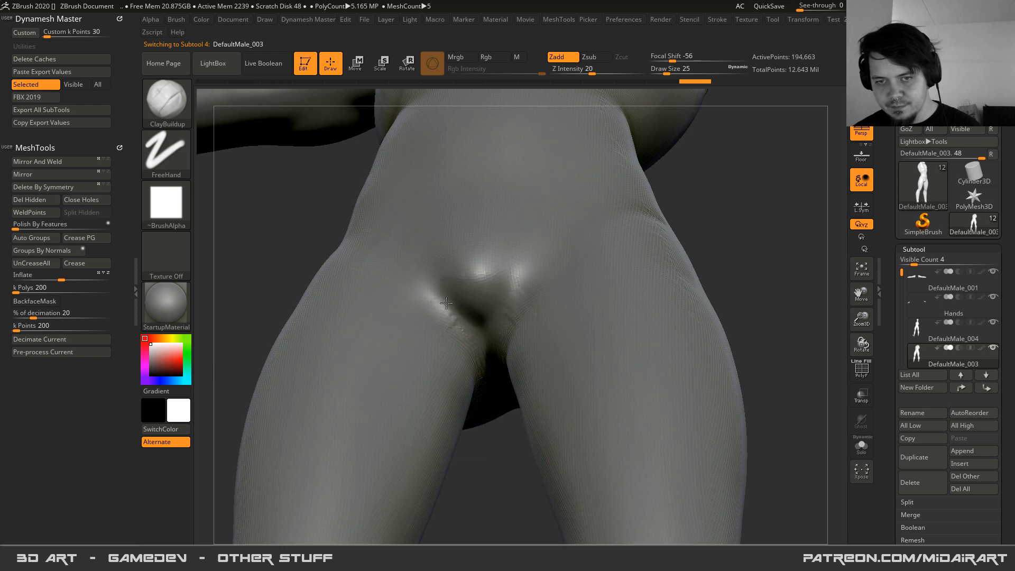
- Add more ClayBuildup strokes along the DefaultMale_003 suit's groin creases and smooth them into the upper thighs
drag(446, 303, 453, 292)
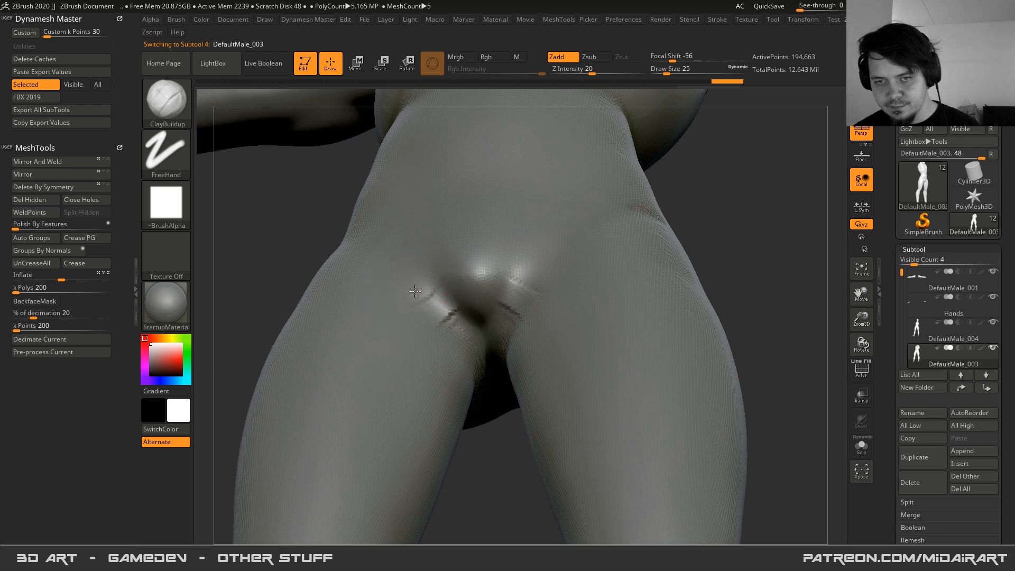
right_drag(415, 288, 423, 330)
drag(425, 310, 435, 287)
right_drag(394, 318, 439, 267)
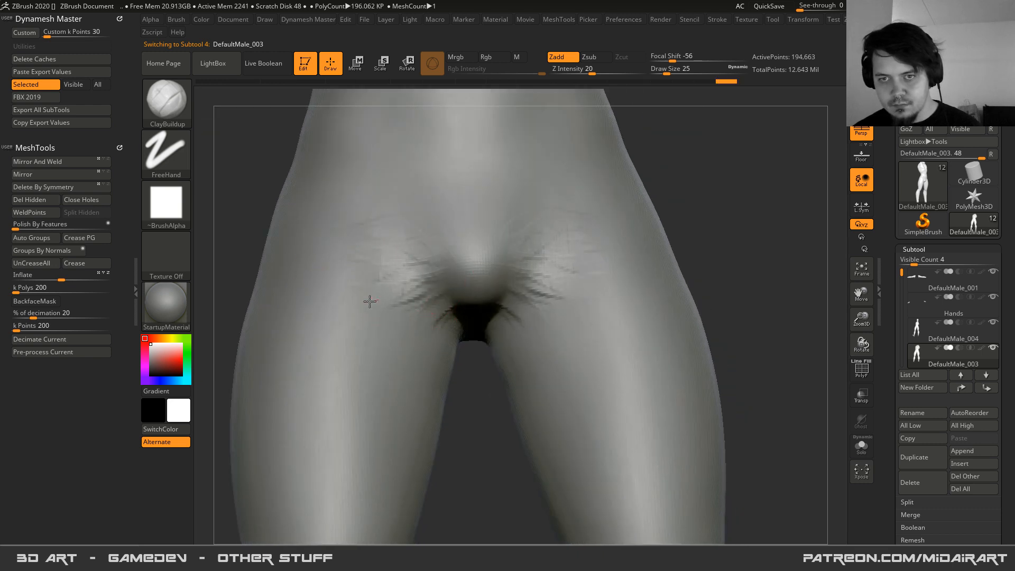
drag(430, 254, 426, 270)
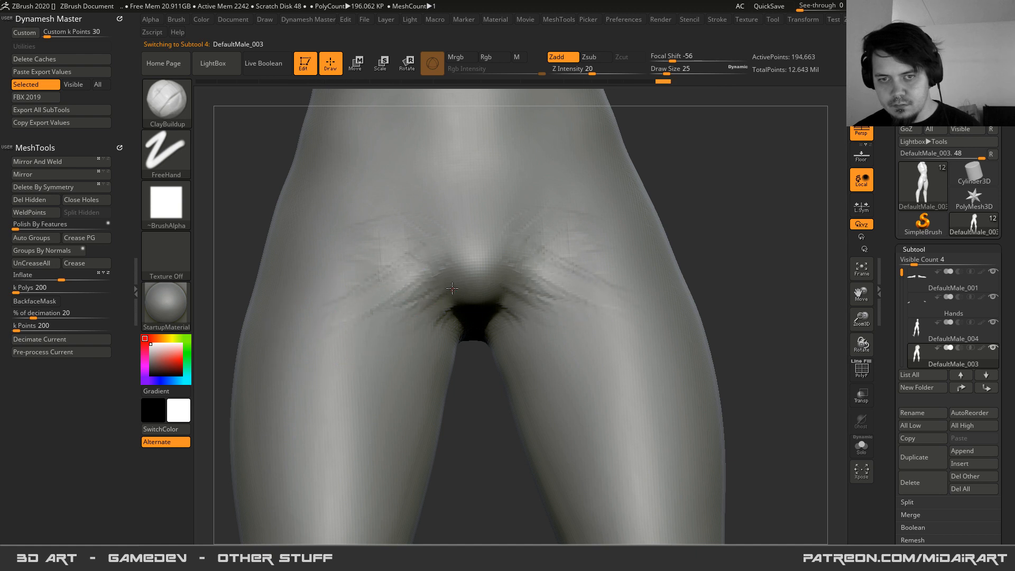
key(shift)
shift+drag(405, 303, 365, 314)
mouse_move(361, 314)
shift+mouse_down()
mouse_move(340, 275)
mouse_move(357, 299)
mouse_move(440, 323)
mouse_move(402, 370)
shift+mouse_up()
right_drag(443, 341, 444, 302)
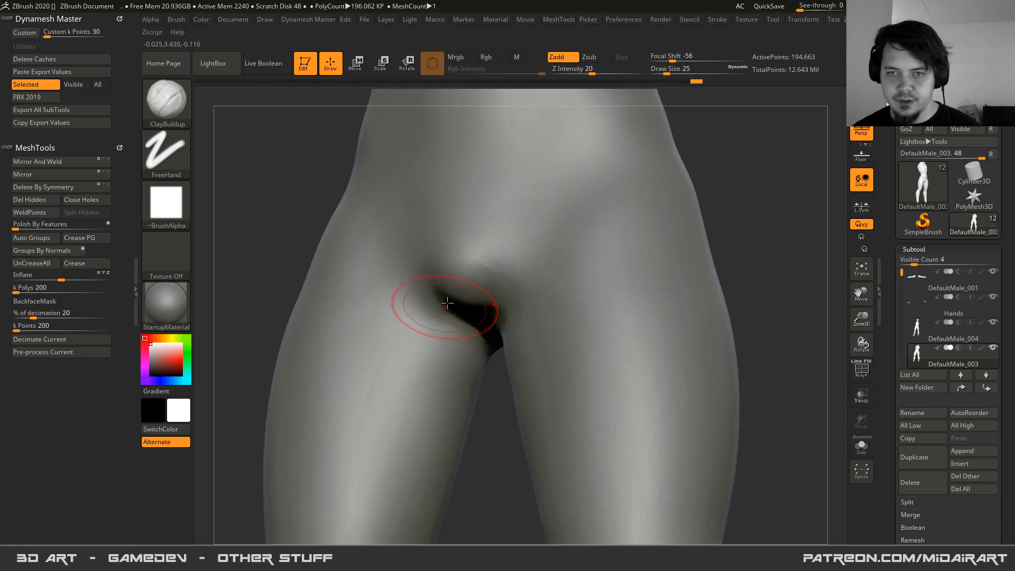
- Layer ClayBuildup strokes across the suit's front from the crotch toward the opposite hip, and smooth them
right_drag(489, 275, 514, 282)
drag(455, 264, 570, 304)
mouse_move(516, 278)
mouse_down()
mouse_move(579, 287)
mouse_move(569, 263)
mouse_move(581, 267)
mouse_up()
mouse_move(511, 248)
mouse_down()
mouse_move(559, 237)
mouse_move(553, 304)
mouse_up()
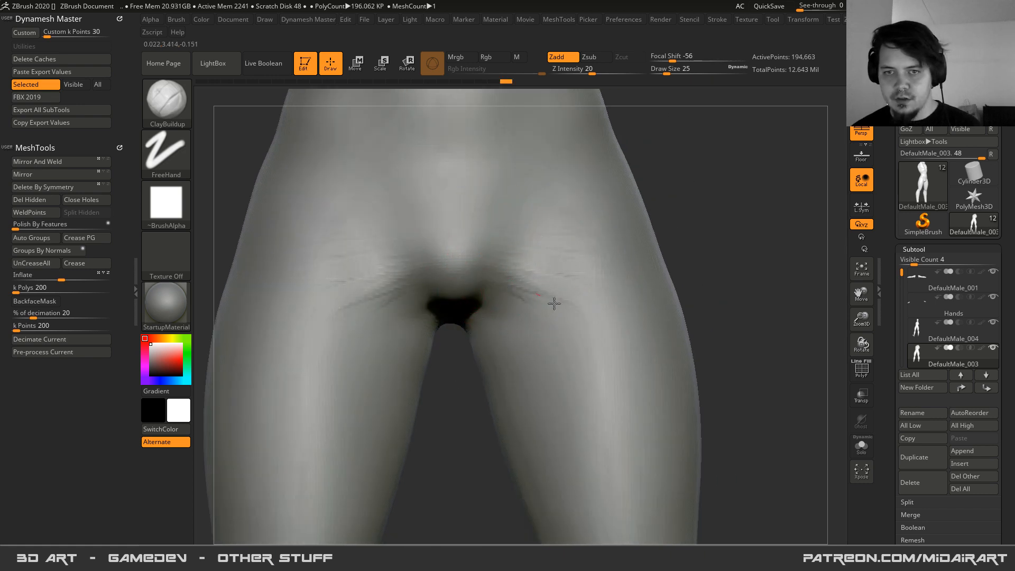
key(ctrl)
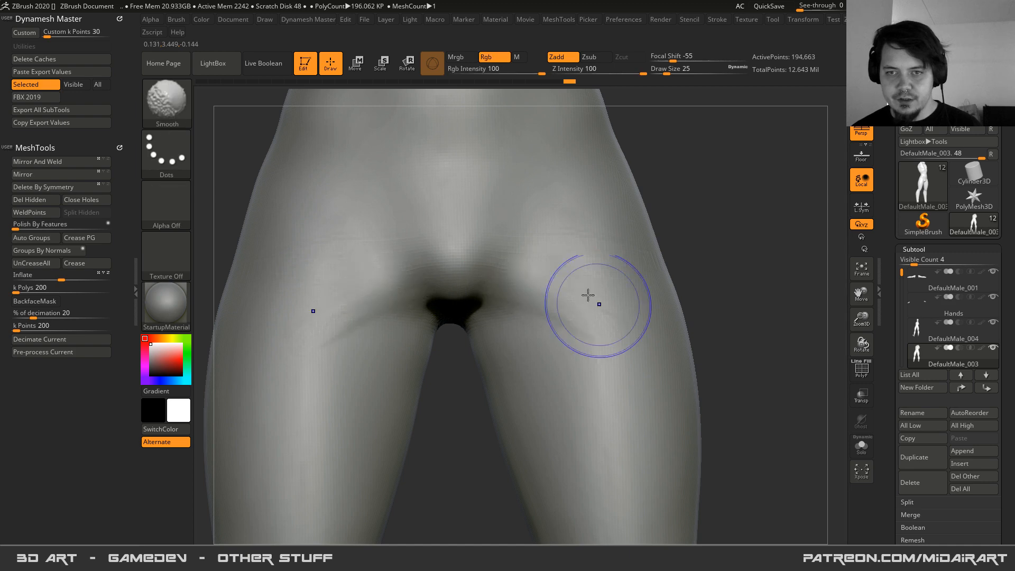
- Build up and smooth the fold below the suit's buttocks with ClayBuildup, and set the brush's Z Intensity to 35
mouse_move(463, 328)
ctrl+right_down()
mouse_move(399, 347)
mouse_move(453, 313)
mouse_move(503, 312)
mouse_move(480, 265)
ctrl+right_up()
ctrl+right_drag(521, 320, 532, 355)
mouse_move(532, 321)
mouse_down()
mouse_move(587, 329)
mouse_move(529, 304)
mouse_move(562, 317)
mouse_up()
drag(526, 311, 587, 312)
drag(632, 260, 600, 250)
mouse_move(531, 312)
mouse_down()
mouse_move(563, 315)
mouse_move(493, 307)
mouse_up()
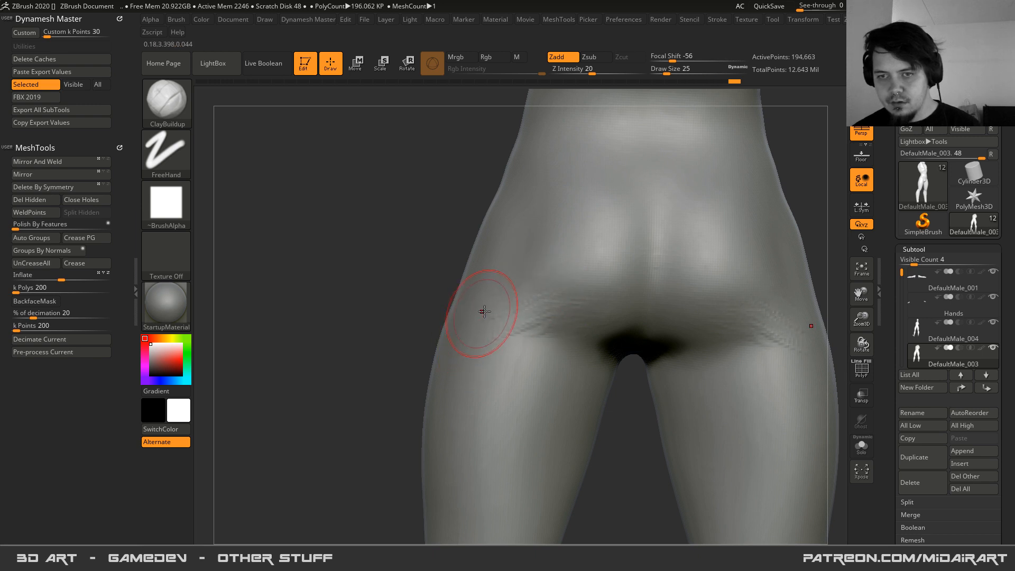
right_drag(475, 319, 522, 308)
shift+drag(522, 337, 469, 321)
mouse_move(496, 300)
right_down()
mouse_move(504, 300)
mouse_move(499, 237)
mouse_move(455, 254)
mouse_move(560, 287)
mouse_move(595, 256)
mouse_move(547, 360)
mouse_move(501, 235)
mouse_move(460, 294)
right_up()
key(space)
drag(511, 262, 546, 240)
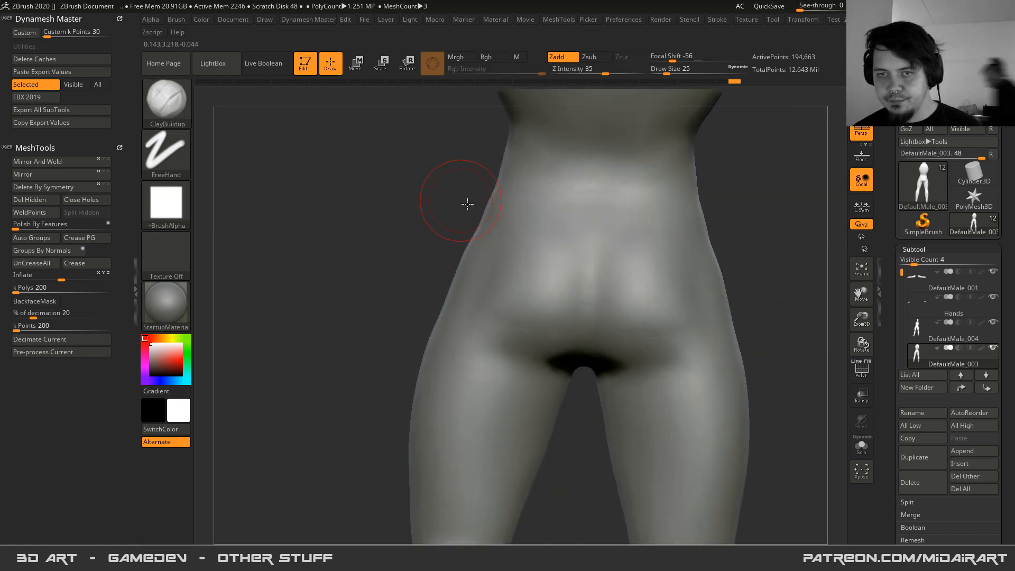
- Review the suit's hips, torso and overall figure proportions from the front
mouse_move(467, 203)
shift+right_down()
mouse_move(437, 269)
mouse_move(370, 153)
shift+right_up()
alt+right_drag(365, 221, 595, 383)
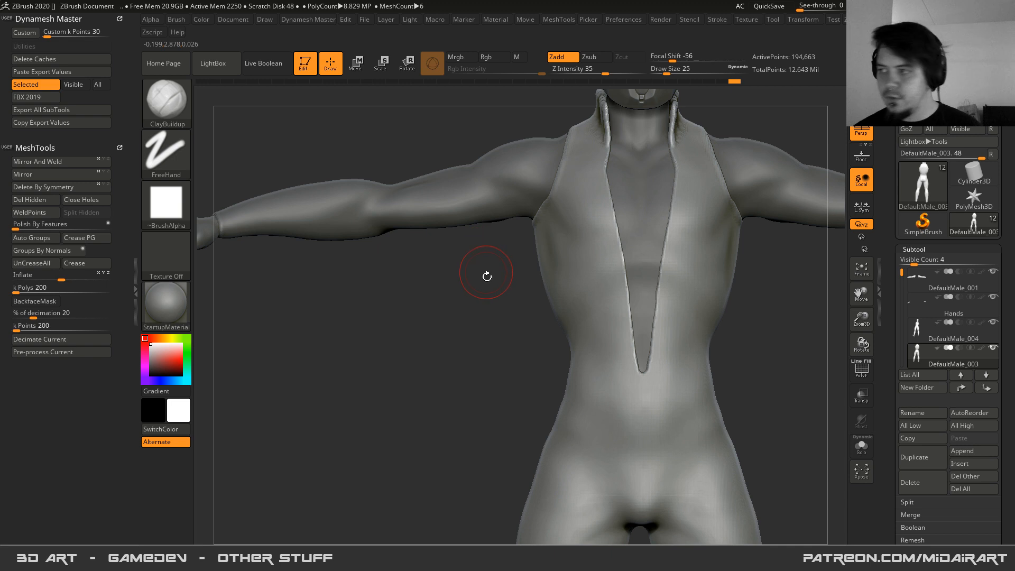
alt+right_drag(544, 387, 502, 244)
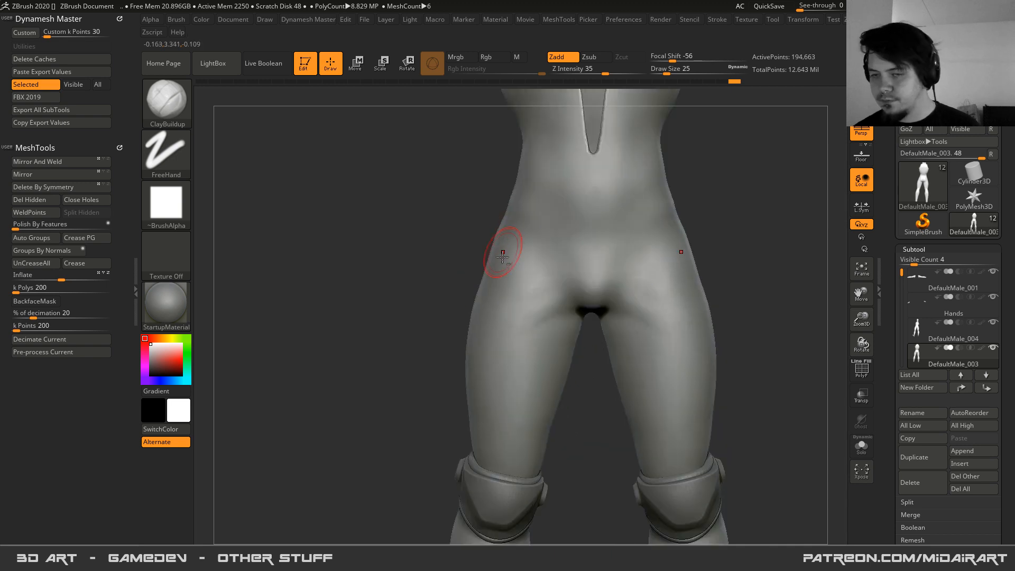
mouse_move(517, 358)
ctrl+right_down()
mouse_move(471, 261)
mouse_move(498, 321)
ctrl+right_up()
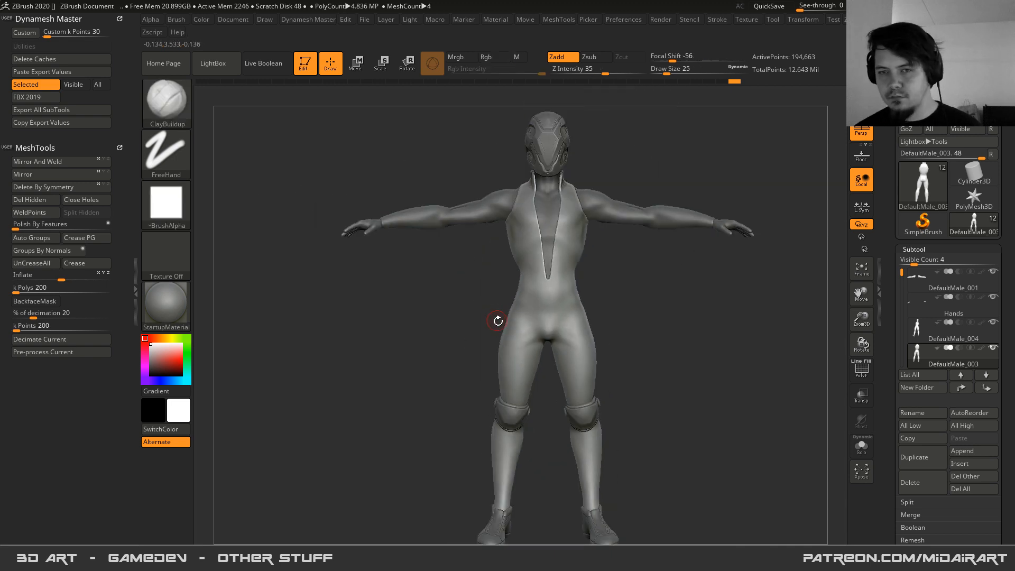
alt+right_drag(493, 267, 501, 373)
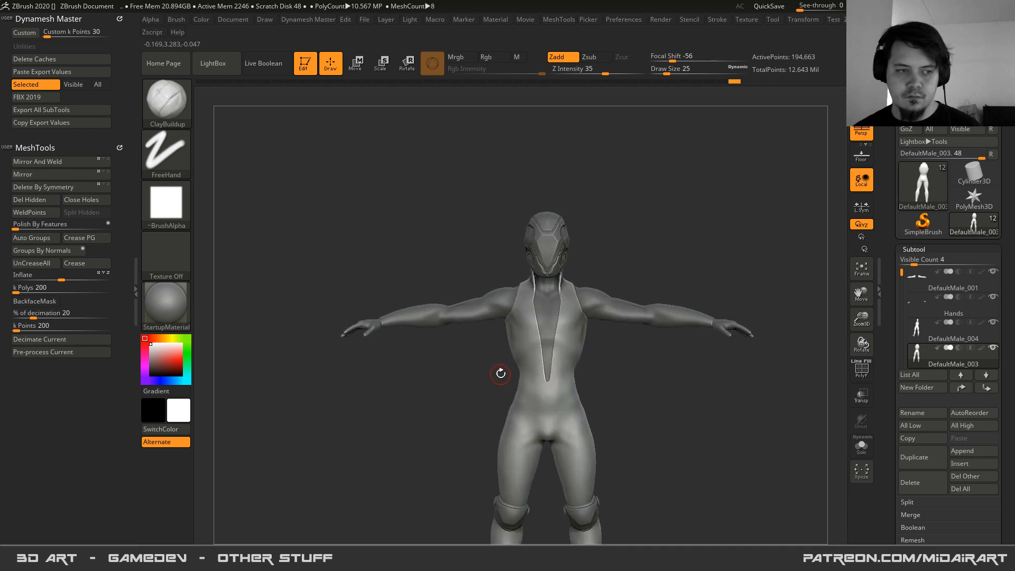
mouse_move(525, 283)
ctrl+right_down()
mouse_move(558, 284)
mouse_move(539, 390)
mouse_move(508, 222)
ctrl+right_up()
- Shift the edge of the suit's chest opening toward the centre with the Move brush at Draw Size 37
key(b)
key(m)
key(v)
key(space)
drag(517, 305, 517, 300)
key(space)
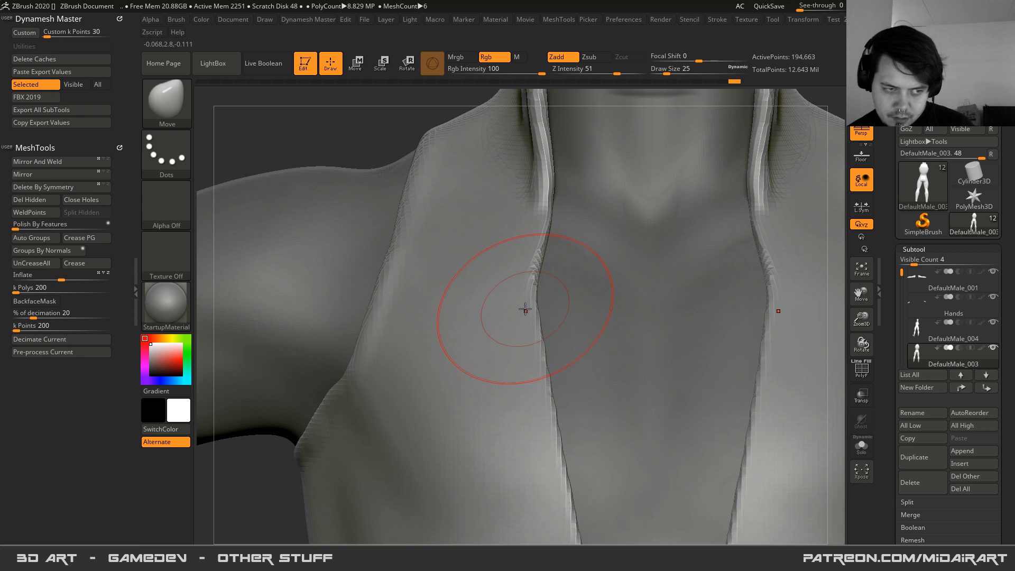
key(space)
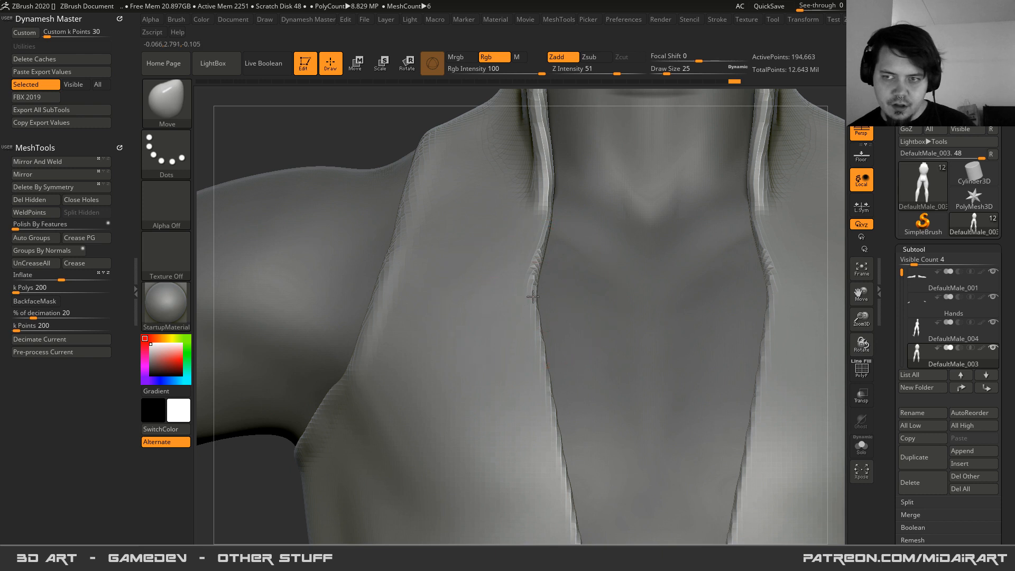
key(space)
drag(538, 294, 540, 326)
drag(536, 268, 541, 268)
drag(529, 373, 536, 370)
mouse_move(512, 293)
right_down()
mouse_move(490, 263)
mouse_move(525, 264)
mouse_move(531, 286)
right_up()
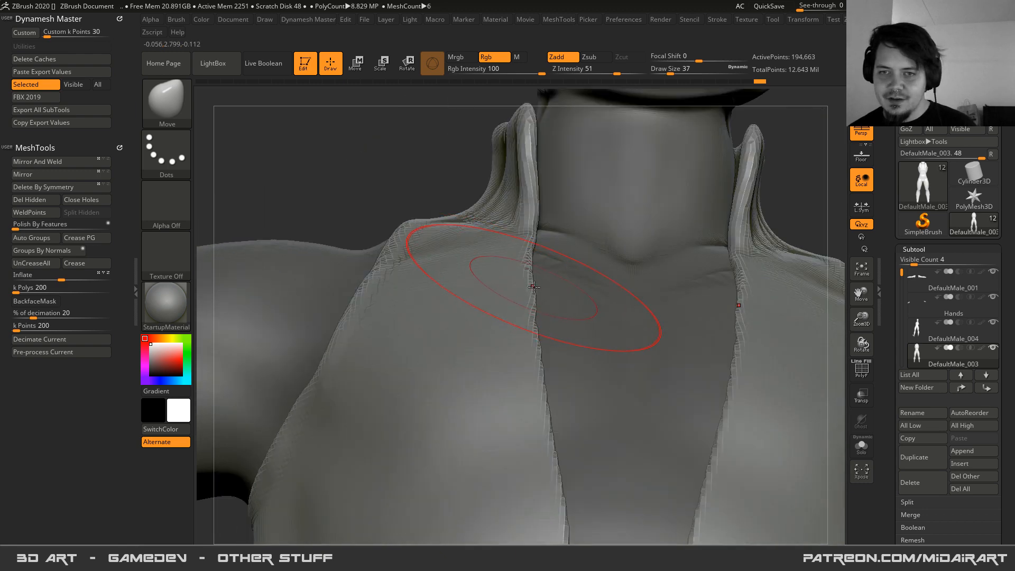
- Even out the chest opening's edge from below the collar down the chest with further Move brush adjustments
drag(519, 248, 522, 269)
drag(526, 324, 530, 322)
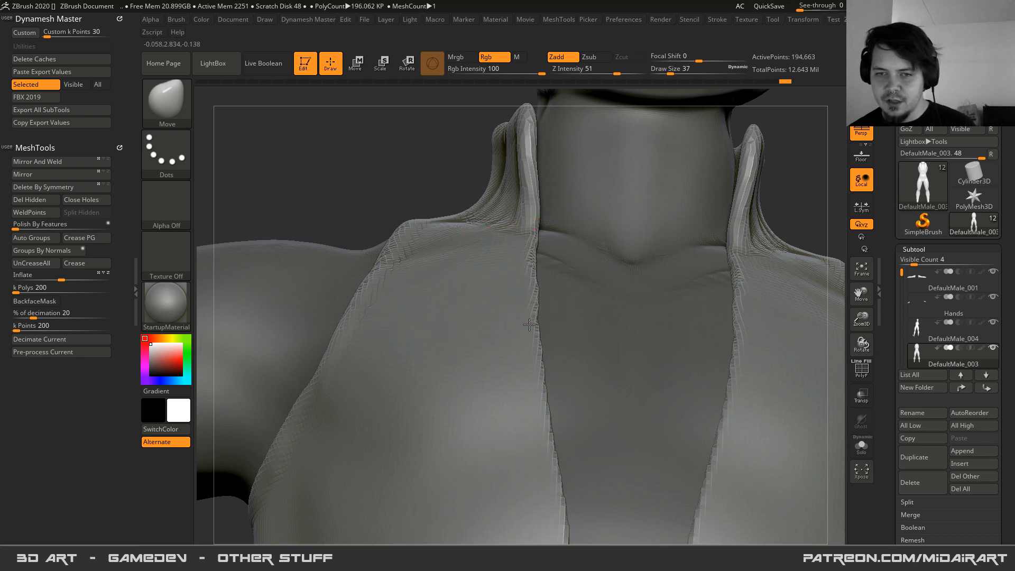
right_drag(521, 381, 530, 362)
drag(530, 363, 537, 369)
drag(537, 405, 541, 405)
drag(520, 304, 523, 300)
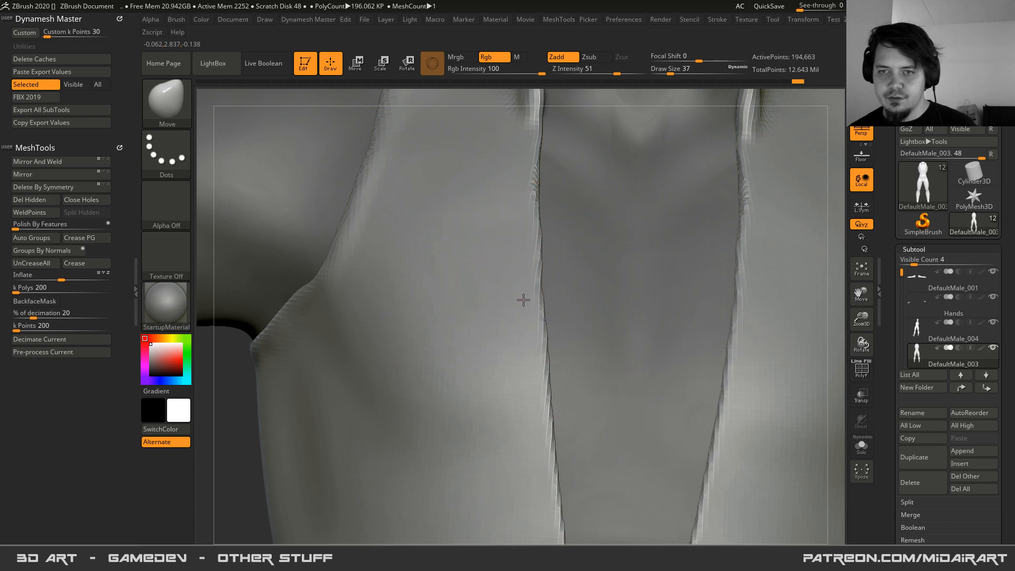
- Inspect the suit's chest opening, collar and armhole from the front and both sides
ctrl+right_drag(517, 310, 494, 275)
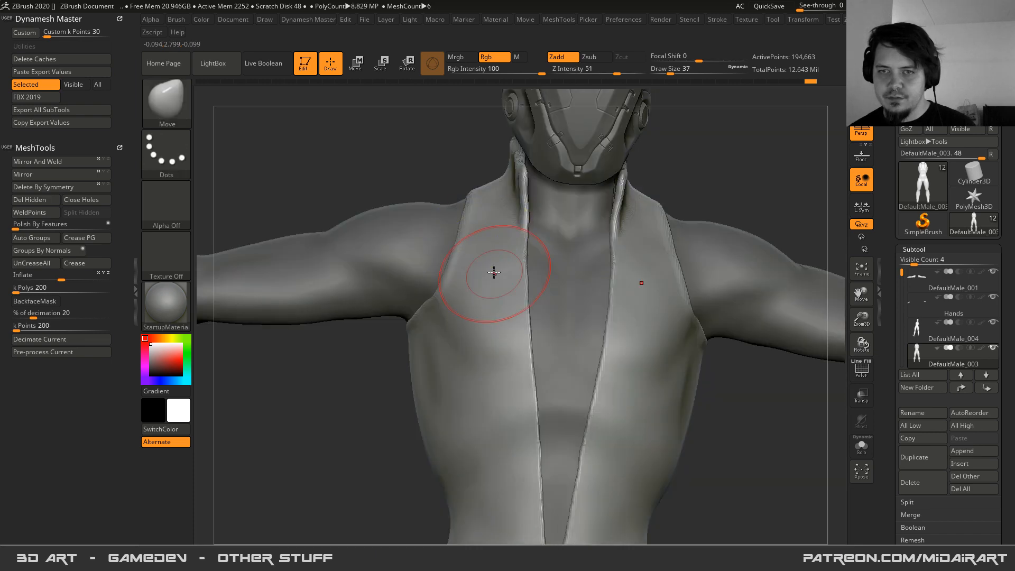
mouse_move(493, 272)
right_down()
mouse_move(502, 249)
mouse_move(484, 283)
mouse_move(523, 301)
mouse_move(504, 277)
right_up()
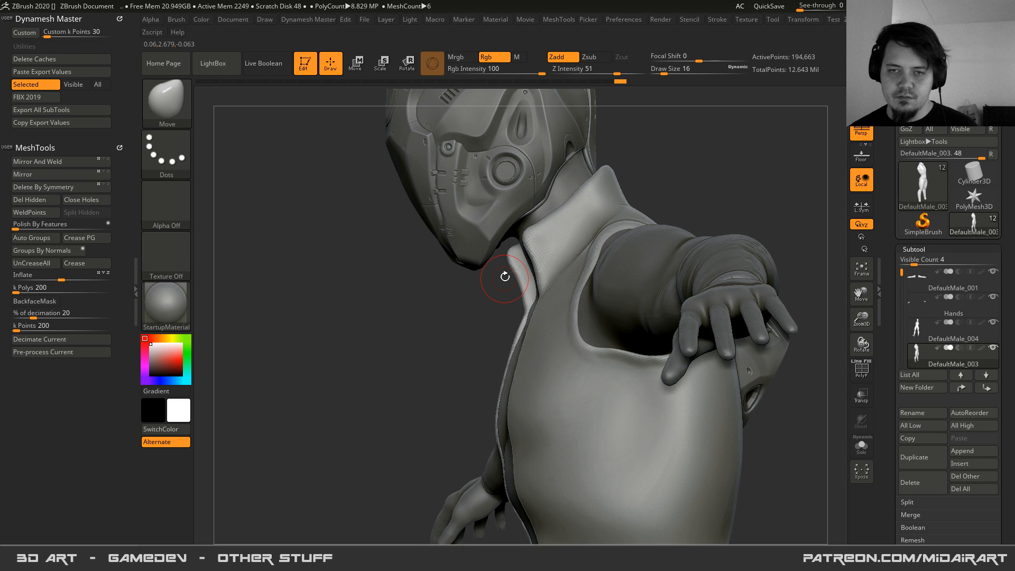
right_drag(505, 277, 550, 262)
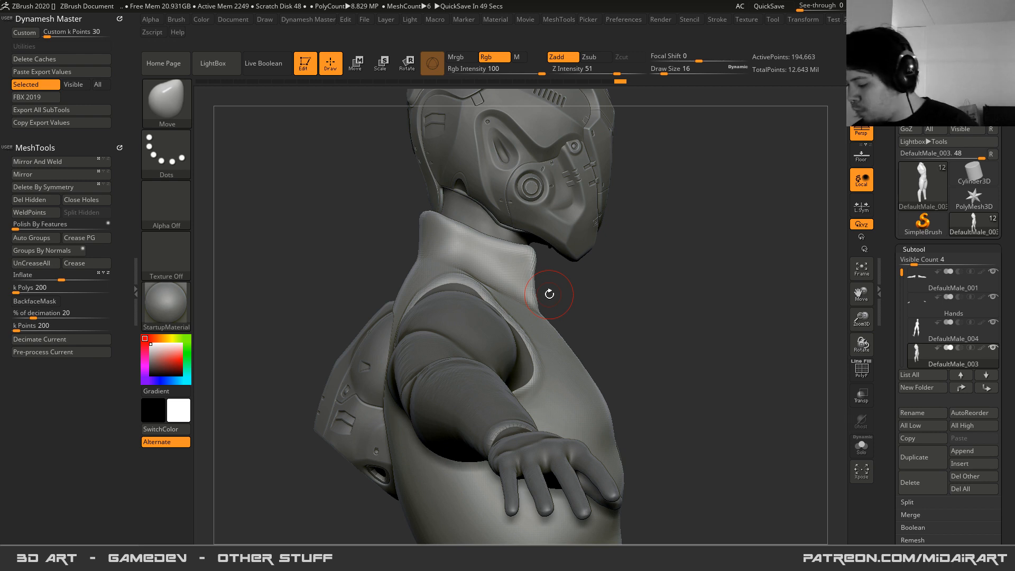
alt+click(464, 270)
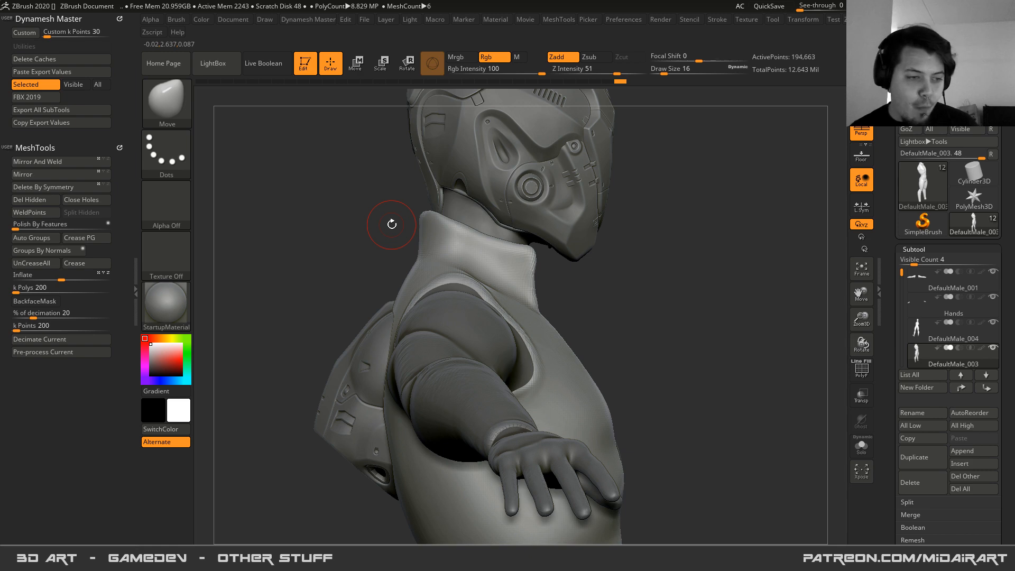
key(alt+Tab)
key(alt+Tab)
key(alt+Tab)
key(alt+Tab)
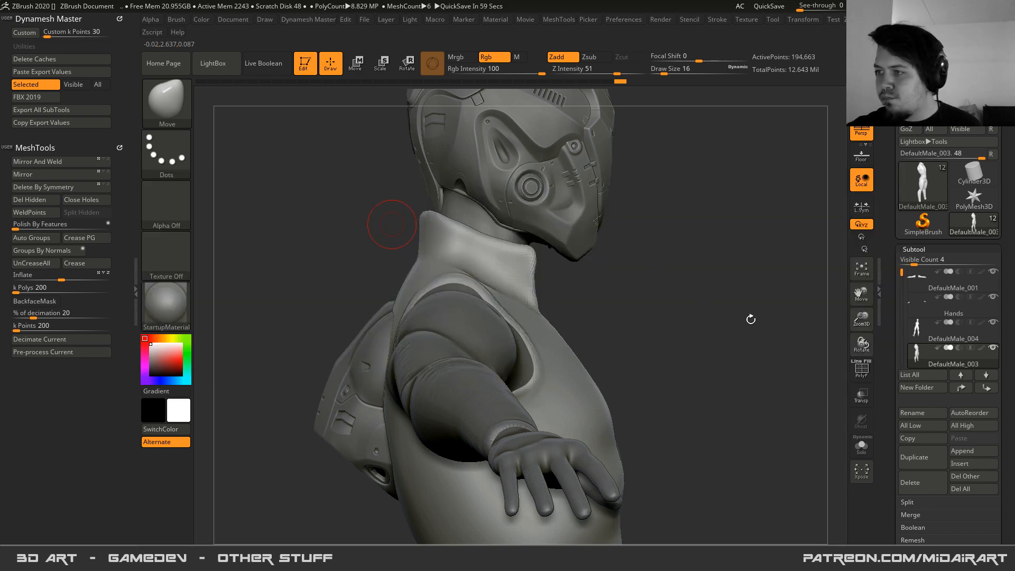
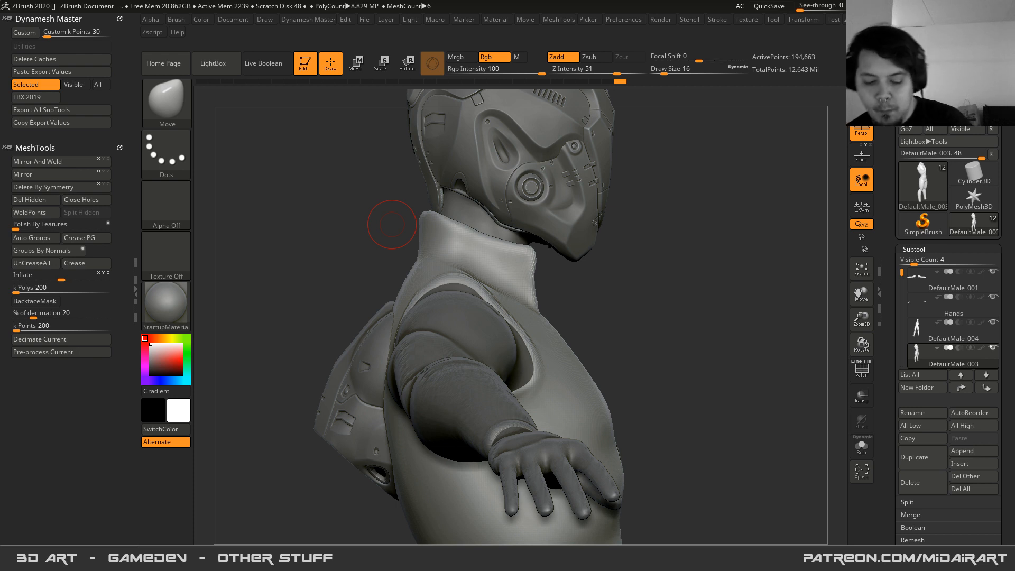
- Check the collar from the side and front, and set the brush's Draw Size to 41 for the torso
drag(290, 251, 245, 291)
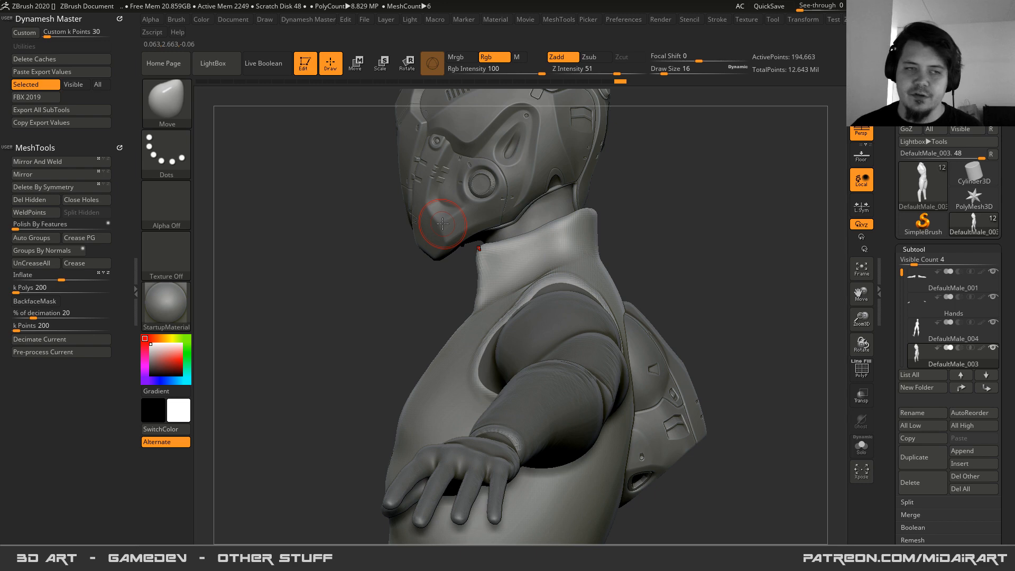
mouse_move(348, 228)
mouse_down()
mouse_move(418, 288)
mouse_move(394, 362)
mouse_up()
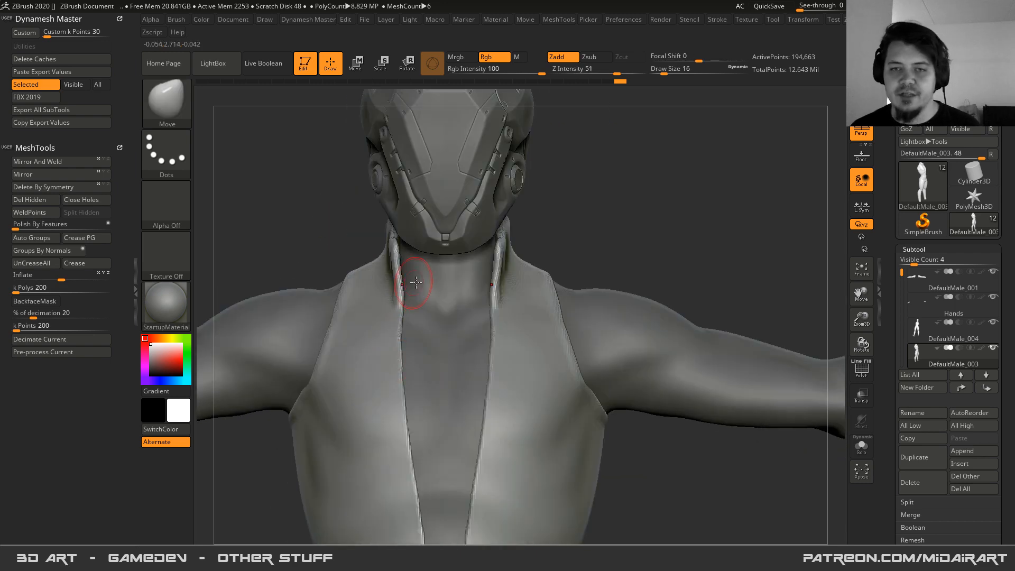
key(space)
click(392, 328)
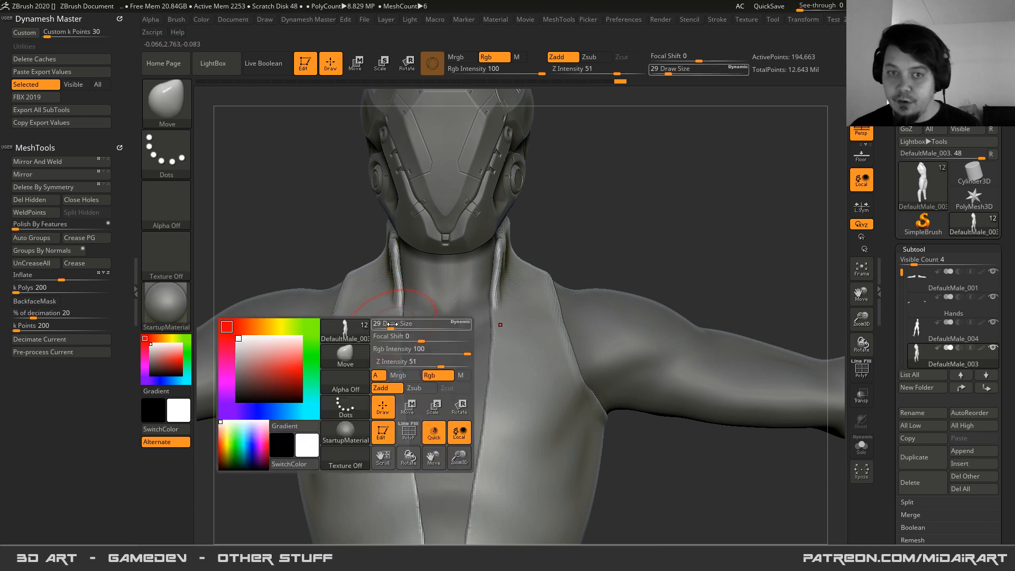
drag(392, 328, 397, 328)
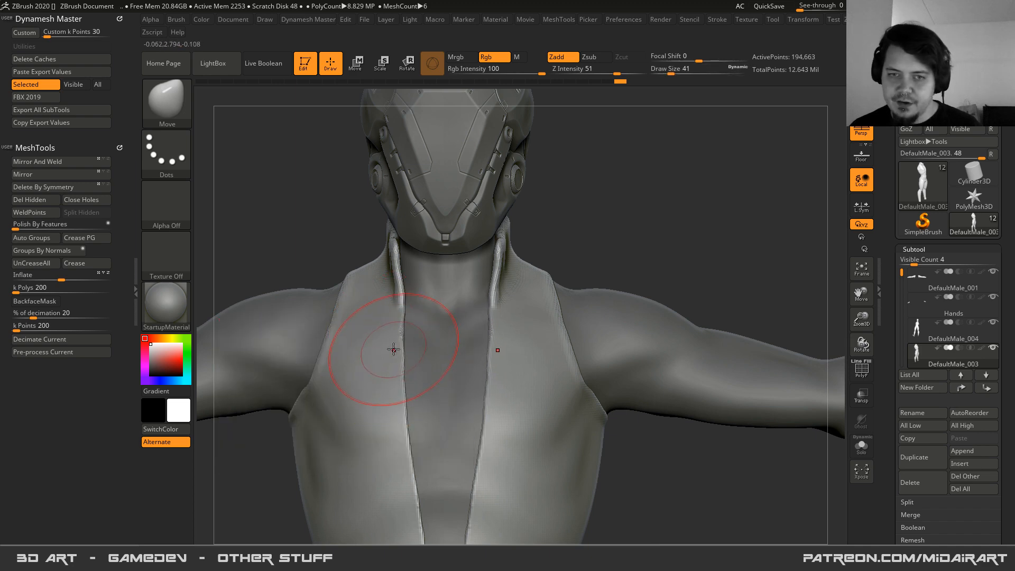
alt+right_drag(375, 371, 444, 268)
right_drag(416, 308, 439, 403)
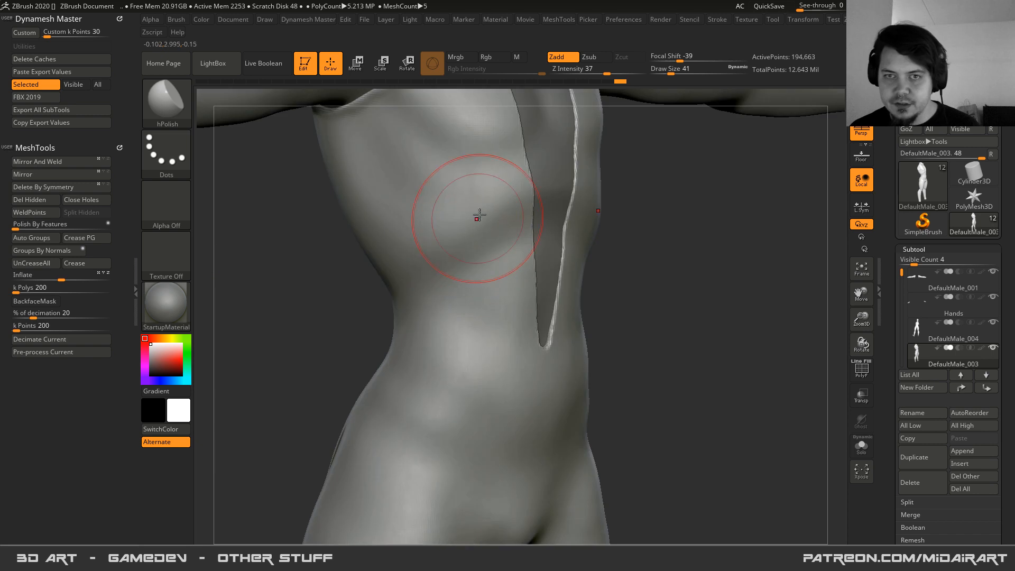
- Build up the abdomen beside the suit's front opening with the ClayBuildup brush and smooth the strokes toward the waist
key(b)
key(c)
key(b)
mouse_move(515, 227)
mouse_down()
mouse_move(512, 256)
mouse_move(467, 278)
mouse_move(450, 259)
mouse_move(490, 241)
mouse_move(523, 250)
mouse_move(494, 257)
mouse_up()
mouse_move(494, 257)
shift+mouse_down()
mouse_move(511, 259)
mouse_move(446, 264)
mouse_move(442, 324)
shift+mouse_up()
shift+drag(428, 283, 410, 258)
shift+drag(435, 318, 409, 265)
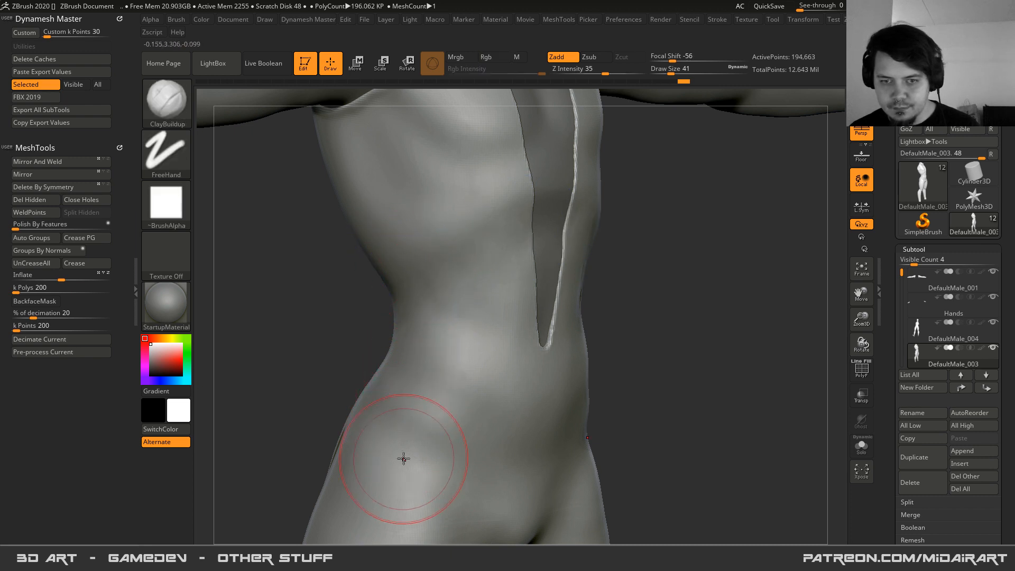
- Build up the lower abdomen and front of the hip with ClayBuildup, set Focal Shift to -53, and smooth the strokes
drag(477, 455, 388, 409)
key(space)
click(378, 397)
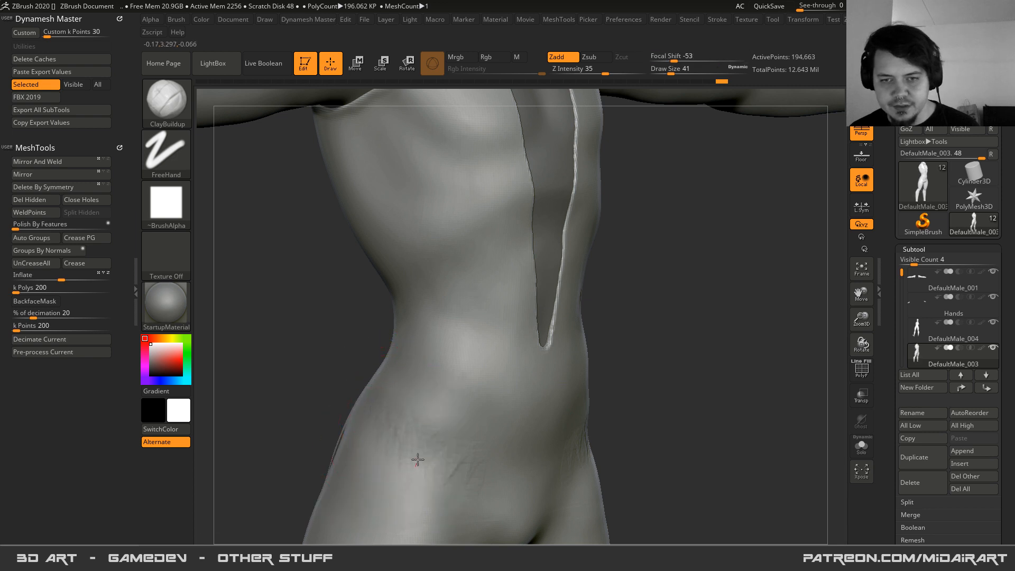
shift+drag(417, 460, 441, 466)
- Build up the waist and lower back with ClayBuildup strokes and smooth them into the torso
mouse_move(376, 371)
right_down()
mouse_move(416, 340)
mouse_move(406, 291)
mouse_move(457, 286)
mouse_move(439, 269)
right_up()
mouse_move(474, 242)
mouse_down()
mouse_move(477, 293)
mouse_move(415, 292)
mouse_up()
right_drag(407, 285, 474, 281)
shift+drag(503, 267, 442, 365)
right_drag(439, 281, 454, 382)
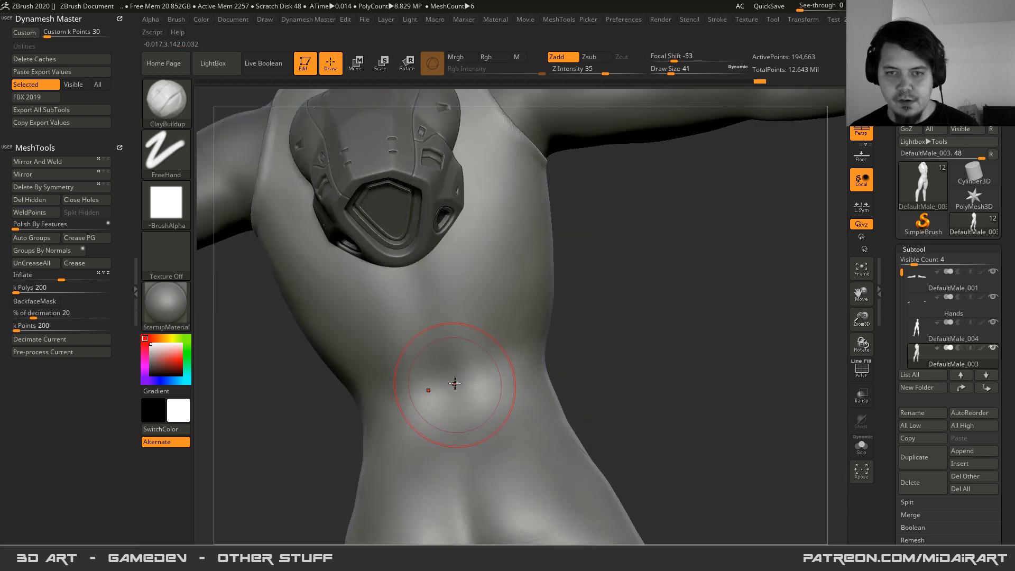
mouse_move(421, 311)
mouse_down()
mouse_move(444, 399)
mouse_move(448, 378)
mouse_move(456, 392)
mouse_move(439, 389)
mouse_move(440, 332)
mouse_move(432, 376)
mouse_move(450, 328)
mouse_up()
right_drag(439, 385, 436, 370)
mouse_move(442, 349)
mouse_down()
mouse_move(483, 386)
mouse_move(492, 328)
mouse_move(476, 392)
mouse_move(449, 394)
mouse_up()
right_drag(449, 394, 496, 276)
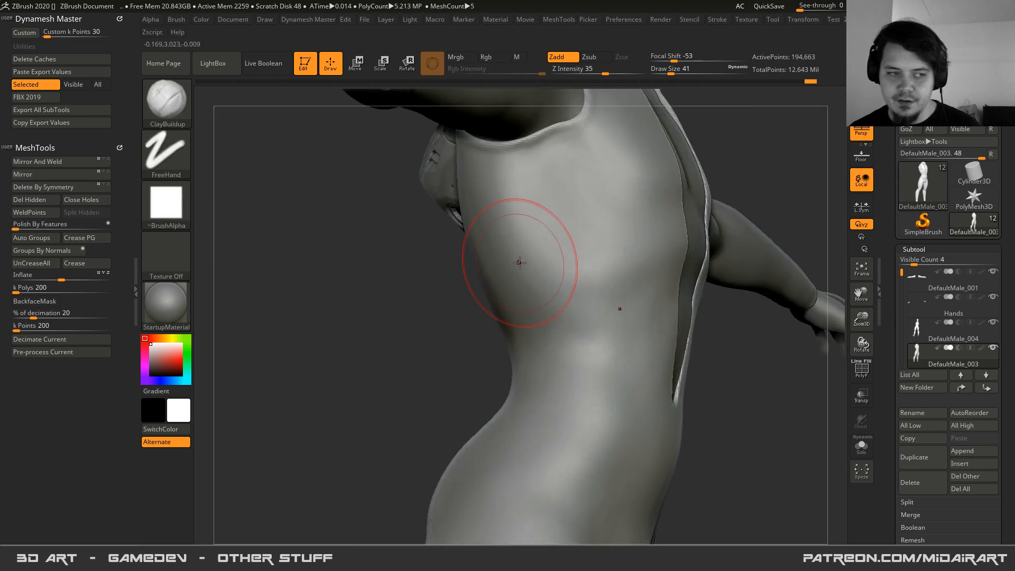
- Add ClayBuildup volume around the hip and upper thigh, smoothing the surface between strokes
alt+right_drag(474, 417, 445, 146)
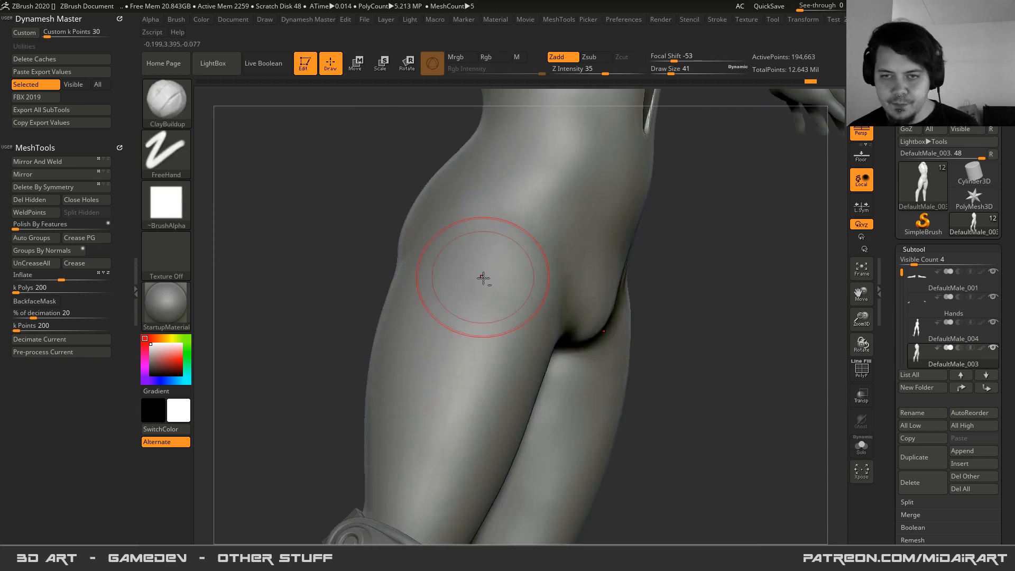
right_drag(483, 278, 534, 288)
mouse_move(607, 214)
mouse_down()
mouse_move(557, 258)
mouse_move(555, 206)
mouse_move(594, 270)
mouse_move(580, 245)
mouse_move(558, 275)
mouse_up()
mouse_move(570, 207)
mouse_down()
mouse_move(607, 190)
mouse_move(608, 276)
mouse_move(584, 220)
mouse_move(602, 288)
mouse_move(626, 265)
mouse_up()
mouse_move(587, 312)
mouse_down()
mouse_move(618, 285)
mouse_move(606, 323)
mouse_move(596, 306)
mouse_move(635, 210)
mouse_move(627, 267)
mouse_move(655, 225)
mouse_up()
mouse_move(655, 226)
shift+mouse_down()
mouse_move(555, 275)
mouse_move(527, 380)
shift+mouse_up()
mouse_move(527, 381)
right_down()
mouse_move(521, 321)
mouse_move(603, 301)
right_up()
mouse_move(634, 289)
mouse_down()
mouse_move(623, 244)
mouse_move(585, 324)
mouse_move(677, 262)
mouse_up()
mouse_move(677, 263)
right_down()
mouse_move(581, 264)
mouse_move(531, 303)
mouse_move(449, 323)
right_up()
- Build up and smooth the torso's muscle forms, including the ribs and abdomen beside the front opening
drag(474, 312, 501, 340)
drag(417, 320, 512, 321)
mouse_move(430, 298)
mouse_down()
mouse_move(491, 325)
mouse_move(444, 295)
mouse_move(484, 291)
mouse_up()
mouse_move(484, 291)
right_down()
mouse_move(494, 282)
mouse_move(471, 312)
mouse_move(405, 218)
mouse_move(381, 310)
mouse_move(421, 324)
mouse_move(442, 382)
mouse_move(526, 224)
mouse_move(509, 314)
right_up()
mouse_move(507, 254)
shift+mouse_down()
mouse_move(503, 319)
mouse_move(493, 312)
mouse_move(539, 246)
mouse_move(519, 263)
mouse_move(548, 269)
shift+mouse_up()
mouse_move(485, 194)
mouse_down()
mouse_move(519, 238)
mouse_move(527, 280)
mouse_move(511, 332)
mouse_up()
mouse_move(520, 276)
shift+mouse_down()
mouse_move(498, 217)
mouse_move(497, 279)
mouse_move(461, 303)
shift+mouse_up()
mouse_move(464, 327)
ctrl+right_down()
mouse_move(418, 228)
mouse_move(444, 216)
mouse_move(483, 289)
mouse_move(543, 256)
ctrl+right_up()
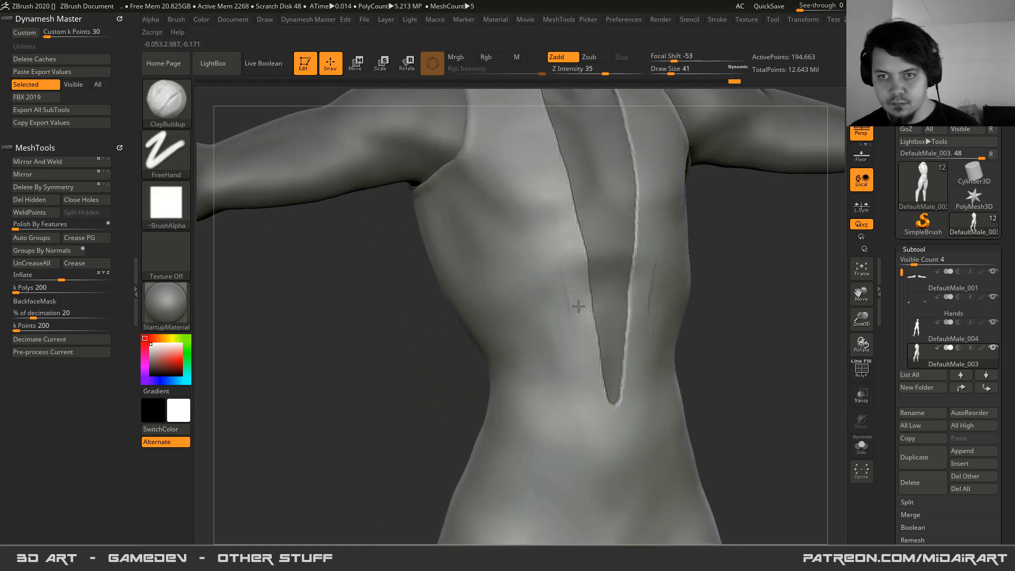
mouse_move(568, 242)
mouse_down()
mouse_move(536, 203)
mouse_move(462, 194)
mouse_move(484, 179)
mouse_move(509, 200)
mouse_move(510, 225)
mouse_move(575, 360)
mouse_move(555, 297)
mouse_up()
right_drag(555, 296, 548, 233)
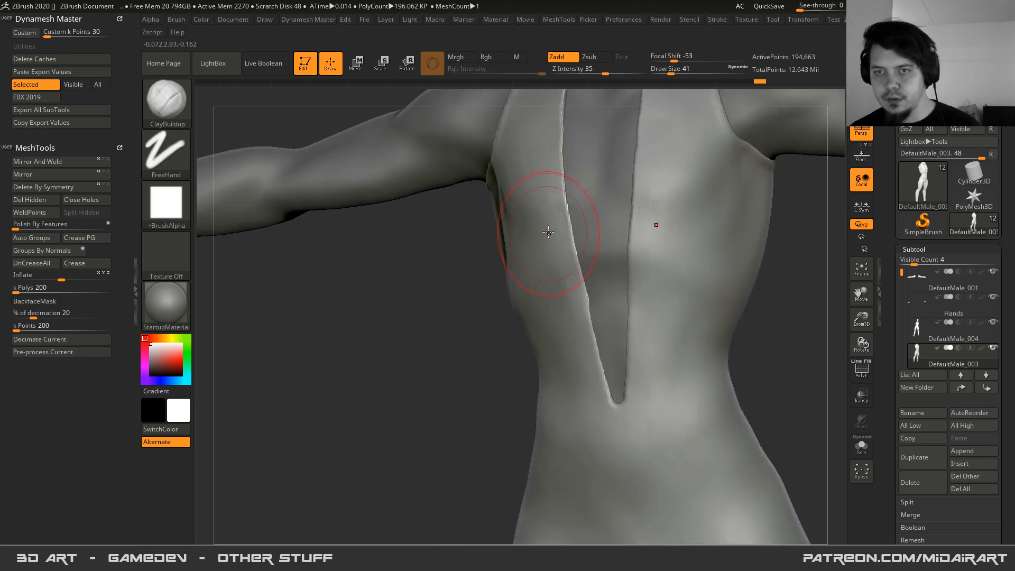
- Inspect the torso from the front, side and back, and set ClayBuildup's Draw Size to 33
mouse_move(501, 378)
alt+right_down()
mouse_move(510, 410)
mouse_move(634, 449)
alt+right_up()
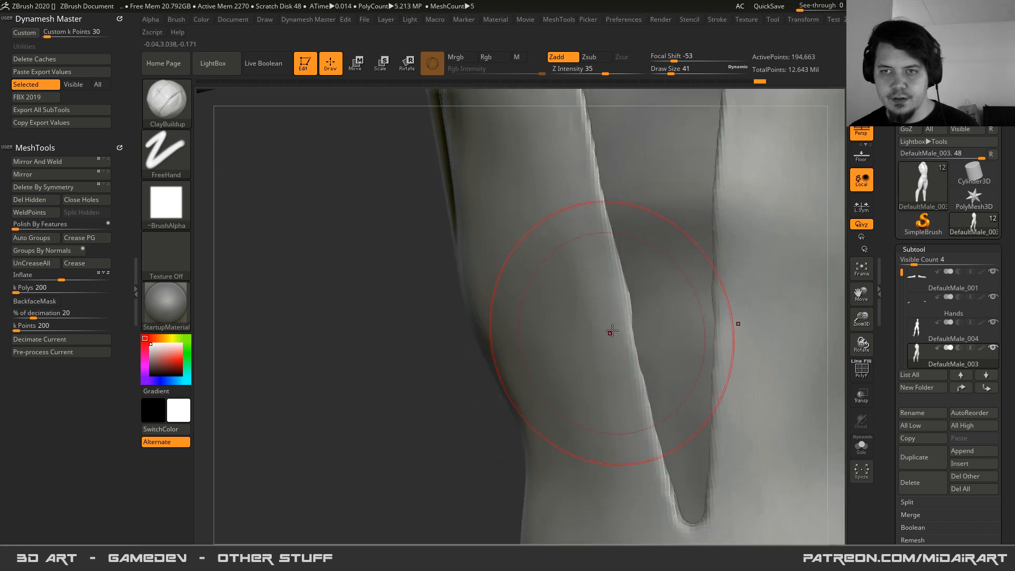
right_drag(609, 286, 612, 296)
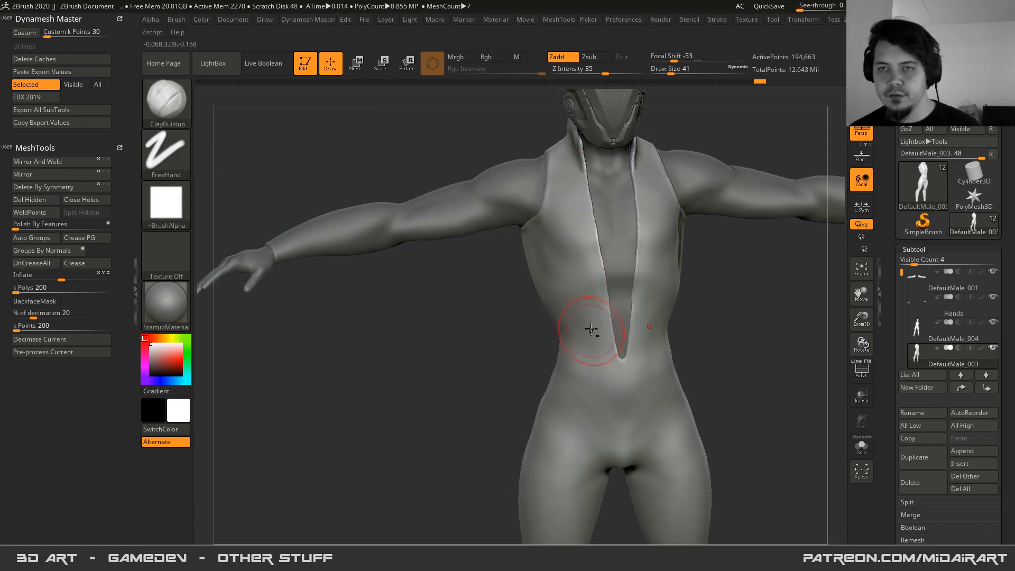
alt+right_drag(573, 344, 547, 354)
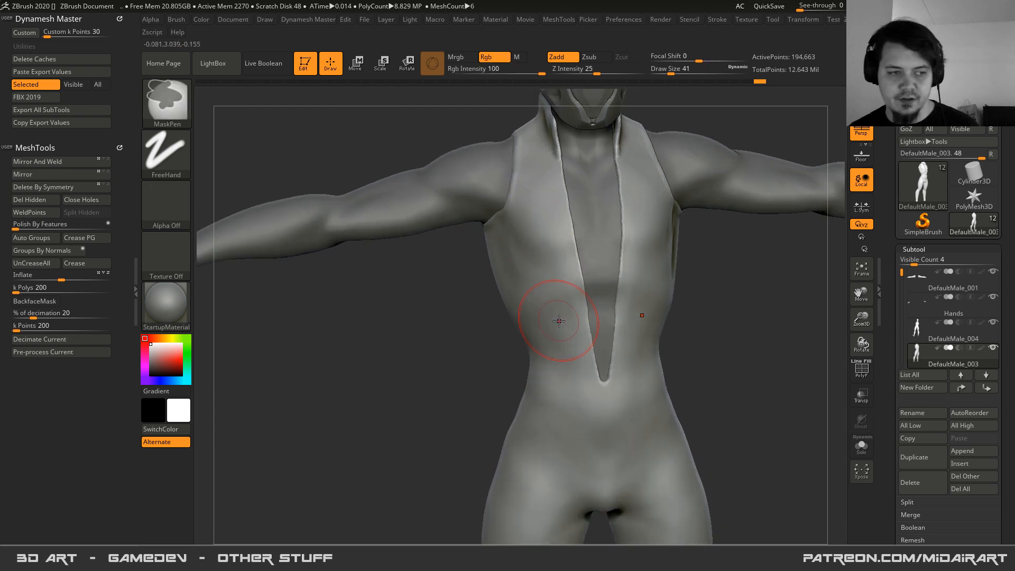
key(b)
key(c)
key(b)
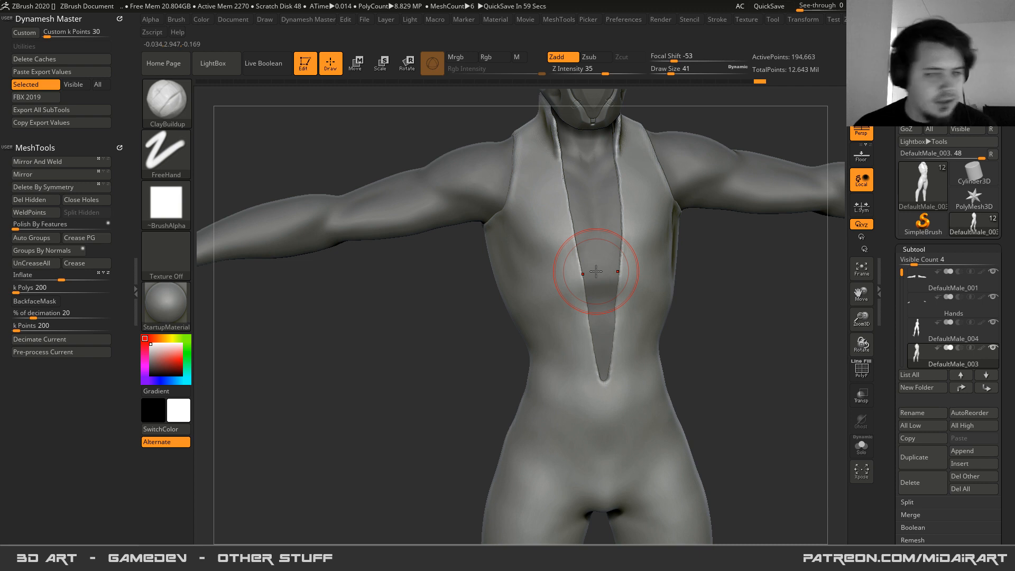
mouse_move(453, 227)
right_down()
mouse_move(466, 250)
mouse_move(502, 261)
mouse_move(600, 333)
right_up()
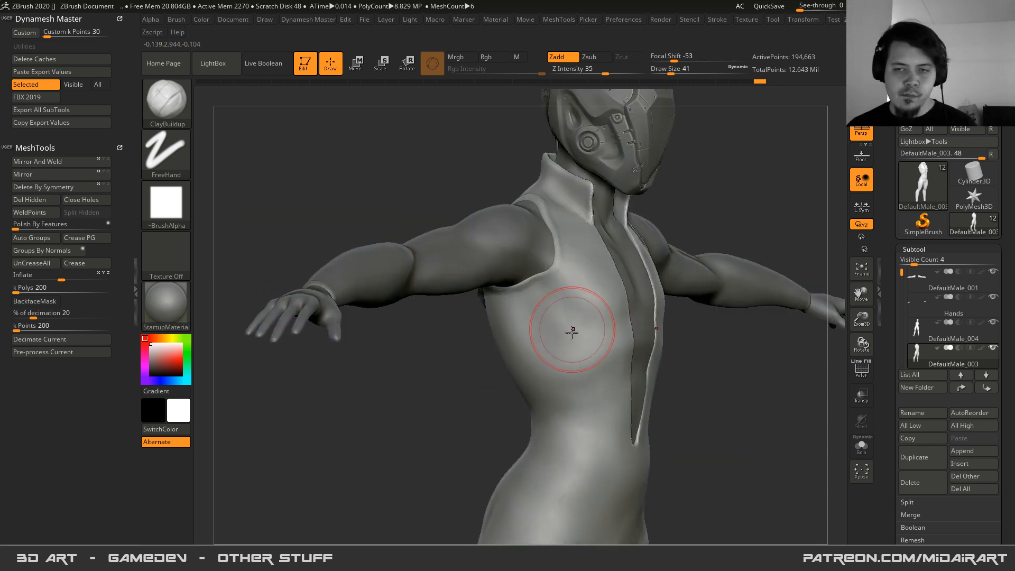
right_drag(571, 332, 628, 353)
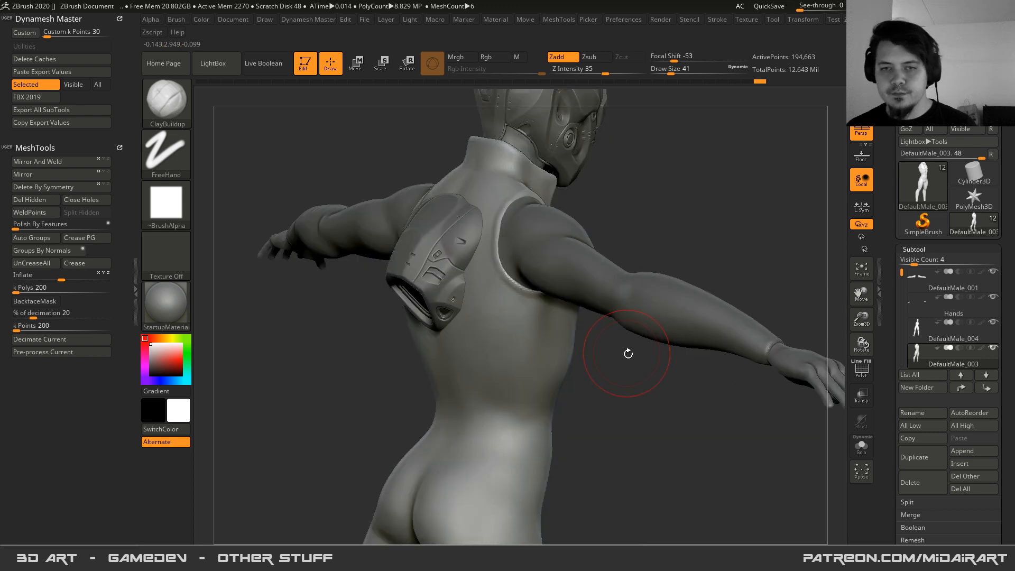
right_drag(525, 264, 481, 337)
key(space)
drag(535, 269, 527, 268)
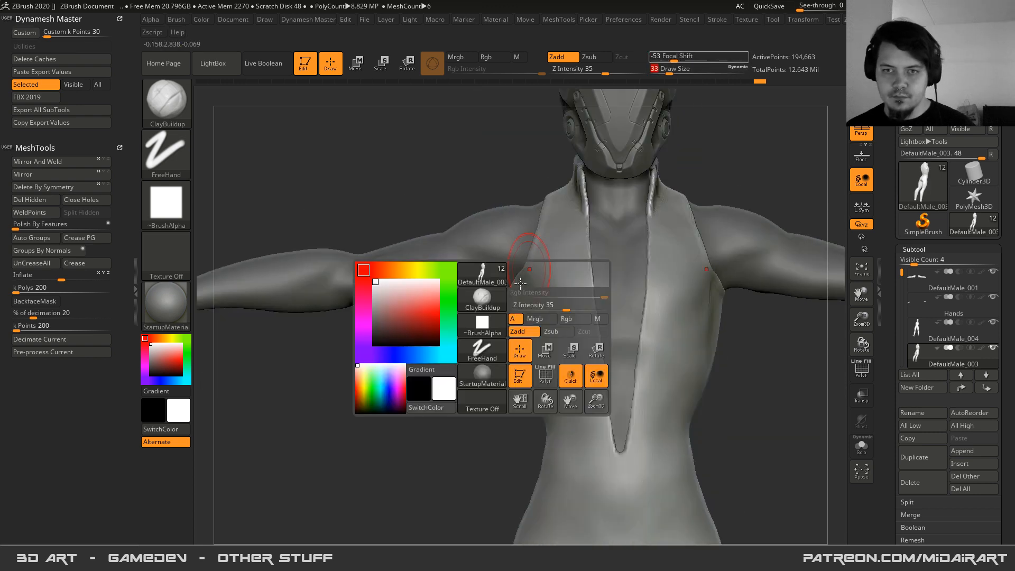
ctrl+right_drag(531, 325, 501, 296)
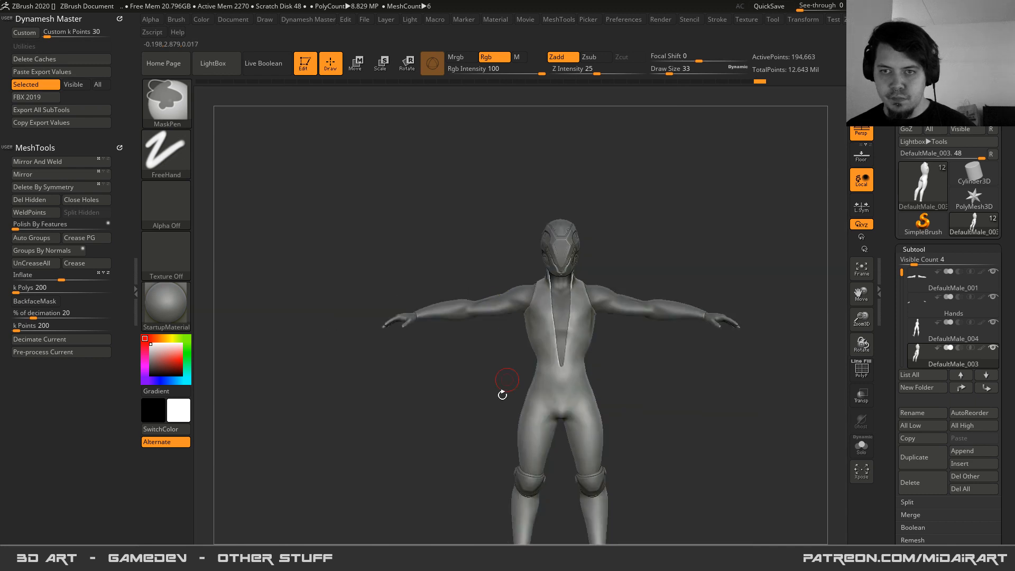
- Make the kneepads1 subtool active and set the brush's Draw Size to 71
alt+right_drag(502, 395, 523, 227)
right_drag(538, 306, 516, 281)
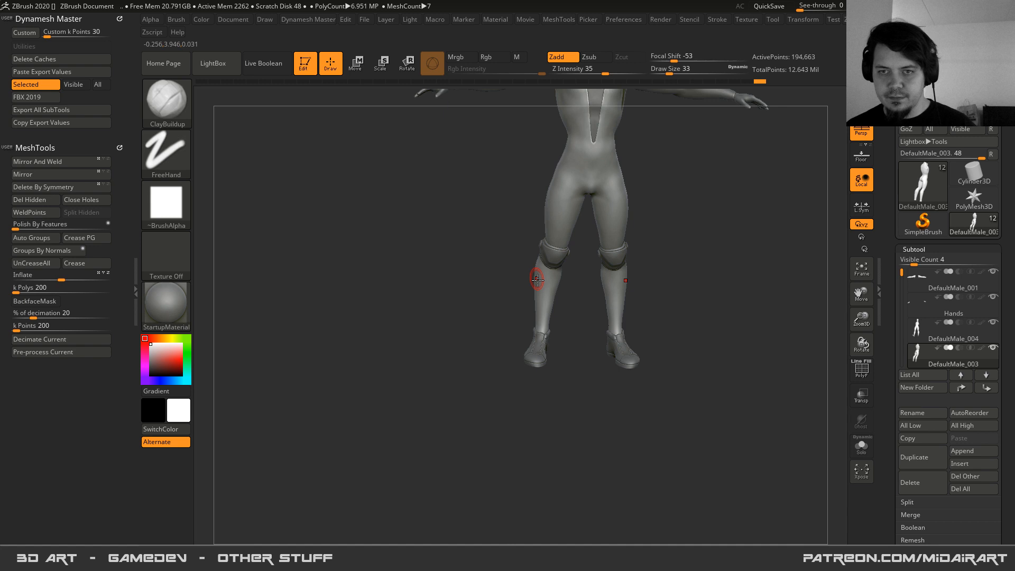
right_drag(537, 279, 540, 297)
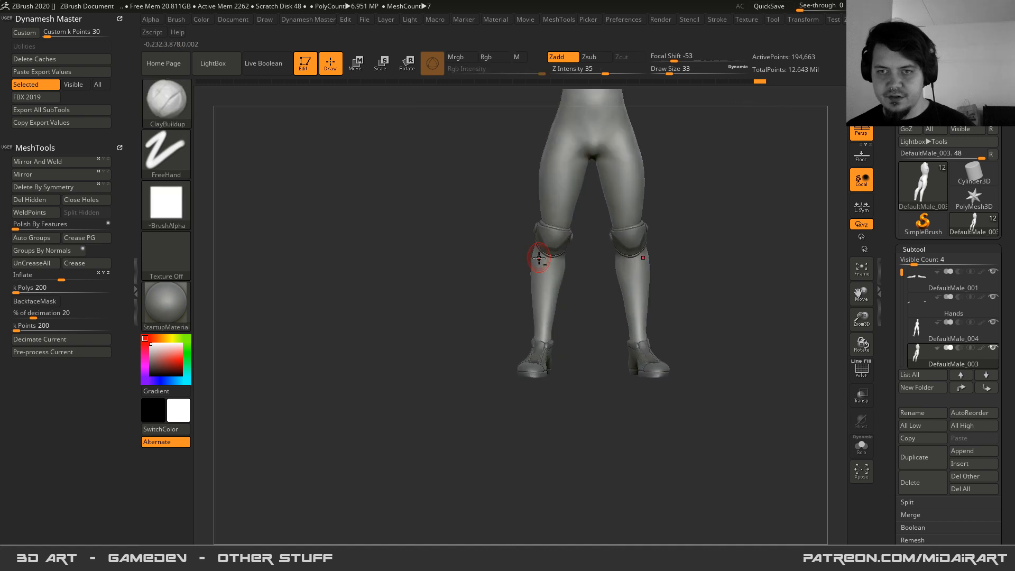
ctrl+right_drag(528, 238, 545, 192)
alt+click(549, 157)
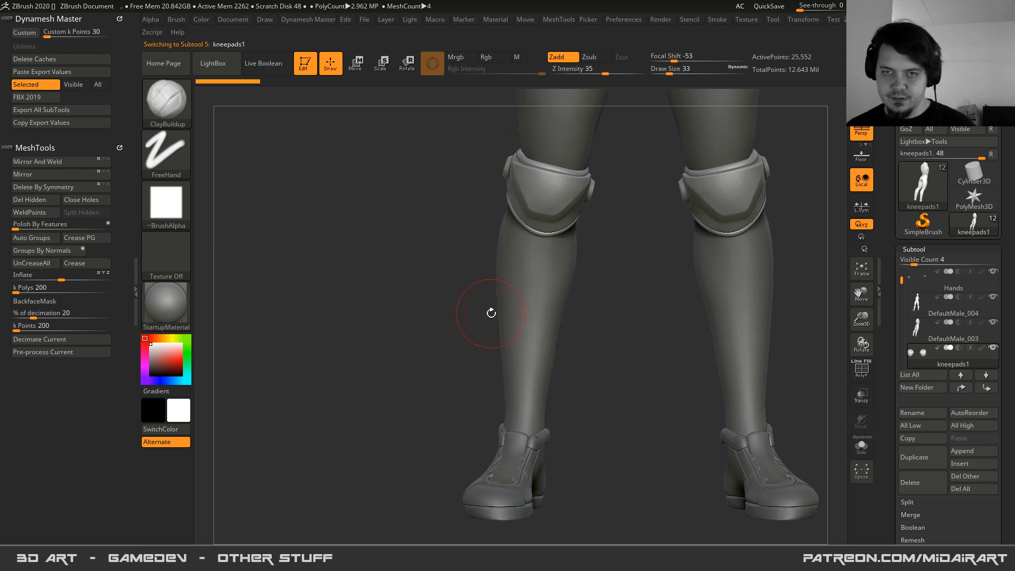
alt+right_drag(509, 261, 508, 273)
alt+right_drag(626, 274, 626, 281)
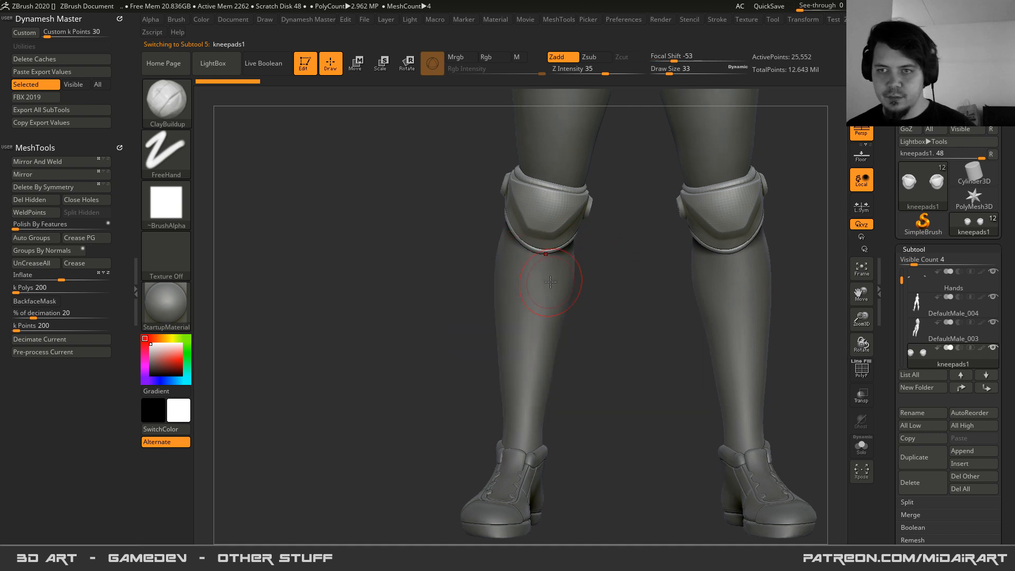
key(space)
drag(543, 233, 551, 232)
mouse_move(502, 214)
alt+right_down()
mouse_move(535, 312)
mouse_move(586, 313)
mouse_move(565, 257)
alt+right_up()
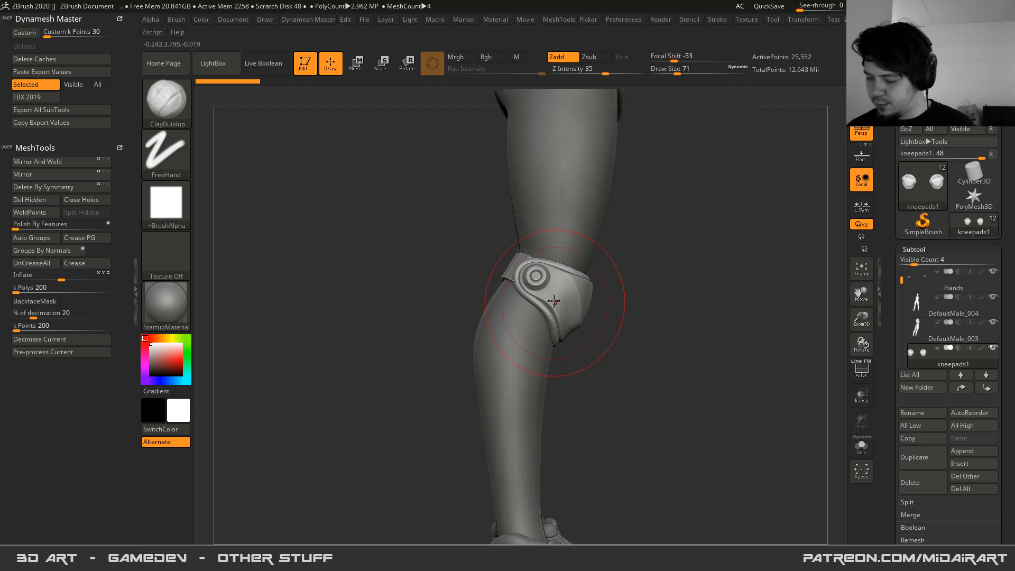
- Bring up the transform gizmo on the kneepads and delete one of the pair by symmetry
key(w)
right_drag(540, 297, 441, 249)
click(45, 186)
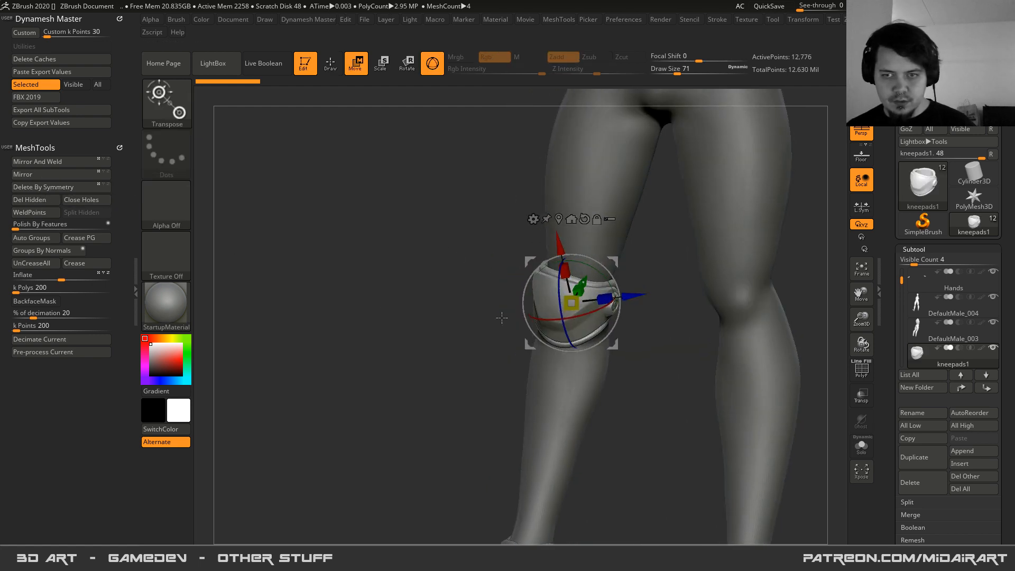
- Scale the remaining kneepad to about 0.9 and rotate it slightly to follow the knee in side view
right_drag(478, 324, 573, 386)
drag(574, 299, 570, 302)
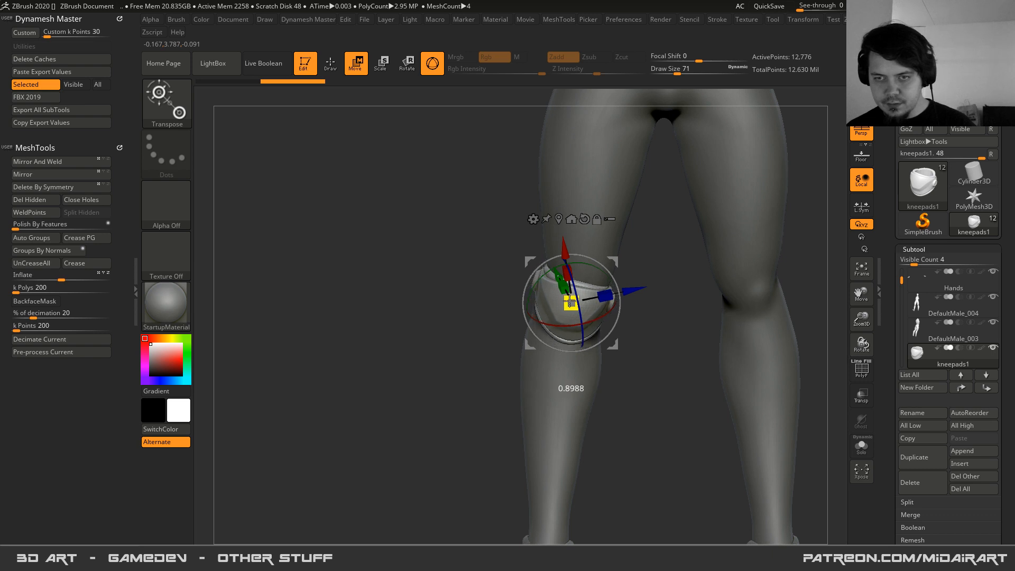
right_drag(478, 360, 573, 388)
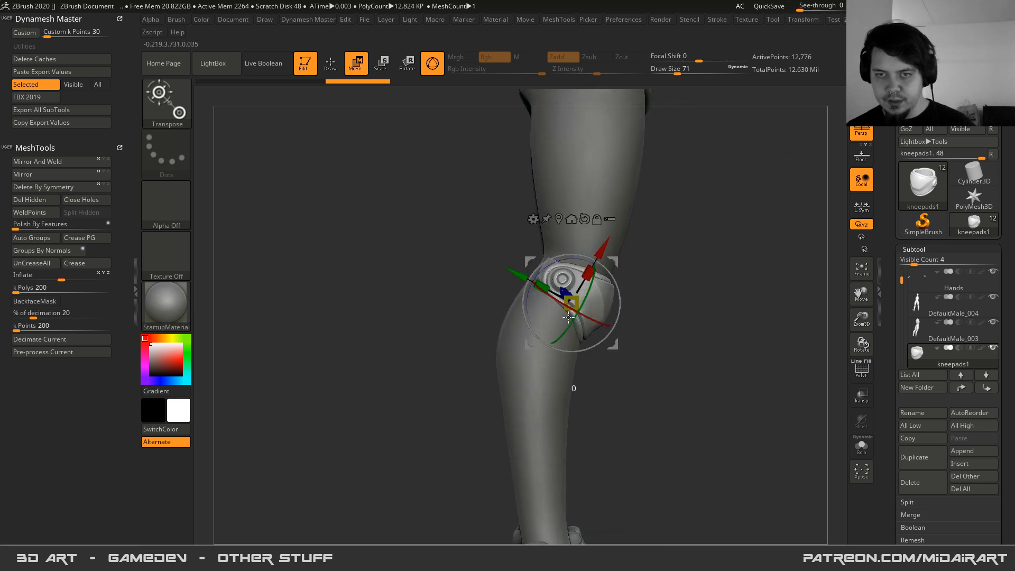
drag(605, 337, 616, 343)
- Return to sculpting with the Move Topological brush and pull the kneepad strap into place behind the knee
key(q)
mouse_move(543, 293)
right_down()
mouse_move(568, 299)
mouse_move(534, 267)
mouse_move(490, 272)
mouse_move(466, 290)
right_up()
key(b)
key(m)
key(t)
drag(467, 291, 460, 271)
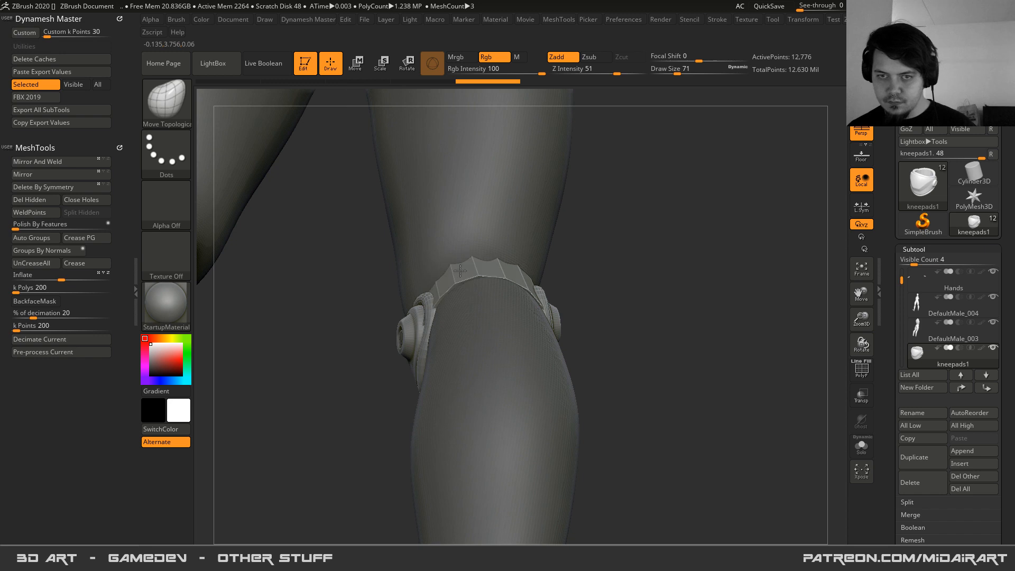
- Adjust the strap's sides and edges around the back of the knee with the Move Topological brush
right_drag(457, 277, 529, 284)
drag(454, 269, 465, 279)
drag(435, 317, 425, 322)
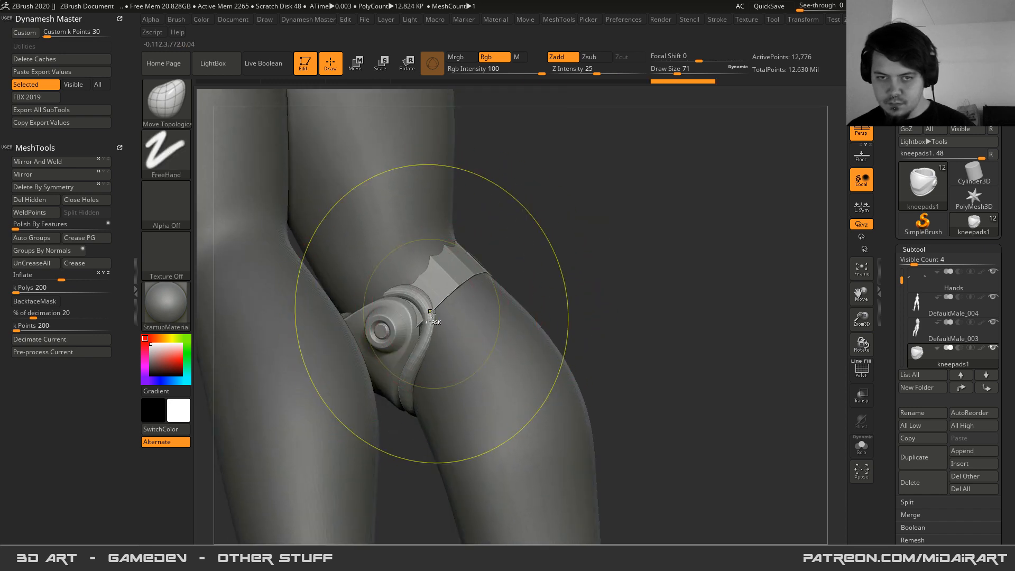
mouse_move(430, 314)
right_down()
mouse_move(448, 264)
mouse_move(458, 267)
mouse_move(452, 281)
mouse_move(432, 261)
right_up()
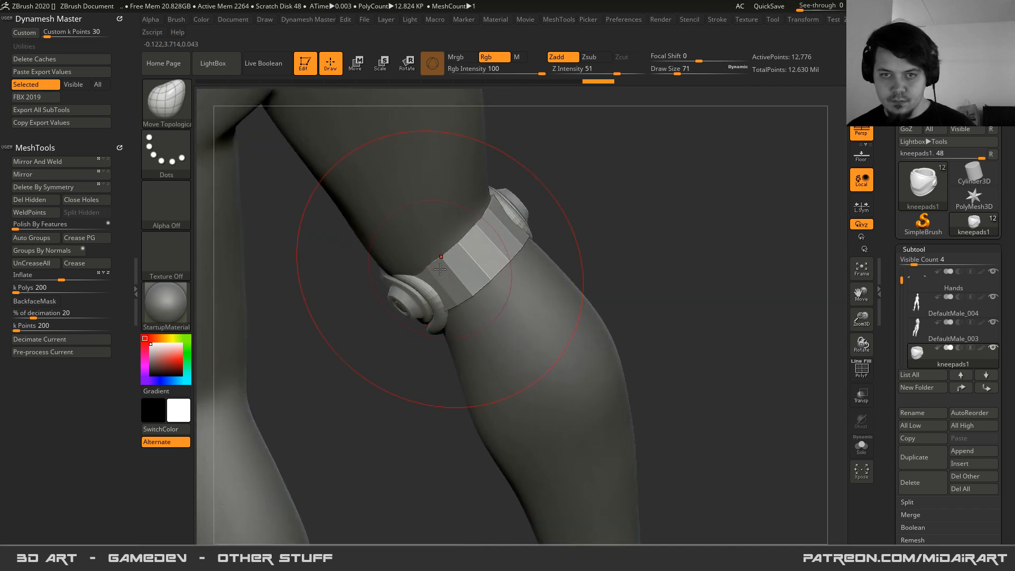
right_drag(430, 272, 470, 239)
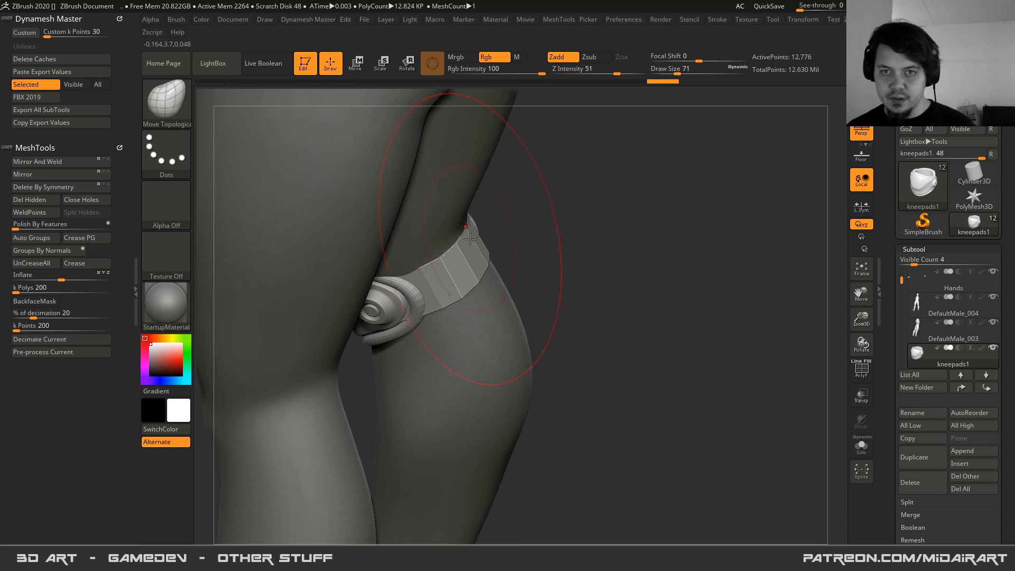
right_drag(441, 297, 429, 290)
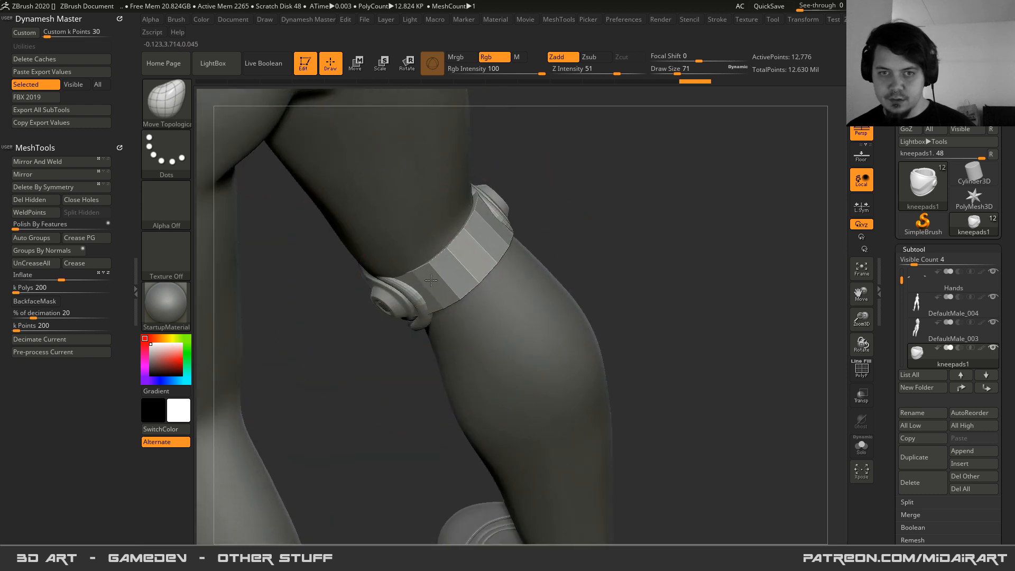
right_drag(447, 277, 470, 254)
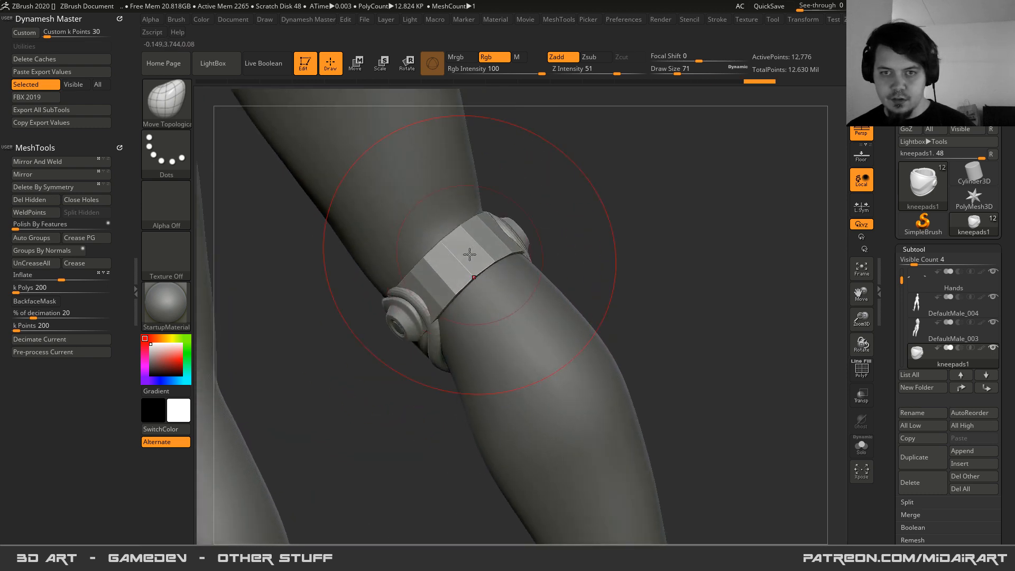
- Check the kneepad's fit from the front and side, and raise the Draw Size to 124
ctrl+right_drag(480, 294, 486, 225)
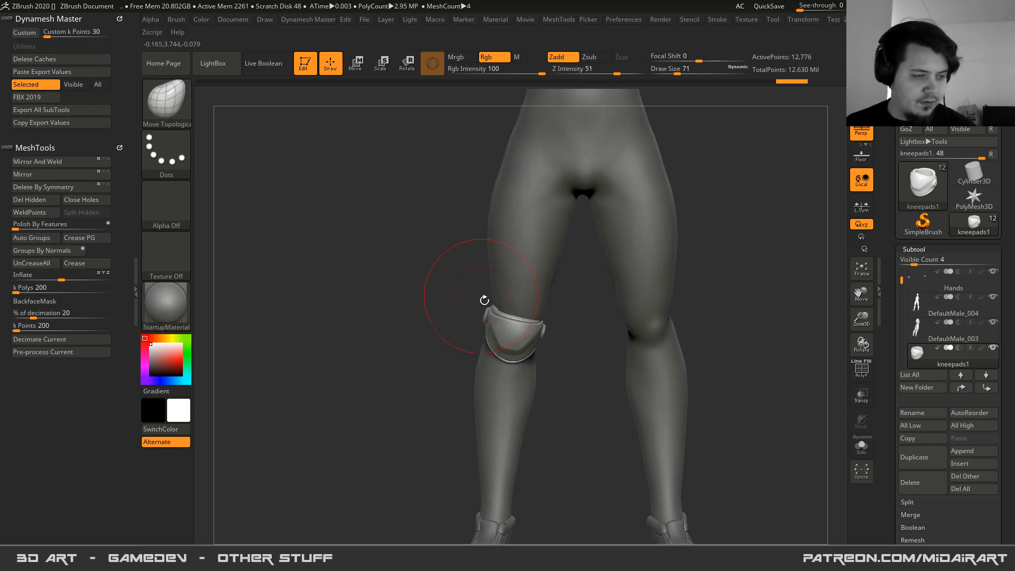
mouse_move(505, 344)
right_down()
mouse_move(493, 276)
mouse_move(512, 331)
right_up()
right_drag(472, 259, 437, 208)
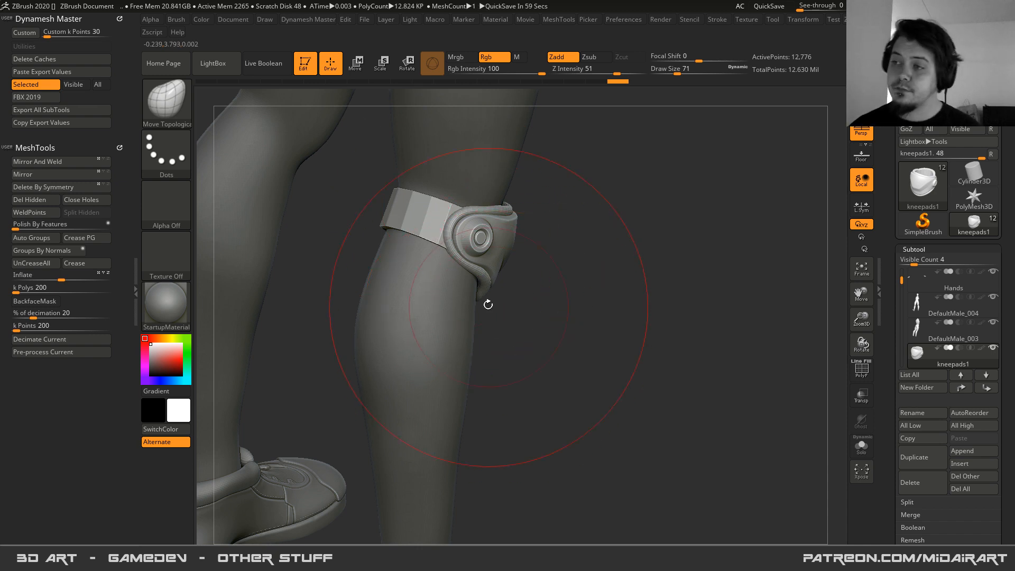
right_drag(469, 276, 446, 279)
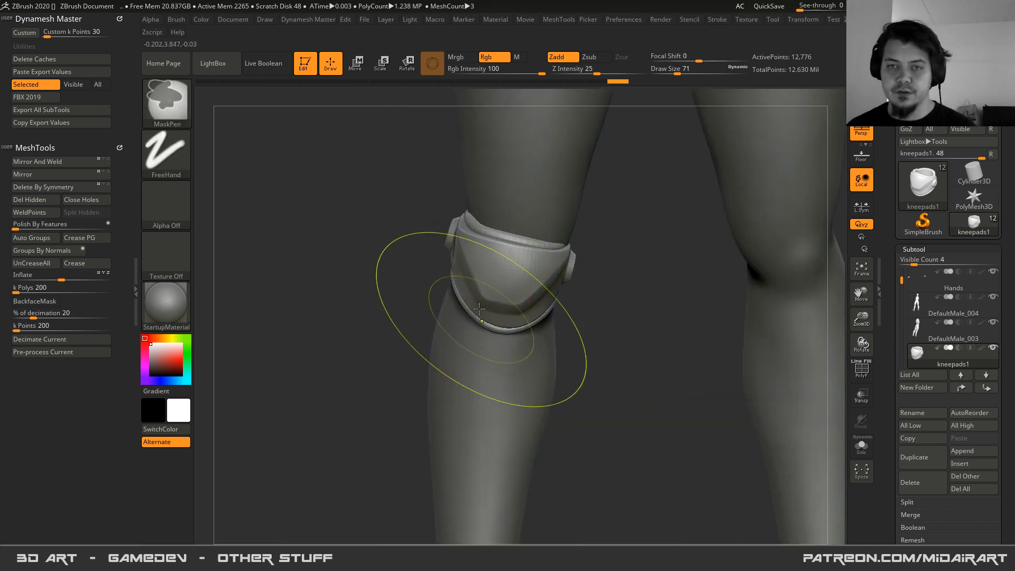
mouse_move(480, 319)
ctrl+right_down()
mouse_move(473, 292)
mouse_move(508, 334)
mouse_move(501, 303)
ctrl+right_up()
key(space)
drag(478, 307, 486, 307)
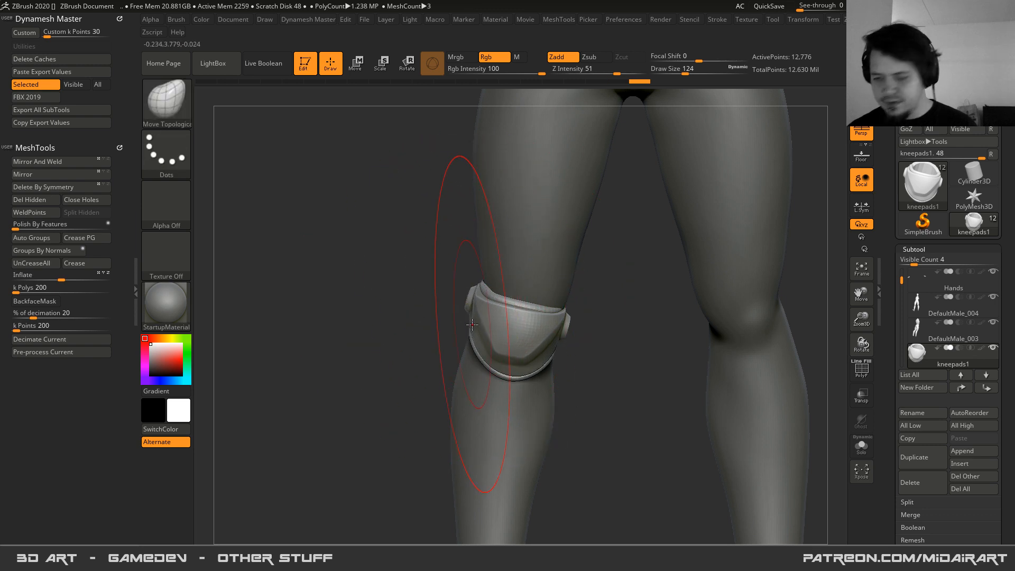
- Nudge the kneepad's front shell into position over the knee with the Move brush
key(b)
key(m)
key(v)
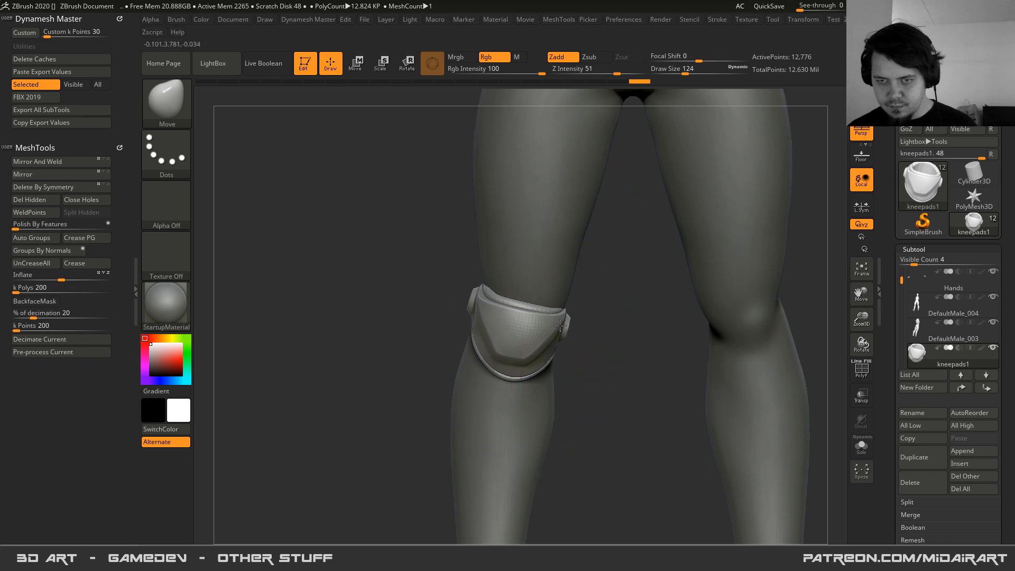
drag(502, 344, 510, 342)
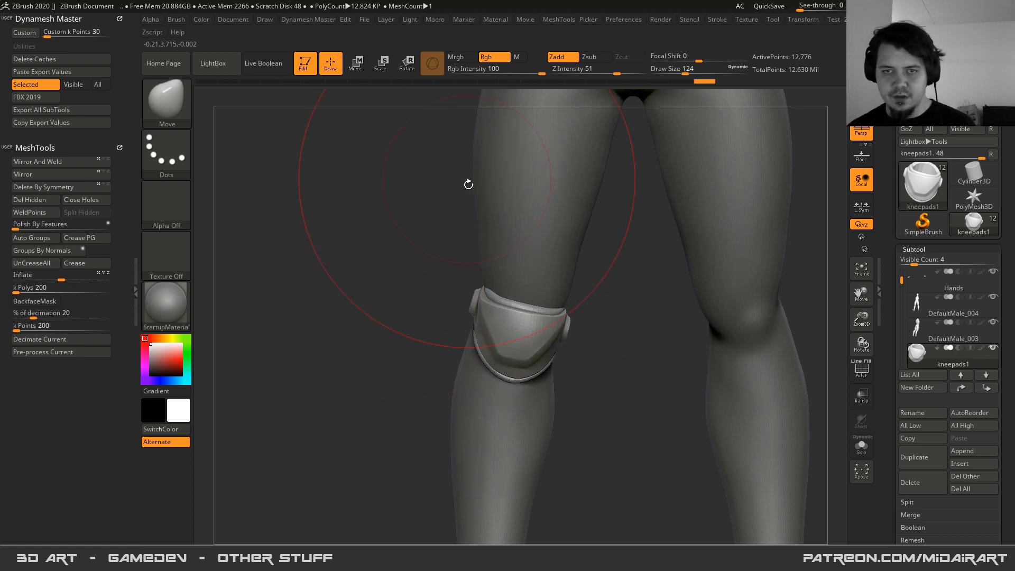
- Set the Draw Size to 18, mask the outer side of the kneepad and make a small adjustment there
key(space)
drag(459, 333, 443, 336)
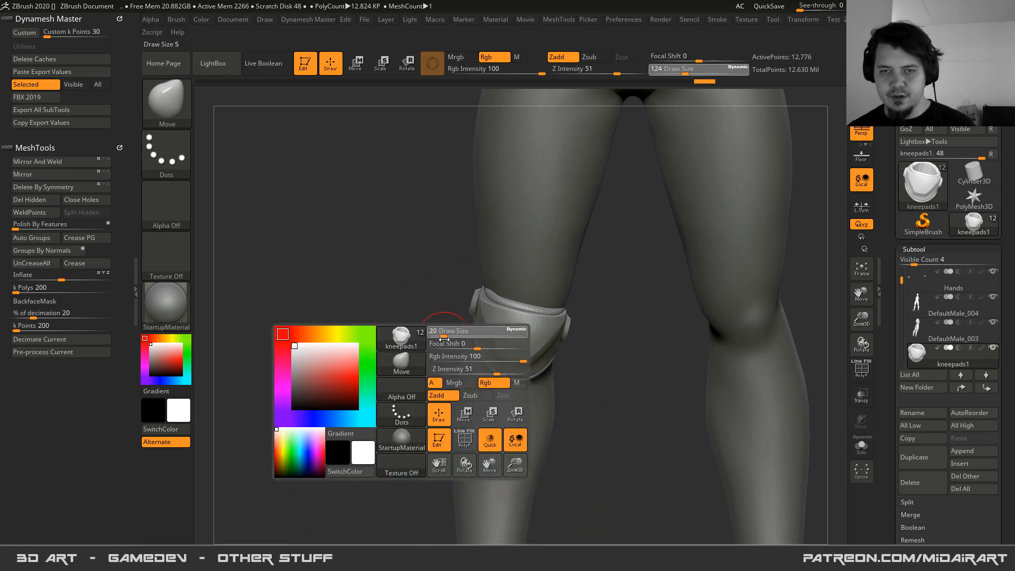
mouse_move(419, 518)
ctrl+mouse_down()
mouse_move(450, 312)
mouse_move(410, 340)
mouse_move(413, 360)
ctrl+mouse_up()
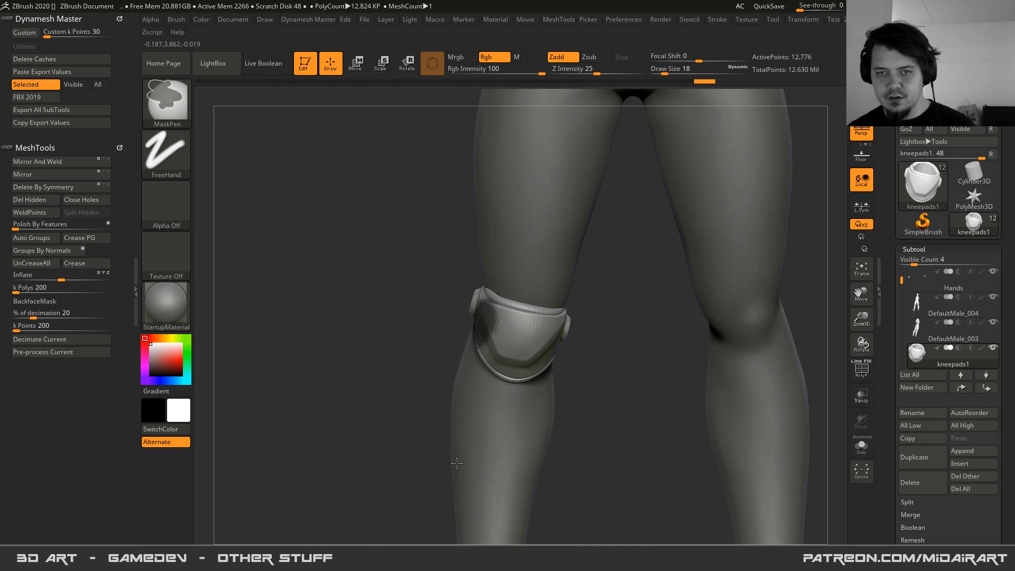
drag(461, 289, 464, 353)
- Activate the DefaultMale_003 body and reshape the leg behind the kneepad with the Move brush, setting Draw Size to 51
alt+click(465, 353)
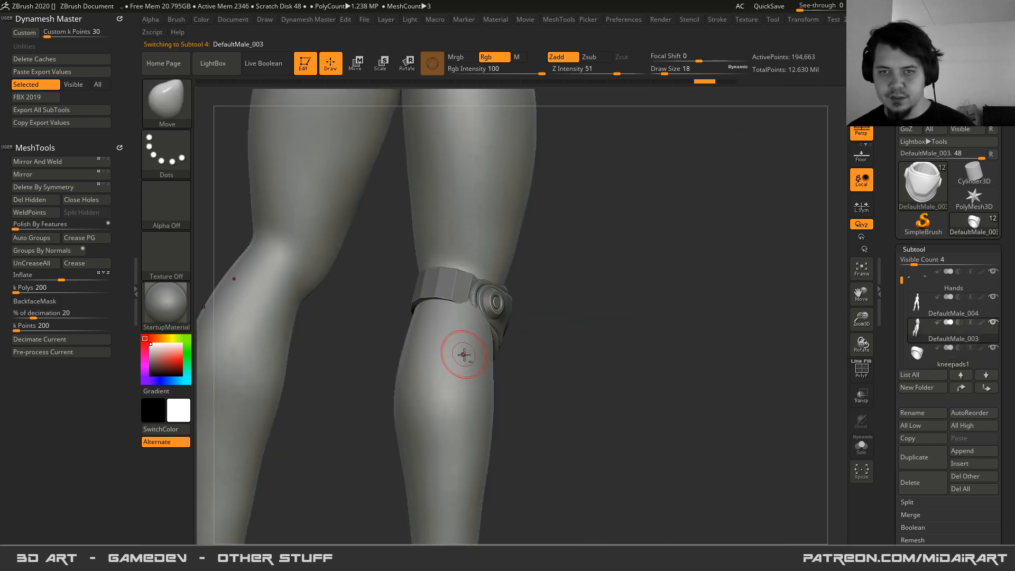
key(space)
drag(456, 298, 462, 298)
ctrl+right_drag(456, 299, 499, 312)
mouse_move(516, 315)
mouse_down()
mouse_move(516, 349)
mouse_move(526, 346)
mouse_up()
right_drag(465, 329, 501, 330)
key(space)
drag(333, 342, 351, 344)
mouse_move(351, 344)
right_down()
mouse_move(426, 313)
mouse_move(396, 267)
mouse_move(454, 279)
mouse_move(444, 329)
mouse_move(454, 332)
right_up()
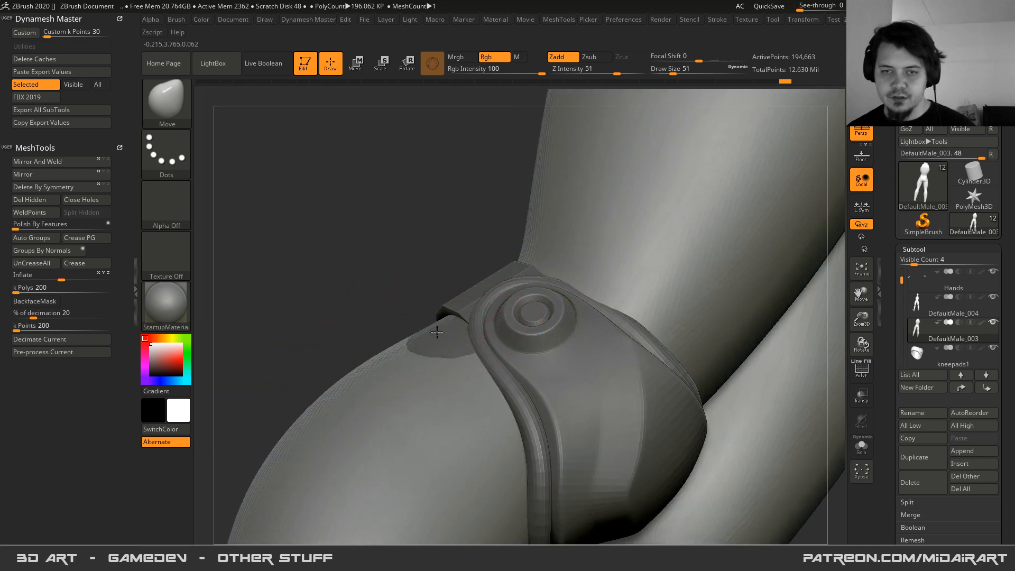
- Set the Draw Size to 77 and switch back to the kneepads1 subtool with the Move Topological brush
alt+click(438, 336)
key(space)
drag(452, 311, 461, 310)
mouse_move(461, 310)
right_down()
mouse_move(497, 351)
mouse_move(428, 362)
mouse_move(353, 334)
mouse_move(352, 388)
mouse_move(387, 314)
mouse_move(336, 282)
right_up()
alt+click(475, 363)
alt+click(374, 319)
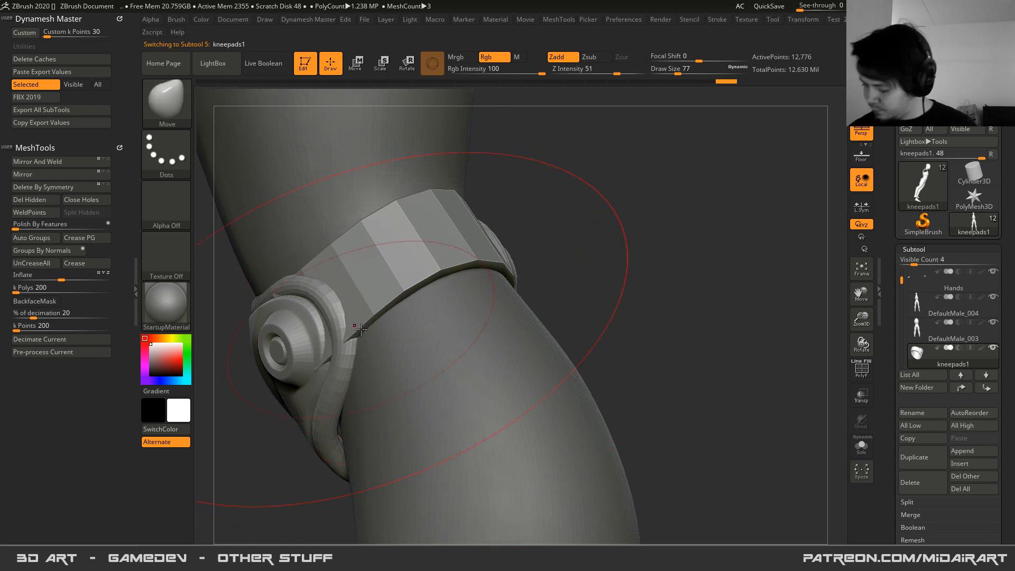
key(b)
key(m)
key(t)
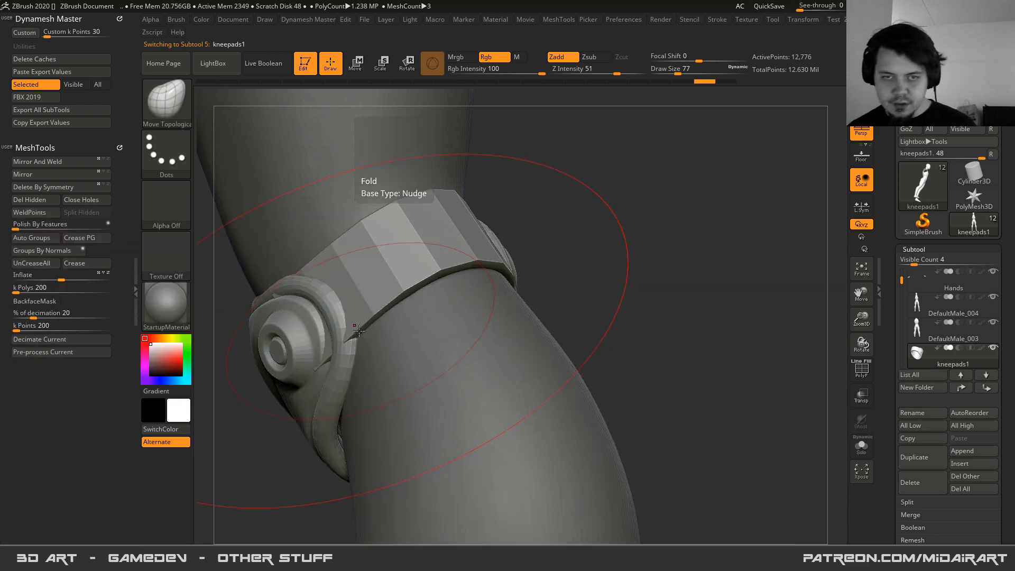
- Adjust the kneepad's strap behind the knee using the Move Topological brush, and reduce the Draw Size to 31
right_drag(361, 323, 344, 325)
drag(352, 318, 375, 309)
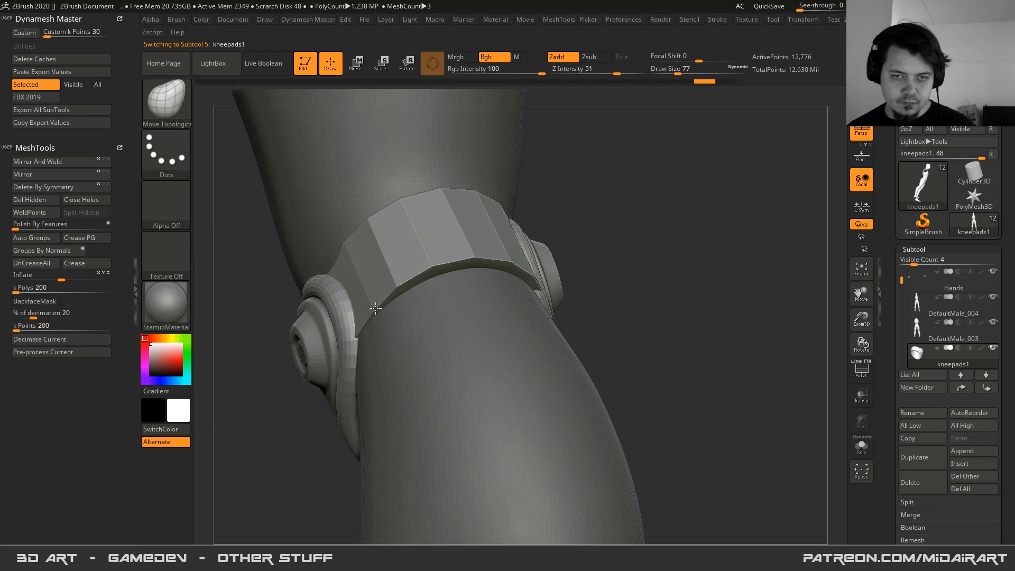
mouse_move(356, 294)
right_down()
mouse_move(365, 276)
mouse_move(268, 226)
right_up()
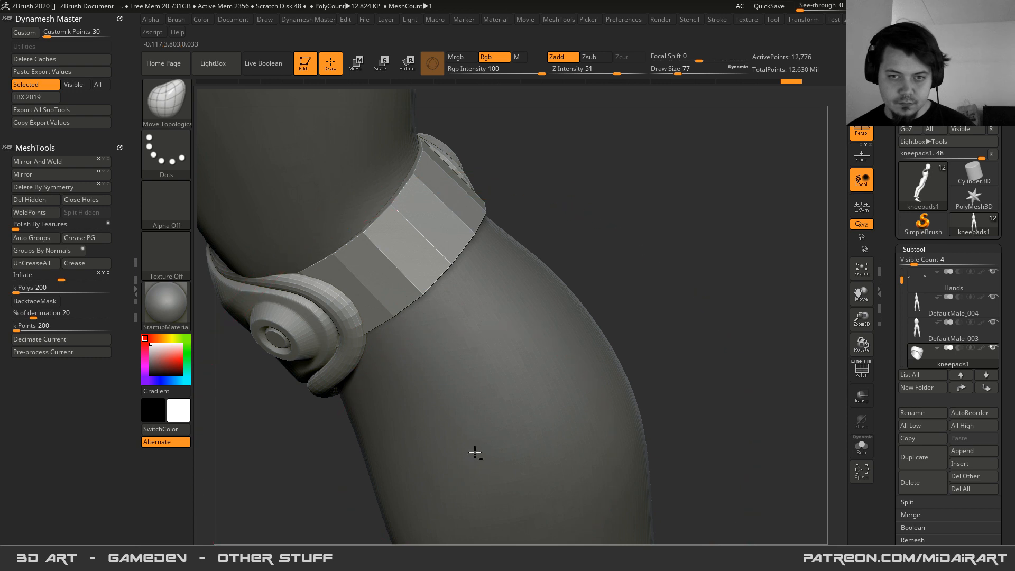
key(space)
drag(471, 395, 461, 378)
key(space)
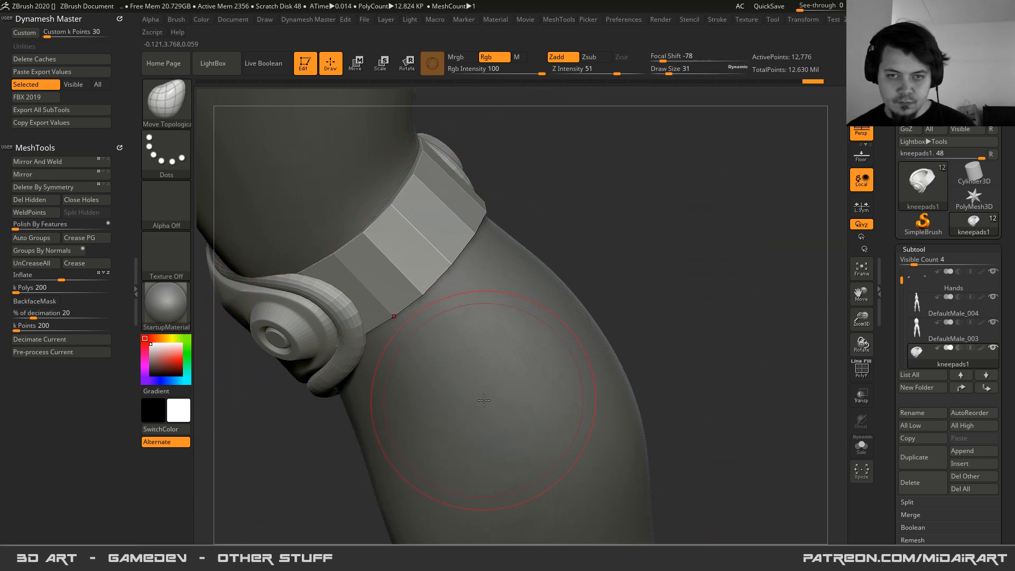
- Select the DefaultMale_003 subtool at the leg and switch to the Move brush with a Draw Size of 65
alt+click(453, 380)
key(b)
key(m)
key(v)
key(space)
drag(378, 281, 387, 282)
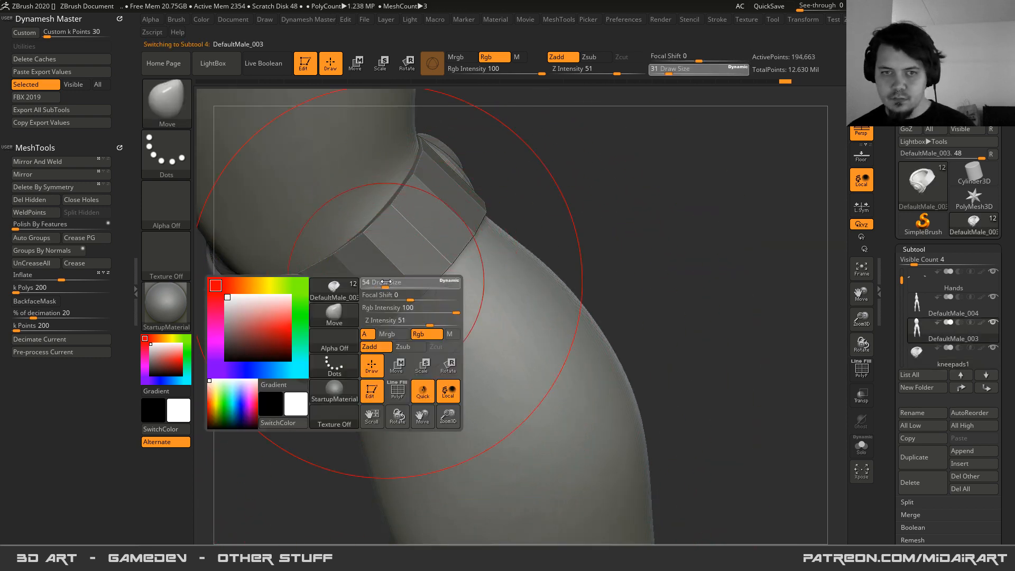
right_drag(336, 296, 296, 280)
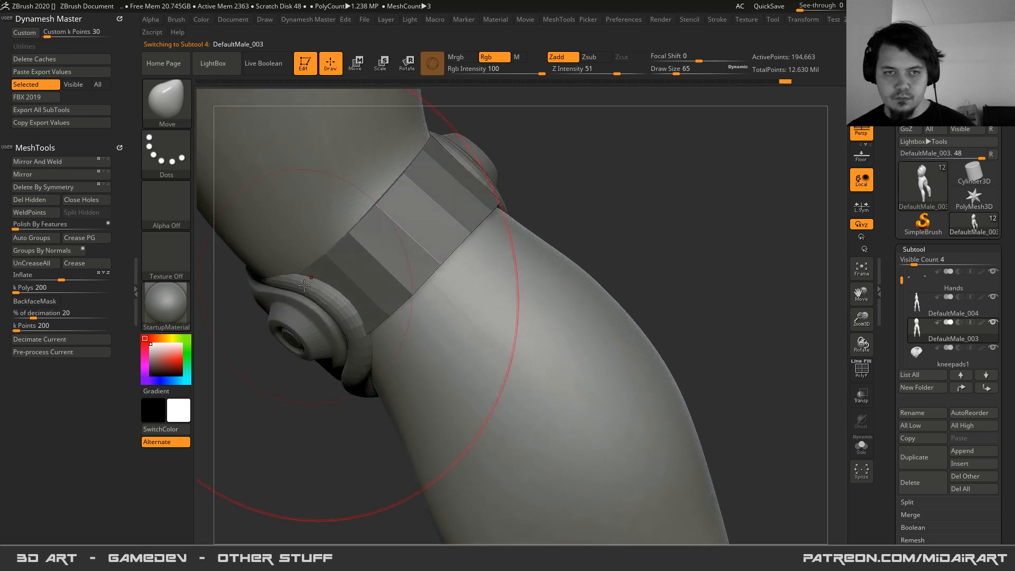
- Select the DefaultMale_004 subtool, isolate it, and examine its body shape alone and against the full character
alt+click(272, 254)
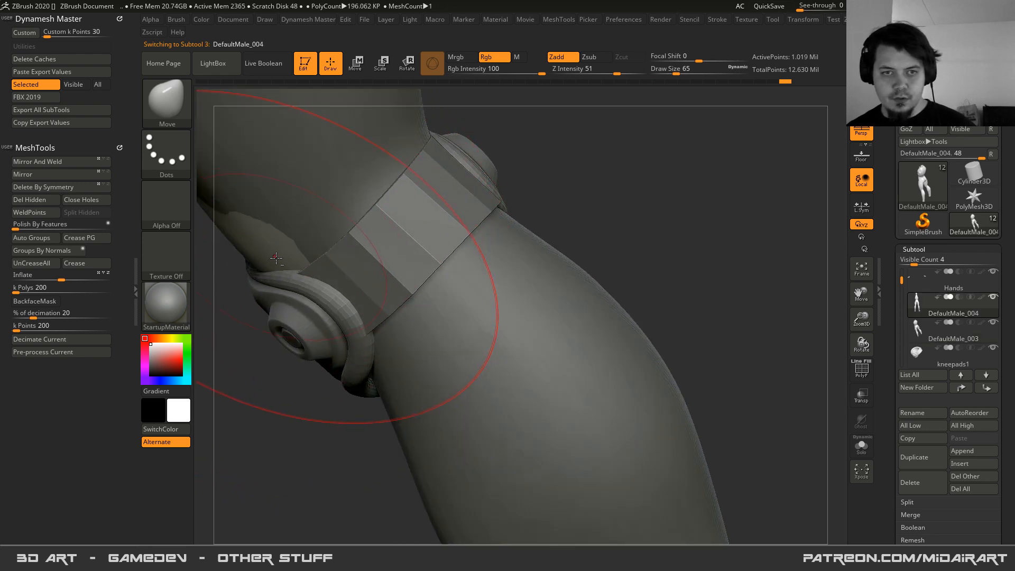
ctrl+right_drag(494, 365, 483, 281)
click(860, 445)
mouse_move(752, 419)
right_down()
mouse_move(476, 302)
mouse_move(426, 212)
right_up()
right_click(512, 376)
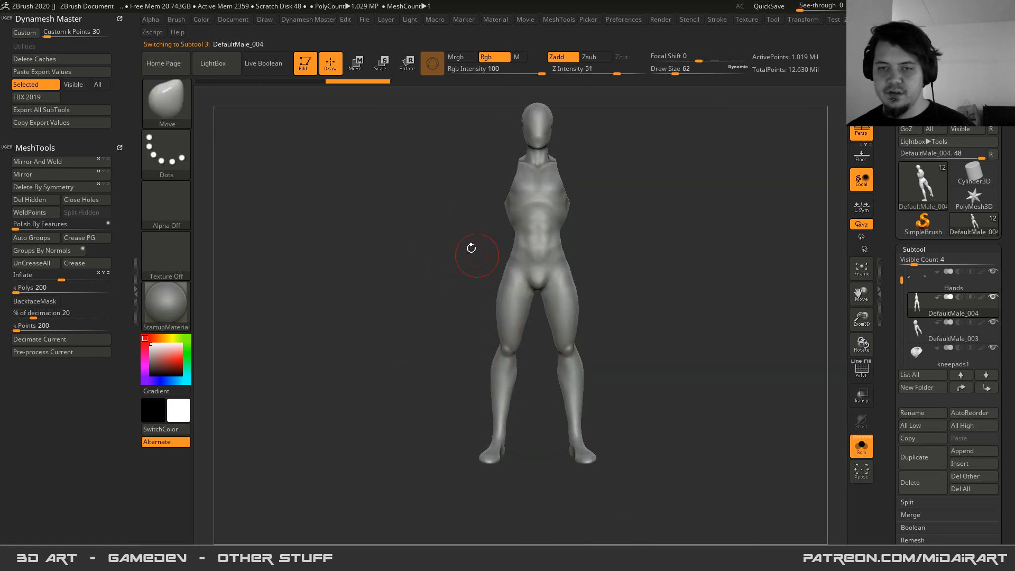
alt+right_drag(492, 349, 483, 298)
click(859, 449)
mouse_move(505, 375)
right_down()
mouse_move(494, 343)
mouse_move(367, 306)
right_up()
click(860, 447)
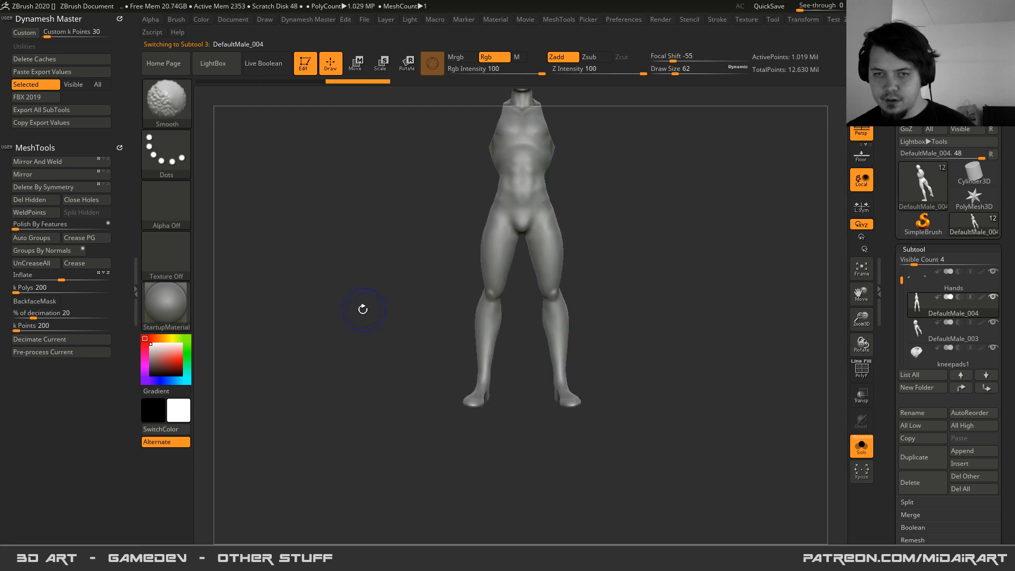
mouse_move(602, 474)
ctrl+shift+mouse_down()
mouse_move(428, 403)
mouse_move(347, 343)
mouse_move(664, 479)
ctrl+shift+mouse_up()
ctrl+shift+click(383, 331)
ctrl+shift+click(486, 317)
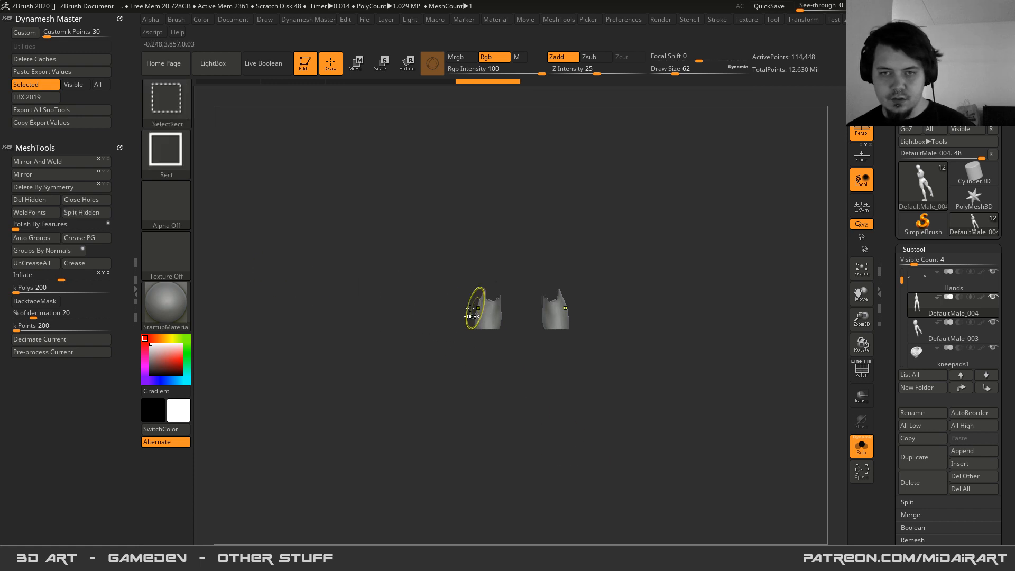
ctrl+shift+click(439, 291)
key(shift+f)
ctrl+shift+click(473, 370)
ctrl+shift+click(476, 393)
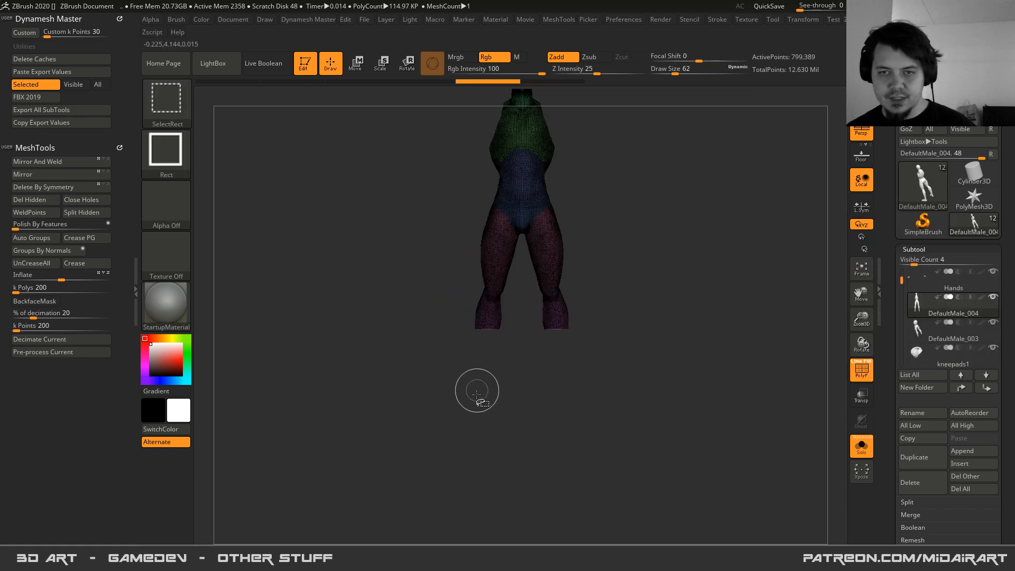
key(shift+f)
ctrl+shift+click(430, 294)
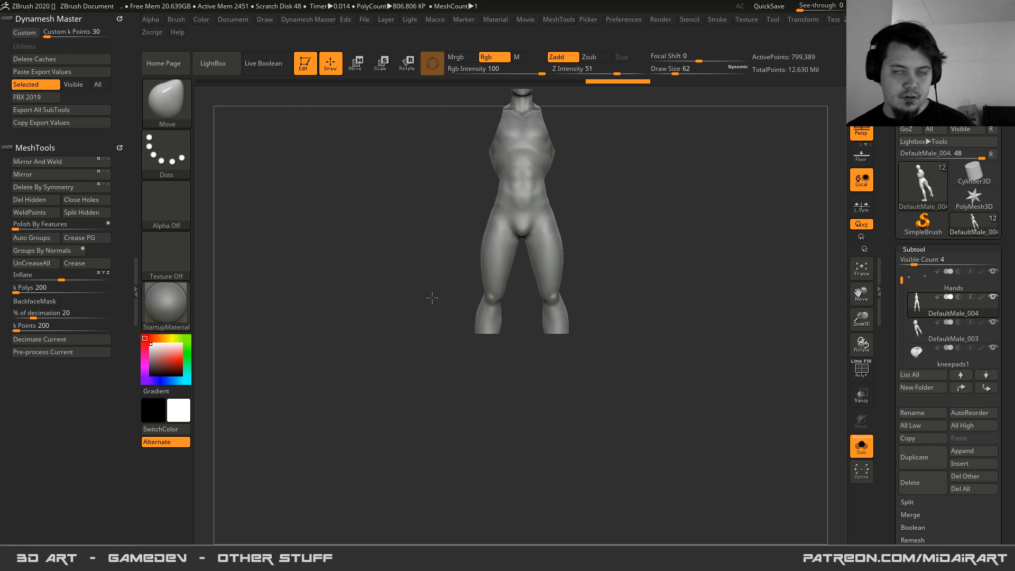
key(shift+f)
key(shift+f)
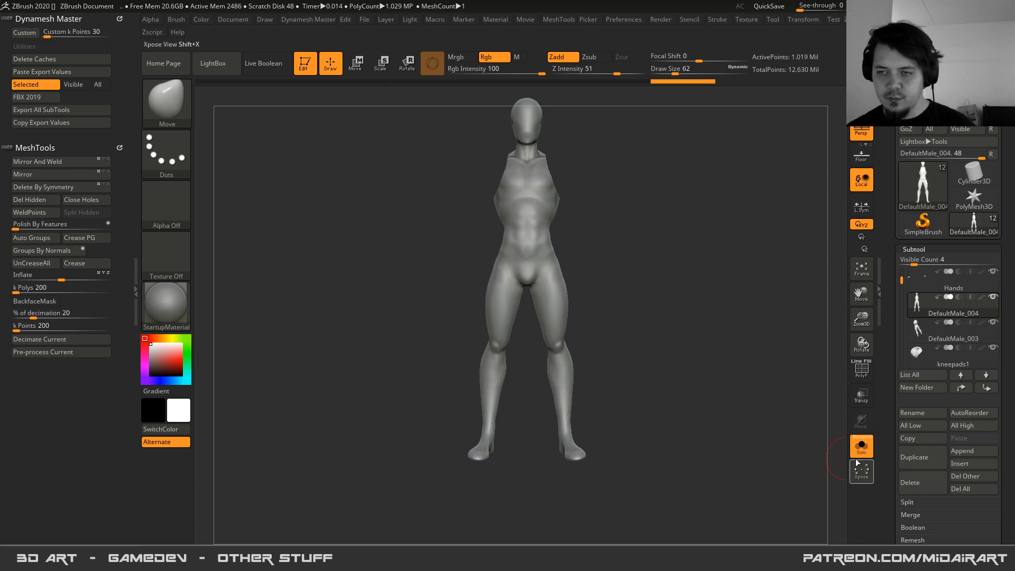
- Show all subtools and push the DefaultMale_004 surface inside the legs around the knees using the Move brush at Draw Size 80
click(860, 447)
mouse_move(489, 359)
alt+right_down()
mouse_move(512, 318)
mouse_move(570, 356)
alt+right_up()
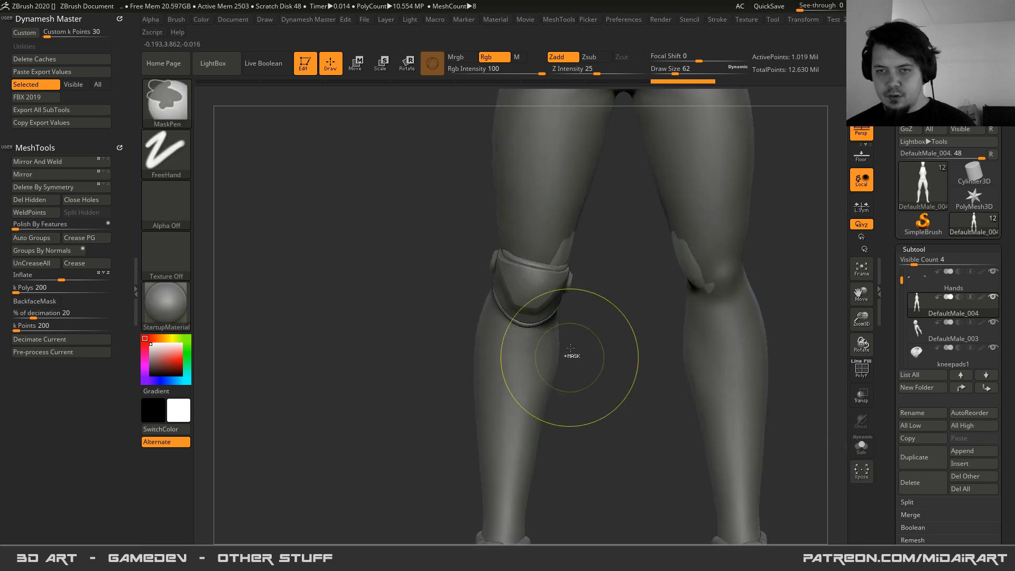
key(space)
drag(571, 263, 574, 263)
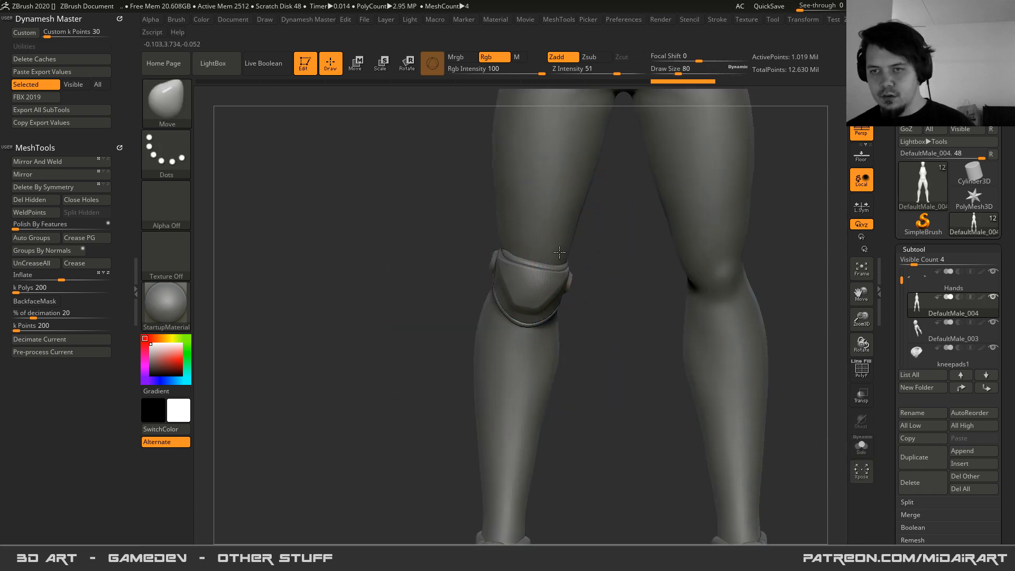
mouse_move(506, 432)
alt+right_down()
mouse_move(526, 242)
mouse_move(499, 285)
mouse_move(577, 372)
alt+right_up()
mouse_move(635, 280)
right_down()
mouse_move(587, 247)
mouse_move(580, 334)
mouse_move(579, 316)
mouse_move(523, 263)
mouse_move(515, 194)
right_up()
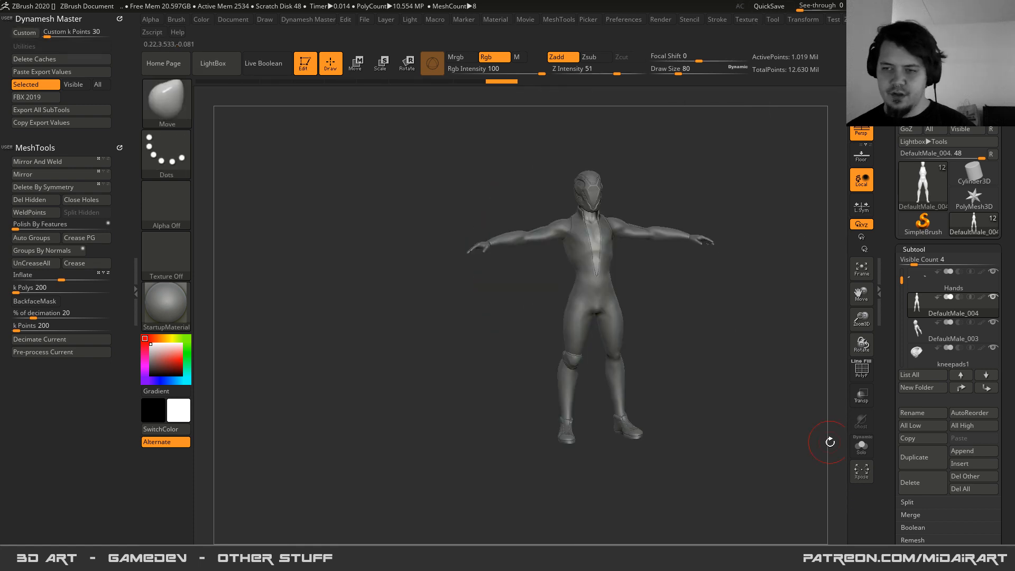
- Isolate DefaultMale_004, mask it from the hips down, make the masked legs a separate polygroup, and hide them
click(861, 446)
right_drag(810, 426, 476, 186)
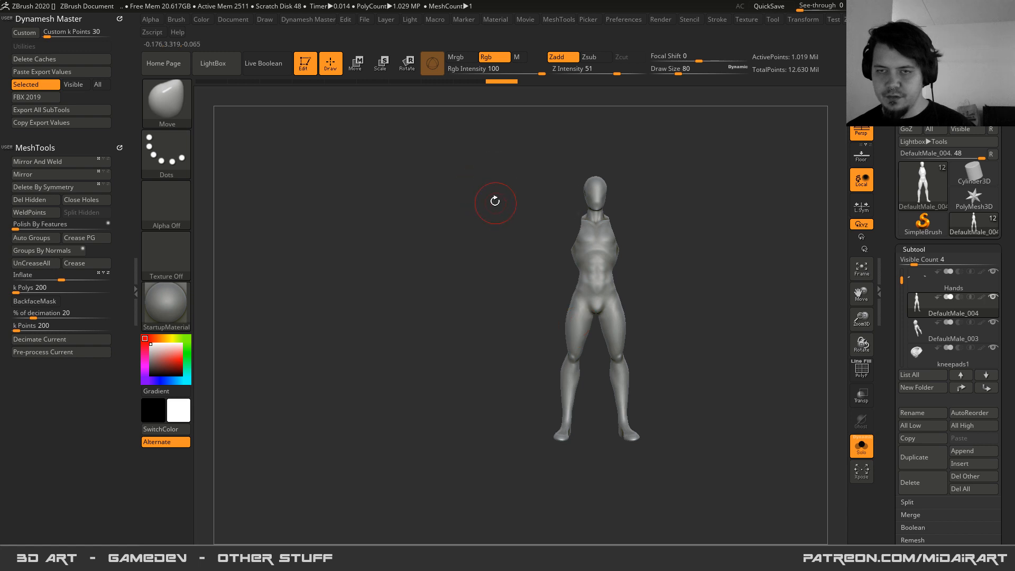
click(861, 447)
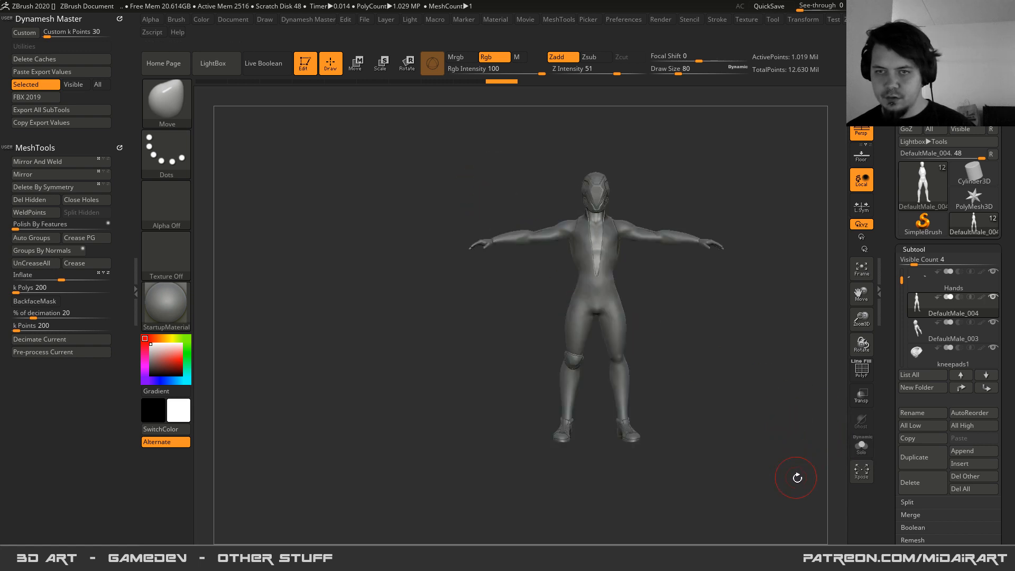
key(ctrl)
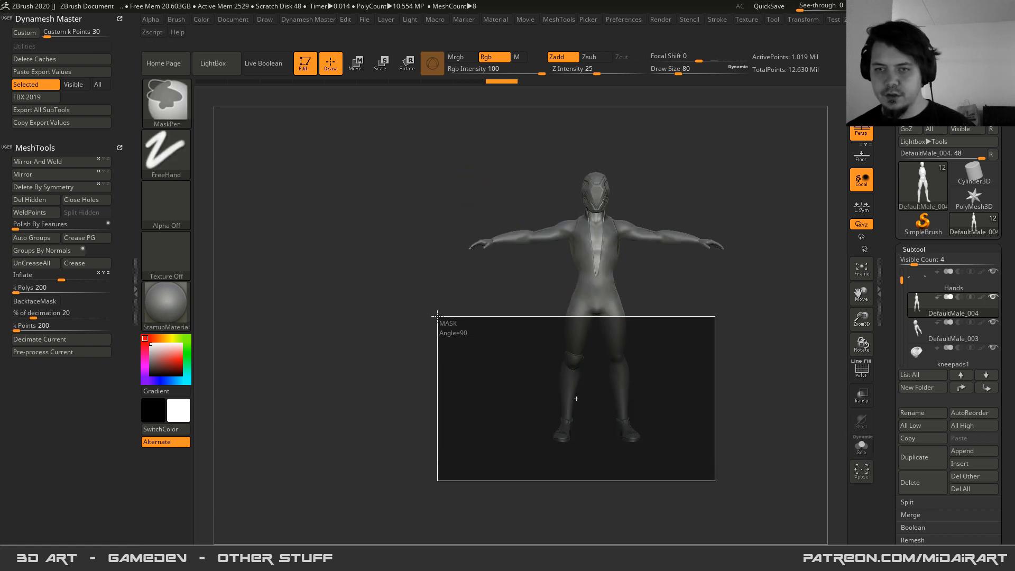
click(865, 448)
ctrl+drag(687, 487, 448, 303)
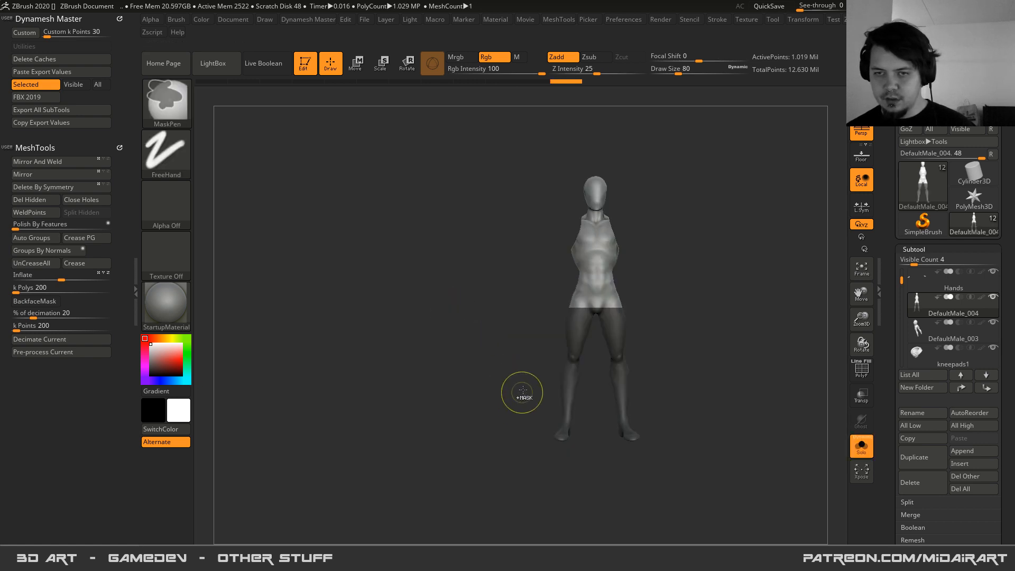
ctrl+right_drag(598, 364, 617, 391)
ctrl+drag(693, 513, 418, 296)
key(ctrl+w)
ctrl+shift+click(559, 365)
ctrl+shift+click(562, 369)
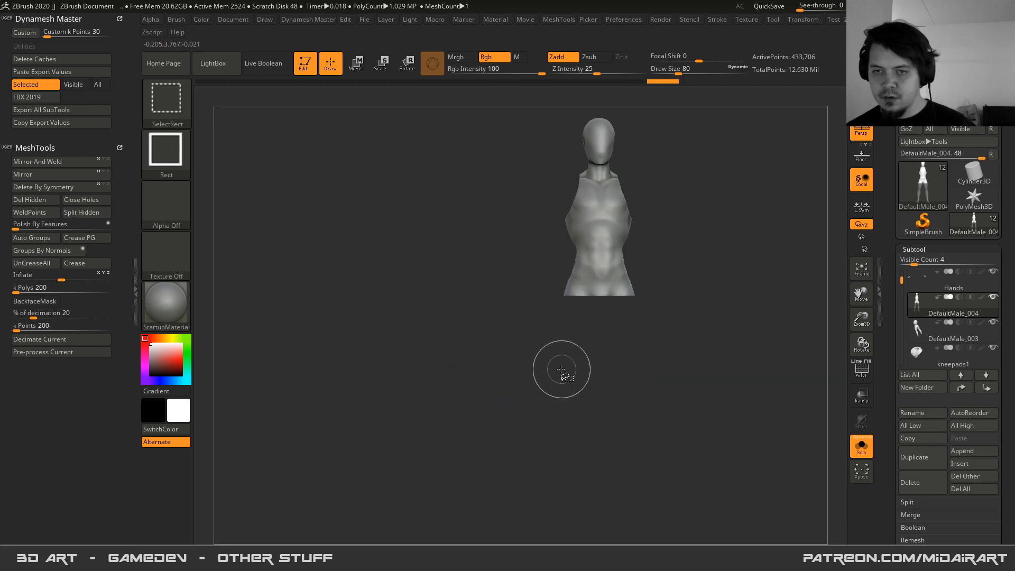
- Delete the hidden legs of DefaultMale_004, close the remaining holes, and show the full character again
click(31, 200)
click(84, 200)
drag(732, 402, 807, 441)
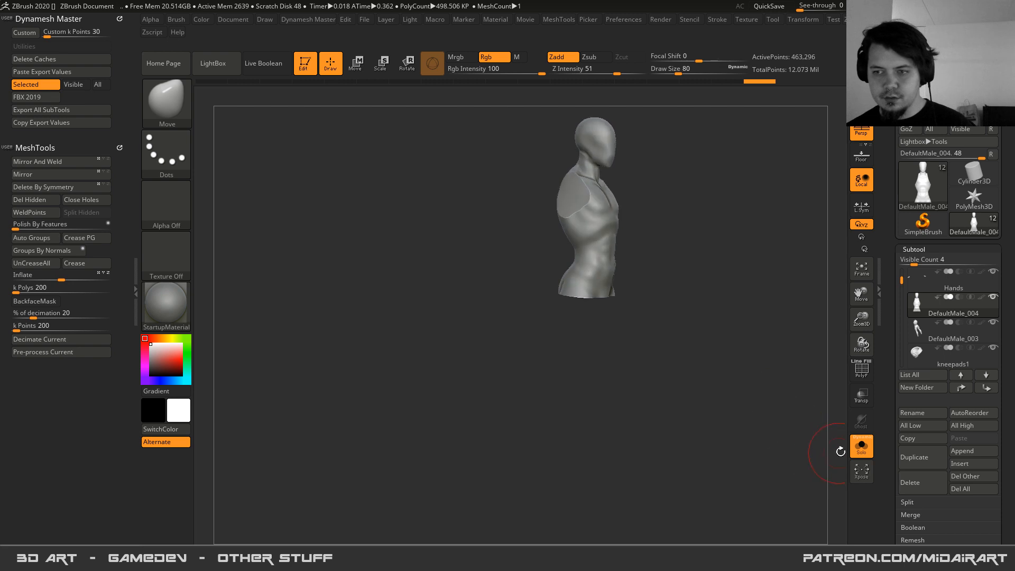
click(860, 447)
mouse_move(567, 328)
alt+right_down()
mouse_move(574, 386)
mouse_move(546, 304)
mouse_move(628, 370)
mouse_move(651, 413)
alt+right_up()
right_drag(559, 272, 530, 380)
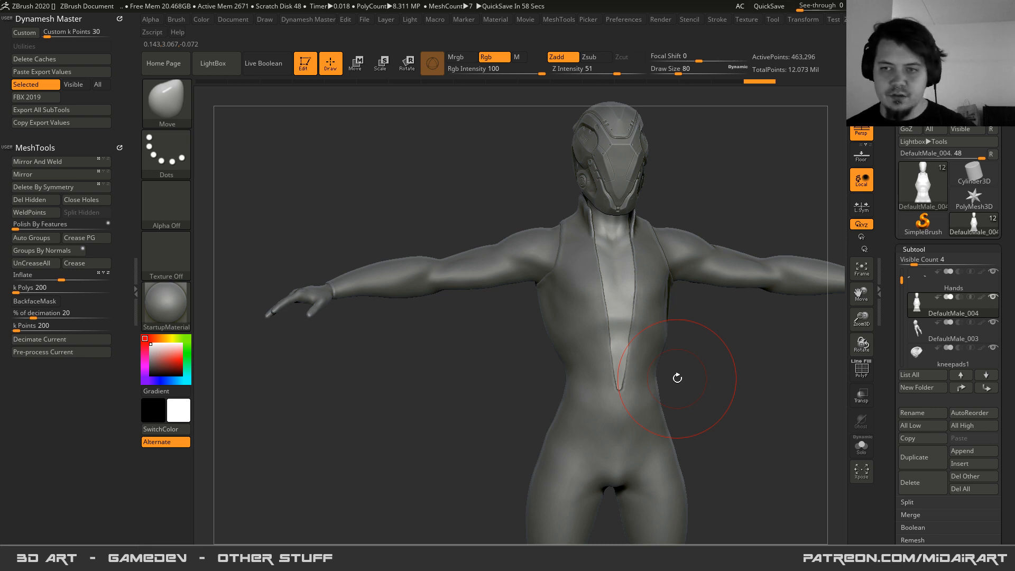
- Save the tool over the existing DefaultMale_001 file in the Default Male folder
key(ctrl+s)
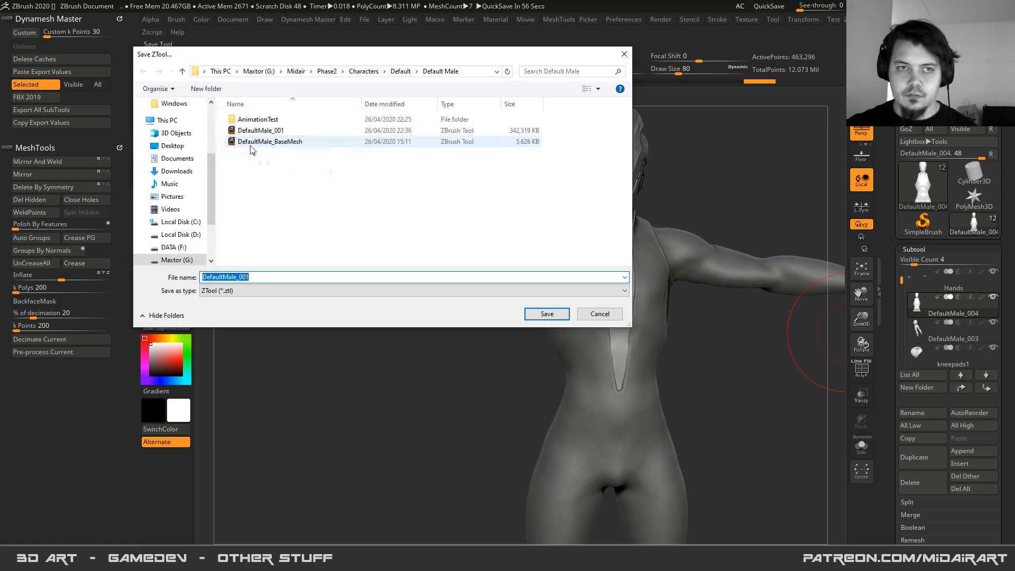
double_click(298, 132)
click(537, 283)
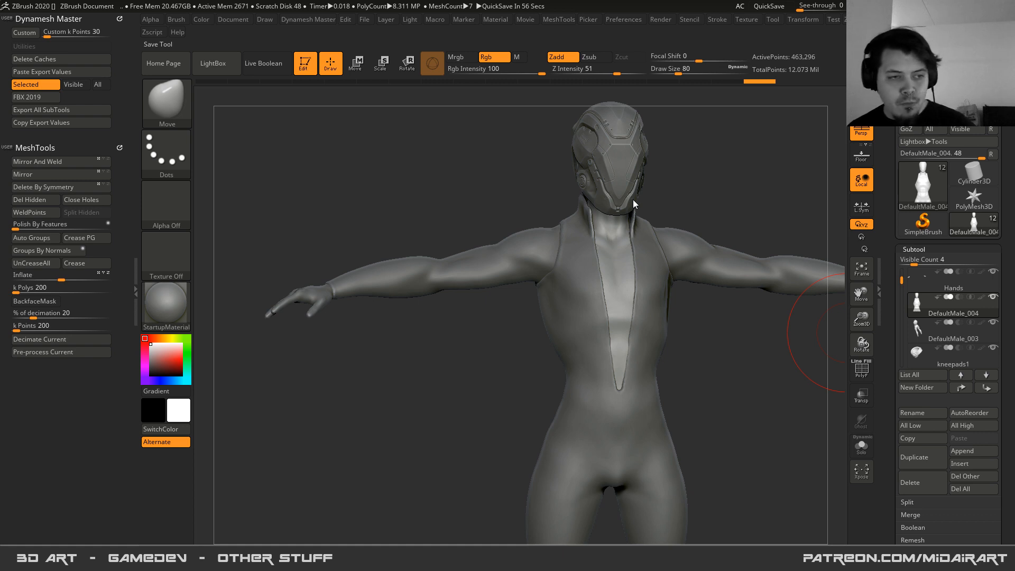
key(alt+Tab)
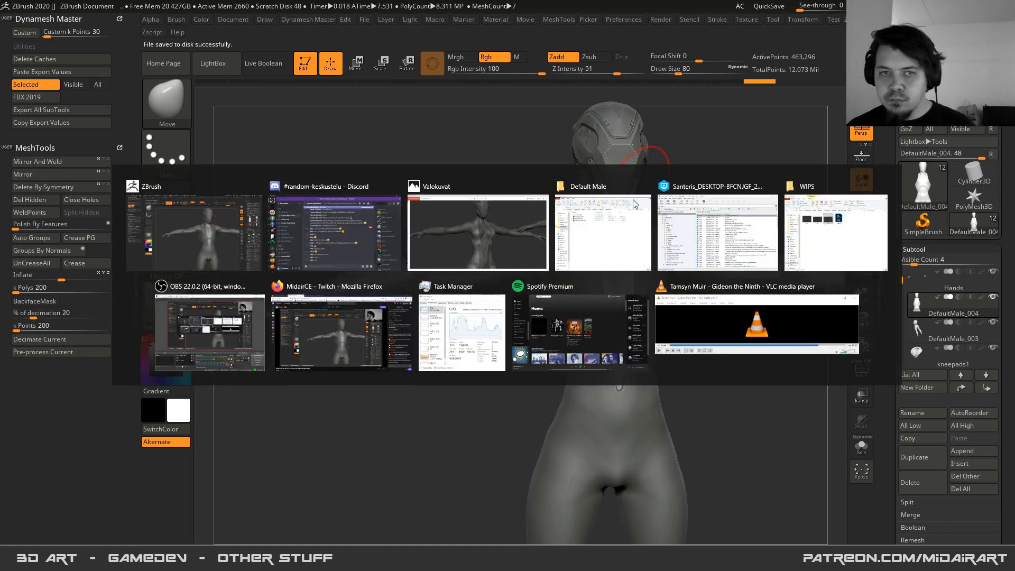
key(Escape)
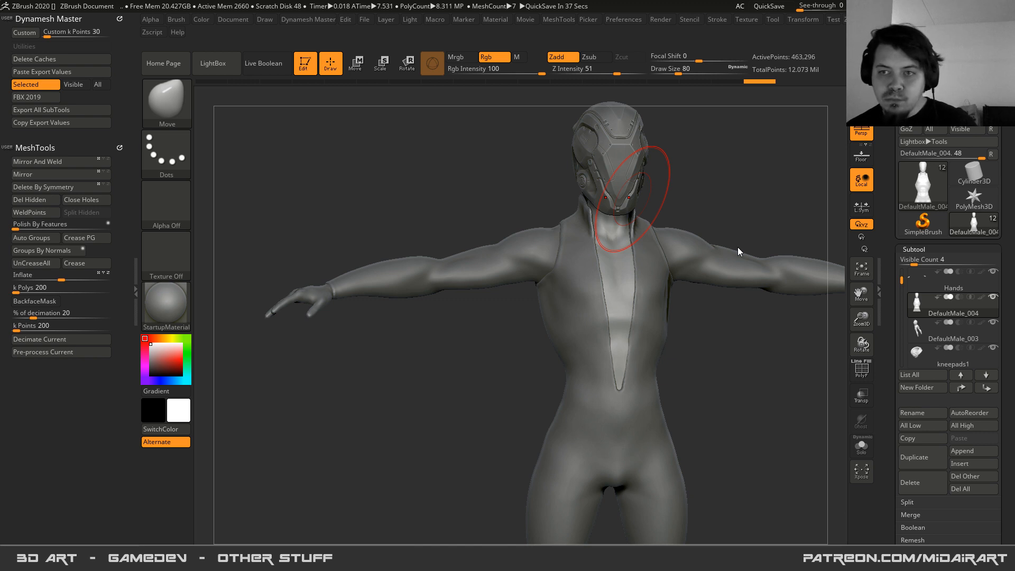
key(space)
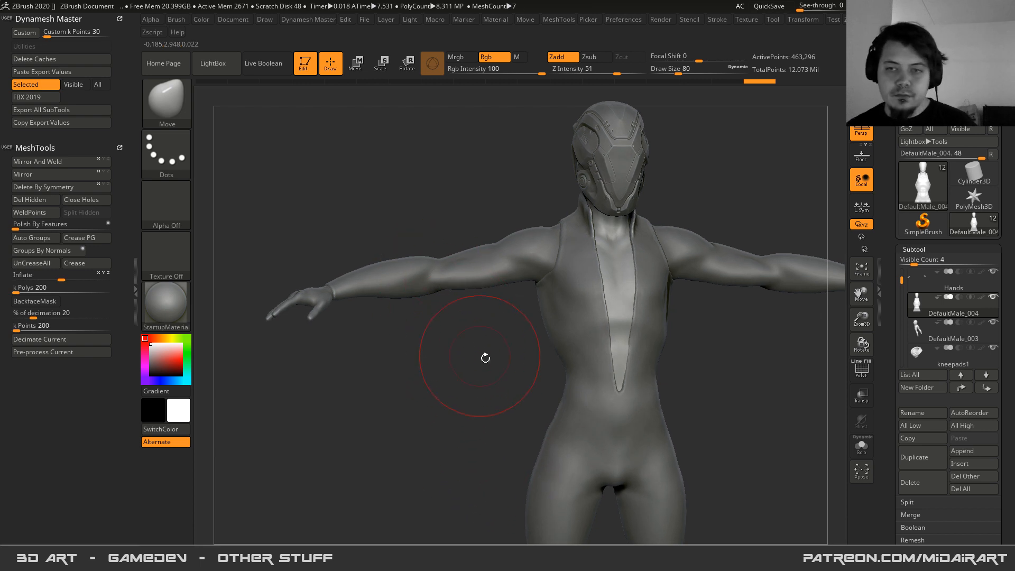
- Select the DefaultMale_003 subtool and set up the ClayBuildup brush with a Draw Size of 51
alt+drag(508, 362, 521, 292)
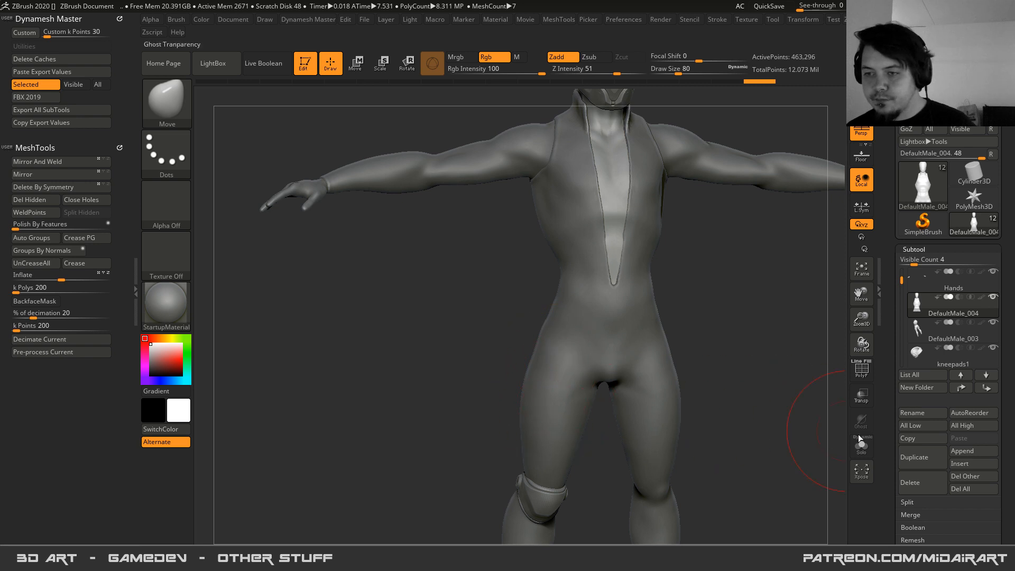
drag(786, 427, 537, 403)
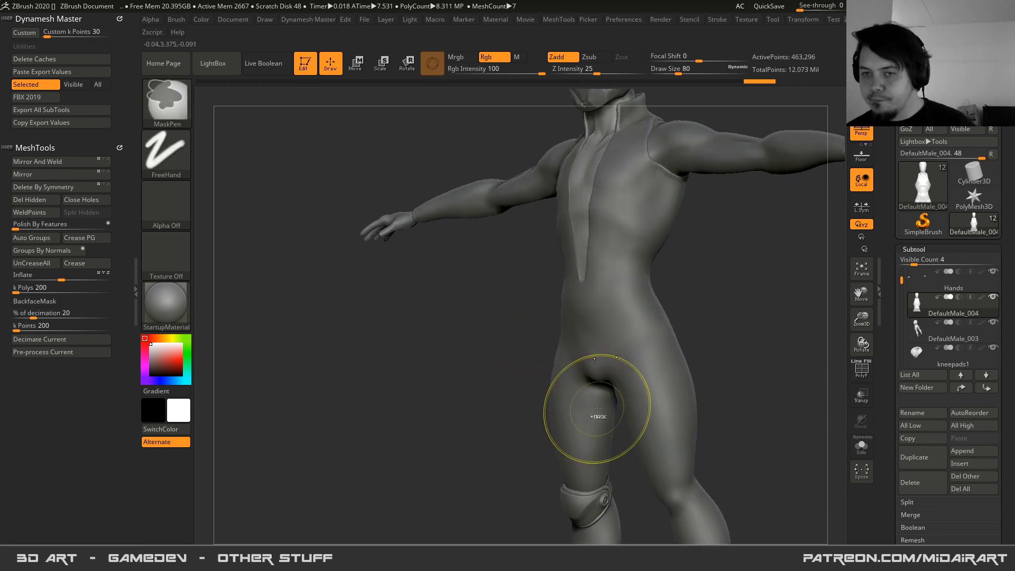
ctrl+right_drag(597, 409, 642, 386)
alt+click(595, 370)
ctrl+right_drag(642, 386, 646, 496)
key(b)
key(c)
key(b)
key(space)
drag(620, 296, 607, 297)
- Build up and smooth the crease area between the crotch and upper thighs on DefaultMale_003
mouse_move(608, 252)
alt+right_down()
mouse_move(610, 327)
mouse_move(604, 296)
alt+right_up()
drag(601, 261, 613, 298)
mouse_move(604, 269)
mouse_down()
mouse_move(622, 292)
mouse_move(597, 293)
mouse_move(602, 259)
mouse_move(626, 274)
mouse_move(611, 290)
mouse_up()
right_drag(612, 290, 609, 248)
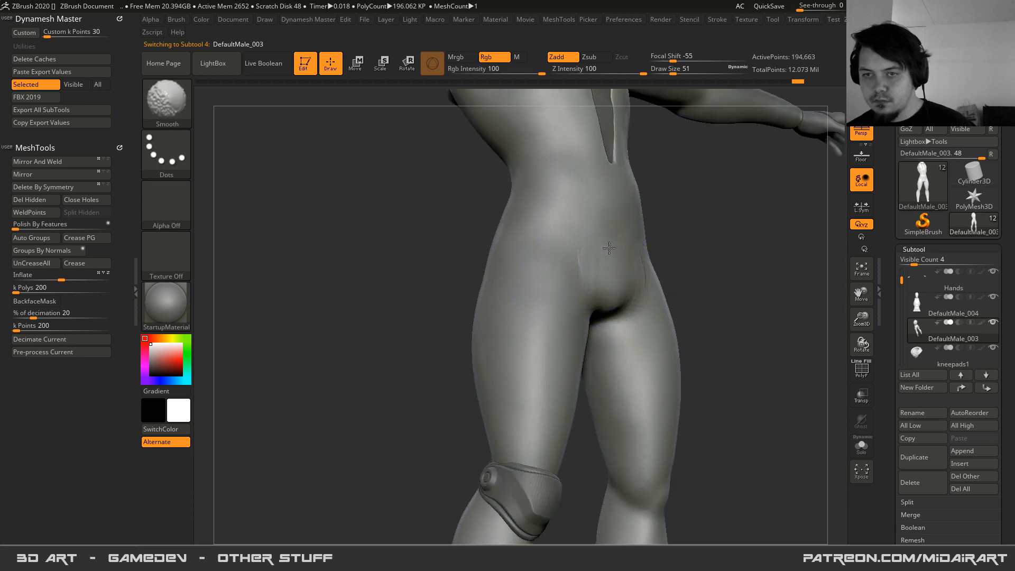
mouse_move(586, 285)
right_down()
mouse_move(555, 277)
mouse_move(578, 254)
right_up()
mouse_move(590, 255)
mouse_down()
mouse_move(598, 269)
mouse_move(584, 257)
mouse_move(571, 279)
mouse_move(583, 280)
mouse_up()
mouse_move(576, 285)
mouse_down()
mouse_move(587, 298)
mouse_move(578, 246)
mouse_move(596, 274)
mouse_up()
mouse_move(596, 275)
shift+mouse_down()
mouse_move(571, 228)
mouse_move(573, 305)
shift+mouse_up()
mouse_move(562, 271)
right_down()
mouse_move(595, 272)
mouse_move(594, 323)
right_up()
shift+drag(595, 323, 573, 297)
mouse_move(573, 296)
right_down()
mouse_move(568, 317)
mouse_move(550, 238)
mouse_move(582, 286)
mouse_move(579, 315)
right_up()
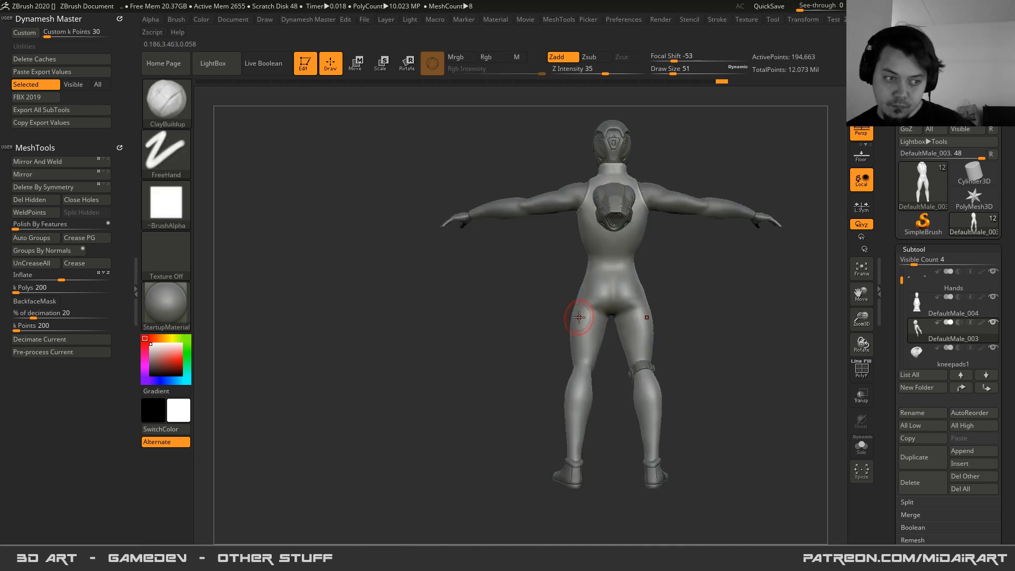
- Select the kneepads1 subtool and mirror and weld it onto the other knee
right_drag(520, 315, 516, 373)
alt+click(515, 372)
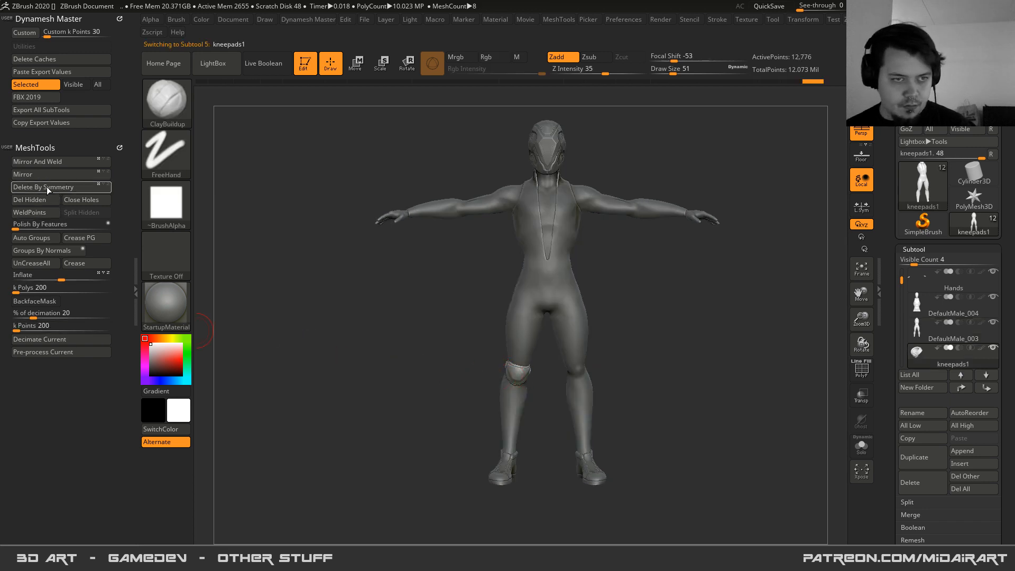
click(37, 162)
- Examine the mirrored kneepads on both legs from the front, the side and close up
mouse_move(499, 396)
alt+right_down()
mouse_move(495, 293)
mouse_move(539, 393)
mouse_move(541, 353)
mouse_move(462, 272)
alt+right_up()
alt+right_drag(494, 322, 540, 464)
ctrl+right_drag(536, 389, 515, 317)
alt+right_drag(565, 440, 540, 370)
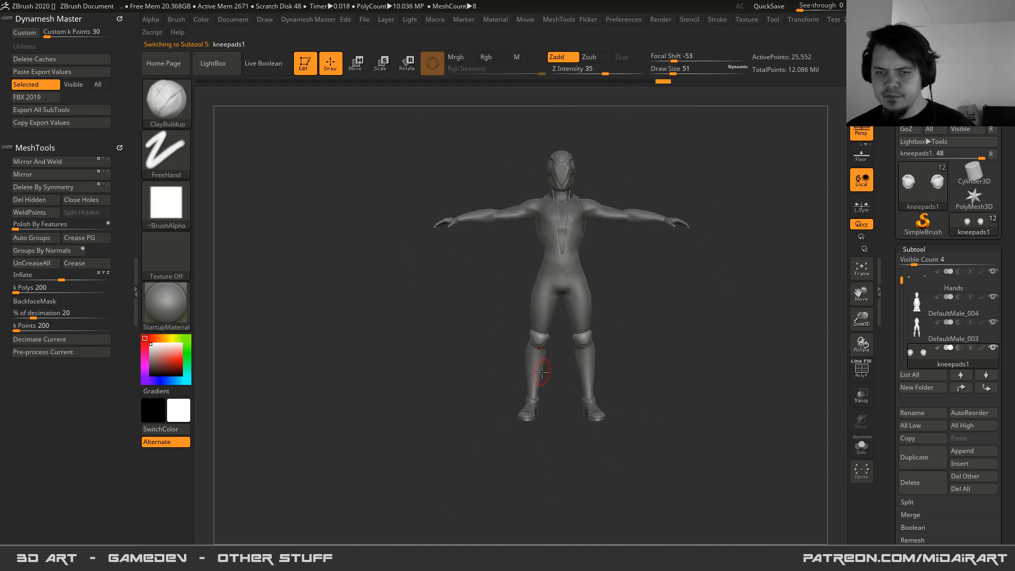
shift+right_drag(528, 404, 554, 332)
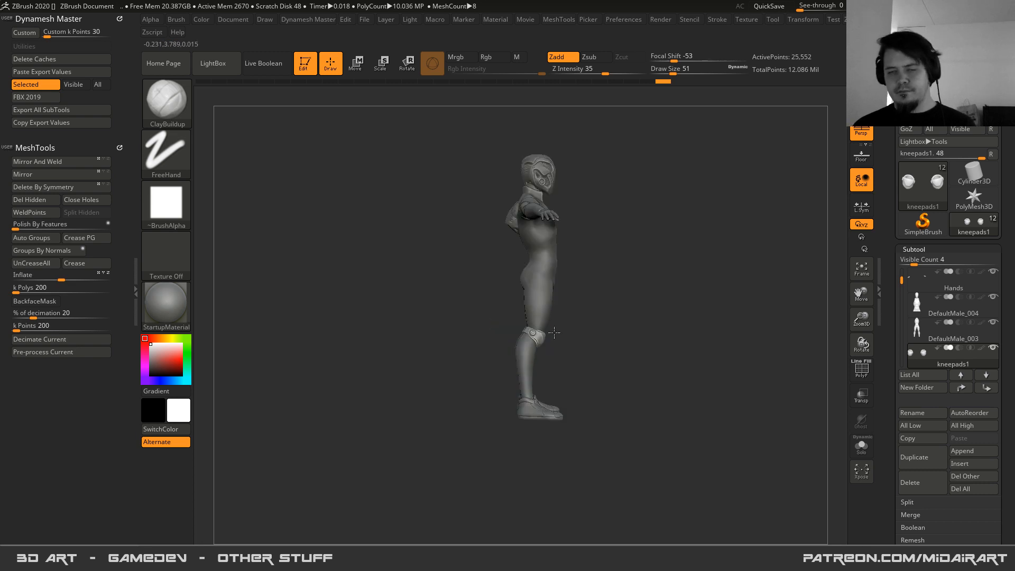
shift+right_drag(547, 341, 509, 355)
alt+right_drag(542, 452, 548, 393)
mouse_move(546, 328)
right_down()
mouse_move(576, 312)
mouse_move(548, 286)
mouse_move(548, 315)
right_up()
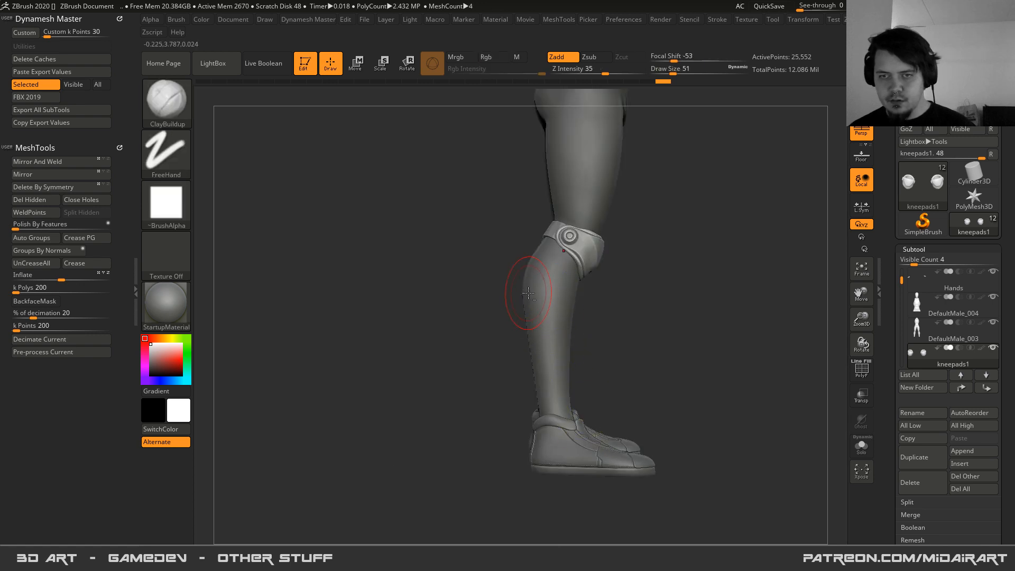
- Select the DefaultMale_003 subtool and pull the back of the calf outward with the Move brush at Draw Size 62
alt+click(528, 294)
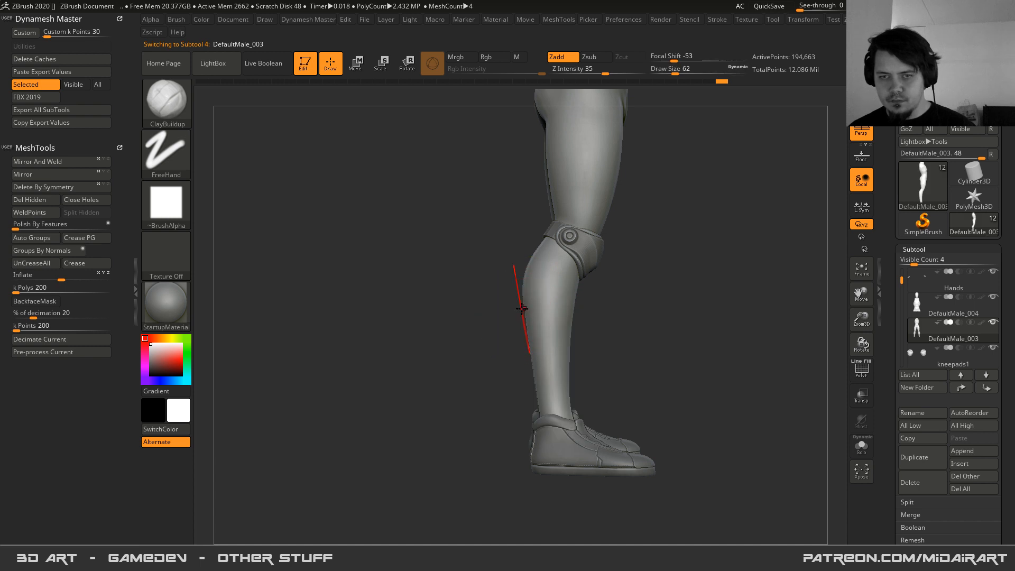
key(b)
key(m)
key(v)
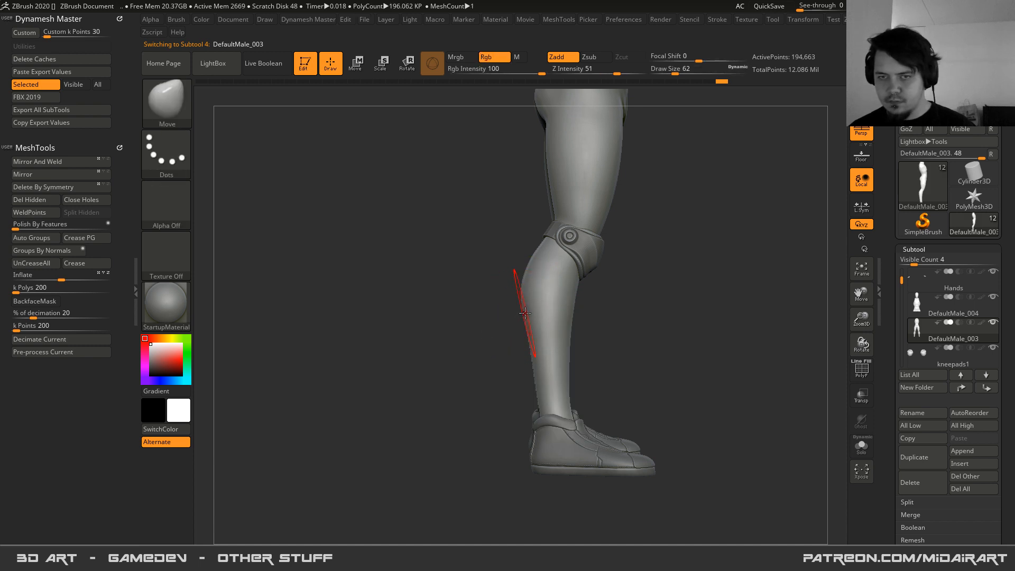
drag(524, 315, 520, 308)
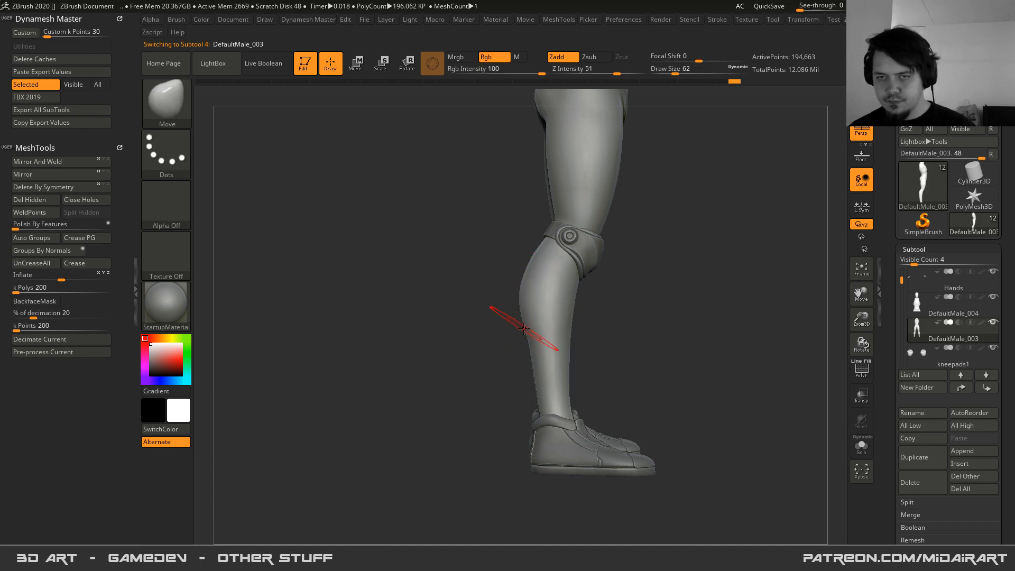
- Reshape the inner thighs just above the kneepads with the Move brush at Draw Size 71
alt+right_drag(548, 227, 548, 317)
key(space)
drag(584, 249, 598, 249)
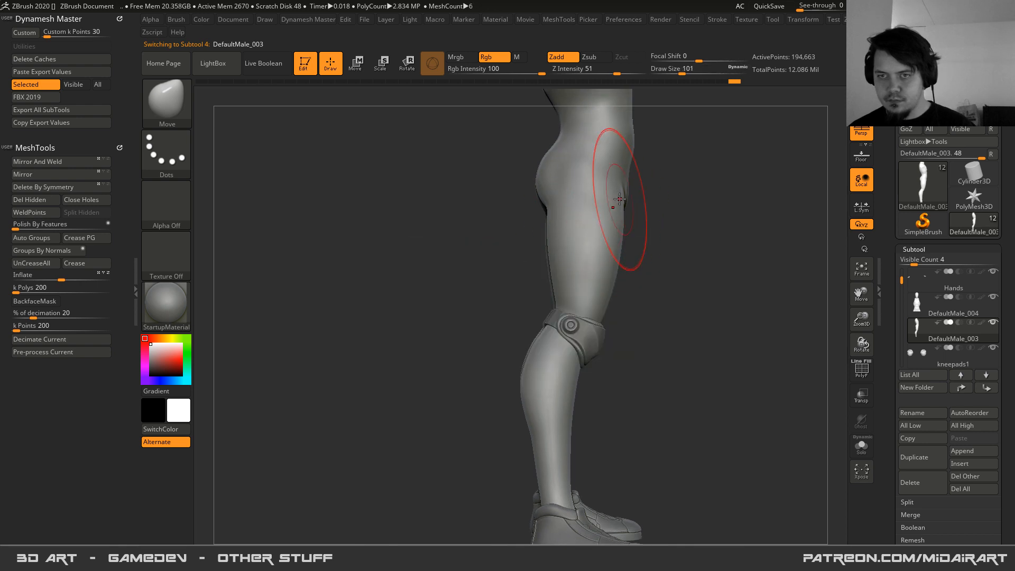
right_drag(616, 195, 539, 281)
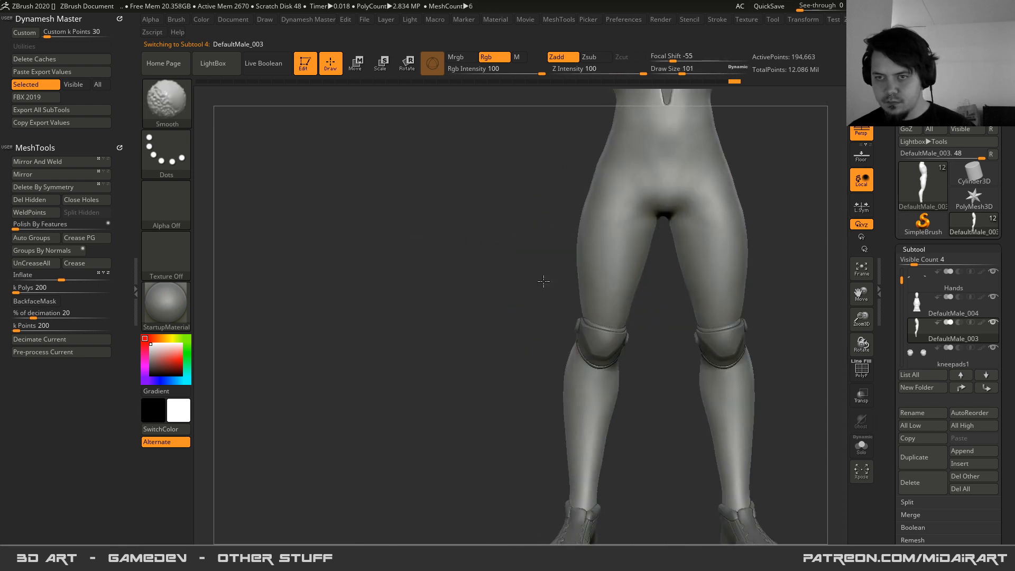
key(space)
drag(641, 300, 631, 308)
key(space)
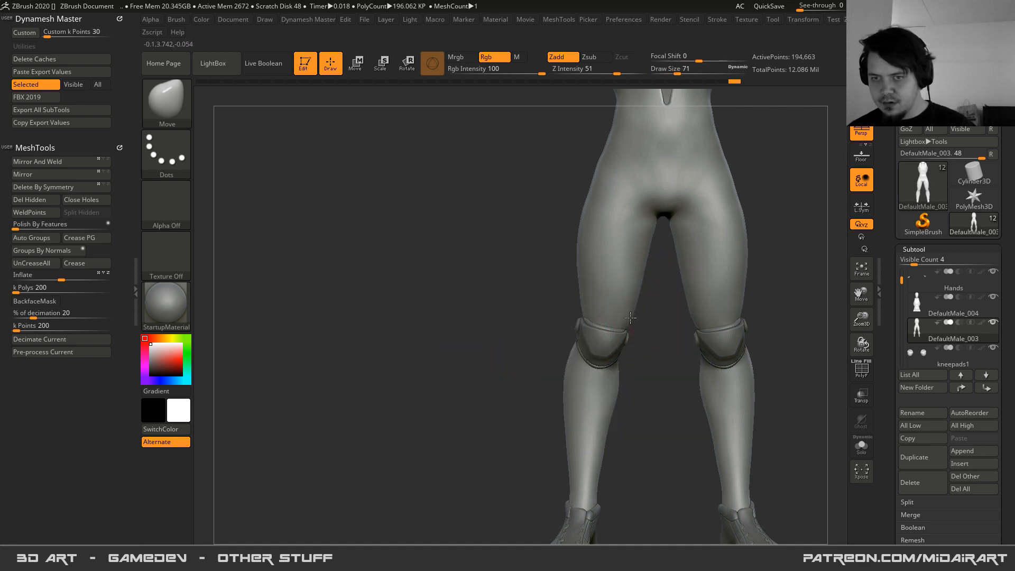
drag(631, 320, 623, 328)
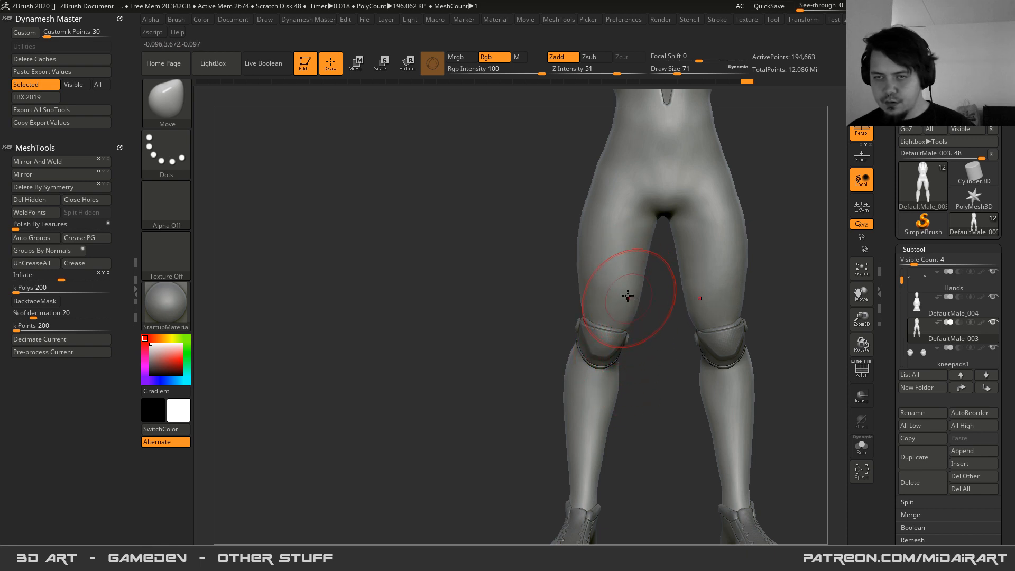
mouse_move(632, 347)
right_down()
mouse_move(606, 349)
mouse_move(641, 299)
mouse_move(634, 315)
right_up()
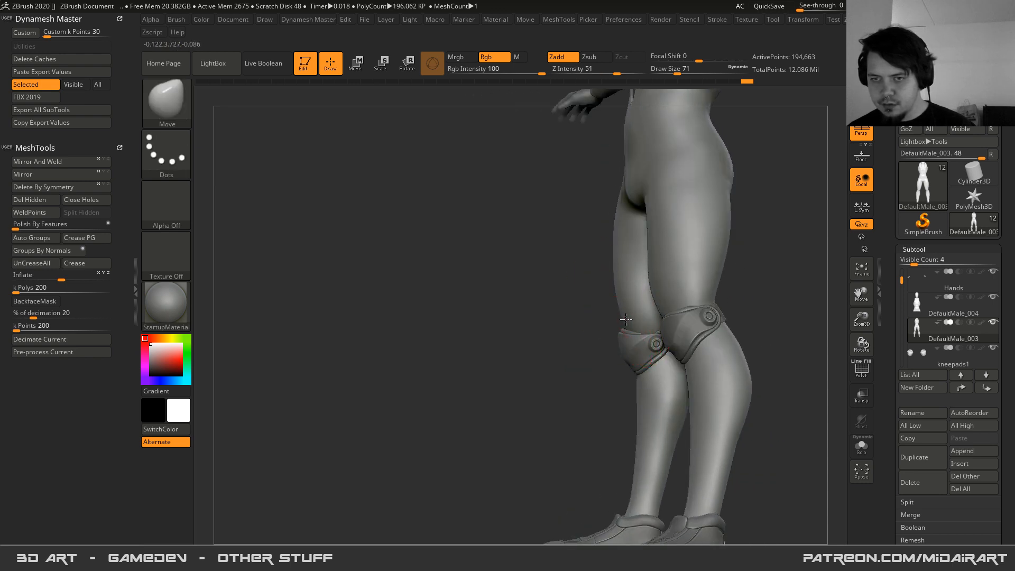
- Refine the lower inner-thigh contour where it meets the kneepads, using the Move brush at Draw Size 54
right_drag(625, 317, 625, 354)
key(space)
drag(634, 331, 632, 333)
right_drag(634, 328, 636, 309)
key(space)
drag(636, 310, 628, 311)
mouse_move(653, 321)
ctrl+right_down()
mouse_move(619, 264)
mouse_move(598, 268)
ctrl+right_up()
key(space)
drag(638, 296, 647, 296)
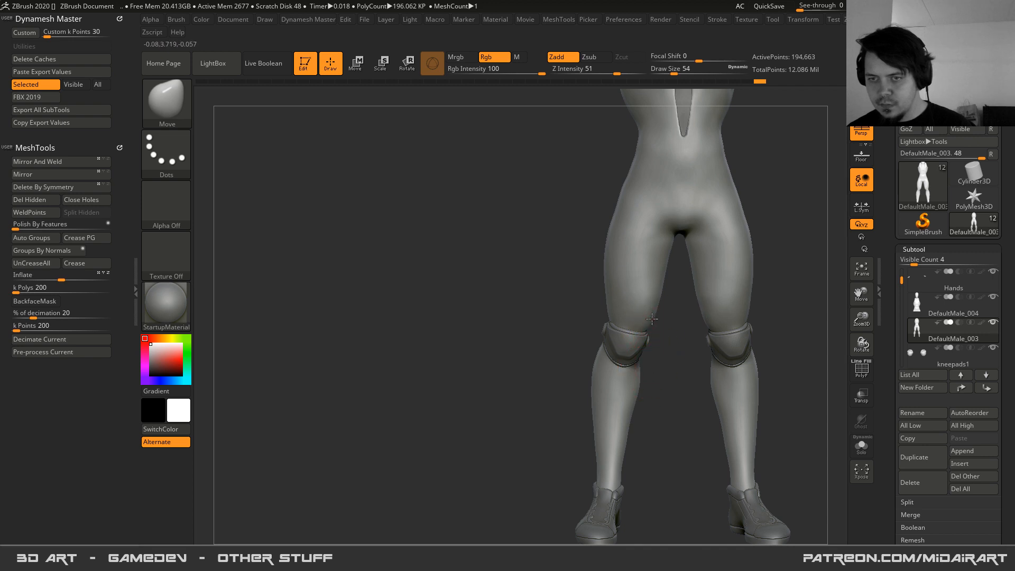
key(shift)
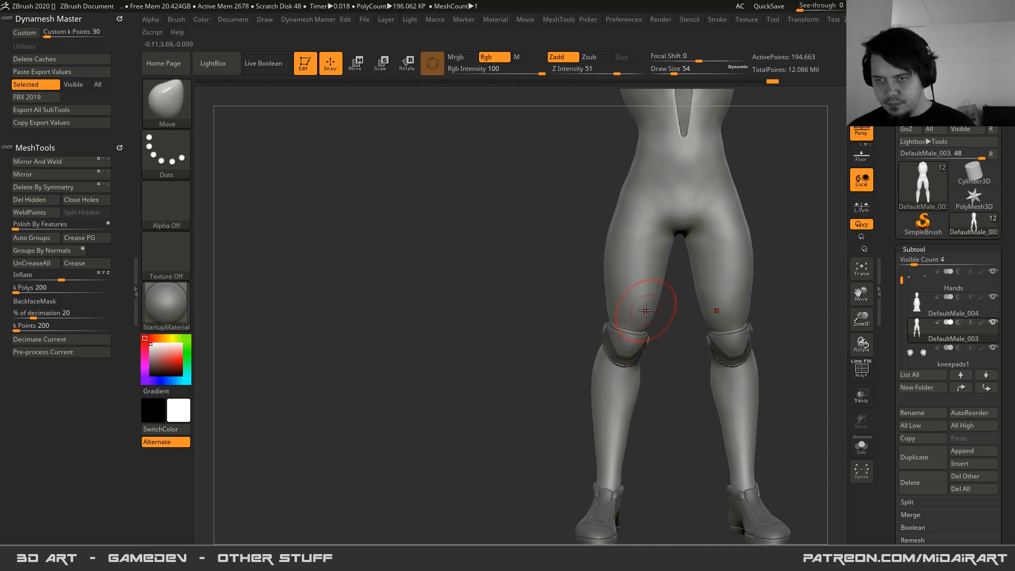
ctrl+right_drag(646, 322, 649, 349)
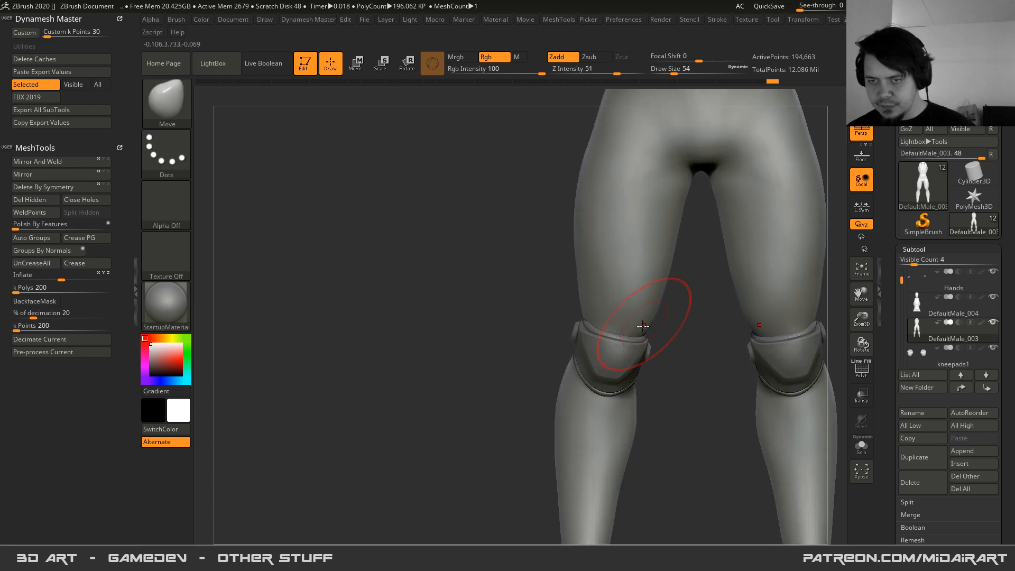
- Adjust the waist contour on both sides of the torso with the Move brush at Draw Sizes 65 and 90
mouse_move(641, 382)
ctrl+right_down()
mouse_move(585, 269)
mouse_move(616, 344)
mouse_move(606, 255)
mouse_move(577, 256)
mouse_move(600, 295)
mouse_move(639, 308)
mouse_move(584, 265)
ctrl+right_up()
alt+right_drag(614, 353, 614, 411)
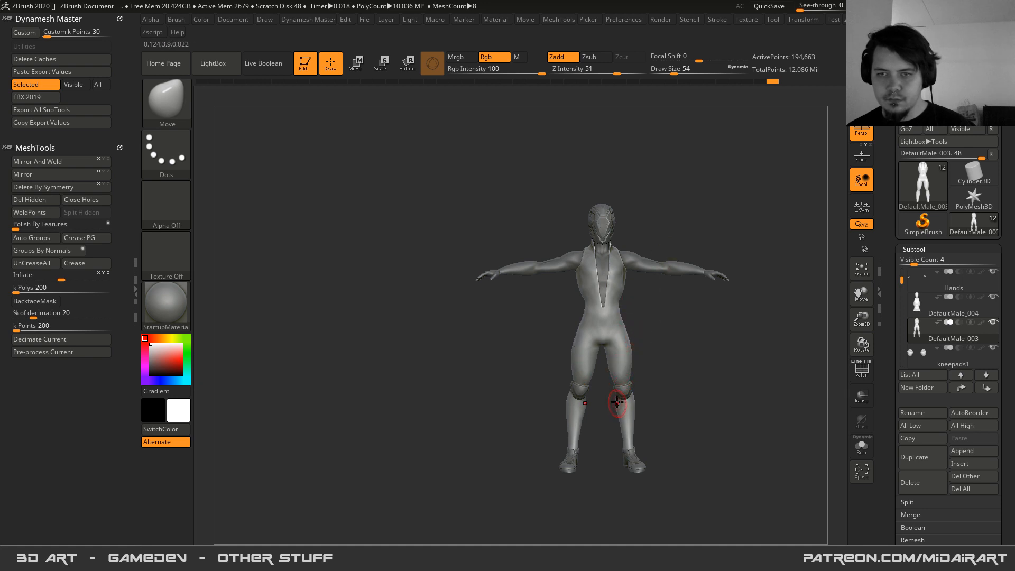
mouse_move(621, 317)
right_down()
mouse_move(656, 310)
mouse_move(613, 285)
mouse_move(539, 291)
mouse_move(595, 286)
right_up()
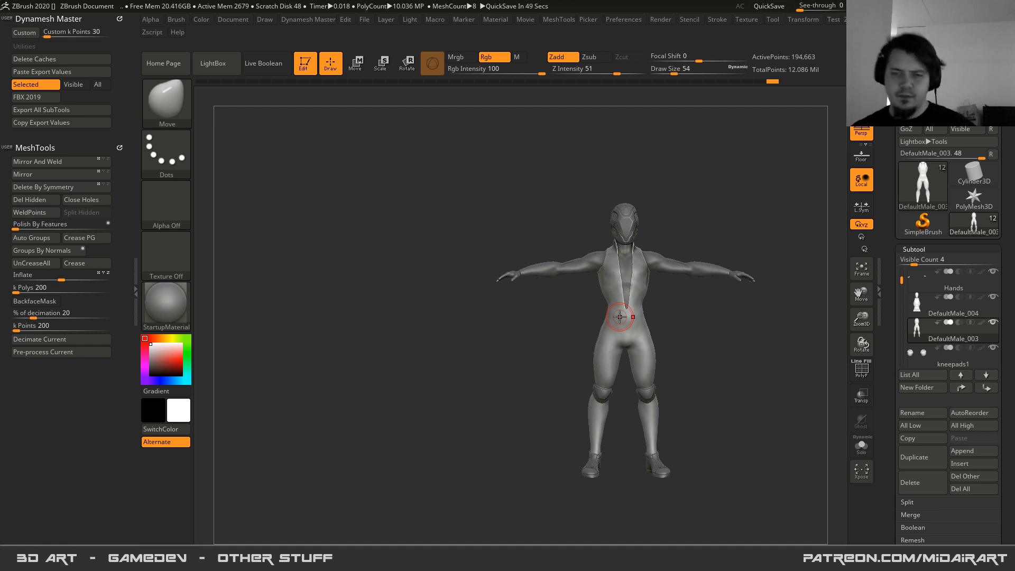
alt+drag(568, 303, 654, 433)
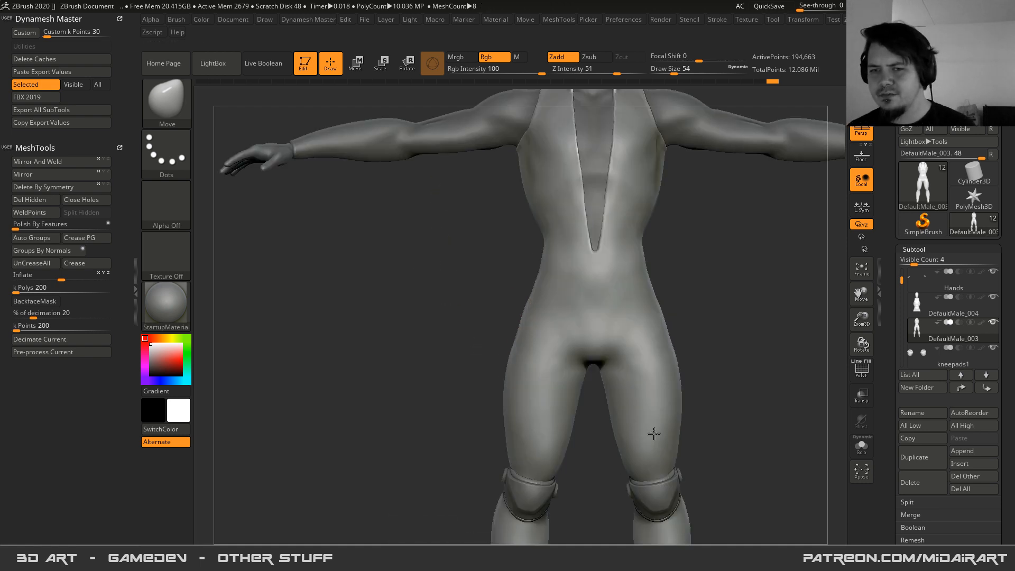
key(space)
drag(541, 241, 543, 242)
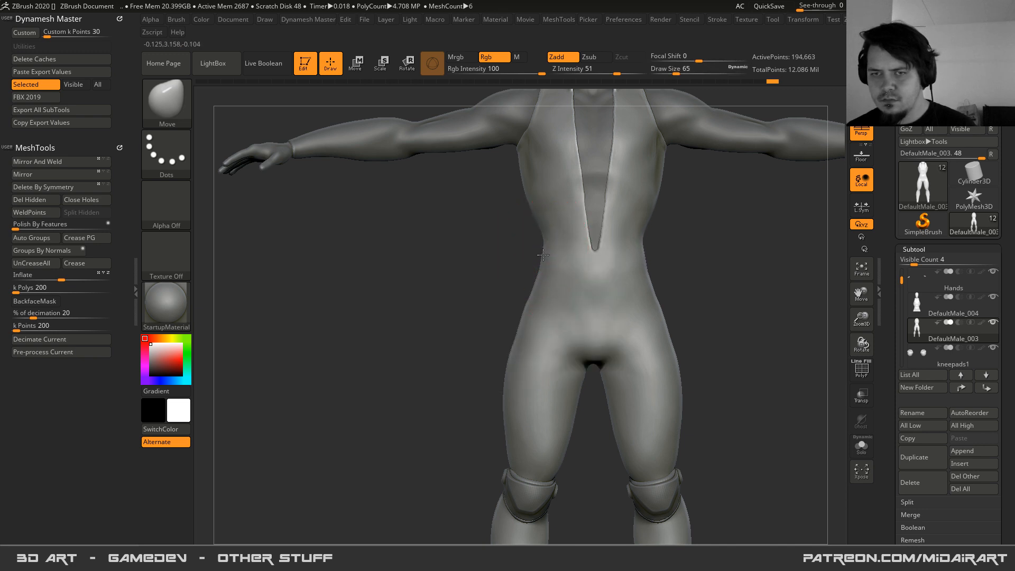
mouse_move(542, 248)
mouse_down()
mouse_move(535, 235)
mouse_move(539, 273)
mouse_move(540, 243)
mouse_up()
key(space)
drag(518, 175, 517, 195)
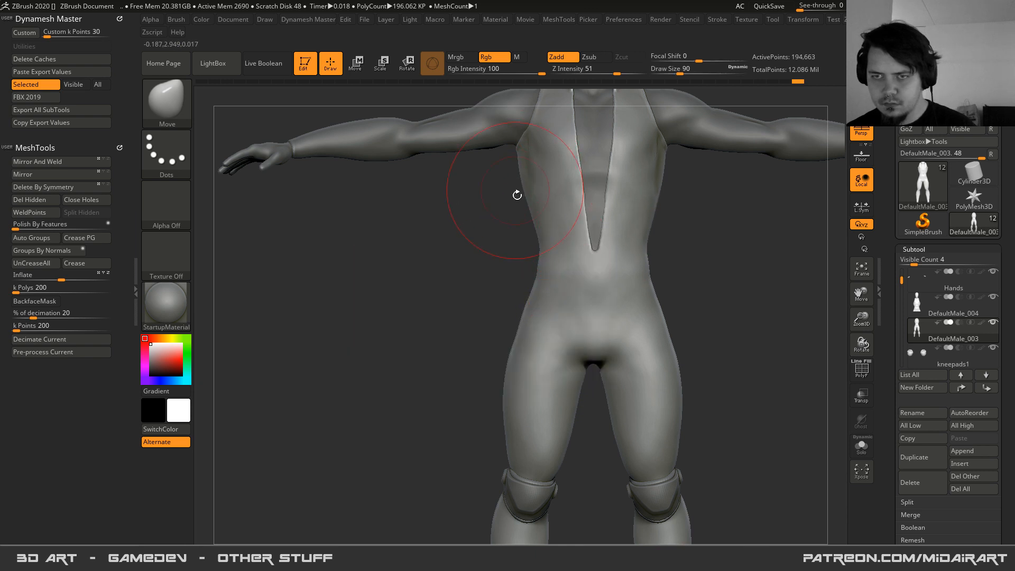
drag(542, 258, 554, 265)
mouse_move(550, 281)
right_down()
mouse_move(560, 254)
mouse_move(572, 256)
mouse_move(523, 229)
mouse_move(566, 251)
mouse_move(617, 233)
right_up()
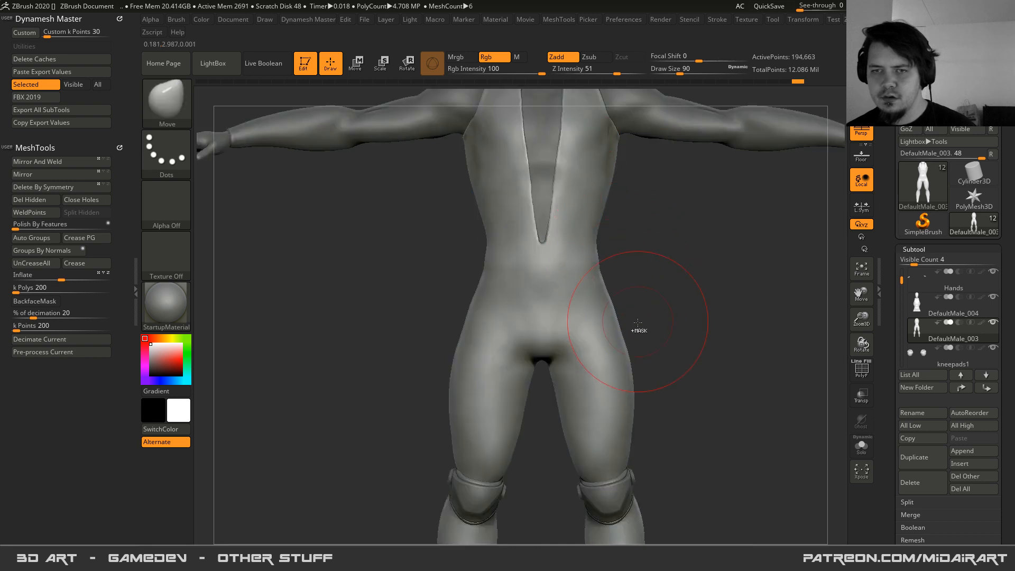
- Examine the whole figure's proportions from the front, especially the waist, hips and thighs
key(ctrl)
mouse_move(635, 334)
ctrl+right_down()
mouse_move(605, 250)
mouse_move(552, 185)
ctrl+right_up()
alt+right_drag(497, 151, 525, 212)
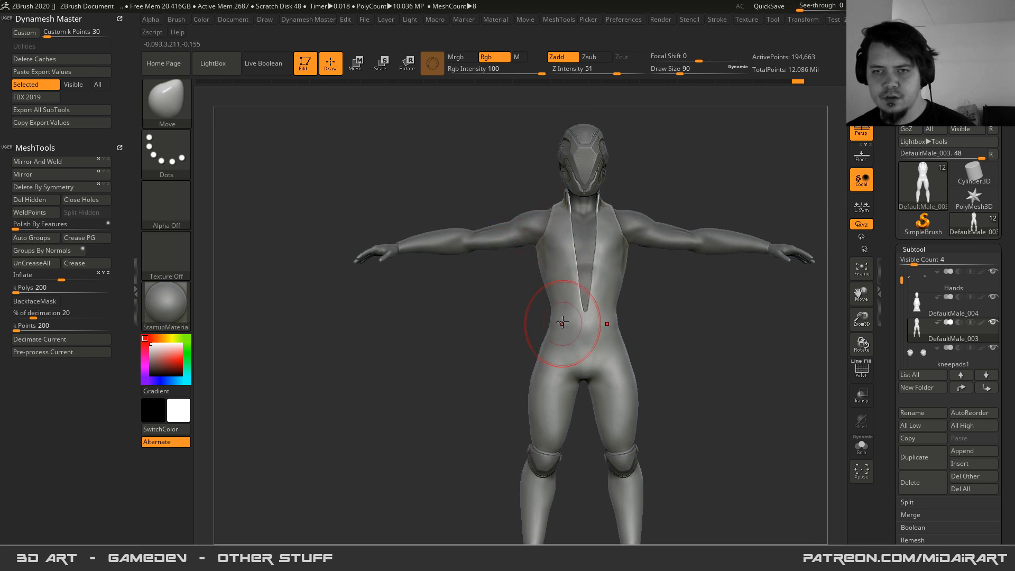
mouse_move(576, 327)
right_down()
mouse_move(595, 304)
mouse_move(575, 329)
right_up()
mouse_move(521, 291)
right_down()
mouse_move(547, 281)
mouse_move(507, 286)
mouse_move(508, 254)
right_up()
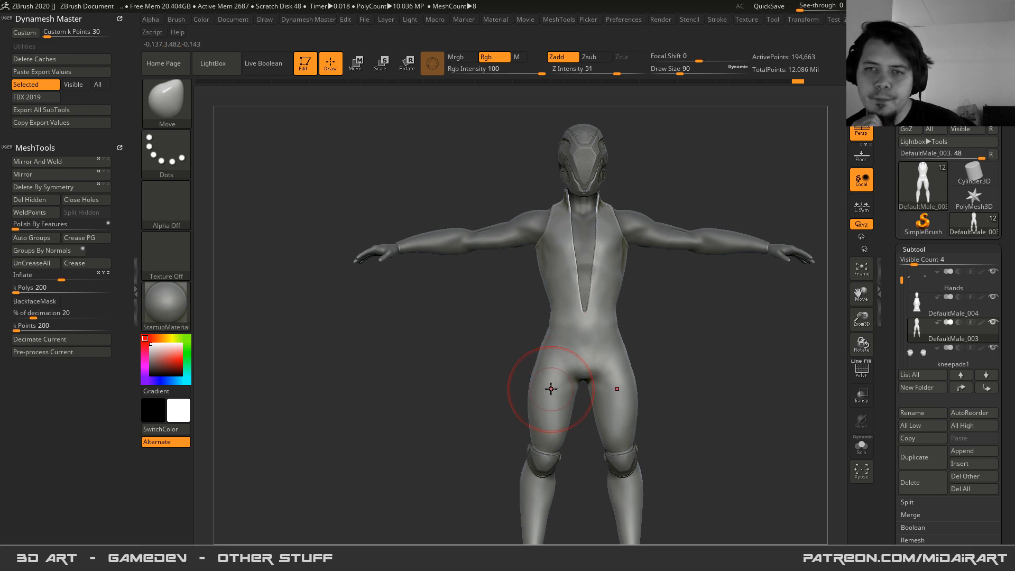
key(space)
drag(562, 324, 559, 323)
- Examine the suit's open chest, collar and shoulders up close, reducing the Move brush to Draw Size 31
mouse_move(555, 367)
ctrl+right_down()
mouse_move(581, 370)
mouse_move(587, 275)
mouse_move(599, 387)
mouse_move(555, 296)
ctrl+right_up()
key(space)
drag(602, 269, 569, 269)
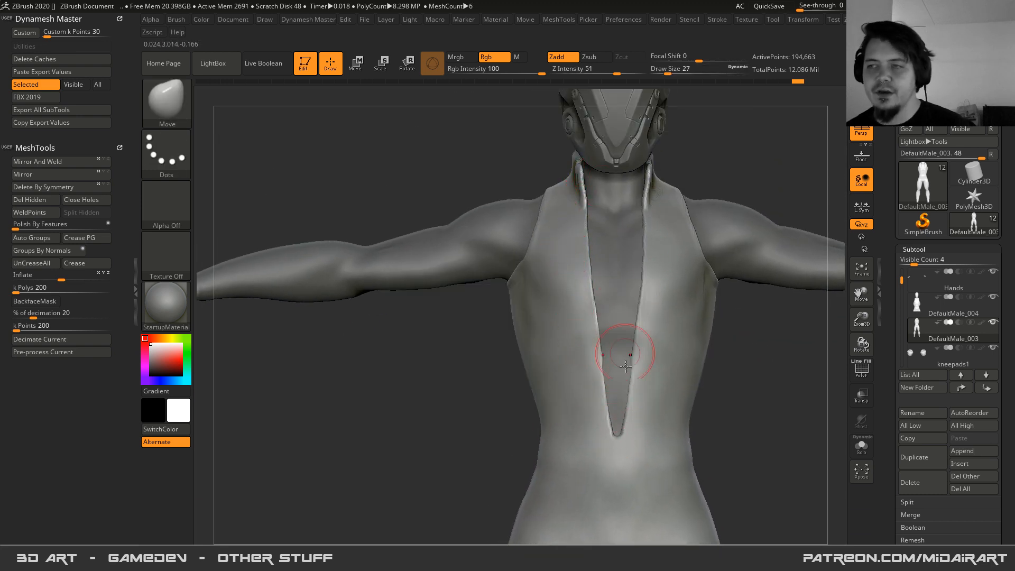
key(space)
drag(631, 358, 637, 359)
key(space)
drag(584, 322, 588, 322)
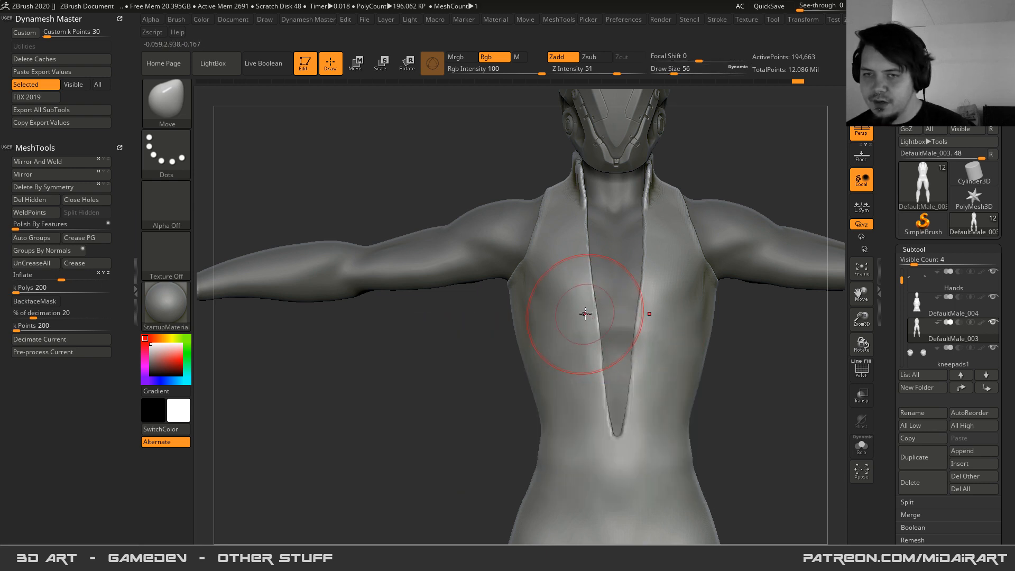
drag(515, 174, 618, 179)
mouse_move(559, 231)
alt+right_down()
mouse_move(583, 256)
mouse_move(562, 256)
mouse_move(583, 292)
alt+right_up()
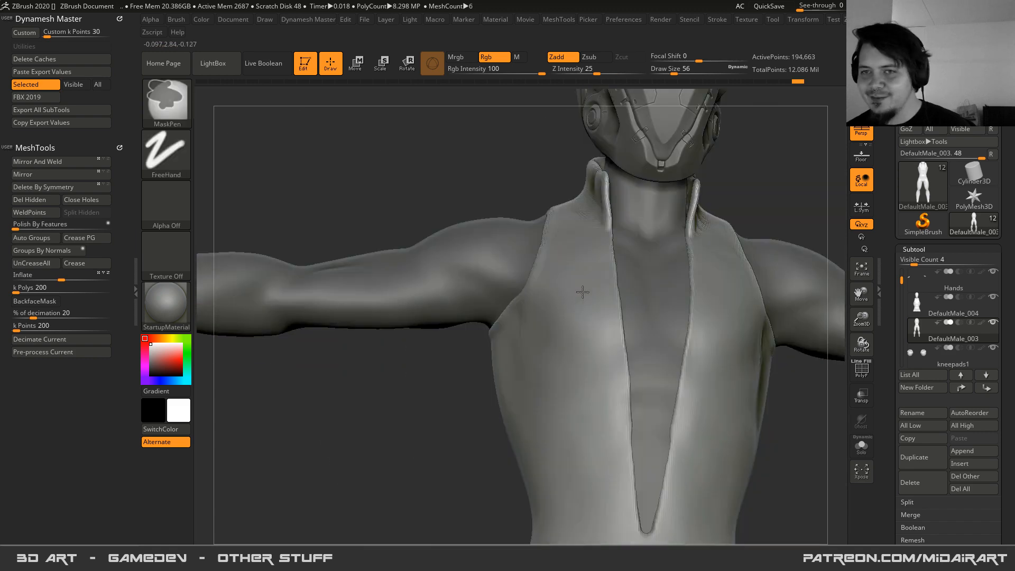
ctrl+right_drag(549, 240, 550, 232)
key(space)
drag(557, 247, 547, 247)
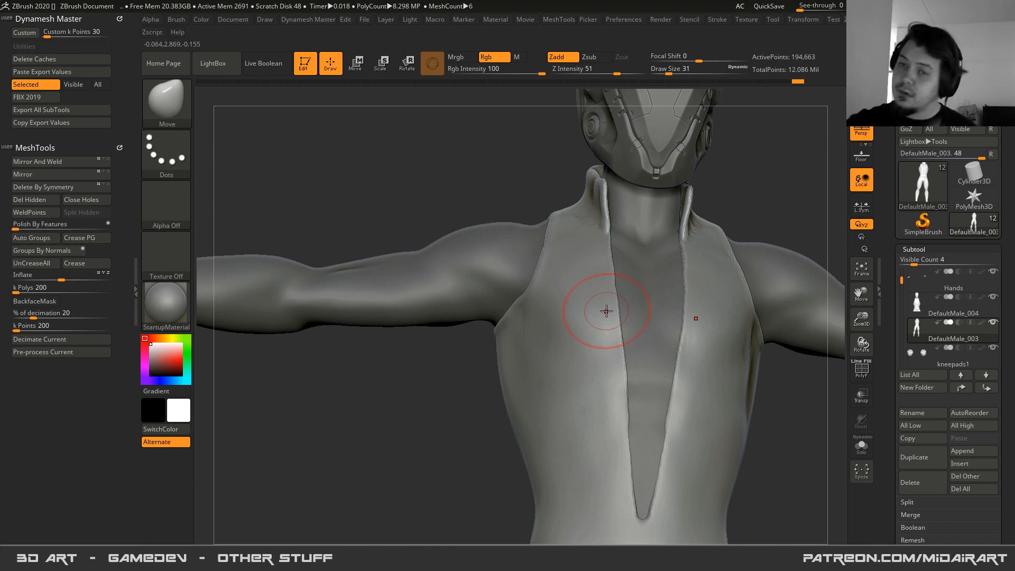
- Set the Move brush's Focal Shift to -24 and inspect the collar and shoulder edges from several angles
right_click(584, 217)
drag(586, 224, 569, 224)
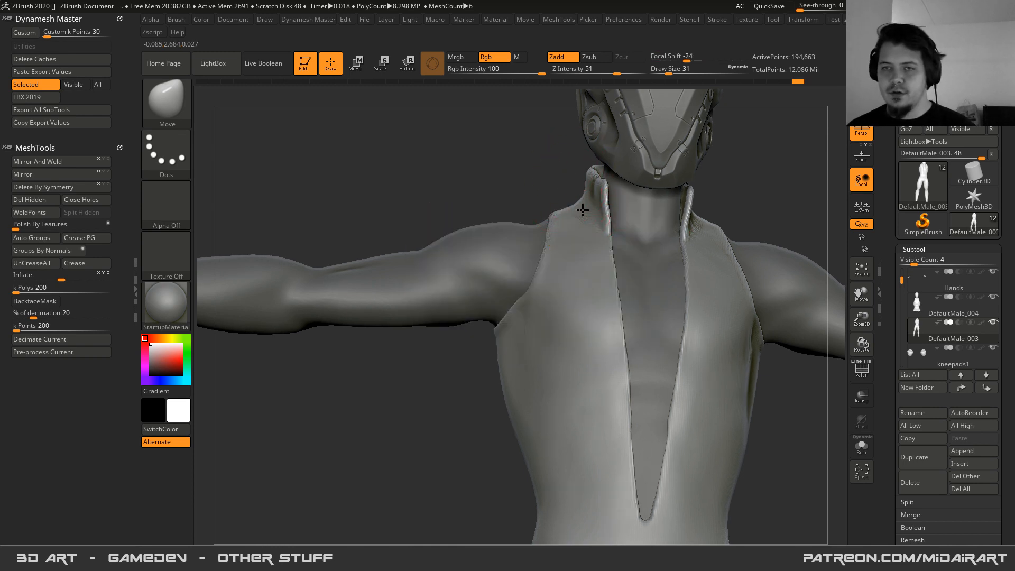
right_drag(582, 210, 608, 283)
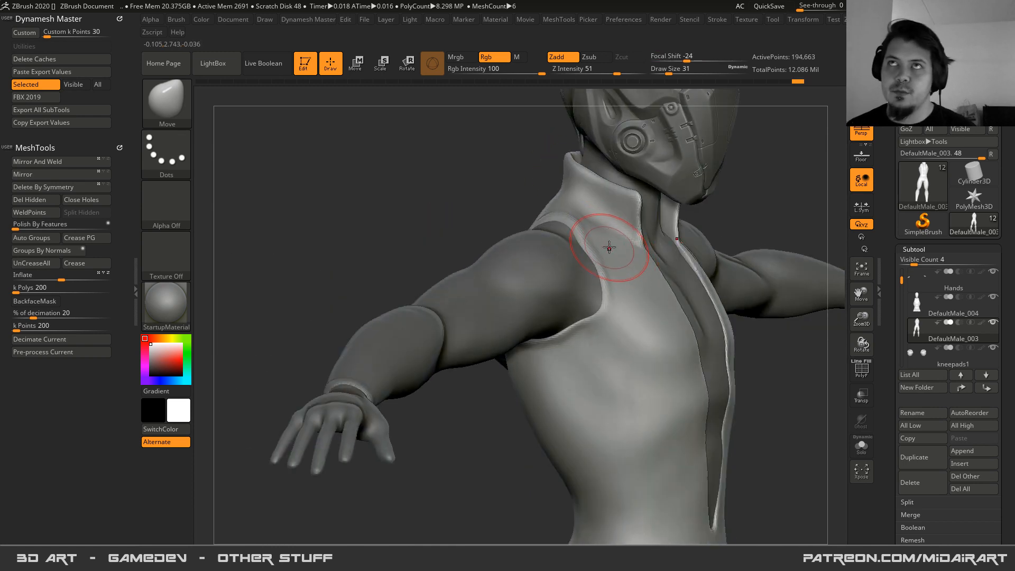
right_drag(610, 247, 586, 207)
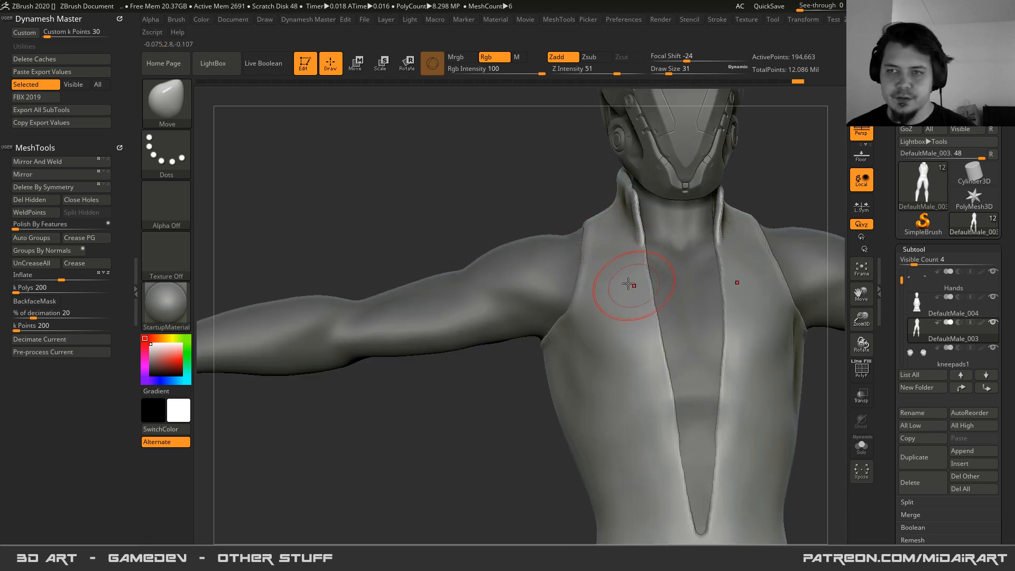
right_drag(628, 283, 644, 277)
mouse_move(595, 233)
right_down()
mouse_move(615, 228)
mouse_move(600, 225)
right_up()
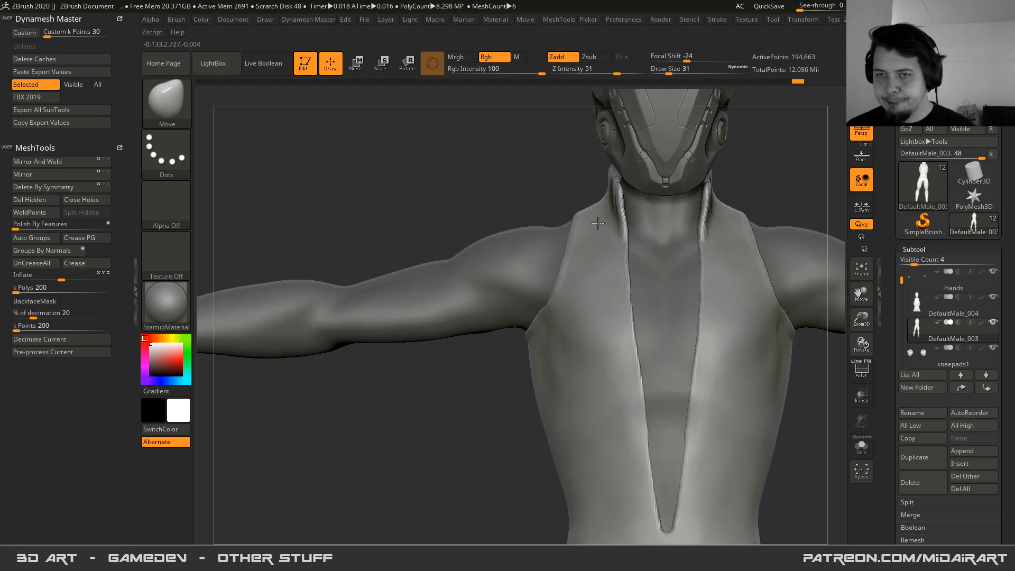
- Isolate the suit to inspect its collar and chest opening, restore the other subtools, and set Draw Size to 18
click(861, 446)
right_drag(585, 309, 600, 306)
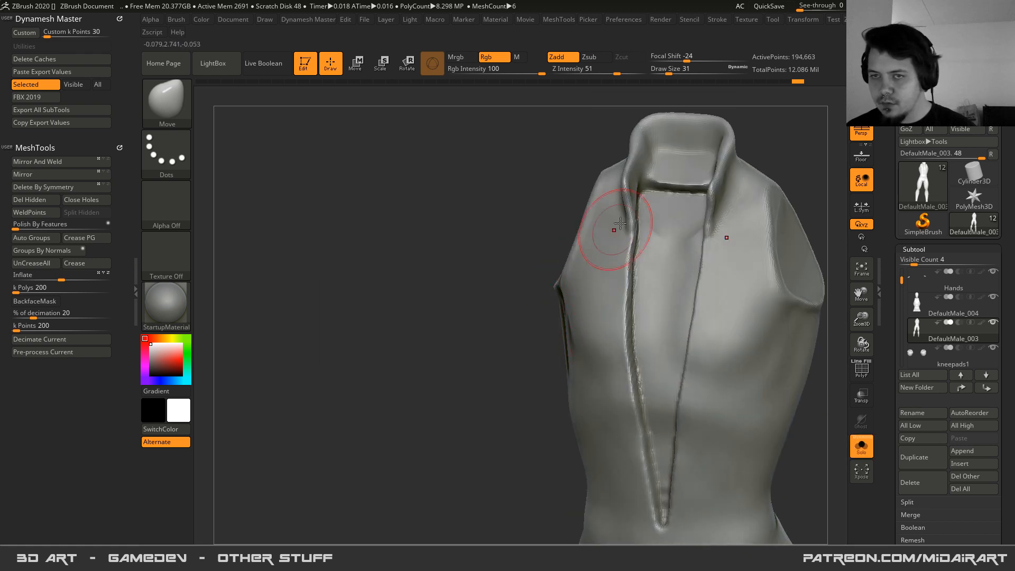
click(861, 446)
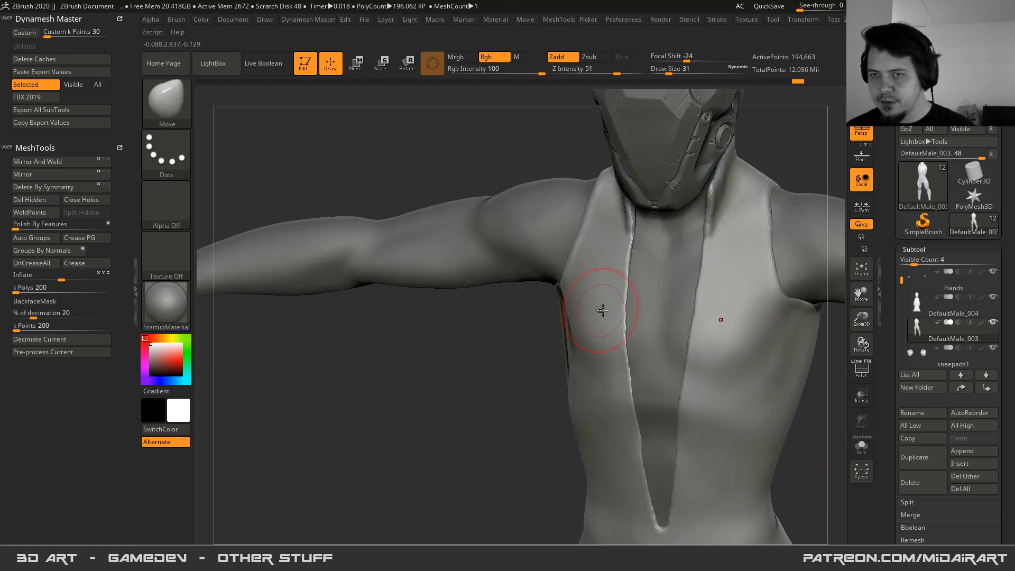
shift+right_drag(594, 306, 603, 254)
key(space)
drag(616, 262, 608, 262)
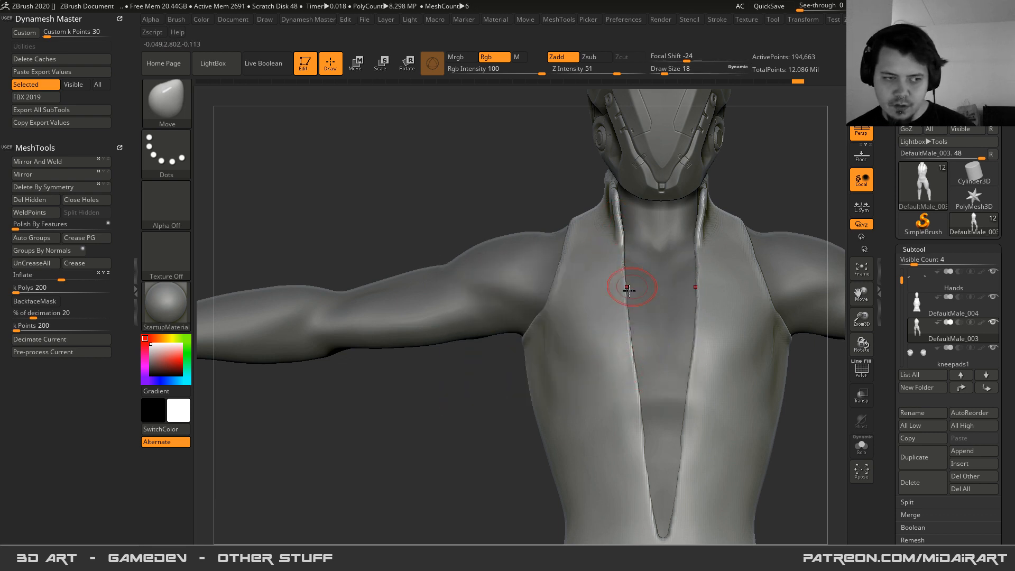
- Pull the back of the calf slightly outward in side view with the Move brush at Draw Size 71
alt+right_drag(536, 409, 568, 217)
right_drag(593, 364, 526, 315)
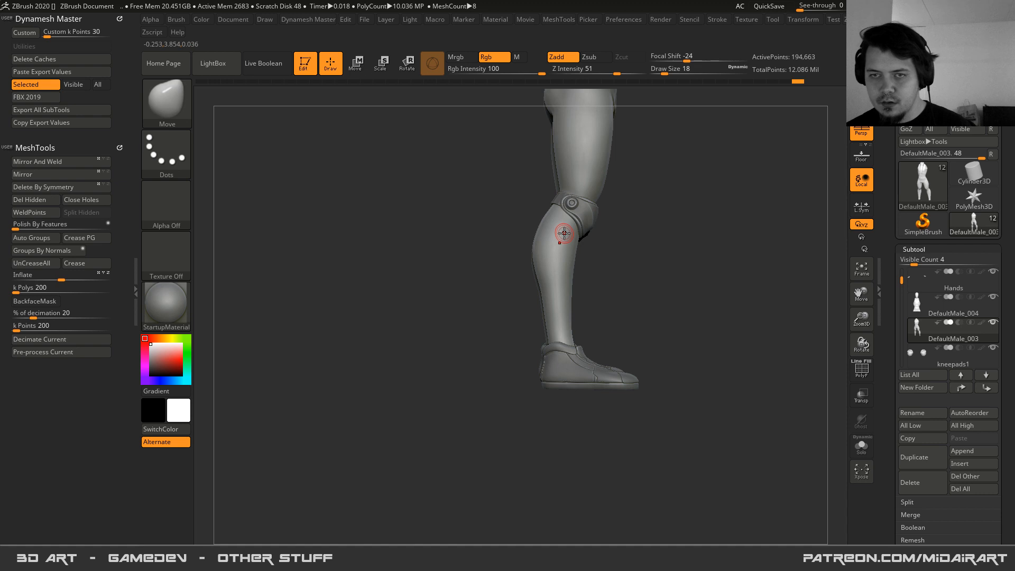
key(space)
mouse_move(564, 231)
mouse_down()
mouse_move(573, 230)
mouse_move(547, 254)
mouse_up()
key(space)
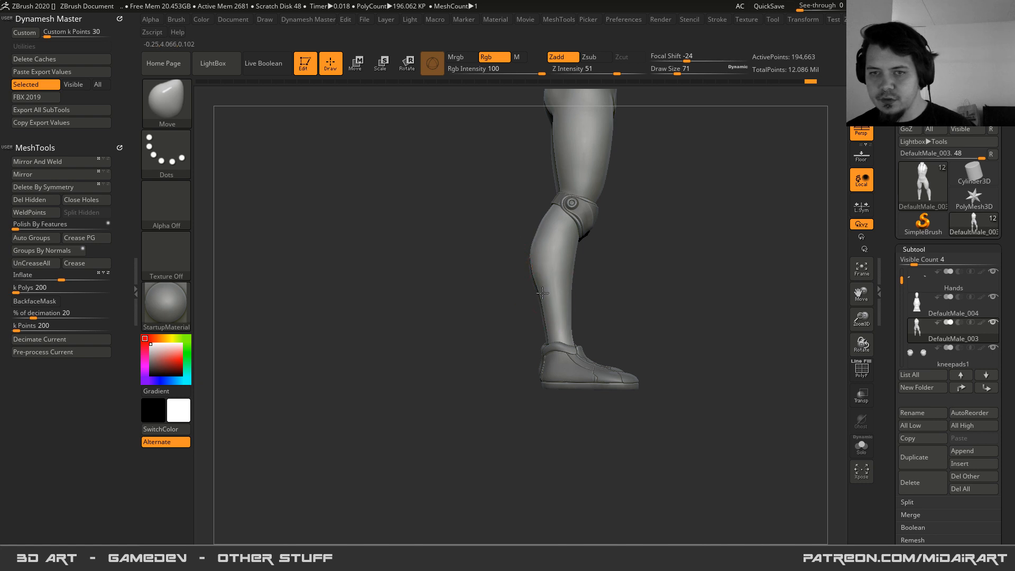
- Check the calves from behind and the full figure from the front, and select the DefaultMale_001 arms subtool
mouse_move(551, 197)
alt+right_down()
mouse_move(561, 235)
mouse_move(635, 265)
alt+right_up()
right_drag(495, 376, 523, 347)
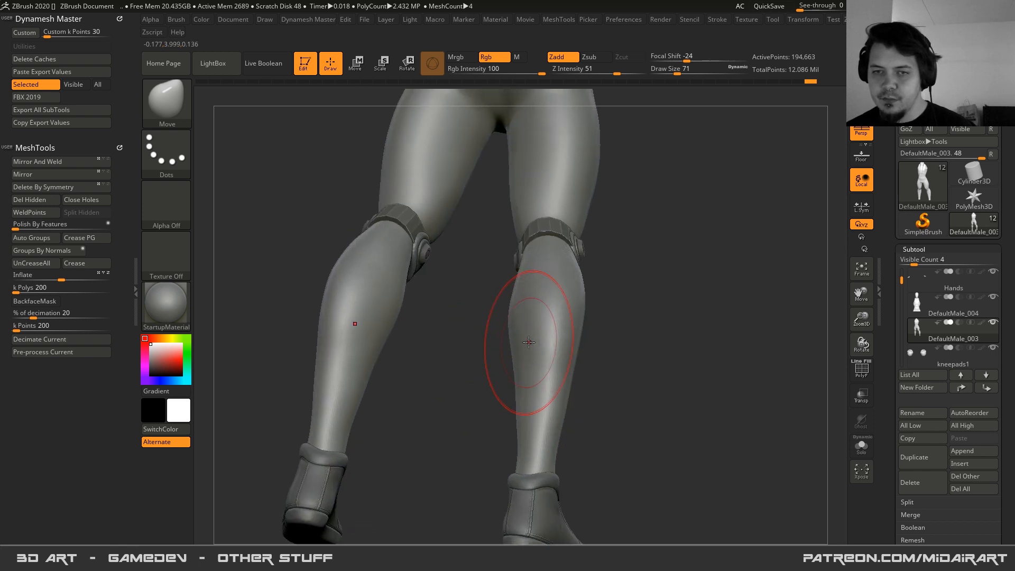
right_drag(528, 350, 457, 437)
ctrl+right_drag(540, 320, 569, 347)
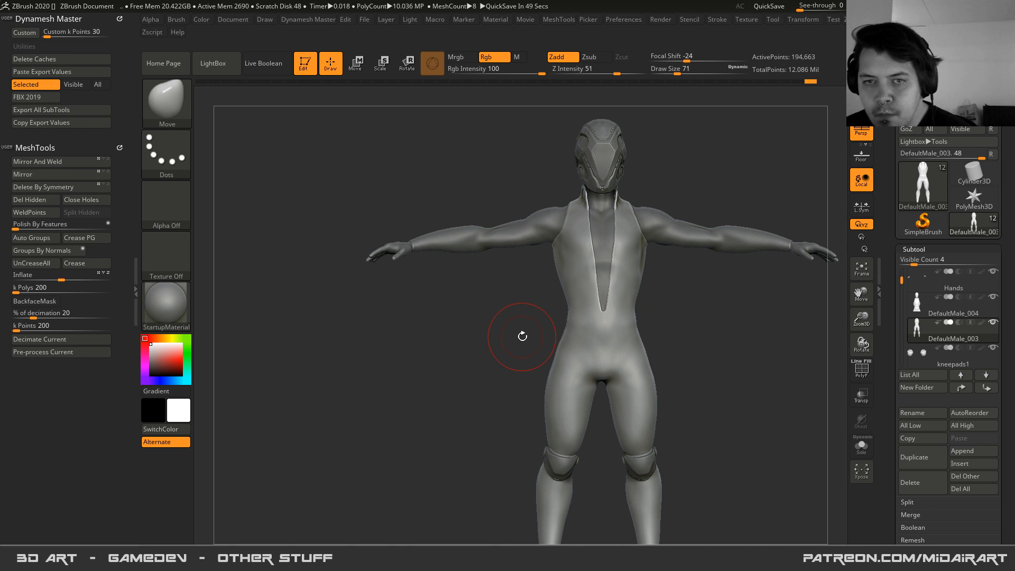
alt+click(420, 236)
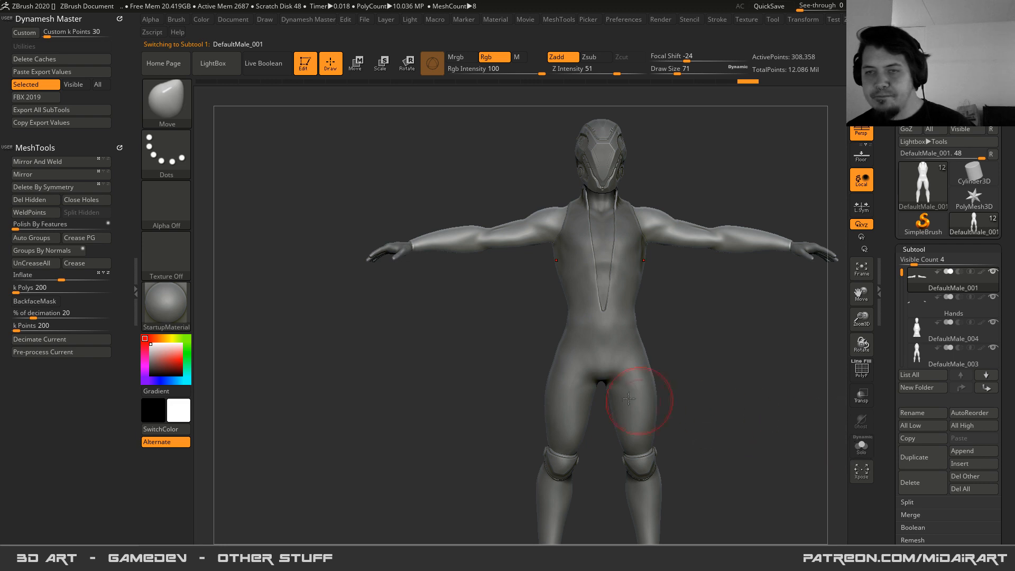
- Isolate the arms subtool with its polygroups displayed and set the brush's Draw Size to 12
click(864, 449)
mouse_move(529, 325)
alt+right_down()
mouse_move(544, 386)
mouse_move(534, 336)
mouse_move(573, 385)
alt+right_up()
key(shift+f)
ctrl+right_drag(539, 302, 523, 351)
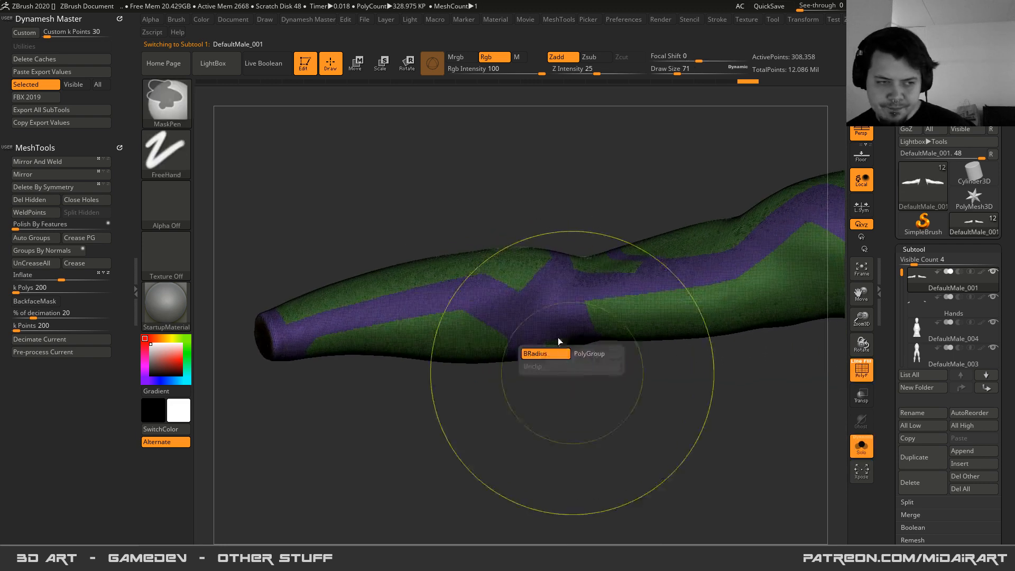
key(space)
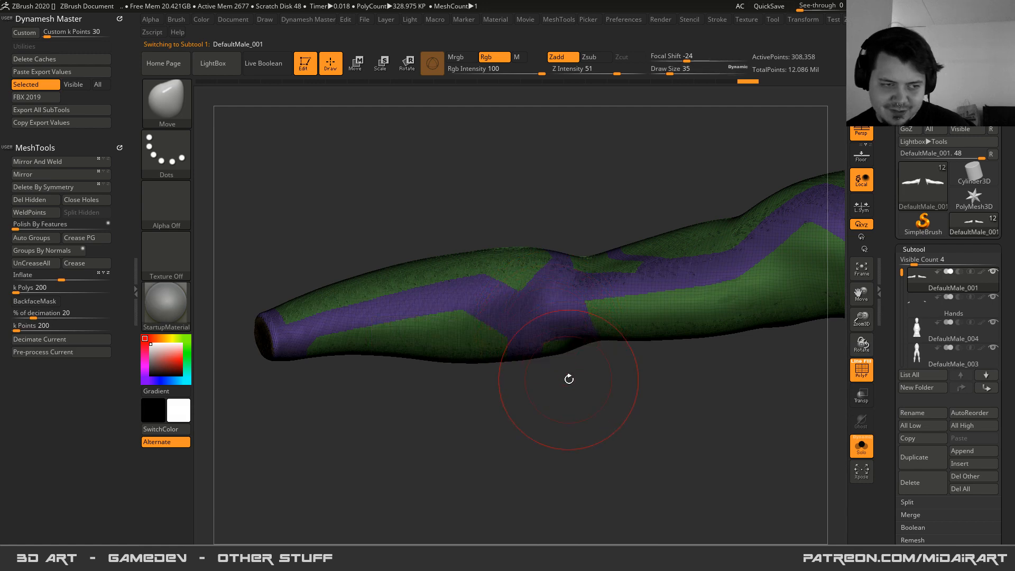
drag(570, 384, 532, 295)
key(space)
click(529, 295)
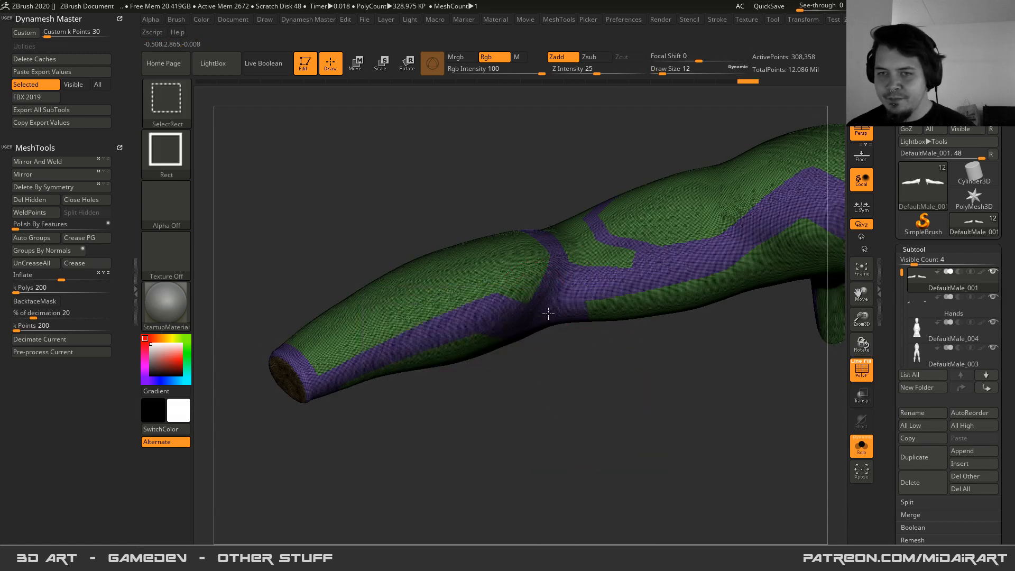
- Isolate the purple band polygroup to examine its shape, then restore the full arms and inspect them around the elbow
ctrl+shift+click(548, 313)
key(shift+f)
drag(594, 366, 537, 290)
mouse_move(536, 289)
right_down()
mouse_move(555, 297)
mouse_move(582, 349)
mouse_move(546, 324)
mouse_move(554, 293)
mouse_move(580, 430)
mouse_move(574, 343)
mouse_move(592, 338)
right_up()
key(shift+f)
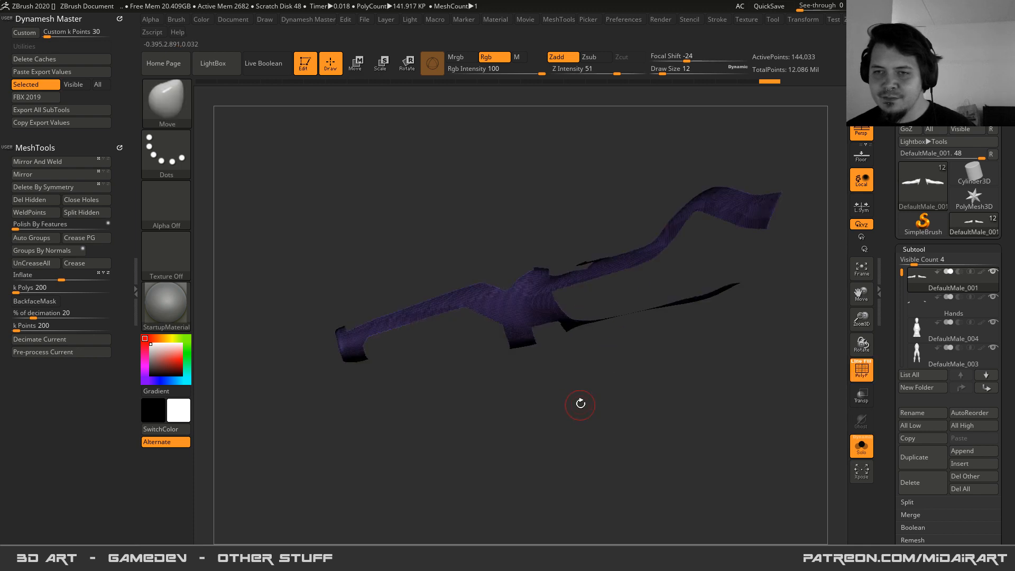
ctrl+shift+click(565, 418)
mouse_move(516, 288)
right_down()
mouse_move(528, 378)
mouse_move(550, 432)
mouse_move(548, 376)
mouse_move(569, 324)
mouse_move(552, 372)
mouse_move(546, 290)
mouse_move(498, 228)
right_up()
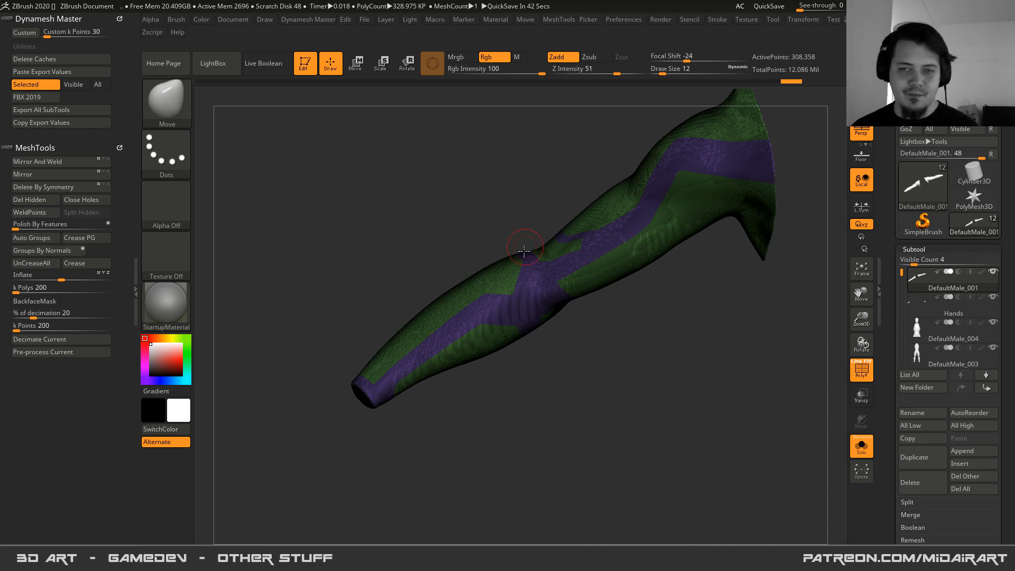
mouse_move(550, 310)
right_down()
mouse_move(516, 233)
mouse_move(585, 358)
mouse_move(589, 422)
mouse_move(544, 272)
mouse_move(571, 195)
mouse_move(561, 278)
mouse_move(547, 269)
mouse_move(566, 323)
right_up()
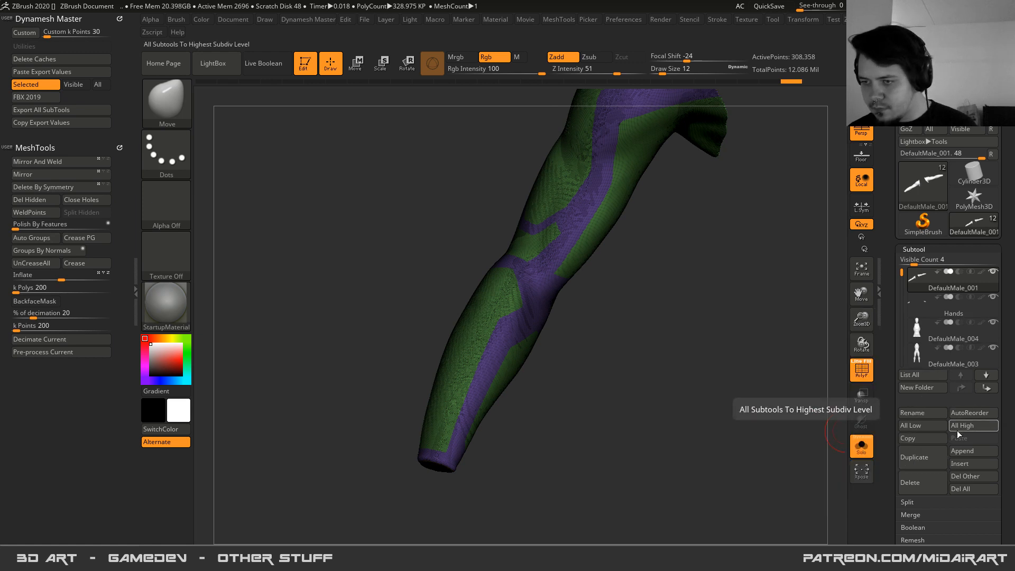
- Rename the arms subtool to Sleeve1 and duplicate it
click(903, 414)
text(Sleeve1)
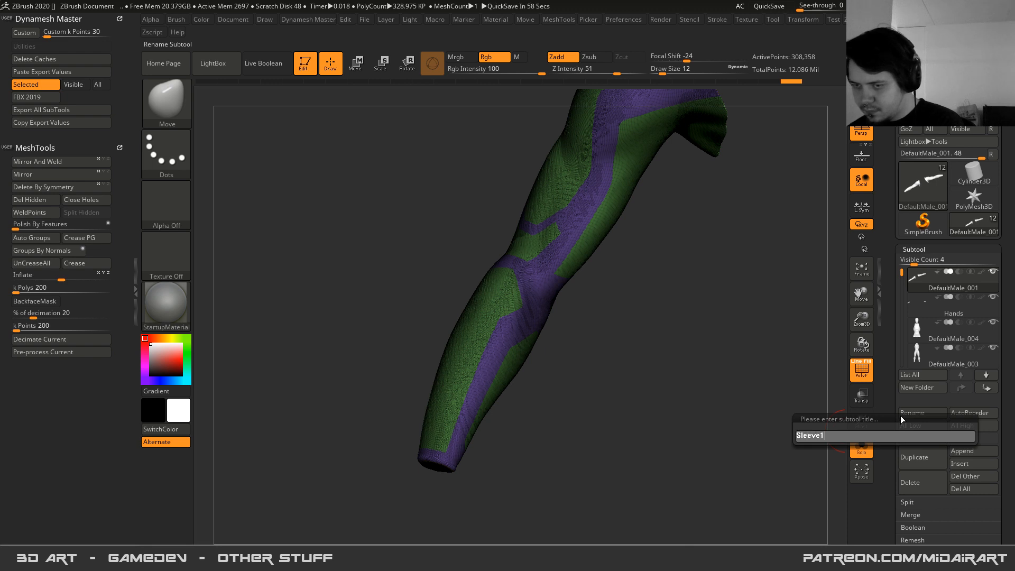
key(Return)
click(923, 457)
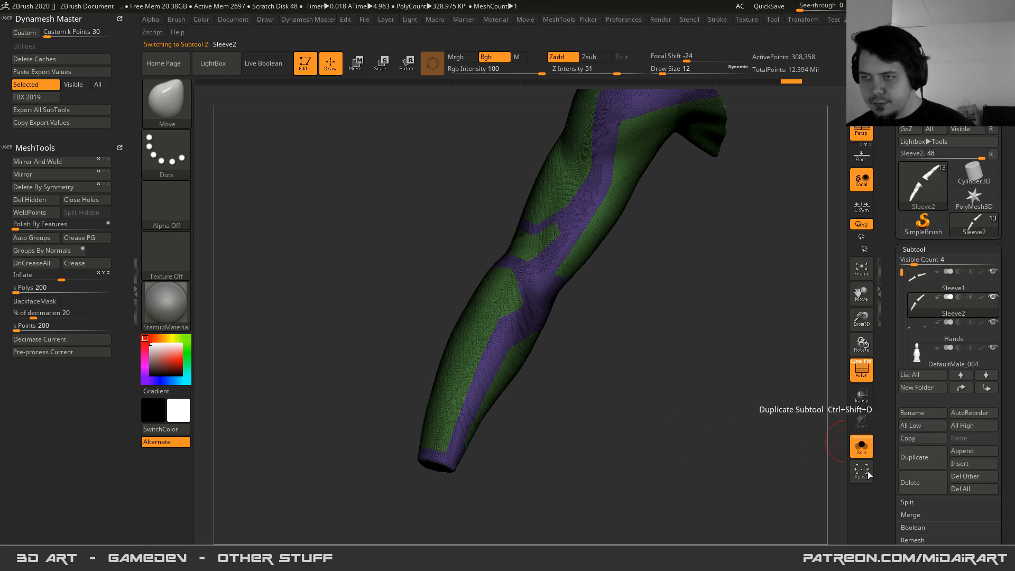
- Mask the panels on Sleeve2, leaving only the band polygroup along the arm unmasked
drag(616, 304, 633, 332)
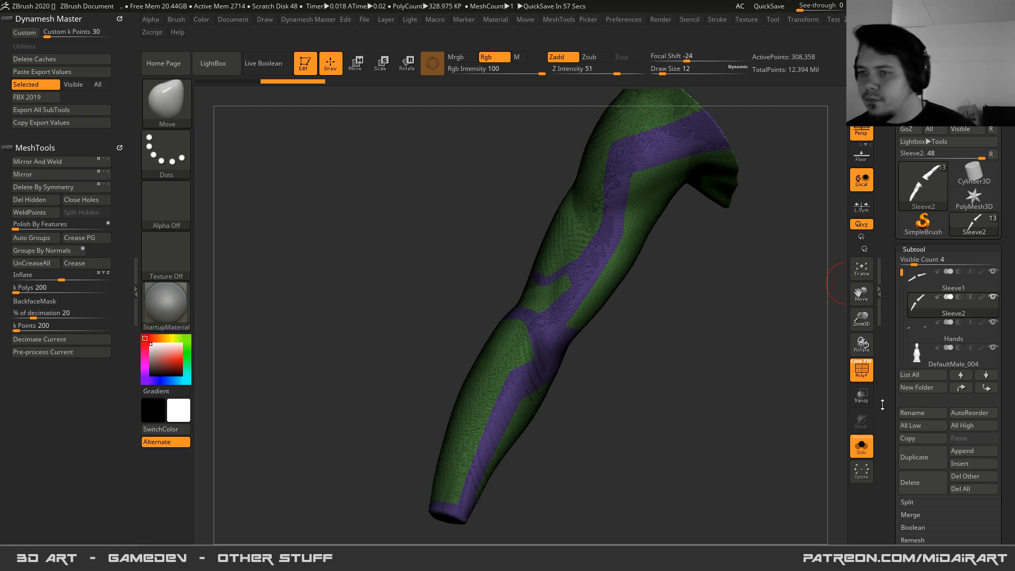
mouse_move(581, 291)
right_down()
mouse_move(563, 312)
mouse_move(533, 283)
right_up()
key(w)
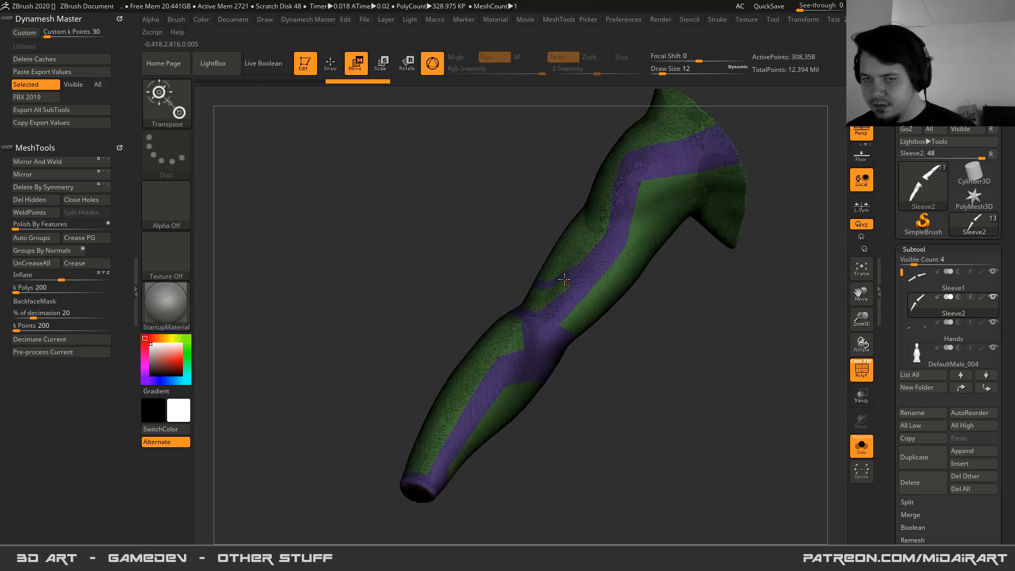
key(shift+f)
mouse_move(583, 371)
mouse_down()
mouse_move(598, 374)
mouse_move(577, 376)
mouse_move(591, 369)
mouse_up()
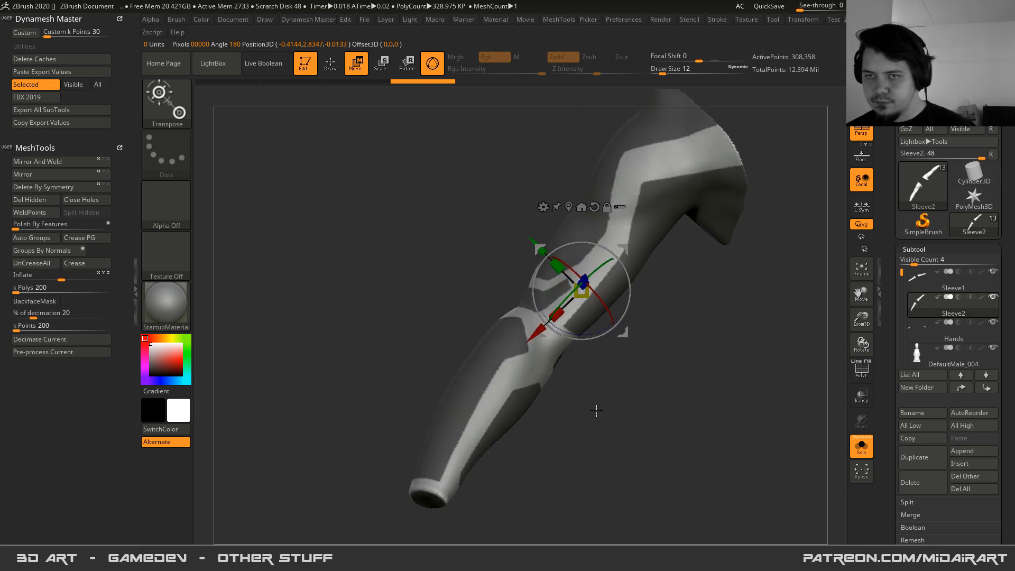
ctrl+right_drag(575, 304, 608, 375)
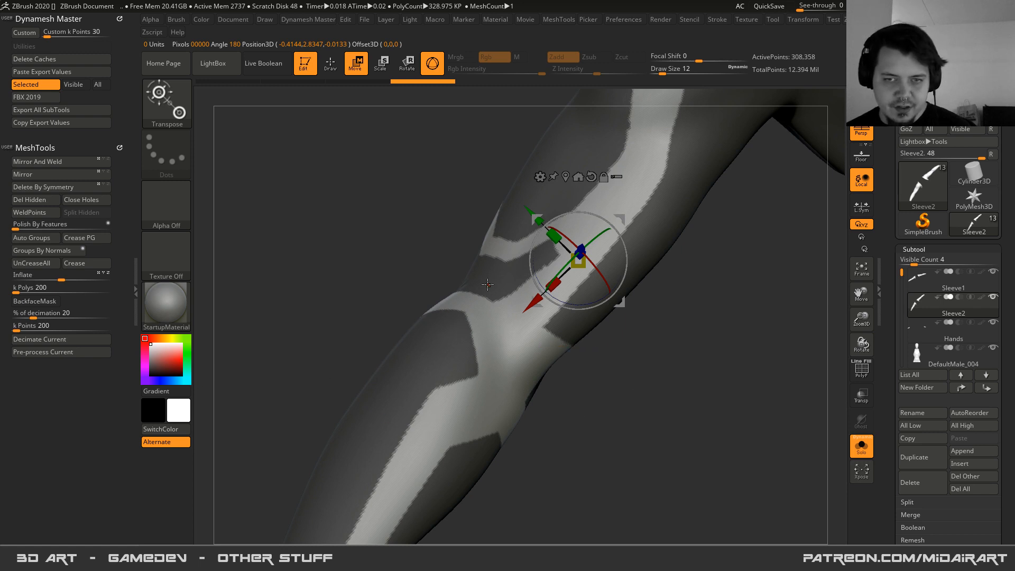
- Sink the unmasked band of Sleeve2 slightly inward with Inflate and clear the mask
drag(62, 279, 59, 277)
ctrl+drag(359, 194, 386, 228)
click(861, 447)
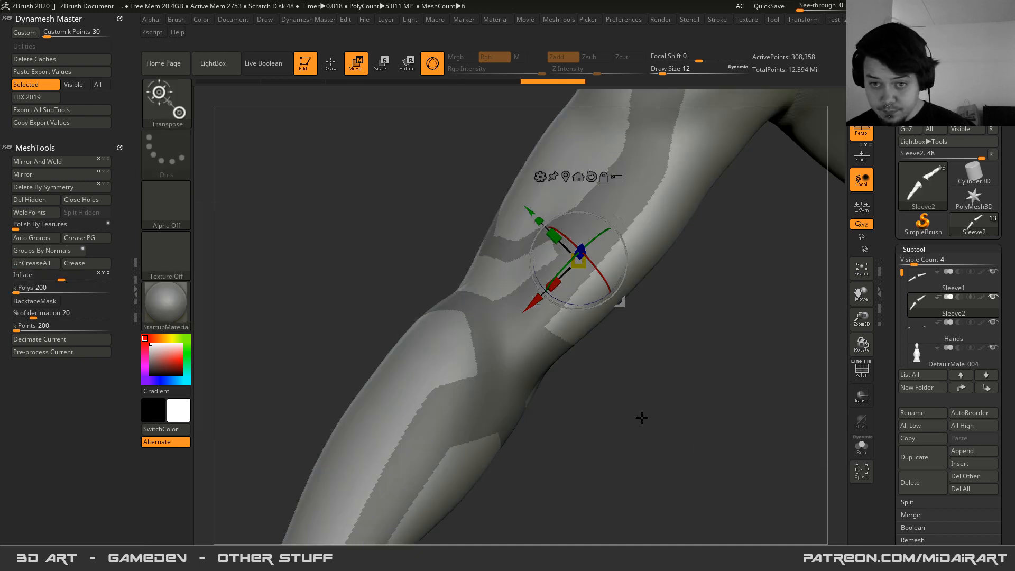
- Isolate Sleeve1 and mask its band polygroup, leaving the surrounding panels unmasked
alt+click(525, 355)
click(861, 452)
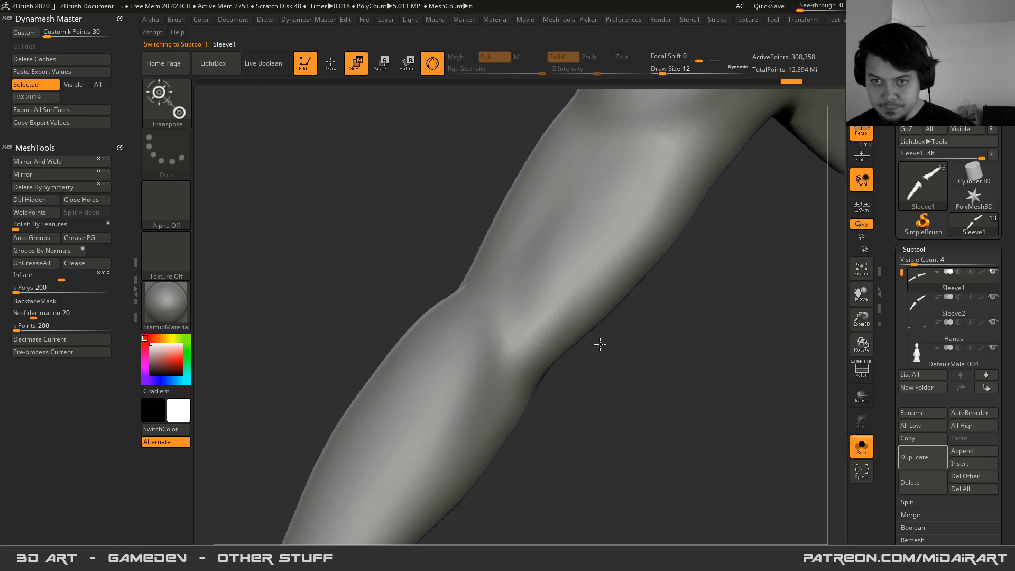
key(shift+f)
click(609, 273)
key(shift+f)
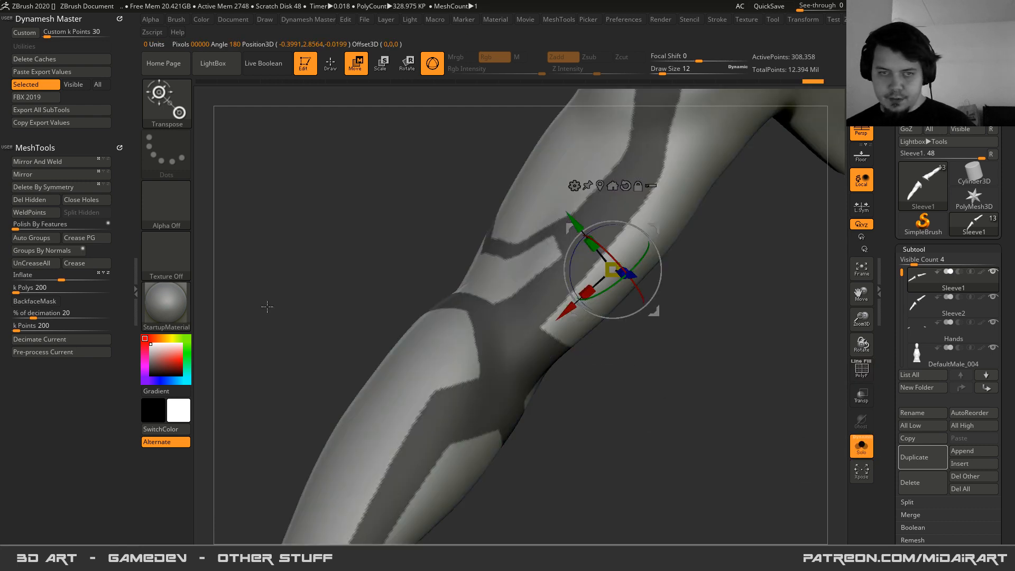
- Sink the unmasked panels of Sleeve1 slightly inward with Inflate
drag(62, 276, 59, 276)
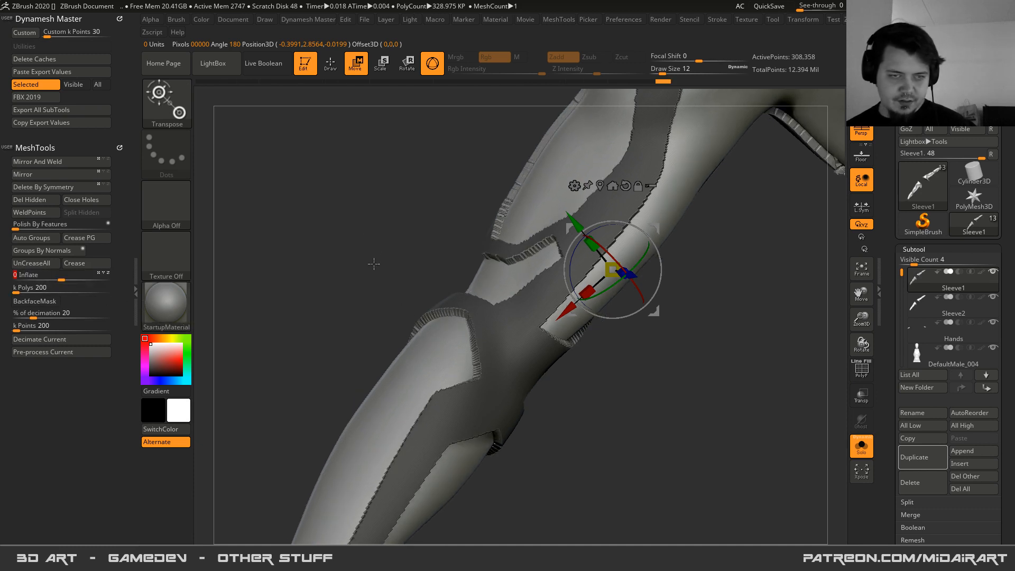
key(ctrl+z)
drag(57, 277, 61, 278)
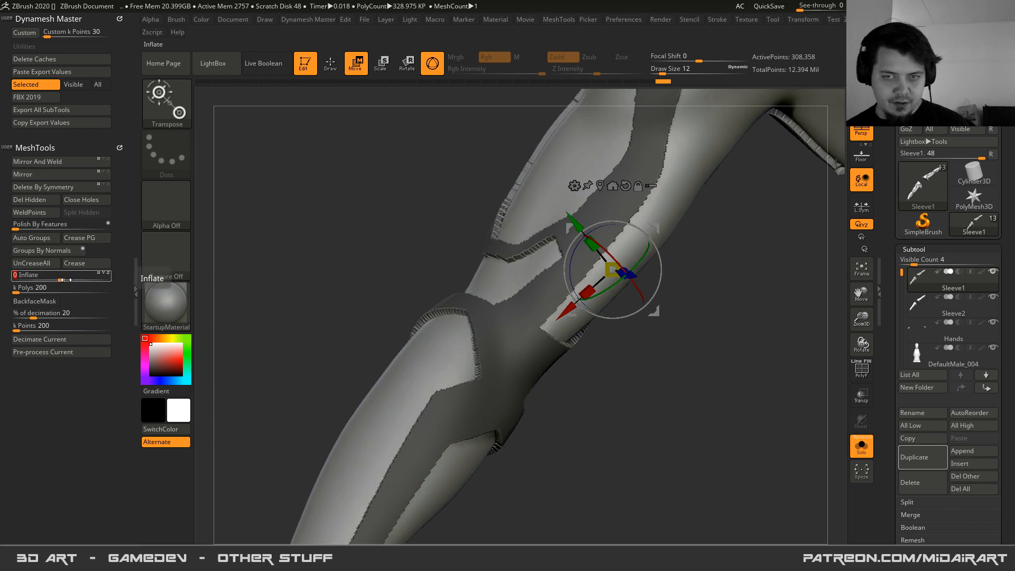
- Examine the seams between the sleeve panels and band from several angles, with Sleeve1 isolated and with all subtools shown
click(861, 449)
drag(818, 466, 570, 332)
right_drag(554, 285, 612, 400)
key(shift+f)
key(shift+f)
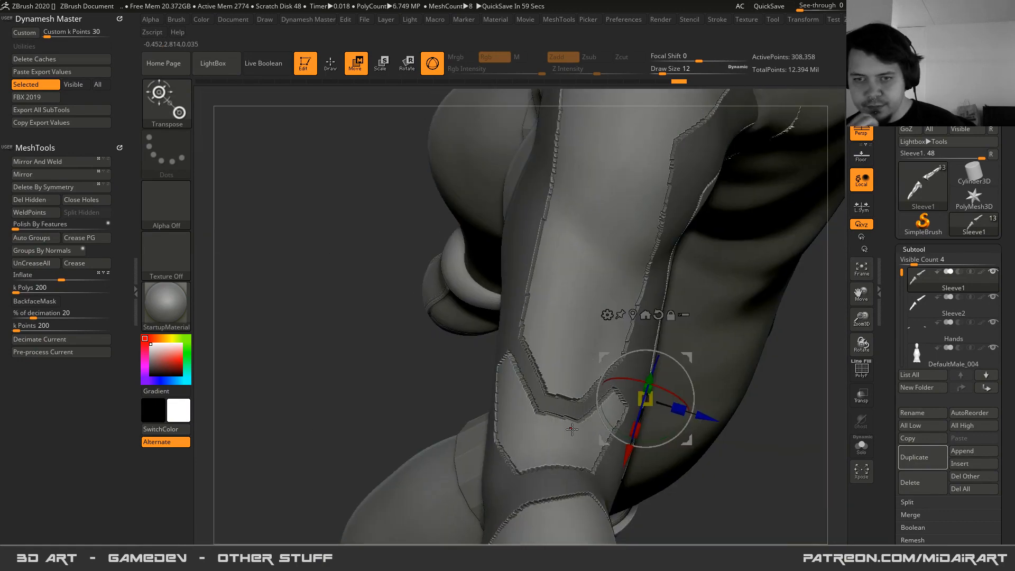
right_drag(713, 370, 612, 396)
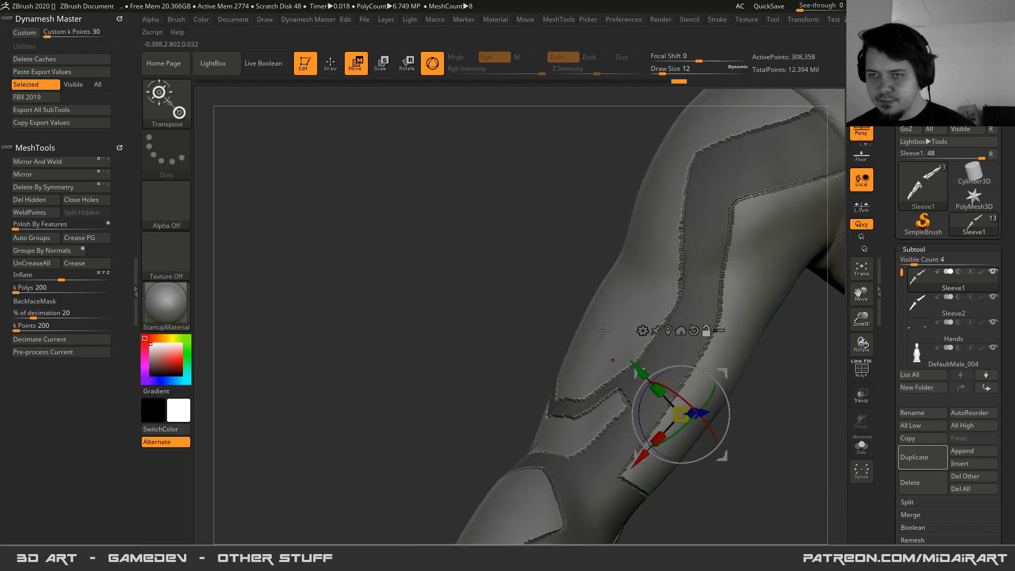
right_drag(603, 330, 613, 304)
key(shift+f)
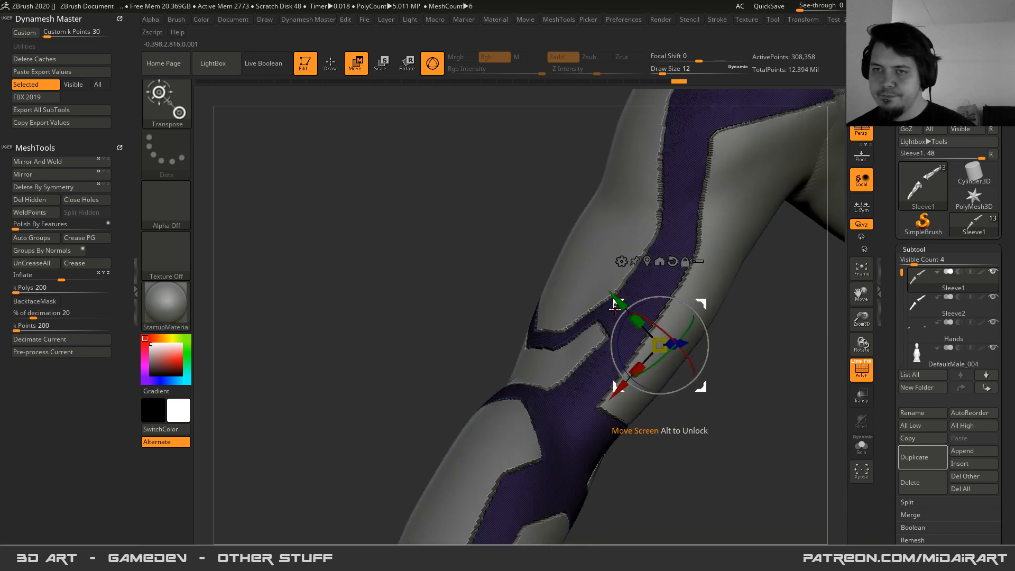
click(861, 447)
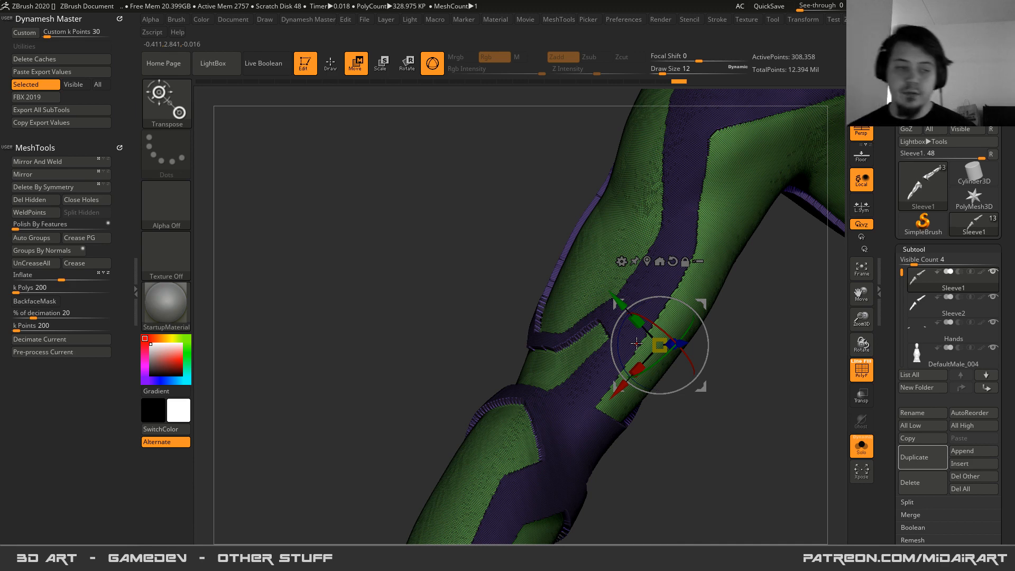
key(shift+f)
drag(574, 293, 819, 423)
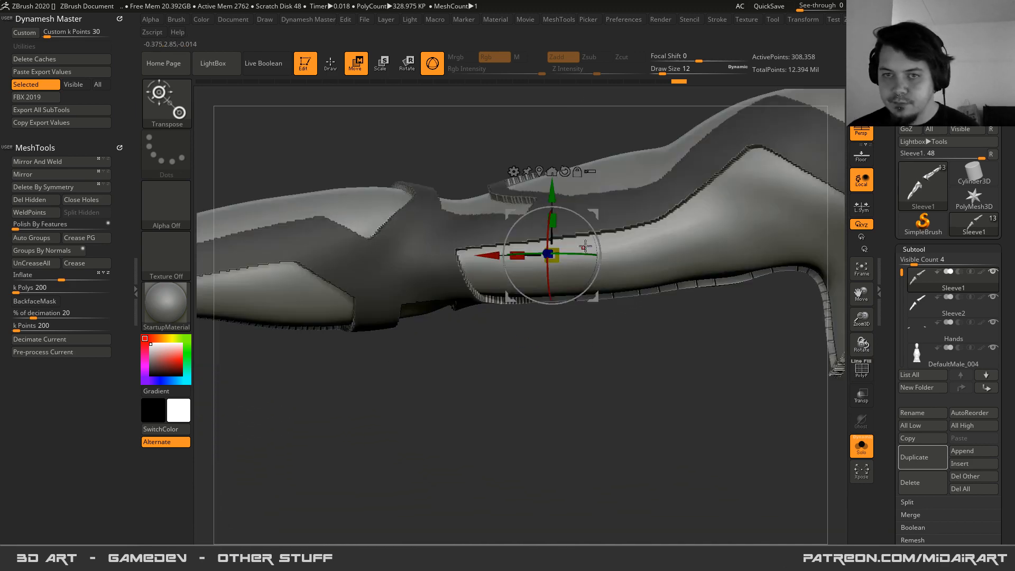
click(857, 447)
drag(690, 400, 460, 295)
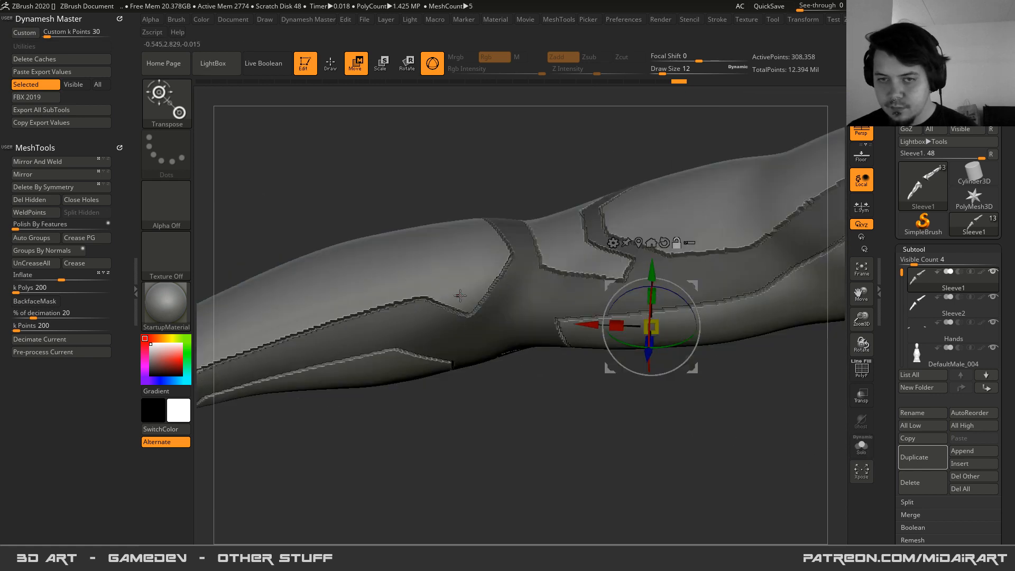
- Select Sleeve2 and adjust its mask so the panels are protected and the band is left unmasked
alt+click(460, 295)
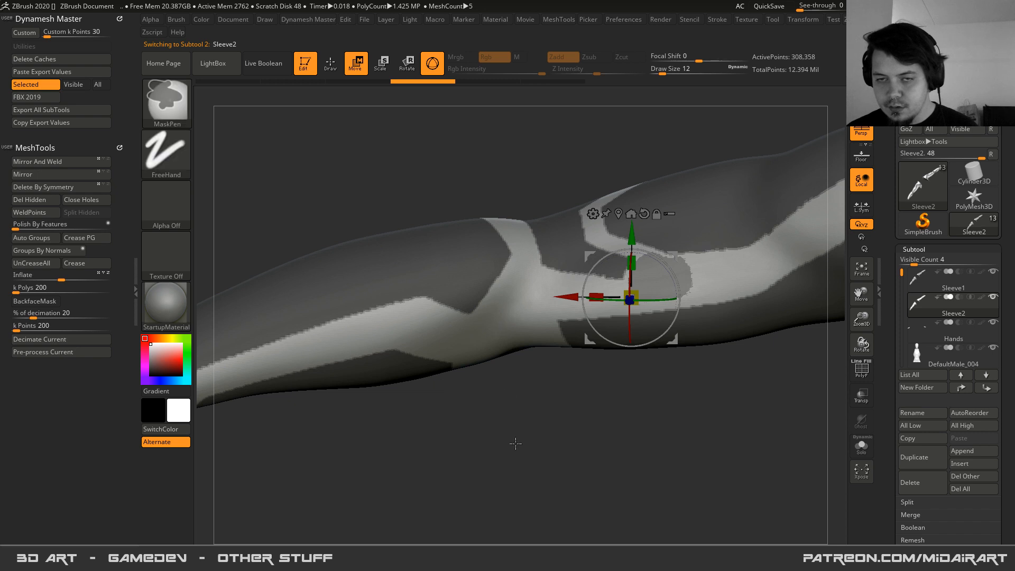
click(497, 327)
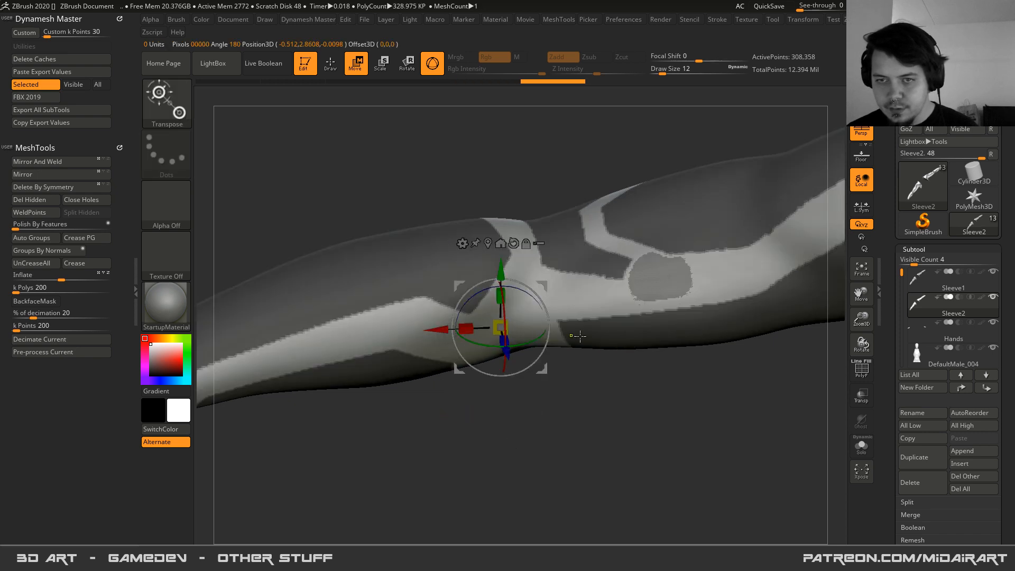
key(q)
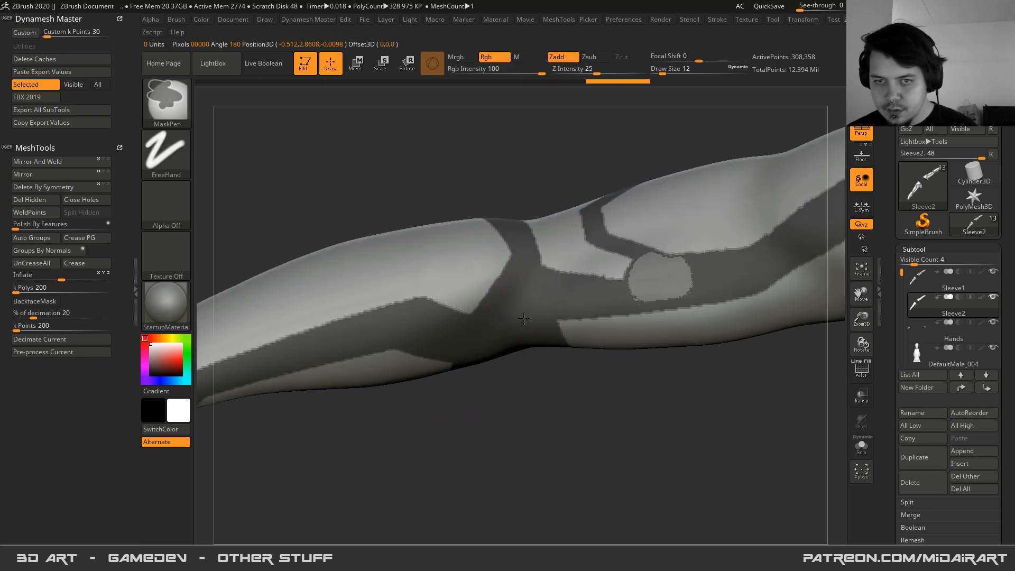
ctrl+click(524, 325)
ctrl+click(526, 412)
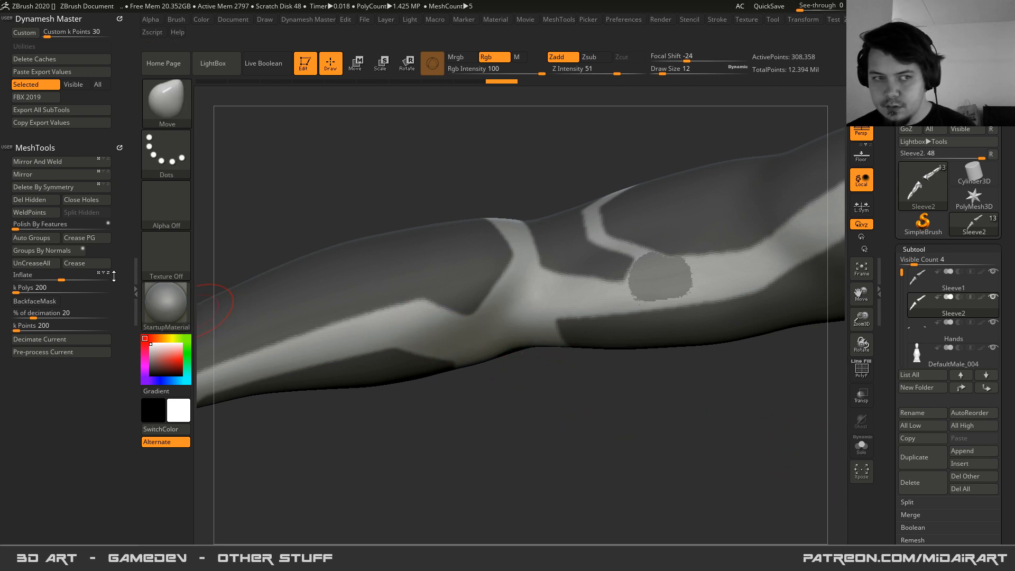
- Sink Sleeve2's unmasked band inward with Inflate and check the panels with the sleeve isolated
mouse_move(62, 278)
mouse_down()
mouse_move(50, 275)
mouse_move(62, 274)
mouse_up()
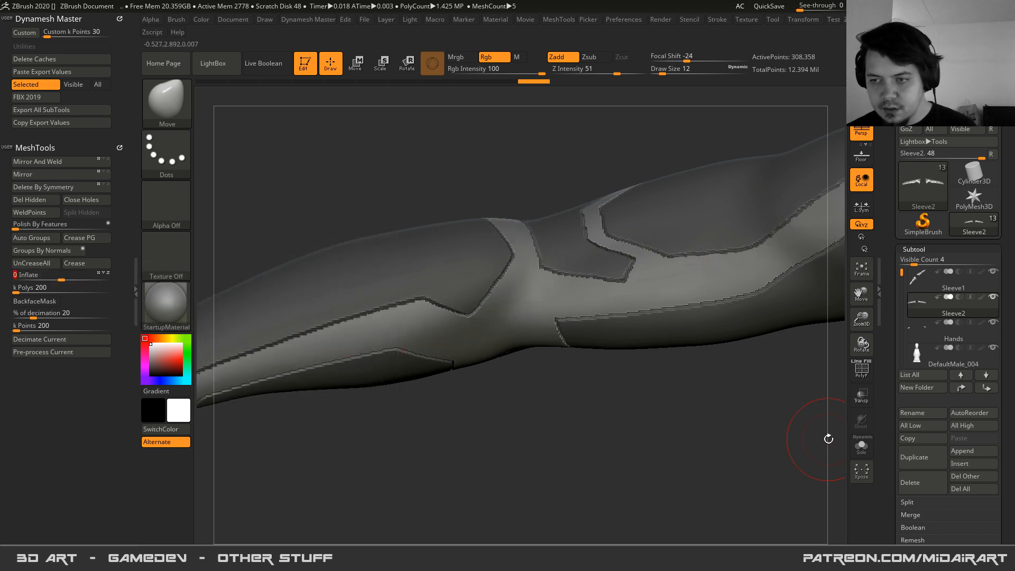
click(862, 445)
key(shift+f)
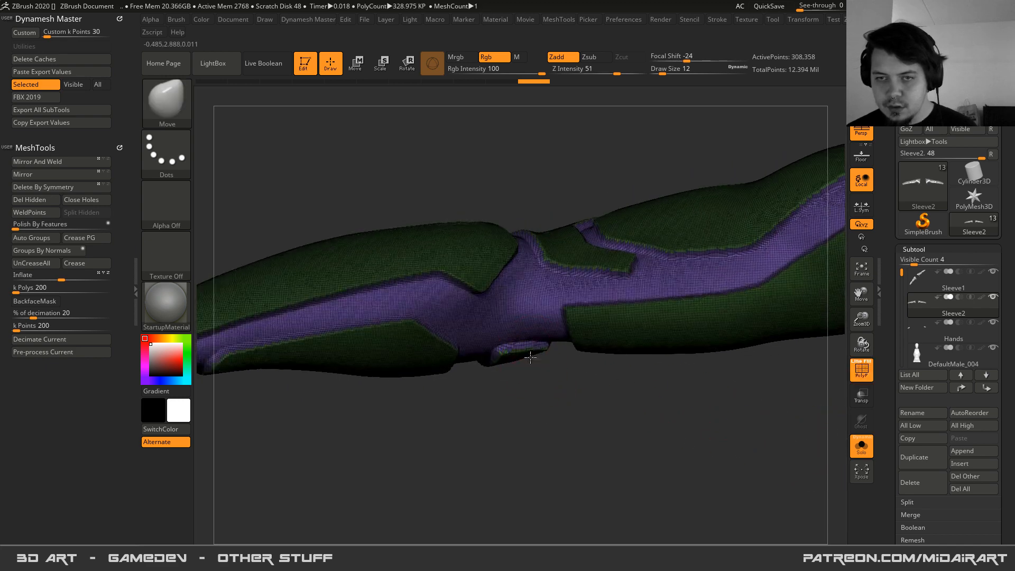
key(shift+f)
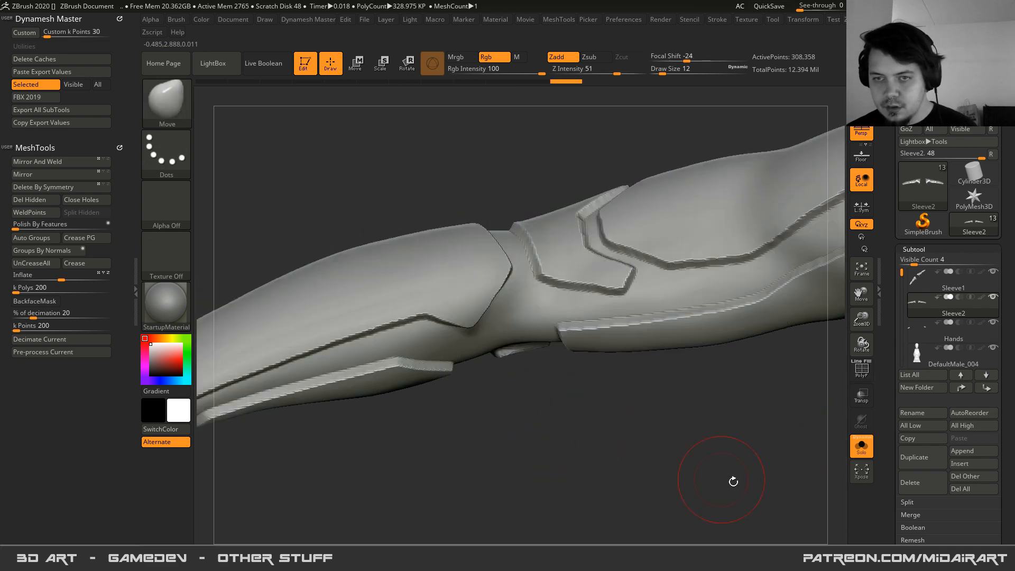
- Restore the other subtools, select Sleeve1 and check the arm panels against the whole upper body
click(861, 445)
alt+click(530, 307)
drag(527, 370, 538, 284)
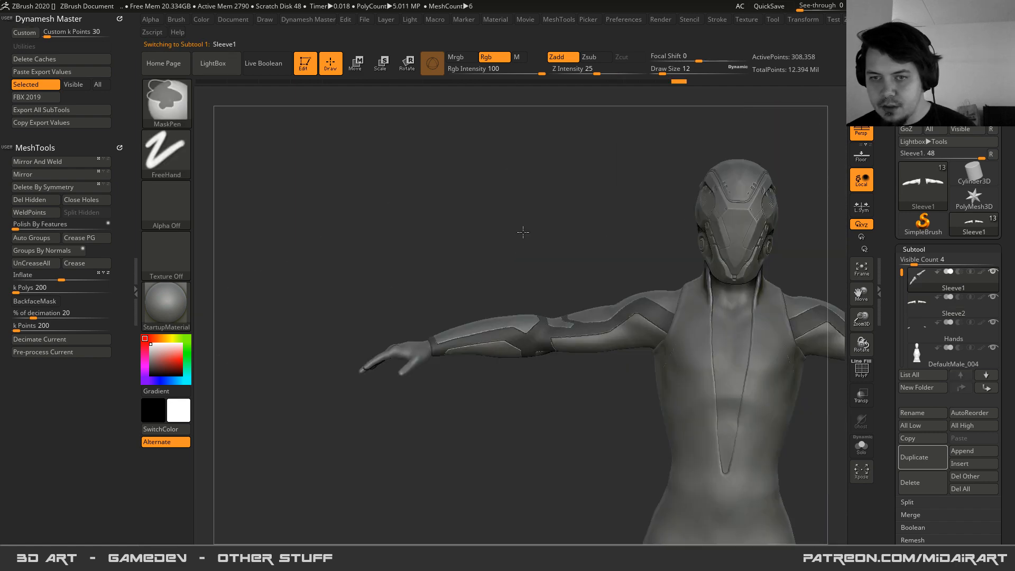
drag(539, 280, 565, 391)
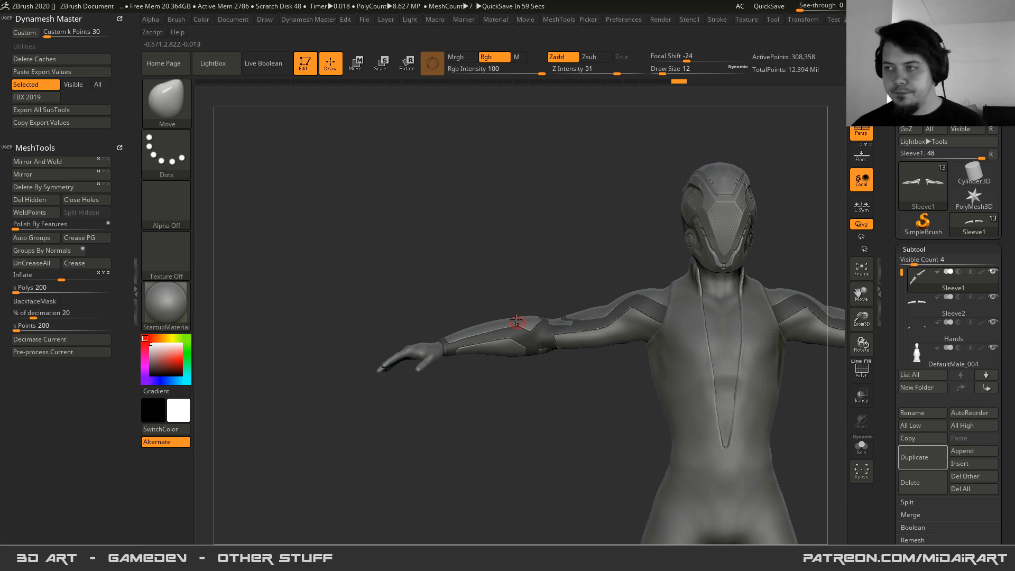
mouse_move(537, 350)
alt+right_down()
mouse_move(531, 330)
mouse_move(576, 476)
alt+right_up()
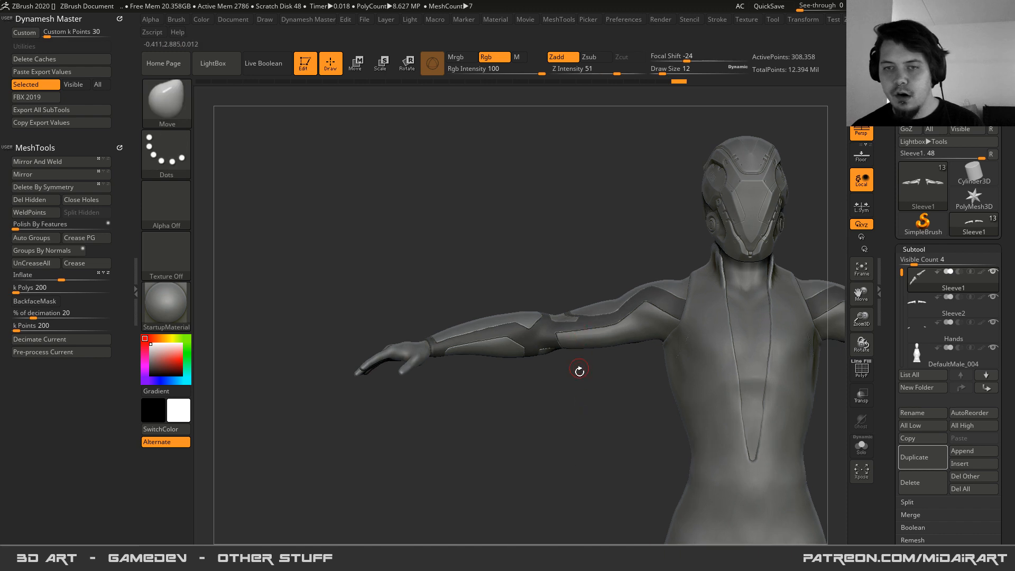
right_drag(580, 371, 581, 382)
- Set the brush's Focal Shift to -79 and smooth Sleeve1's jagged panel borders with Polish By Features
key(space)
drag(602, 396, 574, 396)
mouse_move(542, 345)
right_down()
mouse_move(540, 335)
mouse_move(555, 394)
right_up()
drag(560, 378, 558, 361)
right_drag(560, 365, 573, 428)
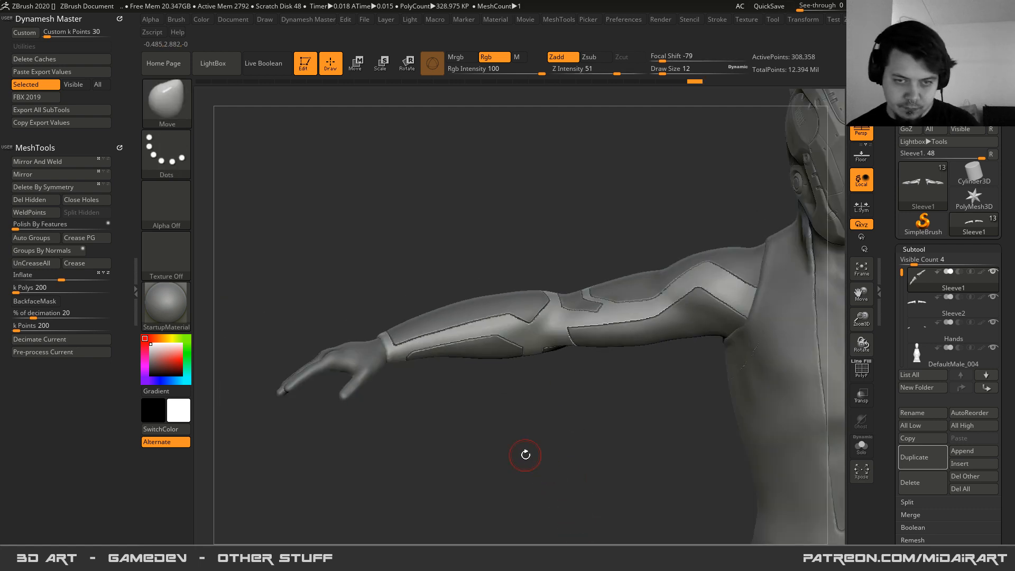
click(17, 225)
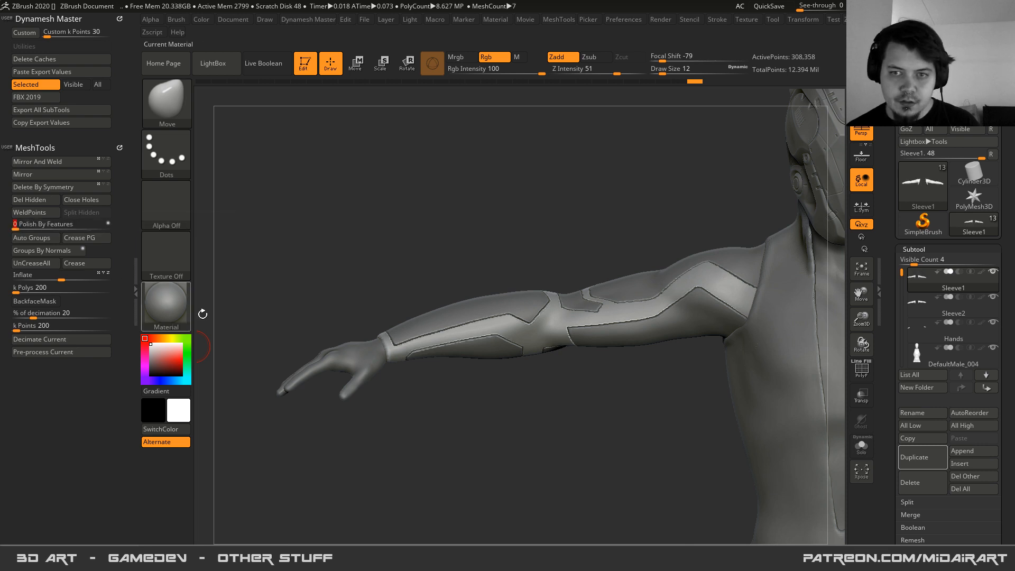
- Try another Polish By Features pass on Sleeve1's panel borders around the elbow, and undo it
ctrl+right_drag(559, 343, 591, 494)
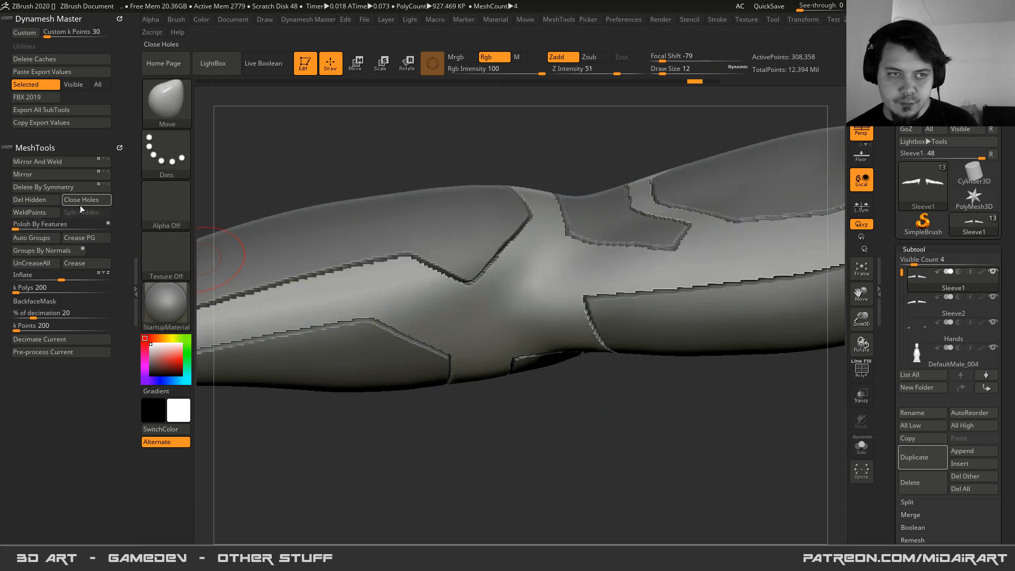
click(32, 225)
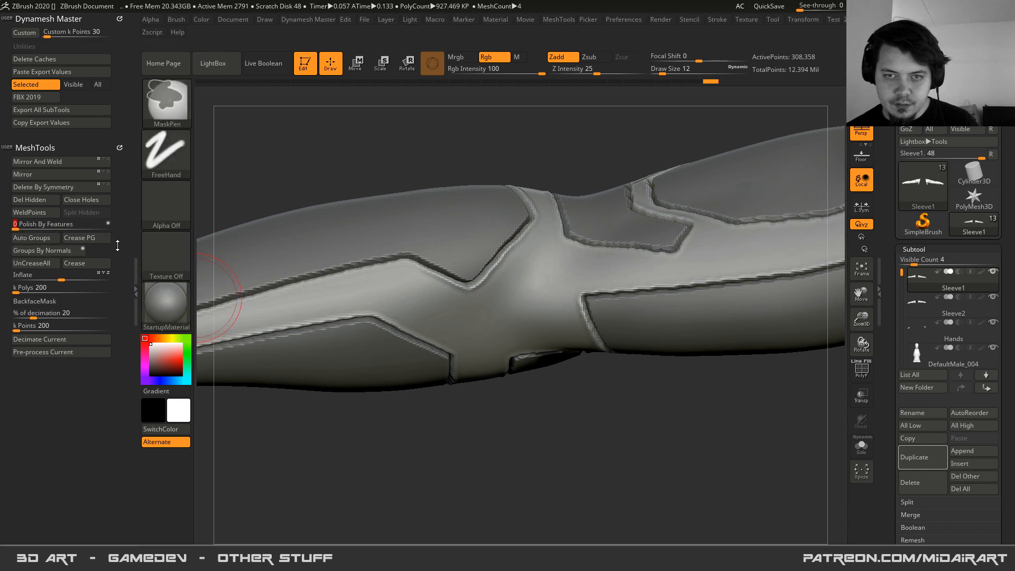
key(ctrl+z)
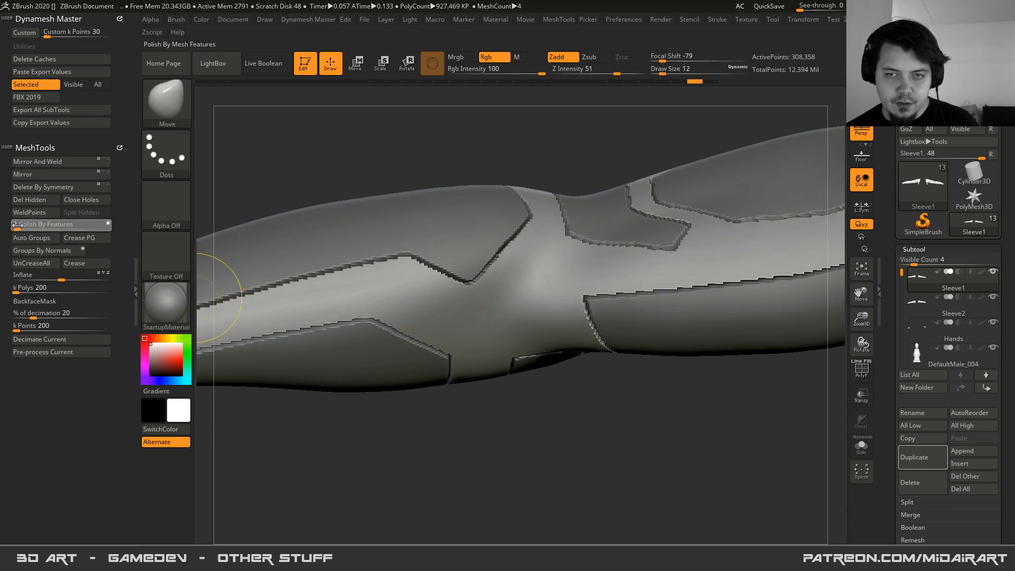
- Select the torso subtool DefaultMale_004 and save the tool over the existing DefaultMale_001 file
right_drag(490, 388, 530, 320)
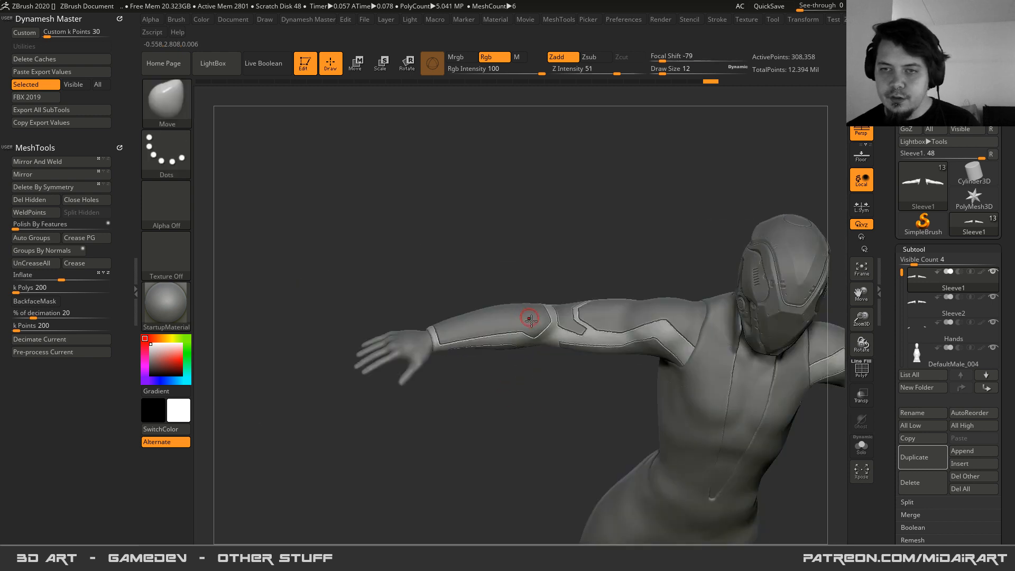
right_drag(553, 379, 521, 283)
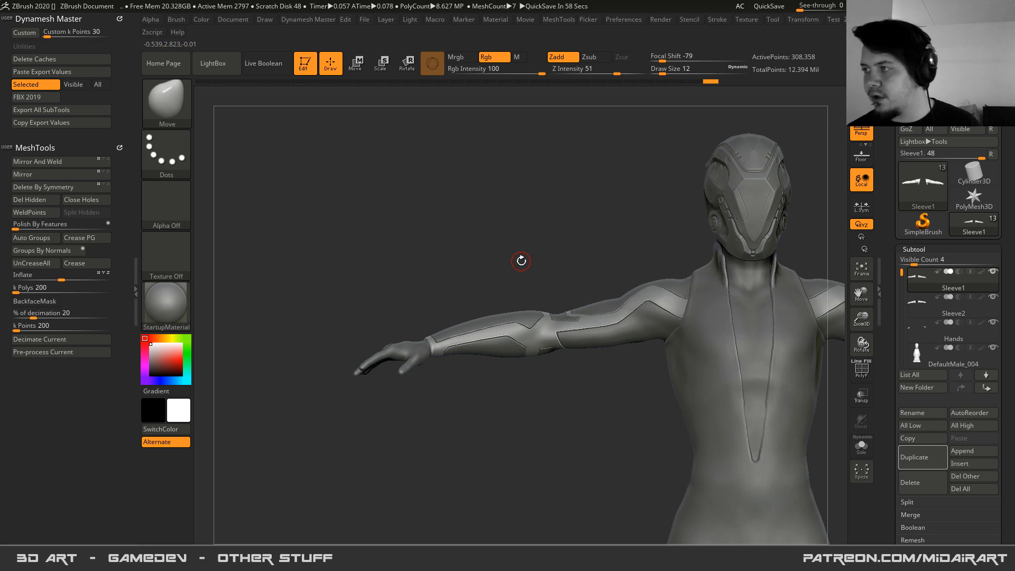
alt+click(748, 343)
right_drag(737, 339, 439, 327)
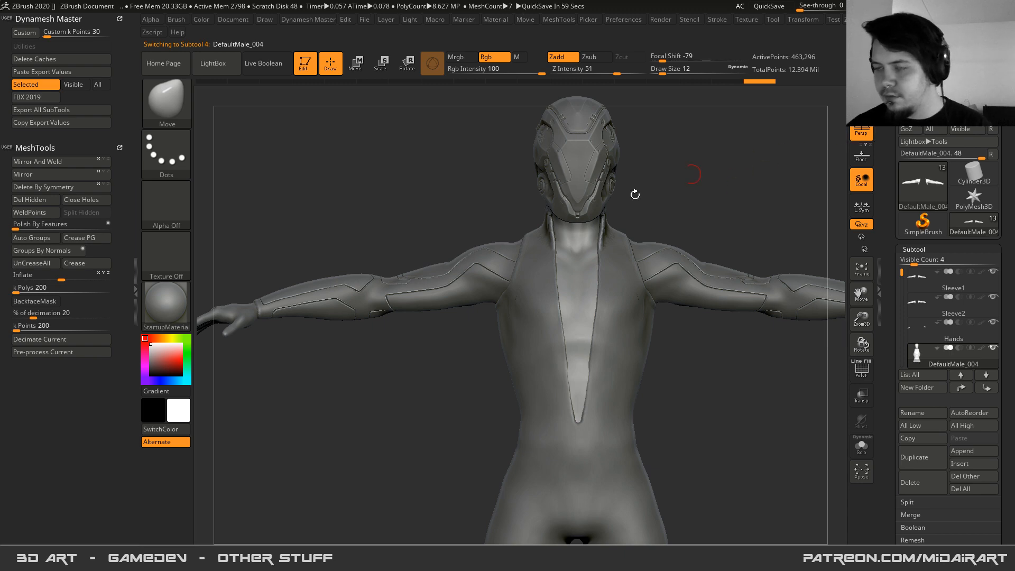
key(ctrl+s)
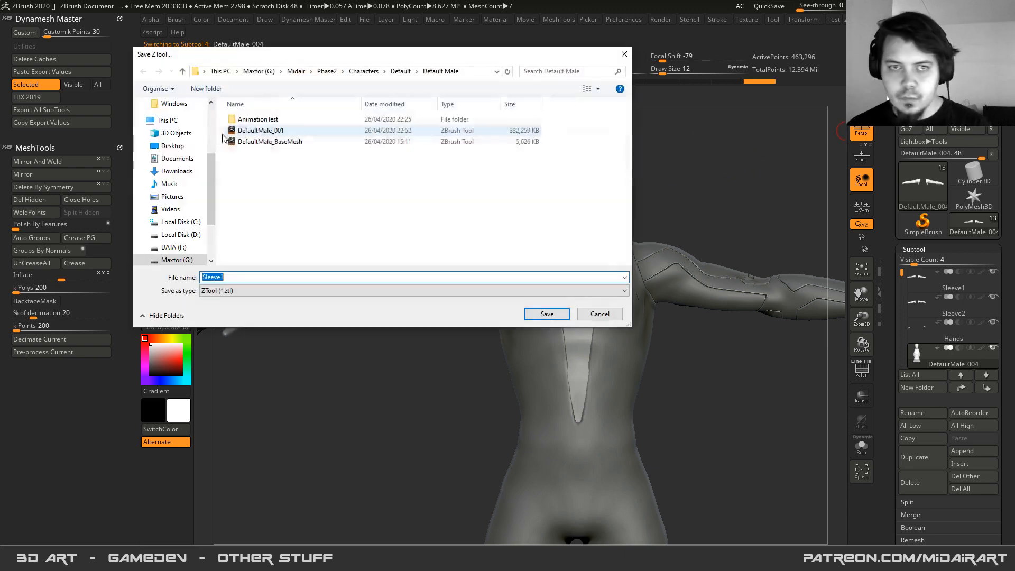
double_click(269, 132)
click(531, 283)
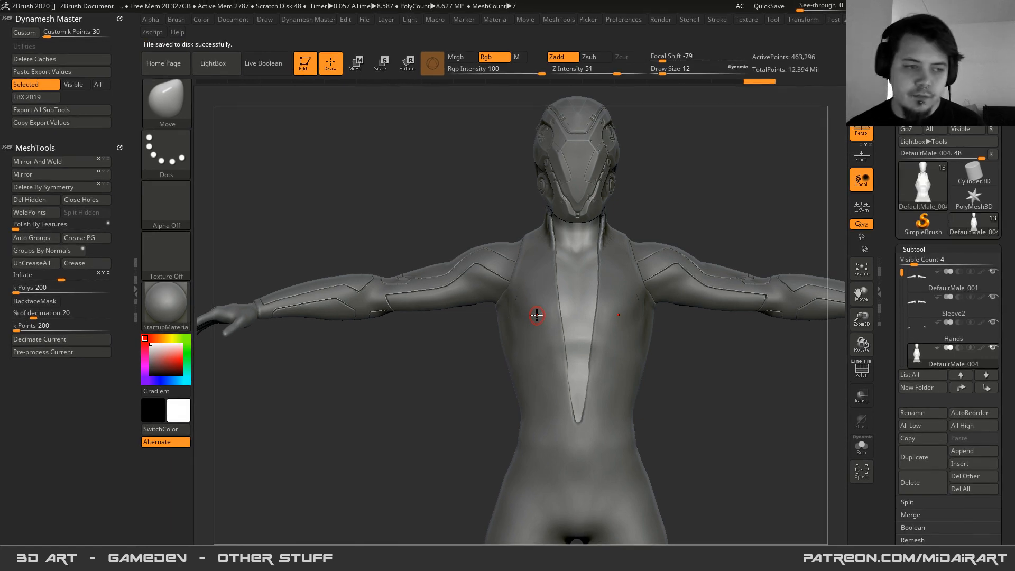
- Examine the male torso's chest surface and neckline opening, including with the torso subtool isolated
mouse_move(576, 309)
ctrl+right_down()
mouse_move(581, 293)
mouse_move(562, 317)
ctrl+right_up()
key(shift+f)
key(shift+f)
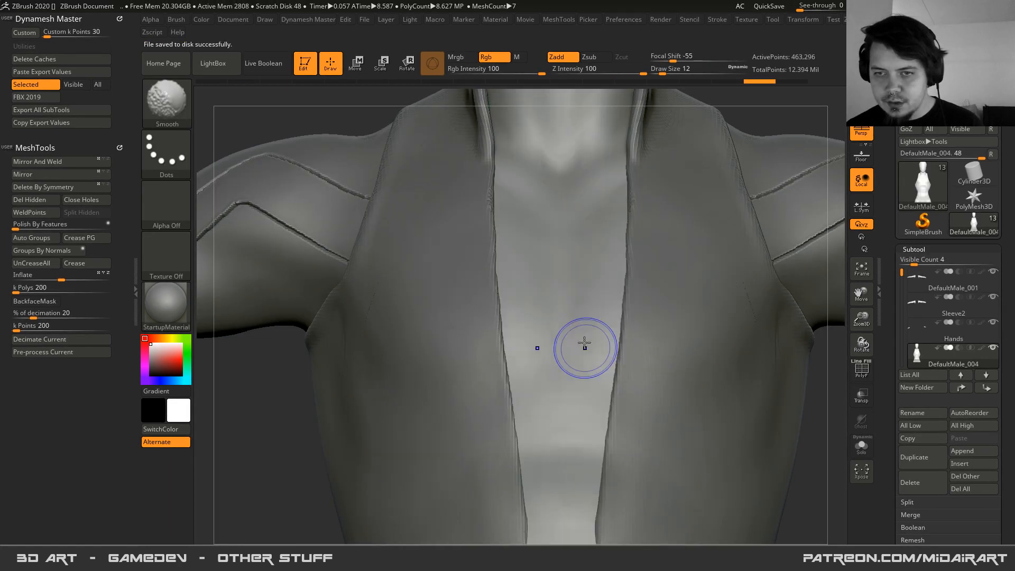
ctrl+right_drag(544, 403, 559, 339)
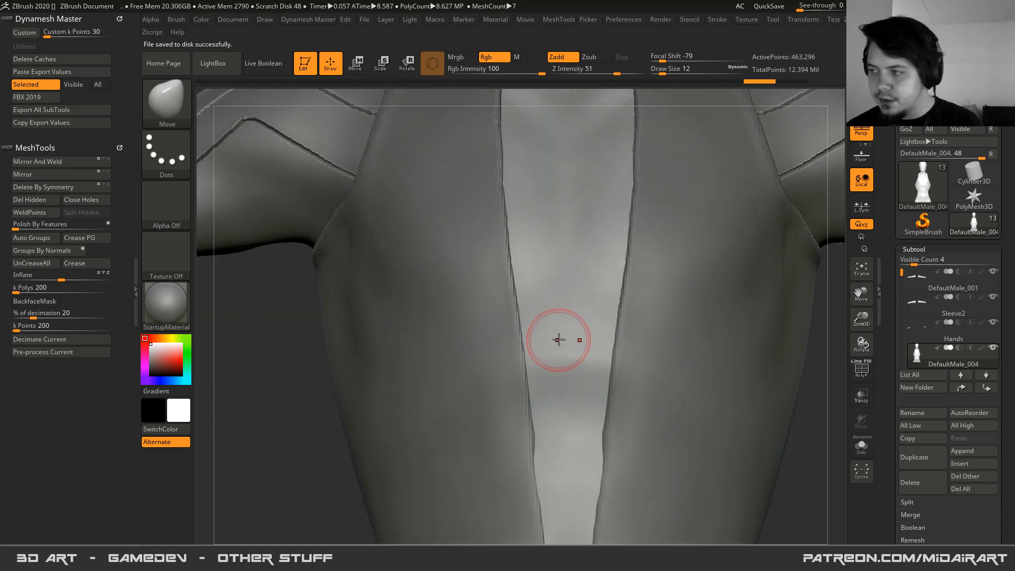
click(861, 446)
key(space)
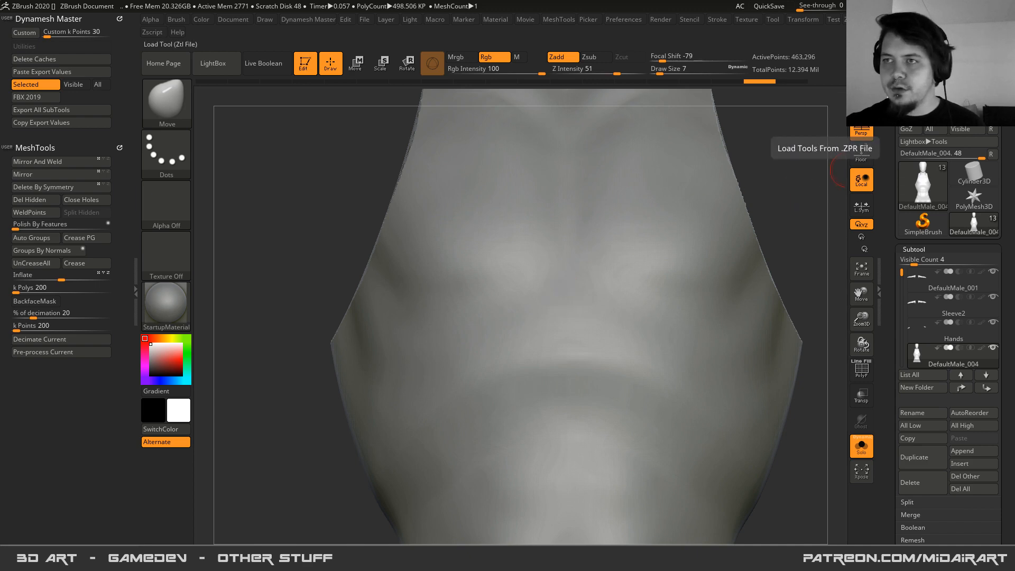
- Load the female character's ZTool from the Default_Female folder and display it on the canvas with all its subtools
click(921, 65)
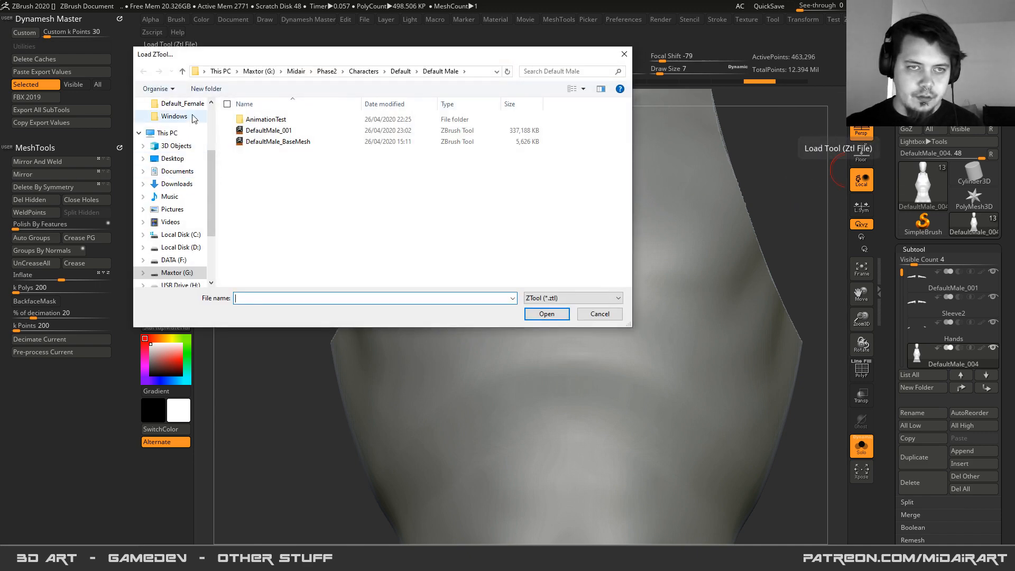
click(181, 103)
double_click(293, 244)
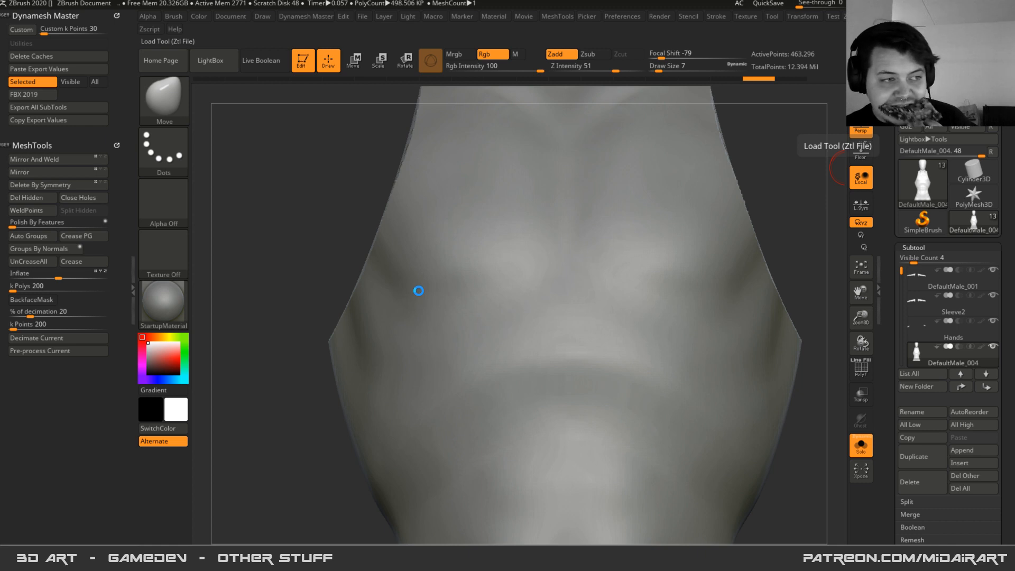
key(alt+Tab)
key(alt+Tab)
key(Escape)
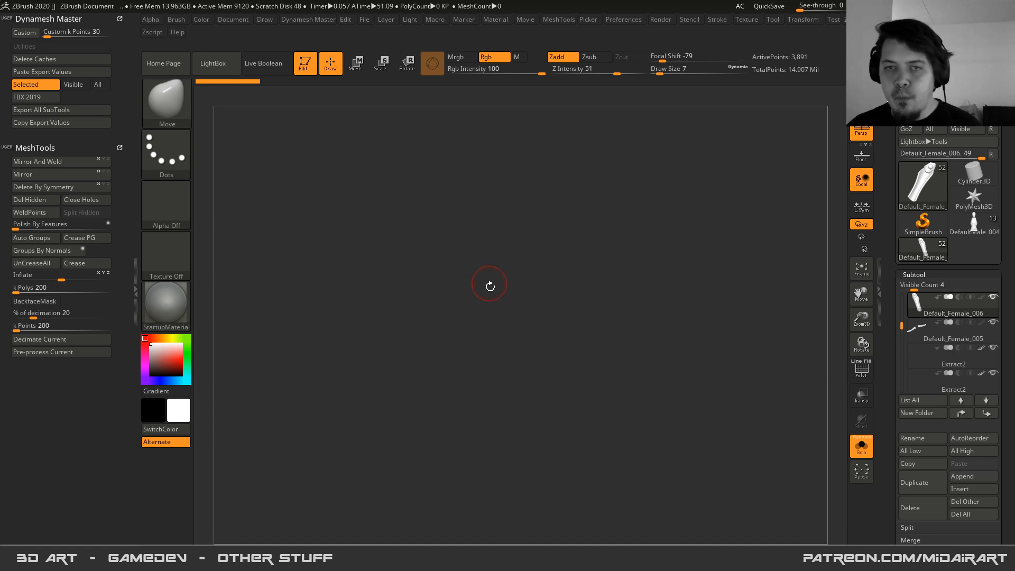
drag(563, 391, 562, 337)
click(861, 445)
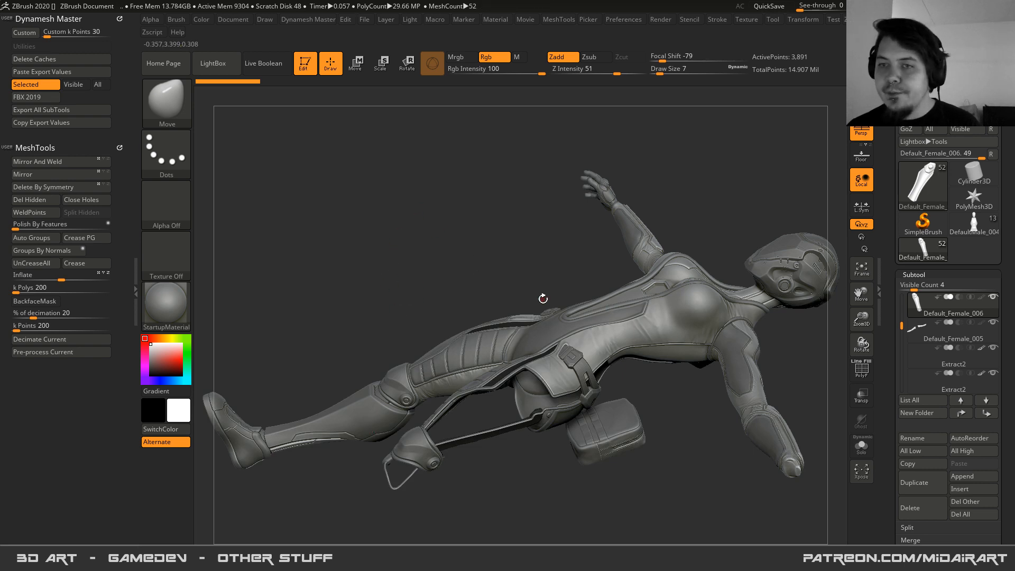
- Examine the female character's suit from the side and front, focusing on the torso panels
right_drag(625, 308, 714, 283)
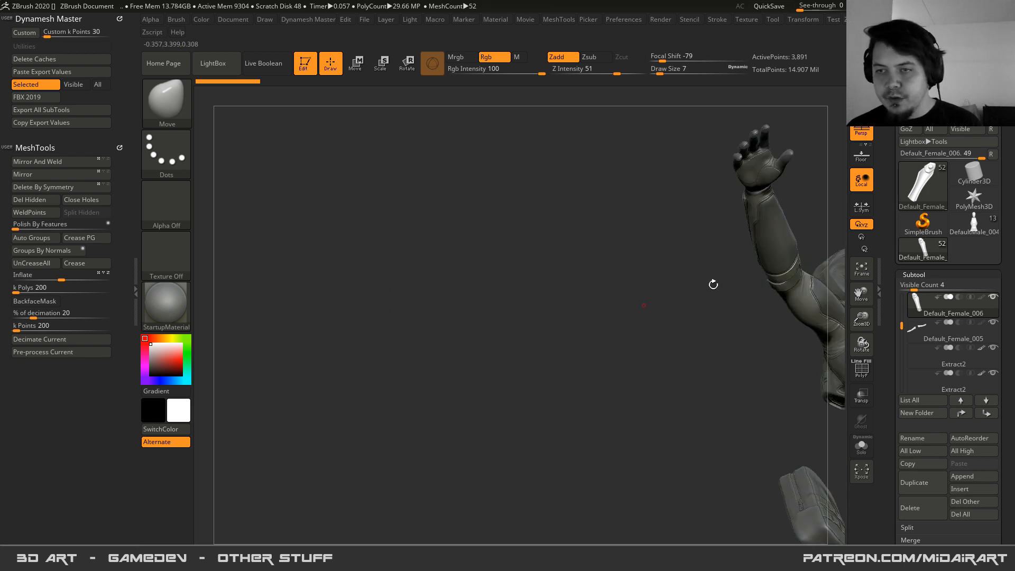
right_drag(627, 243, 687, 284)
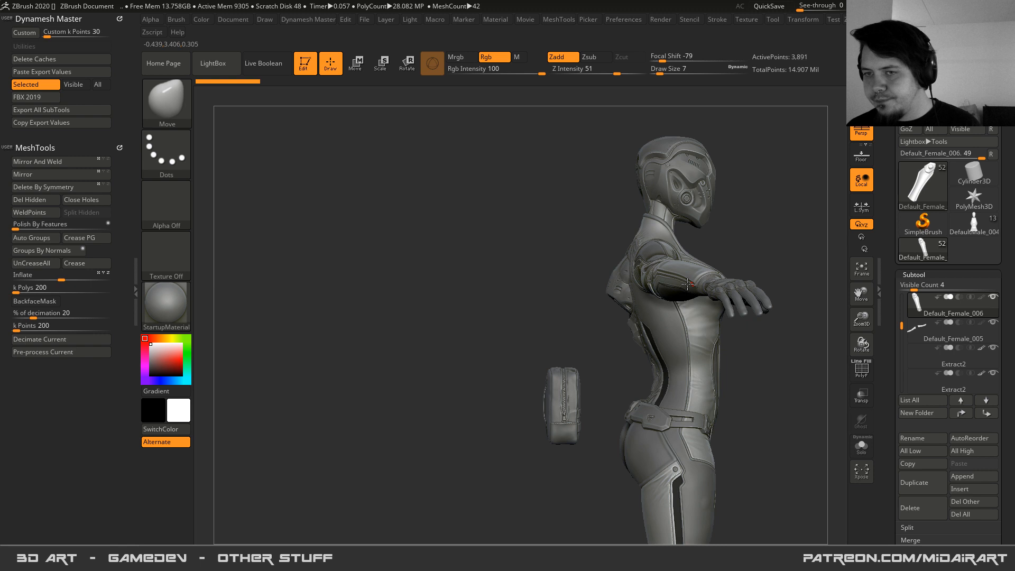
right_drag(688, 283, 612, 280)
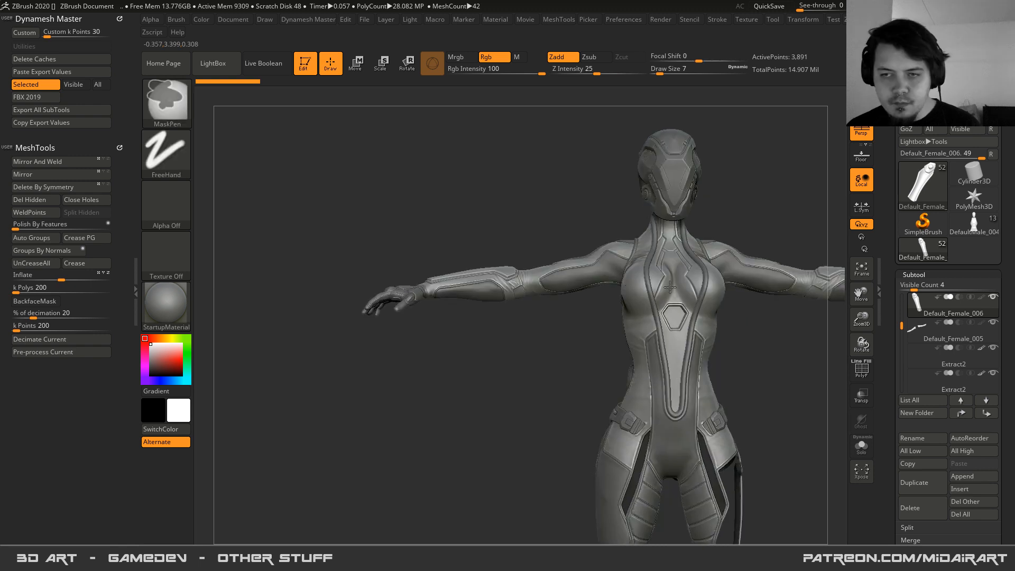
ctrl+right_drag(631, 288, 677, 297)
alt+right_drag(719, 253, 634, 544)
- Select the female torso subtool Default_Female_005 and inspect its chest panel lines both isolated and with the full suit
alt+click(683, 183)
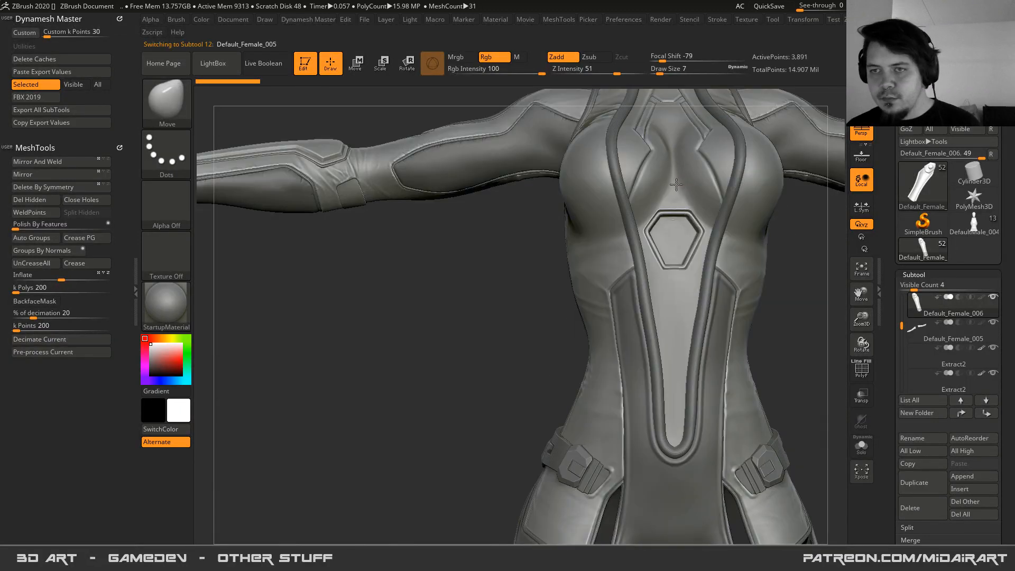
click(860, 446)
alt+right_drag(636, 296, 639, 431)
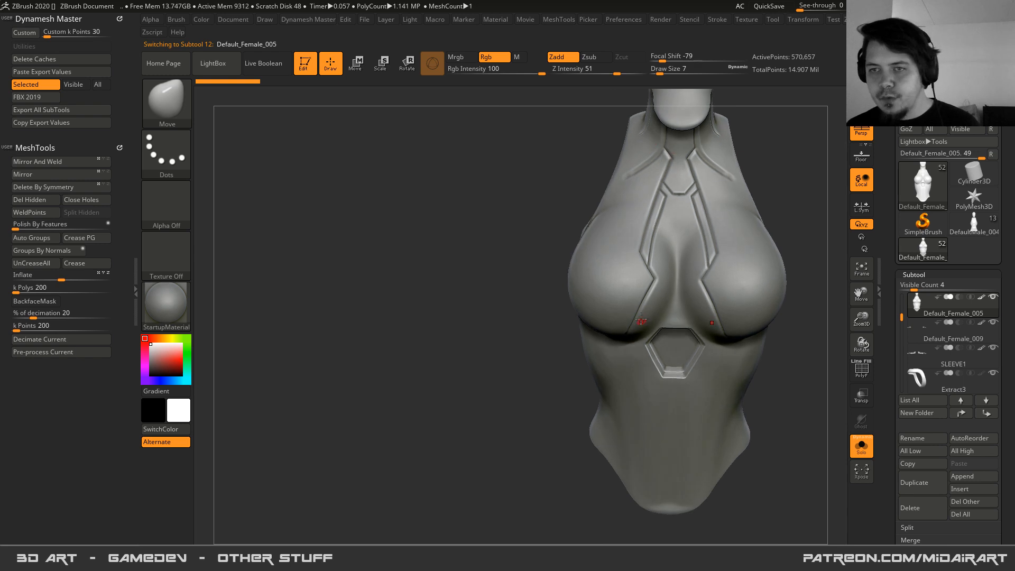
shift+right_drag(640, 318, 643, 268)
click(861, 445)
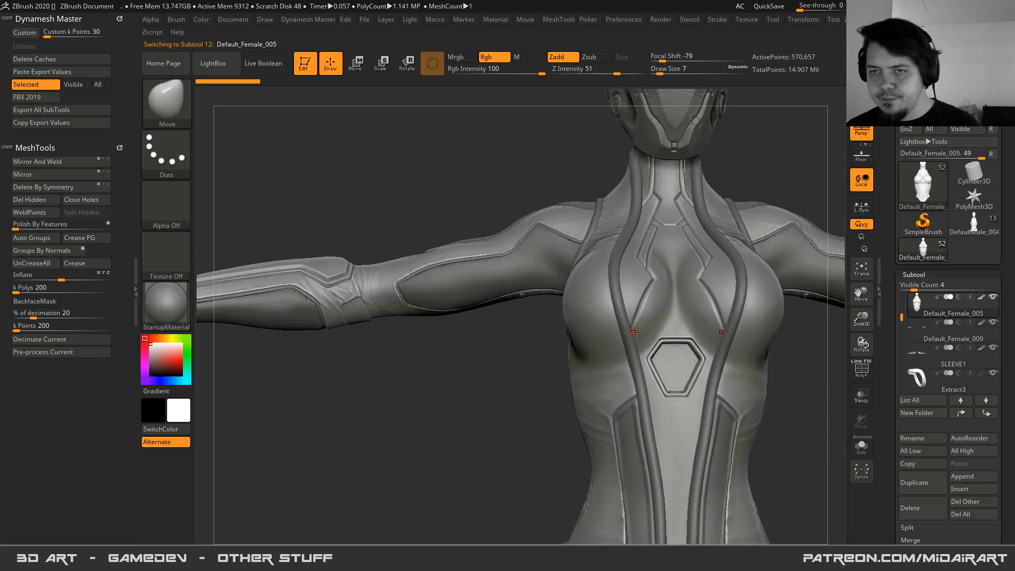
- Frame the female suit's upper body from the front and capture a screen snip of the helmet, chest and upper arms
alt+right_drag(638, 218, 642, 299)
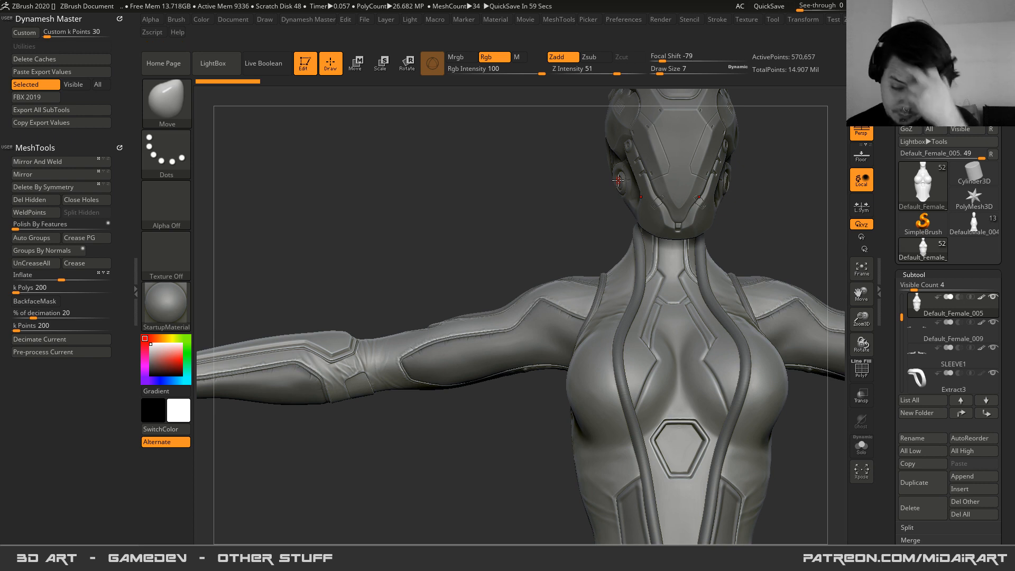
alt+right_drag(581, 351, 581, 349)
alt+right_drag(650, 394, 618, 296)
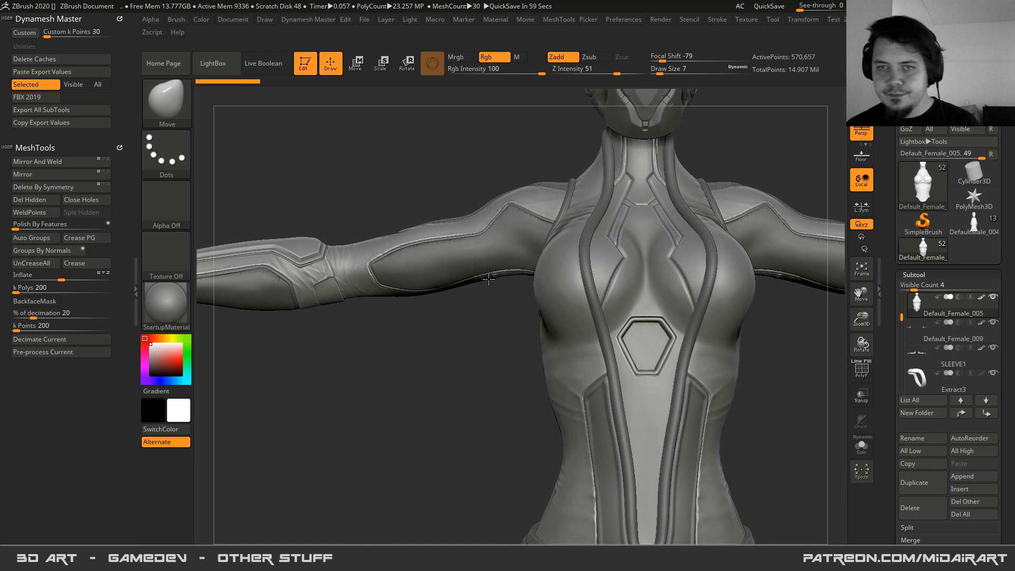
ctrl+right_drag(488, 279, 560, 334)
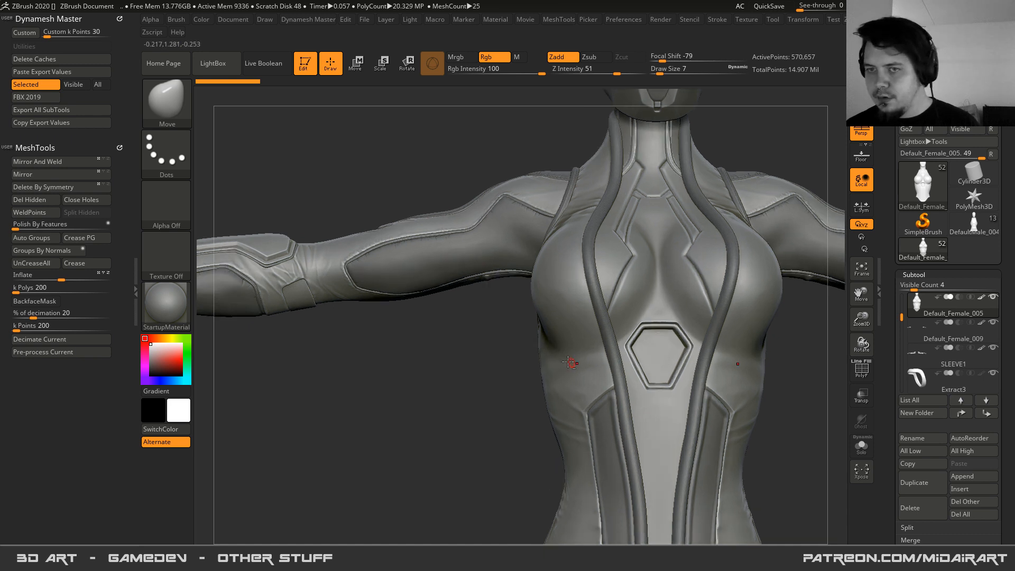
alt+right_drag(570, 363, 425, 429)
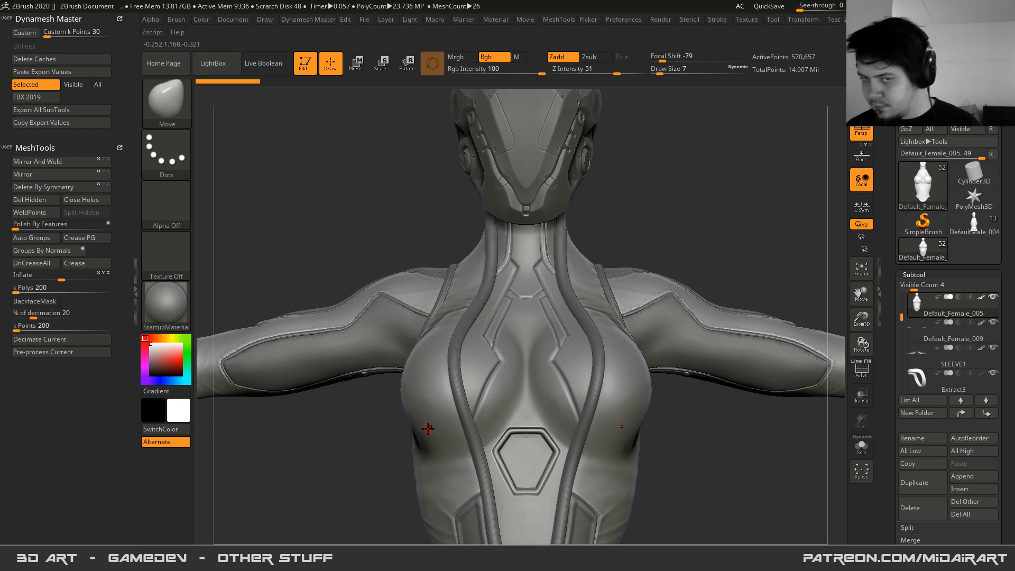
key(super+shift+s)
mouse_move(253, 129)
mouse_down()
mouse_move(693, 446)
mouse_move(711, 492)
mouse_up()
- Switch the active tool back to the male character DefaultMale_004
click(972, 225)
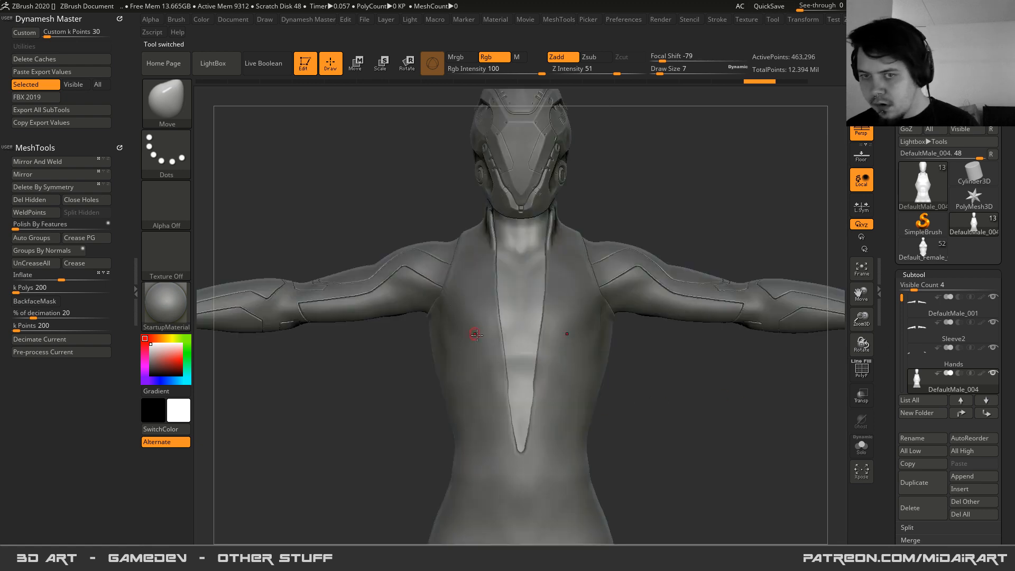
key(alt+Tab)
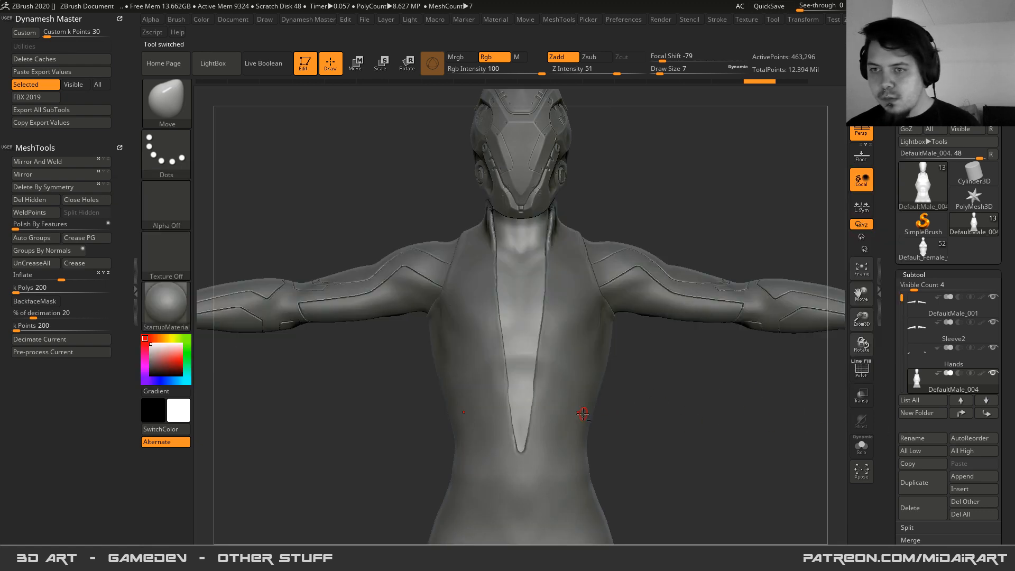
key(alt+Tab)
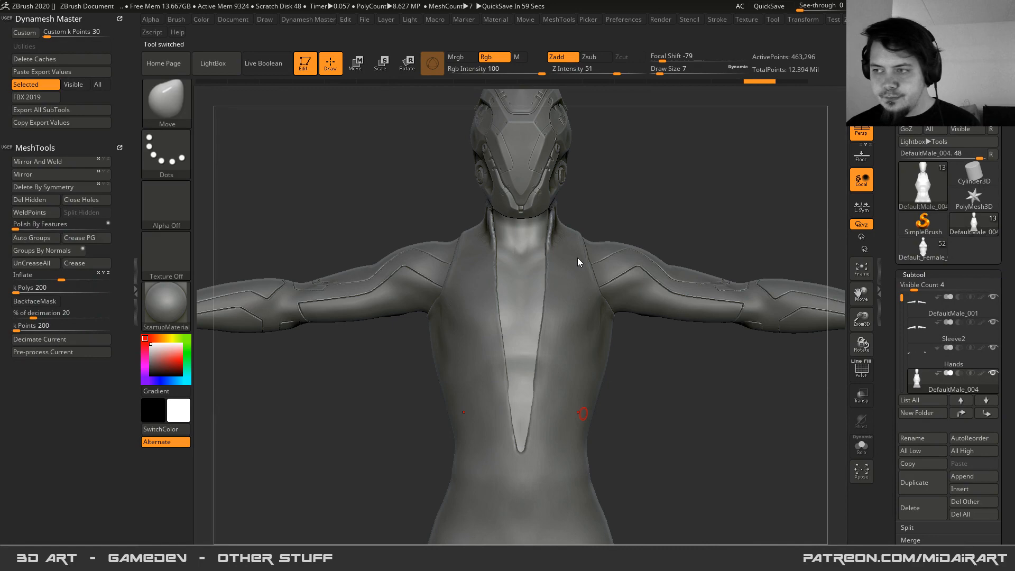
- Launch Photoshop and paste the captured female suit reference into a new 906 x 688 px document based on the clipboard
key(super+d)
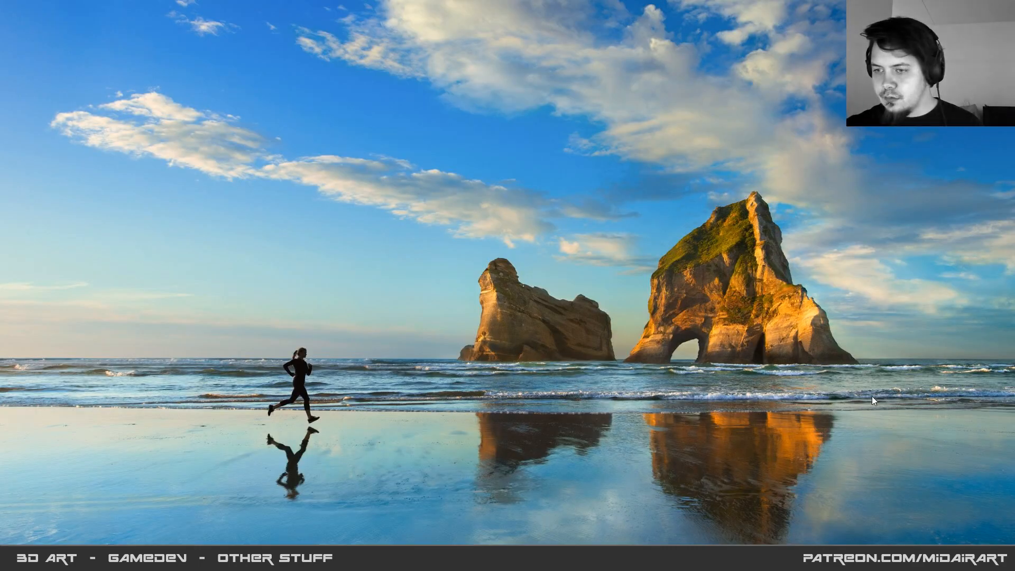
click(882, 558)
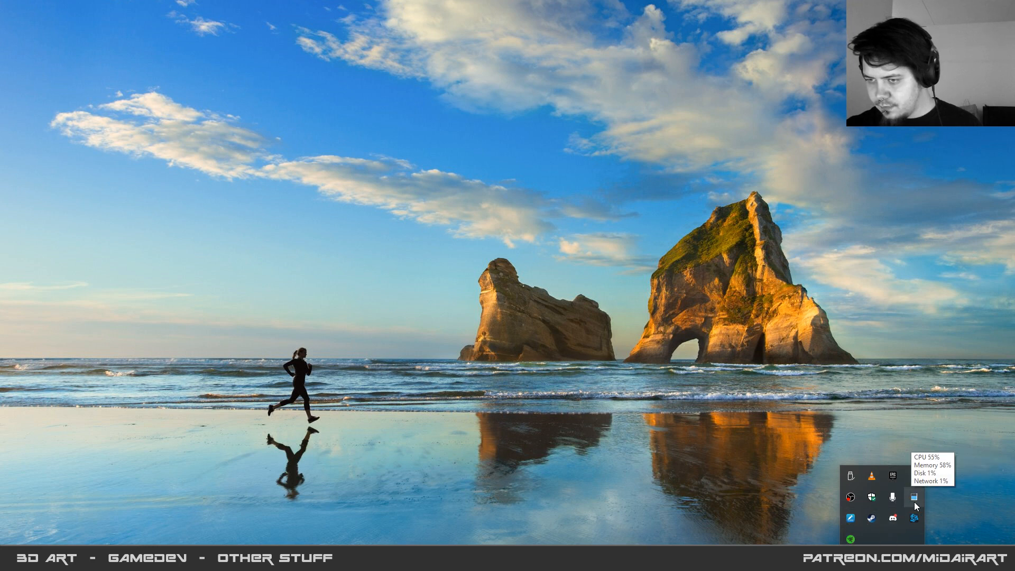
click(513, 485)
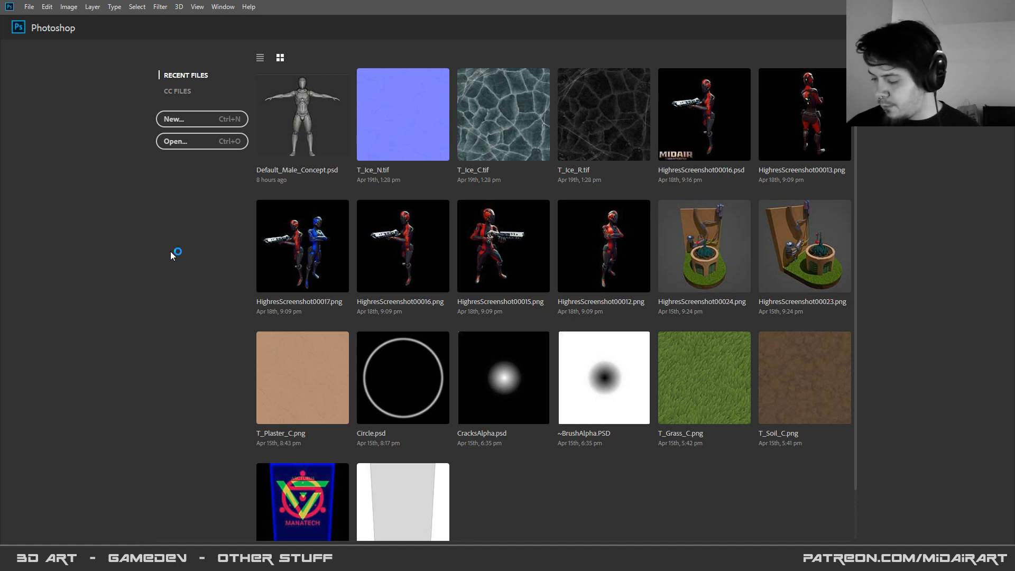
key(ctrl+n)
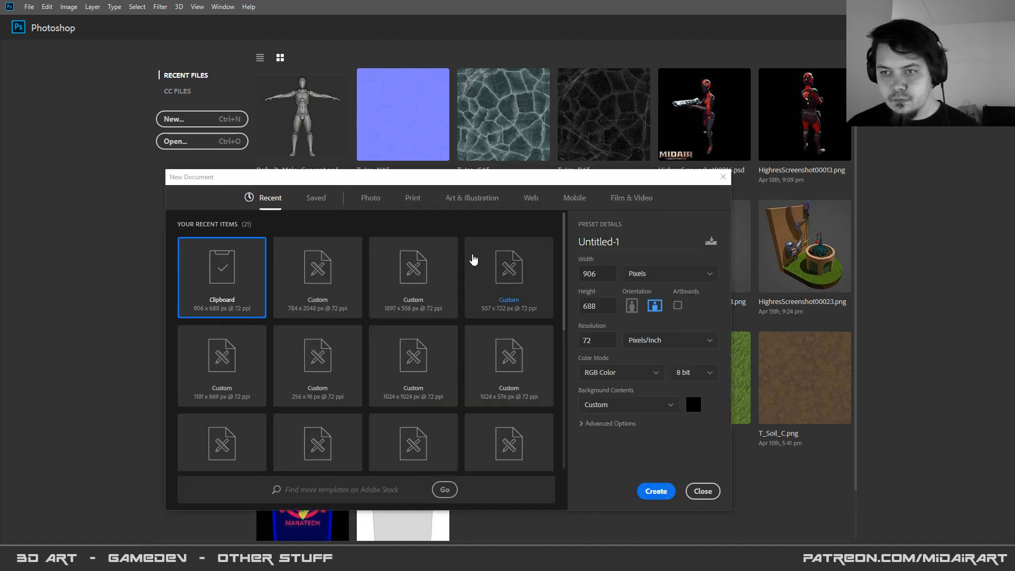
key(Return)
key(ctrl+v)
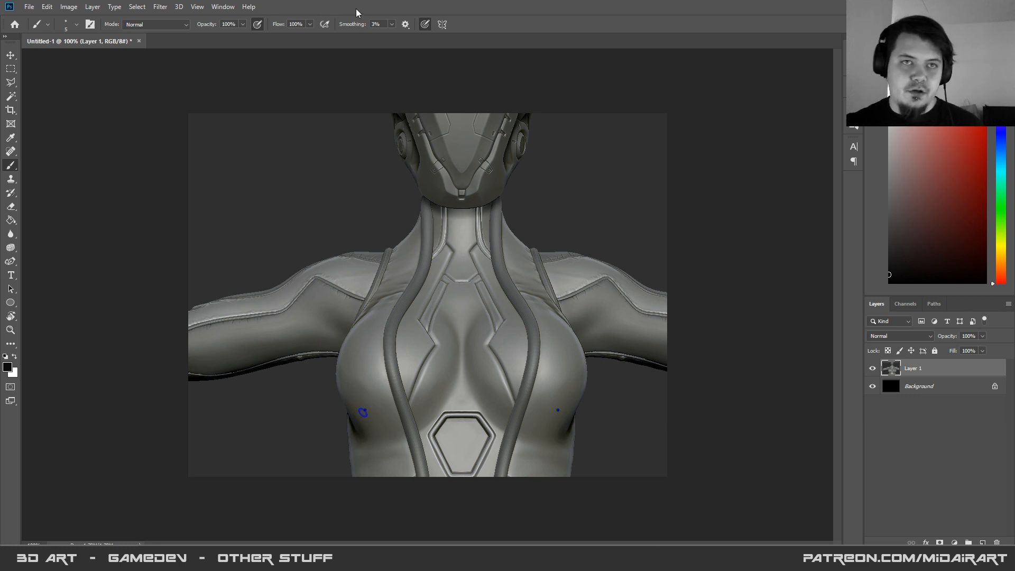
- Move the Photoshop window with the reference image onto the other monitor and return to ZBrush
drag(348, 9, 1014, 196)
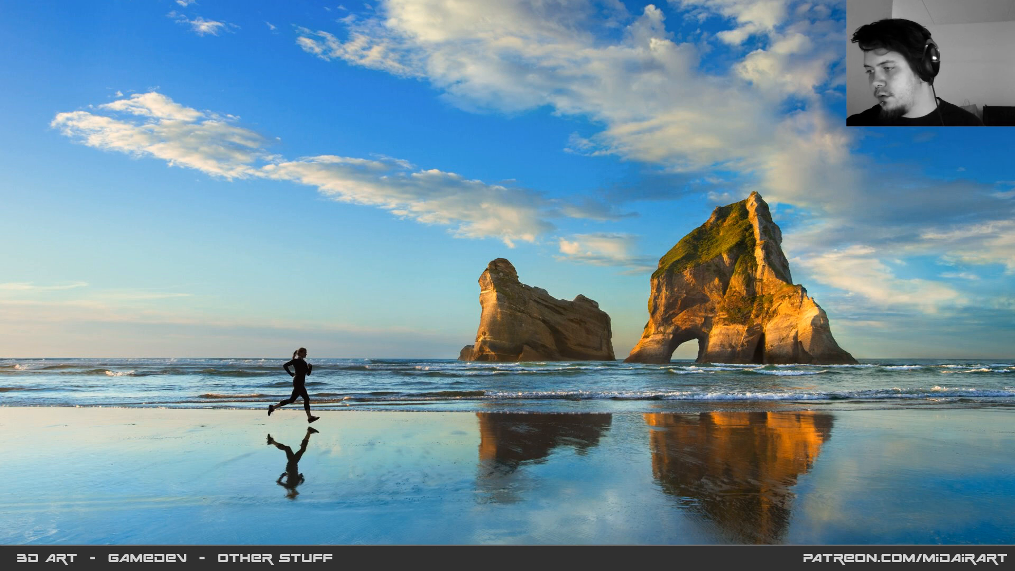
key(alt+Tab)
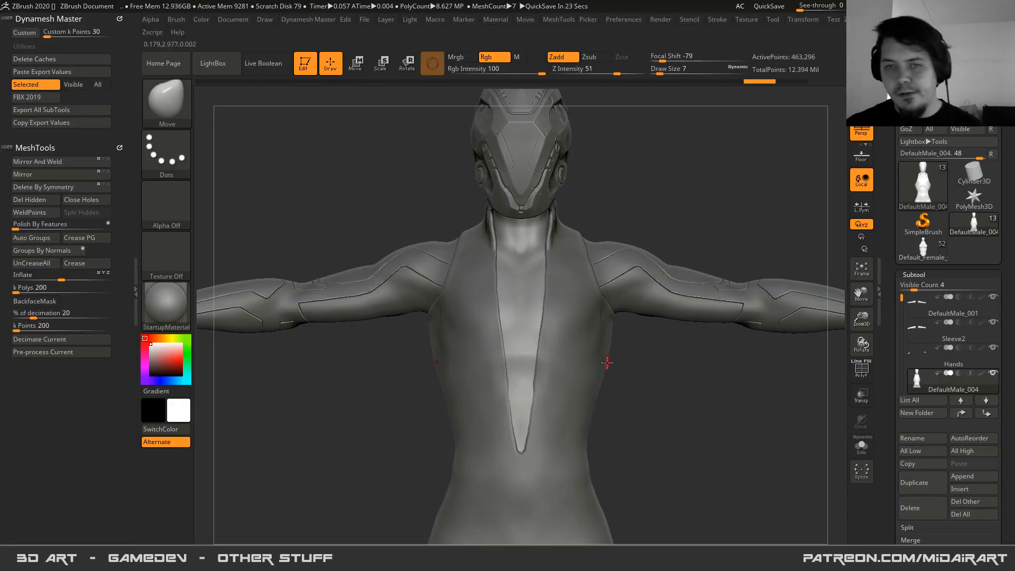
- Isolate the male body subtool DefaultMale_004 in Solo mode and switch to the Standard brush for sculpting
mouse_move(500, 277)
ctrl+right_down()
mouse_move(554, 394)
mouse_move(605, 372)
mouse_move(546, 302)
mouse_move(539, 322)
mouse_move(574, 350)
ctrl+right_up()
key(shift+s)
mouse_move(569, 390)
right_down()
mouse_move(486, 367)
mouse_move(555, 276)
mouse_move(511, 227)
right_up()
key(b)
key(s)
key(t)
key(space)
- Smooth the surface of the isolated torso across the chest and pectorals
shift+drag(511, 227, 539, 342)
right_drag(460, 285, 549, 275)
shift+drag(422, 217, 418, 360)
mouse_move(381, 335)
ctrl+right_down()
mouse_move(491, 370)
mouse_move(421, 348)
ctrl+right_up()
mouse_move(442, 364)
shift+mouse_down()
mouse_move(478, 349)
mouse_move(442, 306)
mouse_move(493, 355)
shift+mouse_up()
mouse_move(492, 356)
right_down()
mouse_move(499, 381)
mouse_move(512, 167)
mouse_move(512, 336)
right_up()
mouse_move(461, 408)
right_down()
mouse_move(453, 419)
mouse_move(431, 396)
mouse_move(507, 290)
right_up()
alt+right_drag(490, 236, 532, 377)
right_drag(526, 288, 520, 363)
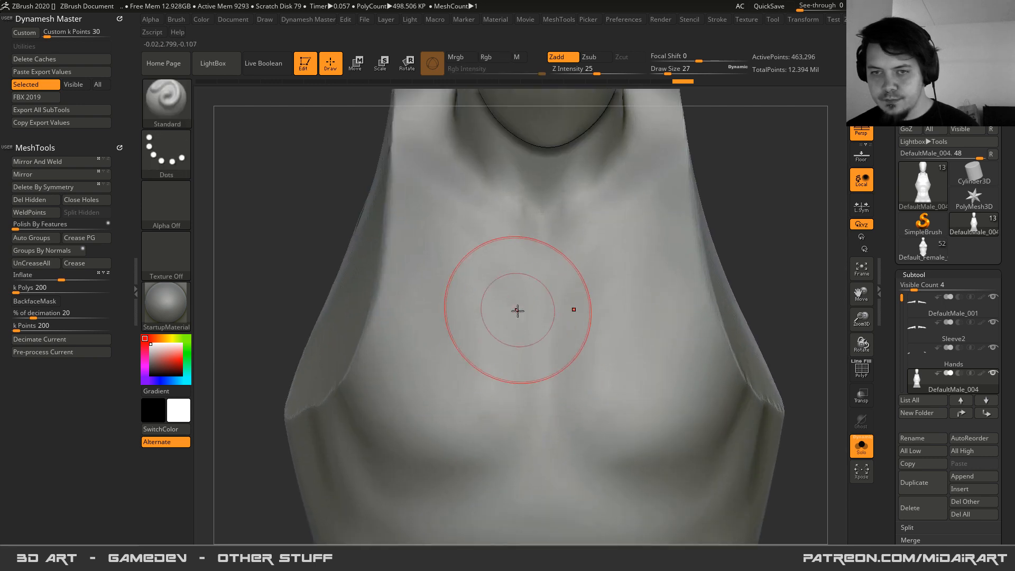
- Build up the inner pectorals along the breastbone using the Standard brush at Draw Size 18
mouse_move(517, 306)
mouse_down()
mouse_move(513, 476)
mouse_move(503, 315)
mouse_up()
key(ctrl+z)
key(space)
mouse_move(503, 315)
right_down()
mouse_move(512, 361)
mouse_move(514, 288)
right_up()
drag(515, 289, 509, 427)
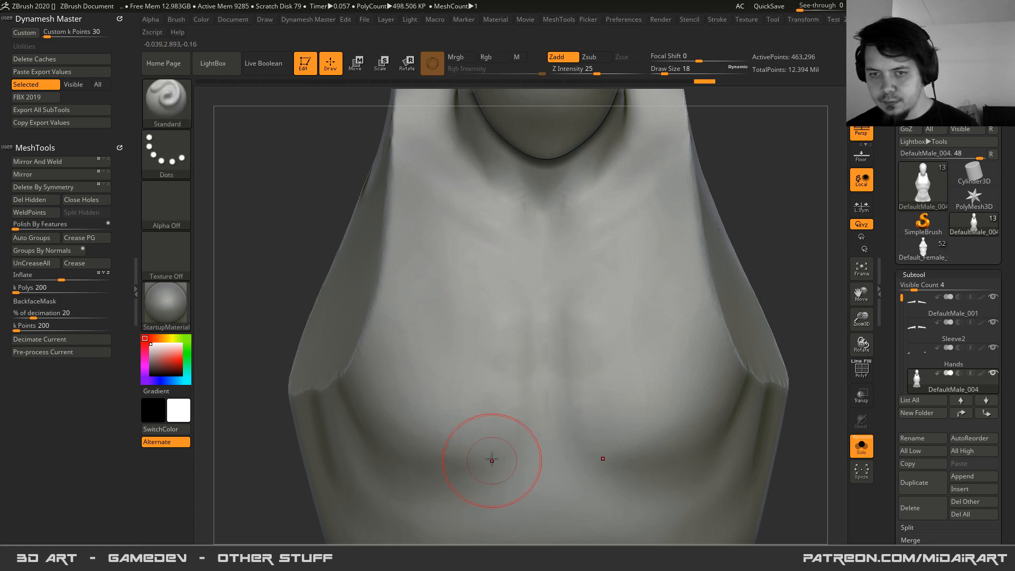
key(shift)
alt+right_drag(467, 391, 505, 301)
right_drag(508, 383, 539, 329)
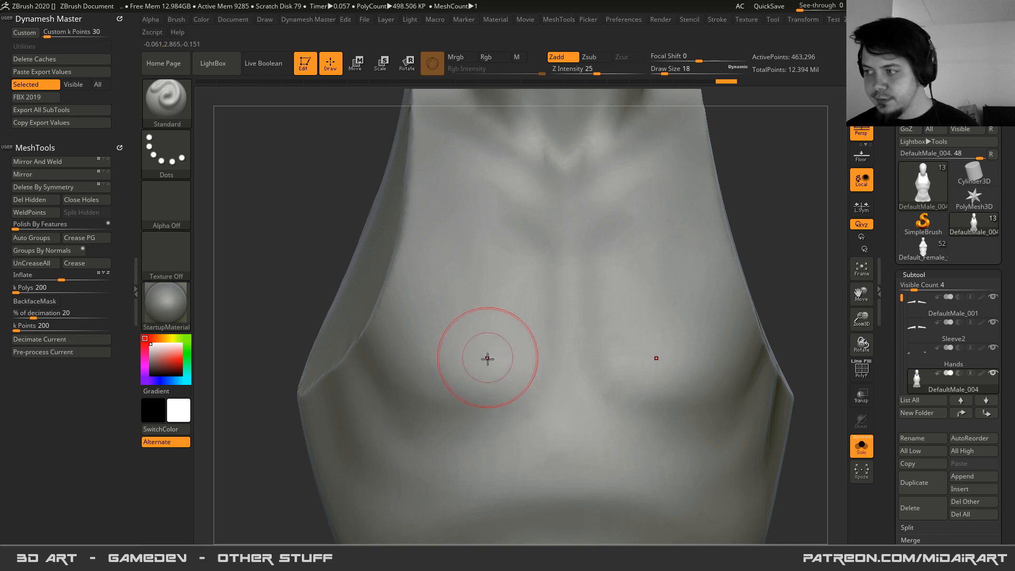
- Try sculpting the lower pectoral edge with the Standard brush at Z Intensity 25, undoing the strokes
right_drag(488, 359, 507, 348)
drag(550, 322, 481, 382)
key(ctrl+z)
drag(535, 344, 386, 347)
key(ctrl+z)
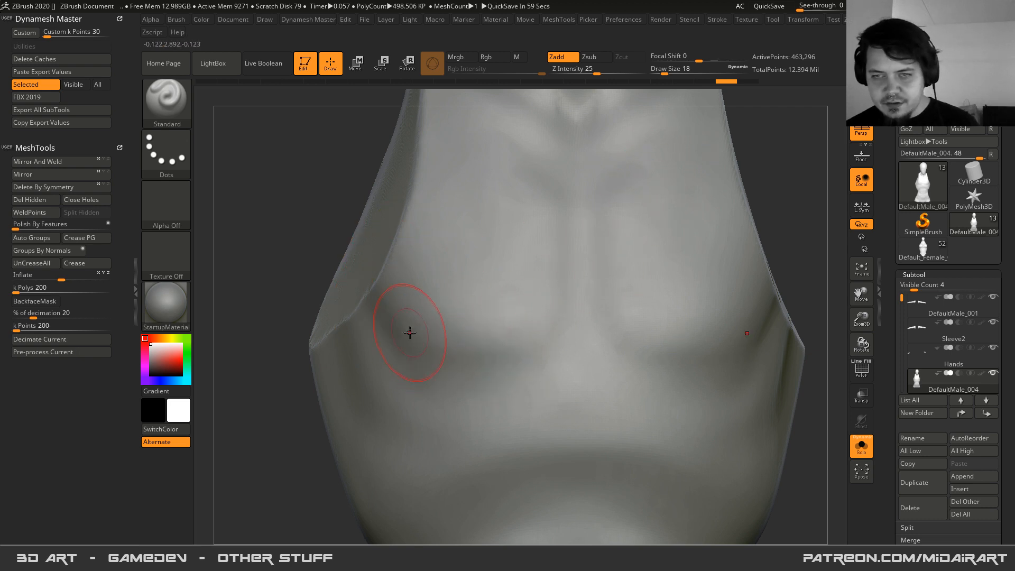
mouse_move(576, 383)
ctrl+mouse_down()
mouse_move(603, 404)
mouse_move(538, 453)
ctrl+mouse_up()
key(ctrl+z)
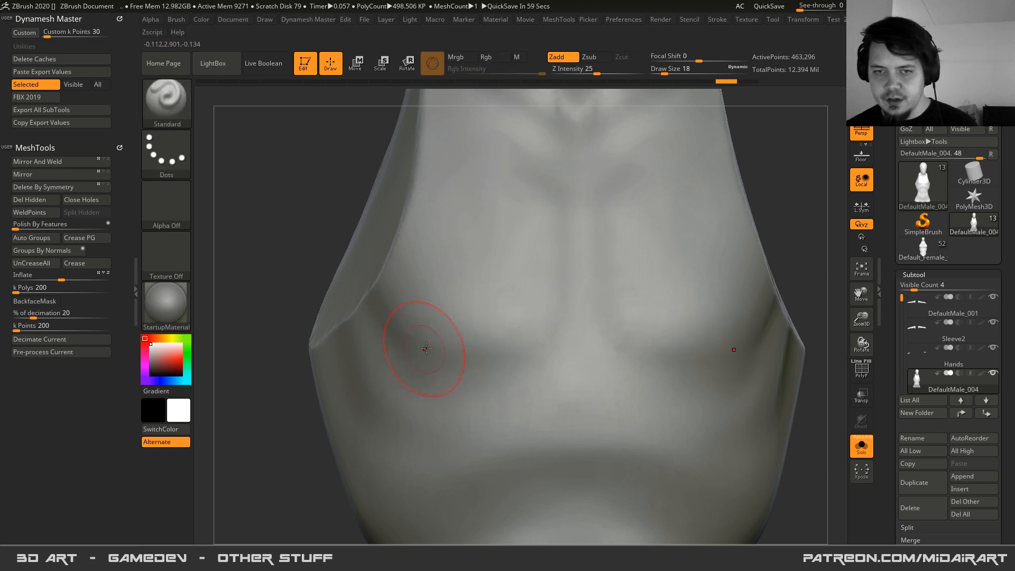
- Set the Standard brush's Z Intensity to 11 and softly shape the lower part of the pectorals
click(580, 70)
text(11)
ctrl+right_drag(476, 331, 480, 407)
mouse_move(496, 350)
ctrl+right_down()
mouse_move(499, 319)
mouse_move(516, 328)
ctrl+right_up()
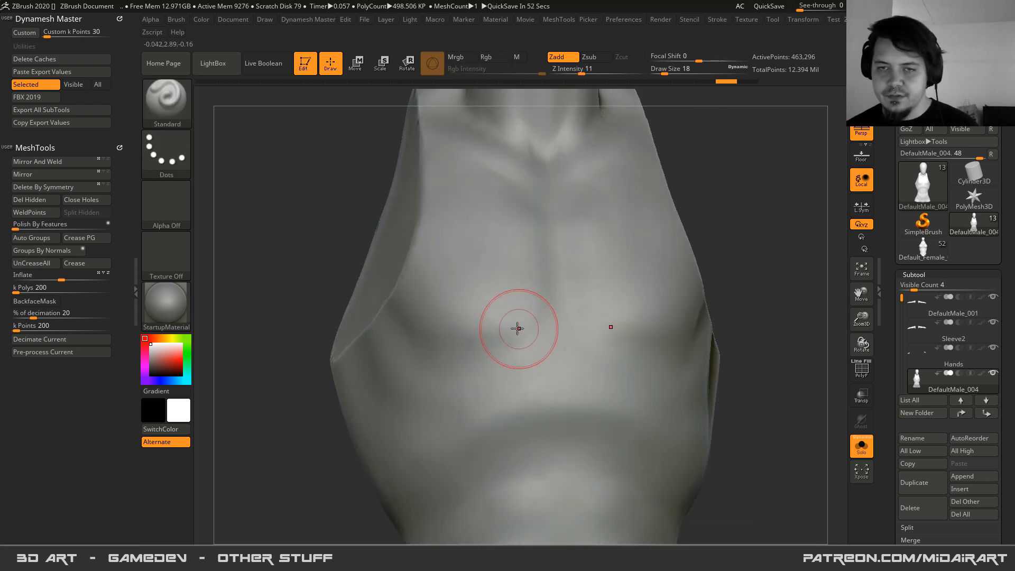
key(ctrl+z)
mouse_move(482, 326)
mouse_down()
mouse_move(439, 355)
mouse_move(469, 329)
mouse_move(506, 330)
mouse_up()
key(ctrl+z)
drag(415, 337, 523, 321)
right_drag(476, 347, 505, 281)
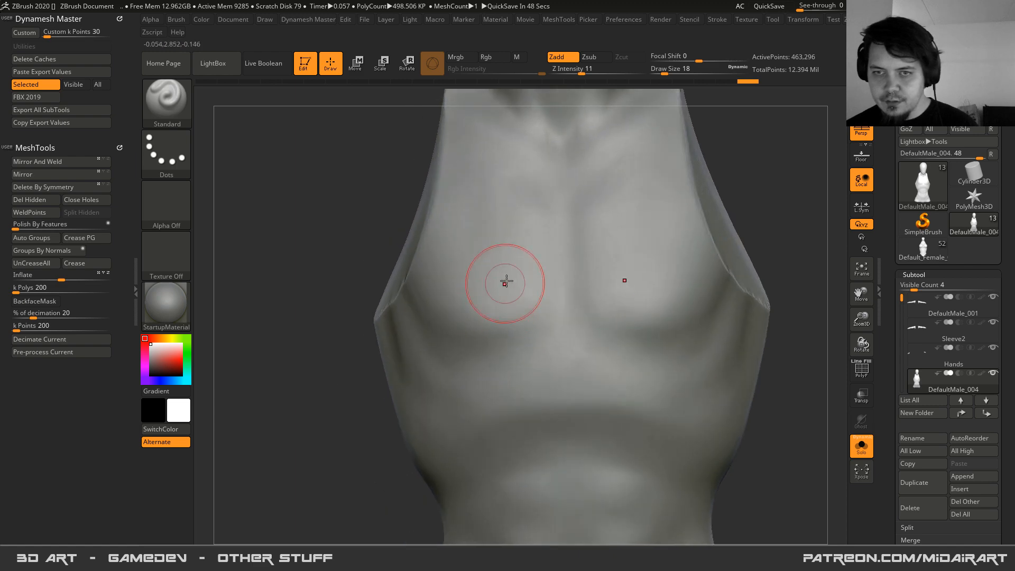
- Try carving the breastbone crease with the DamStandard brush and undo the stroke
key(b)
key(d)
key(s)
drag(544, 207, 532, 329)
key(ctrl+z)
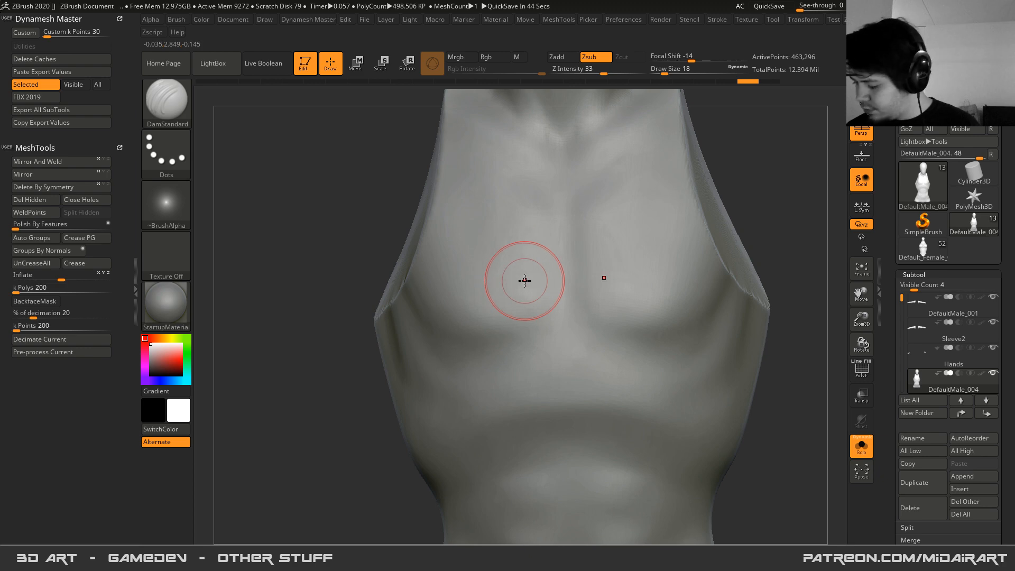
- Load the Orb_Cracks brush from the LightBox brush library with Draw Size 20, Rgb Intensity 0 and Z Intensity 12
key(comma)
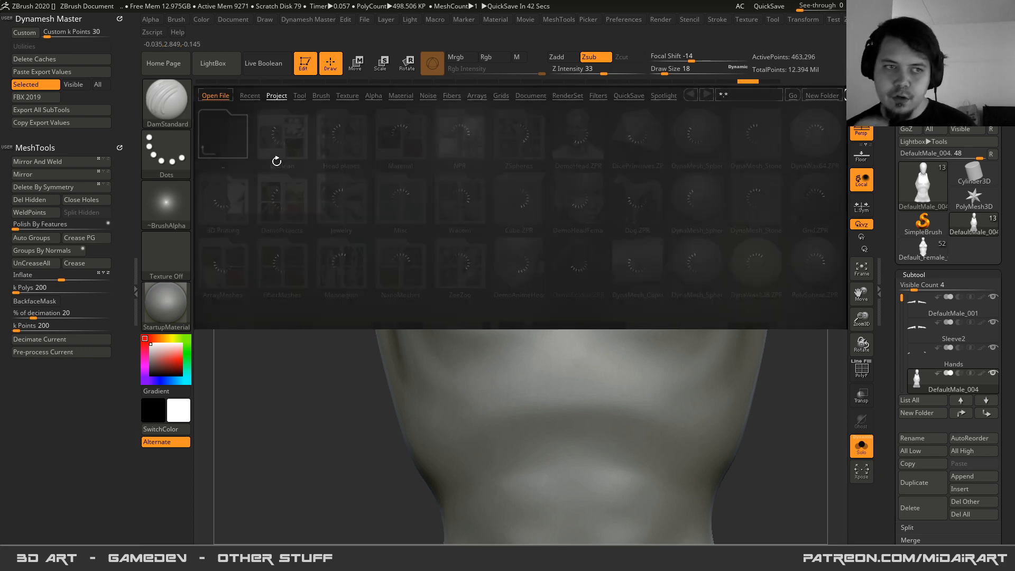
click(320, 96)
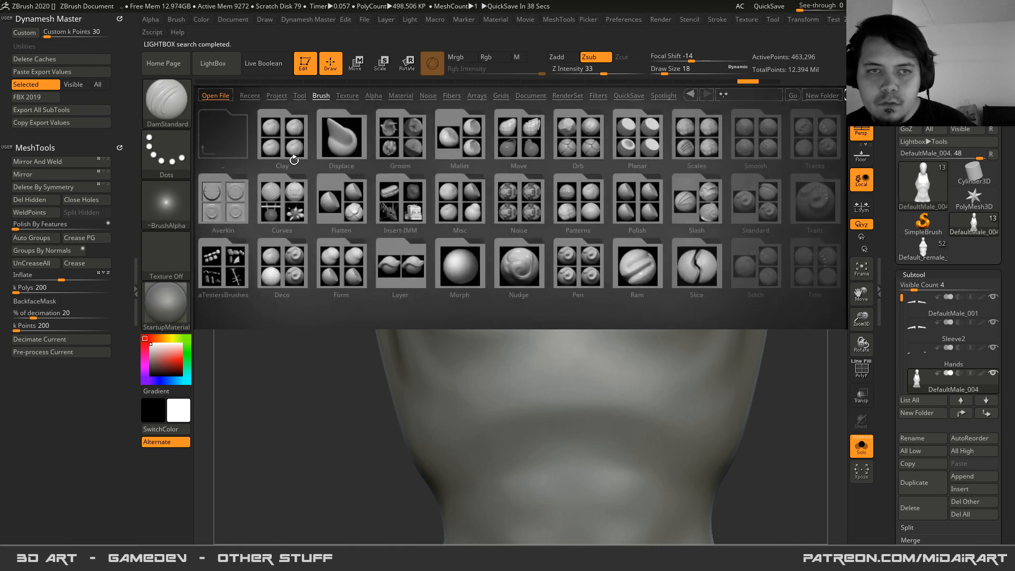
click(591, 130)
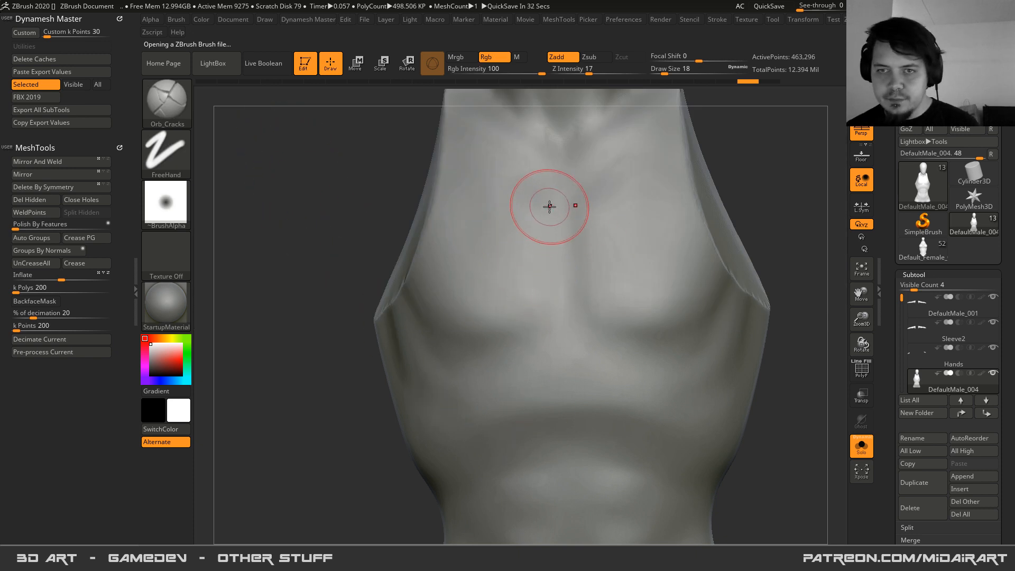
key(space)
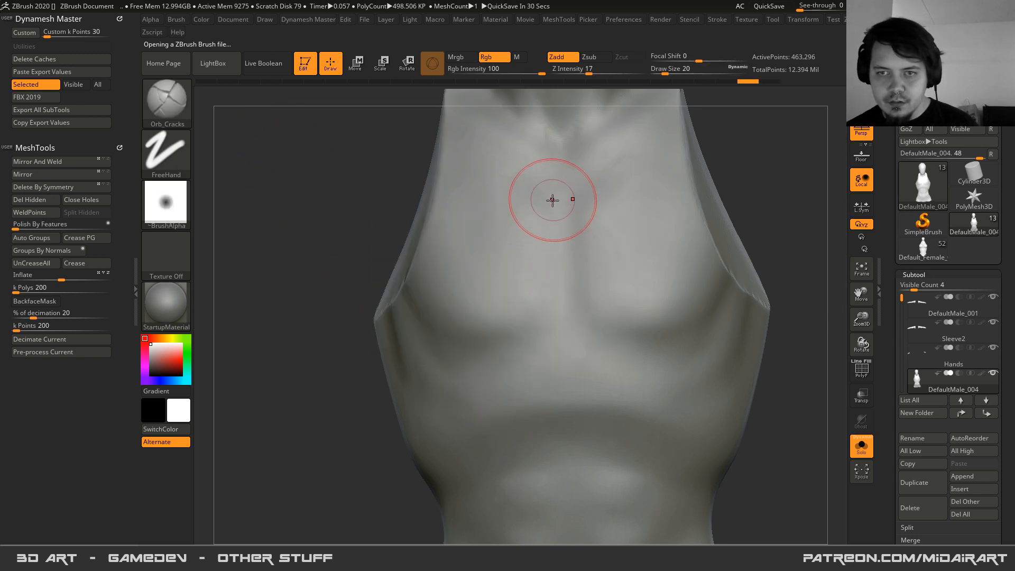
drag(498, 75, 449, 75)
click(582, 74)
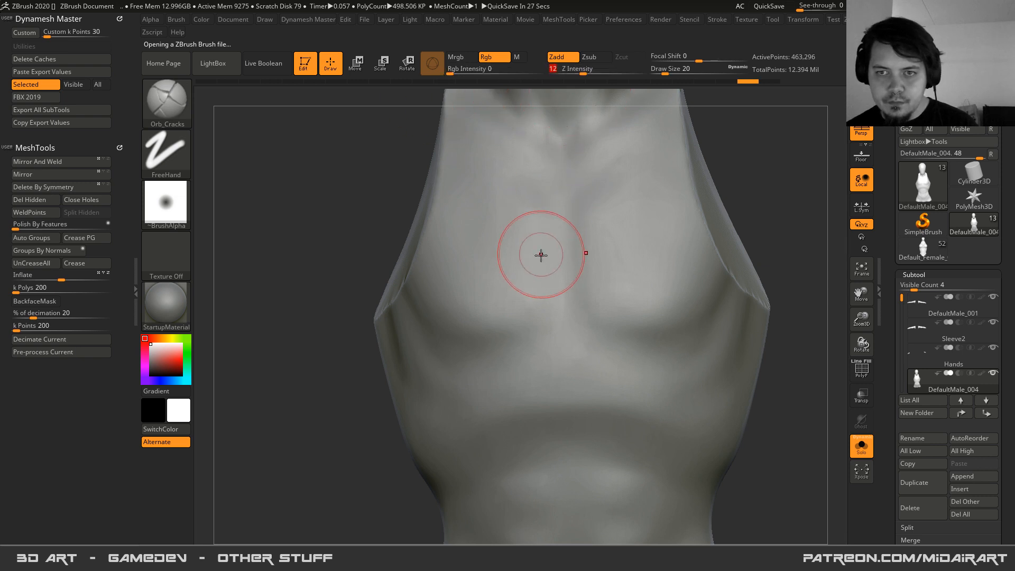
- Carve a crease down the breastbone and along the underside of the pectorals with Orb_Cracks
right_drag(541, 252, 545, 233)
mouse_move(545, 201)
mouse_down()
mouse_move(537, 313)
mouse_move(537, 301)
mouse_move(515, 334)
mouse_up()
right_drag(512, 334, 516, 322)
mouse_move(527, 320)
mouse_down()
mouse_move(481, 317)
mouse_move(423, 288)
mouse_up()
mouse_move(401, 304)
right_down()
mouse_move(434, 285)
mouse_move(487, 329)
mouse_move(525, 315)
mouse_move(546, 335)
mouse_move(550, 318)
right_up()
mouse_move(595, 343)
mouse_down()
mouse_move(498, 383)
mouse_move(413, 383)
mouse_up()
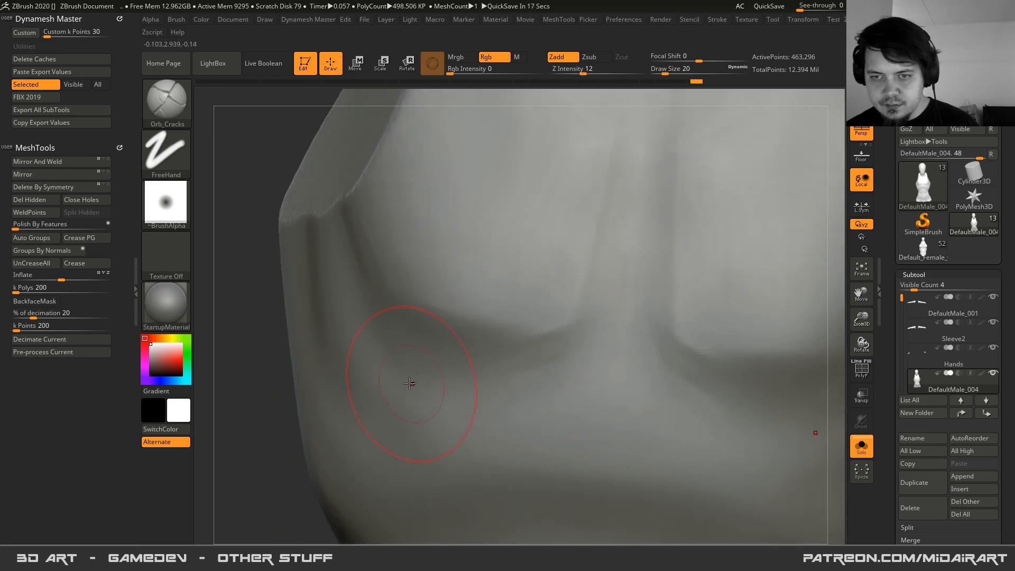
- Extend the crease under the pectorals toward the armpits, smooth it, and abort the project auto-save
right_drag(412, 383, 474, 372)
mouse_move(523, 373)
mouse_down()
mouse_move(346, 342)
mouse_move(437, 363)
mouse_up()
right_drag(319, 316, 344, 299)
mouse_move(327, 278)
mouse_down()
mouse_move(354, 357)
mouse_move(360, 343)
mouse_up()
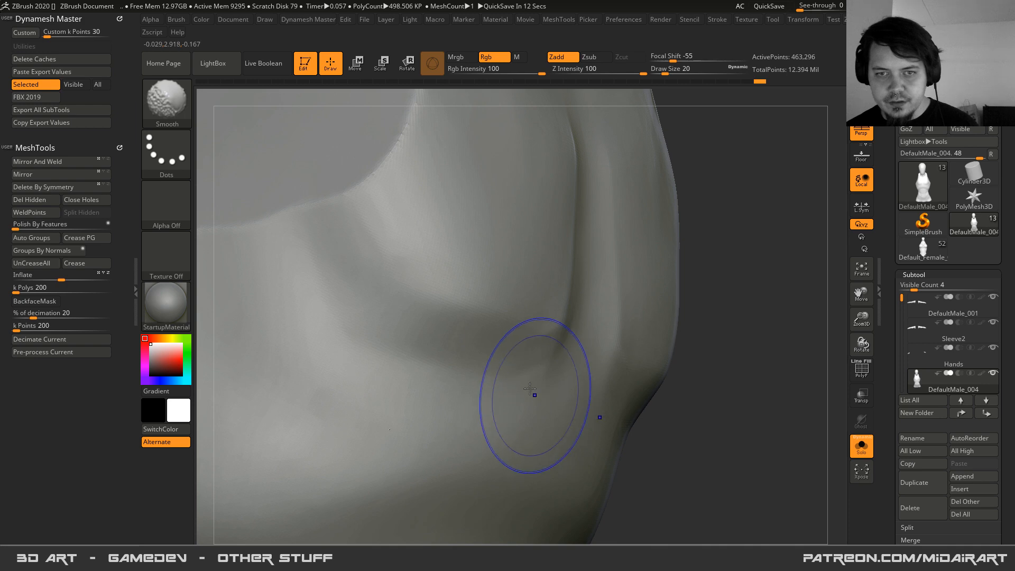
right_drag(534, 392, 485, 317)
key(shift)
mouse_move(545, 353)
right_down()
mouse_move(618, 275)
mouse_move(605, 271)
mouse_move(651, 268)
right_up()
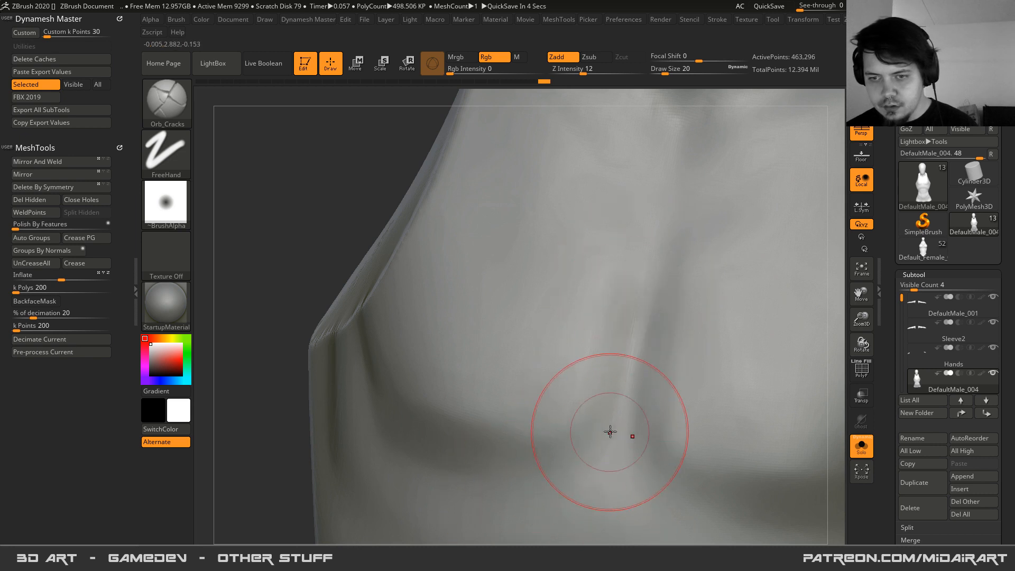
mouse_move(551, 508)
ctrl+right_down()
mouse_move(519, 222)
mouse_move(564, 414)
mouse_move(563, 406)
ctrl+right_up()
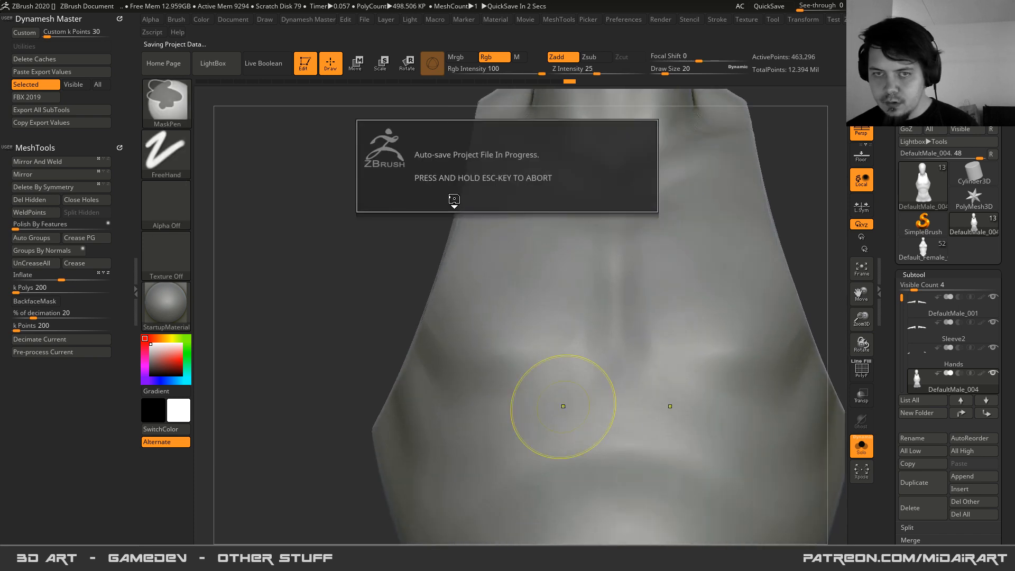
key(Escape)
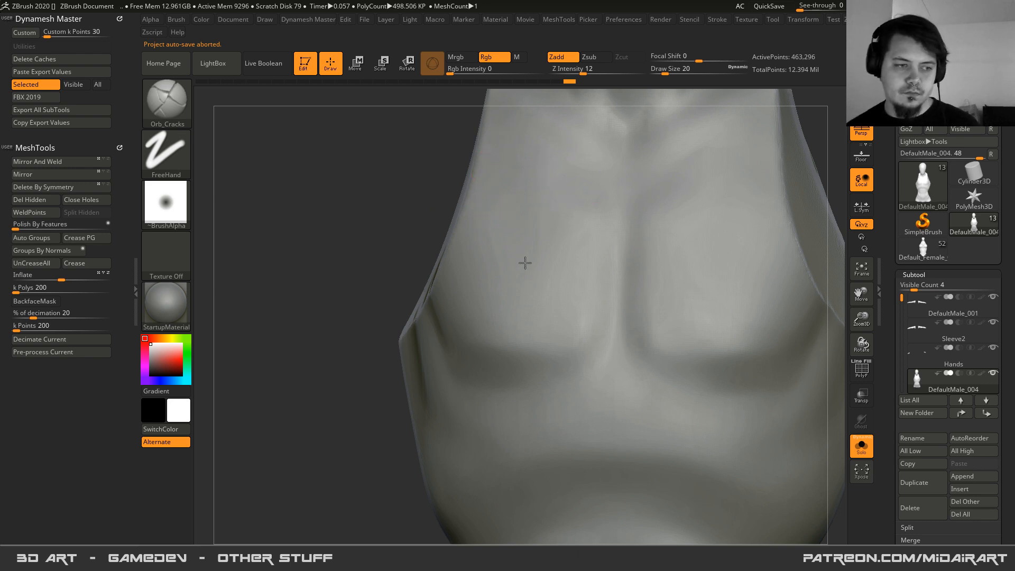
- Switch to the OBS window and return to the torso in ZBrush
key(super+Tab)
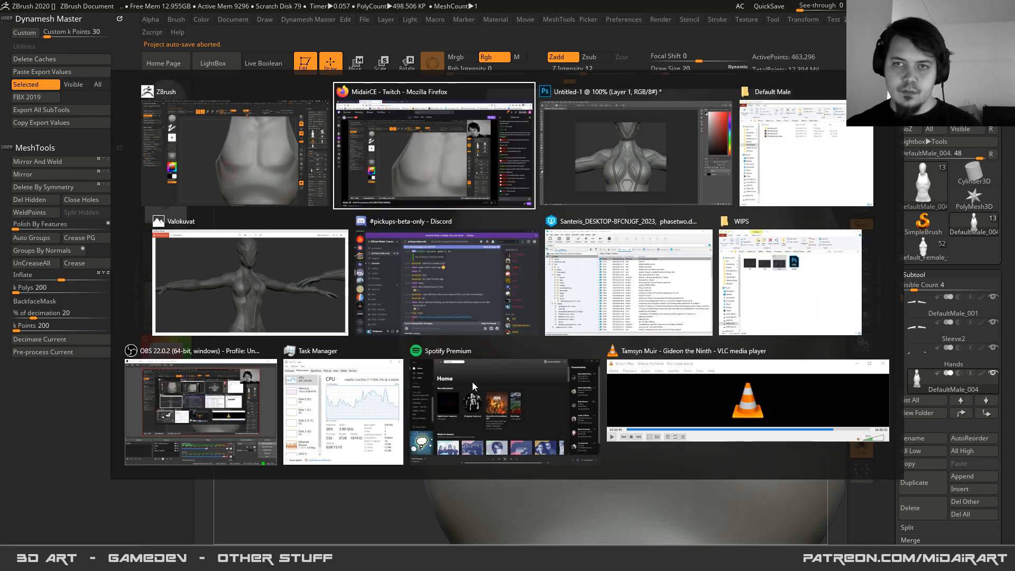
click(230, 407)
drag(374, 309, 402, 322)
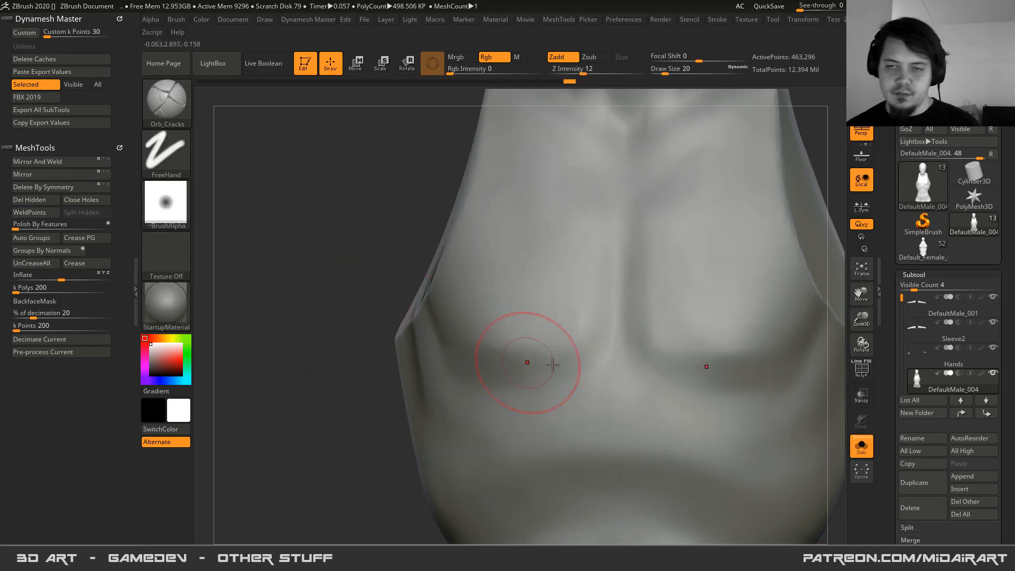
- Deepen the crease around the pectorals' inner lower corner with Orb_Cracks and smooth the surface above it
right_drag(575, 364, 579, 323)
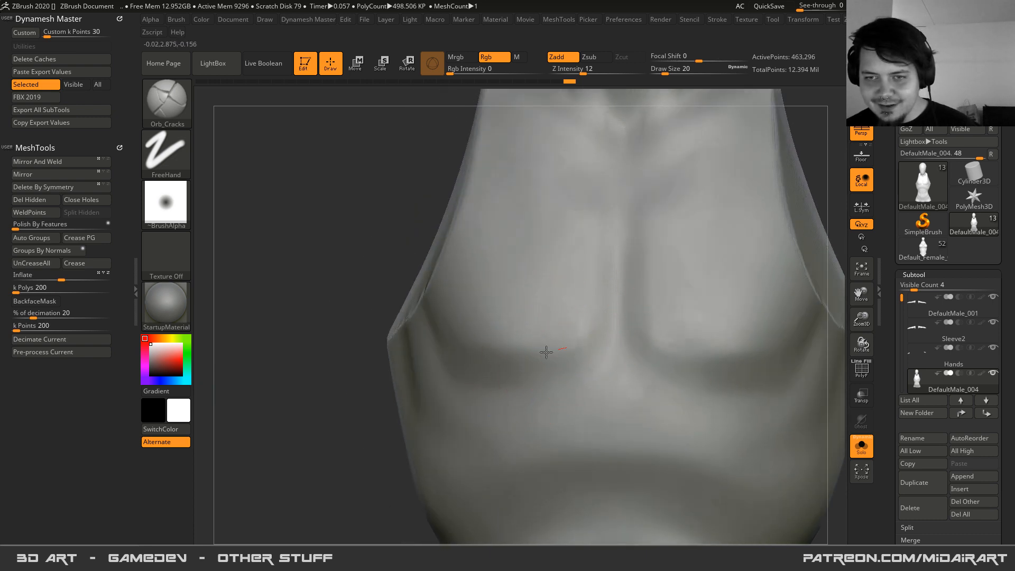
mouse_move(554, 343)
mouse_down()
mouse_move(619, 290)
mouse_move(597, 229)
mouse_up()
mouse_move(576, 370)
mouse_down()
mouse_move(526, 372)
mouse_move(565, 351)
mouse_up()
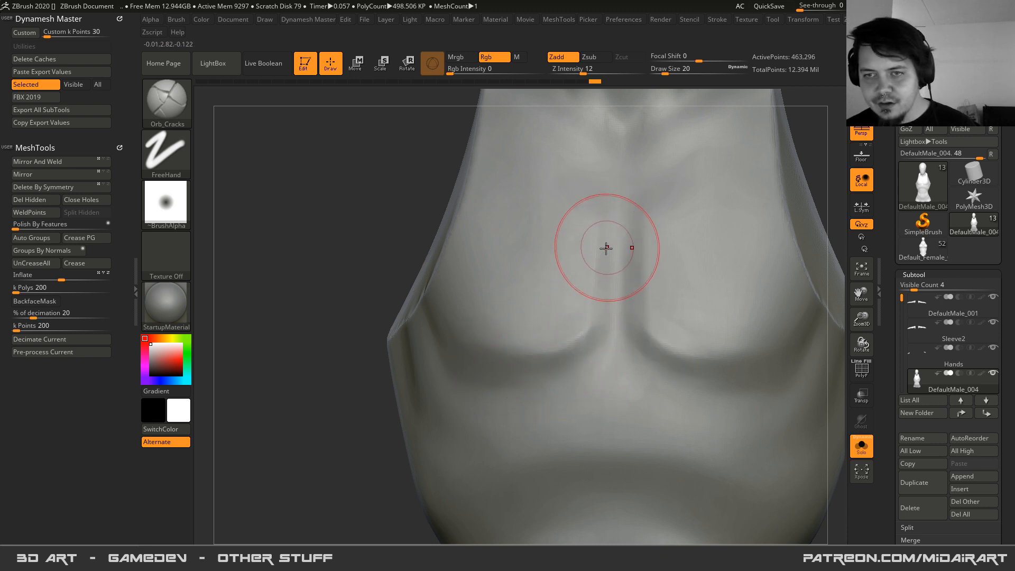
key(shift)
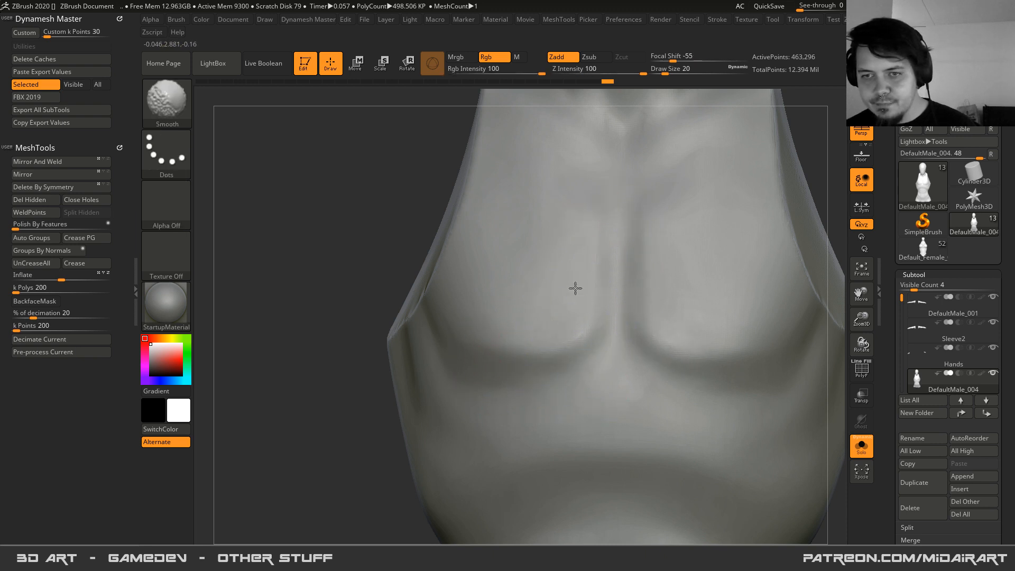
shift+drag(575, 288, 578, 228)
mouse_move(555, 360)
right_down()
mouse_move(562, 299)
mouse_move(537, 305)
mouse_move(569, 327)
mouse_move(578, 301)
mouse_move(608, 306)
mouse_move(529, 348)
right_up()
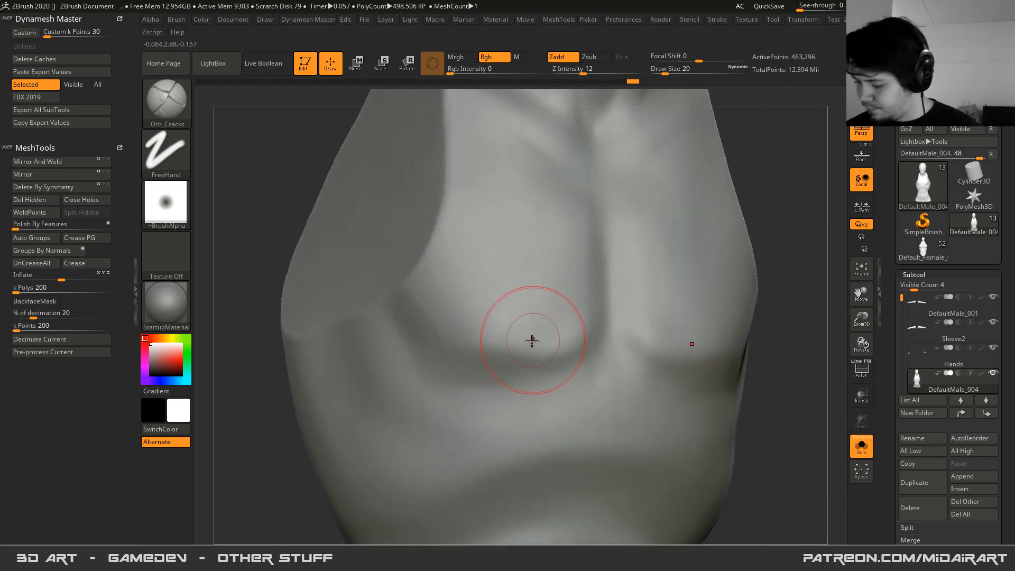
- Try adding volume to the pectorals with the ClayBuildup brush and undo the strokes
key(b)
key(c)
key(b)
click(539, 340)
mouse_move(511, 299)
mouse_down()
mouse_move(528, 324)
mouse_move(537, 373)
mouse_up()
key(ctrl+z)
key(ctrl+z)
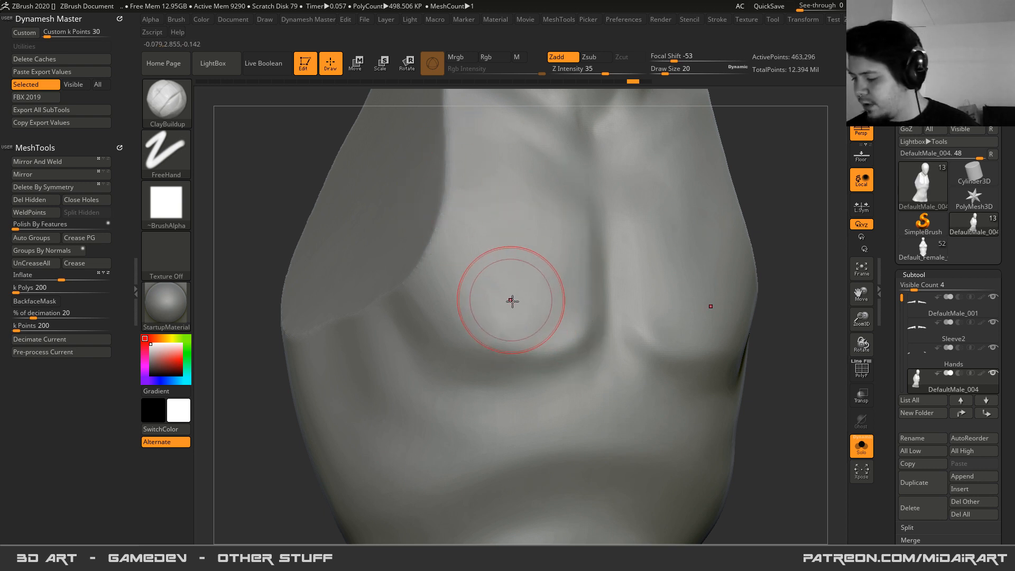
- Try flattening the pectoral surface with the hPolish brush and undo it
key(b)
key(h)
key(p)
right_drag(513, 310, 553, 312)
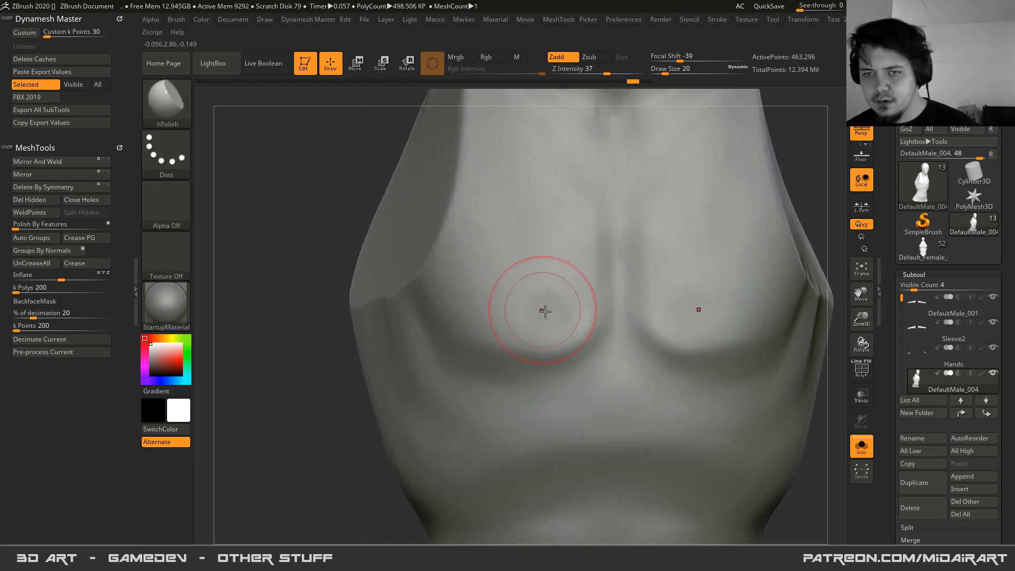
key(ctrl+z)
- Switch back to the Standard brush, then smooth and build up the inner lower pectorals
key(b)
key(s)
key(t)
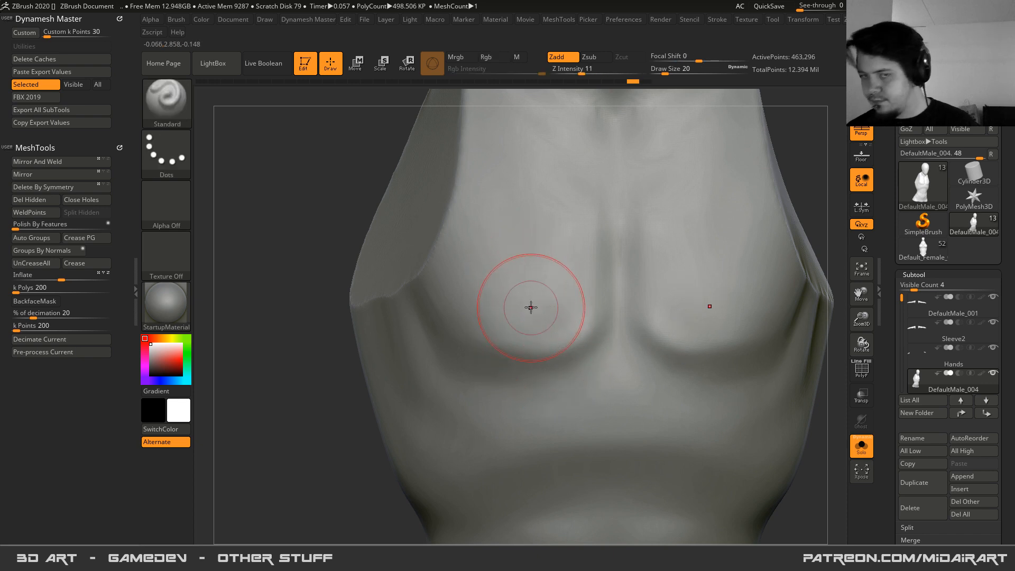
mouse_move(544, 350)
right_down()
mouse_move(518, 281)
mouse_move(539, 336)
right_up()
mouse_move(539, 335)
shift+mouse_down()
mouse_move(568, 350)
mouse_move(558, 323)
shift+mouse_up()
mouse_move(554, 360)
right_down()
mouse_move(548, 312)
mouse_move(562, 363)
mouse_move(573, 355)
right_up()
drag(579, 318, 572, 340)
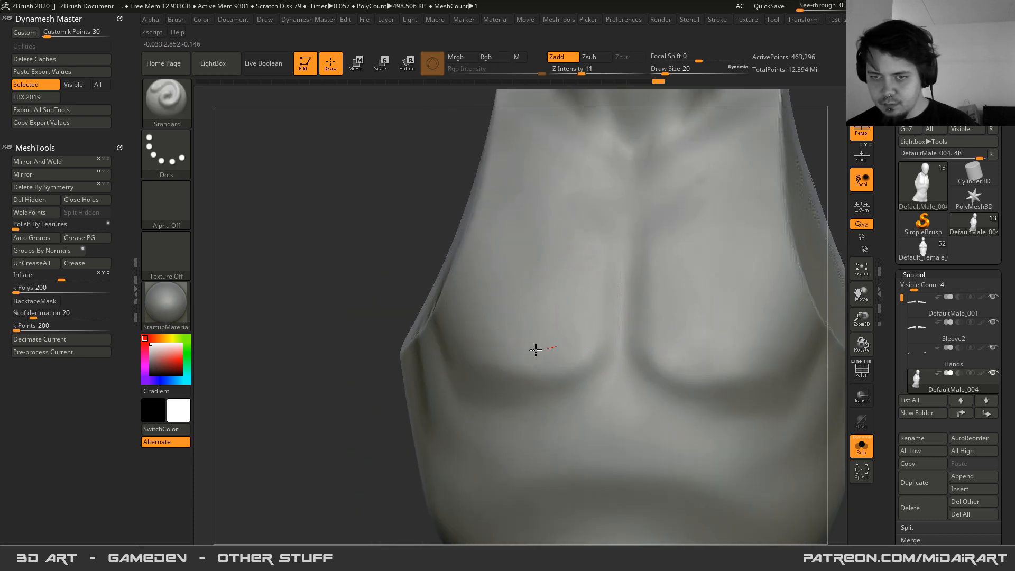
- Enlarge the Standard brush to Draw Size 29, add volume above the pectoral crease and blend it toward the armpits
key(bracketright)
drag(577, 334, 495, 361)
mouse_move(523, 331)
right_down()
mouse_move(552, 328)
mouse_move(537, 300)
mouse_move(569, 276)
right_up()
mouse_move(577, 318)
right_down()
mouse_move(537, 328)
mouse_move(566, 335)
right_up()
right_drag(431, 325, 408, 318)
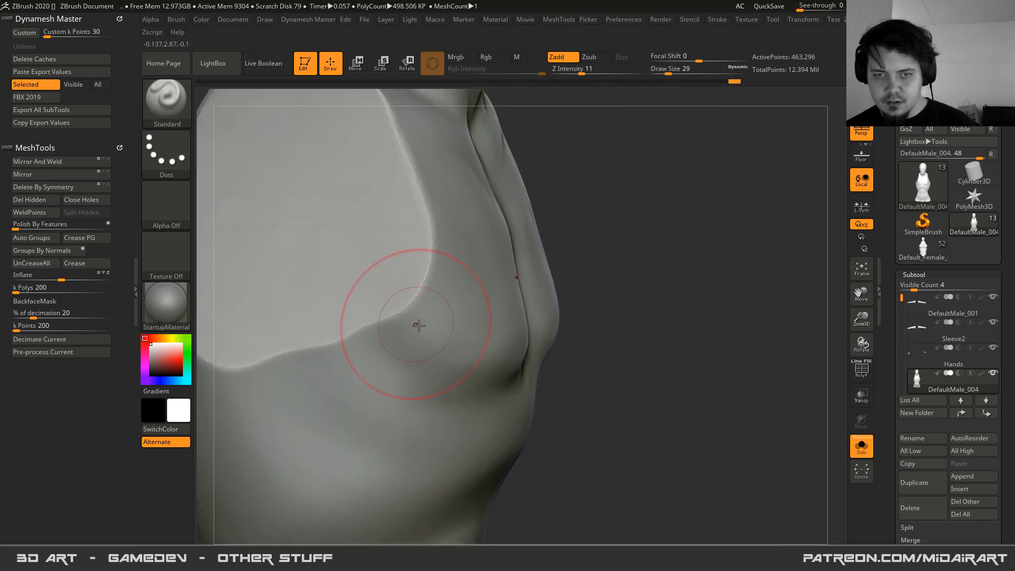
right_drag(476, 363, 475, 335)
key(shift)
mouse_move(549, 347)
right_down()
mouse_move(532, 242)
mouse_move(548, 306)
mouse_move(557, 301)
right_up()
- Fill out and smooth the pectorals using the Clay brush at Z Intensity 2
key(b)
key(c)
key(l)
mouse_move(766, 243)
shift+mouse_down()
mouse_move(740, 331)
mouse_move(732, 222)
mouse_move(714, 306)
mouse_move(726, 246)
shift+mouse_up()
click(584, 70)
click(566, 72)
drag(567, 73, 564, 73)
right_drag(696, 254, 700, 259)
drag(700, 259, 738, 272)
mouse_move(496, 301)
mouse_down()
mouse_move(434, 306)
mouse_move(462, 311)
mouse_move(465, 272)
mouse_move(420, 302)
mouse_up()
- Step back and forth through the undo history to compare the pectorals before and after the latest sculpting
key(ctrl+z)
key(ctrl+z)
key(ctrl+z)
key(ctrl+z)
key(ctrl+z)
key(ctrl+z)
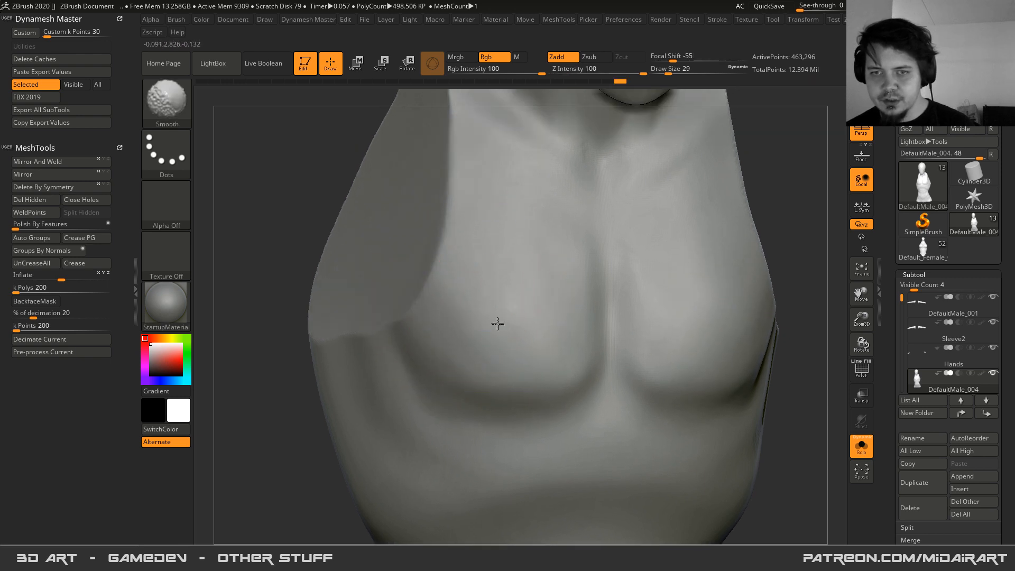
key(ctrl+shift+z)
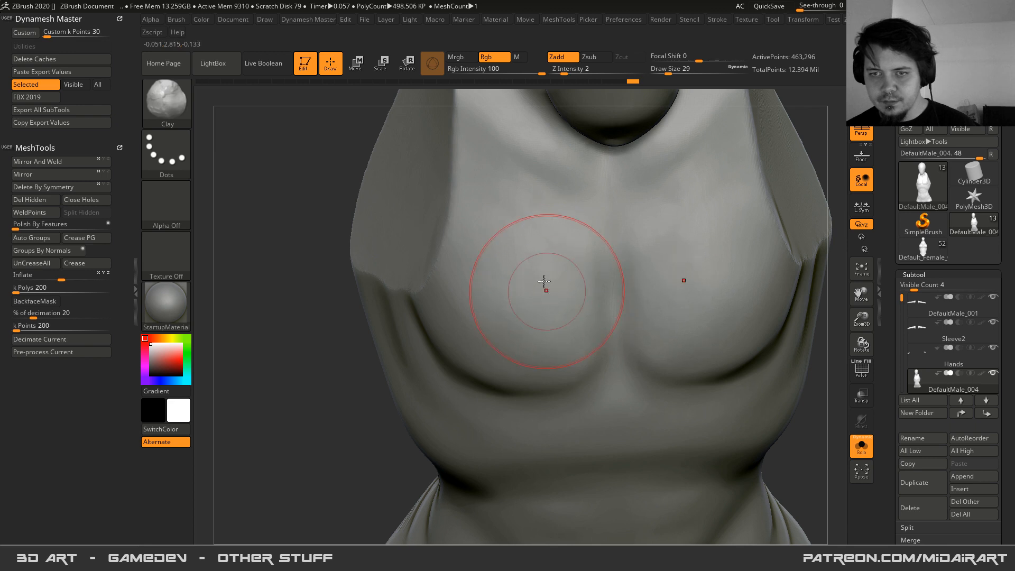
right_drag(453, 317, 453, 305)
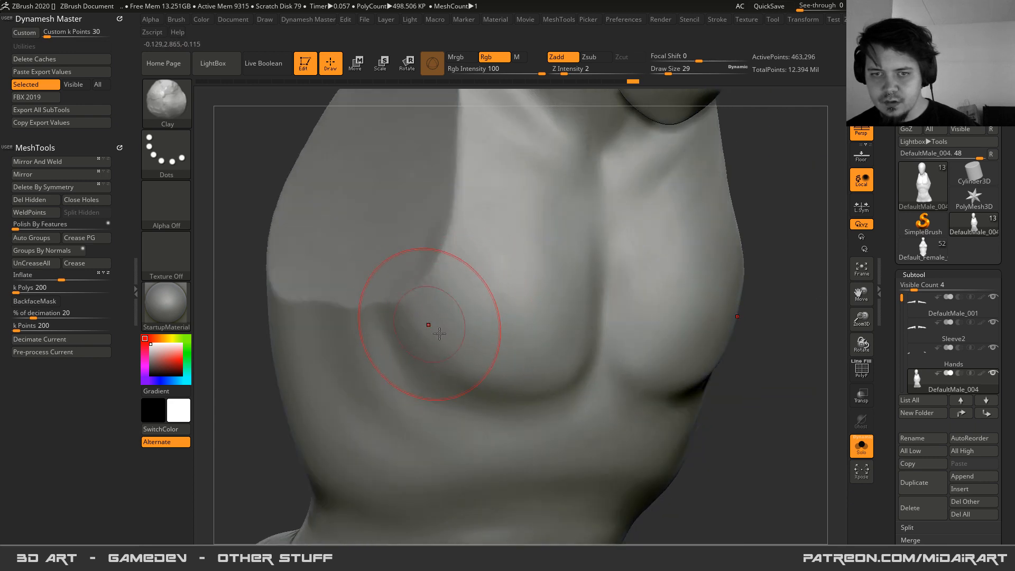
key(ctrl+shift+z)
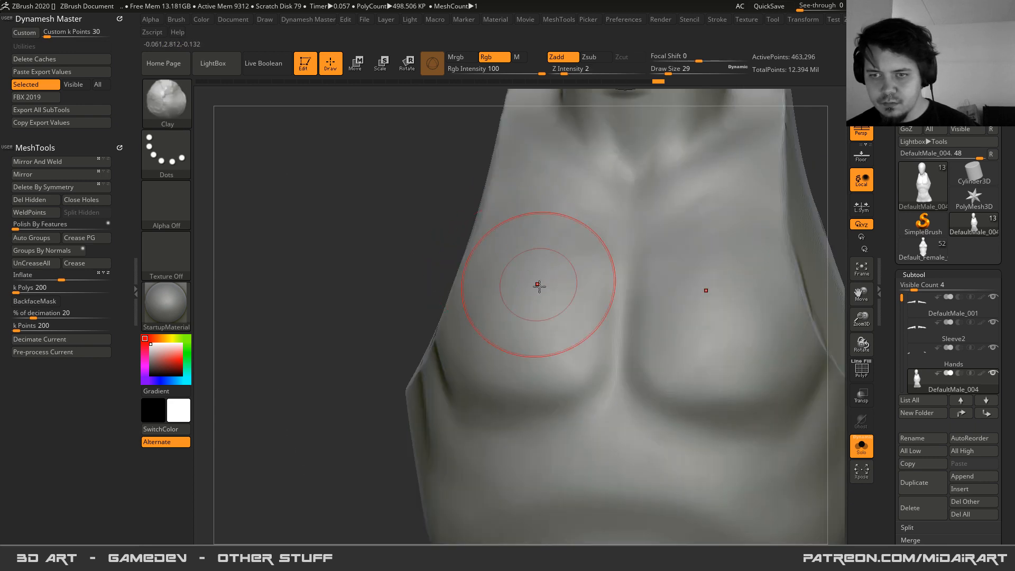
- Turn off Solo mode to show the reshaped chest together with the rest of the suit
ctrl+right_drag(540, 287, 546, 292)
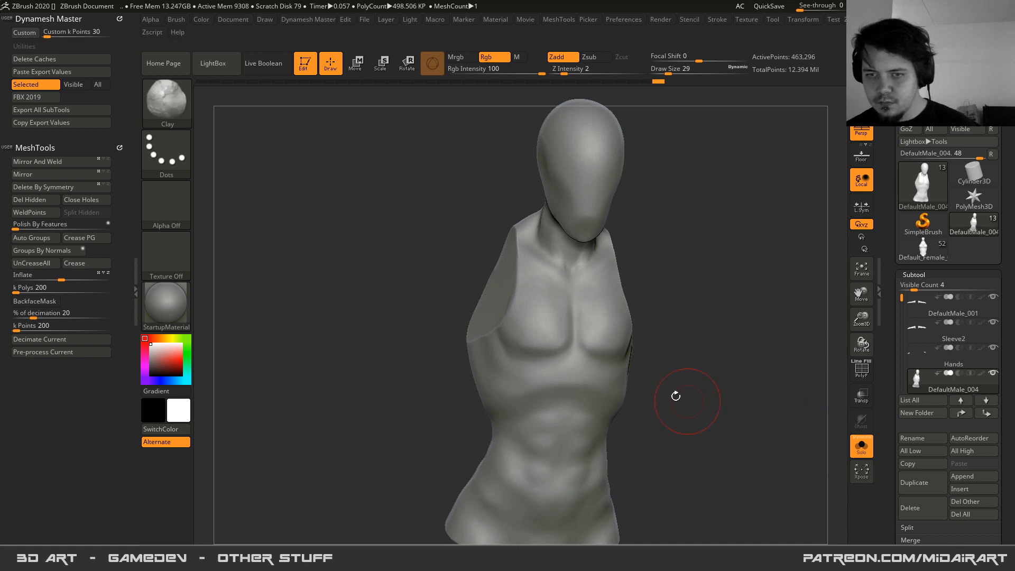
click(865, 447)
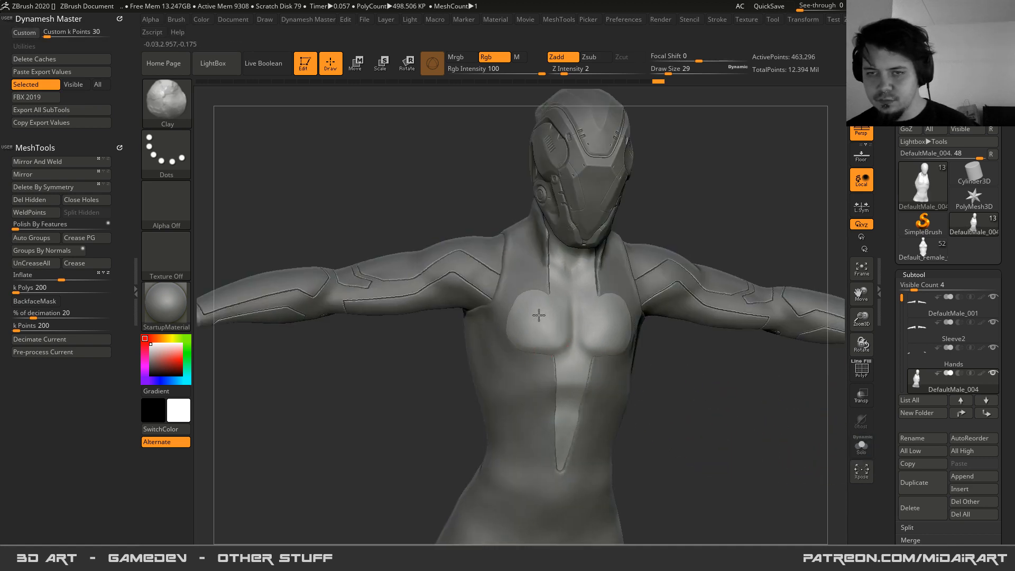
- Switch to the Move brush at Draw Size 51 and try reshaping the upper pectorals, undoing the trial strokes
right_drag(549, 359, 562, 379)
key(b)
key(m)
key(v)
key(space)
drag(533, 317, 545, 316)
mouse_move(545, 339)
alt+right_down()
mouse_move(546, 287)
mouse_move(563, 364)
mouse_move(550, 326)
alt+right_up()
key(space)
drag(546, 326, 541, 328)
key(ctrl+z)
key(ctrl+z)
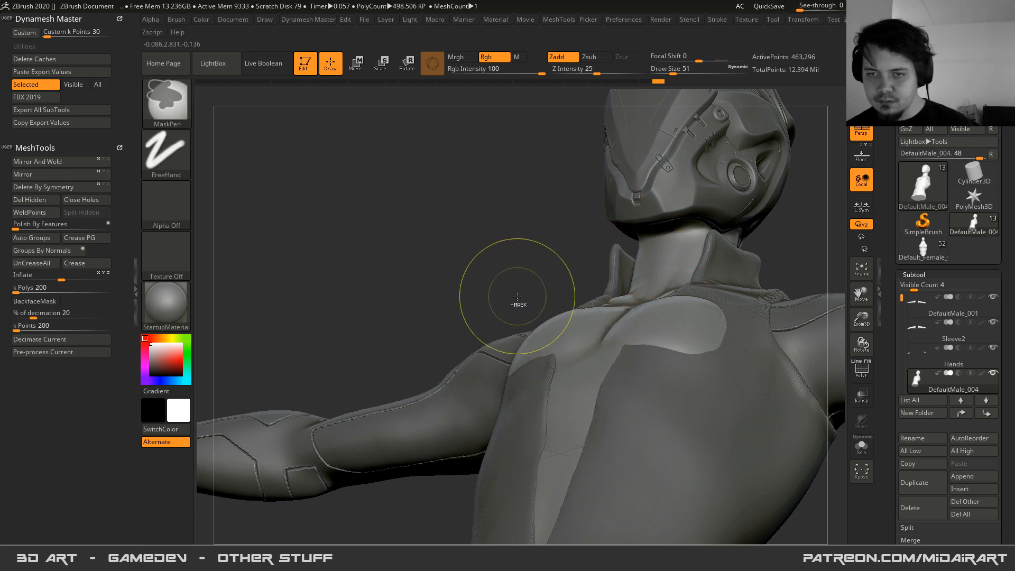
- Set the Move brush's Focal Shift to 48 and reshape the upper chest where it pokes through the suit
drag(665, 60, 722, 60)
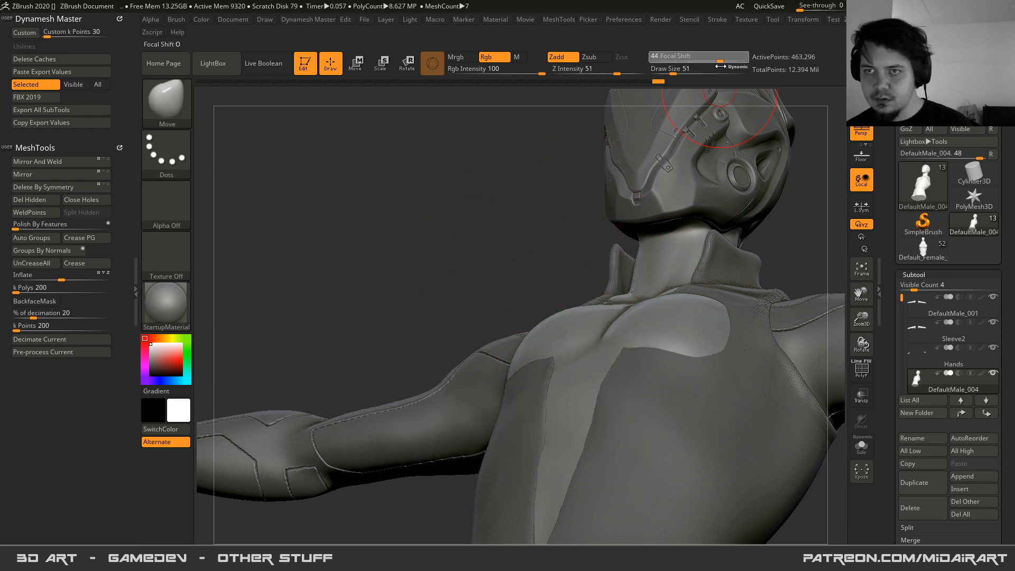
key(space)
drag(544, 327, 548, 327)
mouse_move(537, 334)
right_down()
mouse_move(548, 338)
mouse_move(540, 327)
right_up()
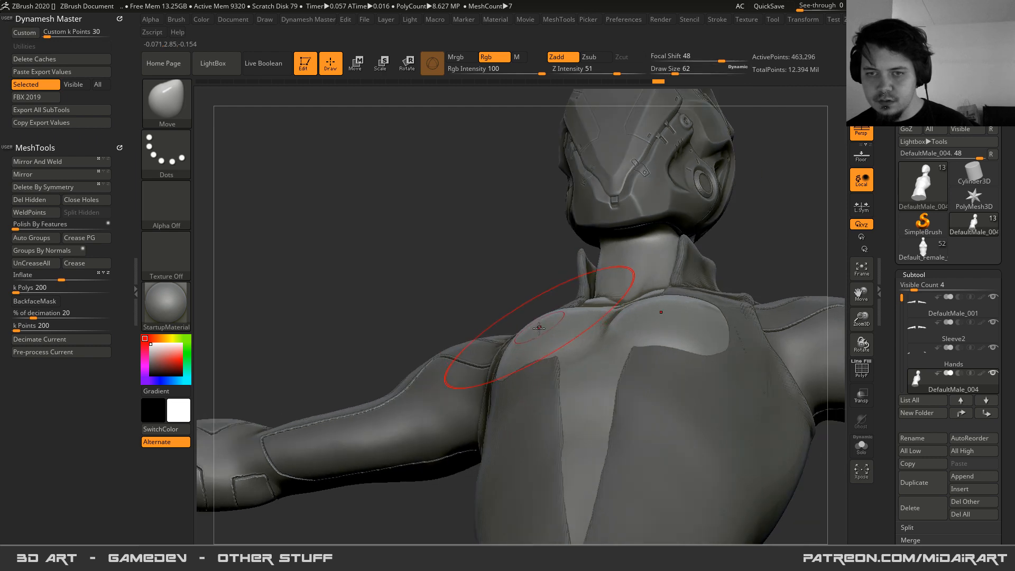
key(space)
mouse_move(542, 336)
mouse_down()
mouse_move(534, 331)
mouse_move(541, 342)
mouse_up()
- Select the DefaultMale_003 suit and pull its chest over the protruding pectorals with the Move brush at Draw Size 59
right_drag(535, 331, 522, 396)
alt+click(521, 370)
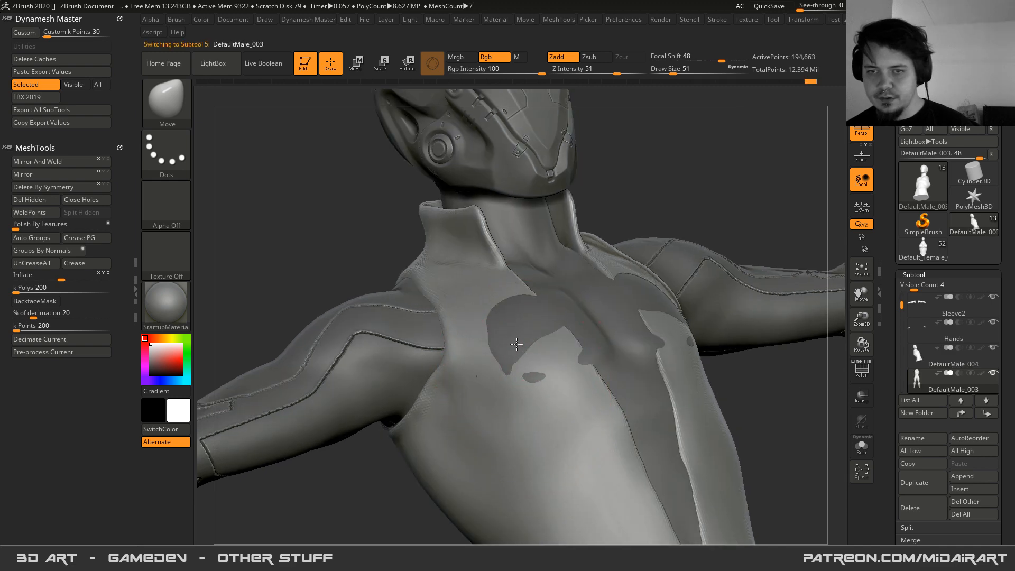
key(space)
drag(516, 344, 522, 341)
right_drag(465, 341, 515, 317)
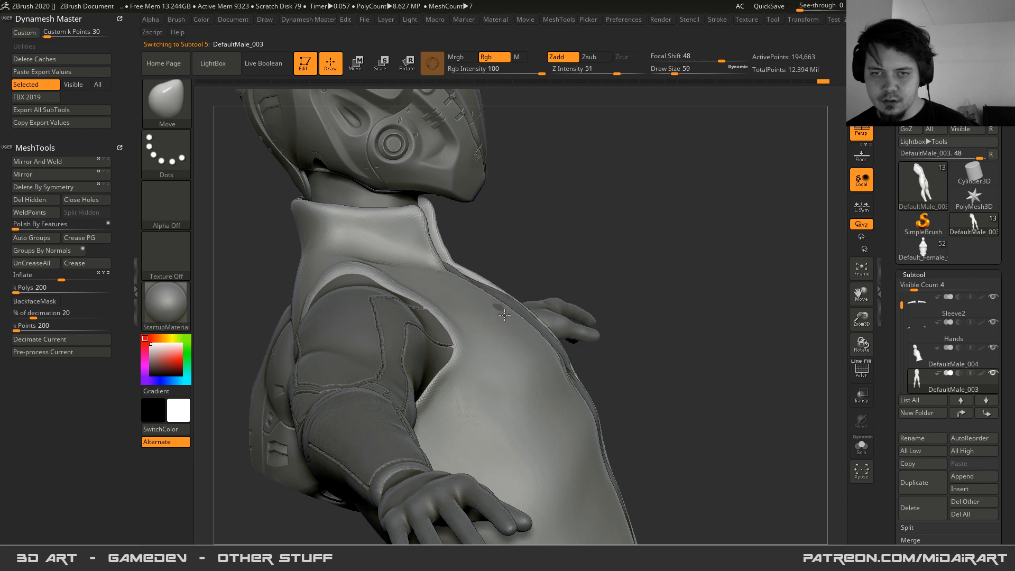
right_drag(501, 312, 456, 333)
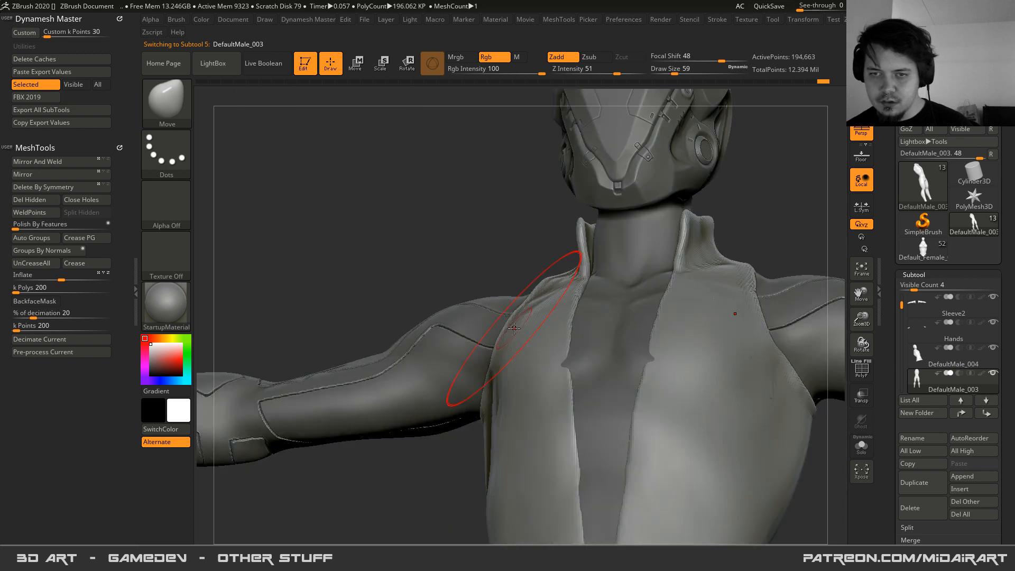
right_drag(544, 338, 515, 374)
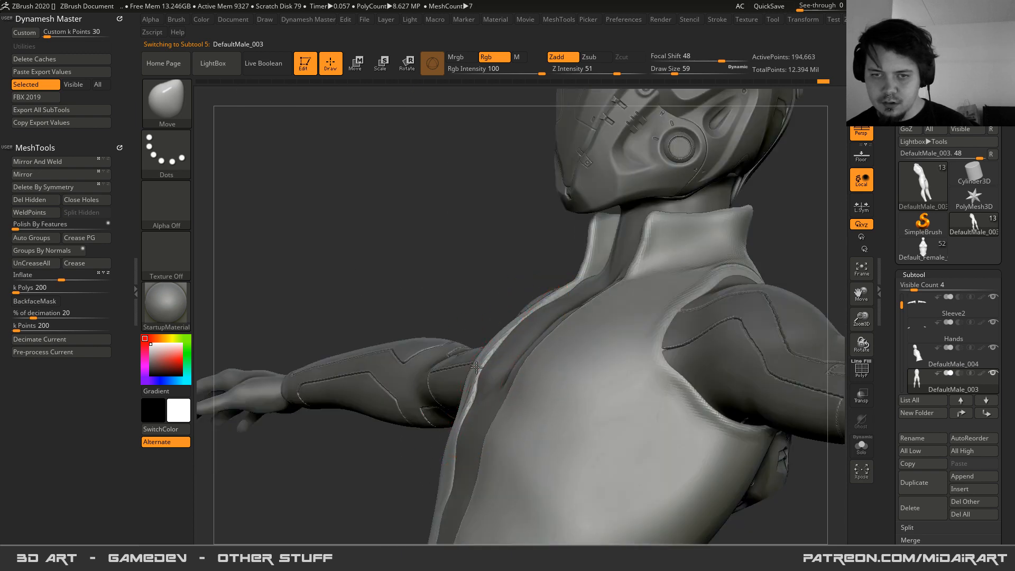
right_drag(483, 342, 494, 335)
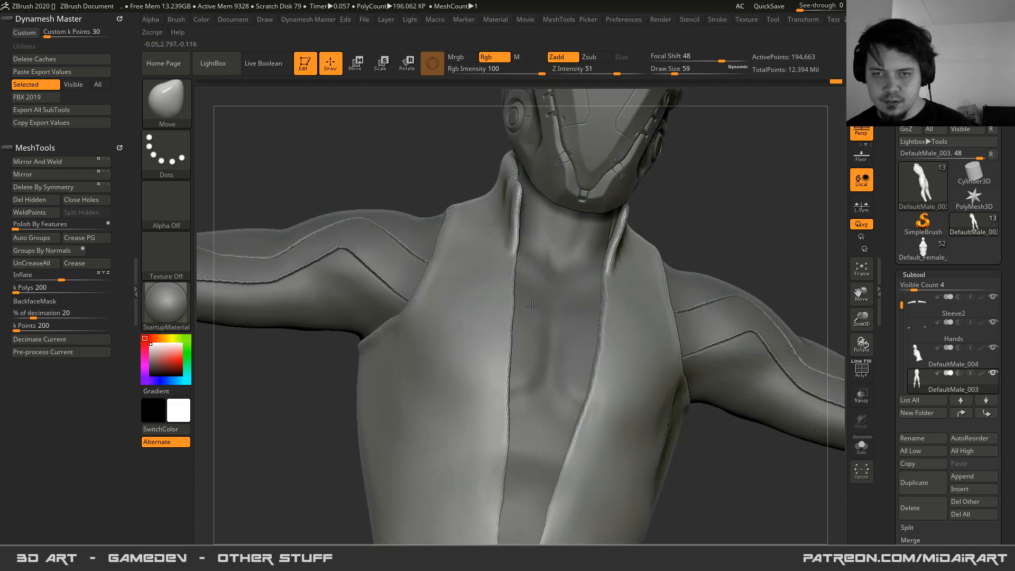
- Compare the DefaultMale_004 body with the suit and adjust the edges of the suit's front opening with the Move brush
key(shift)
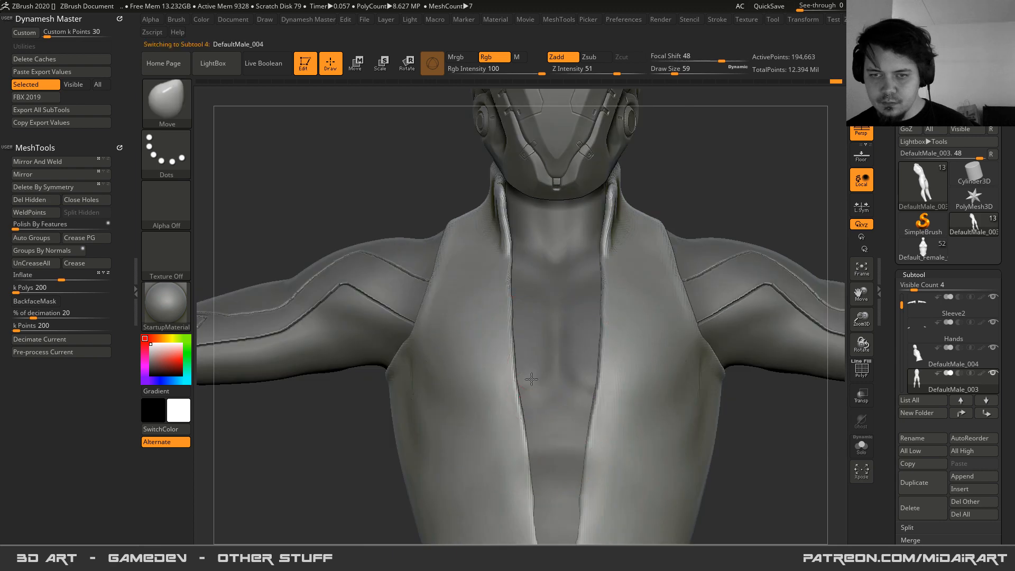
alt+click(543, 419)
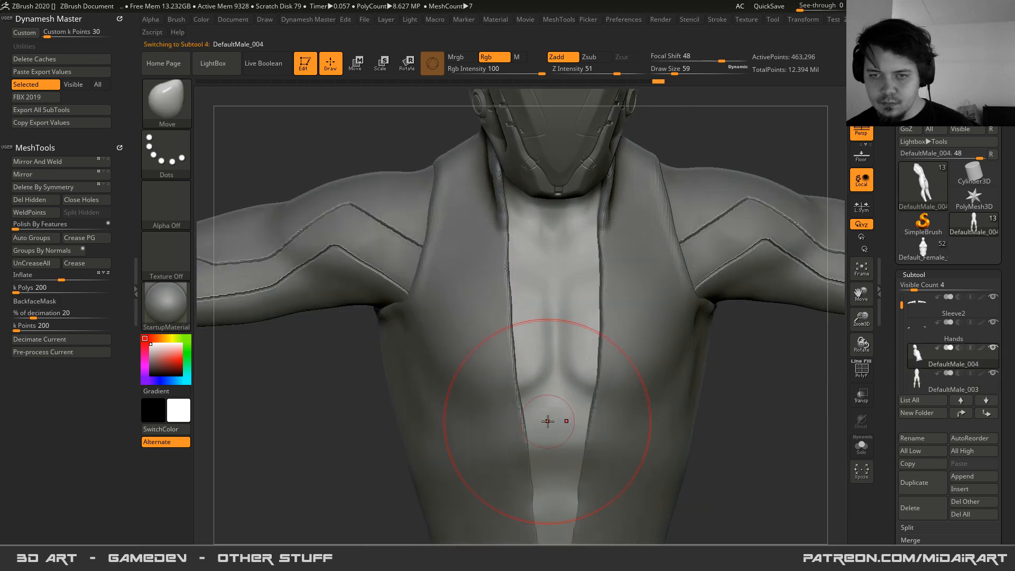
mouse_move(552, 414)
alt+right_down()
mouse_move(547, 365)
mouse_move(550, 387)
alt+right_up()
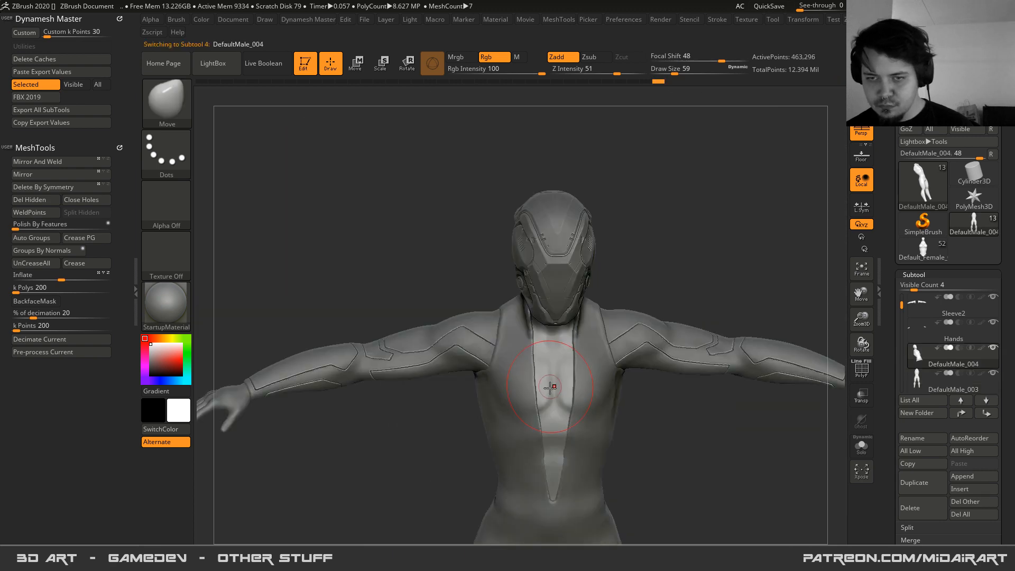
alt+click(578, 474)
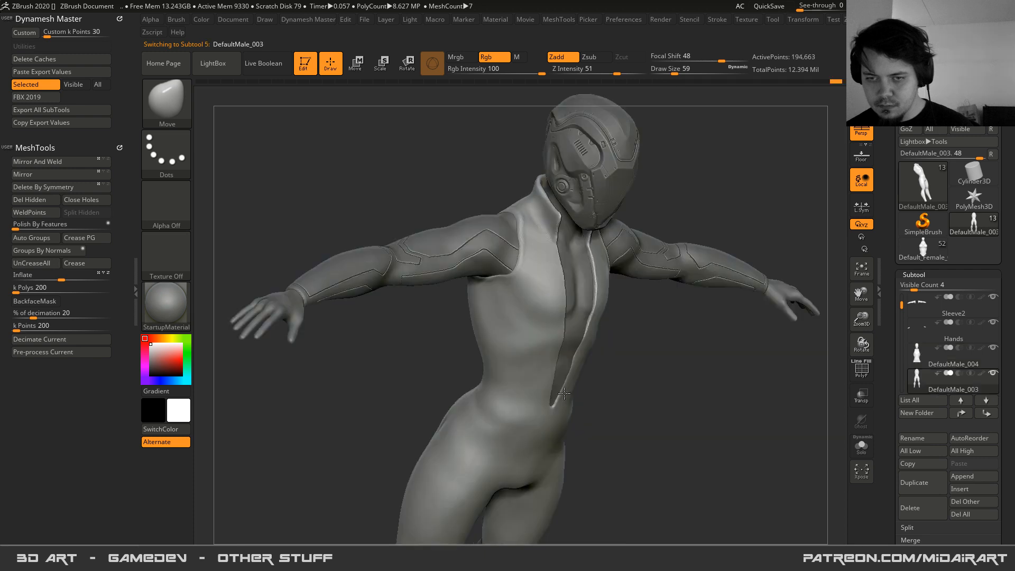
right_drag(557, 385, 547, 476)
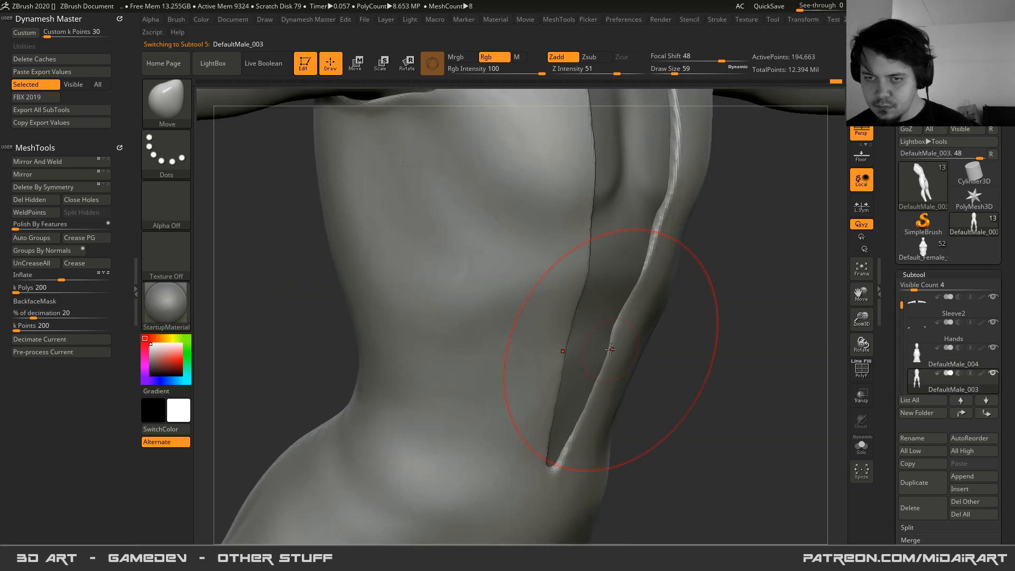
mouse_move(634, 299)
ctrl+right_down()
mouse_move(608, 327)
mouse_move(575, 329)
mouse_move(586, 331)
ctrl+right_up()
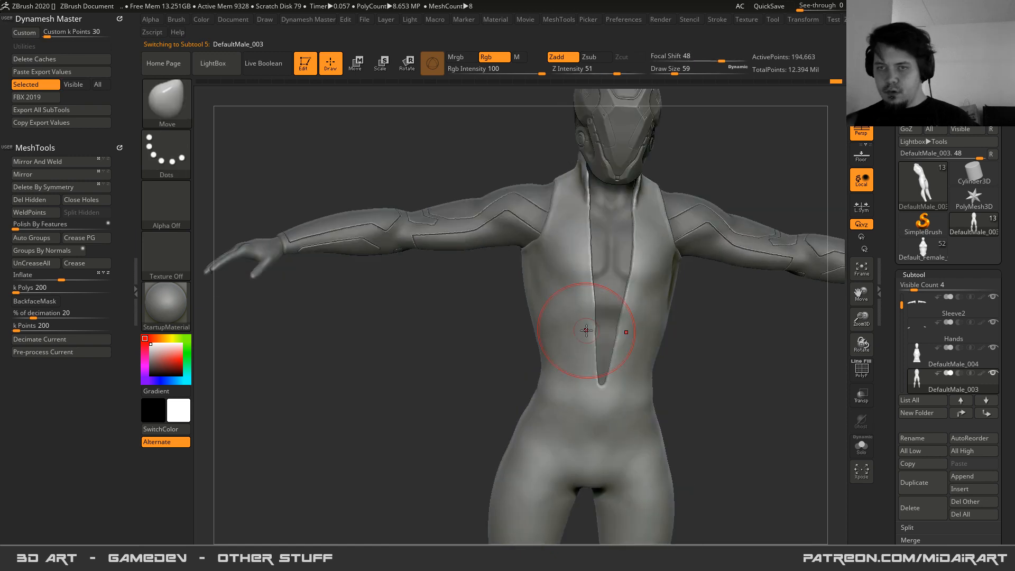
mouse_move(569, 238)
alt+right_down()
mouse_move(563, 303)
mouse_move(573, 270)
alt+right_up()
ctrl+right_drag(598, 192, 625, 203)
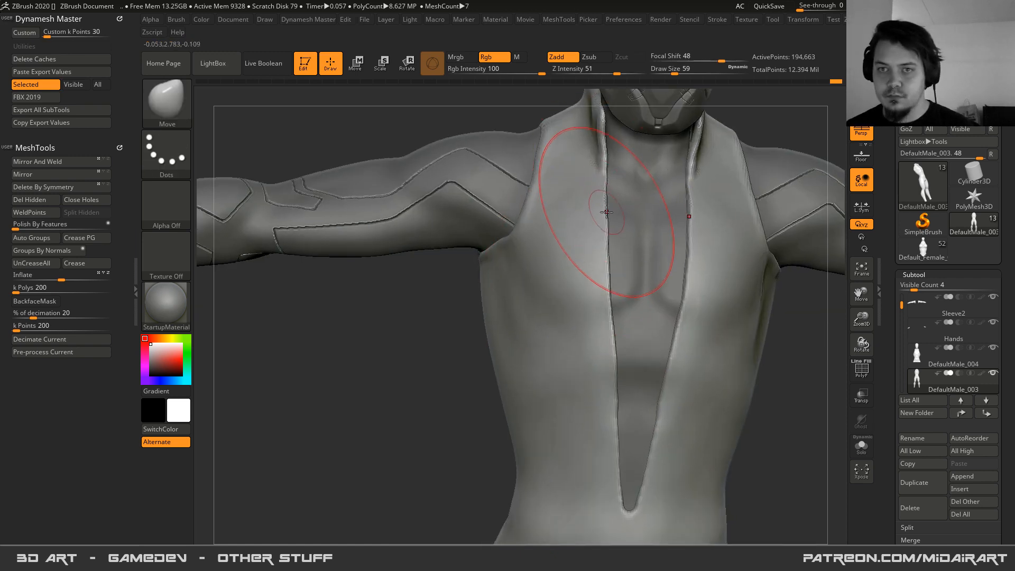
drag(593, 205, 596, 201)
drag(596, 250, 597, 261)
drag(587, 297, 589, 297)
right_drag(603, 342, 594, 329)
- Select the DefaultMale_004 body, isolate it in Solo mode and reduce the Draw Size to 37
alt+click(645, 351)
right_drag(780, 394, 820, 404)
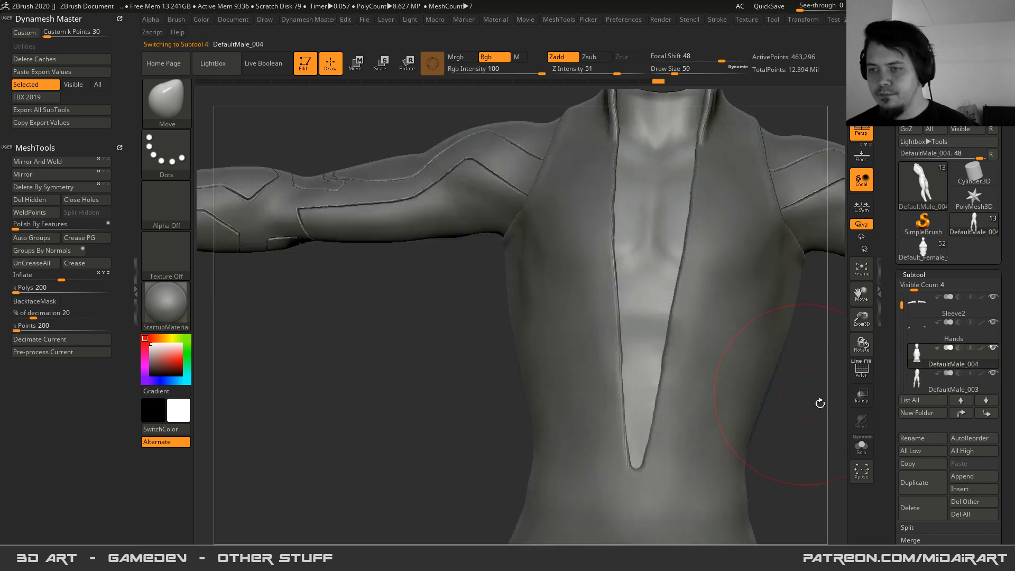
click(862, 446)
key(space)
- Examine the isolated torso's polygroups and mesh density by toggling the polyframe display, then review the plain shaded surface
key(shift+f)
key(ctrl)
mouse_move(651, 315)
ctrl+right_down()
mouse_move(682, 442)
mouse_move(639, 358)
ctrl+right_up()
key(shift+r)
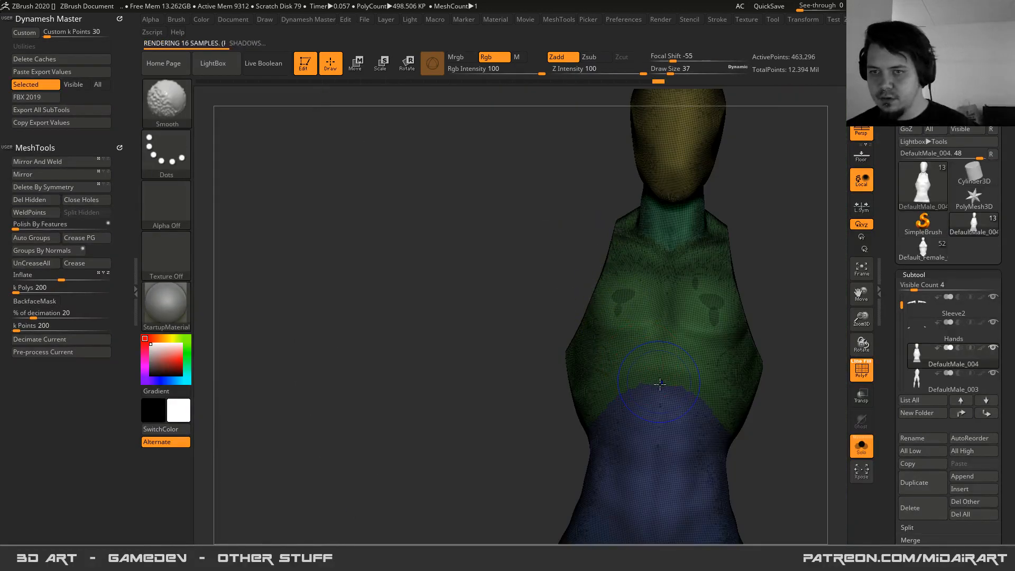
key(shift+f)
drag(581, 256, 558, 340)
key(shift+f)
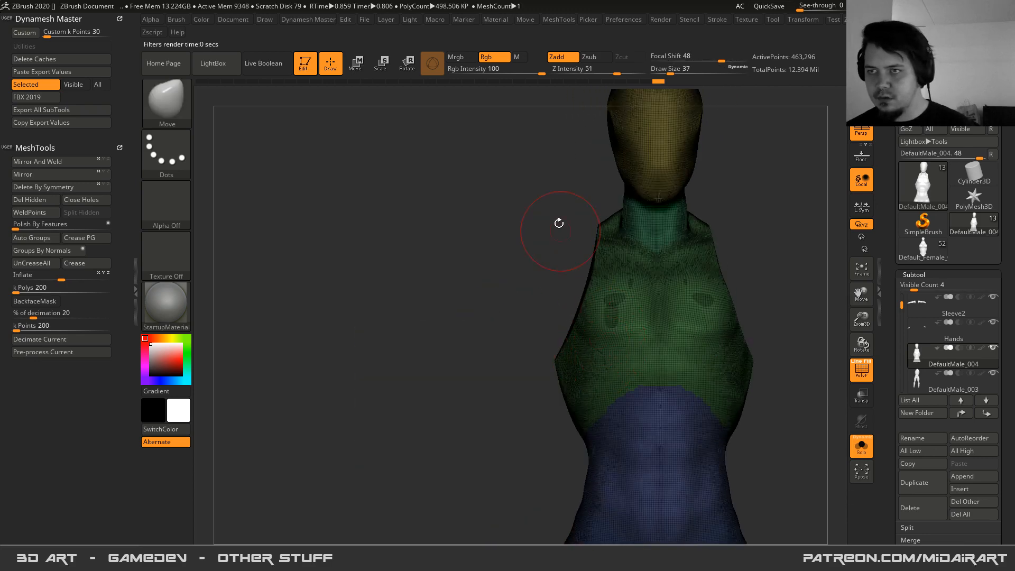
alt+right_drag(613, 378, 587, 333)
key(shift+f)
key(shift+f)
key(shift+f)
scroll(947, 423, down, 5)
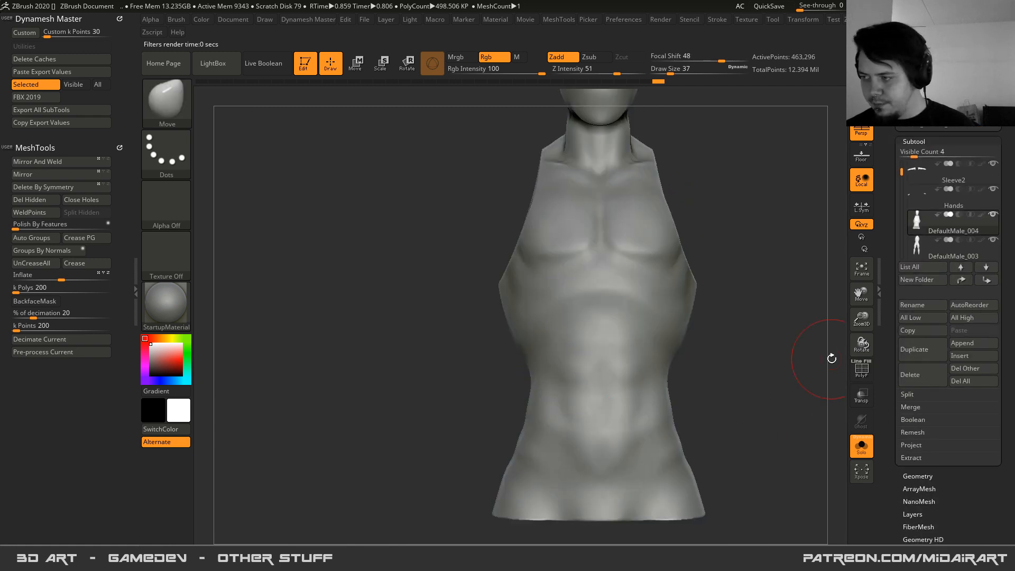
- Set the Draw Size to 7 and mask a horizontal band below the pectorals, using the suit's opening as a width guide
ctrl+right_drag(621, 285, 595, 297)
key(space)
drag(604, 302, 594, 307)
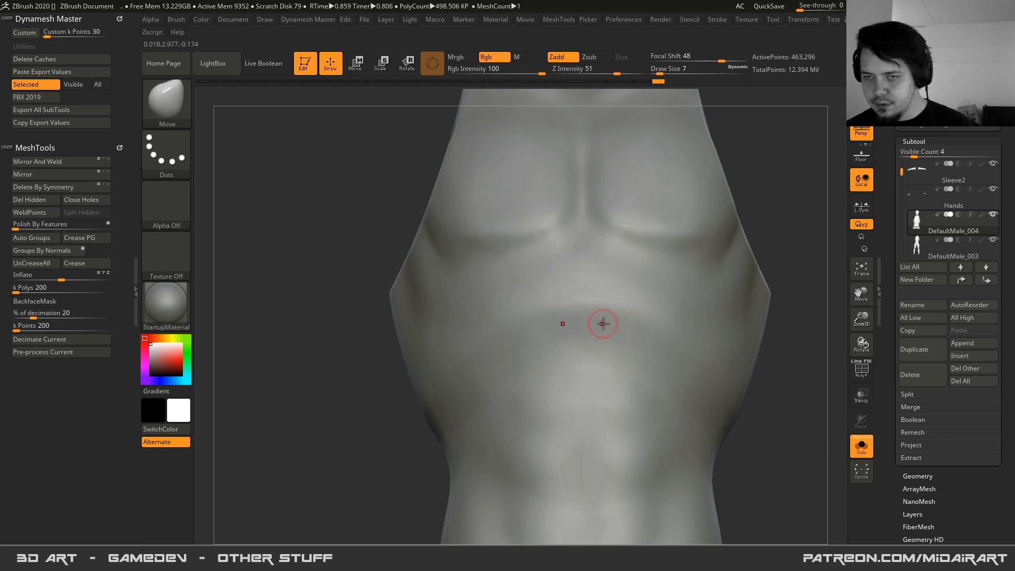
mouse_move(577, 286)
ctrl+mouse_down()
mouse_move(608, 288)
mouse_move(559, 285)
ctrl+mouse_up()
key(ctrl+z)
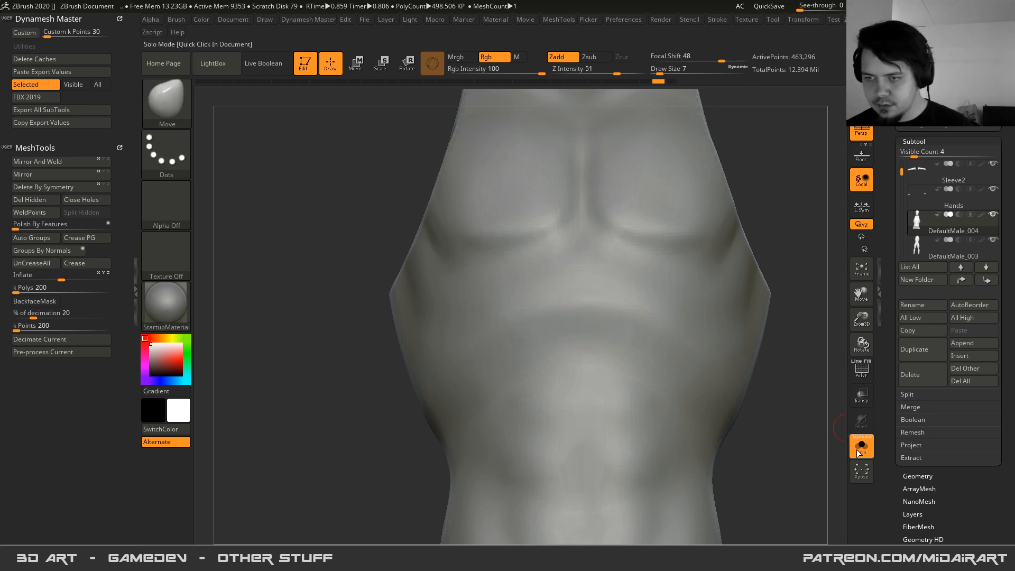
click(861, 446)
ctrl+drag(585, 263, 560, 260)
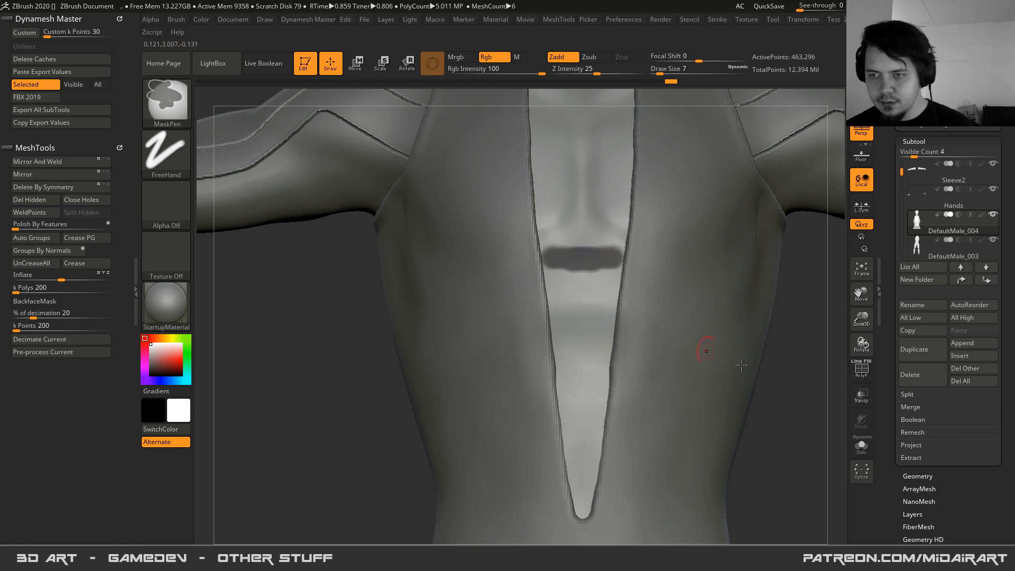
click(861, 445)
- Extend the mask into a symmetrical tapering panel on the upper abdomen, trim its sides straight and compare it with the suit
ctrl+drag(540, 264, 547, 258)
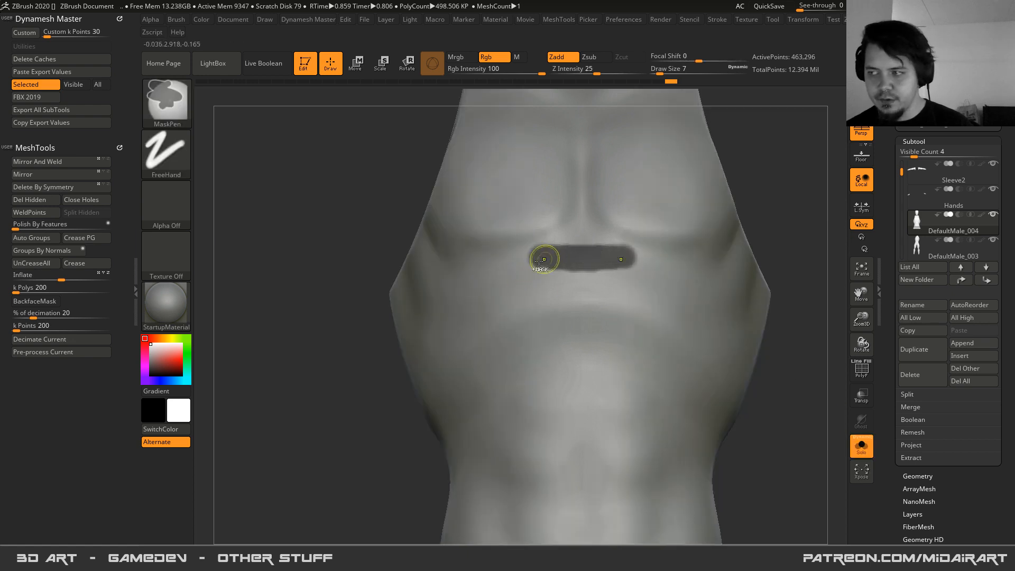
mouse_move(526, 272)
ctrl+mouse_down()
mouse_move(510, 296)
mouse_move(550, 379)
mouse_move(564, 372)
mouse_move(521, 301)
mouse_move(560, 317)
mouse_move(550, 280)
mouse_move(580, 279)
mouse_move(563, 351)
ctrl+mouse_up()
key(ctrl+z)
key(ctrl+z)
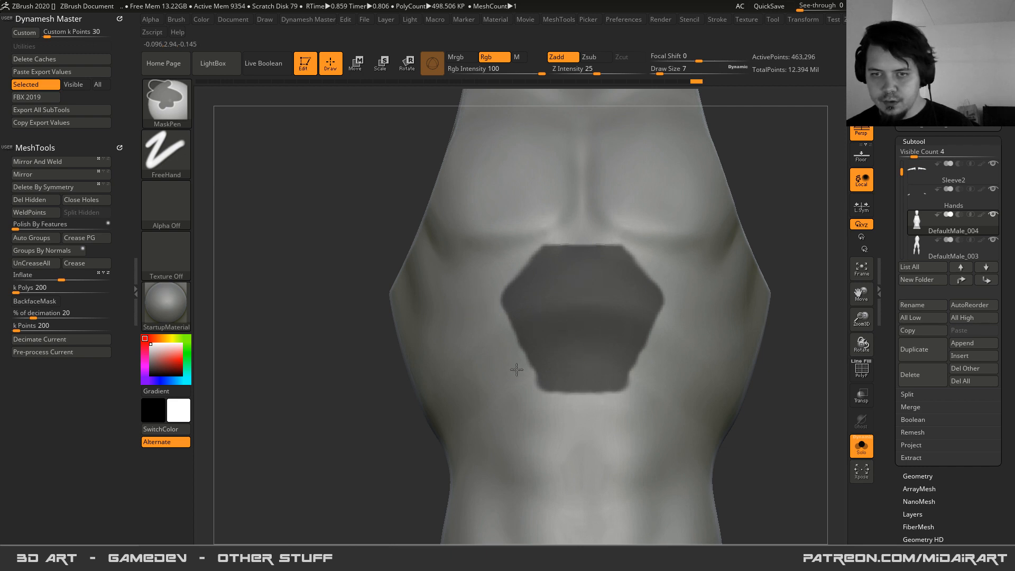
mouse_move(498, 296)
ctrl+alt+mouse_down()
mouse_move(526, 370)
mouse_move(494, 281)
mouse_move(547, 395)
ctrl+alt+mouse_up()
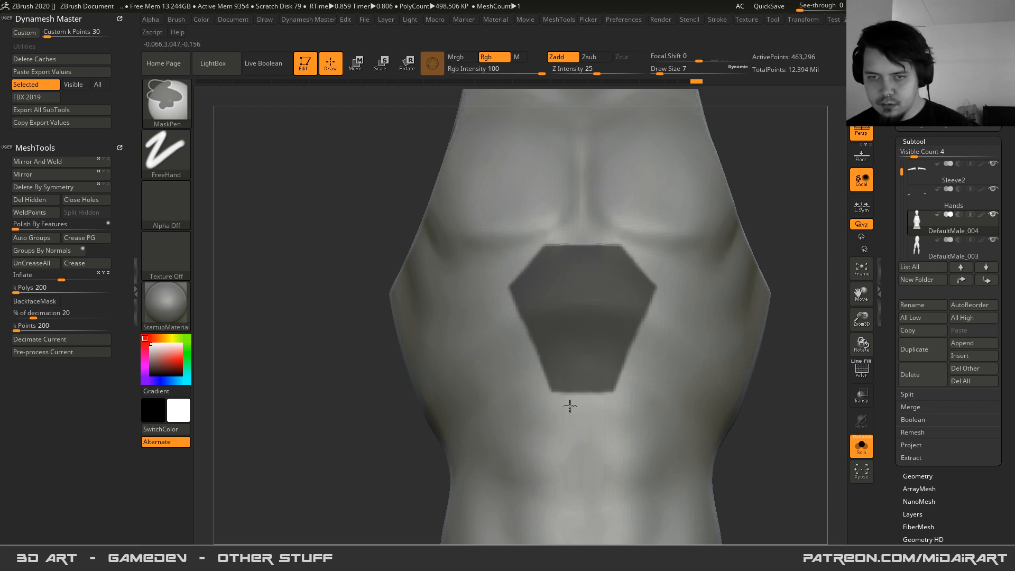
click(861, 449)
click(860, 448)
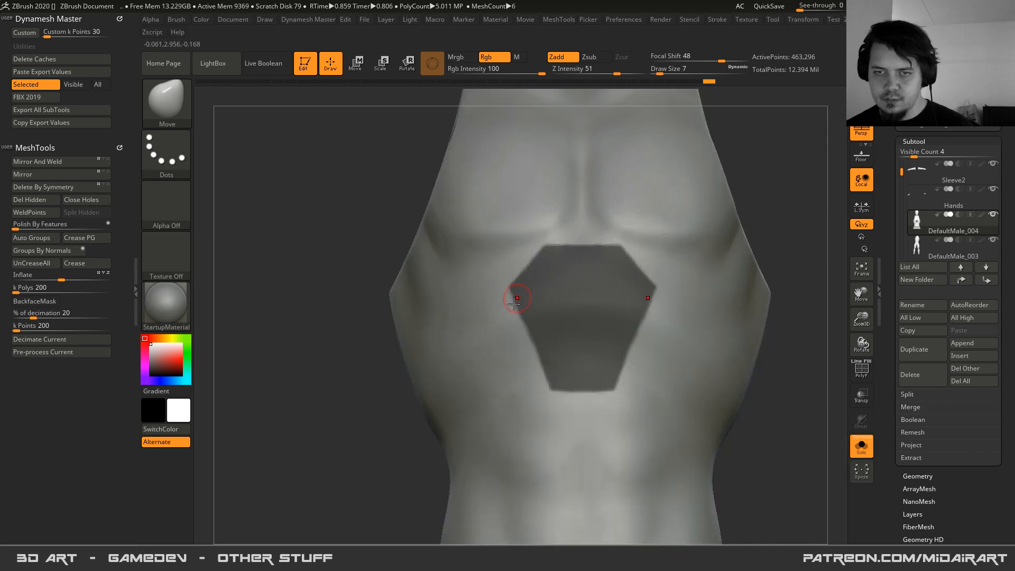
- Trim the abdominal mask on both sides into a narrower elongated hexagon and try cutting its bottom corners
mouse_move(519, 272)
ctrl+alt+mouse_down()
mouse_move(500, 296)
mouse_move(521, 269)
ctrl+alt+mouse_up()
key(ctrl+z)
mouse_move(544, 233)
ctrl+alt+mouse_down()
mouse_move(504, 296)
mouse_move(552, 396)
ctrl+alt+mouse_up()
ctrl+alt+drag(515, 317, 555, 404)
ctrl+alt+drag(509, 292, 558, 407)
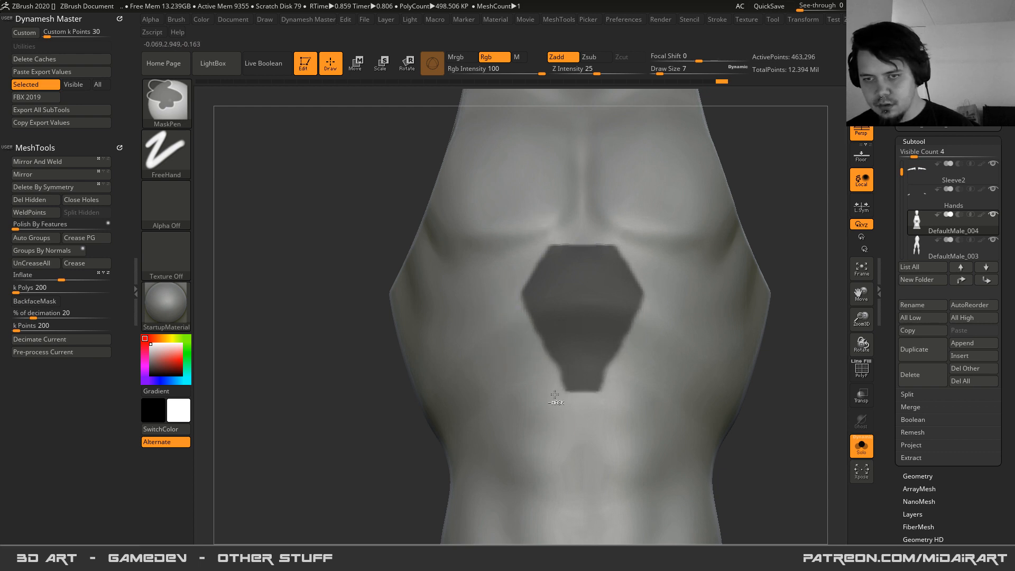
key(ctrl+z)
mouse_move(546, 373)
ctrl+alt+mouse_down()
mouse_move(534, 348)
mouse_move(564, 405)
ctrl+alt+mouse_up()
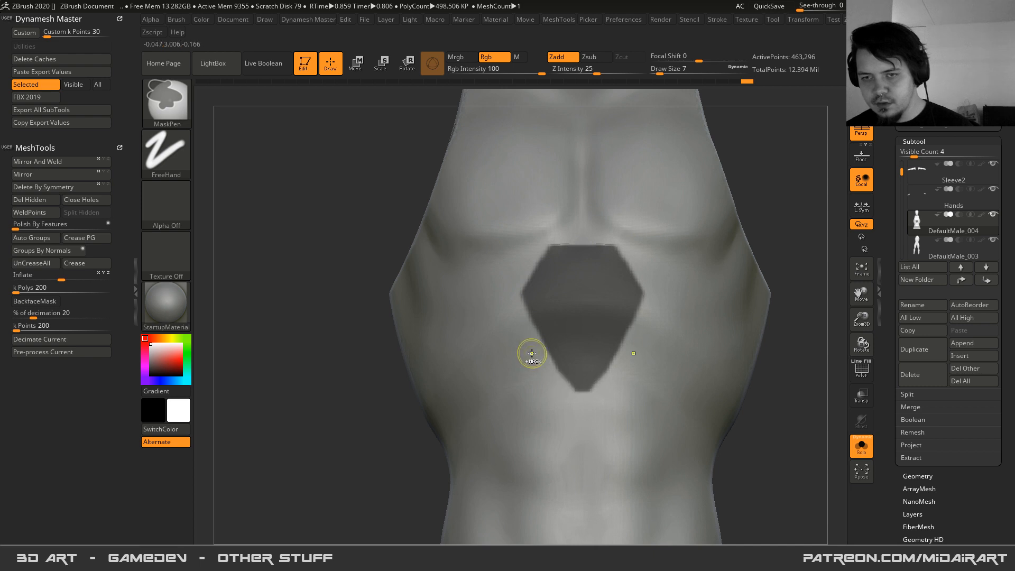
- Undo the last trim at the mask's bottom corners and check the hexagon against the suit's opening outside Solo mode
ctrl+right_drag(538, 364, 576, 421)
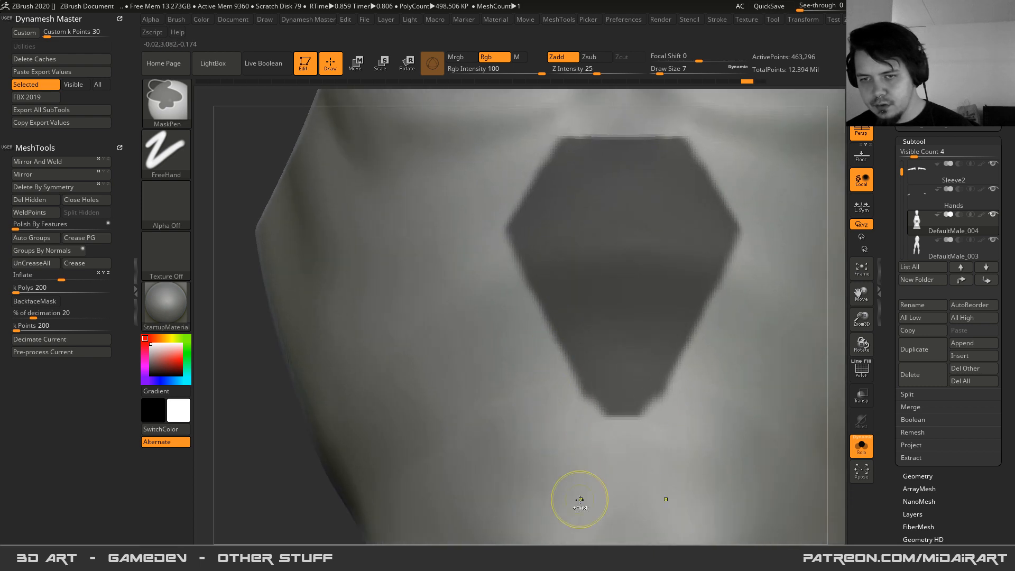
key(ctrl+z)
mouse_move(544, 328)
ctrl+right_down()
mouse_move(555, 277)
mouse_move(573, 406)
mouse_move(523, 324)
ctrl+right_up()
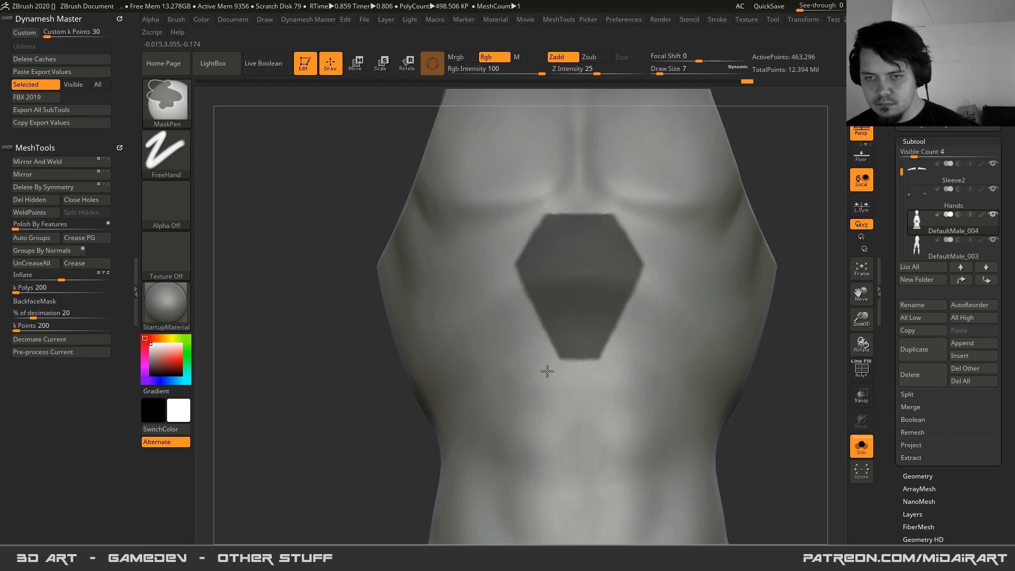
click(861, 446)
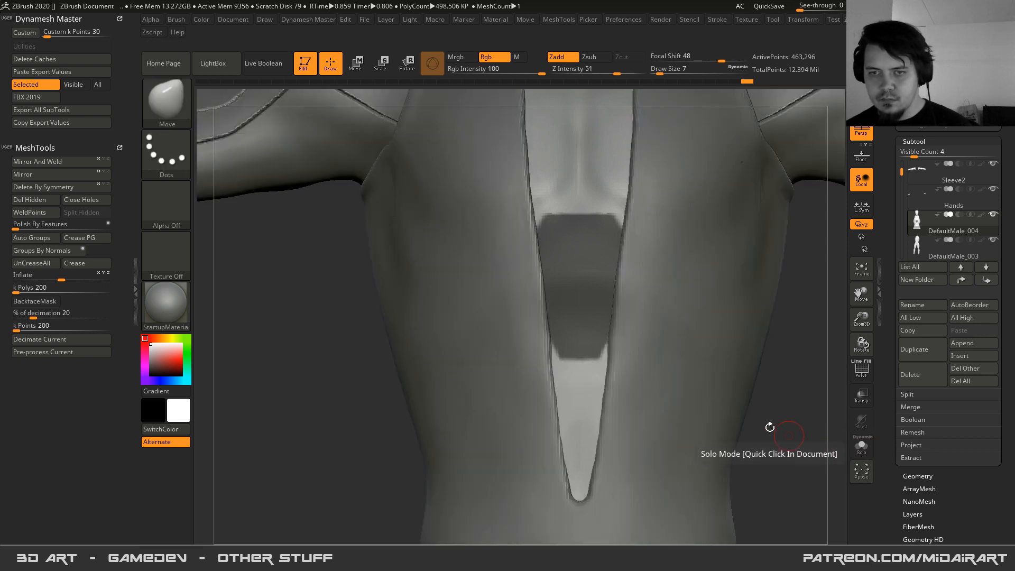
click(861, 446)
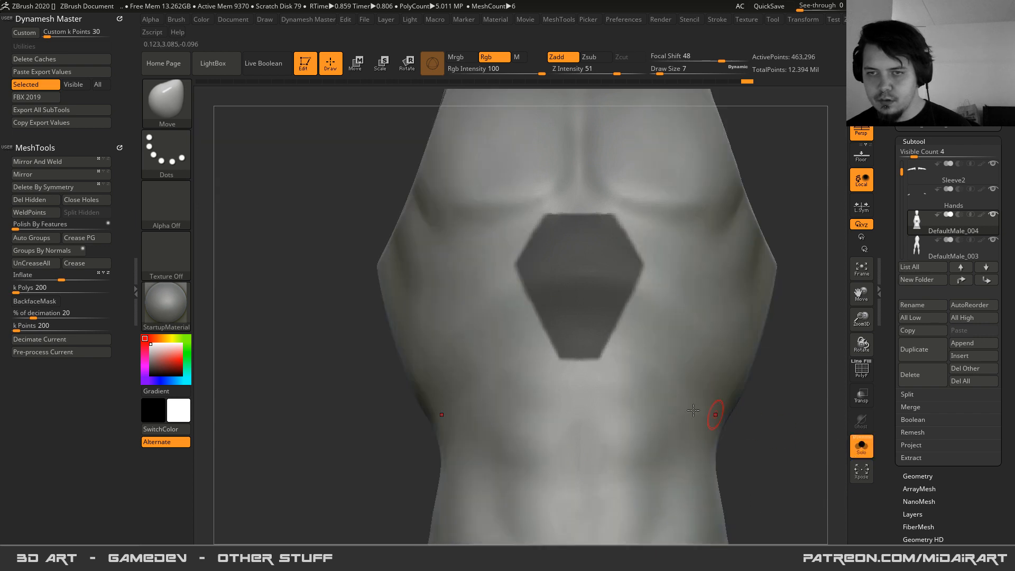
- Invert the mask, offset the hexagonal panel outward by about 0.0065 units and display it together with the suit
ctrl+click(773, 442)
key(w)
right_drag(466, 333, 526, 328)
alt+click(572, 292)
drag(609, 287, 607, 287)
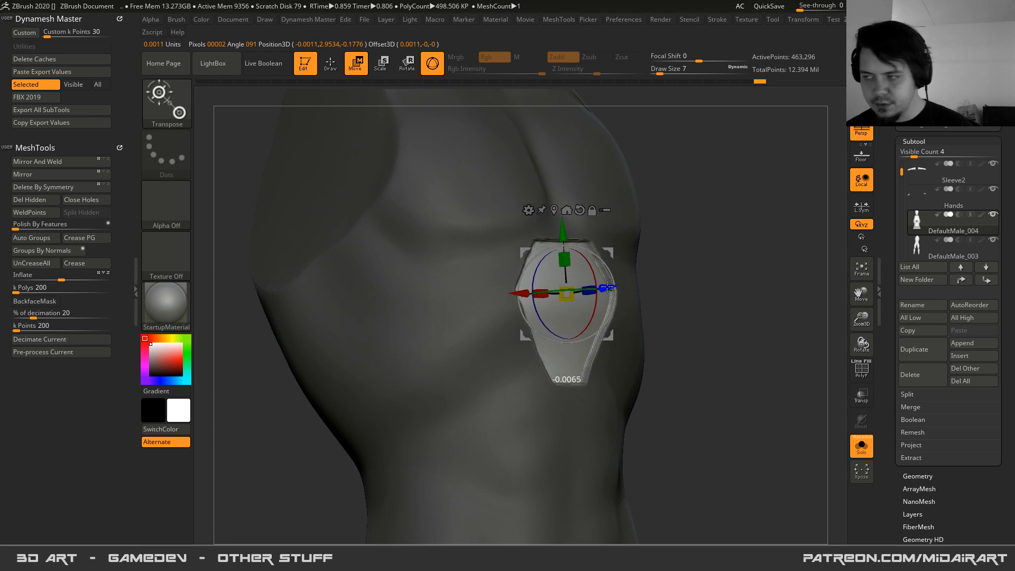
shift+right_drag(641, 341, 623, 376)
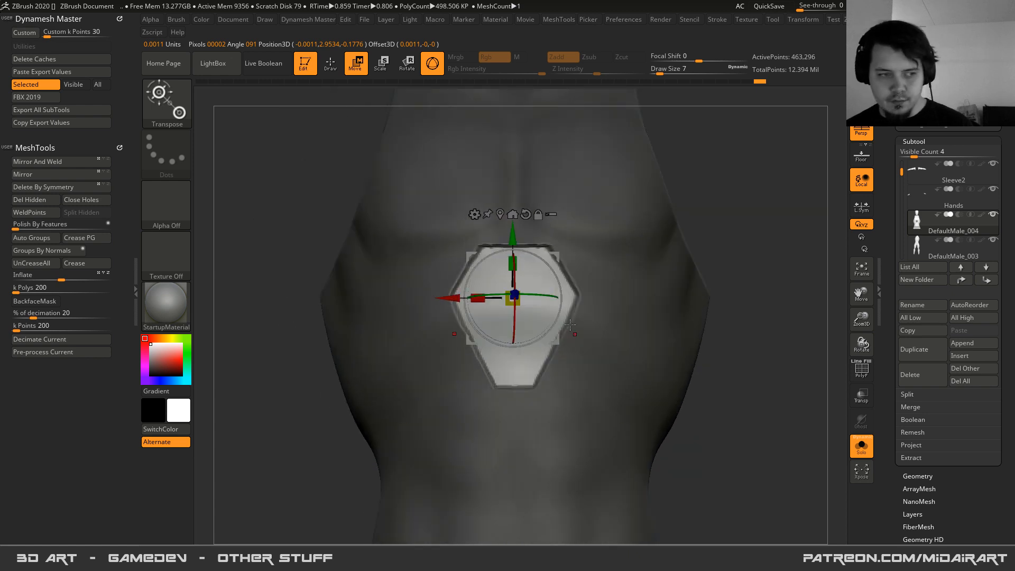
click(850, 449)
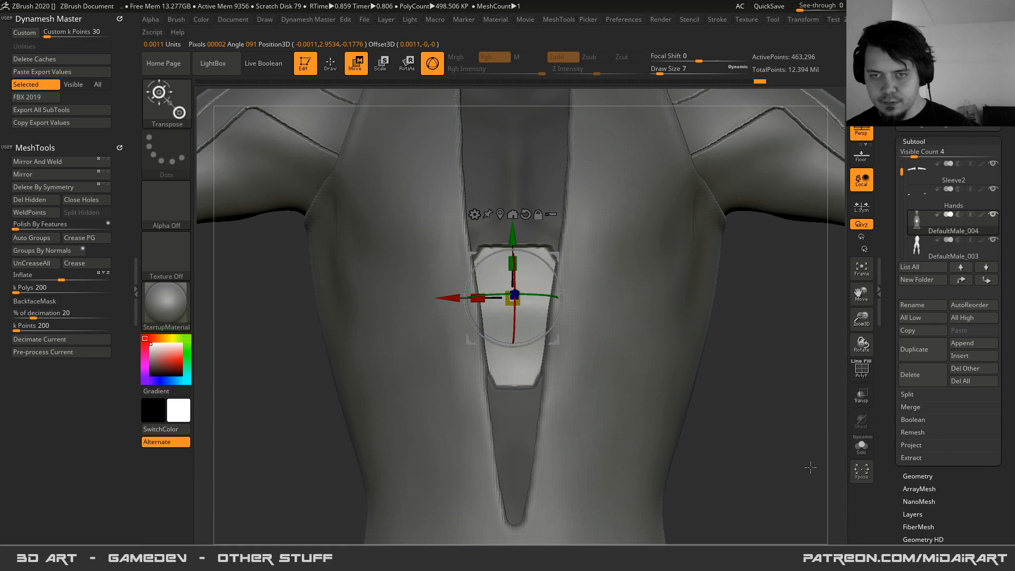
- Nudge the raised hexagonal abdominal panel slightly, compare it with the suit's opening from several angles and clear the mask
key(q)
right_drag(622, 319, 598, 312)
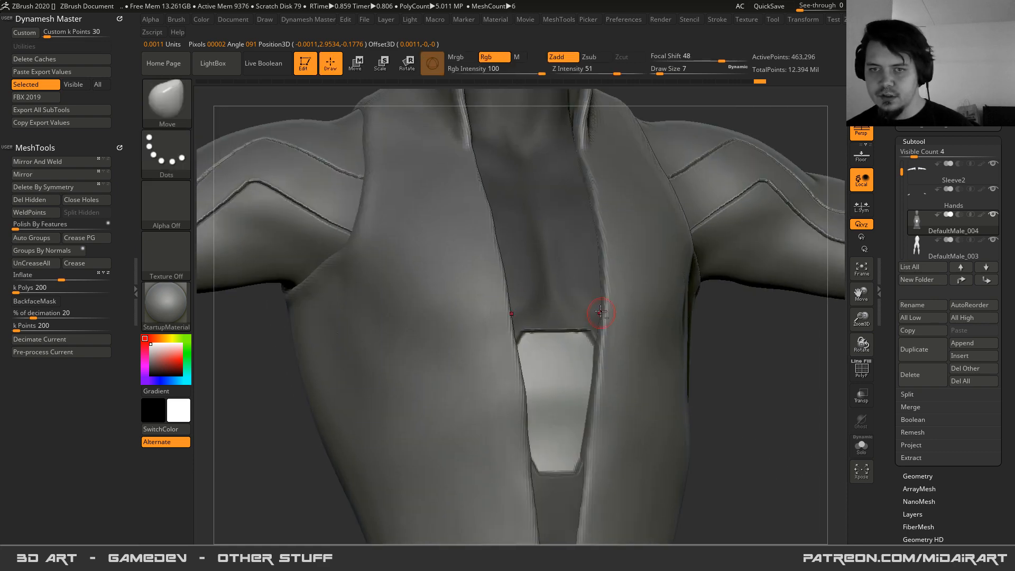
click(861, 446)
right_drag(783, 439, 707, 426)
key(w)
drag(643, 384, 641, 384)
click(861, 446)
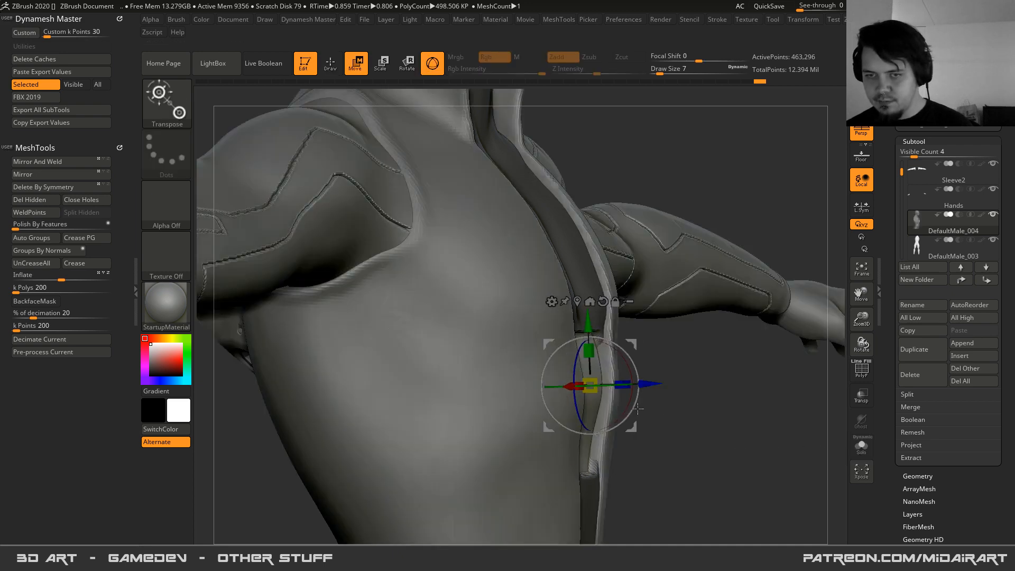
right_drag(491, 363, 556, 336)
key(q)
alt+right_drag(588, 414, 605, 314)
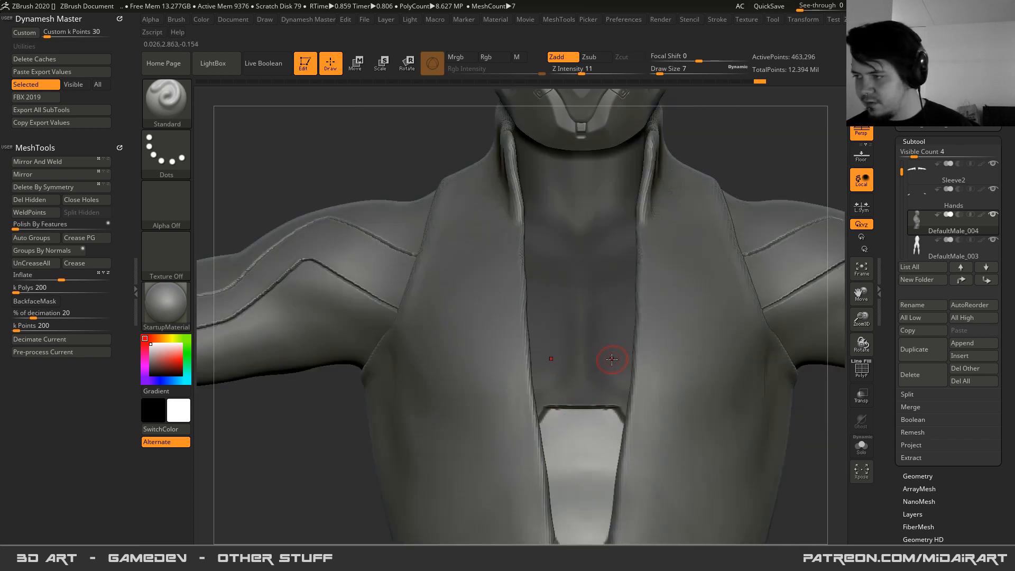
alt+right_drag(573, 349, 569, 340)
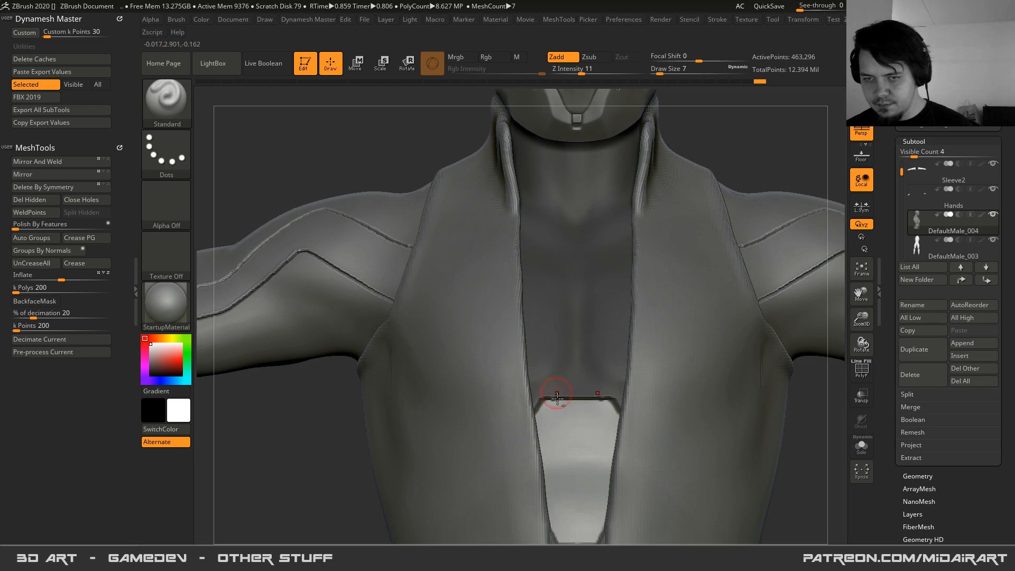
ctrl+drag(294, 403, 312, 418)
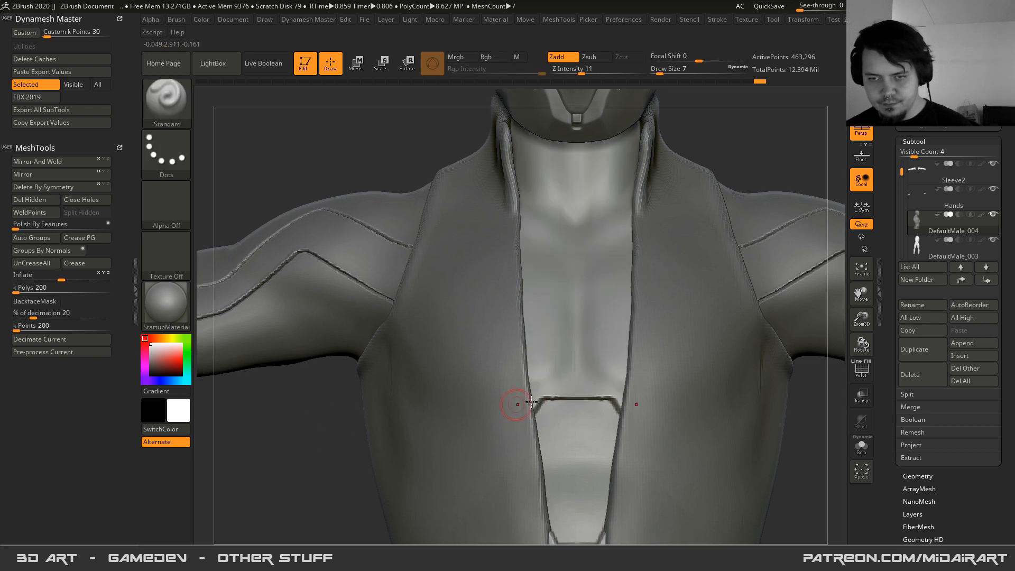
- Isolate the inner torso mesh and ZRemesh it with a Target Polygons Count of 5 and Adapt enabled
click(861, 445)
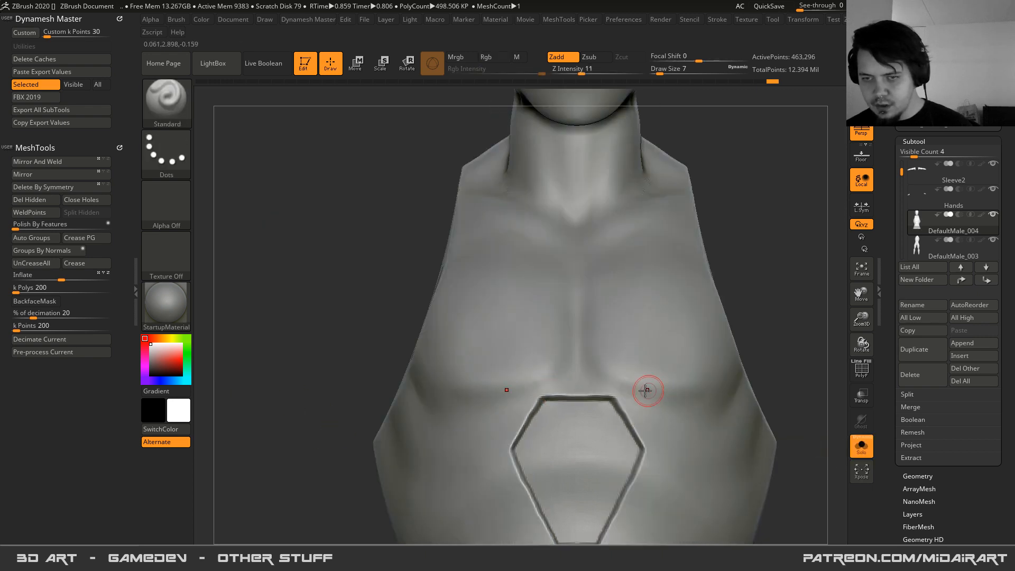
click(911, 476)
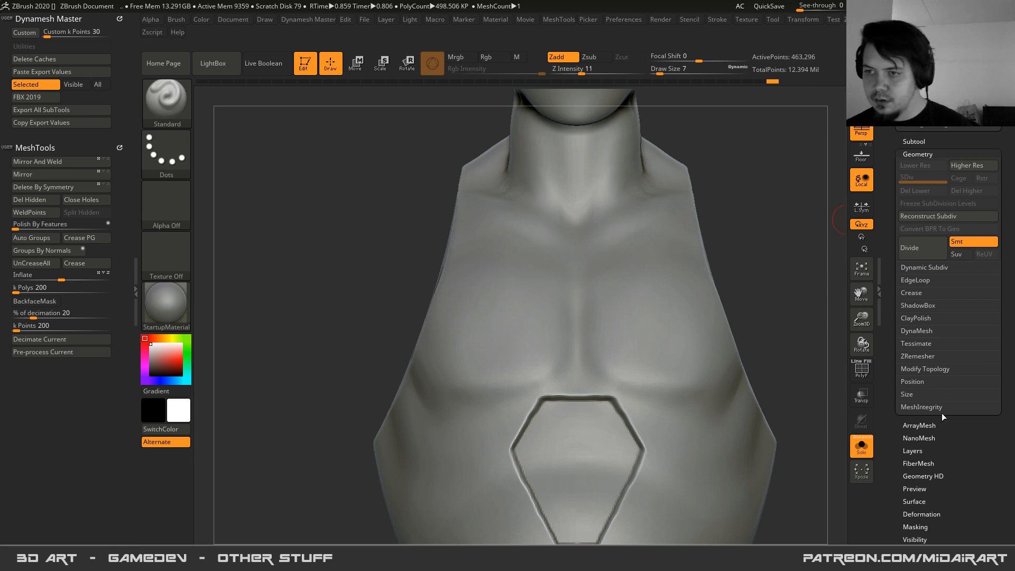
click(904, 332)
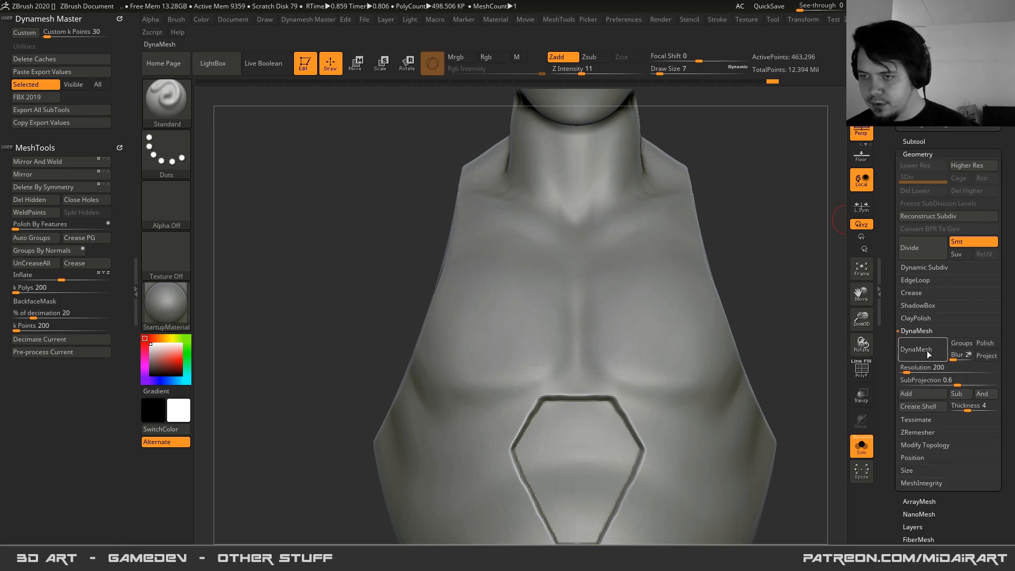
click(905, 334)
click(917, 356)
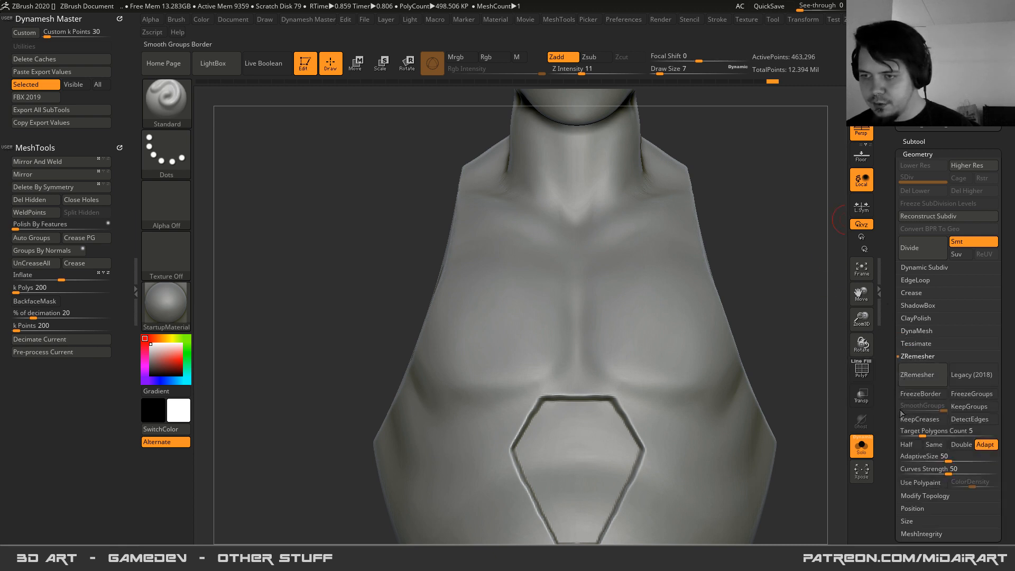
click(911, 379)
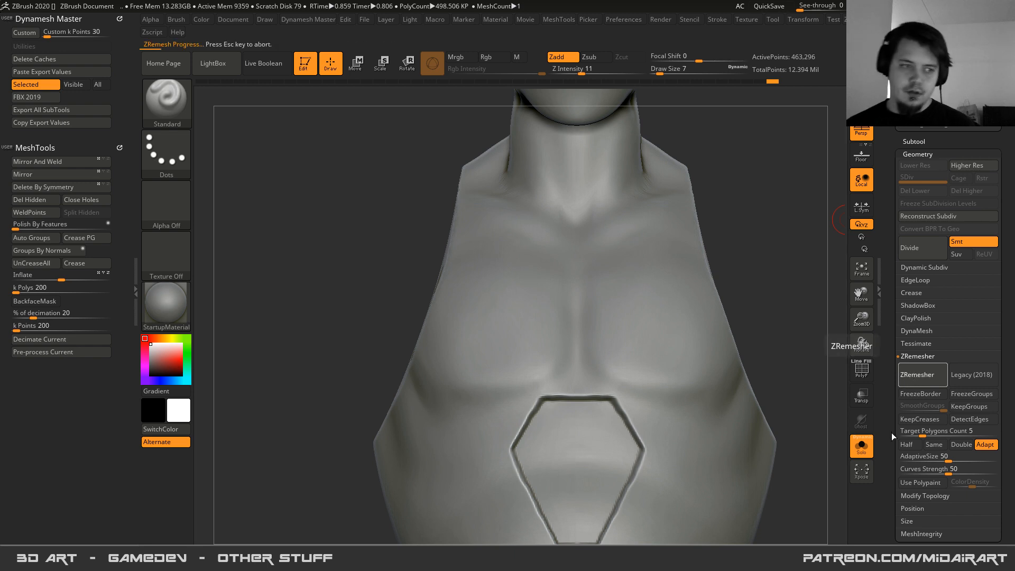
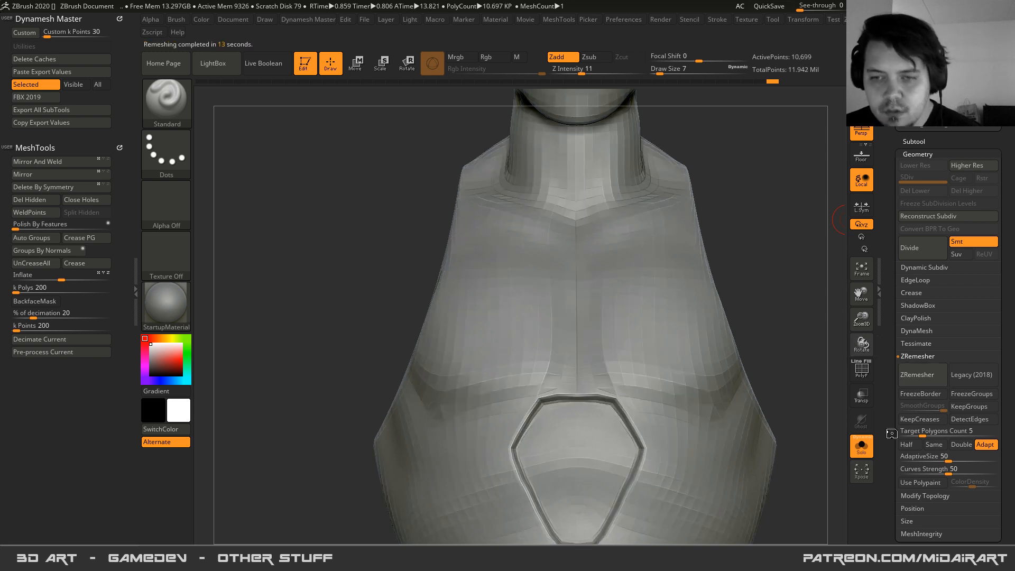
- Inspect the remeshed torso's polygon flow and shape around the hexagonal panel, with and without the wireframe
mouse_move(416, 273)
mouse_down()
mouse_move(503, 324)
mouse_move(465, 410)
mouse_move(503, 365)
mouse_up()
key(shift+f)
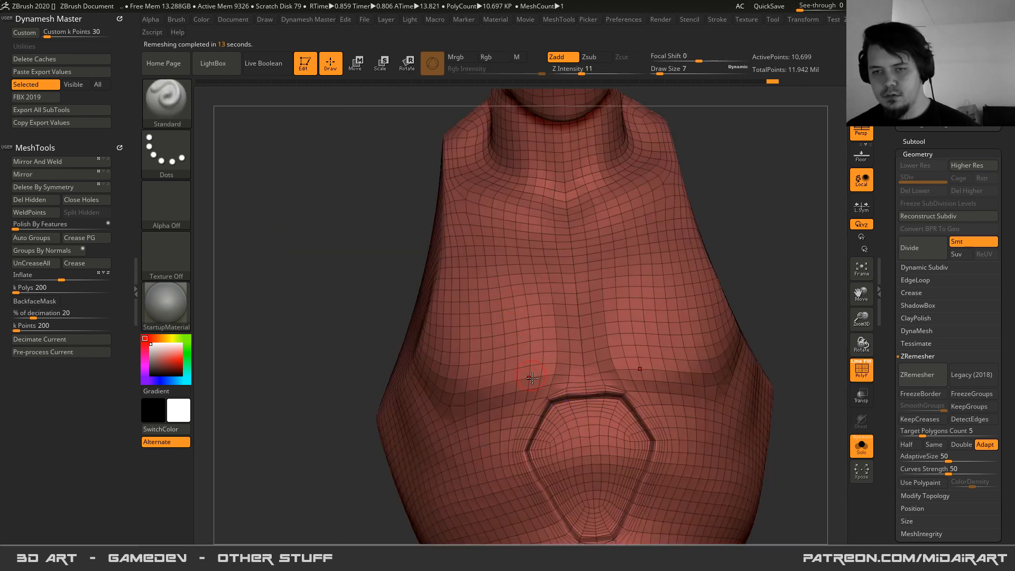
key(shift+f)
mouse_move(557, 369)
right_down()
mouse_move(572, 370)
mouse_move(567, 407)
right_up()
key(b)
key(m)
key(v)
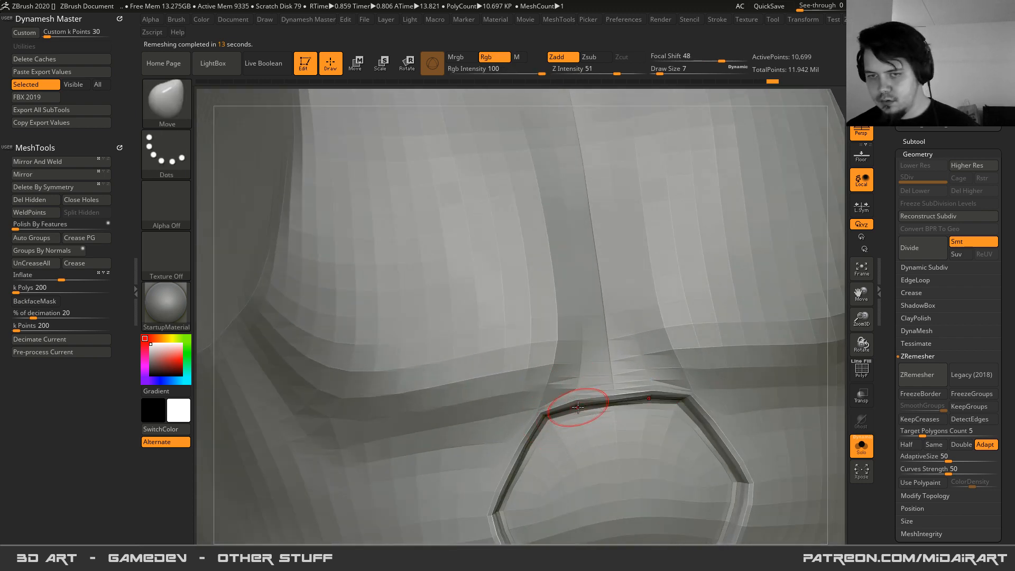
mouse_move(576, 422)
ctrl+right_down()
mouse_move(532, 358)
mouse_move(537, 345)
mouse_move(544, 360)
mouse_move(539, 323)
ctrl+right_up()
mouse_move(539, 322)
right_down()
mouse_move(534, 335)
mouse_move(562, 358)
mouse_move(560, 330)
mouse_move(581, 301)
right_up()
right_drag(524, 360, 537, 394)
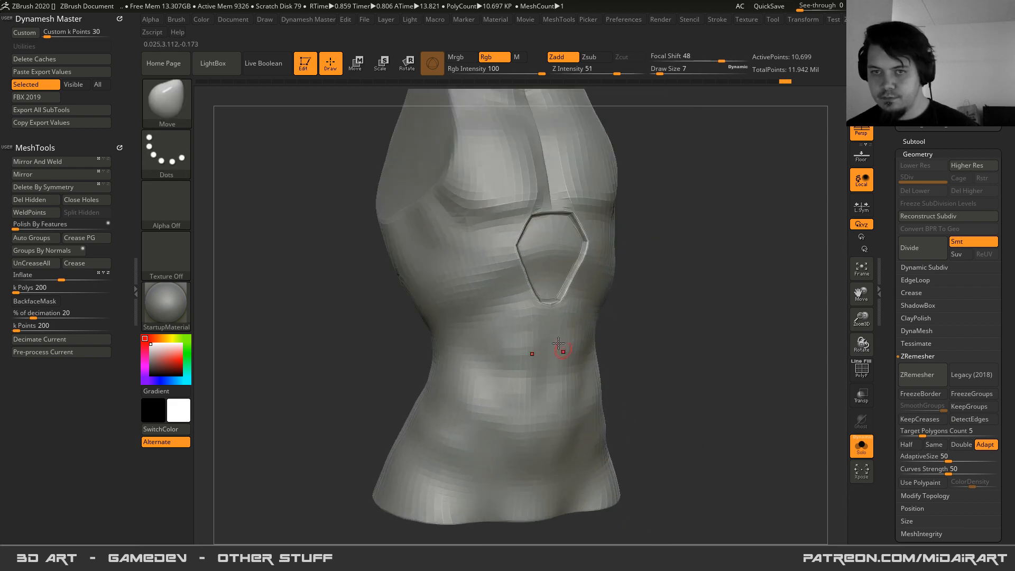
key(shift+f)
key(shift+f)
- Subdivide the remeshed torso up to subdivision level 4
key(ctrl)
key(ctrl+d)
mouse_move(580, 380)
right_down()
mouse_move(523, 312)
mouse_move(532, 287)
mouse_move(562, 357)
right_up()
ctrl+right_drag(513, 258, 516, 243)
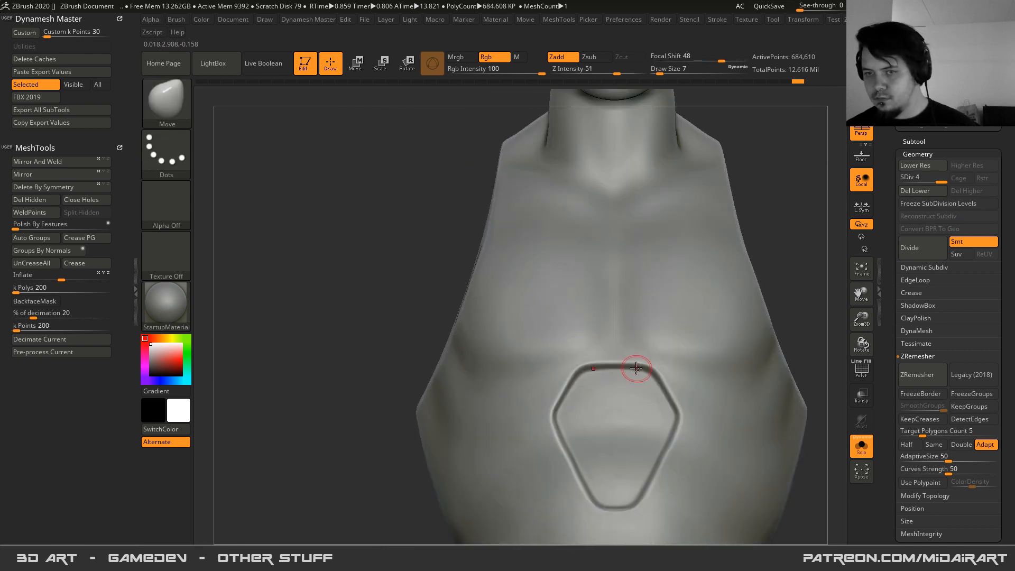
- Try ClayBuildup strokes on the lower chest above the hexagonal panel at draw size 14 and Z Intensity 8
key(b)
key(c)
key(b)
mouse_move(594, 304)
mouse_down()
mouse_move(572, 342)
mouse_move(588, 317)
mouse_up()
key(ctrl+z)
key(space)
click(577, 70)
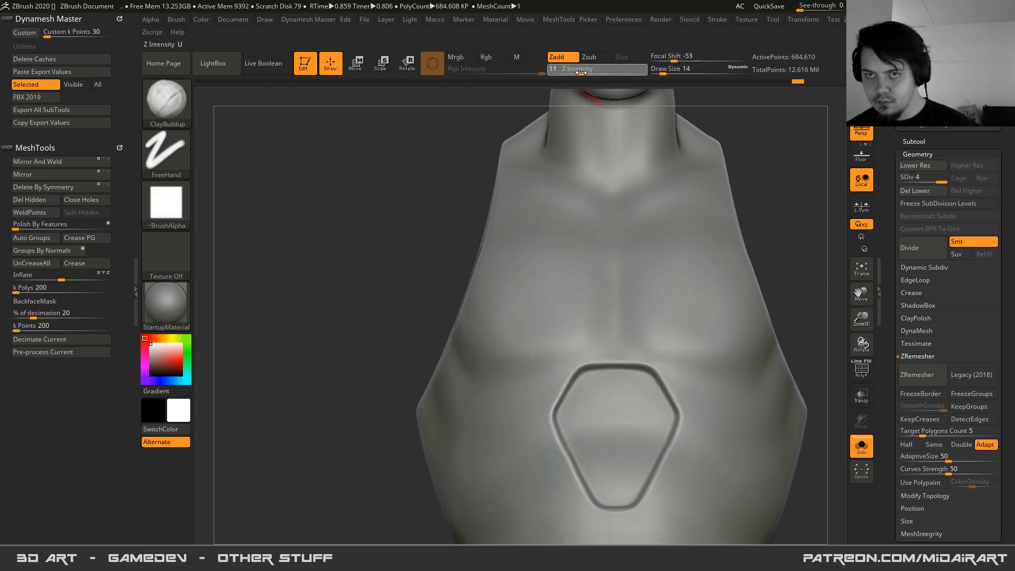
right_drag(555, 352, 569, 315)
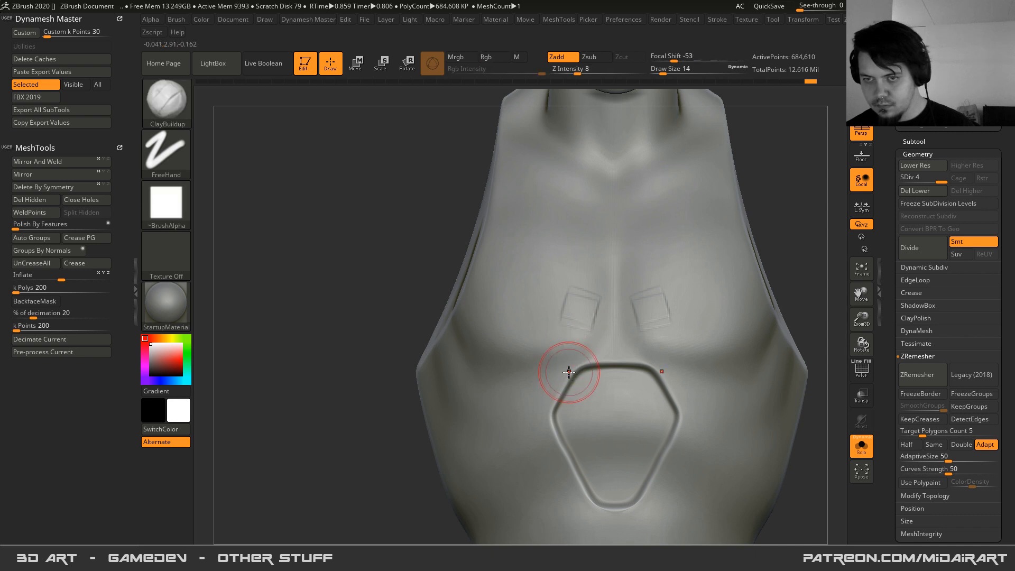
key(ctrl+z)
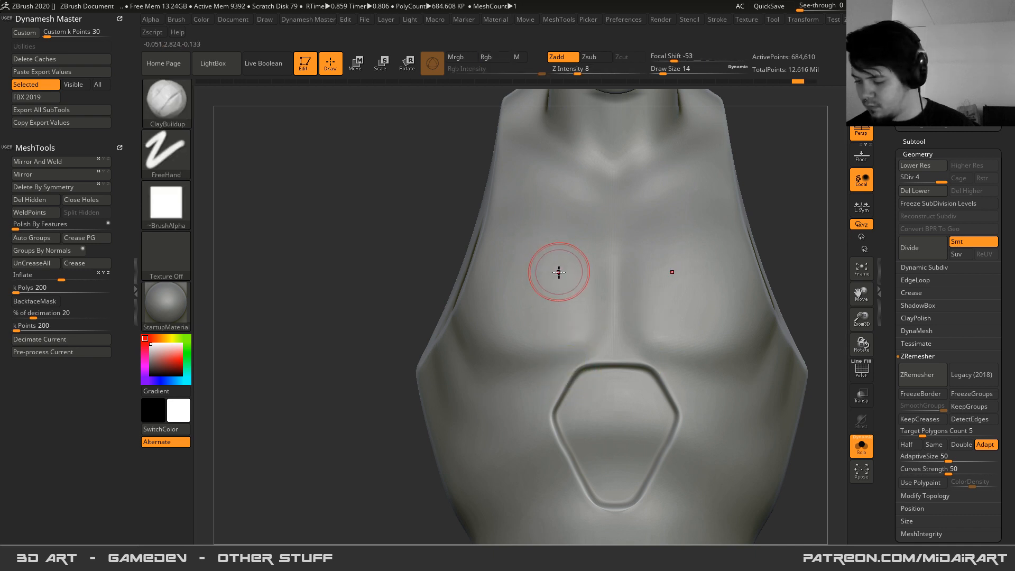
- Build up the chest muscles at subdivision level 2 using ClayBuildup with Z Intensity 3, and smooth the strokes
key(shift+d)
click(578, 331)
key(ctrl+z)
click(569, 71)
text(8)
key(BackSpace)
text(3)
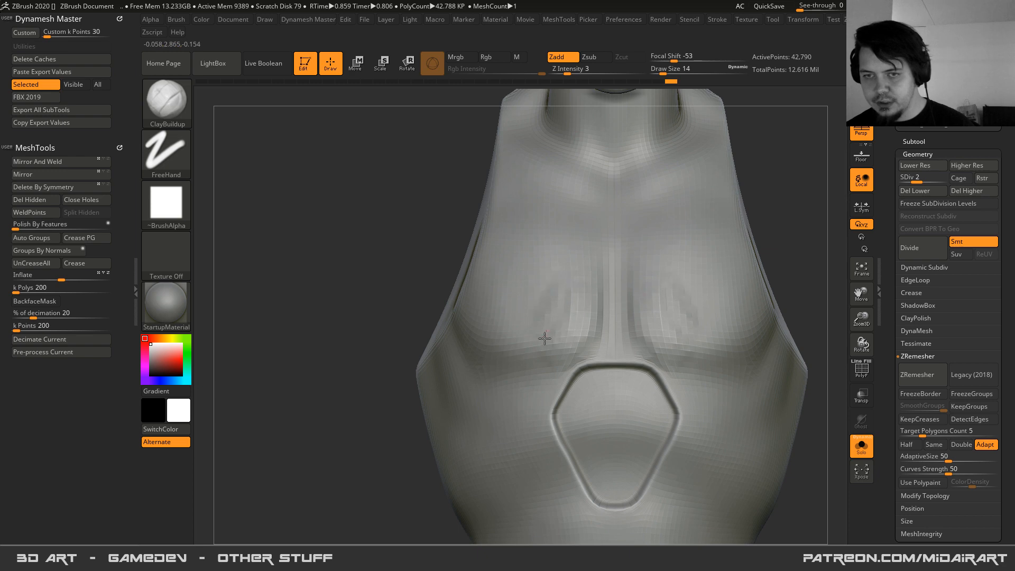
key(shift)
mouse_move(544, 288)
right_down()
mouse_move(566, 280)
mouse_move(549, 273)
right_up()
mouse_move(539, 309)
right_down()
mouse_move(519, 287)
mouse_move(532, 299)
right_up()
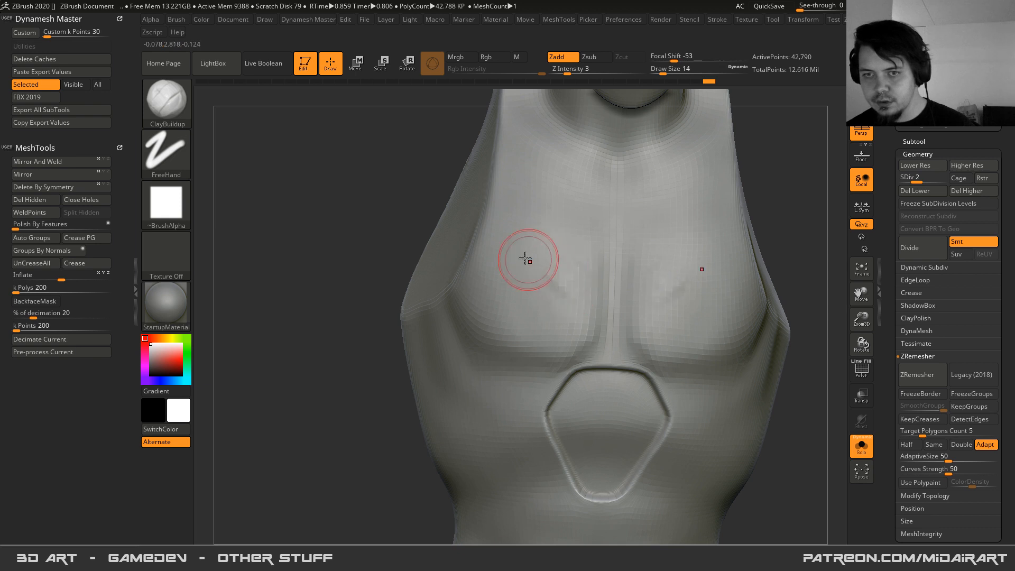
mouse_move(511, 302)
shift+mouse_down()
mouse_move(568, 272)
mouse_move(537, 328)
mouse_move(566, 291)
mouse_move(549, 317)
shift+mouse_up()
- Display the torso together with the suit and subdivide the torso up to level 5
click(861, 445)
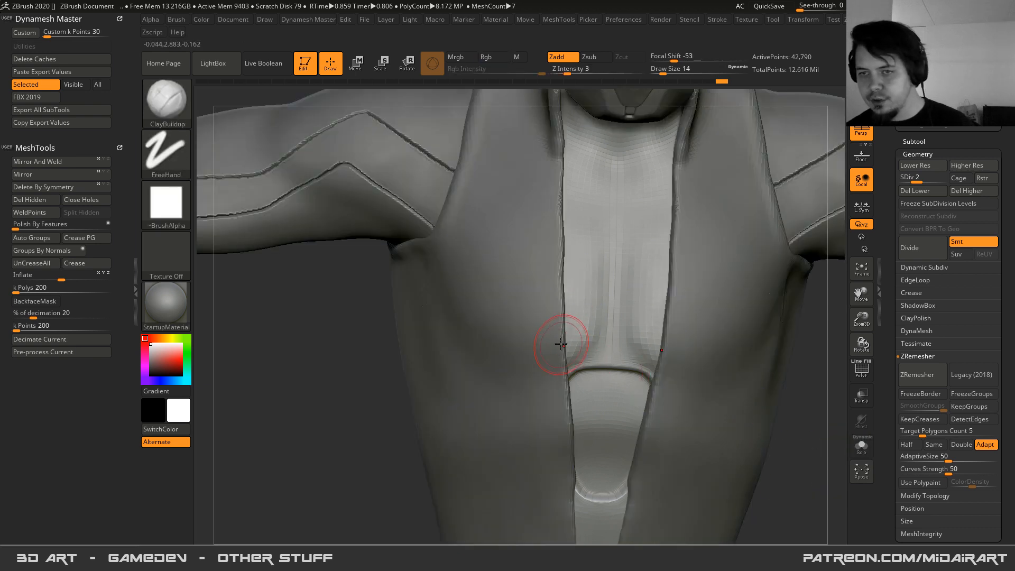
key(d)
key(d)
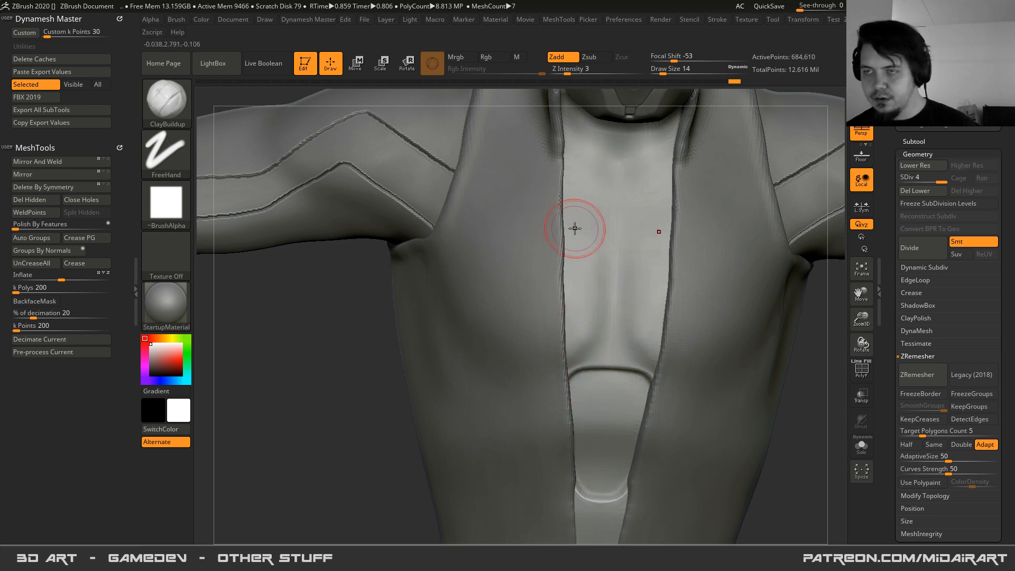
key(ctrl)
key(ctrl+d)
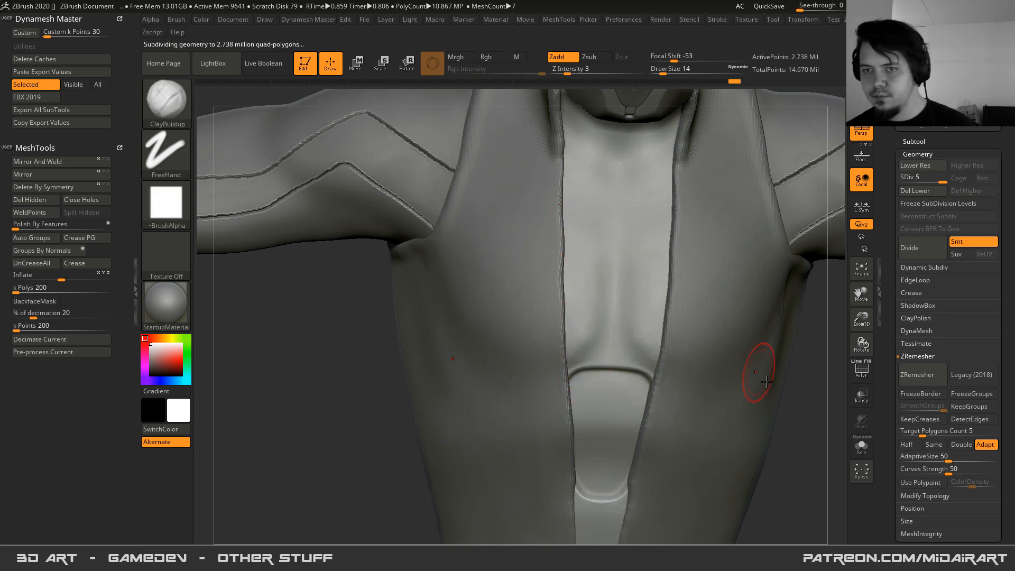
alt+right_drag(553, 270, 545, 314)
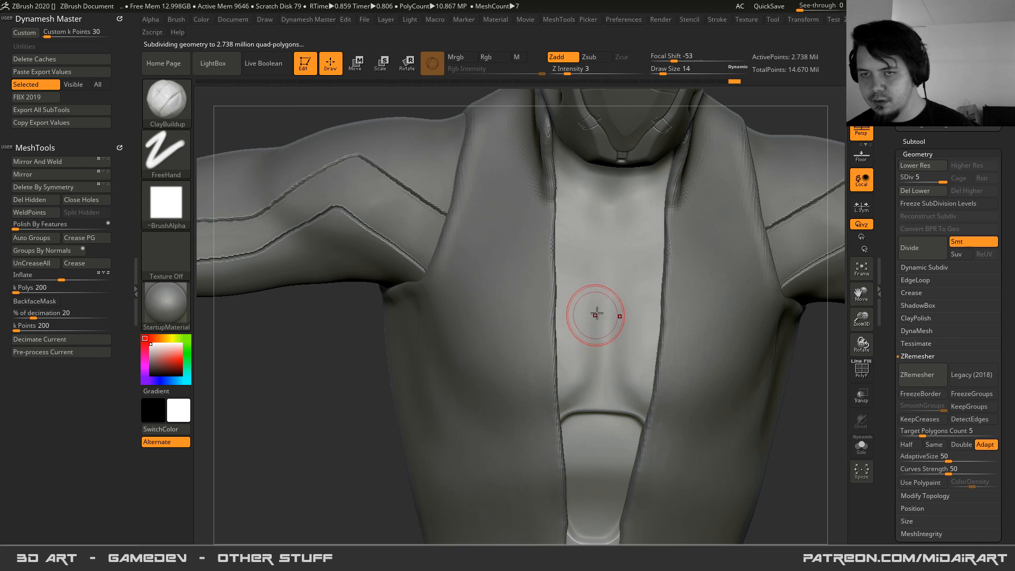
- Try carving vertical creases down the chest between the suit edges with the DamStandard brush at draw sizes 14 and 6
key(b)
key(d)
key(s)
drag(608, 227, 612, 346)
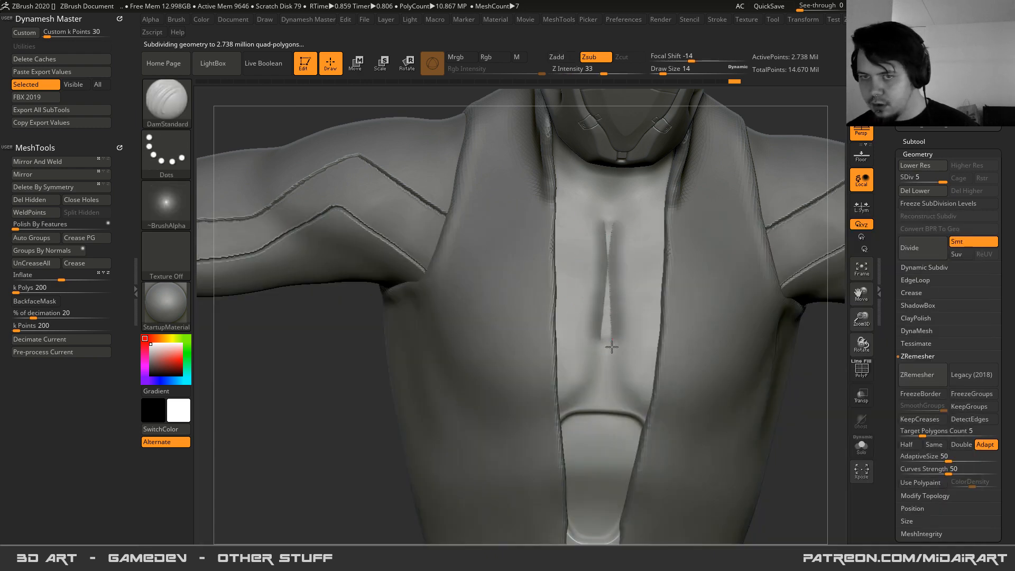
key(ctrl+z)
key(space)
drag(578, 234, 579, 347)
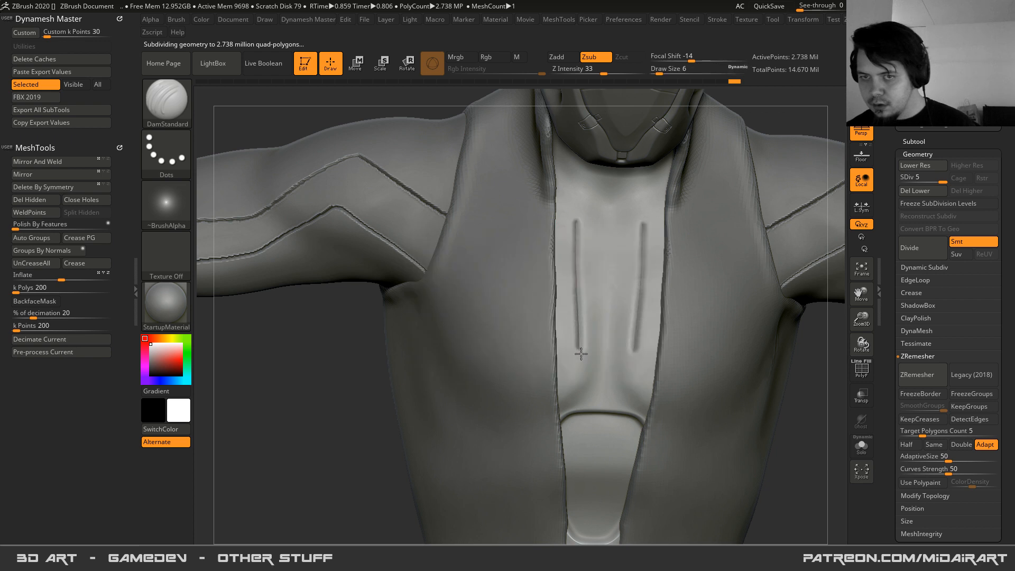
key(ctrl+z)
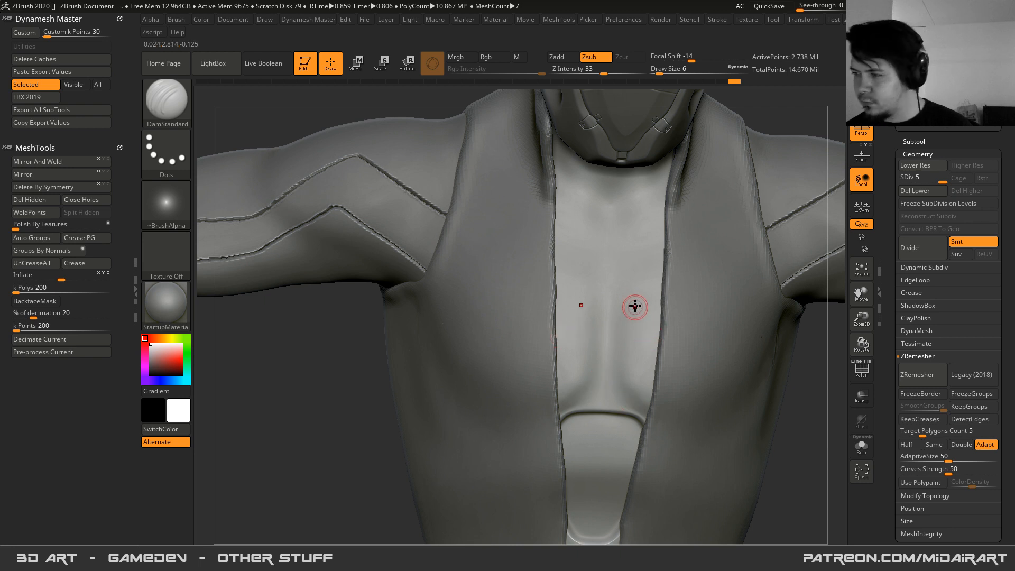
- Mask thin mirrored angled lines on the exposed chest at draw size 2, kinking outward towards the suit's edges
key(ctrl)
ctrl+drag(633, 300, 646, 364)
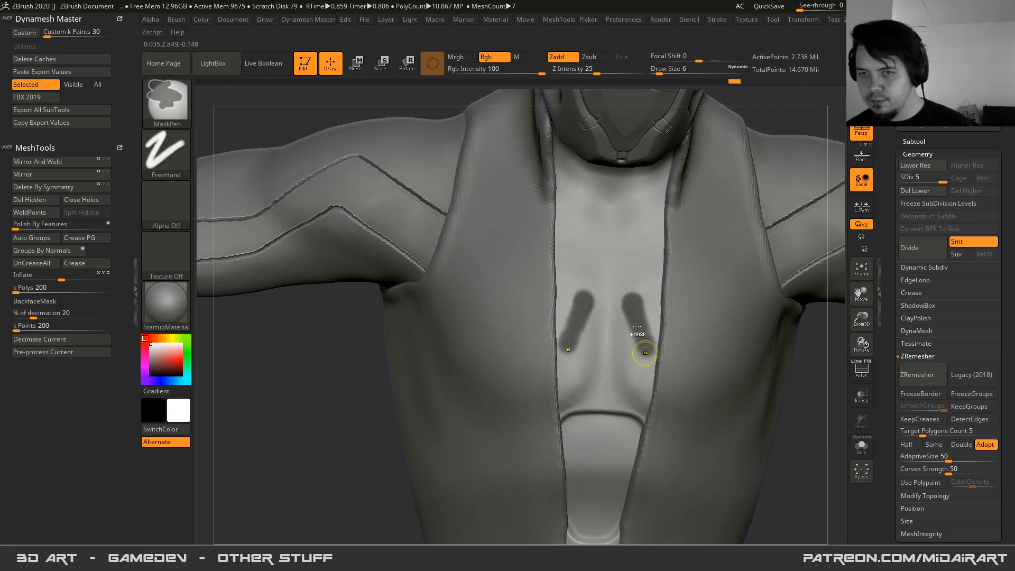
key(space)
key(ctrl)
drag(630, 312, 655, 394)
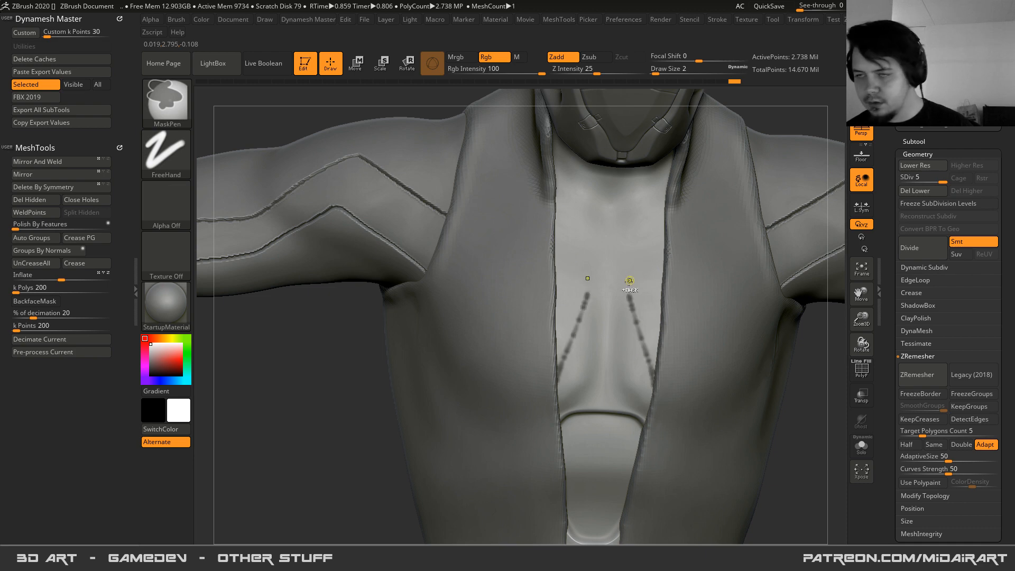
ctrl+drag(654, 263, 626, 299)
- Continue the mirrored mask lines from the chest kinks up across the collarbones to the base of the neck
mouse_move(612, 259)
right_down()
mouse_move(610, 339)
mouse_move(601, 285)
mouse_move(629, 272)
right_up()
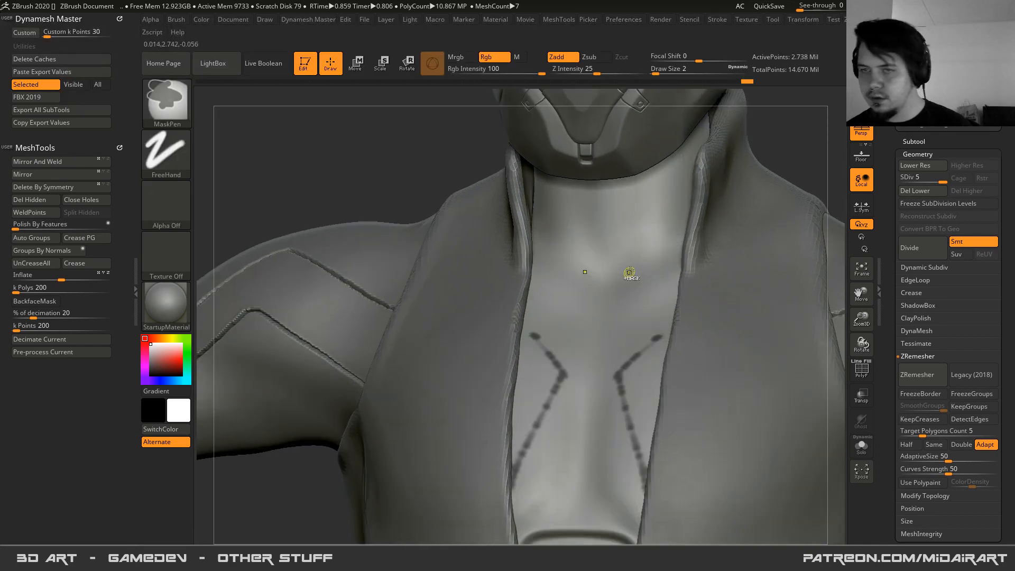
ctrl+drag(631, 227, 644, 292)
key(ctrl+z)
ctrl+drag(635, 247, 653, 316)
ctrl+drag(634, 230, 636, 248)
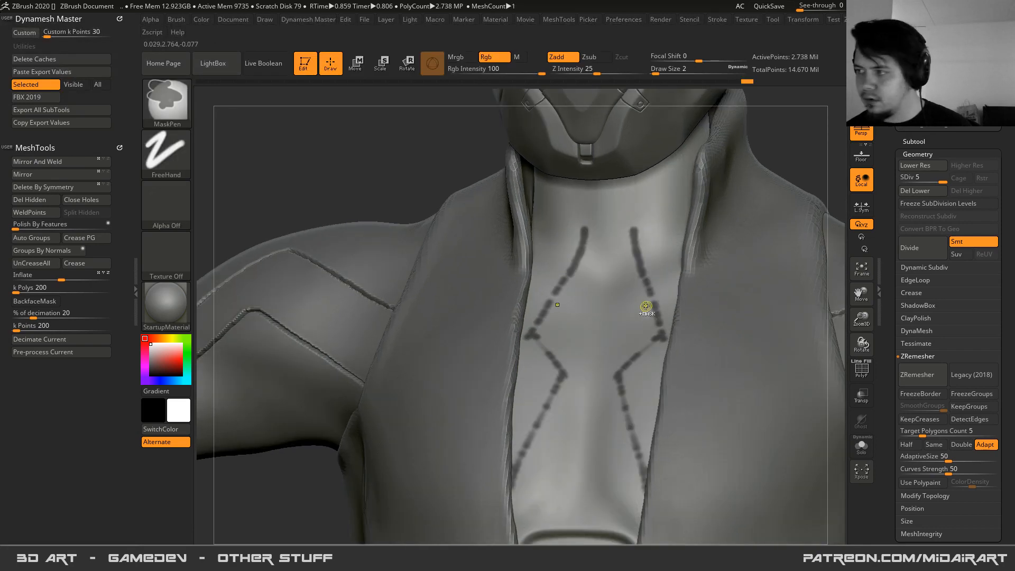
key(ctrl)
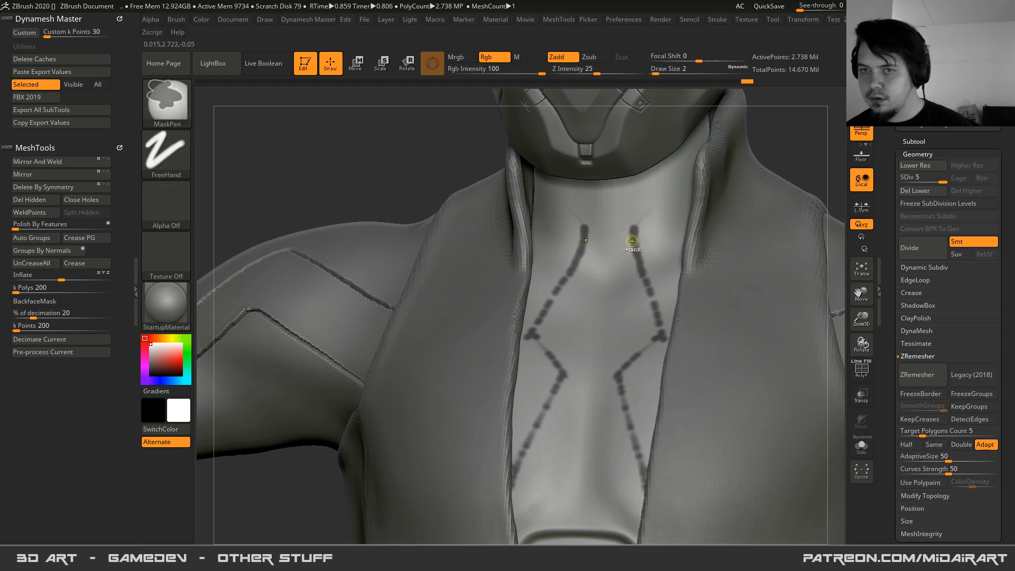
- Extend the mirrored mask lines up the neck and sketch mirrored marks down the sternum and lower chest at draw size 2
mouse_move(631, 233)
right_down()
mouse_move(627, 174)
mouse_move(636, 169)
right_up()
key(ctrl)
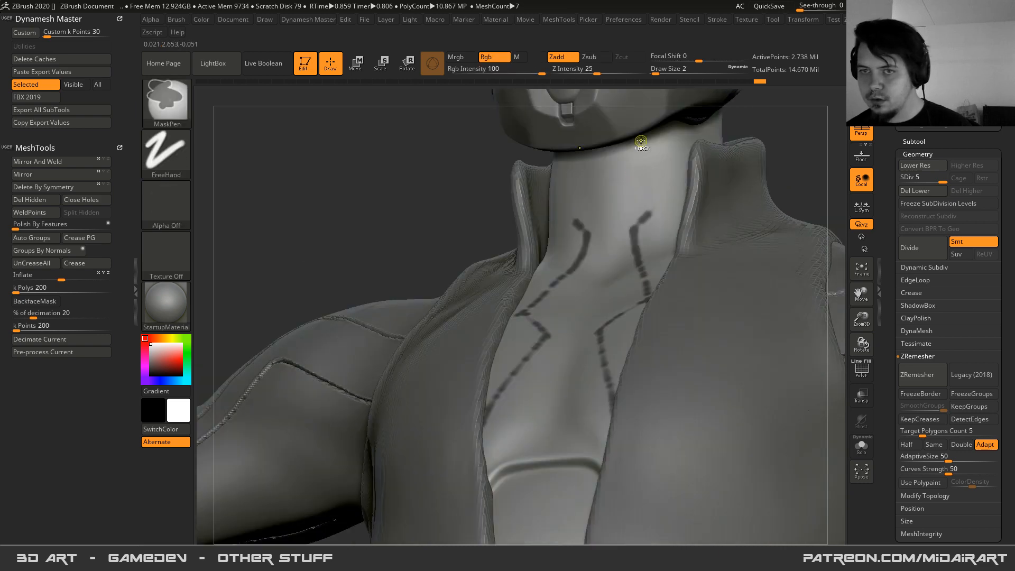
ctrl+drag(644, 134, 646, 203)
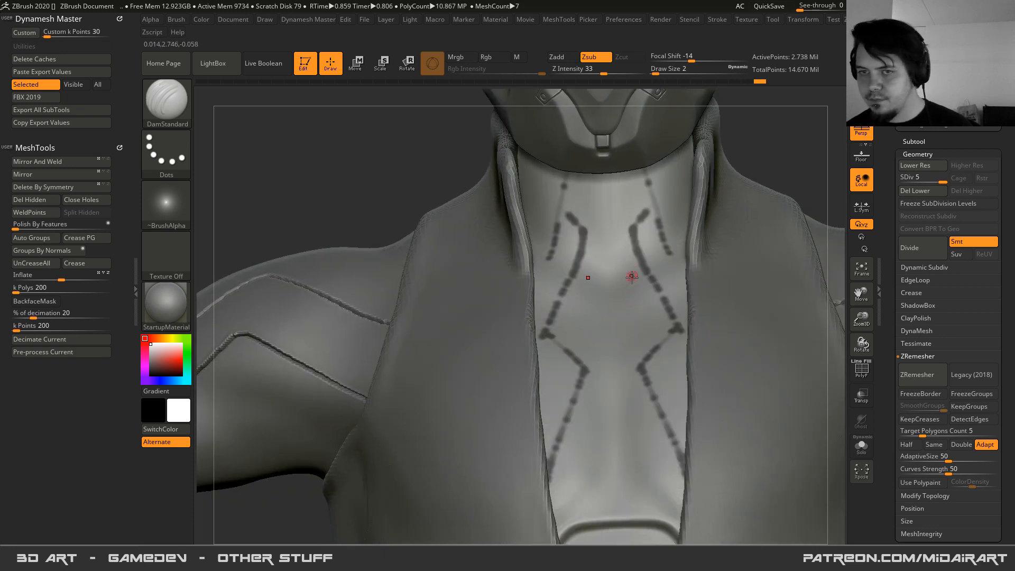
mouse_move(608, 254)
ctrl+mouse_down()
mouse_move(608, 373)
mouse_move(576, 492)
ctrl+mouse_up()
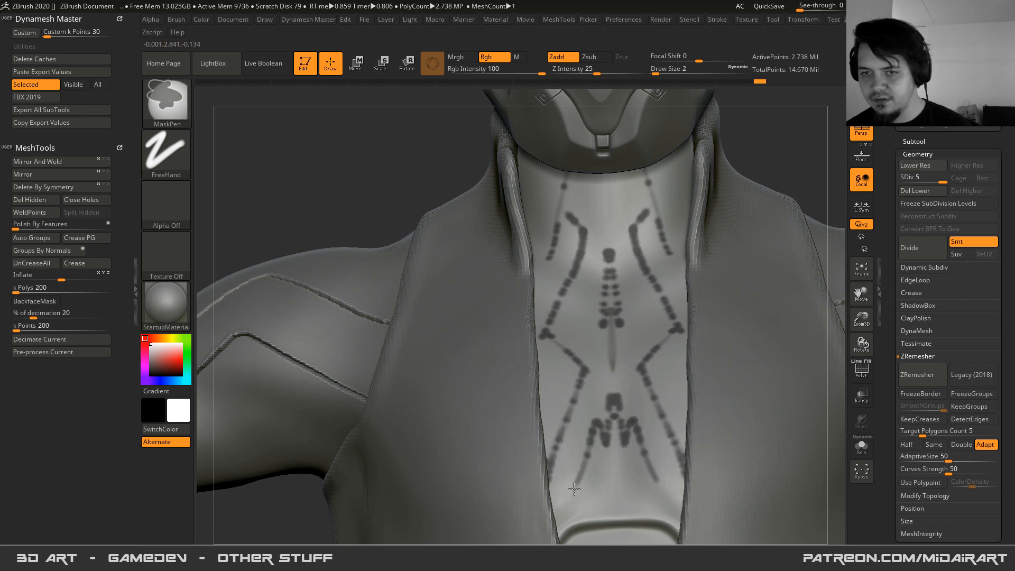
mouse_move(595, 423)
ctrl+mouse_down()
mouse_move(591, 377)
mouse_move(570, 463)
ctrl+mouse_up()
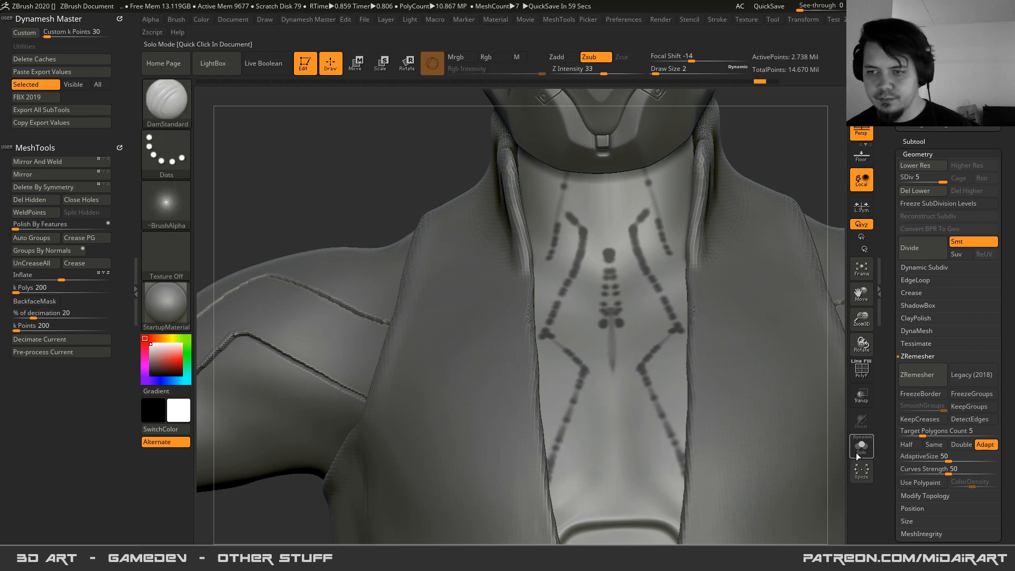
- Isolate the torso and clear the sketched mask from its chest and neck
click(860, 449)
mouse_move(560, 371)
right_down()
mouse_move(566, 324)
mouse_move(489, 281)
right_up()
key(ctrl)
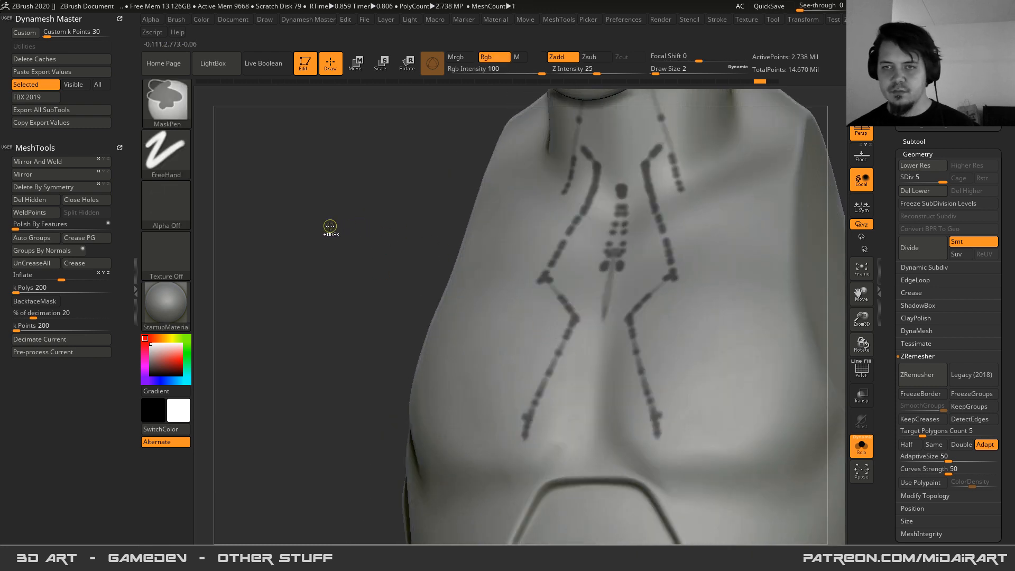
ctrl+drag(367, 250, 403, 295)
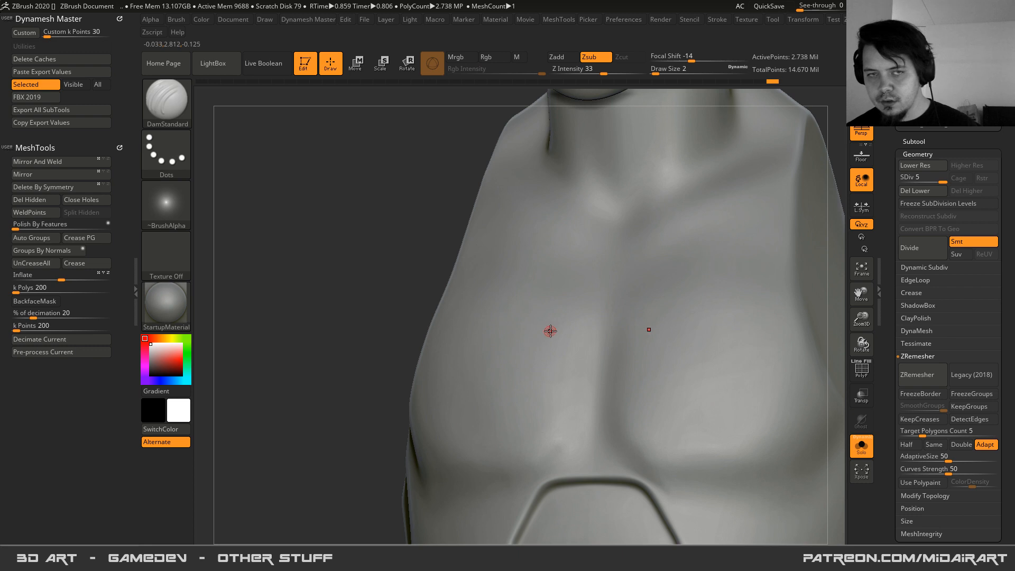
- Set the DamStandard brush to draw size 4 and adjust its Lazy Mouse radius
mouse_move(569, 301)
mouse_down()
mouse_move(479, 454)
mouse_move(557, 303)
mouse_move(503, 400)
mouse_up()
key(ctrl+z)
key(space)
key(ctrl+z)
click(694, 19)
click(725, 21)
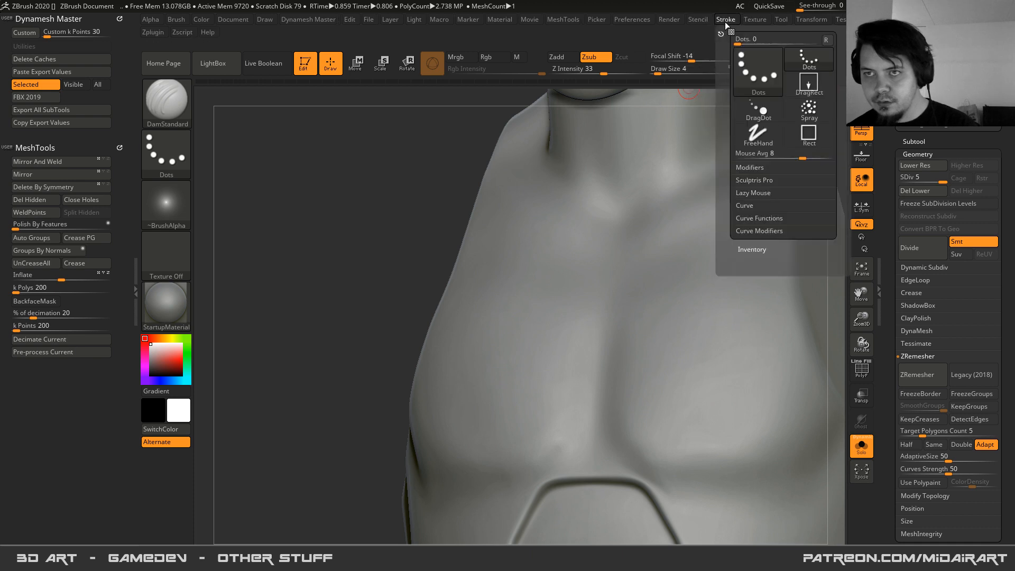
click(744, 195)
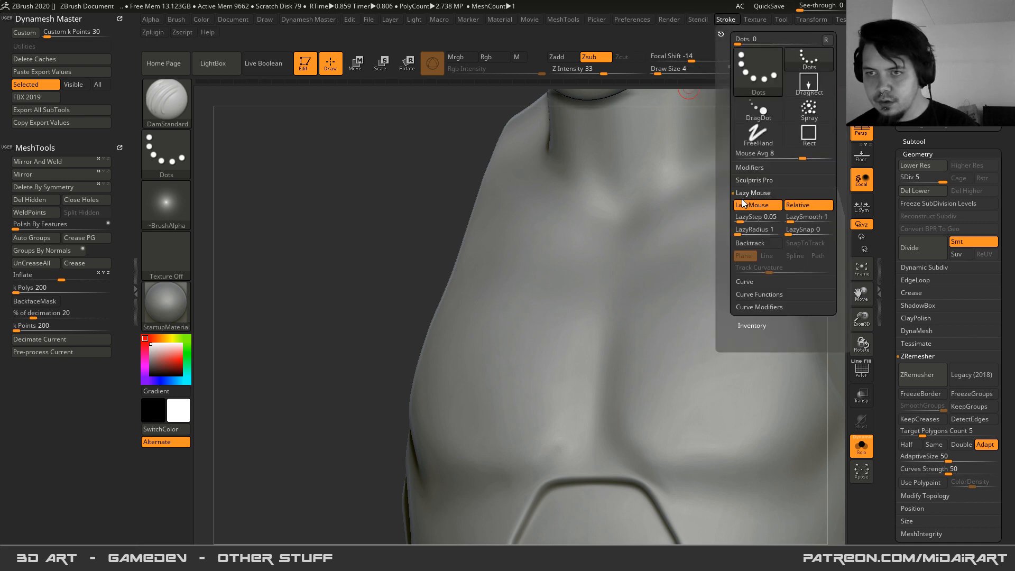
drag(742, 220, 743, 234)
- Try carving a slanted crease down the isolated torso's chest with DamStandard and compare its placement with the suit
drag(556, 290, 469, 484)
mouse_move(496, 371)
right_down()
mouse_move(566, 471)
mouse_move(566, 502)
right_up()
mouse_move(567, 451)
ctrl+right_down()
mouse_move(546, 262)
mouse_move(566, 335)
ctrl+right_up()
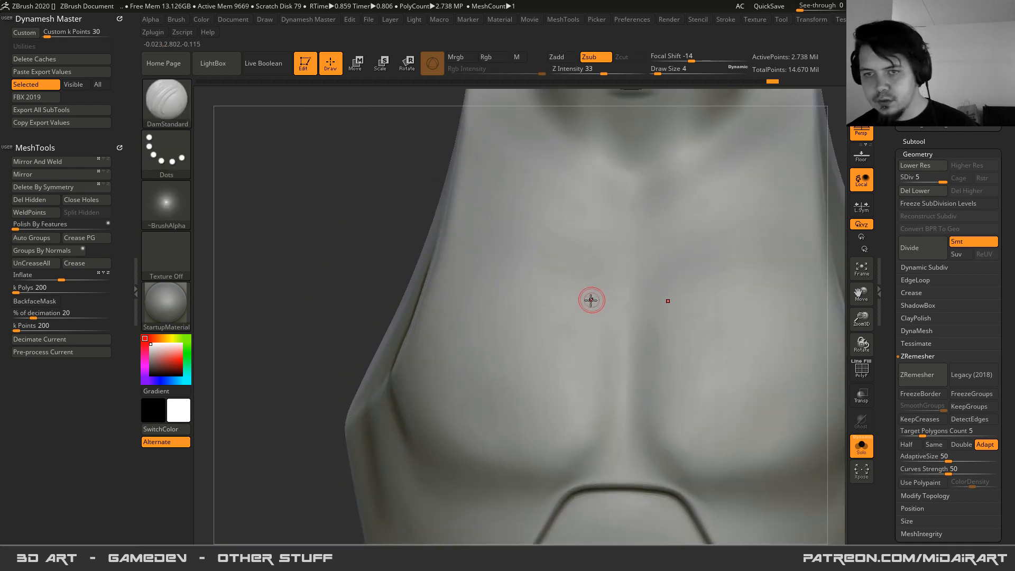
key(space)
drag(590, 299, 587, 299)
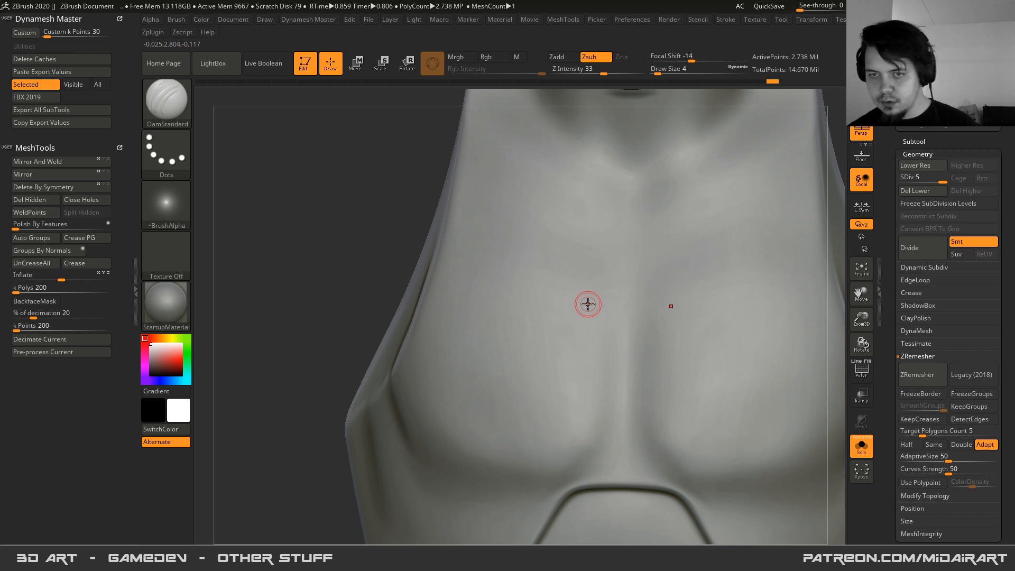
drag(557, 360, 501, 440)
key(ctrl+z)
click(861, 446)
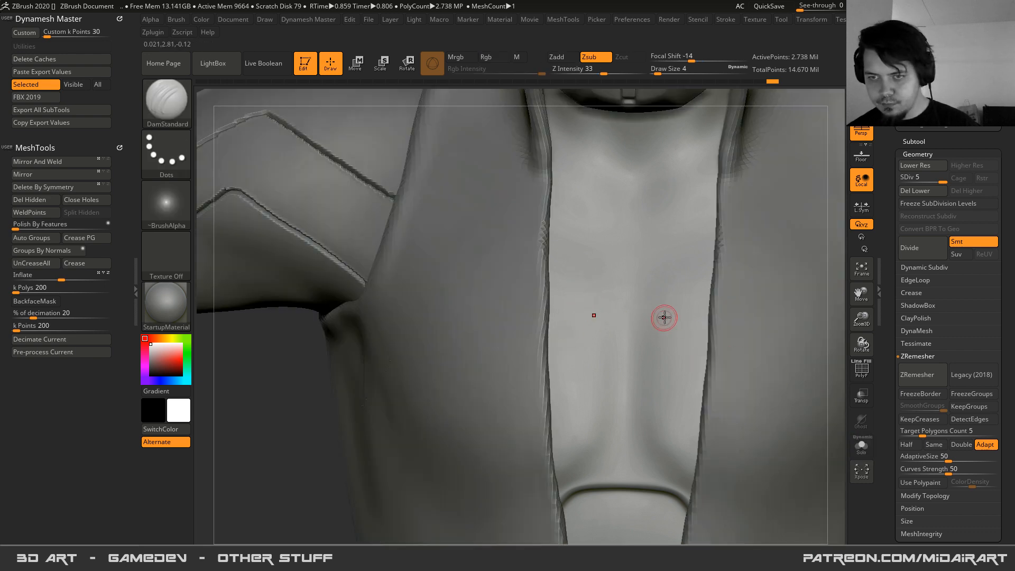
click(860, 446)
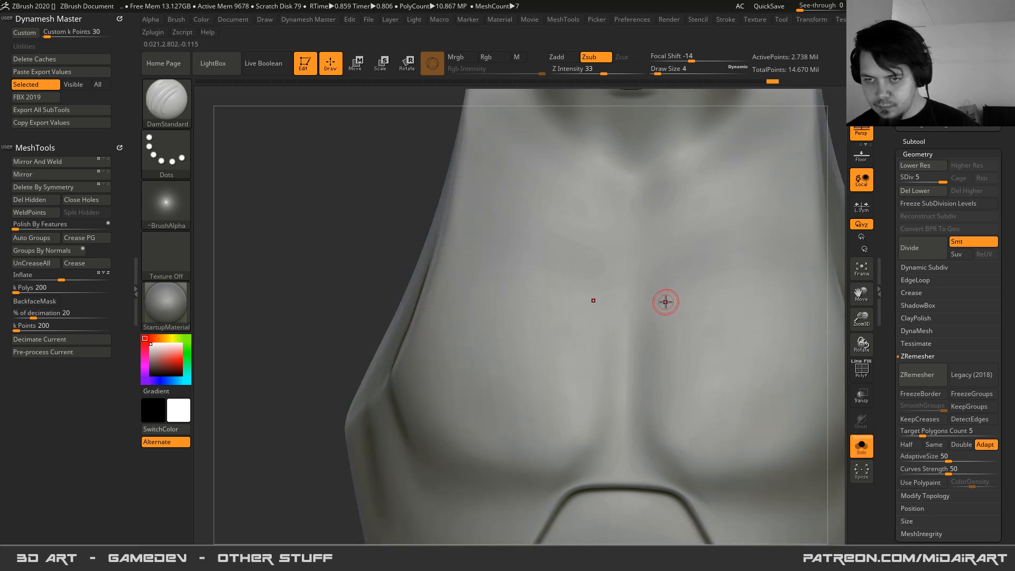
- Try carving mirrored diagonal creases from beside the sternum across the lower chest and check them against the suit opening
drag(686, 332, 756, 443)
ctrl+right_drag(553, 360, 589, 489)
mouse_move(591, 450)
ctrl+right_down()
mouse_move(518, 438)
mouse_move(460, 276)
ctrl+right_up()
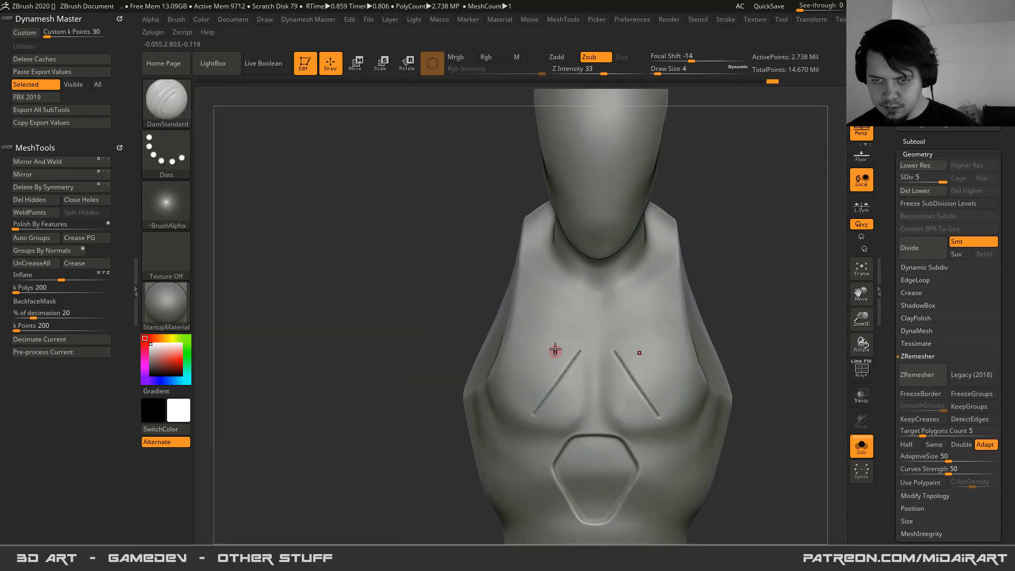
mouse_move(550, 317)
ctrl+right_down()
mouse_move(590, 373)
mouse_move(548, 301)
mouse_move(654, 363)
ctrl+right_up()
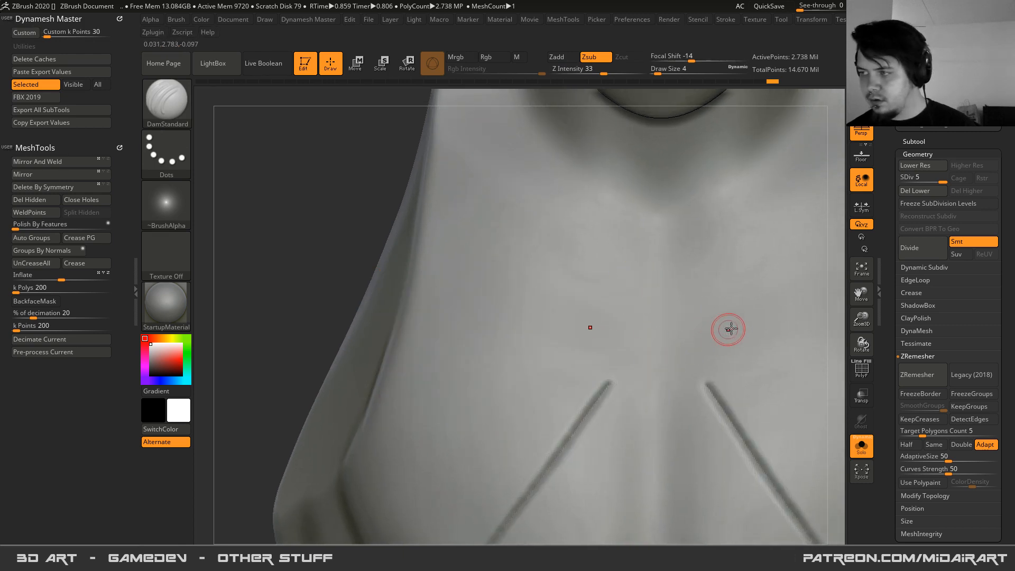
ctrl+right_drag(717, 329, 737, 333)
click(863, 448)
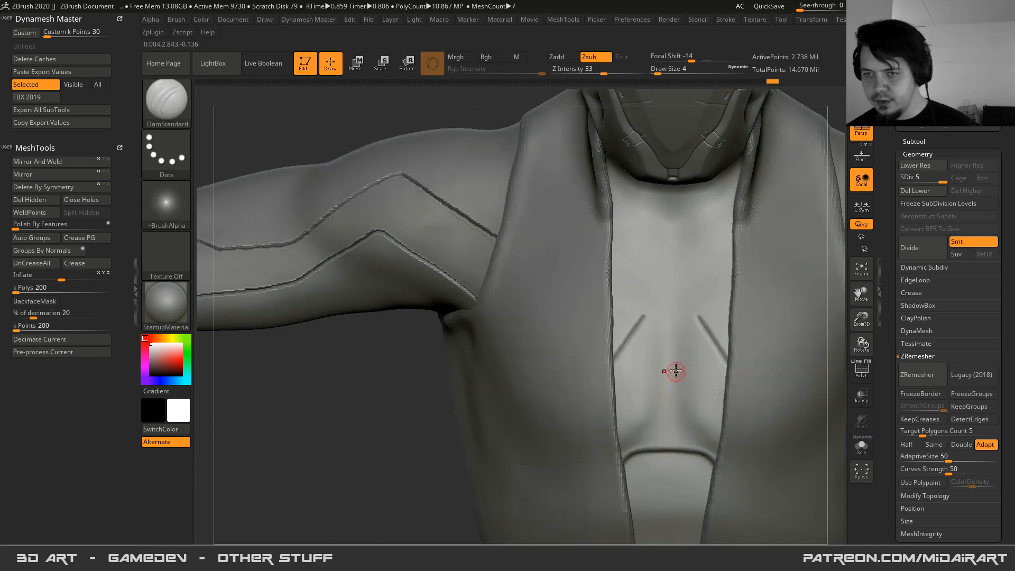
right_drag(674, 371, 697, 375)
- Carve steeper mirrored diagonal creases down the isolated lower chest, with short upper segments kinking outward from their inner ends
click(861, 446)
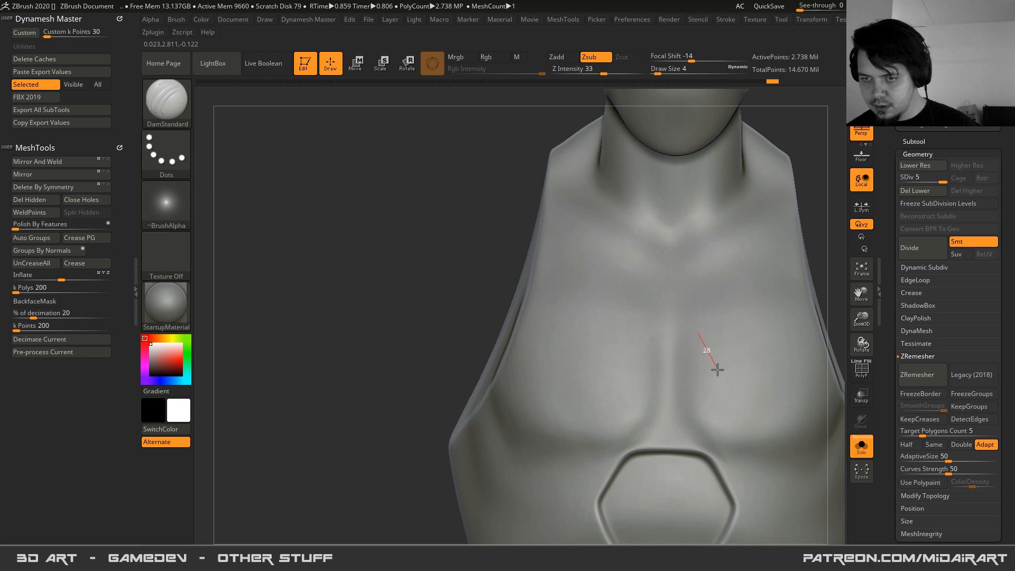
drag(735, 397, 753, 432)
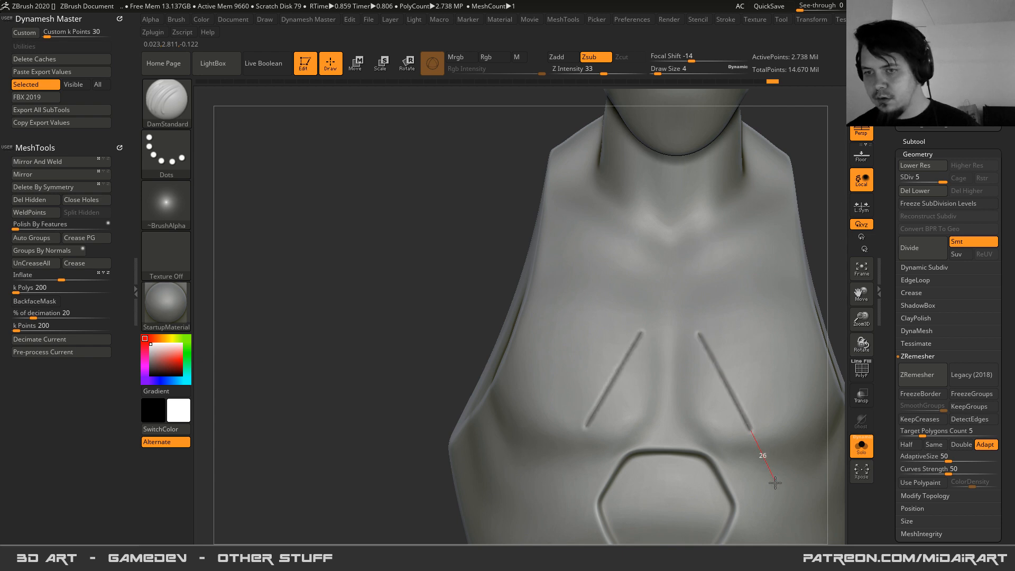
ctrl+right_drag(702, 334, 709, 381)
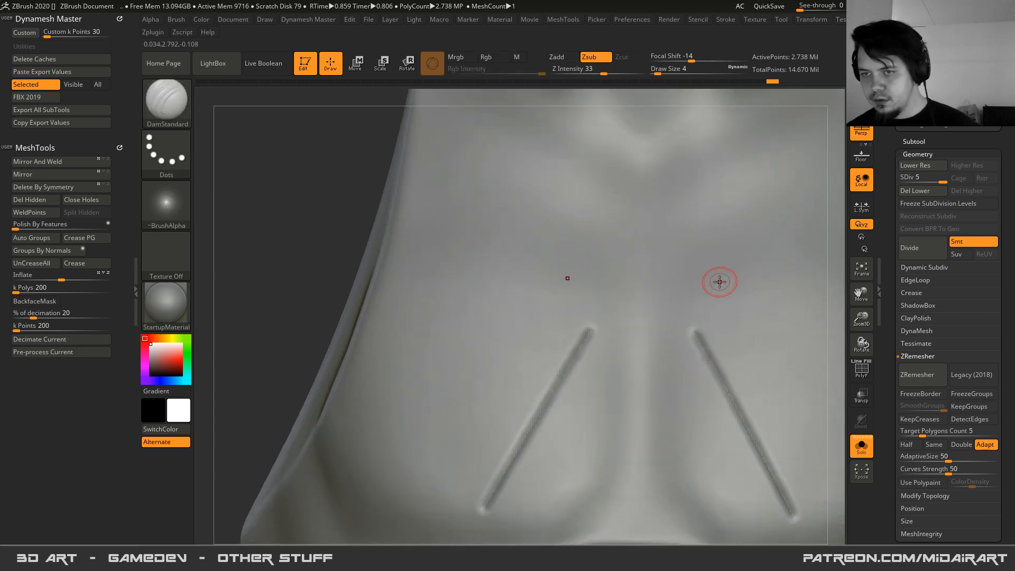
drag(716, 293, 668, 382)
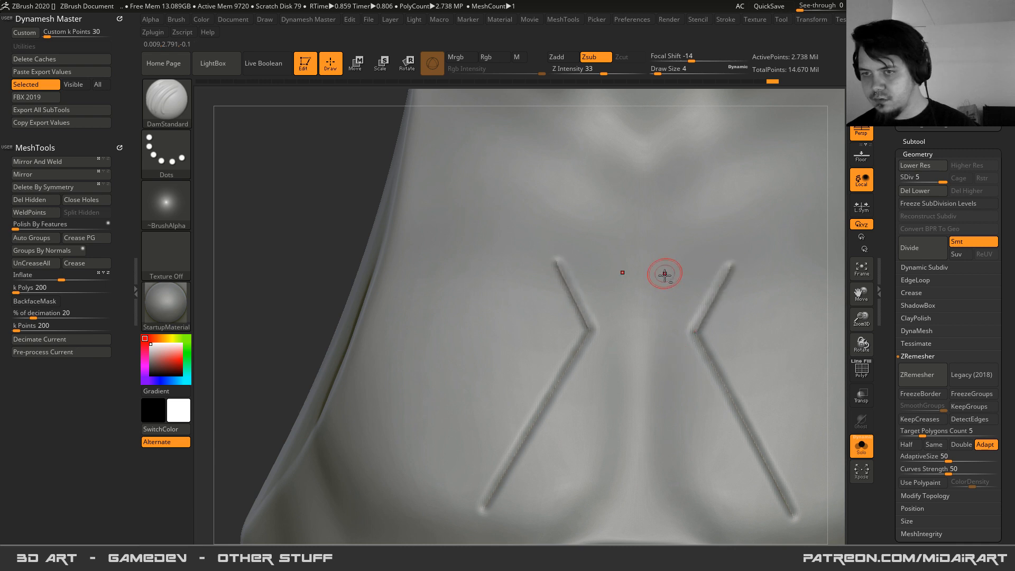
- Try carving mirrored creases from the base of the neck down towards the kinked chest creases
alt+right_drag(664, 274, 667, 247)
drag(665, 243, 687, 323)
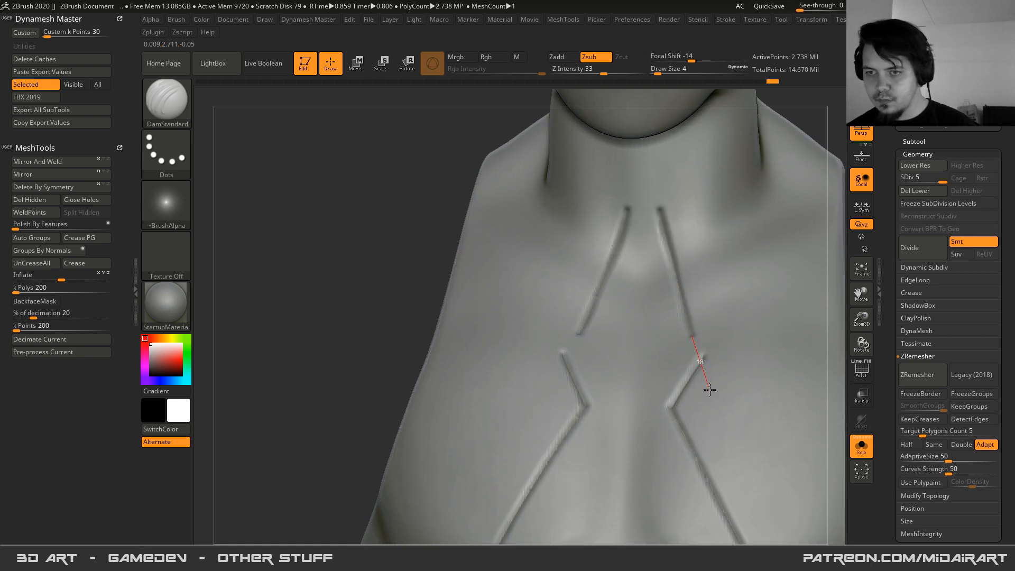
key(ctrl+z)
mouse_move(671, 220)
mouse_down()
mouse_move(677, 297)
mouse_move(697, 357)
mouse_up()
drag(717, 412, 717, 412)
right_drag(696, 317, 693, 372)
key(ctrl+z)
- Try extending the kinked chest creases from their upper ends up to the throat at draw size 4
right_drag(671, 283, 652, 296)
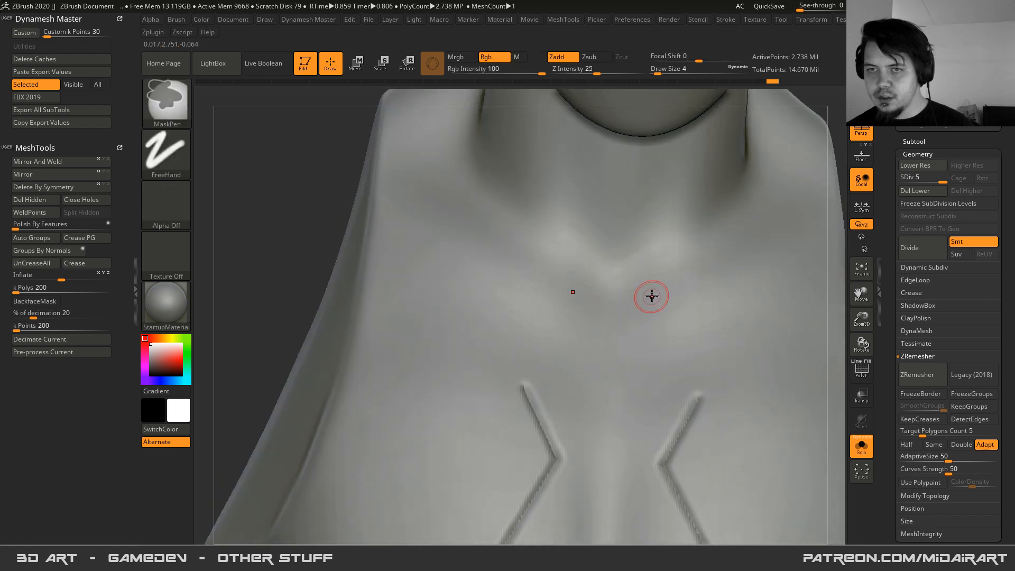
mouse_move(655, 190)
mouse_down()
mouse_move(671, 351)
mouse_move(725, 448)
mouse_up()
mouse_move(706, 332)
right_down()
mouse_move(689, 369)
mouse_move(671, 319)
right_up()
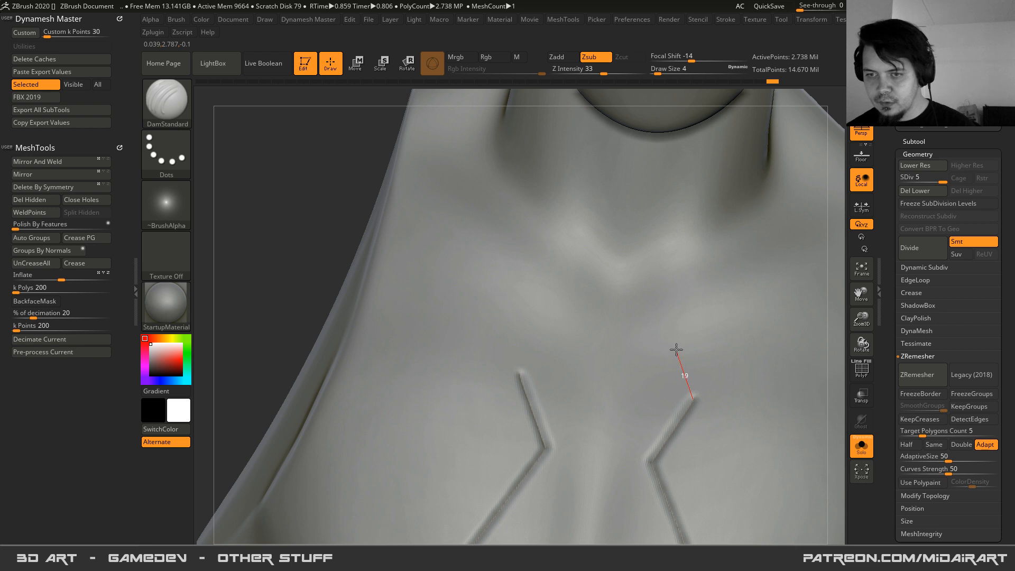
mouse_move(665, 314)
mouse_down()
mouse_move(659, 227)
mouse_move(670, 169)
mouse_up()
key(ctrl+z)
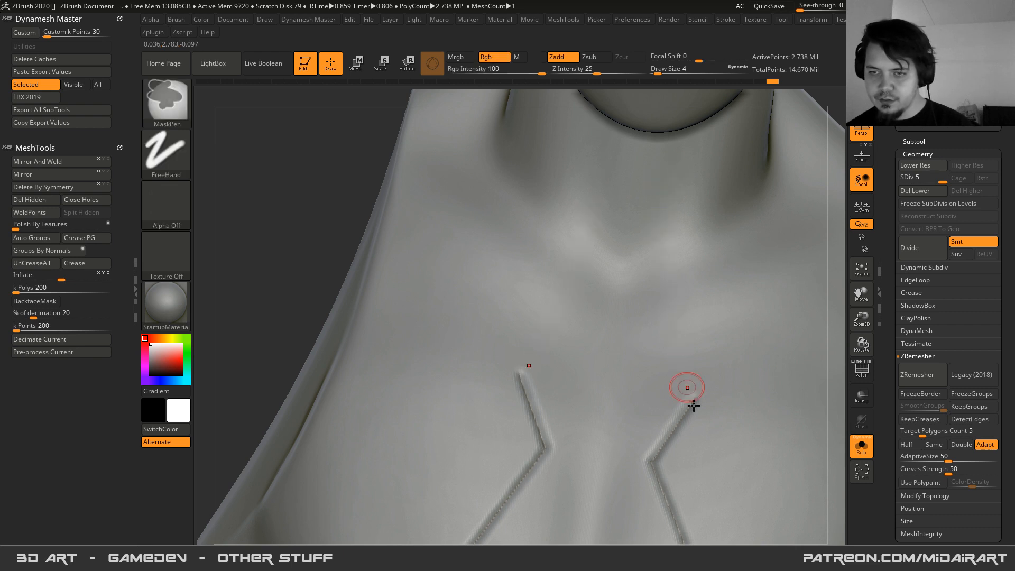
mouse_move(675, 331)
mouse_down()
mouse_move(661, 220)
mouse_move(679, 159)
mouse_up()
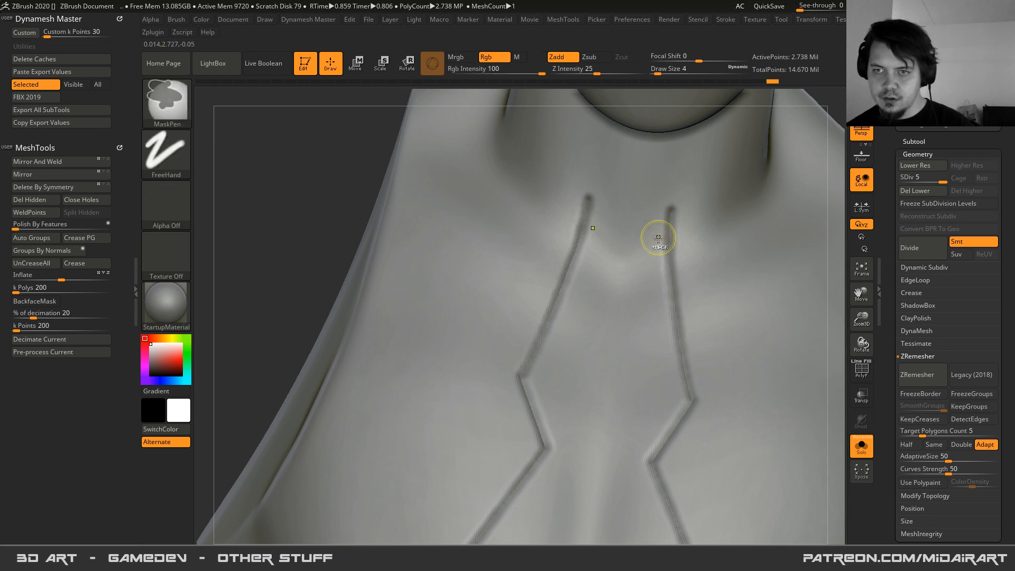
key(ctrl+z)
- Retry the mirrored connecting creases between the throat and the kinked chest creases at different angles
mouse_move(660, 235)
mouse_down()
mouse_move(667, 357)
mouse_move(720, 450)
mouse_up()
key(ctrl+z)
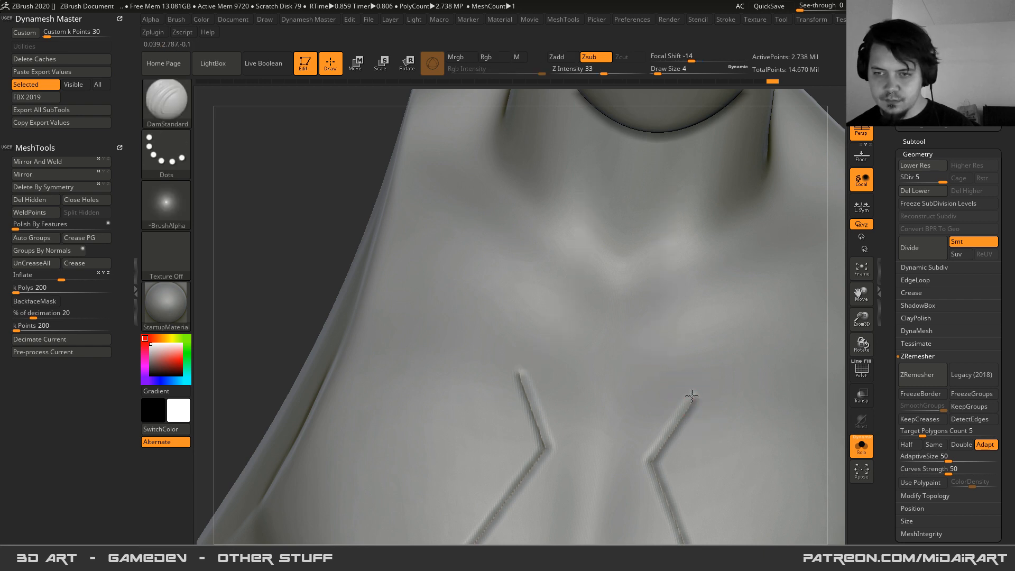
drag(674, 354, 646, 175)
key(ctrl+z)
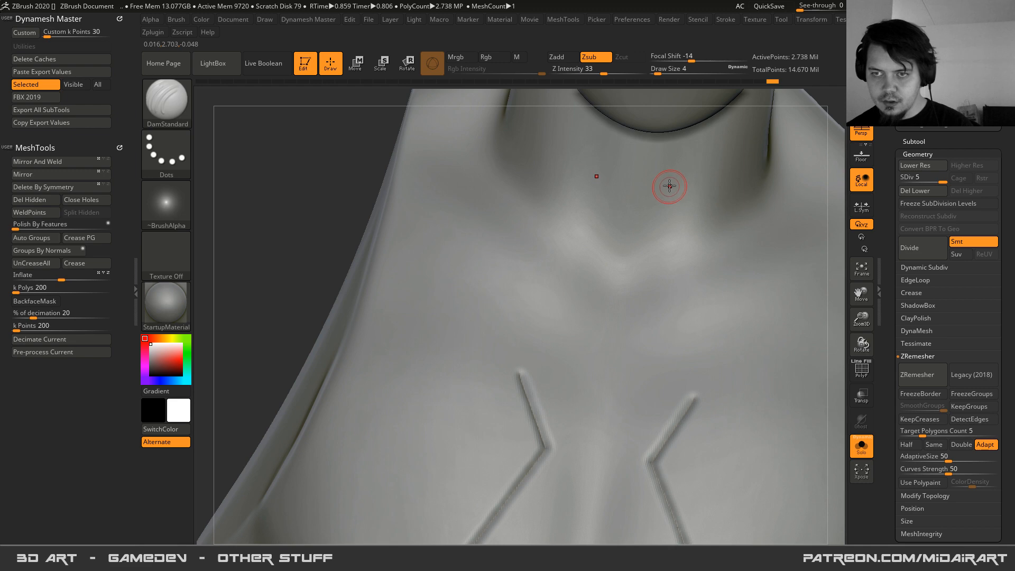
mouse_move(667, 209)
mouse_down()
mouse_move(664, 290)
mouse_move(710, 446)
mouse_up()
mouse_move(683, 306)
right_down()
mouse_move(670, 360)
mouse_move(690, 324)
mouse_move(673, 199)
right_up()
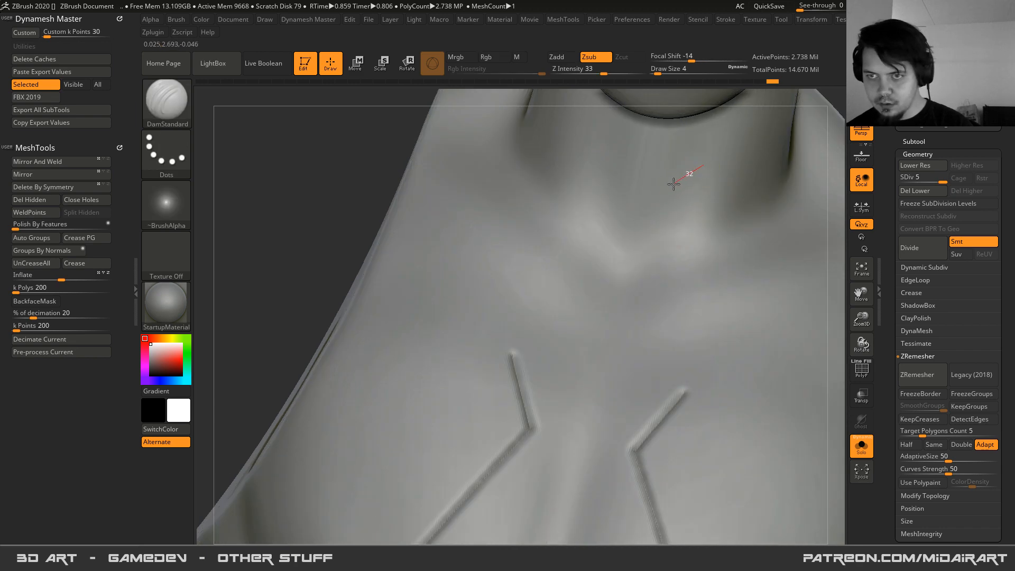
drag(655, 200, 641, 211)
key(ctrl+z)
- Try carving mirrored creases down the neck that angle outward over the collarbones, and check them against the suit
mouse_move(678, 347)
right_down()
mouse_move(655, 317)
mouse_move(647, 252)
mouse_move(680, 177)
mouse_move(695, 183)
mouse_move(696, 205)
right_up()
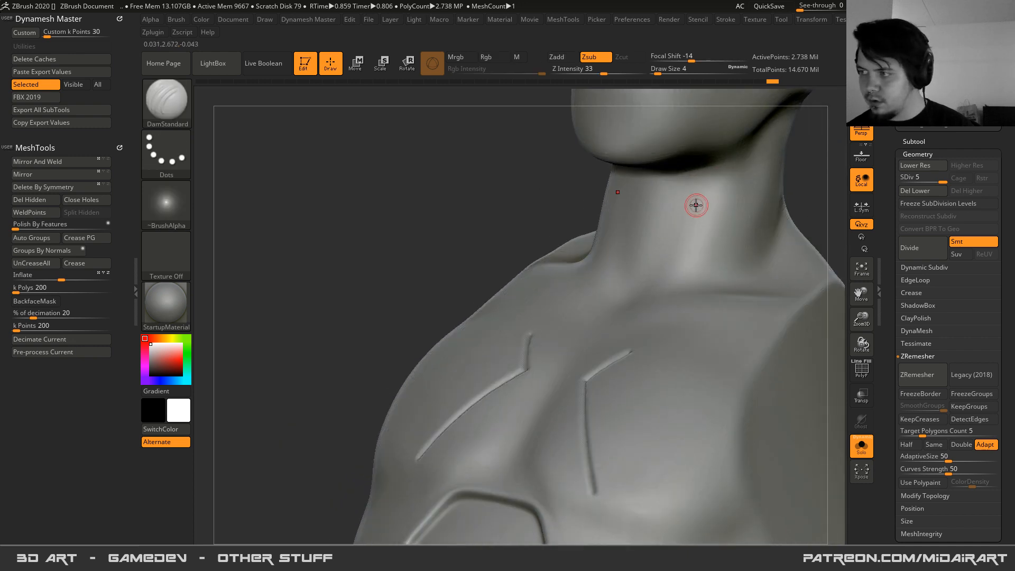
drag(675, 244, 644, 331)
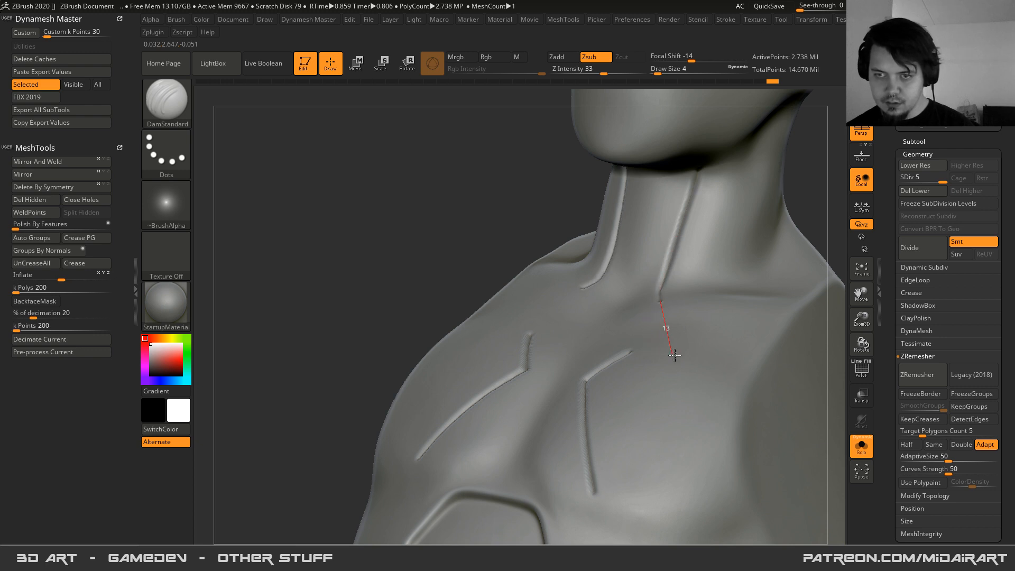
drag(711, 387, 711, 387)
right_drag(656, 331, 640, 305)
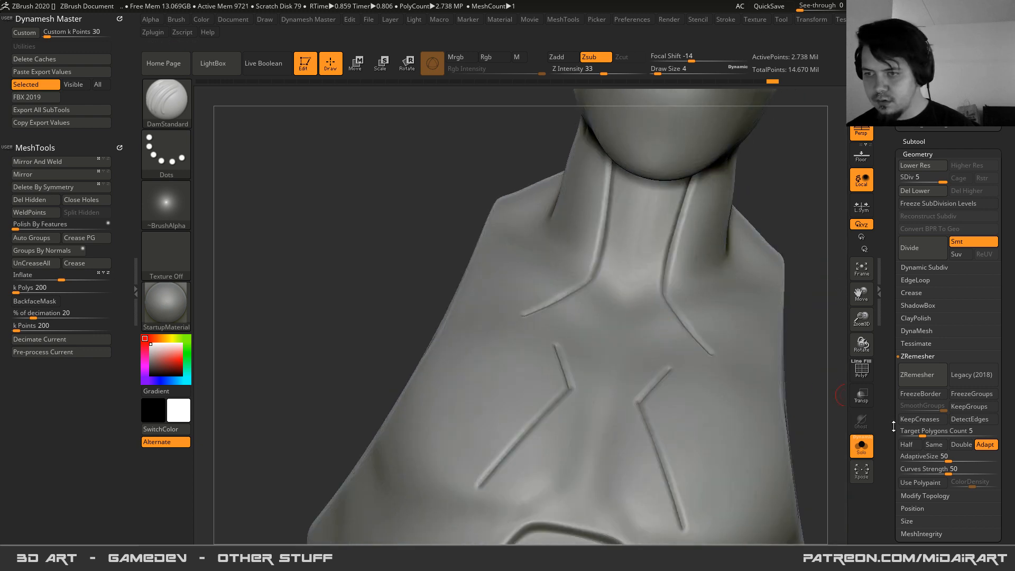
click(865, 452)
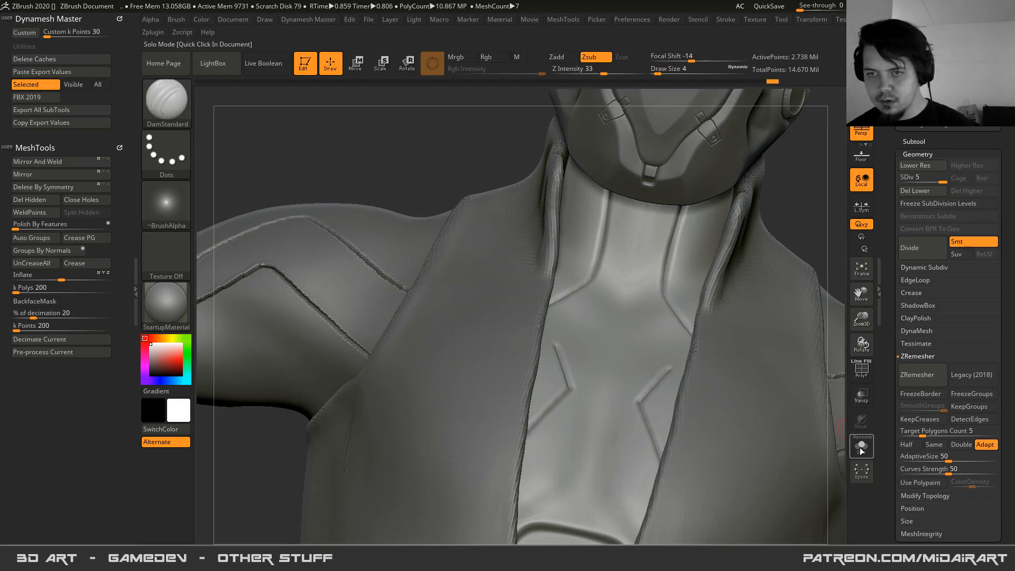
click(862, 448)
- Undo the neck creases and retry carving them from beneath the jaw down to the collarbones
right_drag(629, 292, 691, 184)
drag(700, 245, 700, 246)
key(ctrl+z)
alt+right_drag(704, 183, 702, 239)
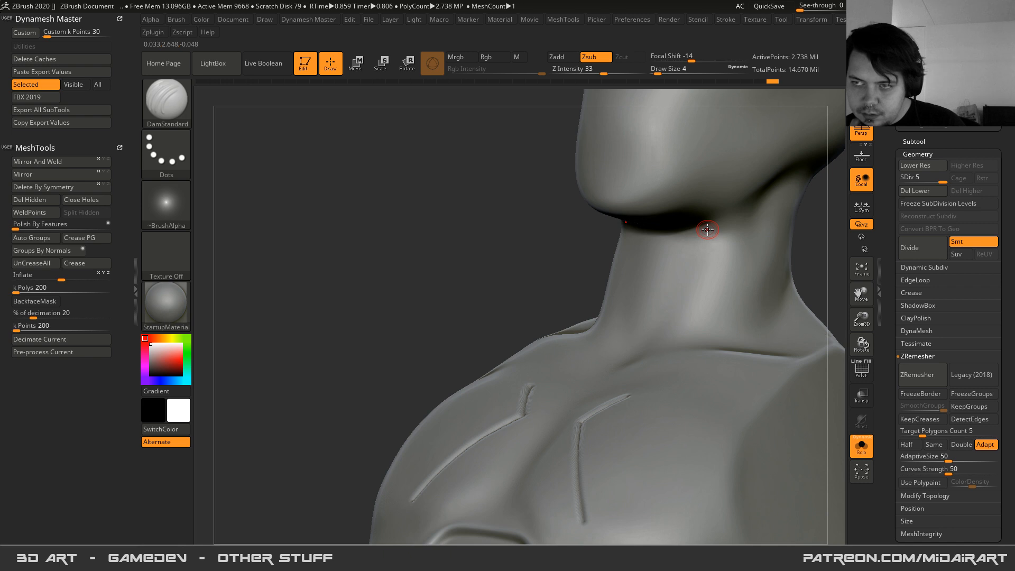
right_drag(687, 255, 714, 230)
drag(707, 272, 668, 344)
key(ctrl+z)
right_drag(692, 235, 704, 250)
drag(704, 251, 727, 255)
- Switch to the Standard brush at Z Intensity 23 and try a raised strip along the side of the neck
right_drag(603, 216, 588, 198)
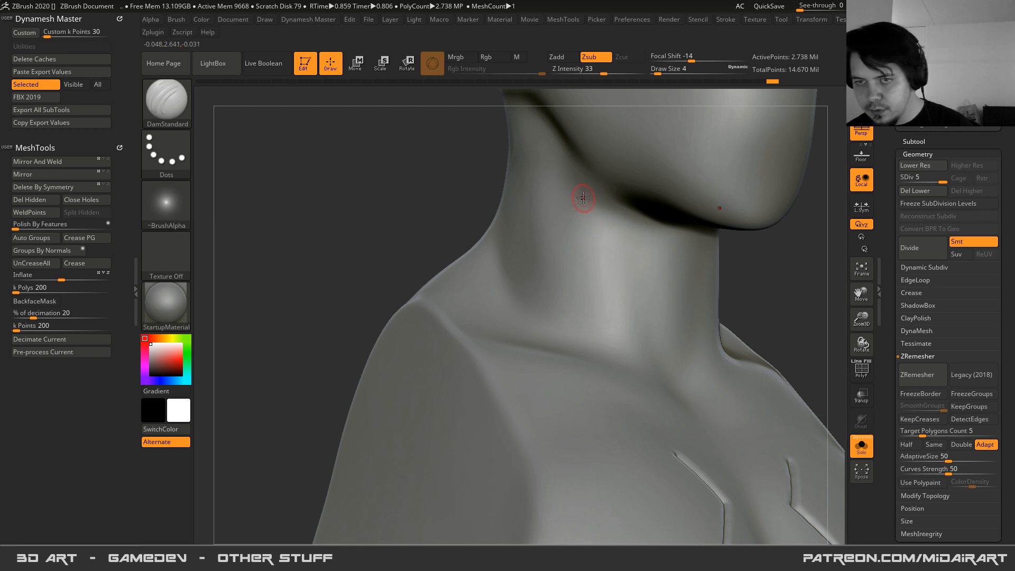
key(b)
key(s)
key(t)
shift+drag(594, 243, 593, 261)
click(596, 70)
drag(595, 236, 599, 277)
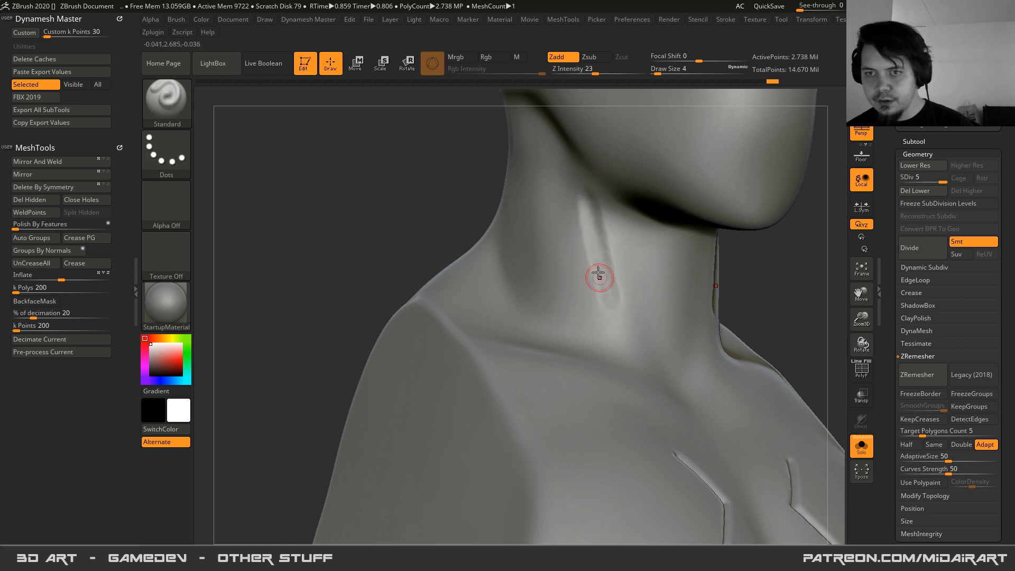
key(ctrl+z)
- Adjust the LazyRadius of the Standard brush and try raised strips down the side of the neck
click(724, 20)
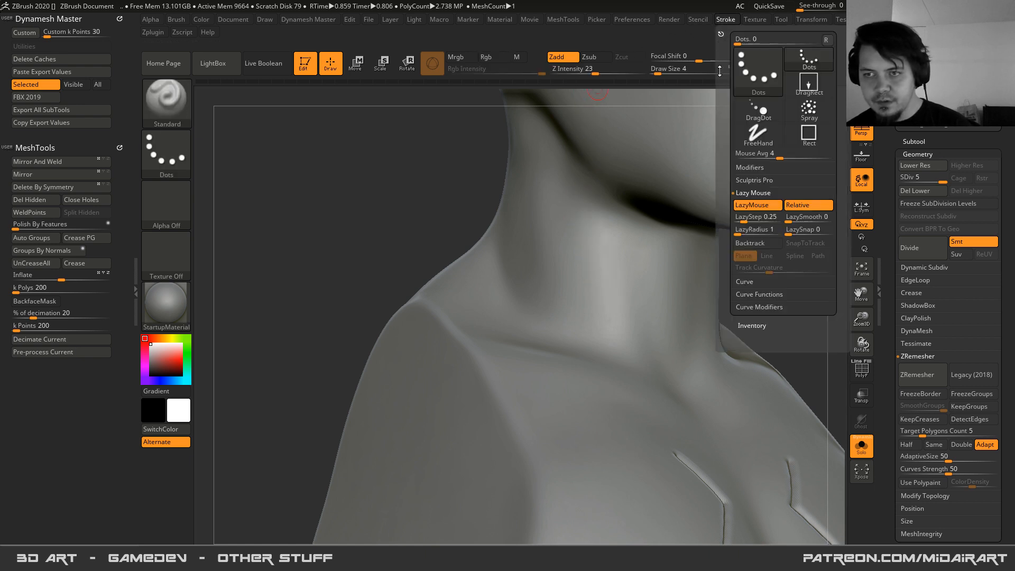
drag(746, 230, 753, 233)
drag(585, 214, 618, 339)
key(ctrl+z)
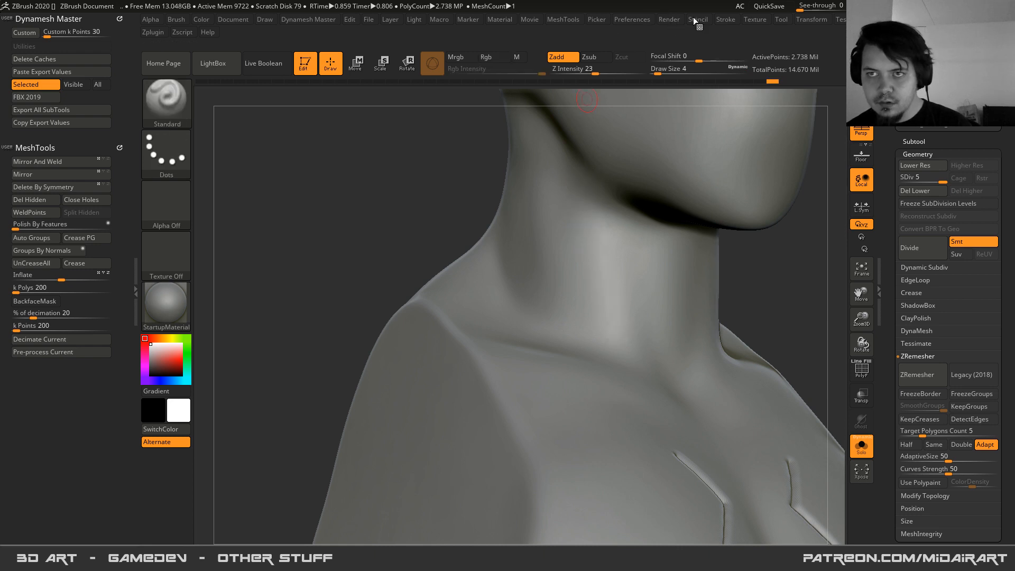
click(724, 20)
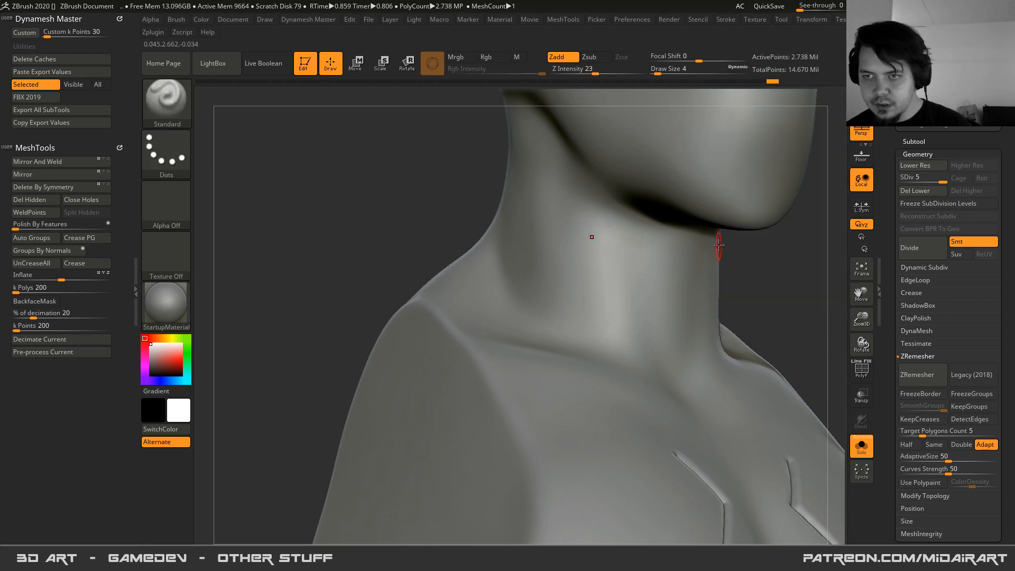
click(720, 17)
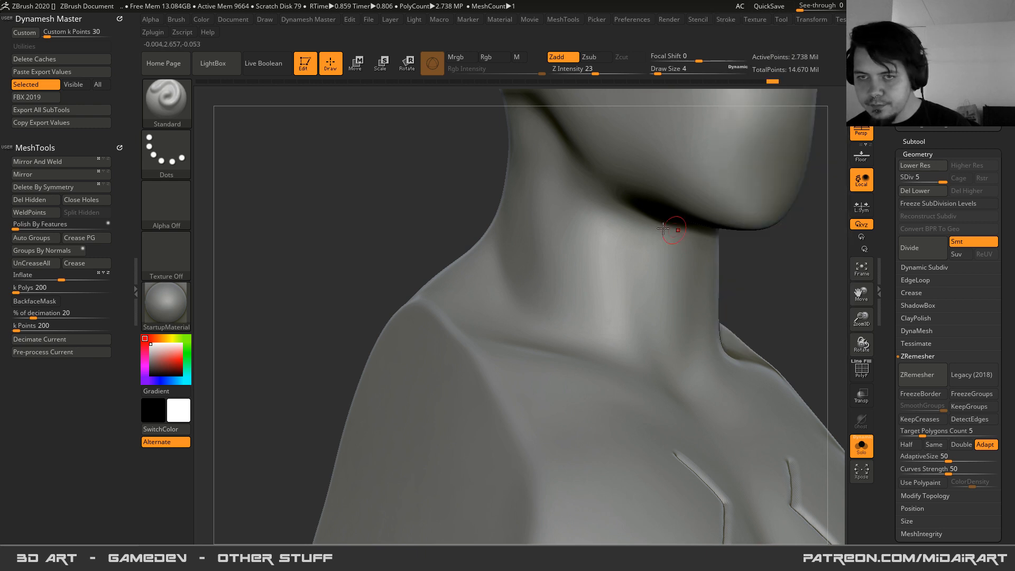
drag(587, 238, 602, 296)
key(ctrl+z)
mouse_move(616, 356)
mouse_down()
mouse_move(580, 192)
mouse_move(616, 369)
mouse_up()
key(ctrl+z)
key(ctrl+z)
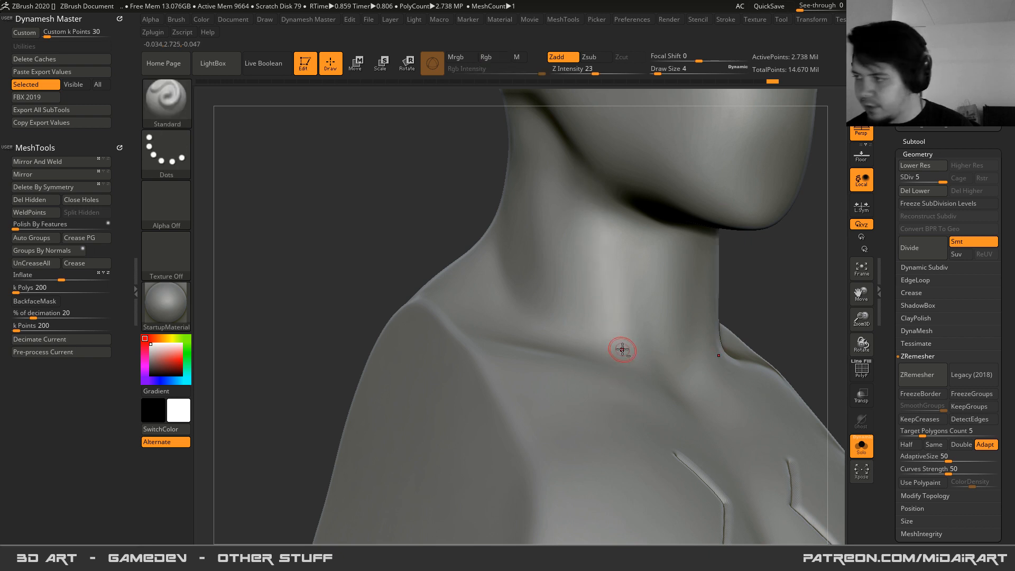
- Reduce the Draw Size to 3 and retry the raised neck strips between the collarbone and the jaw
key(space)
drag(612, 302, 607, 303)
drag(623, 354, 584, 213)
key(ctrl+z)
key(ctrl+z)
key(ctrl+z)
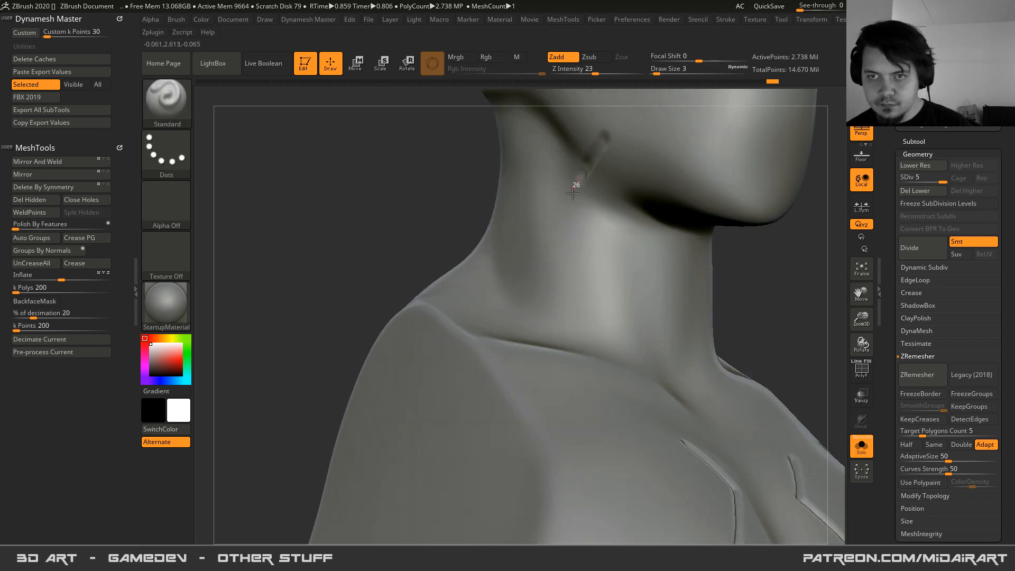
key(ctrl+z)
drag(575, 209, 620, 356)
right_drag(621, 355, 635, 337)
key(ctrl+z)
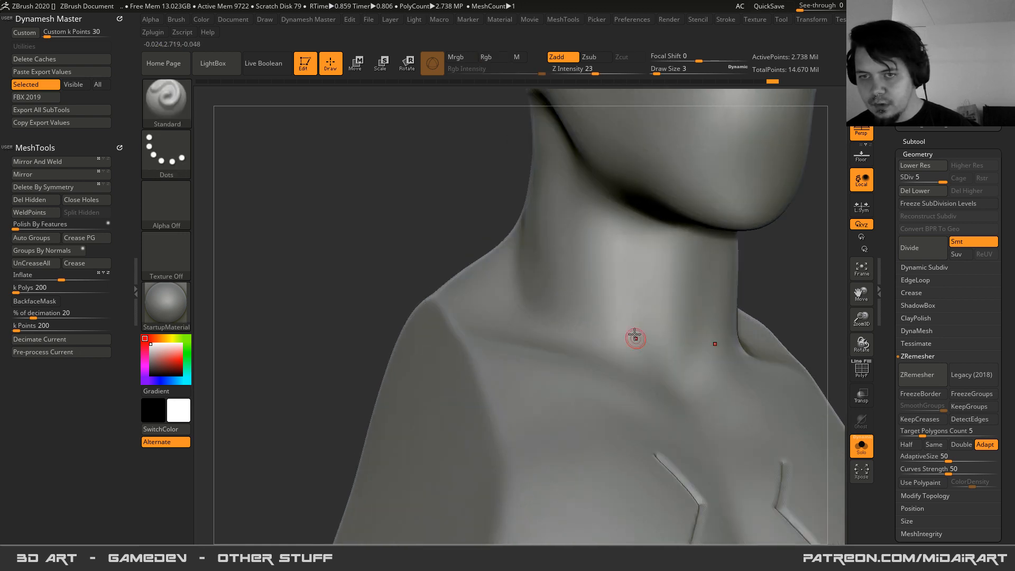
- Save the male character tool over its existing file inside the Characters > Default folder
scroll(848, 131, up, 3)
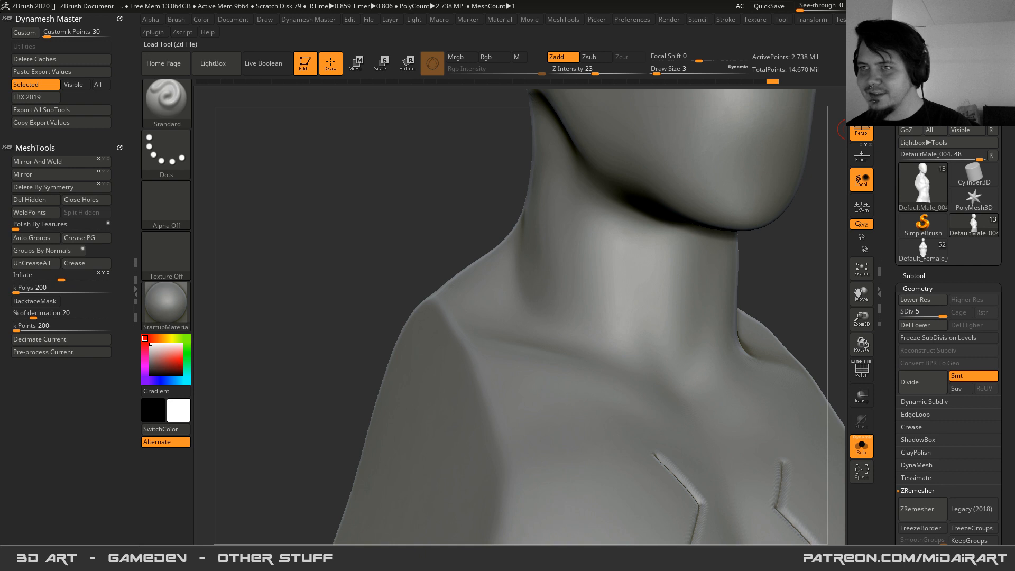
key(ctrl+s)
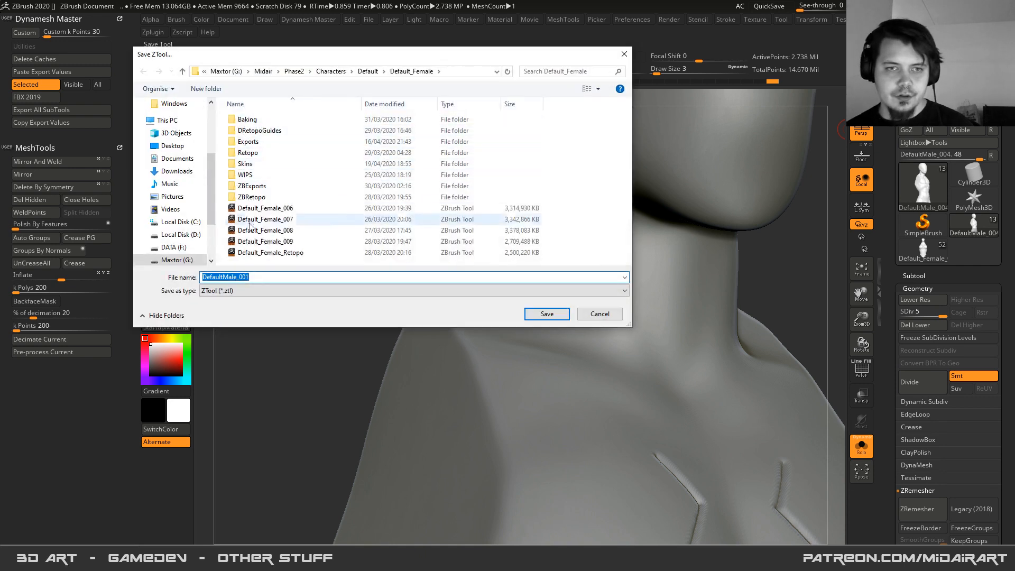
click(333, 72)
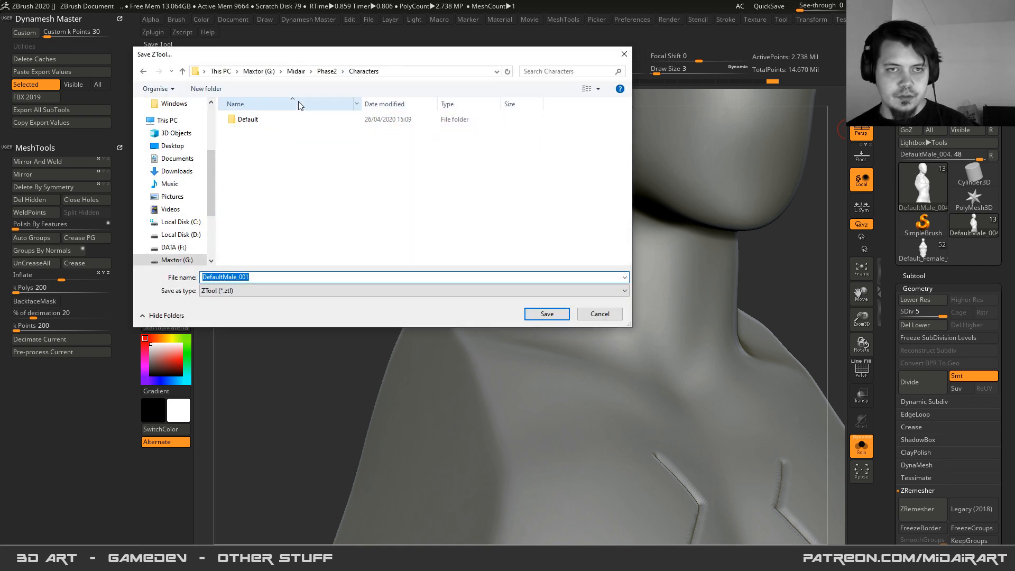
double_click(267, 119)
double_click(257, 119)
double_click(259, 130)
click(538, 284)
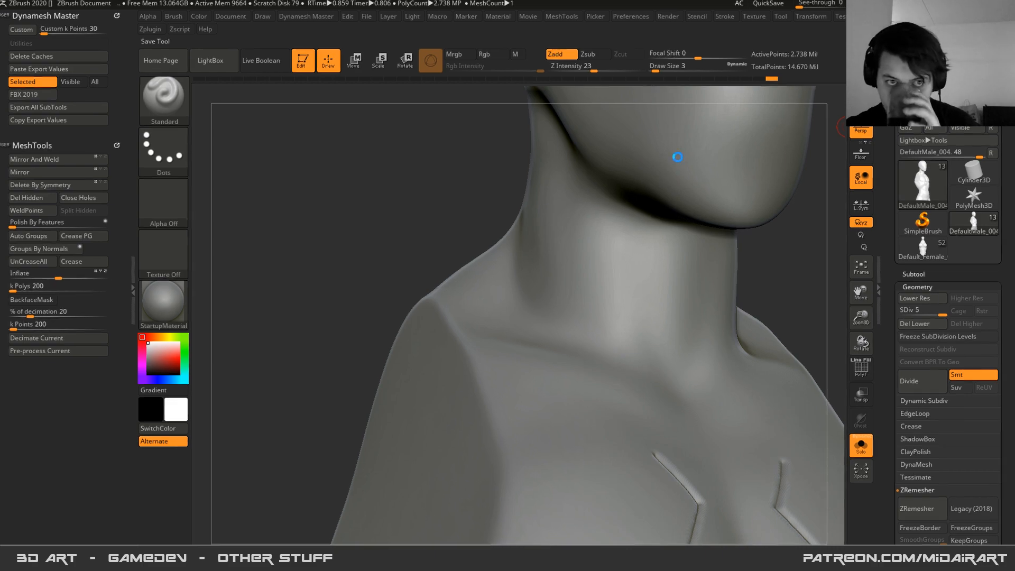
- Restart ZBrush without saving the project changes and load the saved male character tool
click(1004, 6)
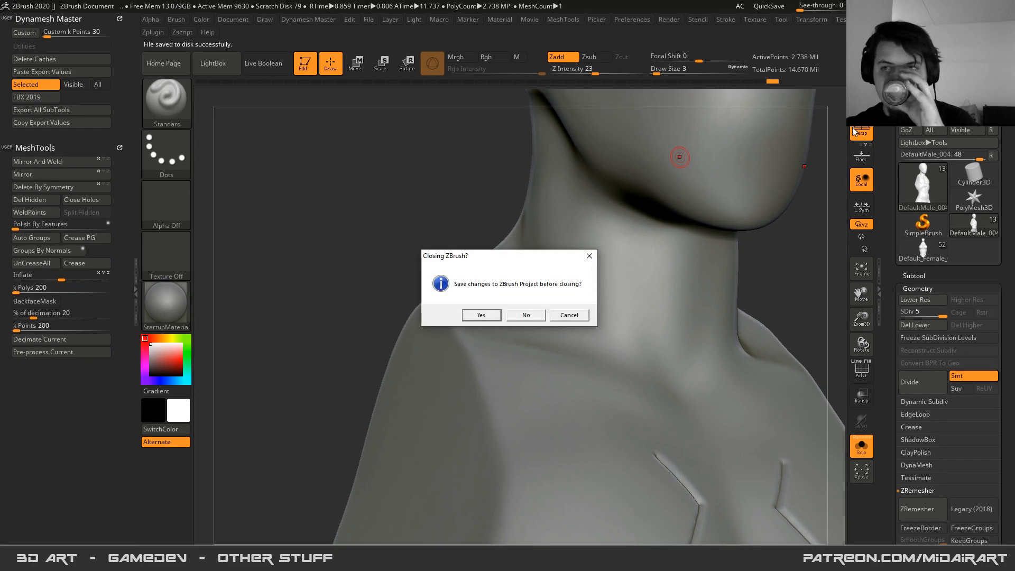
click(522, 312)
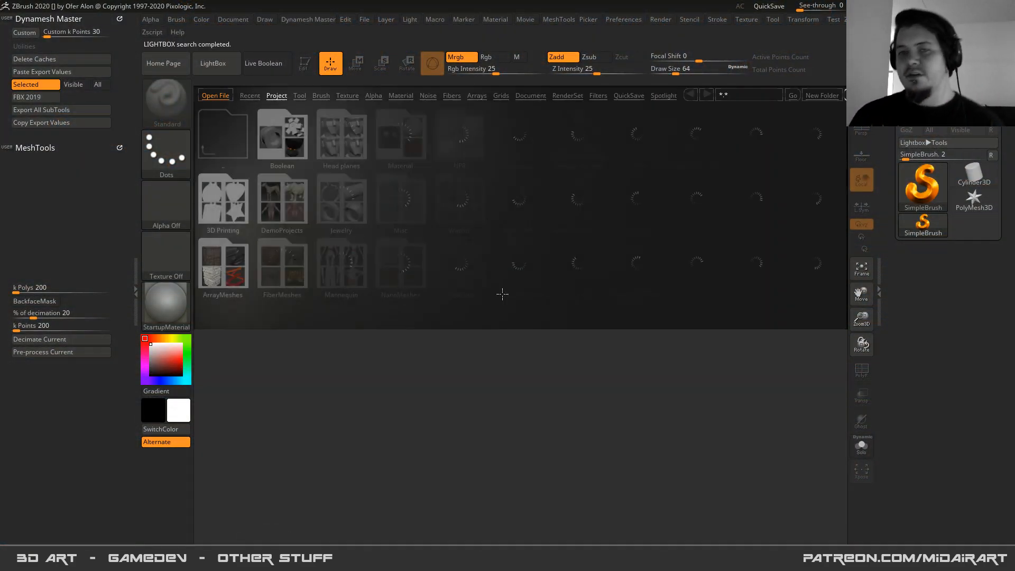
click(921, 66)
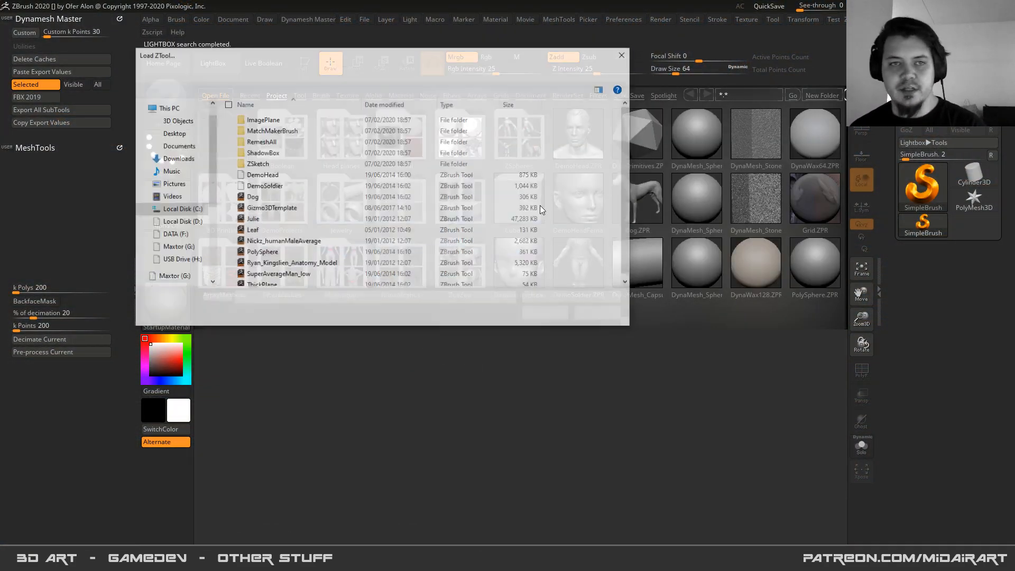
click(180, 130)
double_click(278, 132)
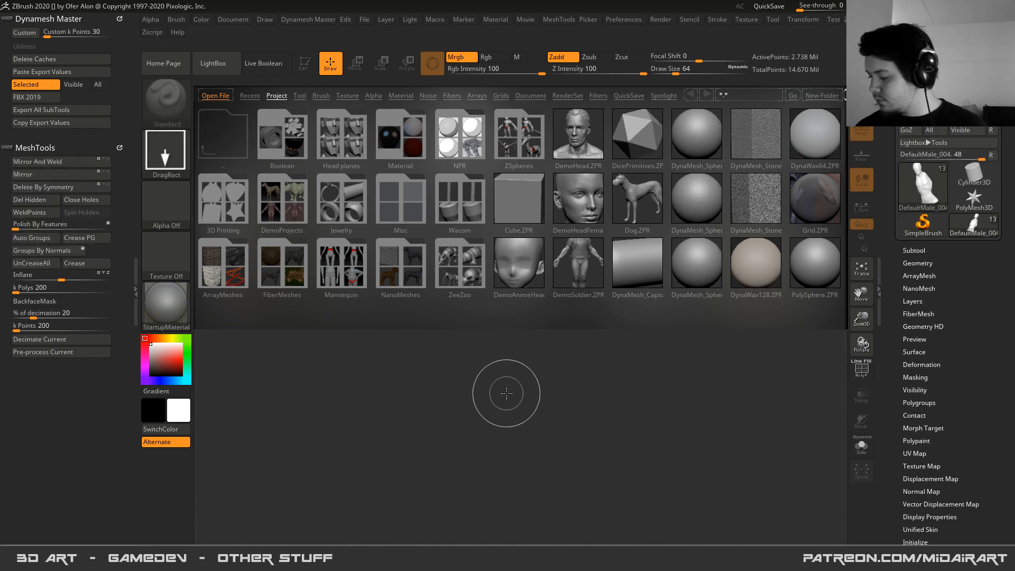
- Hide LightBox, place the male character on the canvas and enter Edit mode
key(comma)
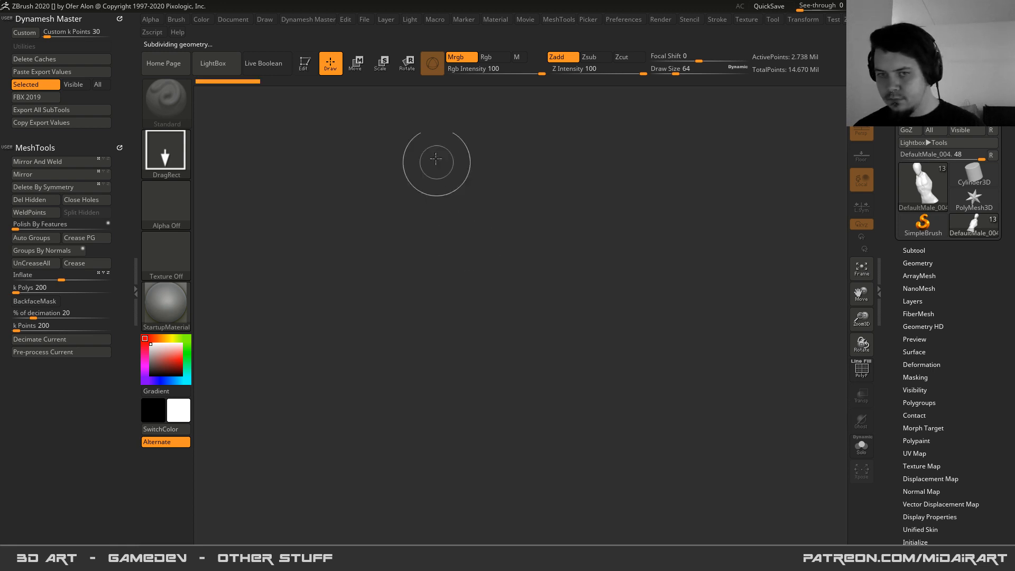
drag(482, 167, 555, 405)
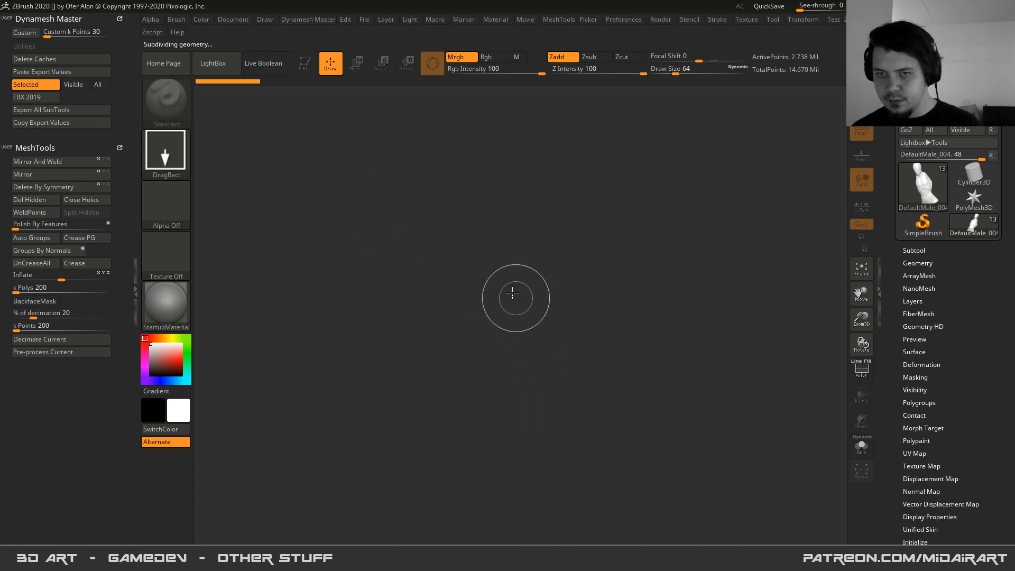
drag(497, 376, 501, 338)
key(t)
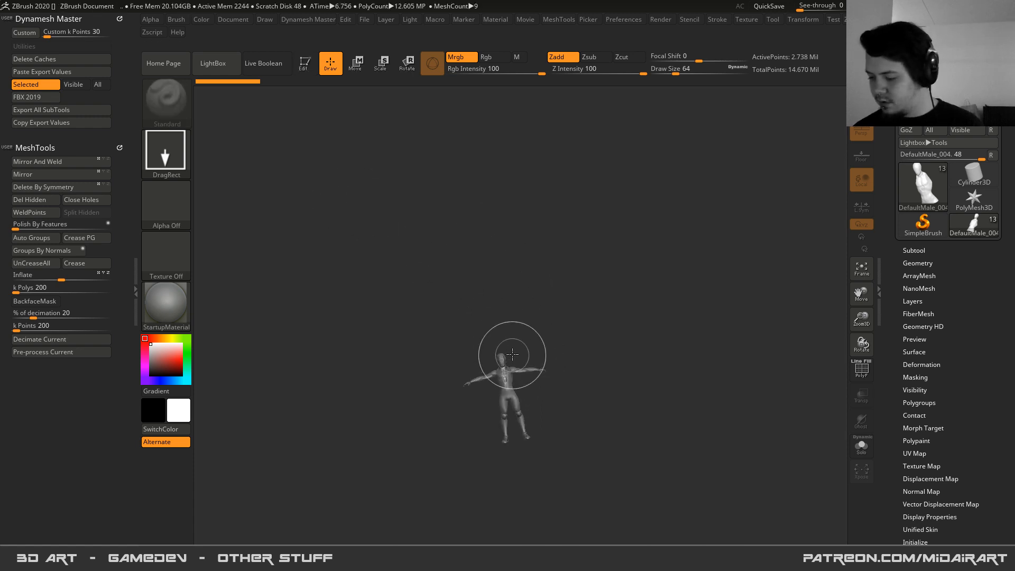
key(t)
alt+right_drag(556, 266, 492, 238)
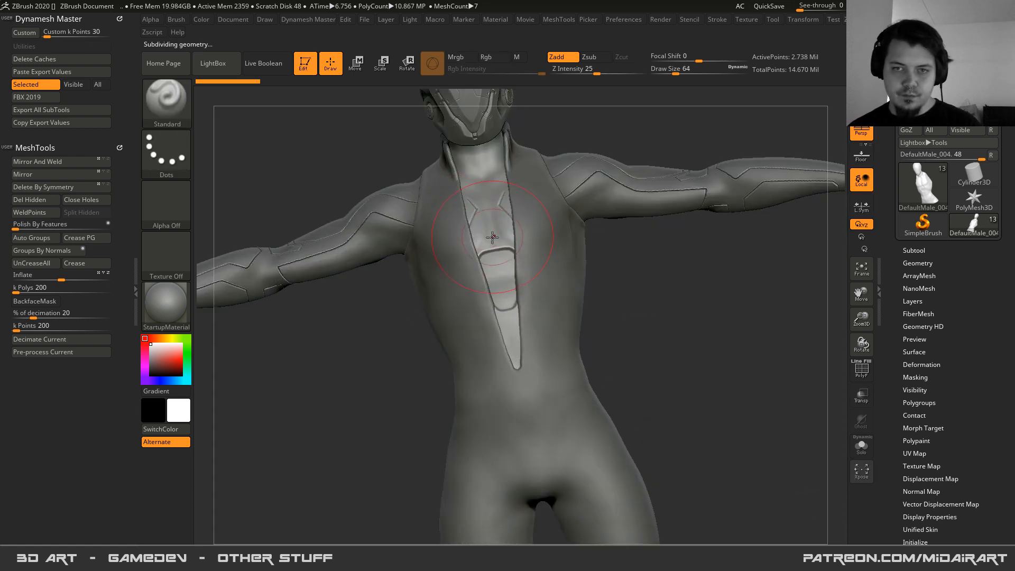
- Isolate the inner torso with Solo and reduce the Standard brush's Draw Size to 11
alt+right_drag(785, 345, 842, 439)
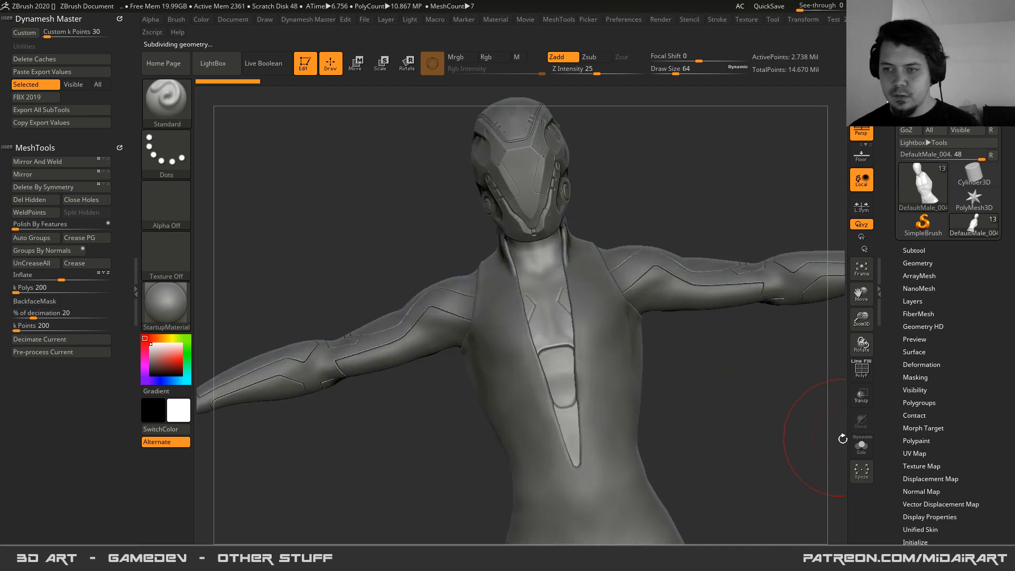
click(861, 446)
ctrl+right_drag(529, 317, 523, 269)
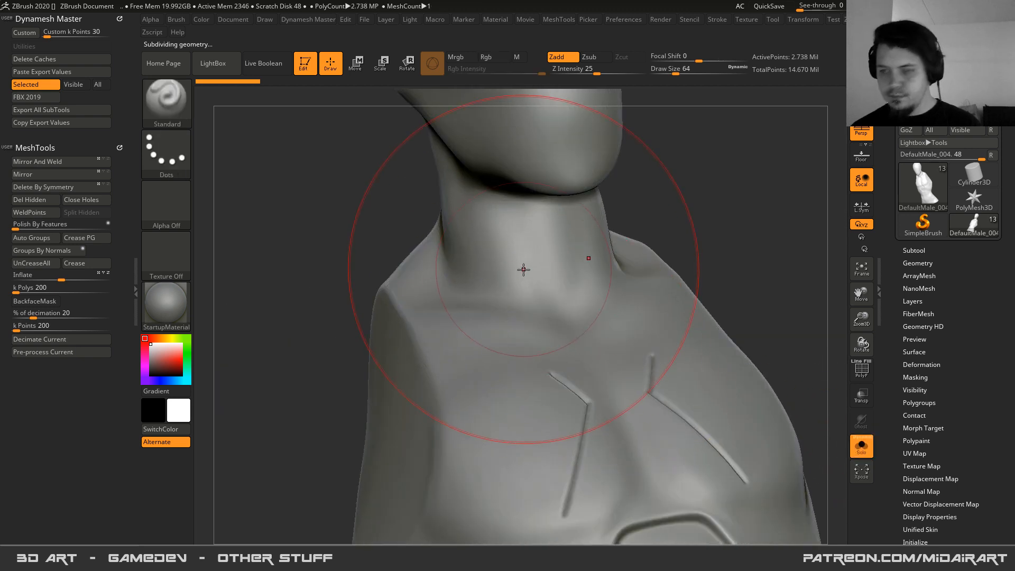
key(space)
drag(527, 265, 505, 265)
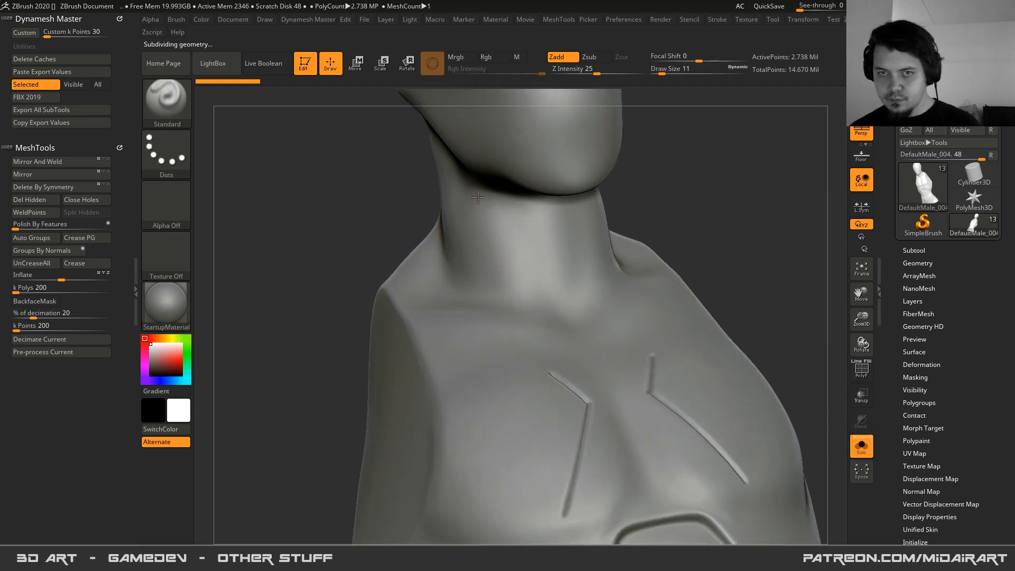
- Lower the brush's LazyStep to 0.0147 and its Draw Size to 3
click(725, 19)
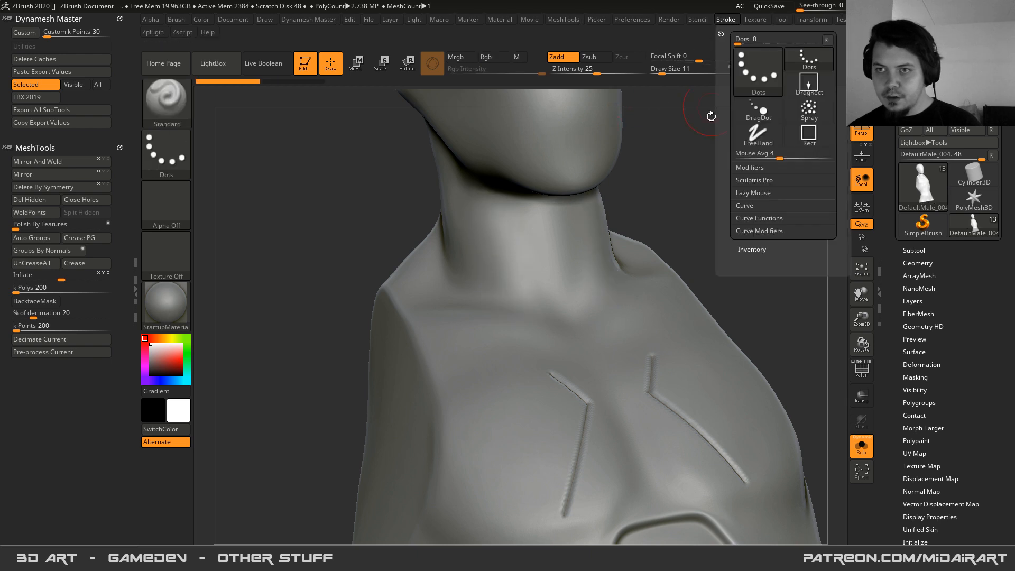
click(745, 194)
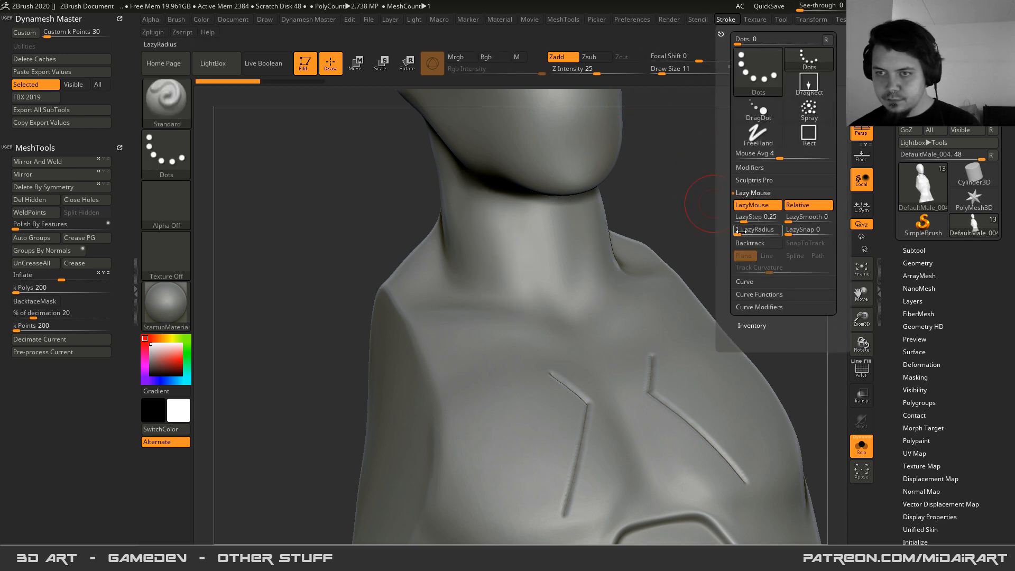
drag(746, 219, 737, 218)
key(space)
drag(547, 238, 500, 235)
- Try mirrored raised strips running from beneath the jaw down to the base of the neck
drag(488, 193, 528, 299)
key(ctrl+z)
drag(466, 175, 531, 315)
right_drag(532, 315, 490, 211)
key(ctrl+z)
- Set the brush's Focal Shift to 20 and try a short strip at the jaw's underside
click(709, 58)
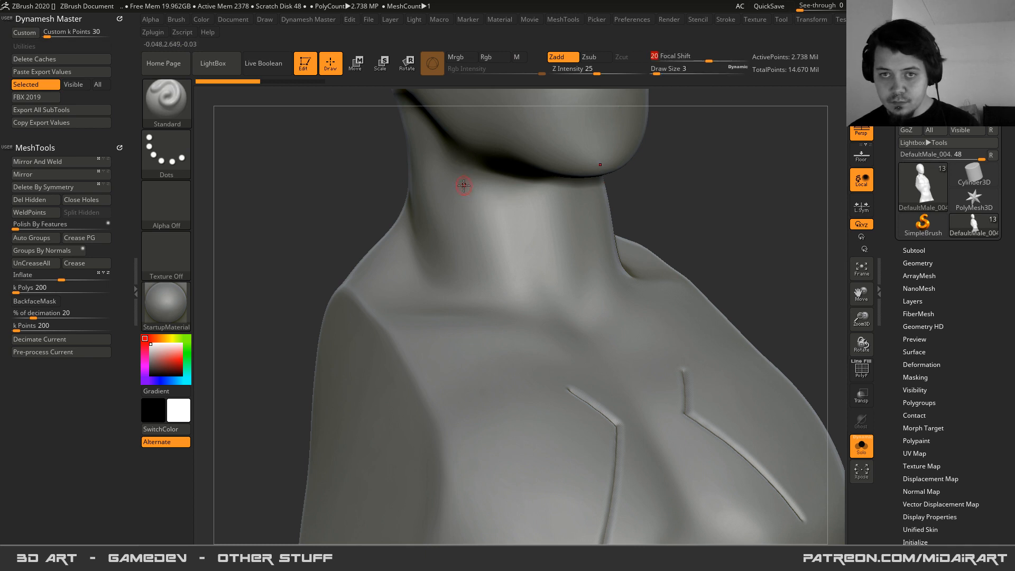
right_drag(463, 183, 479, 132)
drag(463, 159, 449, 196)
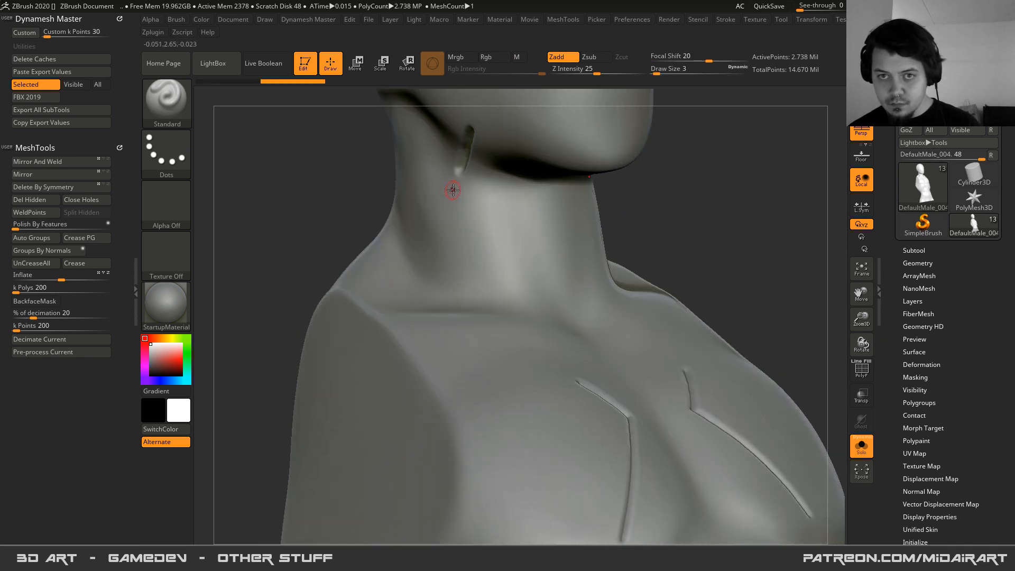
key(ctrl)
- Set the LazyRadius to 39 and try carving a long mirrored groove from the jaw to the collarbone
click(725, 20)
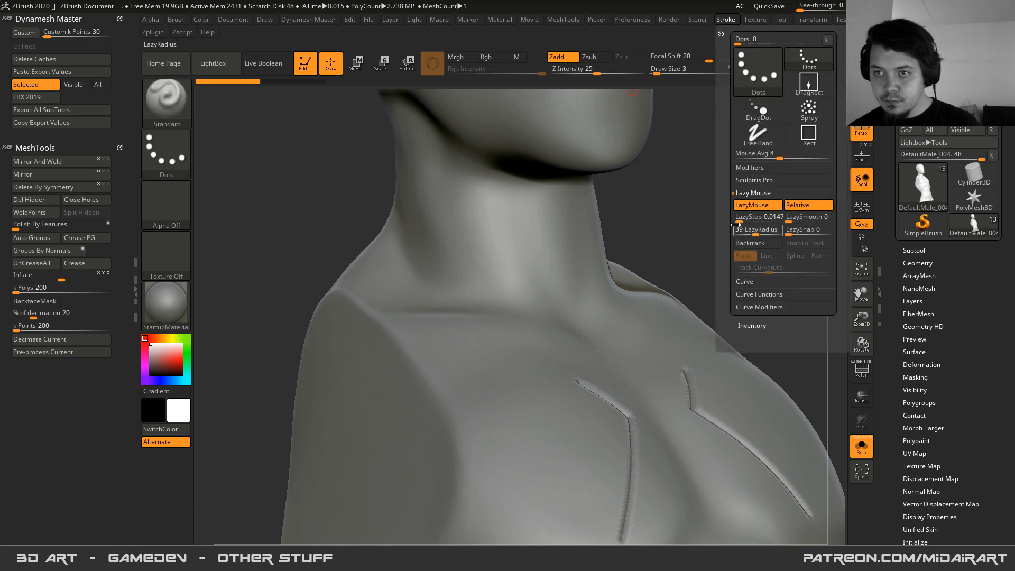
mouse_move(437, 172)
alt+mouse_down()
mouse_move(494, 306)
mouse_move(468, 206)
mouse_move(431, 156)
mouse_move(520, 320)
alt+mouse_up()
key(ctrl+z)
key(ctrl+z)
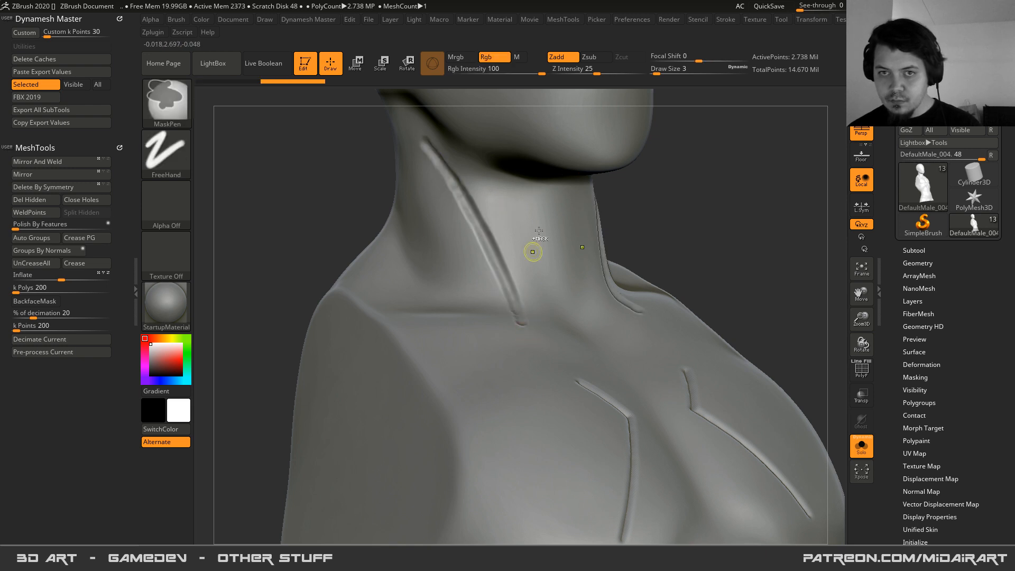
key(ctrl+z)
- Set LazyStep to 0.0262 and LazyRadius to 93, and try a raised strip from the jaw past the collarbone
click(723, 19)
drag(738, 220, 766, 236)
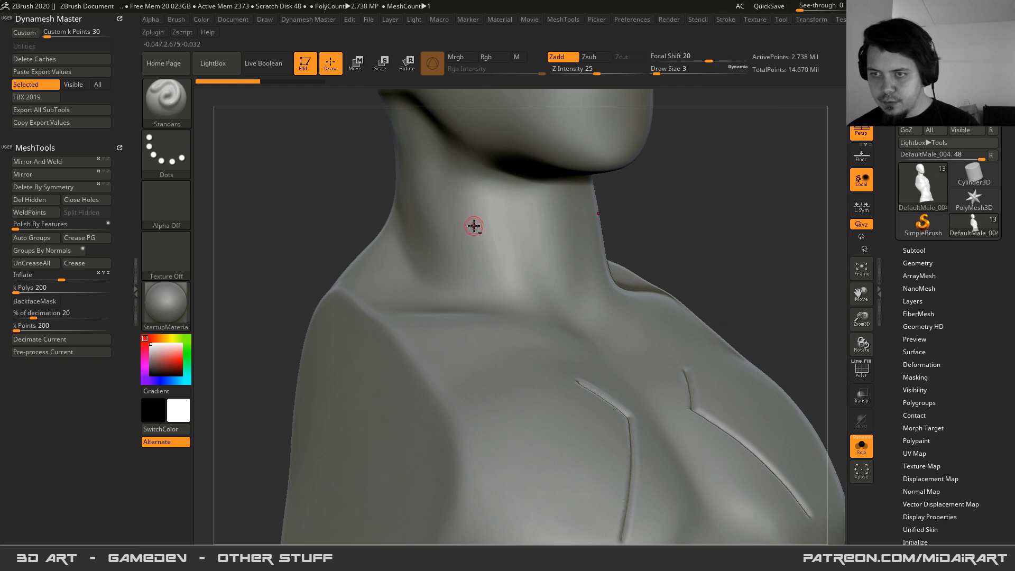
click(723, 20)
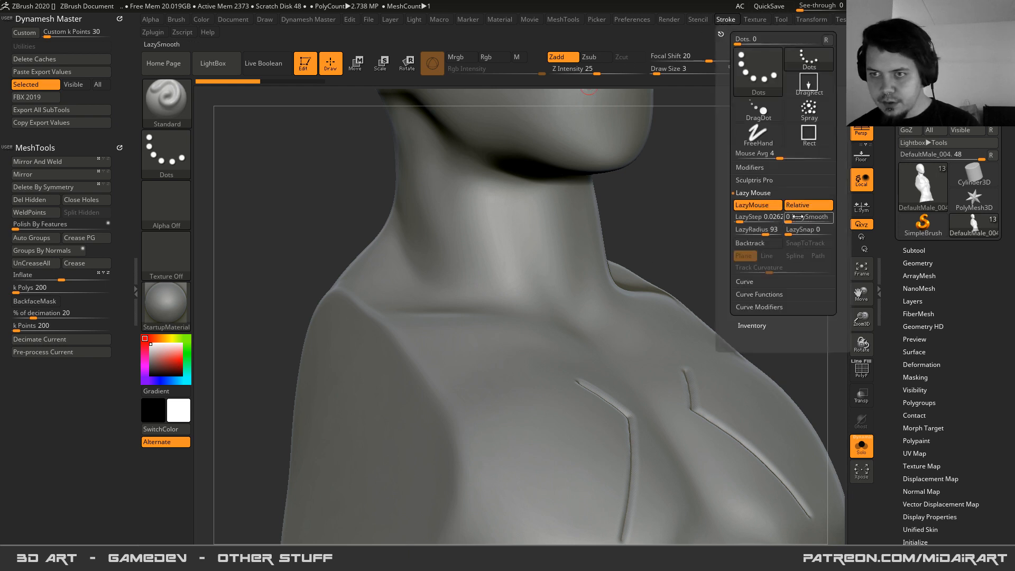
drag(473, 221, 476, 372)
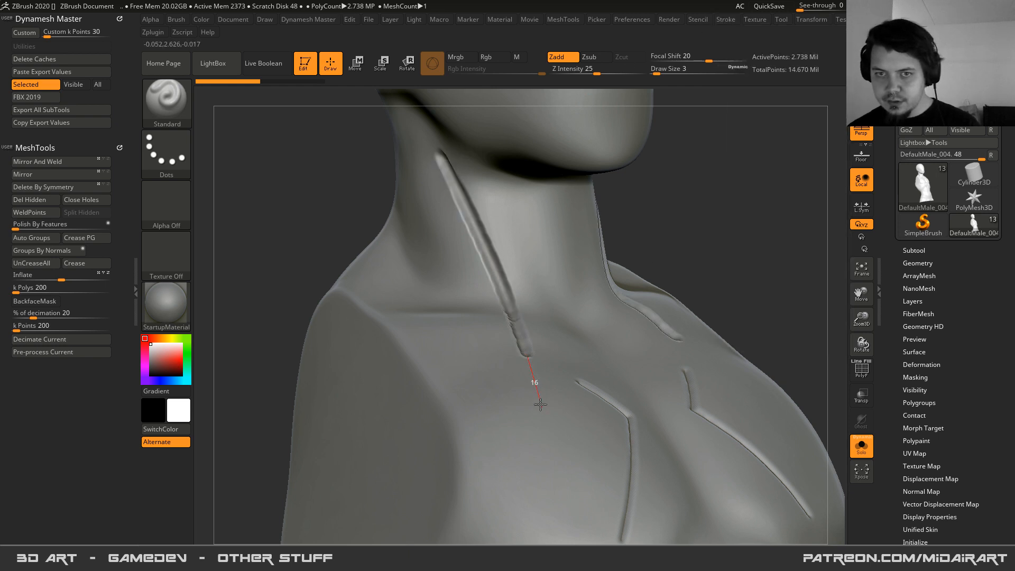
key(ctrl+z)
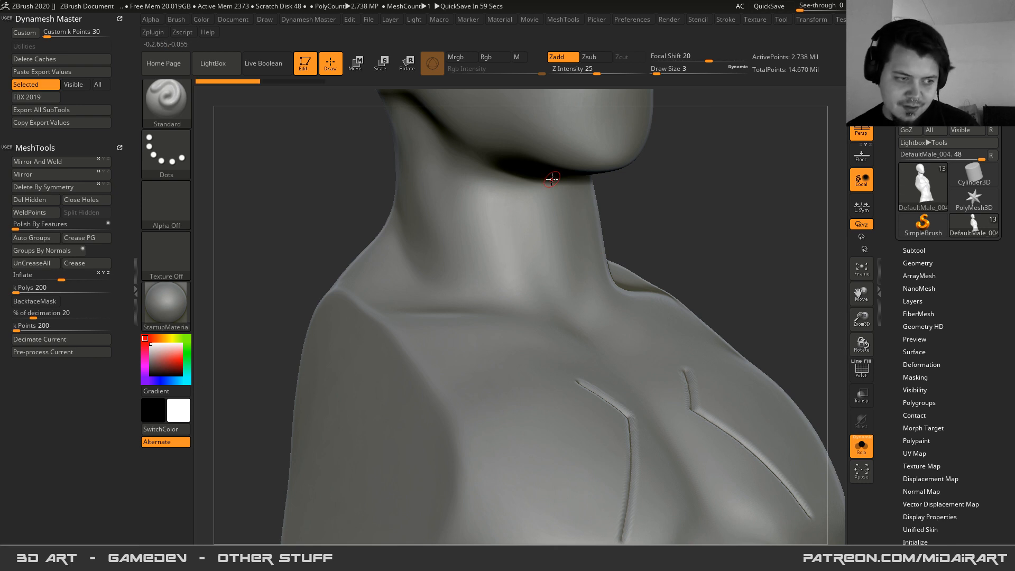
- Draw a short mirrored raised strip beneath the jaw and smooth its lower end into the neck
mouse_move(476, 233)
right_down()
mouse_move(500, 261)
mouse_move(491, 235)
right_up()
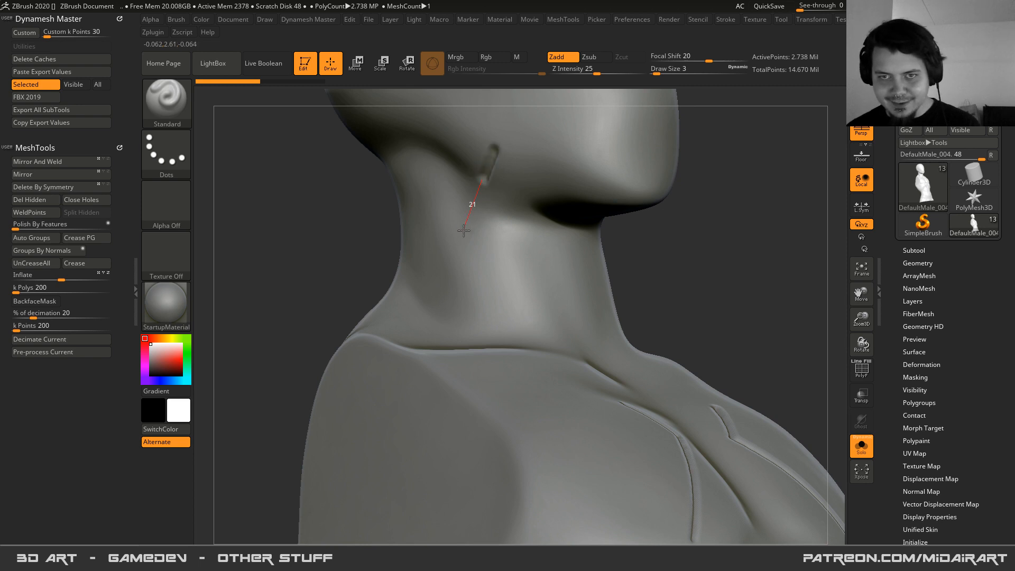
drag(458, 249, 459, 249)
right_drag(491, 240, 504, 225)
shift+drag(500, 168, 484, 197)
mouse_move(494, 235)
right_down()
mouse_move(477, 229)
mouse_move(484, 214)
right_up()
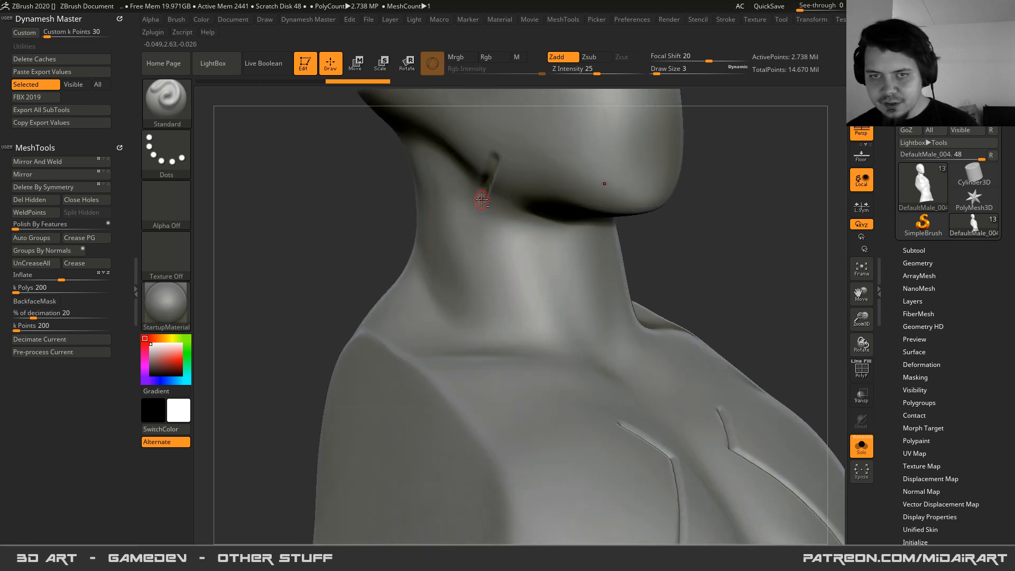
- Draw a mirrored raised strip along the side of the neck between the neck's base and the jaw
mouse_move(506, 268)
mouse_down()
mouse_move(548, 351)
mouse_move(469, 168)
mouse_up()
key(ctrl+z)
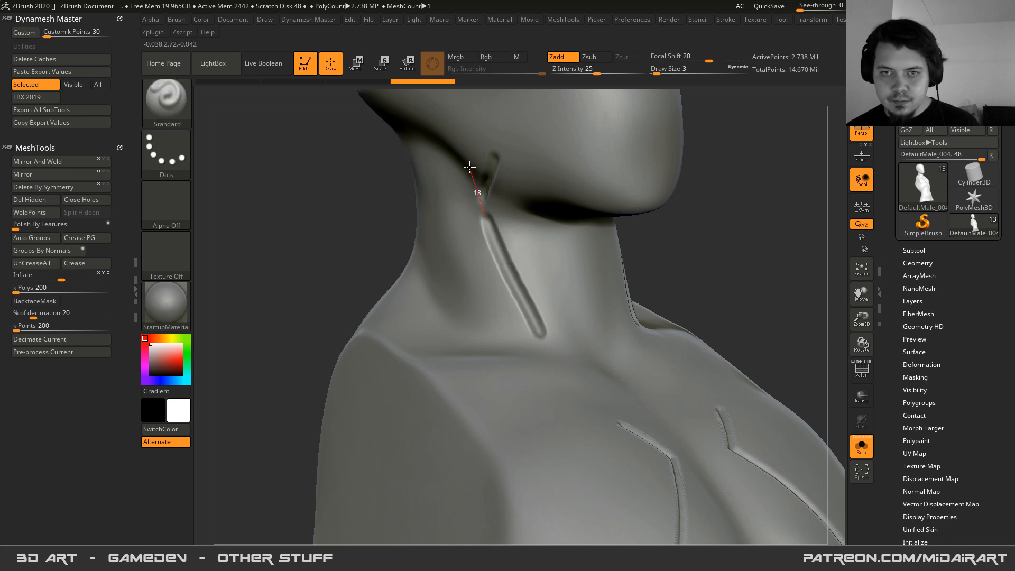
right_drag(474, 256, 531, 267)
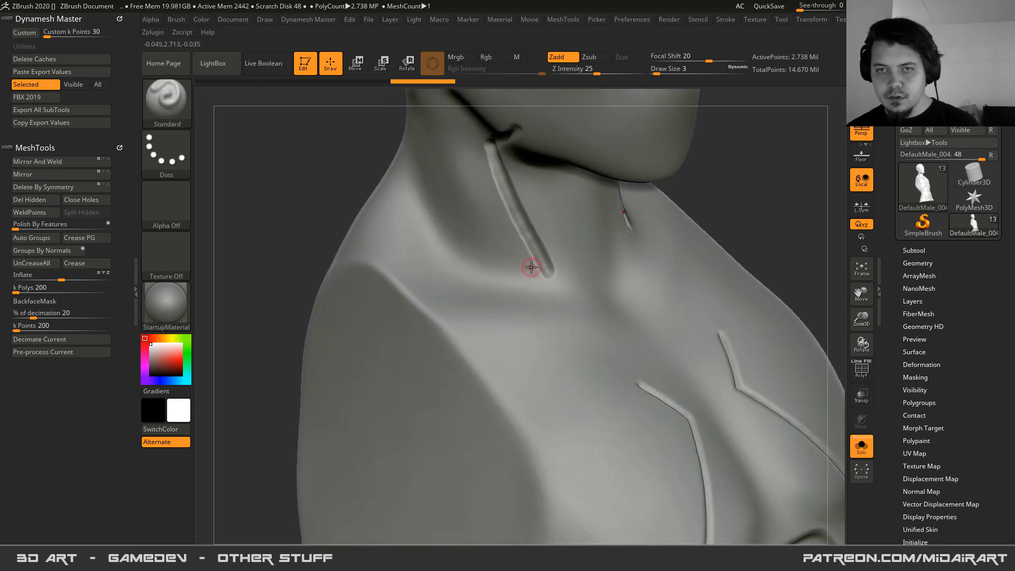
key(shift)
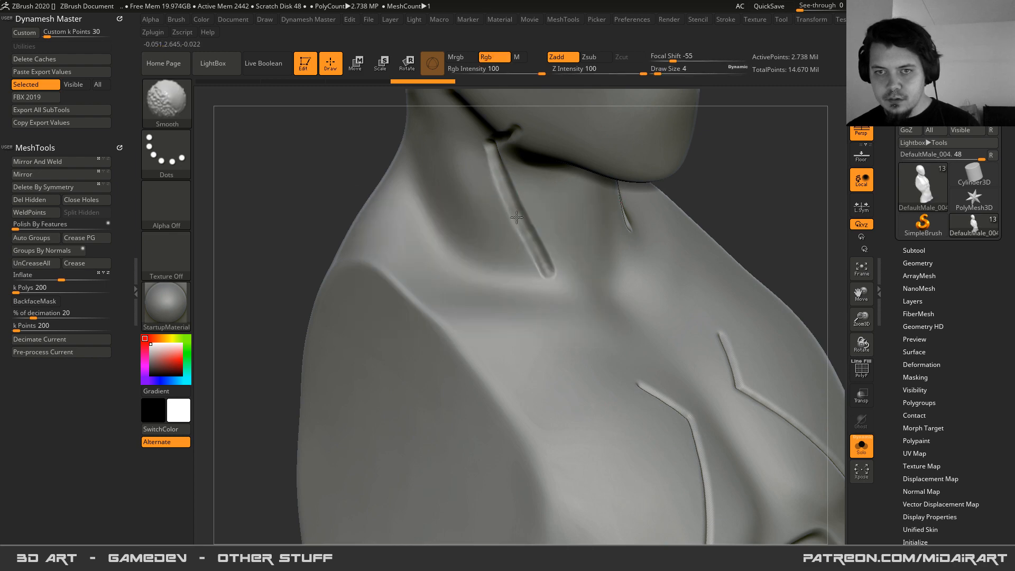
- Extend the neck strips with mirrored raised strips running from the neck's base outward to the shoulders at Draw Size 4
mouse_move(496, 169)
right_down()
mouse_move(543, 239)
mouse_move(543, 340)
mouse_move(553, 317)
right_up()
drag(567, 285, 508, 347)
key(ctrl+z)
mouse_move(415, 412)
mouse_down()
mouse_move(575, 288)
mouse_move(589, 272)
mouse_move(589, 240)
mouse_up()
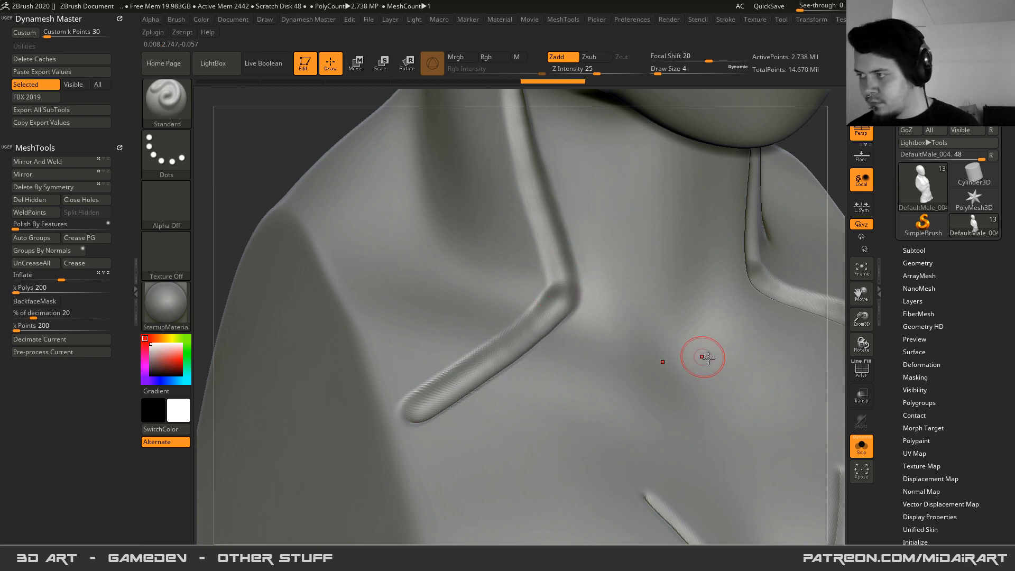
- Check the neck strips against the full character, switch to the DamStandard brush and isolate the inner torso again
click(862, 445)
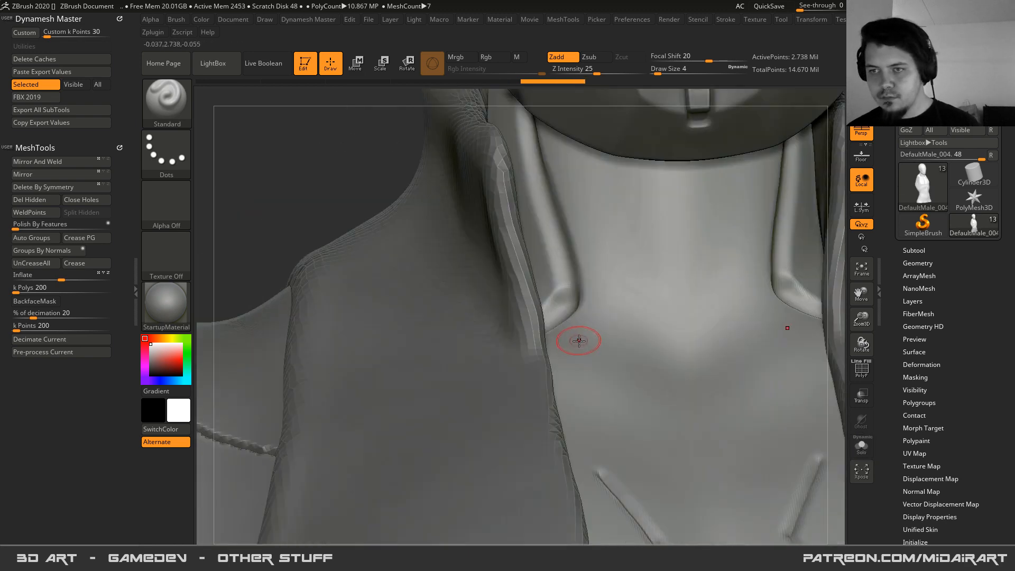
ctrl+right_drag(592, 347, 576, 358)
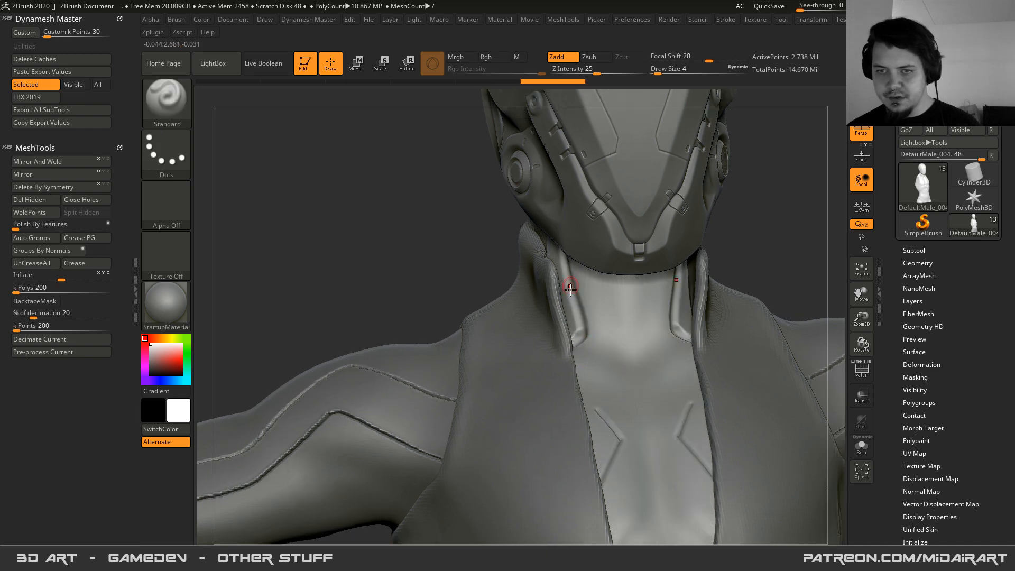
right_drag(570, 287, 553, 248)
right_drag(575, 334, 577, 326)
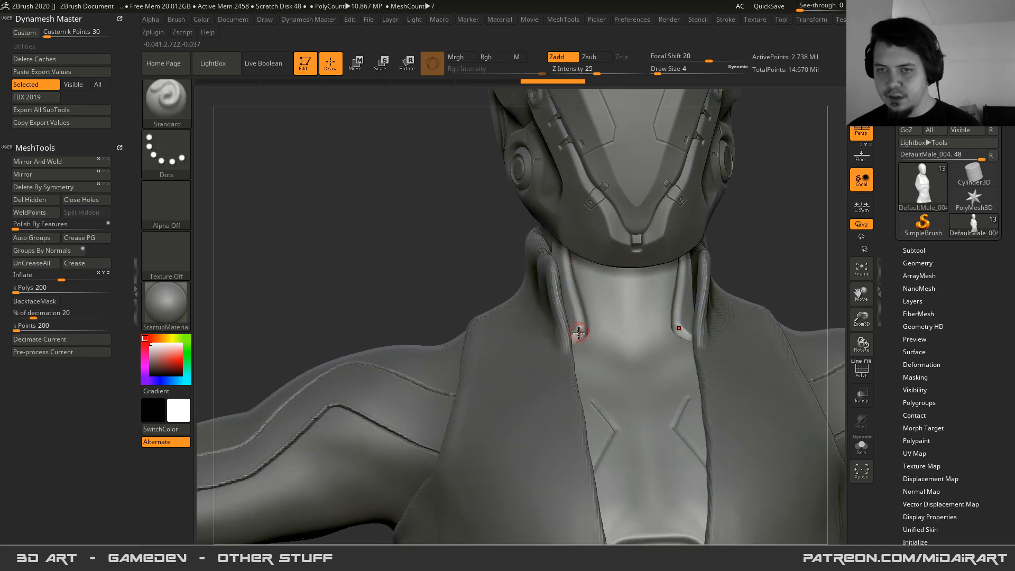
key(b)
key(d)
key(s)
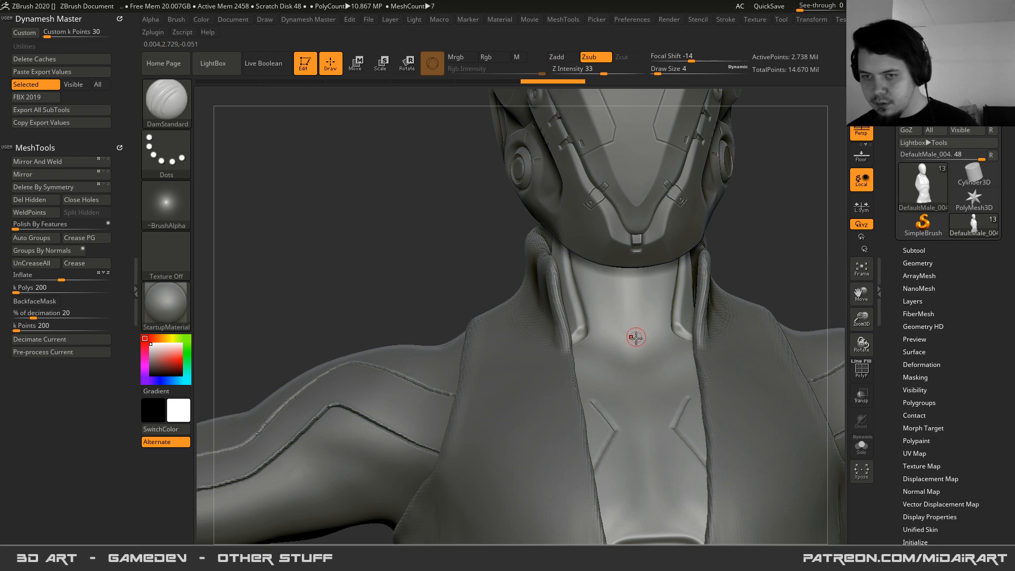
alt+right_drag(635, 374, 624, 322)
drag(633, 254, 634, 334)
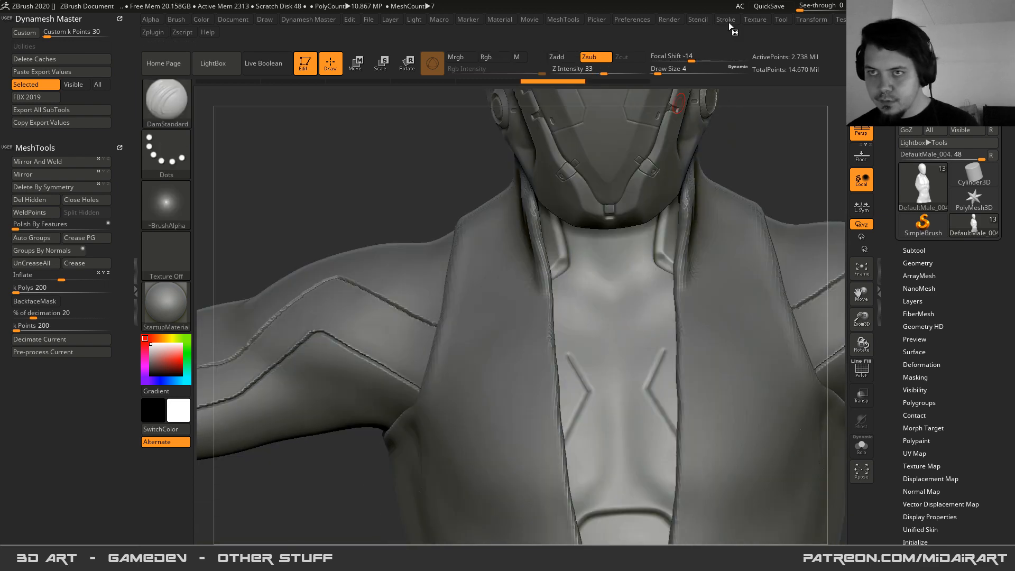
click(727, 21)
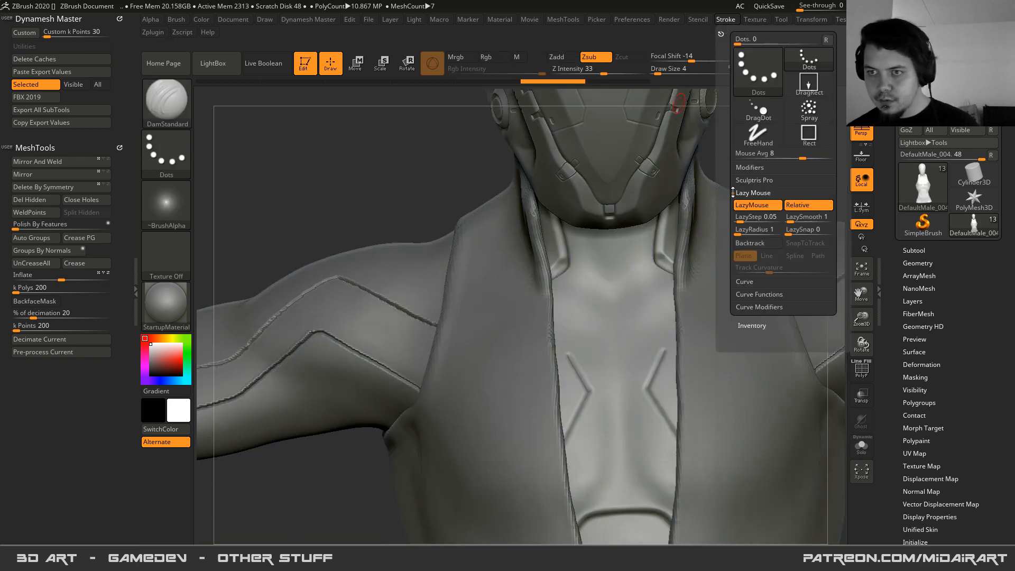
click(862, 446)
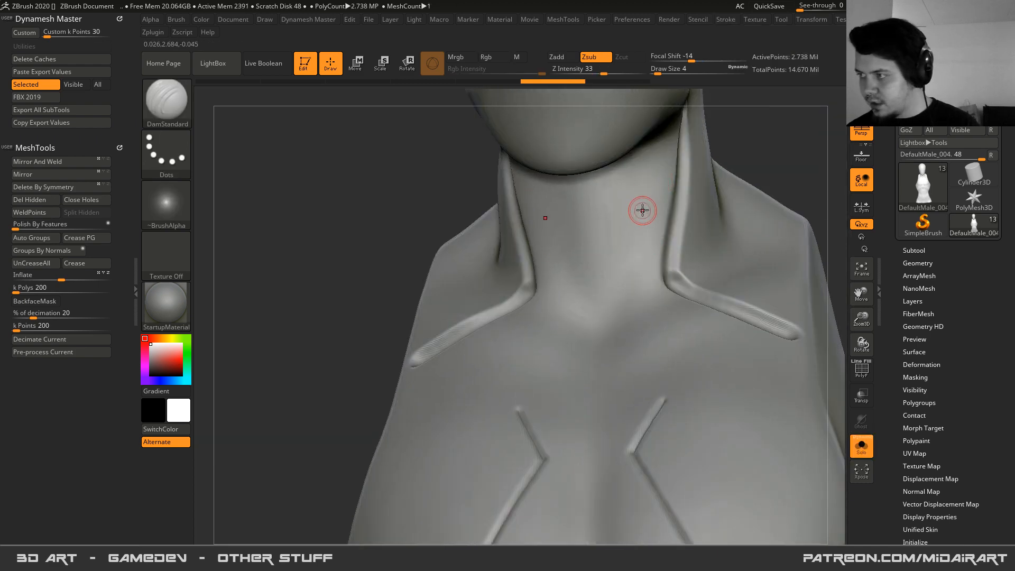
- Try short mirrored grooves angling inward from the neck strips toward the throat
right_drag(651, 195, 669, 227)
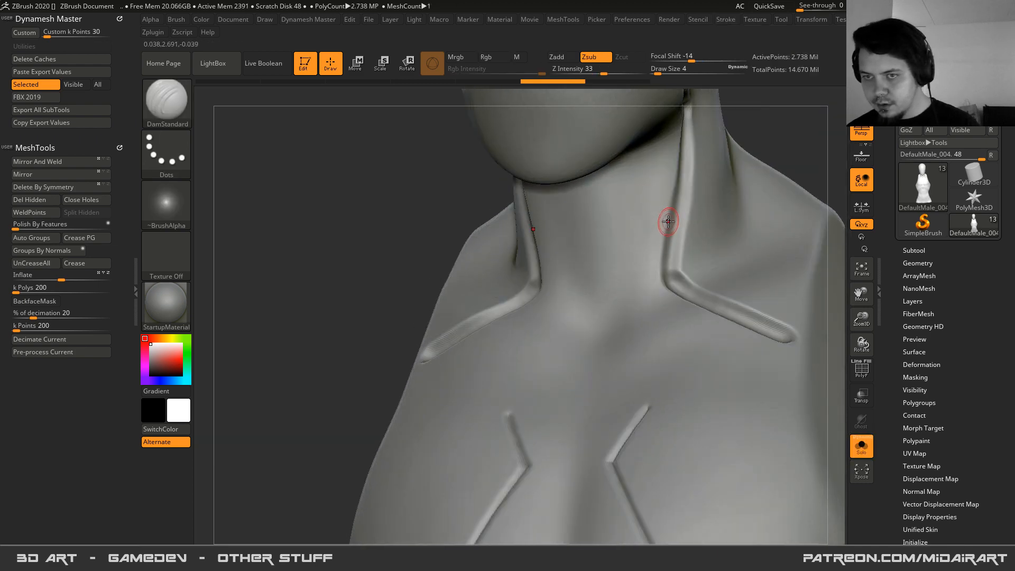
drag(630, 254, 624, 259)
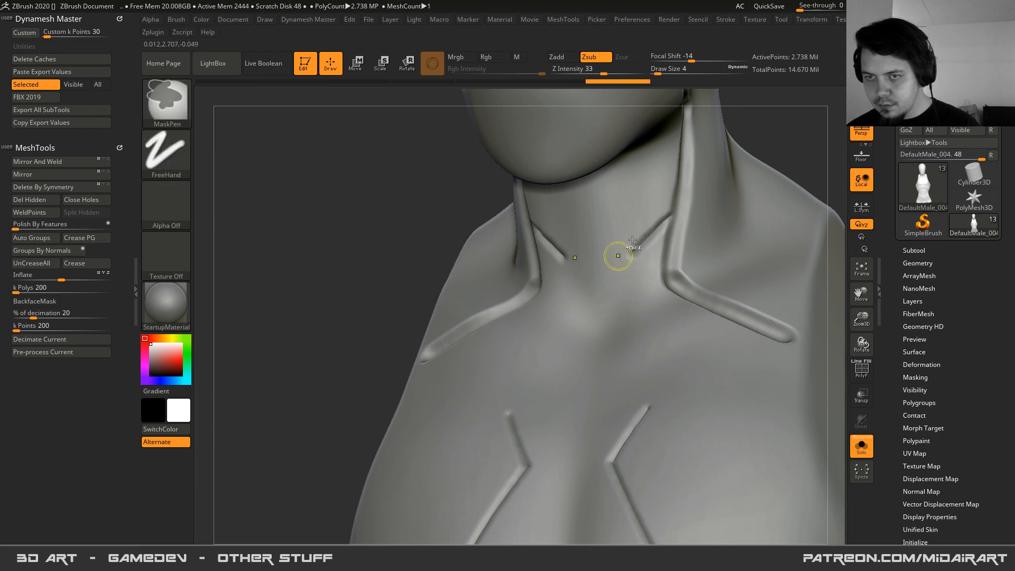
key(ctrl+z)
click(725, 19)
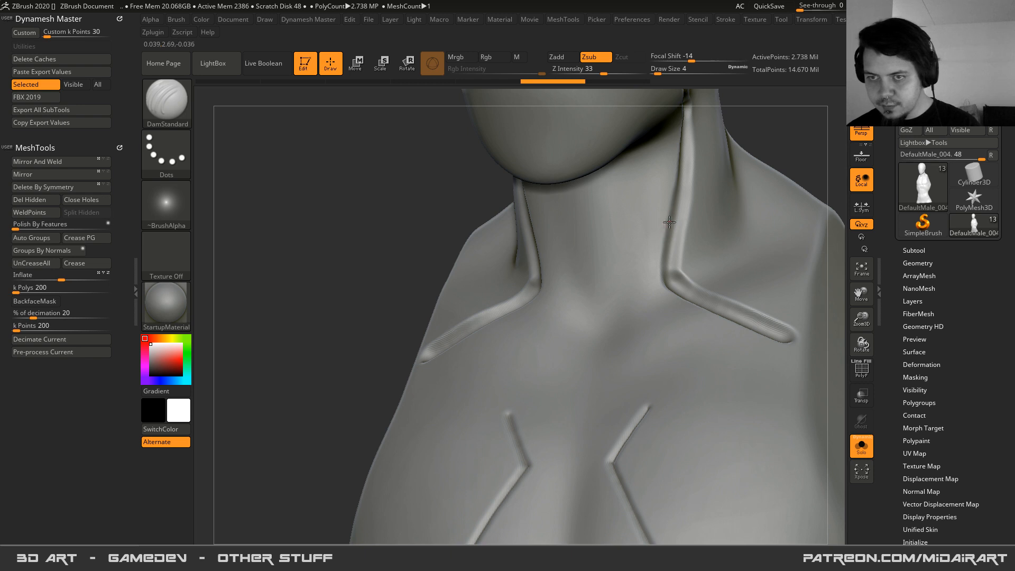
drag(637, 257, 672, 205)
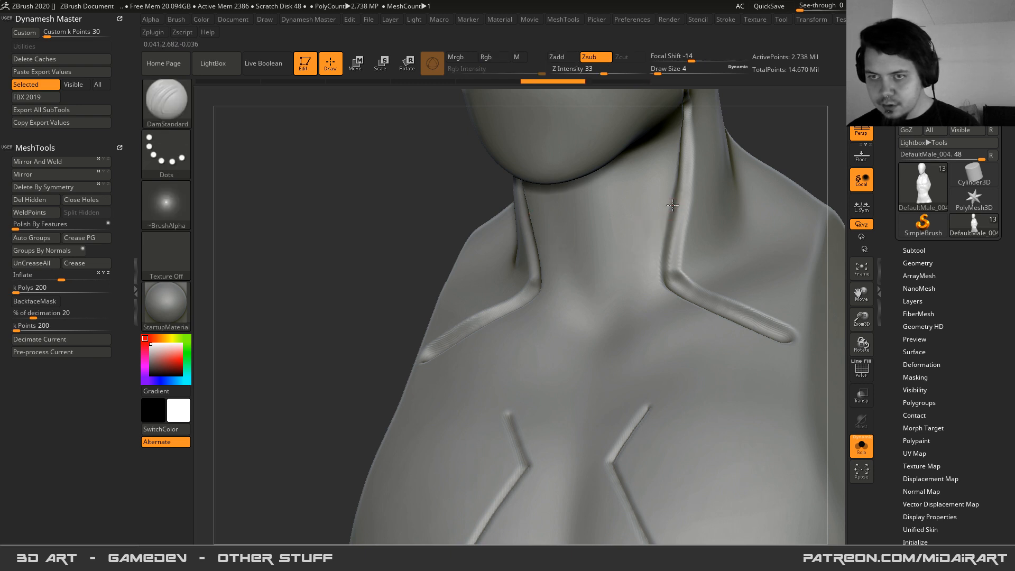
drag(626, 245, 674, 204)
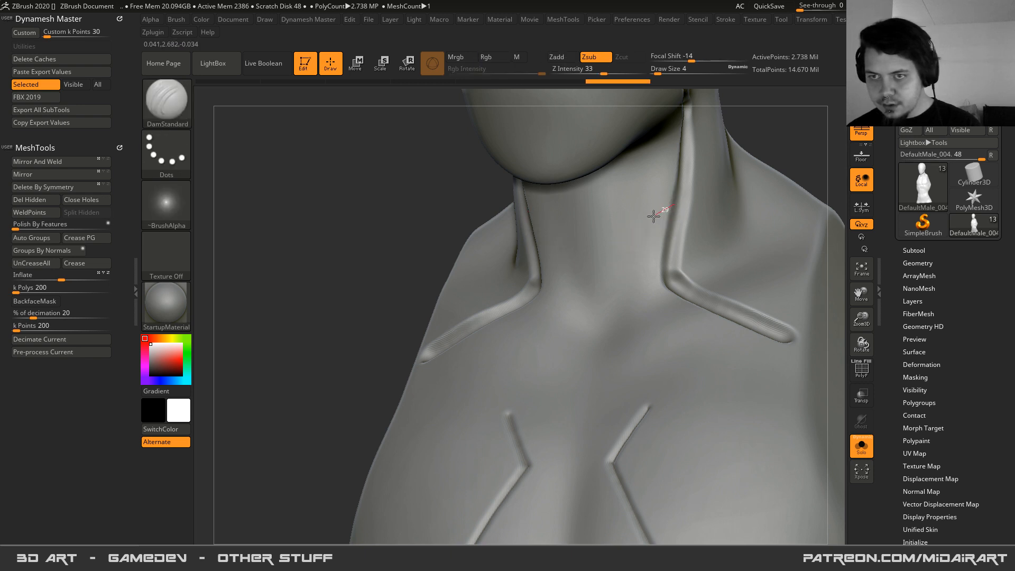
mouse_move(630, 264)
right_down()
mouse_move(634, 274)
mouse_move(621, 261)
right_up()
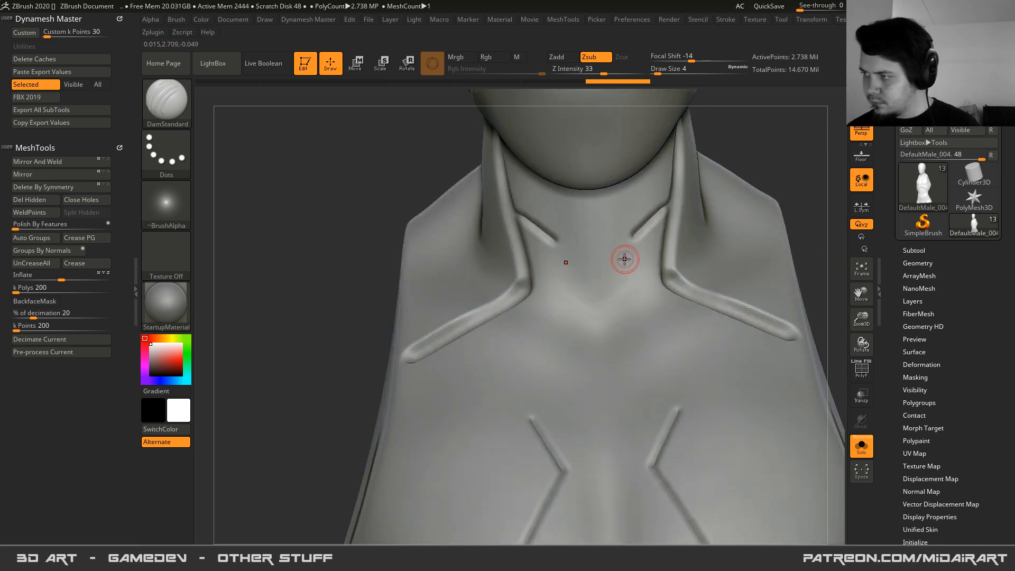
key(ctrl+z)
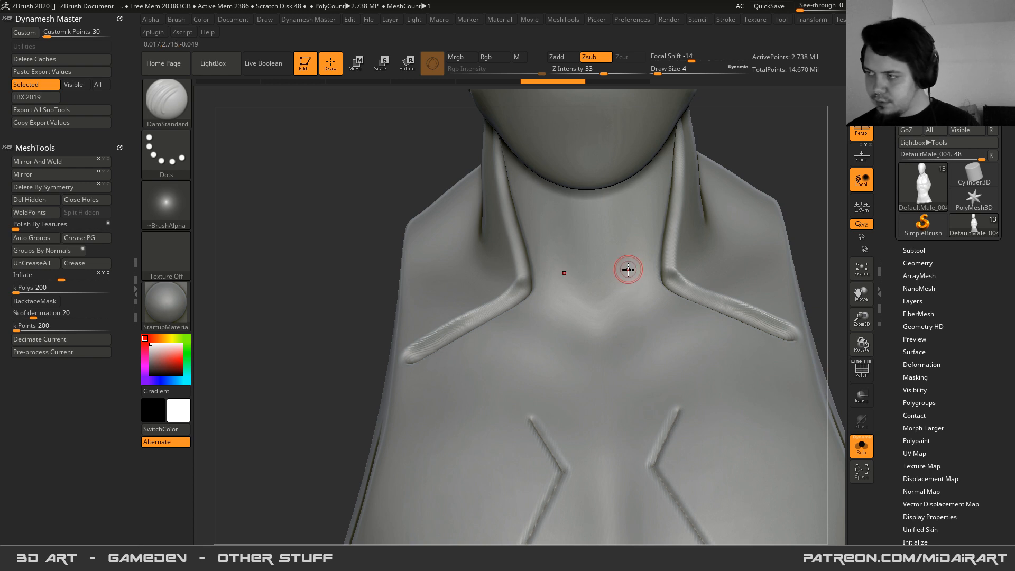
- Try long mirrored grooves from below the chin down to the upper ends of the chest panel lines
drag(638, 302, 644, 319)
key(ctrl+z)
drag(618, 248, 681, 439)
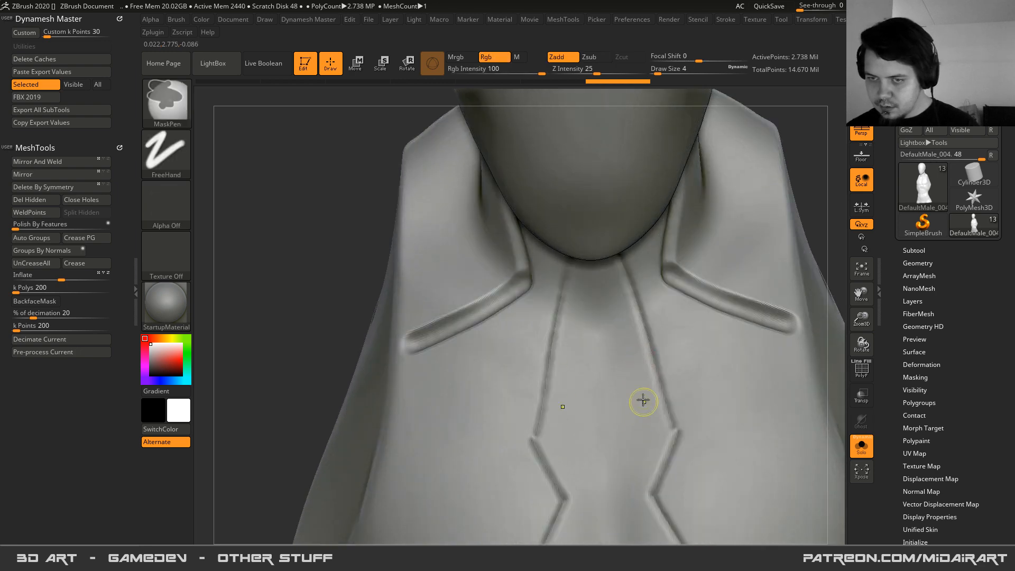
key(ctrl+z)
key(ctrl+z)
key(ctrl+z)
key(ctrl+z)
key(ctrl+z)
drag(616, 228, 640, 291)
key(ctrl+z)
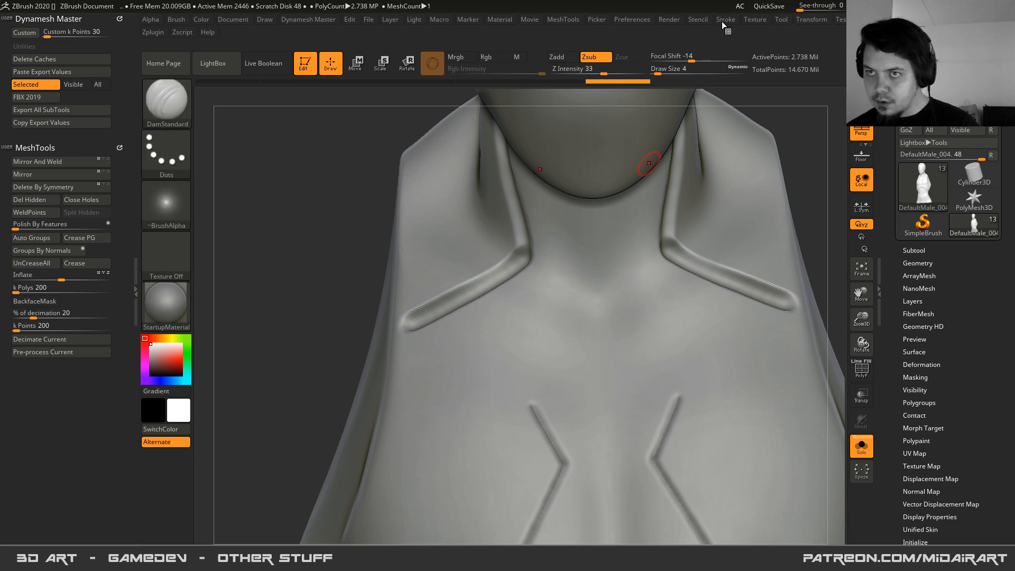
- Adjust the brush's LazyRadius and try mirrored grooves running from the throat down over the chest
click(724, 21)
click(749, 228)
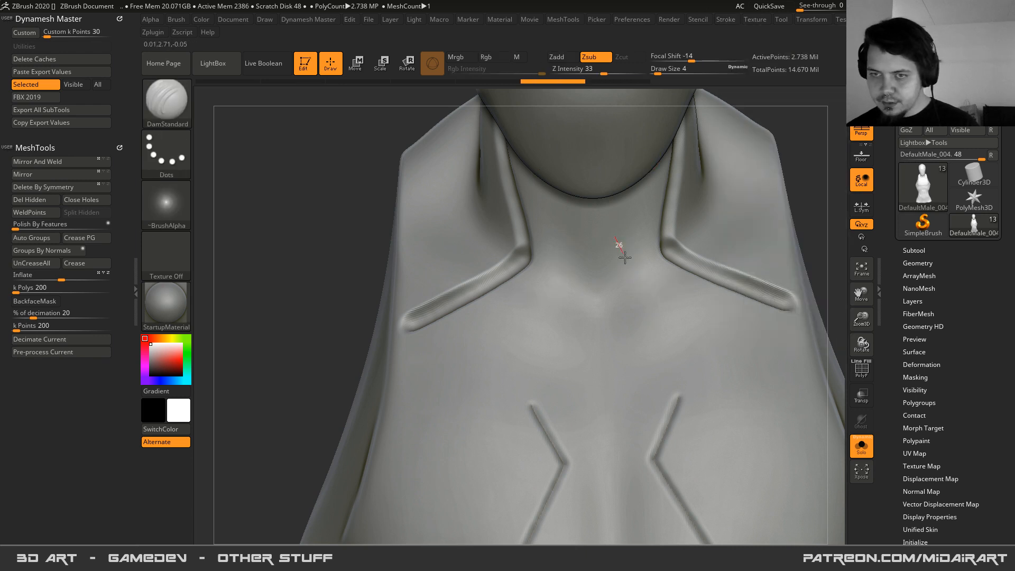
mouse_move(642, 315)
mouse_down()
mouse_move(681, 413)
mouse_move(637, 269)
mouse_up()
key(ctrl+z)
key(ctrl+z)
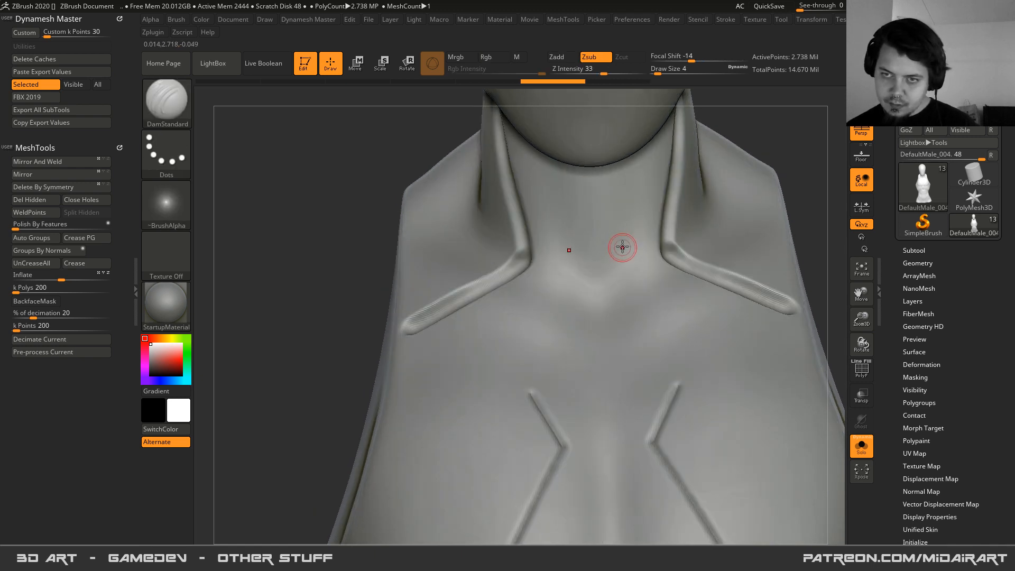
mouse_move(615, 228)
mouse_down()
mouse_move(654, 426)
mouse_move(706, 448)
mouse_move(722, 482)
mouse_up()
right_drag(682, 309, 653, 365)
key(ctrl+z)
key(ctrl+z)
- Carve long mirrored grooves from the throat to the chest panel lines and link their upper ends to the neck strips
mouse_move(625, 208)
mouse_down()
mouse_move(659, 358)
mouse_move(704, 486)
mouse_move(697, 455)
mouse_up()
mouse_move(698, 455)
right_down()
mouse_move(633, 227)
mouse_move(614, 297)
right_up()
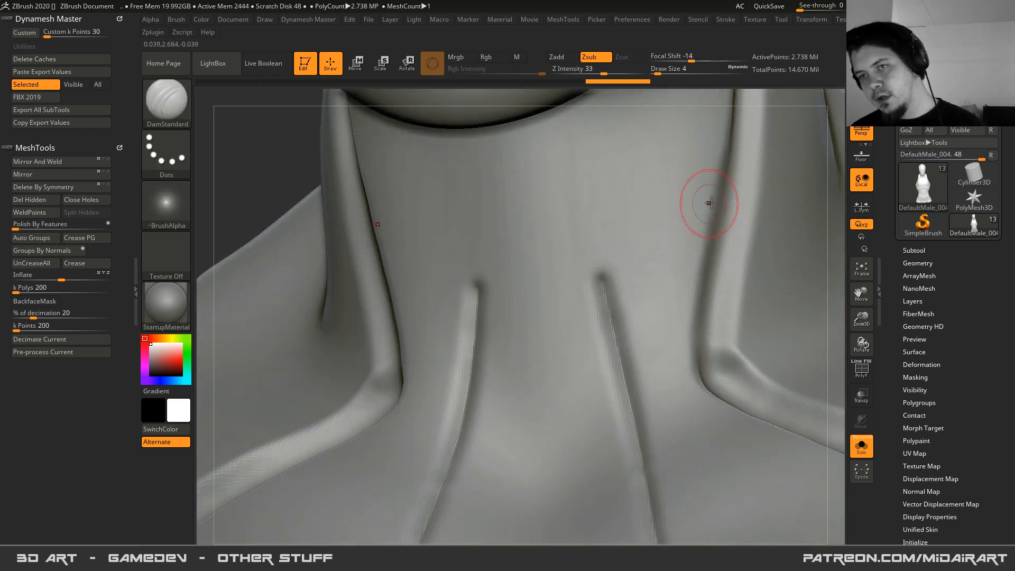
mouse_move(725, 189)
mouse_down()
mouse_move(612, 285)
mouse_move(519, 337)
mouse_up()
- Set the Draw Size to 2 and carve thin mirrored grooves branching inward from the long grooves and continuing down the chest
mouse_move(571, 274)
ctrl+right_down()
mouse_move(560, 260)
mouse_move(553, 288)
ctrl+right_up()
key(space)
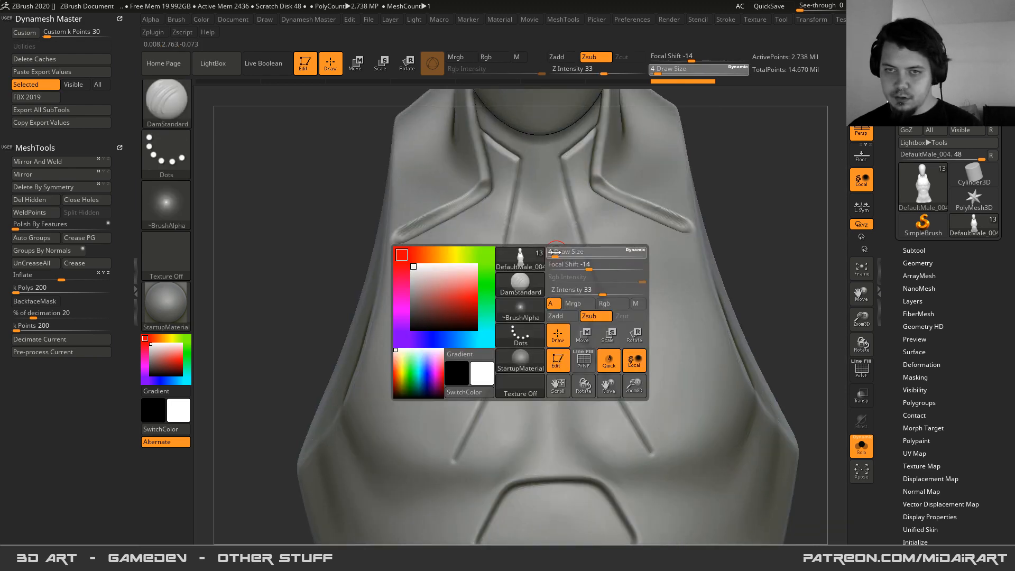
drag(554, 252, 556, 253)
ctrl+right_drag(543, 215, 582, 270)
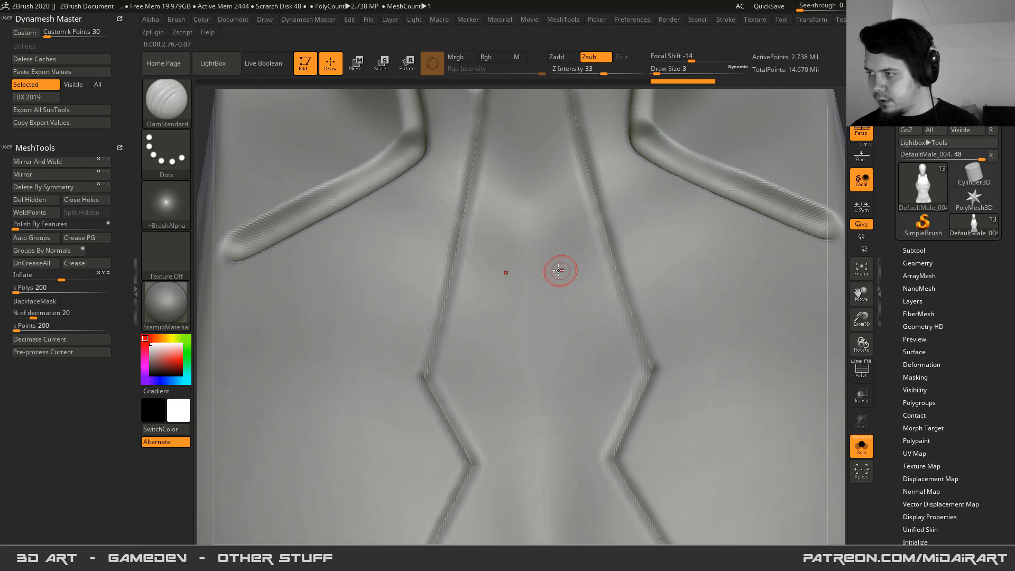
key(space)
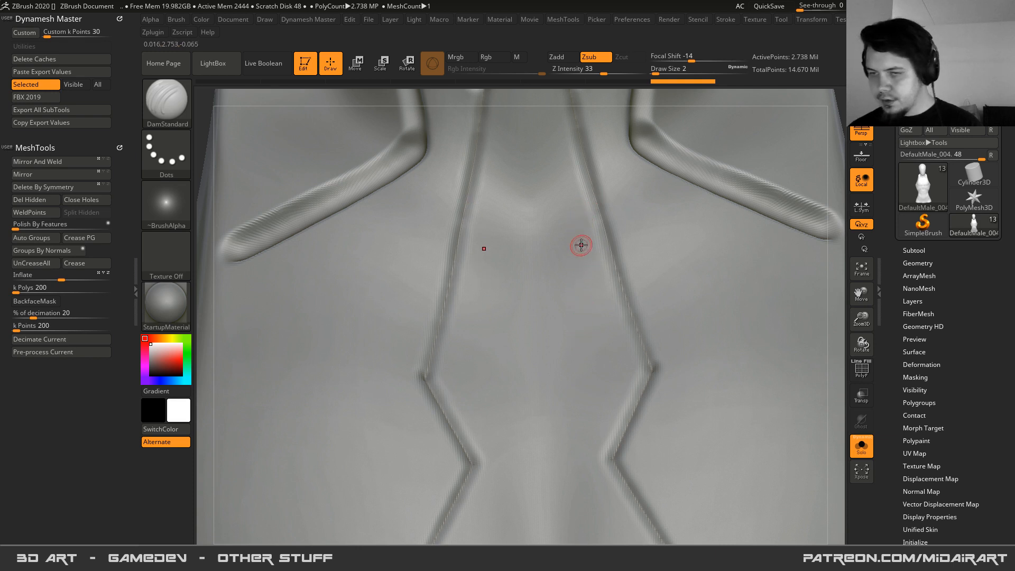
shift+drag(597, 207, 506, 339)
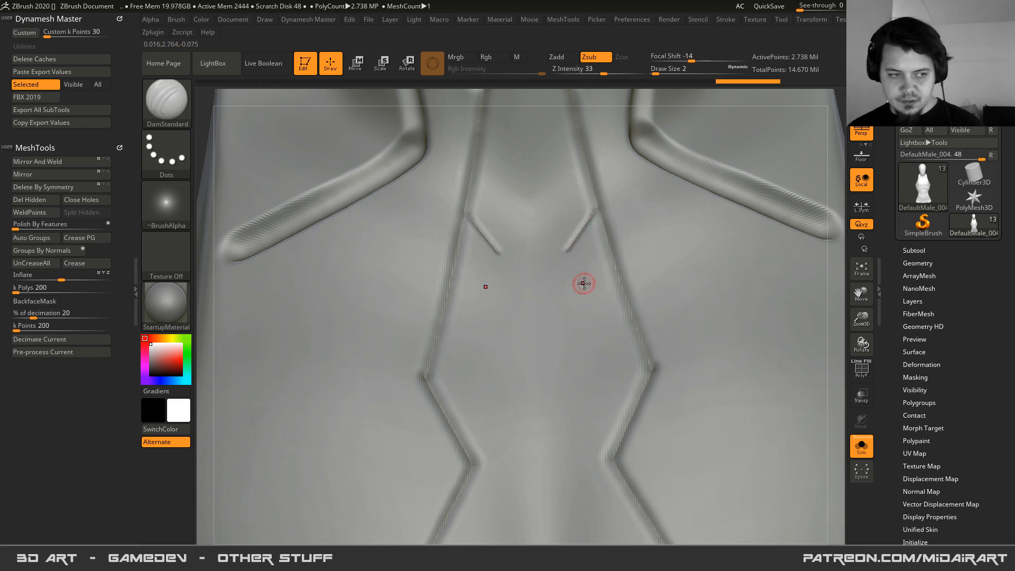
drag(568, 252, 673, 516)
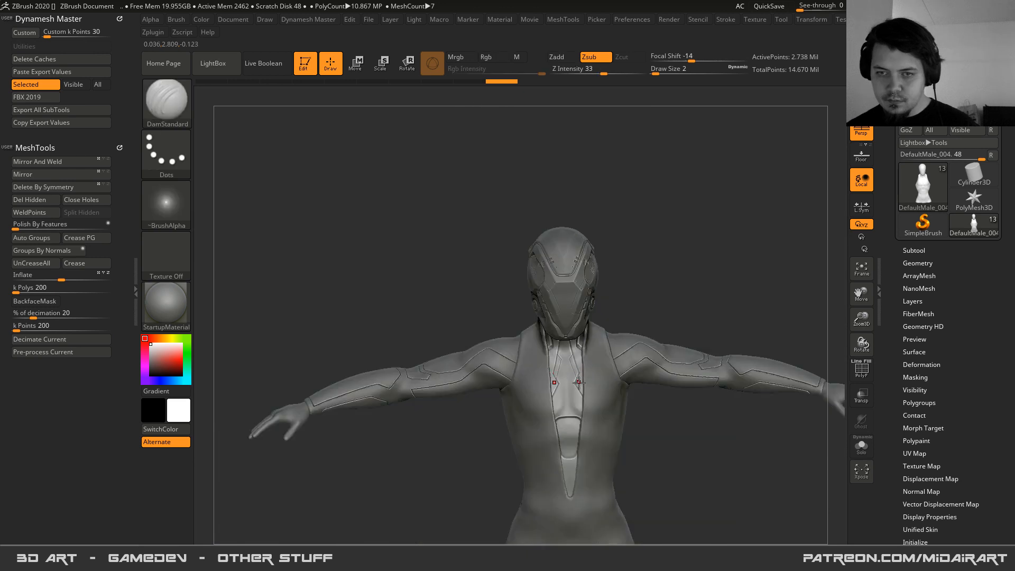
- Isolate the inner torso and adjust the lower end of the abdominal panel's outline with the Move brush
shift+drag(494, 397, 443, 409)
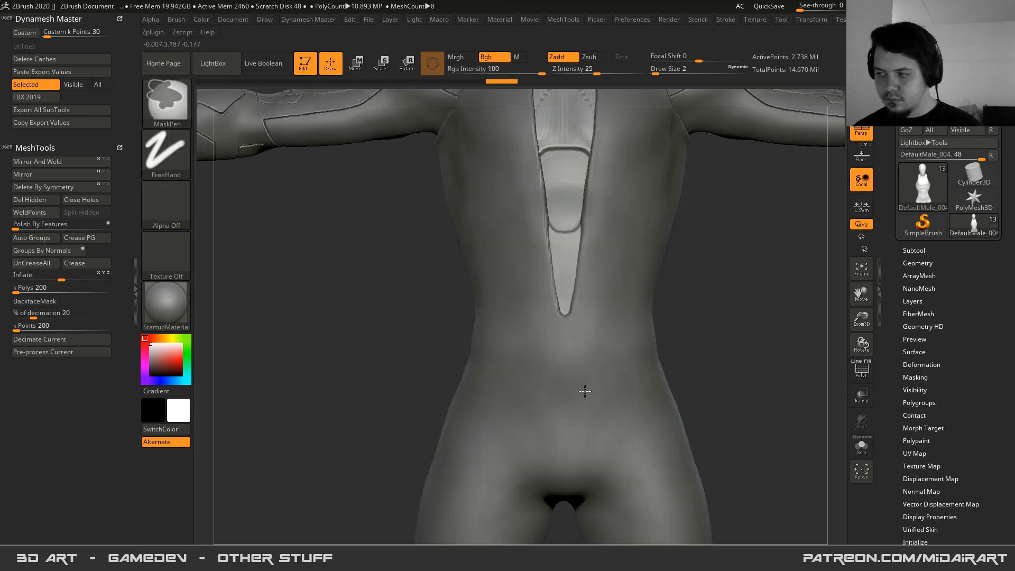
ctrl+right_drag(585, 391, 562, 281)
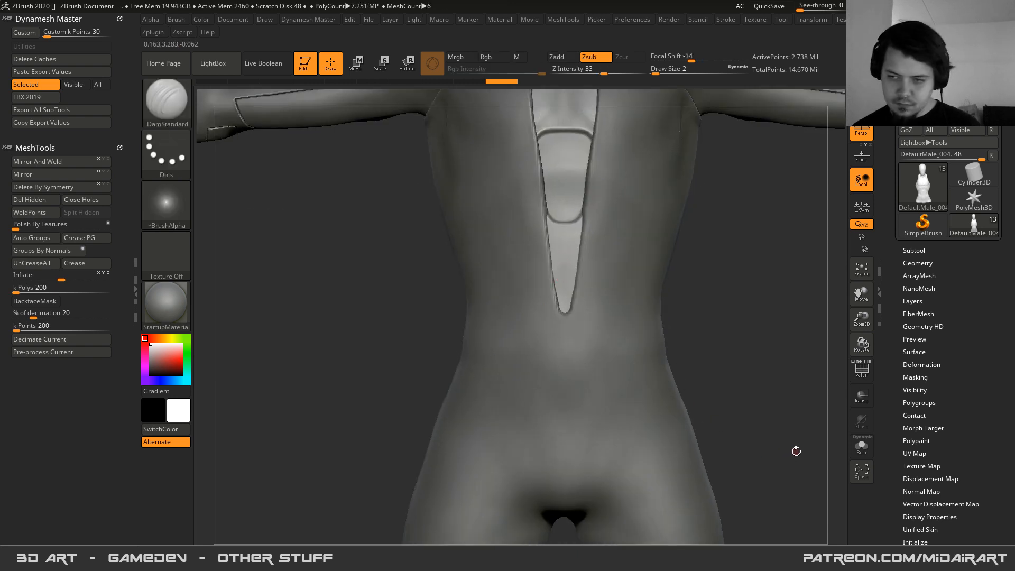
click(862, 451)
alt+right_drag(546, 272, 585, 286)
key(b)
key(m)
key(v)
key(space)
drag(576, 243, 584, 243)
key(space)
drag(598, 291, 580, 295)
key(space)
- Set the Draw Size to 7 and sharpen the lower corners of the abdominal panel's outline
key(space)
key(space)
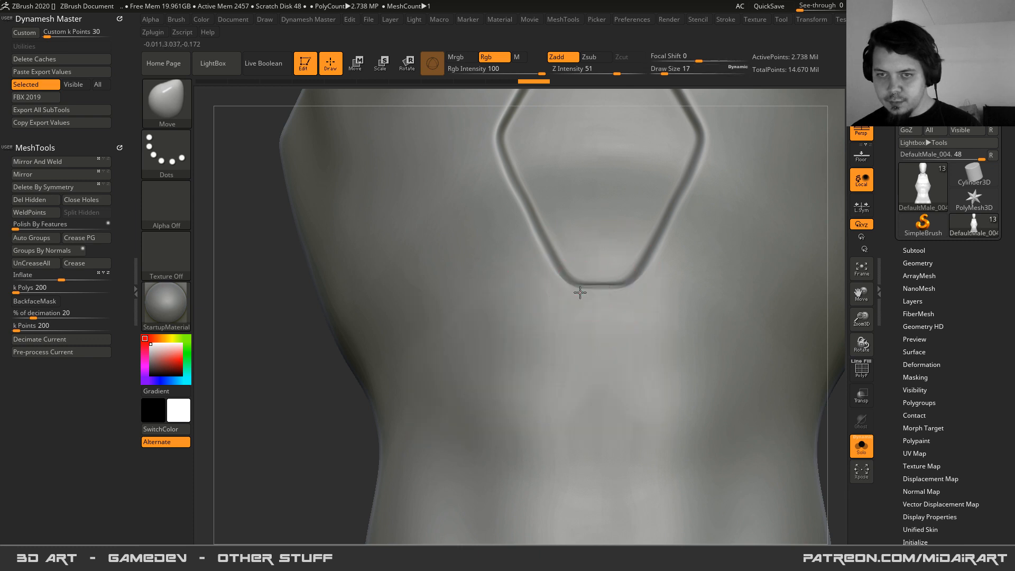
key(space)
key(space)
mouse_move(585, 290)
mouse_down()
mouse_move(547, 282)
mouse_move(571, 284)
mouse_move(555, 283)
mouse_move(584, 301)
mouse_up()
key(space)
key(space)
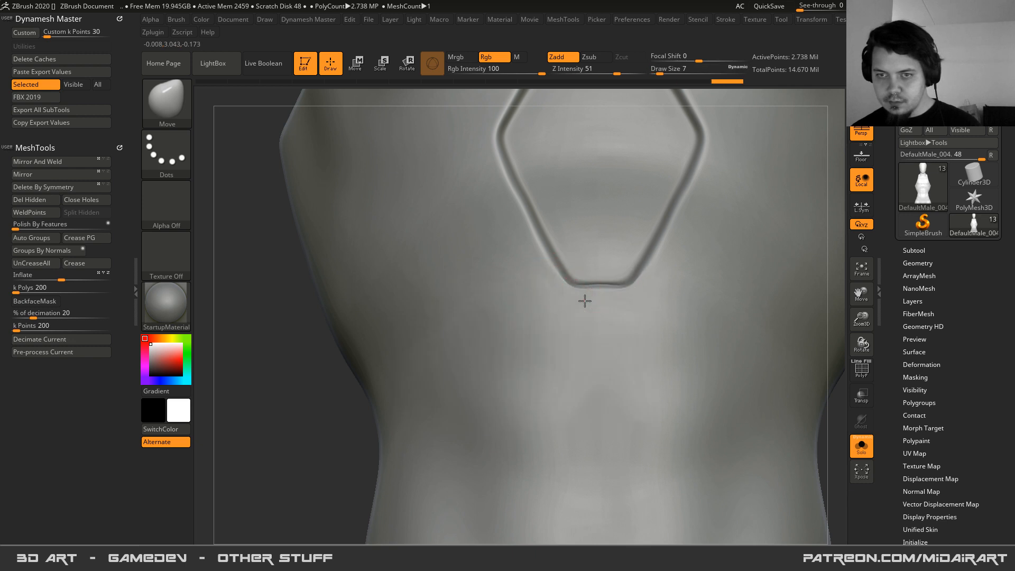
shift+drag(551, 308, 573, 299)
- Smooth the upper part of the abdominal panel and set the Draw Size to 12
alt+right_drag(551, 294, 557, 392)
shift+drag(537, 156, 525, 158)
mouse_move(525, 159)
shift+mouse_down()
mouse_move(548, 140)
mouse_move(602, 155)
shift+mouse_up()
key(space)
key(space)
- Show all subtools again and select the outer vest subtool, DefaultMale_003, for editing
click(860, 446)
ctrl+right_drag(569, 311, 571, 292)
right_drag(573, 331, 597, 284)
alt+click(604, 360)
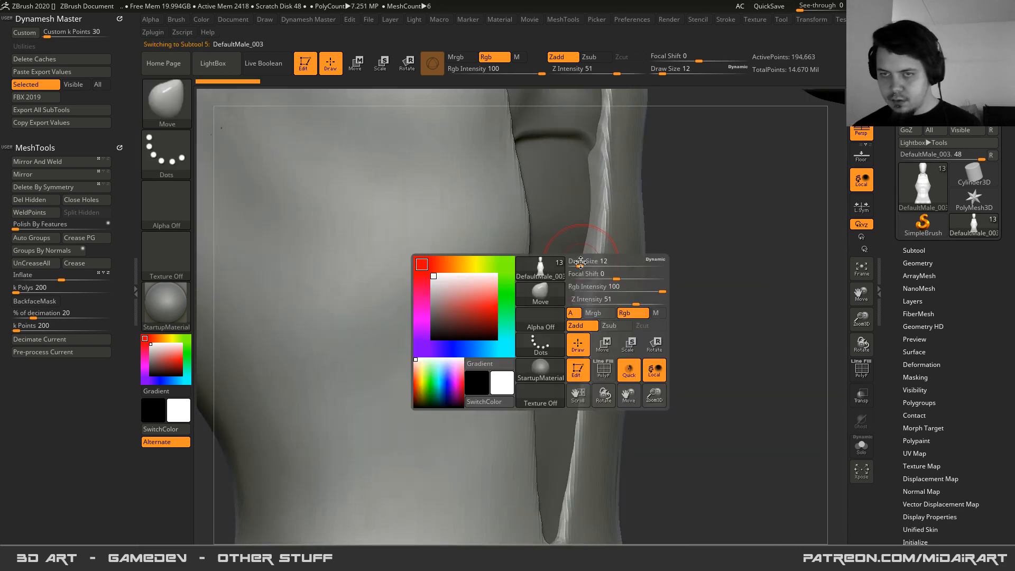
- Set the Draw Size to 22 and adjust the edge of the outer vest's front opening with the Move brush
key(space)
drag(578, 272, 581, 275)
right_drag(581, 275, 587, 270)
key(space)
drag(588, 270, 599, 306)
ctrl+right_drag(605, 306, 544, 233)
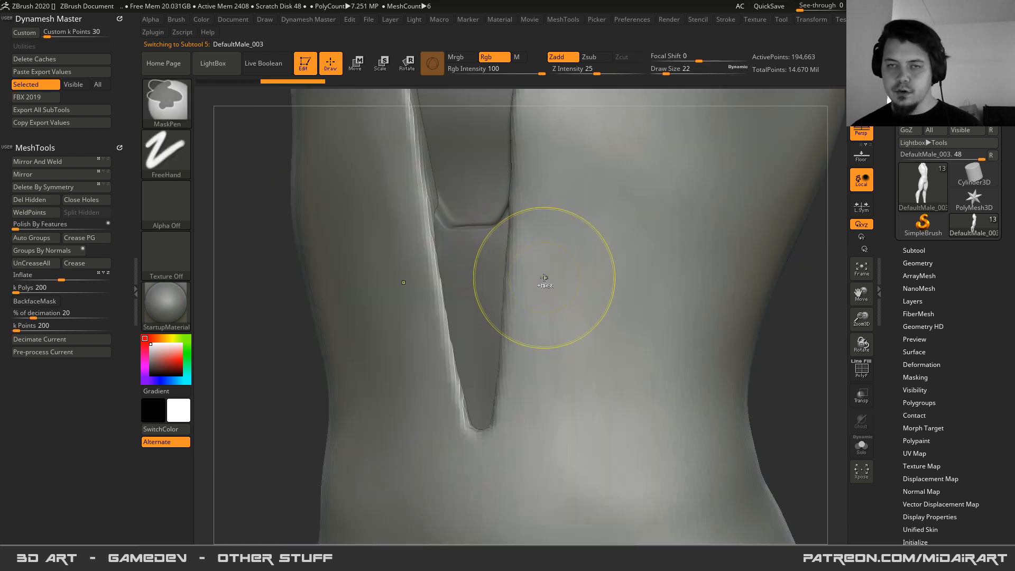
ctrl+right_drag(544, 278, 547, 231)
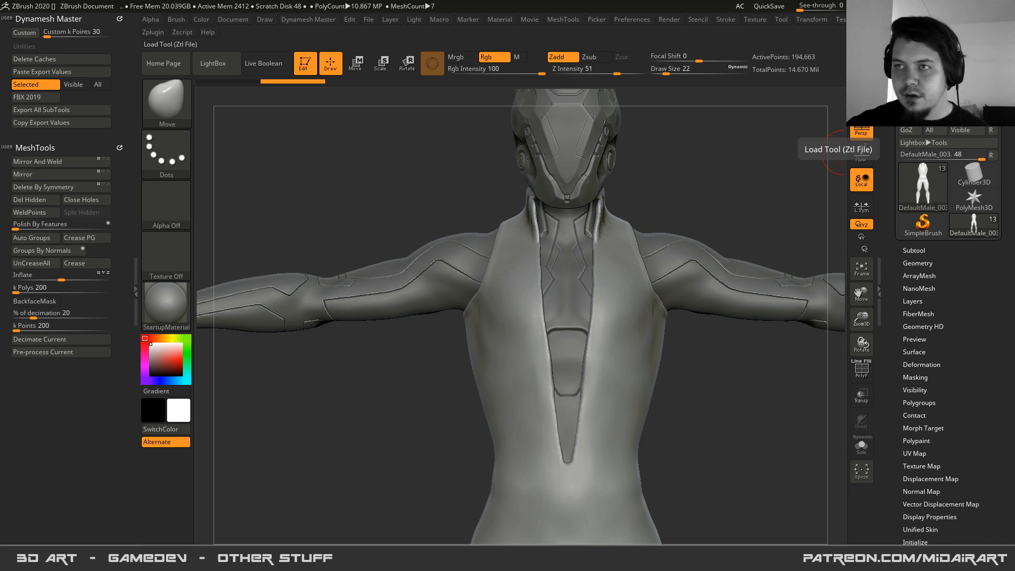
- Save the tool as DefaultMale_001 in the Default Male folder, replacing the existing ZTool file
click(838, 153)
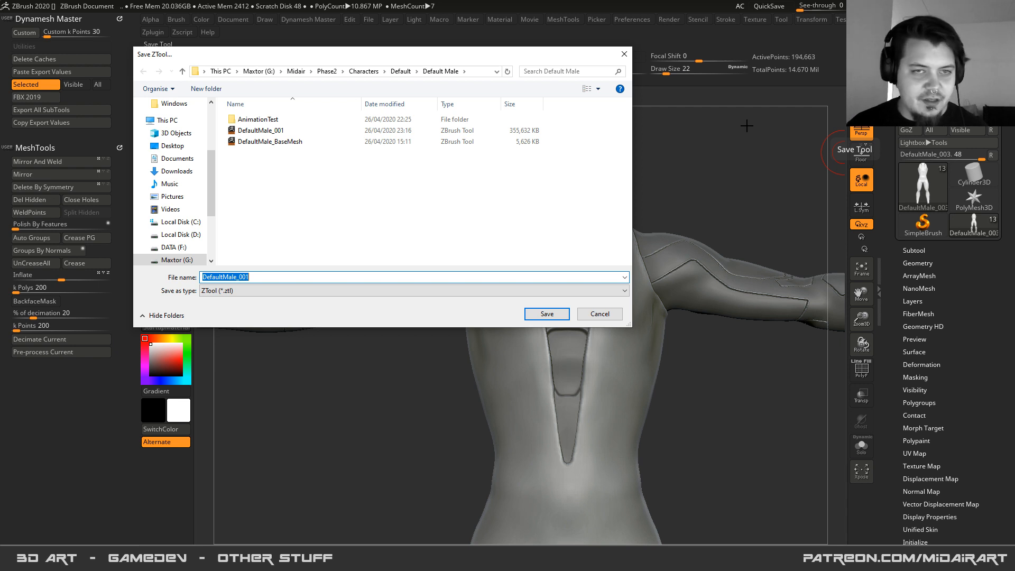
double_click(262, 131)
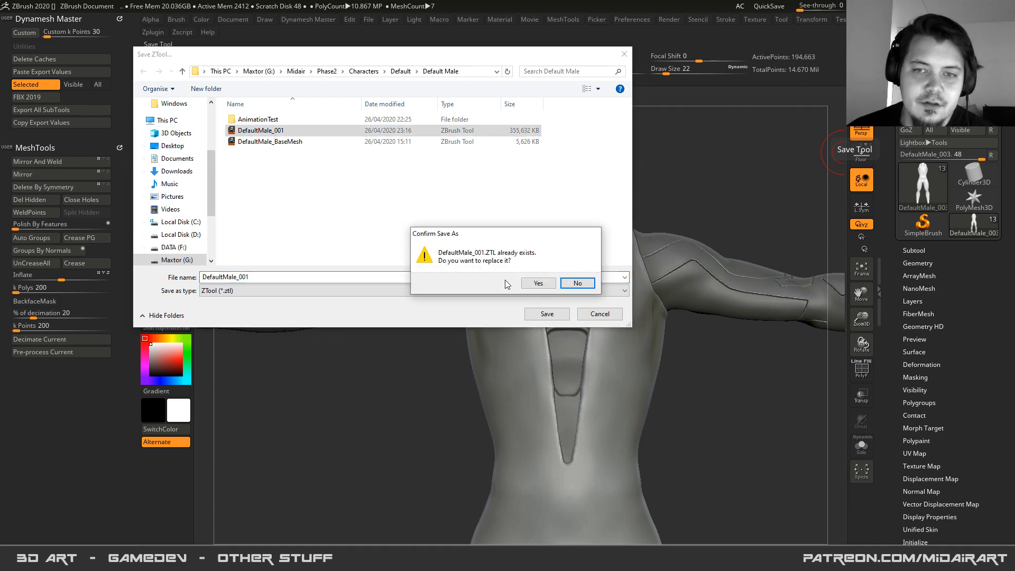
click(532, 281)
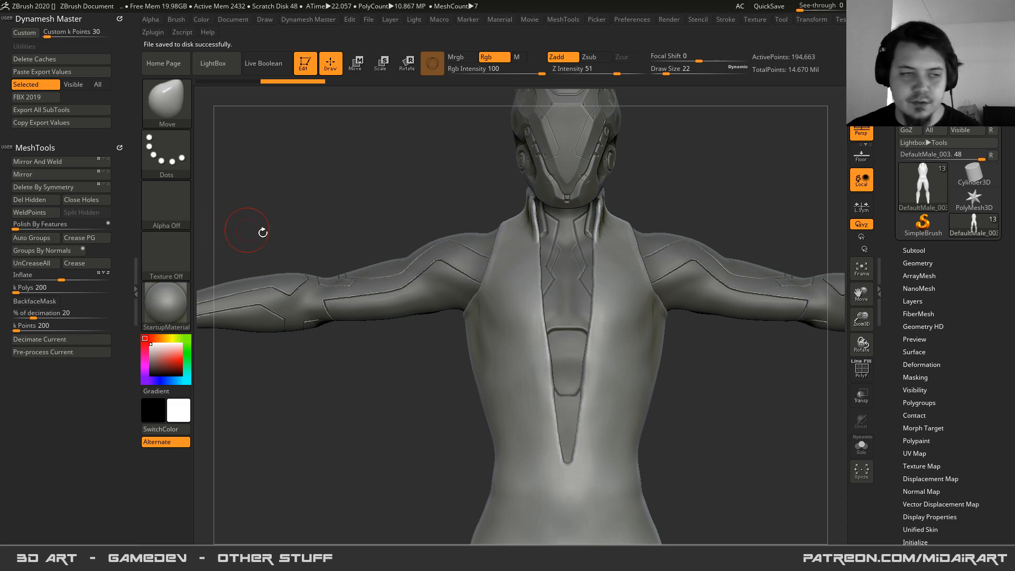
key(alt+Tab)
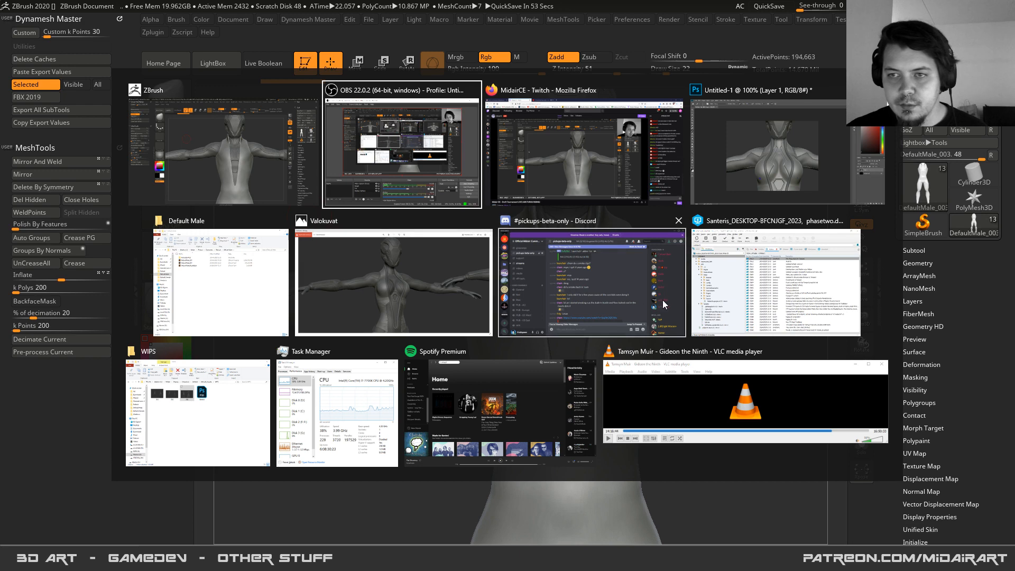
click(401, 172)
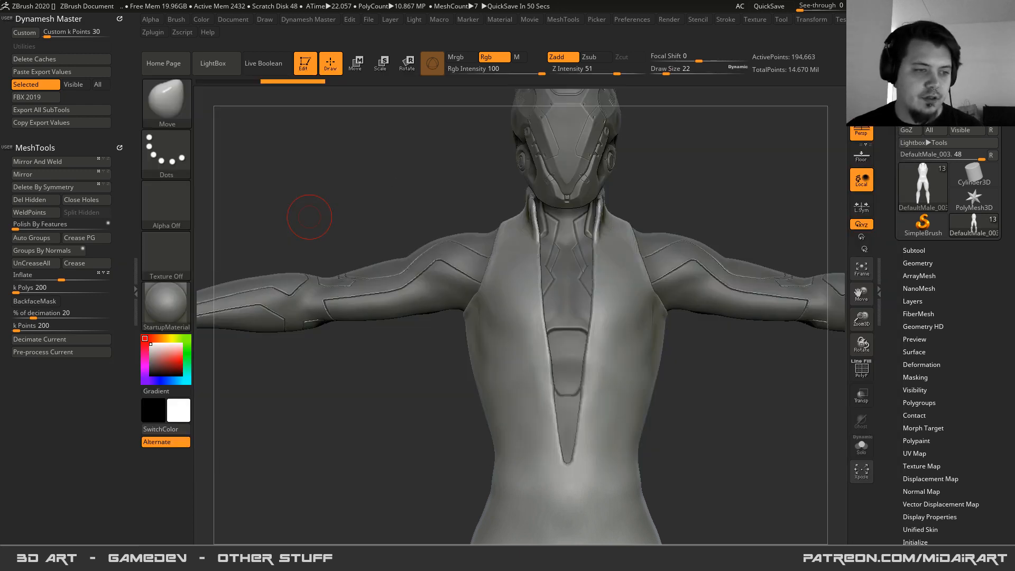